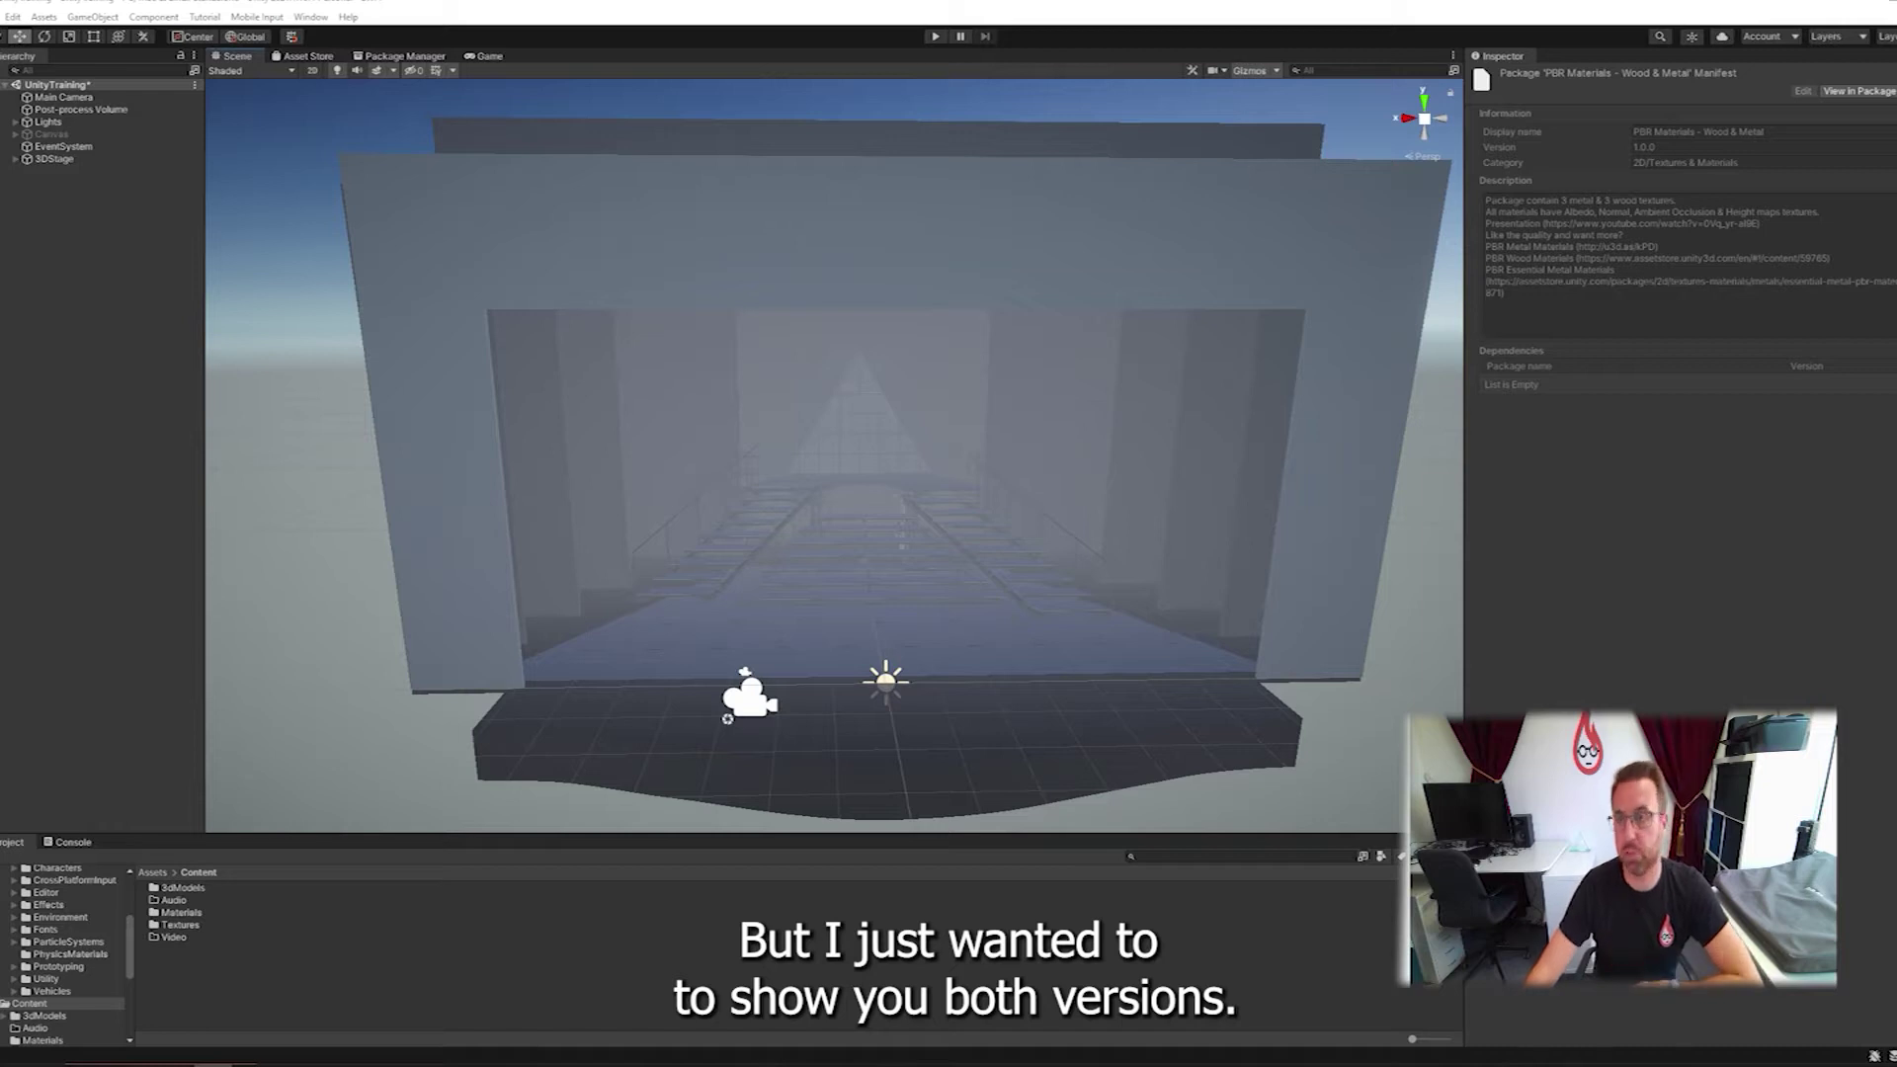
Switch to the Unity Asset Store in the browser and review the owned assets filtered by materials, then return to the Unity editor.
{"action": "left_click_drag", "start_coordinate": [1896, 89], "coordinate": [643, 22]}
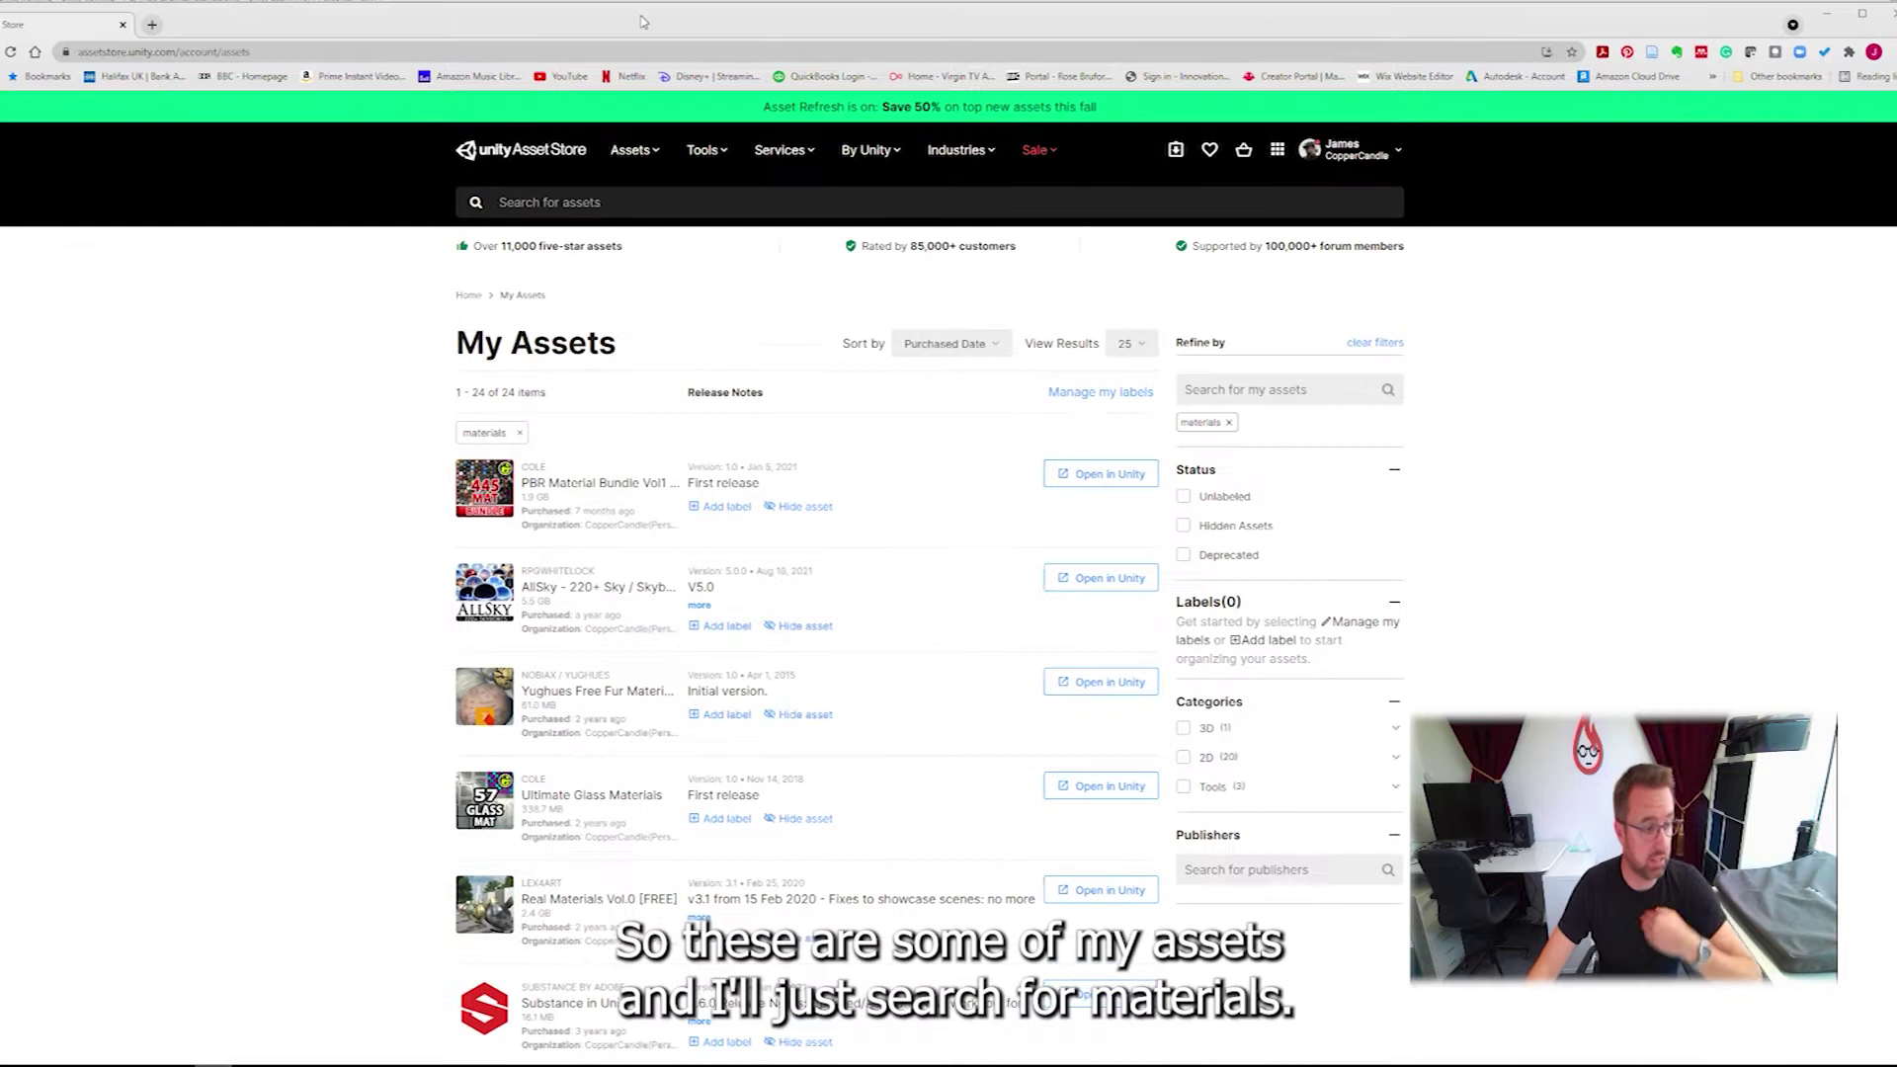
{"action": "scroll", "coordinate": [685, 563], "scroll_direction": "down", "scroll_amount": 1}
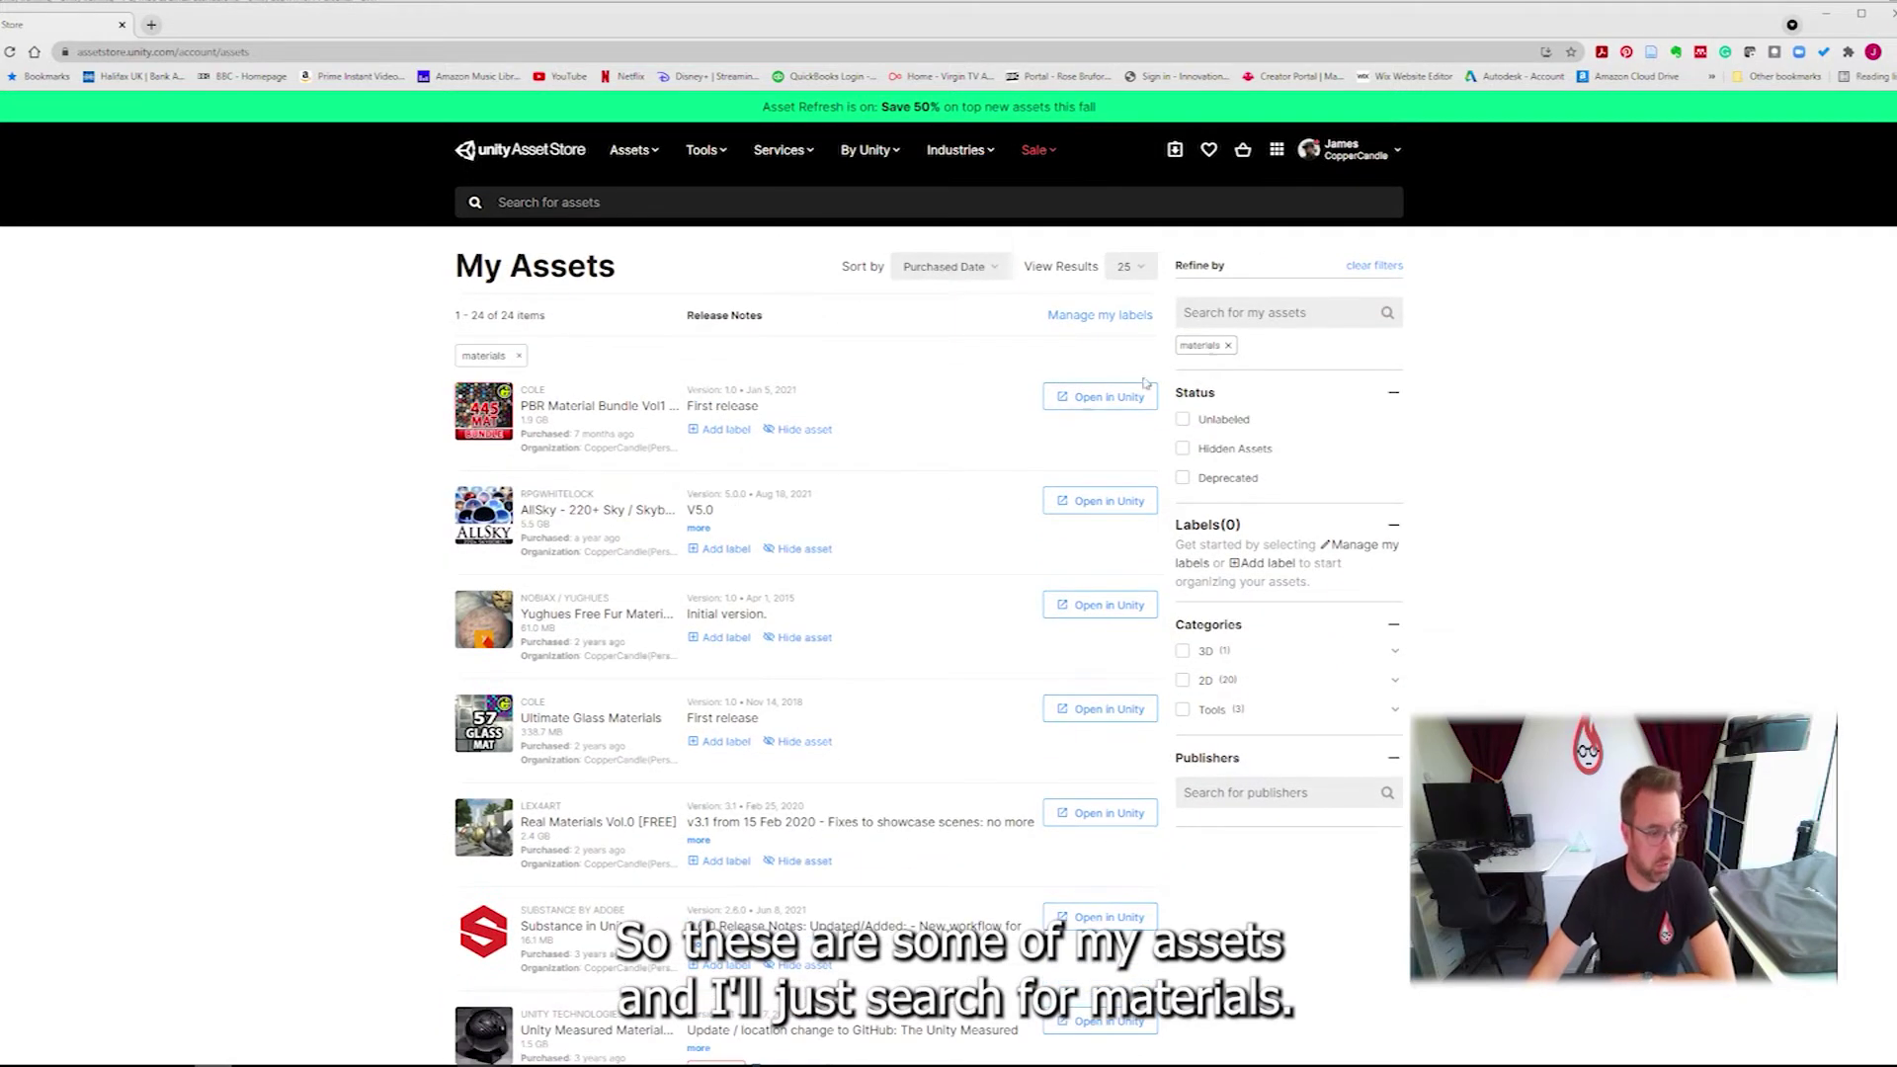
{"action": "scroll", "coordinate": [850, 607], "scroll_direction": "down", "scroll_amount": 12}
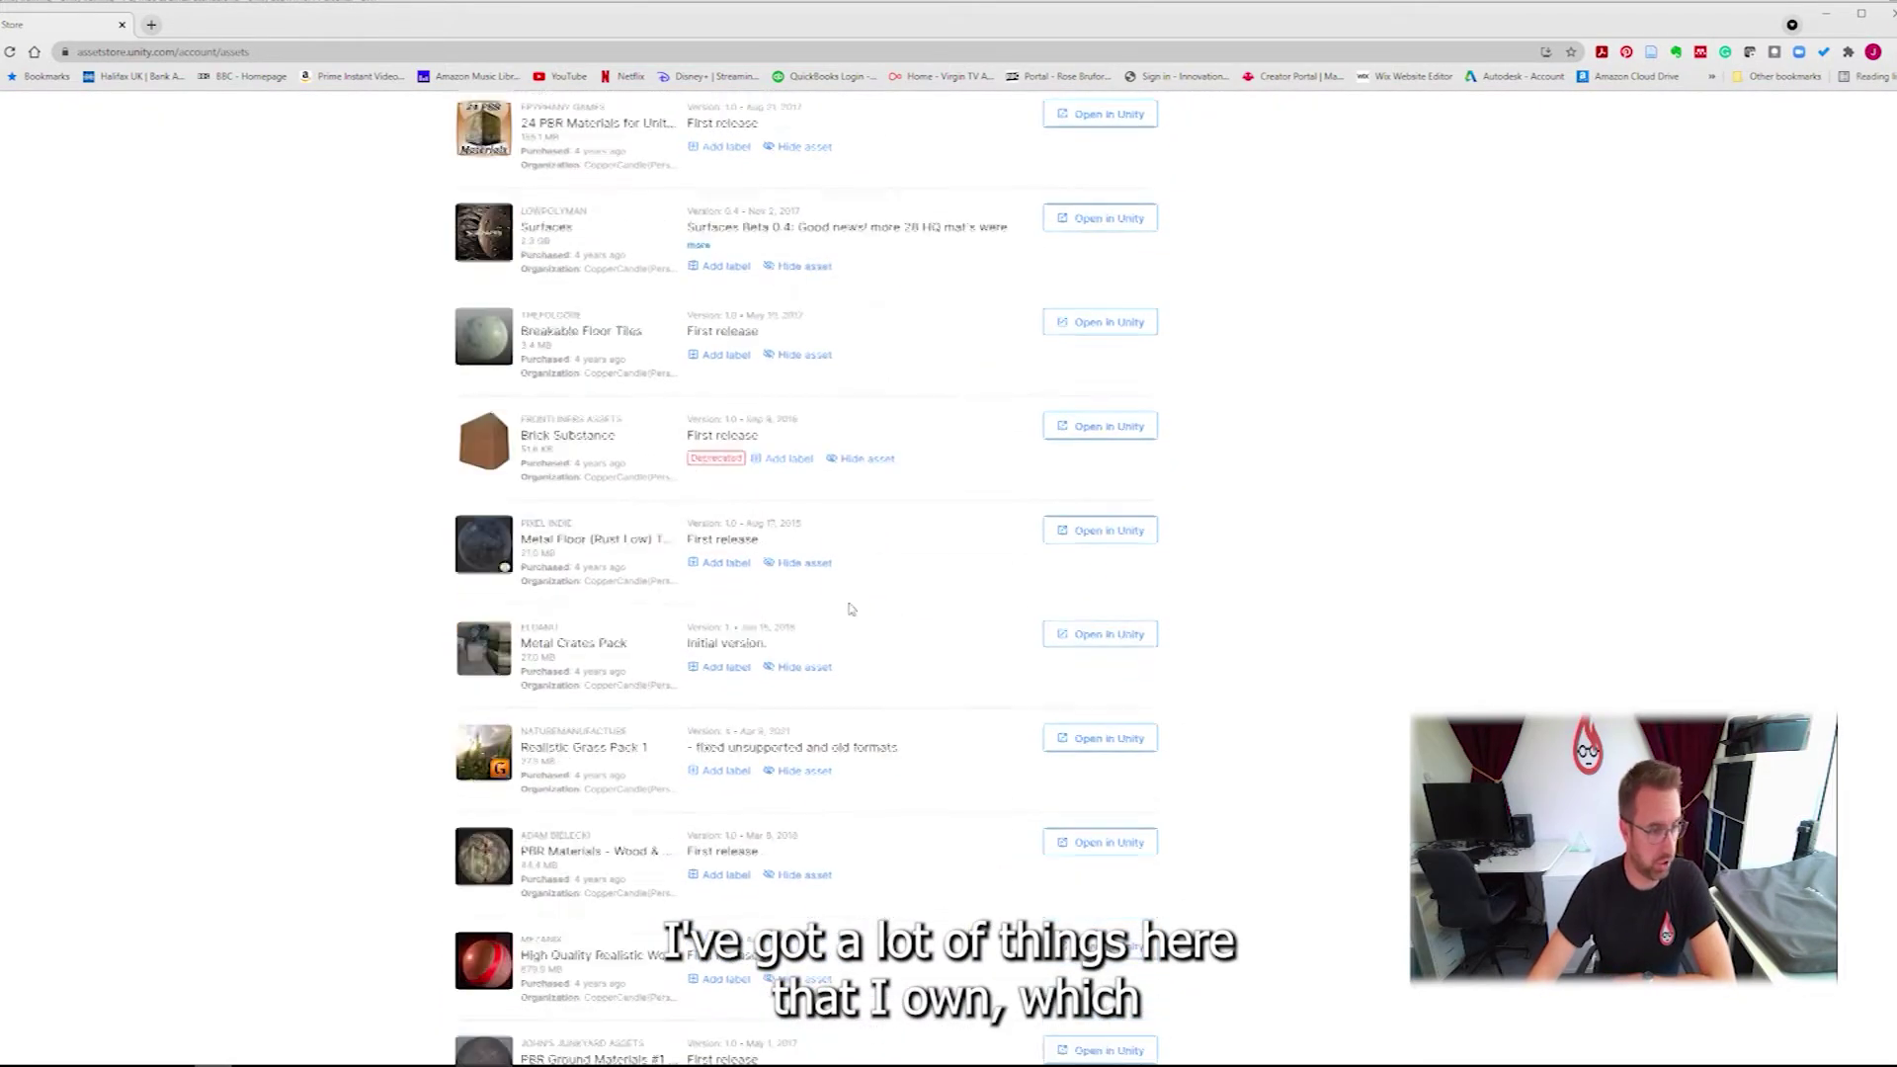
{"action": "scroll", "coordinate": [849, 607], "scroll_direction": "down", "scroll_amount": 15}
{"action": "scroll", "coordinate": [855, 608], "scroll_direction": "up", "scroll_amount": 4}
{"action": "scroll", "coordinate": [865, 606], "scroll_direction": "down", "scroll_amount": 1}
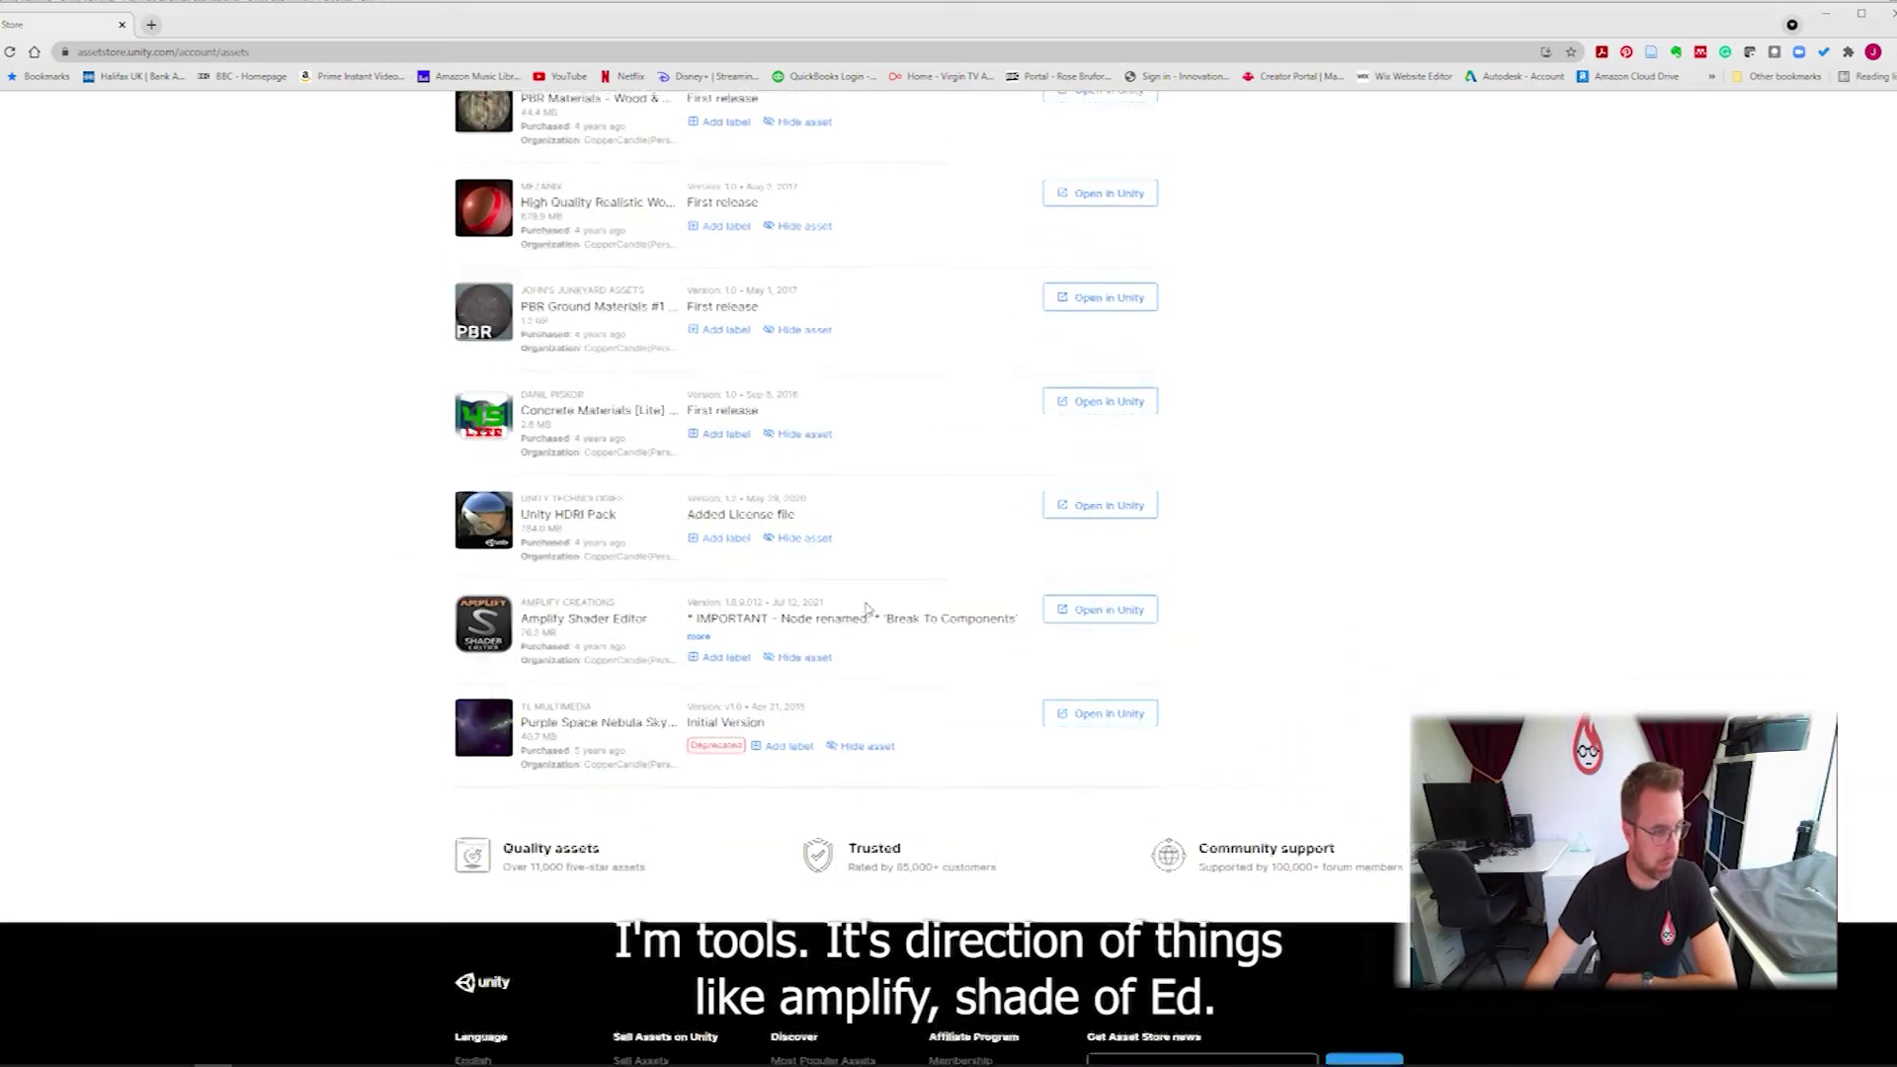
{"action": "scroll", "coordinate": [866, 606], "scroll_direction": "up", "scroll_amount": 2}
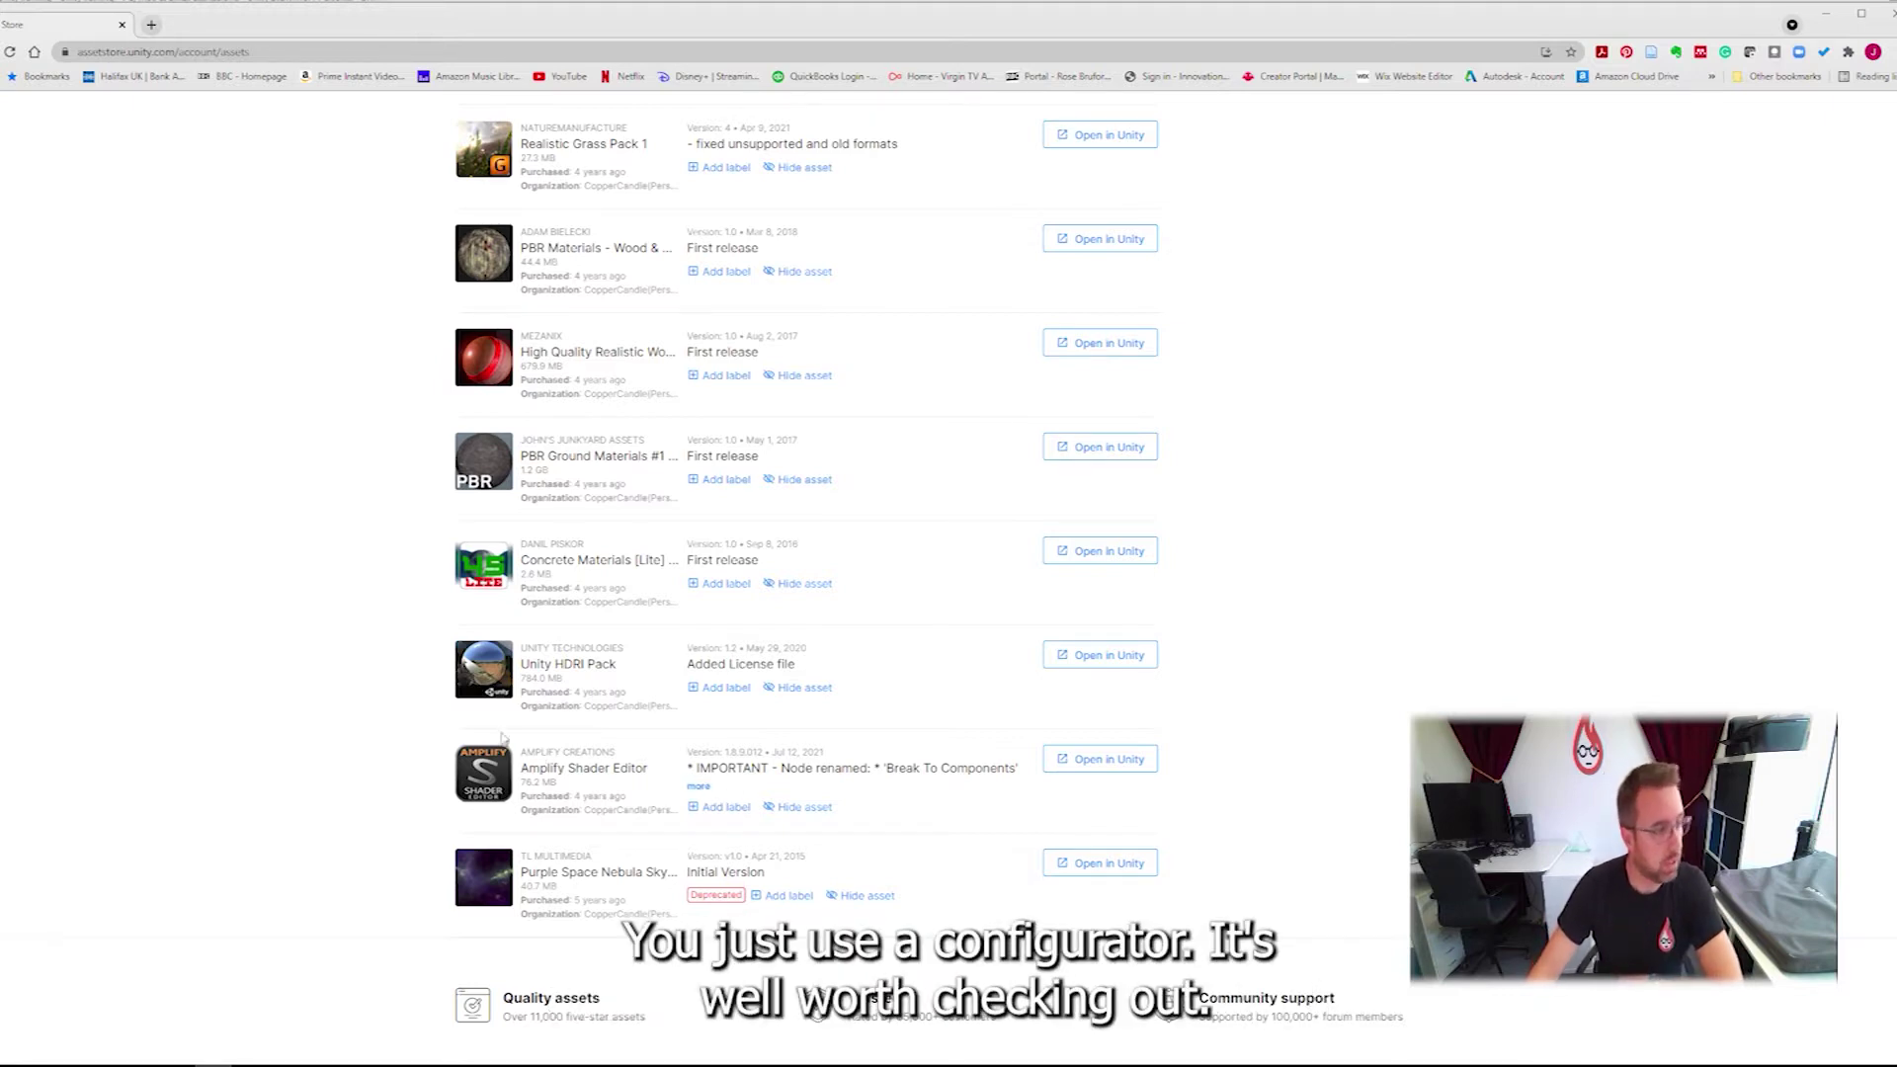
{"action": "scroll", "coordinate": [415, 756], "scroll_direction": "up", "scroll_amount": 1}
{"action": "scroll", "coordinate": [570, 758], "scroll_direction": "up", "scroll_amount": 2}
{"action": "scroll", "coordinate": [641, 736], "scroll_direction": "up", "scroll_amount": 1}
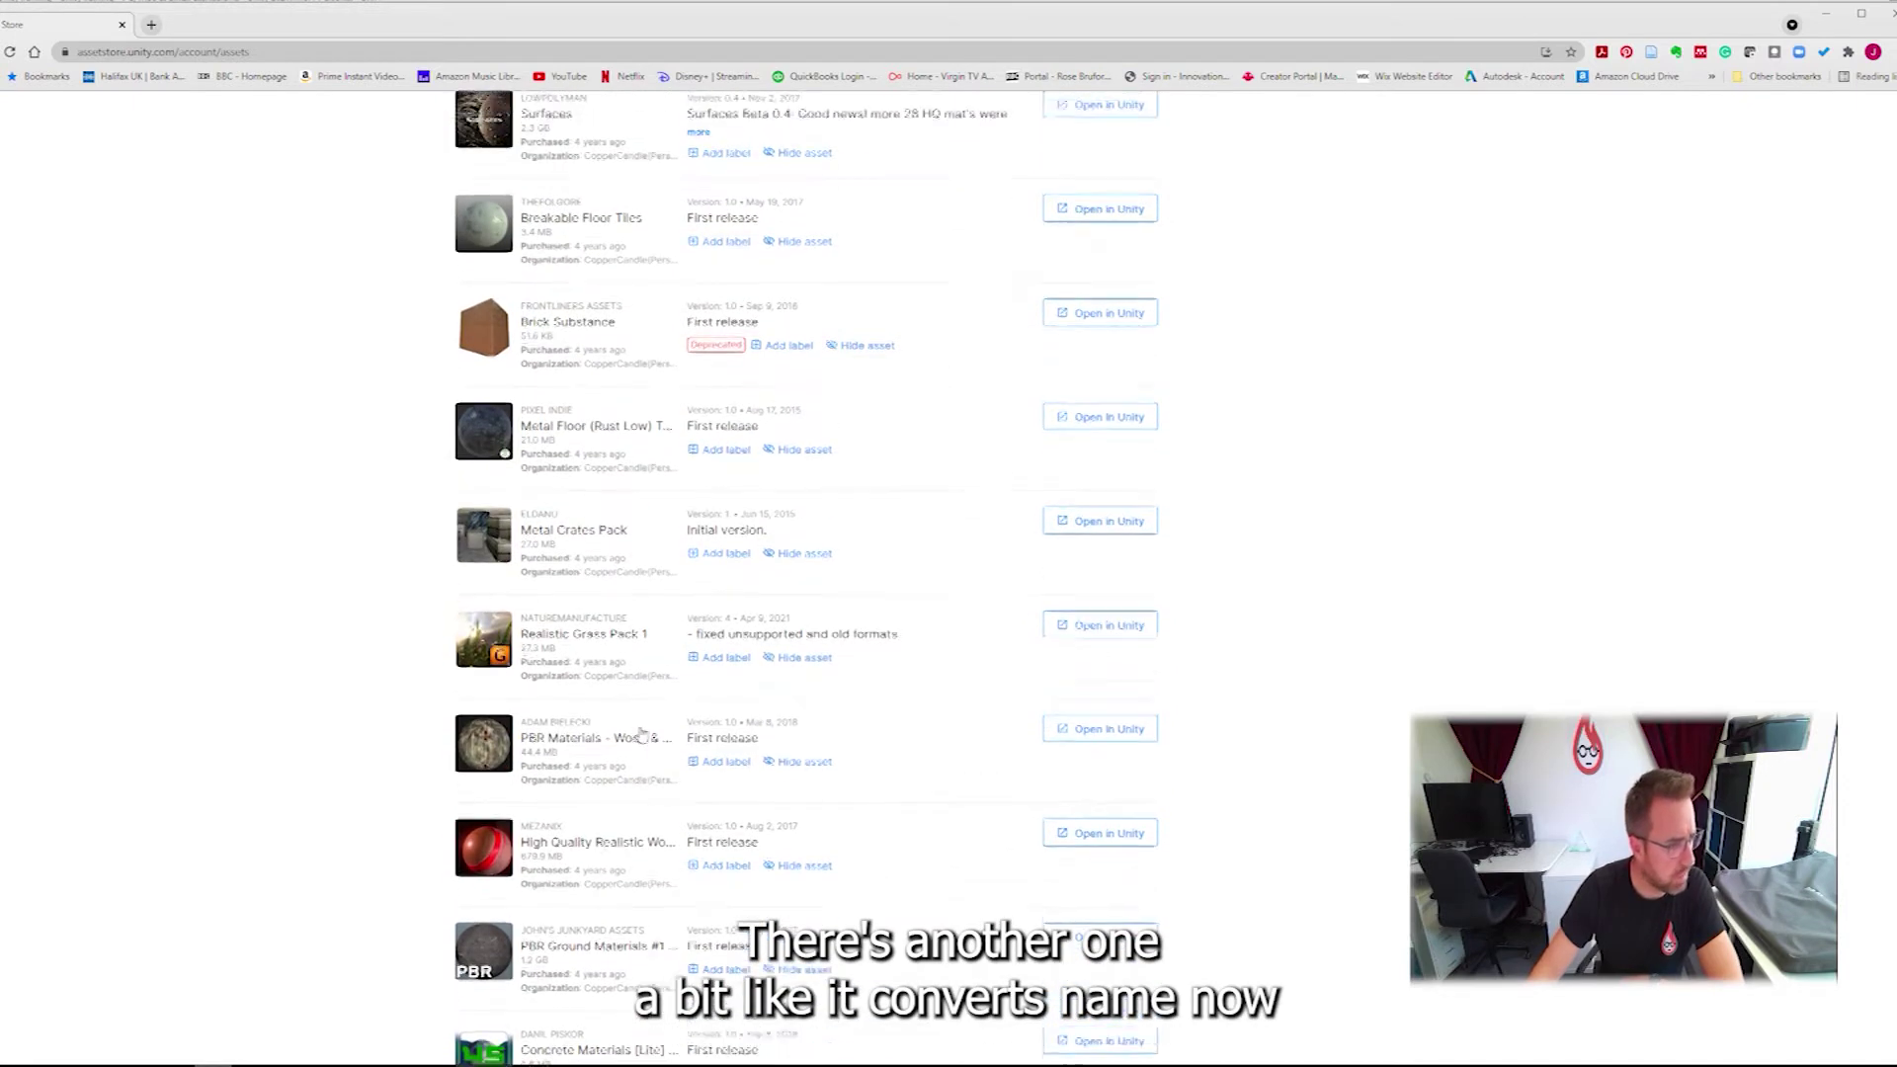
{"action": "scroll", "coordinate": [641, 735], "scroll_direction": "up", "scroll_amount": 2}
{"action": "scroll", "coordinate": [662, 740], "scroll_direction": "up", "scroll_amount": 1}
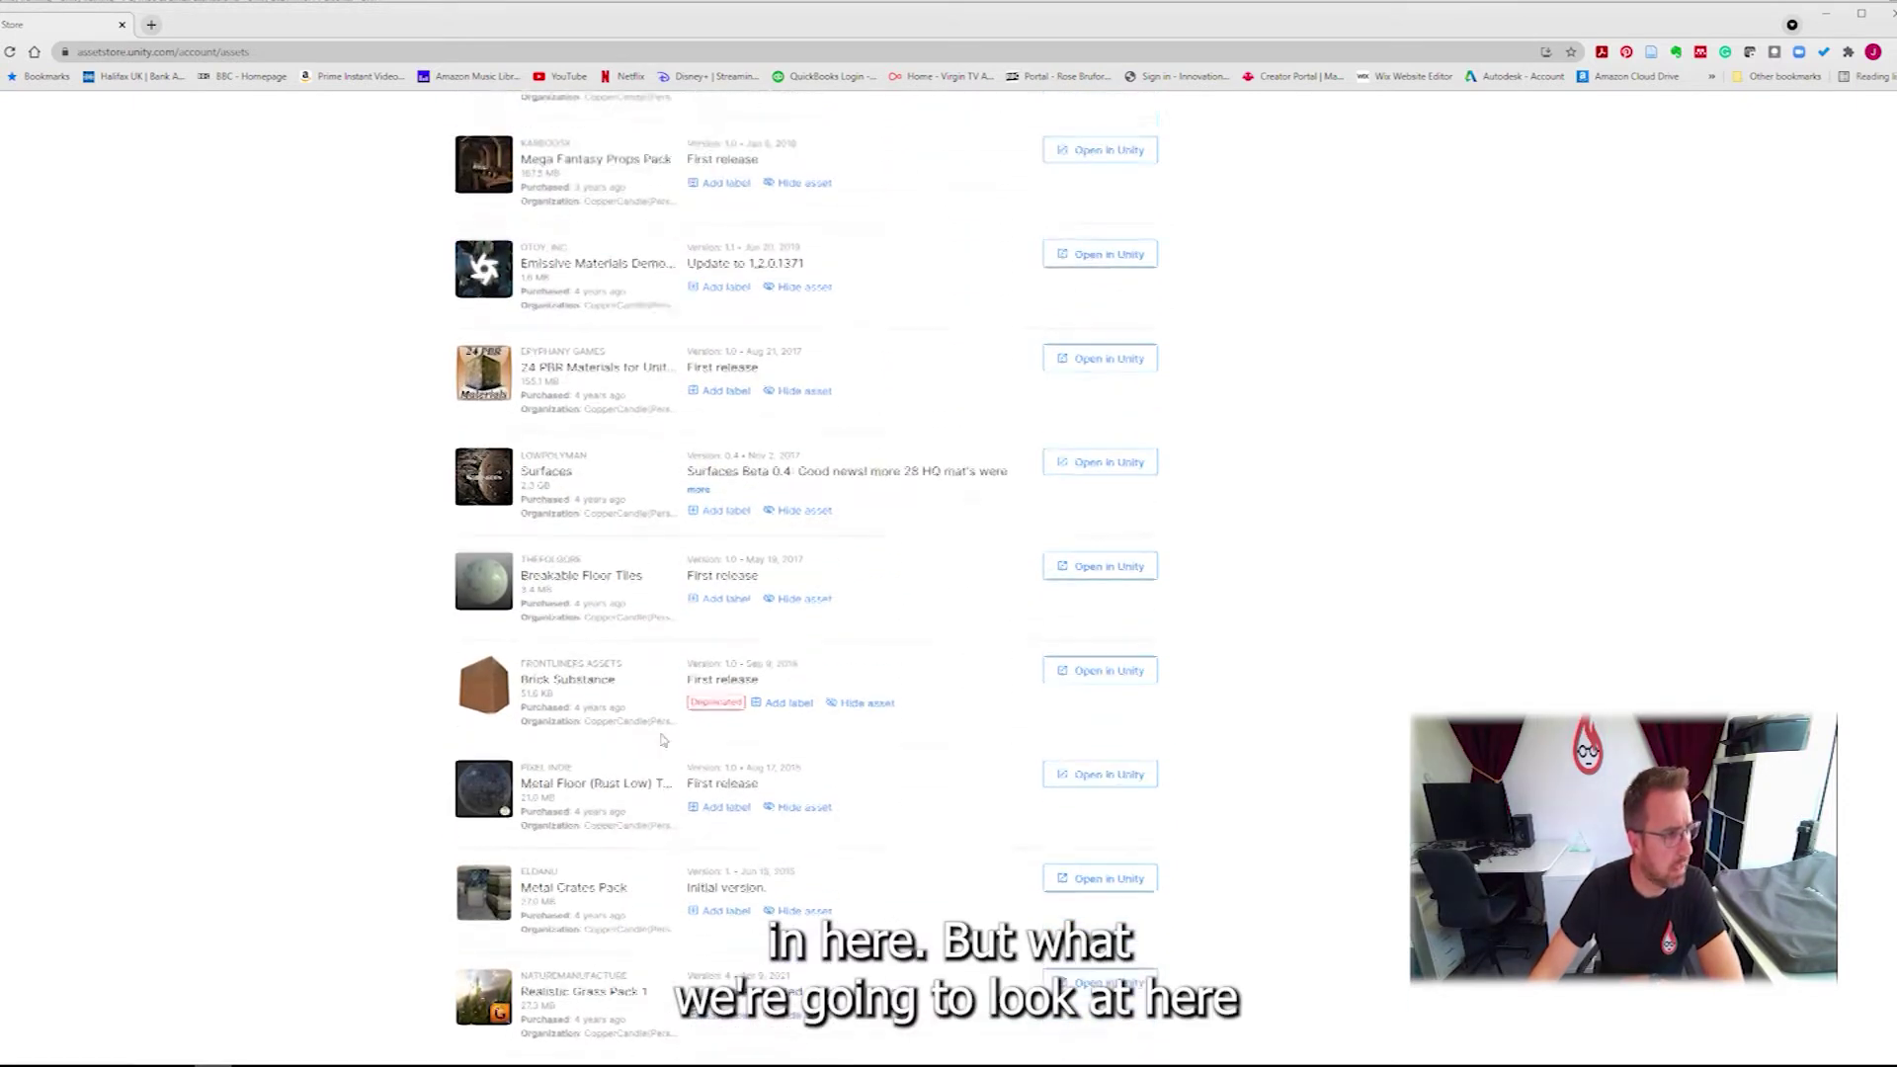
{"action": "scroll", "coordinate": [642, 642], "scroll_direction": "up", "scroll_amount": 1}
{"action": "scroll", "coordinate": [679, 613], "scroll_direction": "up", "scroll_amount": 1}
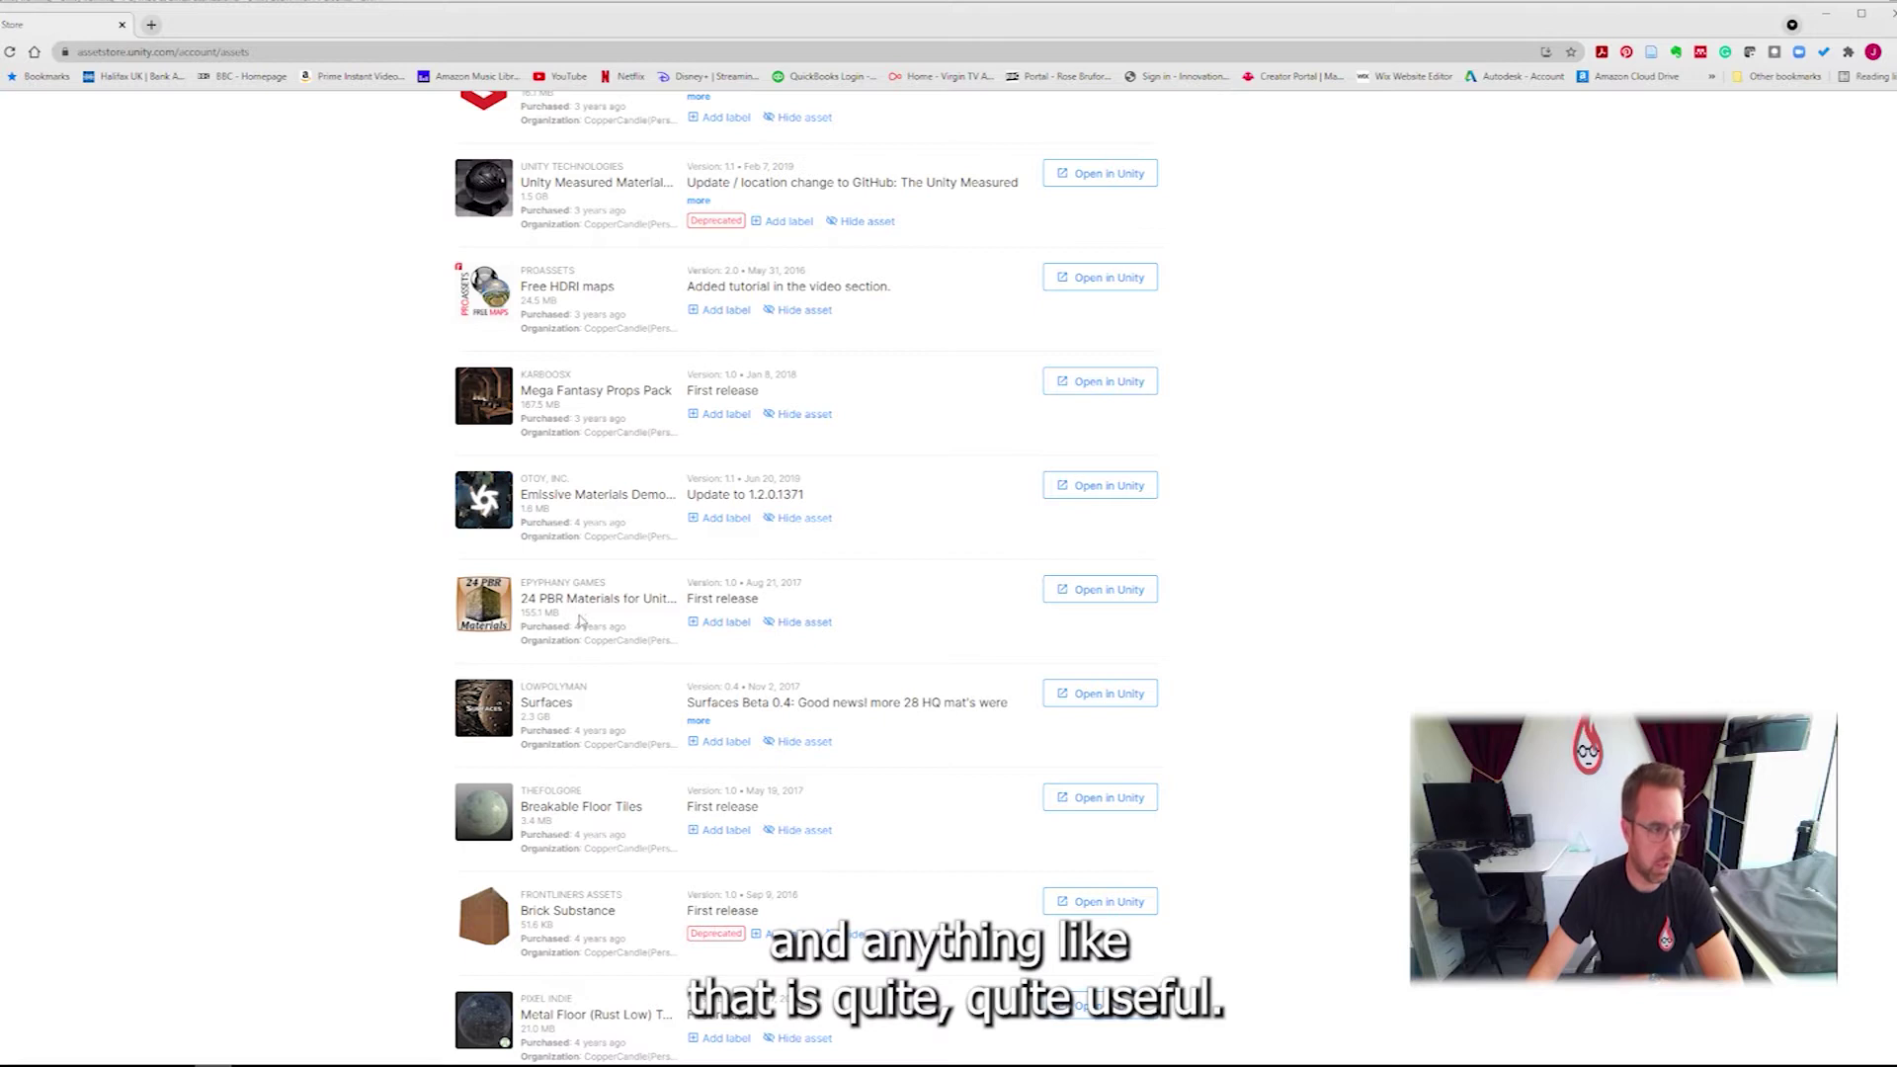
{"action": "scroll", "coordinate": [581, 620], "scroll_direction": "up", "scroll_amount": 5}
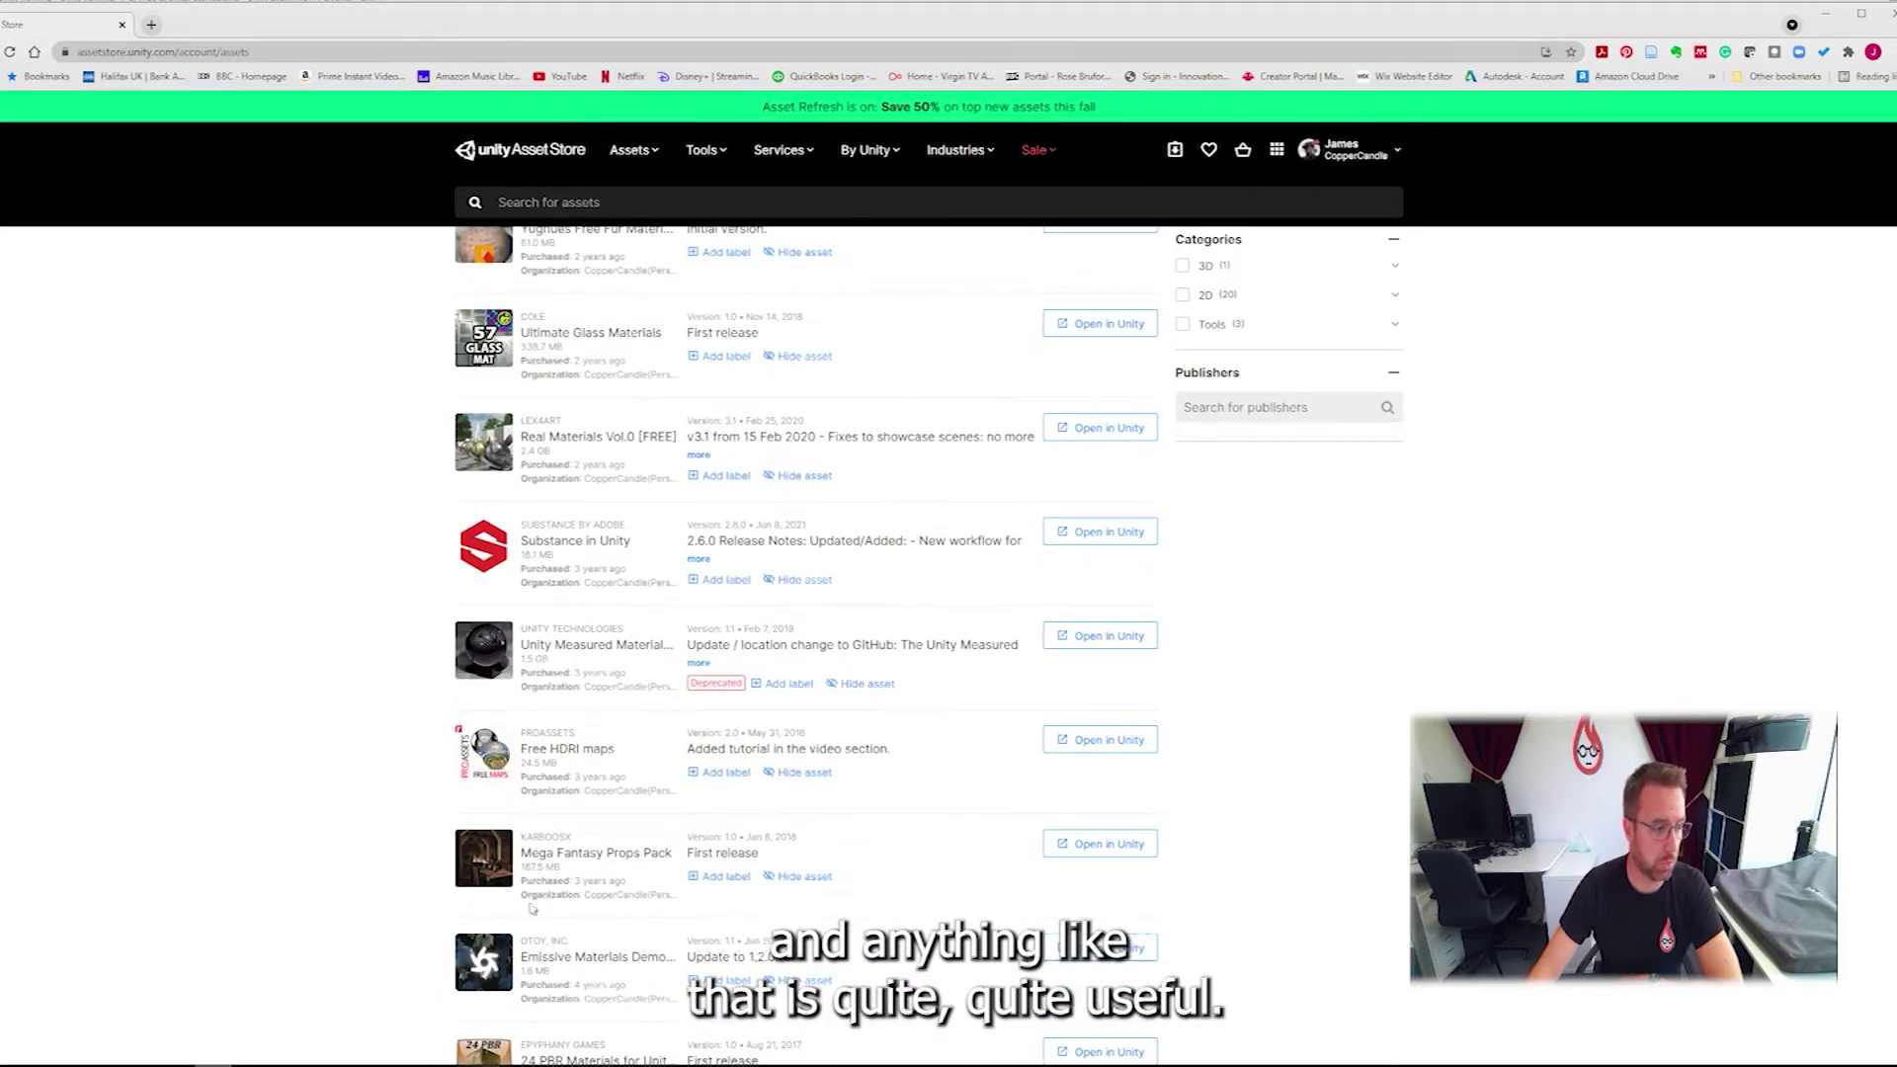
{"action": "scroll", "coordinate": [540, 906], "scroll_direction": "up", "scroll_amount": 1}
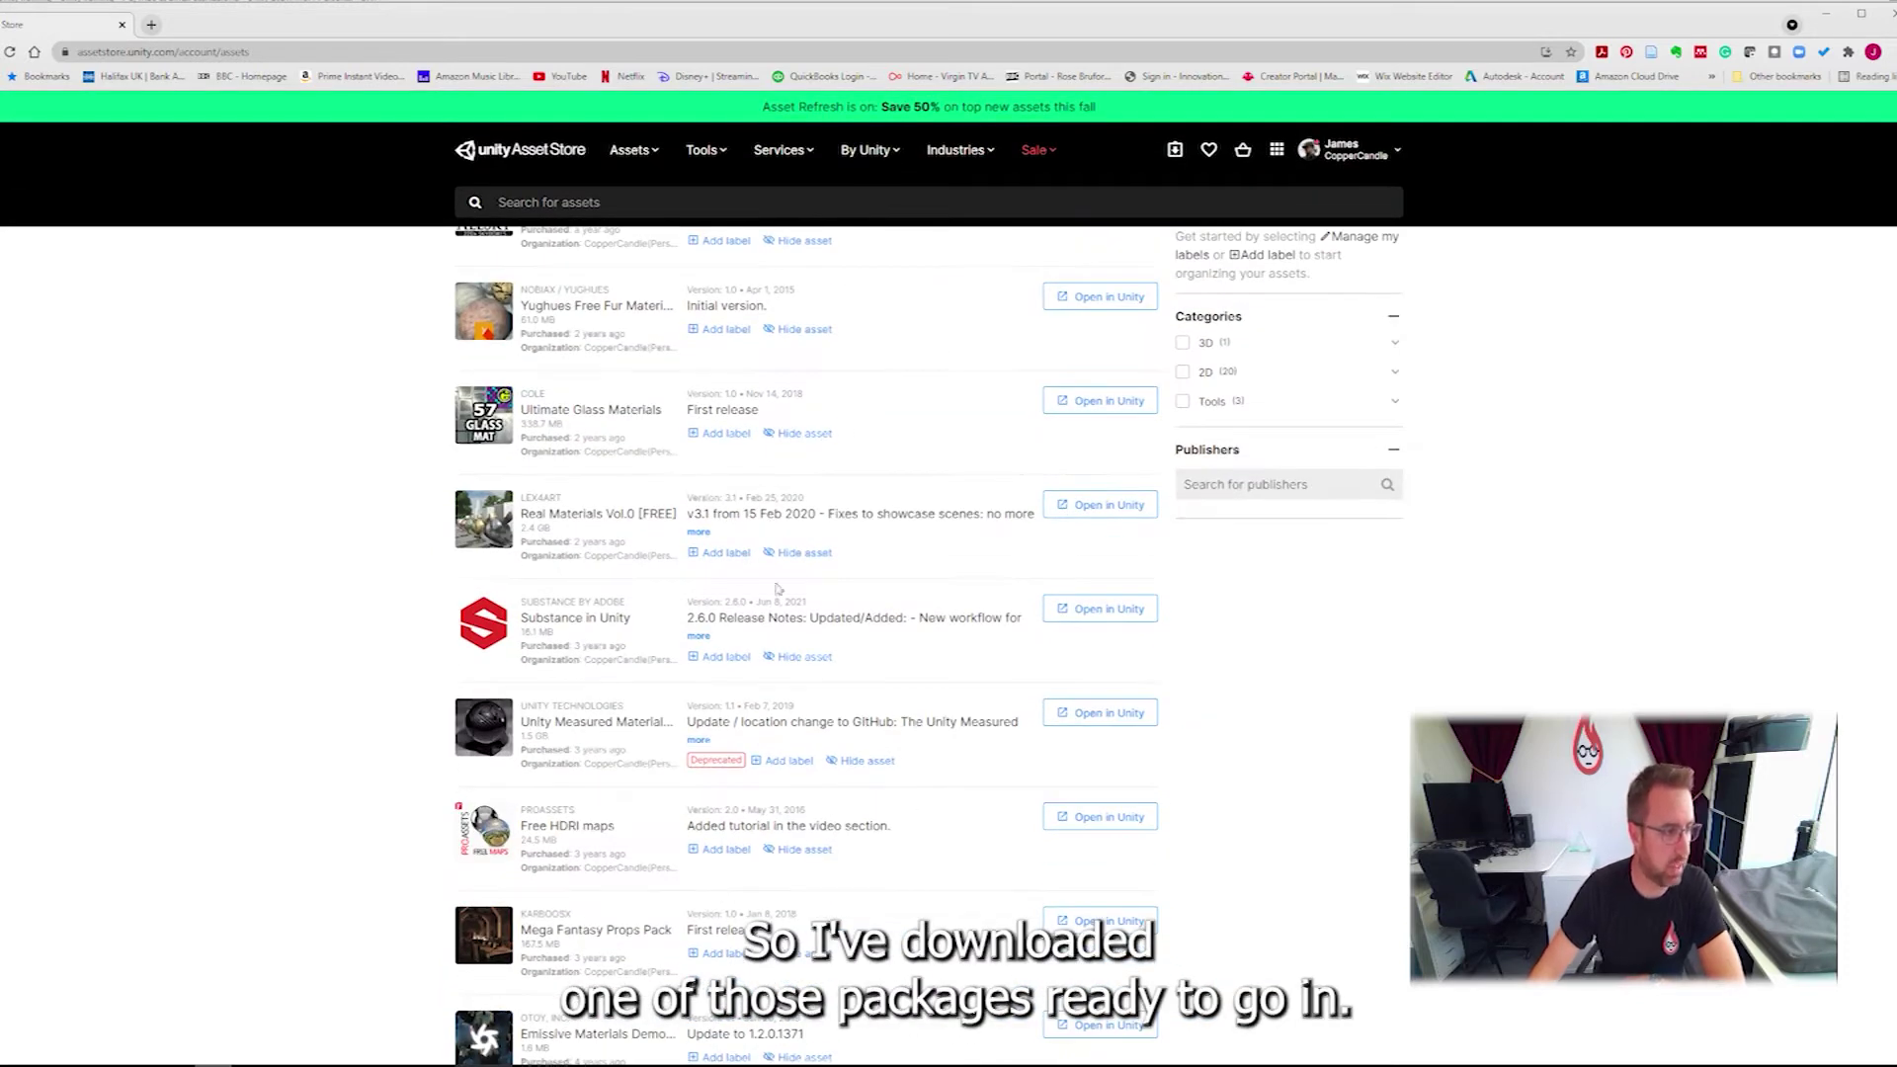
{"action": "scroll", "coordinate": [604, 526], "scroll_direction": "up", "scroll_amount": 1}
{"action": "scroll", "coordinate": [607, 524], "scroll_direction": "down", "scroll_amount": 1}
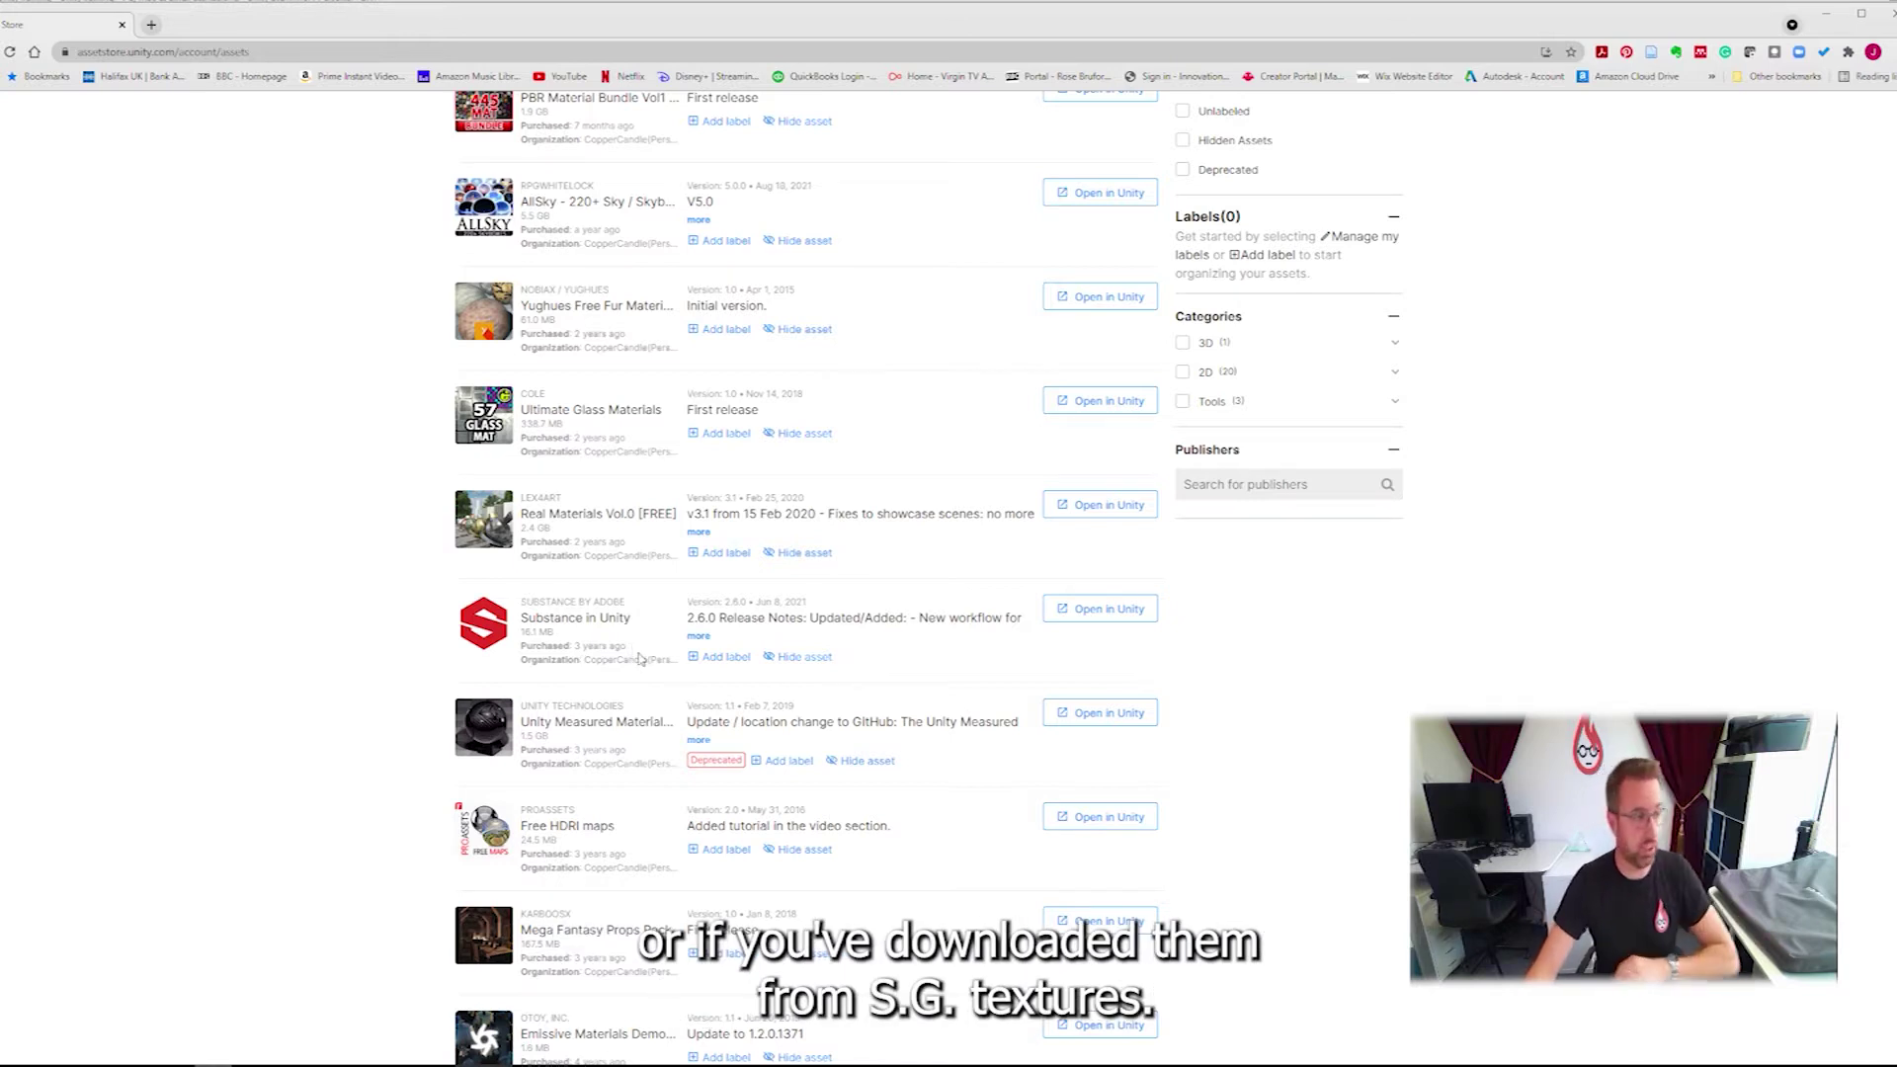
{"action": "scroll", "coordinate": [634, 645], "scroll_direction": "up", "scroll_amount": 3}
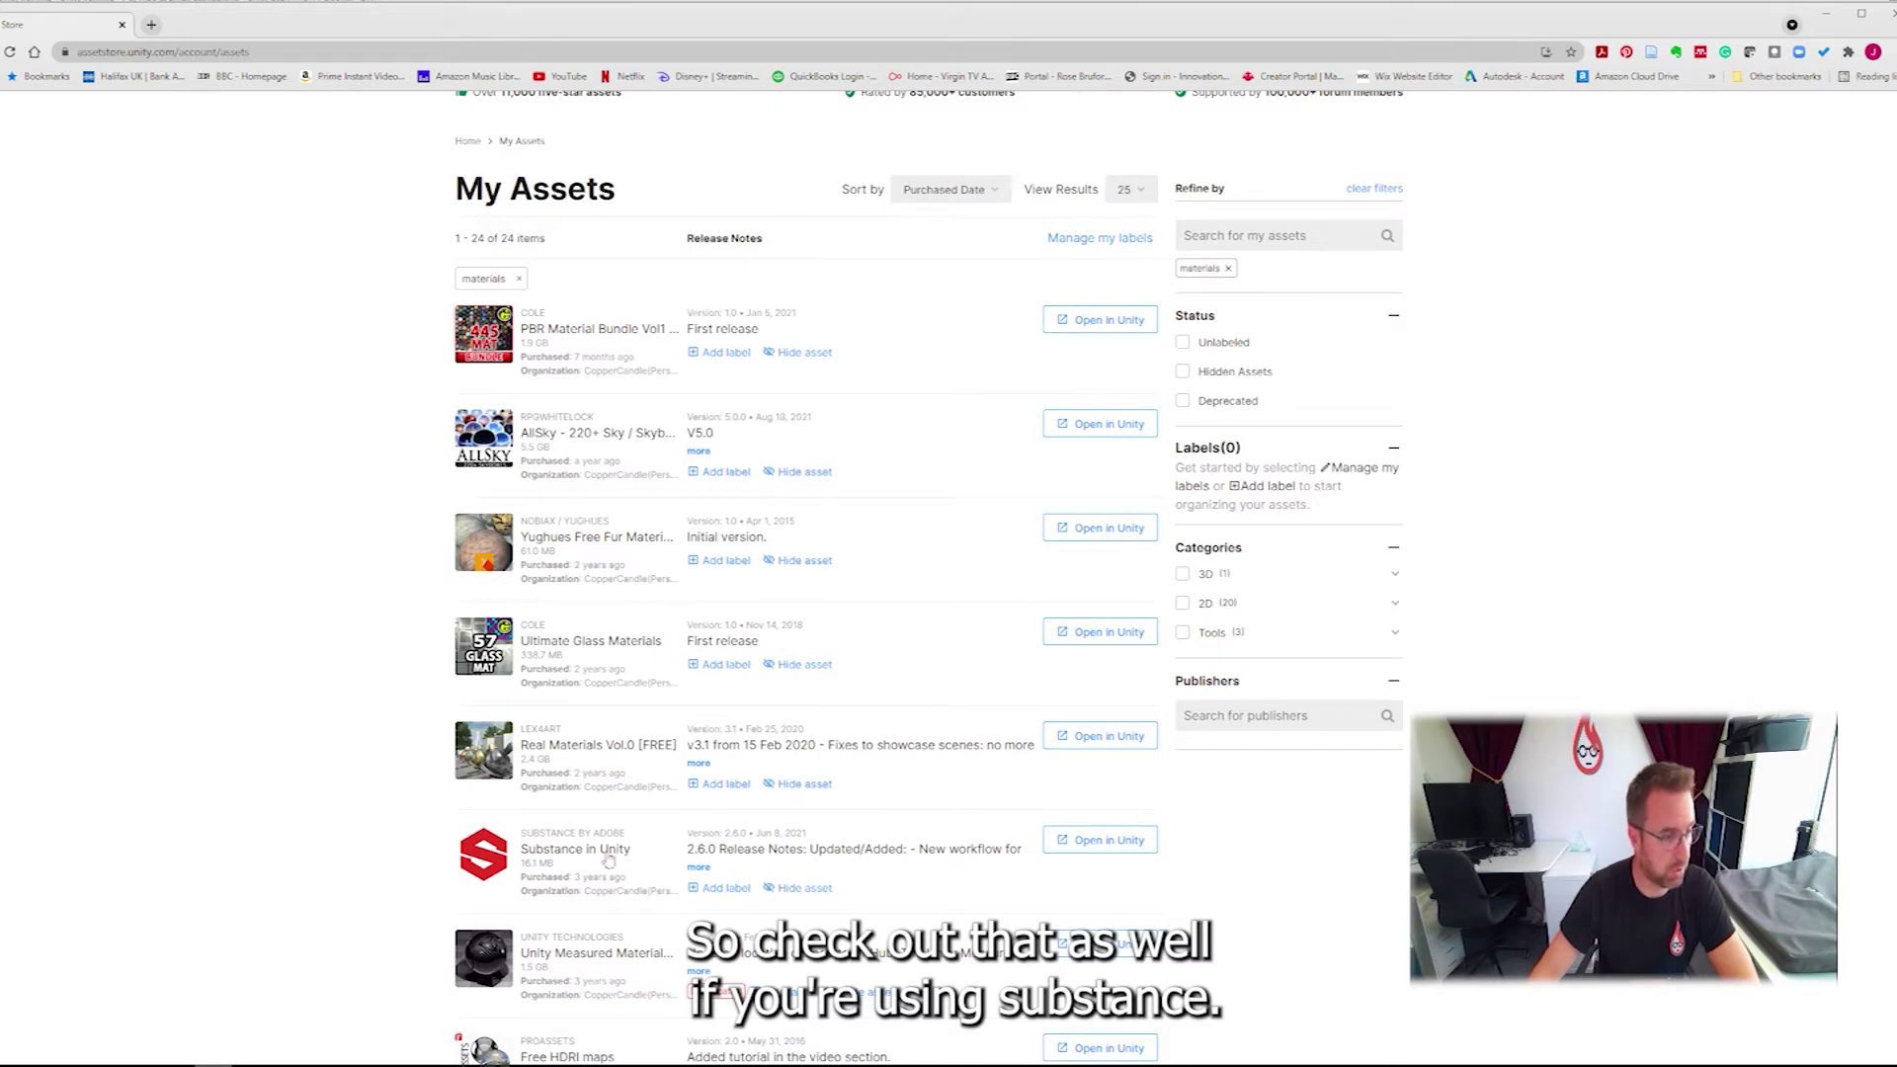
{"action": "scroll", "coordinate": [692, 632], "scroll_direction": "down", "scroll_amount": 1}
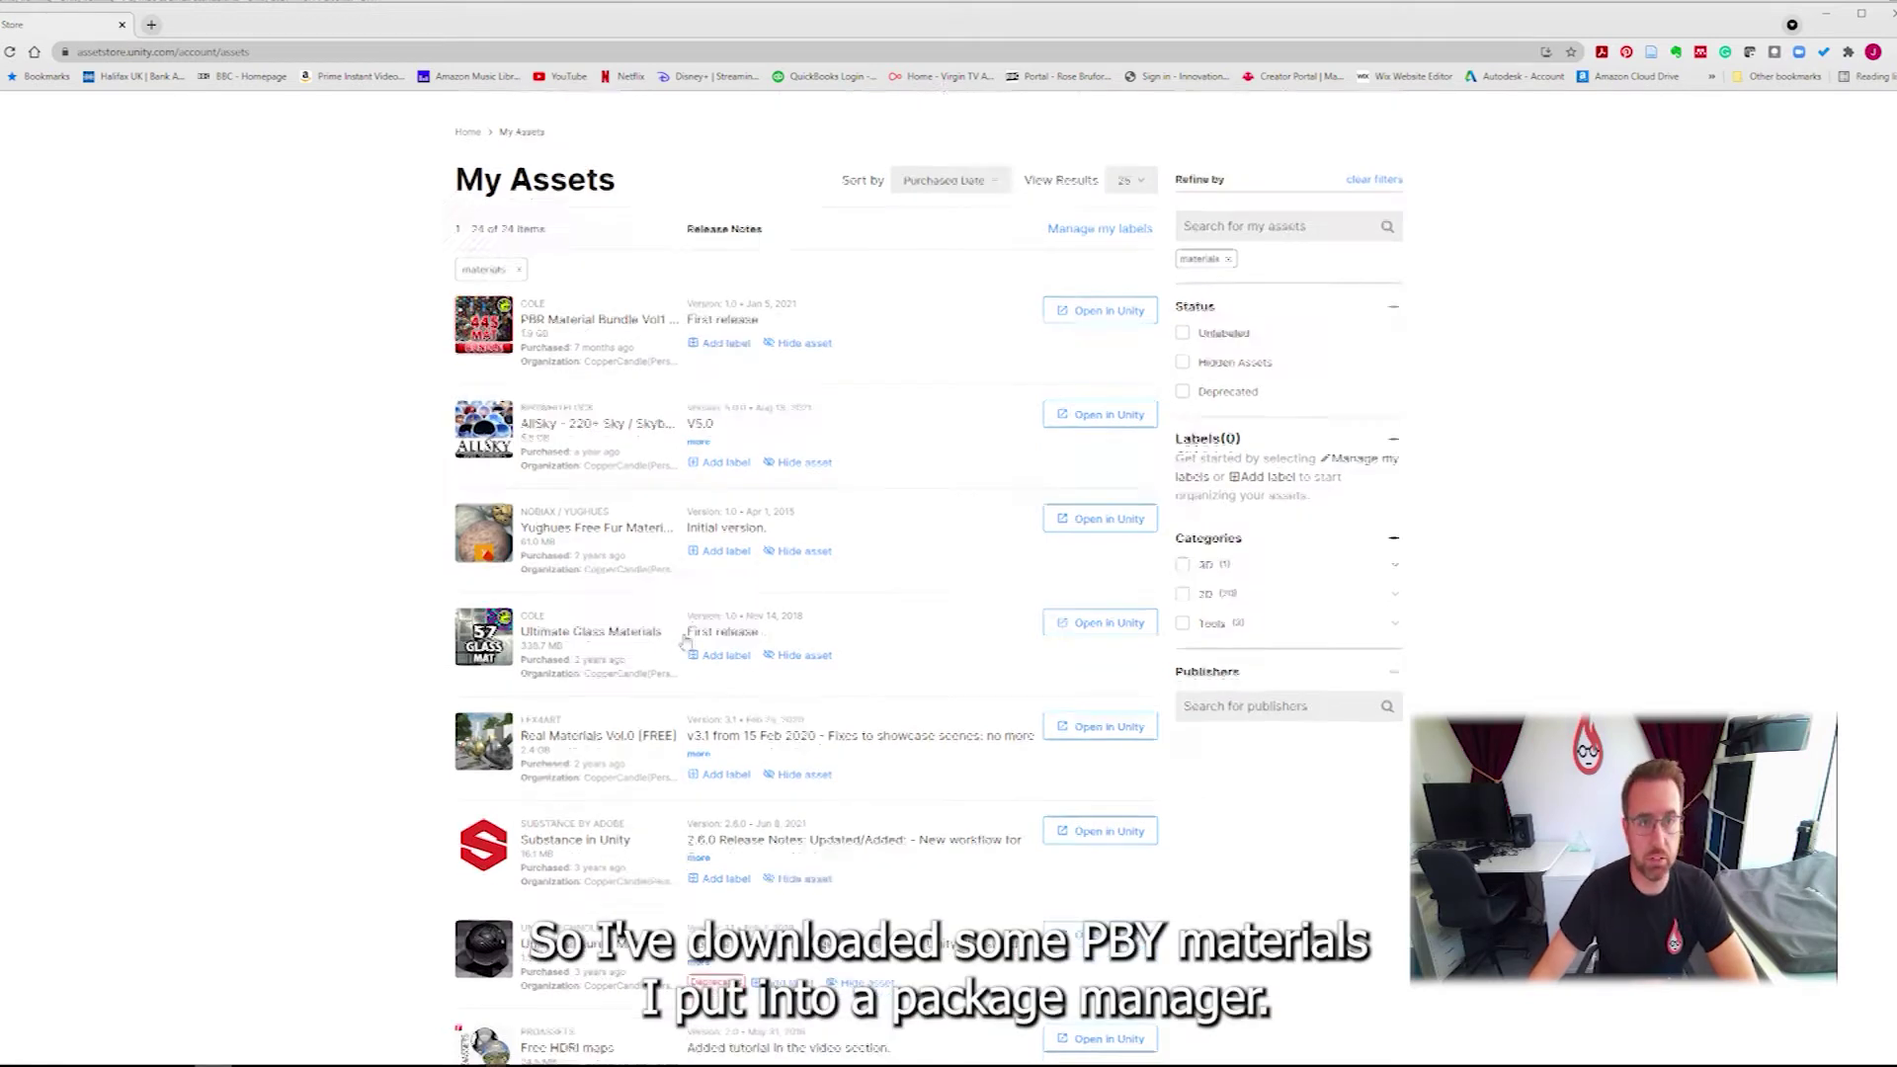
{"action": "left_click", "coordinate": [1826, 14]}
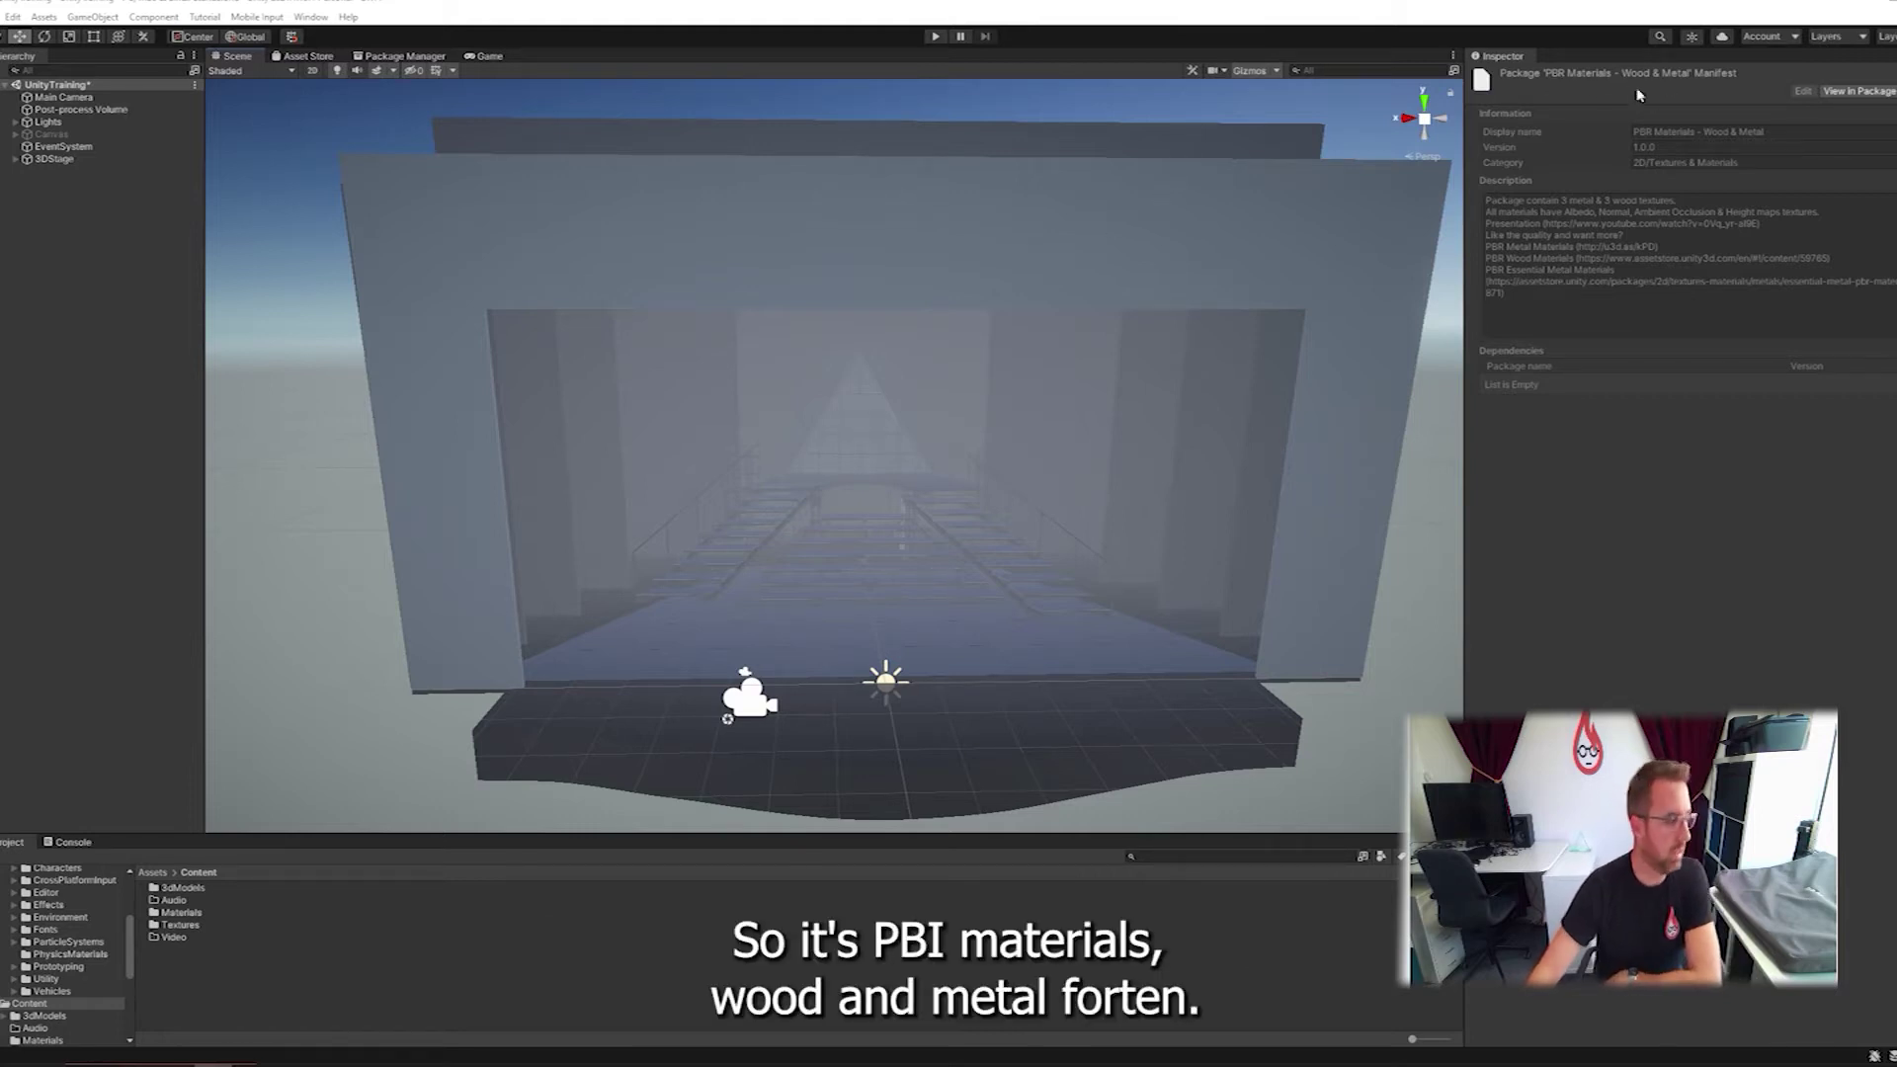
Move the PBRMaterials folder from the Assets root into the 3rdParty folder.
{"action": "left_click", "coordinate": [183, 965]}
{"action": "left_click", "coordinate": [153, 873]}
{"action": "left_click", "coordinate": [193, 937]}
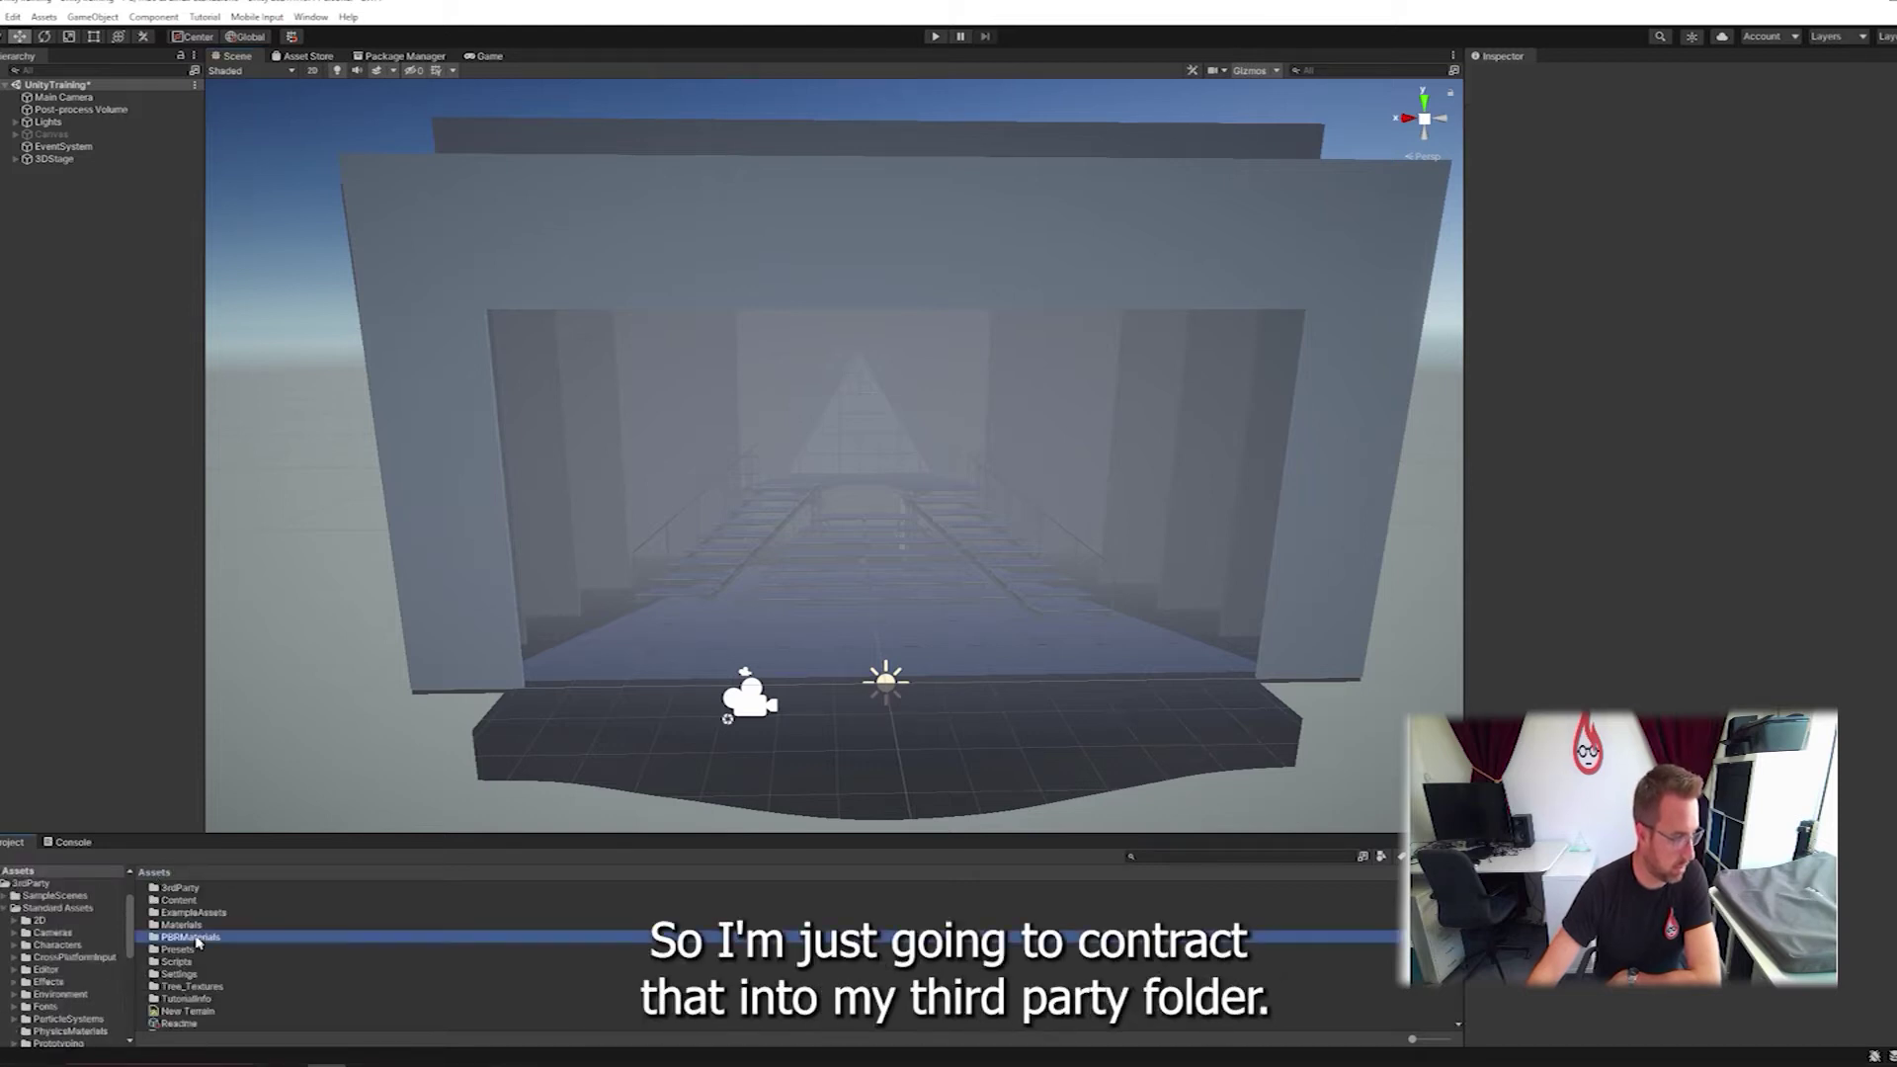
{"action": "left_click_drag", "start_coordinate": [199, 944], "coordinate": [183, 888]}
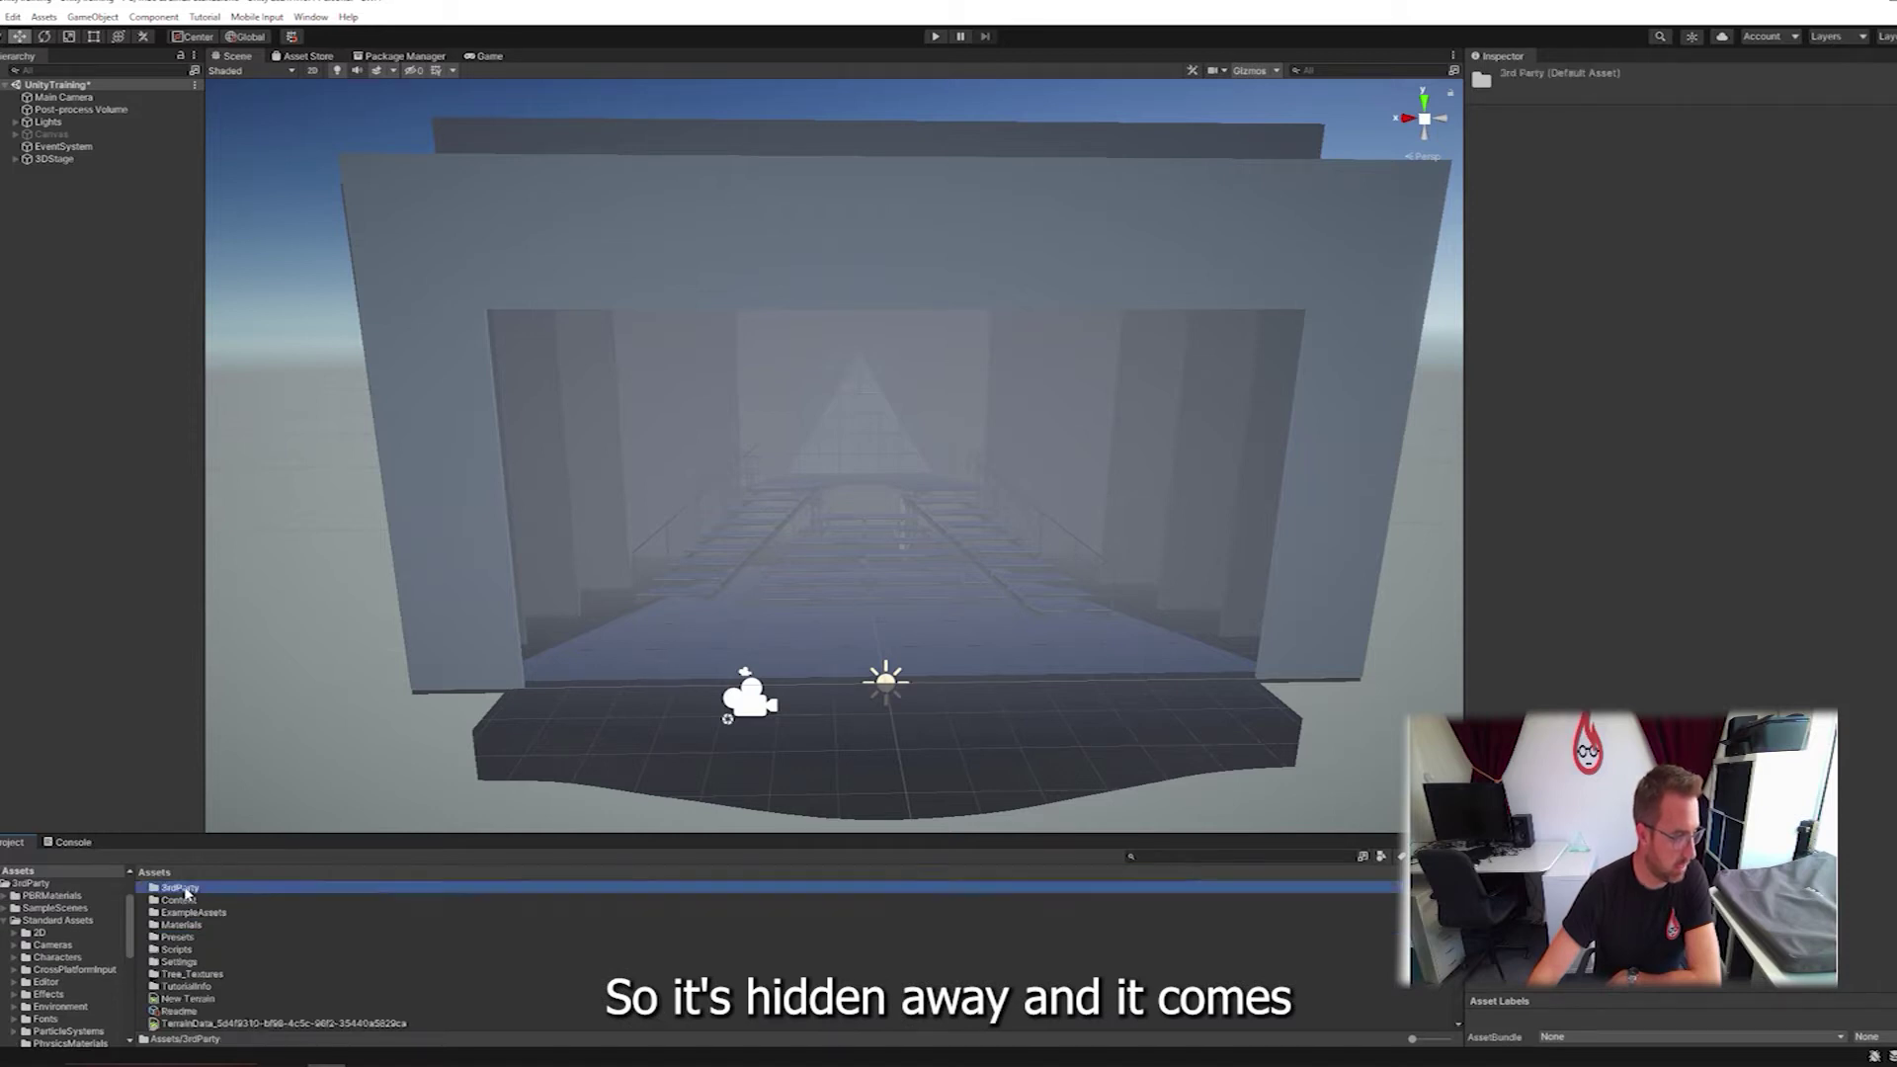
Look through the sample scenes in 3rdParty/SampleScenes/Scenes, including Car and the character scenes.
{"action": "double_click", "coordinate": [183, 889]}
{"action": "double_click", "coordinate": [191, 902]}
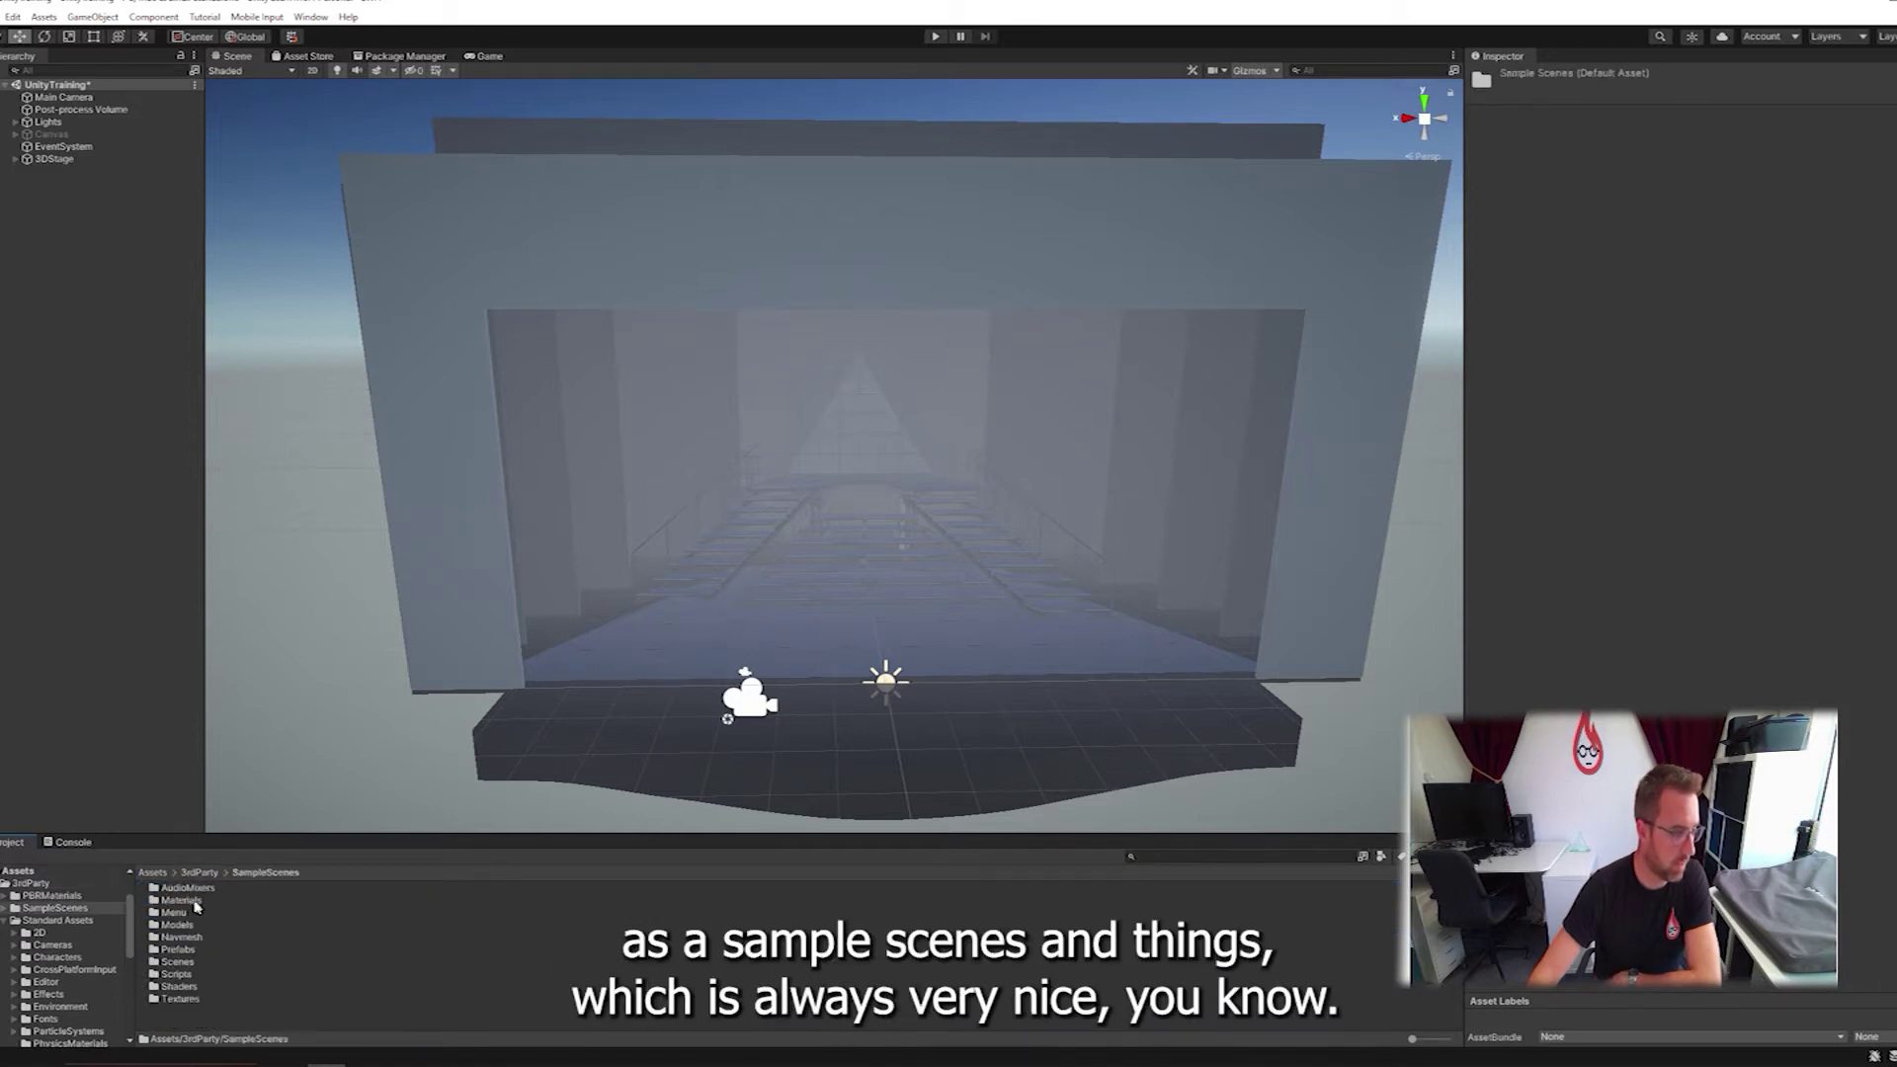
{"action": "double_click", "coordinate": [182, 961]}
{"action": "left_click", "coordinate": [188, 962]}
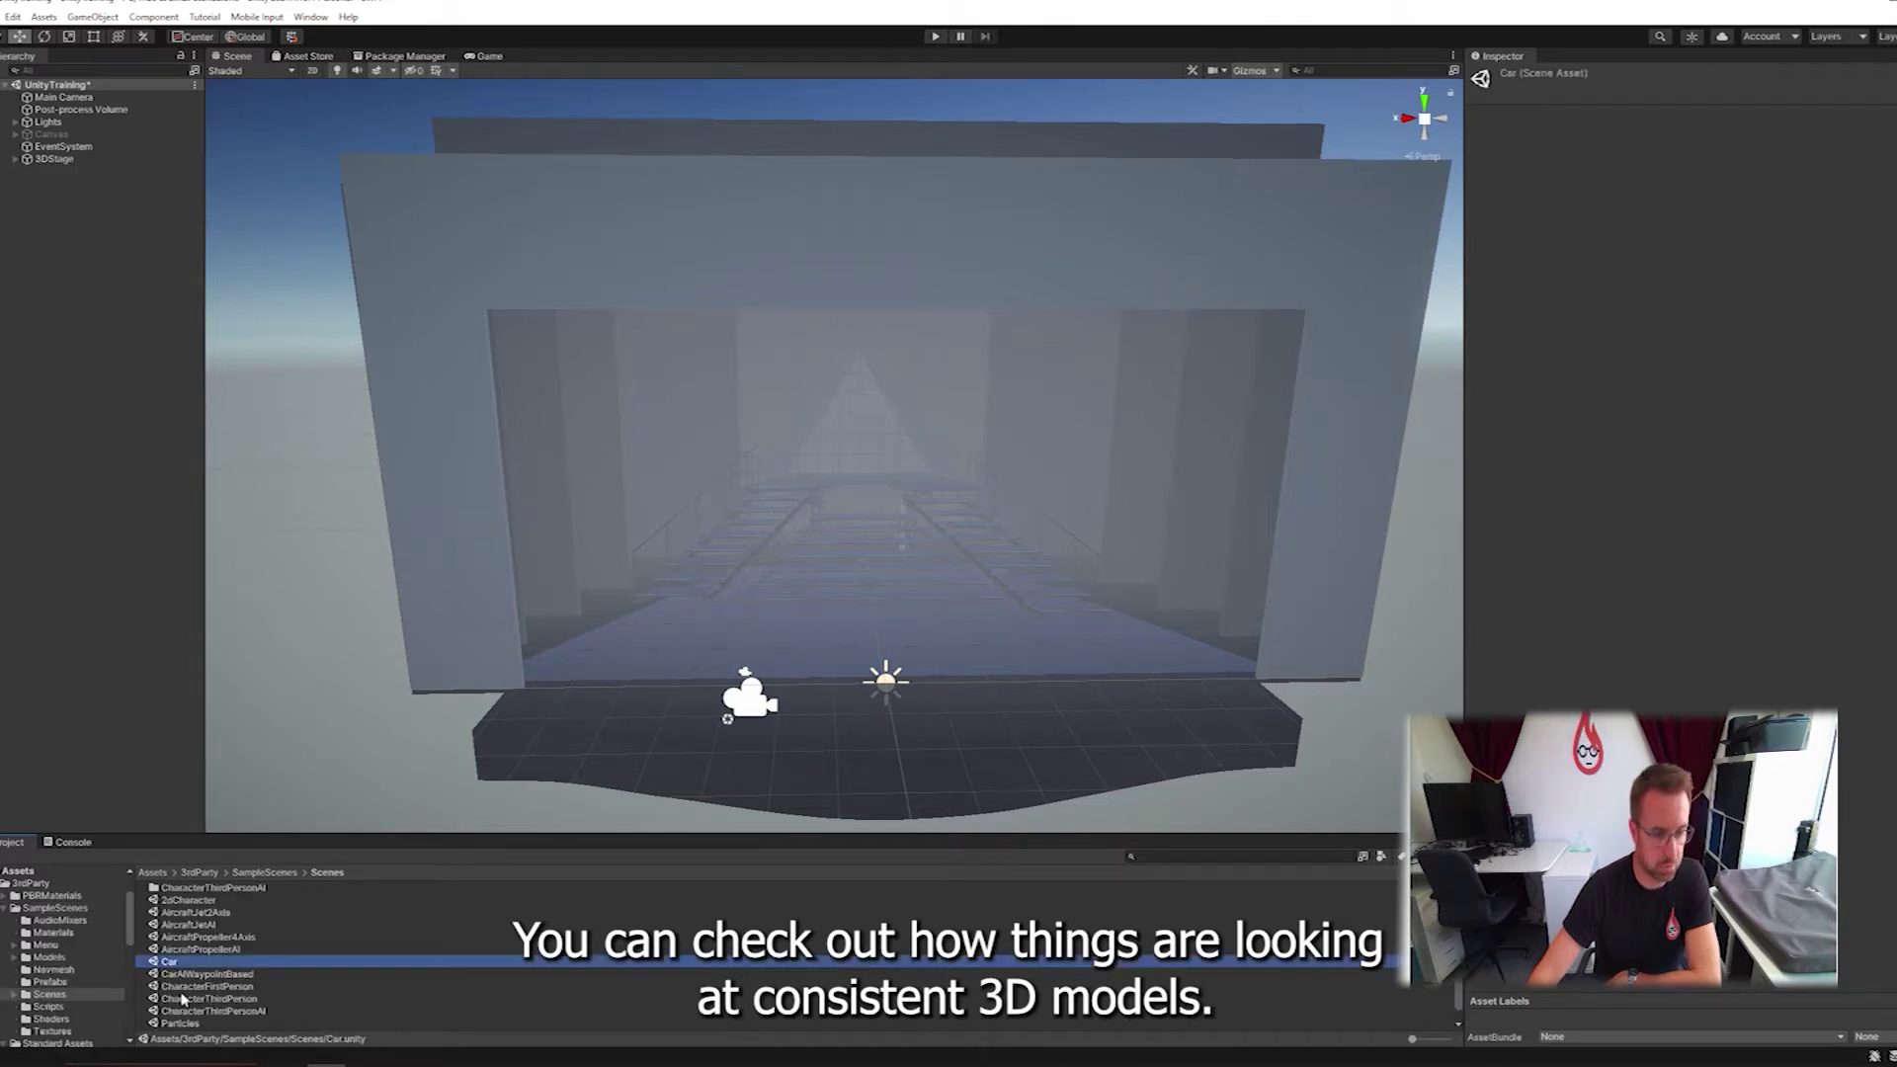
{"action": "left_click", "coordinate": [186, 987]}
{"action": "left_click", "coordinate": [209, 1012]}
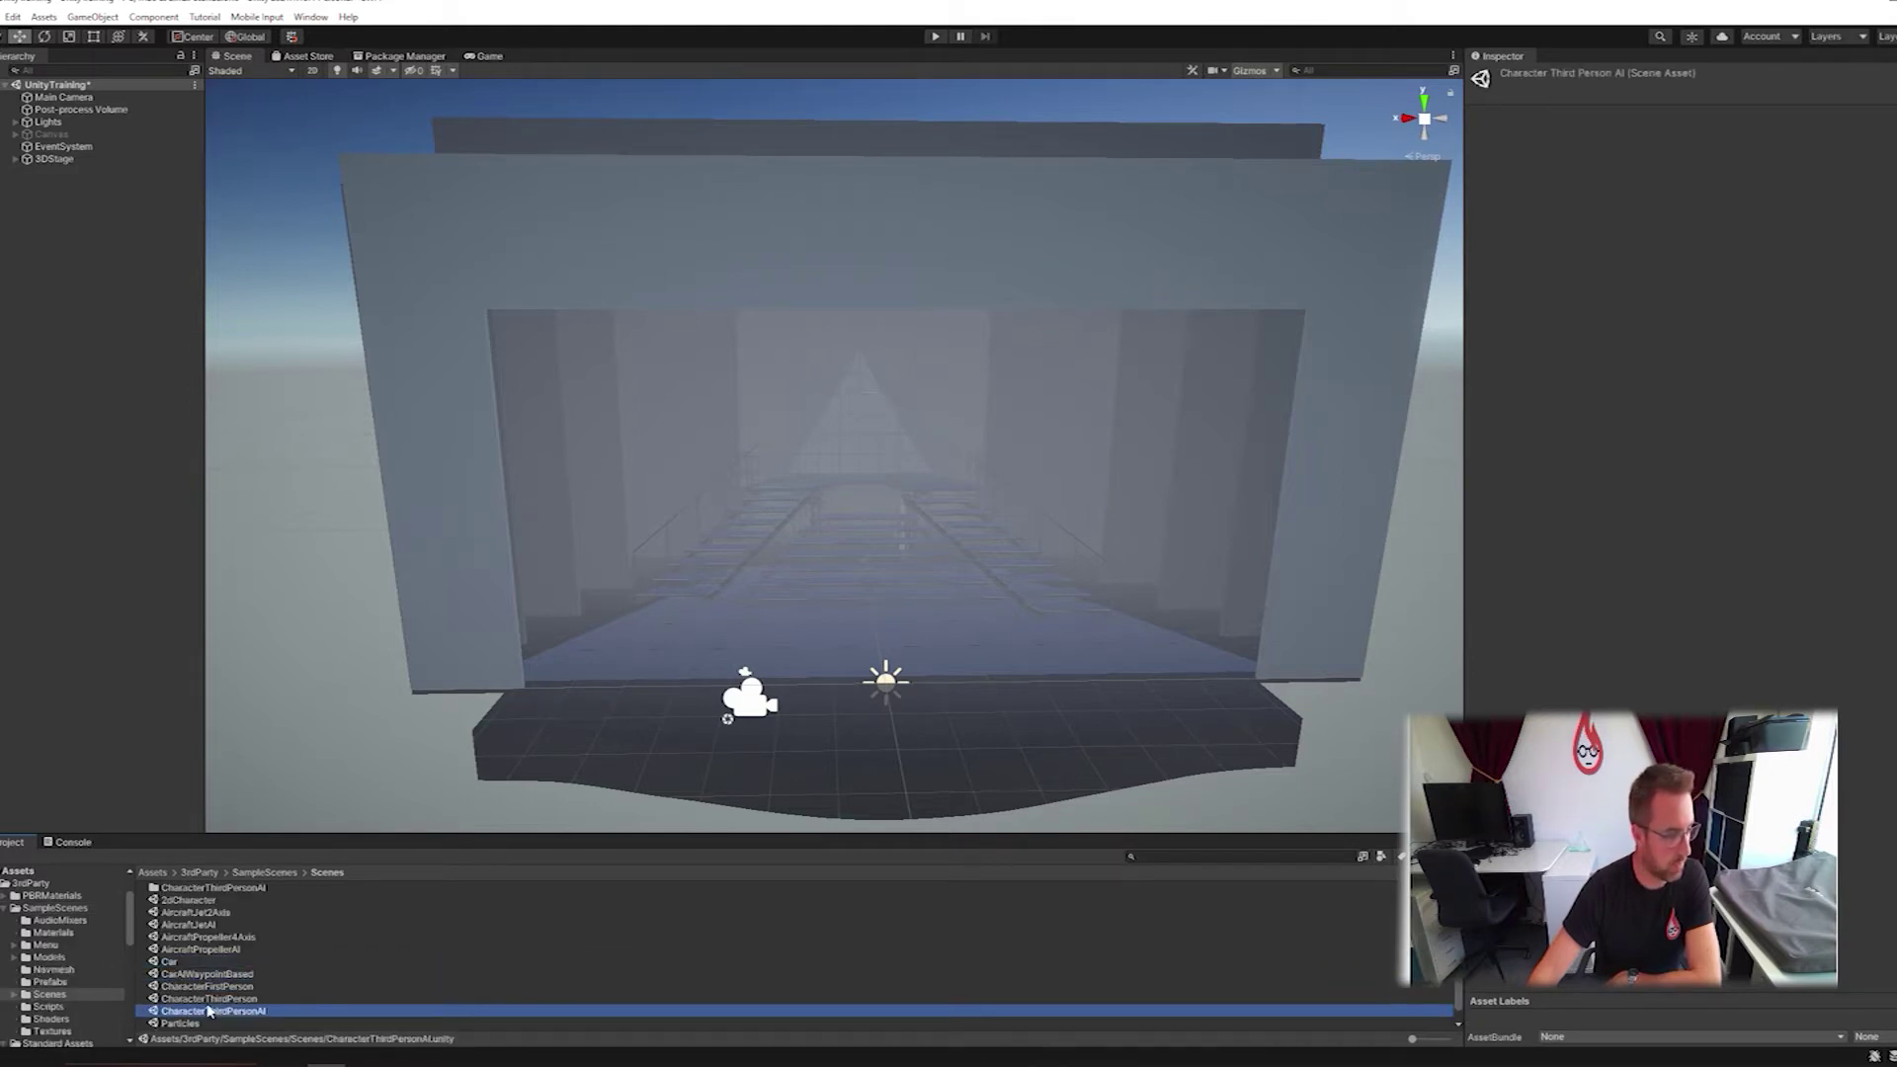
{"action": "left_click", "coordinate": [242, 873]}
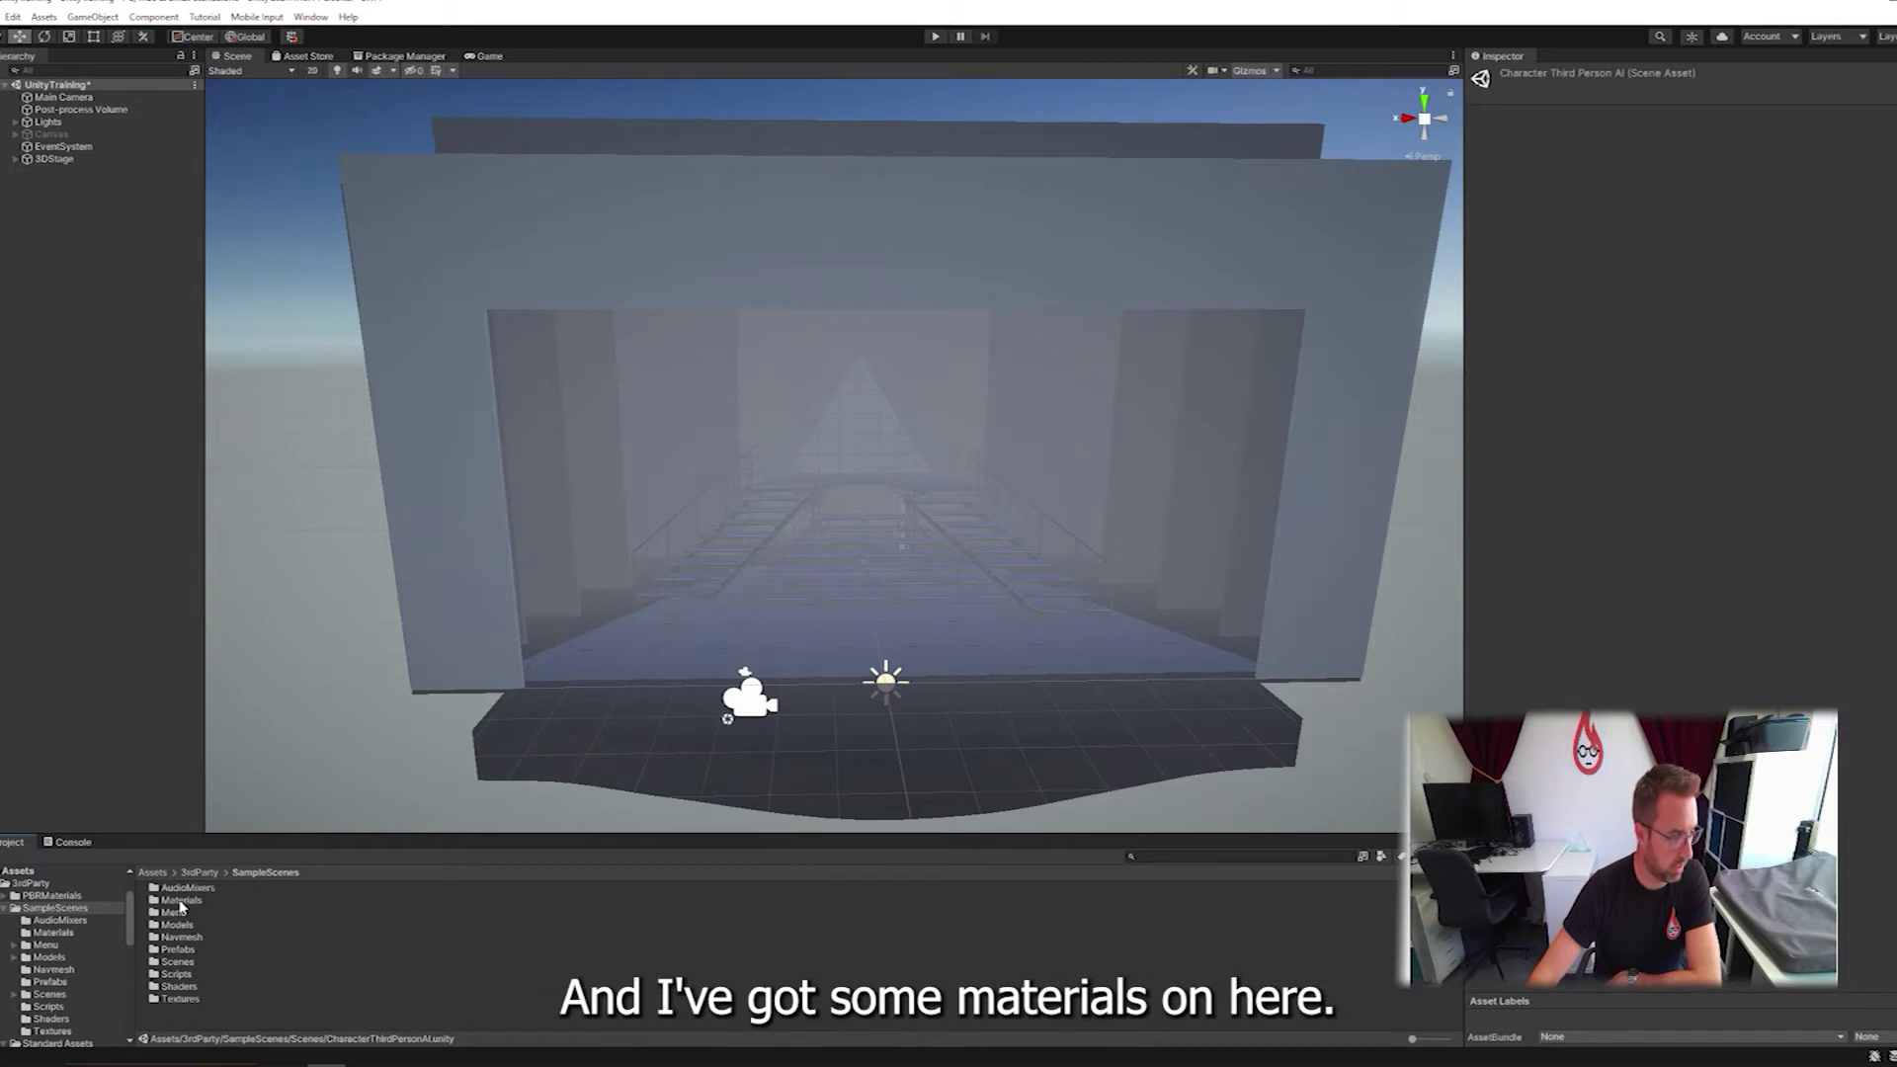
Examine several materials in the SampleScenes Materials folder, including YellowSmooth and MauveSmooth, checking their shader and preview.
{"action": "double_click", "coordinate": [181, 900]}
{"action": "left_click", "coordinate": [192, 888]}
{"action": "left_click", "coordinate": [189, 937]}
{"action": "left_click", "coordinate": [188, 1011]}
{"action": "left_click", "coordinate": [196, 1024]}
{"action": "scroll", "coordinate": [188, 966], "scroll_direction": "down", "scroll_amount": 1}
{"action": "left_click", "coordinate": [194, 999]}
{"action": "left_click", "coordinate": [195, 1025]}
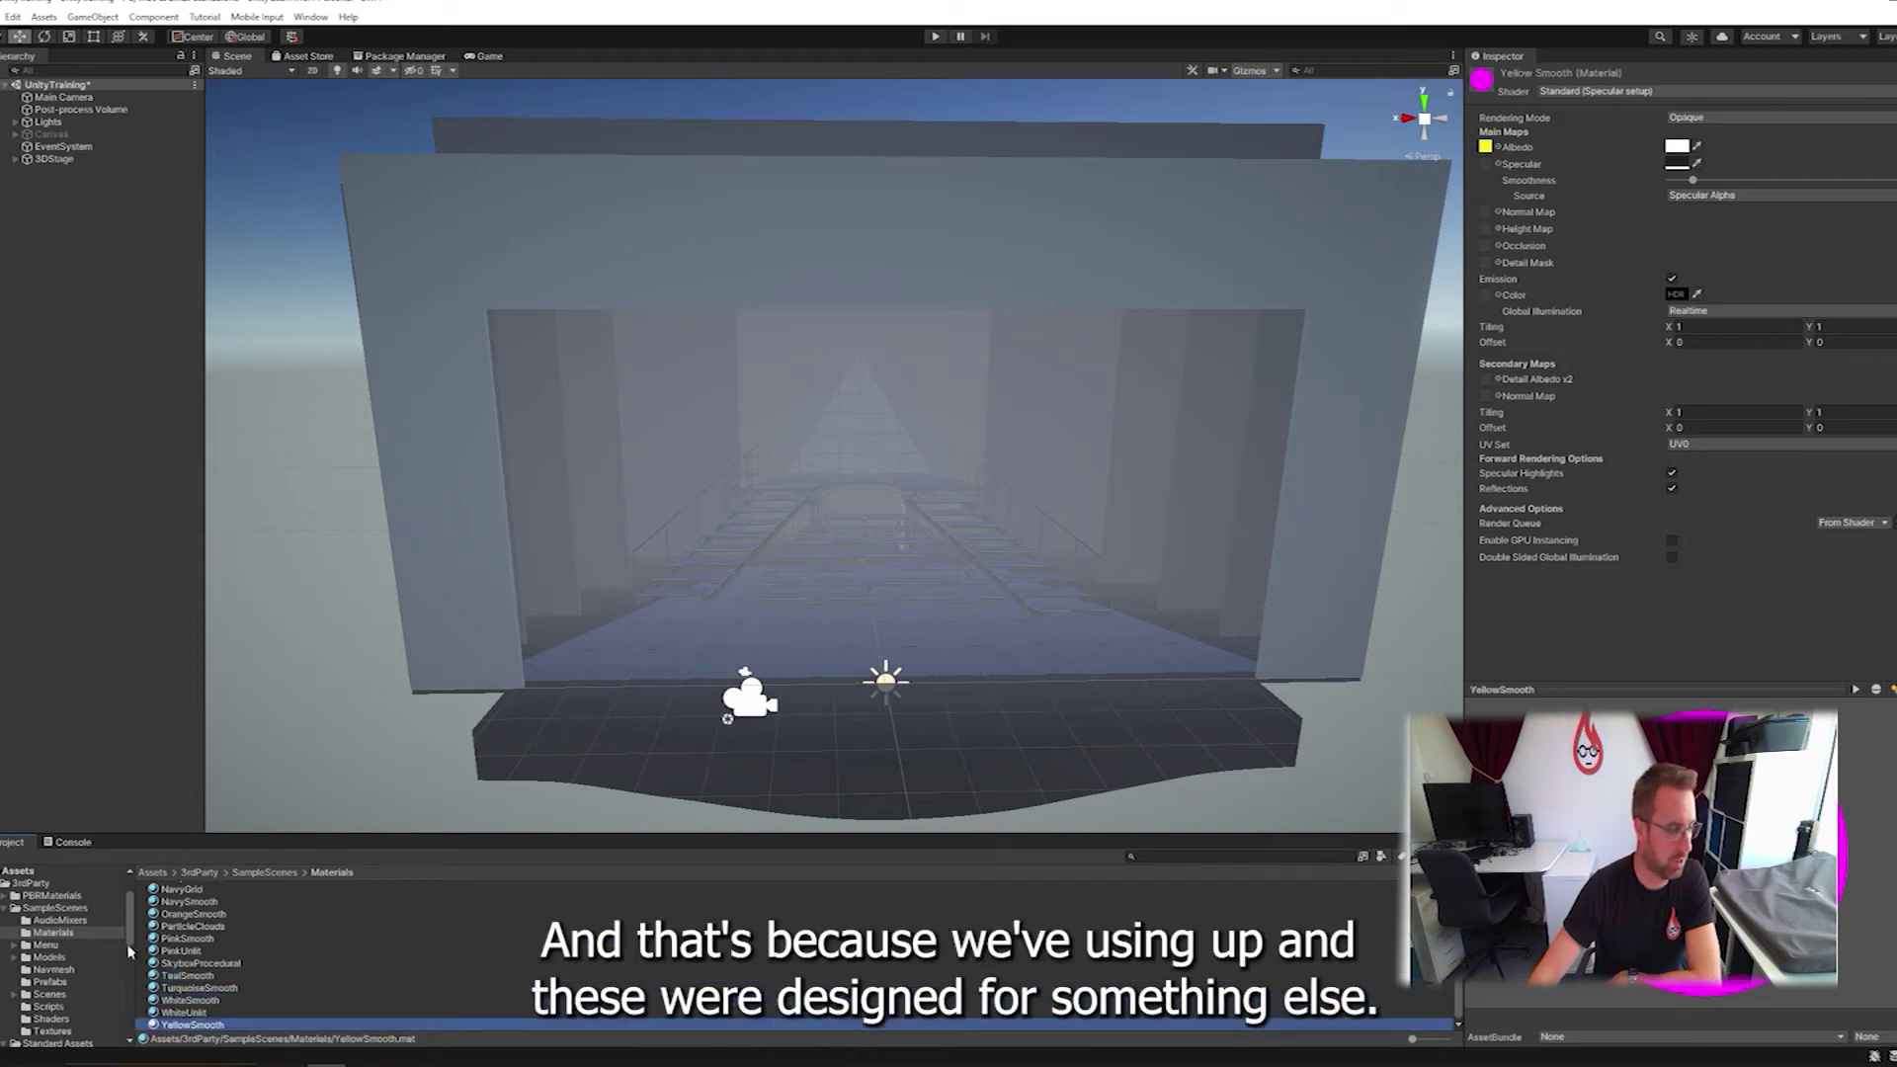
{"action": "scroll", "coordinate": [163, 934], "scroll_direction": "up", "scroll_amount": 1}
{"action": "left_click", "coordinate": [191, 889]}
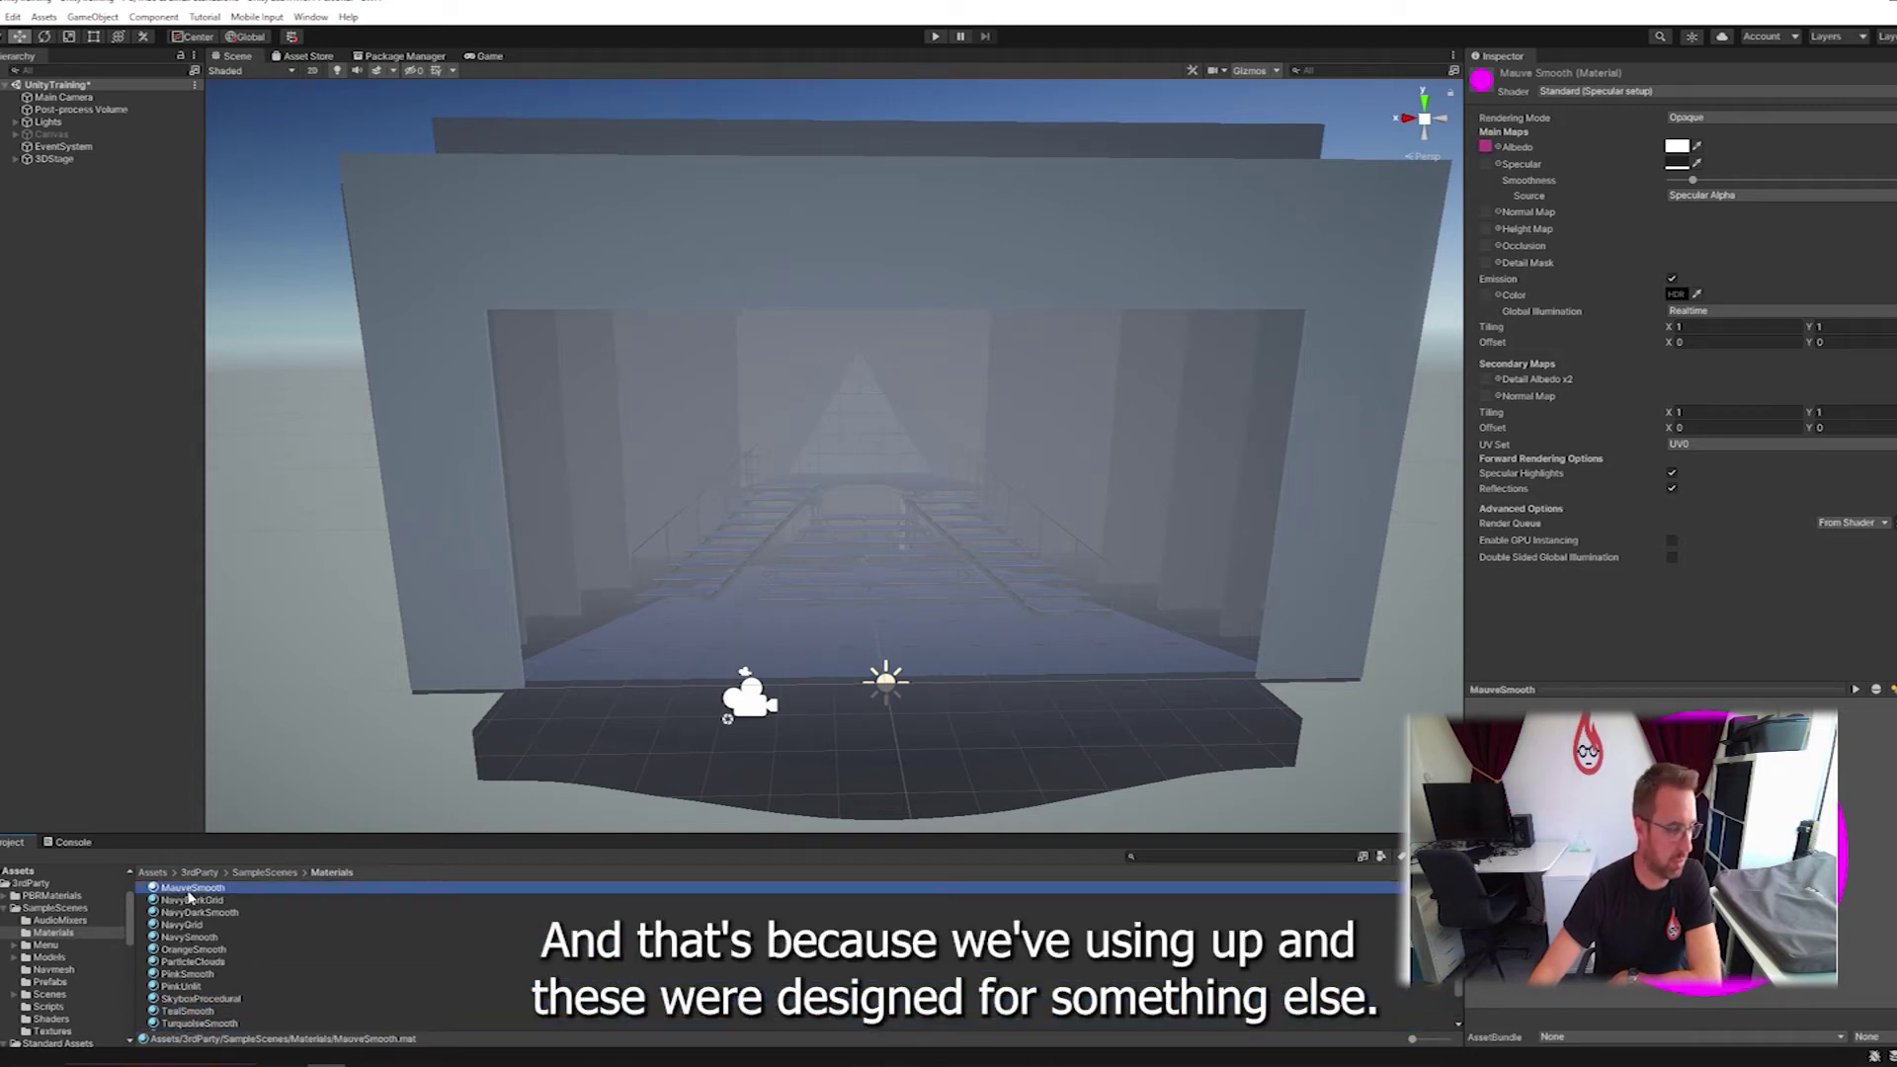
{"action": "left_click", "coordinate": [264, 873]}
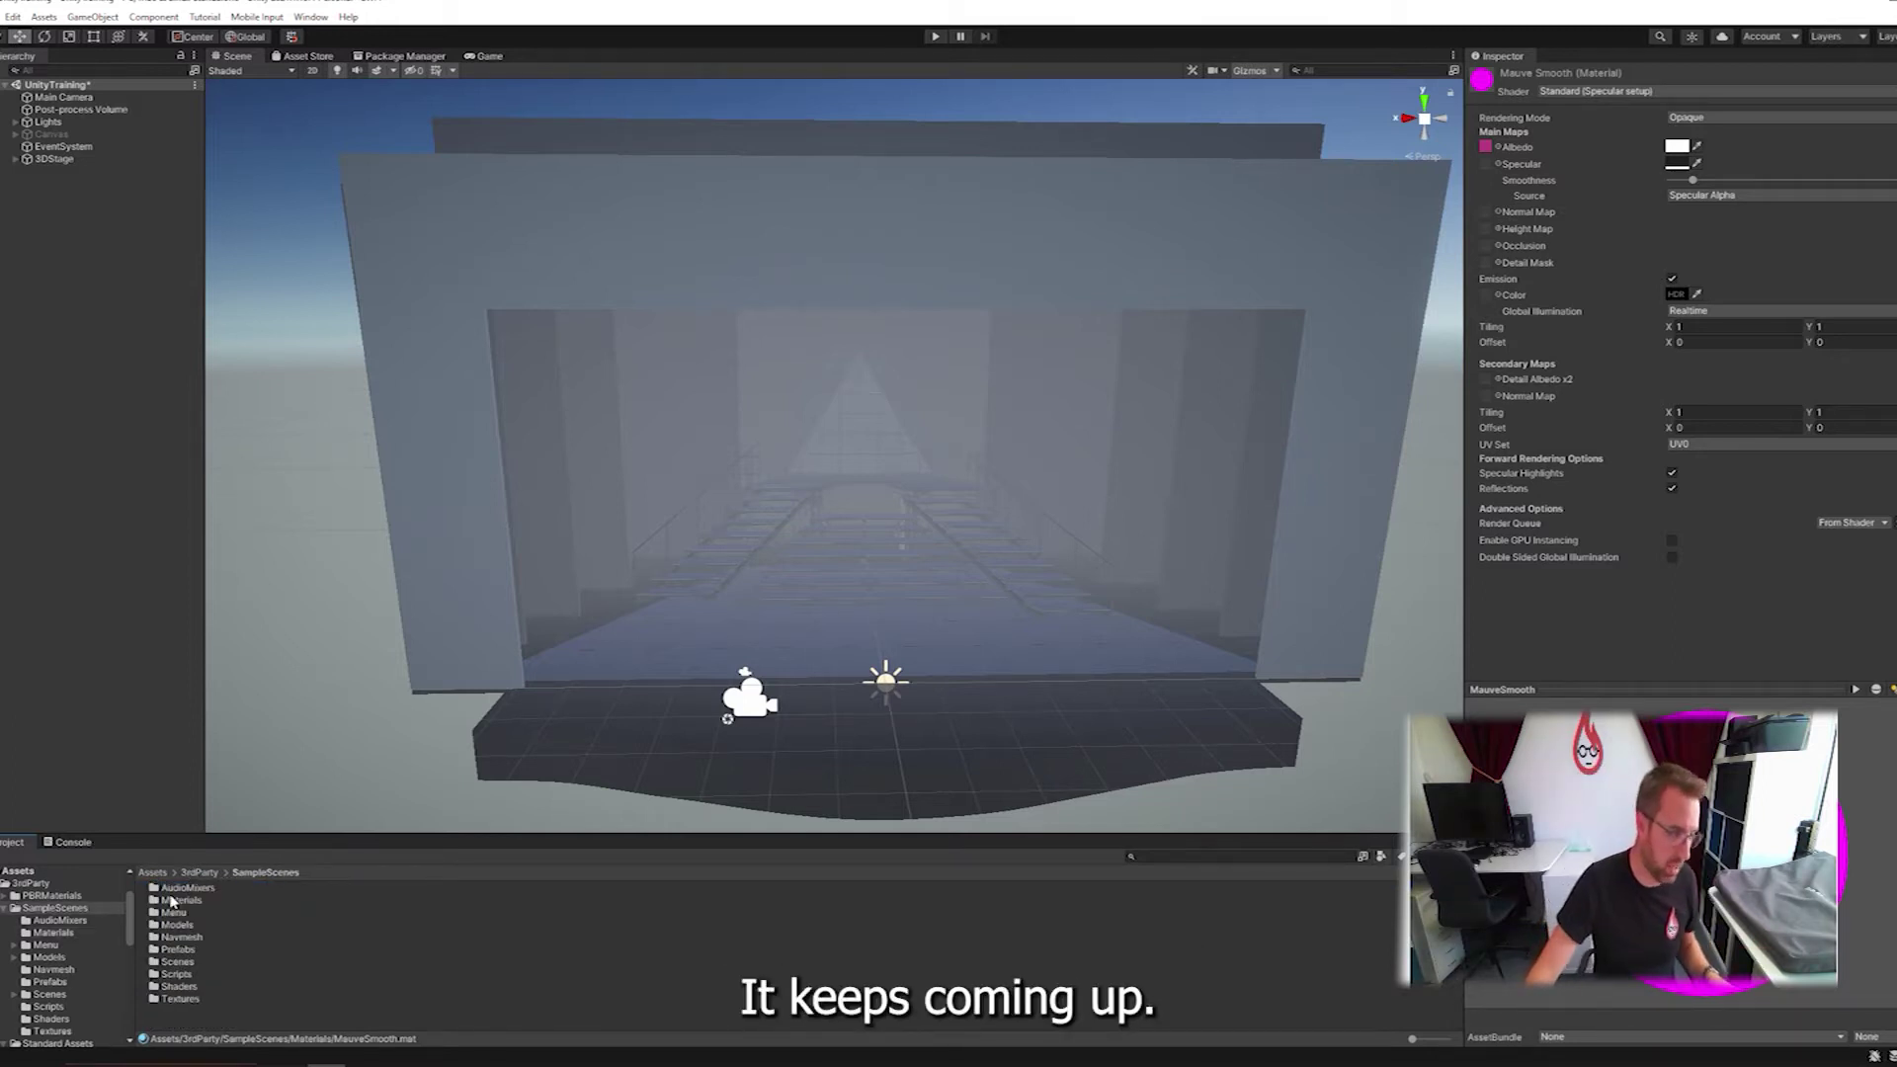
Open the Materials folder of 3rdParty/PBRMaterials/PBRWoodMaterials and select the WoodPlanksFloor1 material.
{"action": "left_click", "coordinate": [152, 874]}
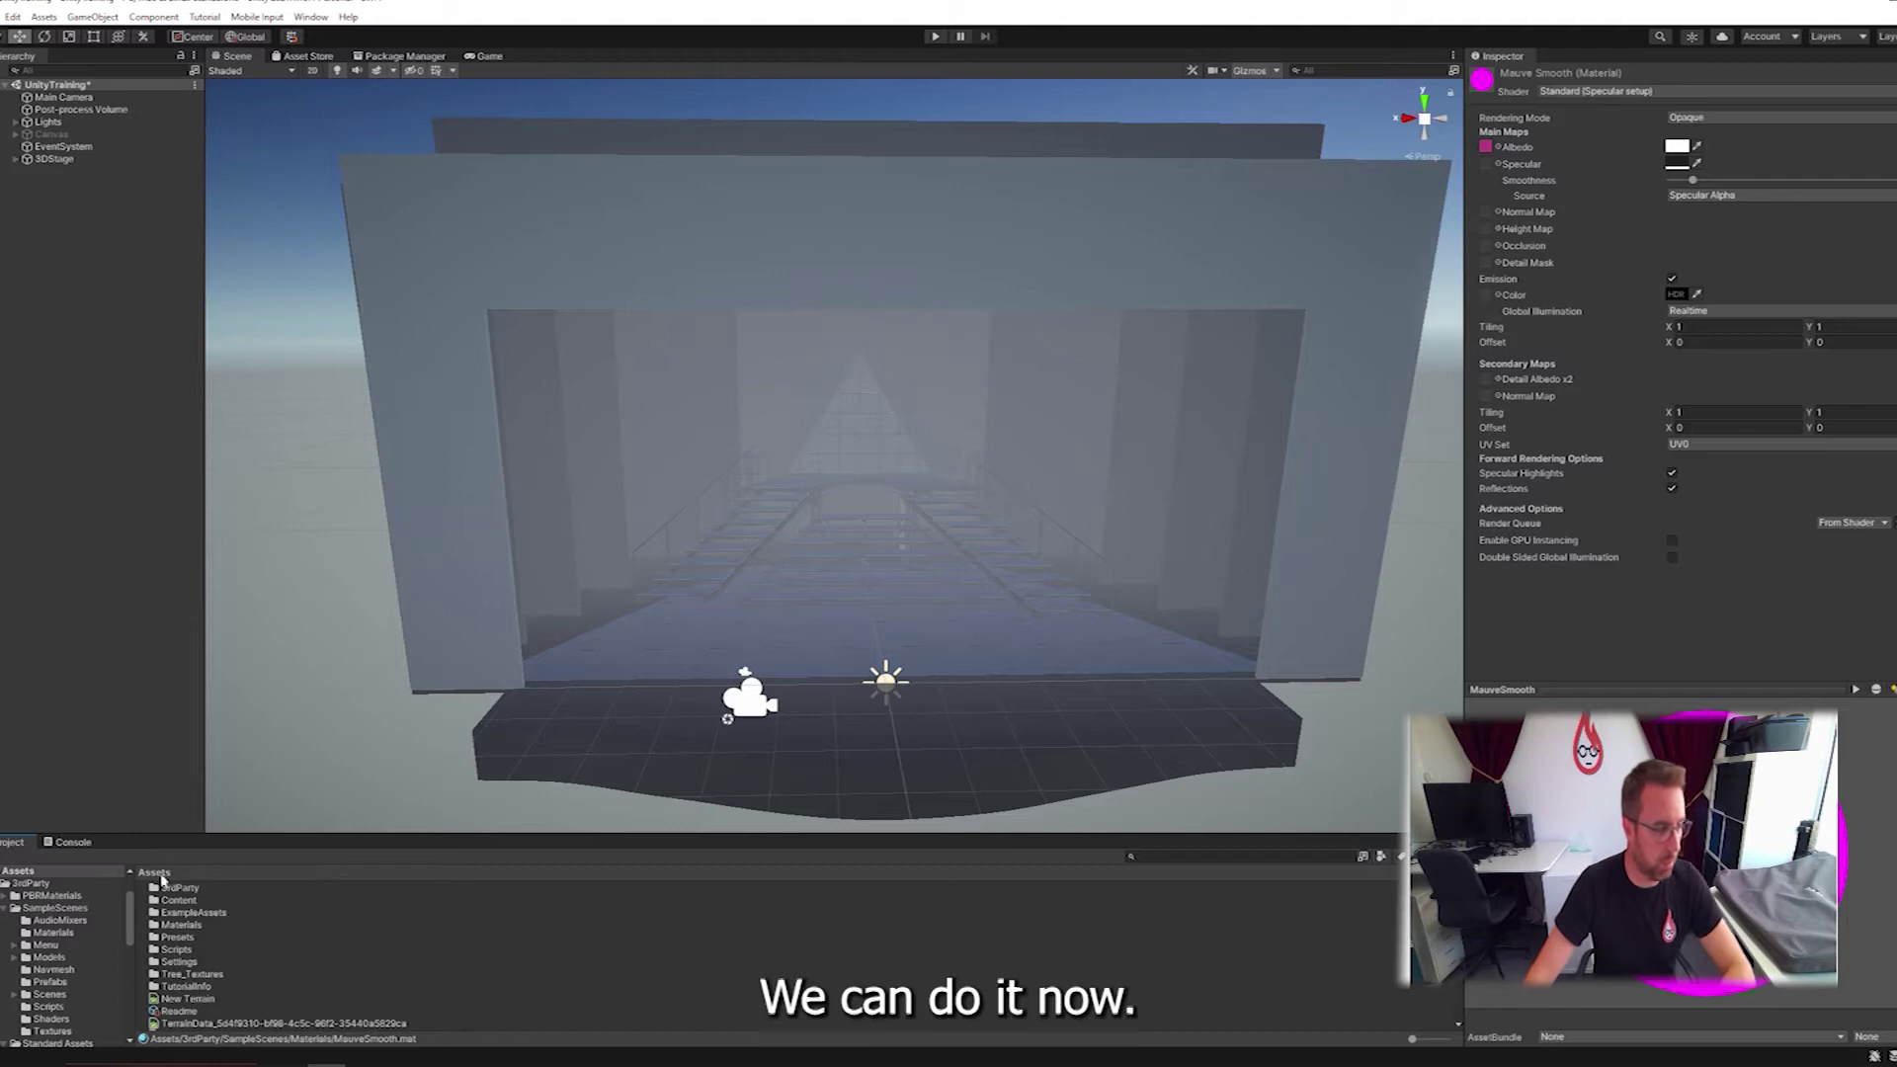
{"action": "double_click", "coordinate": [187, 929]}
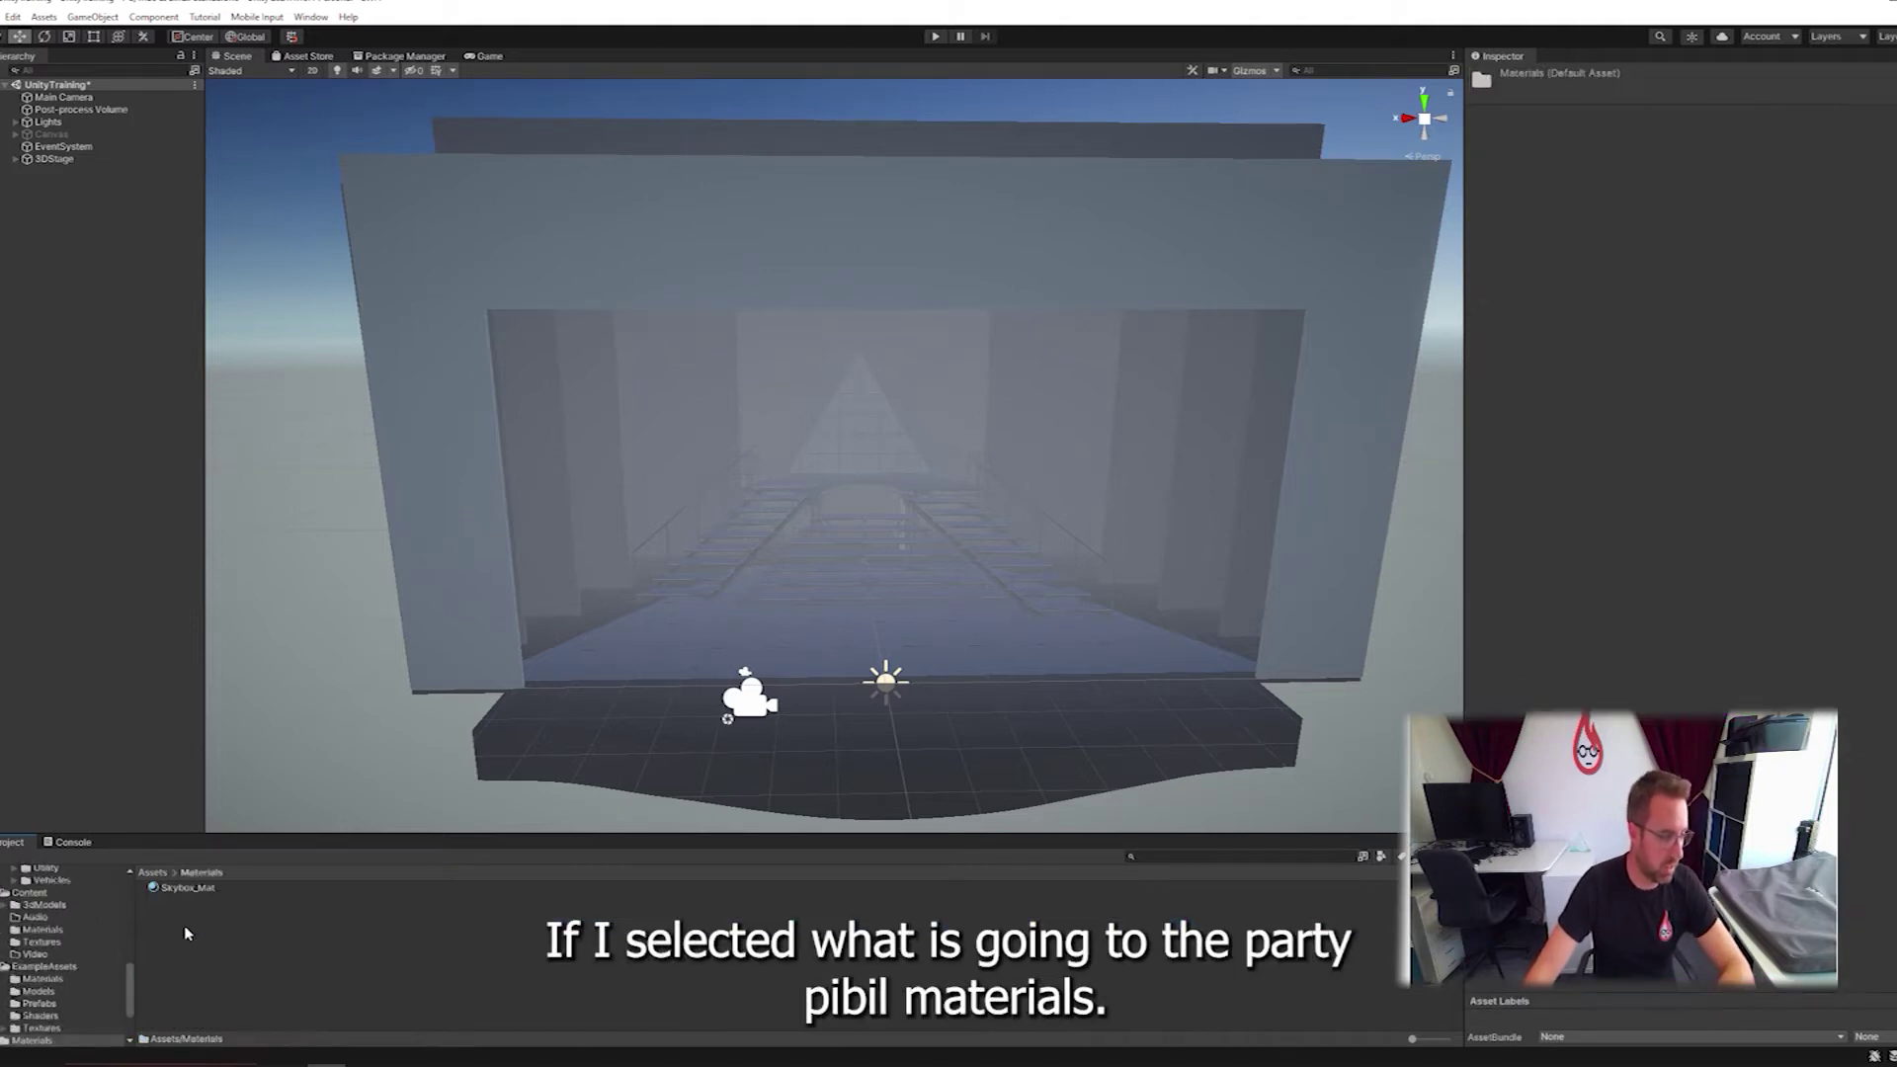
{"action": "left_click", "coordinate": [153, 873]}
{"action": "double_click", "coordinate": [181, 888]}
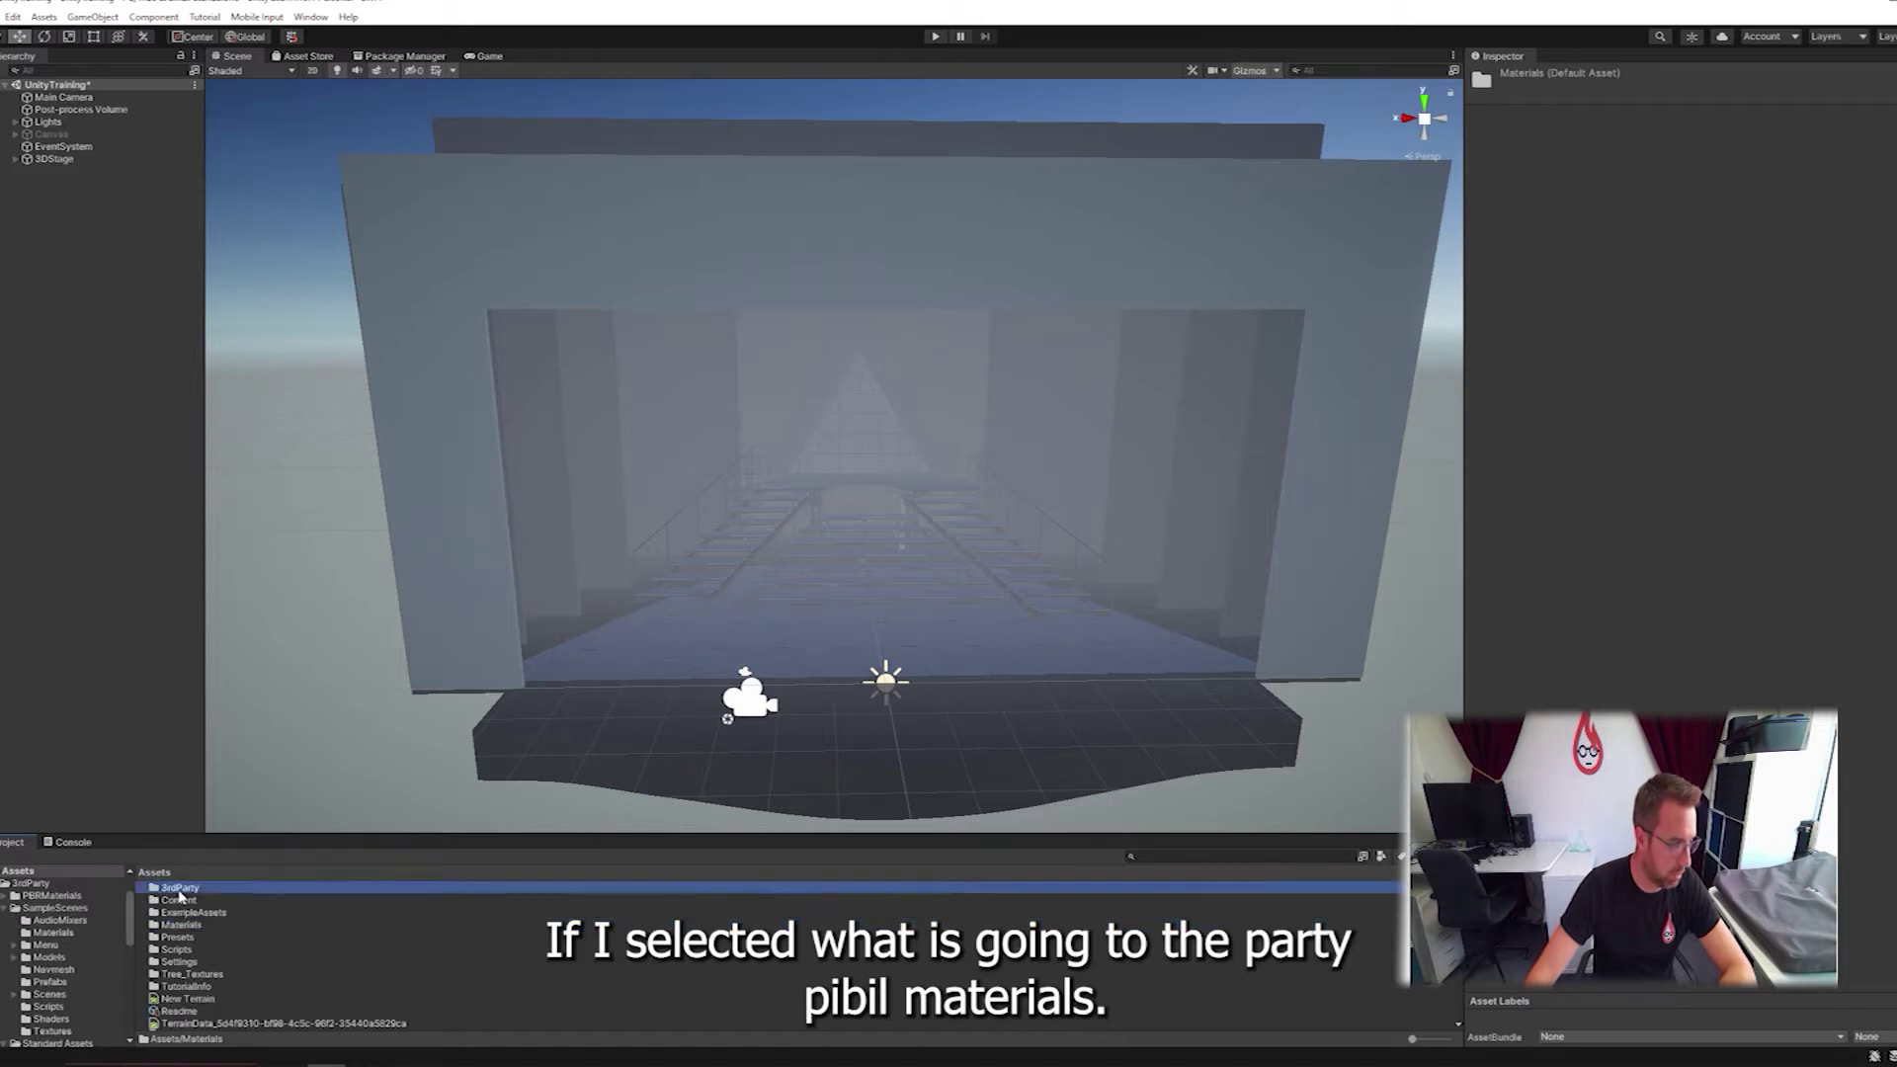
{"action": "double_click", "coordinate": [184, 889]}
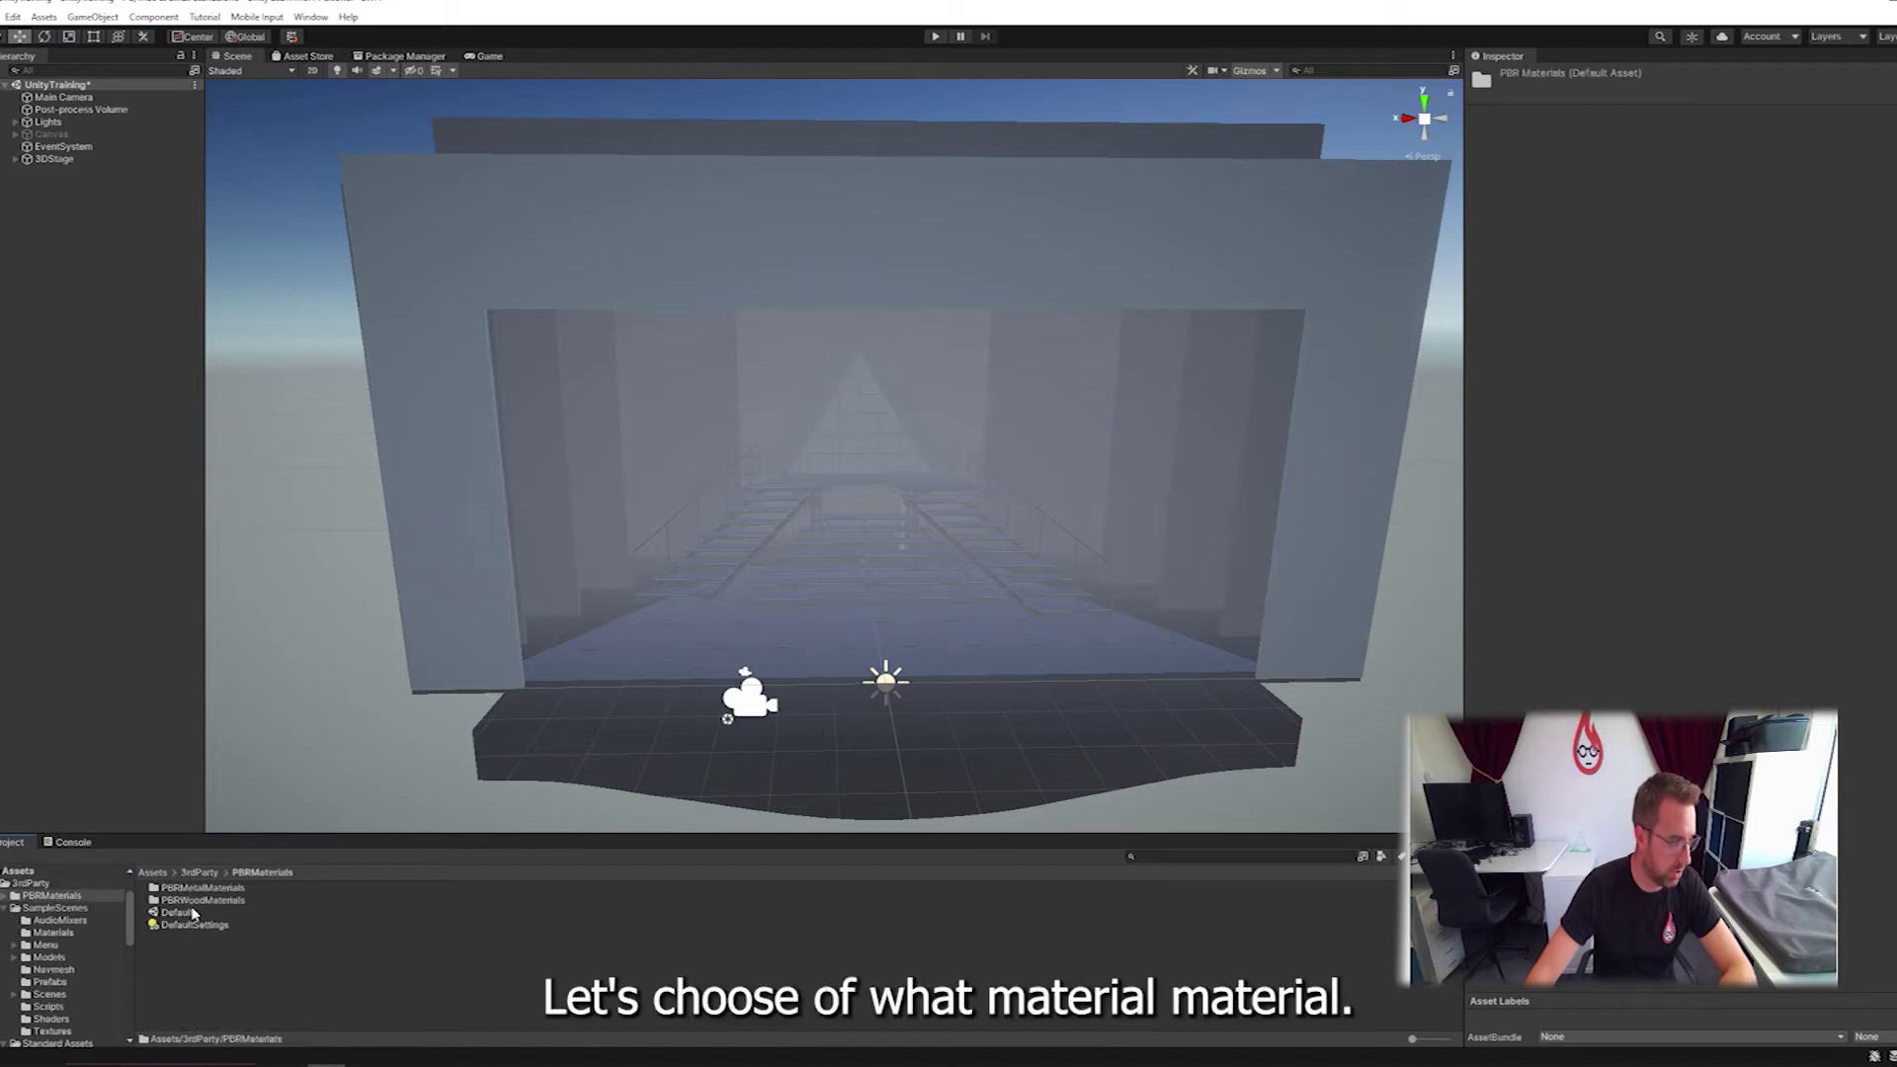
{"action": "double_click", "coordinate": [204, 900]}
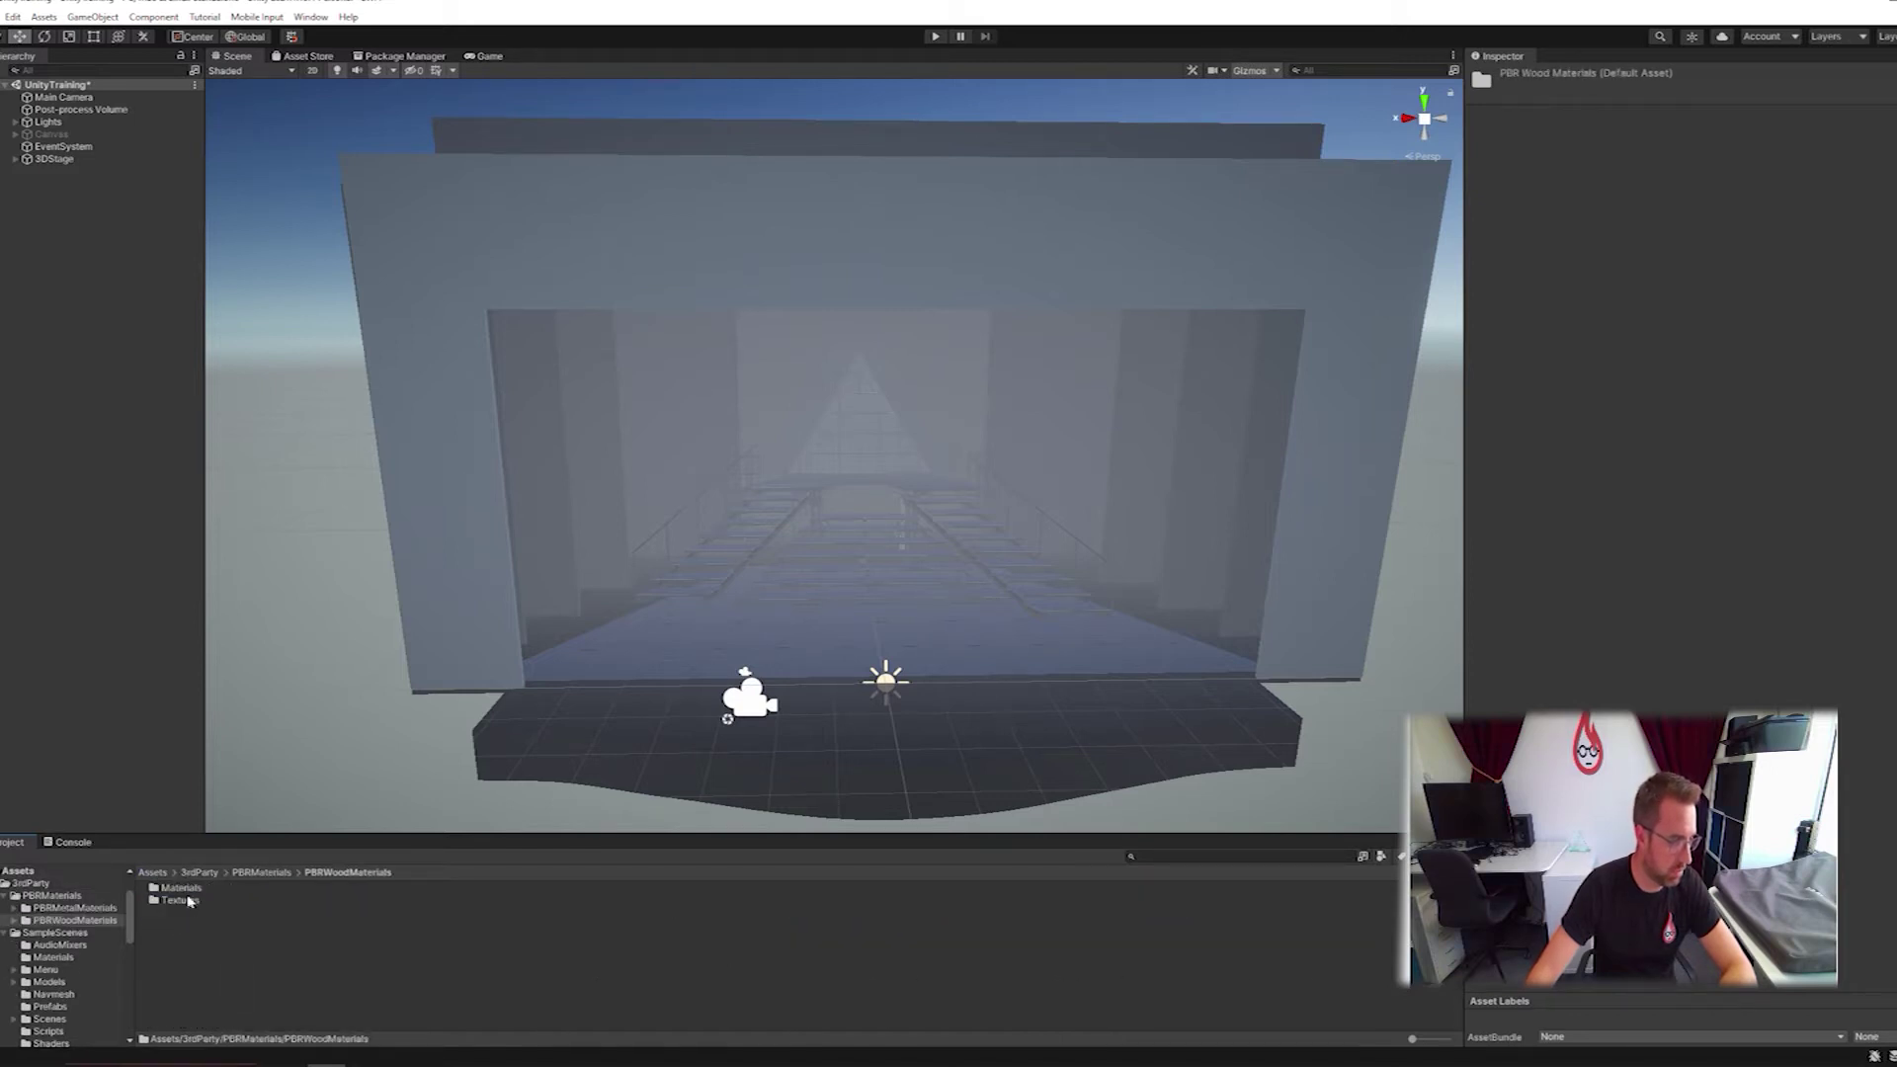
{"action": "double_click", "coordinate": [190, 888]}
{"action": "left_click", "coordinate": [198, 888]}
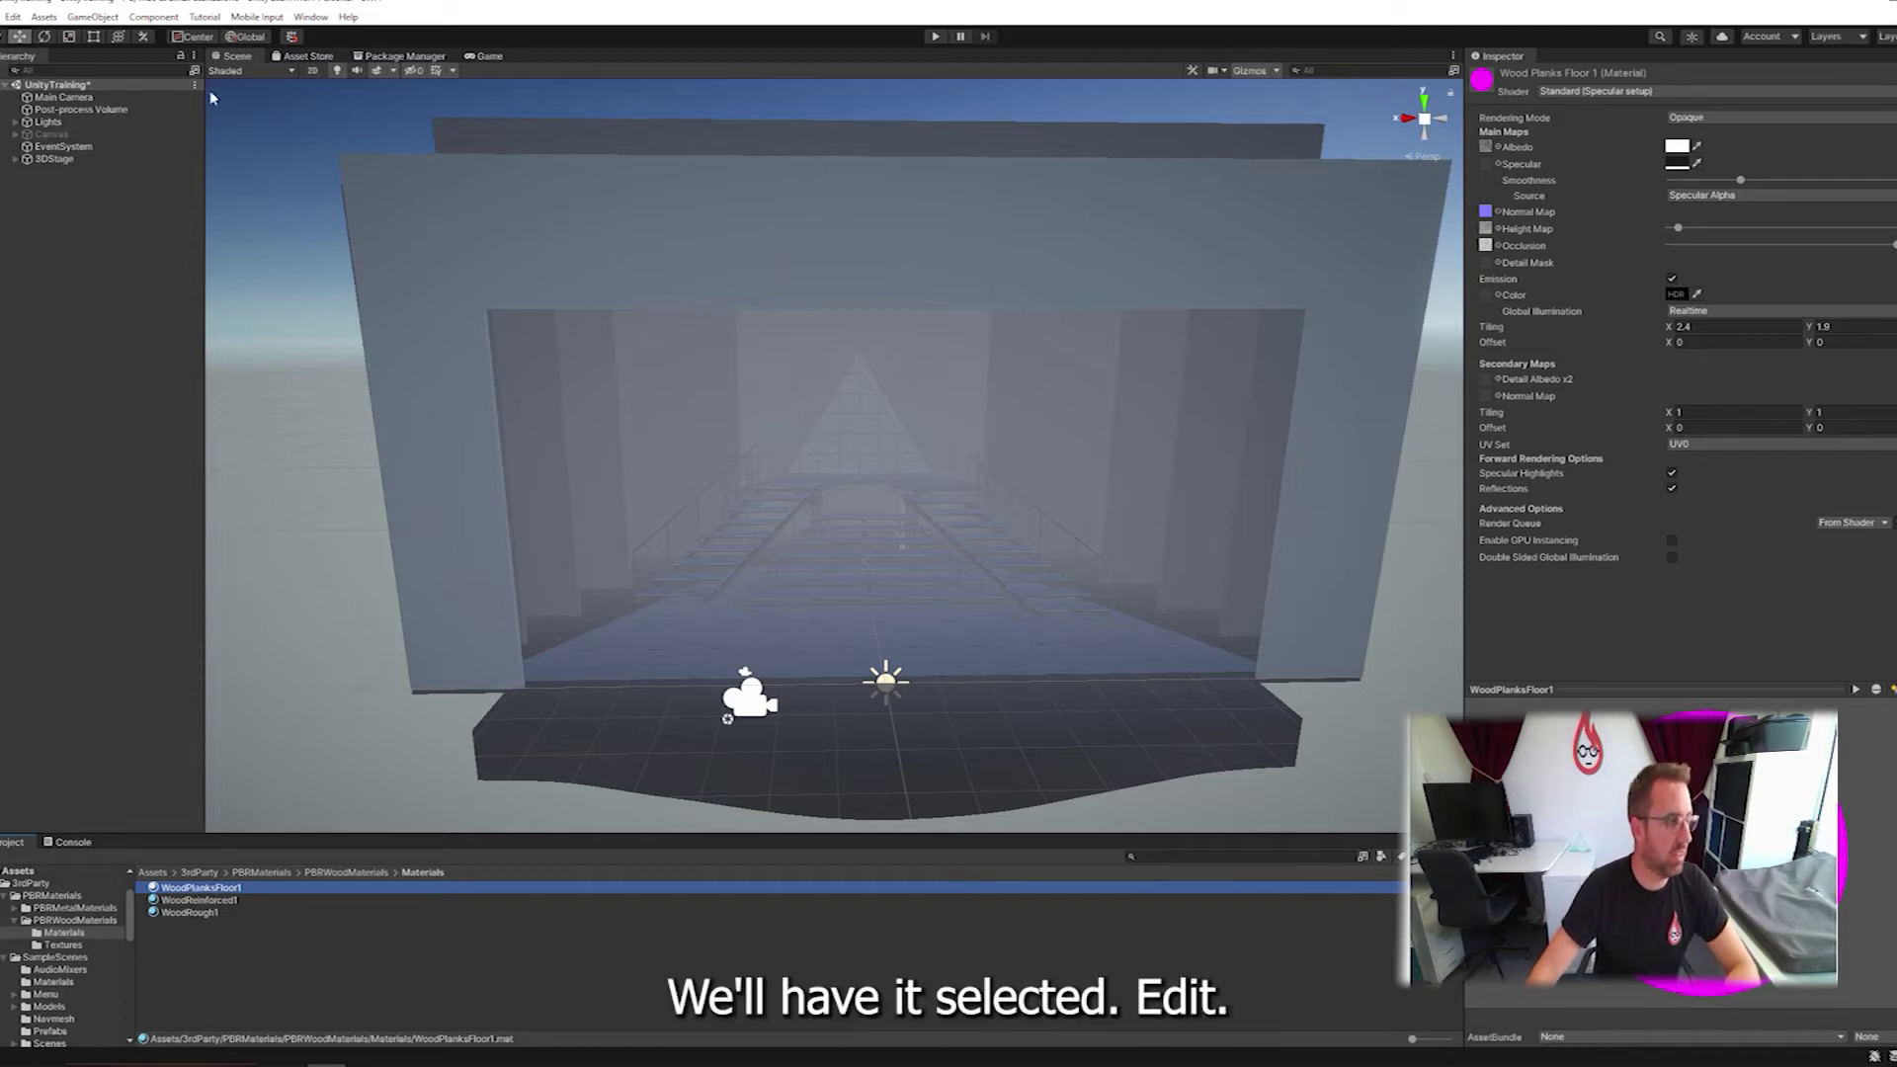
Upgrade the selected WoodPlanksFloor1 material to a UniversalRP material and accept overwriting it.
{"action": "left_click", "coordinate": [13, 17]}
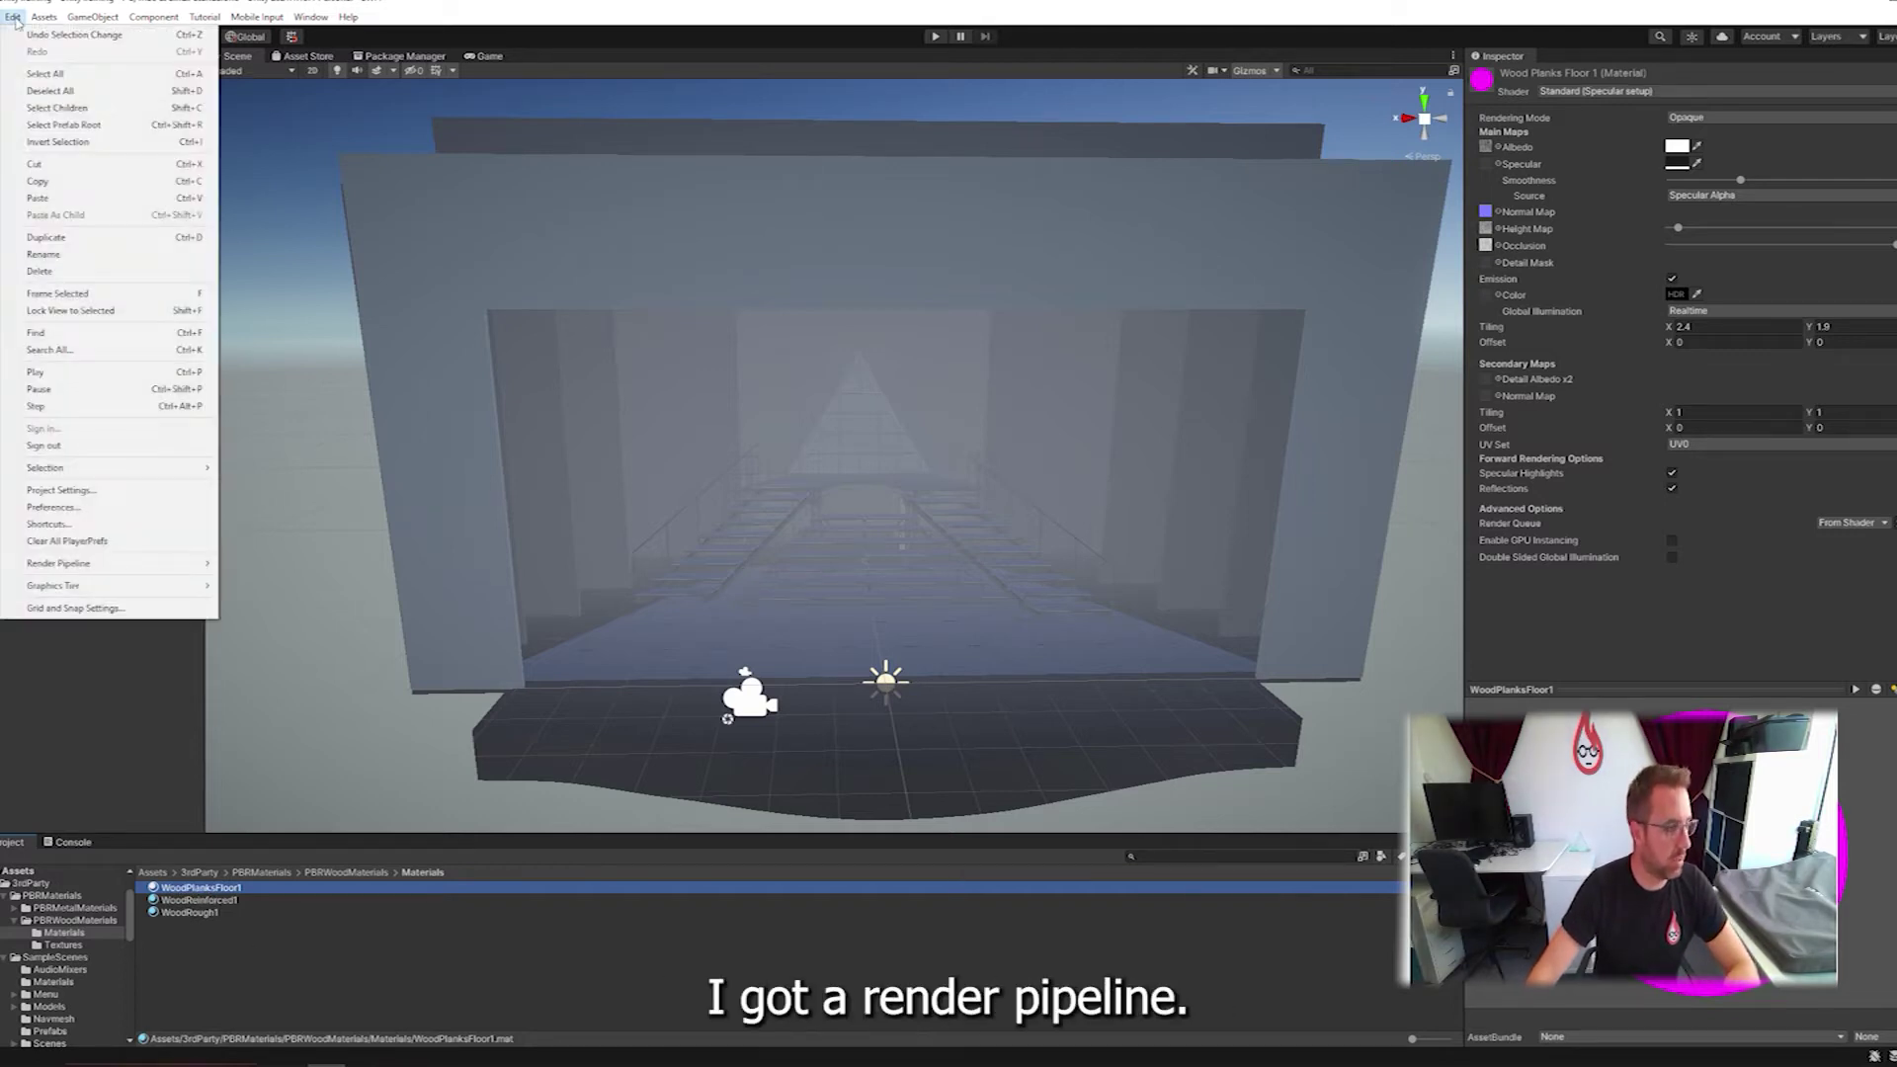
{"action": "mouse_move", "coordinate": [145, 566]}
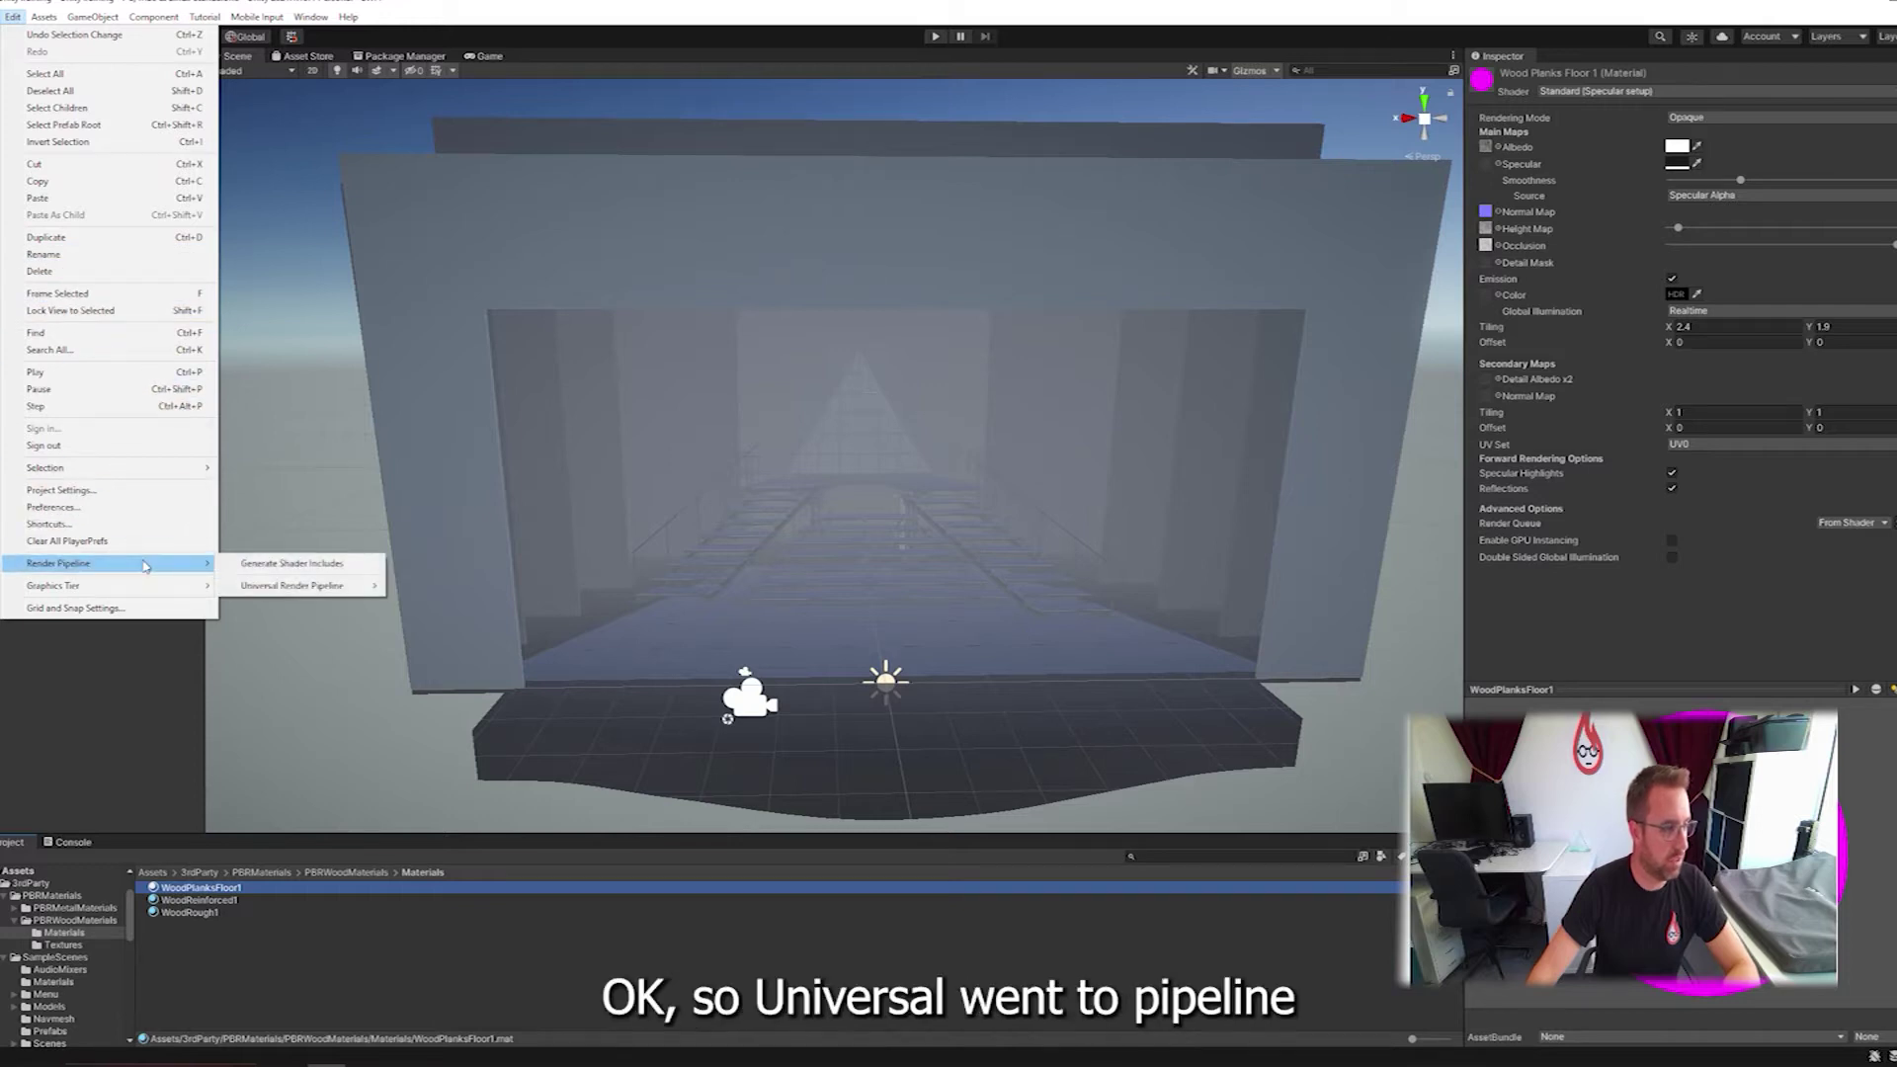
{"action": "mouse_move", "coordinate": [348, 589]}
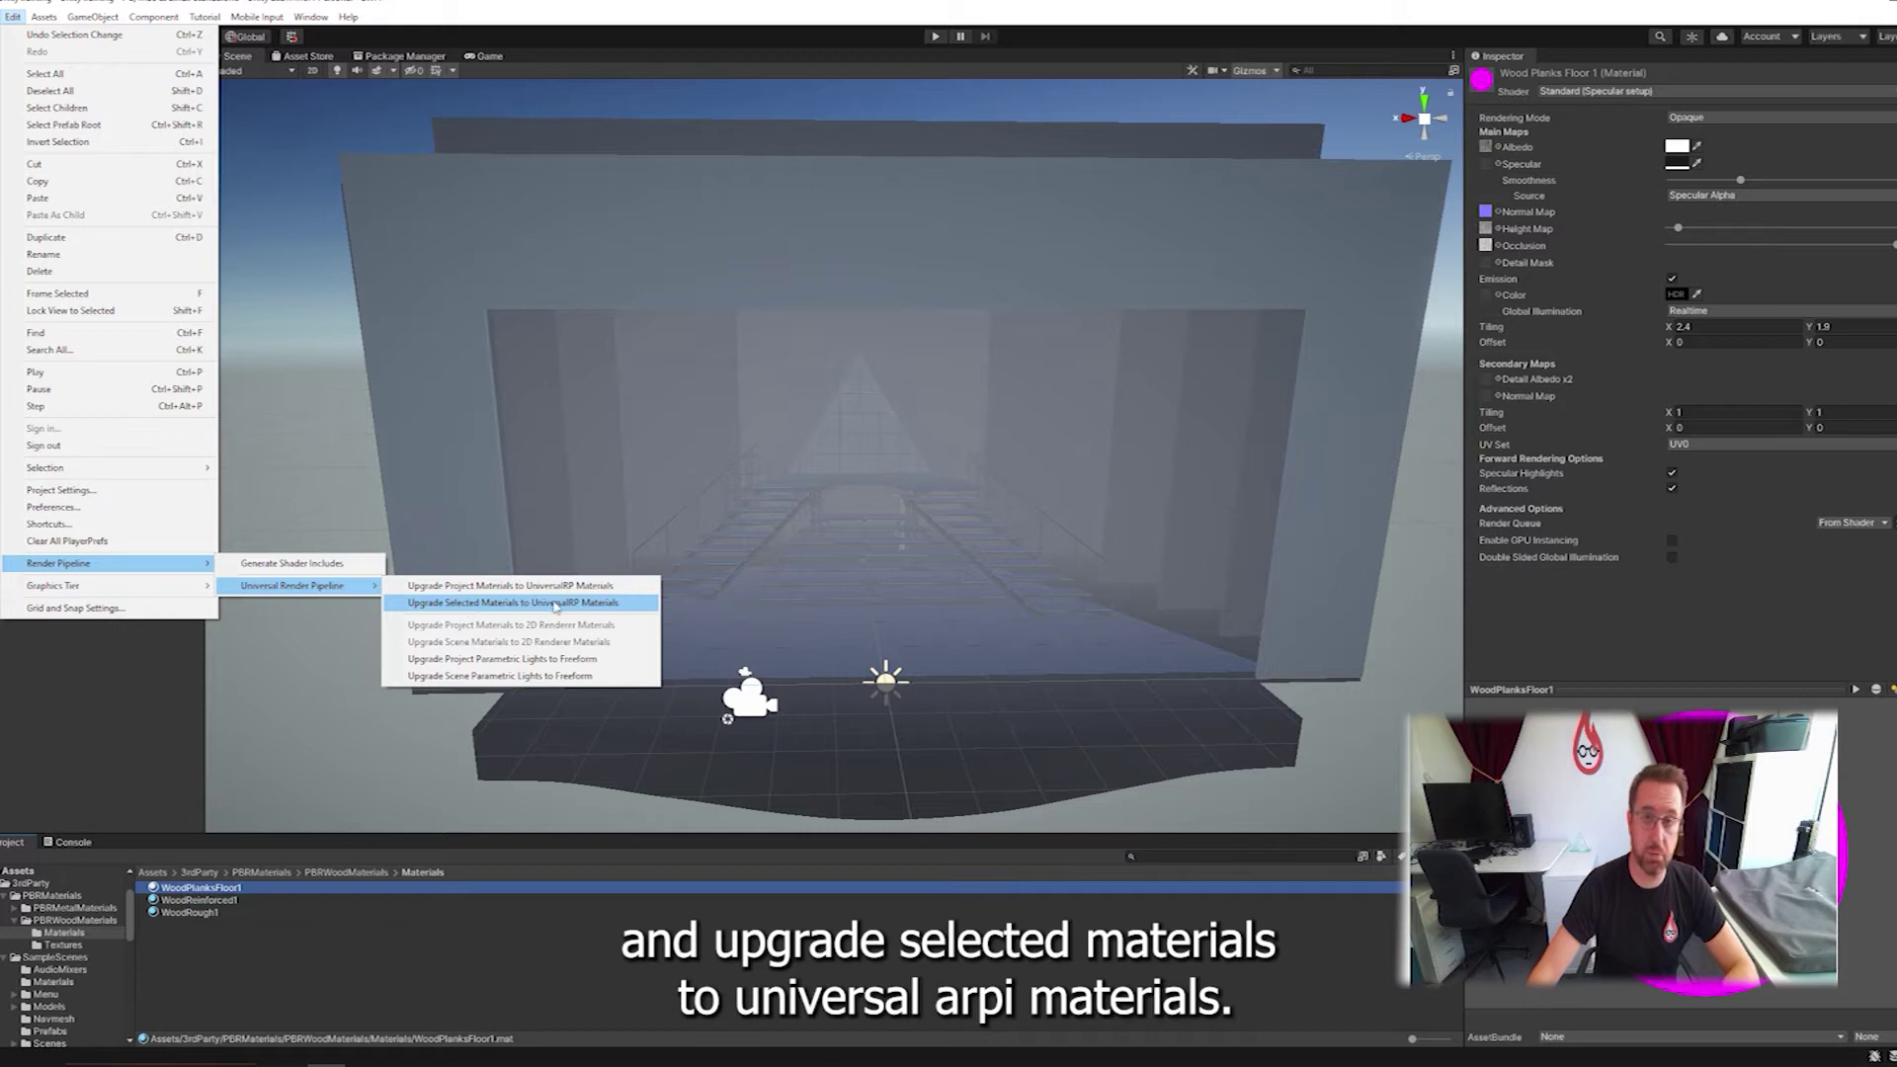
{"action": "left_click", "coordinate": [620, 605]}
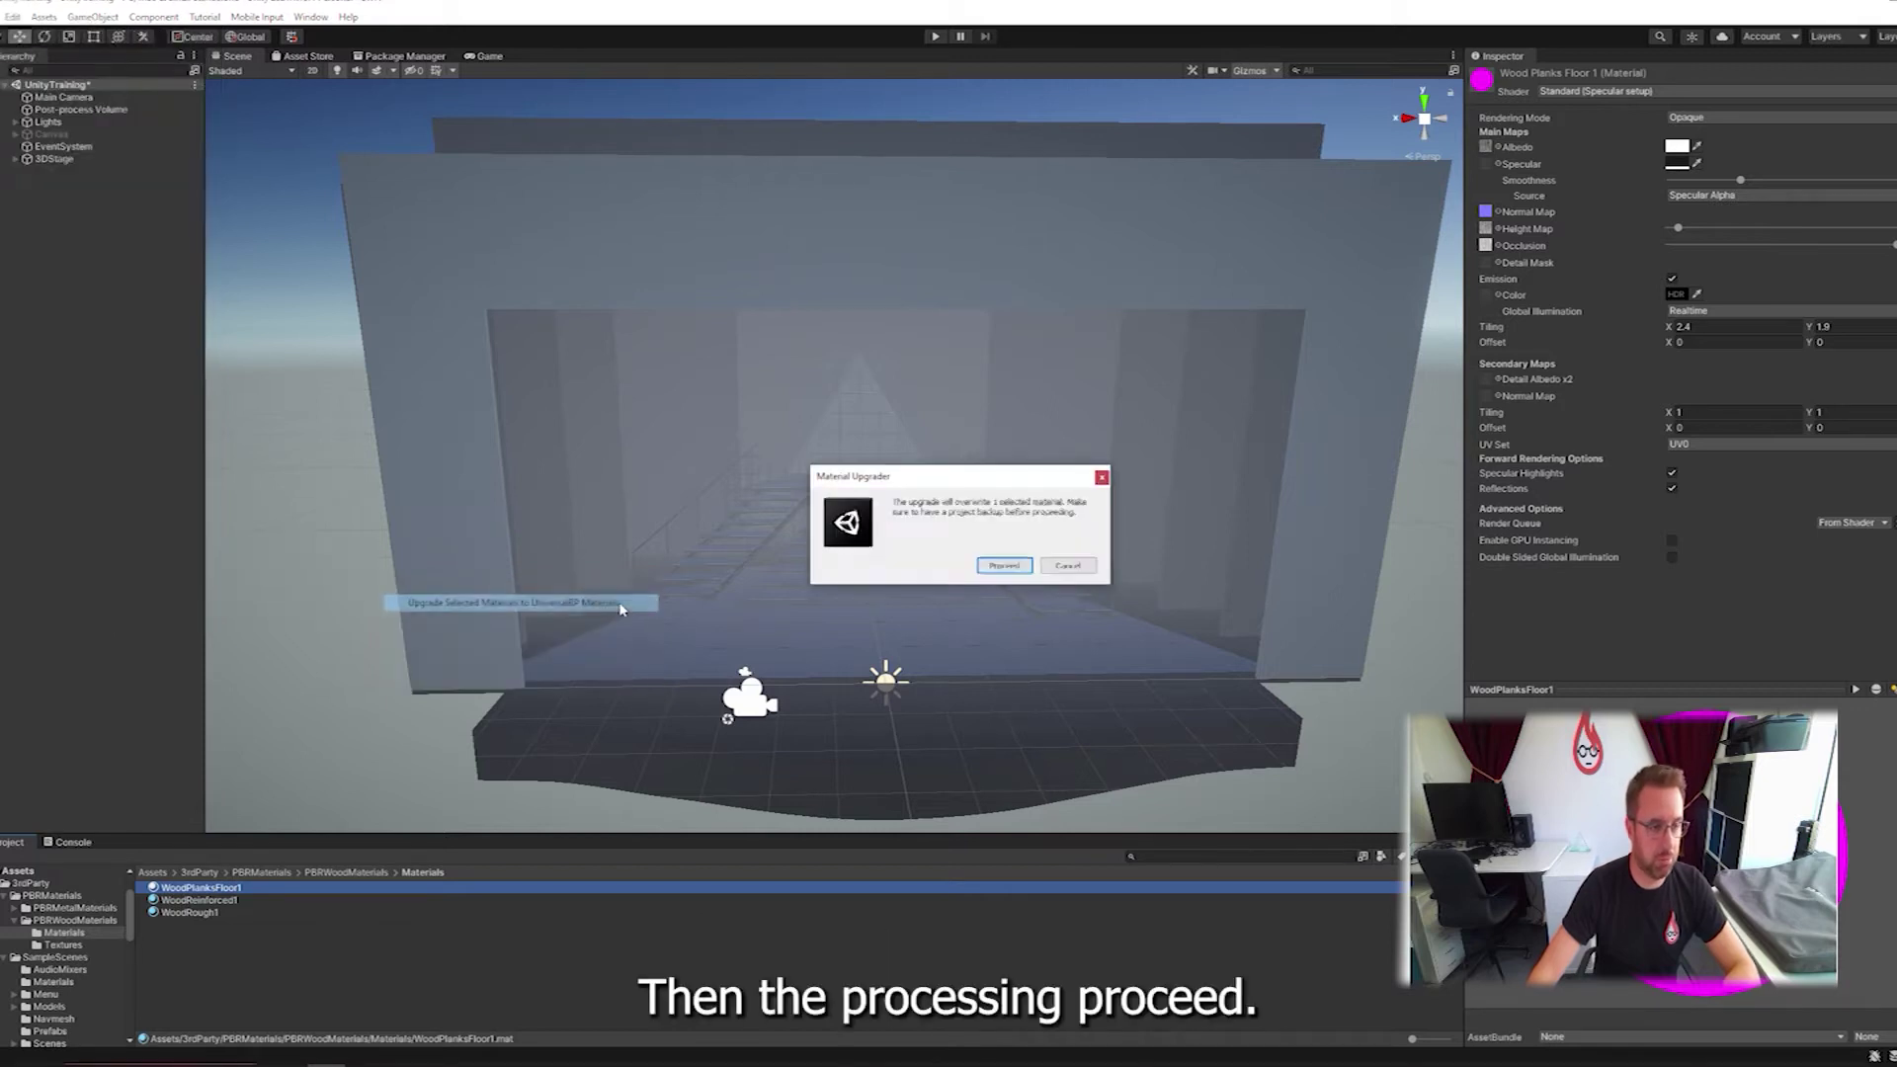
{"action": "left_click", "coordinate": [1003, 566]}
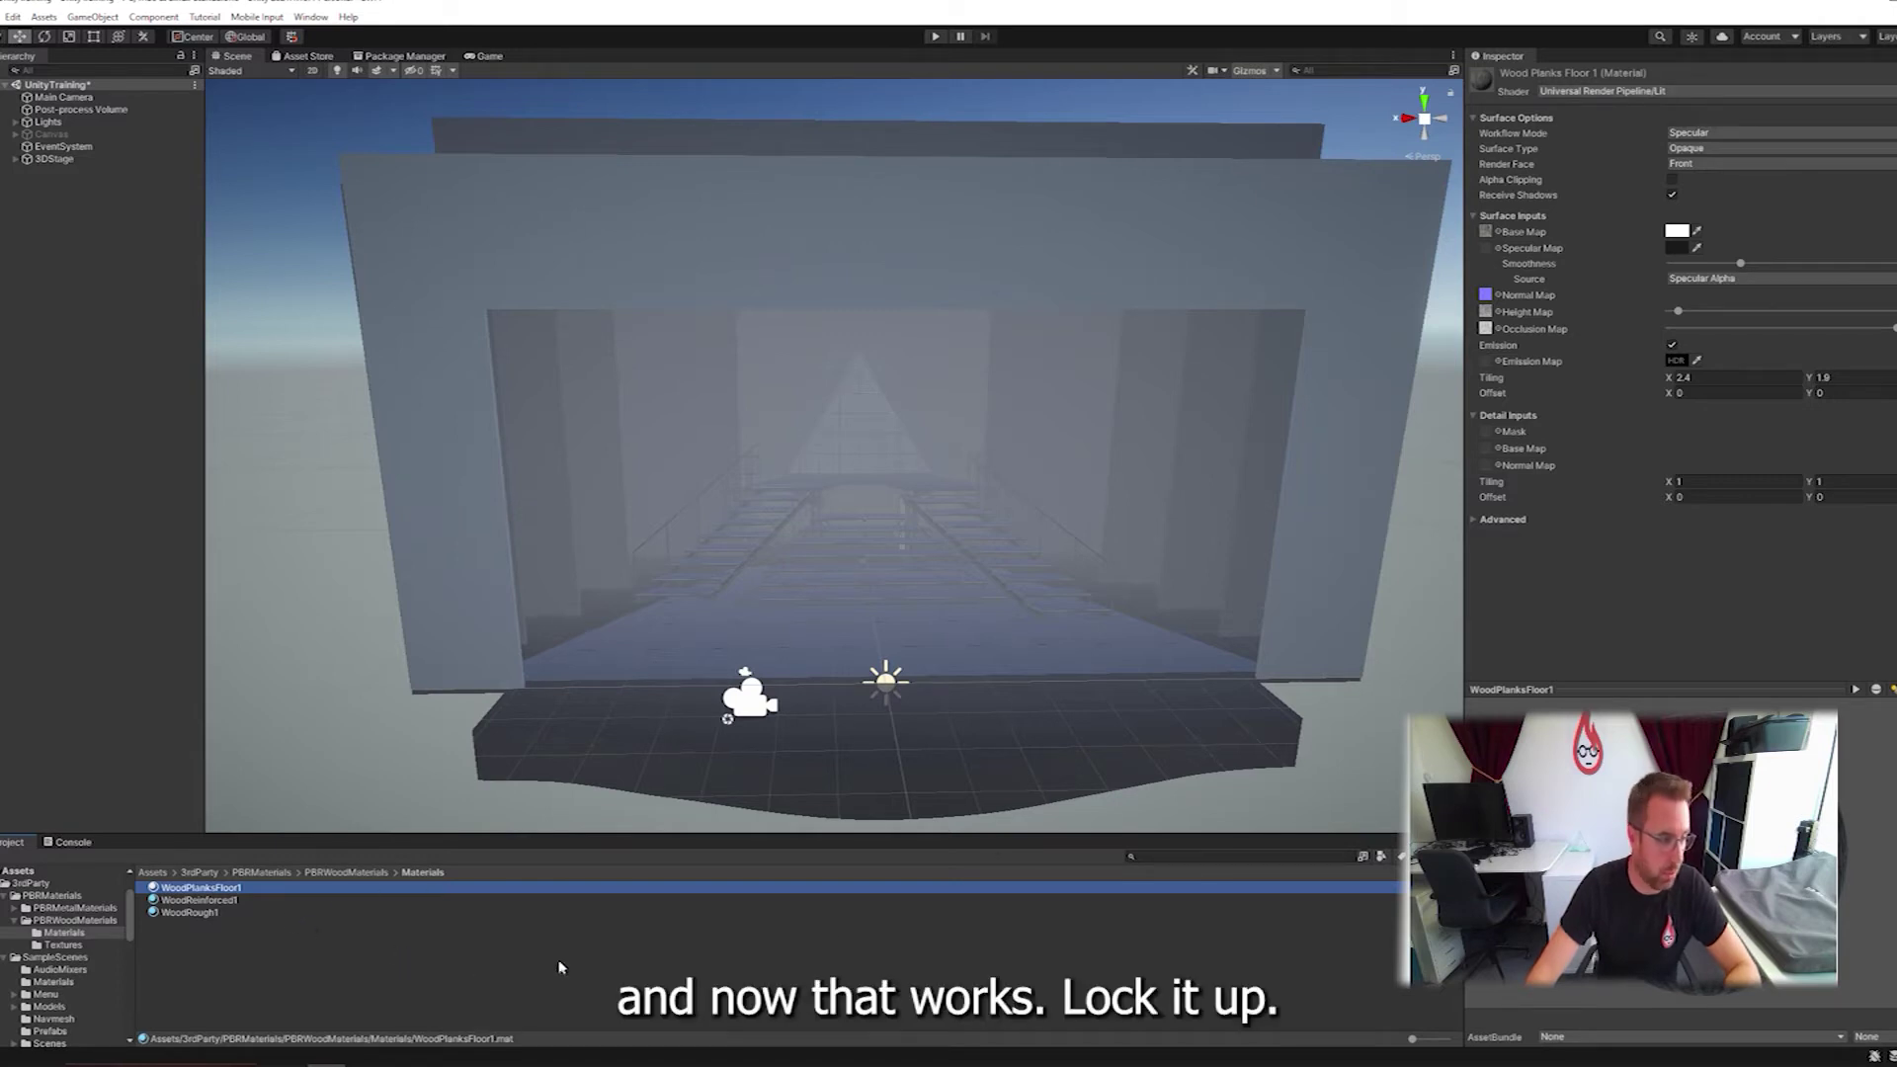
Apply the WoodPlanksFloor1 material to the curved front platform of the stage and inspect its surface up close.
{"action": "mouse_move", "coordinate": [195, 895]}
{"action": "left_mouse_down"}
{"action": "mouse_move", "coordinate": [355, 880]}
{"action": "mouse_move", "coordinate": [786, 753]}
{"action": "mouse_move", "coordinate": [819, 696]}
{"action": "mouse_move", "coordinate": [821, 754]}
{"action": "left_mouse_up"}
{"action": "mouse_move", "coordinate": [821, 754]}
{"action": "middle_mouse_down"}
{"action": "mouse_move", "coordinate": [780, 733]}
{"action": "mouse_move", "coordinate": [792, 698]}
{"action": "middle_mouse_up"}
{"action": "mouse_move", "coordinate": [792, 699]}
{"action": "left_mouse_down", "text": "alt"}
{"action": "mouse_move", "coordinate": [817, 741]}
{"action": "mouse_move", "coordinate": [834, 728]}
{"action": "mouse_move", "coordinate": [812, 684]}
{"action": "left_mouse_up", "text": "alt"}
{"action": "scroll", "coordinate": [812, 683], "scroll_direction": "up", "scroll_amount": 3}
{"action": "scroll", "coordinate": [893, 702], "scroll_direction": "up", "scroll_amount": 6}
{"action": "scroll", "coordinate": [822, 586], "scroll_direction": "down", "scroll_amount": 5}
{"action": "left_click_drag", "start_coordinate": [750, 593], "coordinate": [771, 632], "text": "alt"}
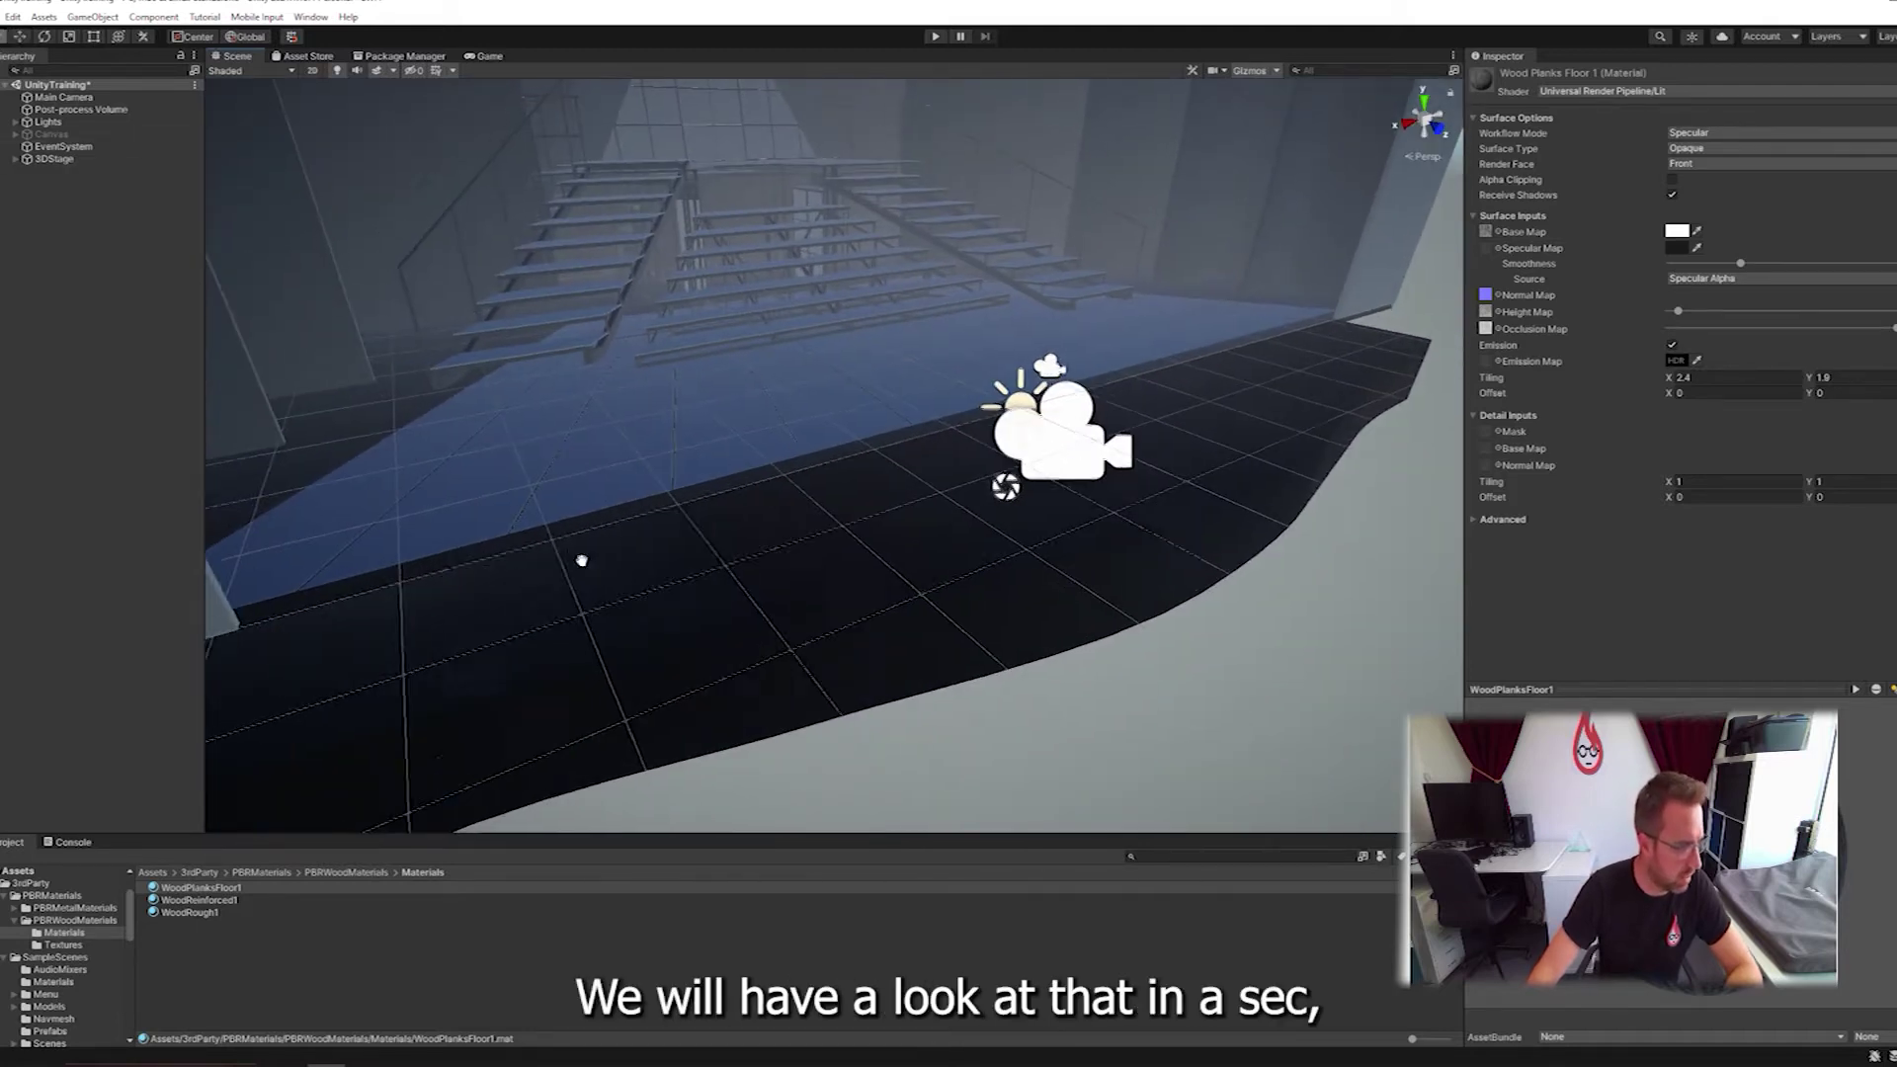
Try the WoodPlanksFloor1 material on the front frame of the stage, inspect it from a distance and undo the assignment.
{"action": "scroll", "coordinate": [567, 546], "scroll_direction": "up", "scroll_amount": 2}
{"action": "left_click_drag", "start_coordinate": [197, 890], "coordinate": [298, 566]}
{"action": "middle_click_drag", "start_coordinate": [370, 558], "coordinate": [534, 565]}
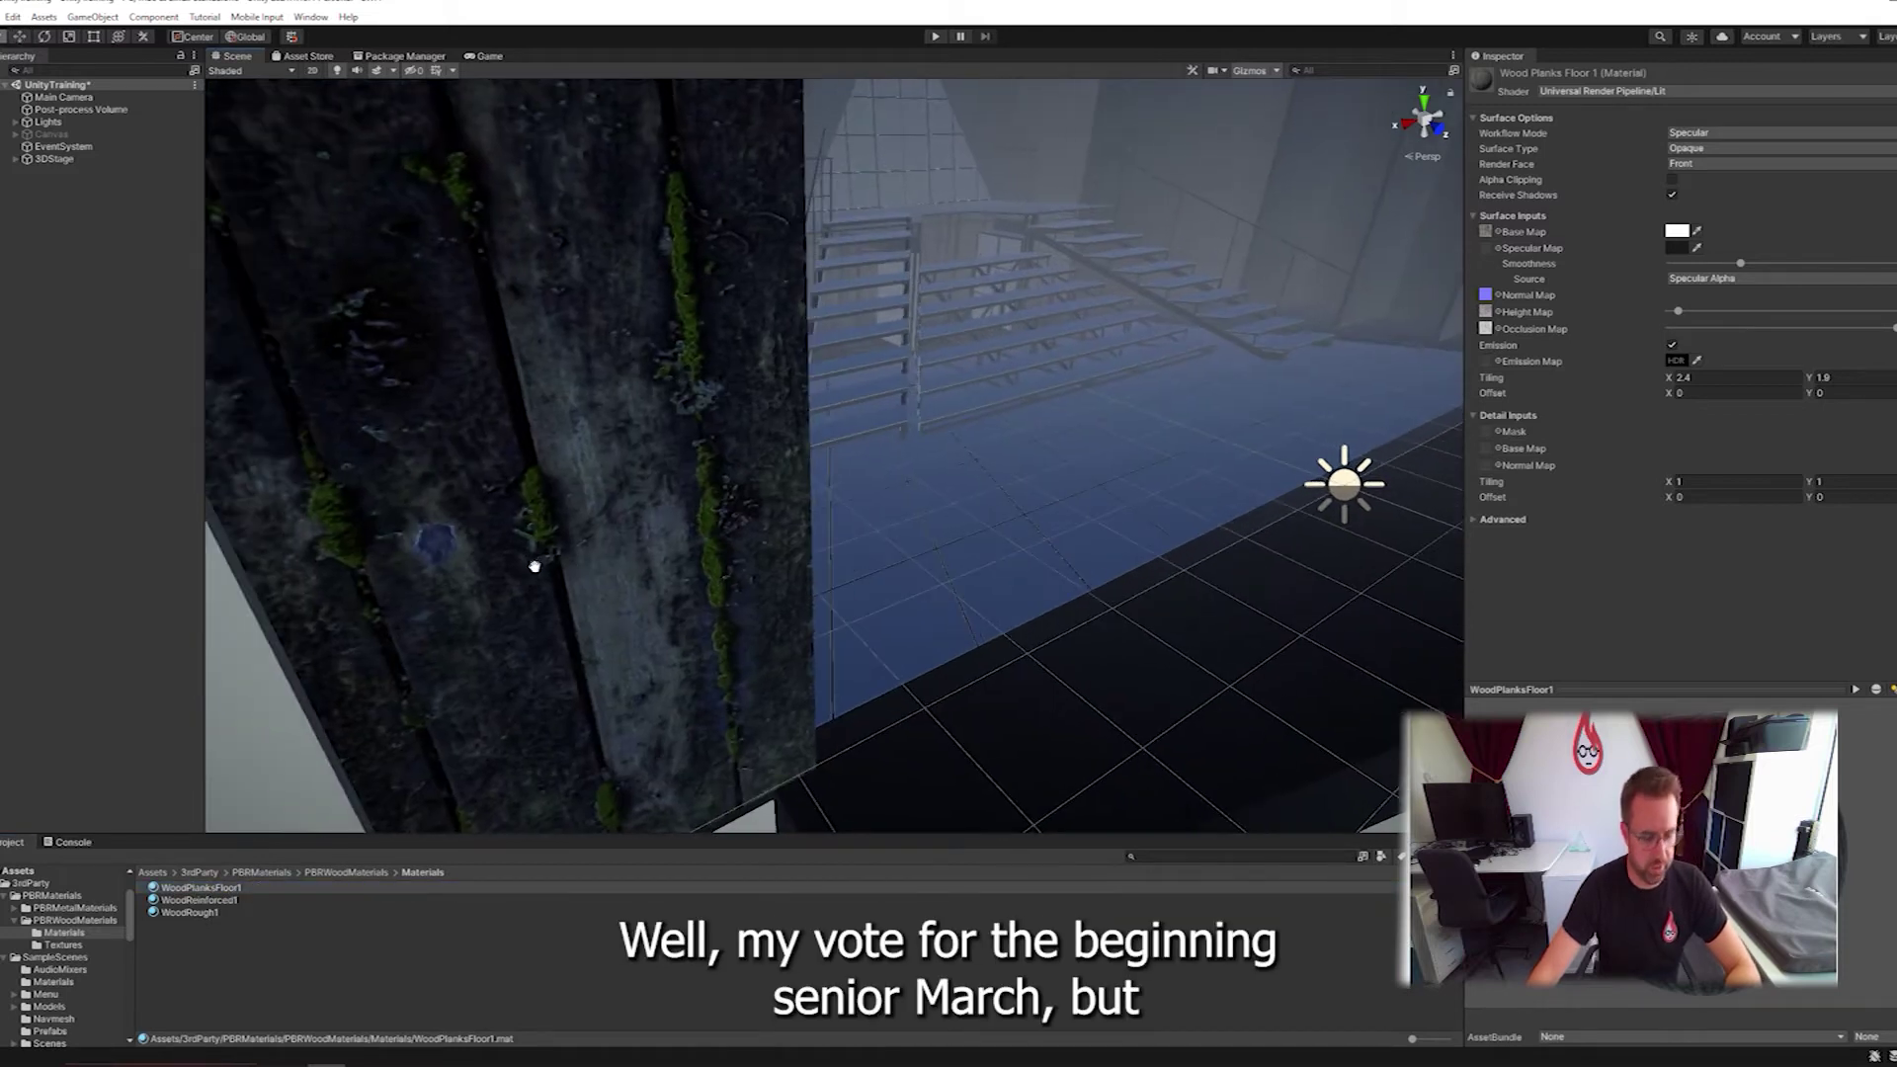
{"action": "scroll", "coordinate": [535, 553], "scroll_direction": "down", "scroll_amount": 5}
{"action": "left_click_drag", "start_coordinate": [681, 461], "coordinate": [556, 509], "text": "alt"}
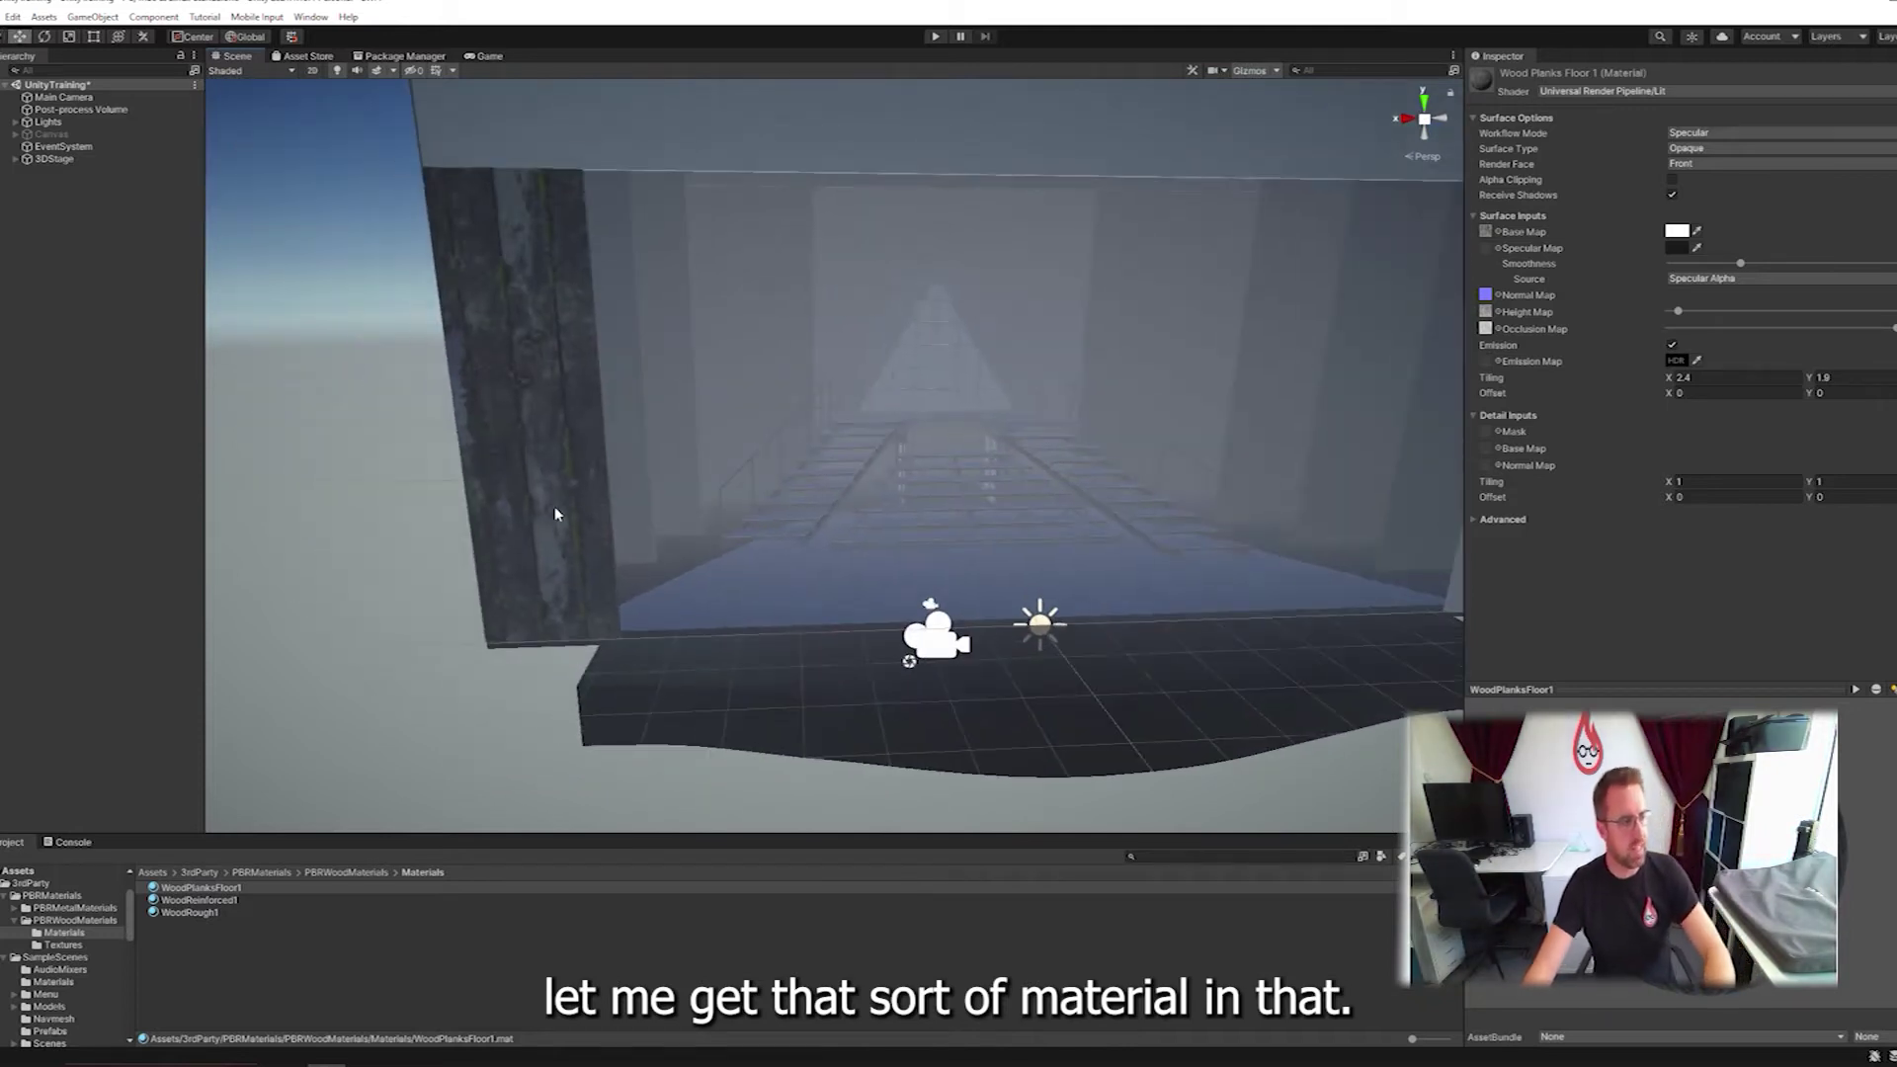
{"action": "key", "text": "ctrl+z"}
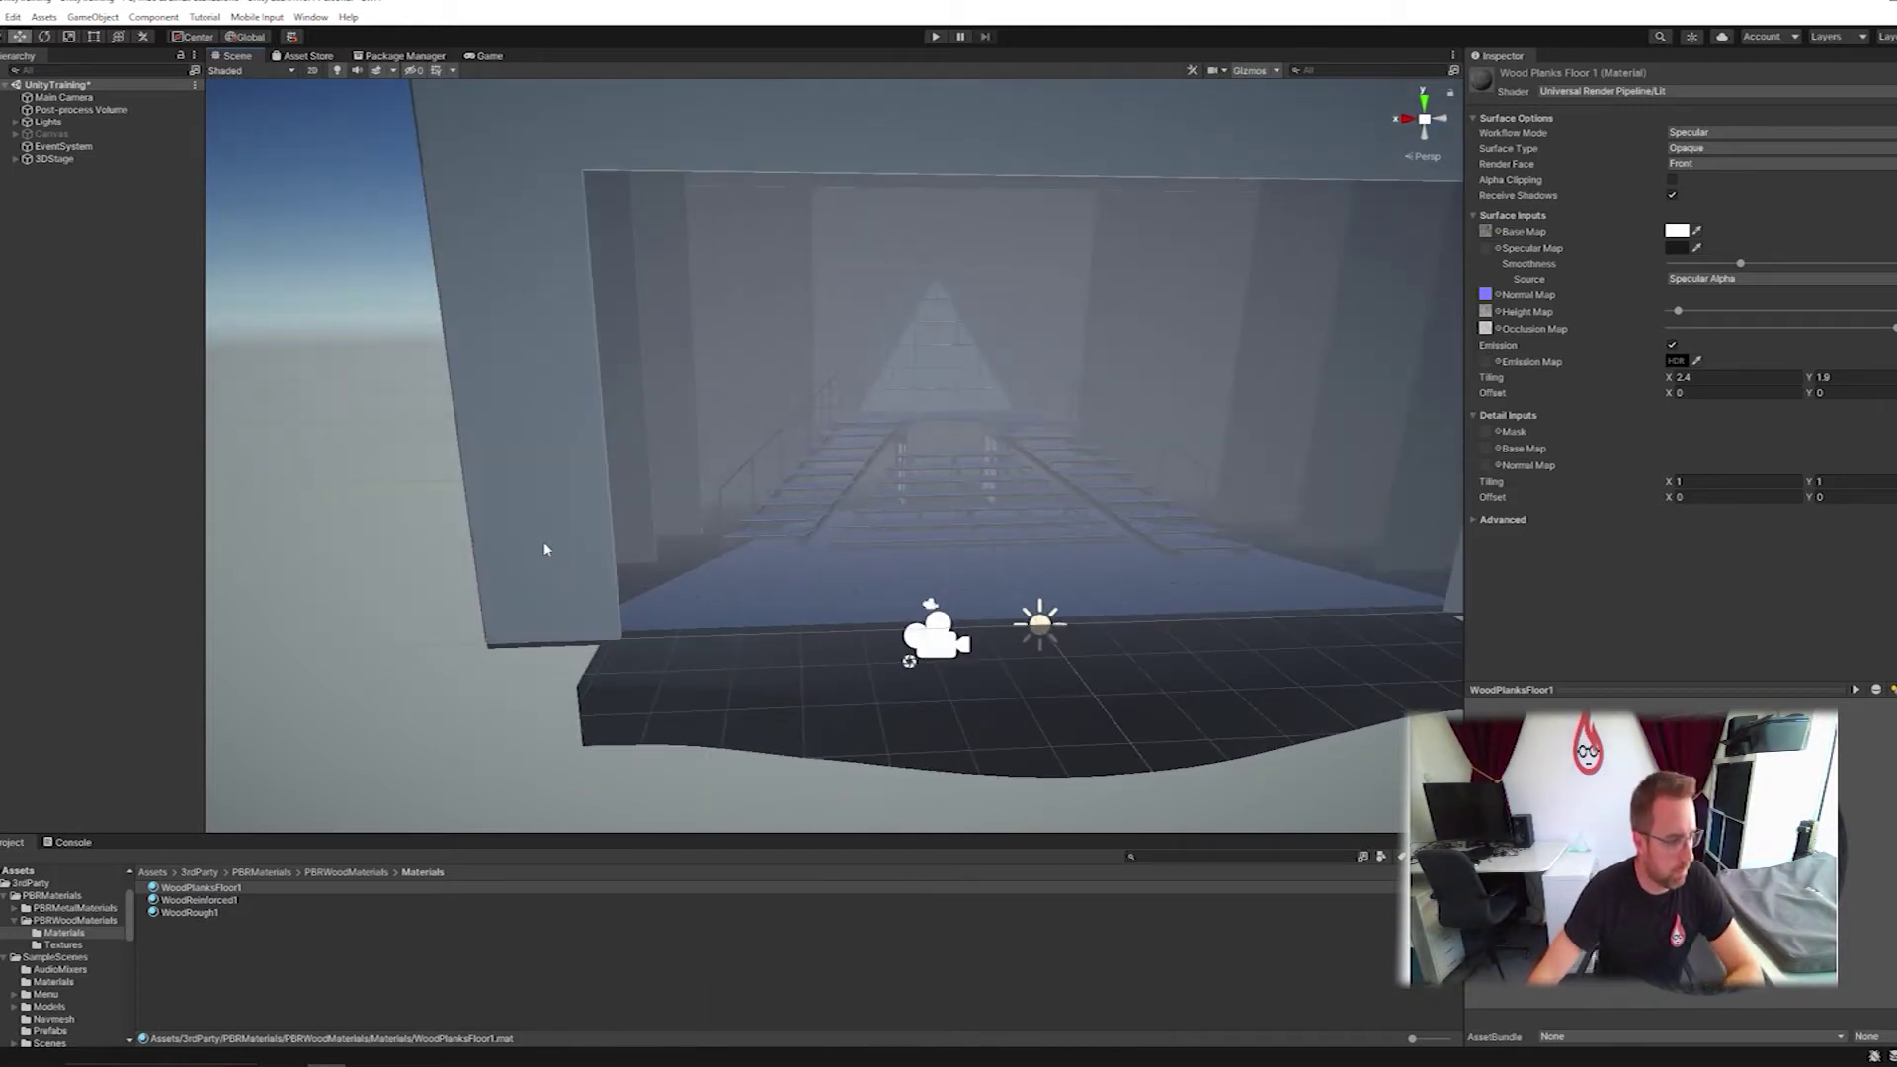
Upgrade all project materials to UniversalRP materials and accept the upgrade.
{"action": "left_click", "coordinate": [208, 944]}
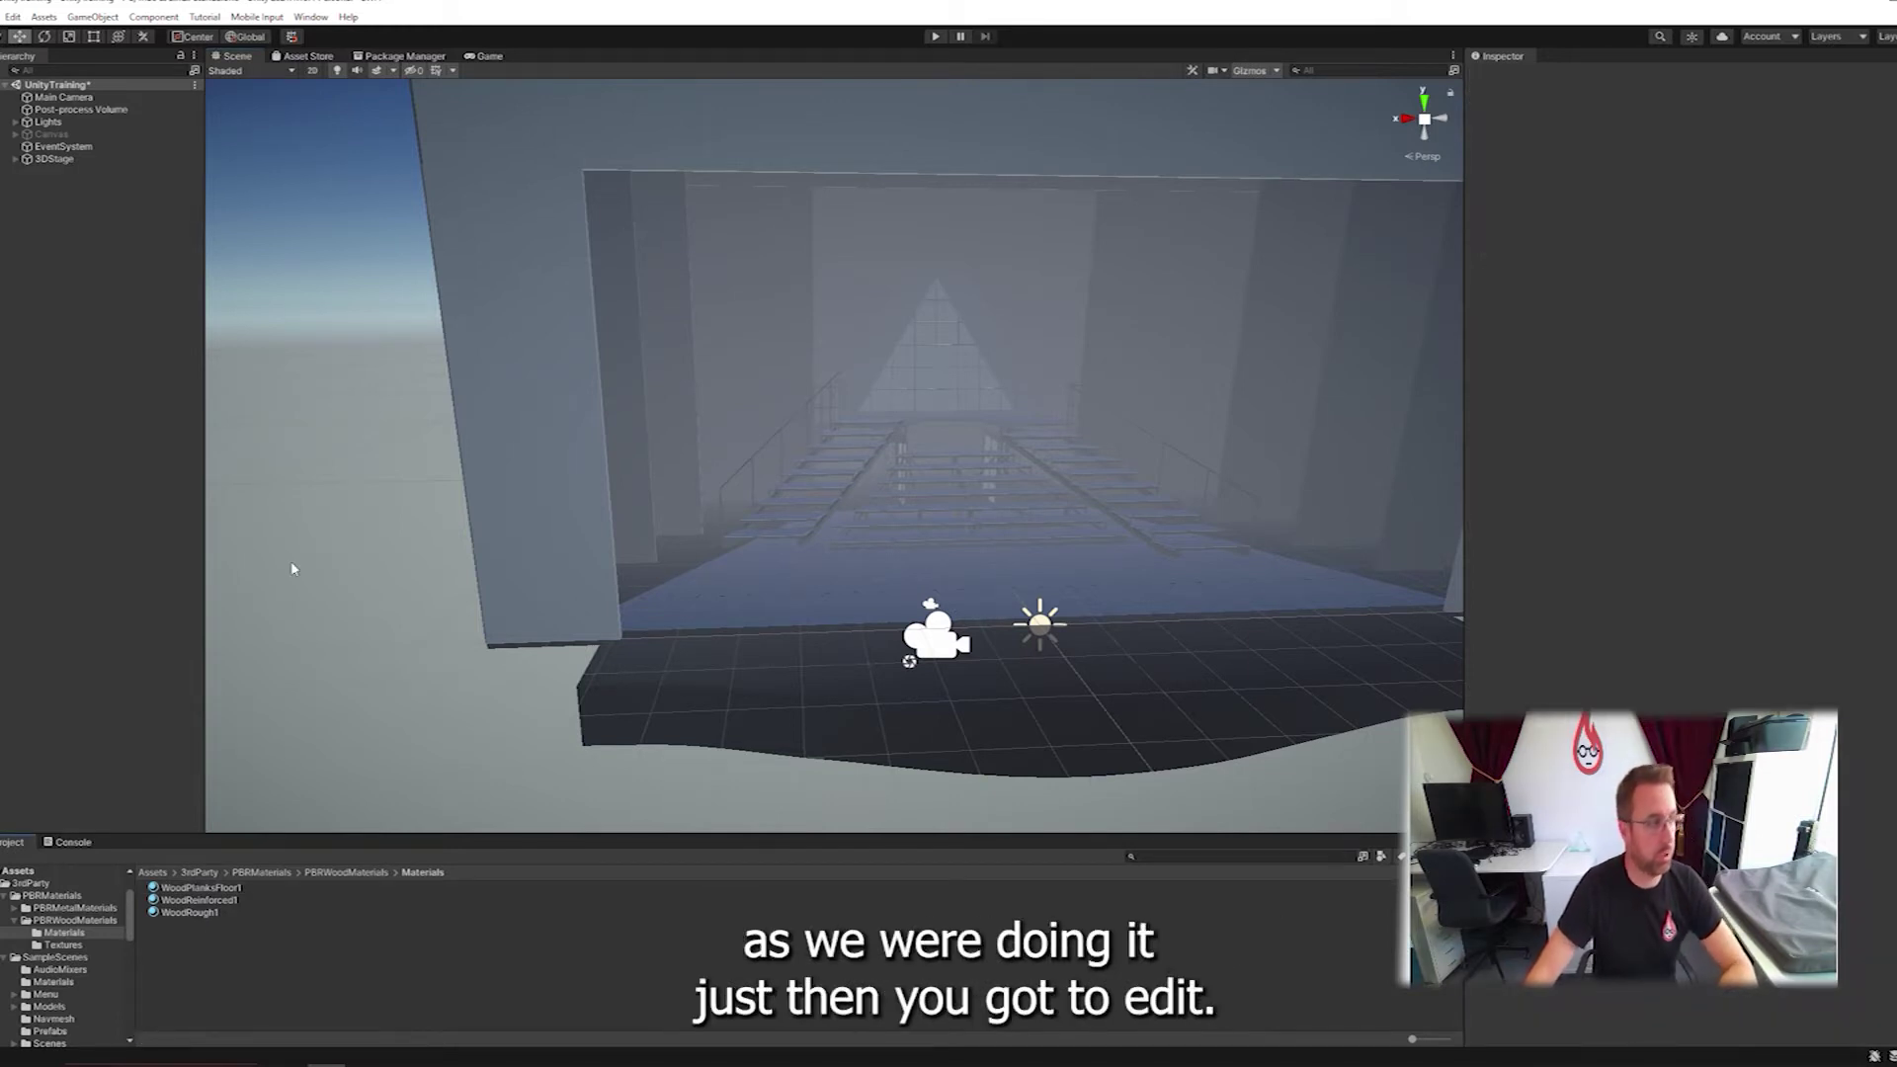
{"action": "left_click", "coordinate": [13, 17]}
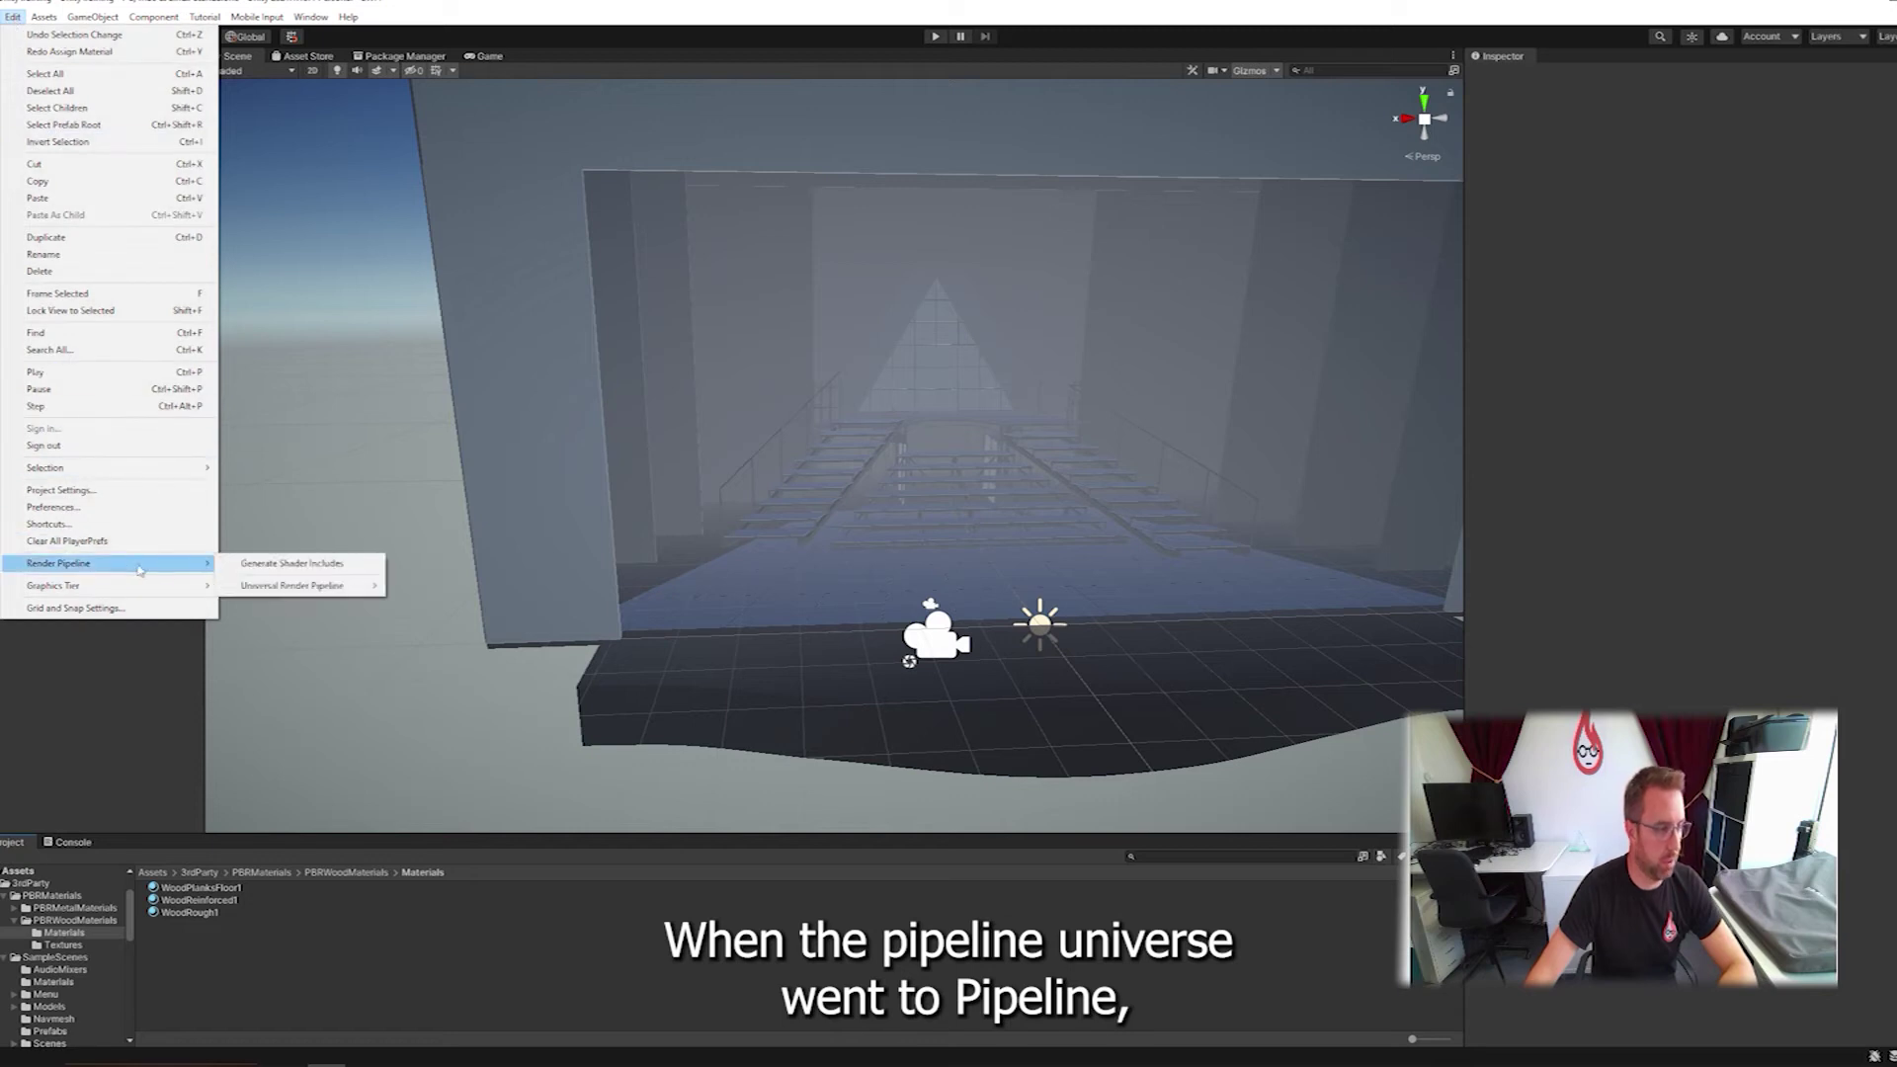
{"action": "mouse_move", "coordinate": [299, 589]}
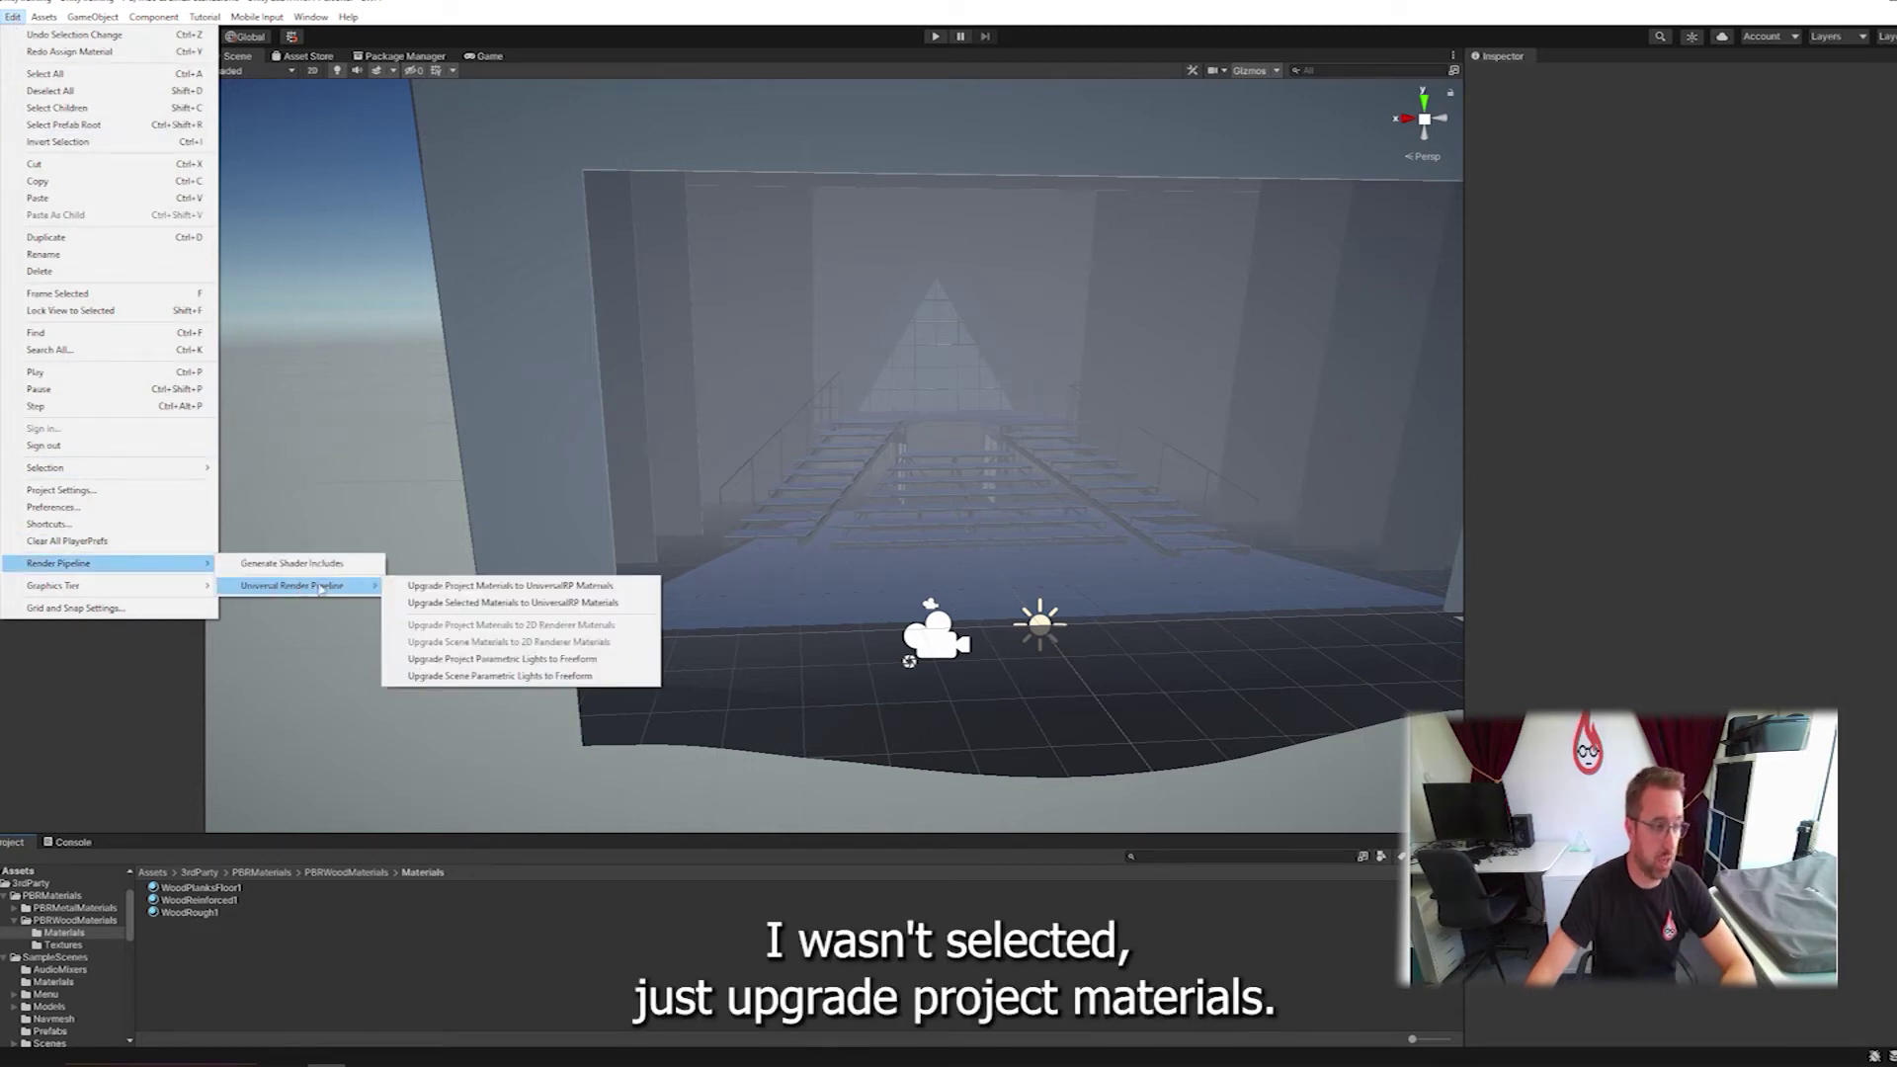
{"action": "left_click", "coordinate": [472, 589]}
{"action": "left_click", "coordinate": [985, 571]}
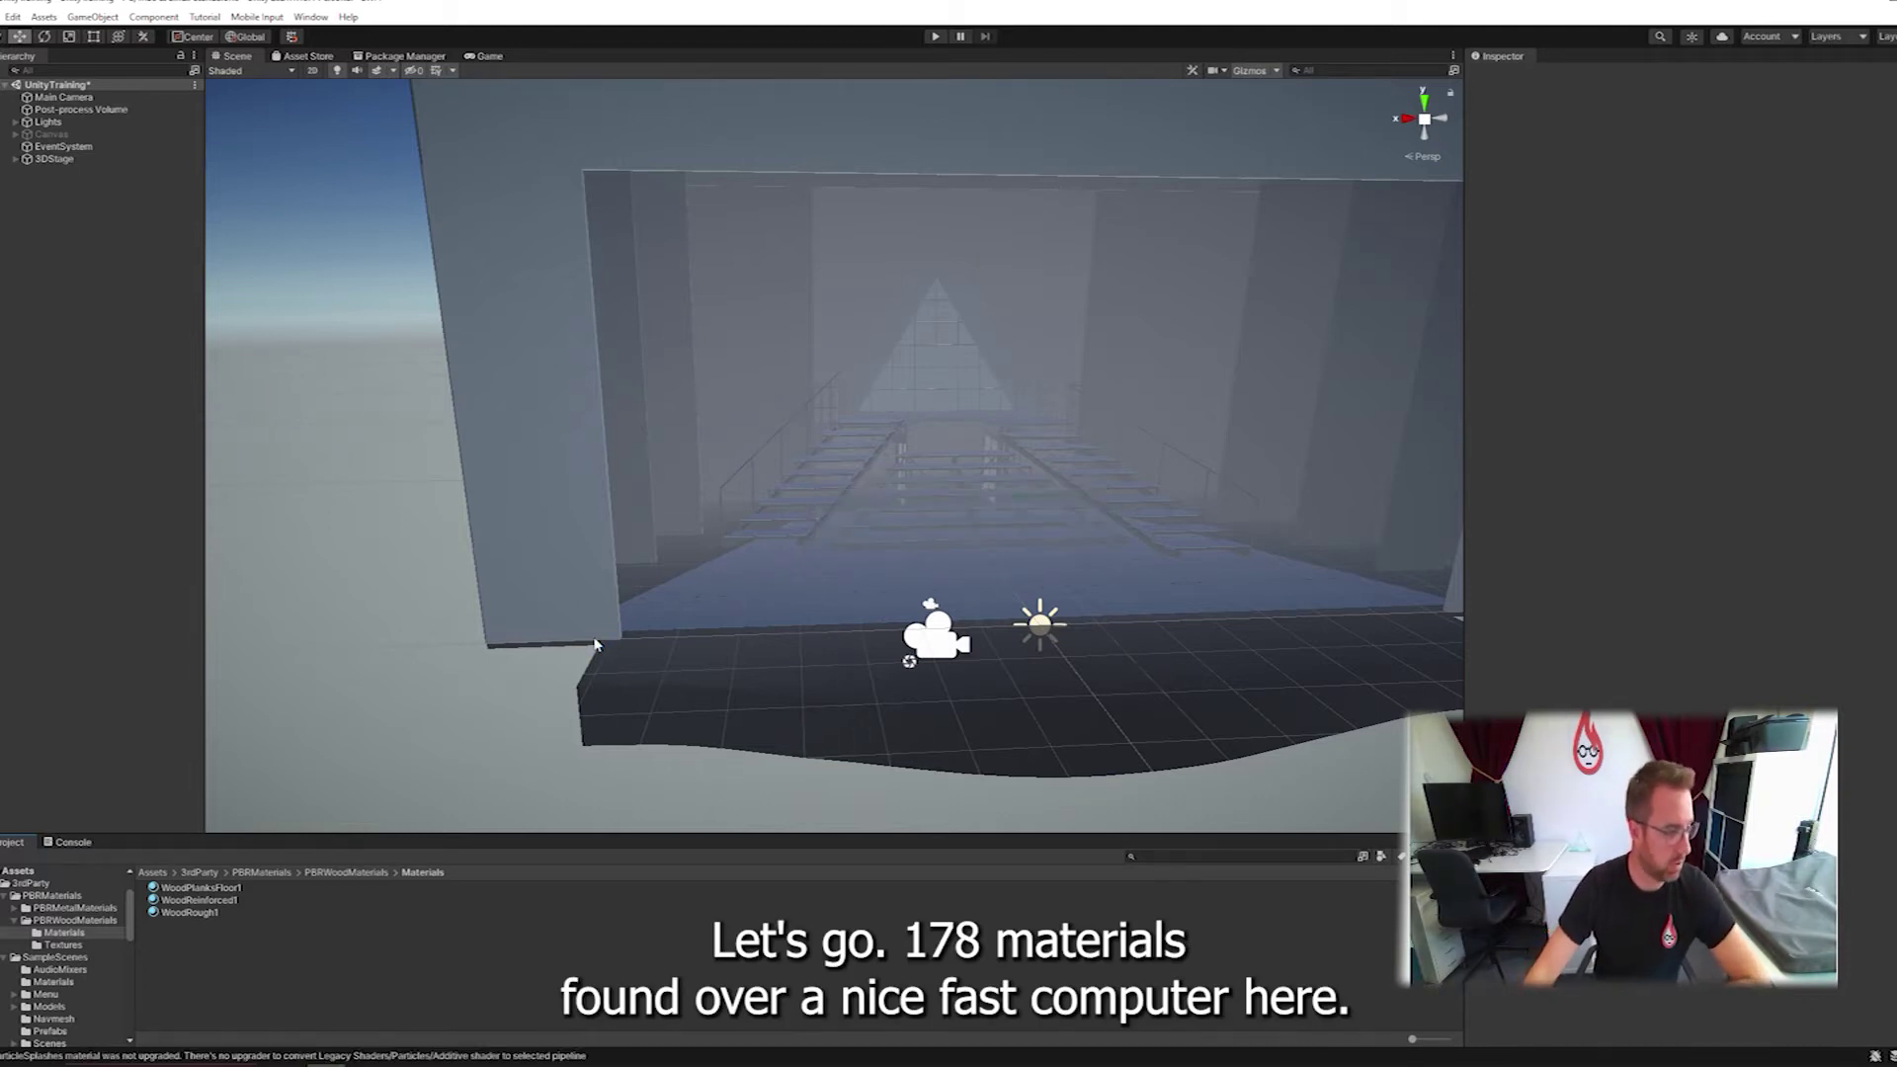
Check the shader and surface inputs of the WoodReinforced1 and WoodRough1 materials.
{"action": "left_click", "coordinate": [198, 900]}
{"action": "left_click", "coordinate": [194, 914]}
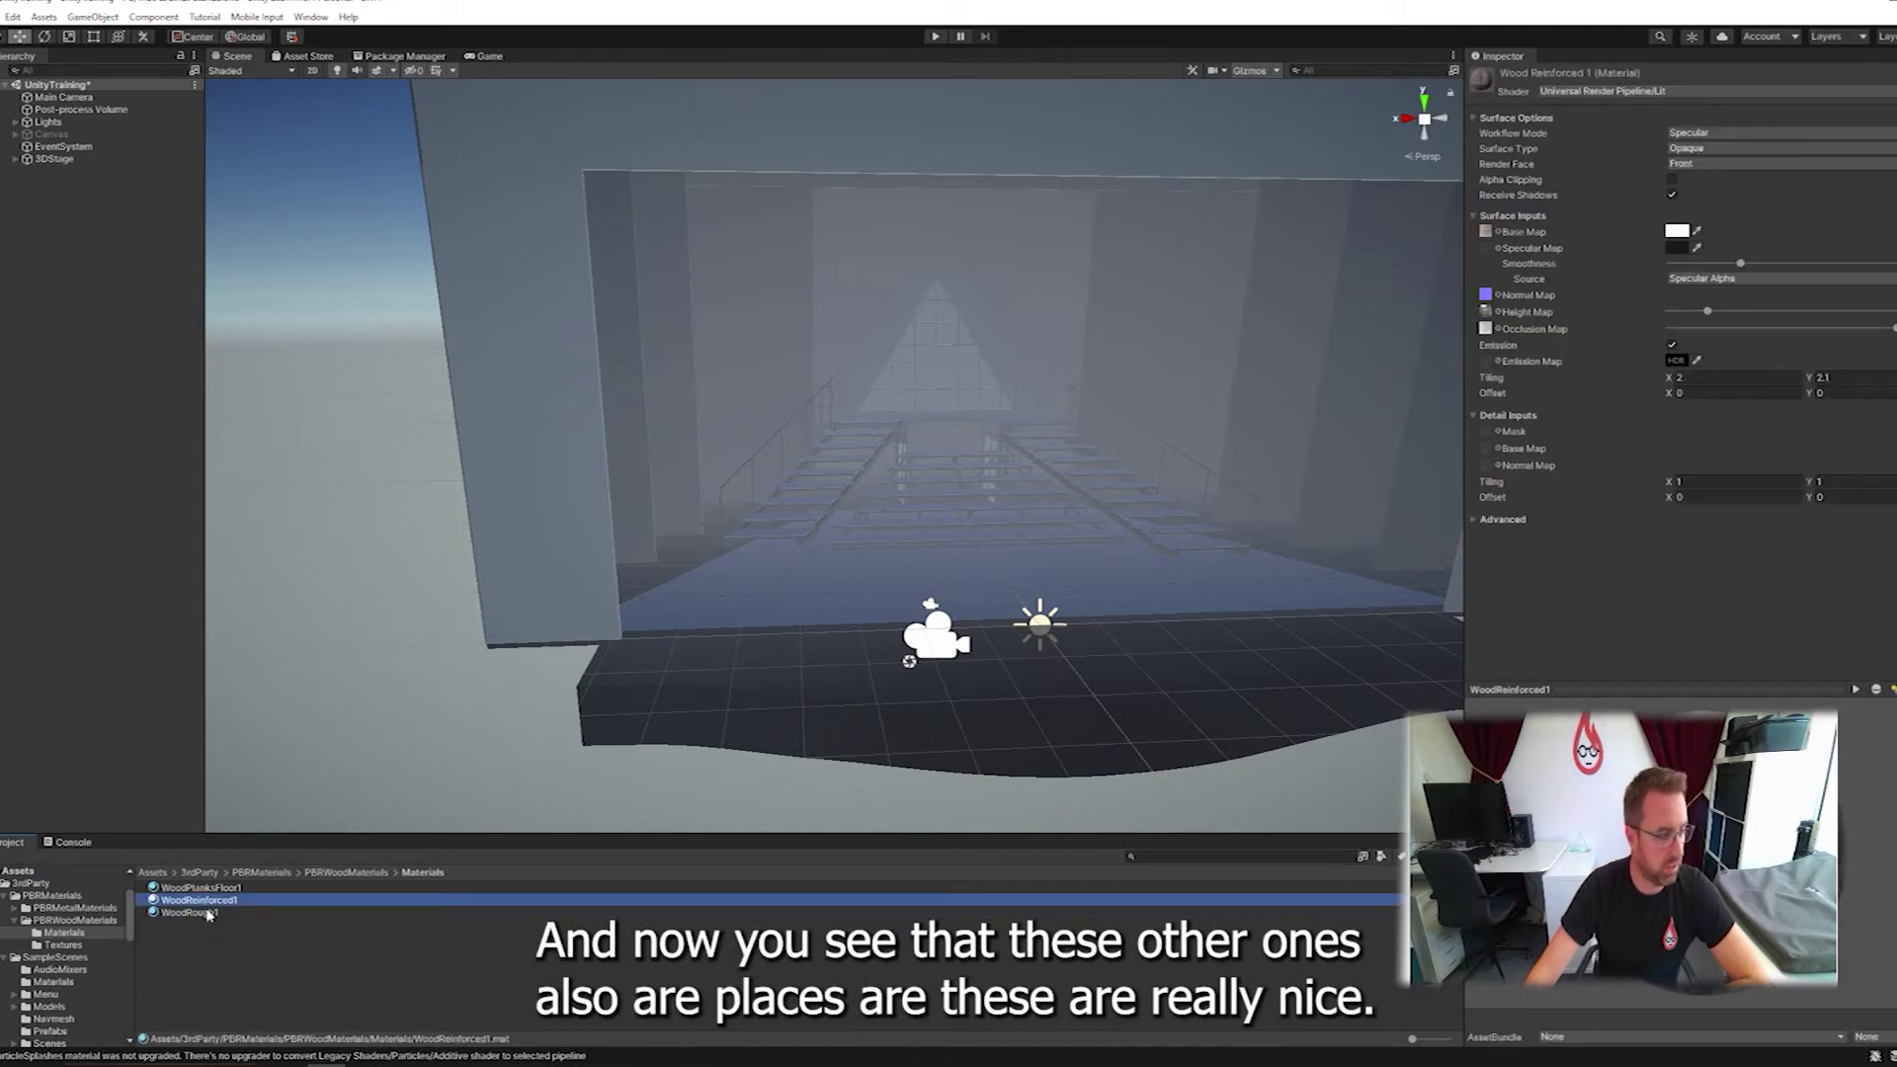
{"action": "left_click", "coordinate": [205, 944]}
{"action": "left_click", "coordinate": [198, 901]}
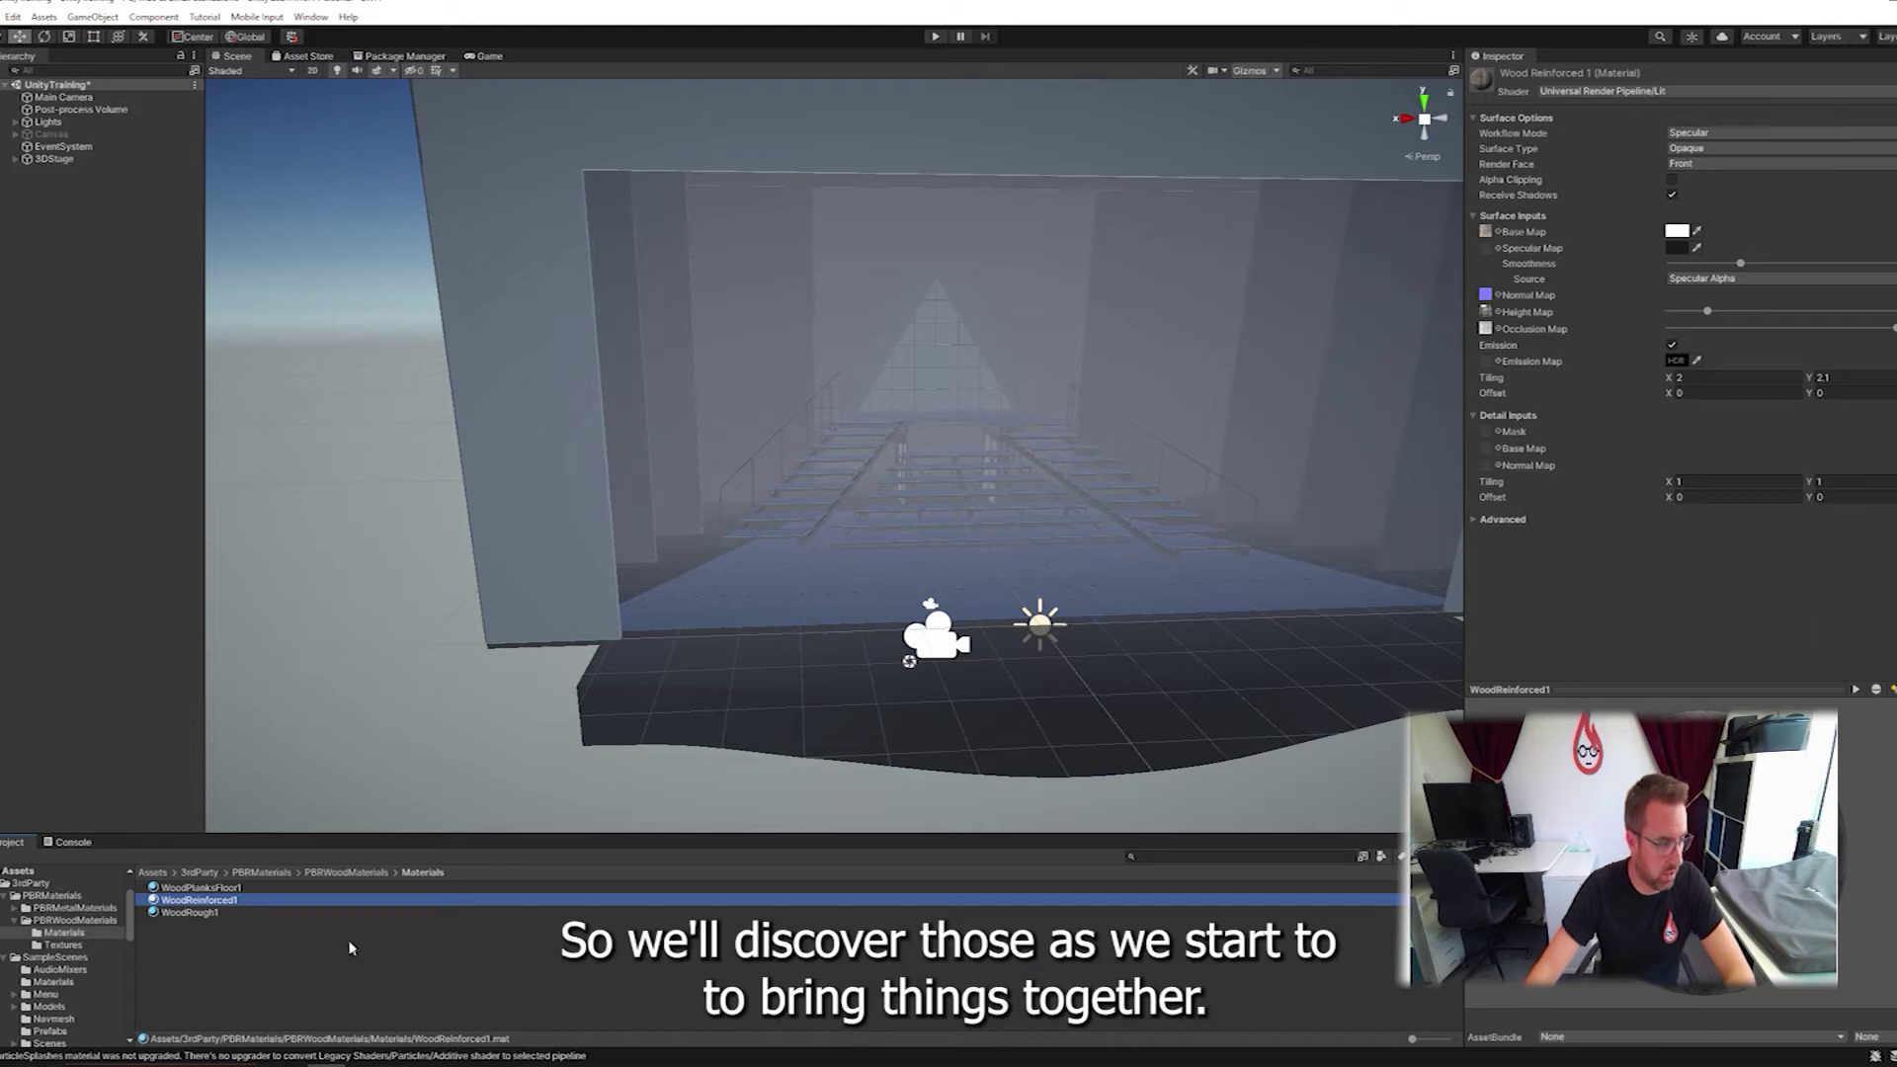
Open the Material folder of PBRMetalMaterials and look through the MetalBare2, MetalFloor3 and MetalGalvanized materials.
{"action": "left_click", "coordinate": [347, 873]}
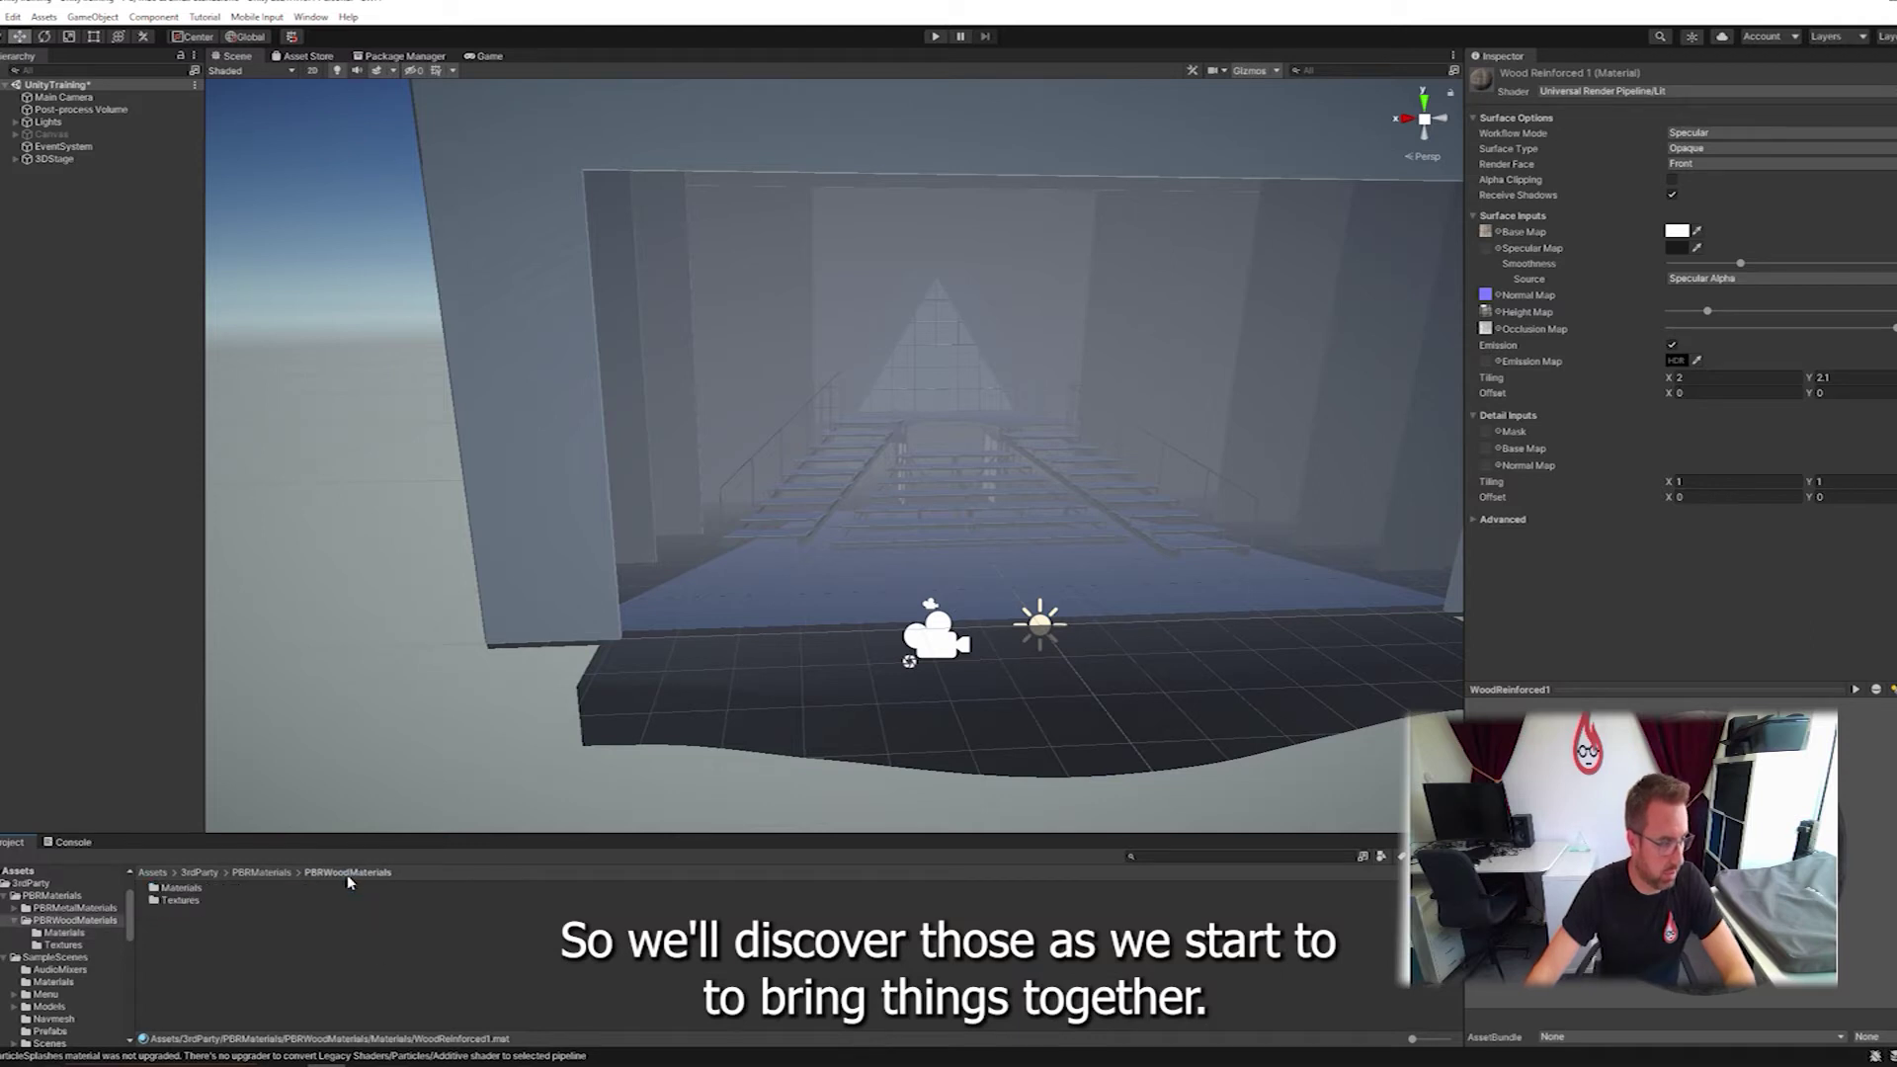
{"action": "left_click", "coordinate": [201, 905]}
{"action": "left_click", "coordinate": [257, 872]}
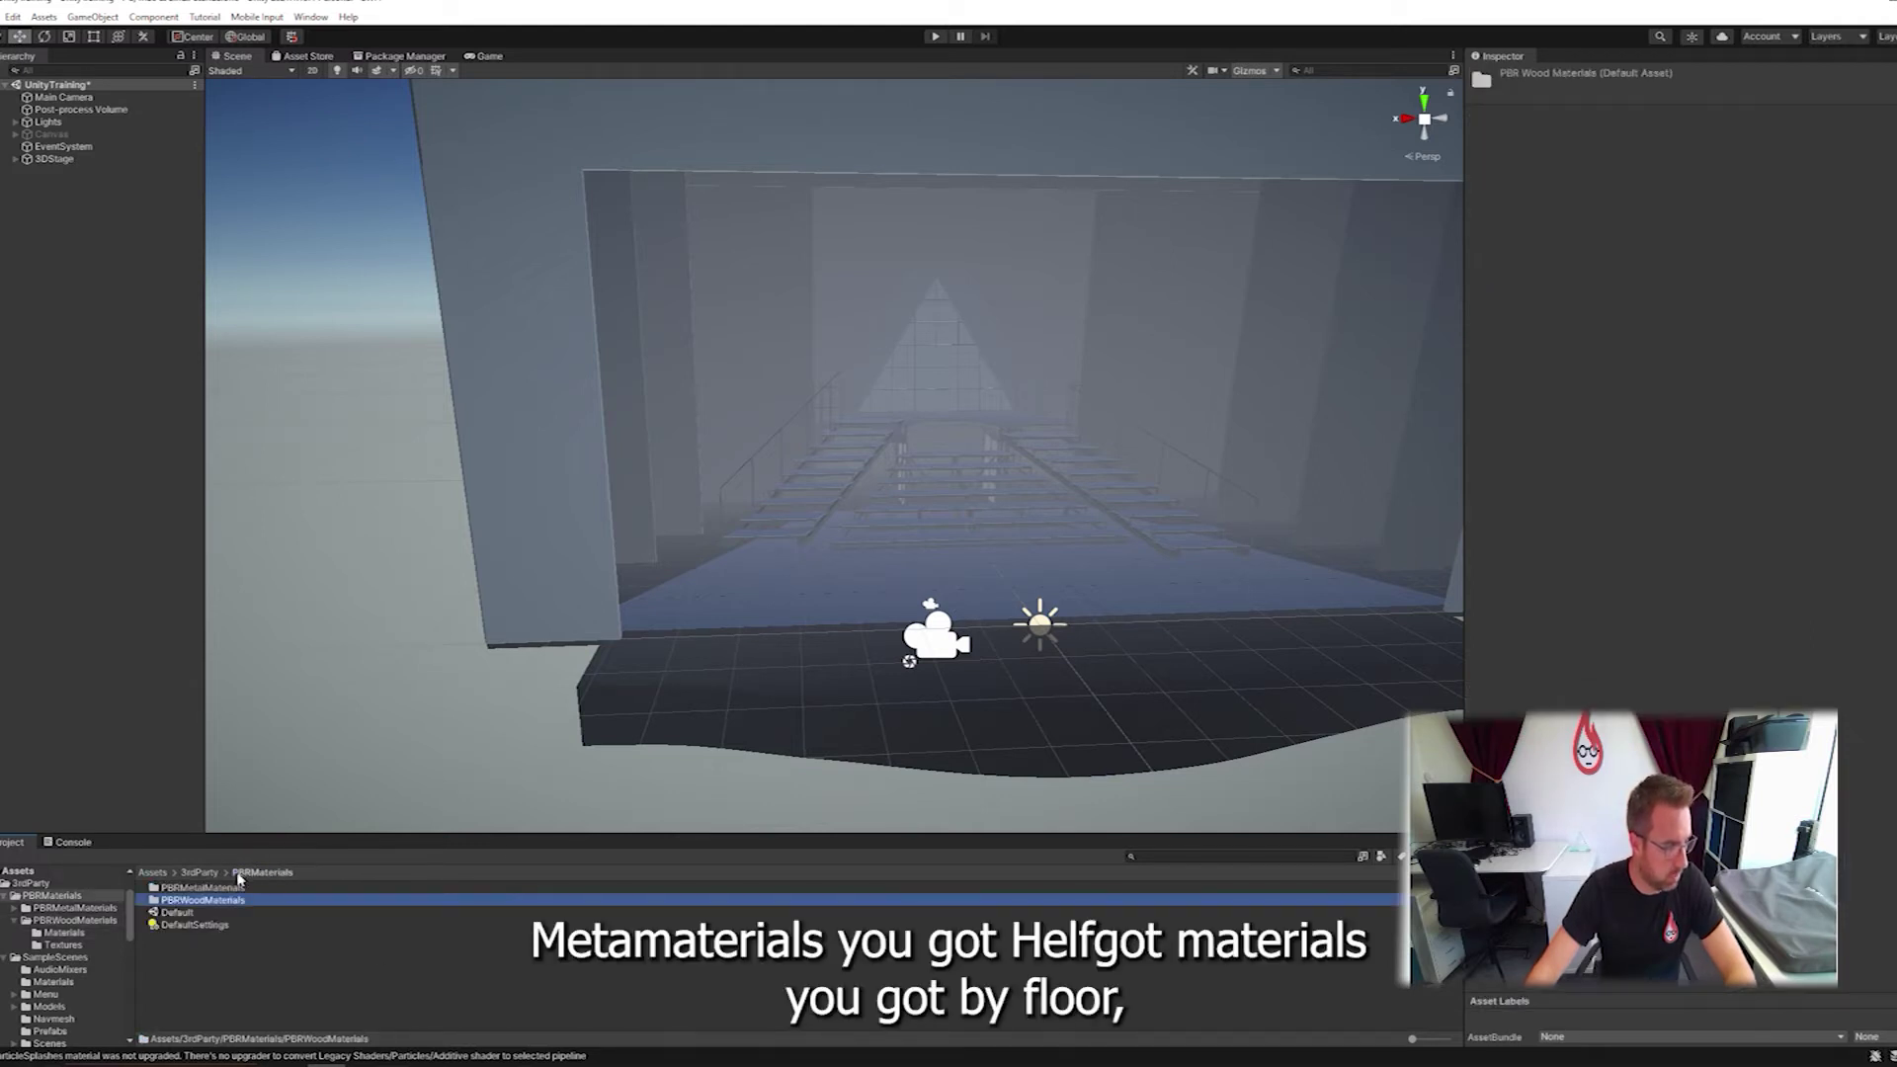
{"action": "double_click", "coordinate": [197, 889]}
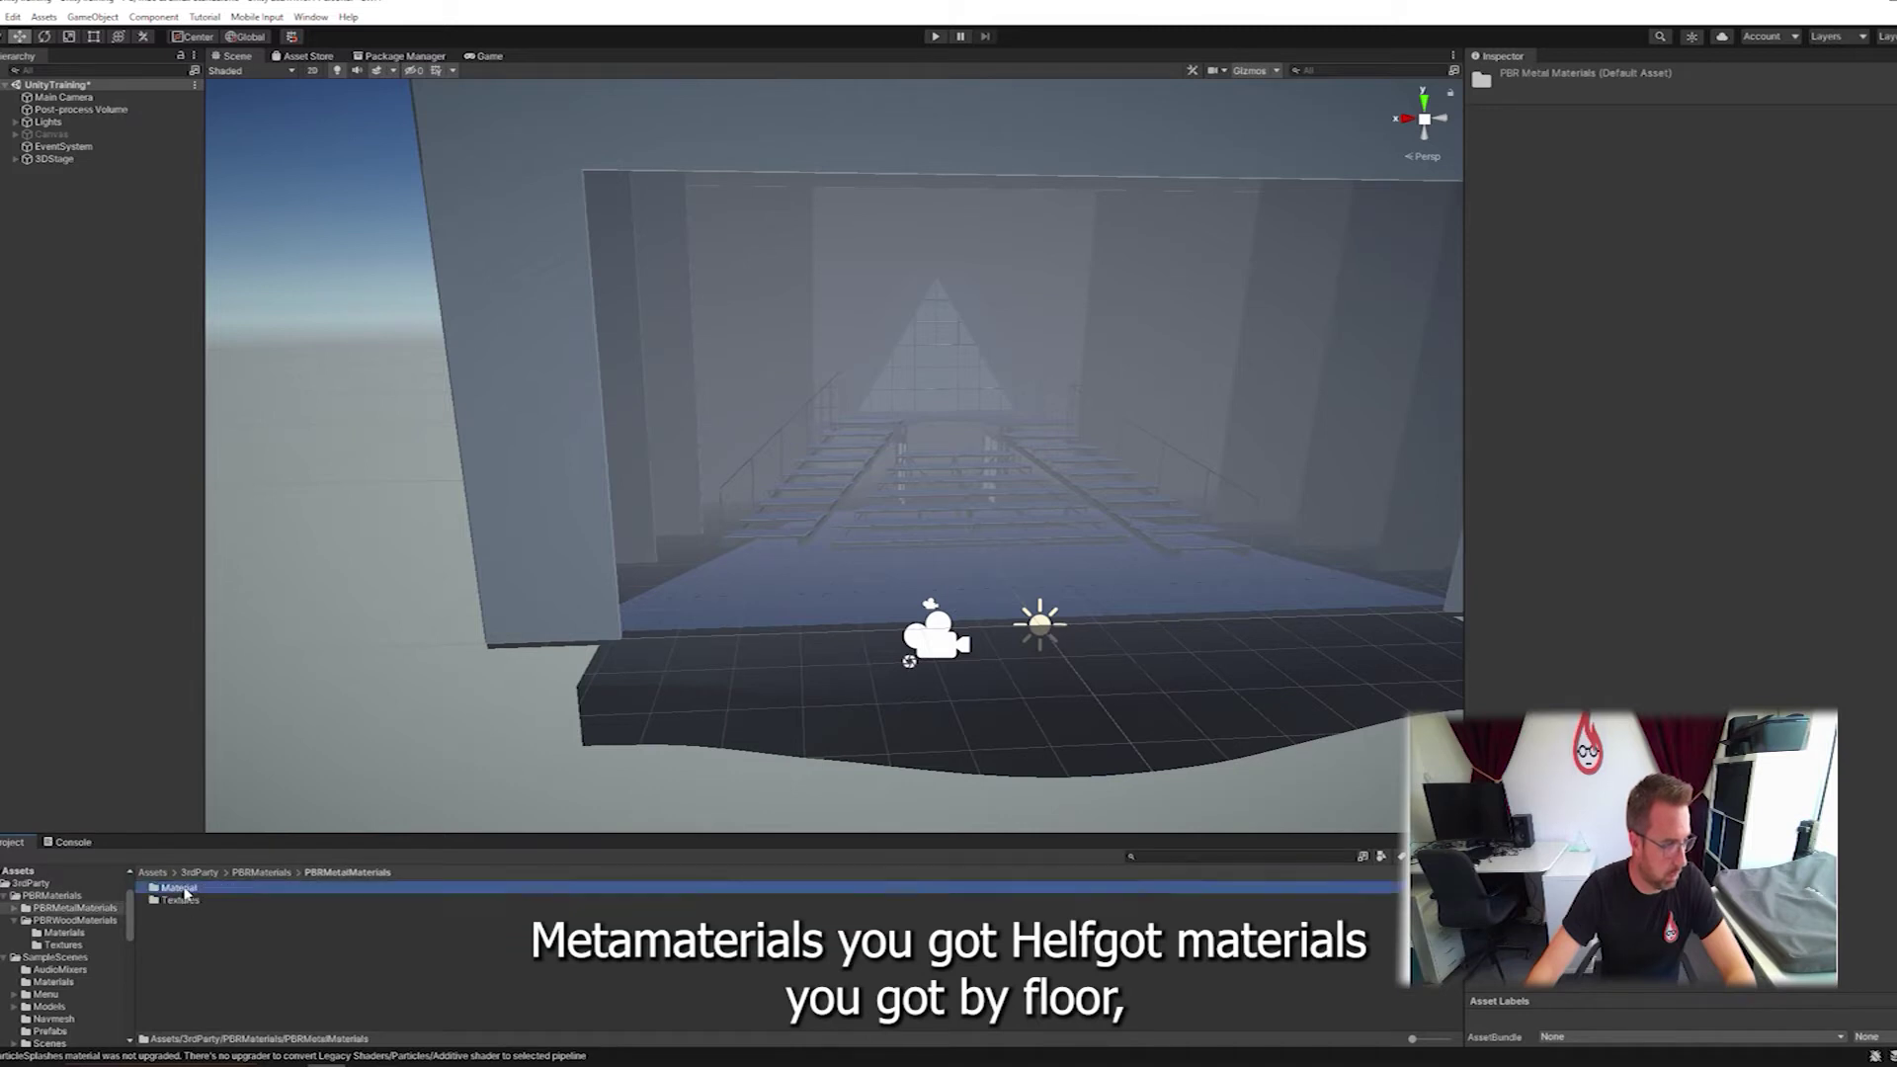
{"action": "double_click", "coordinate": [198, 888]}
{"action": "left_click", "coordinate": [197, 889]}
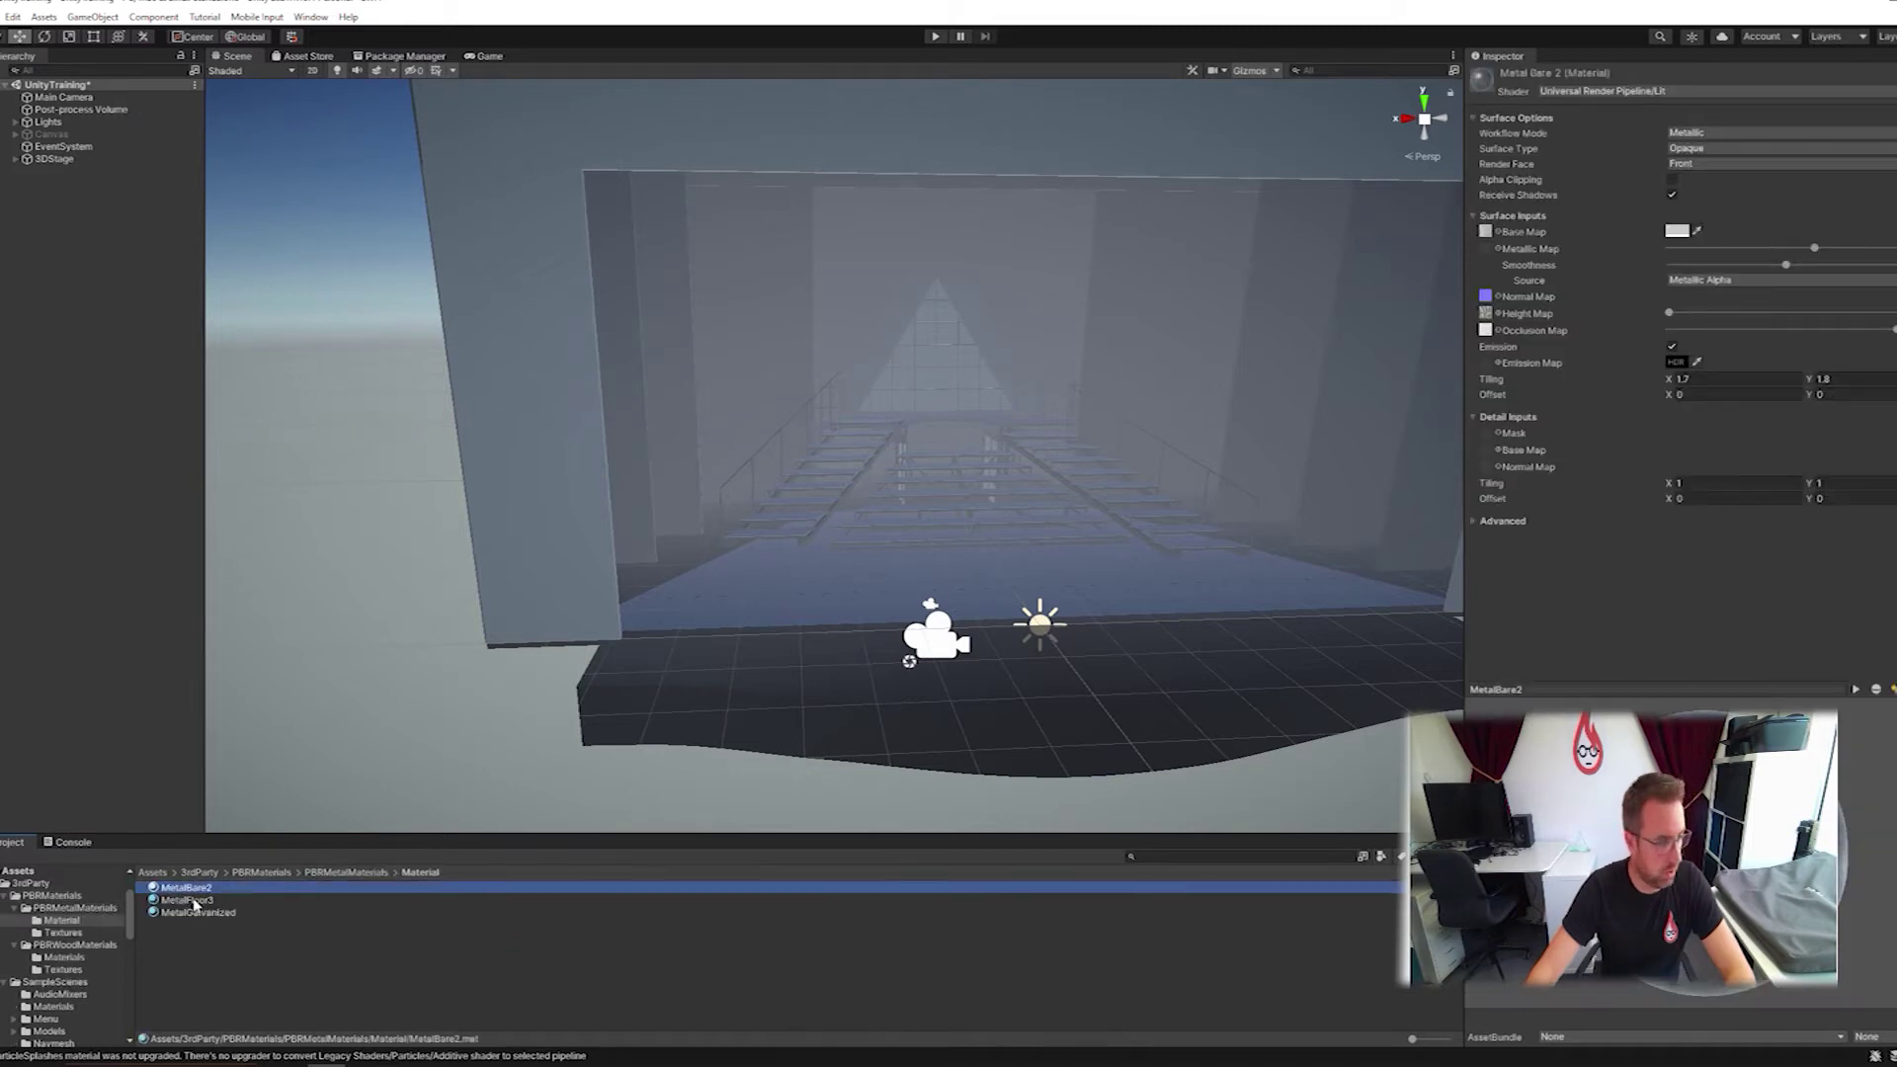
{"action": "left_click", "coordinate": [188, 901]}
{"action": "left_click", "coordinate": [202, 911]}
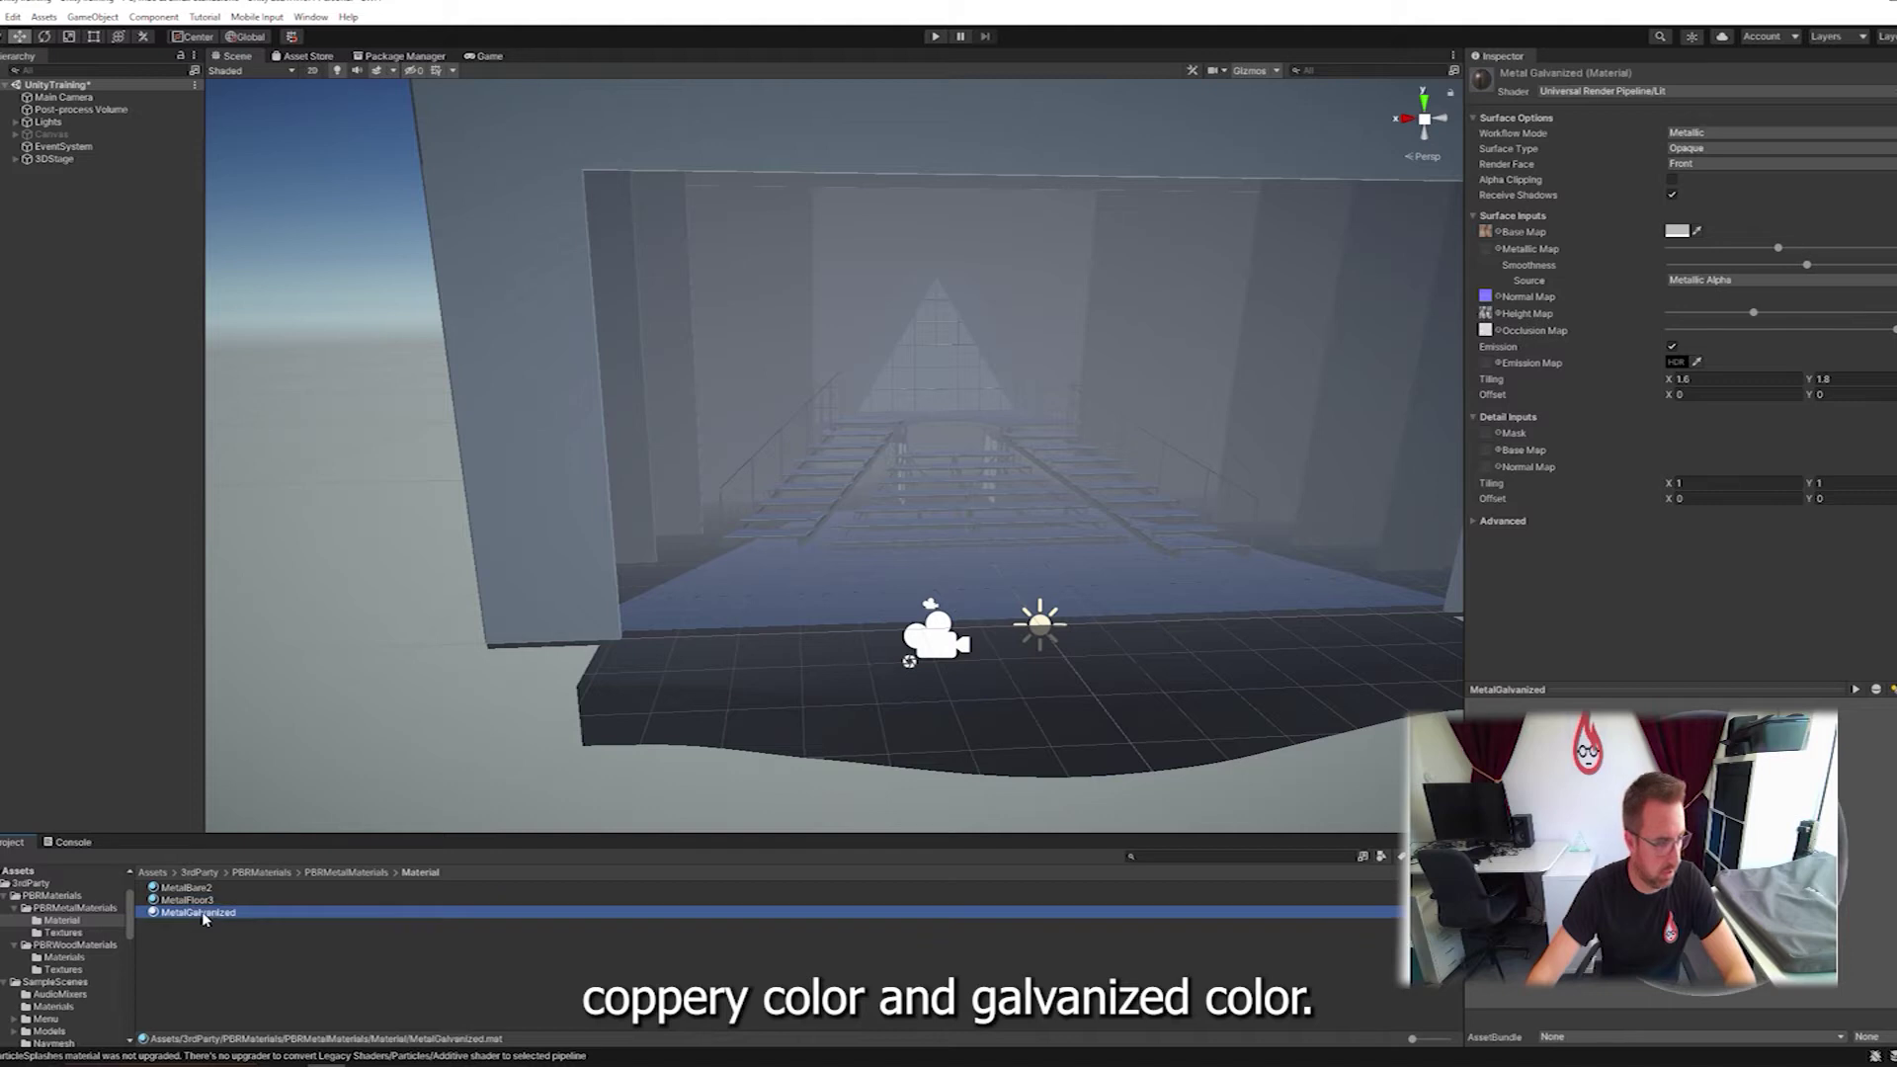
Examine the textures in the PBRMetalMaterials Textures folder, including the MetalBare2 albedo, occlusion, height and normal maps and MetalFloor3_AO.
{"action": "left_click", "coordinate": [322, 873]}
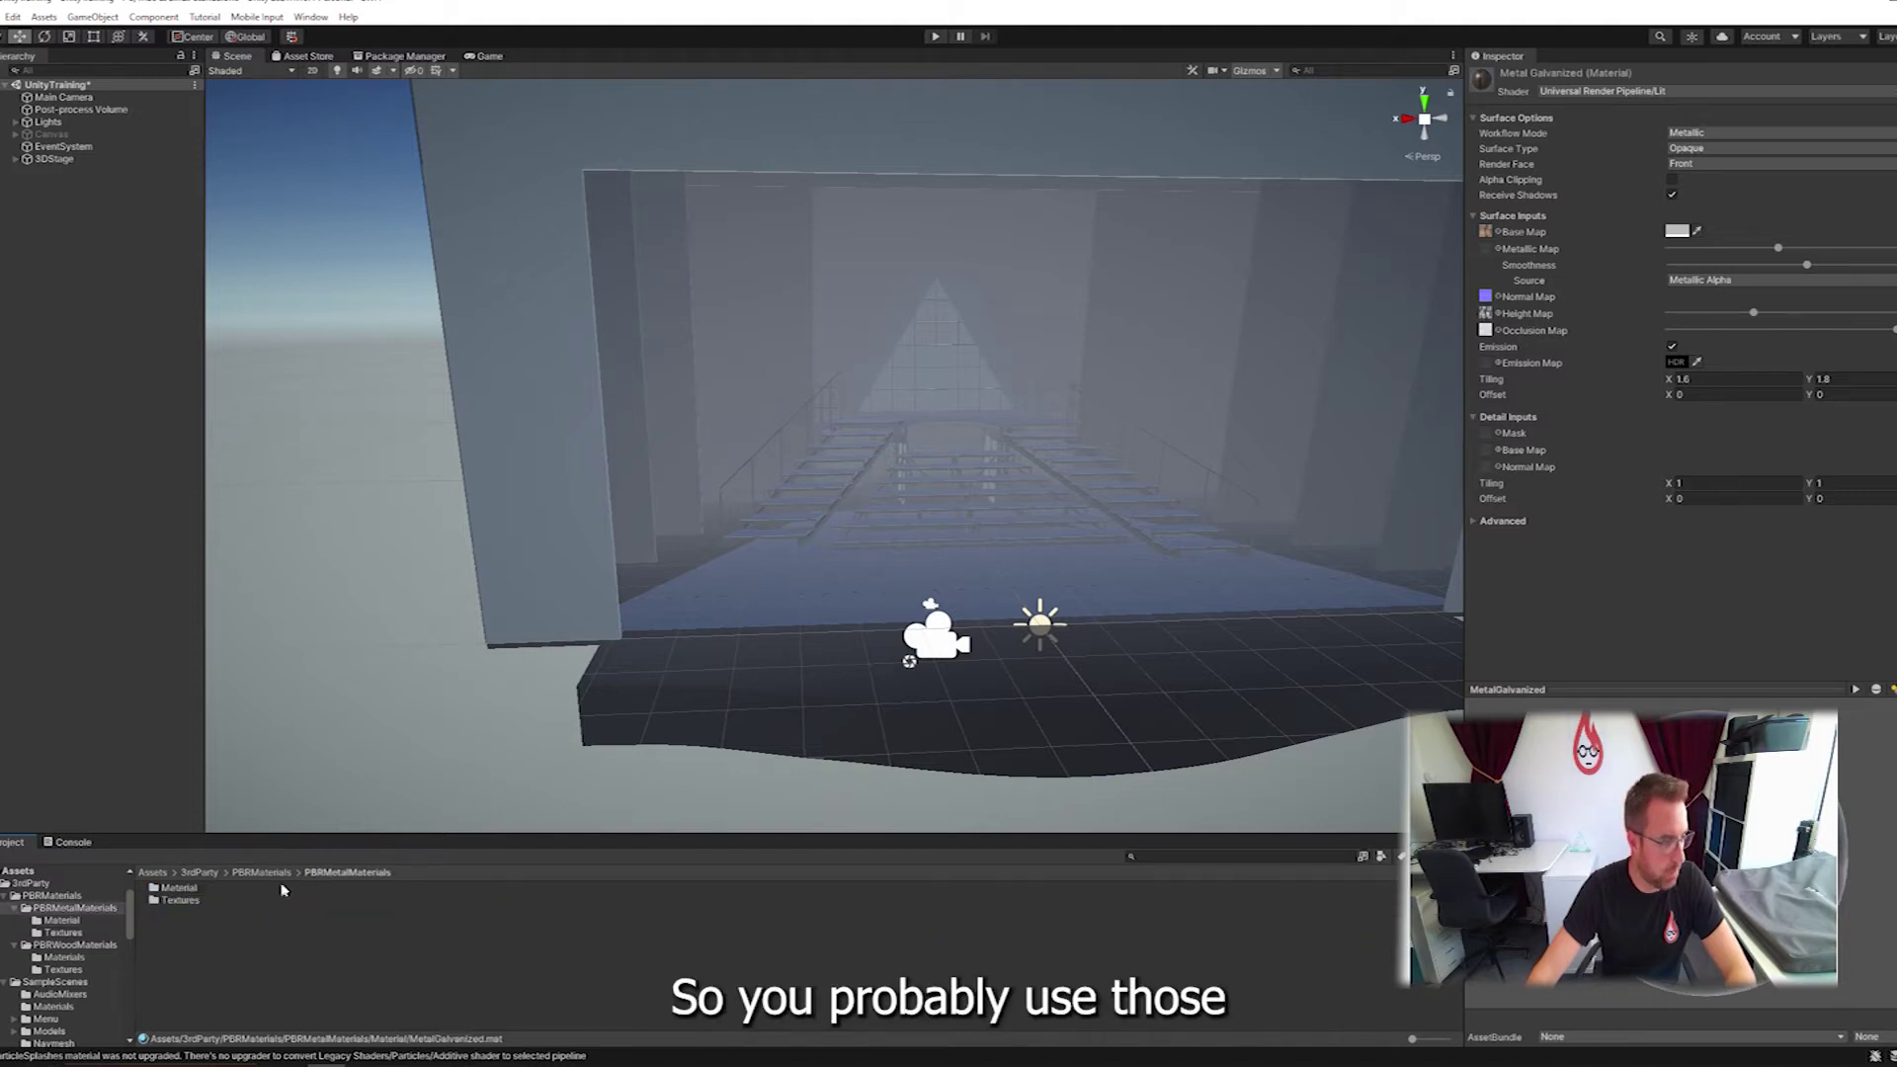
{"action": "double_click", "coordinate": [197, 904]}
{"action": "left_click", "coordinate": [197, 891]}
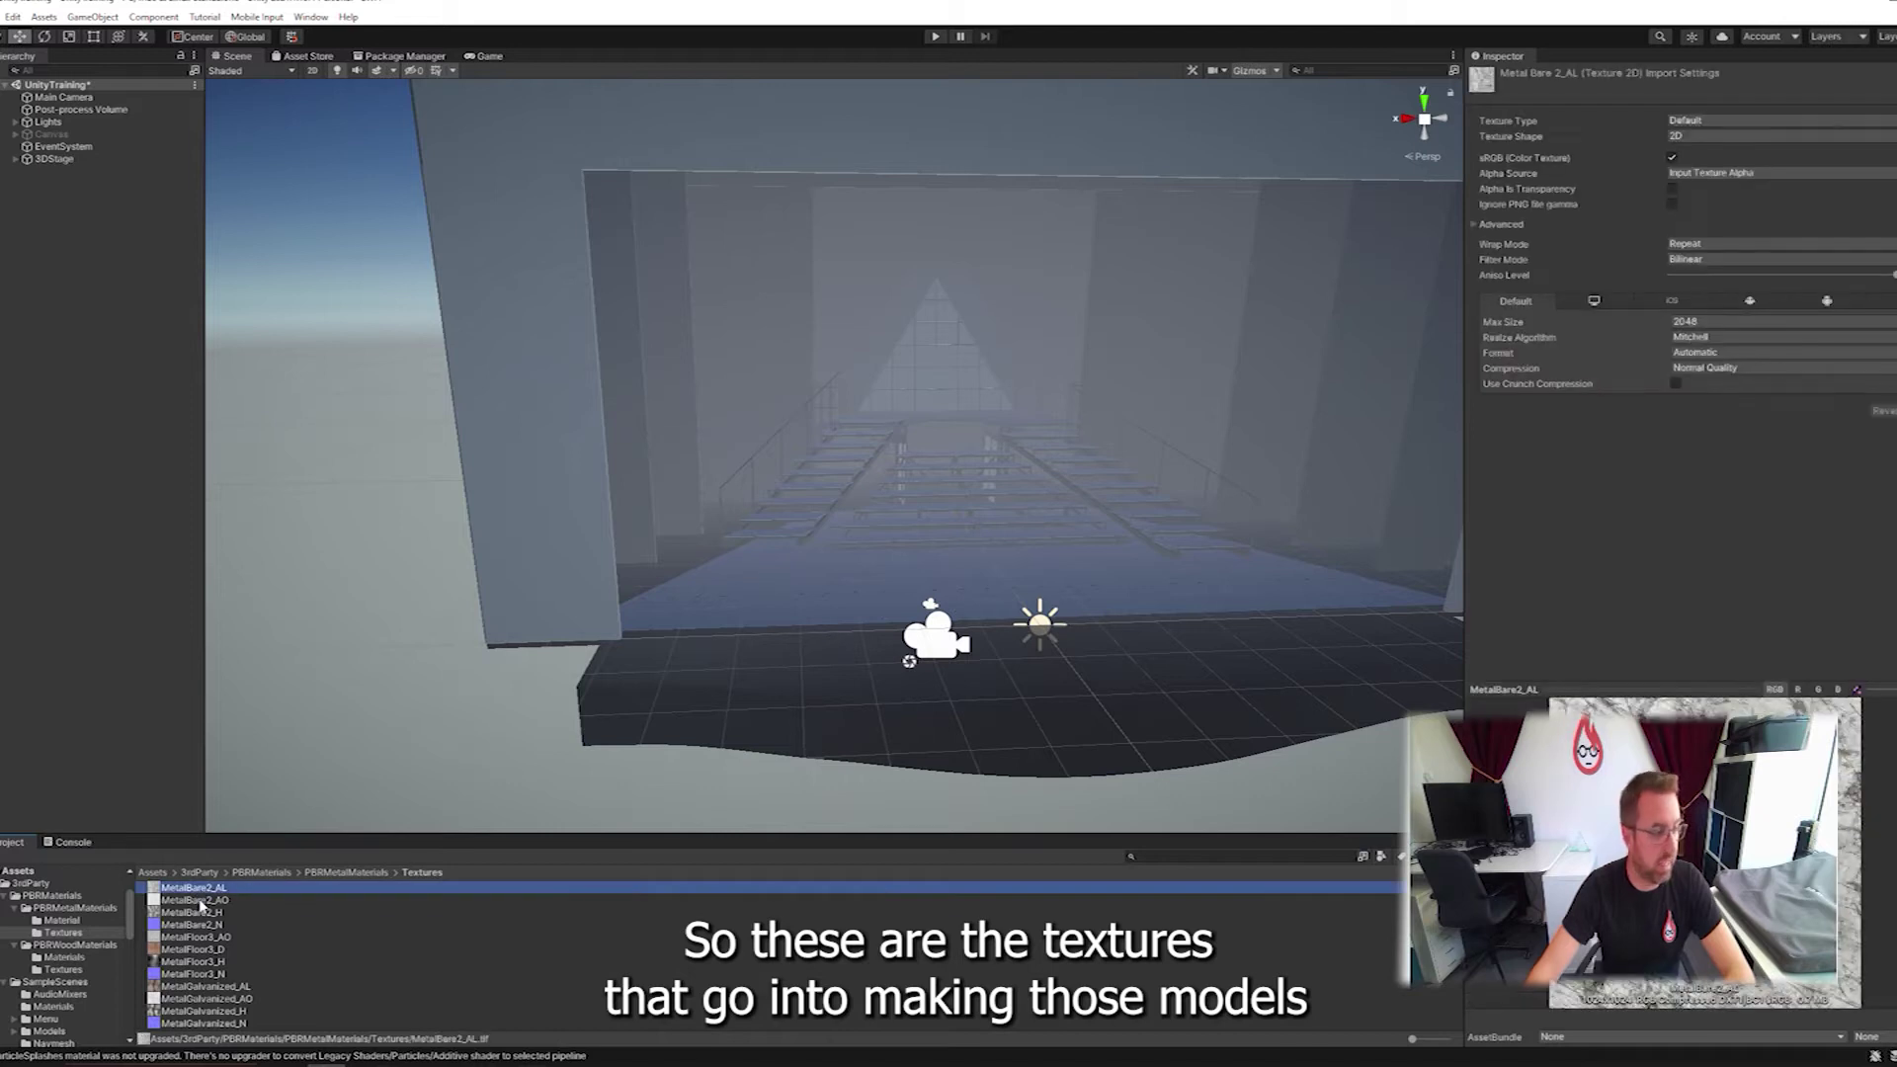
{"action": "left_click", "coordinate": [201, 902]}
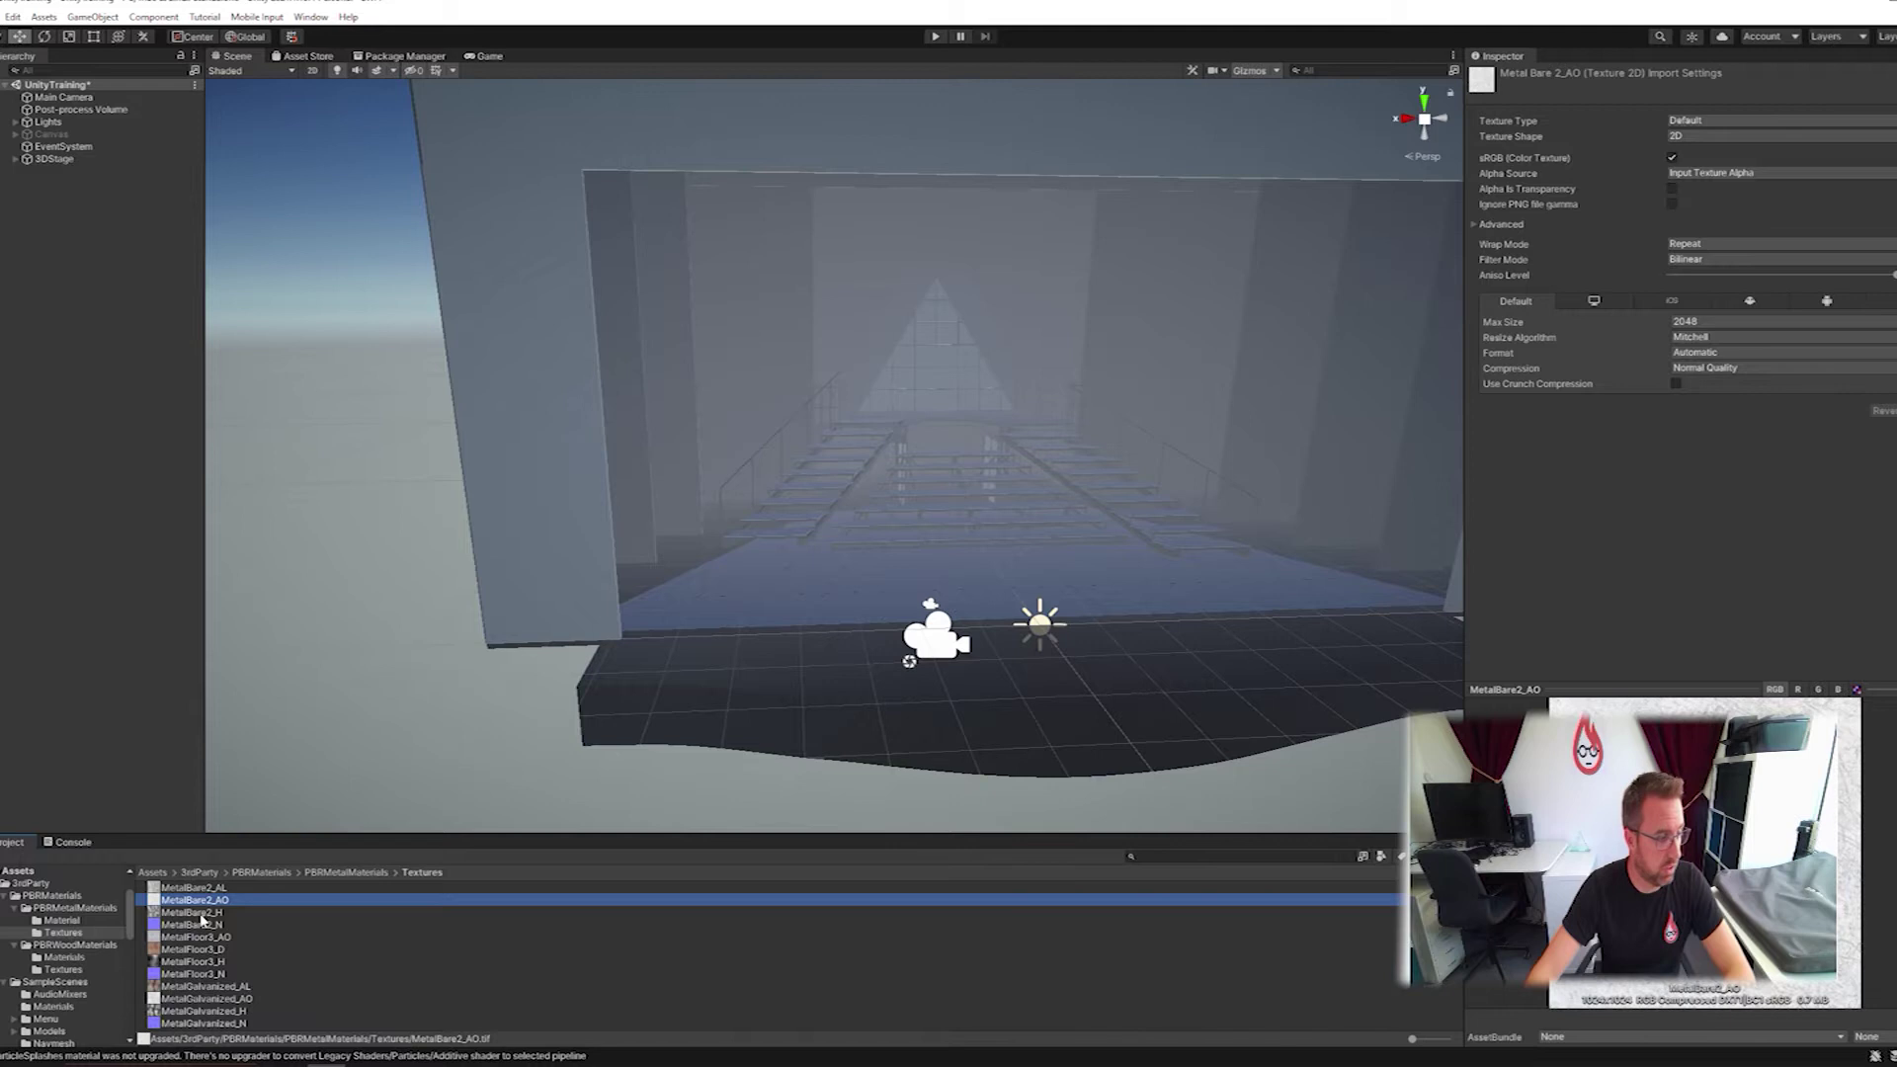
{"action": "left_click", "coordinate": [194, 889]}
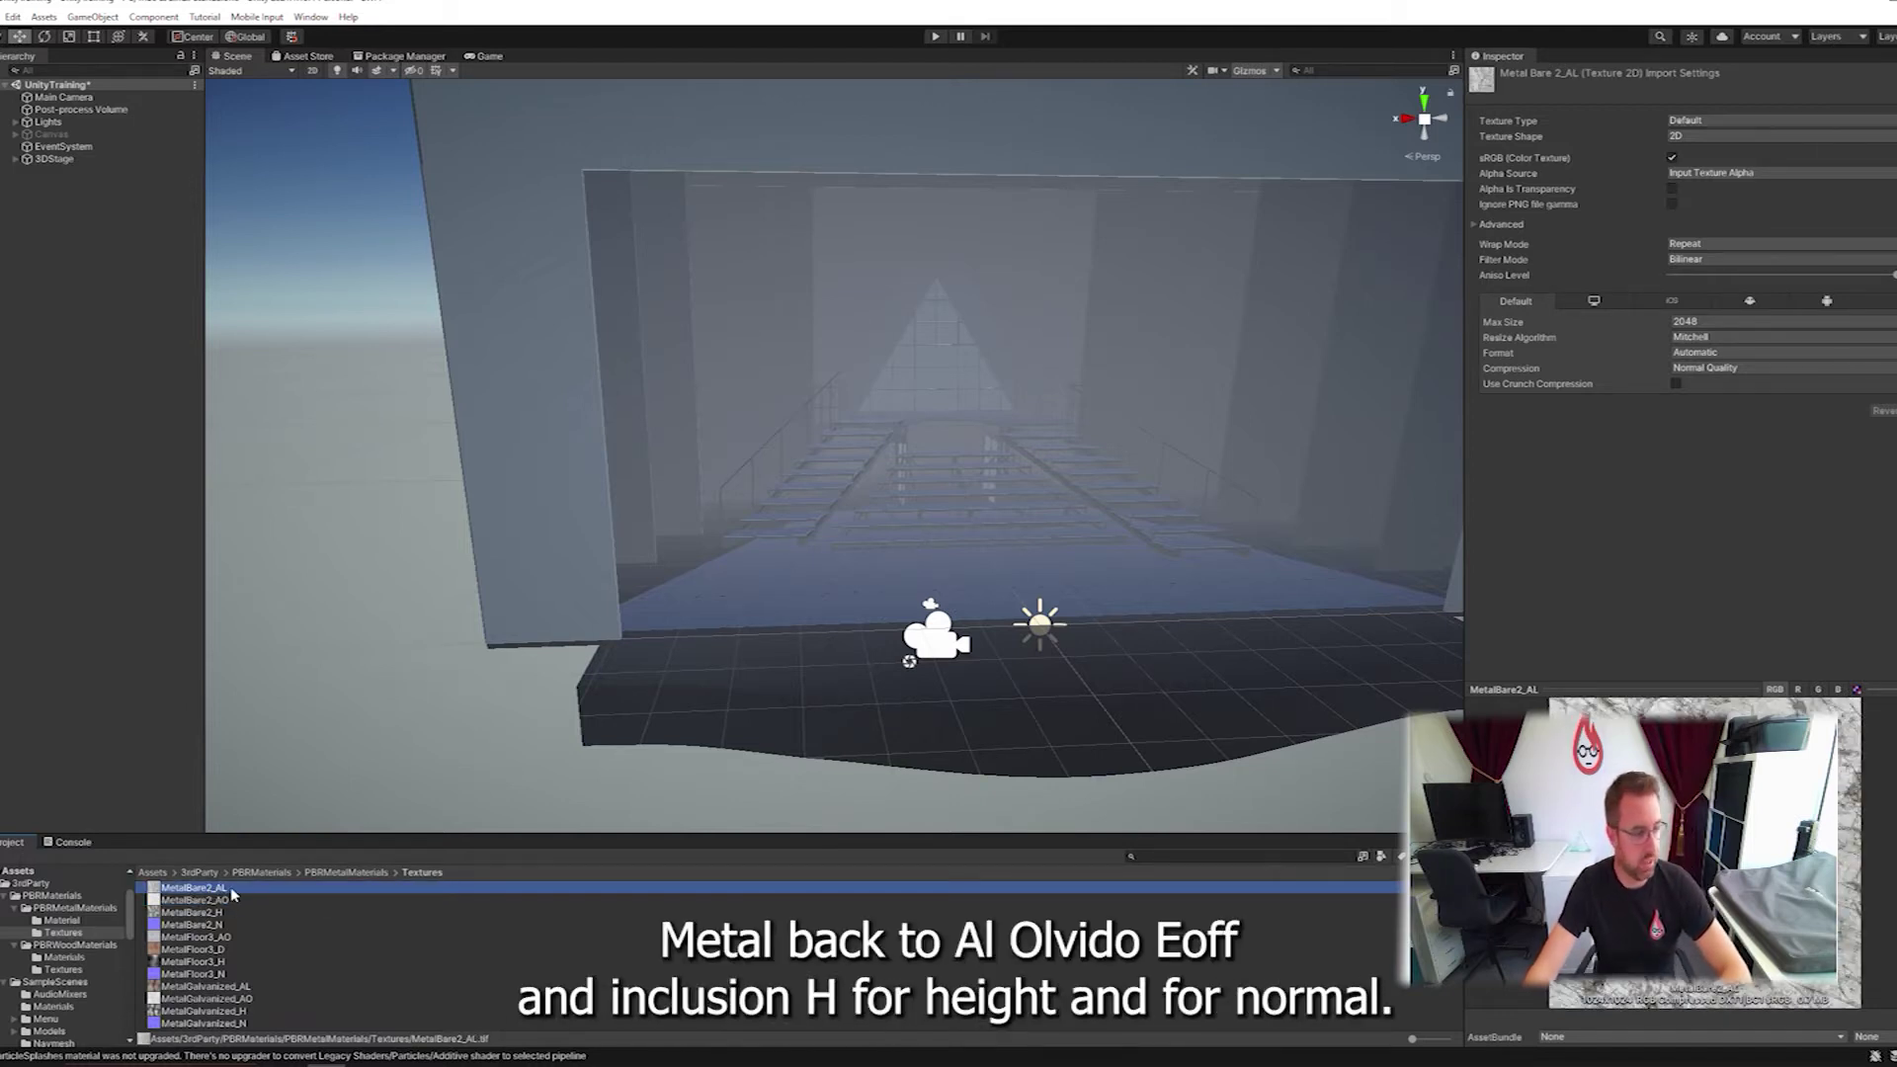
{"action": "left_click", "coordinate": [233, 900]}
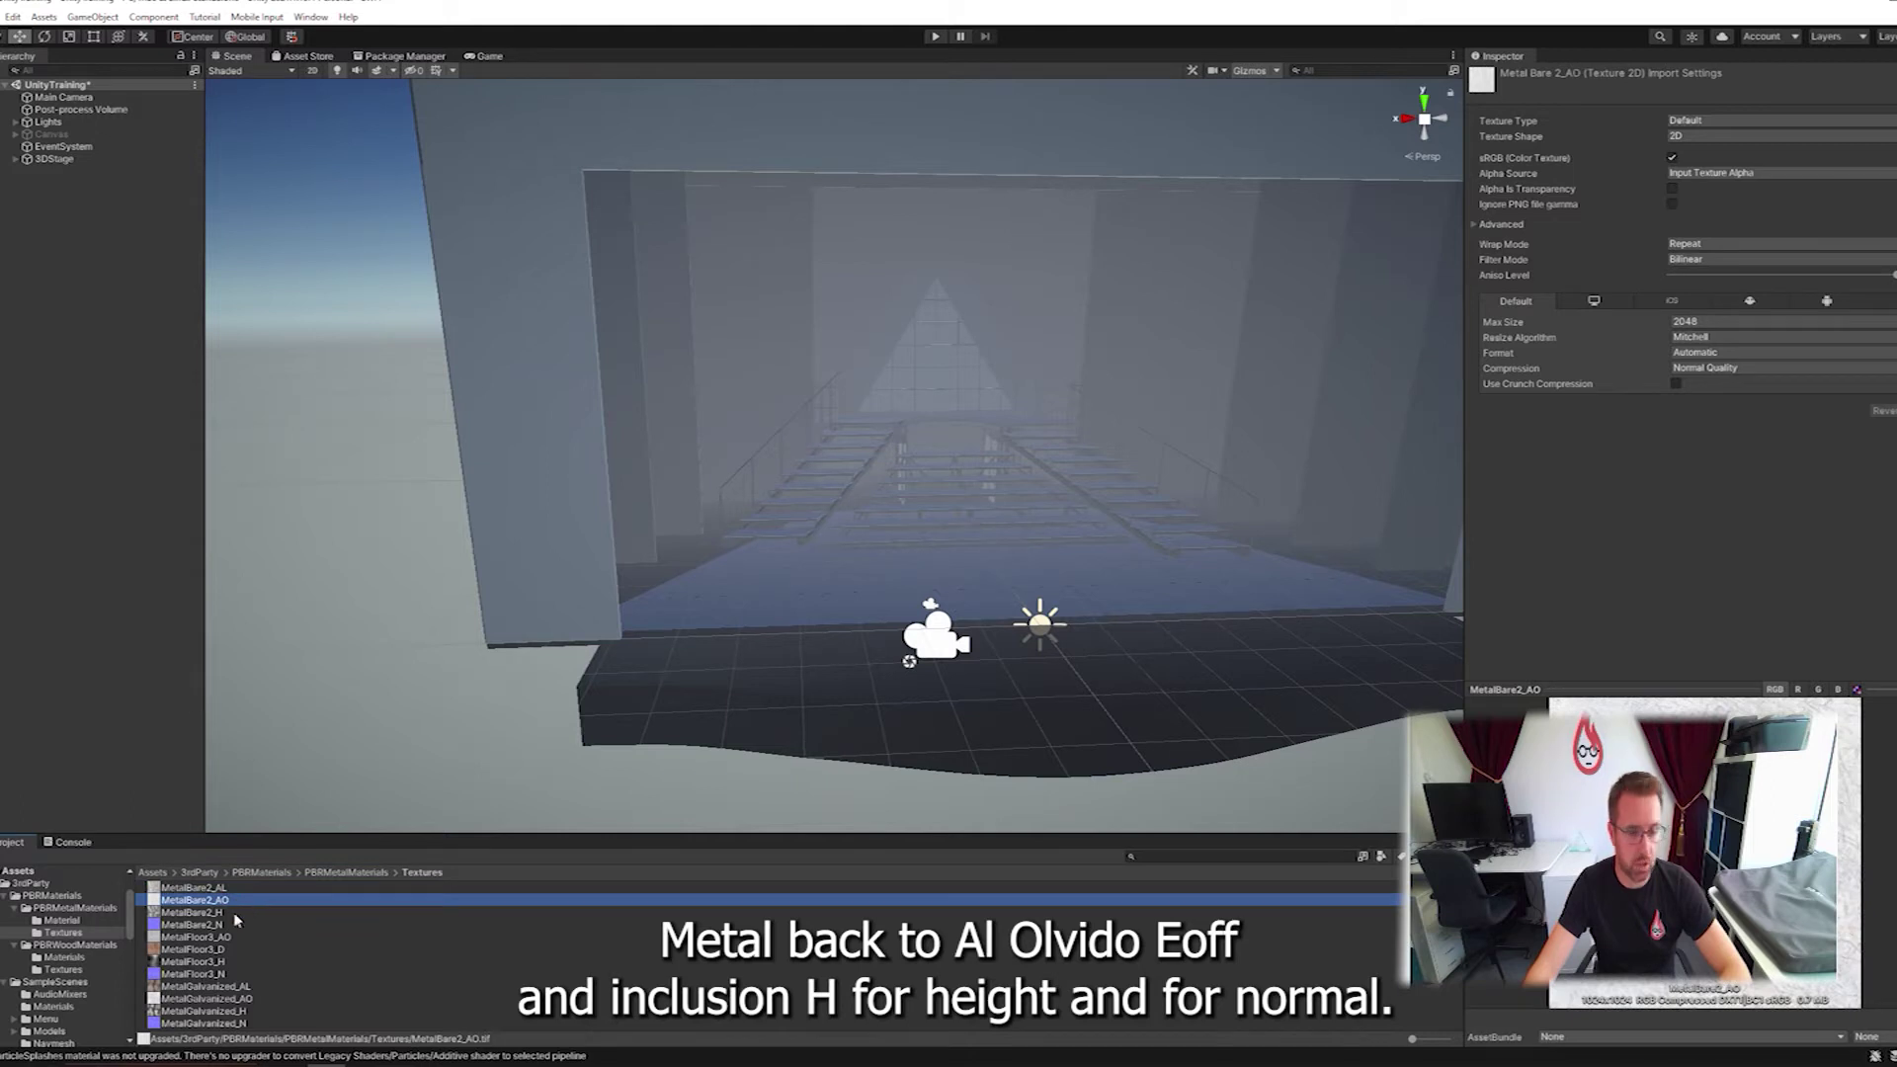
{"action": "left_click", "coordinate": [237, 925]}
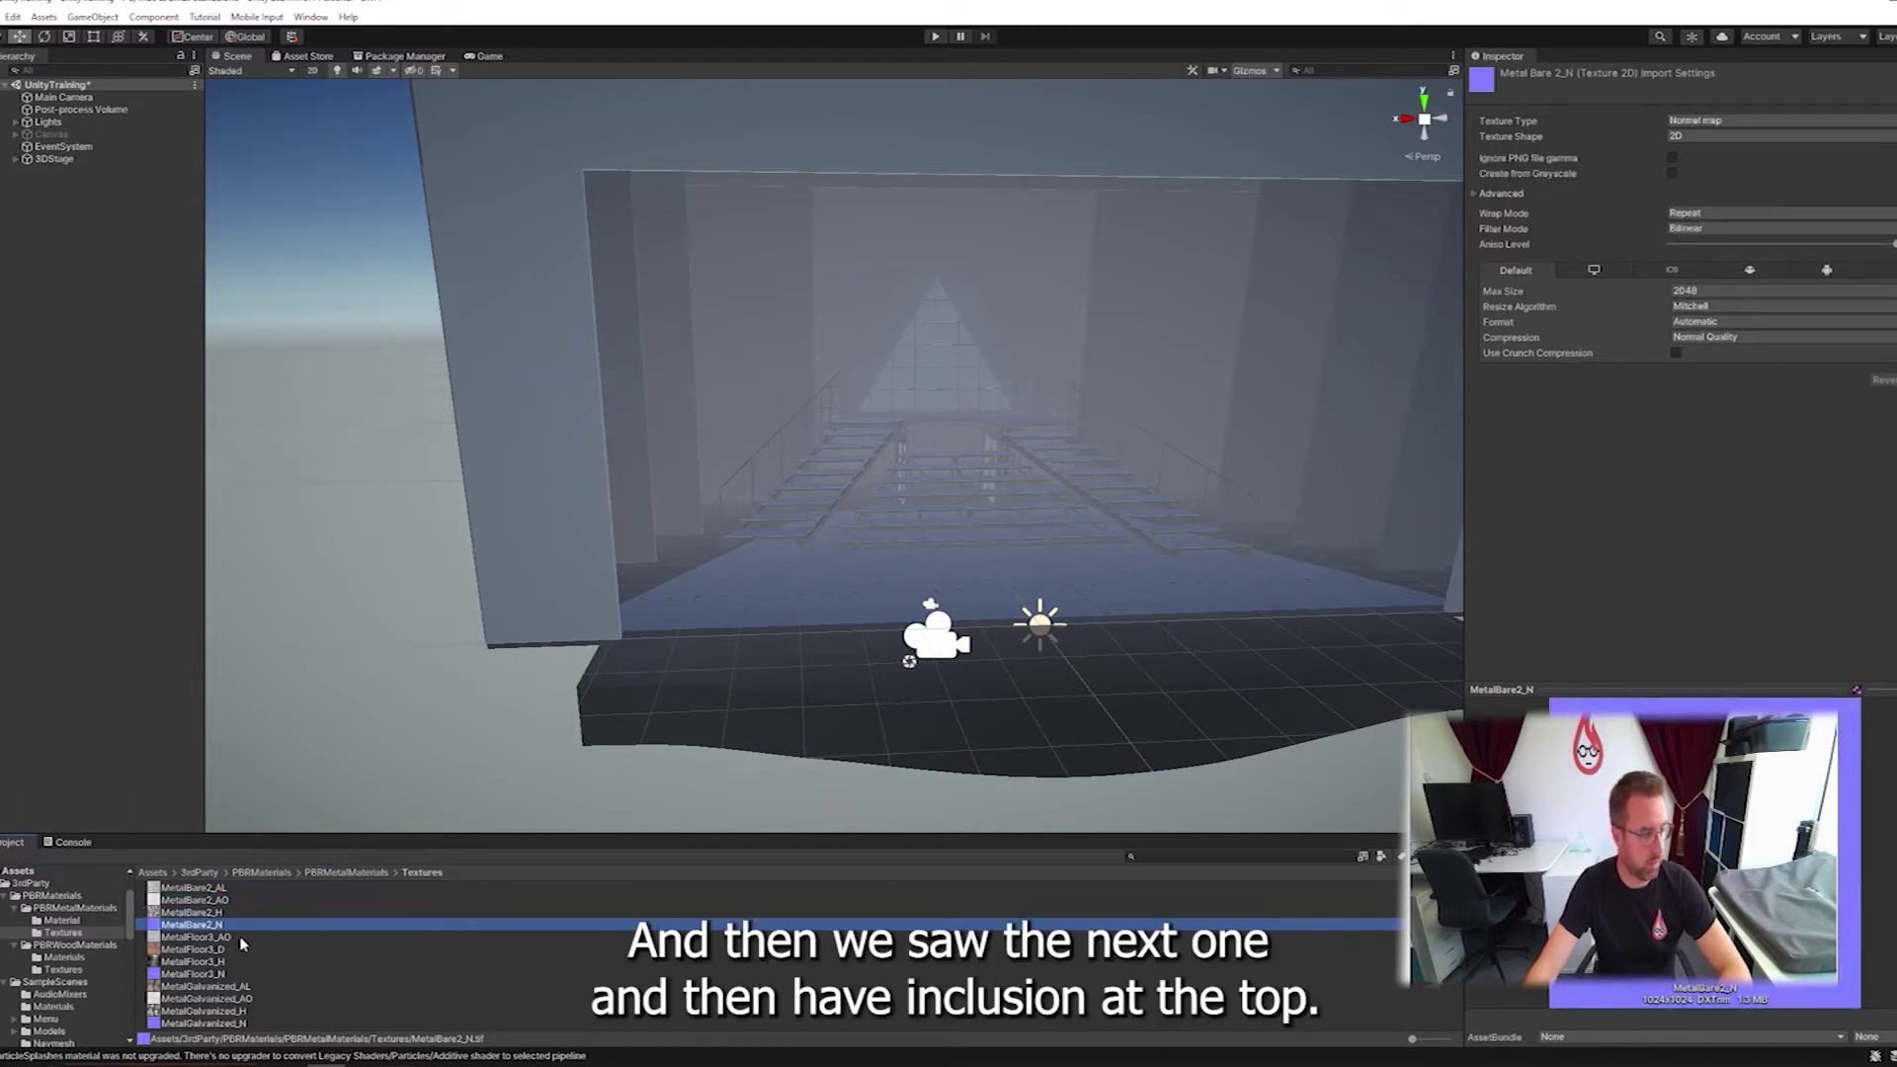
{"action": "left_click", "coordinate": [241, 937]}
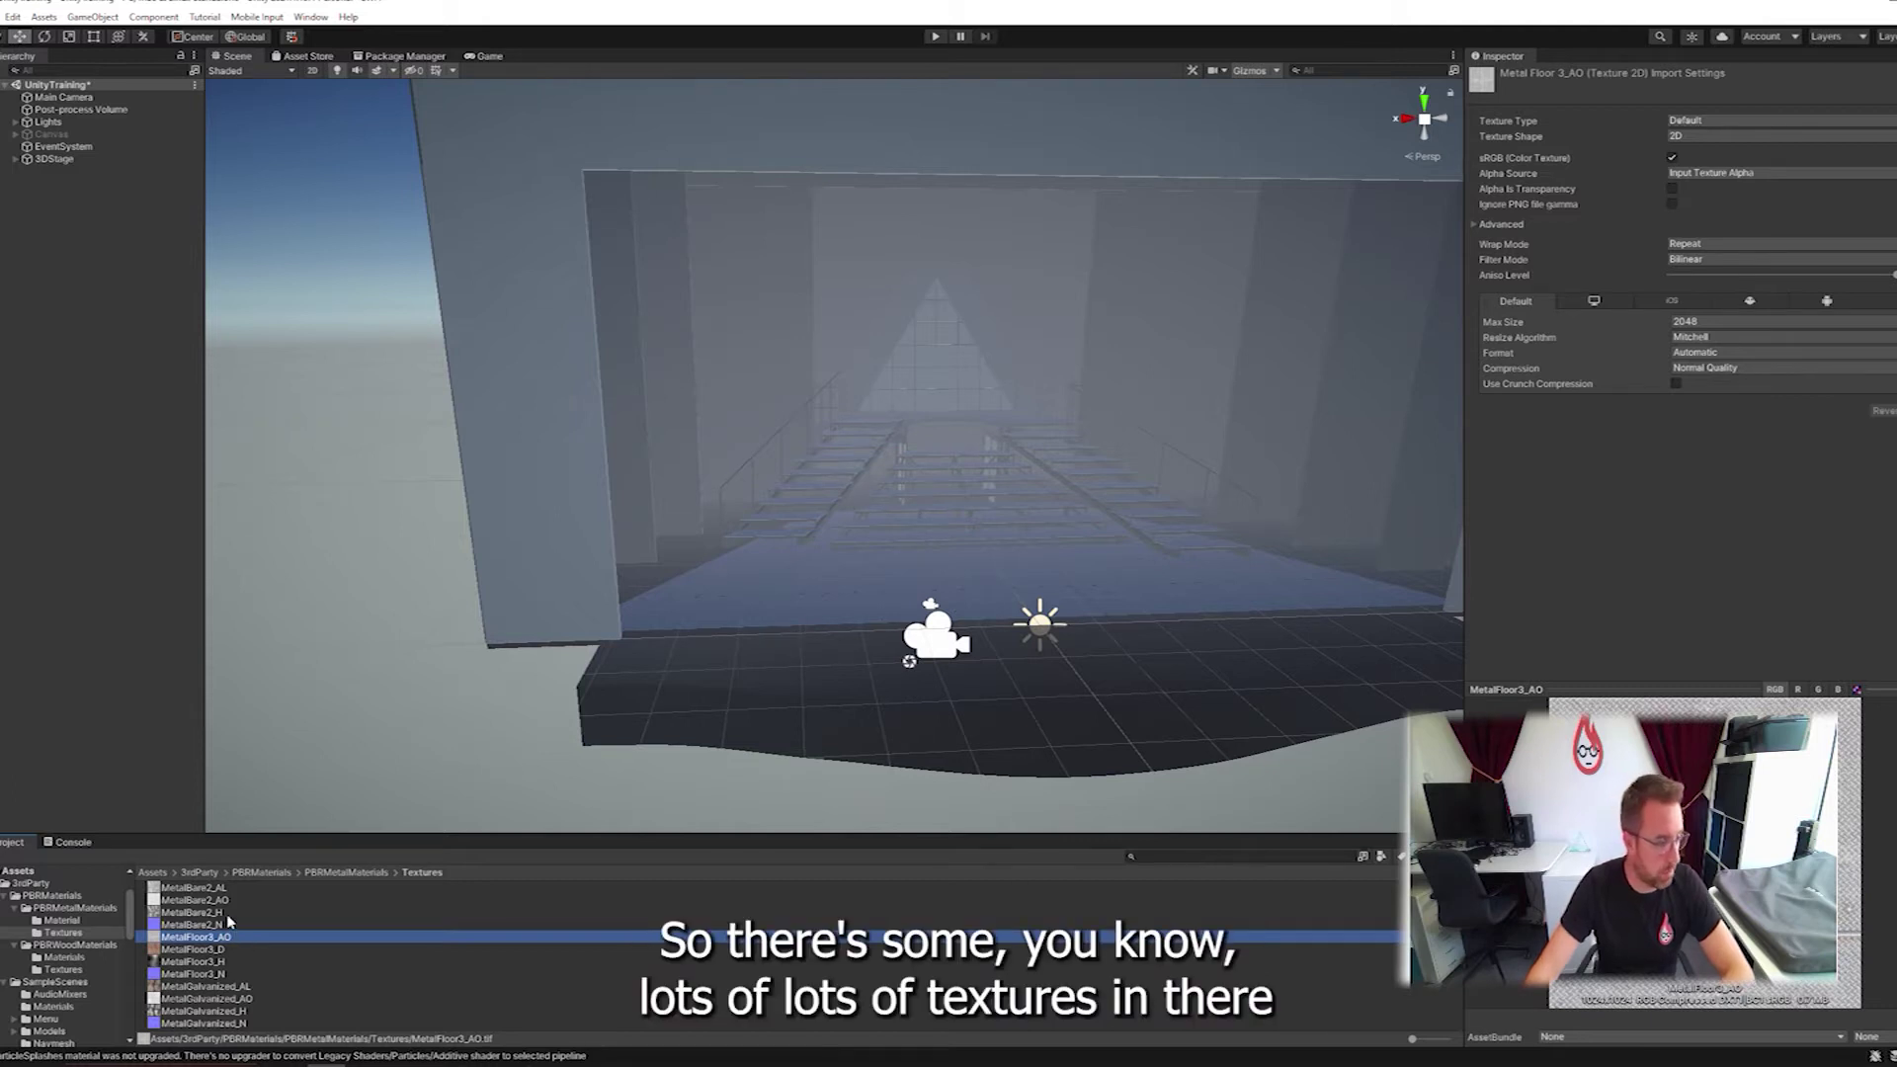
{"action": "left_click", "coordinate": [228, 914]}
{"action": "left_click", "coordinate": [218, 888]}
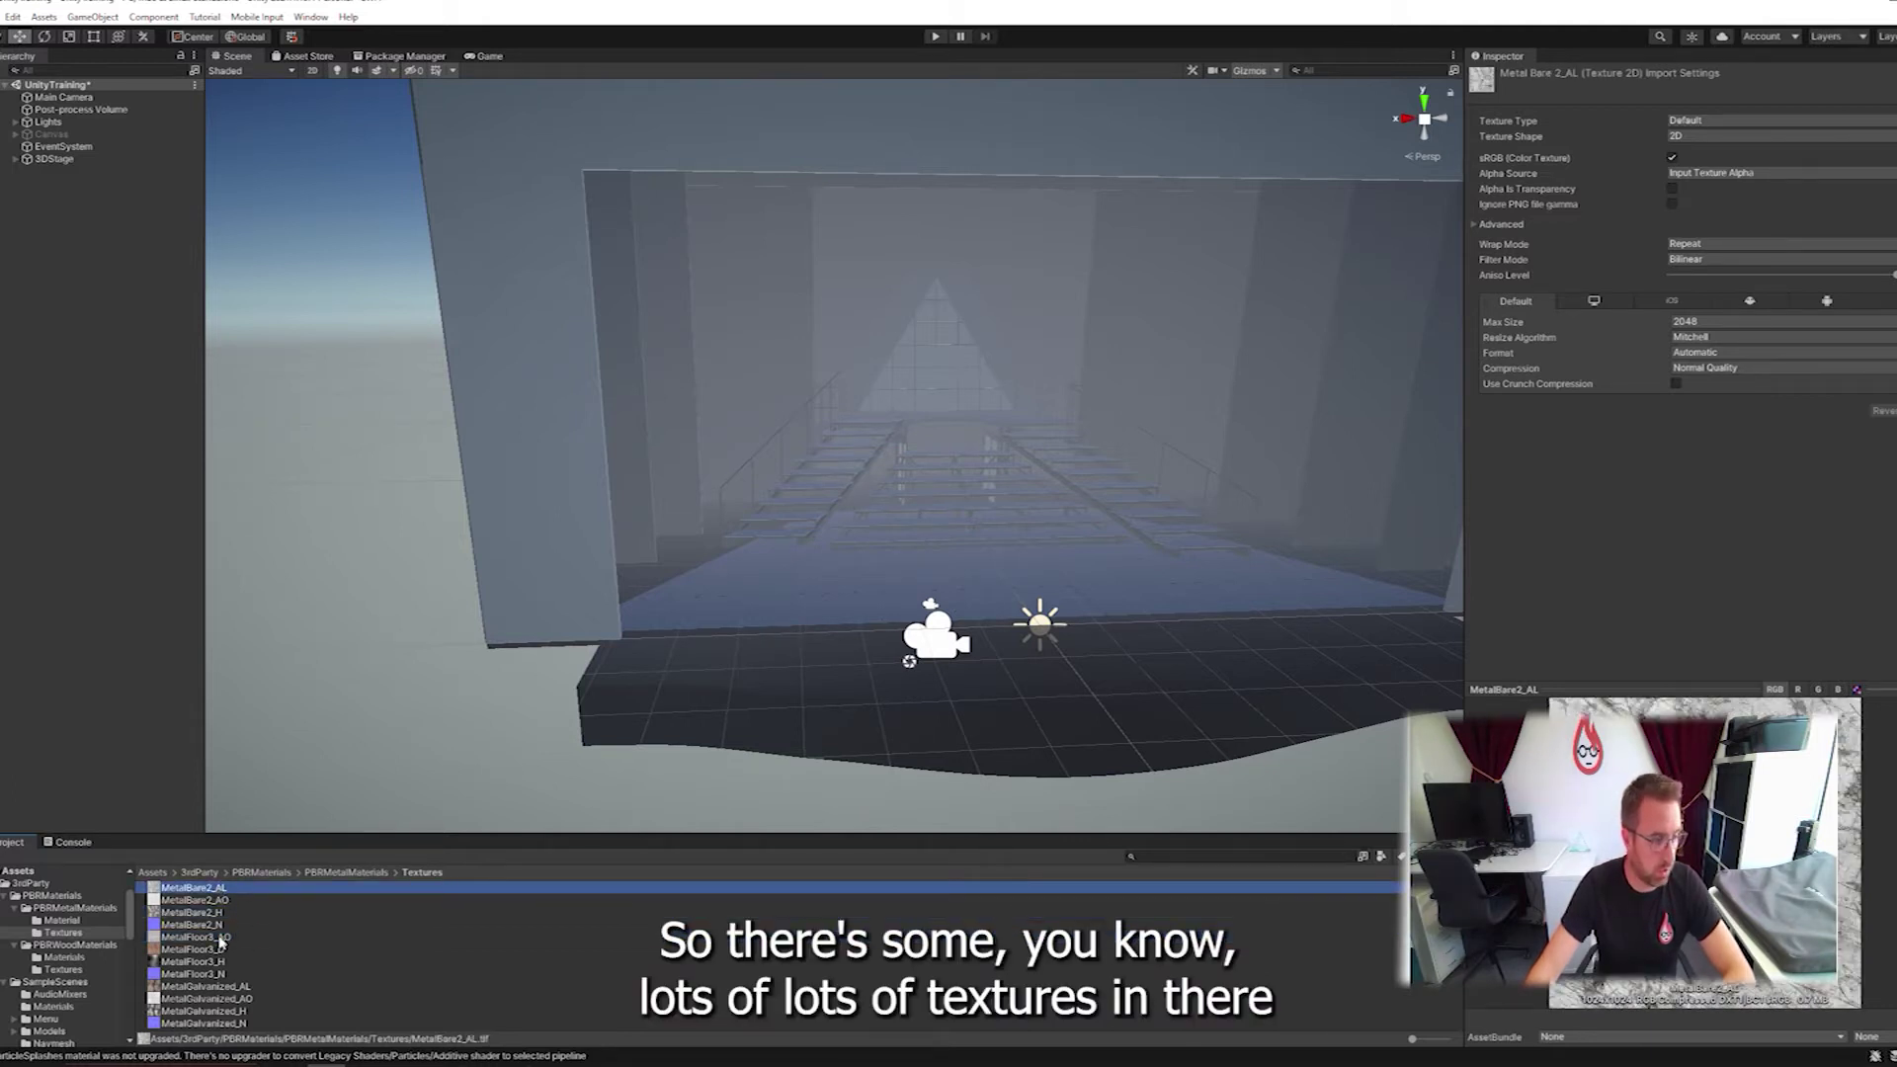
Return to the project's root Assets folder and open the Materials folder inside Content.
{"action": "left_click", "coordinate": [262, 874]}
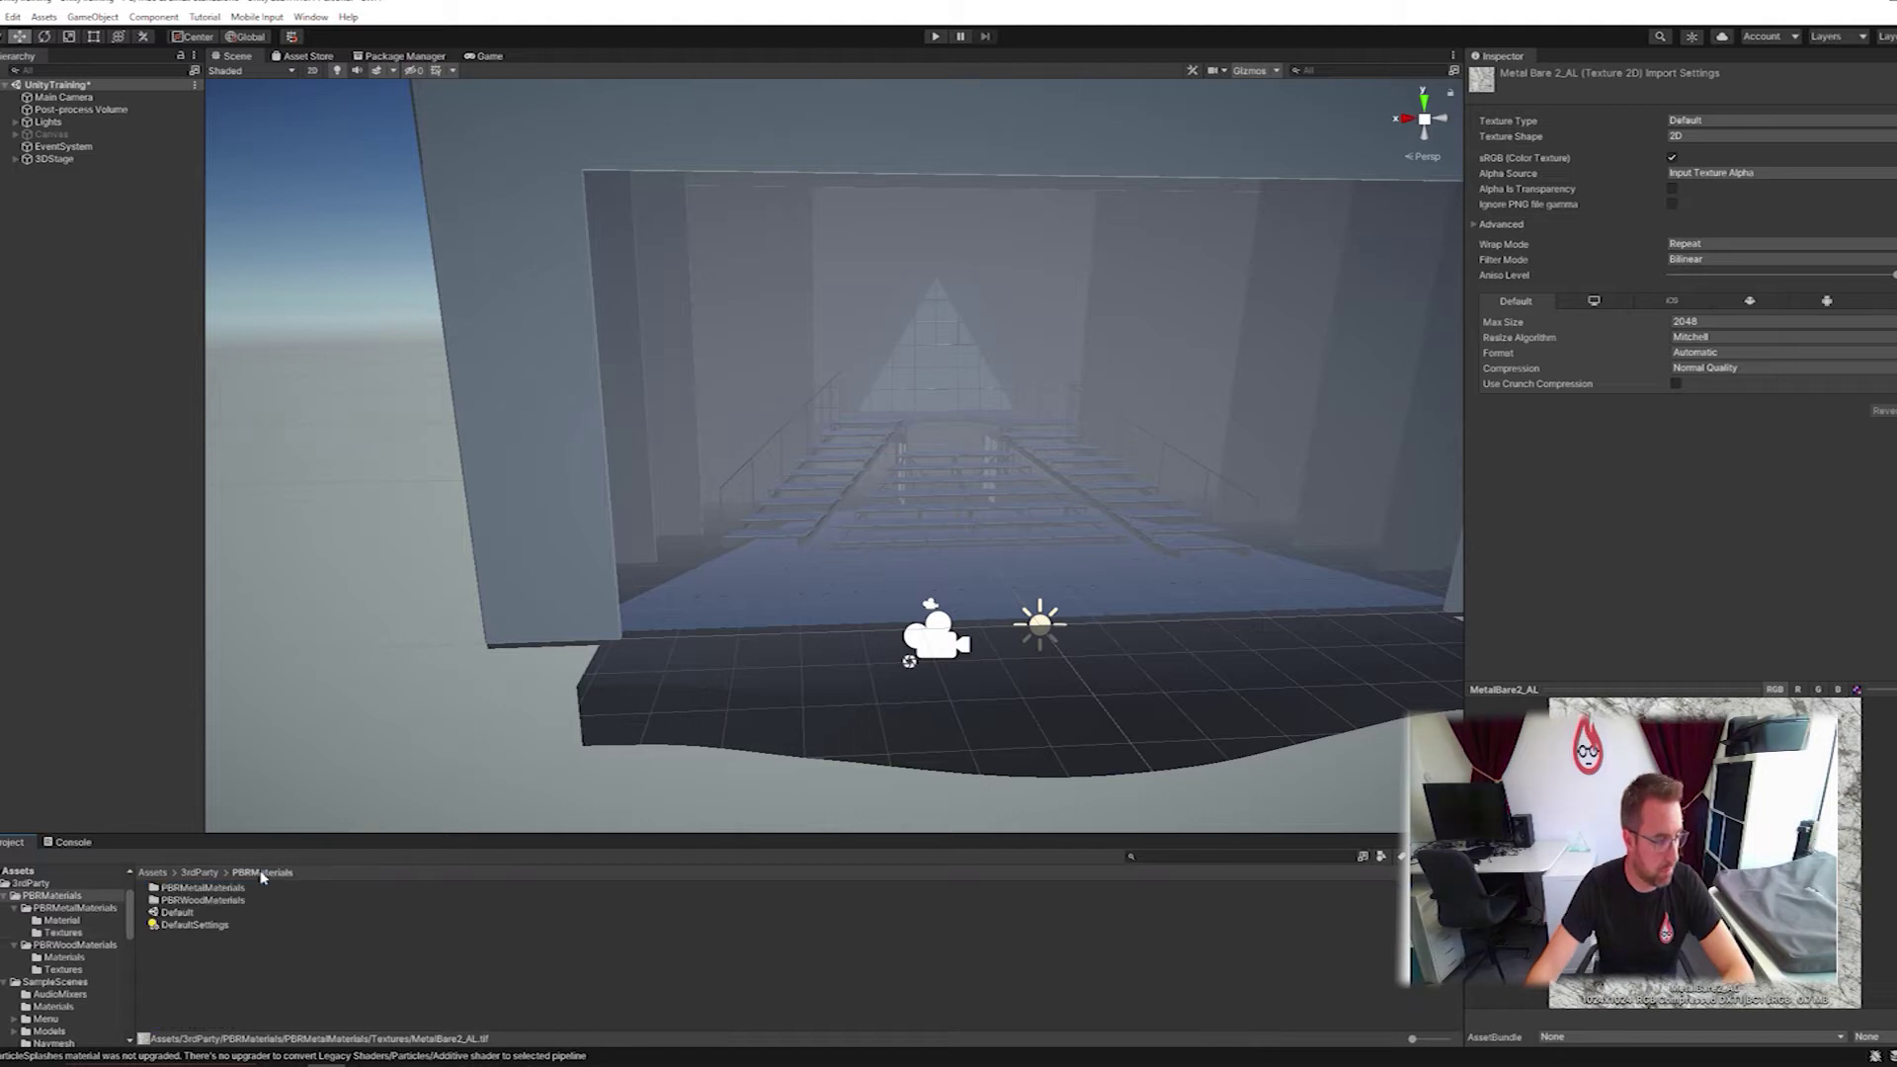
{"action": "left_click", "coordinate": [200, 873]}
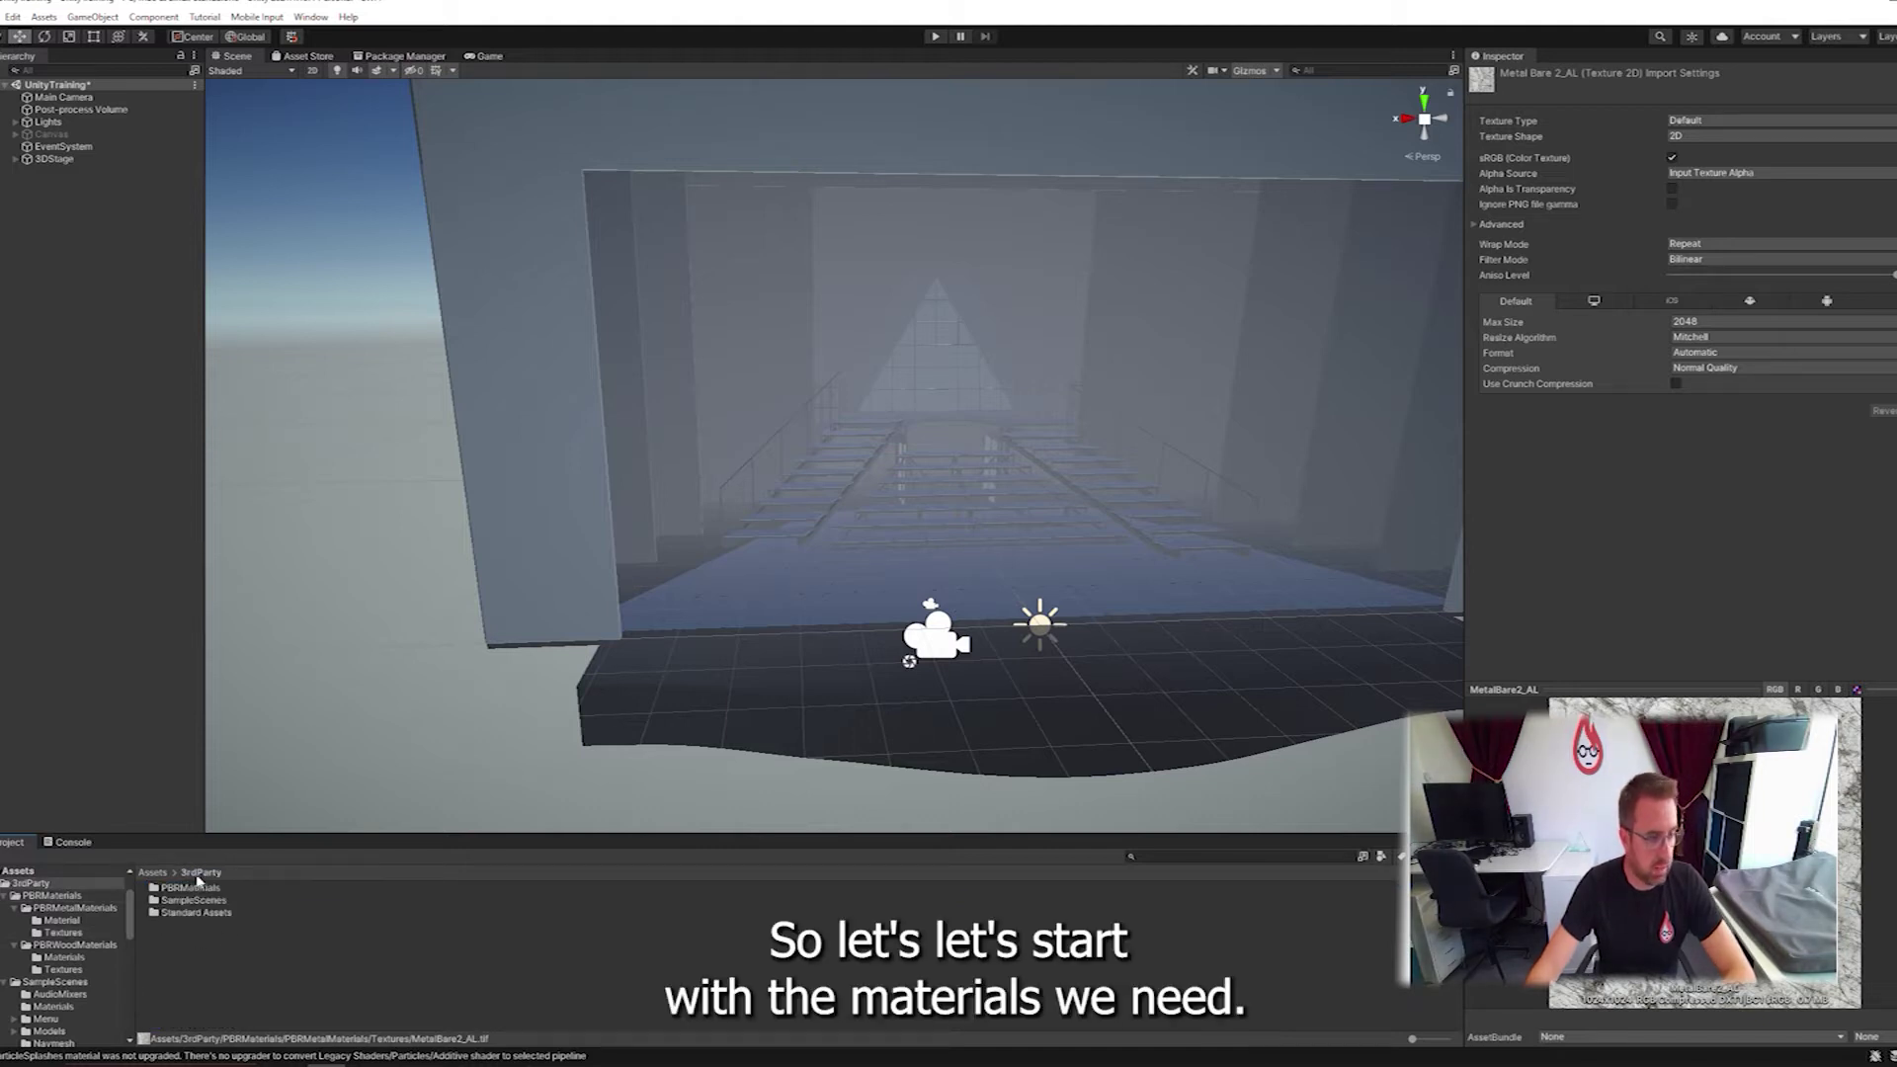
{"action": "left_click", "coordinate": [155, 875]}
{"action": "left_click_drag", "start_coordinate": [1087, 593], "coordinate": [668, 762], "text": "alt"}
{"action": "left_click_drag", "start_coordinate": [826, 580], "coordinate": [754, 582], "text": "alt"}
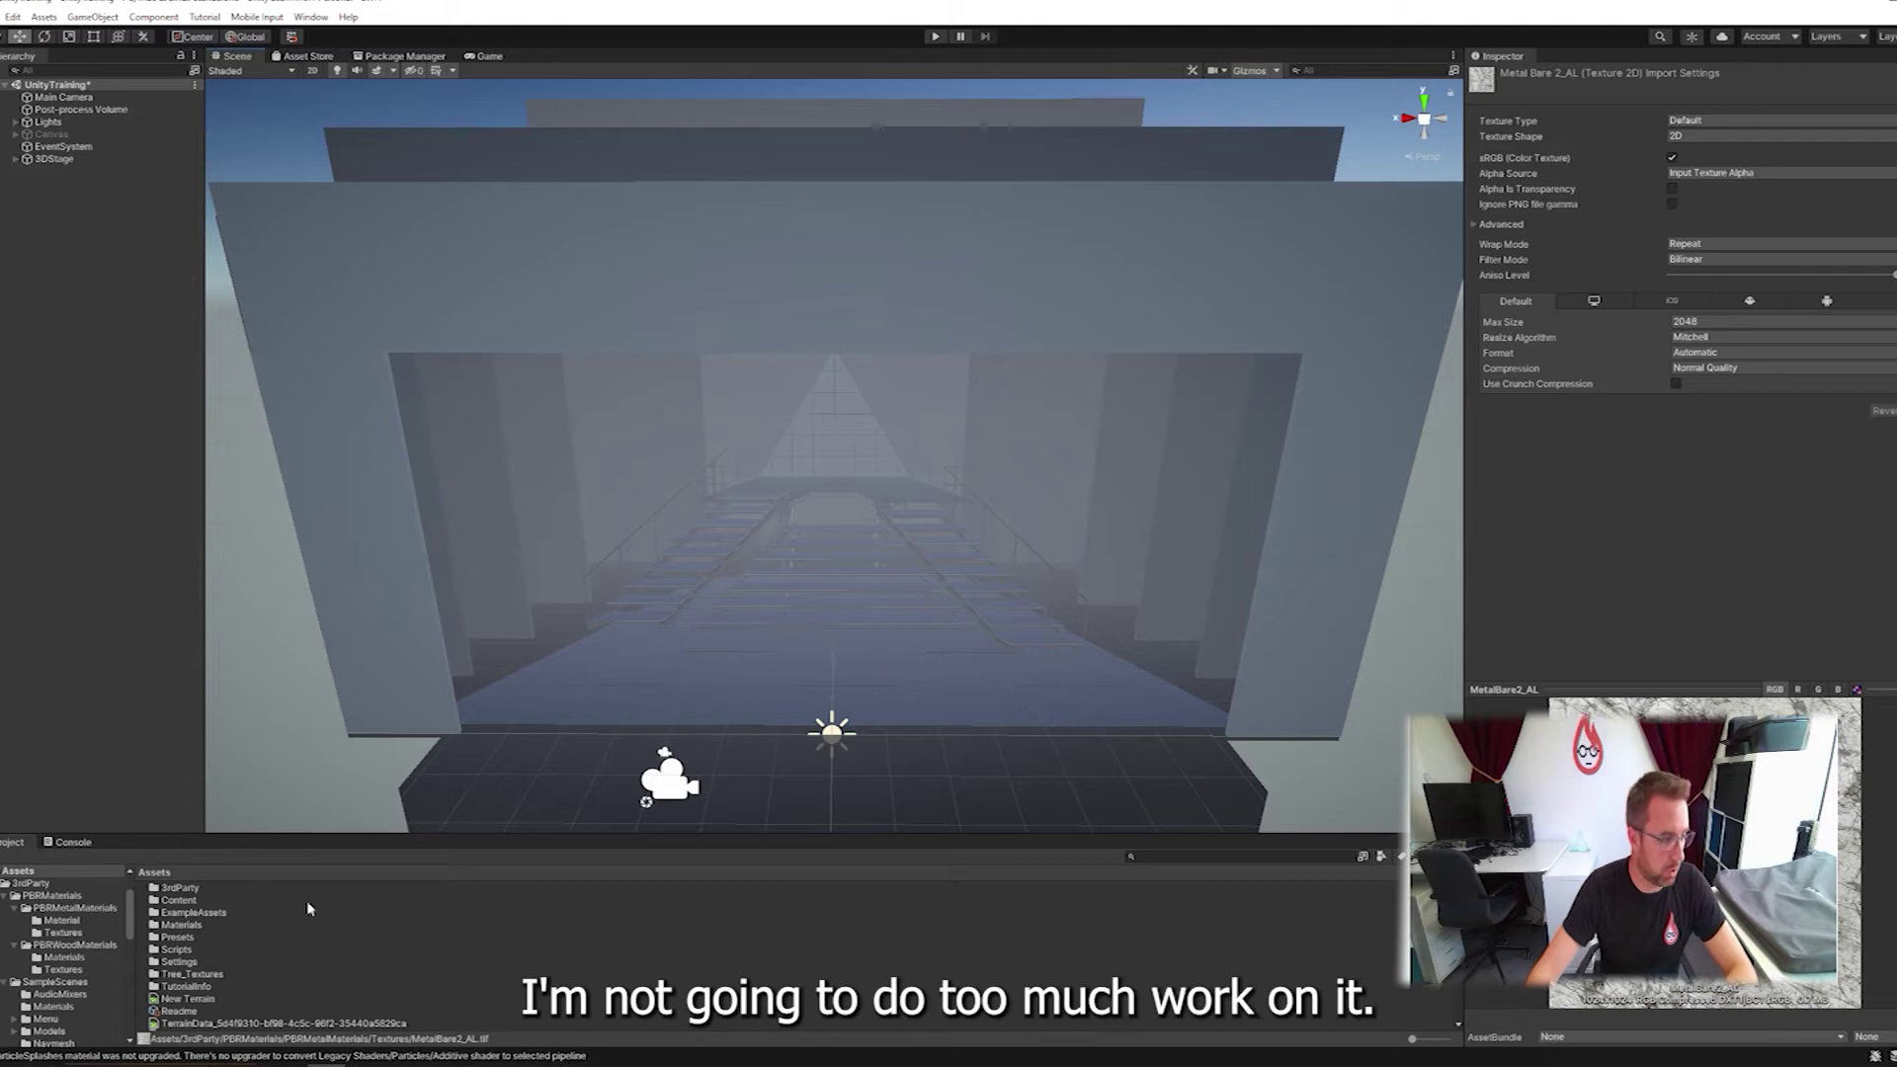
{"action": "double_click", "coordinate": [181, 902]}
{"action": "double_click", "coordinate": [183, 914]}
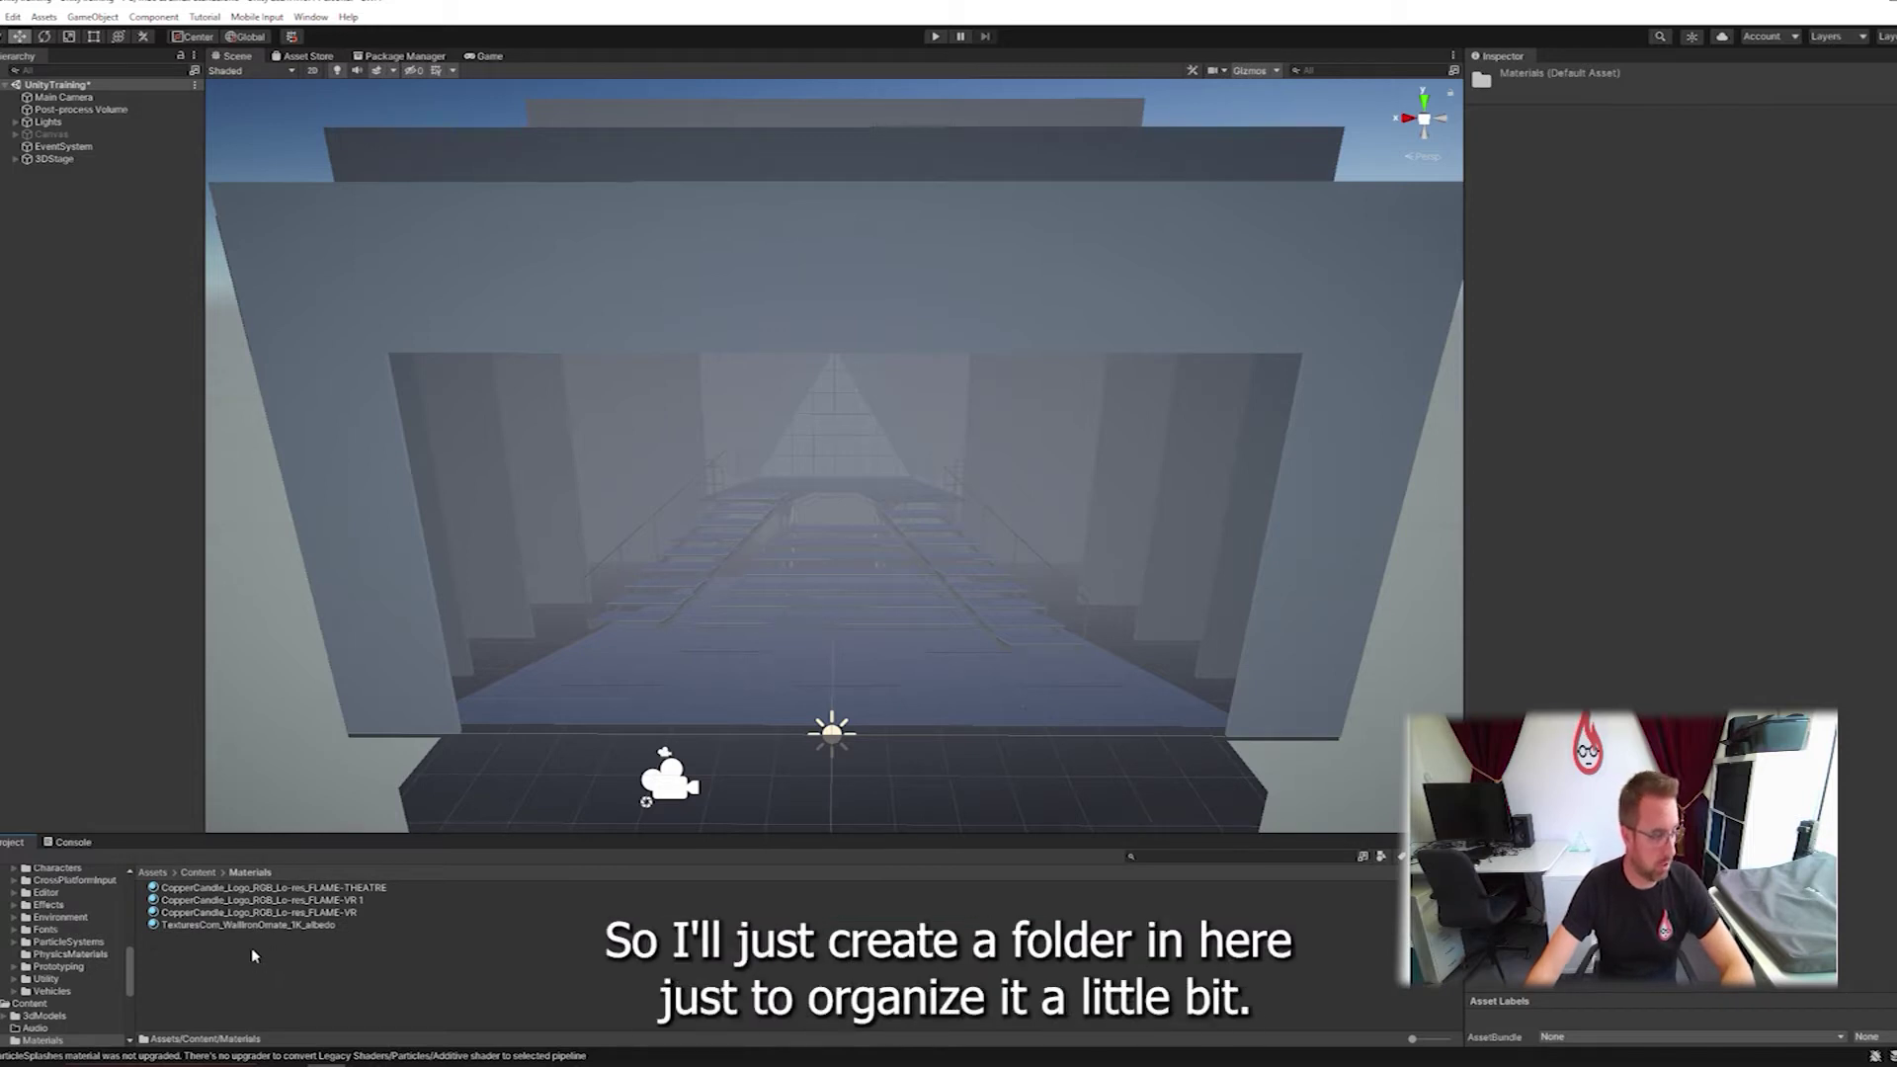
{"action": "right_click", "coordinate": [224, 965]}
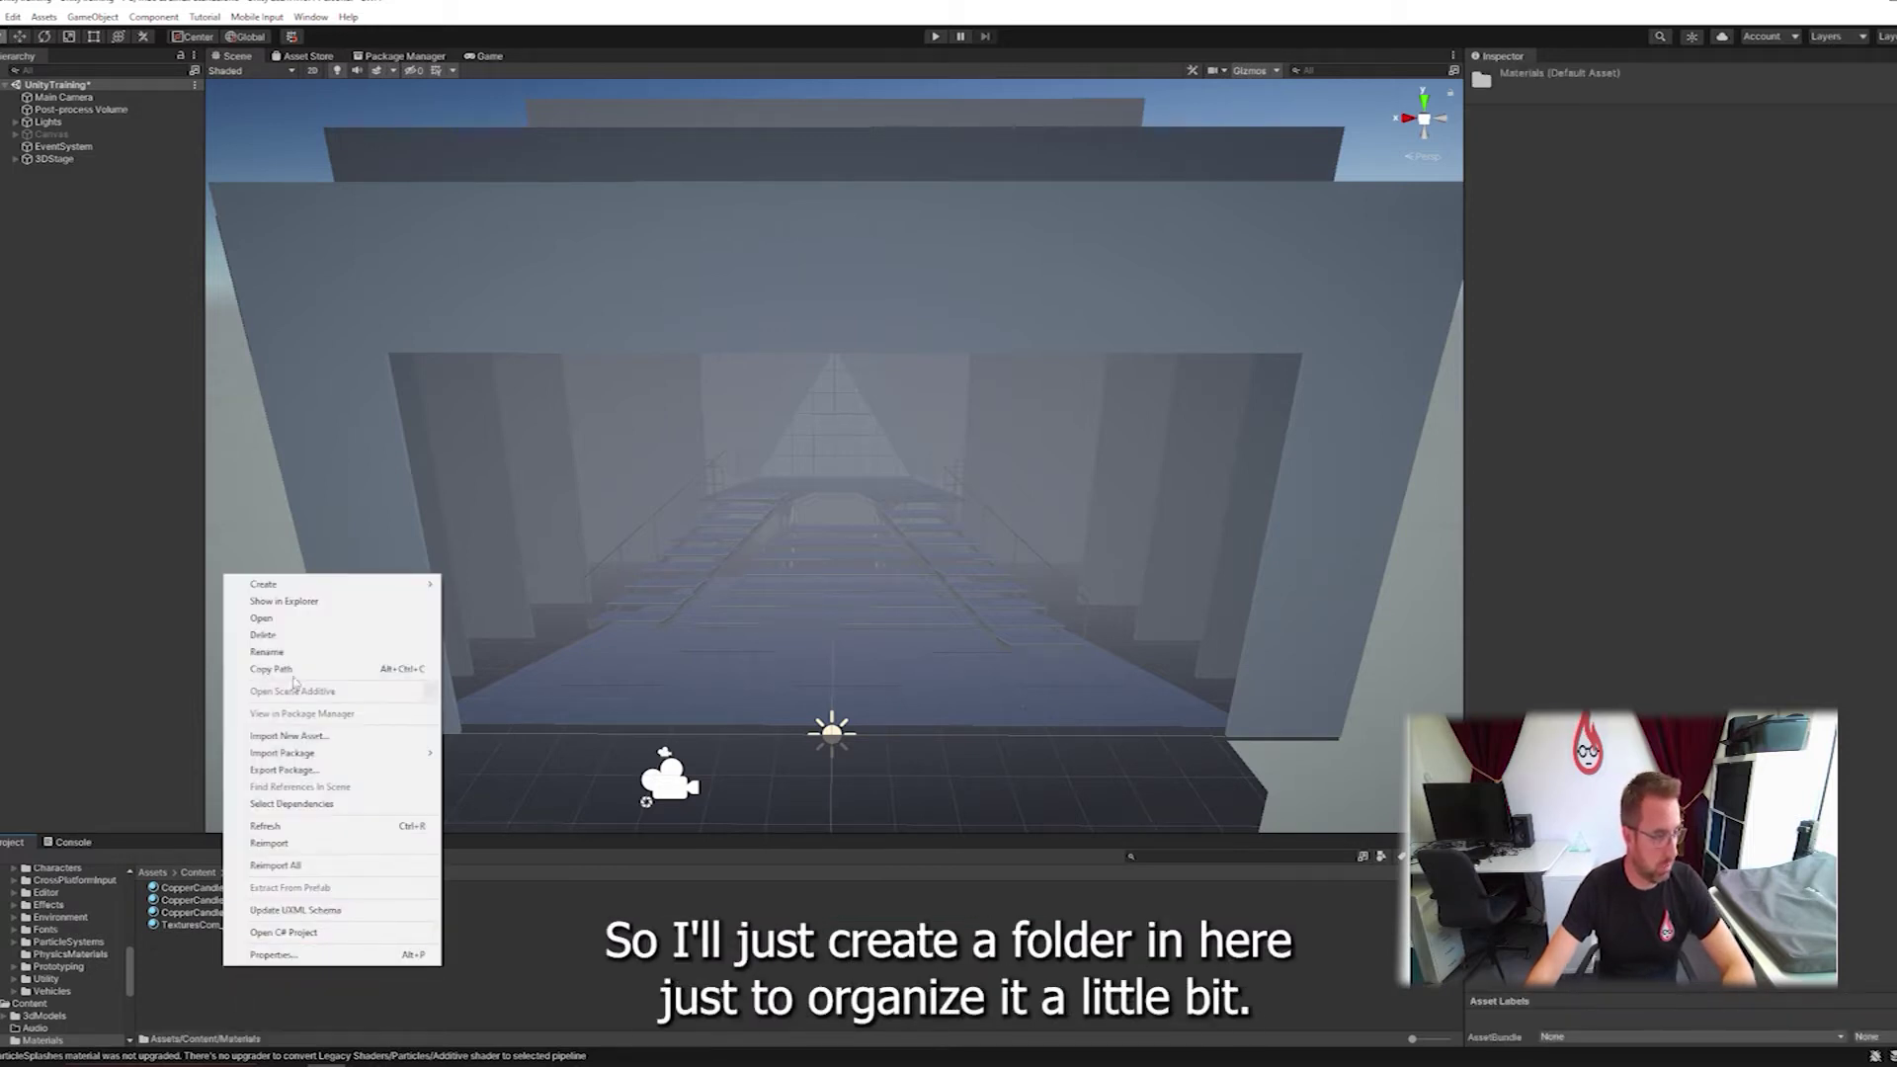
{"action": "mouse_move", "coordinate": [309, 591]}
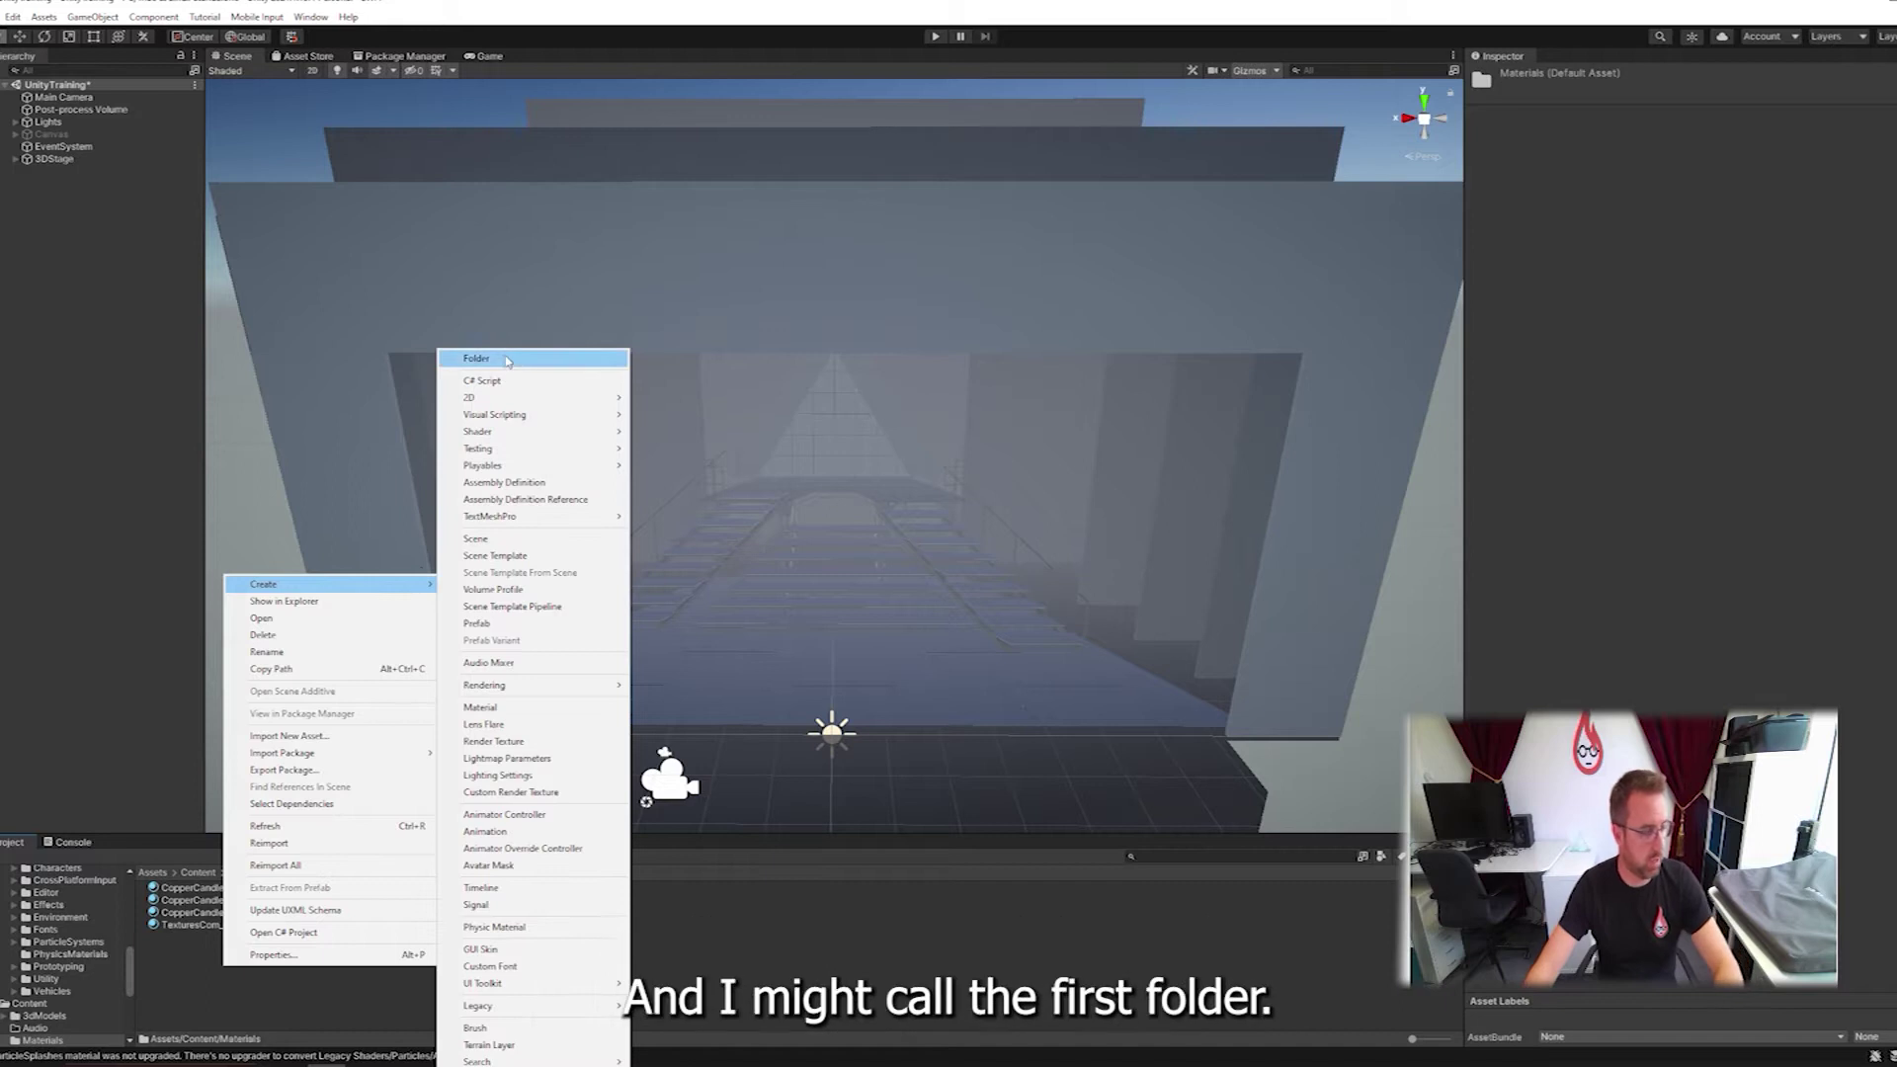
{"action": "left_click", "coordinate": [474, 360]}
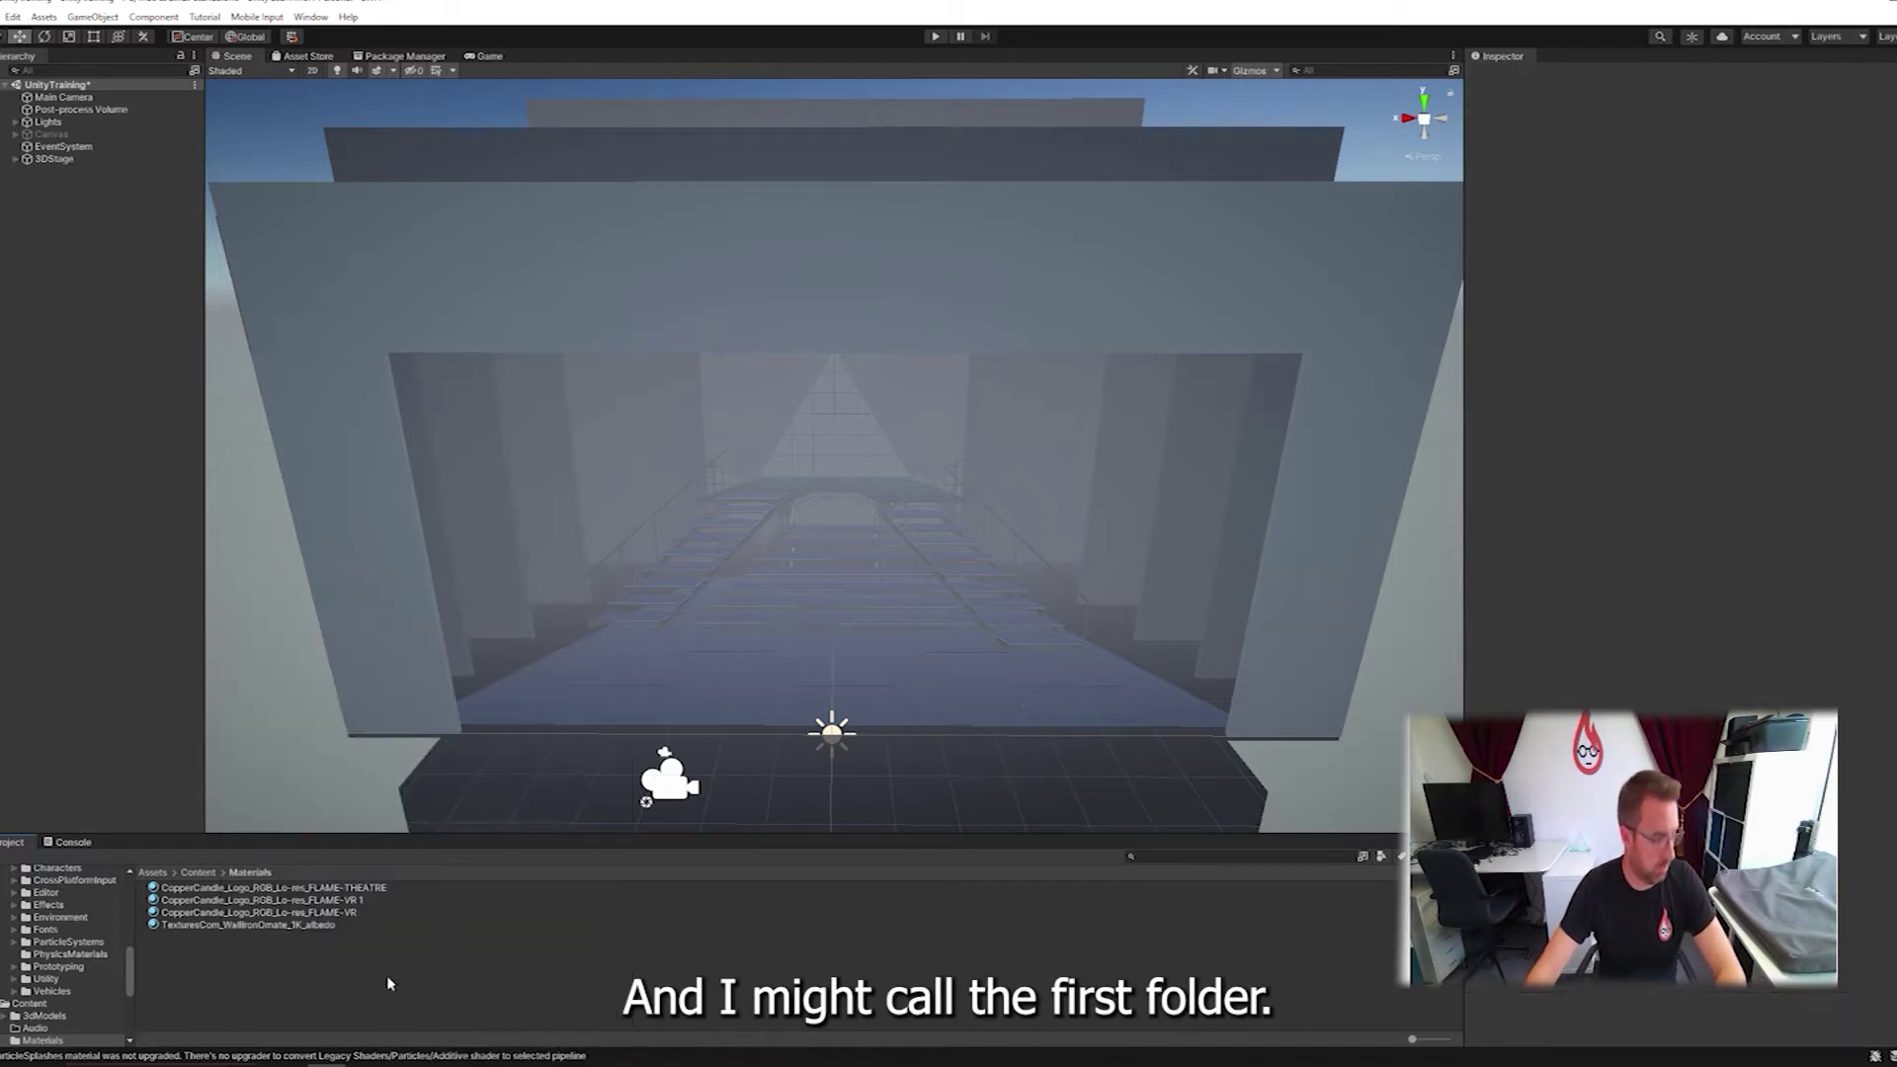
Create a folder named Logos in Assets/Content/Materials.
{"action": "right_click", "coordinate": [245, 969]}
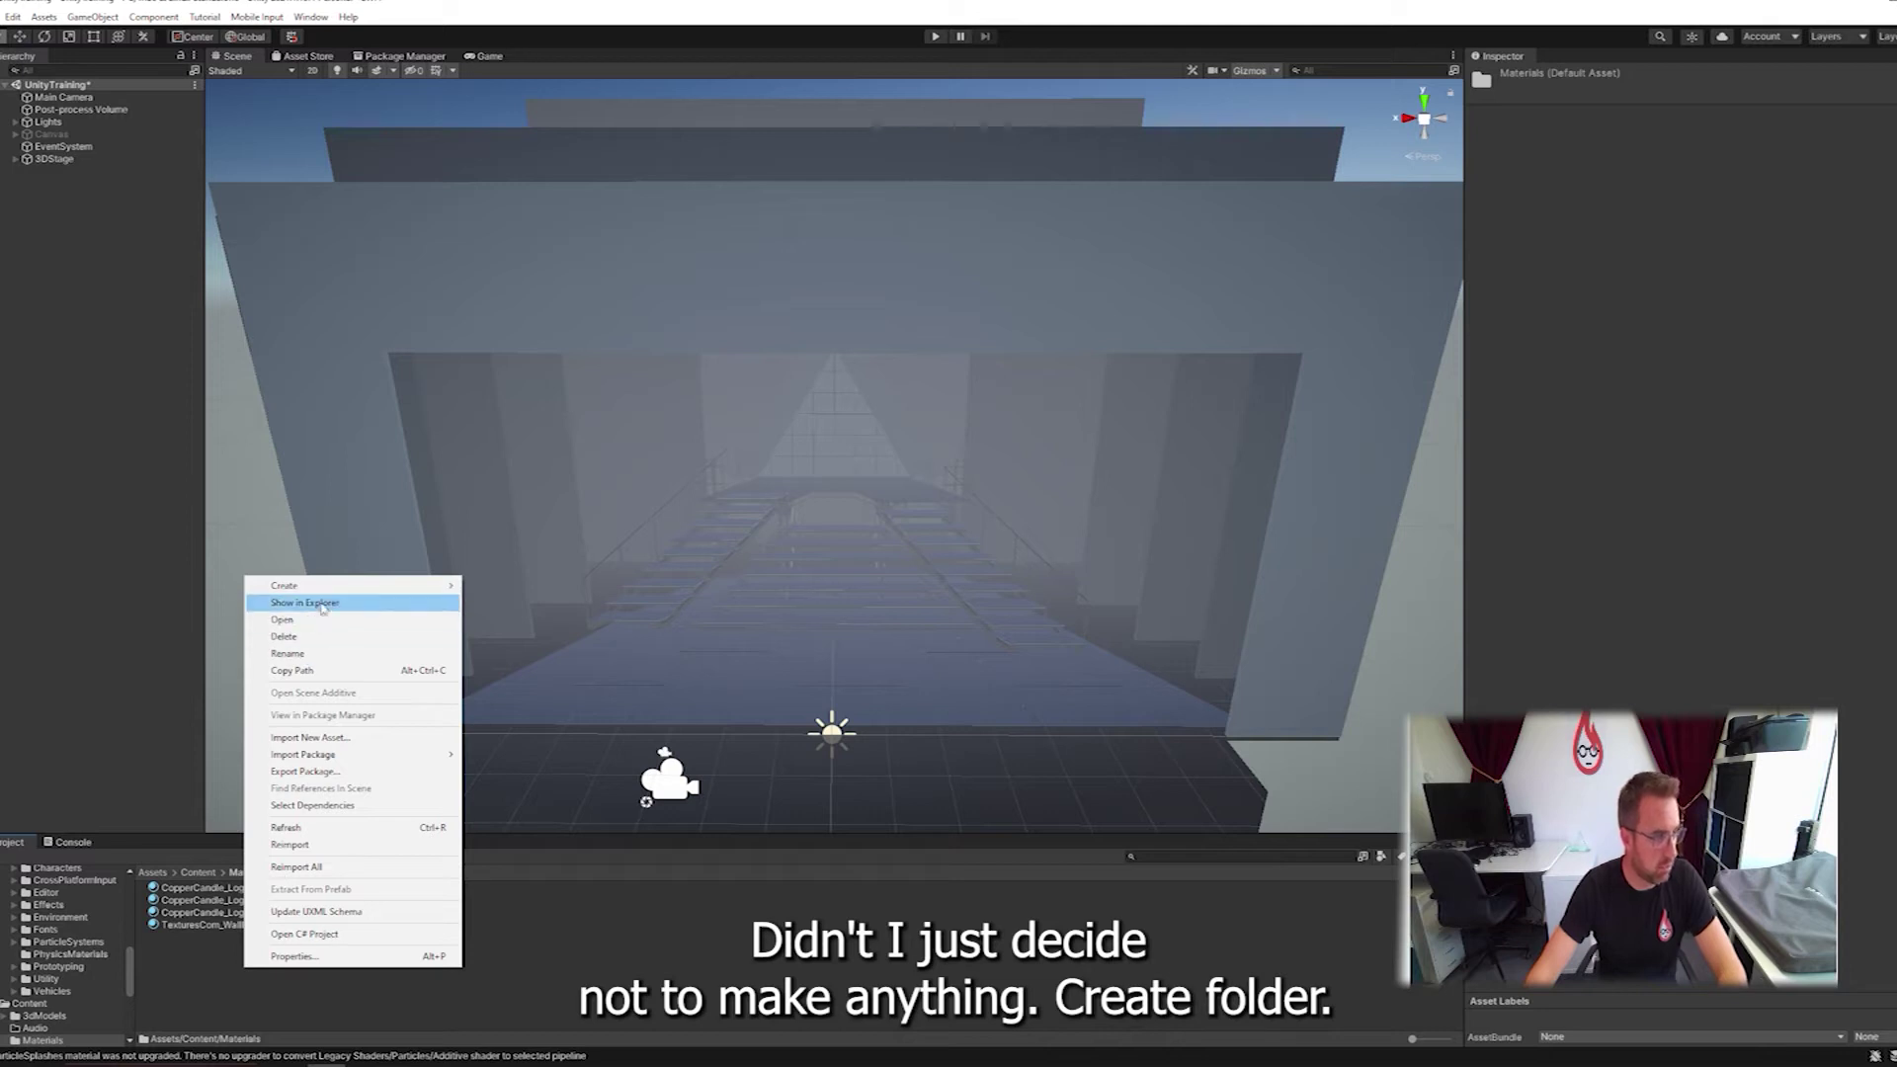
{"action": "mouse_move", "coordinate": [316, 587]}
{"action": "left_click", "coordinate": [509, 365]}
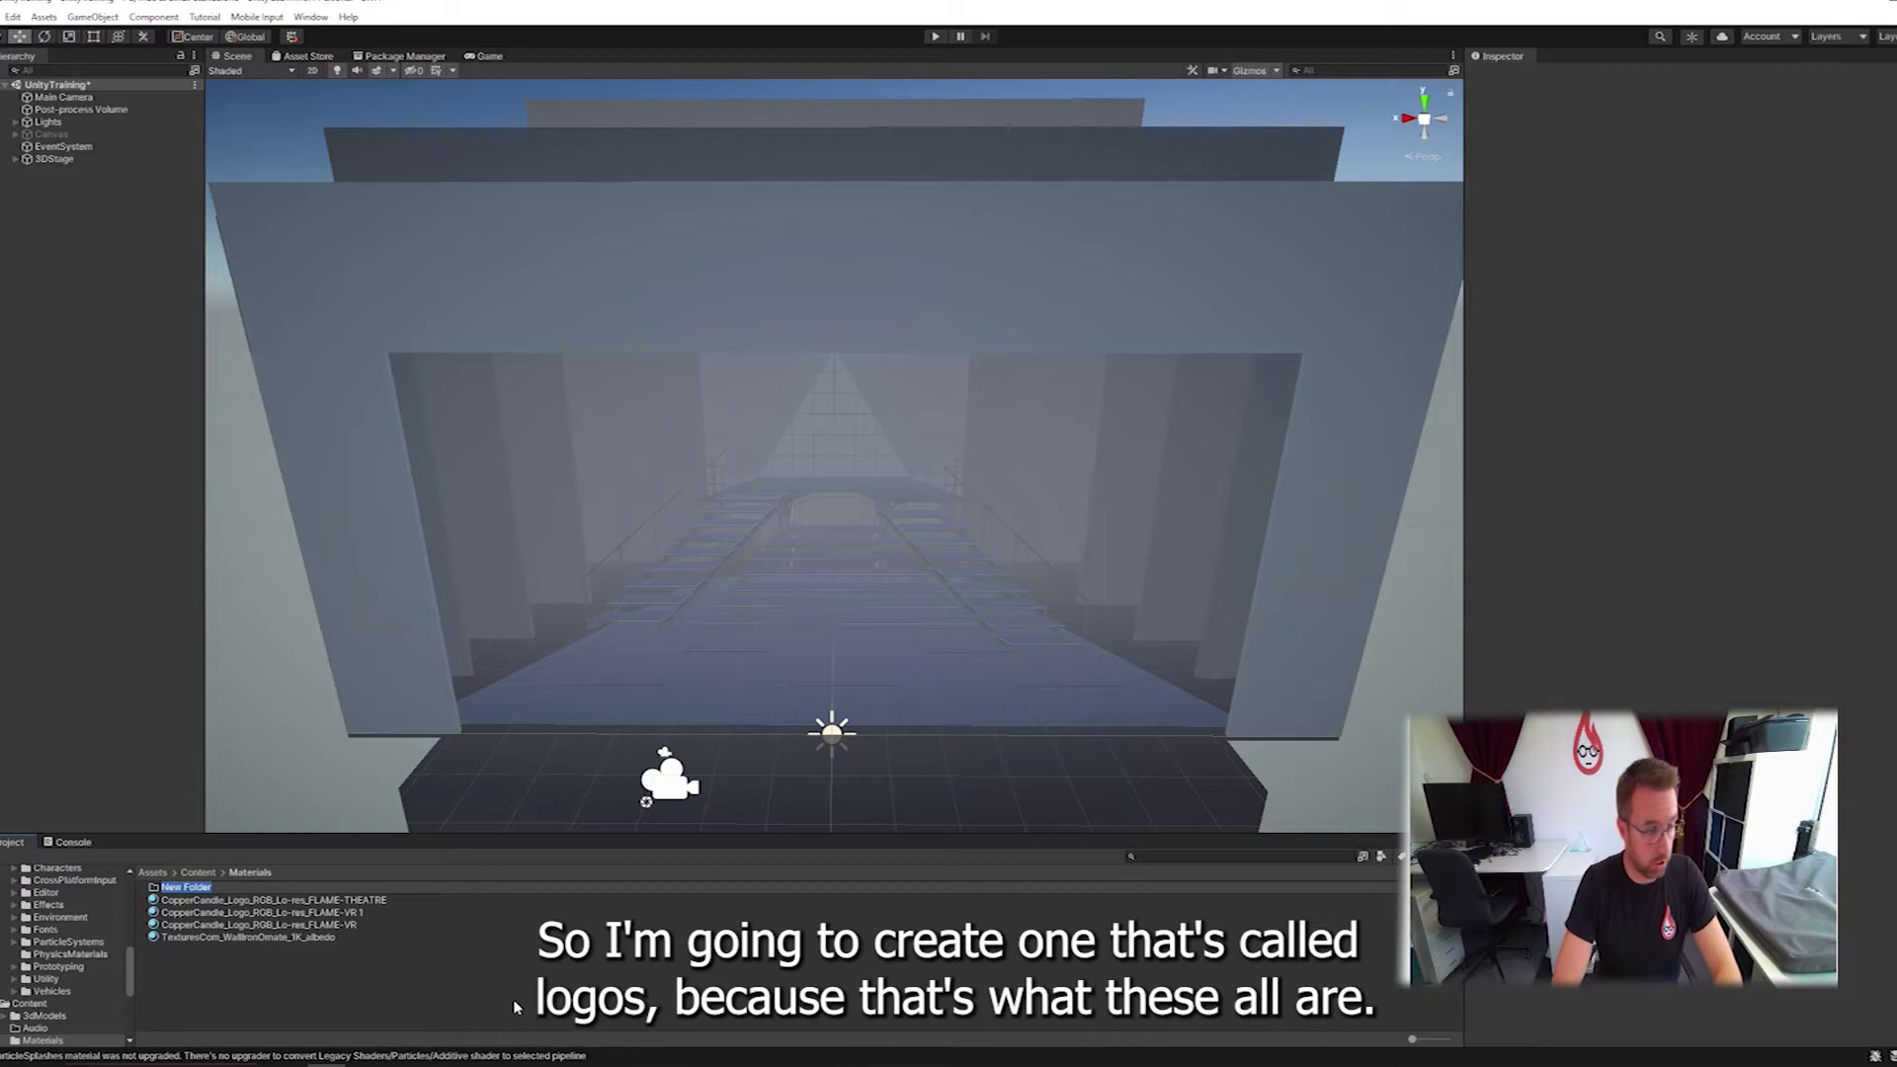
{"action": "type", "text": "Logos"}
{"action": "key", "text": "Return"}
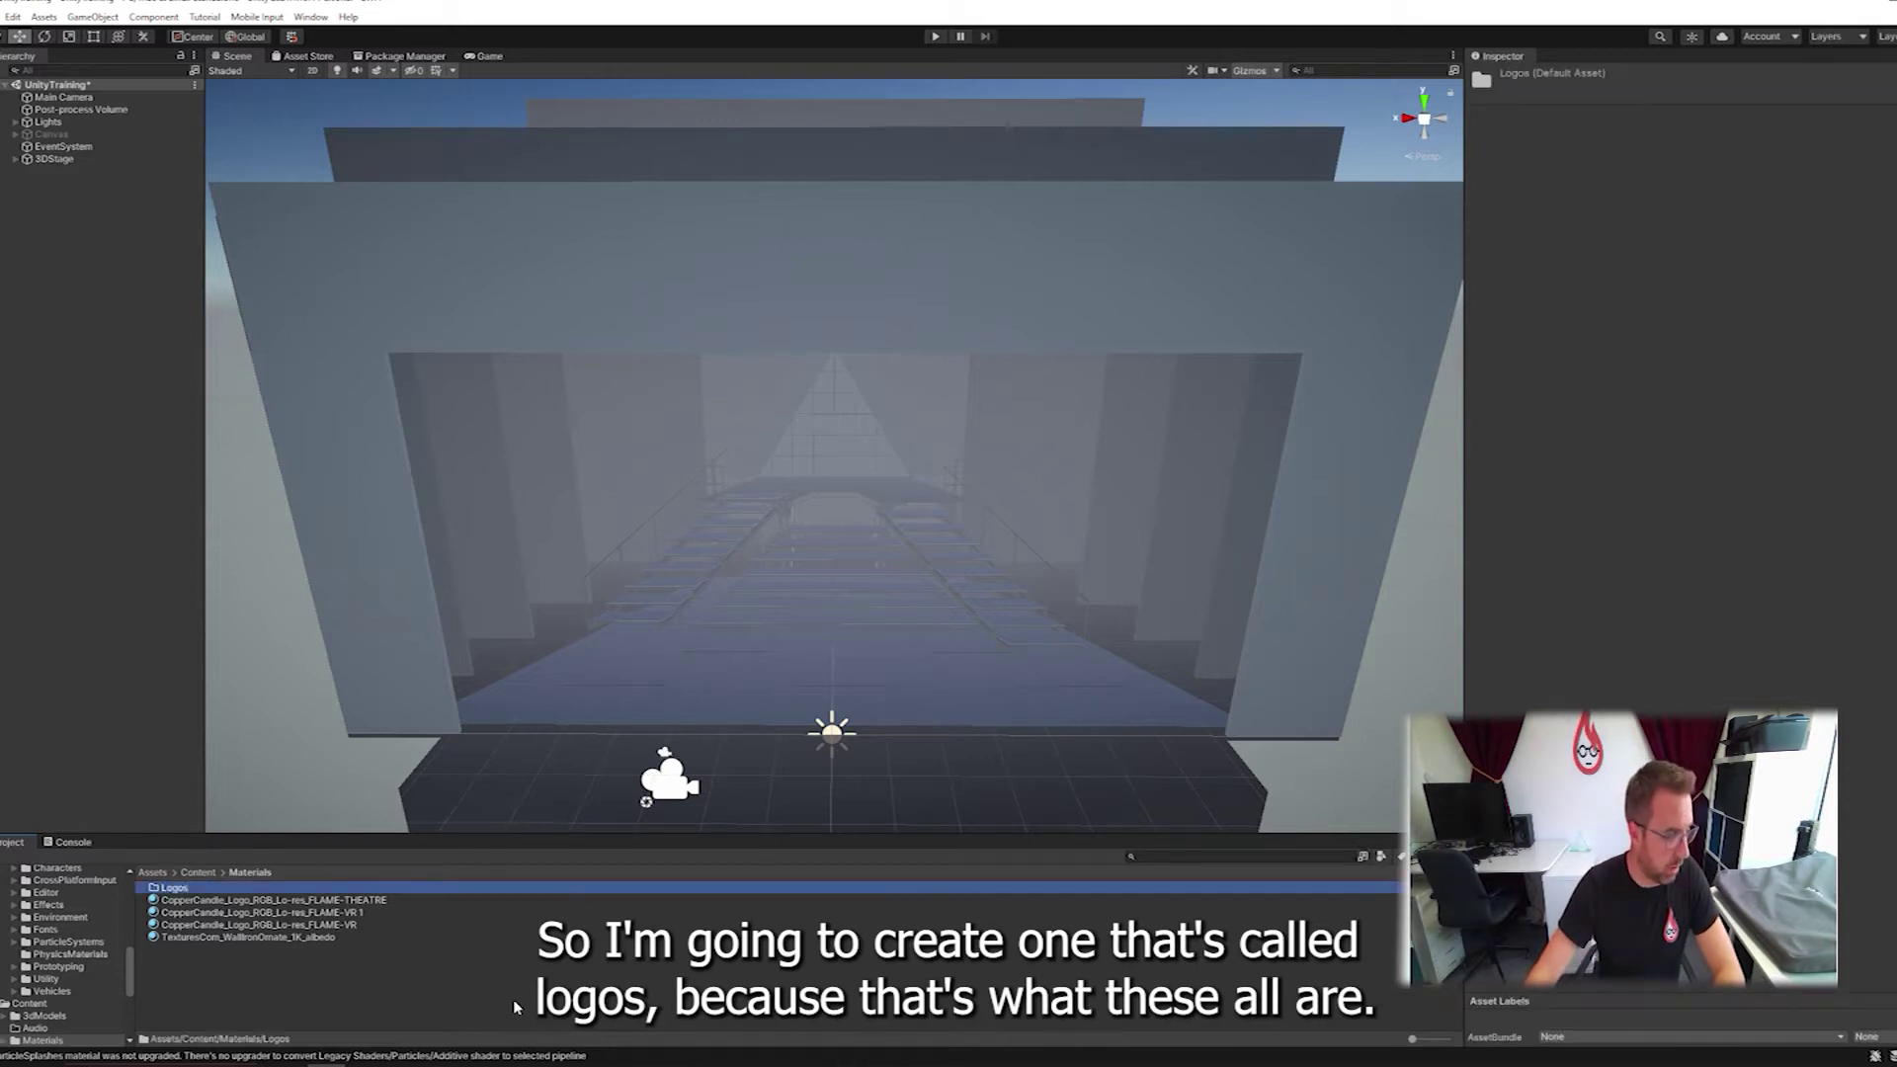
Move the three CopperCandle logo materials and the TexturesCom wall material into the Logos folder.
{"action": "left_click", "coordinate": [289, 903]}
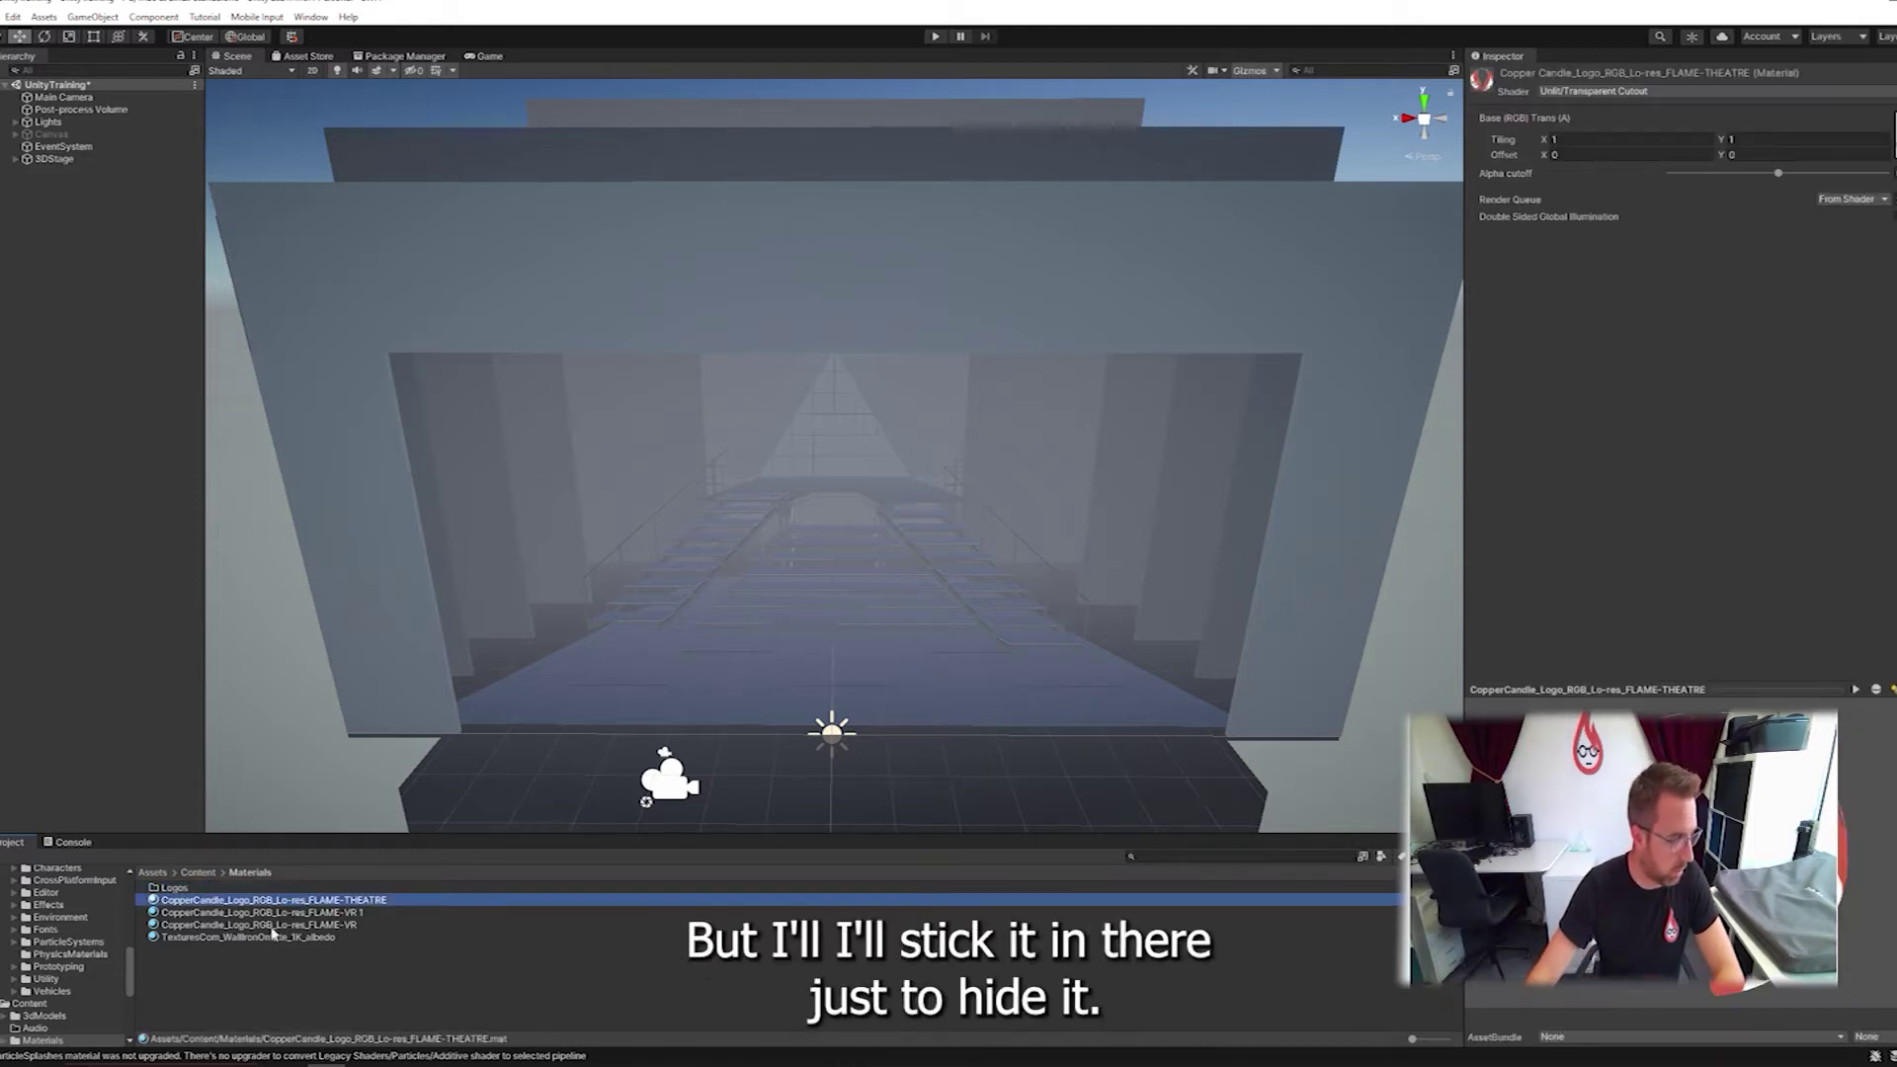
{"action": "left_click", "coordinate": [268, 939], "text": "shift"}
{"action": "left_click_drag", "start_coordinate": [269, 939], "coordinate": [193, 891]}
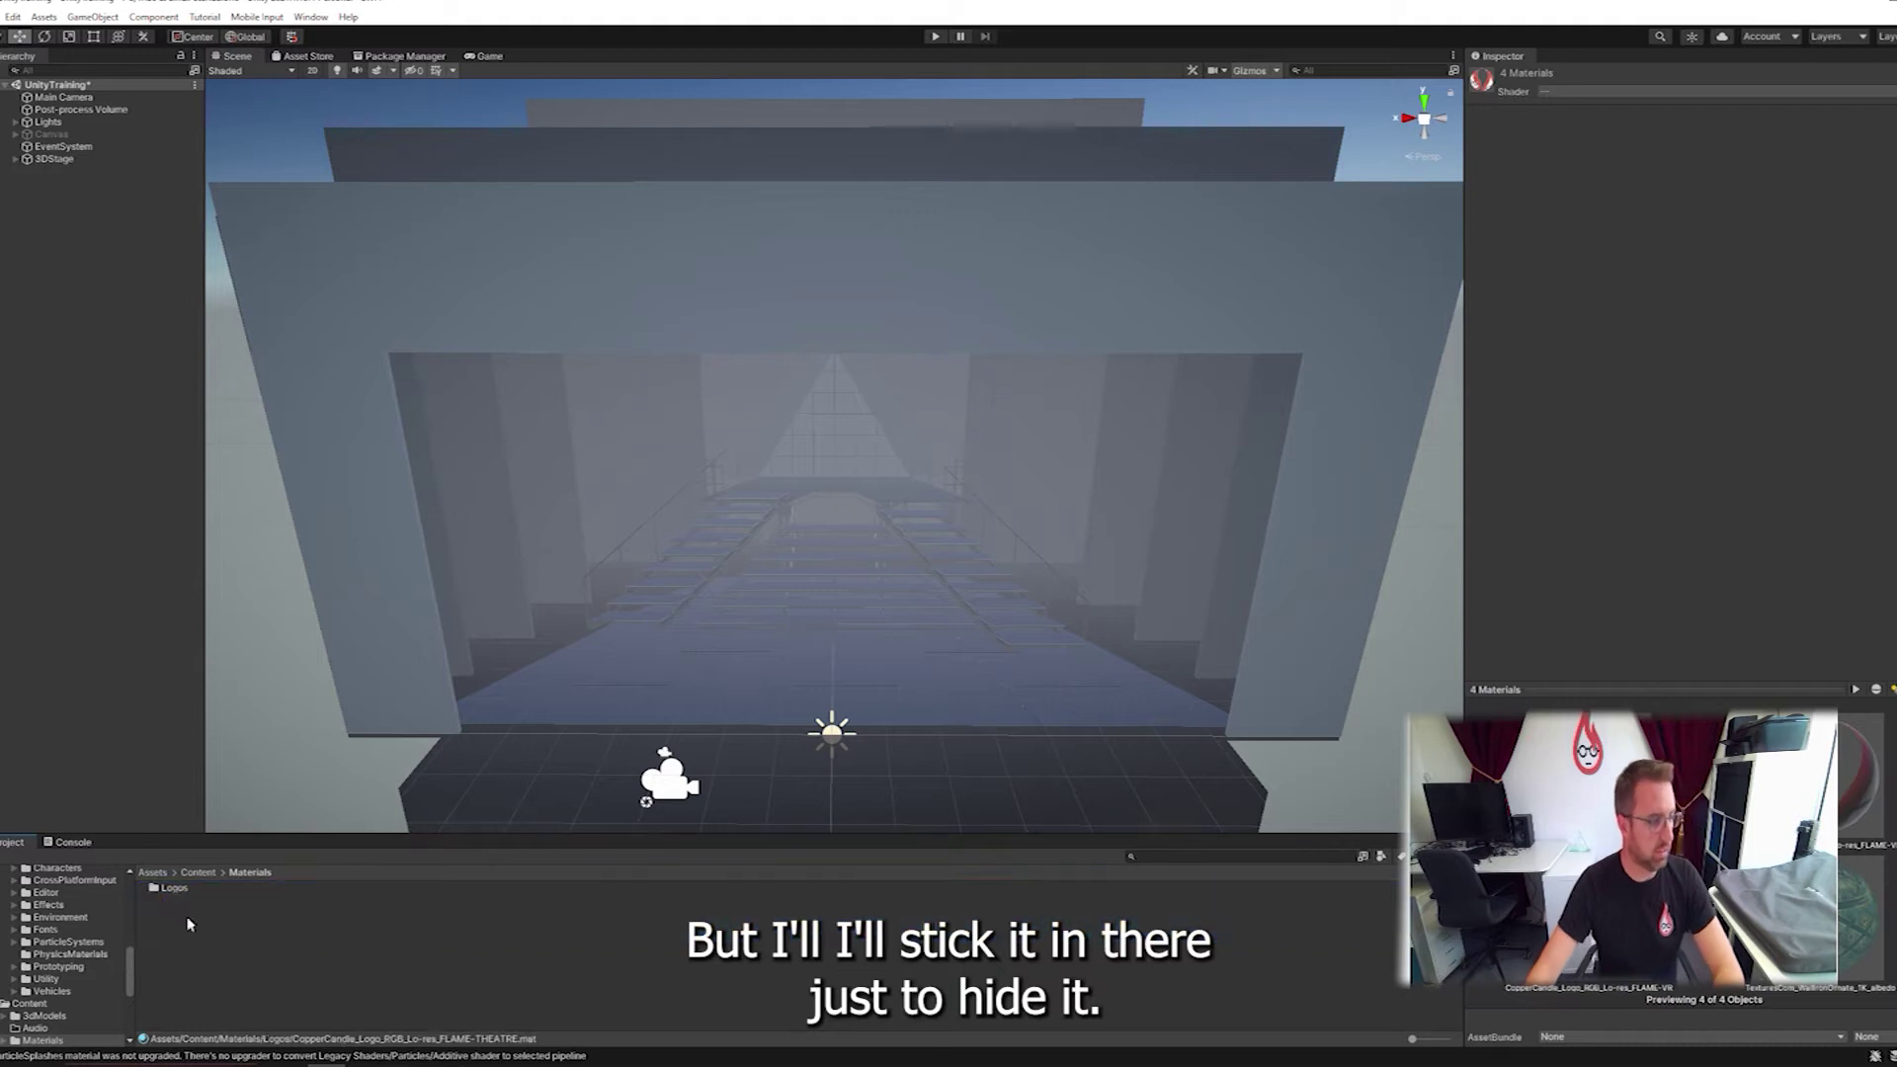
Create a folder named Scenery in Assets/Content/Materials and open it.
{"action": "right_click", "coordinate": [190, 924]}
{"action": "mouse_move", "coordinate": [297, 538]}
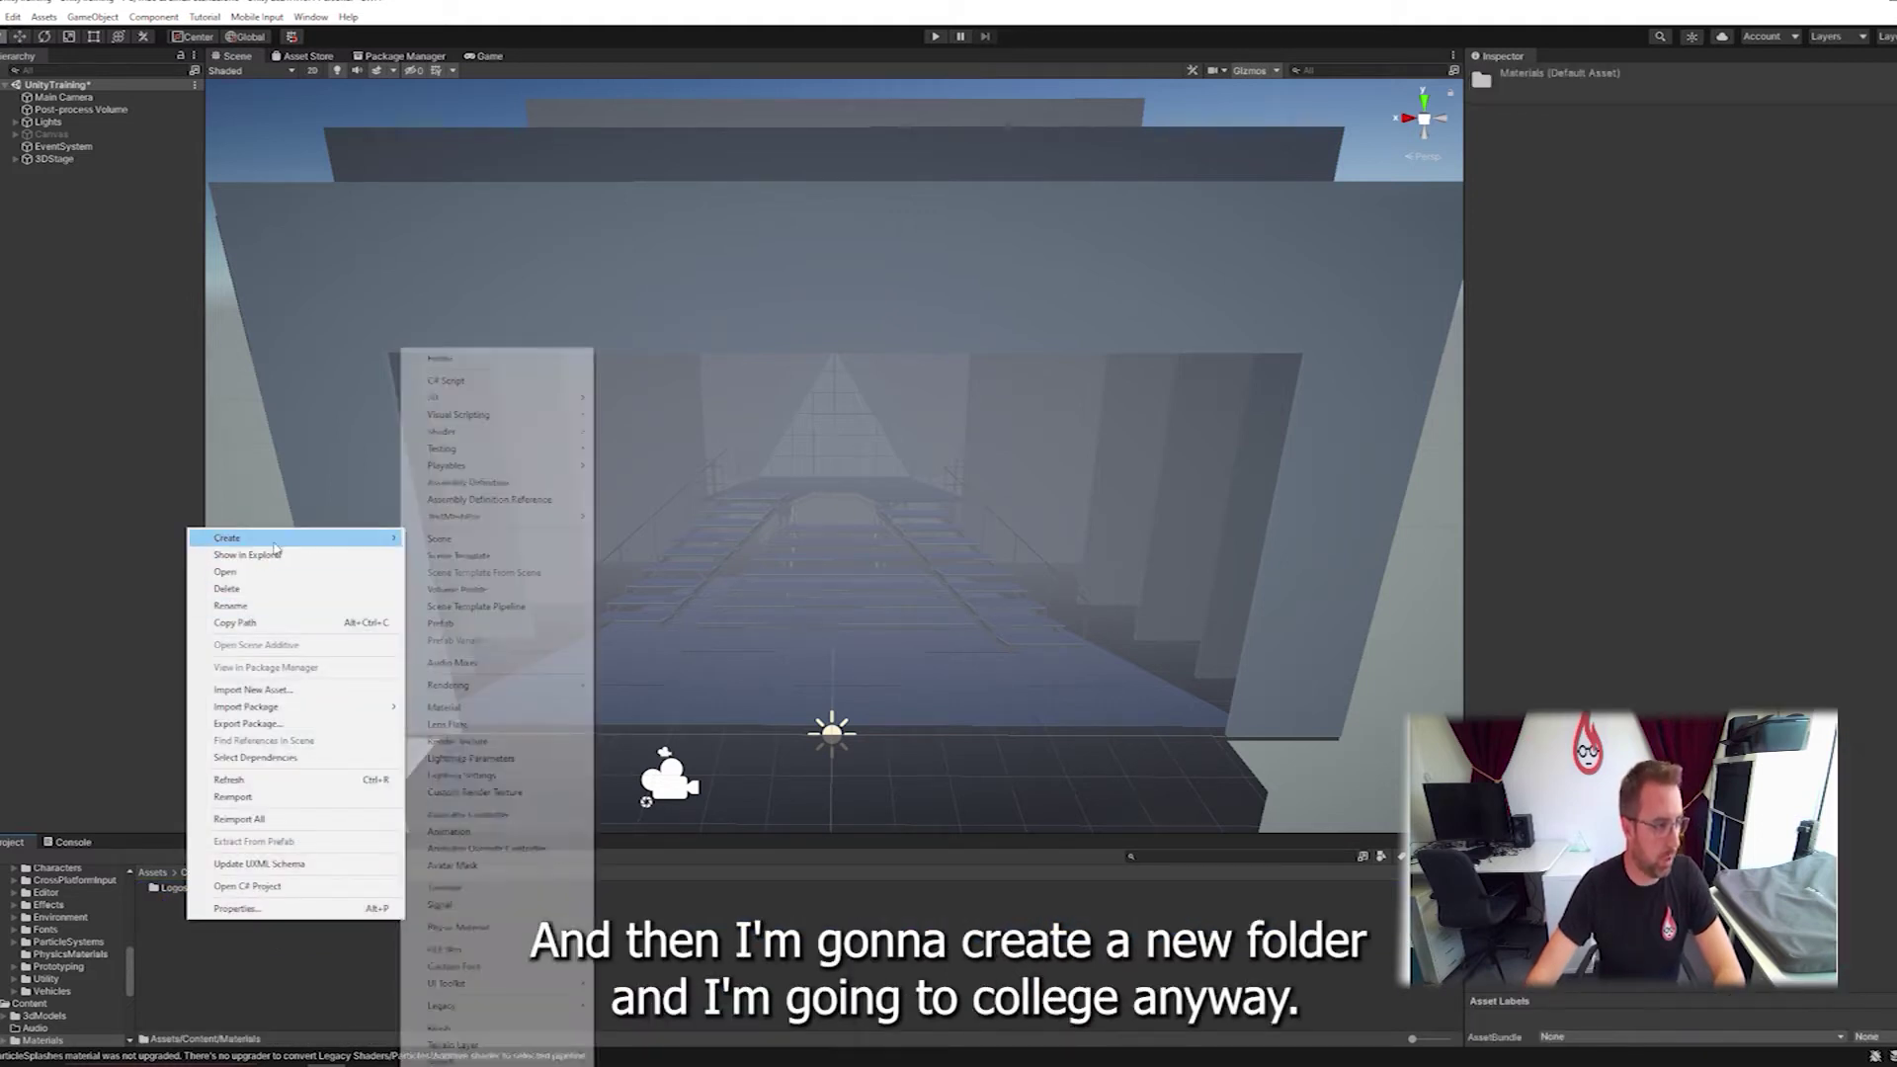
{"action": "left_click", "coordinate": [447, 359]}
{"action": "type", "text": "Scenes"}
{"action": "key", "text": "Return"}
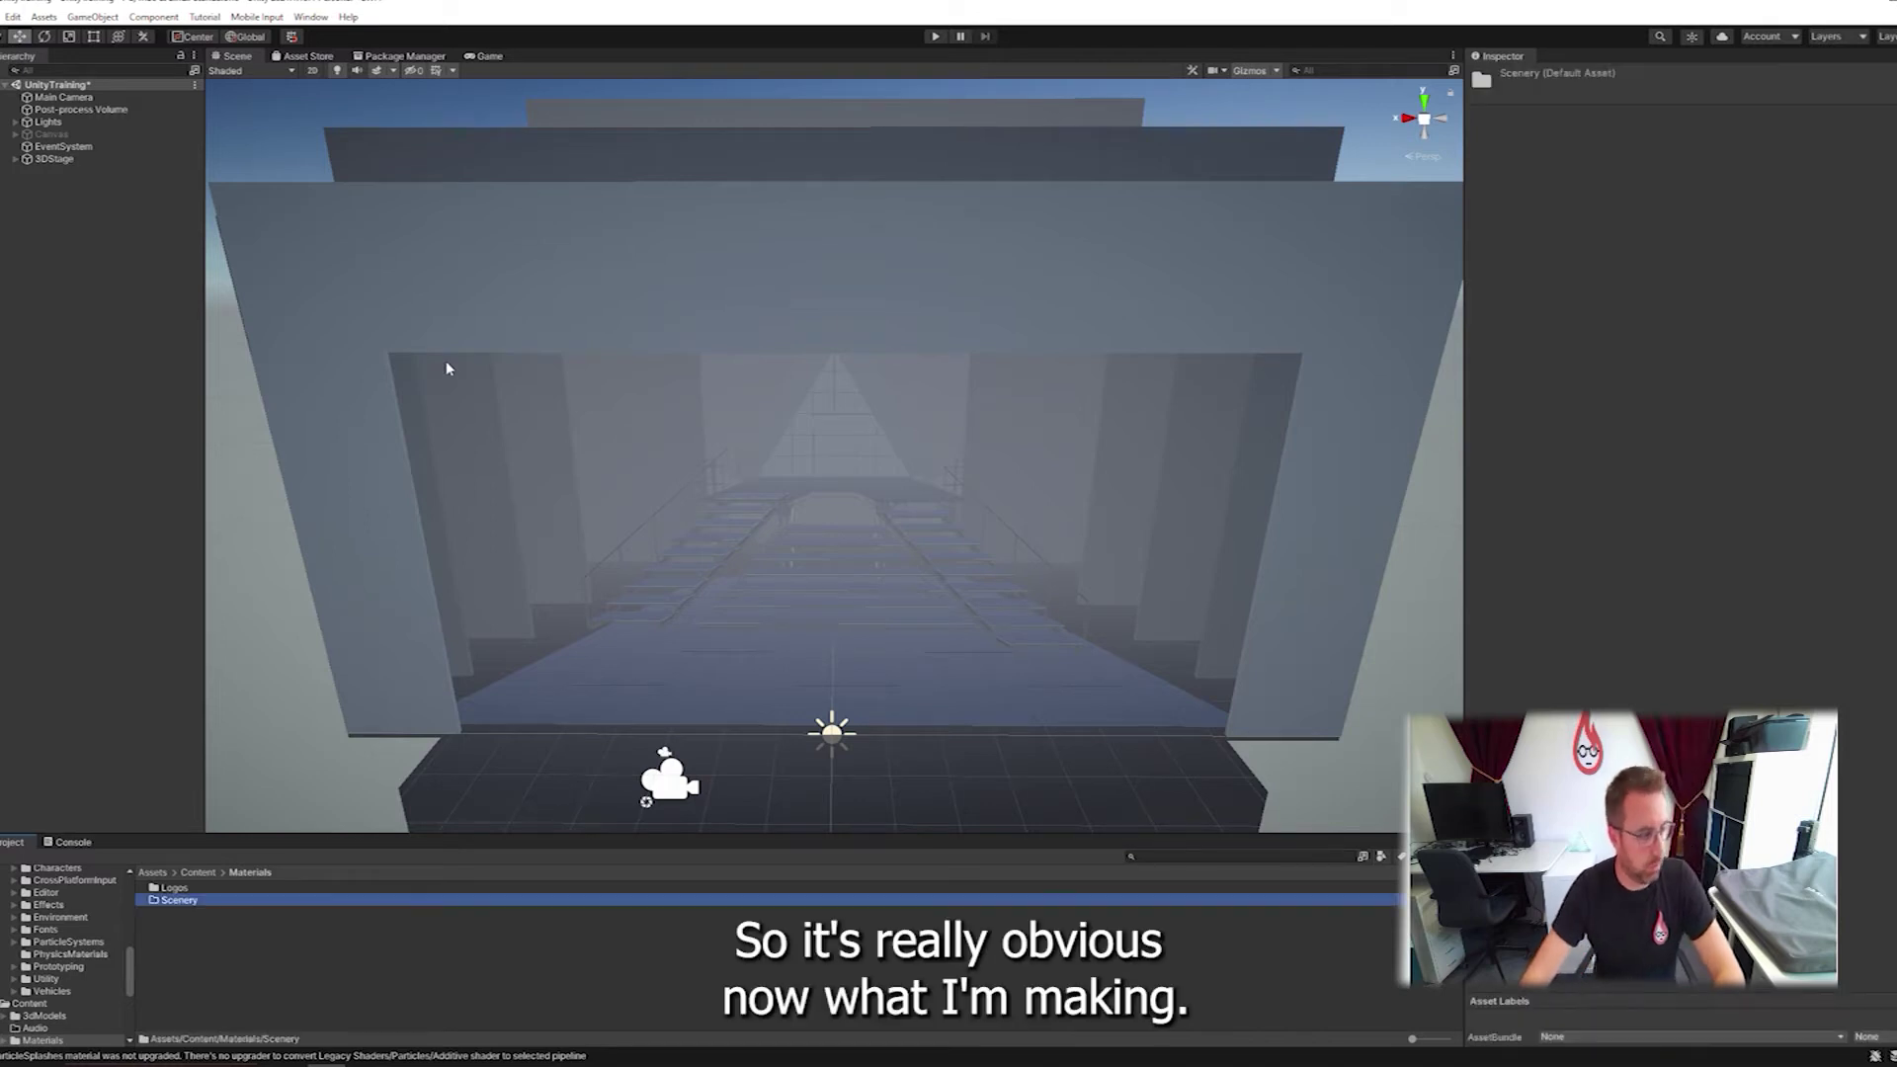
{"action": "double_click", "coordinate": [177, 900]}
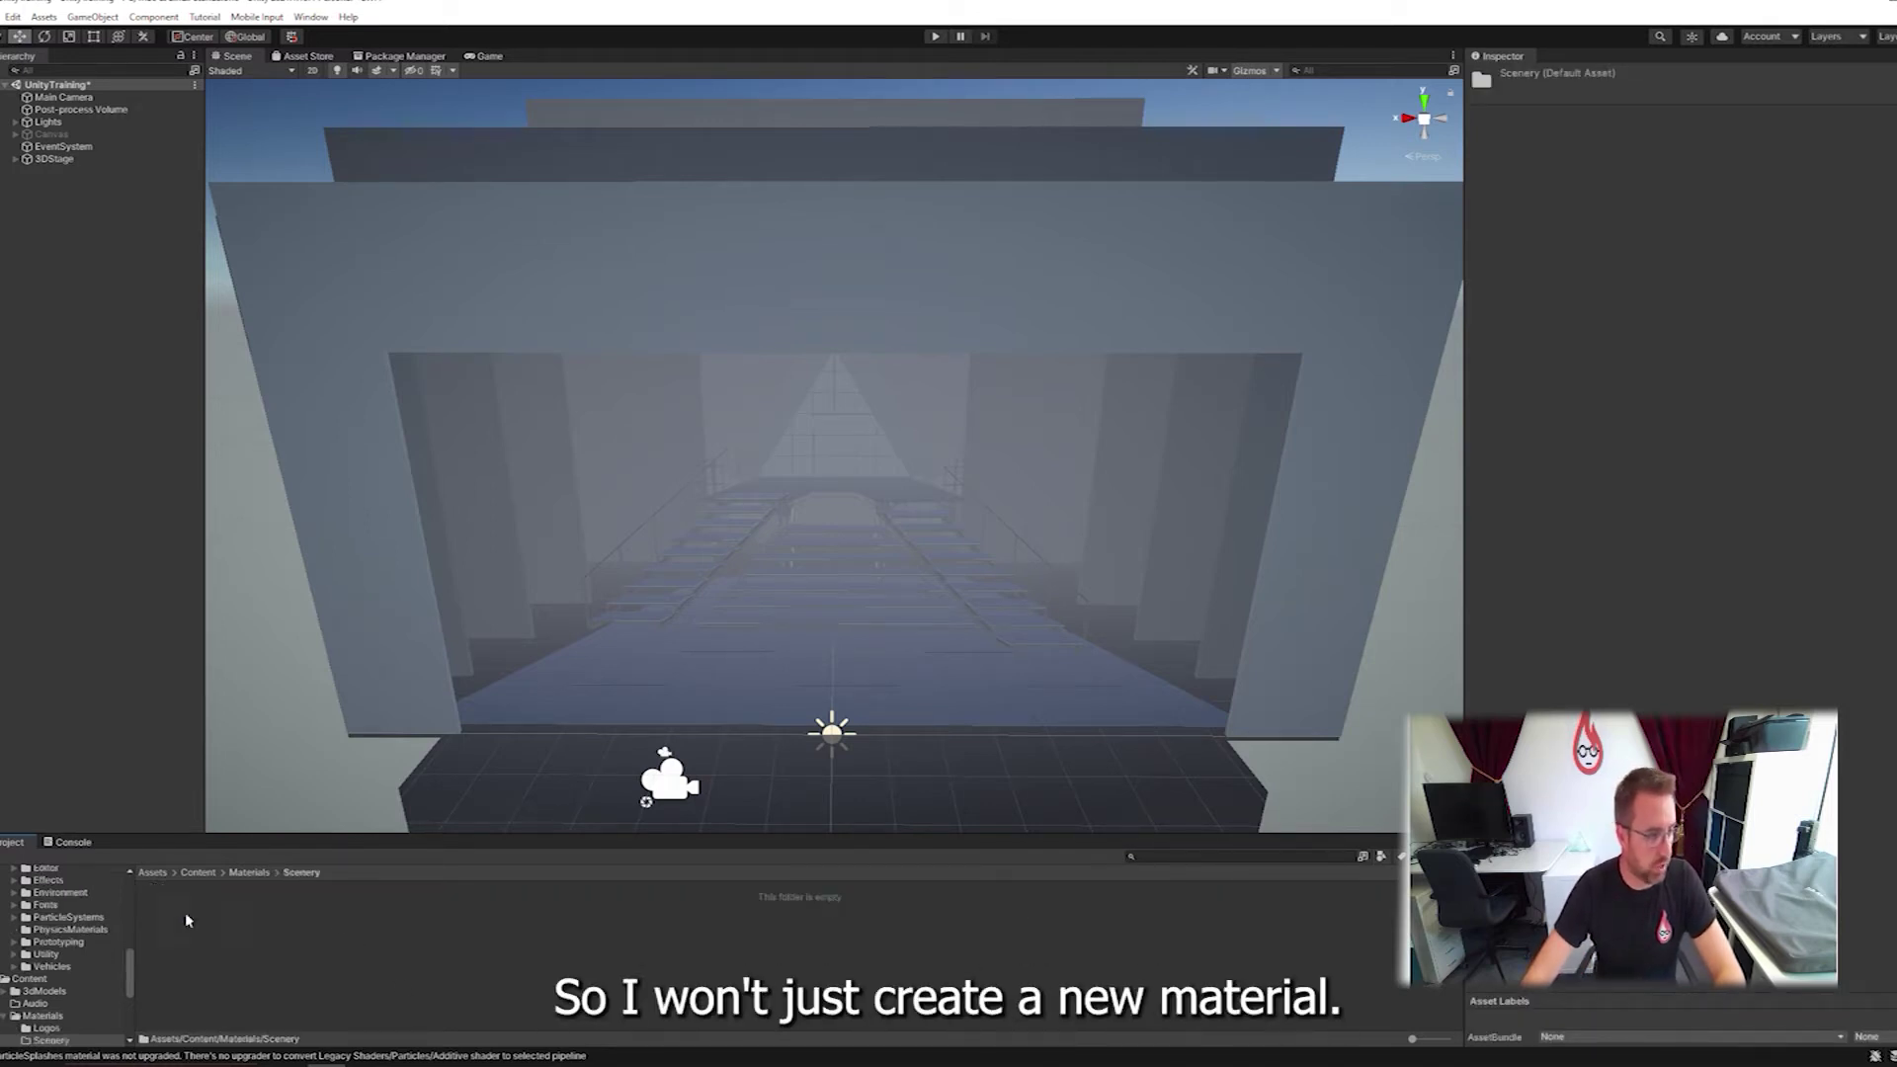
Create a material named Proscenium_Mat in the Scenery folder.
{"action": "right_click", "coordinate": [261, 915]}
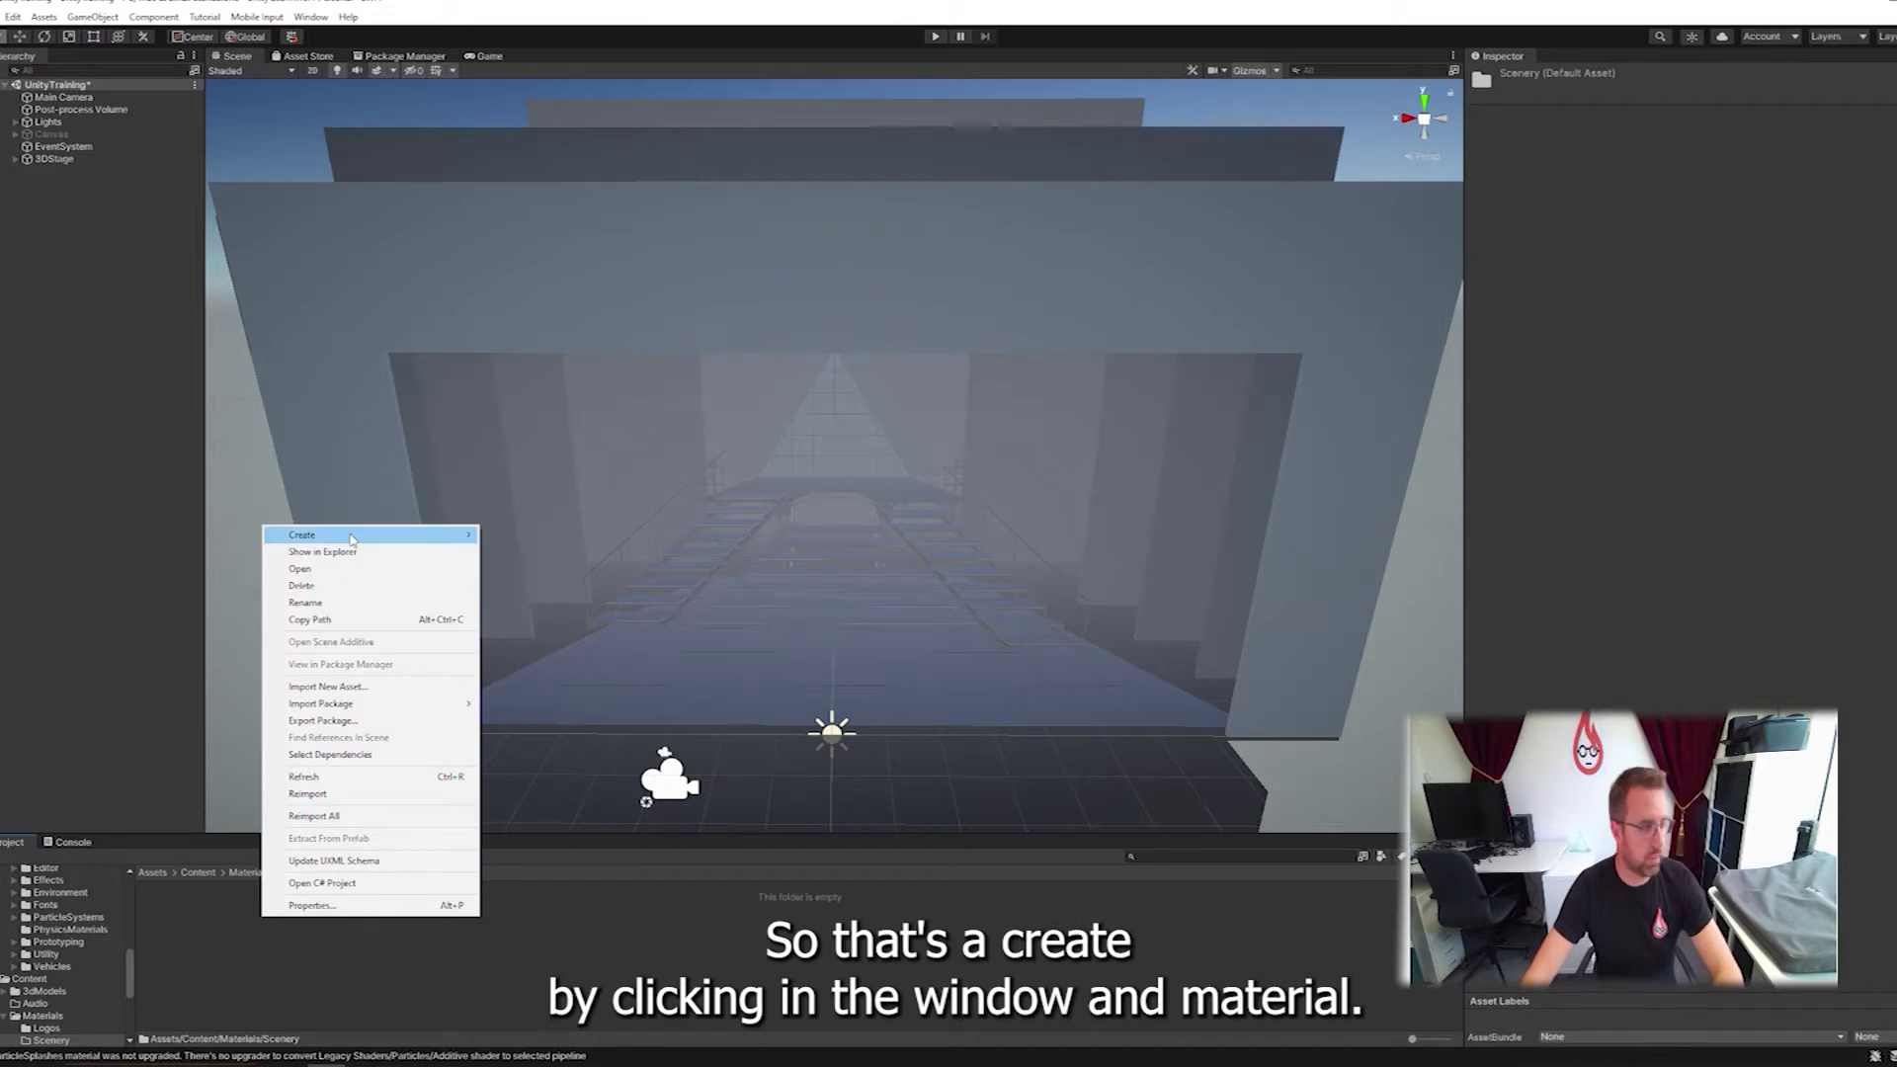
{"action": "mouse_move", "coordinate": [352, 539]}
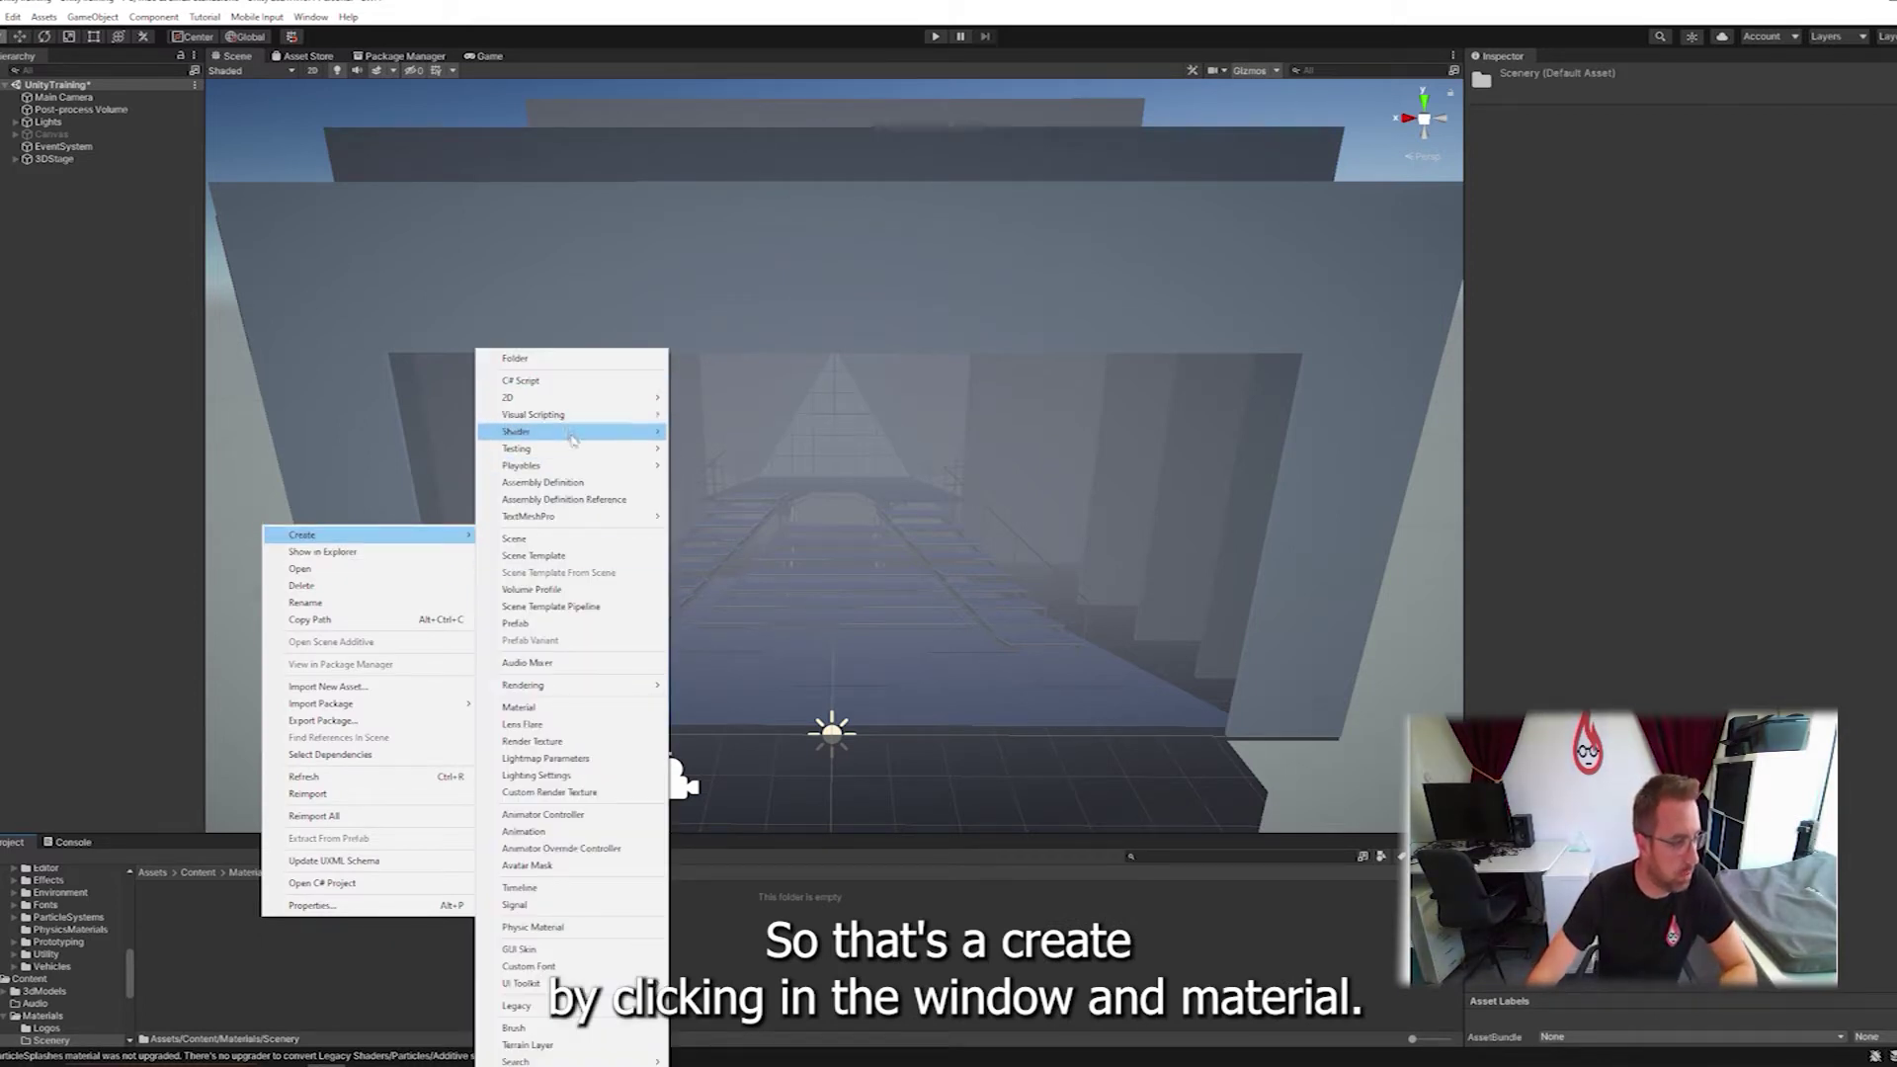
{"action": "left_click", "coordinate": [554, 708]}
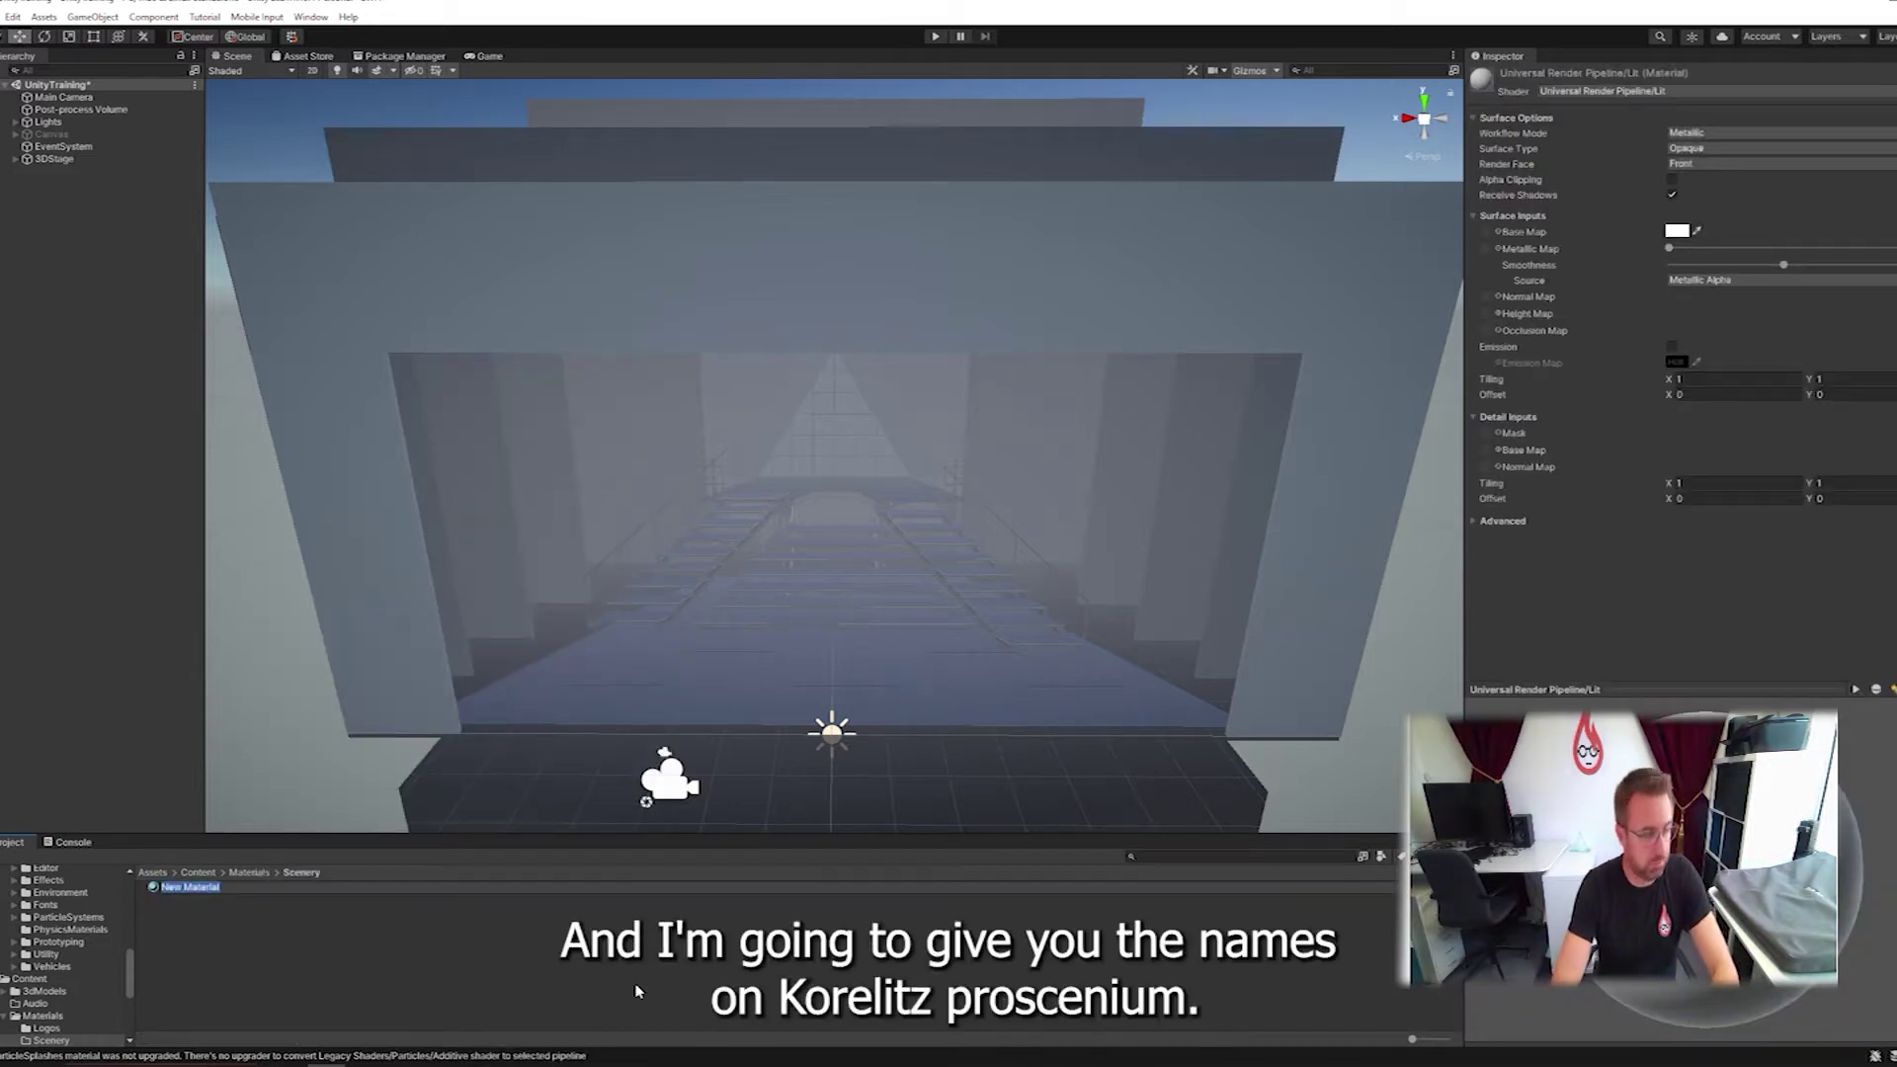
{"action": "type", "text": "Proscenium"}
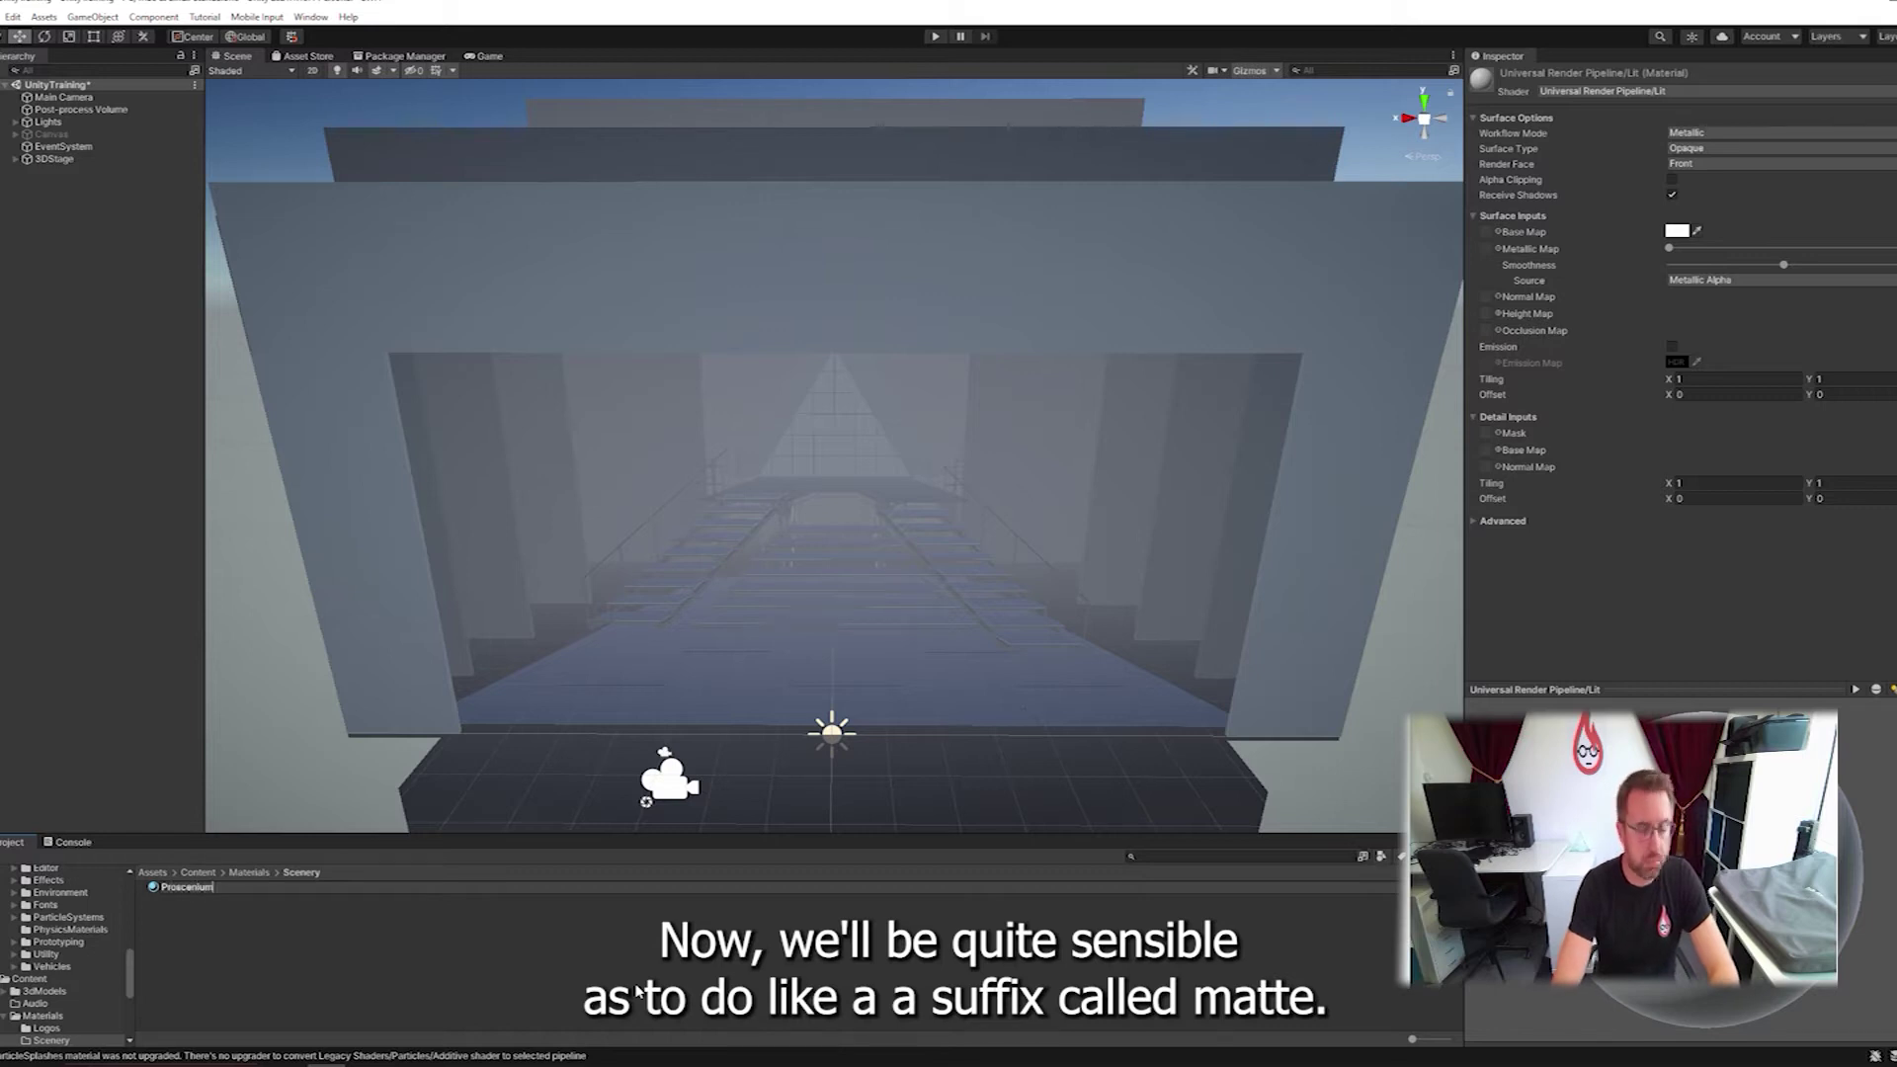
{"action": "type", "text": "_"}
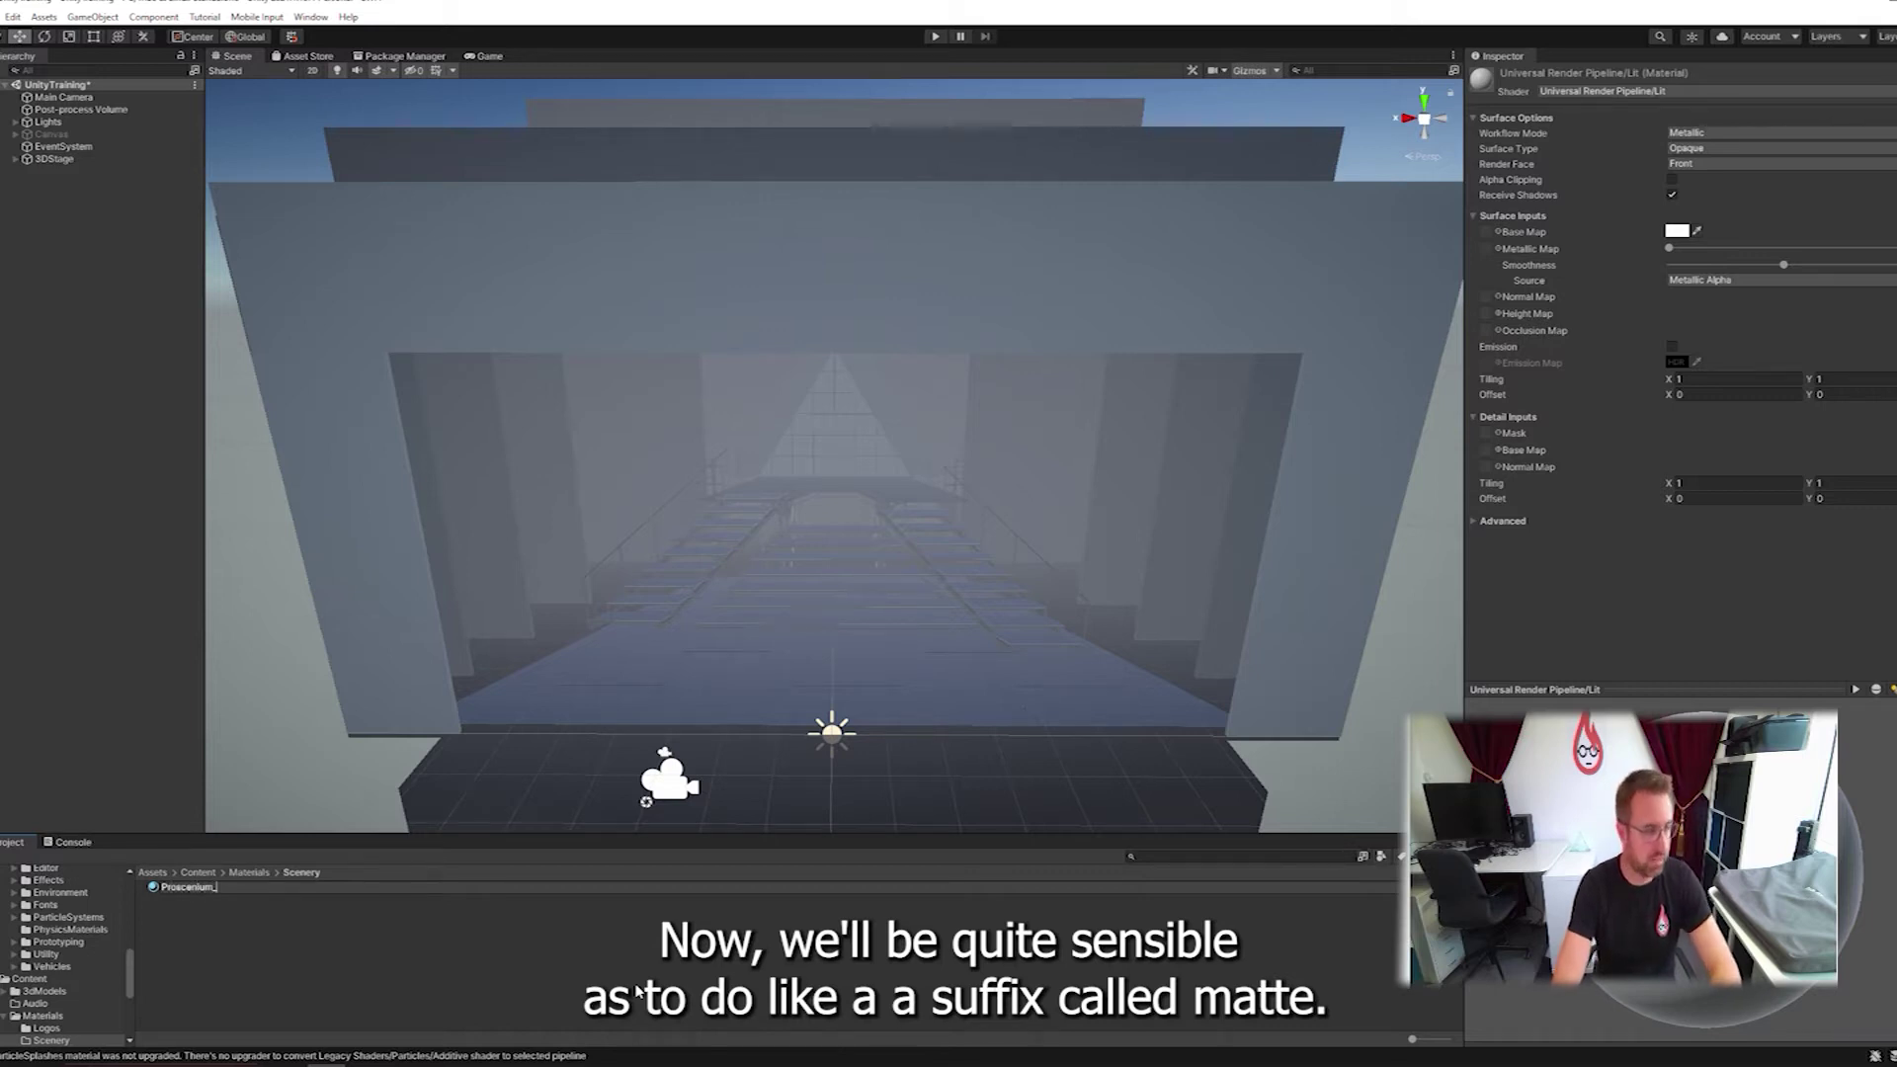
{"action": "type", "text": "Mat"}
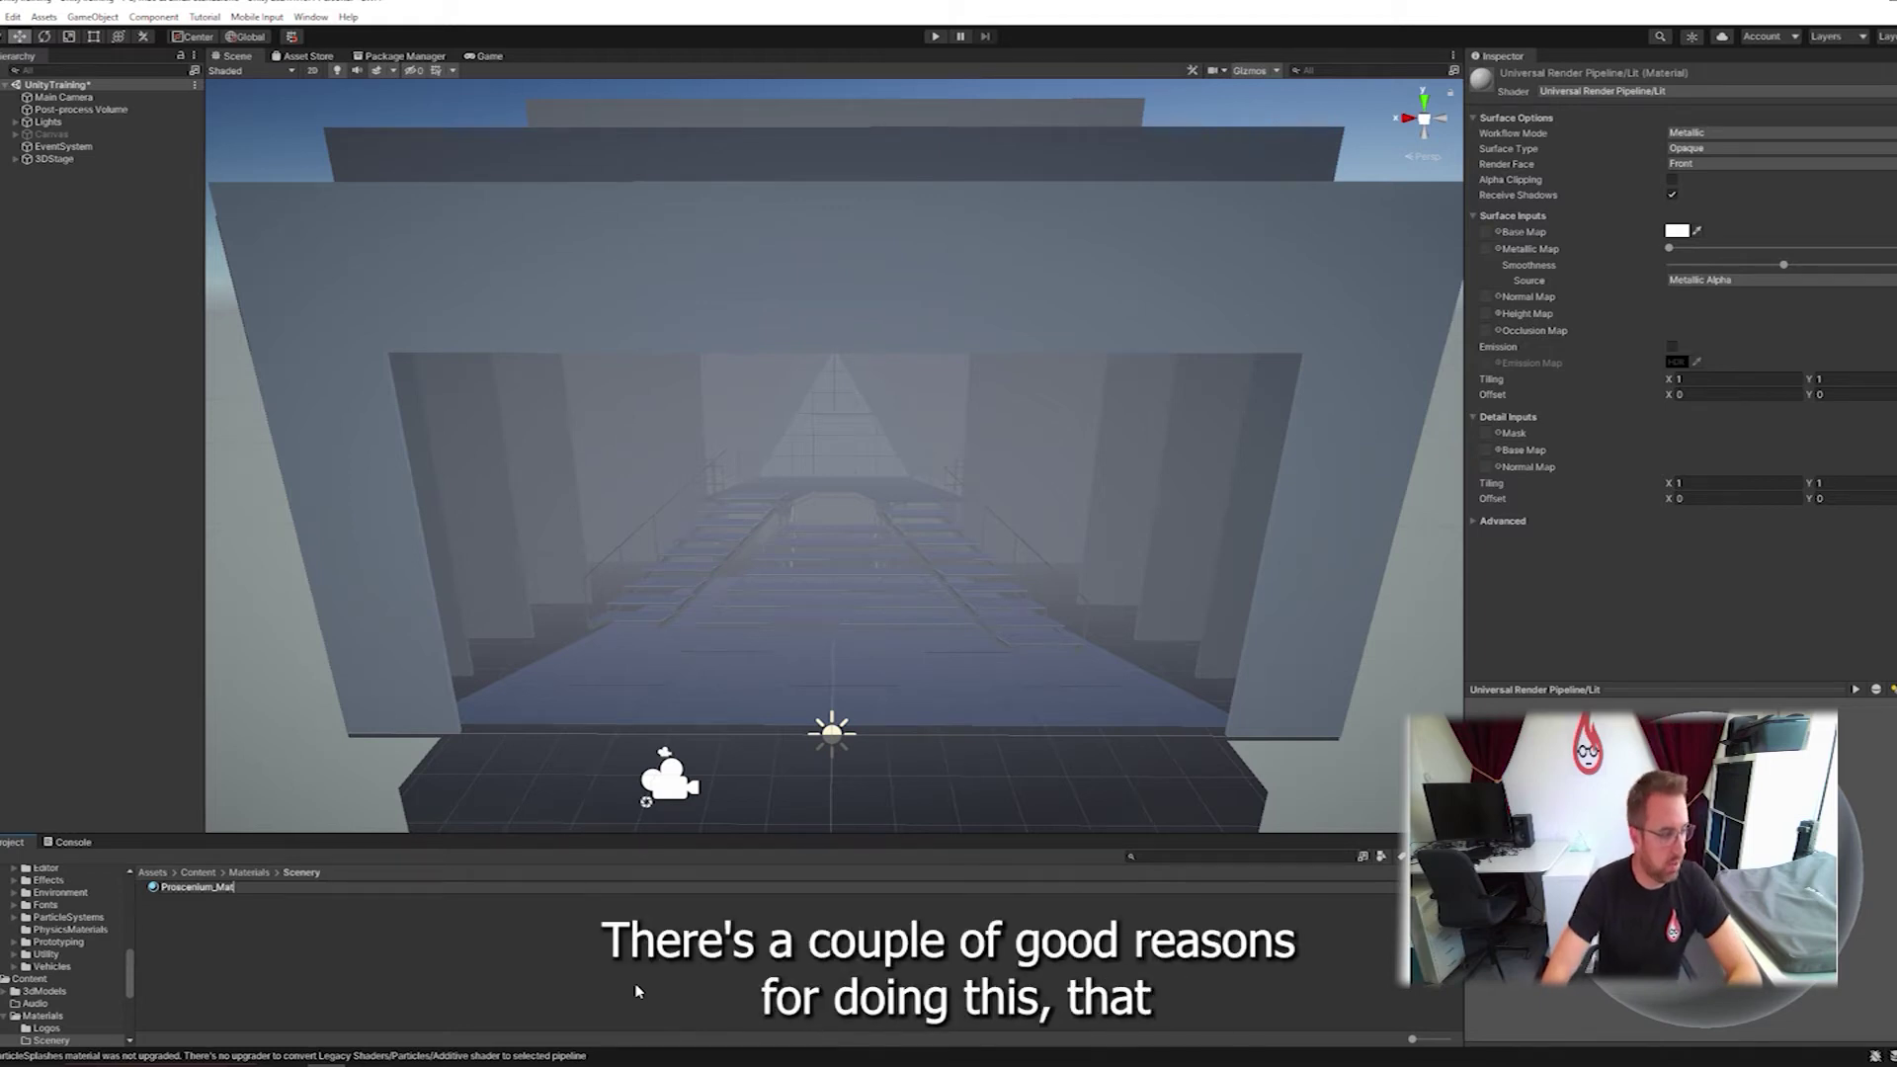
{"action": "key", "text": "Return"}
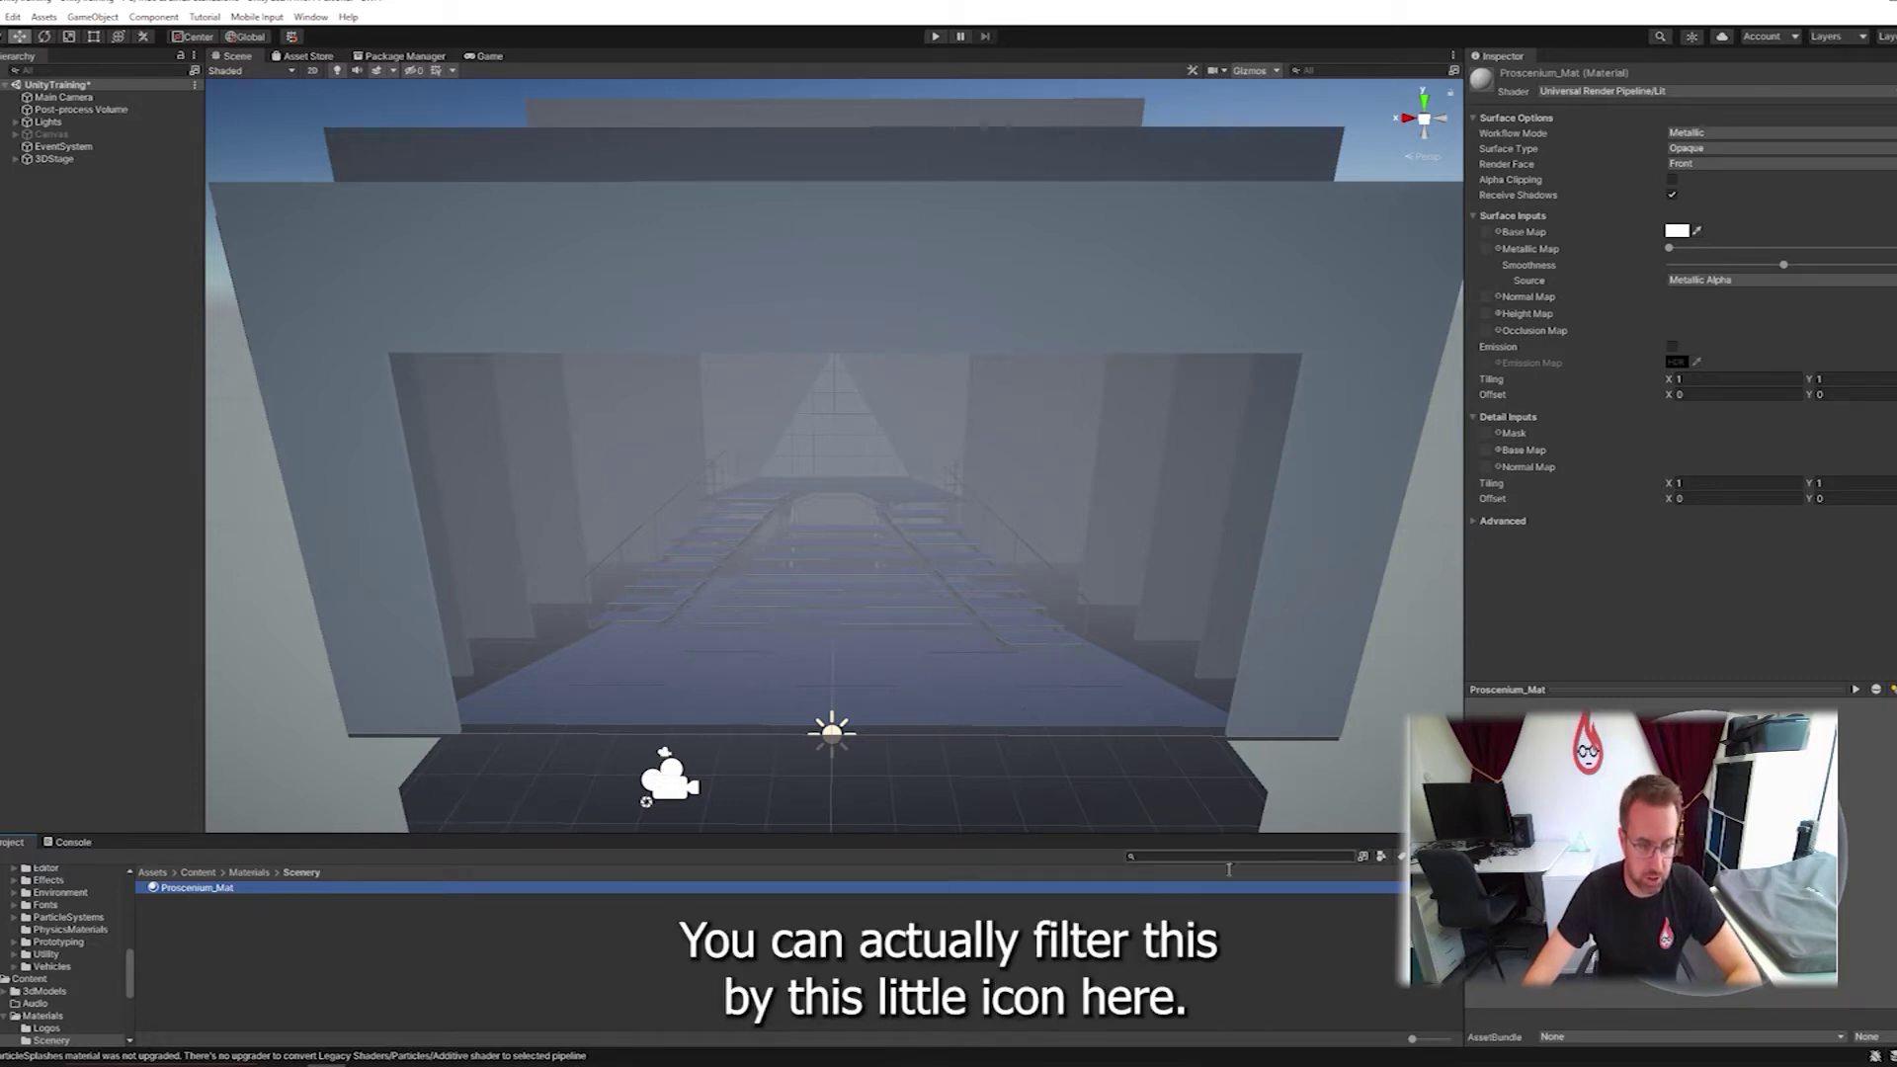
Filter the project assets by the Material type, narrow the search to the Scenery folder, and clear the filter.
{"action": "left_click", "coordinate": [1382, 857]}
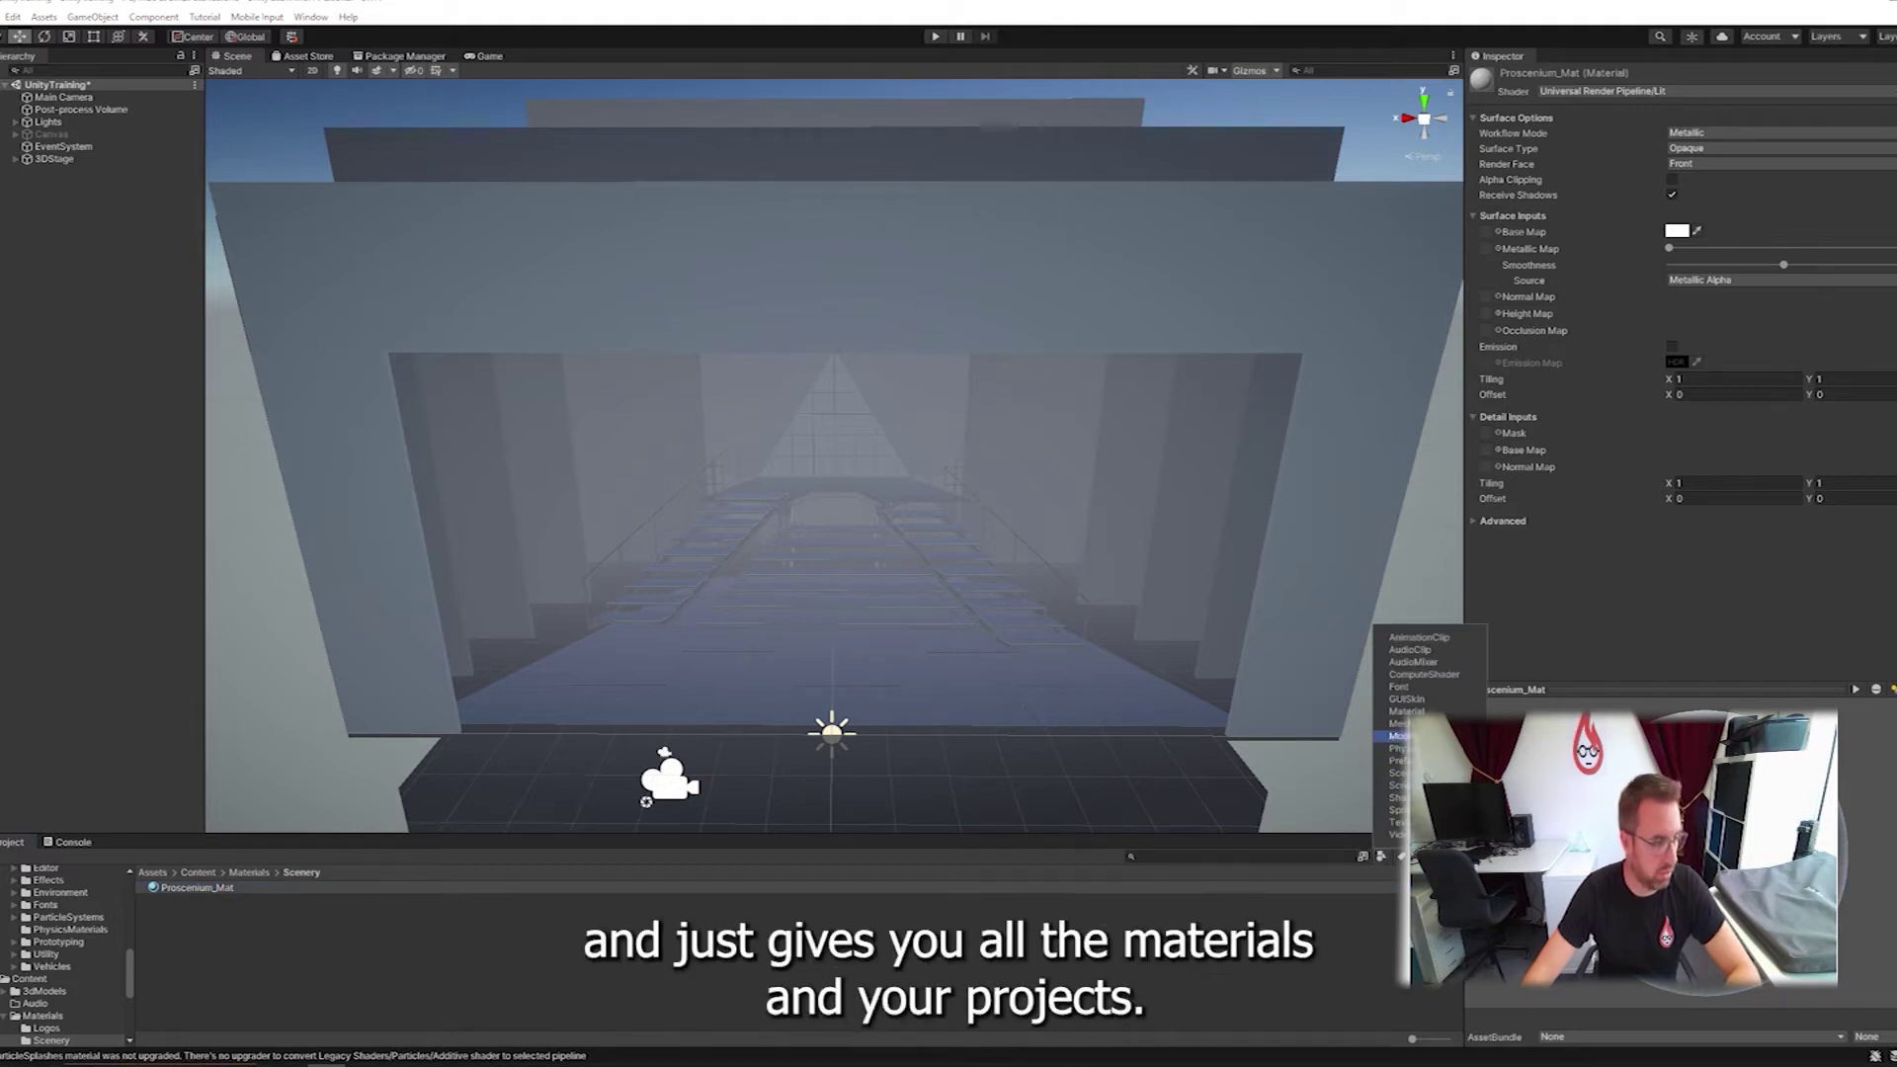
{"action": "left_click", "coordinate": [1406, 711]}
{"action": "scroll", "coordinate": [506, 959], "scroll_direction": "down", "scroll_amount": 10}
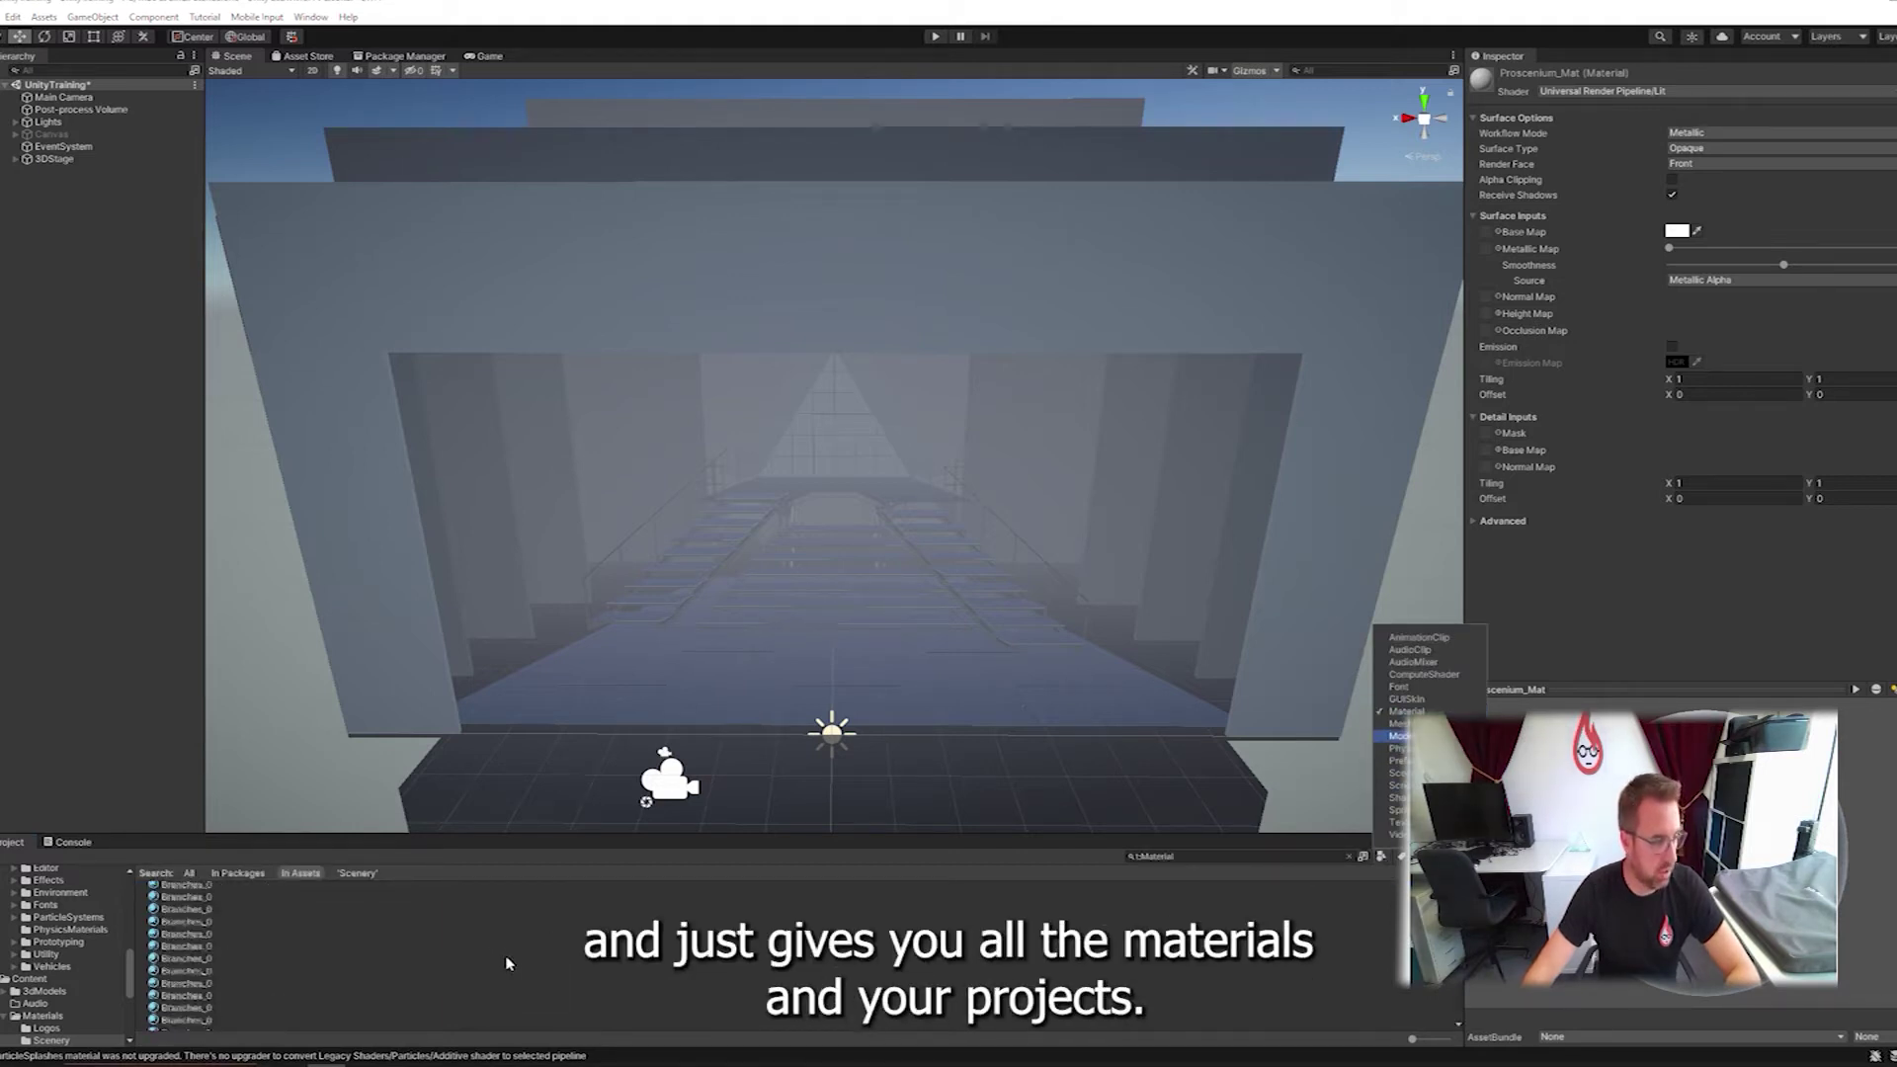
{"action": "left_click", "coordinate": [237, 874]}
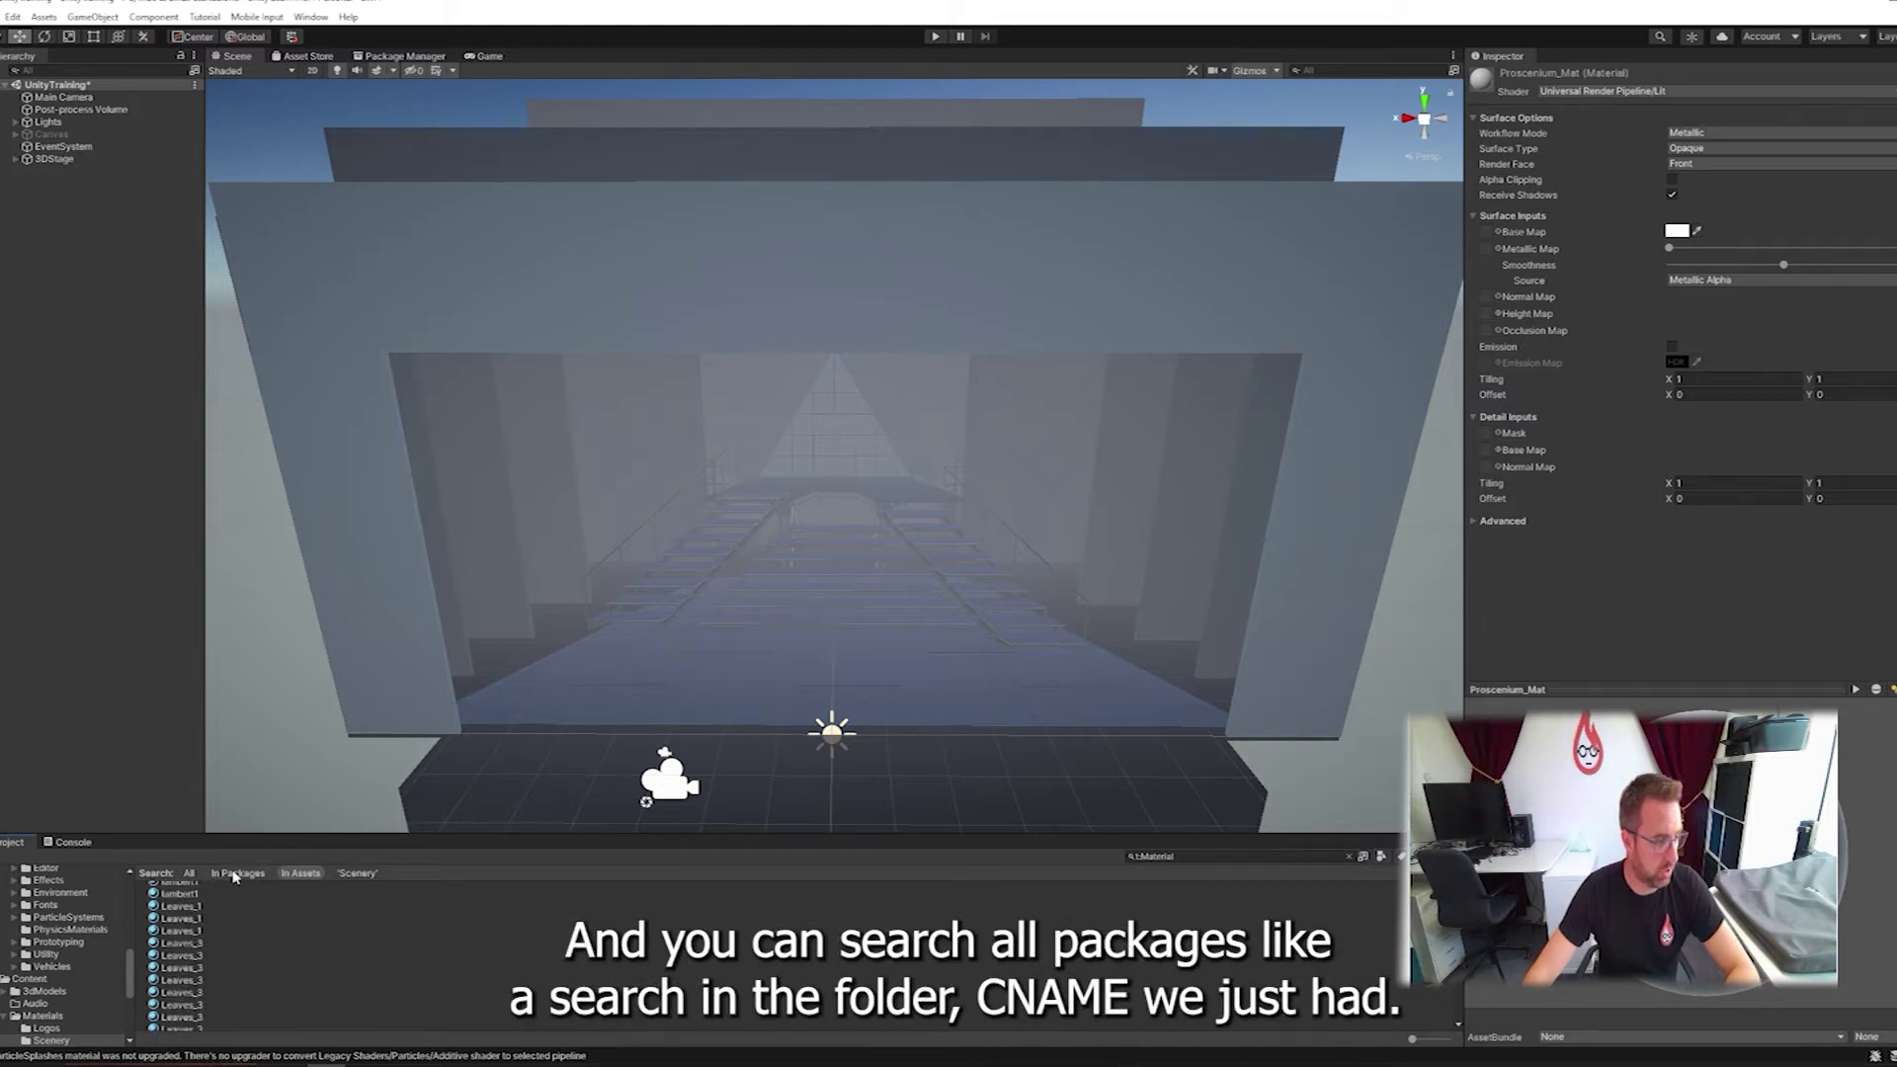
{"action": "left_click", "coordinate": [357, 874]}
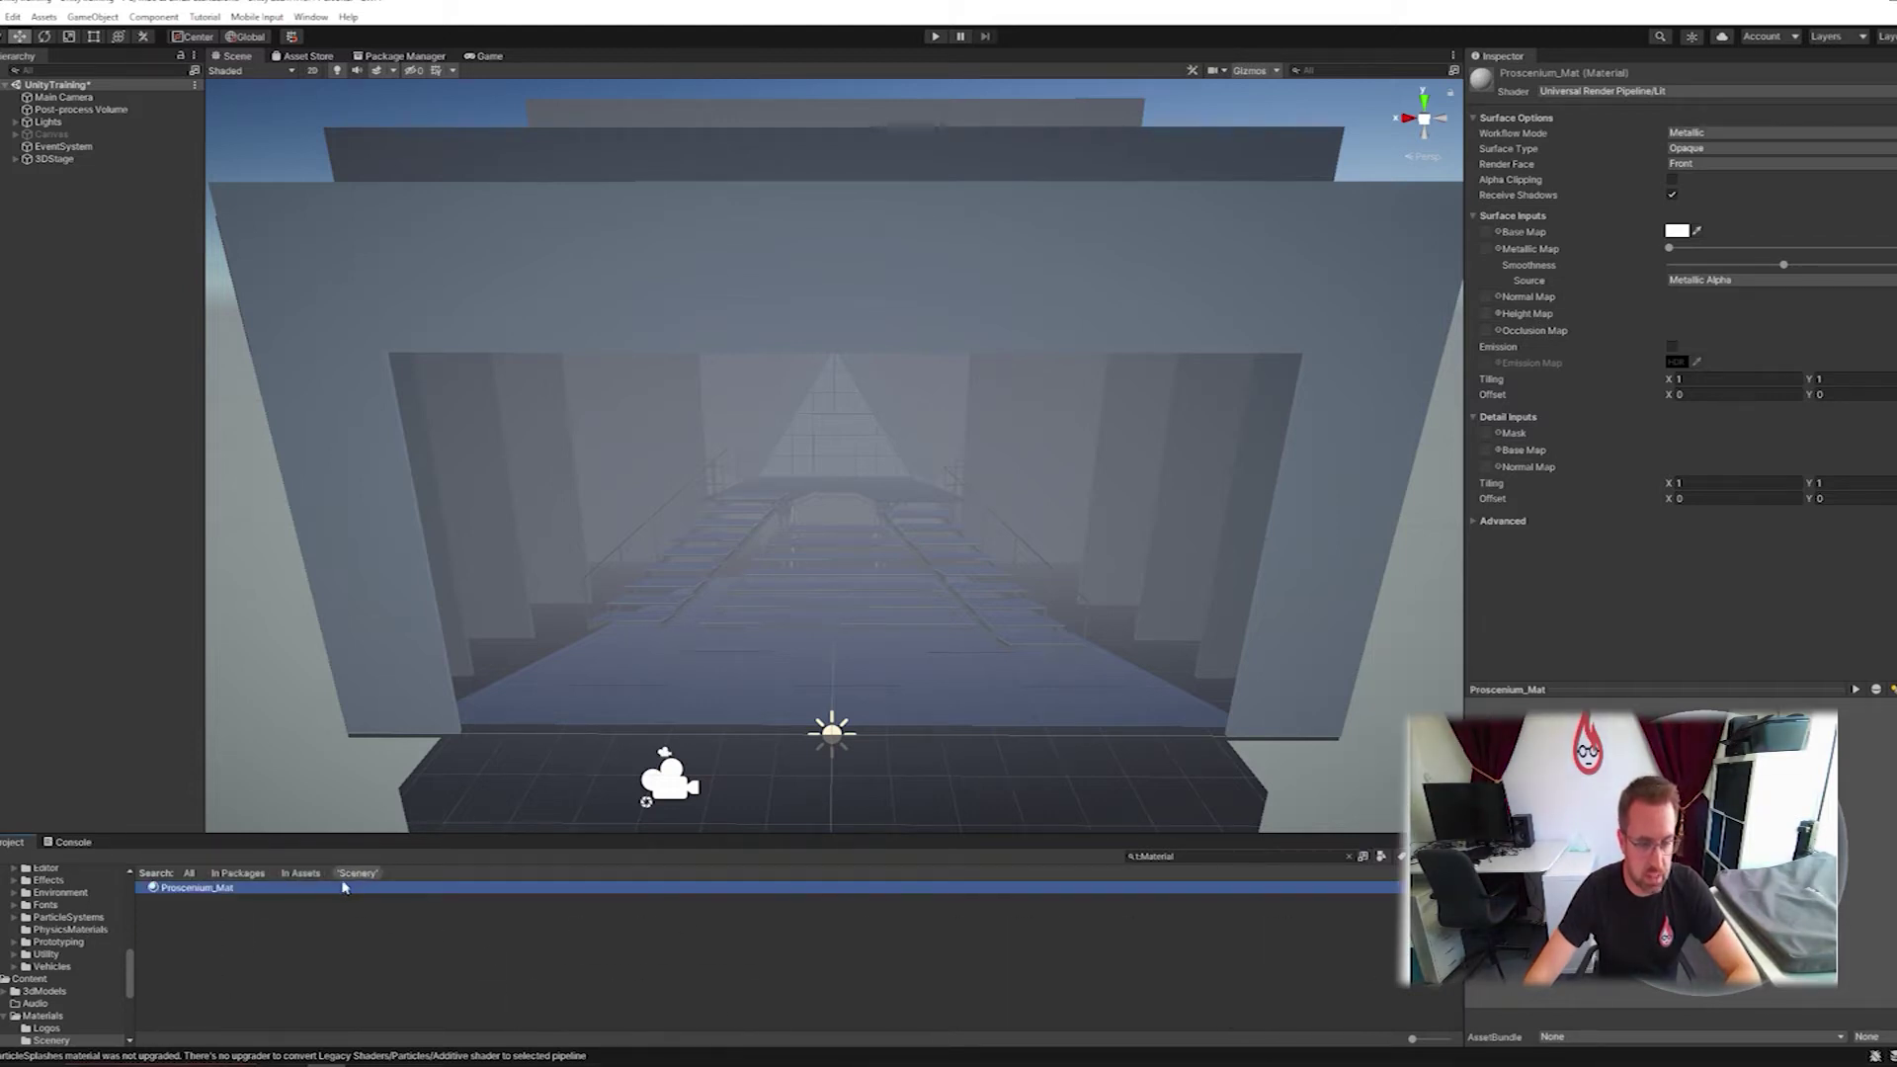
{"action": "left_click", "coordinate": [1352, 858]}
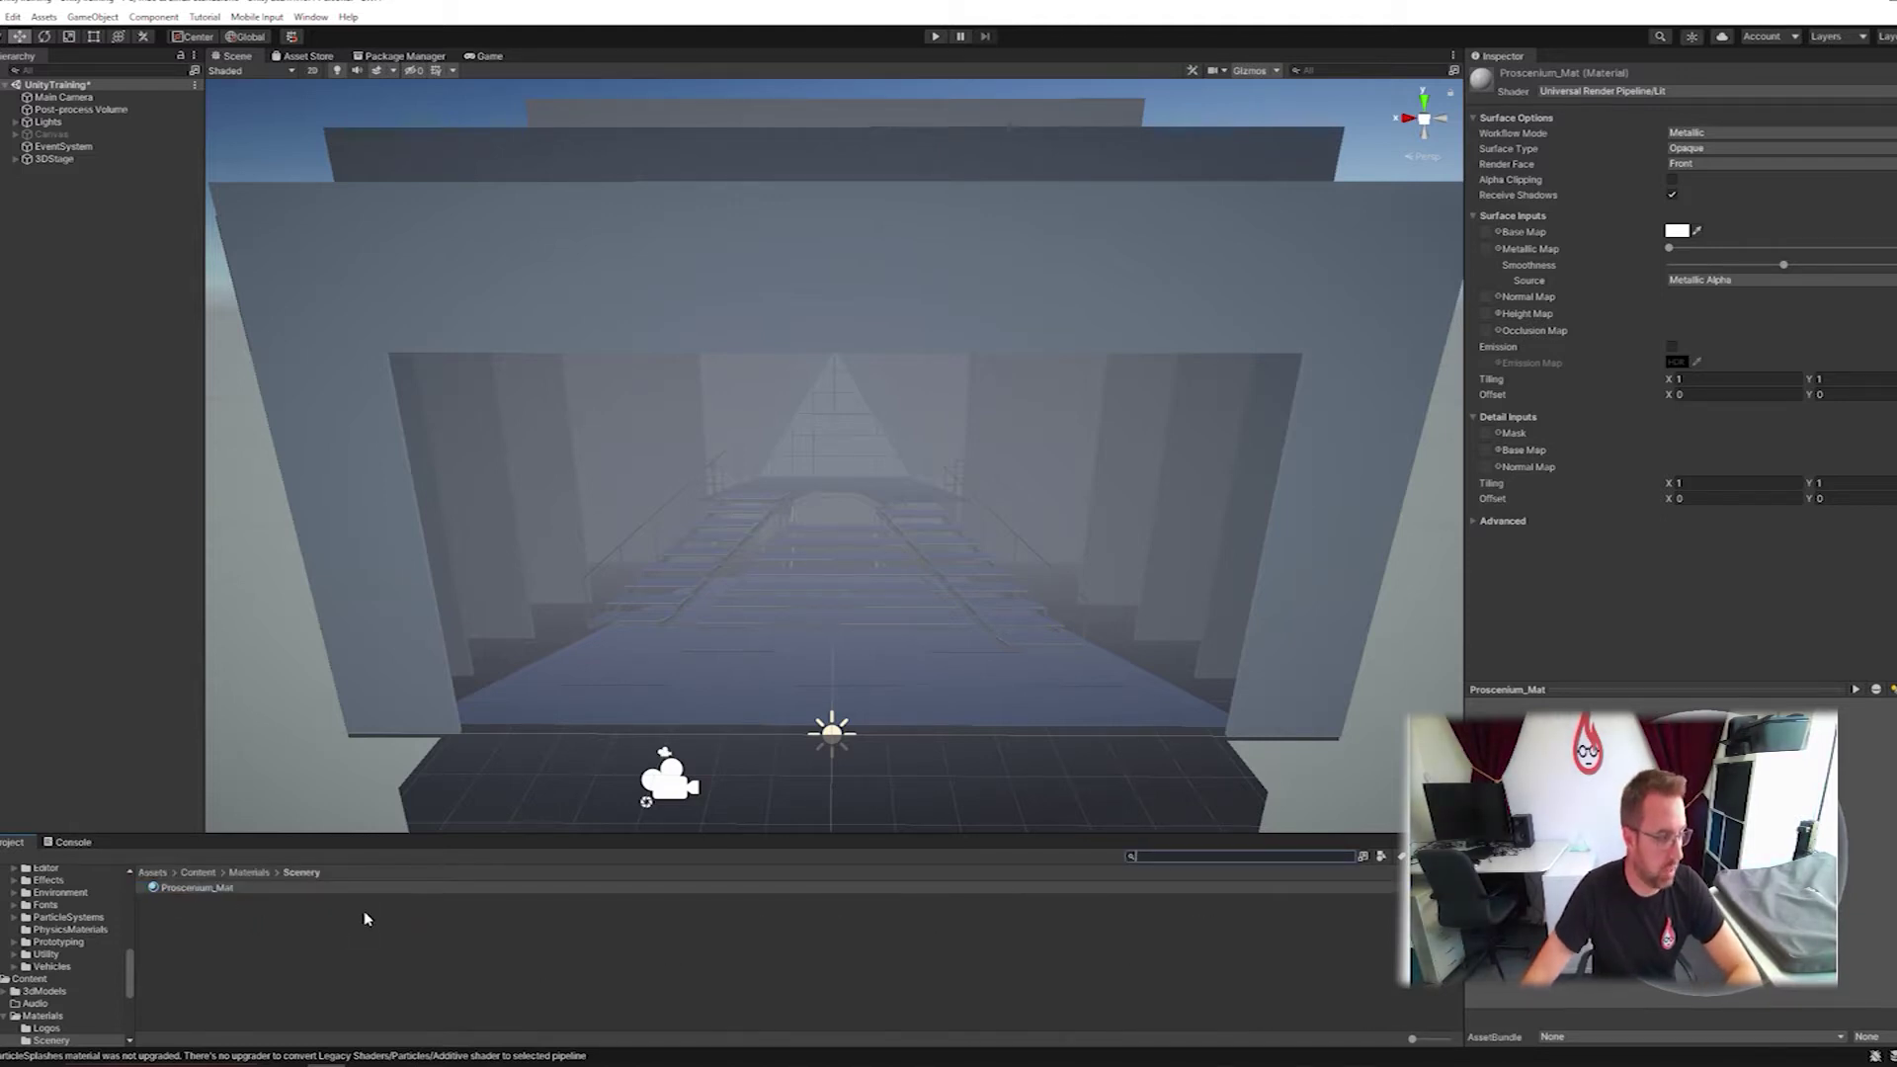
Set the Base Map colour of Proscenium_Mat to red.
{"action": "left_click", "coordinate": [692, 889]}
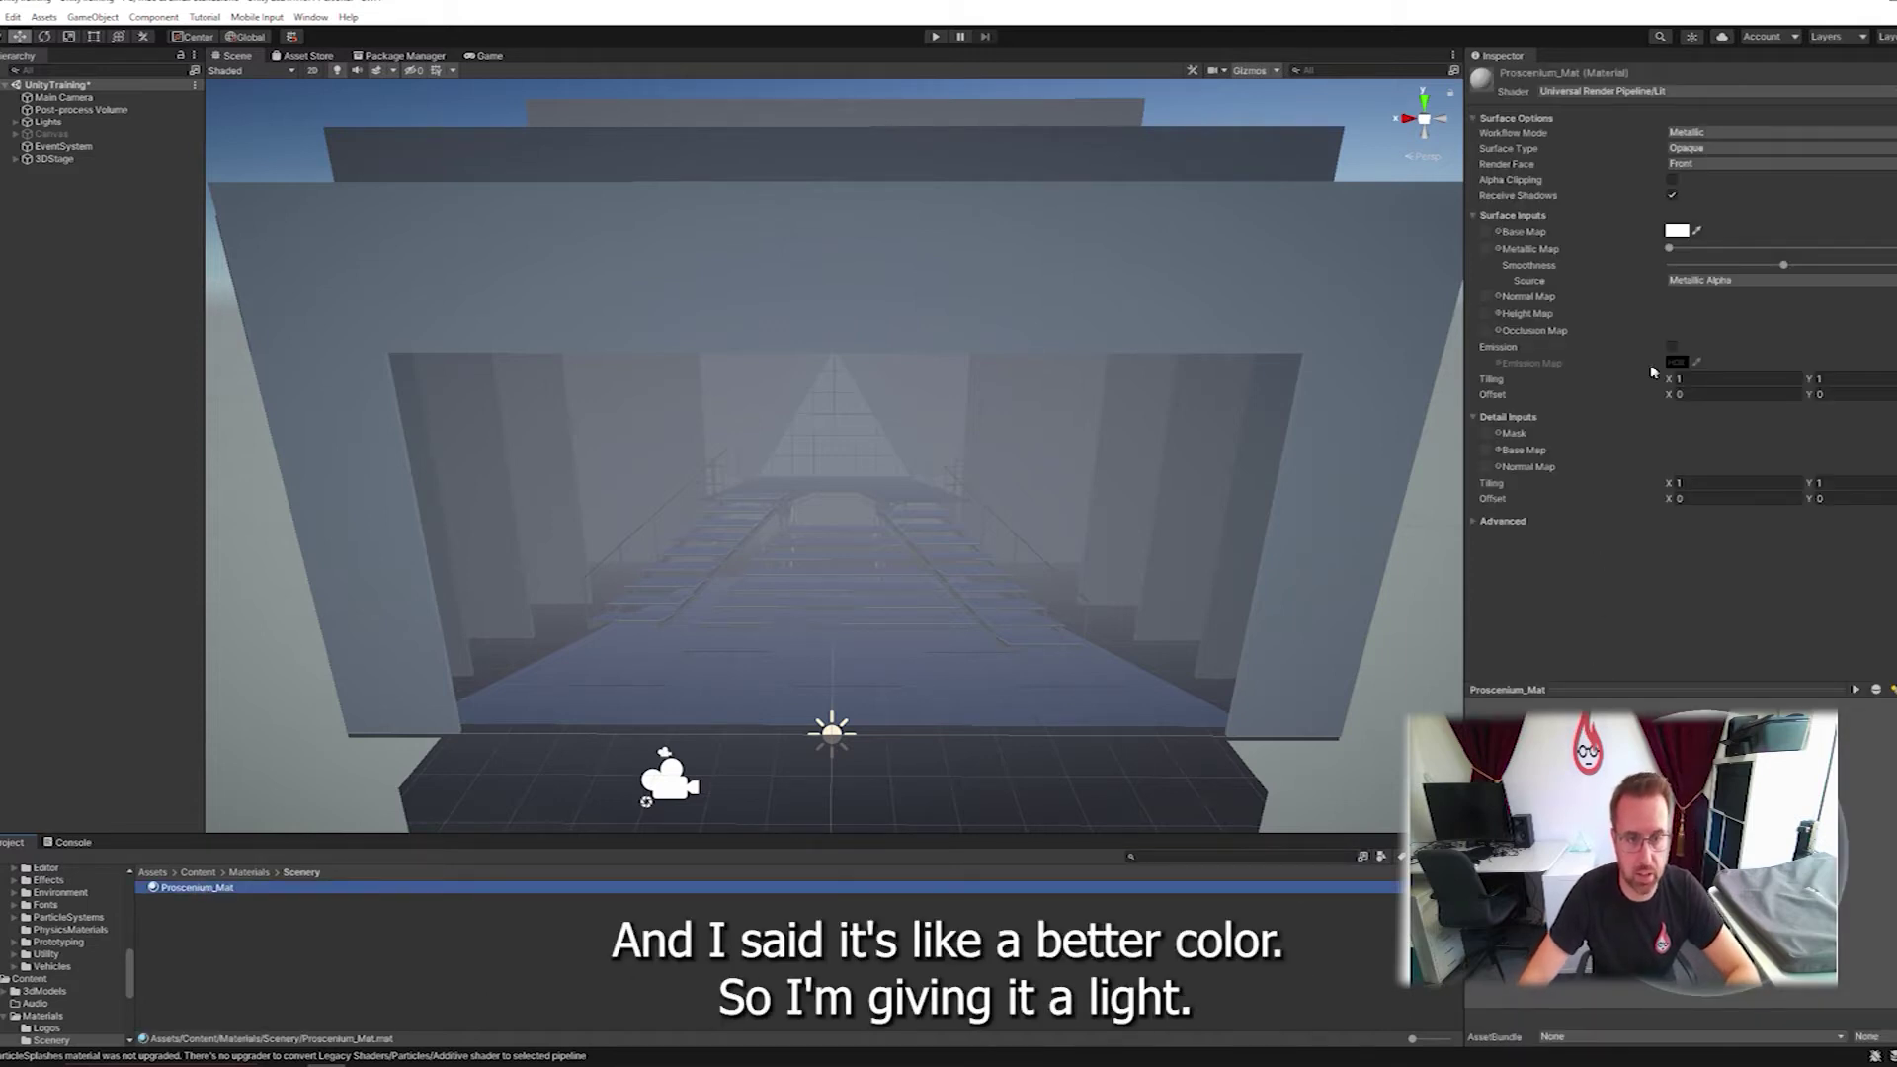
{"action": "left_click", "coordinate": [1672, 232]}
{"action": "left_click_drag", "start_coordinate": [1776, 331], "coordinate": [1804, 312]}
{"action": "left_click", "coordinate": [1839, 221]}
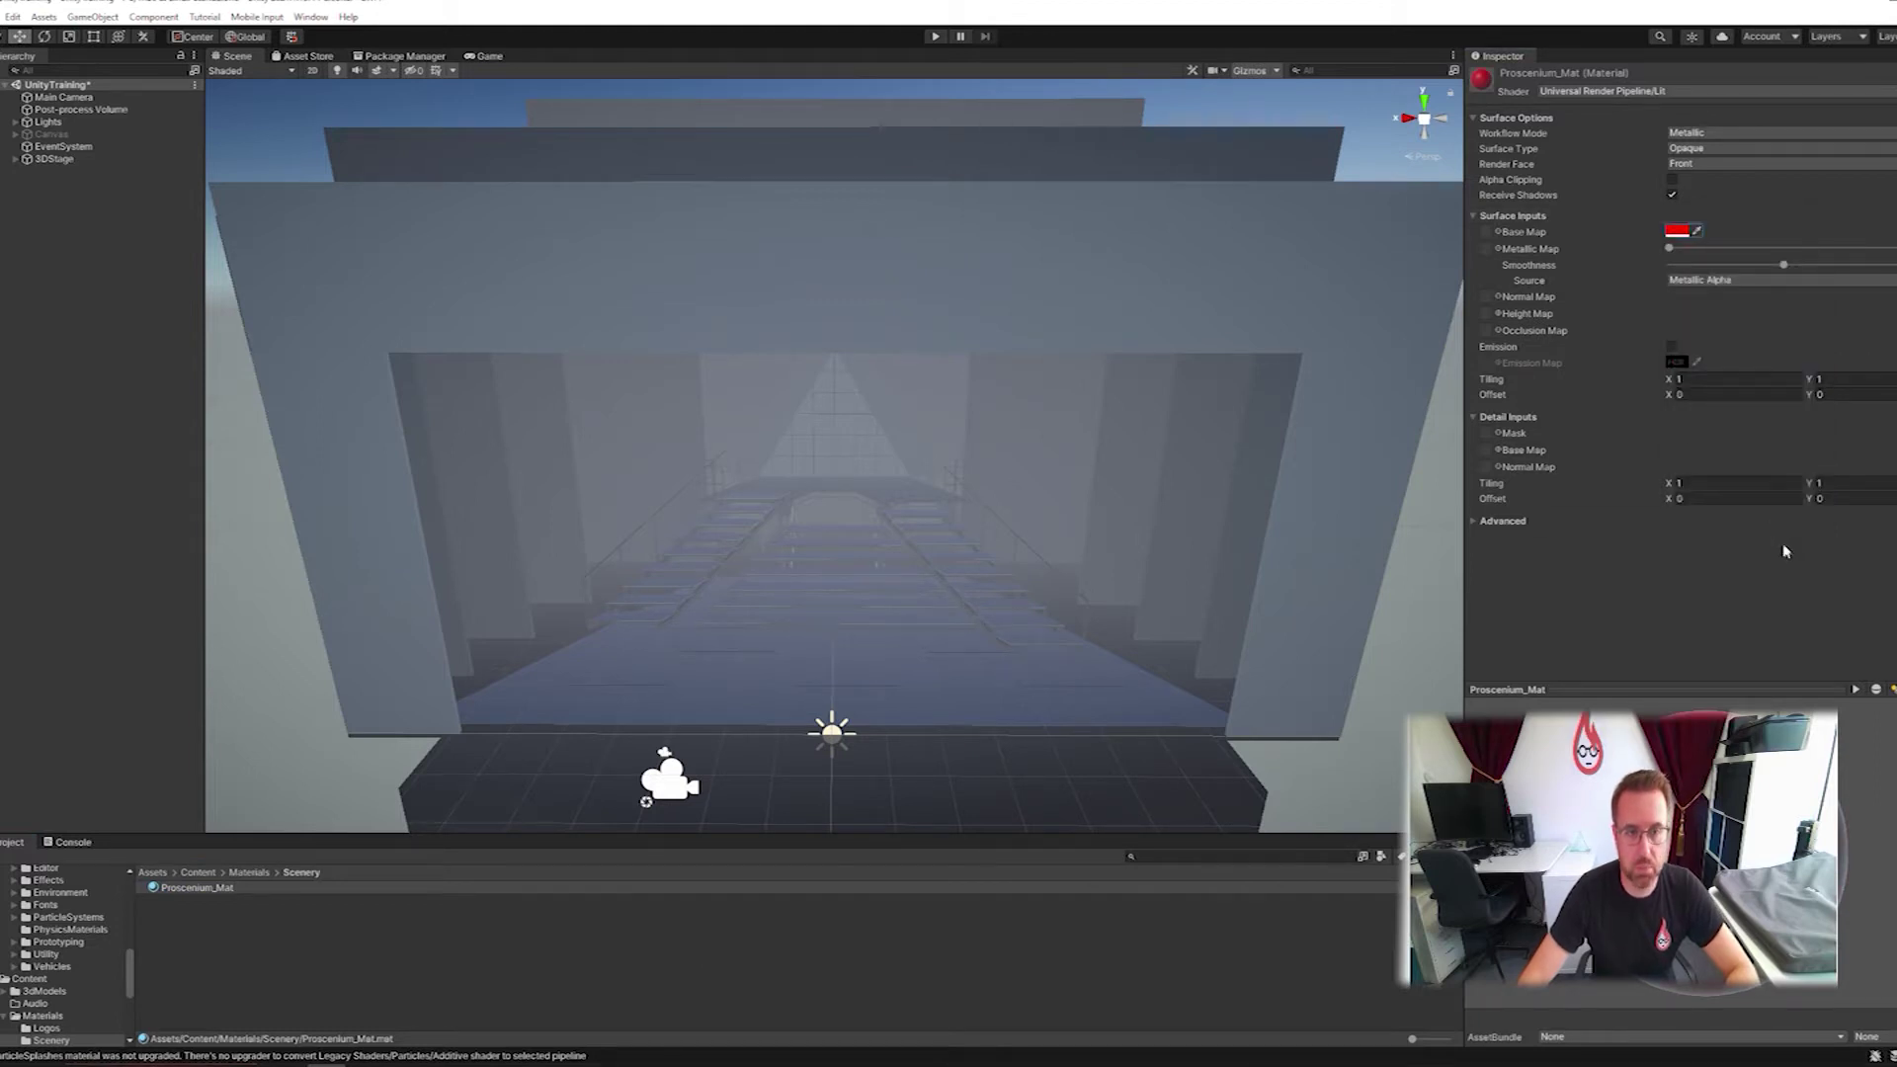
{"action": "left_click", "coordinate": [1758, 281]}
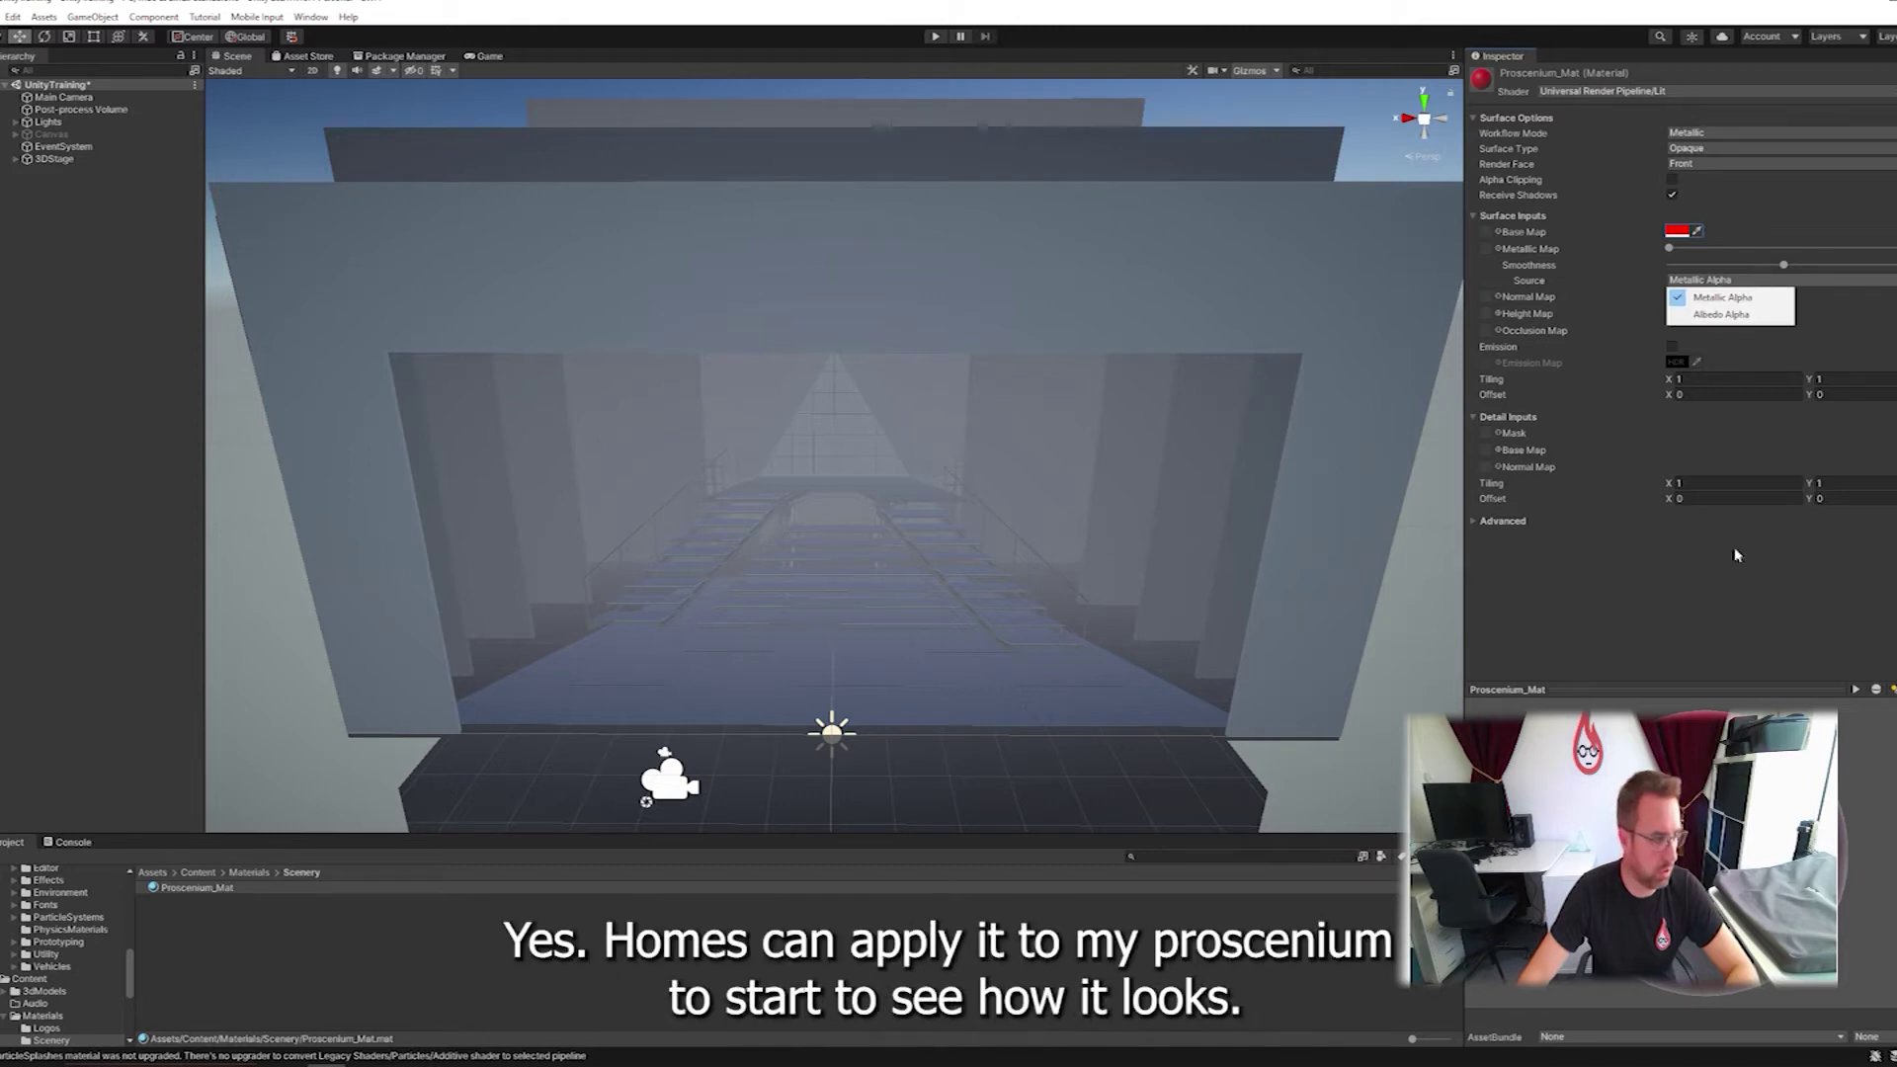
Apply Proscenium_Mat to the two side legs and the upper header of the front proscenium arch.
{"action": "left_click_drag", "start_coordinate": [196, 887], "coordinate": [358, 594]}
{"action": "left_click_drag", "start_coordinate": [218, 886], "coordinate": [1319, 595]}
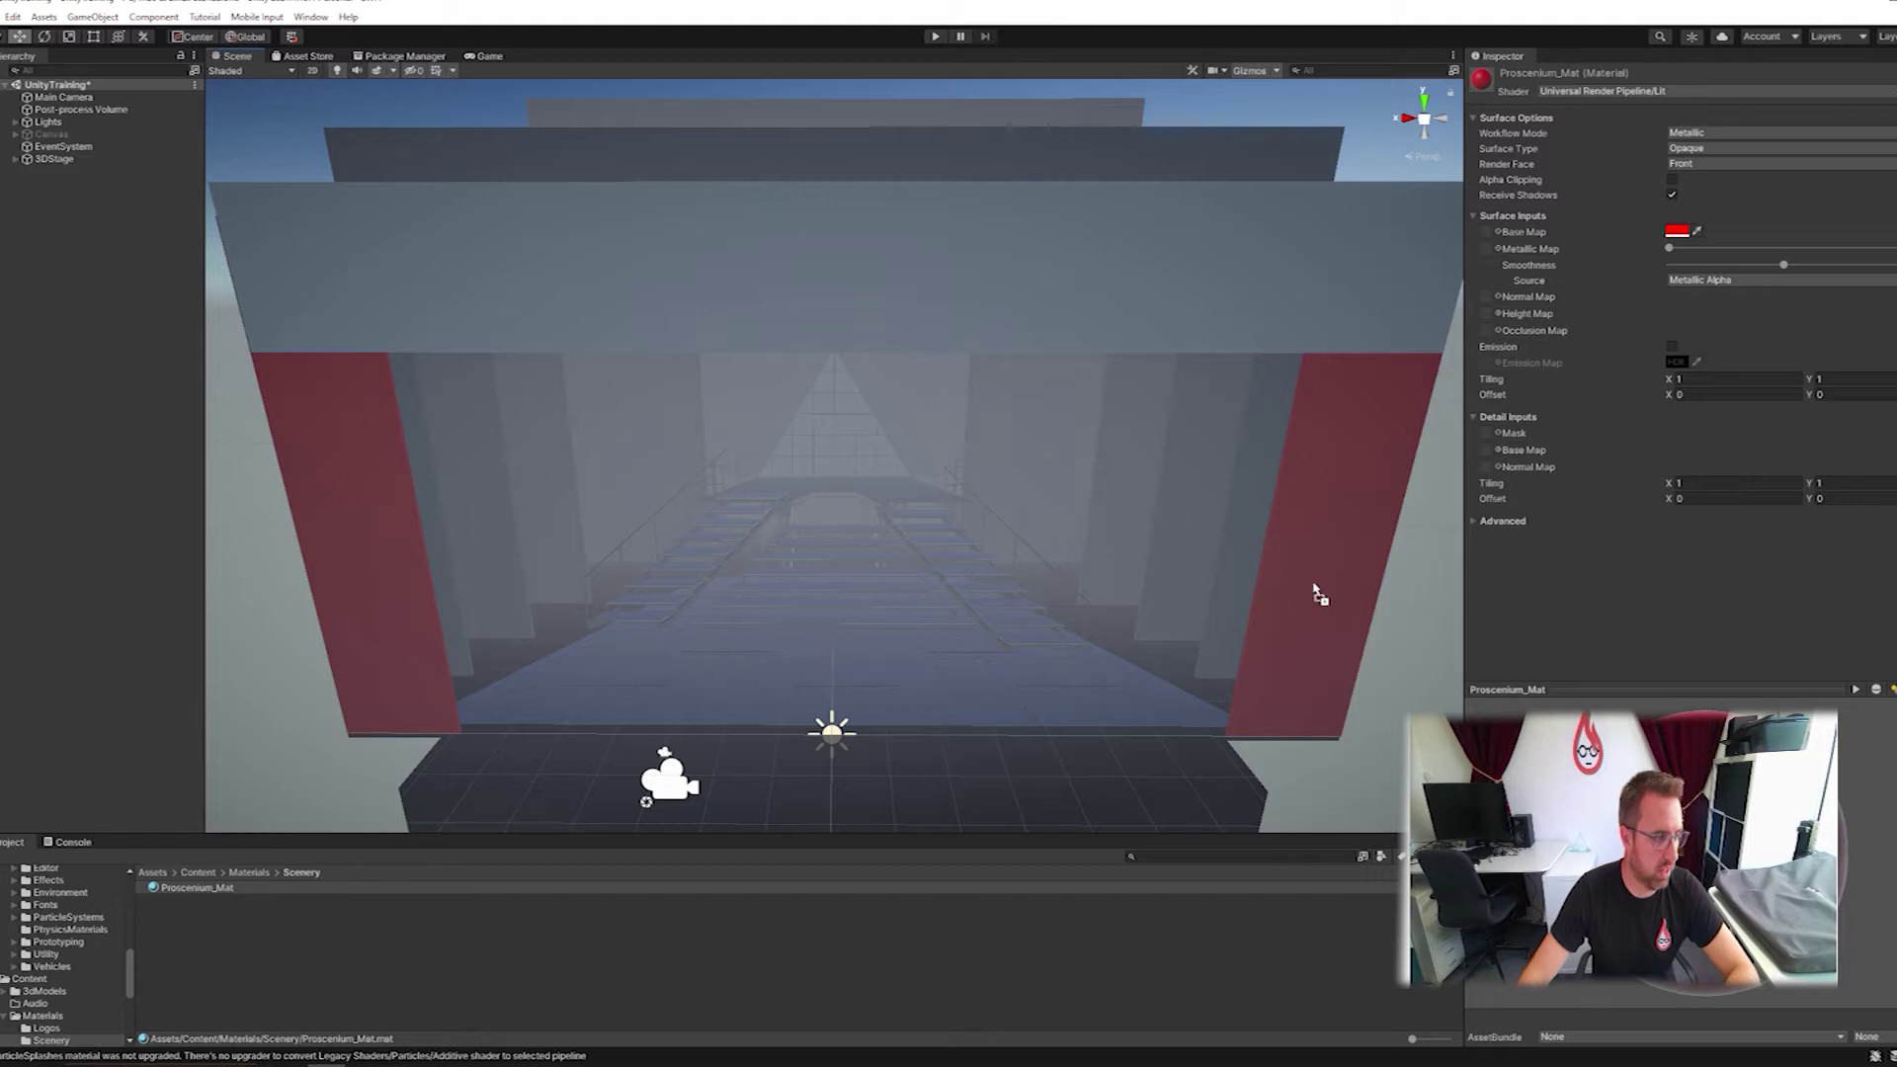
{"action": "left_click_drag", "start_coordinate": [193, 892], "coordinate": [465, 246]}
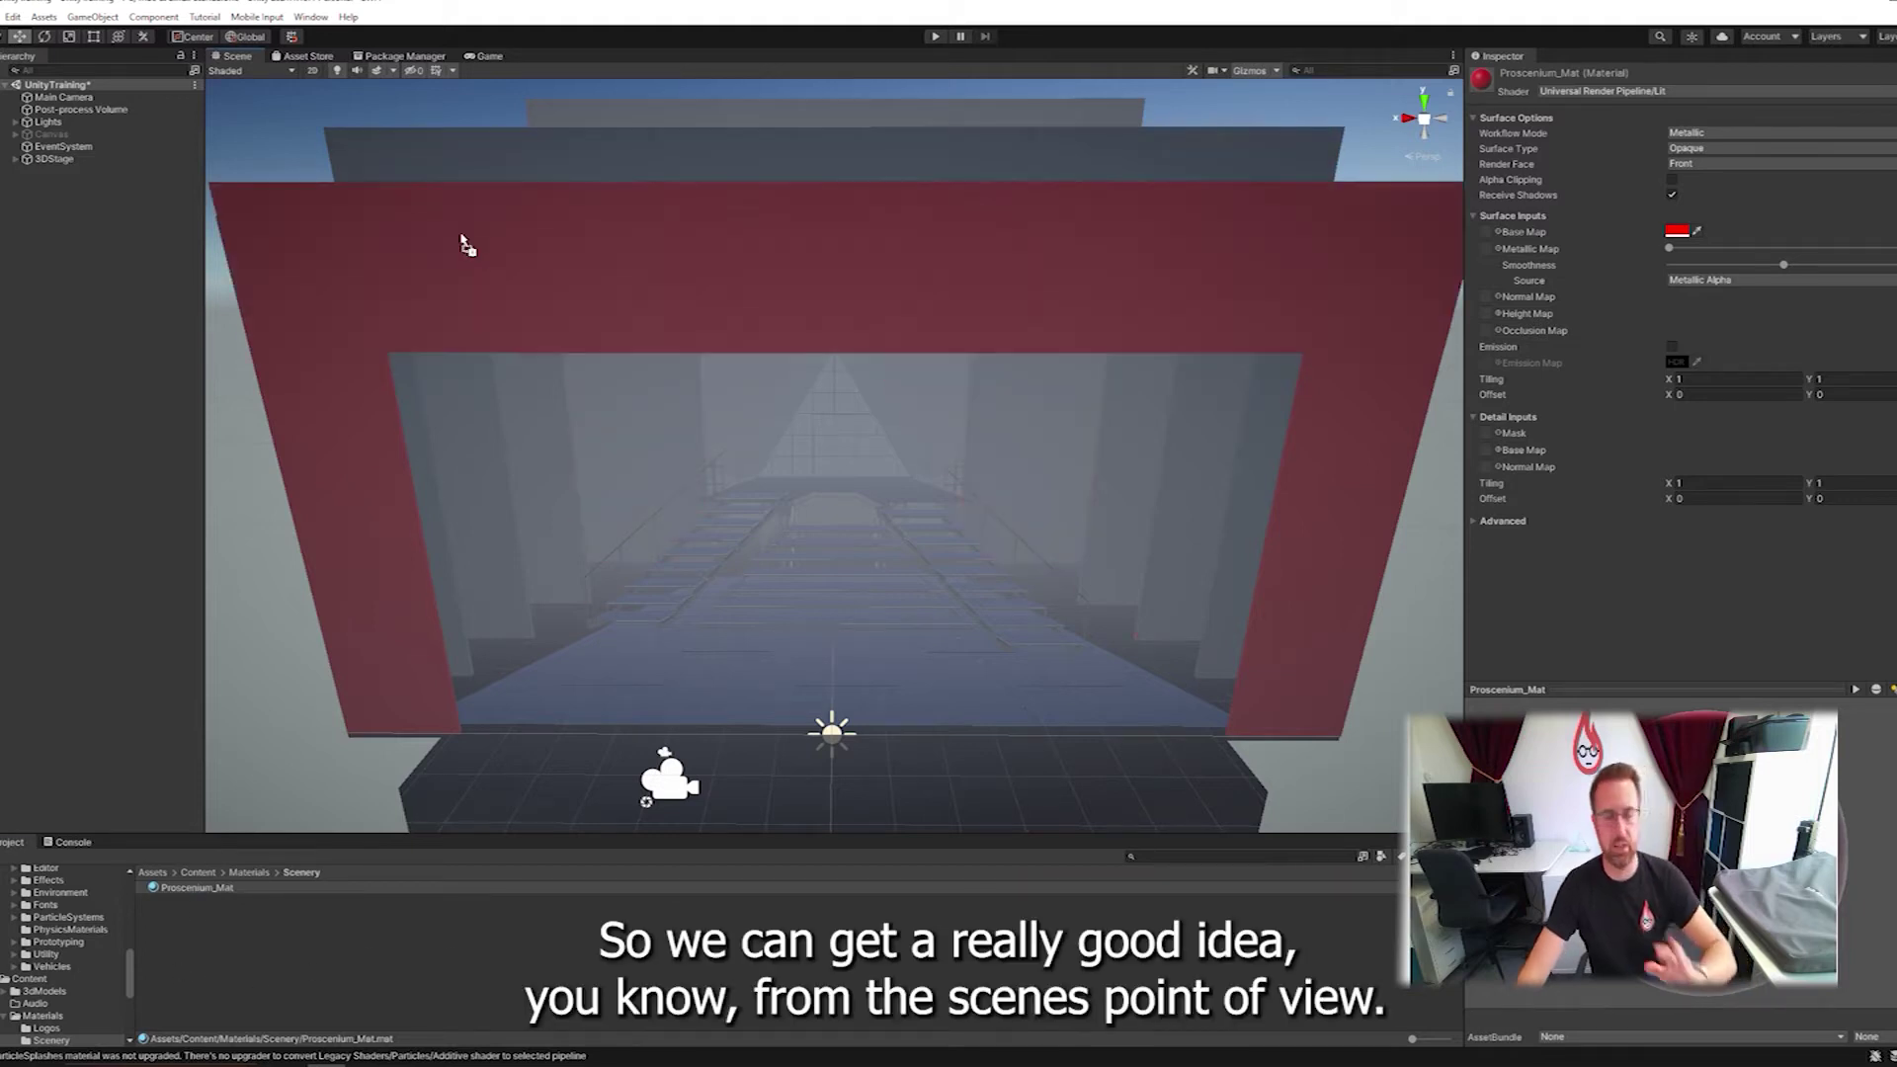
Reduce the smoothness of Proscenium_Mat to its minimum and raise its metallic amount slightly.
{"action": "middle_click_drag", "start_coordinate": [742, 419], "coordinate": [722, 494]}
{"action": "left_click_drag", "start_coordinate": [721, 494], "coordinate": [859, 415], "text": "alt"}
{"action": "left_click_drag", "start_coordinate": [1786, 267], "coordinate": [1894, 265]}
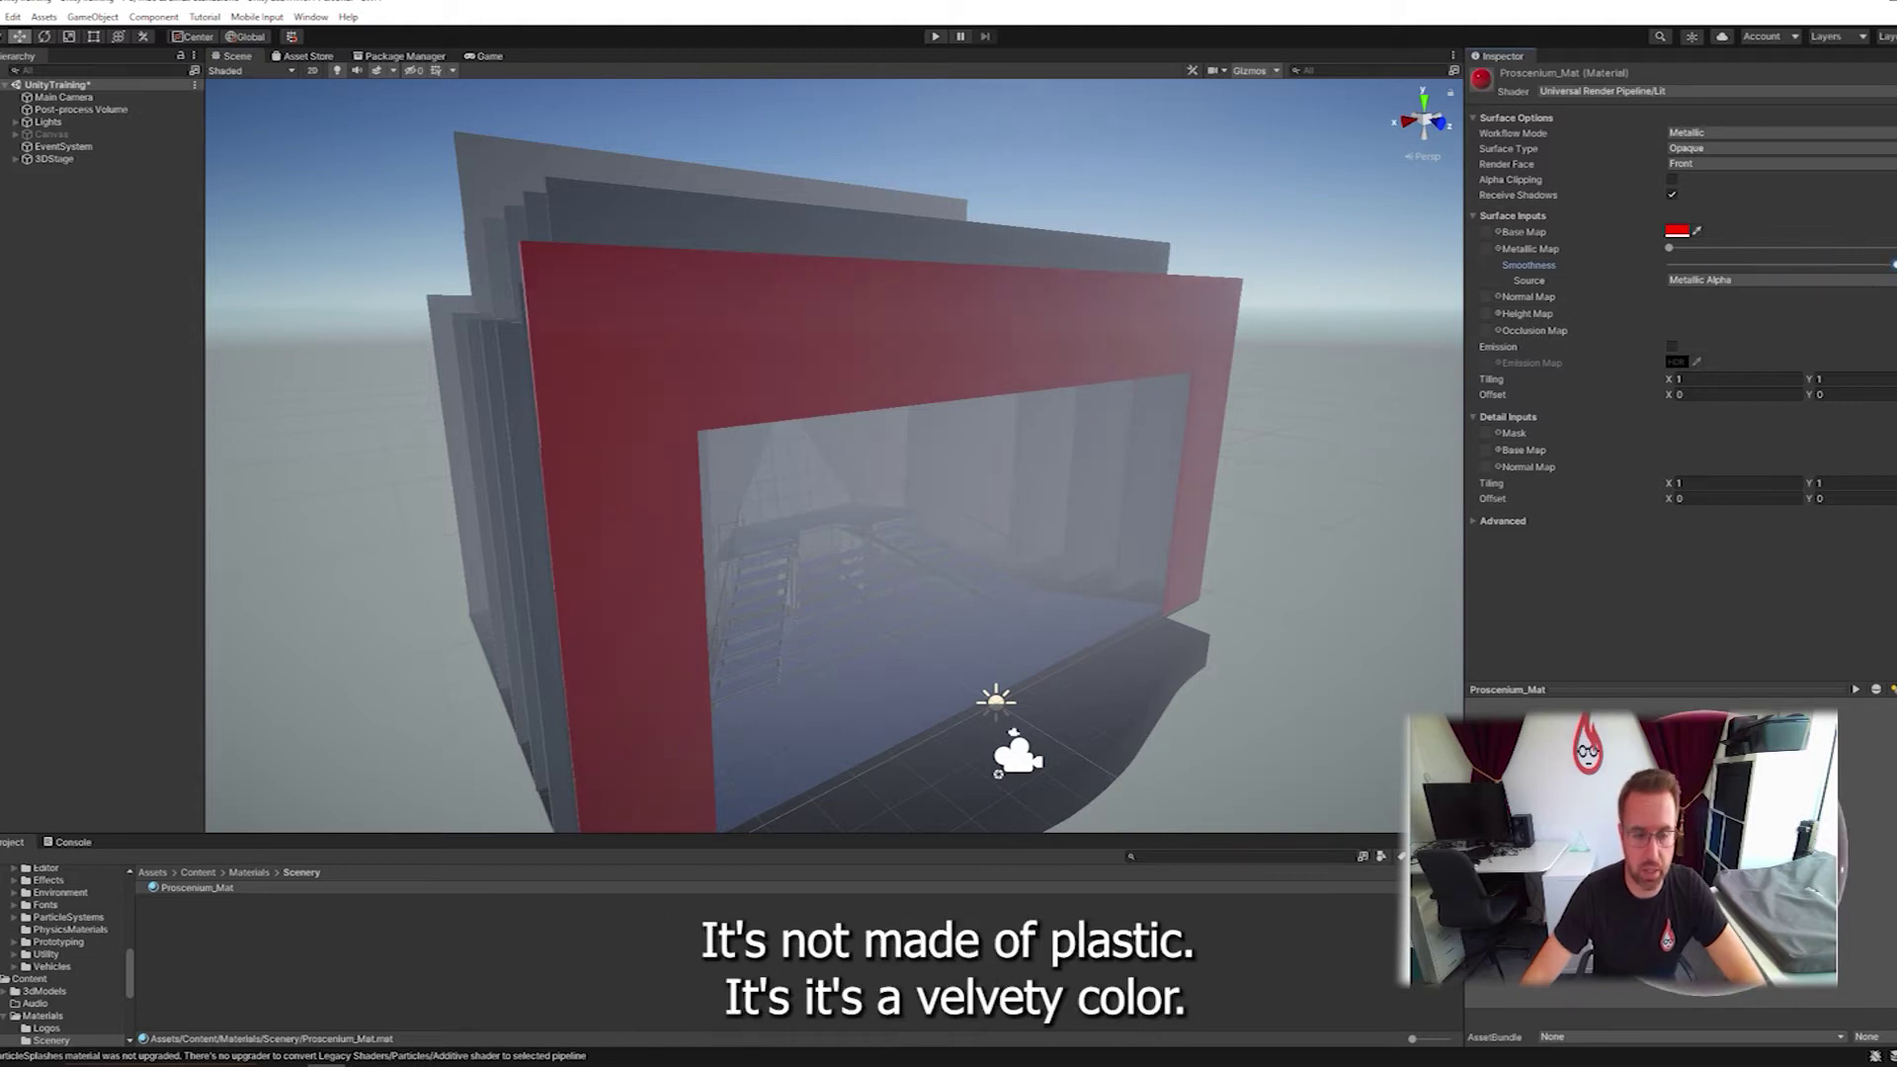
{"action": "left_click", "coordinate": [1672, 265]}
{"action": "mouse_move", "coordinate": [1670, 248]}
{"action": "left_mouse_down"}
{"action": "mouse_move", "coordinate": [1887, 253]}
{"action": "mouse_move", "coordinate": [1704, 248]}
{"action": "left_mouse_up"}
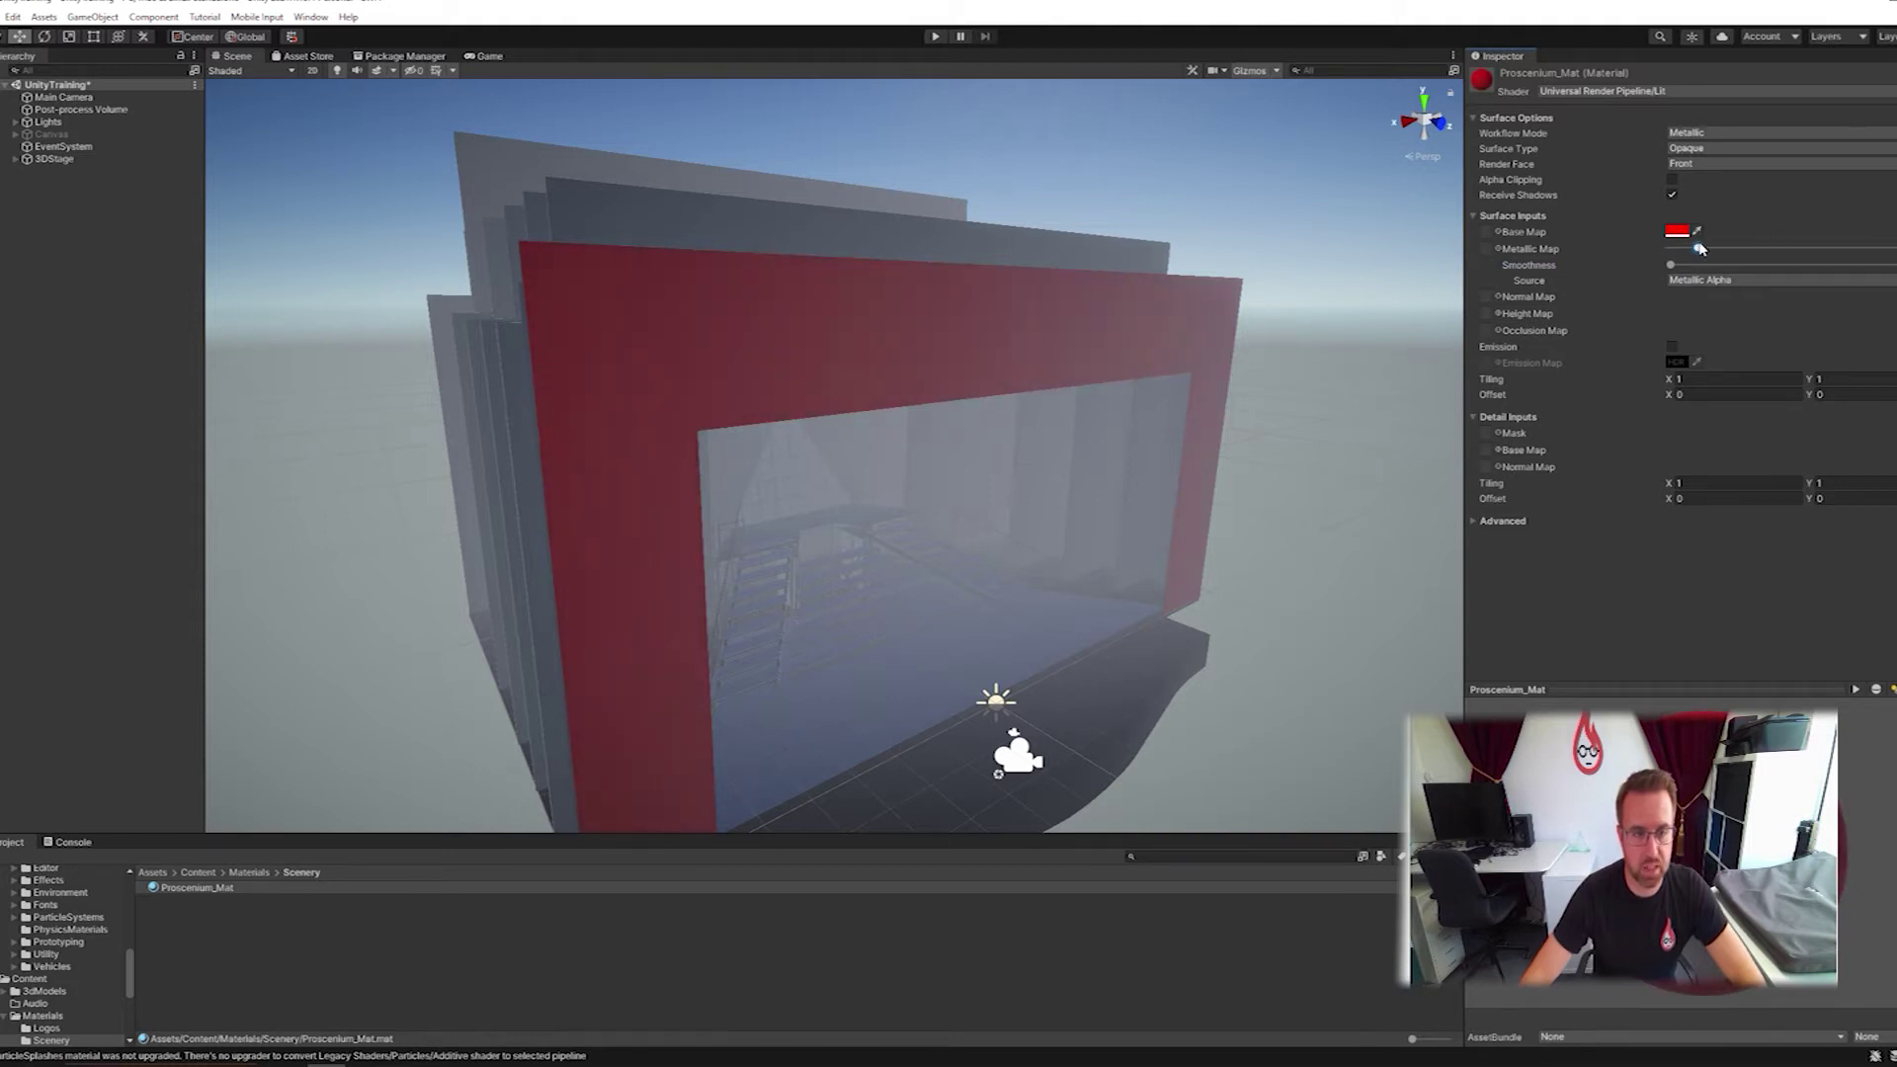
Try the Elastic and Ethan normal maps on Proscenium_Mat, then assign the Drywall paint texture as its Normal Map.
{"action": "left_click", "coordinate": [1500, 297]}
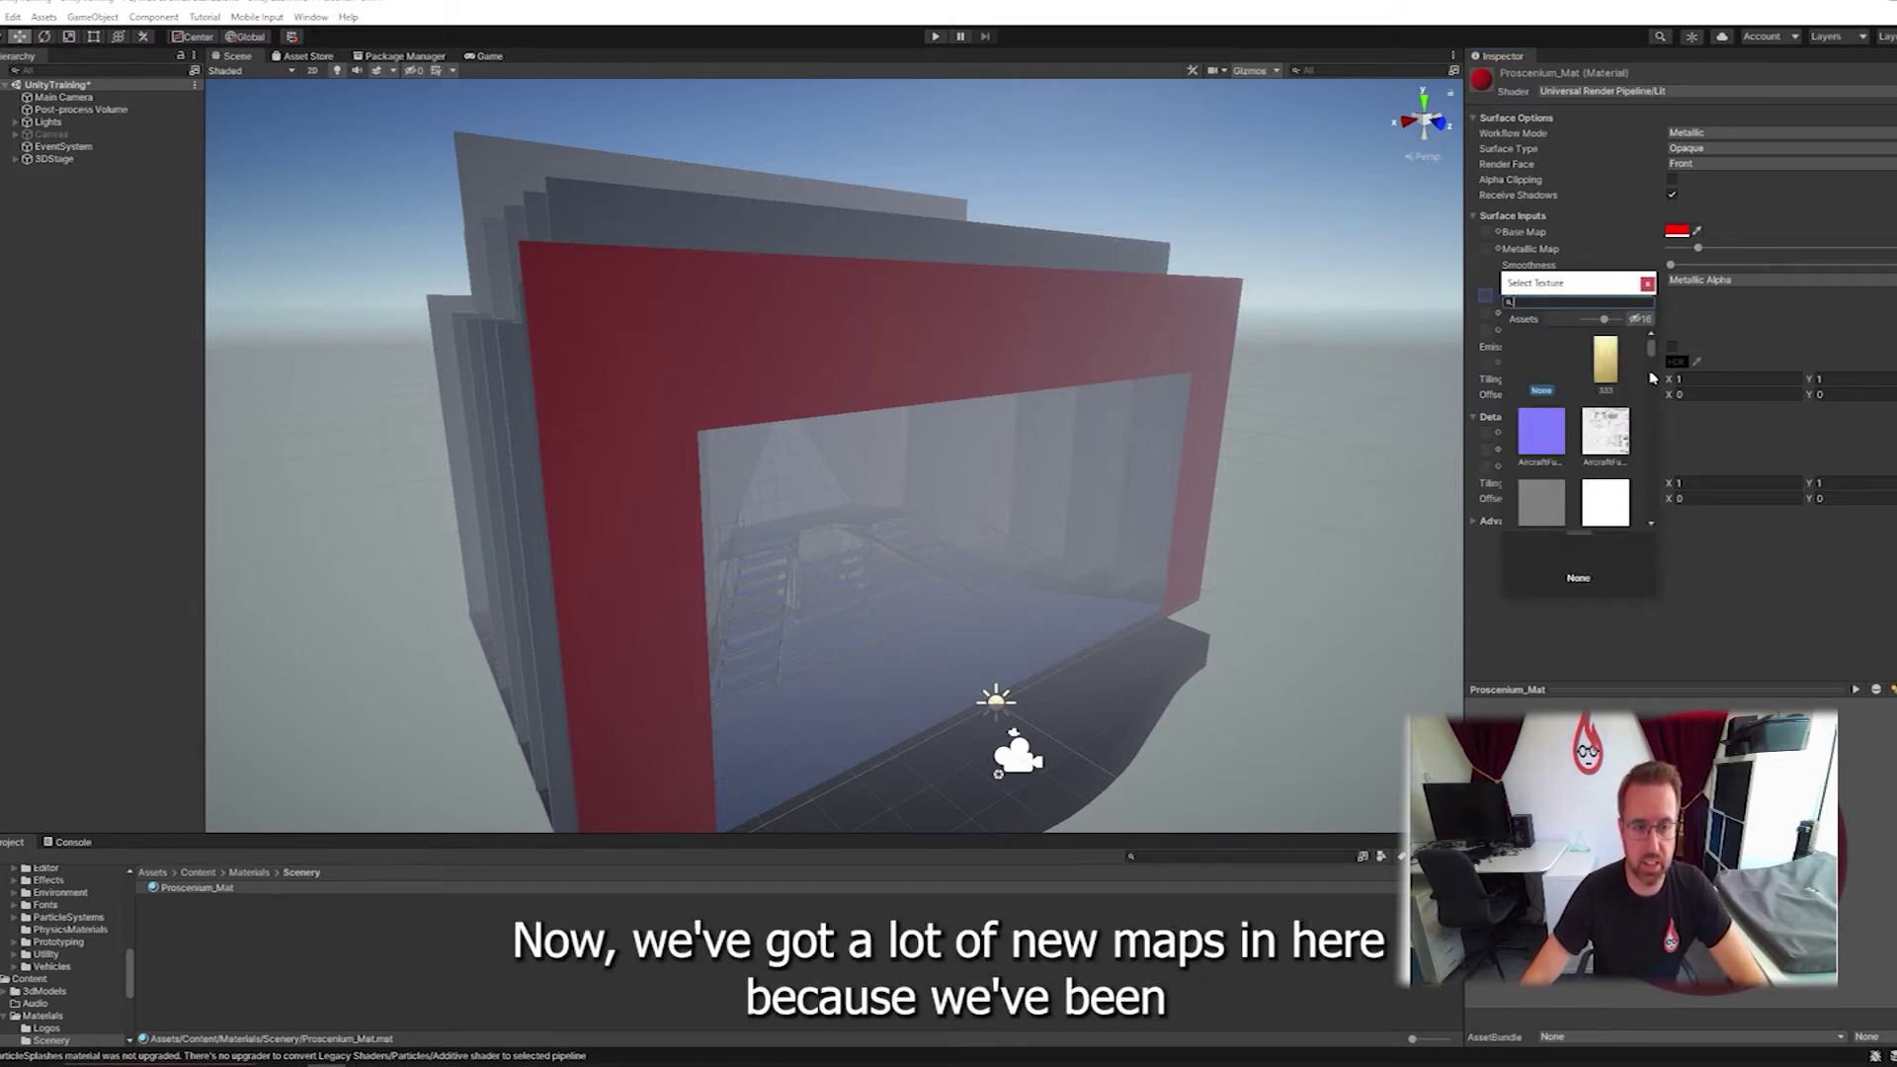
{"action": "scroll", "coordinate": [1651, 354], "scroll_direction": "down", "scroll_amount": 6}
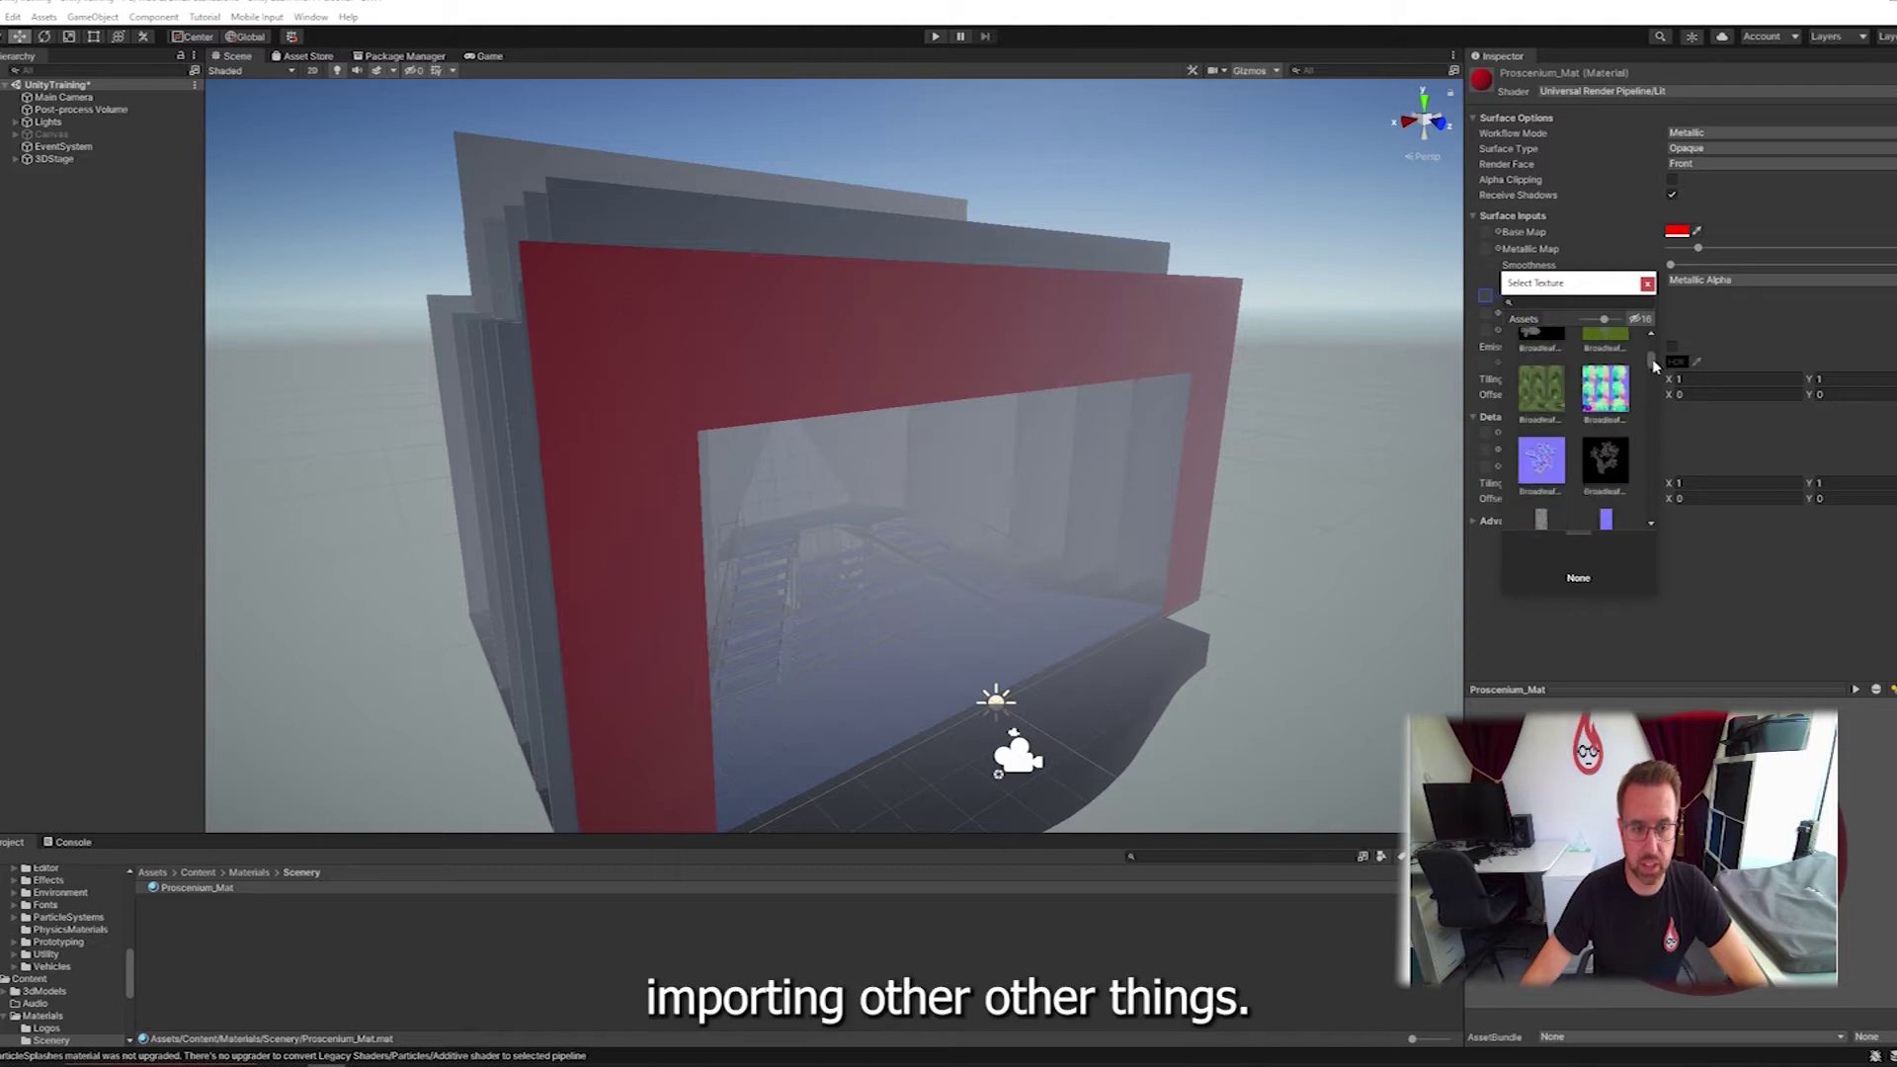
{"action": "left_click_drag", "start_coordinate": [1652, 359], "coordinate": [1654, 405]}
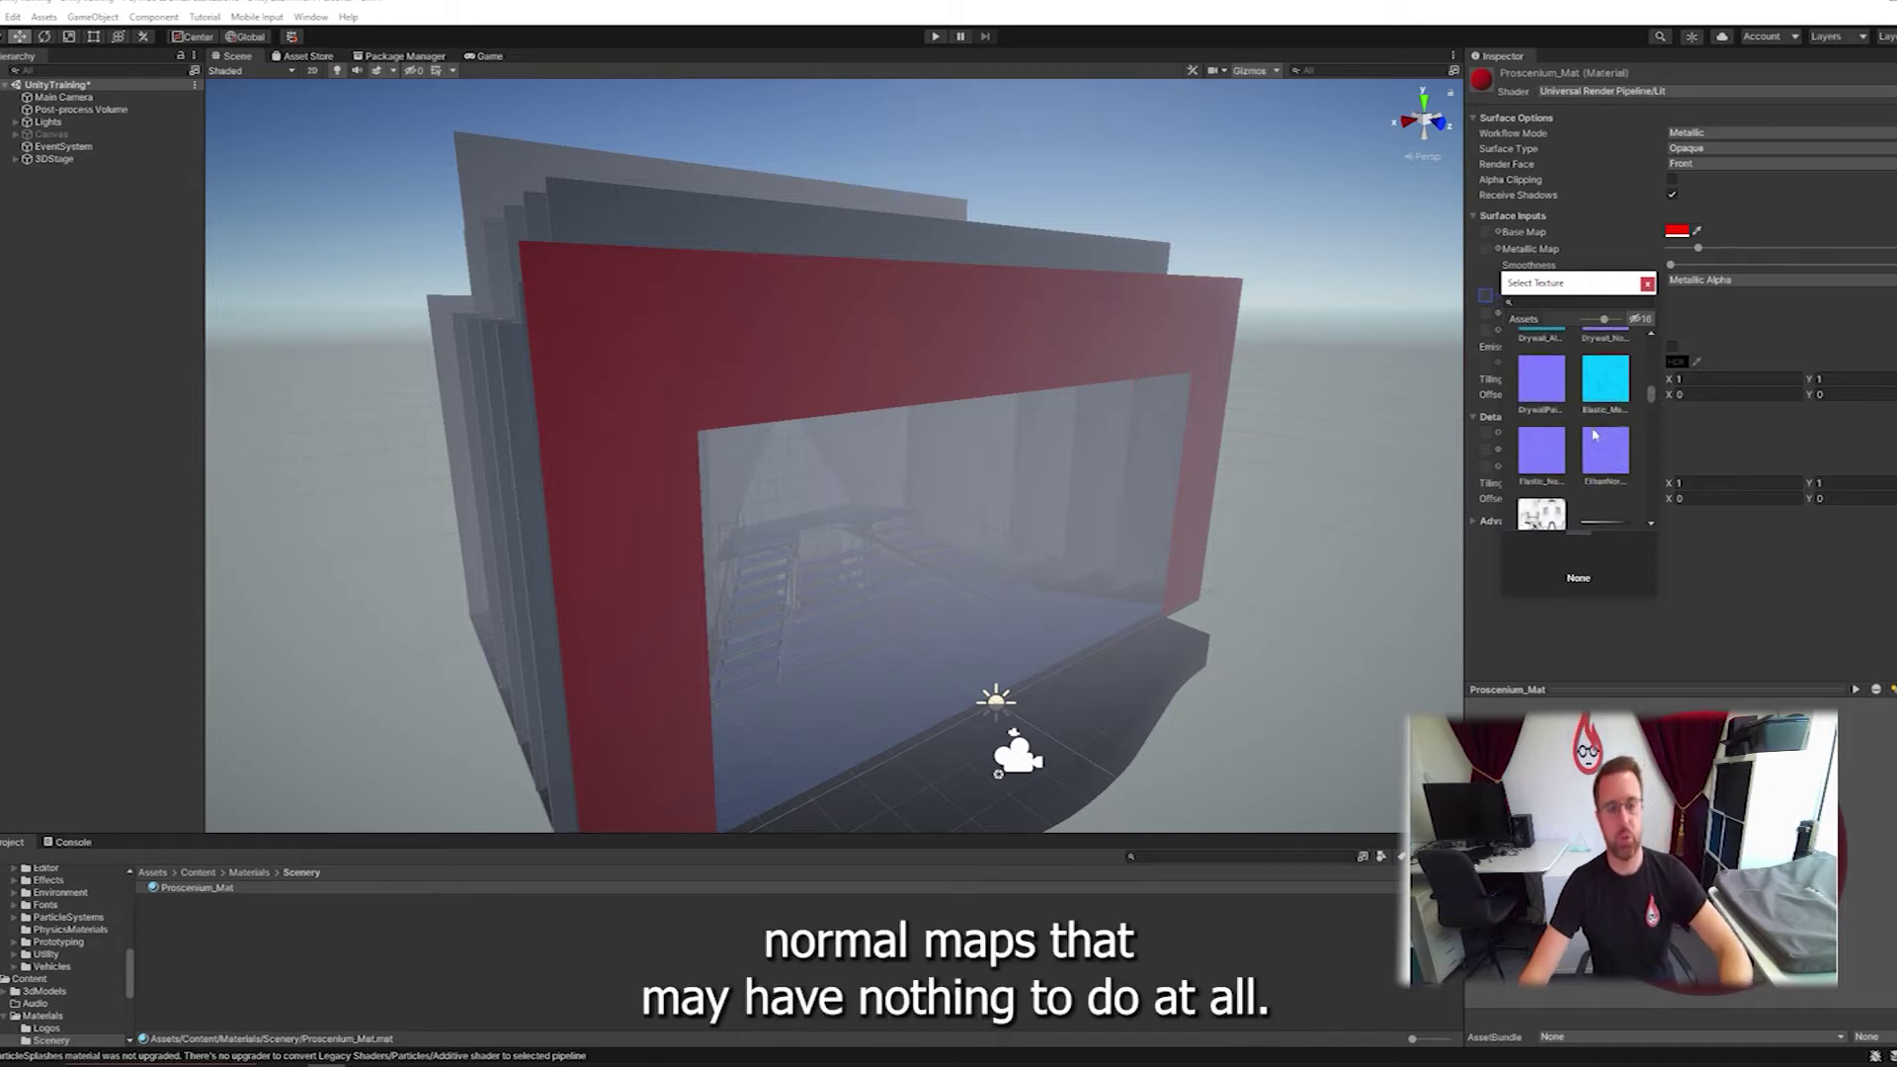
{"action": "scroll", "coordinate": [1617, 485], "scroll_direction": "down", "scroll_amount": 1}
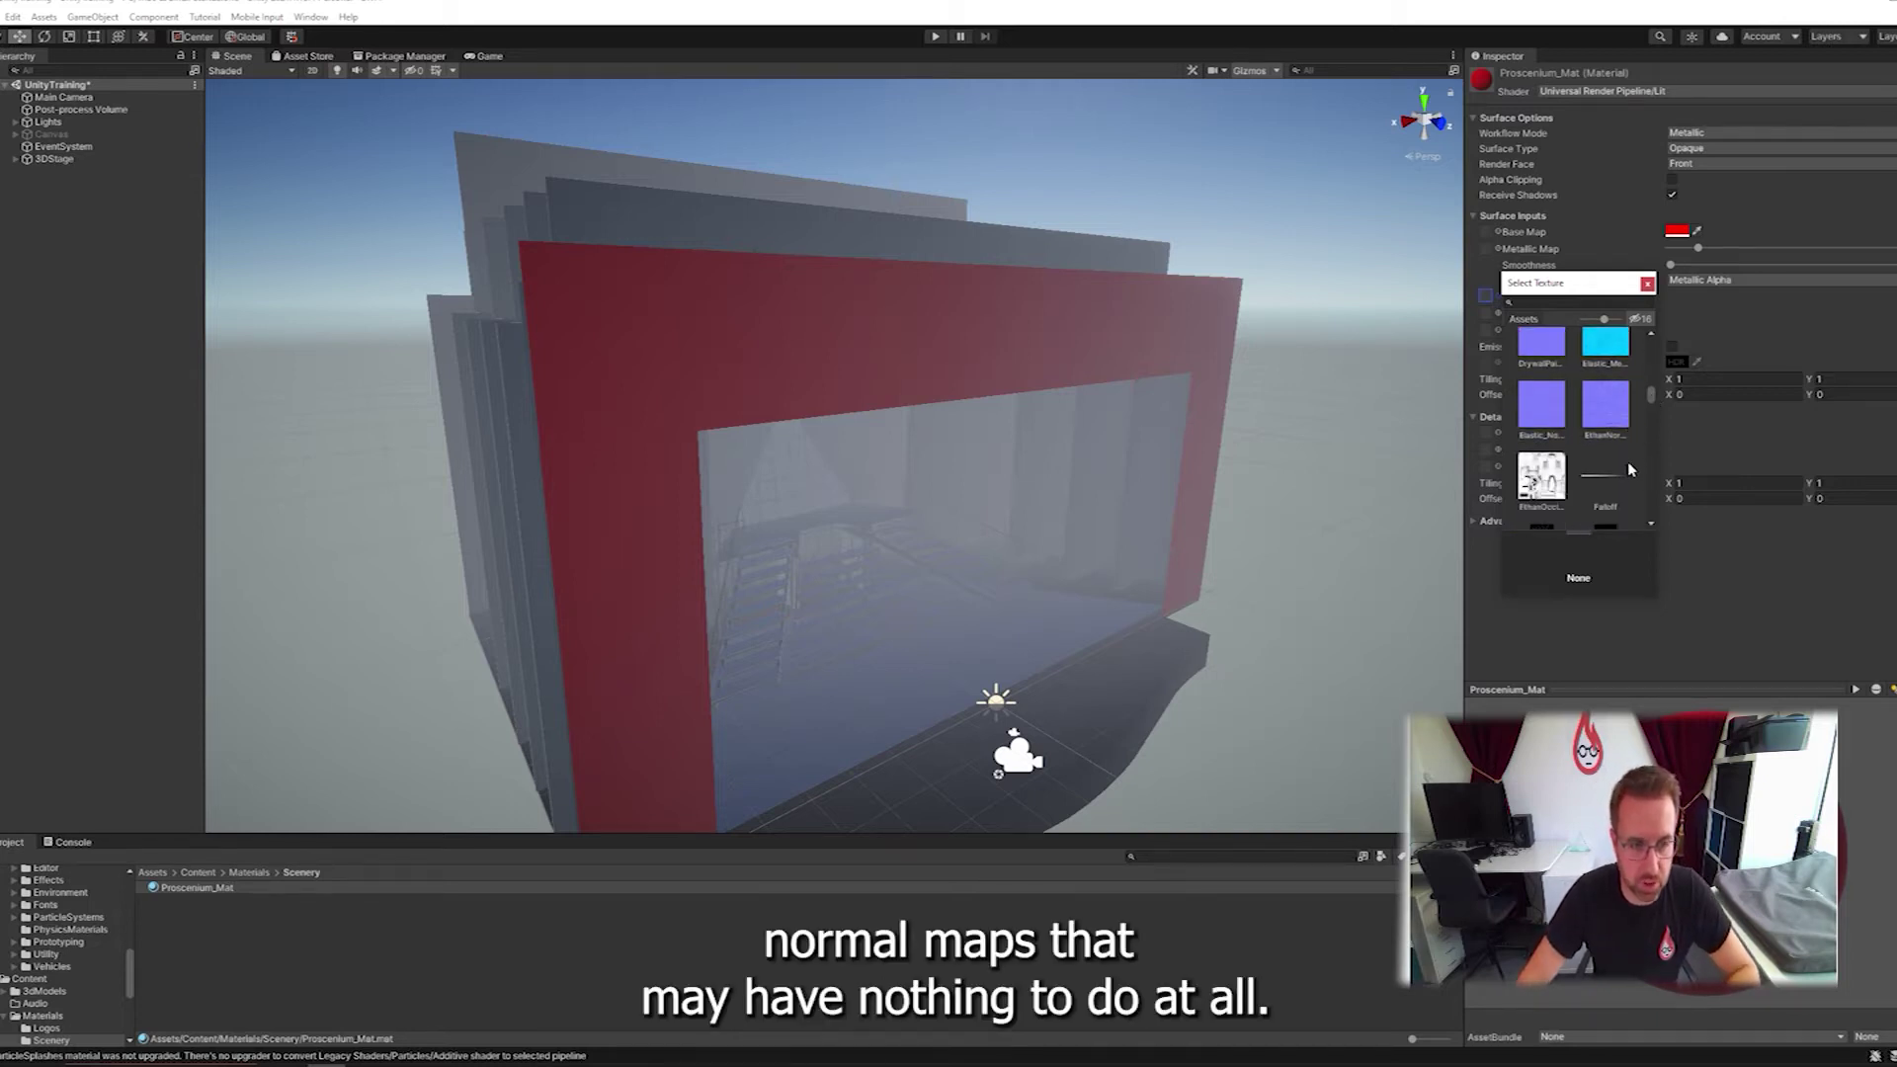
{"action": "scroll", "coordinate": [1604, 498], "scroll_direction": "up", "scroll_amount": 1}
{"action": "left_click", "coordinate": [1544, 457]}
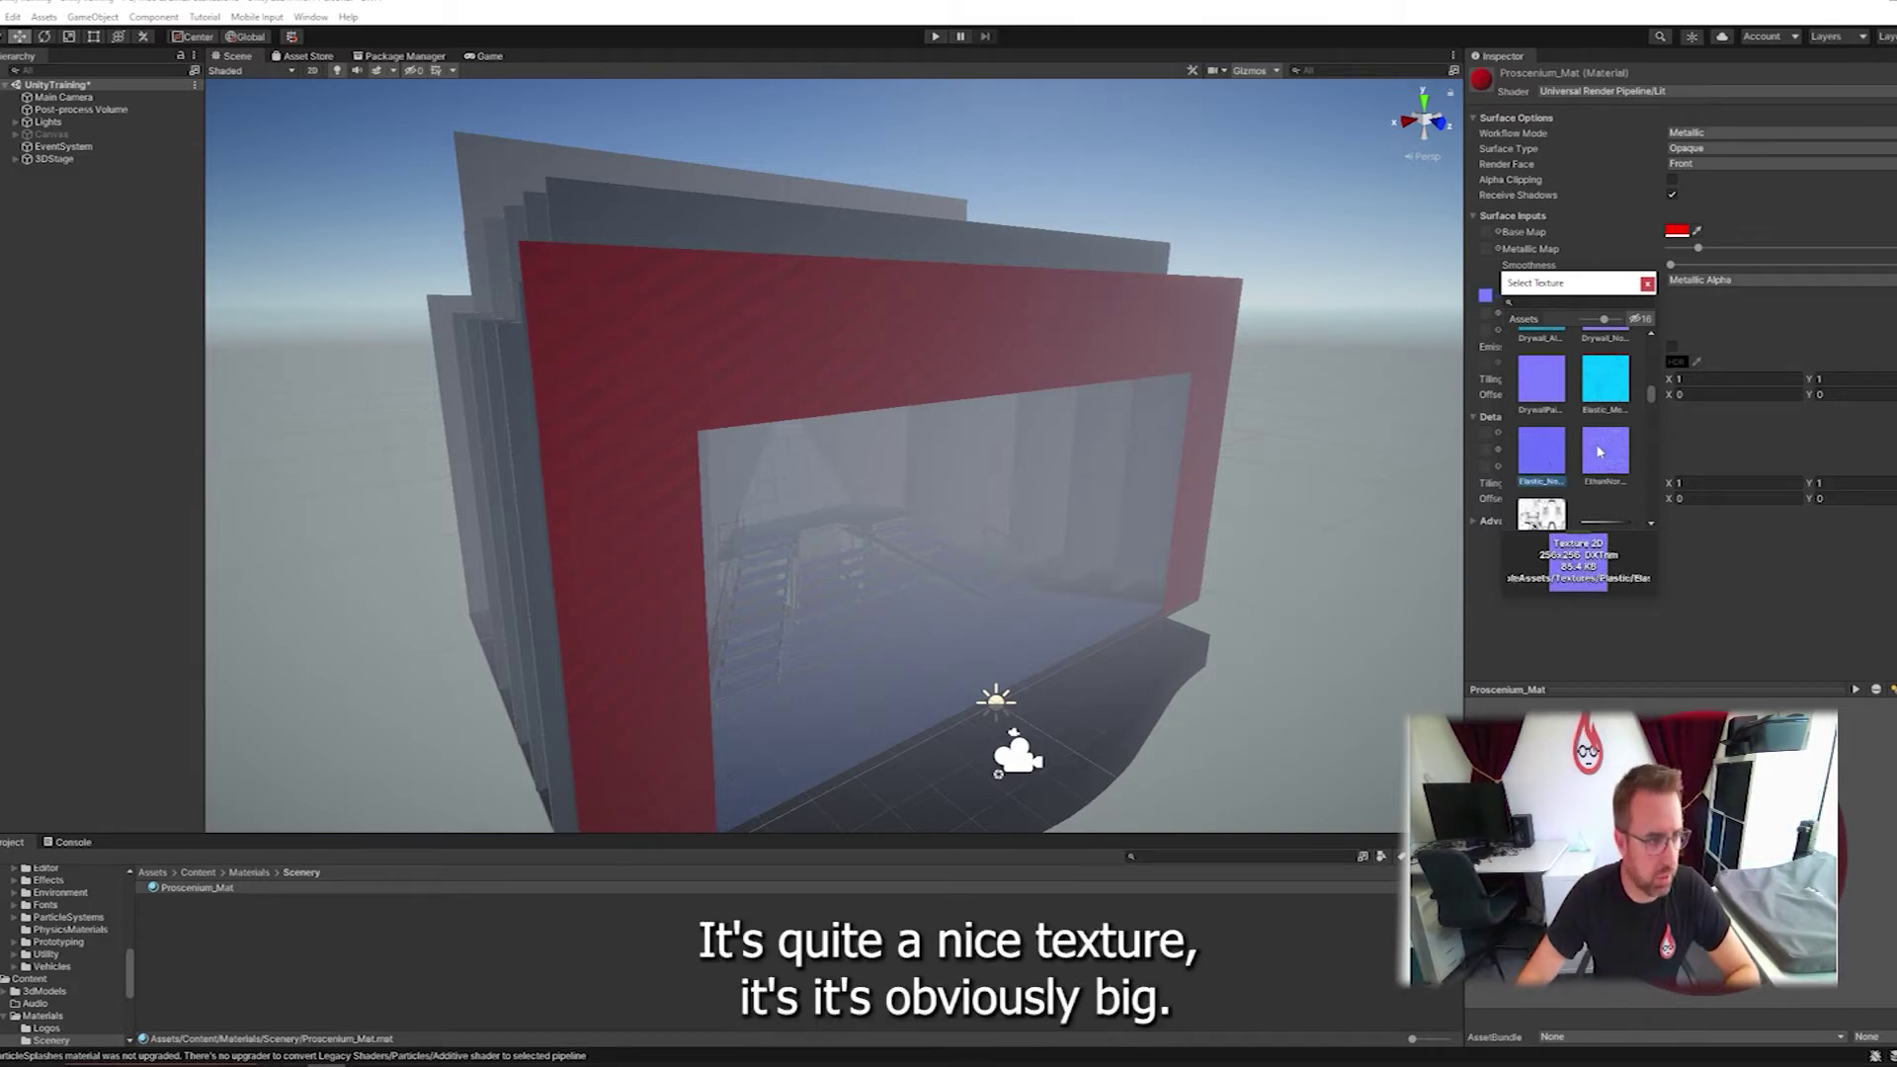
{"action": "left_click", "coordinate": [1601, 452]}
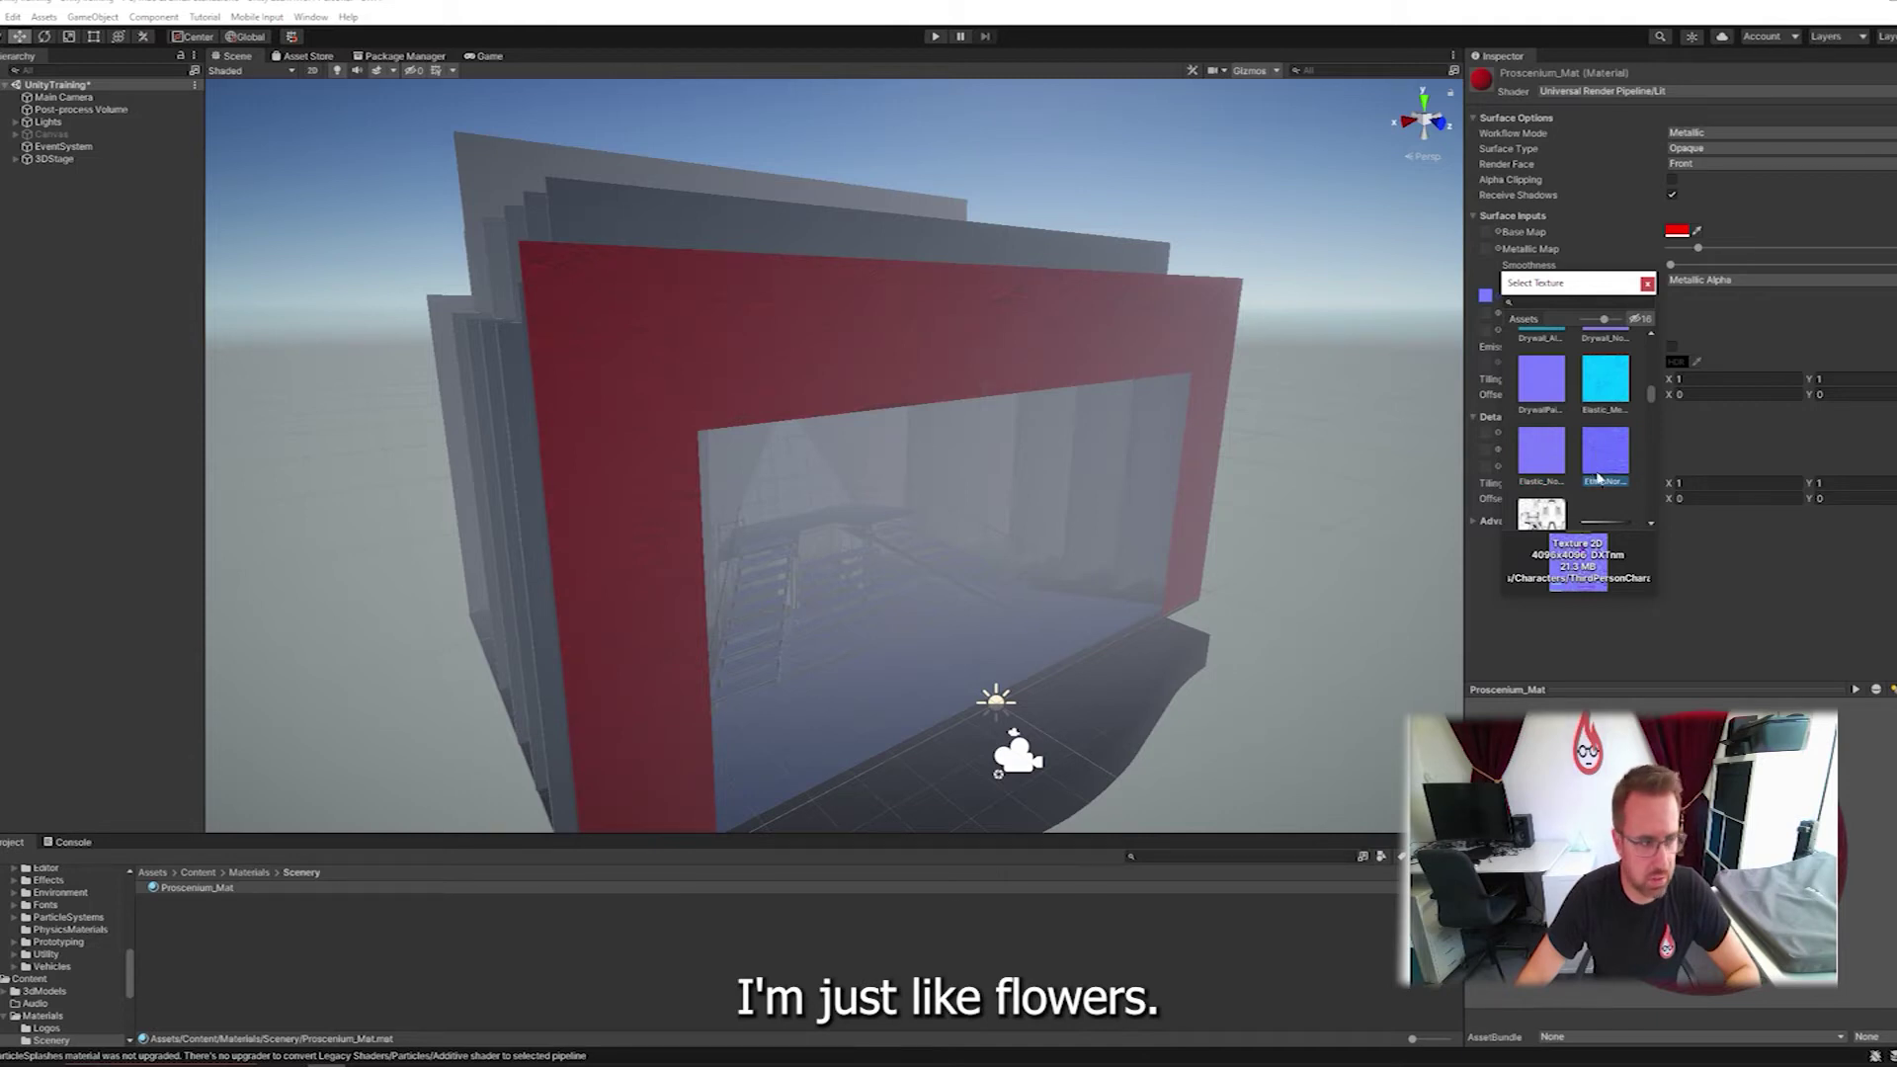
{"action": "left_click", "coordinate": [1606, 395]}
{"action": "left_click", "coordinate": [1562, 390]}
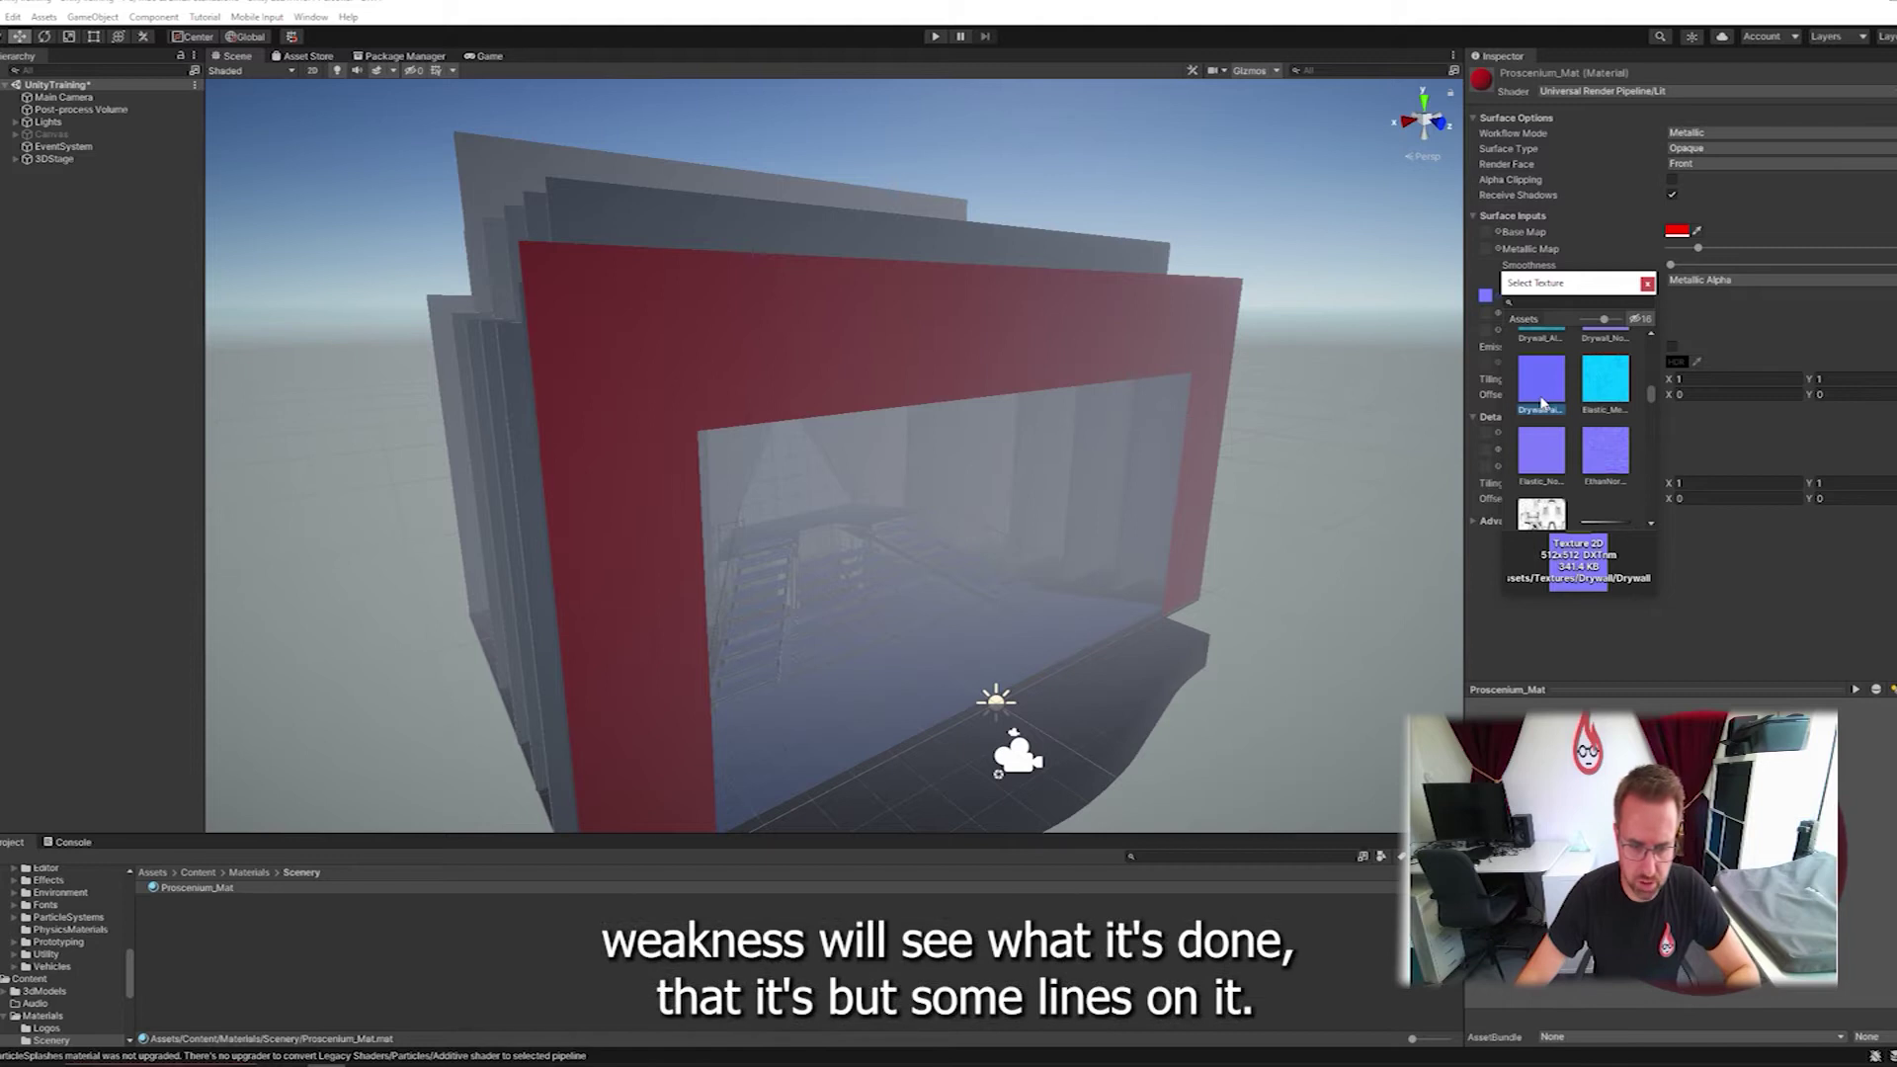
{"action": "left_click", "coordinate": [1647, 284]}
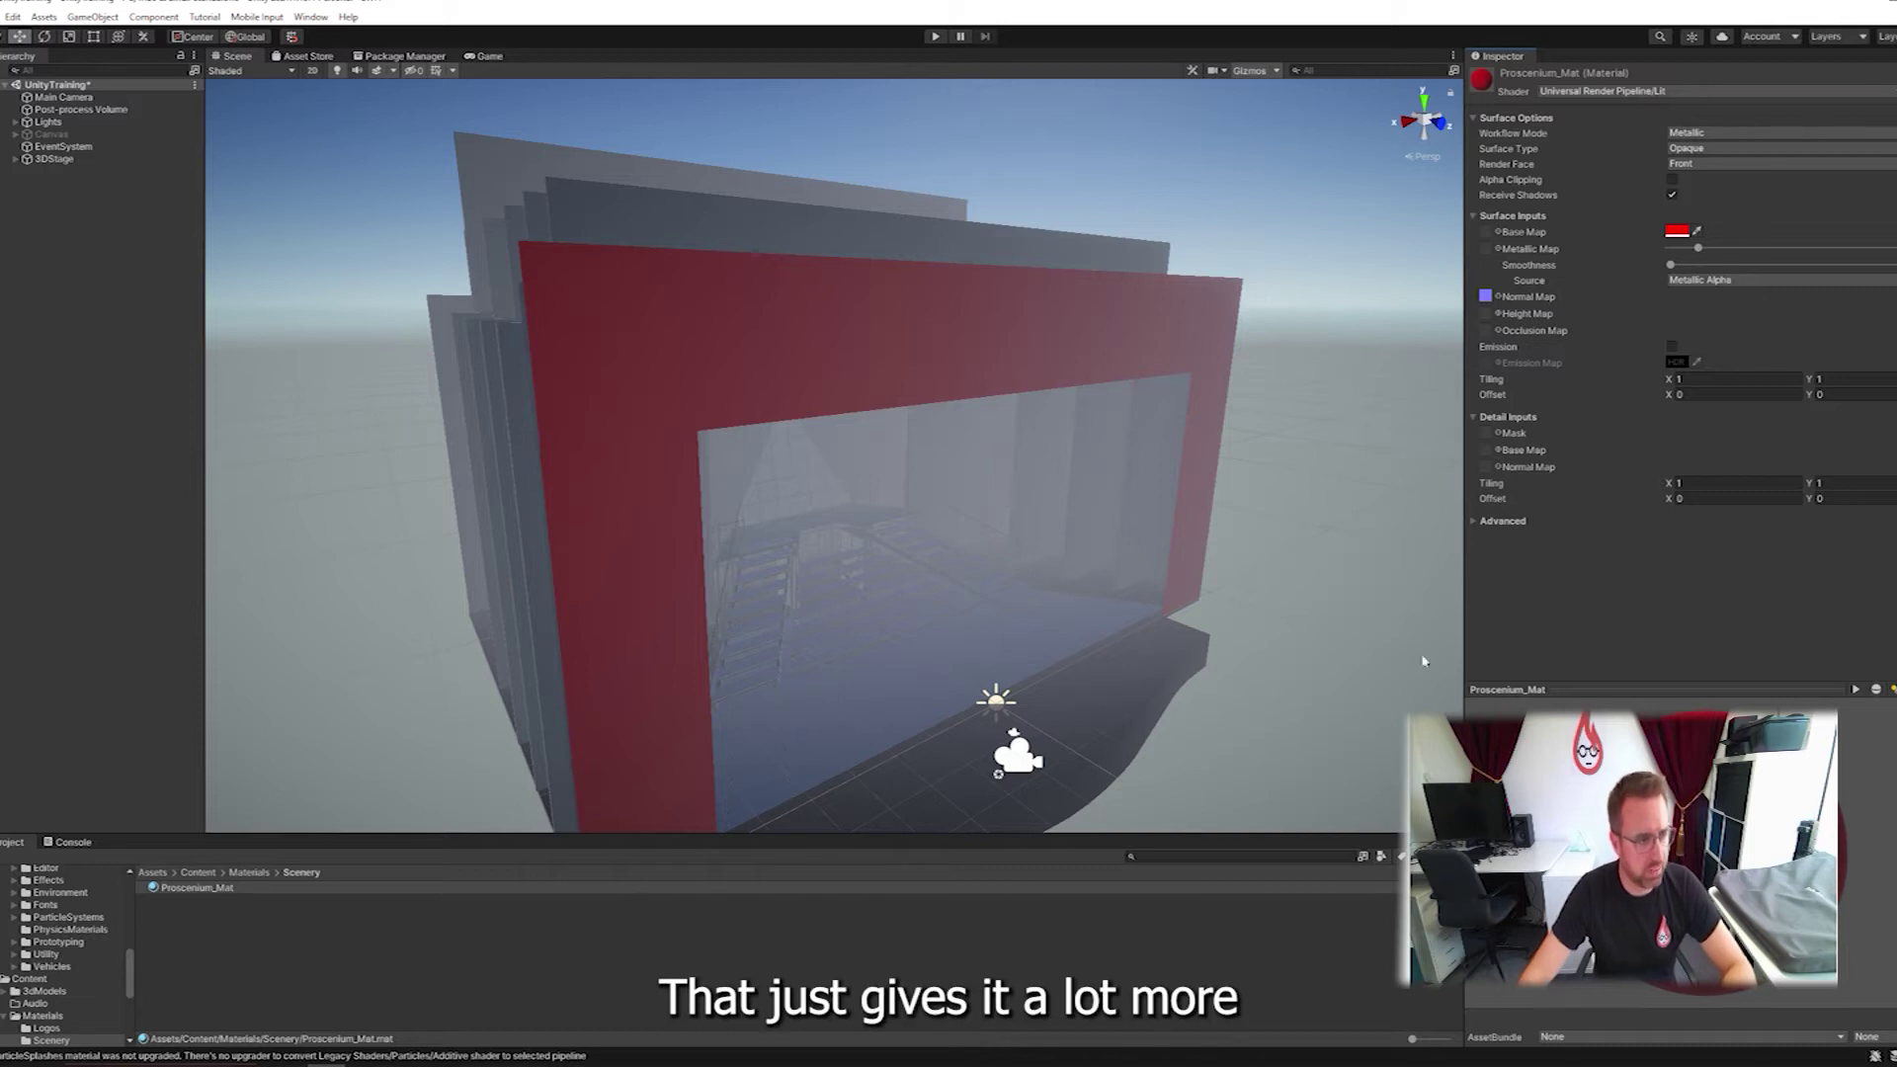
Inspect the textured red proscenium up close and from the front, with nothing selected.
{"action": "scroll", "coordinate": [860, 390], "scroll_direction": "up", "scroll_amount": 6}
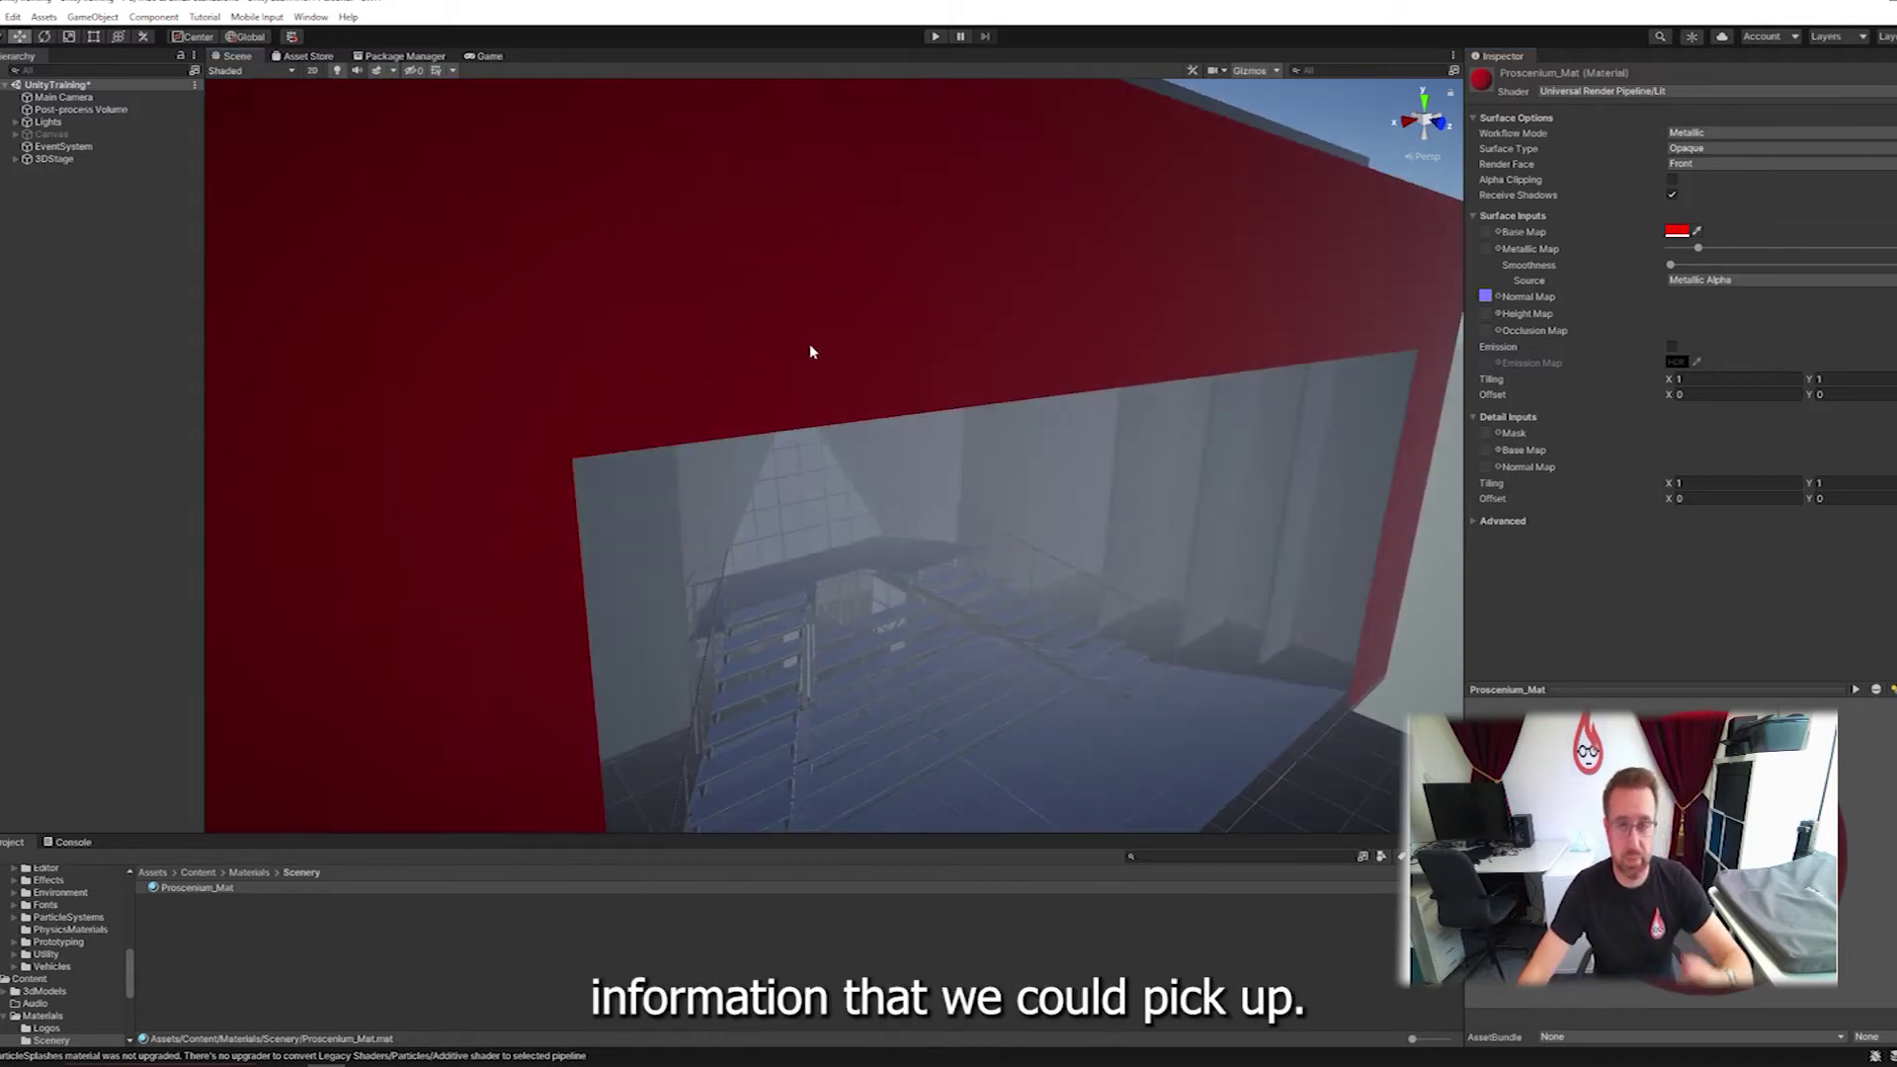
{"action": "scroll", "coordinate": [810, 351], "scroll_direction": "down", "scroll_amount": 6}
{"action": "left_click_drag", "start_coordinate": [933, 399], "coordinate": [476, 461], "text": "alt"}
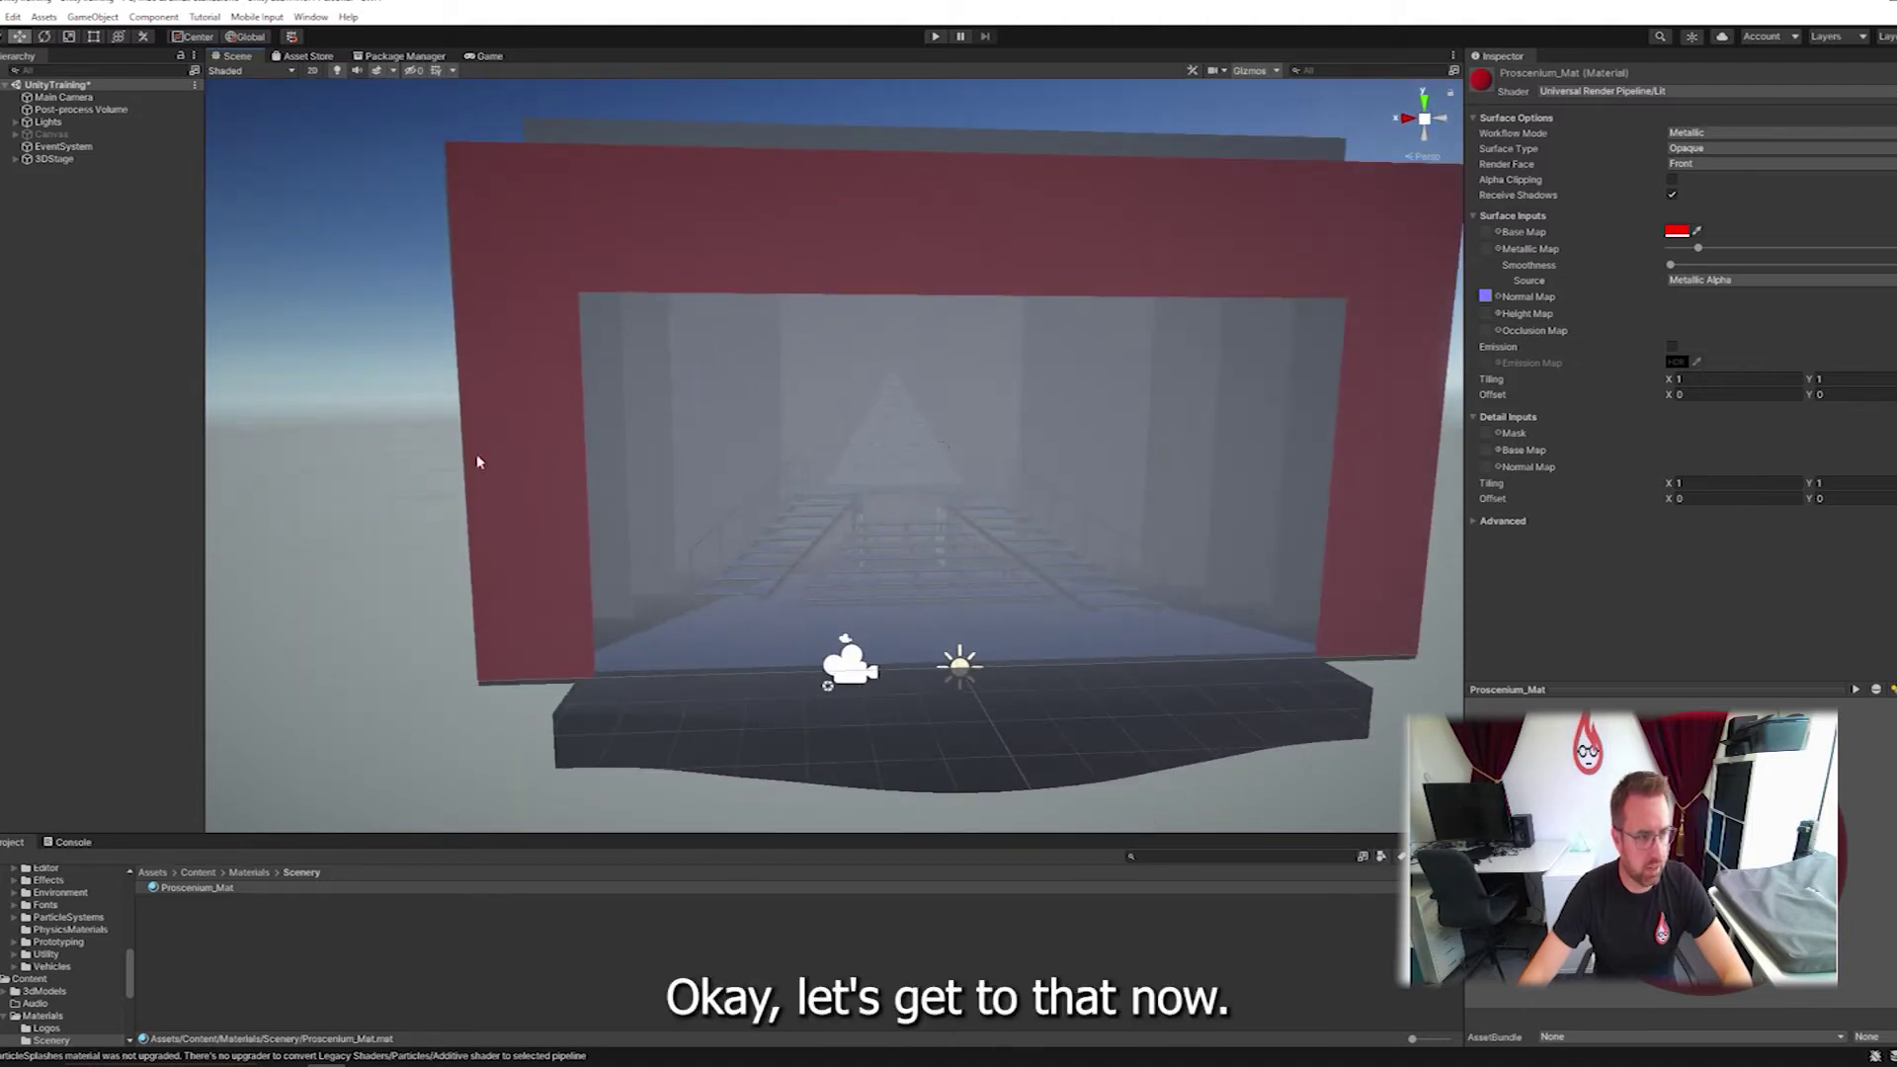
{"action": "left_click", "coordinate": [414, 496]}
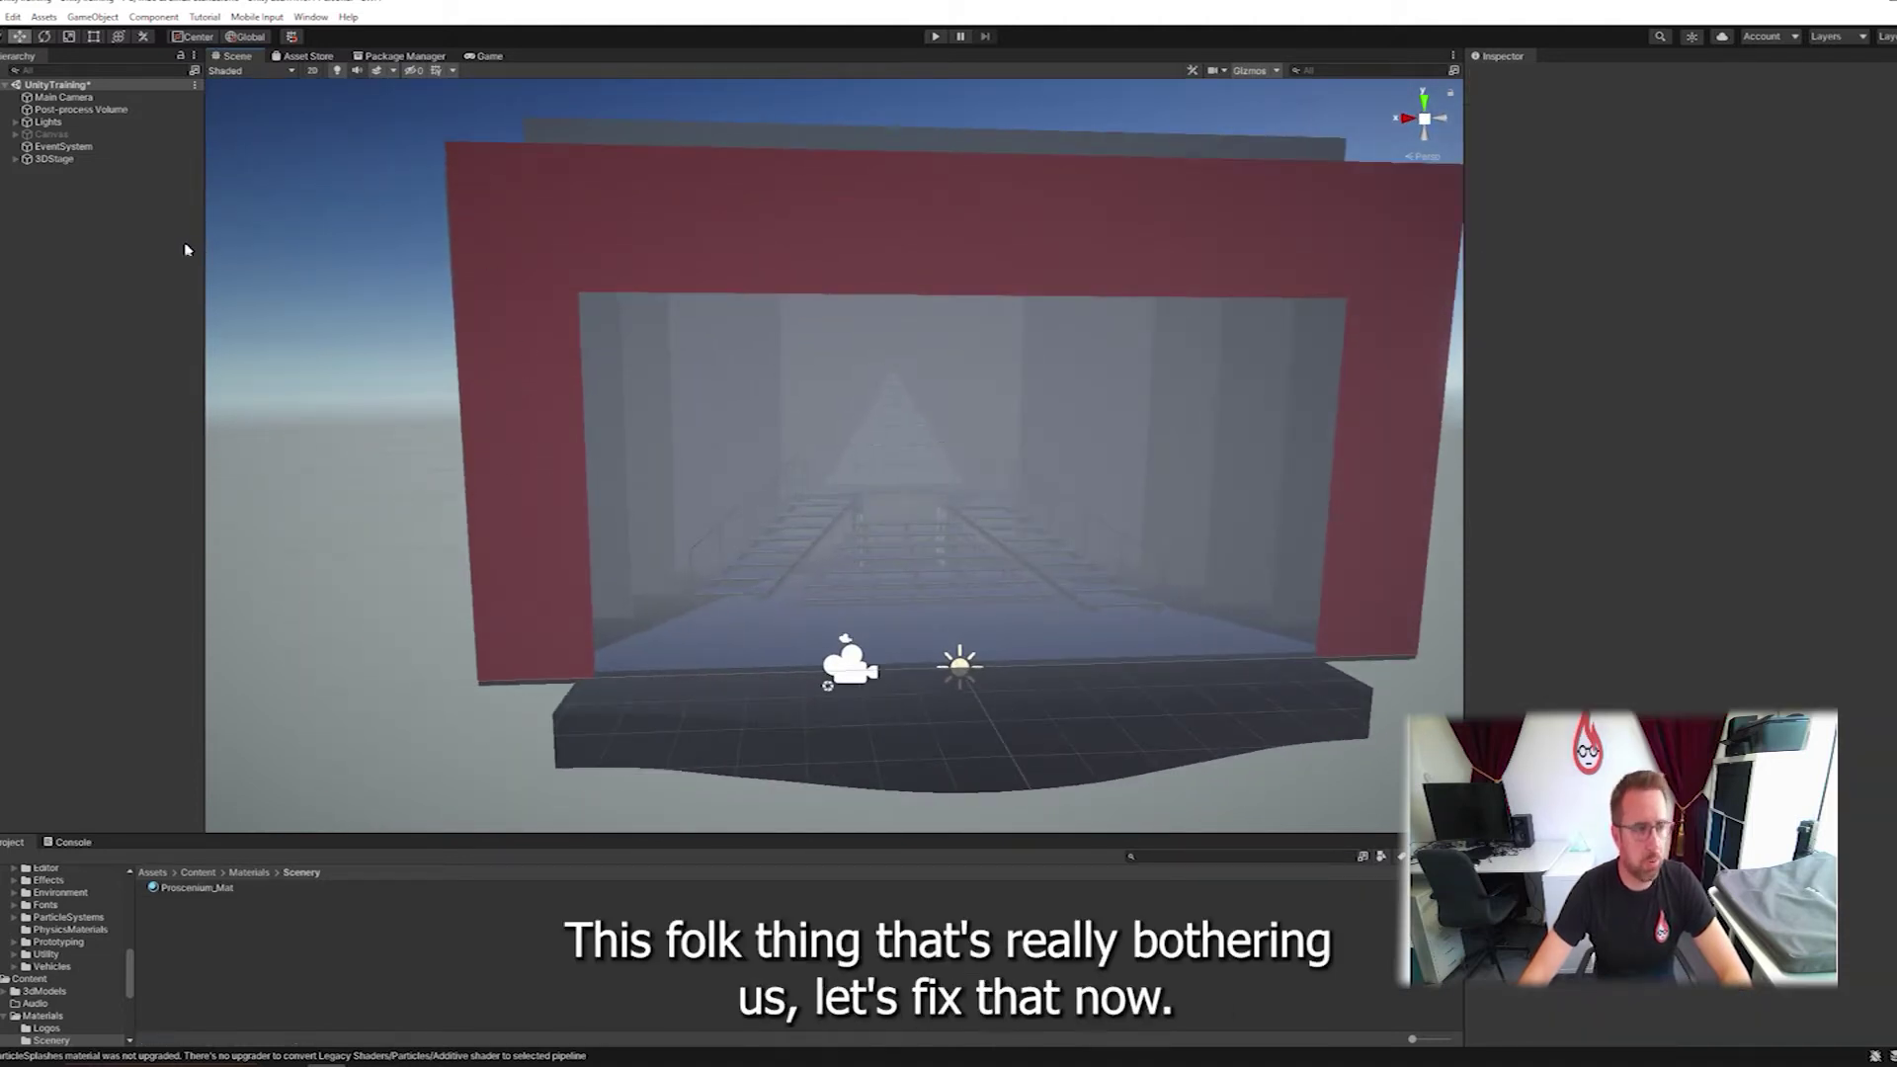
{"action": "left_click_drag", "start_coordinate": [387, 392], "coordinate": [720, 372], "text": "alt"}
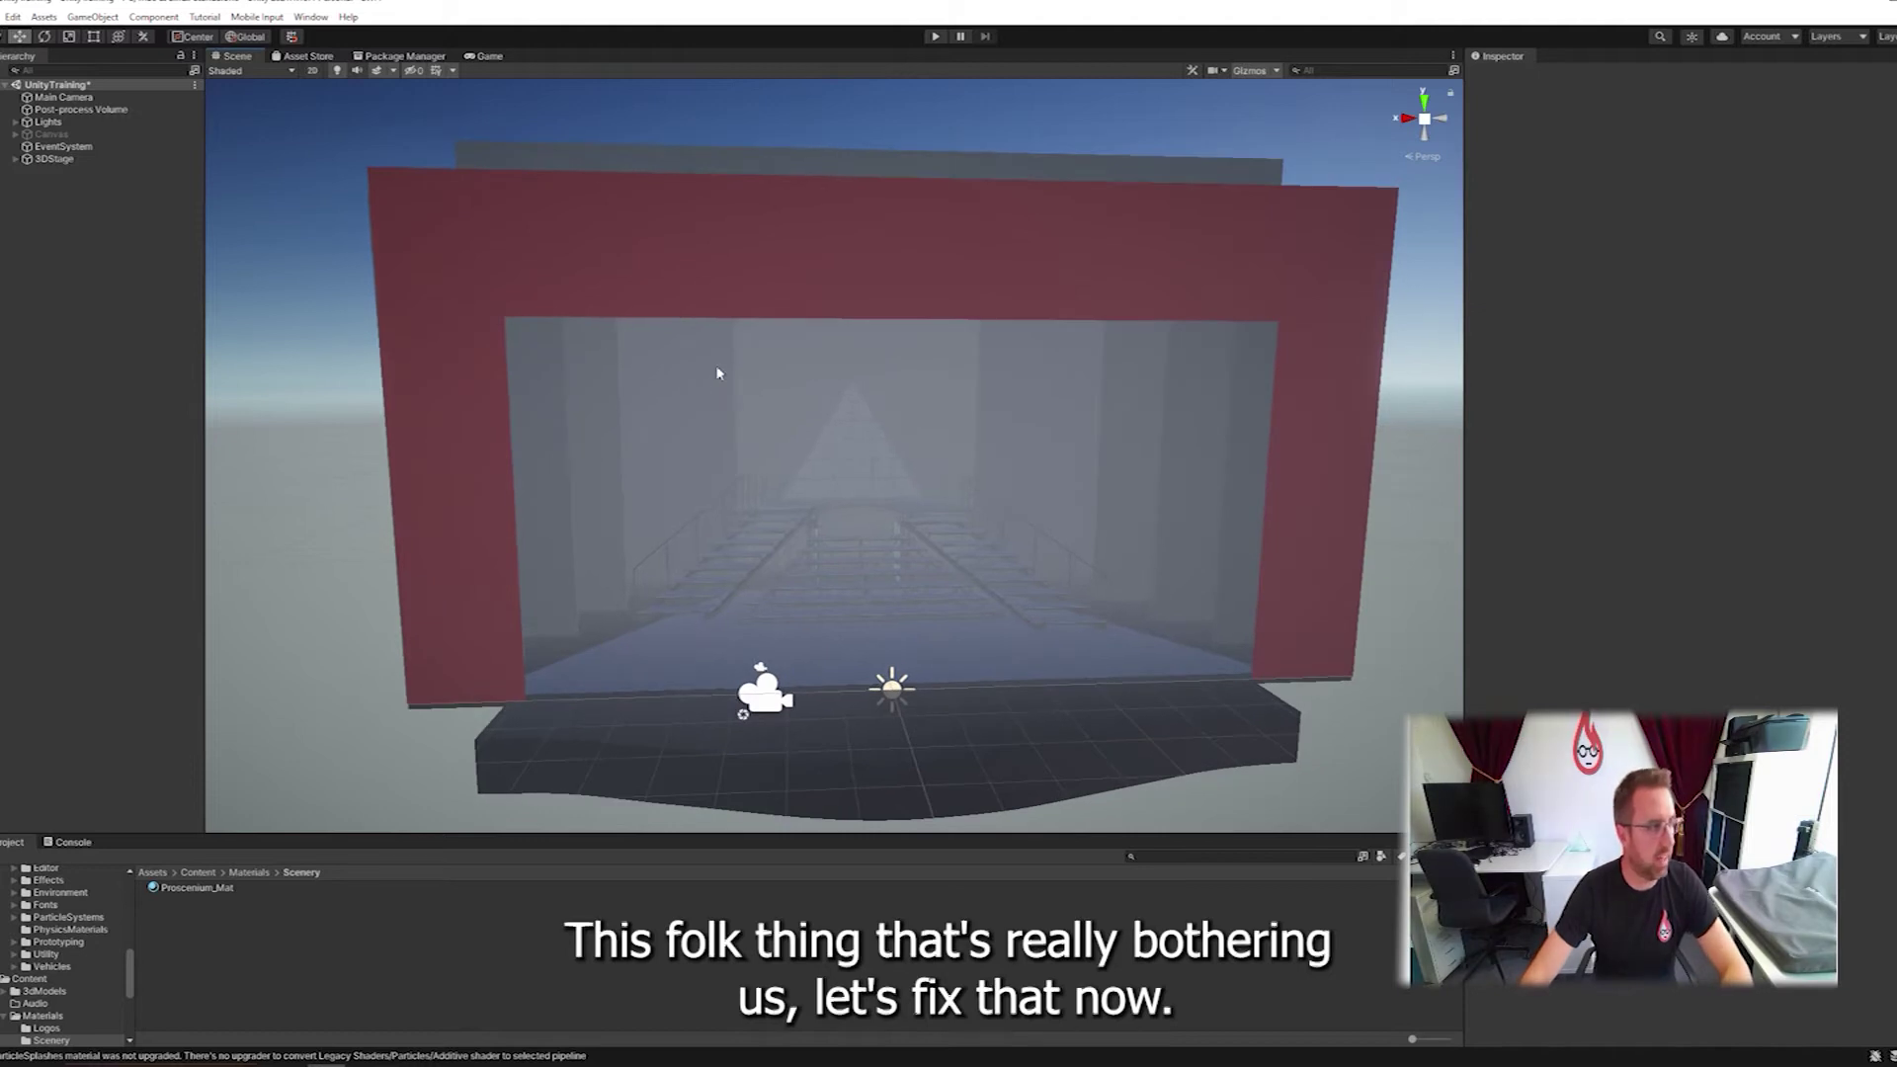
Expand the Tonemapping, Bloom and Vignette overrides of the Post-process Volume, then slightly raise the vignette intensity and lower its smoothness.
{"action": "left_click", "coordinate": [114, 111]}
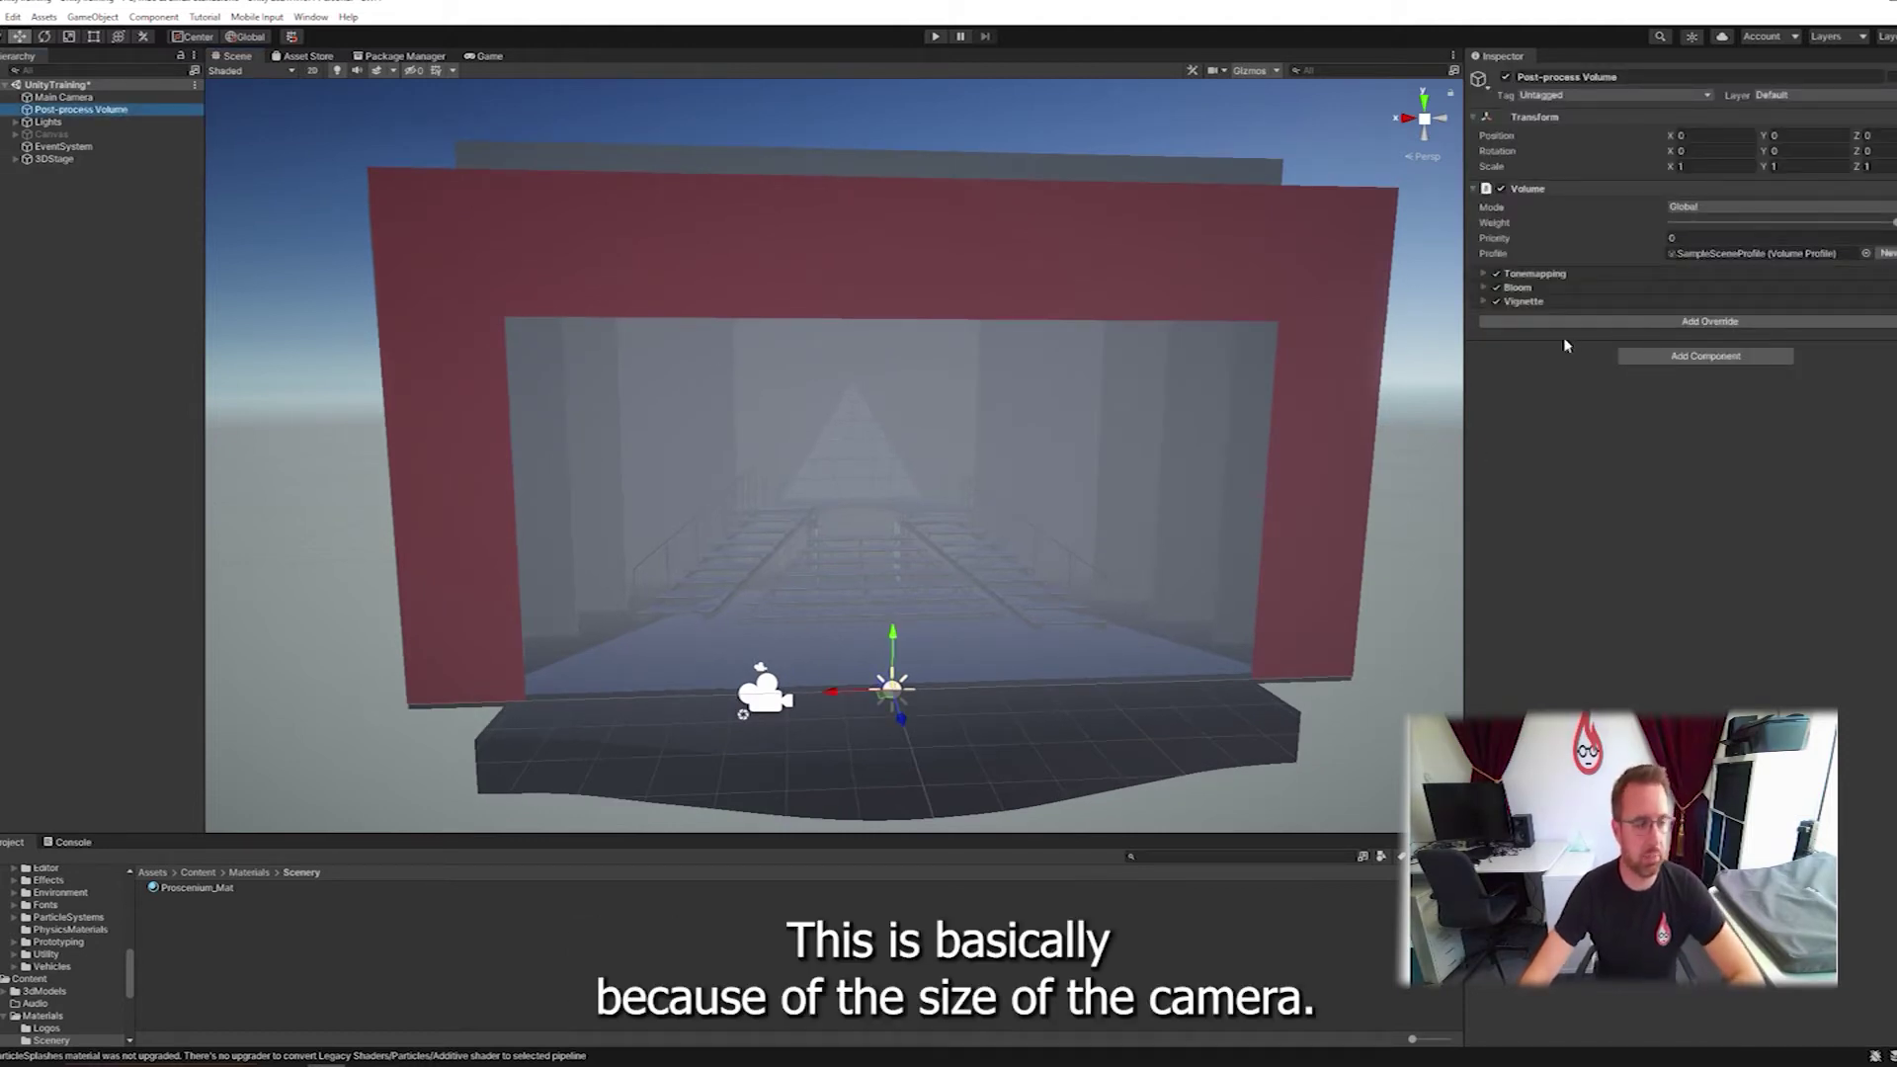
{"action": "scroll", "coordinate": [882, 566], "scroll_direction": "up", "scroll_amount": 3}
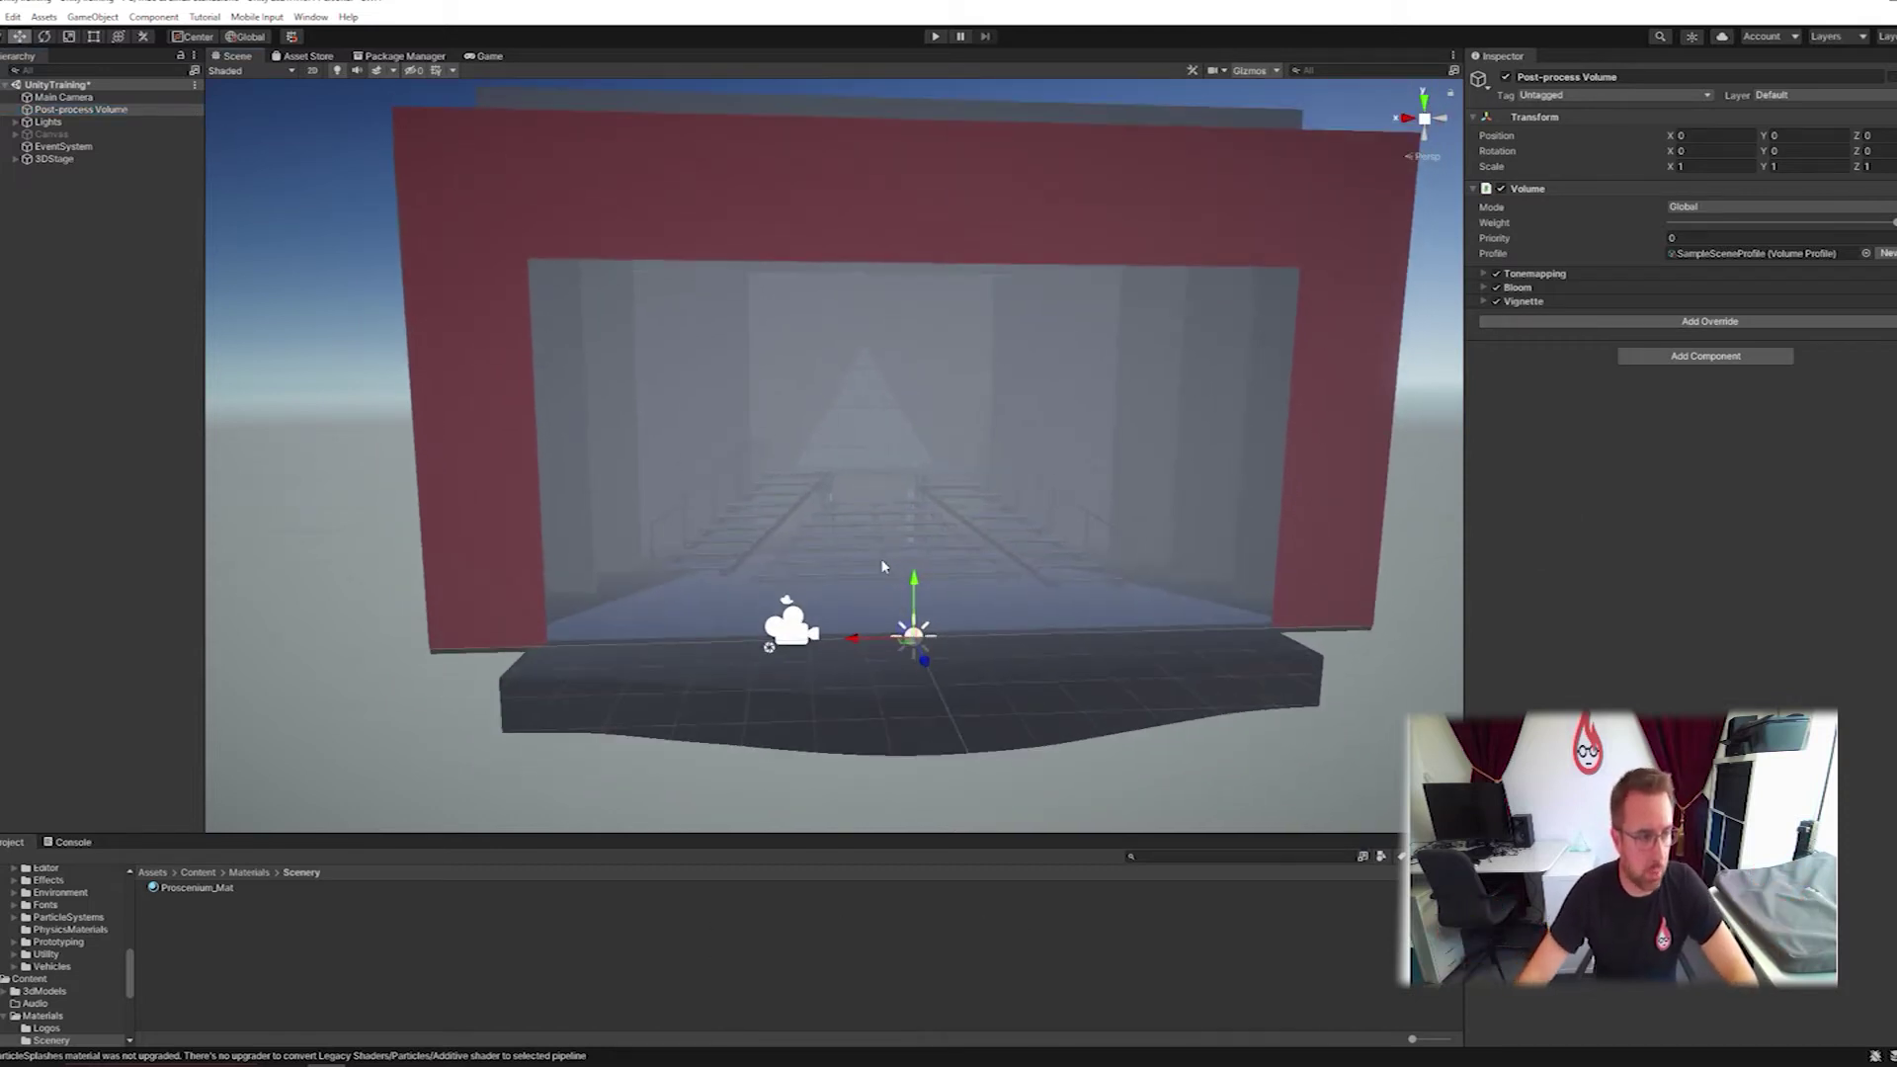
{"action": "right_click_drag", "start_coordinate": [834, 553], "coordinate": [947, 451]}
{"action": "scroll", "coordinate": [947, 451], "scroll_direction": "up", "scroll_amount": 2}
{"action": "scroll", "coordinate": [947, 450], "scroll_direction": "down", "scroll_amount": 4}
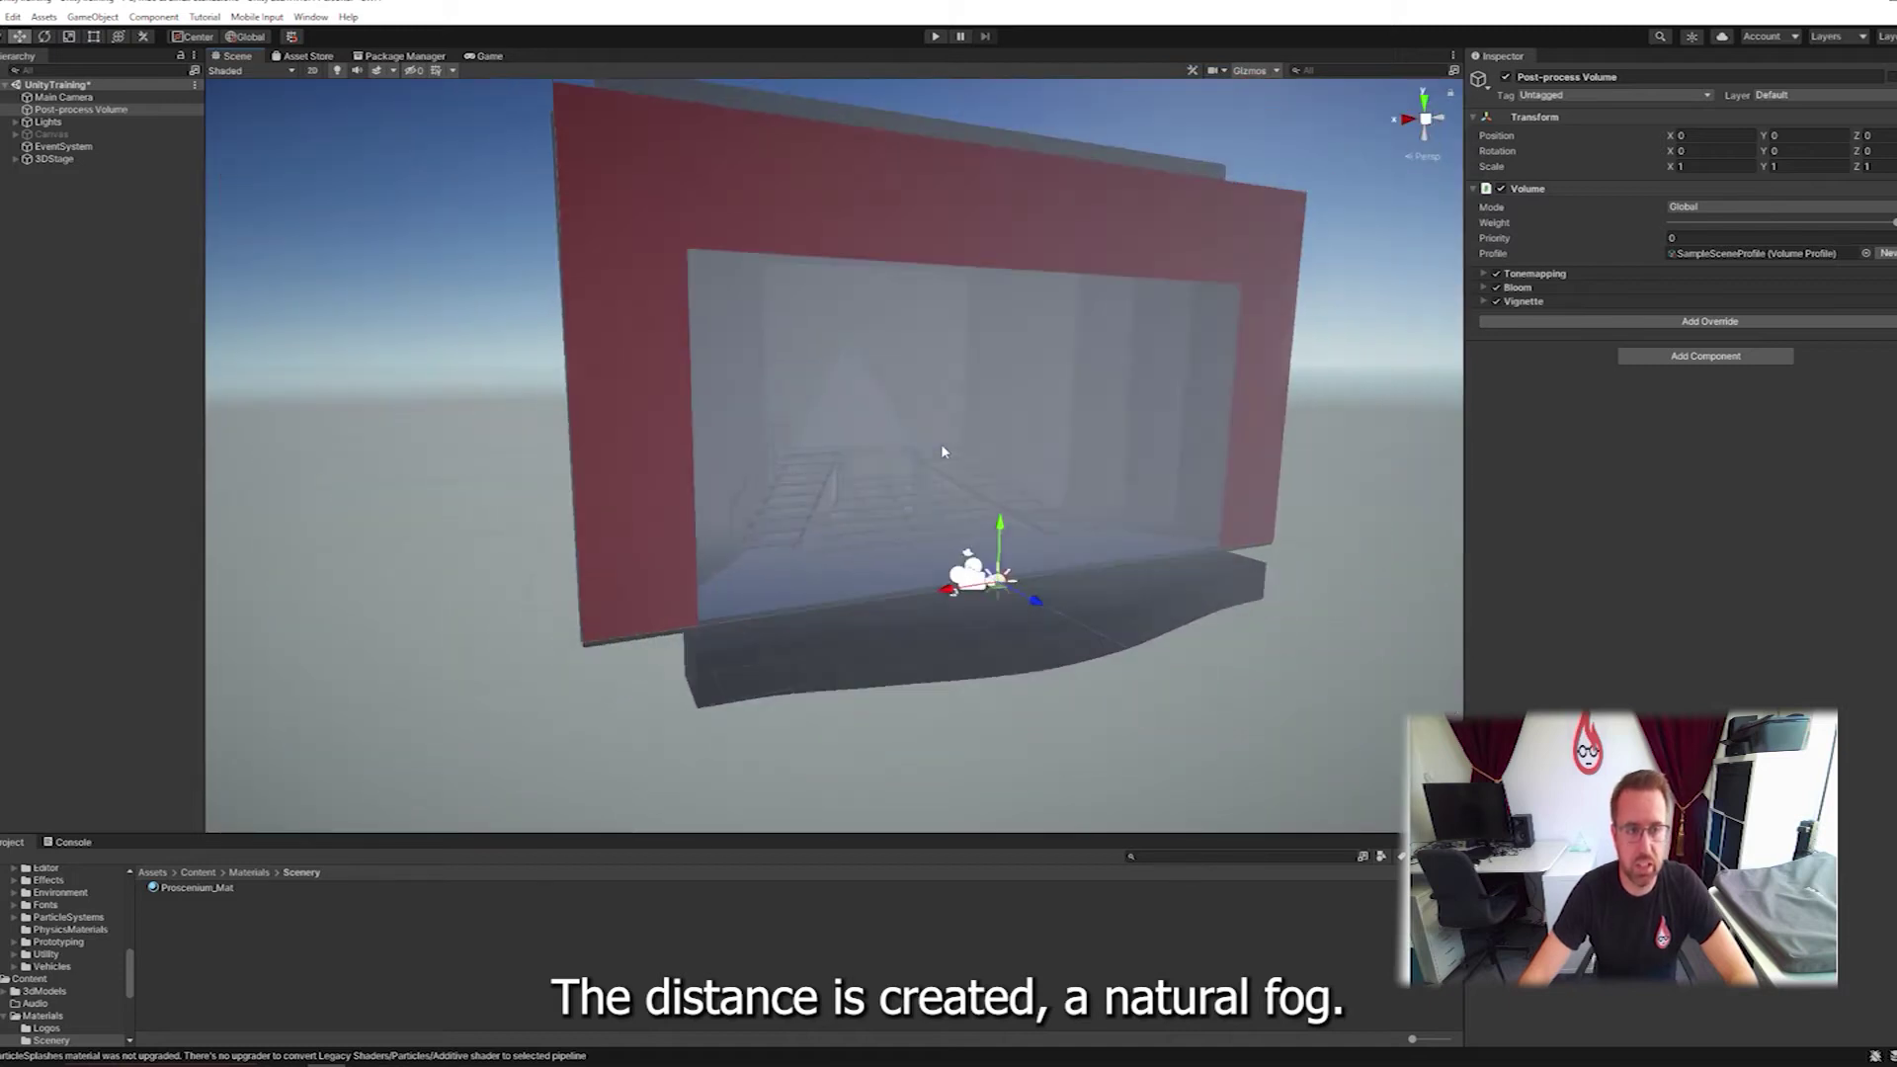
{"action": "scroll", "coordinate": [943, 451], "scroll_direction": "up", "scroll_amount": 2}
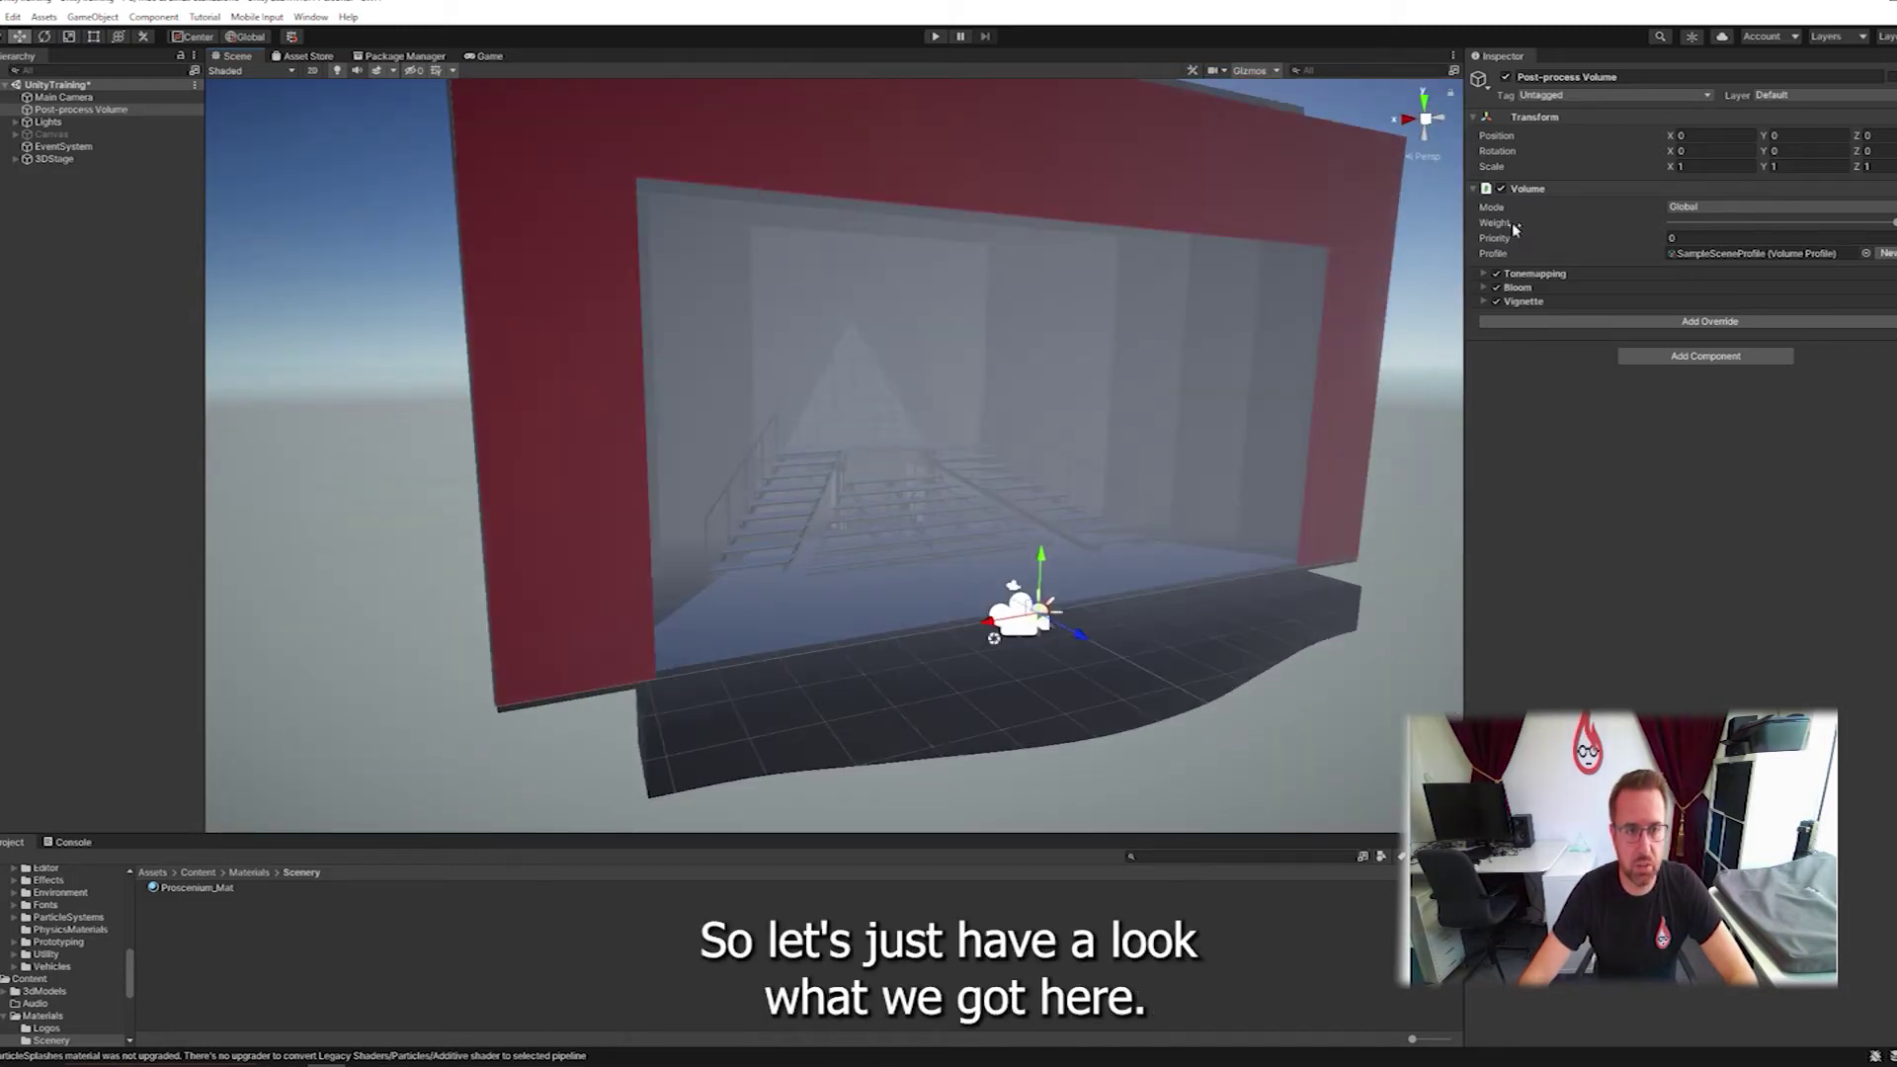
{"action": "left_click", "coordinate": [1485, 275]}
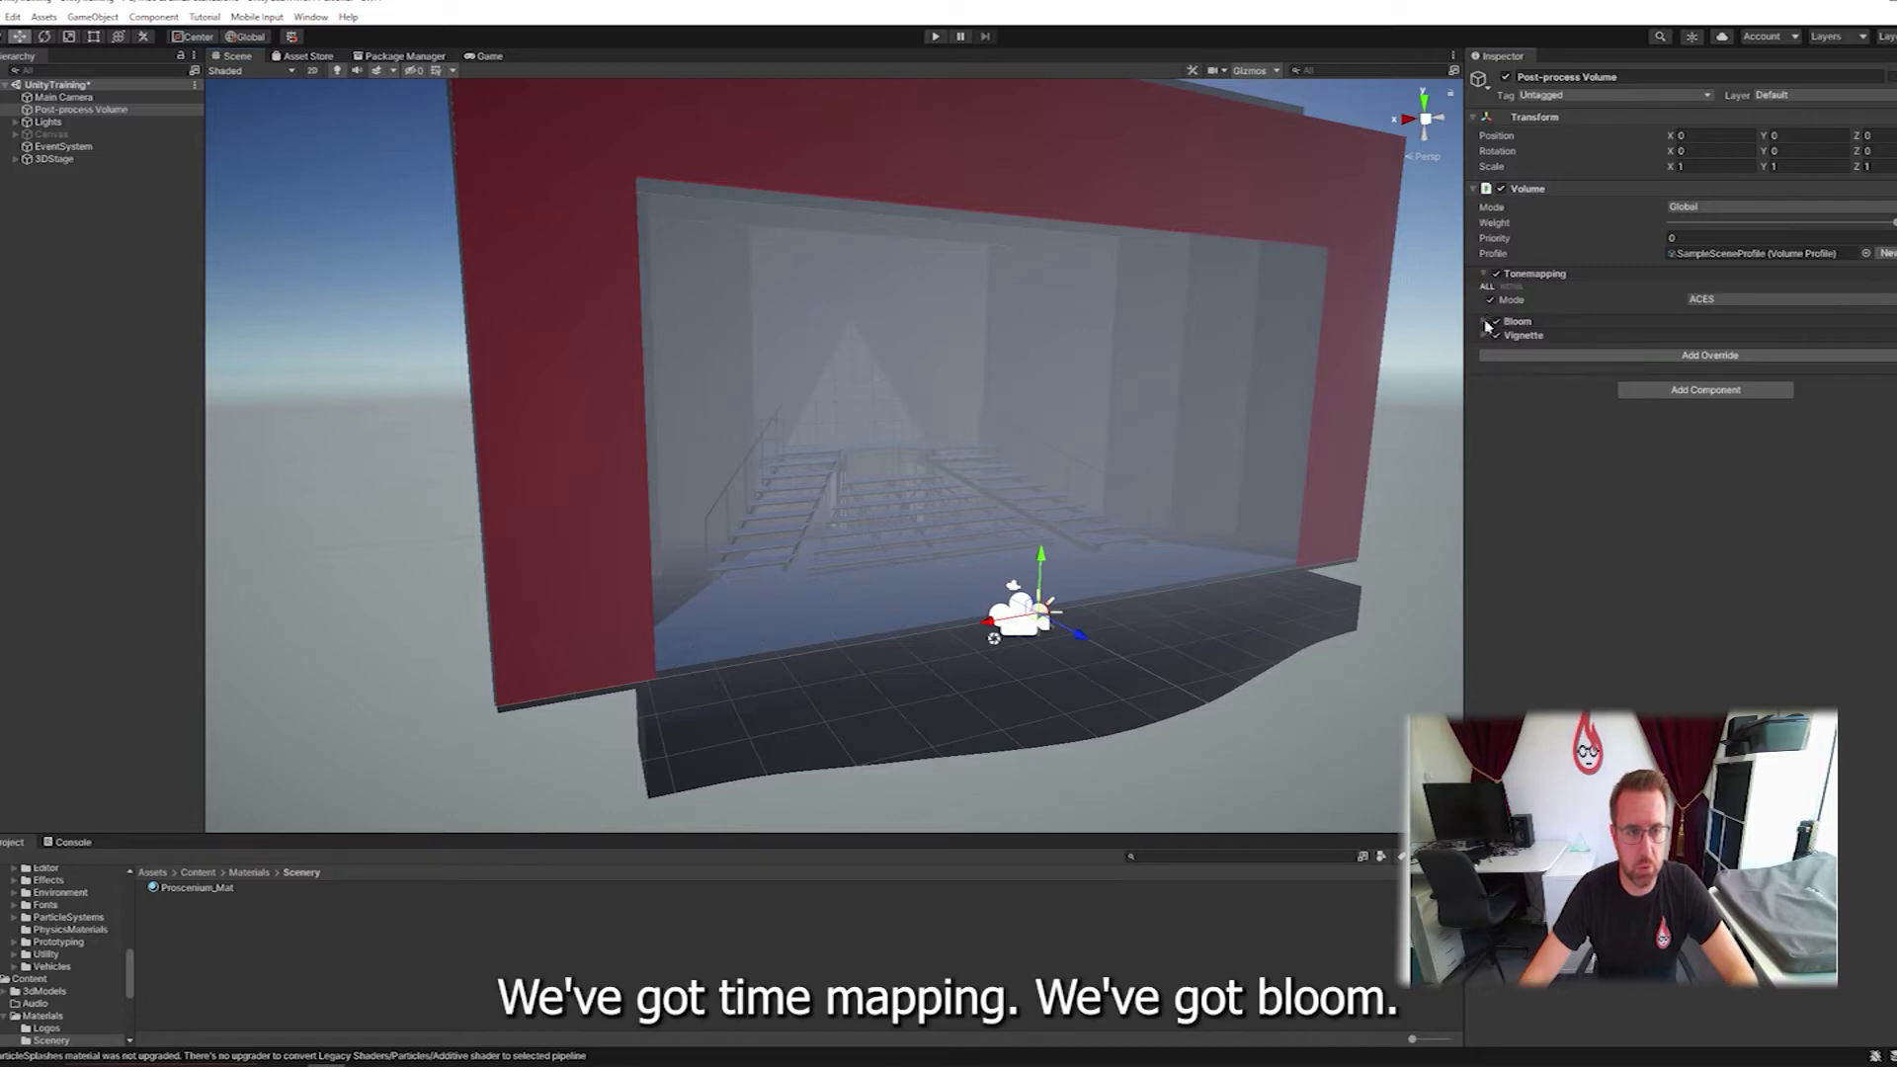
{"action": "left_click", "coordinate": [1485, 322]}
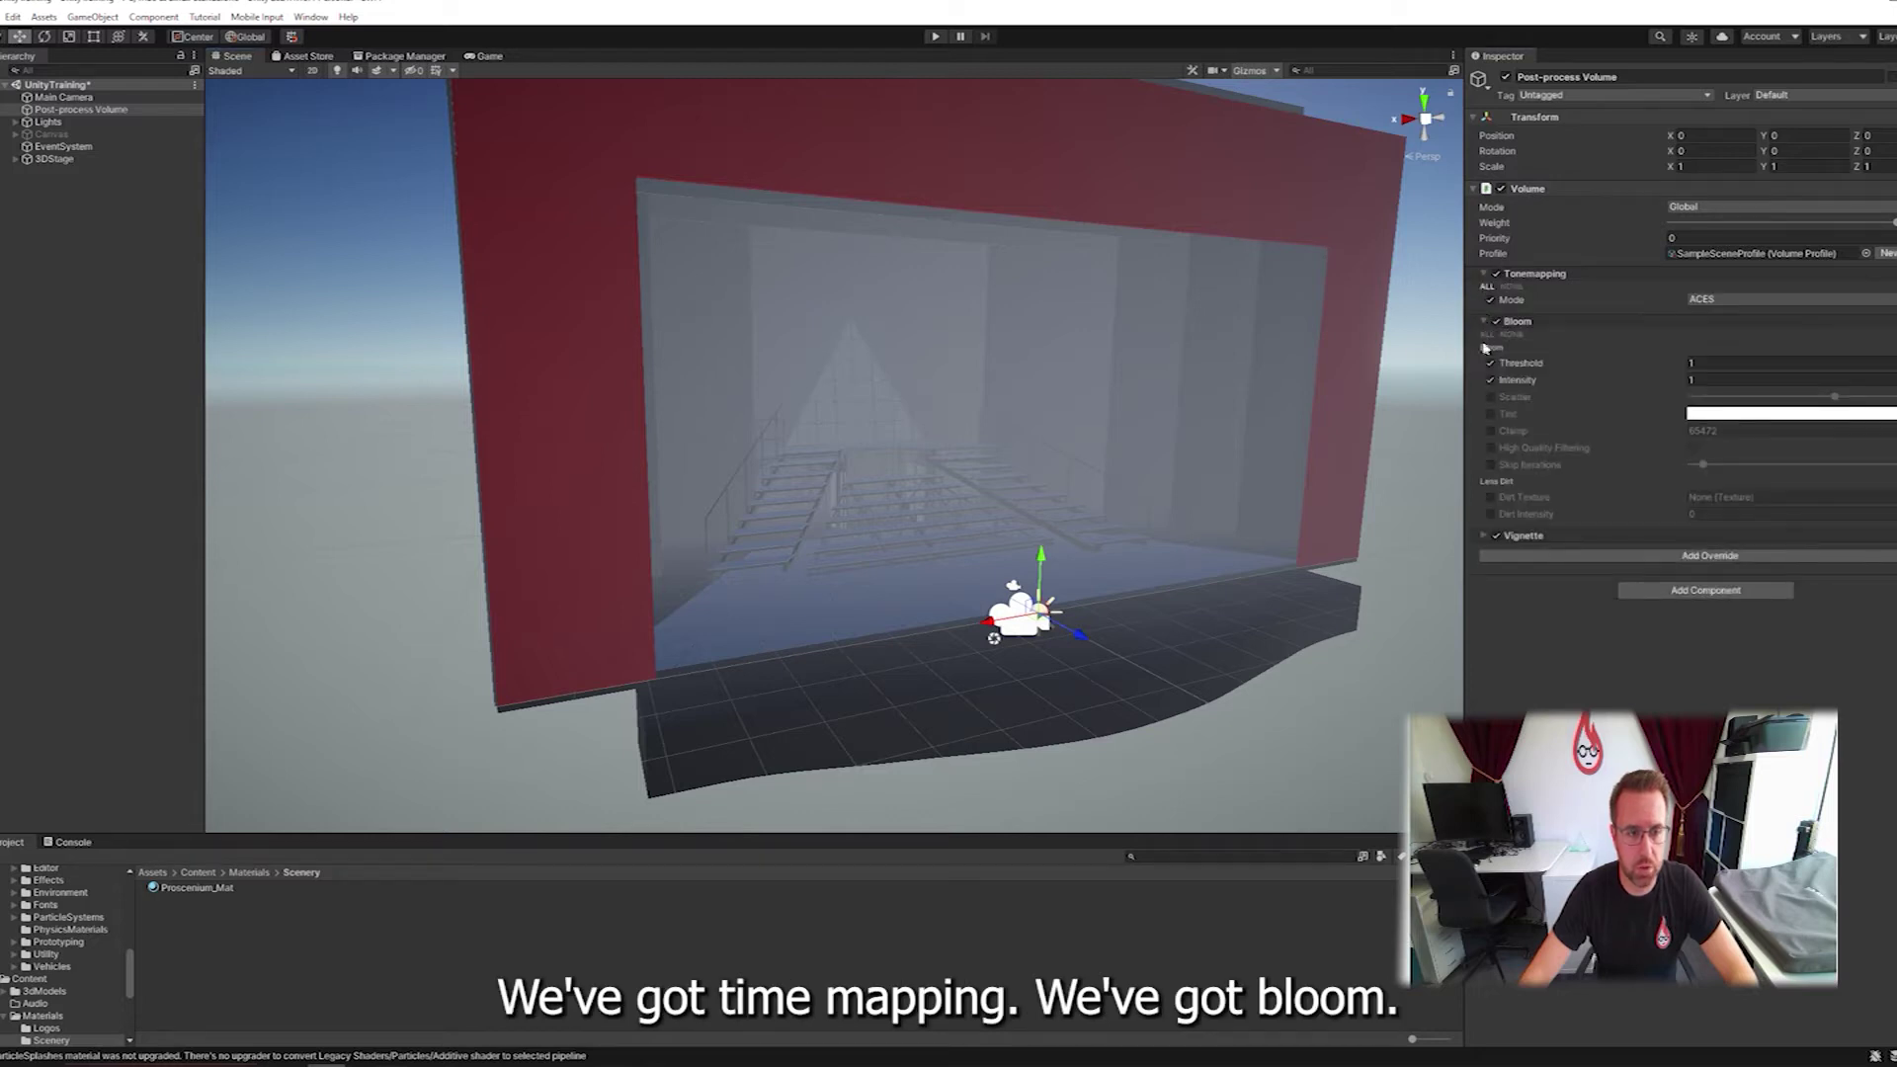
{"action": "left_click", "coordinate": [1485, 536]}
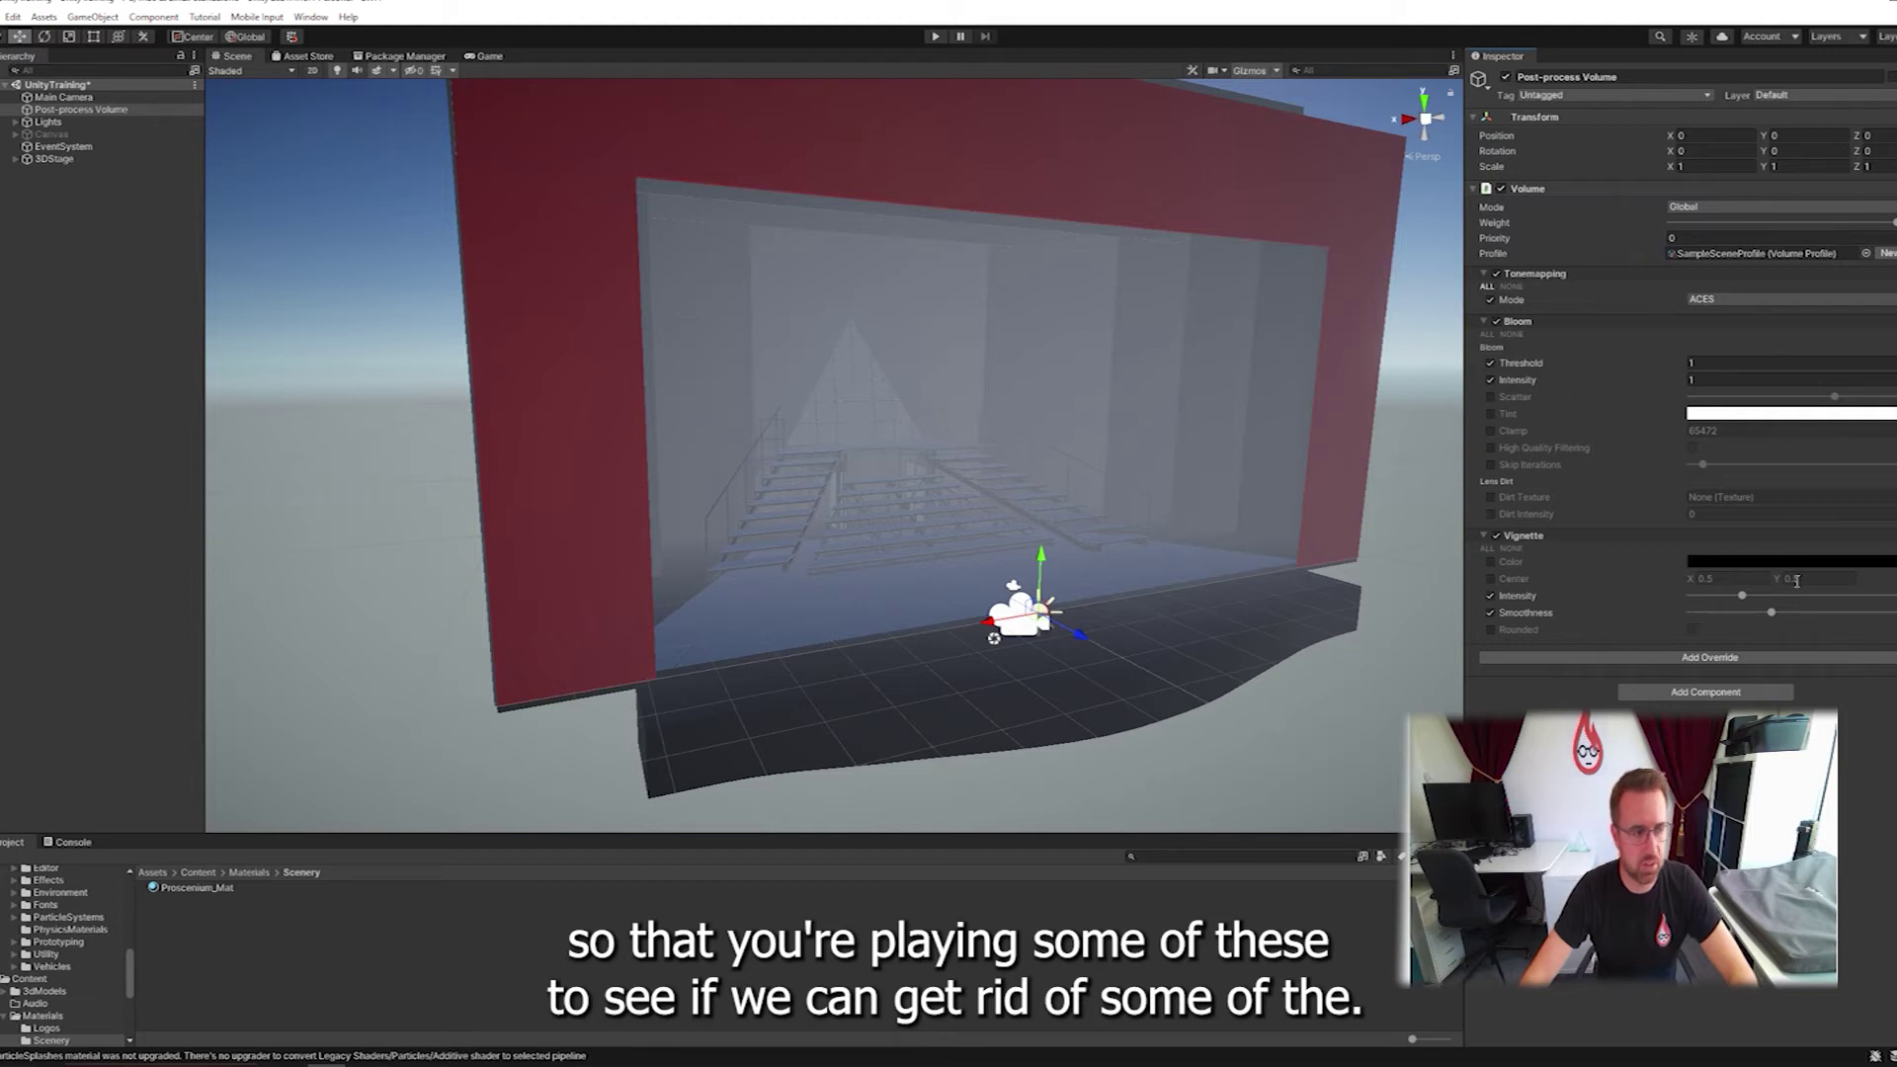
{"action": "mouse_move", "coordinate": [1774, 619]}
{"action": "left_mouse_down"}
{"action": "mouse_move", "coordinate": [1697, 617]}
{"action": "mouse_move", "coordinate": [1845, 621]}
{"action": "mouse_move", "coordinate": [1697, 600]}
{"action": "mouse_move", "coordinate": [1791, 597]}
{"action": "mouse_move", "coordinate": [1717, 597]}
{"action": "mouse_move", "coordinate": [1758, 605]}
{"action": "mouse_move", "coordinate": [1740, 610]}
{"action": "left_mouse_up"}
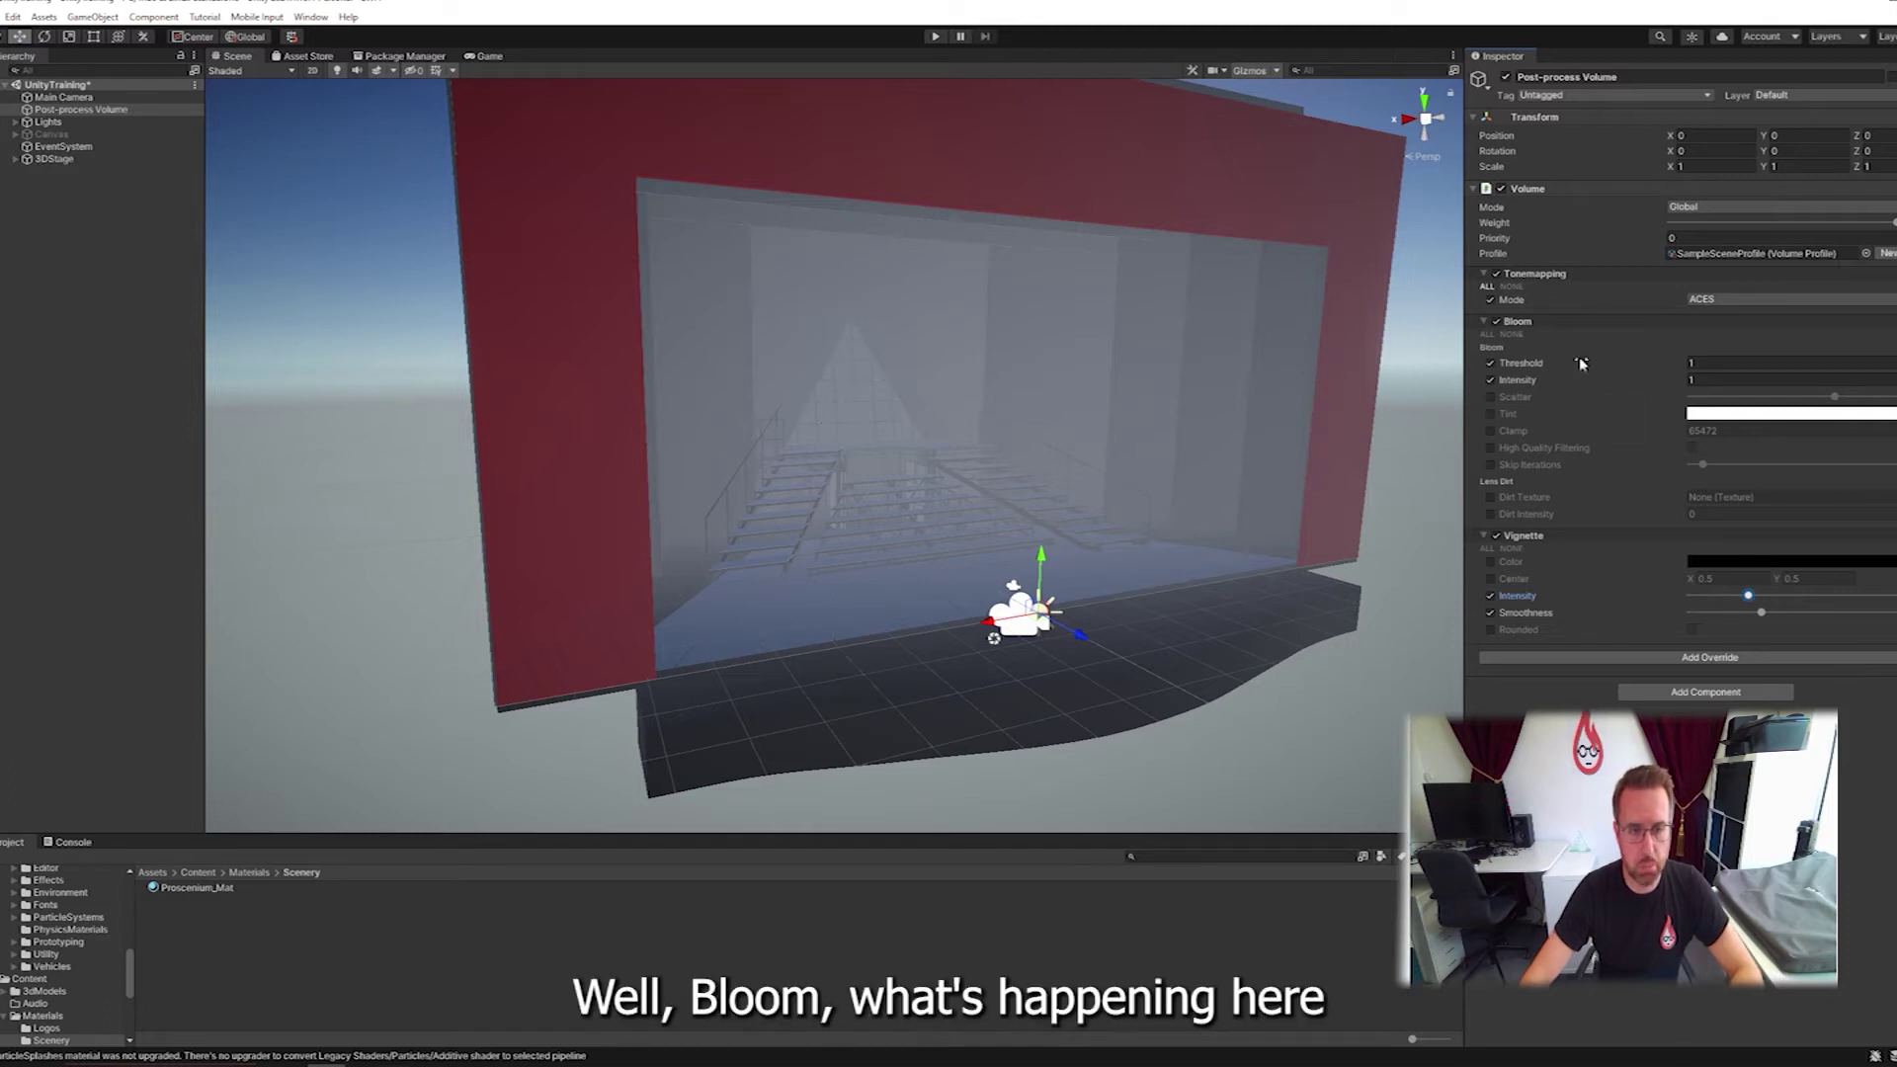
Try disabling the Bloom threshold and intensity and then the Tonemapping mode override, switching each back on.
{"action": "left_click", "coordinate": [1491, 363]}
{"action": "left_click", "coordinate": [1491, 381]}
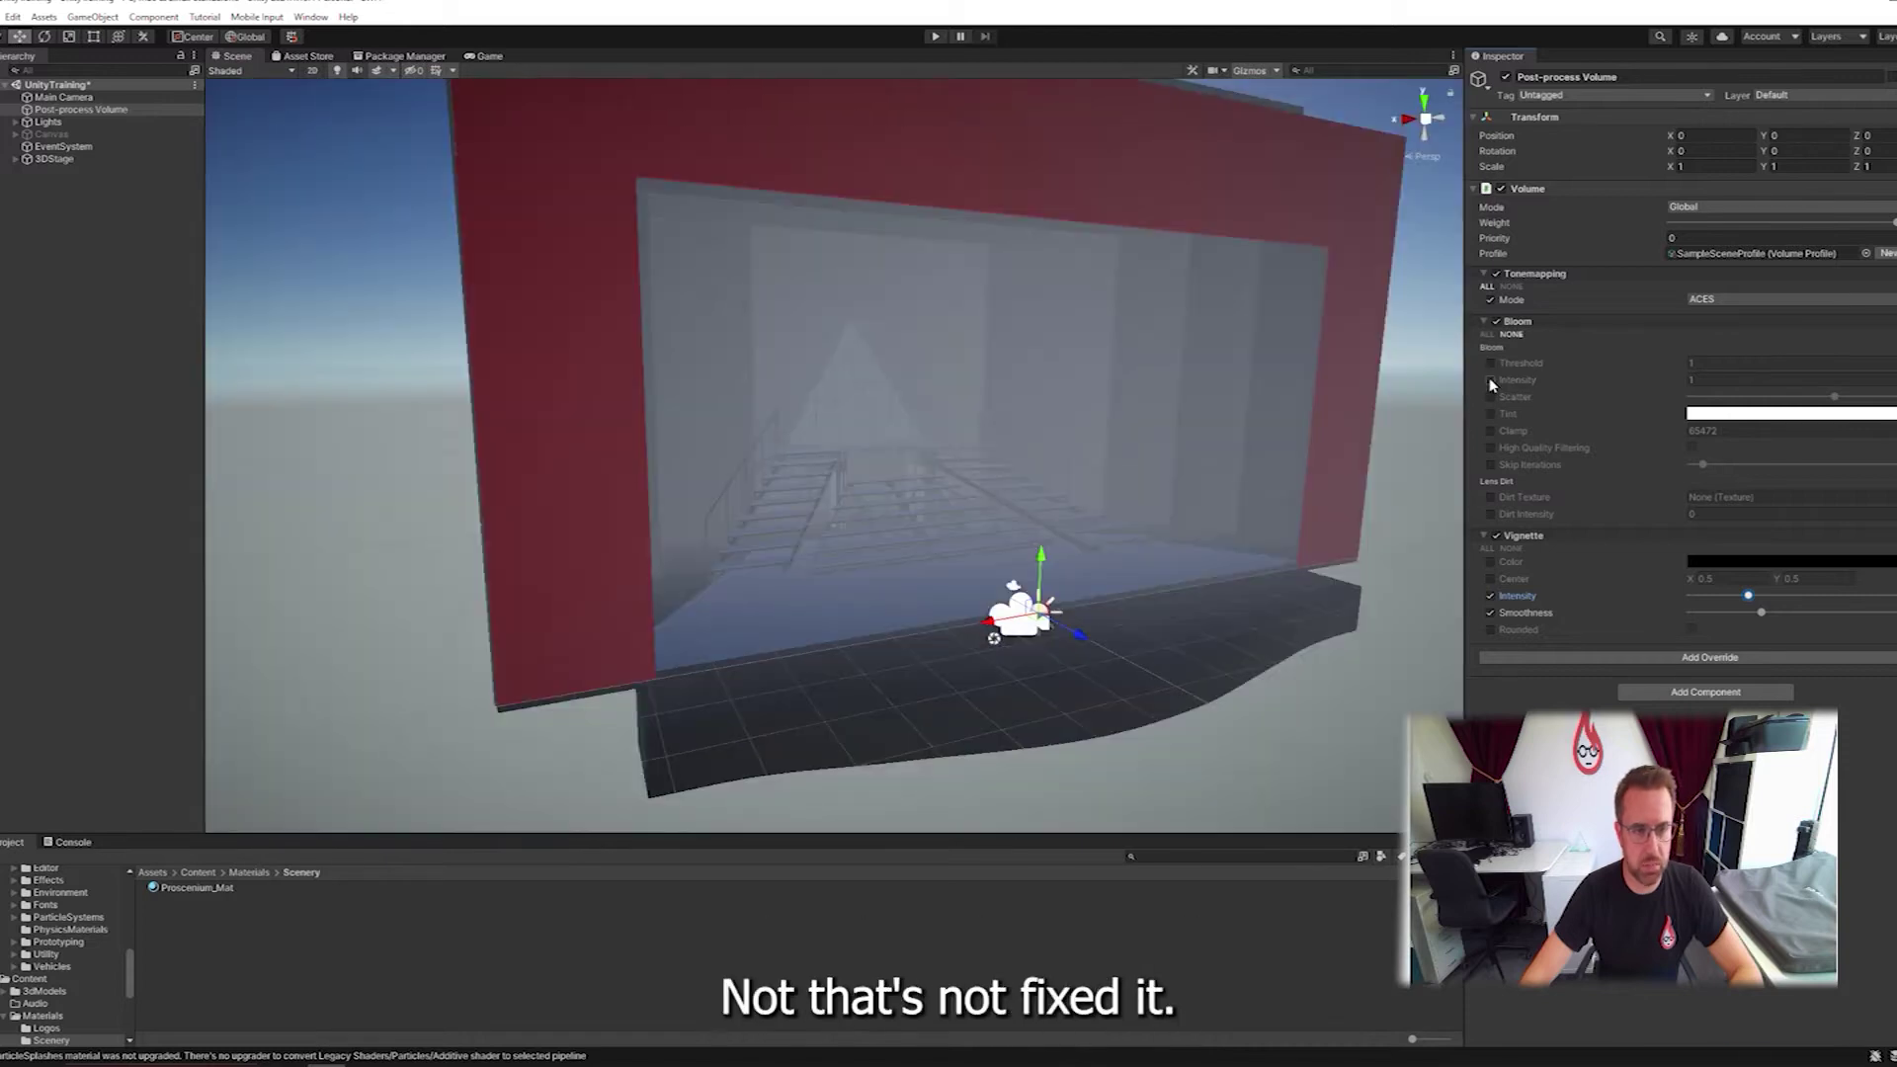
{"action": "left_click", "coordinate": [1491, 380]}
{"action": "left_click", "coordinate": [1491, 364]}
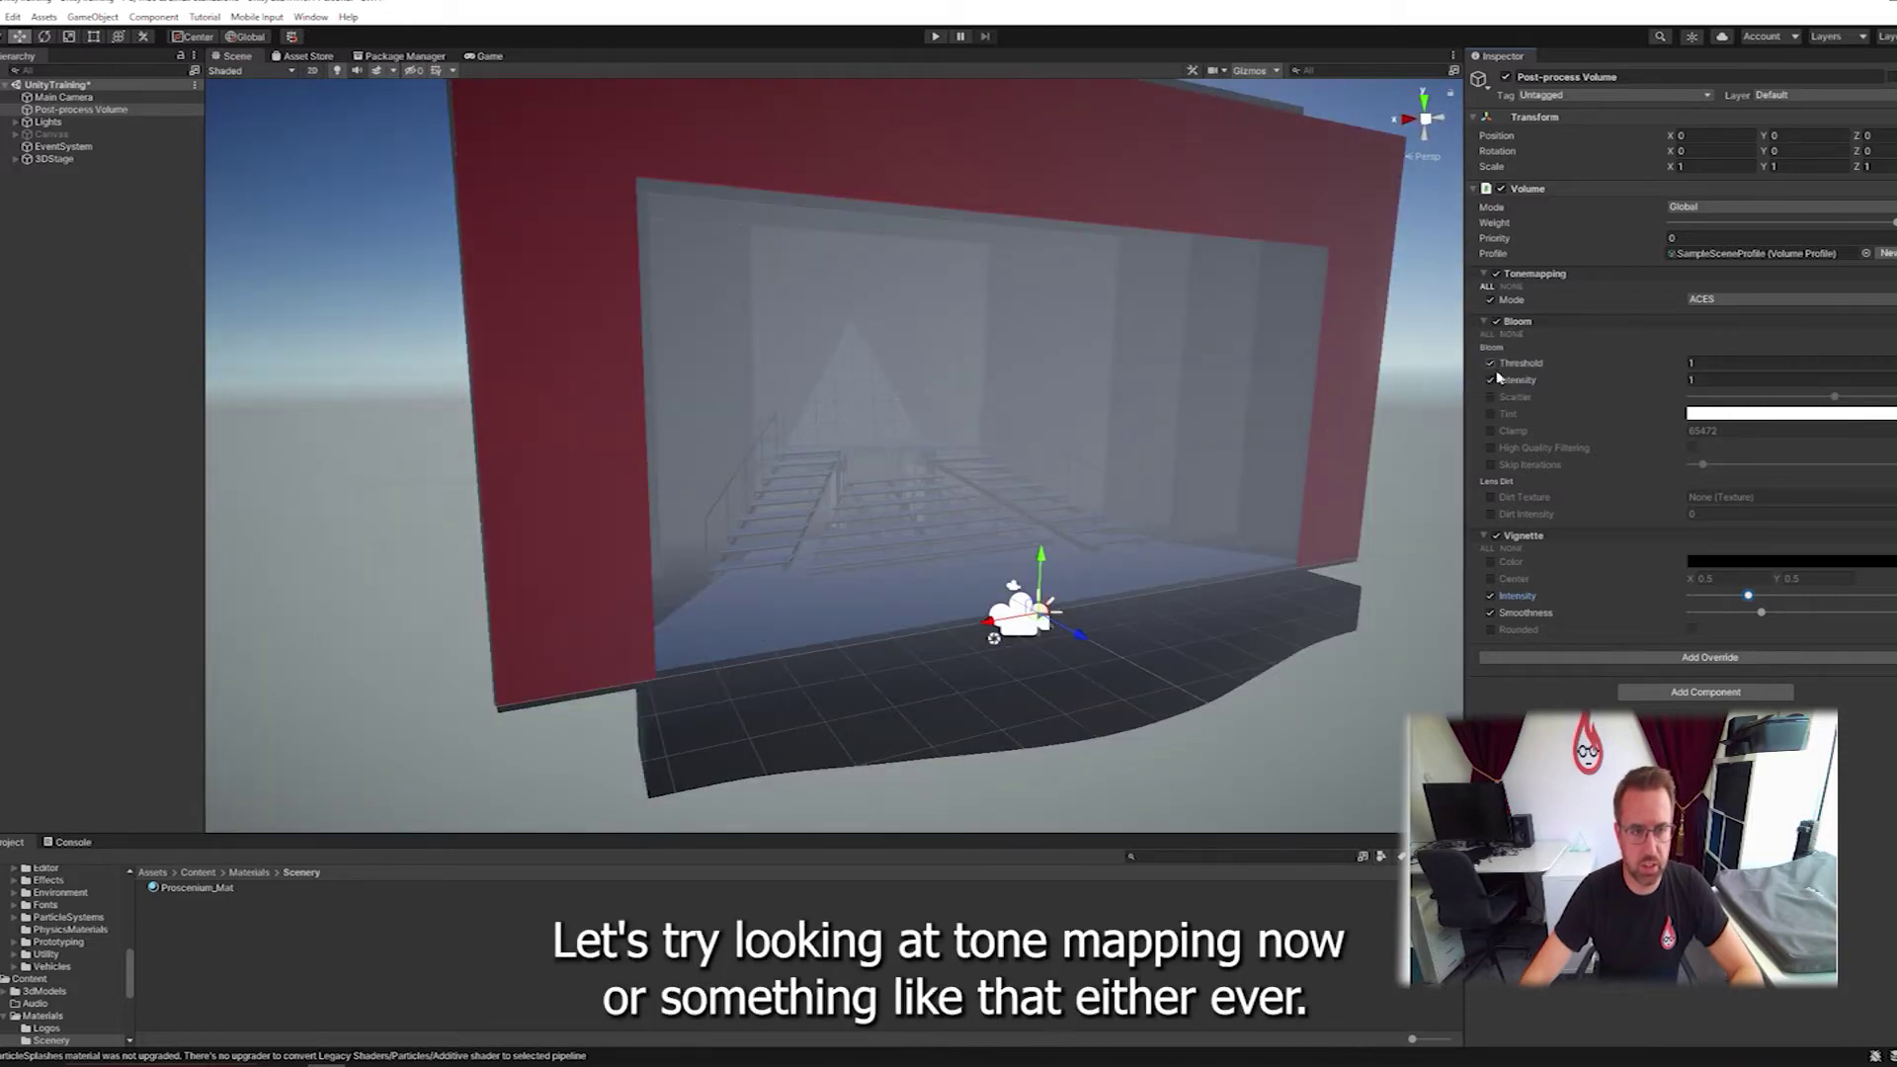
{"action": "left_click", "coordinate": [1491, 299]}
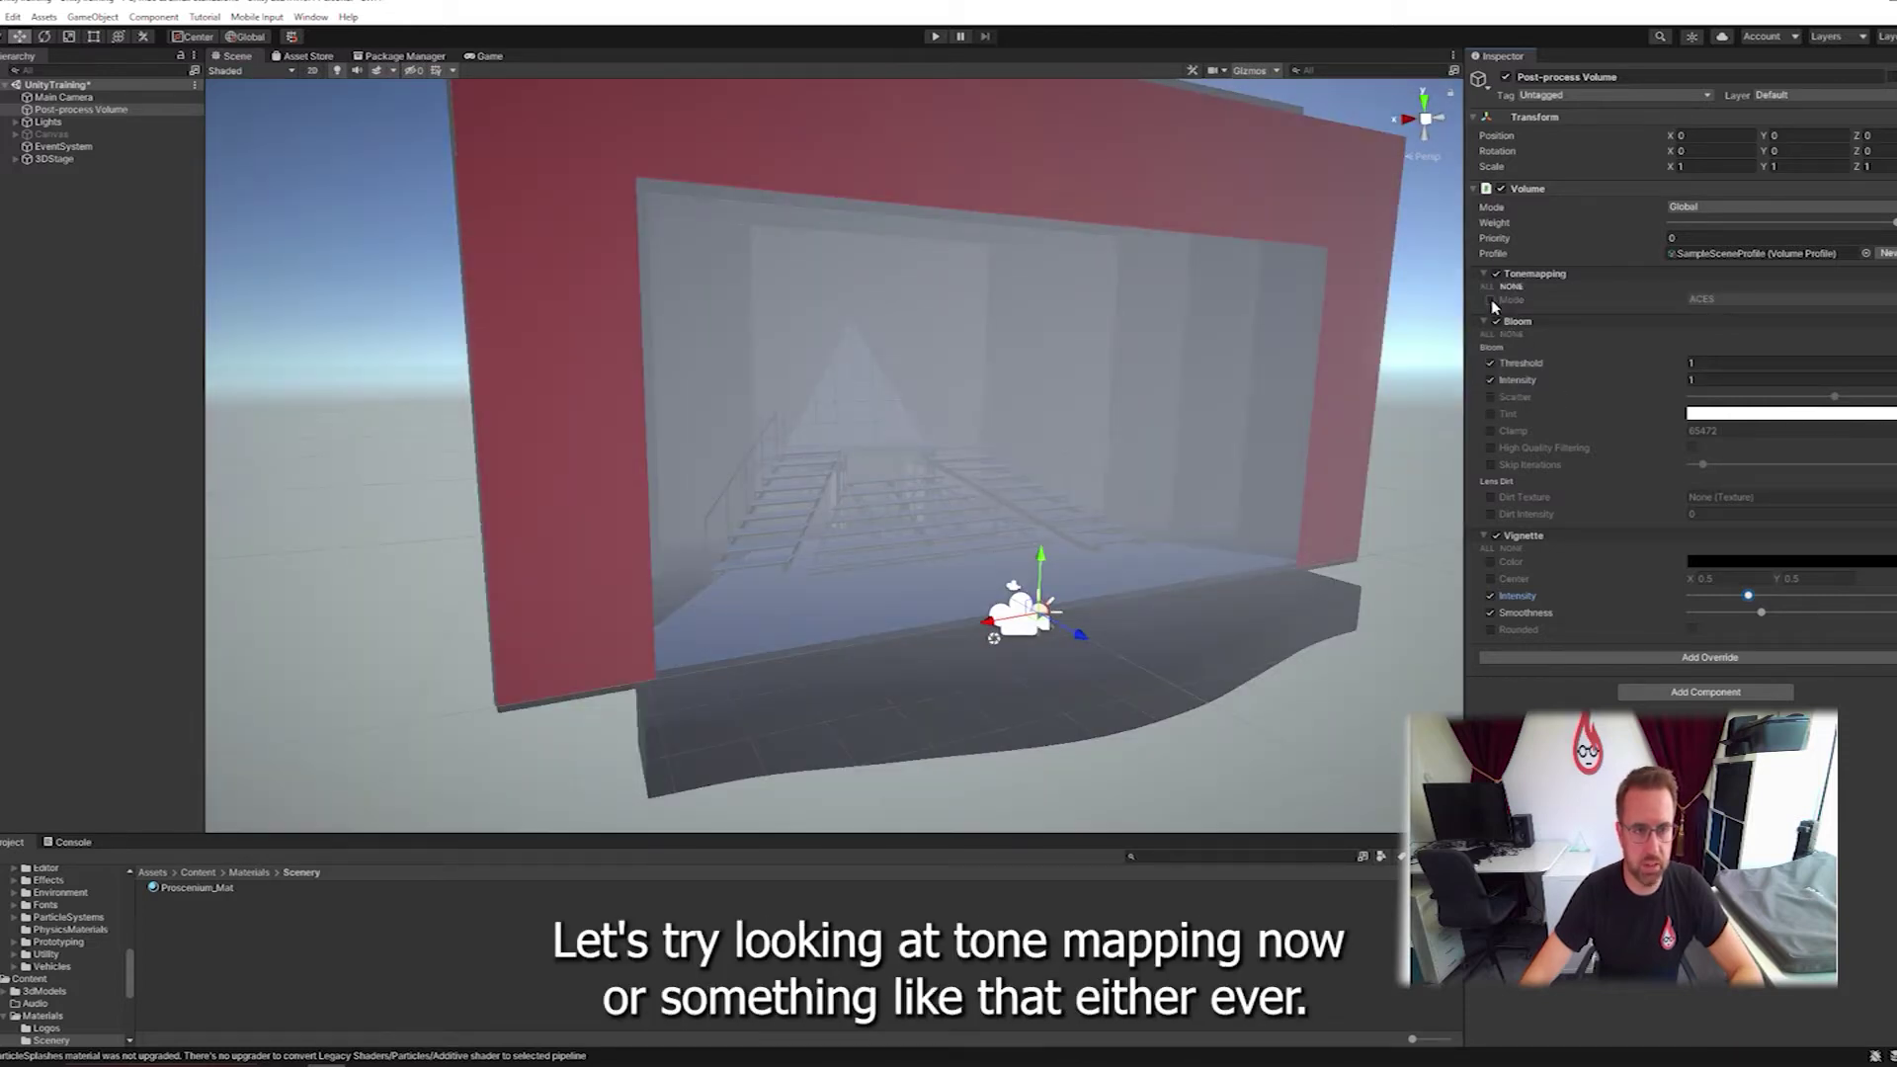
{"action": "left_click", "coordinate": [1491, 300]}
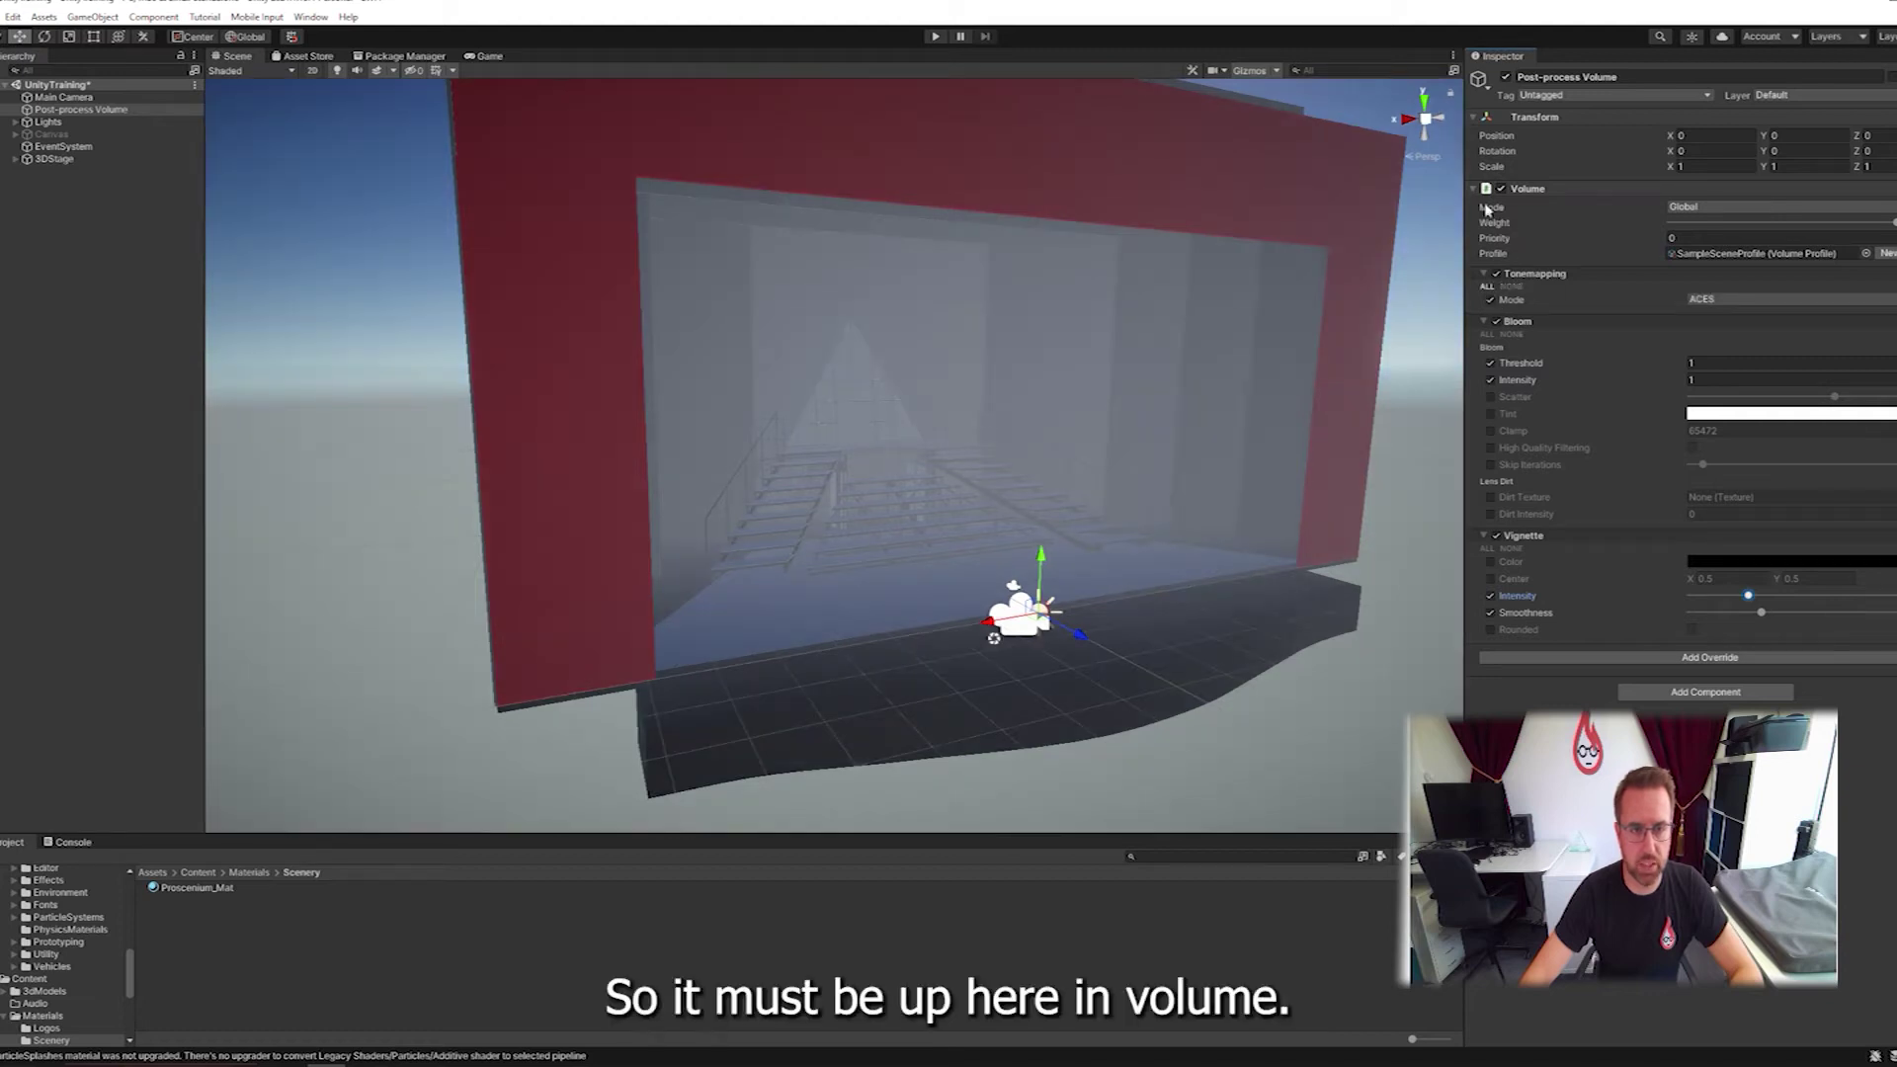
Try the Local mode on the Post-process Volume, return it to Global, and check the available volume profiles without changing the profile.
{"action": "left_click", "coordinate": [1724, 207]}
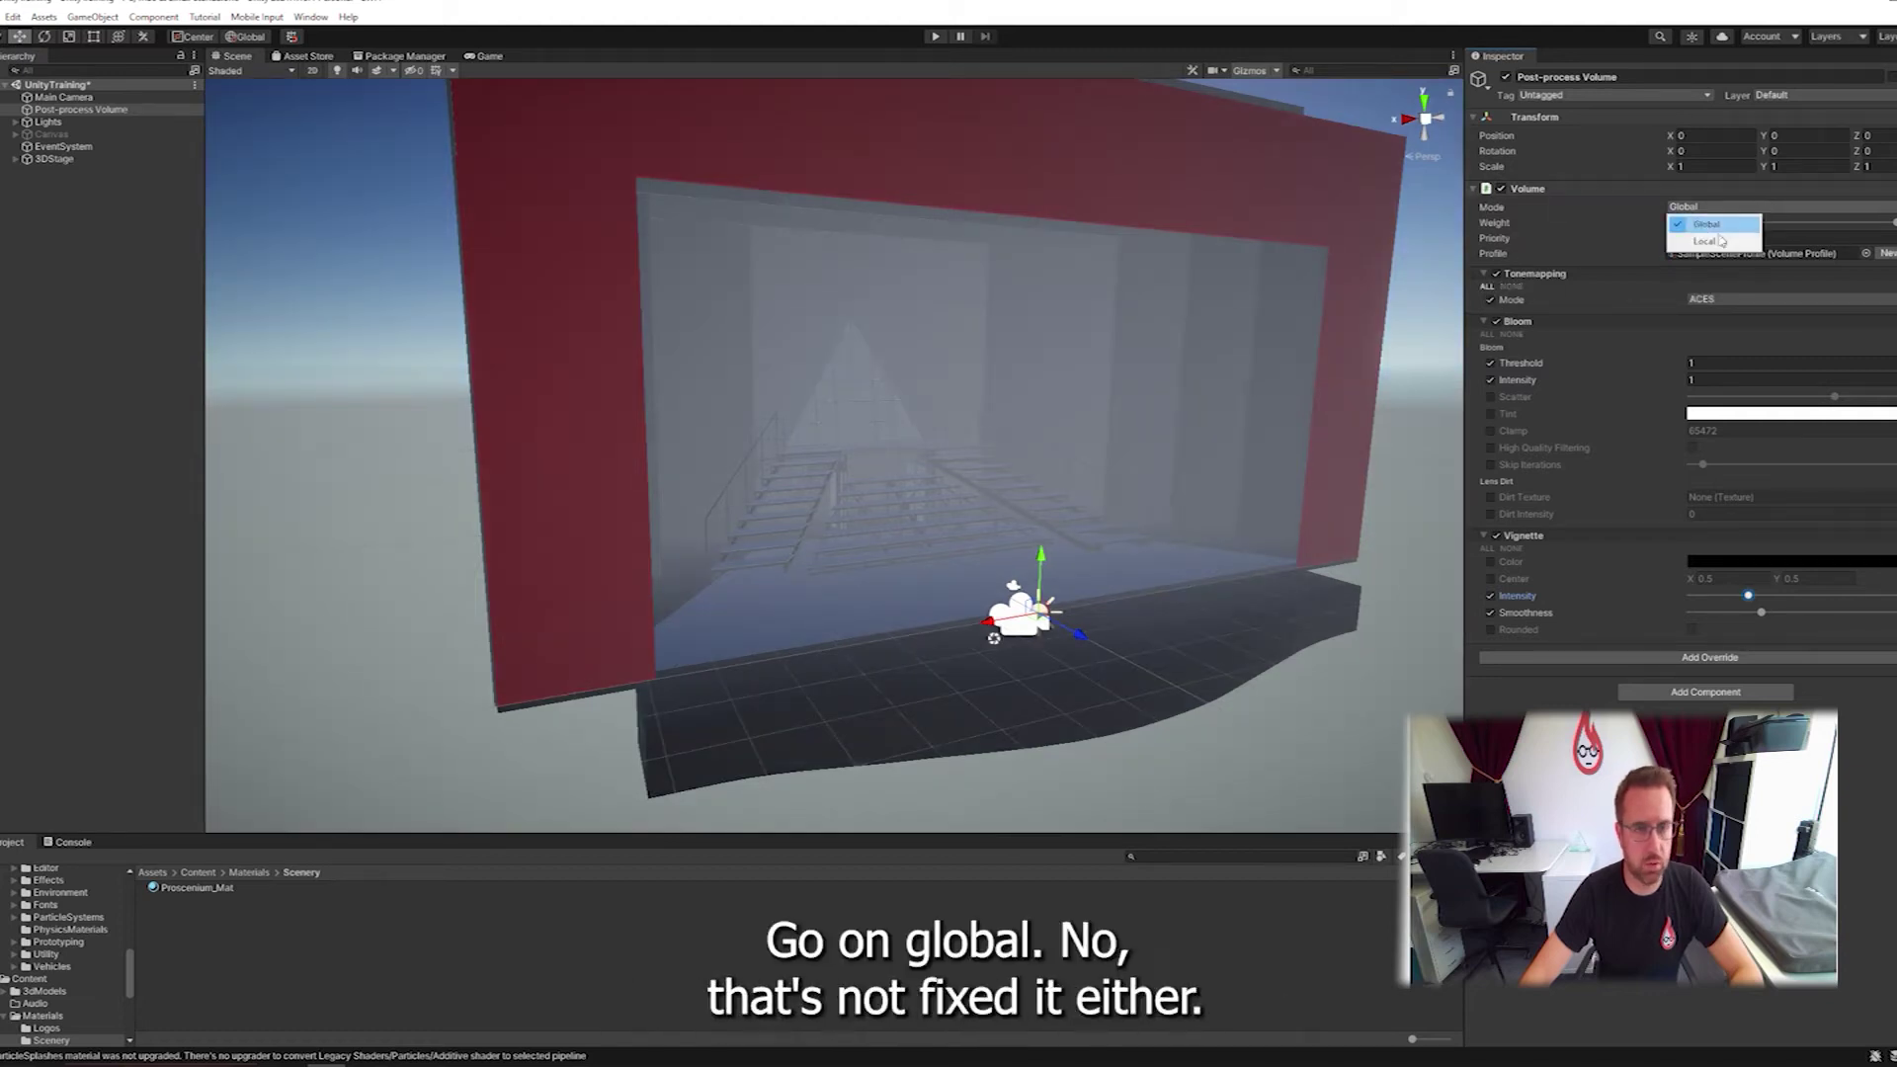
{"action": "left_click", "coordinate": [1720, 241]}
{"action": "left_click", "coordinate": [1724, 207]}
{"action": "left_click", "coordinate": [1707, 224]}
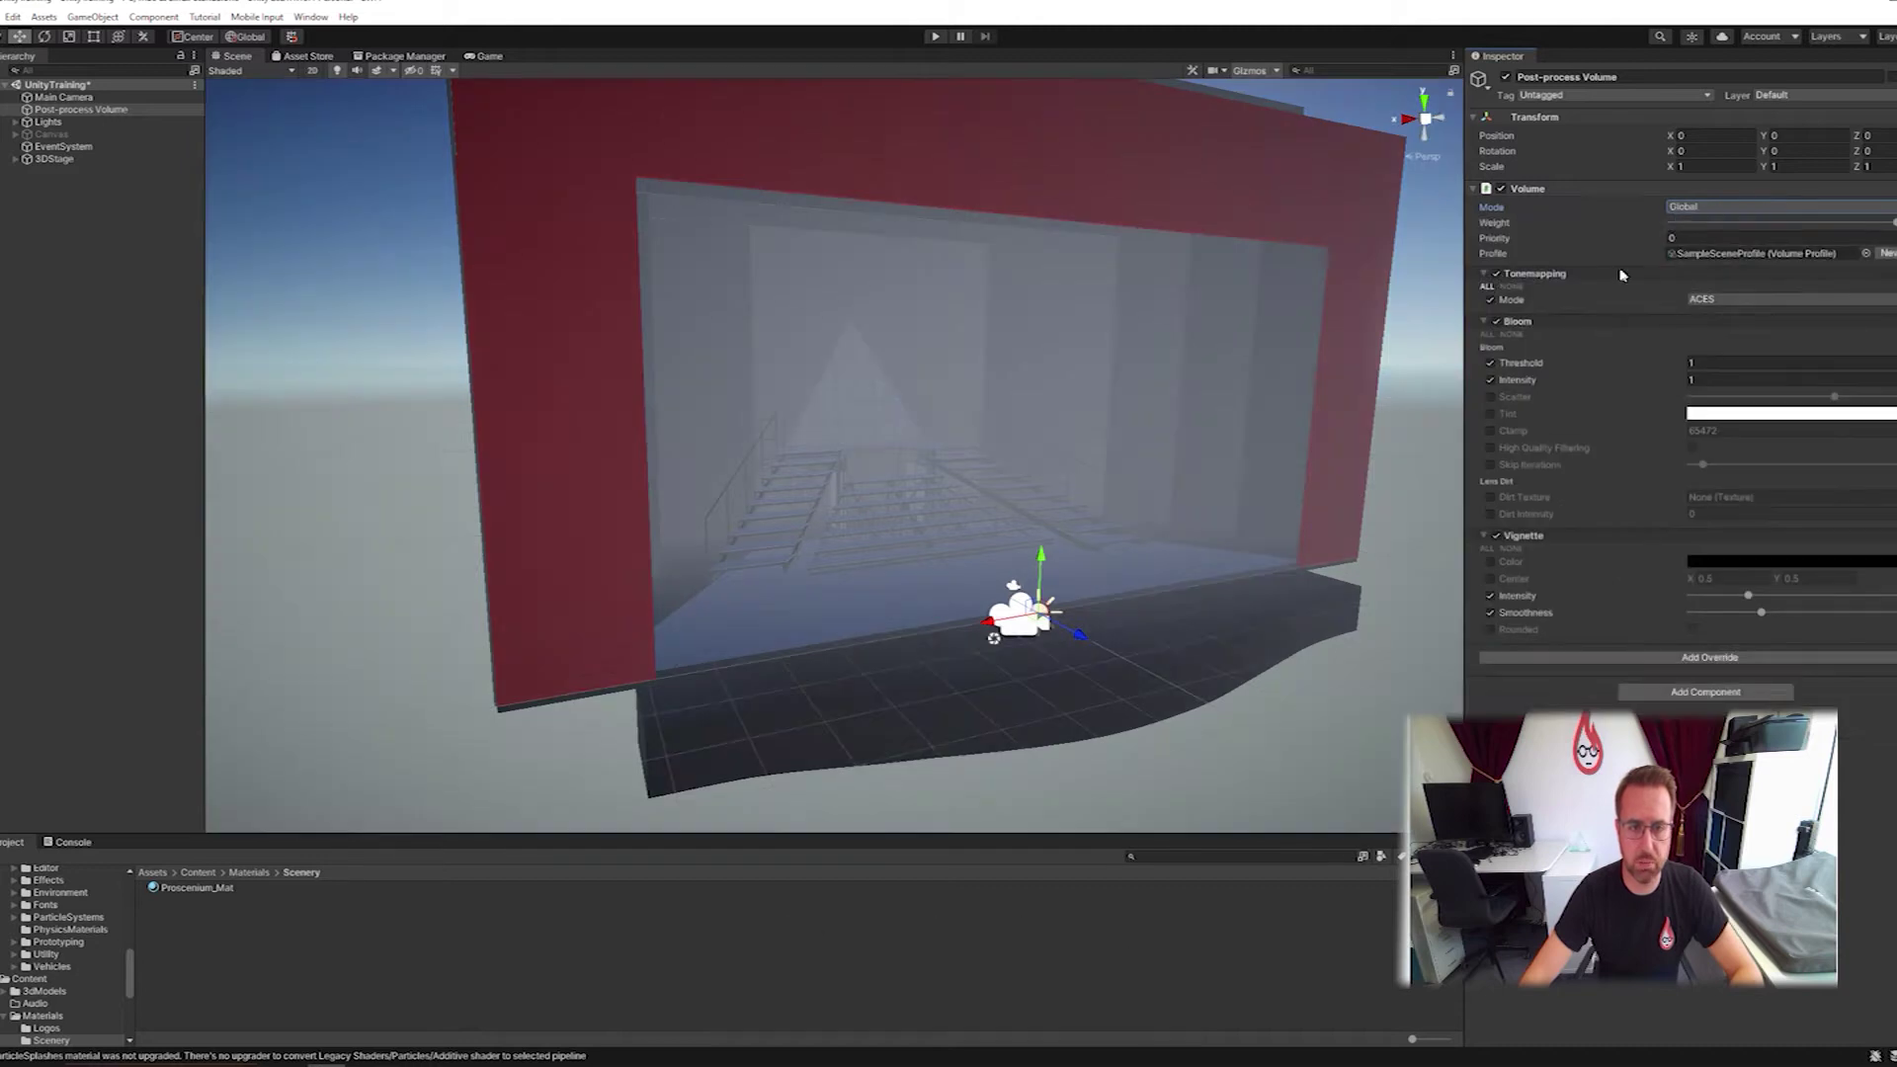
{"action": "left_click", "coordinate": [1867, 254]}
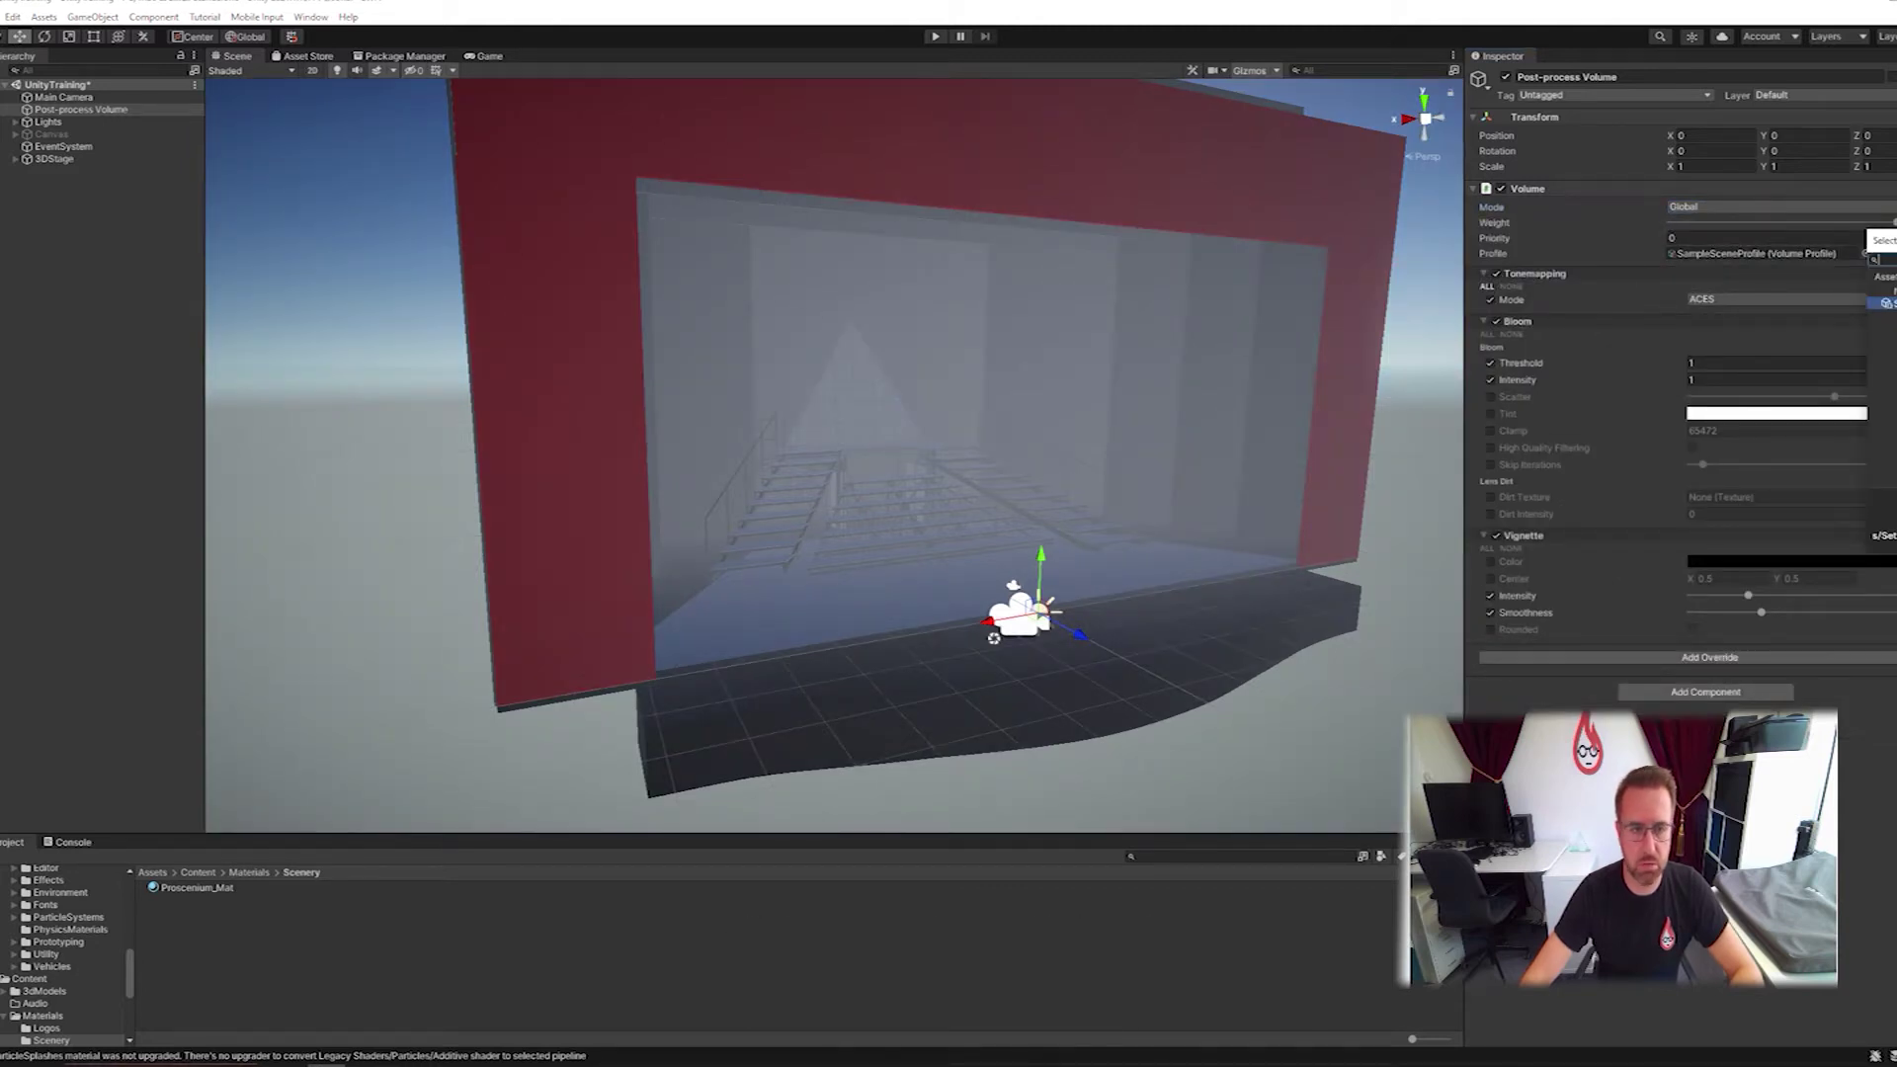
{"action": "key", "text": "Escape"}
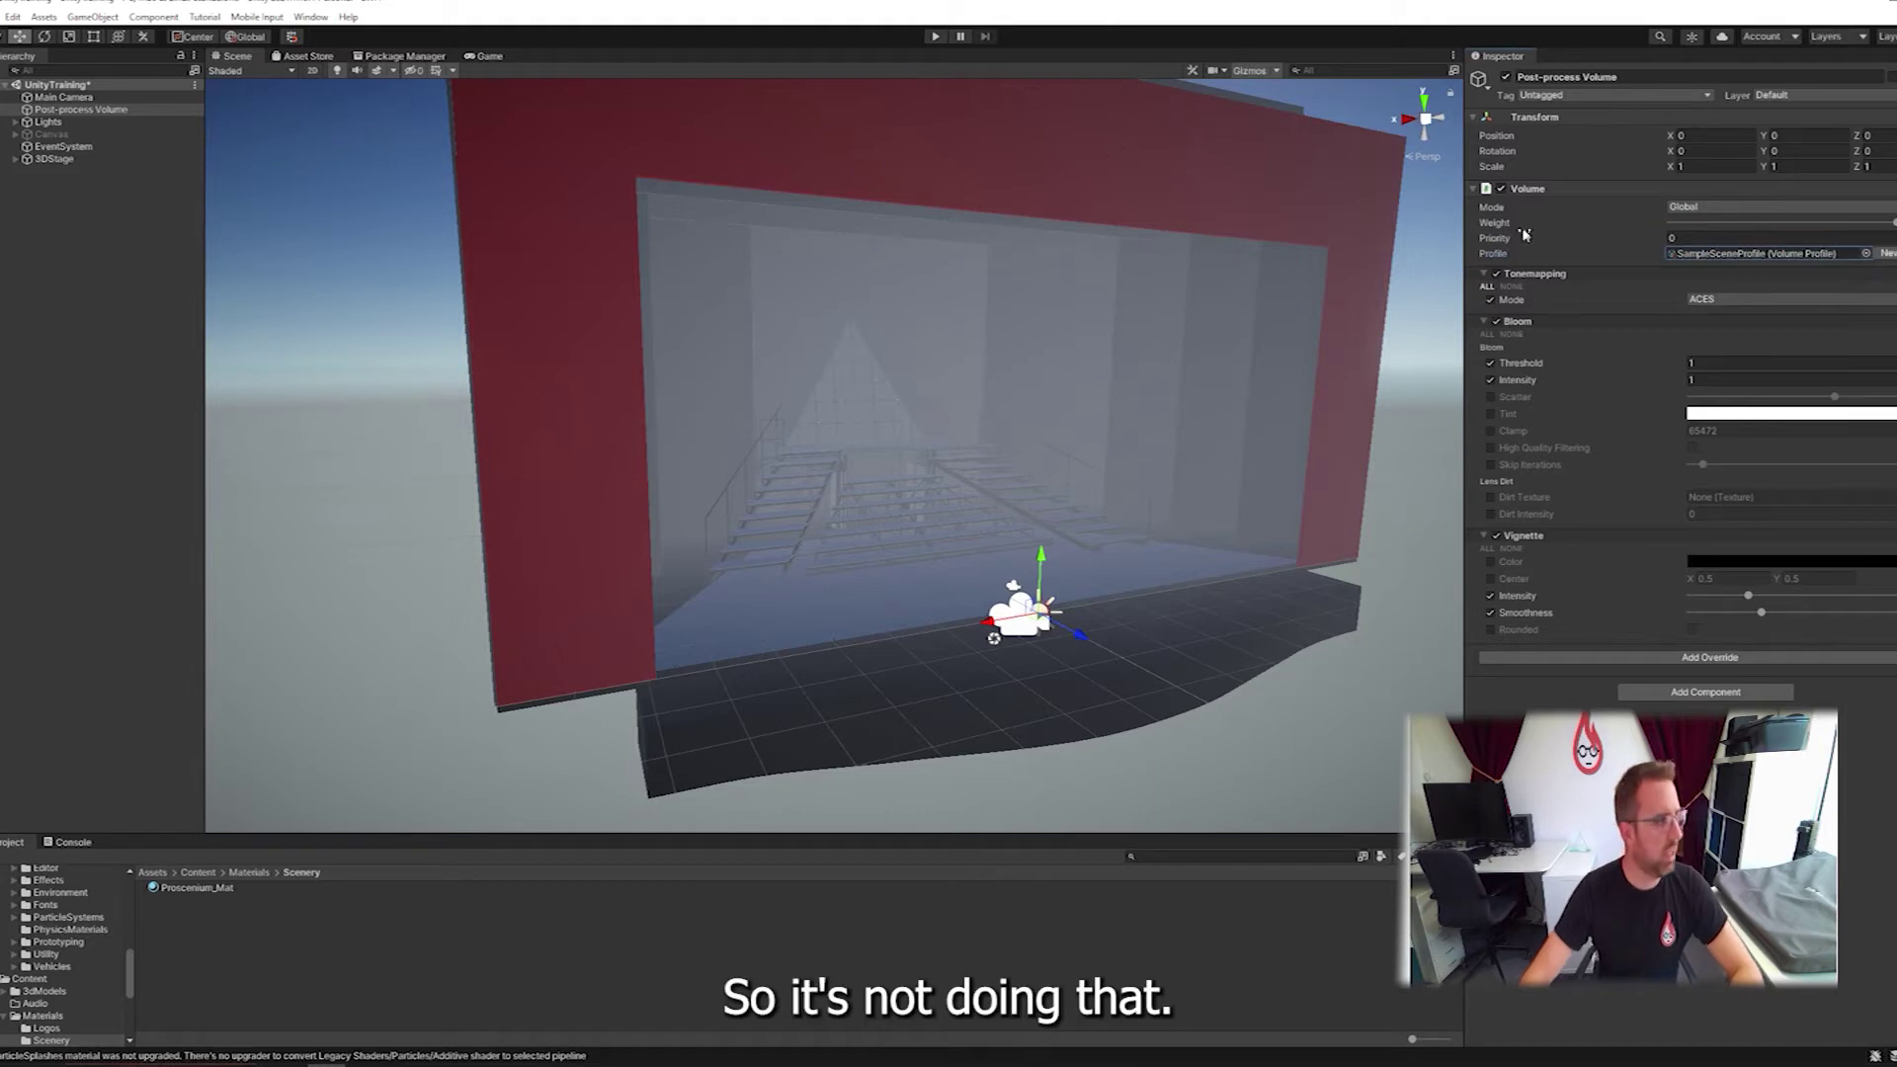
Examine the foggy haze over the stage from different distances and angles.
{"action": "middle_click_drag", "start_coordinate": [923, 521], "coordinate": [902, 509]}
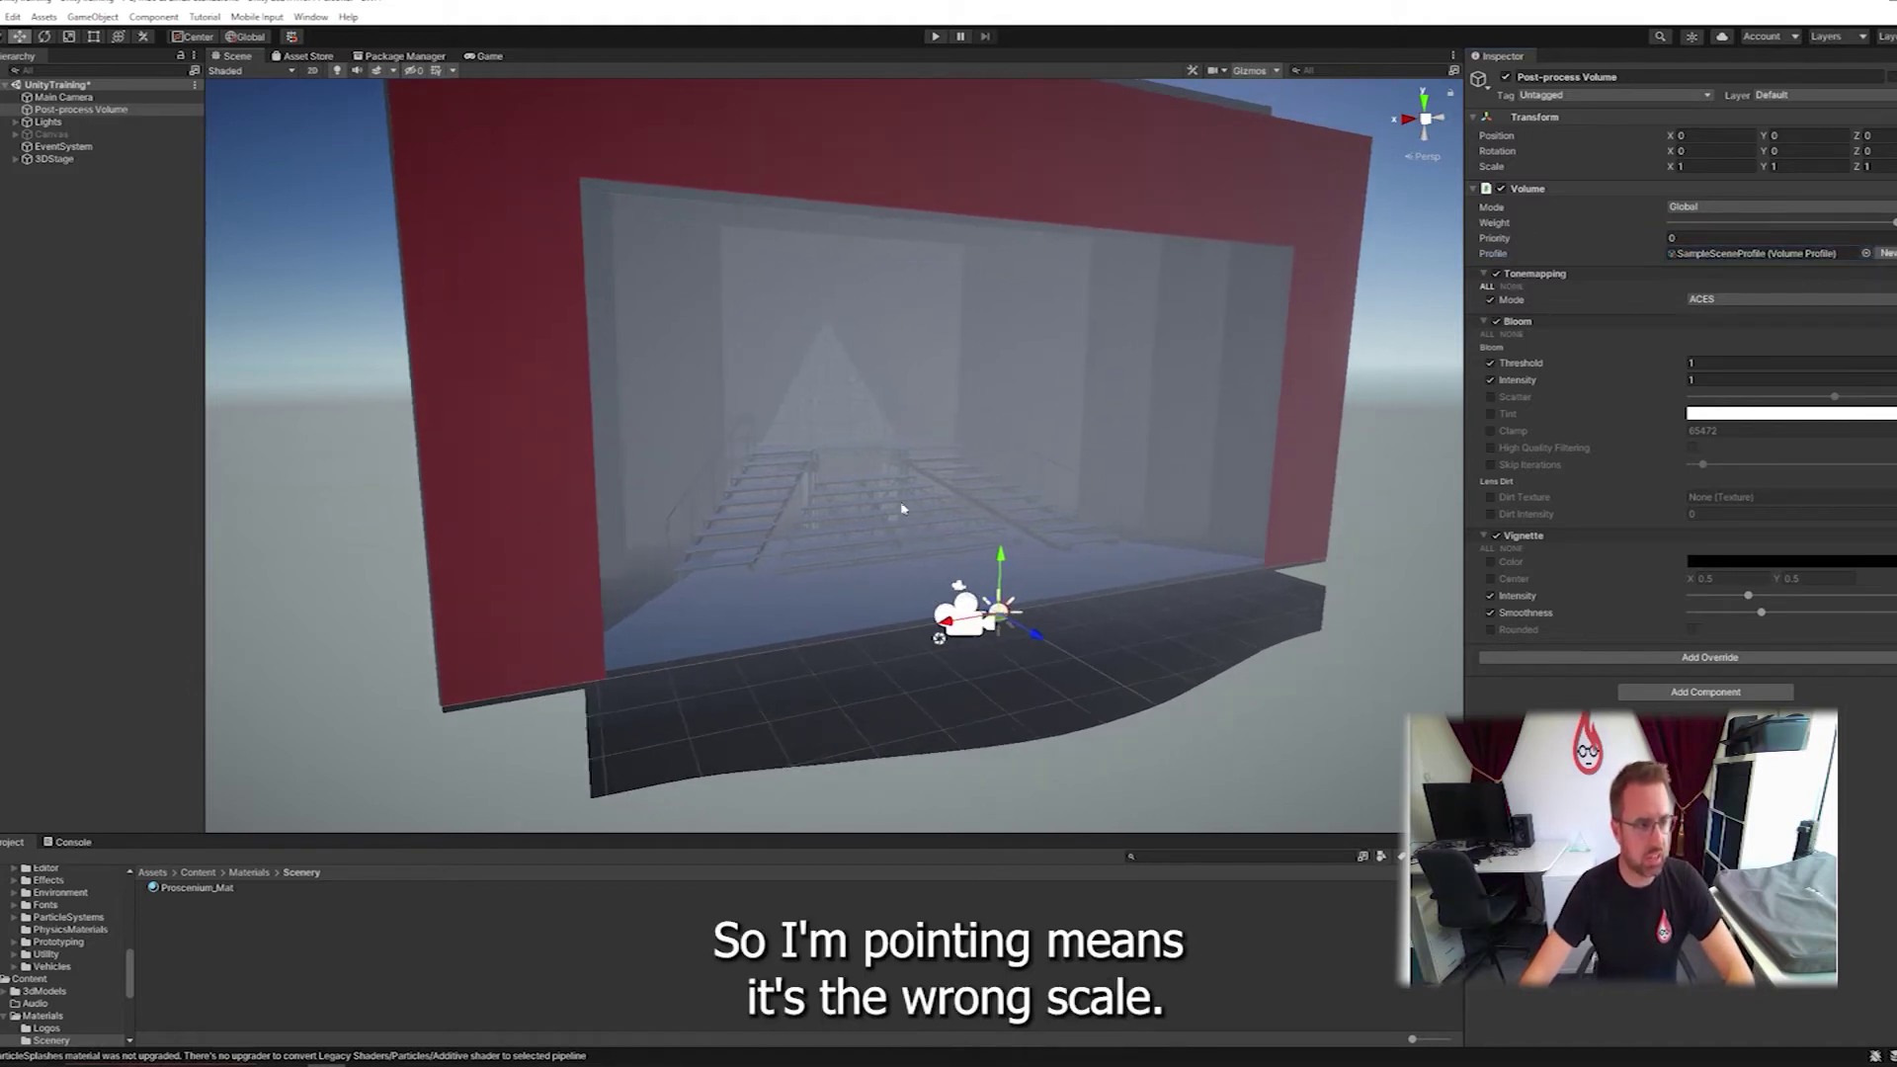
{"action": "left_click_drag", "start_coordinate": [1037, 499], "coordinate": [1118, 442], "text": "alt"}
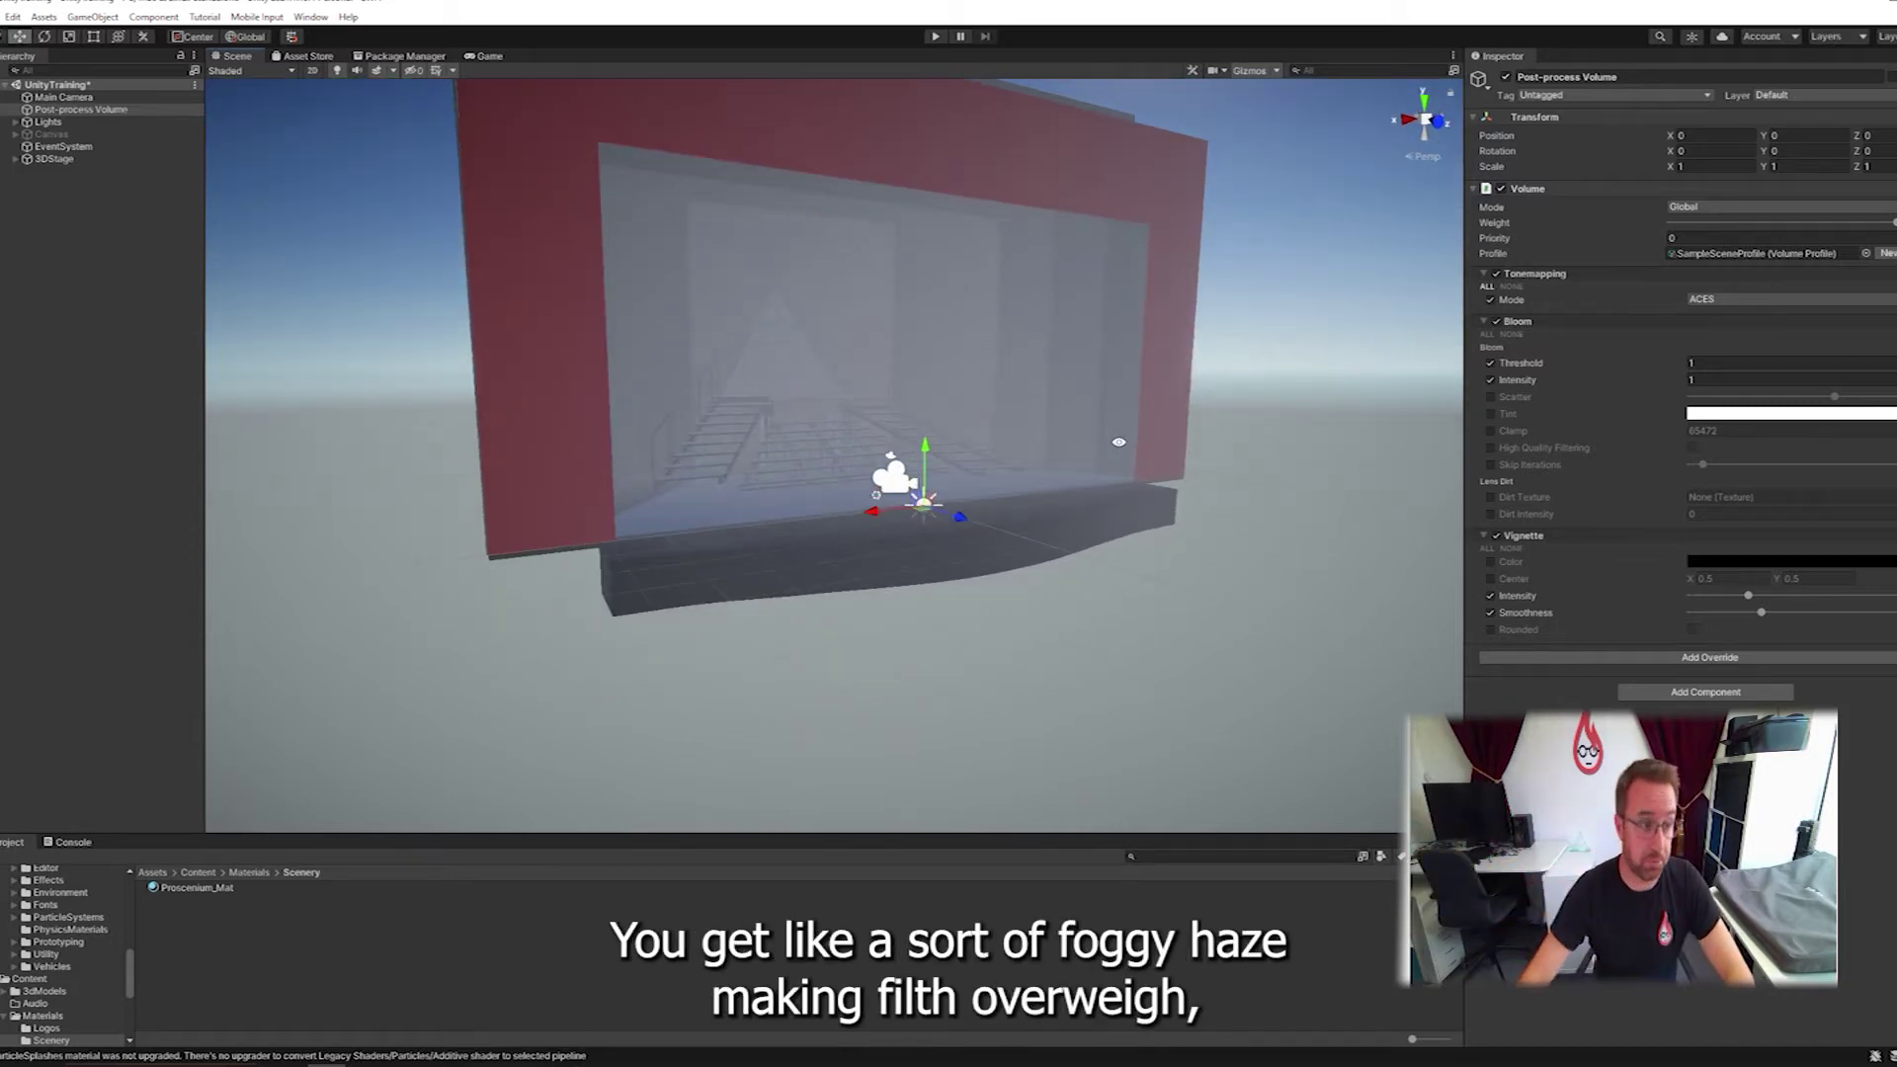
{"action": "scroll", "coordinate": [1000, 496], "scroll_direction": "up", "scroll_amount": 5}
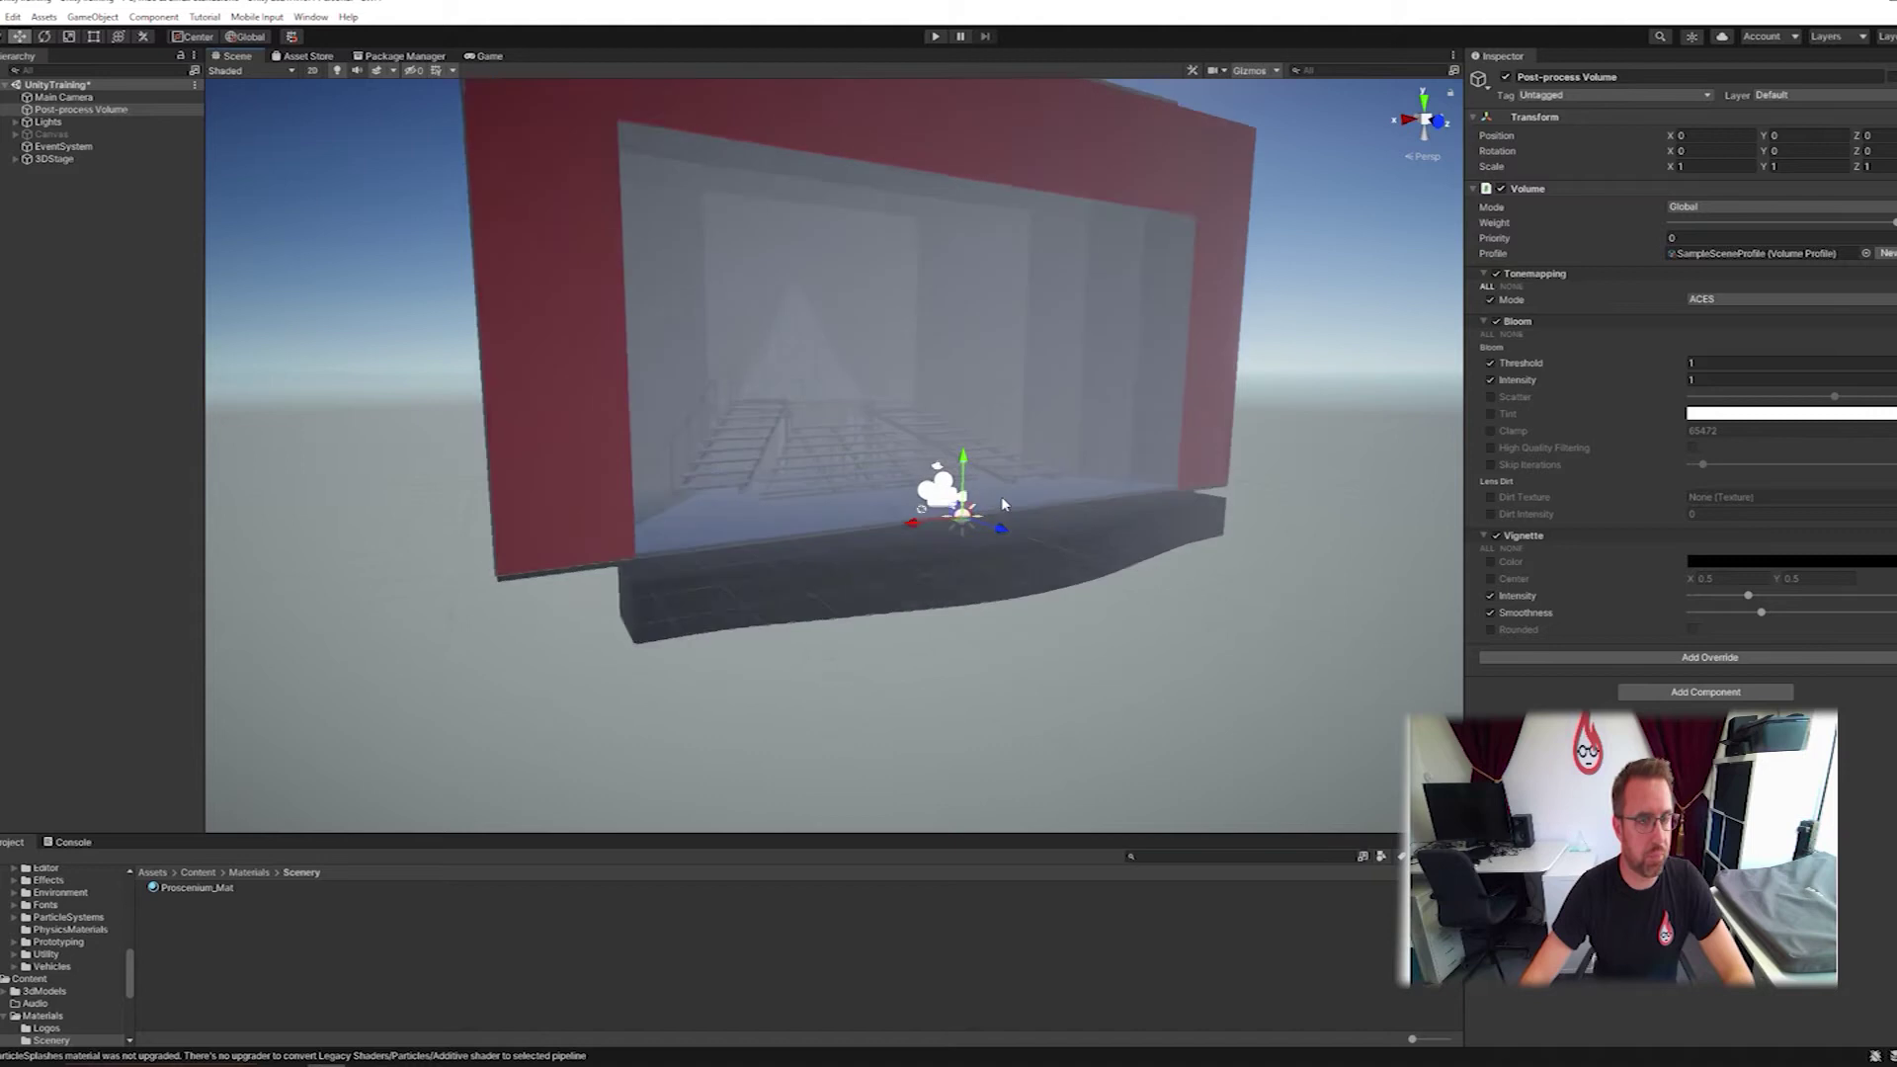
{"action": "scroll", "coordinate": [1003, 503], "scroll_direction": "down", "scroll_amount": 2}
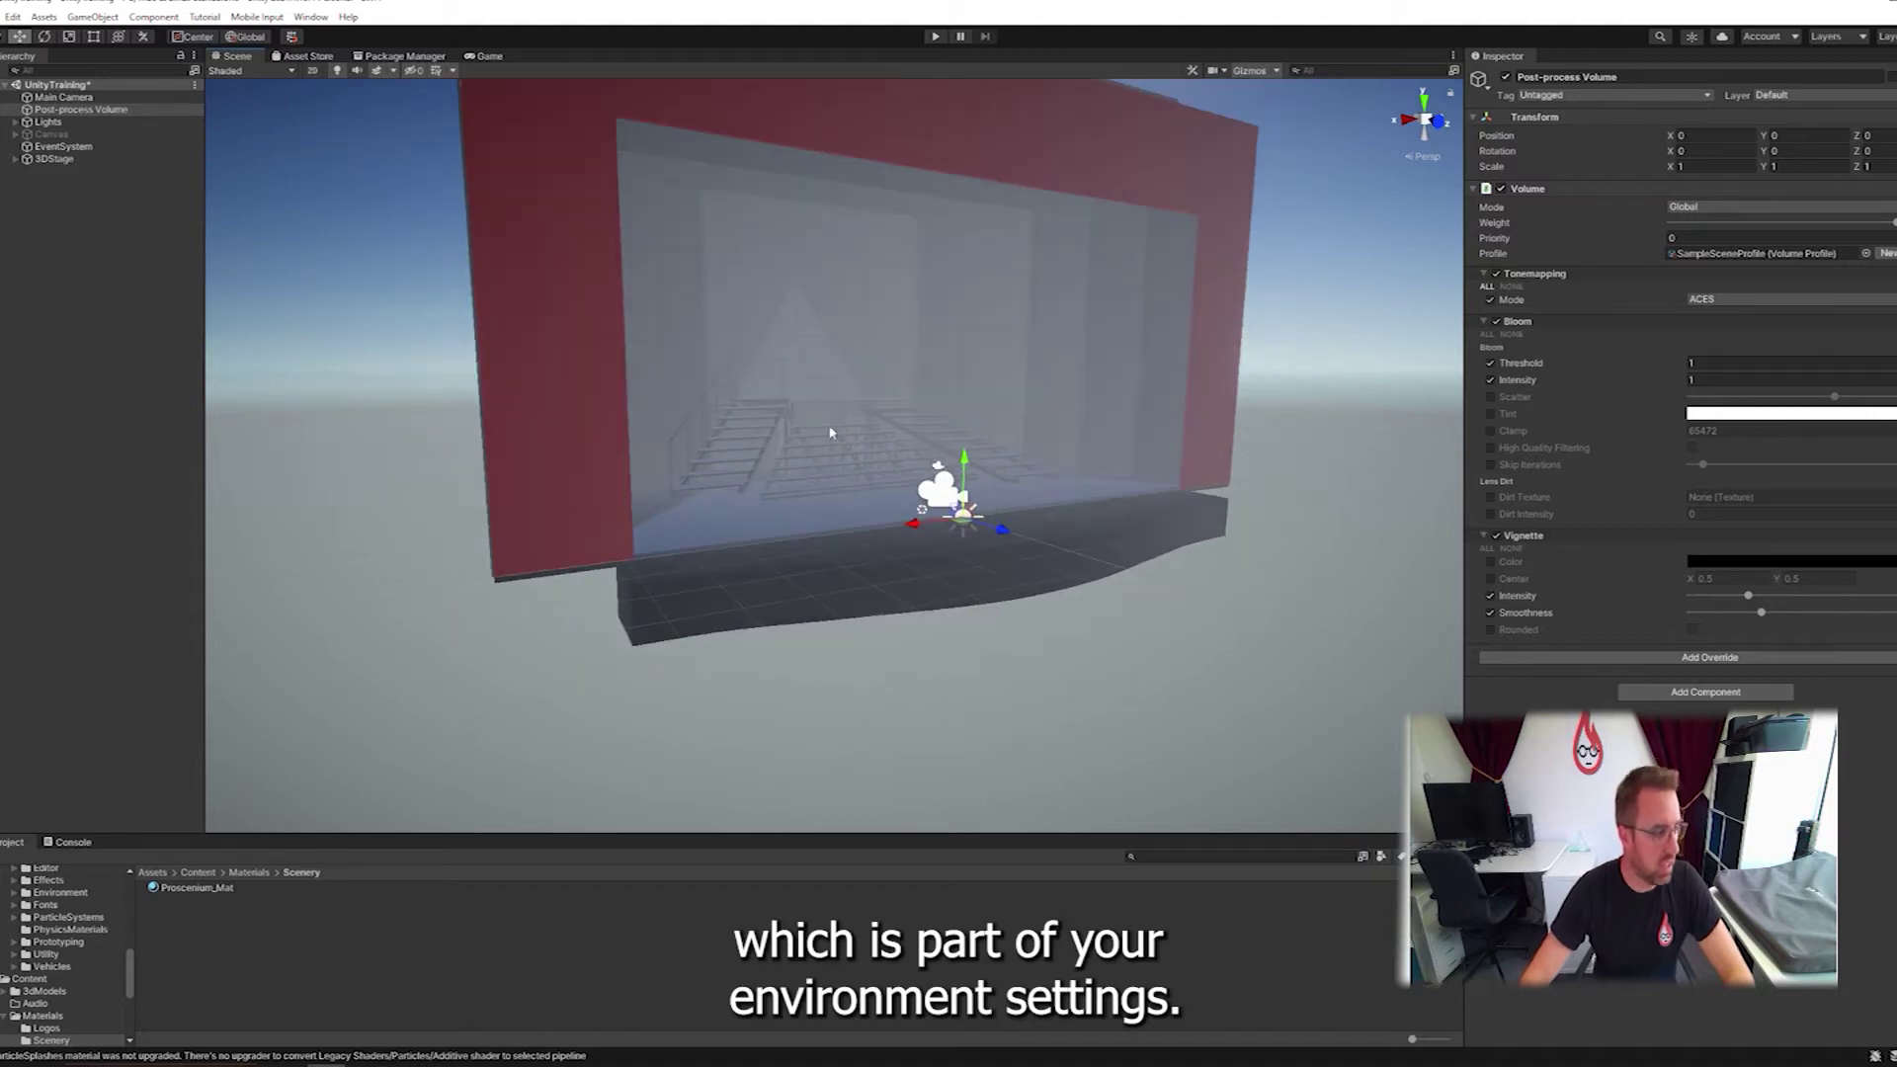
{"action": "middle_click_drag", "start_coordinate": [831, 433], "coordinate": [862, 422]}
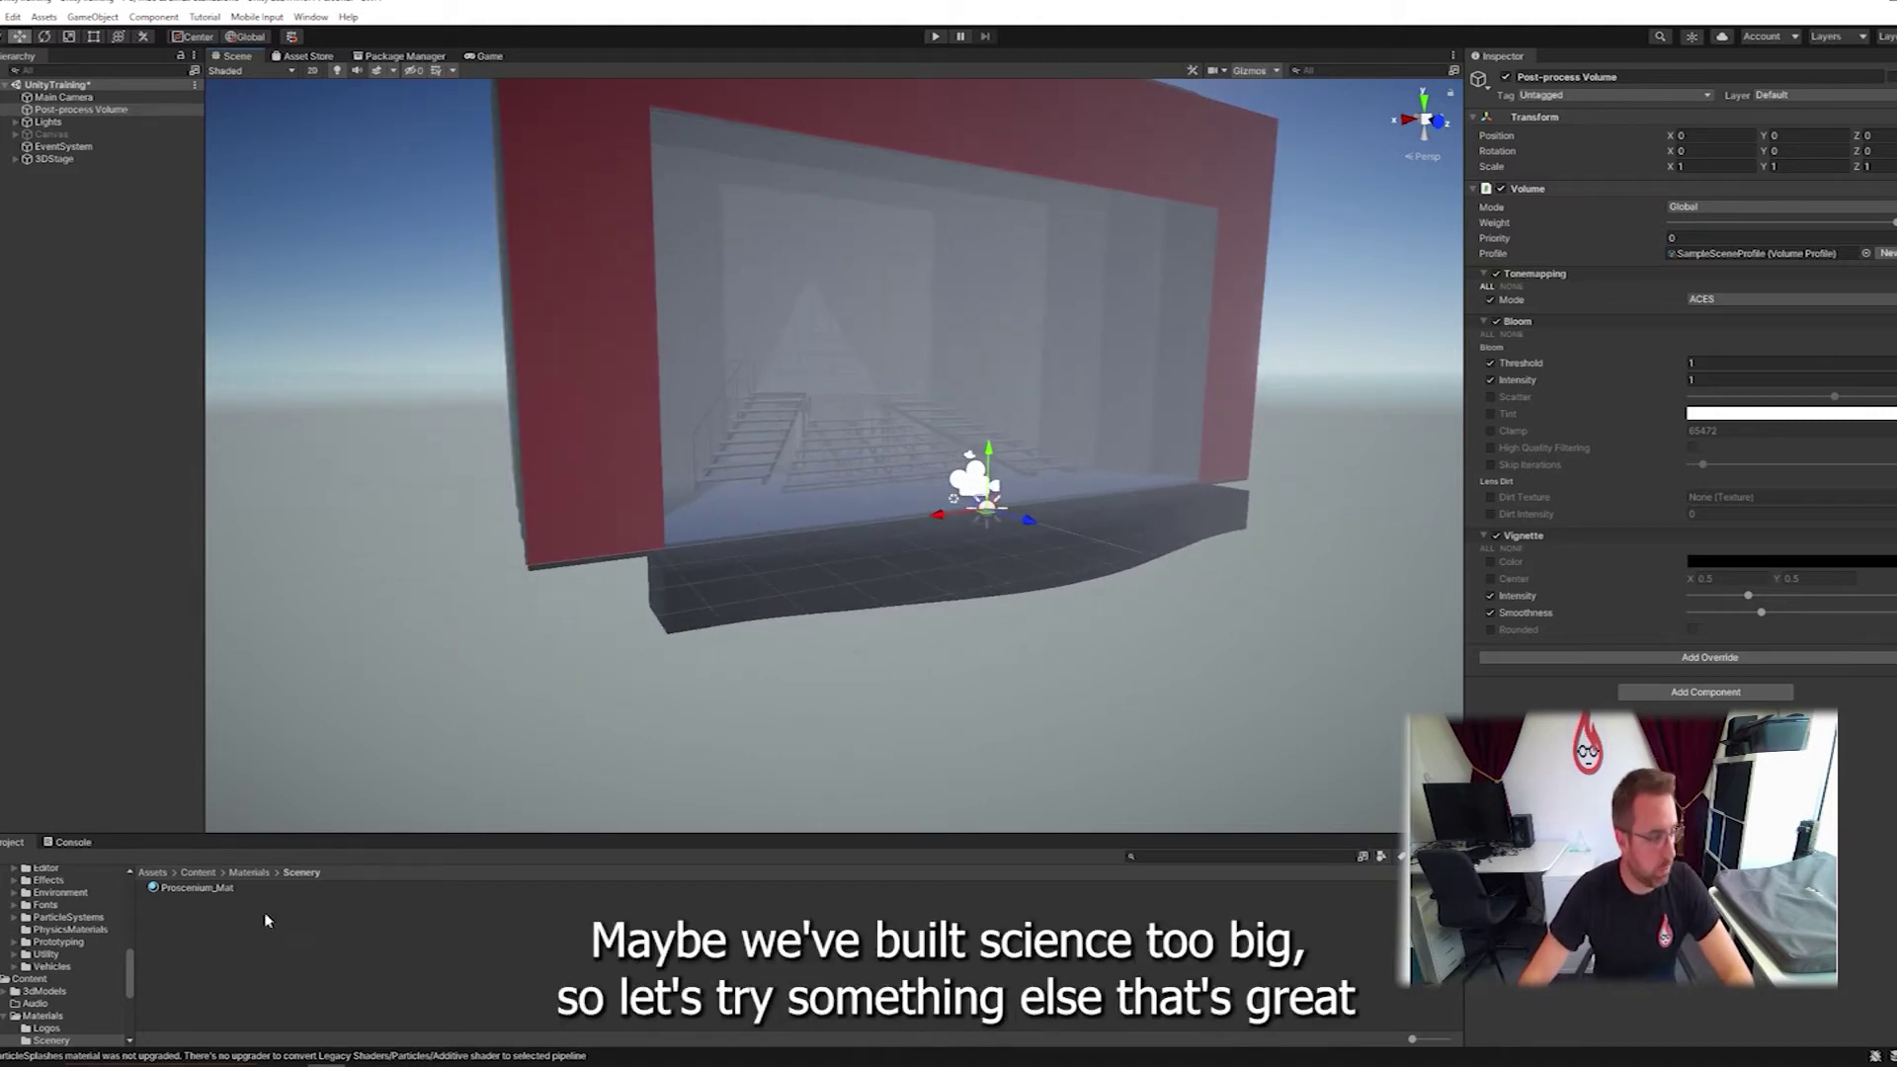
Go up to the project's Content folder and bring up the 3D model Exports folder in File Explorer, moving its window aside.
{"action": "left_click", "coordinate": [210, 937]}
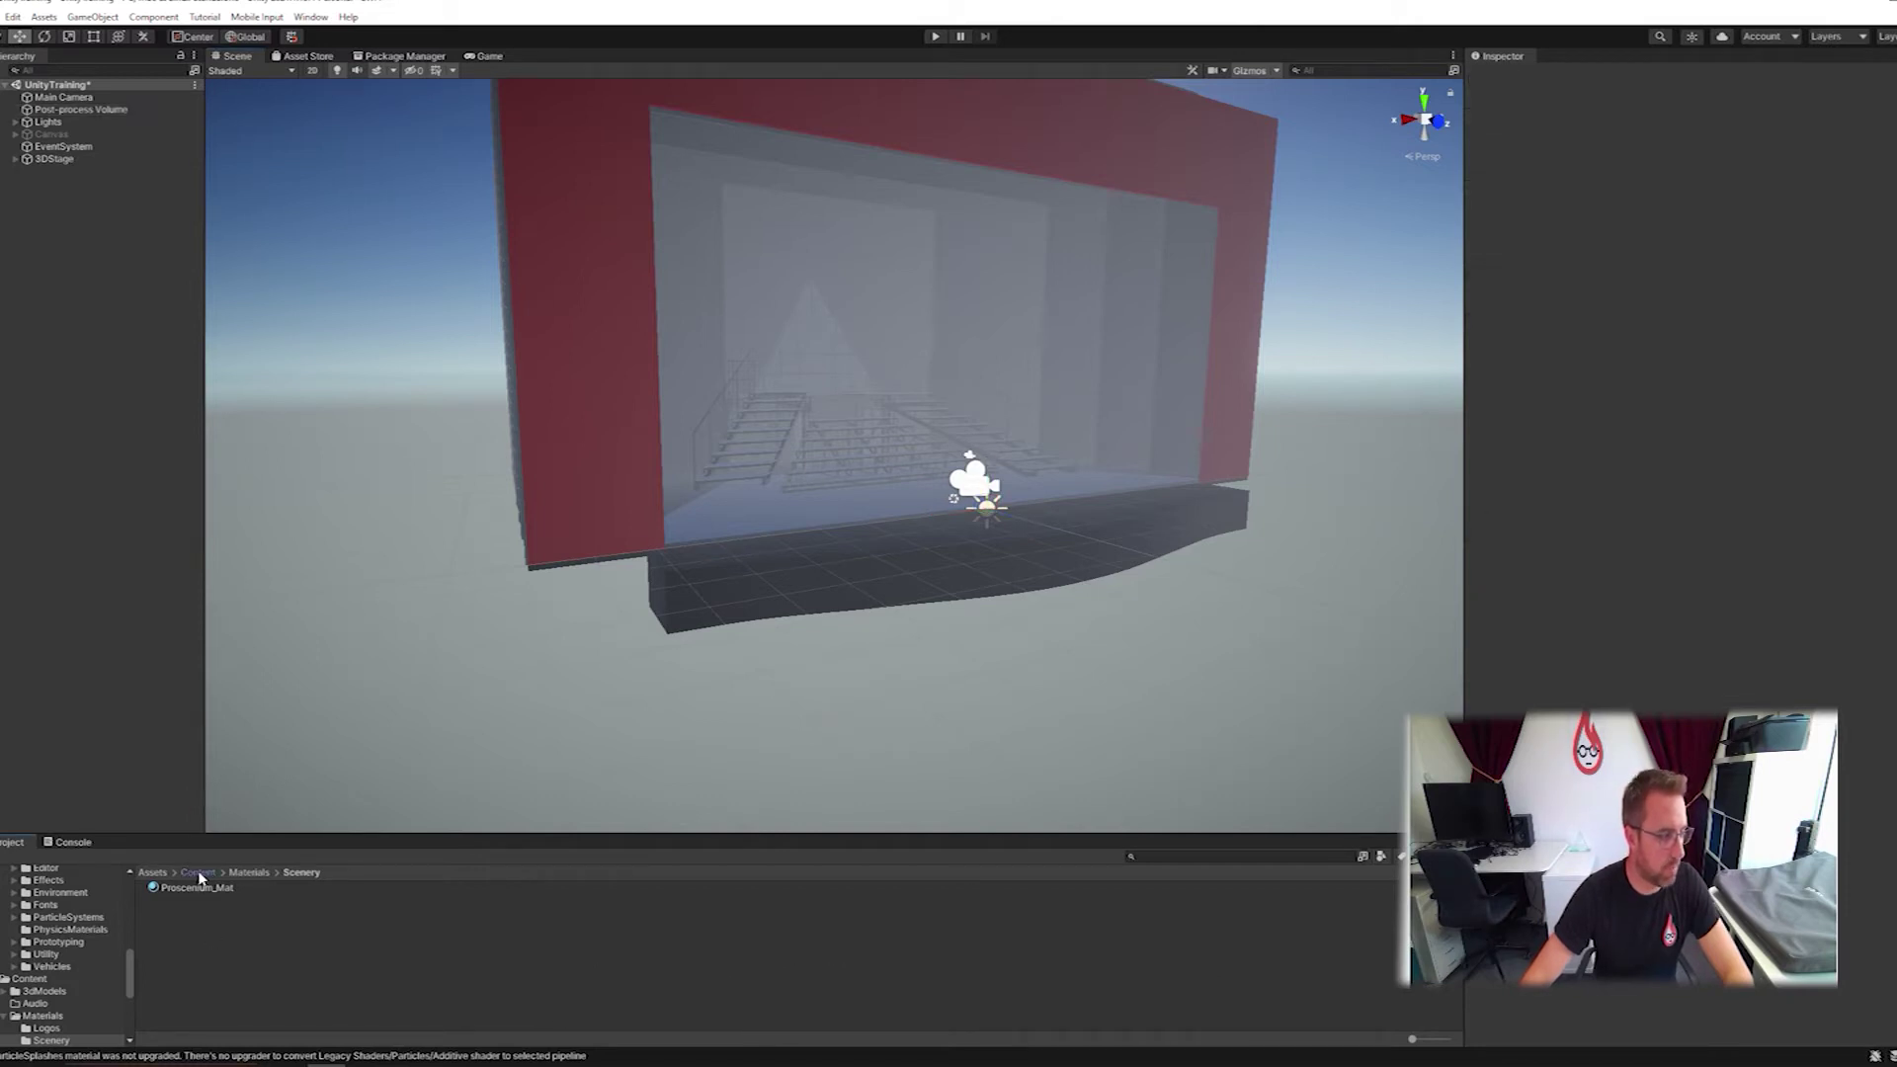
{"action": "left_click", "coordinate": [199, 873]}
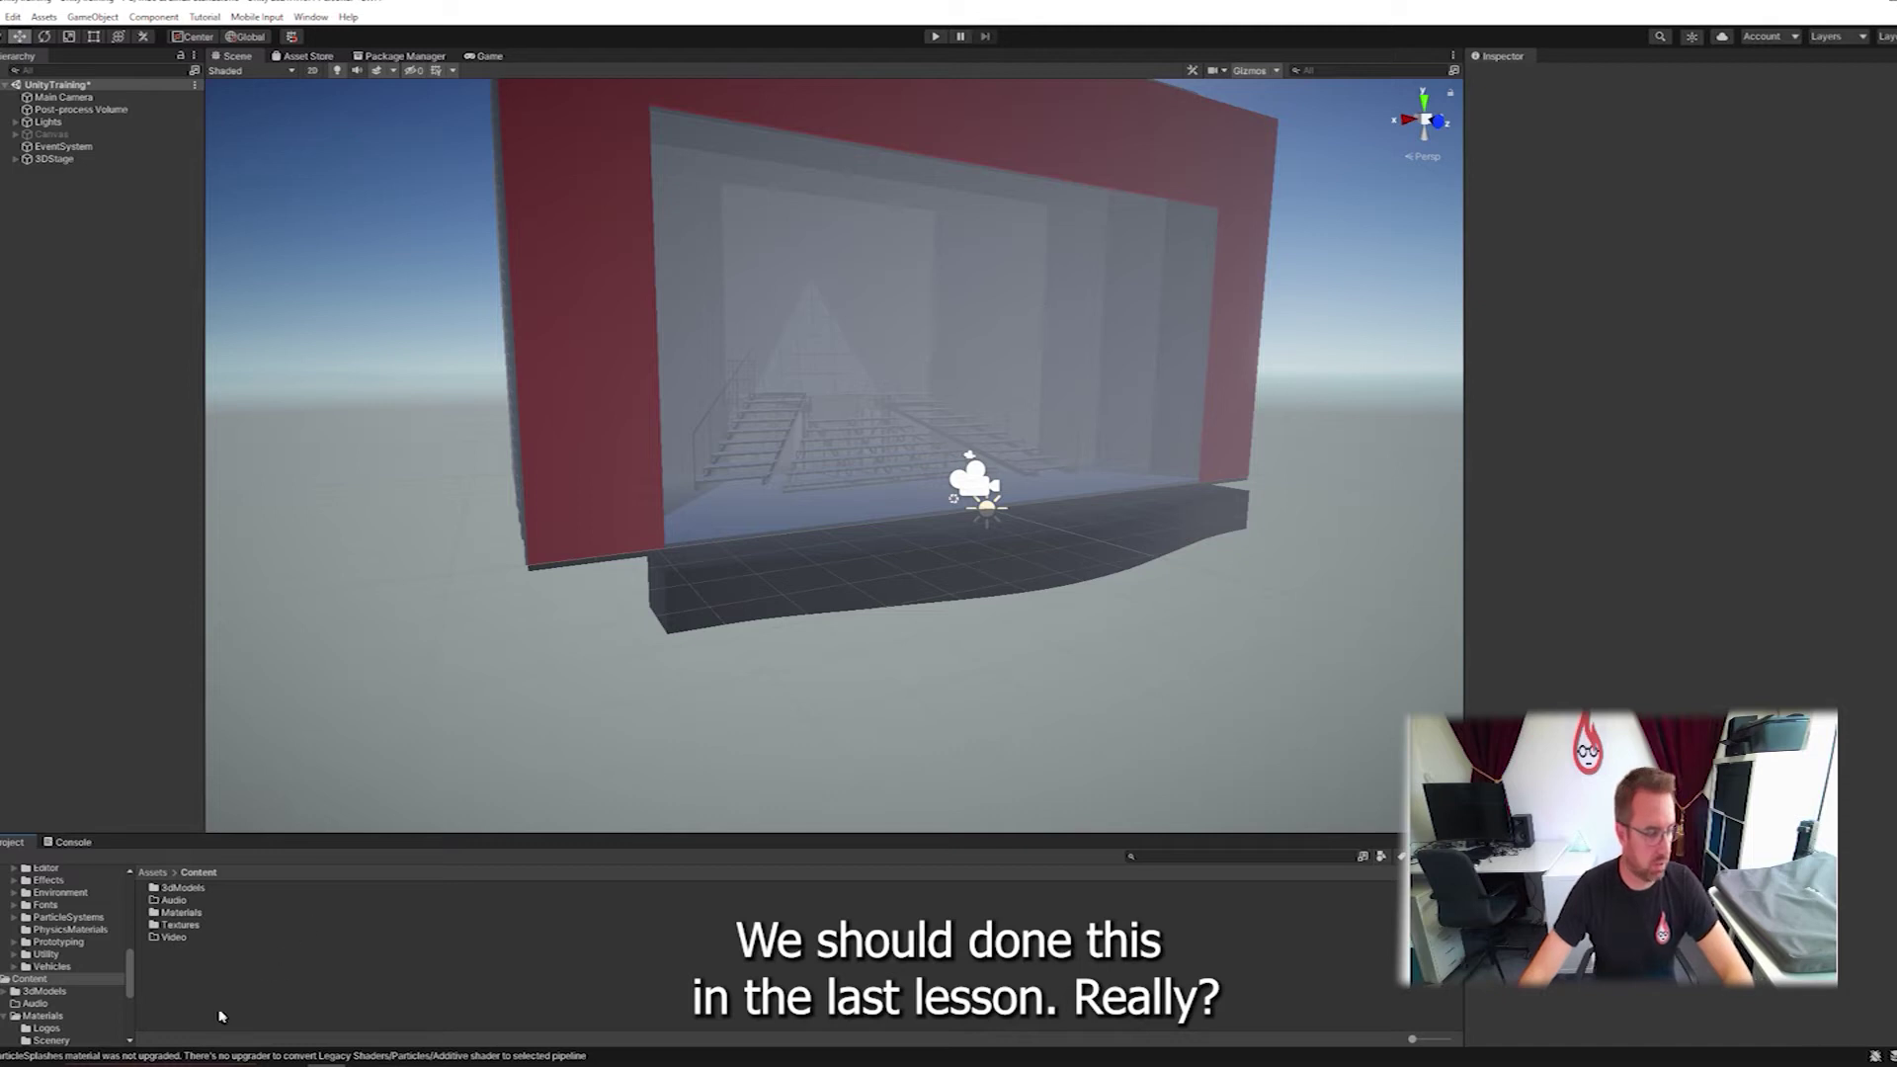
{"action": "mouse_move", "coordinate": [175, 1065]}
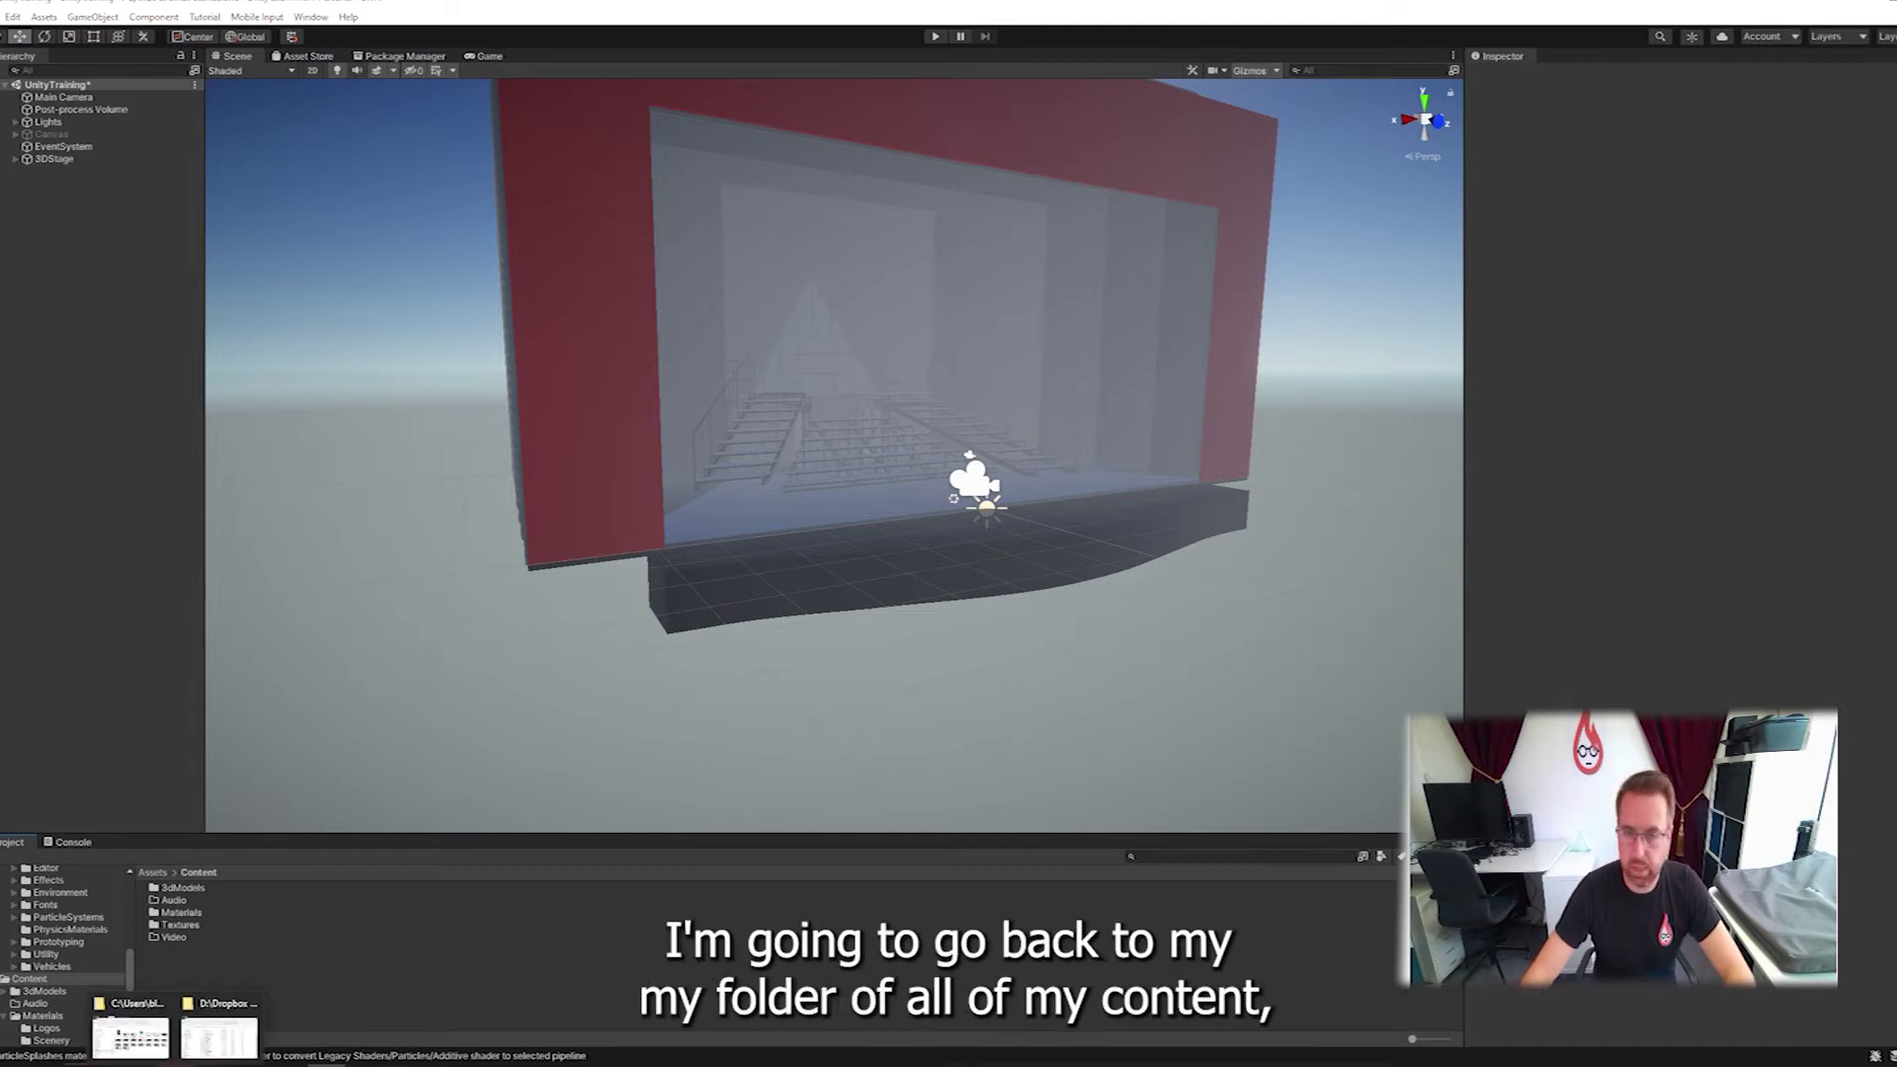
{"action": "left_click", "coordinate": [220, 1037]}
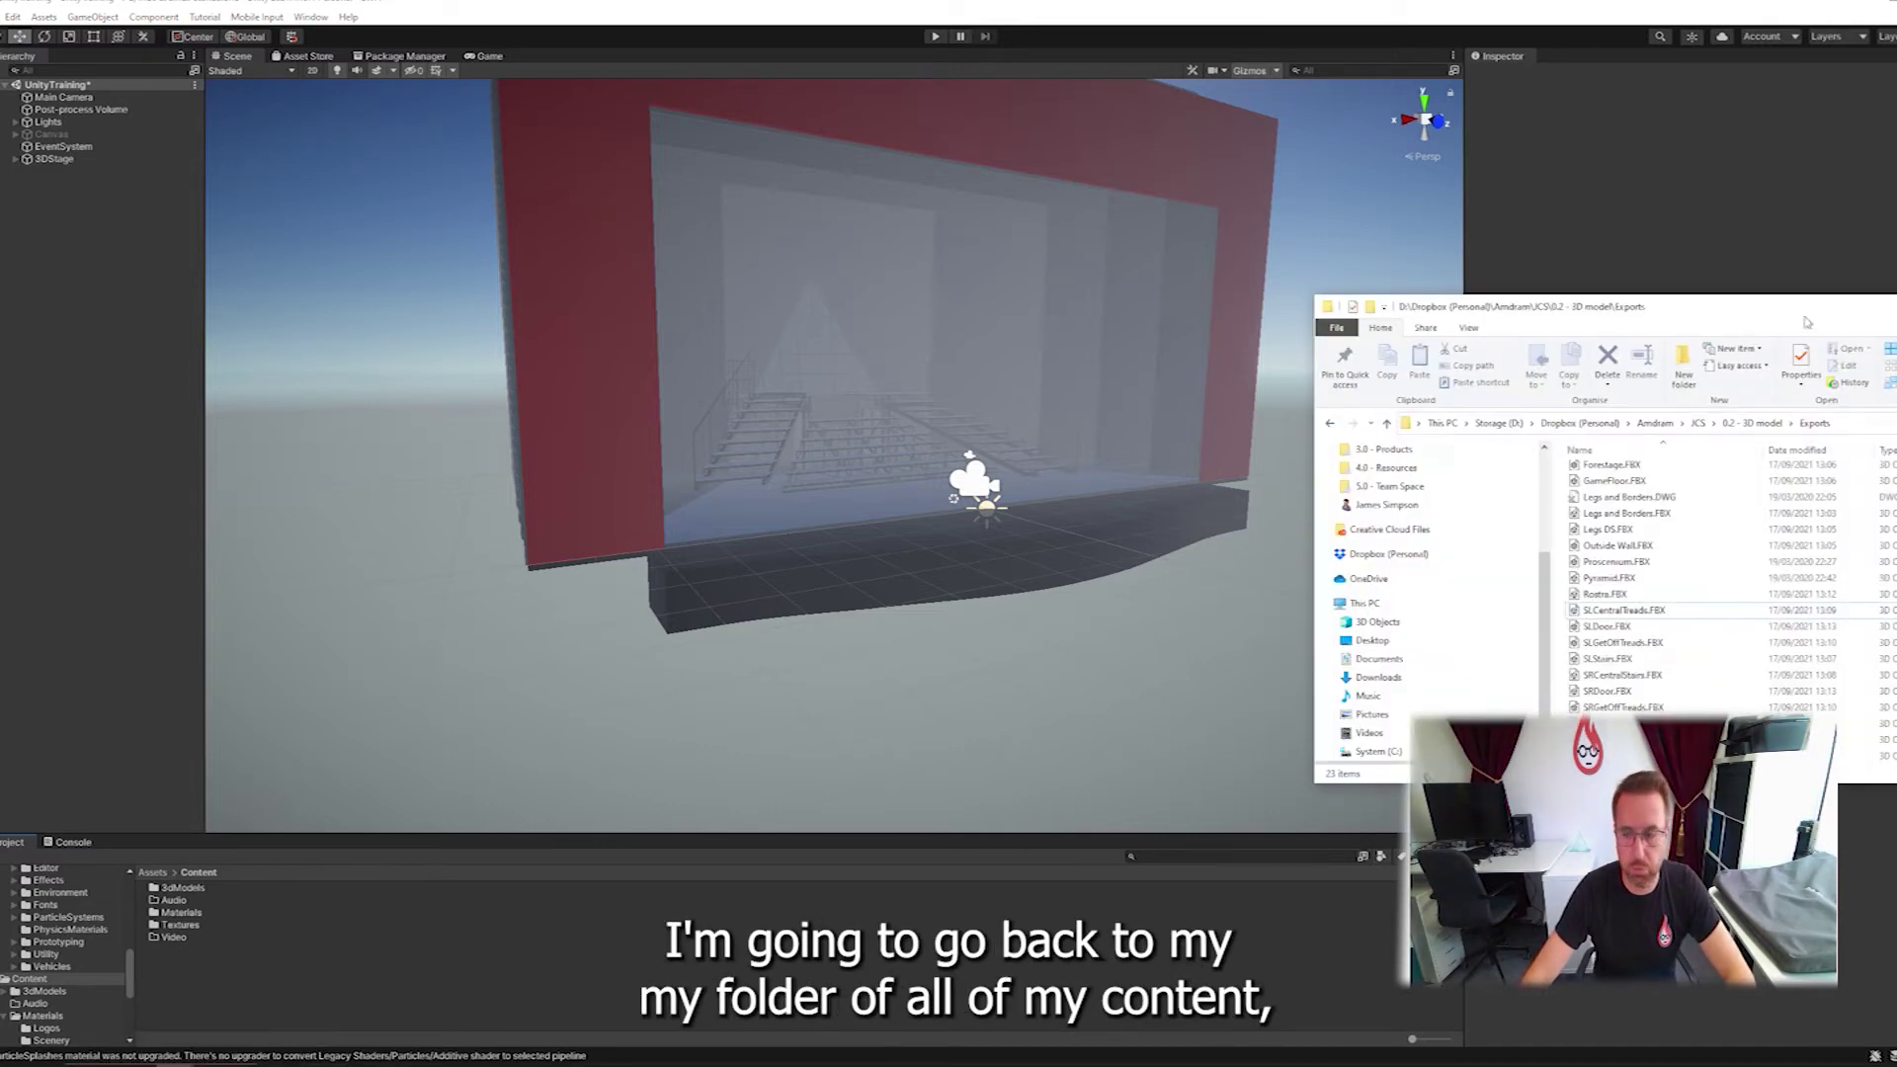
{"action": "left_click_drag", "start_coordinate": [1805, 316], "coordinate": [0, 395]}
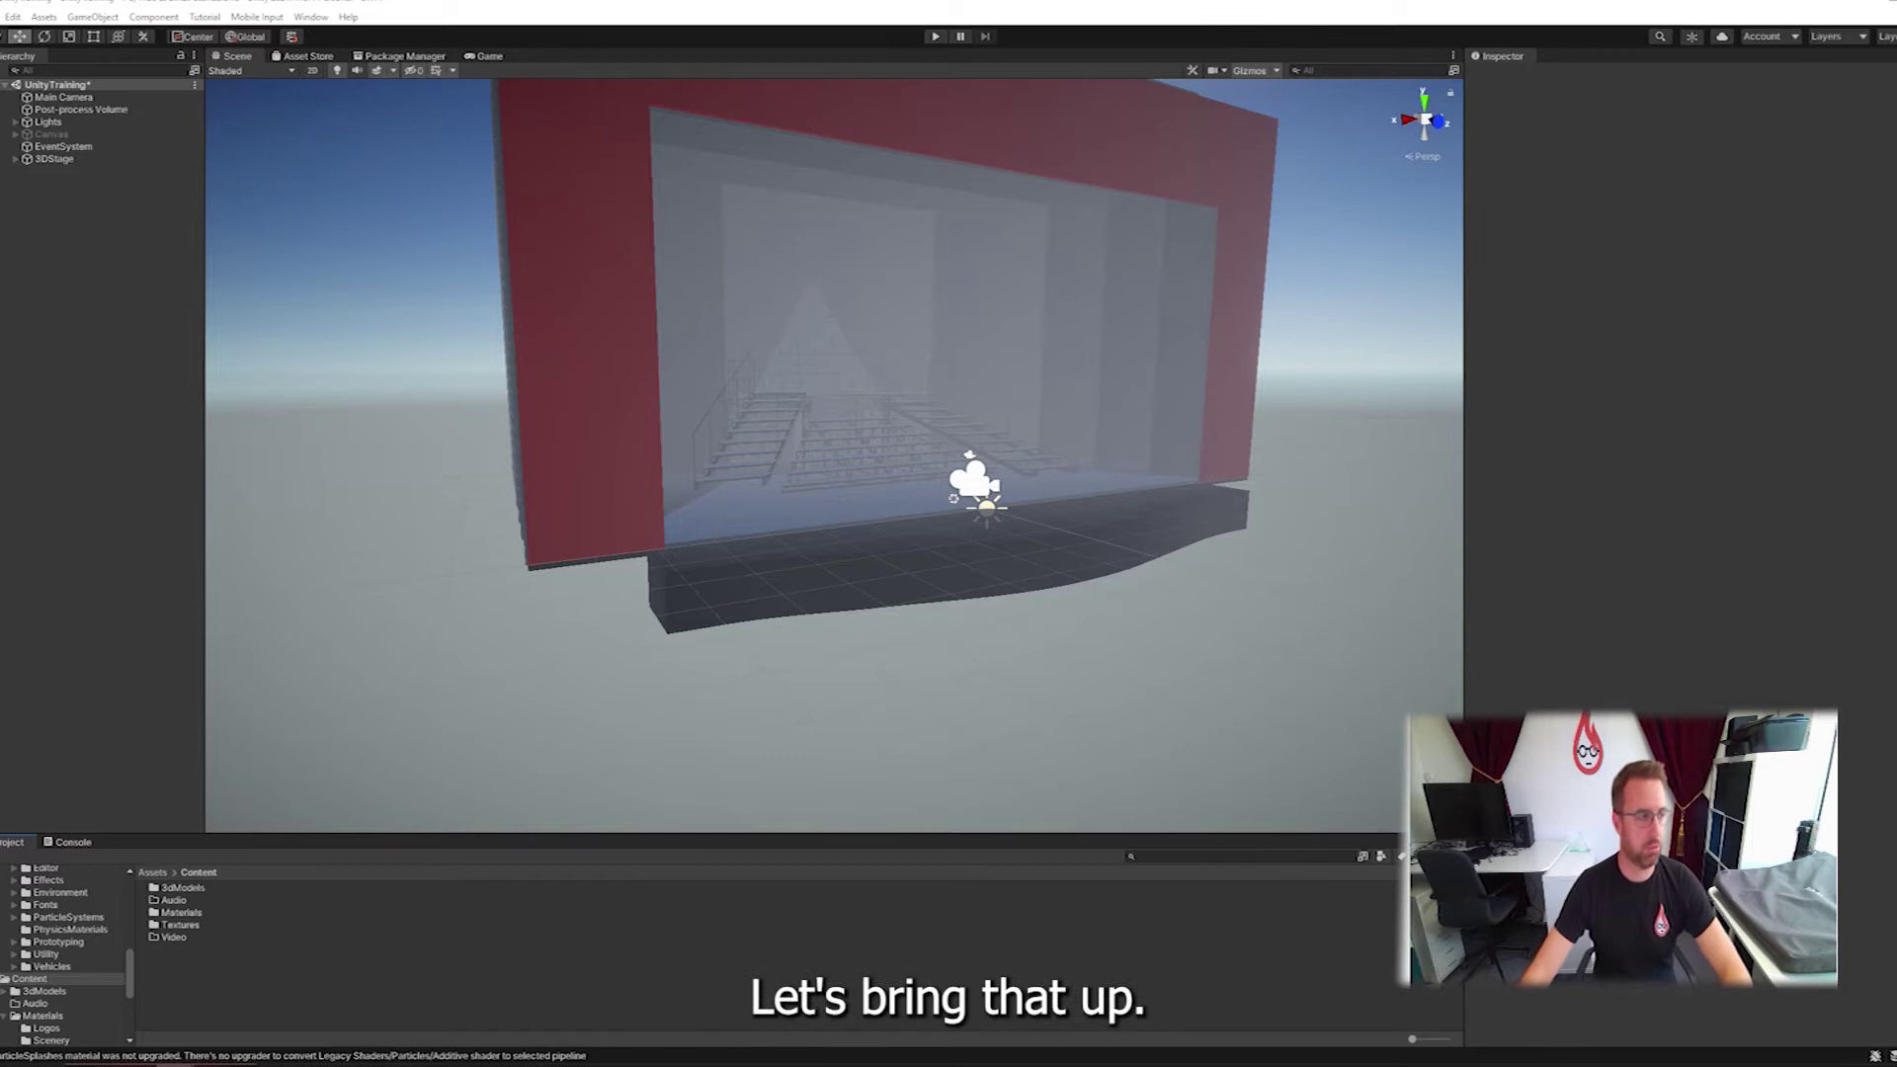
Switch to the set plan PDF and examine the stage dimensions along the proscenium and first border.
{"action": "key", "text": "alt+Tab"}
{"action": "scroll", "coordinate": [1299, 396], "scroll_direction": "down", "scroll_amount": 8}
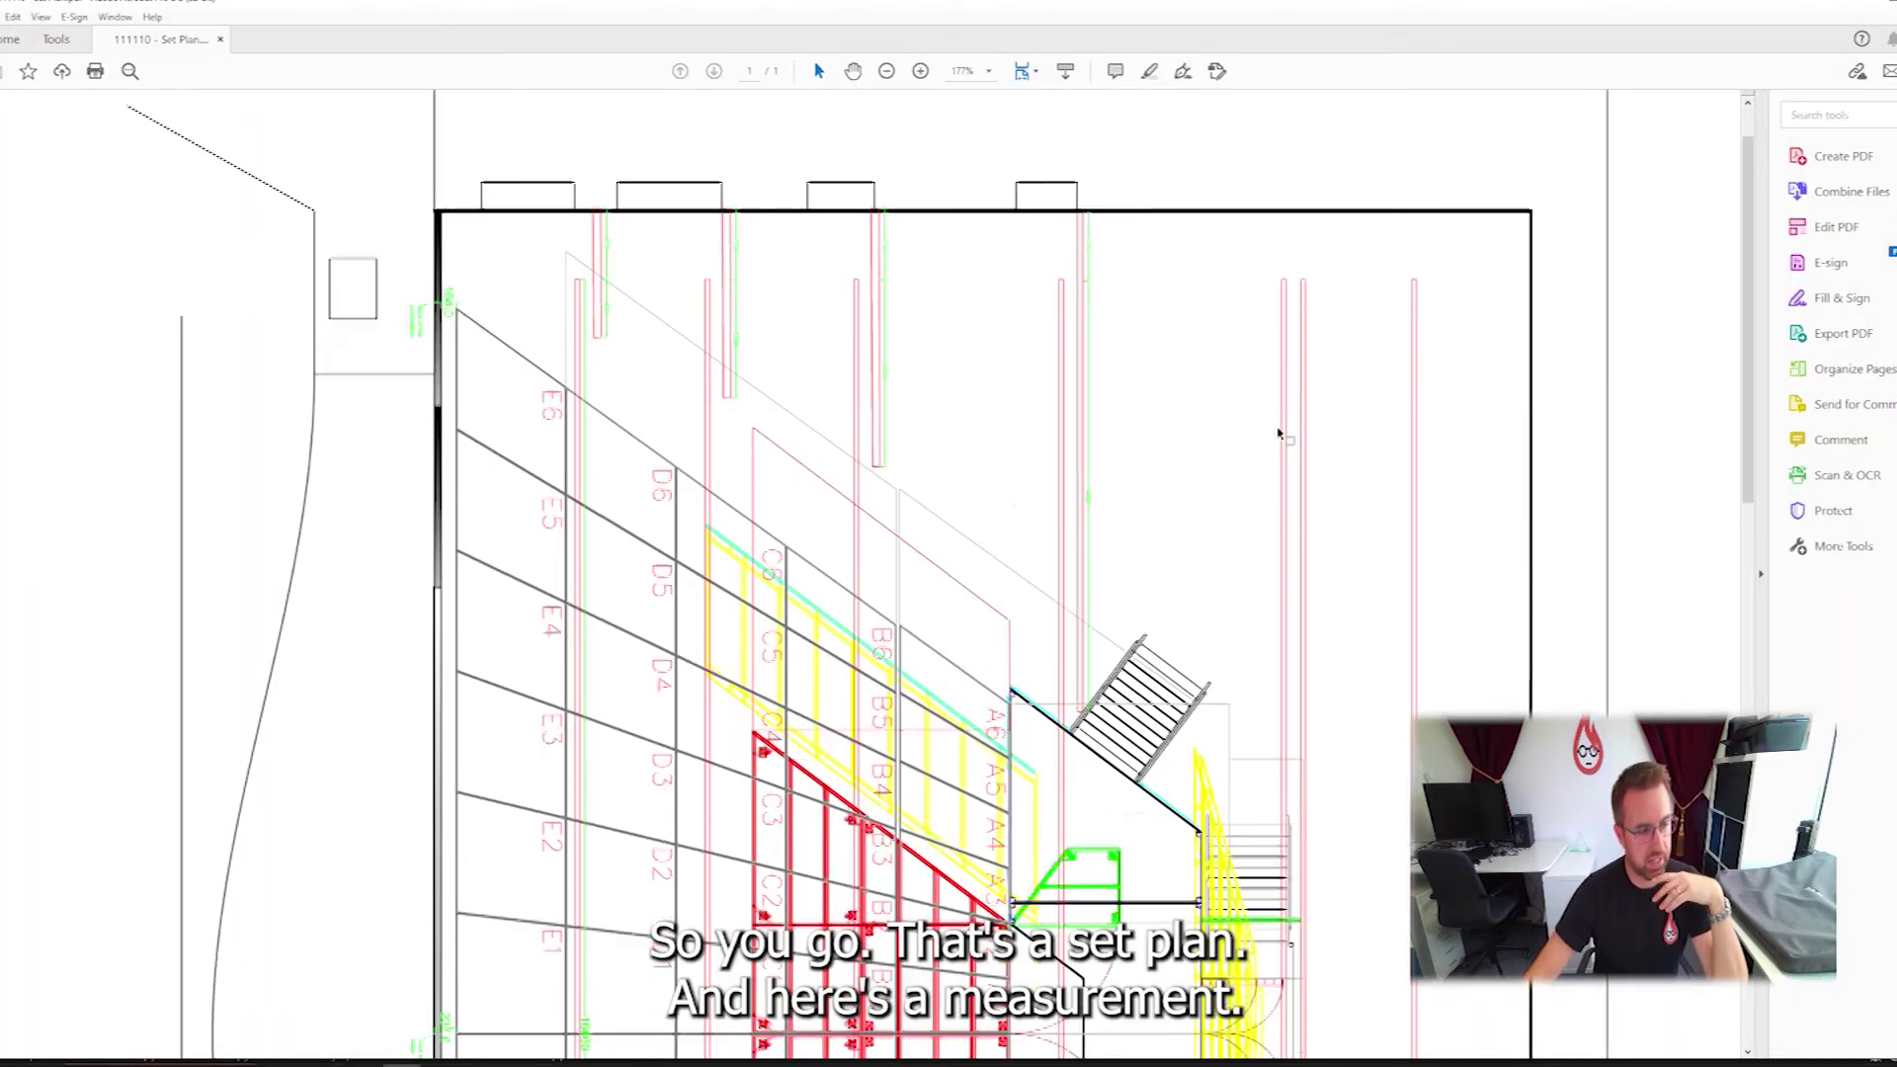
{"action": "scroll", "coordinate": [611, 431], "scroll_direction": "up", "scroll_amount": 2}
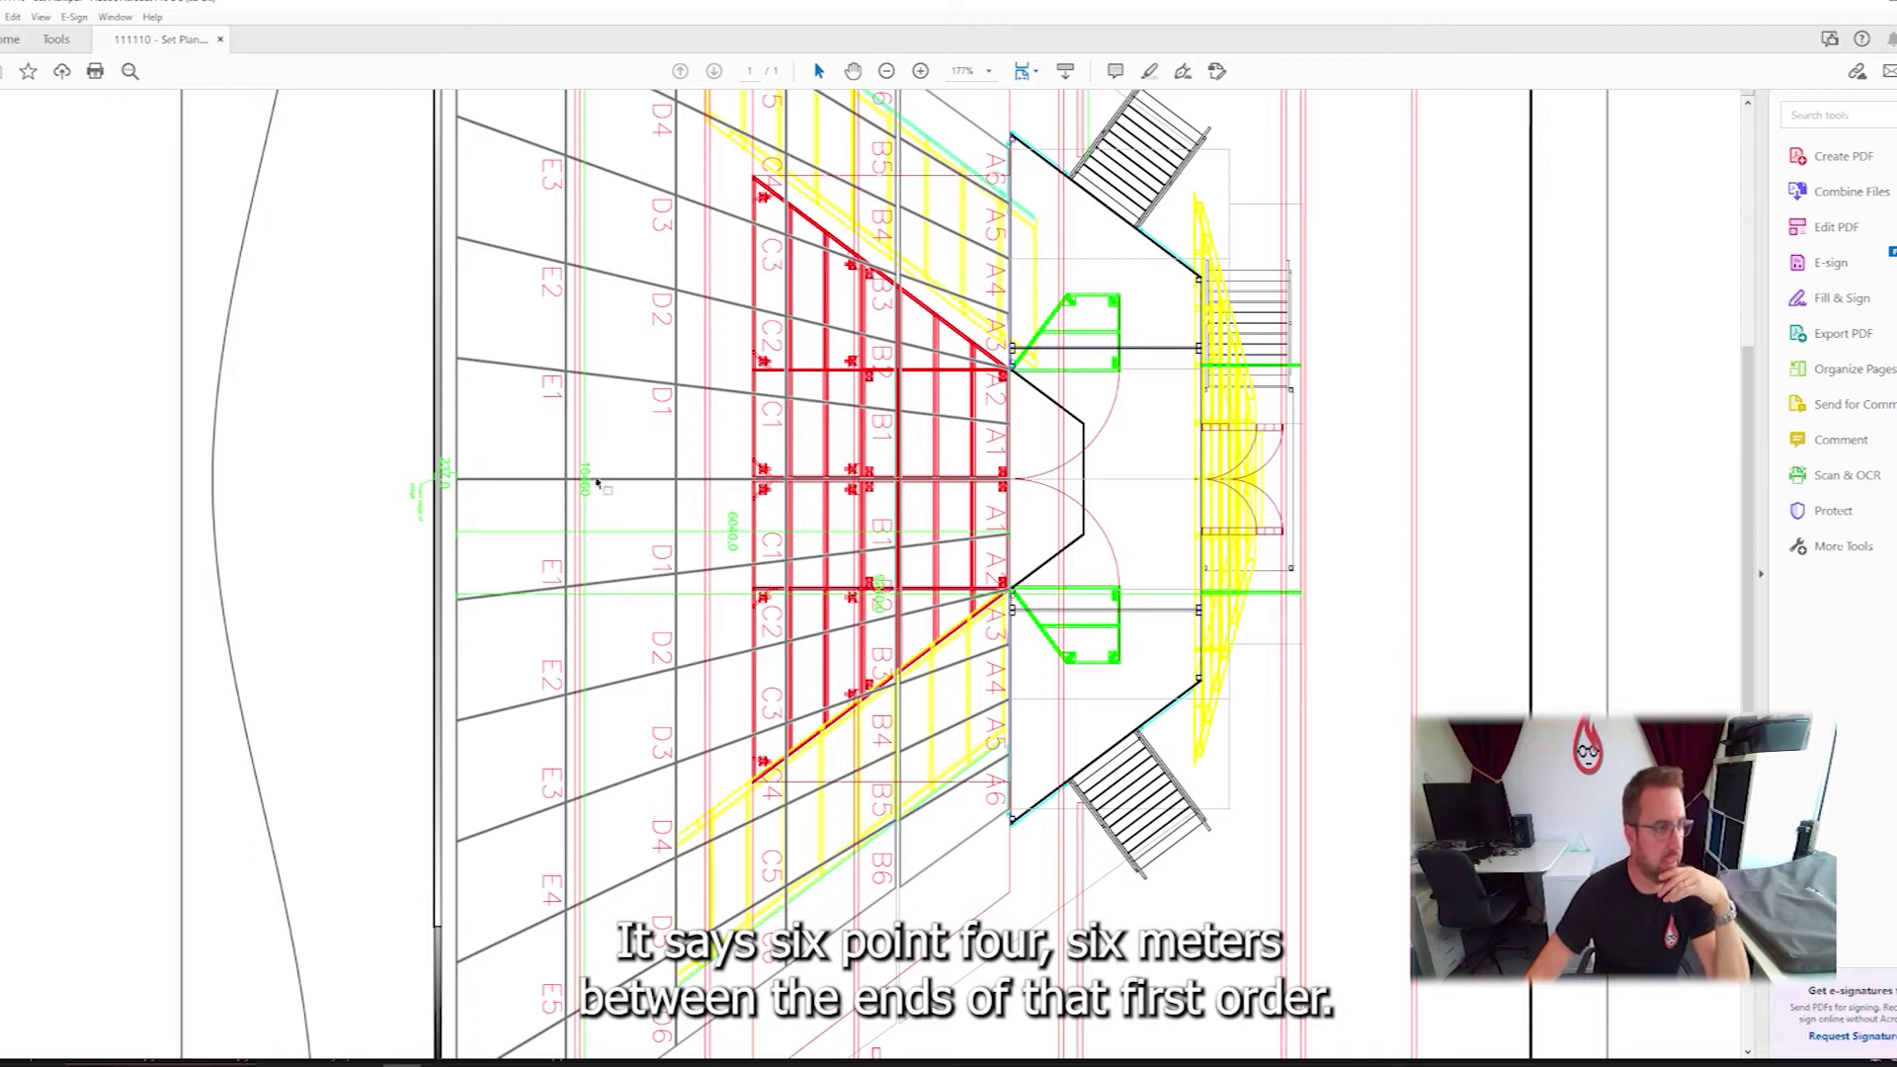
{"action": "scroll", "coordinate": [603, 464], "scroll_direction": "up", "scroll_amount": 5}
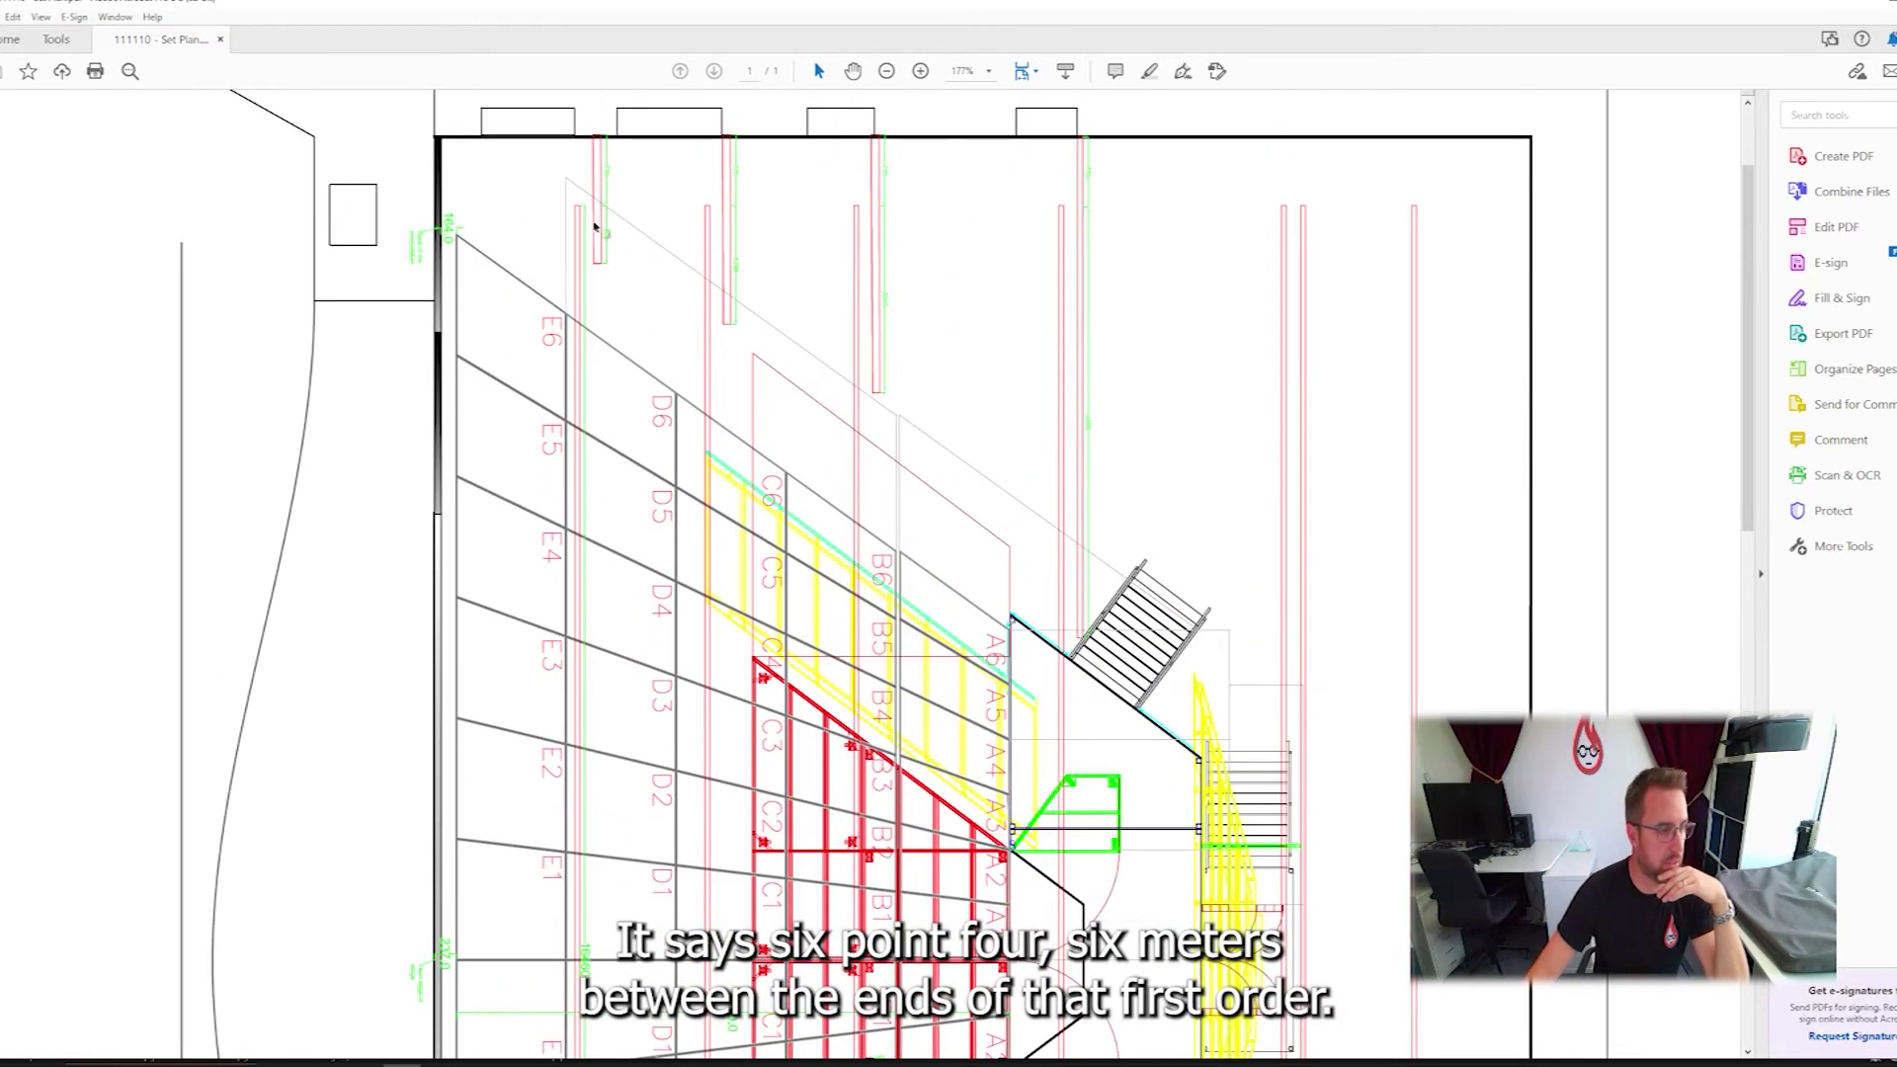
{"action": "scroll", "coordinate": [516, 482], "scroll_direction": "down", "scroll_amount": 10}
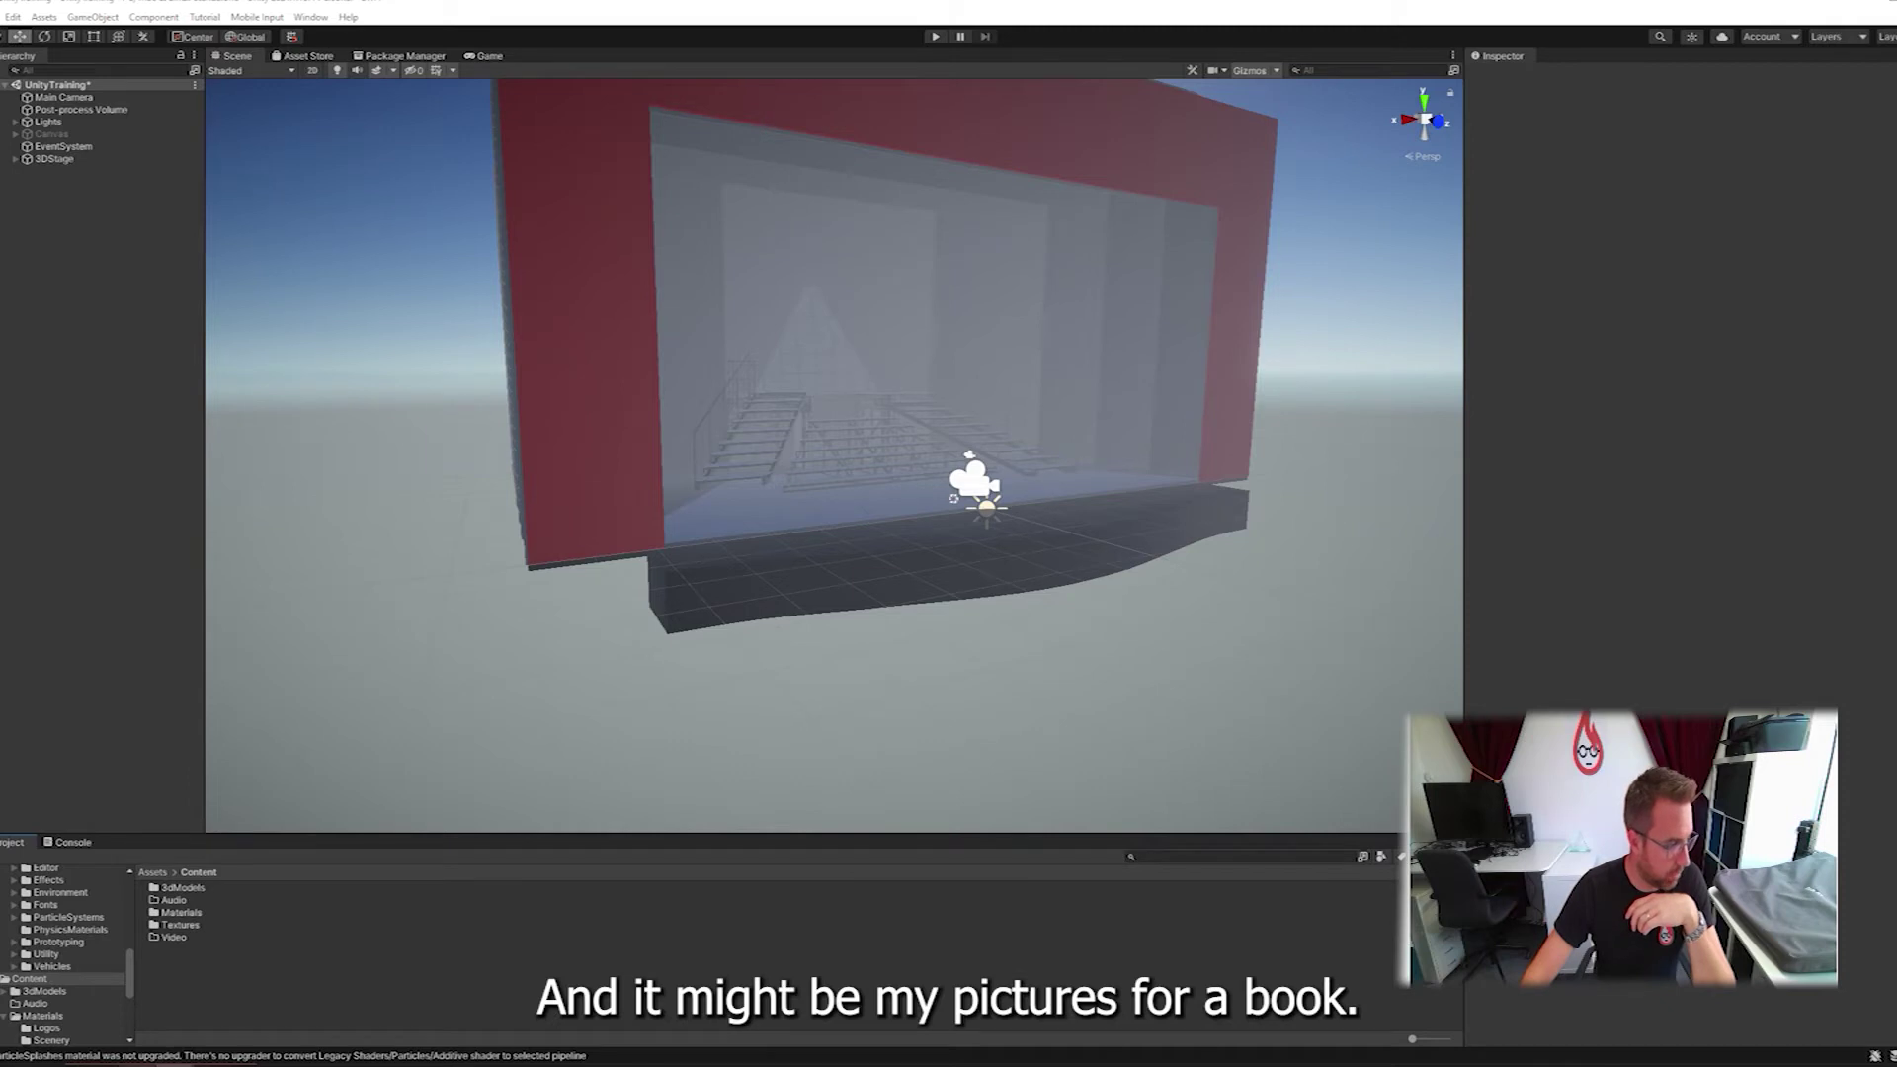
Import the 111110 - Set Plan picture from File Explorer into the project's Content folder and check its import settings.
{"action": "right_click", "coordinate": [175, 1065]}
{"action": "left_click", "coordinate": [148, 1002]}
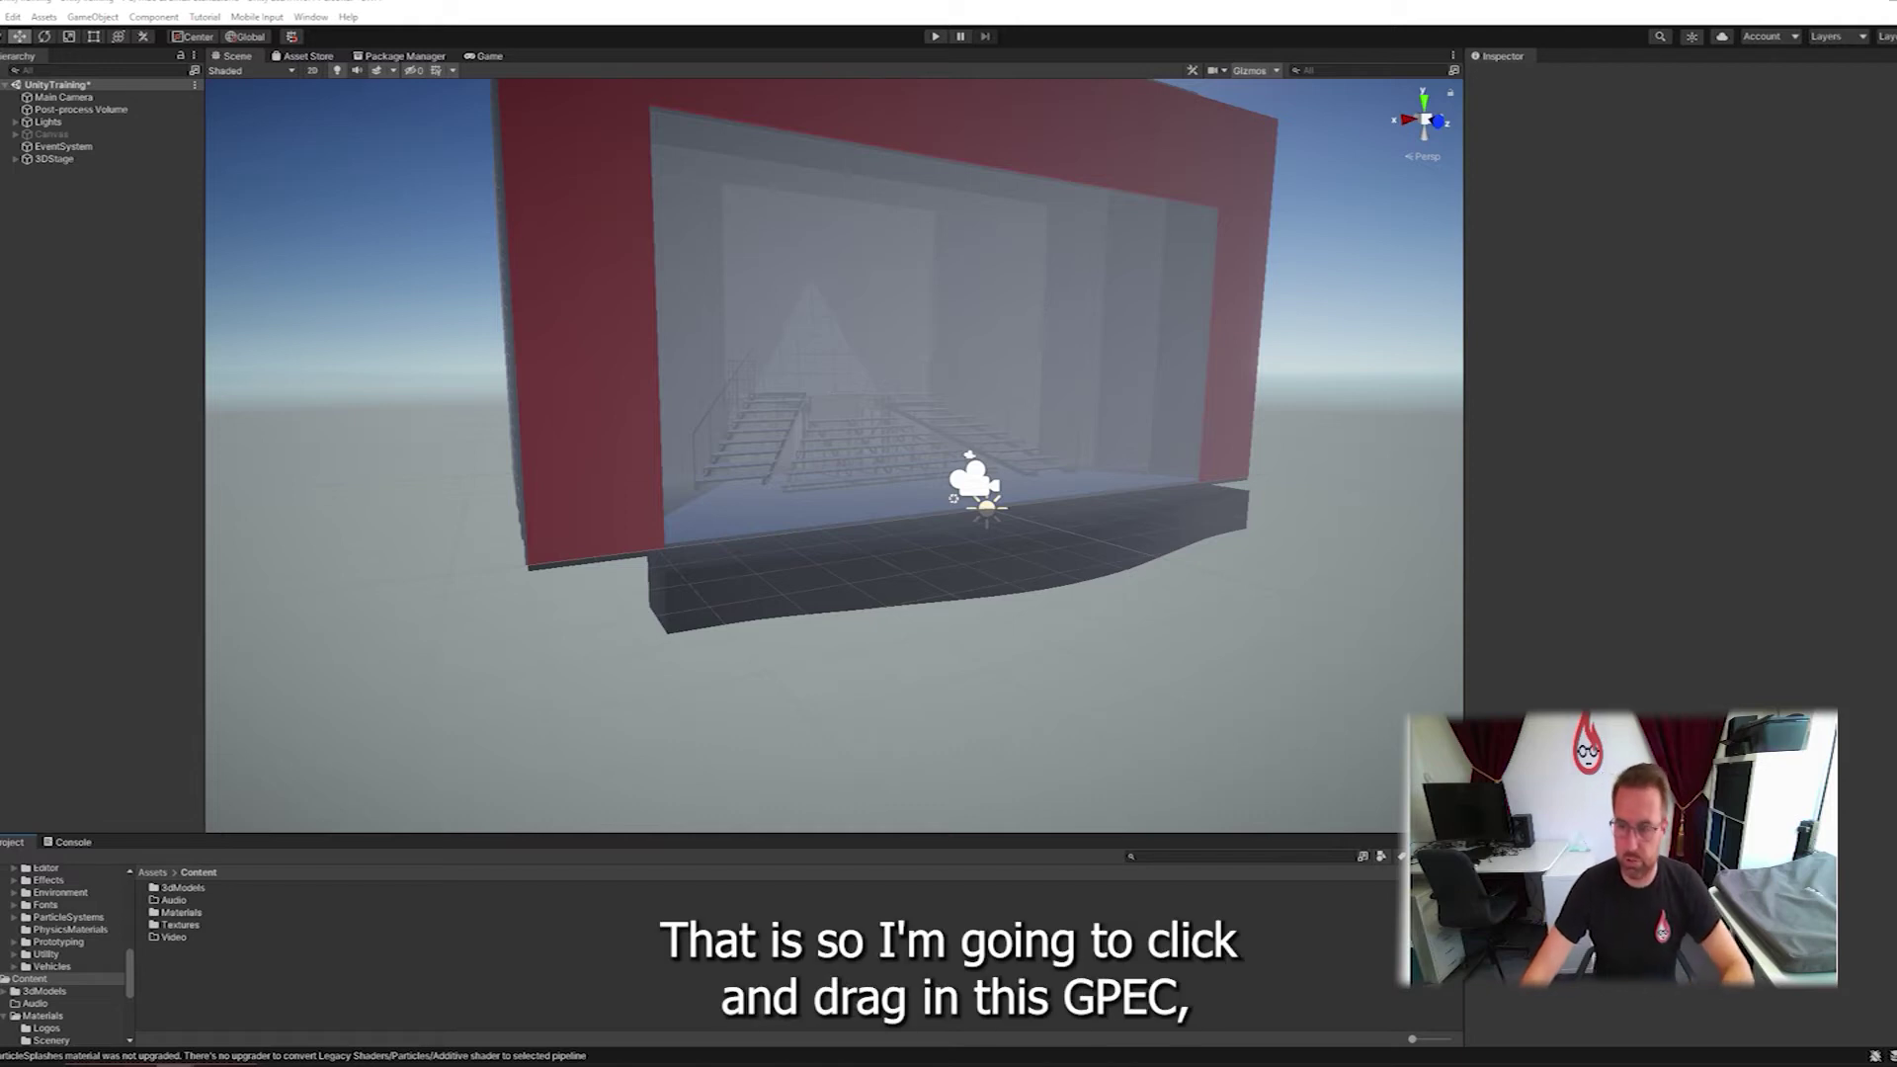
{"action": "left_click_drag", "start_coordinate": [876, 774], "coordinate": [444, 982]}
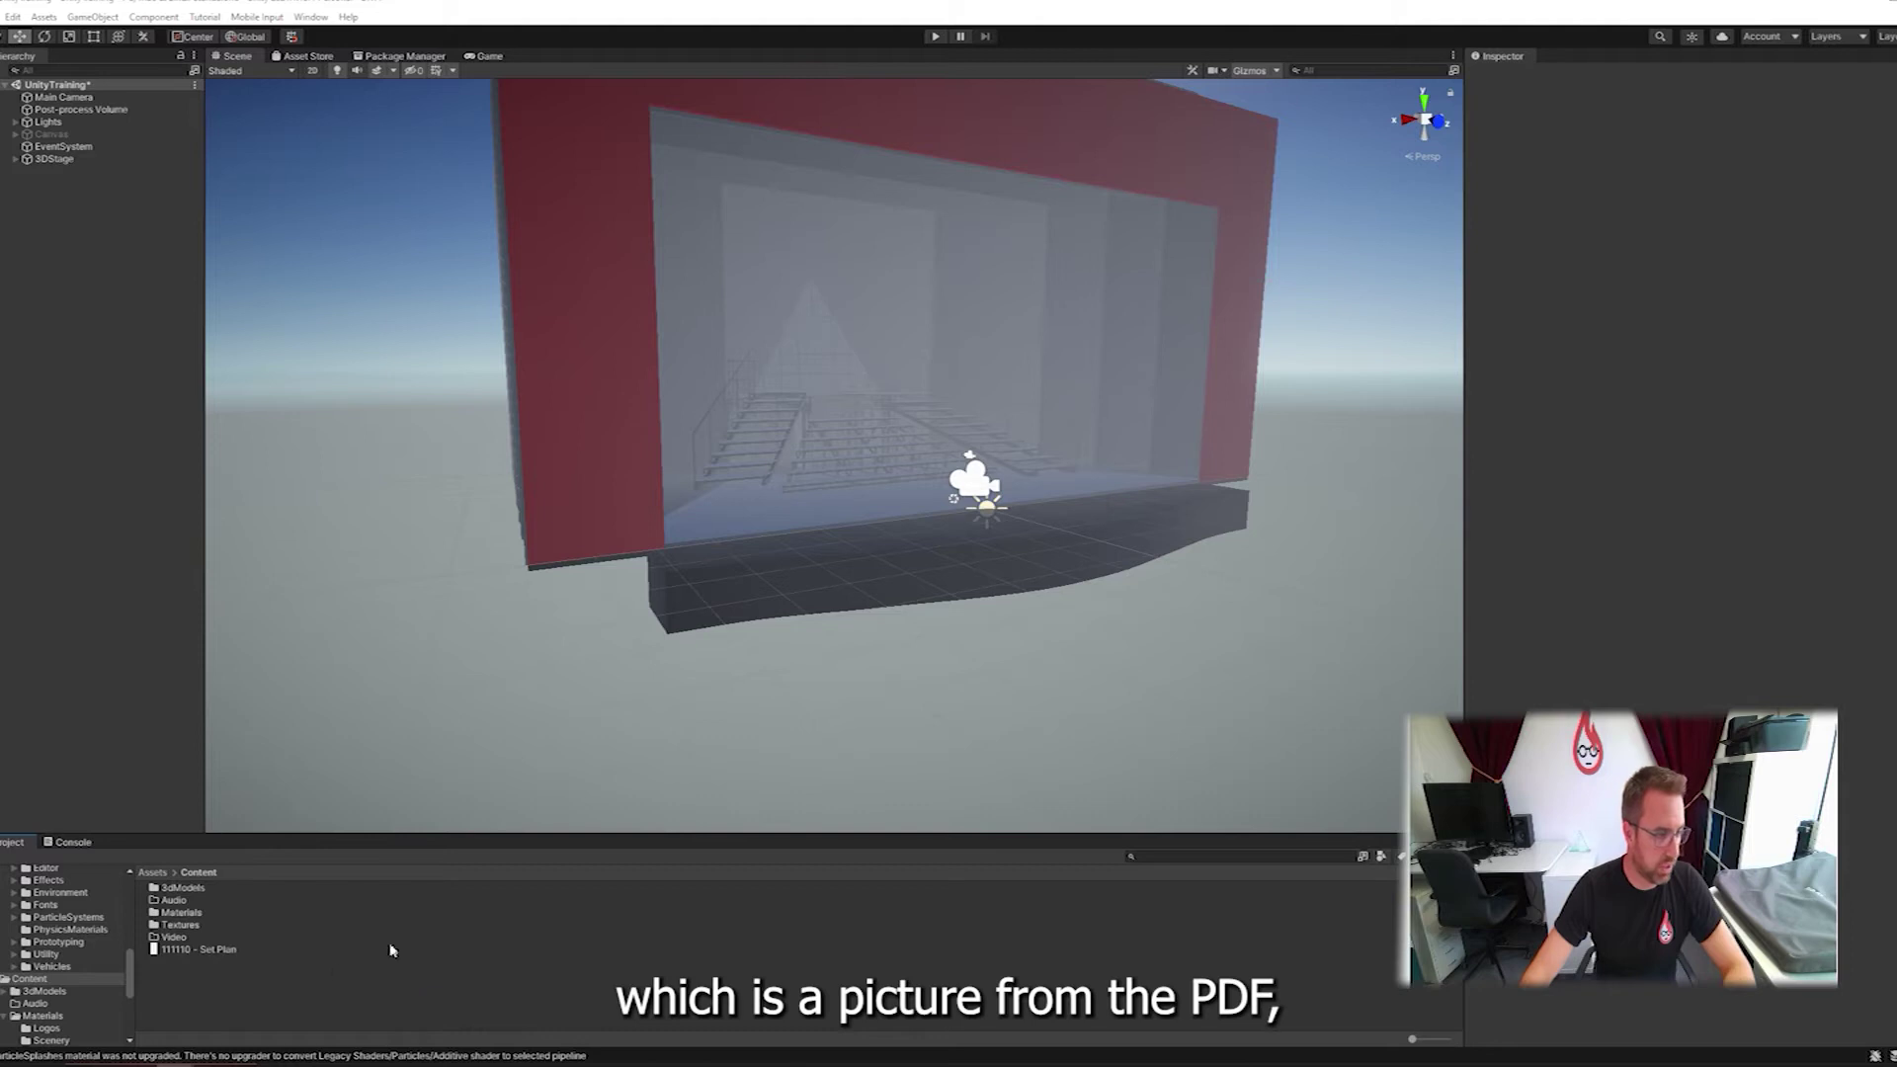
{"action": "left_click", "coordinate": [198, 950]}
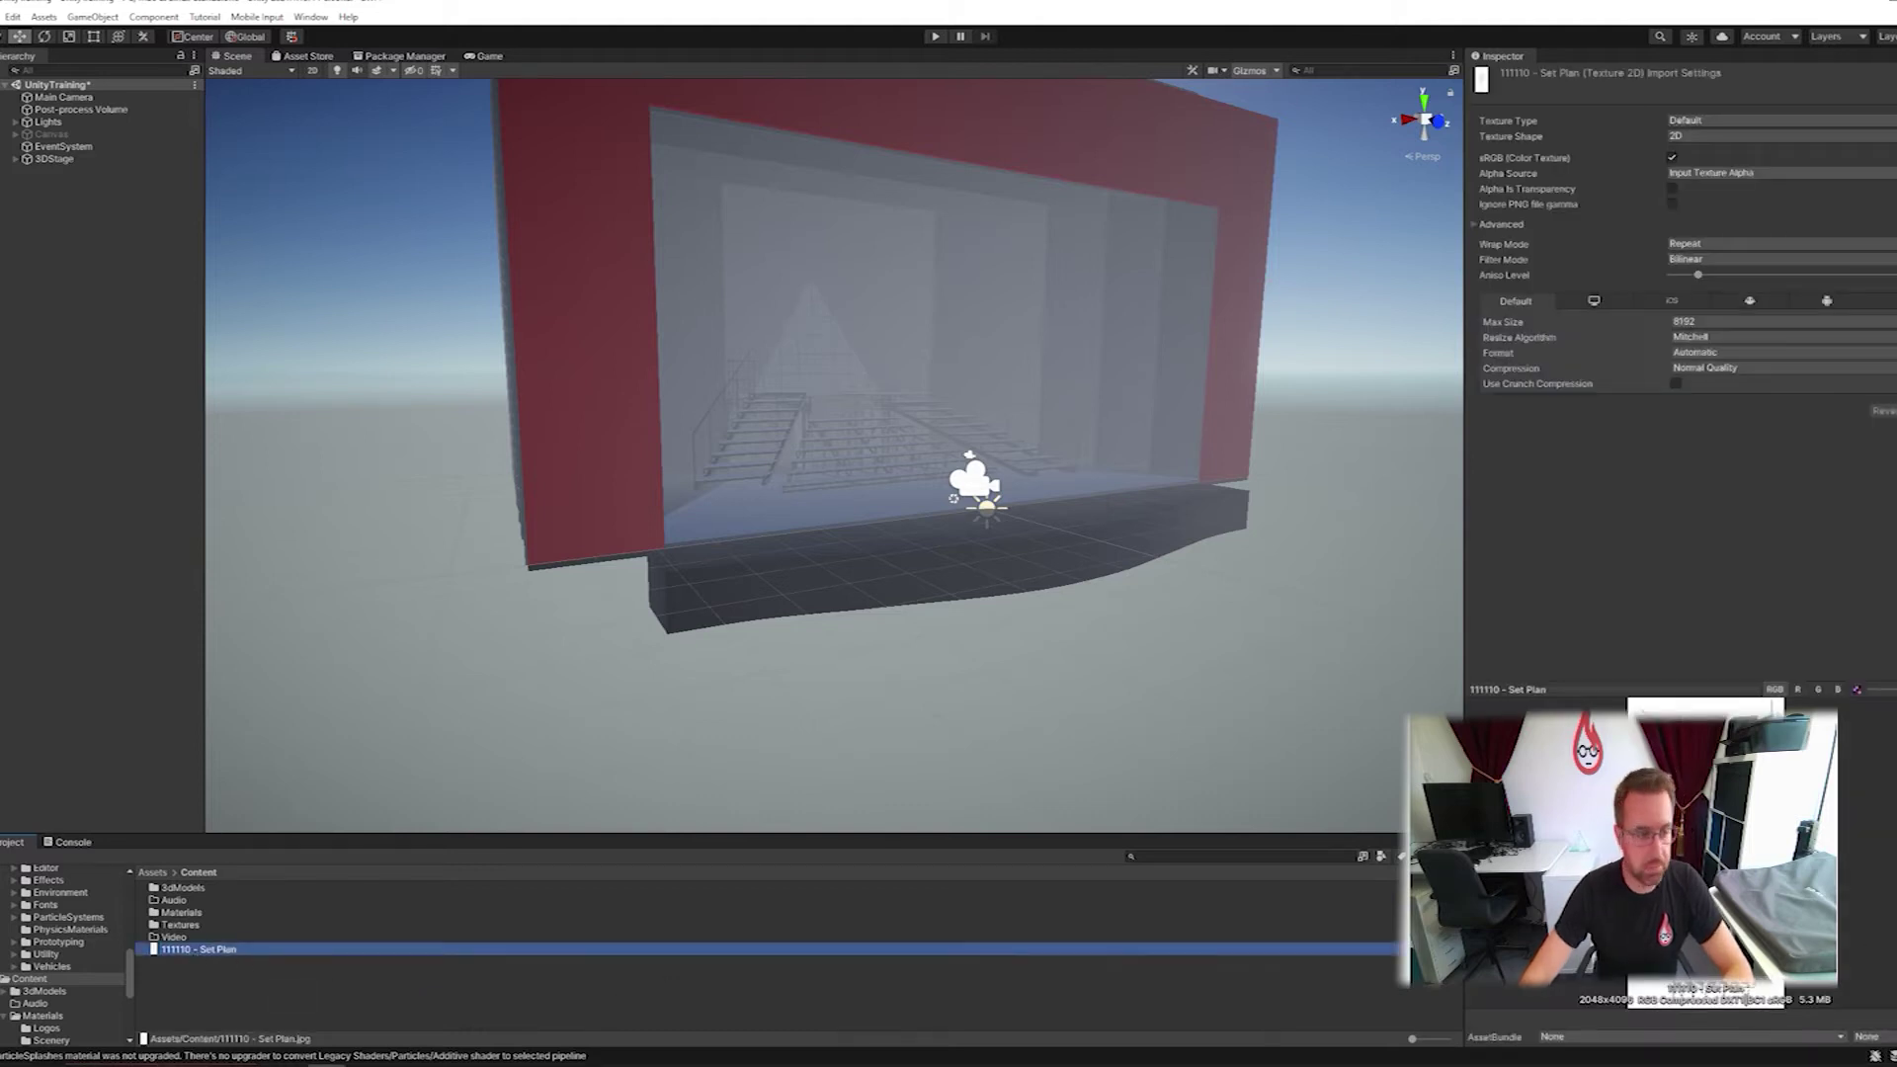
{"action": "left_click", "coordinate": [89, 250]}
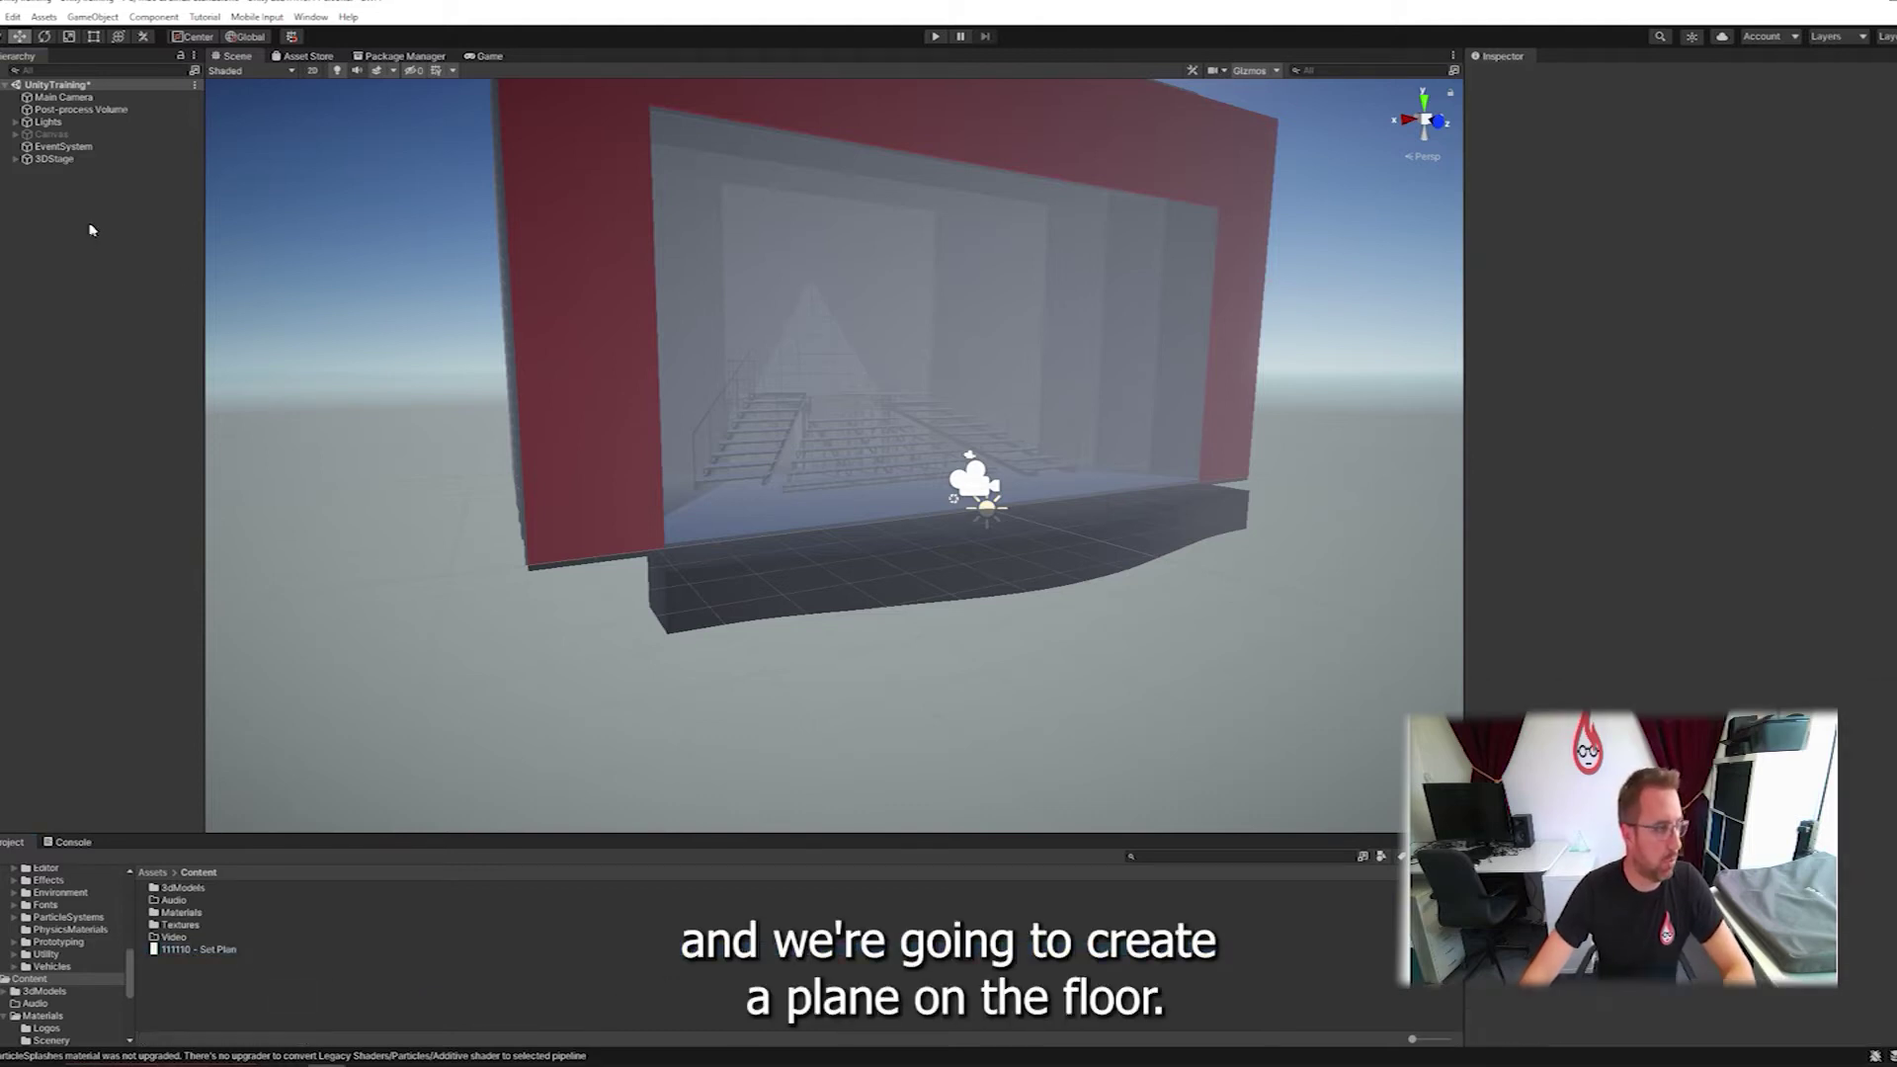
Create a plane in the scene and frame it in front of the stage.
{"action": "right_click", "coordinate": [83, 213]}
{"action": "mouse_move", "coordinate": [166, 413]}
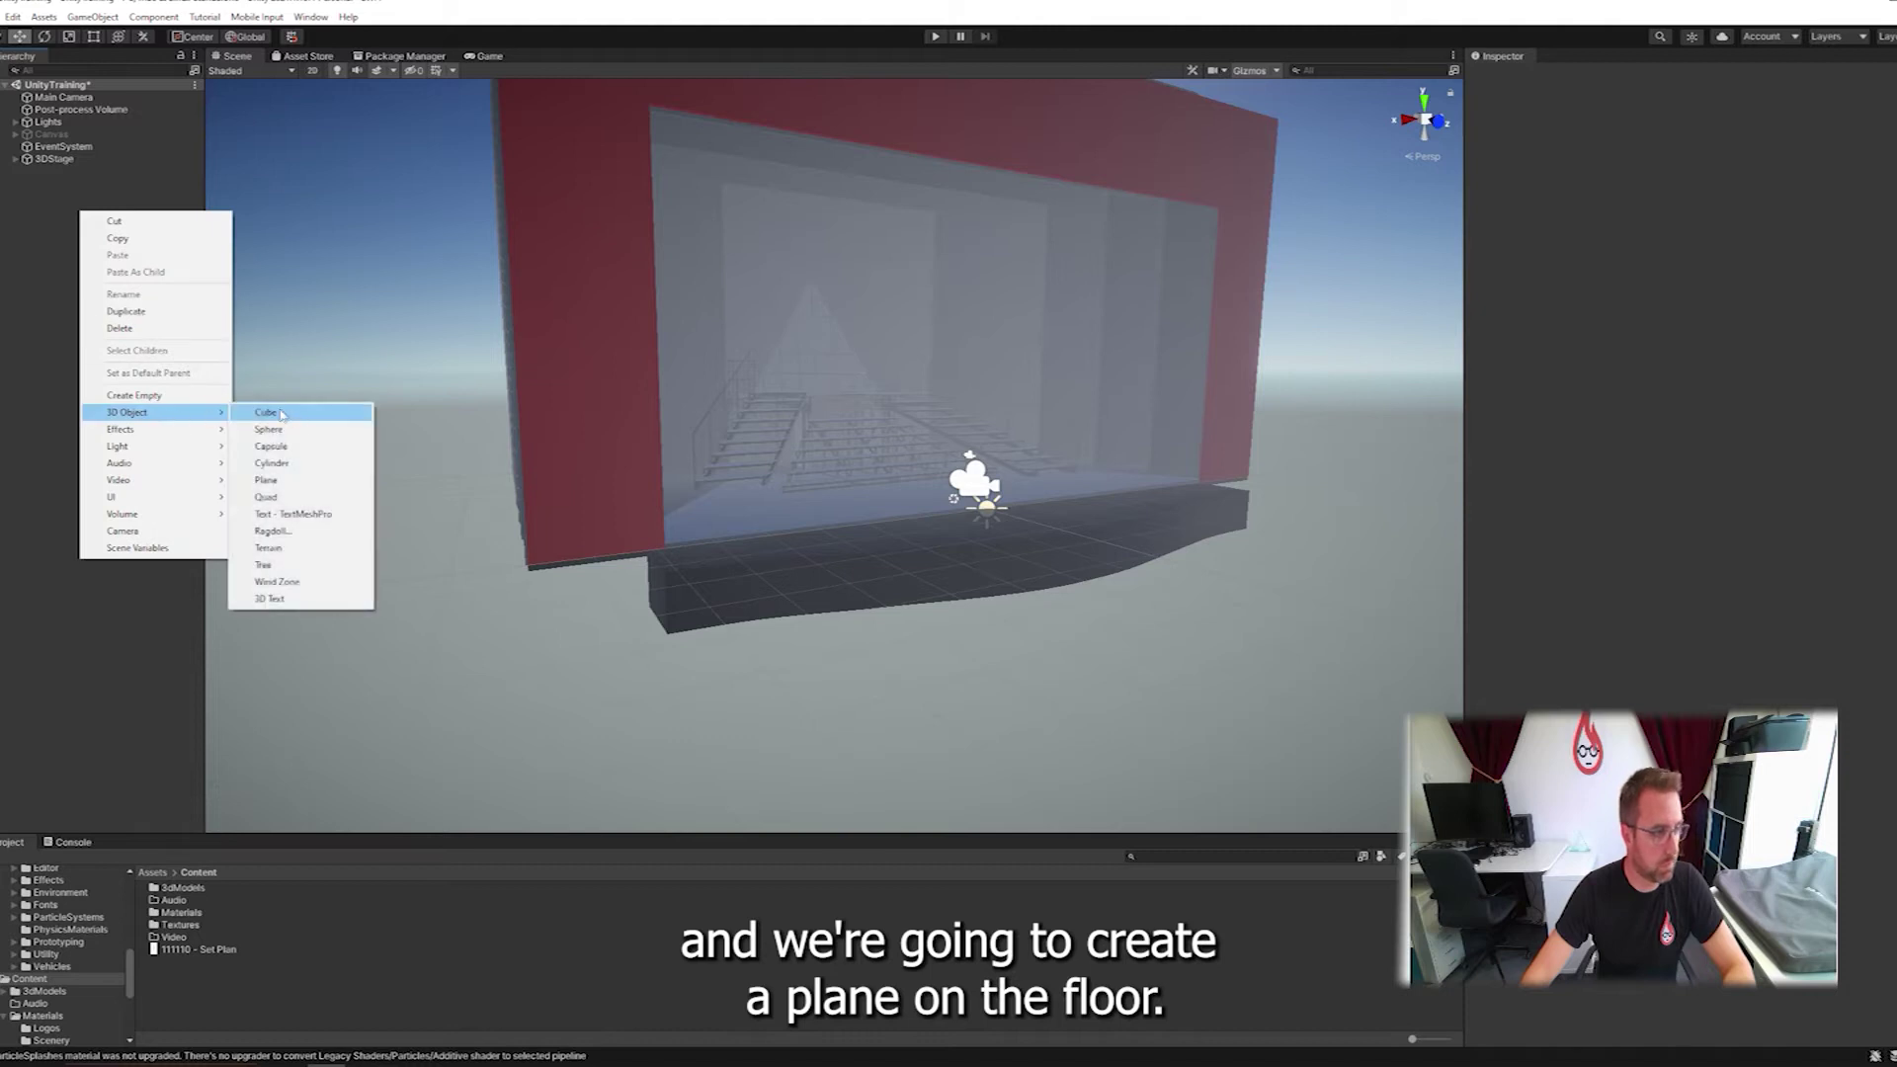
{"action": "left_click", "coordinate": [266, 480]}
{"action": "middle_click_drag", "start_coordinate": [960, 508], "coordinate": [968, 551]}
{"action": "left_click_drag", "start_coordinate": [969, 552], "coordinate": [1041, 503], "text": "alt"}
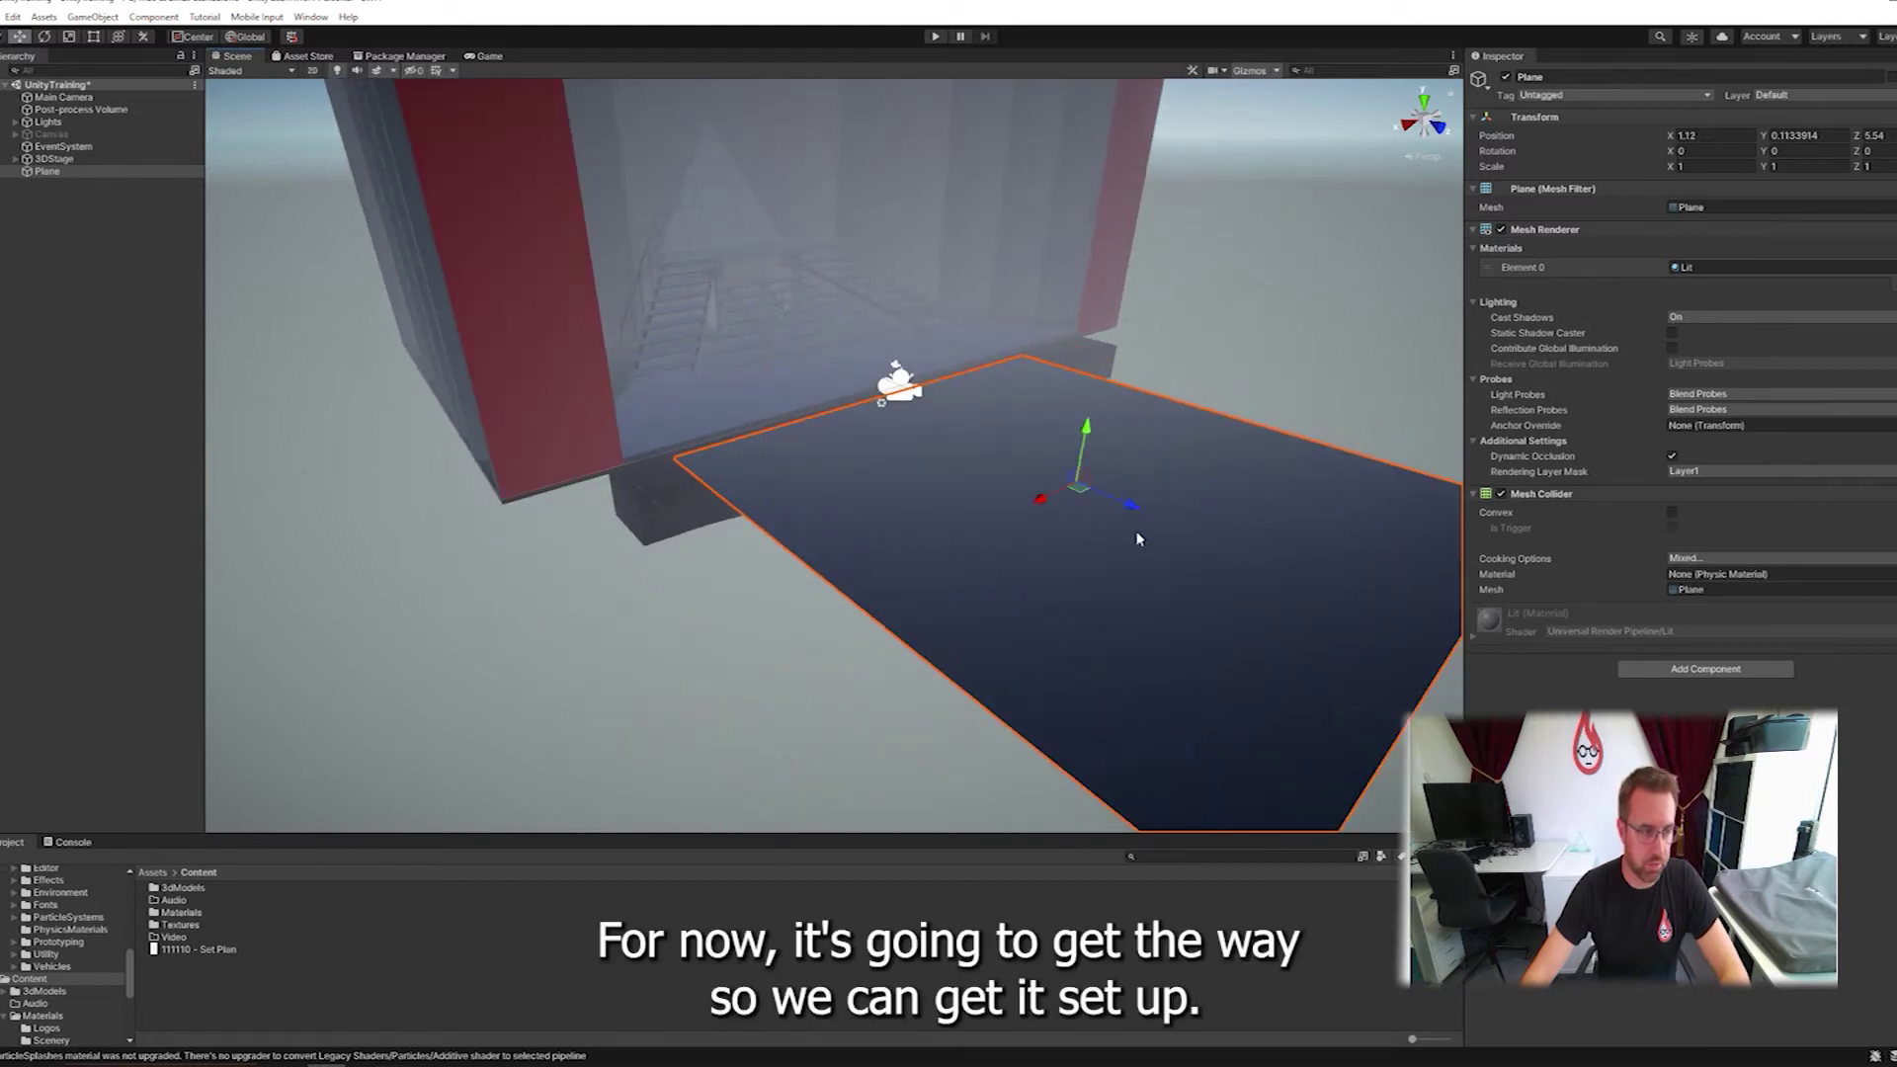
{"action": "scroll", "coordinate": [1135, 560], "scroll_direction": "down", "scroll_amount": 3}
{"action": "left_click_drag", "start_coordinate": [1135, 559], "coordinate": [936, 532], "text": "alt"}
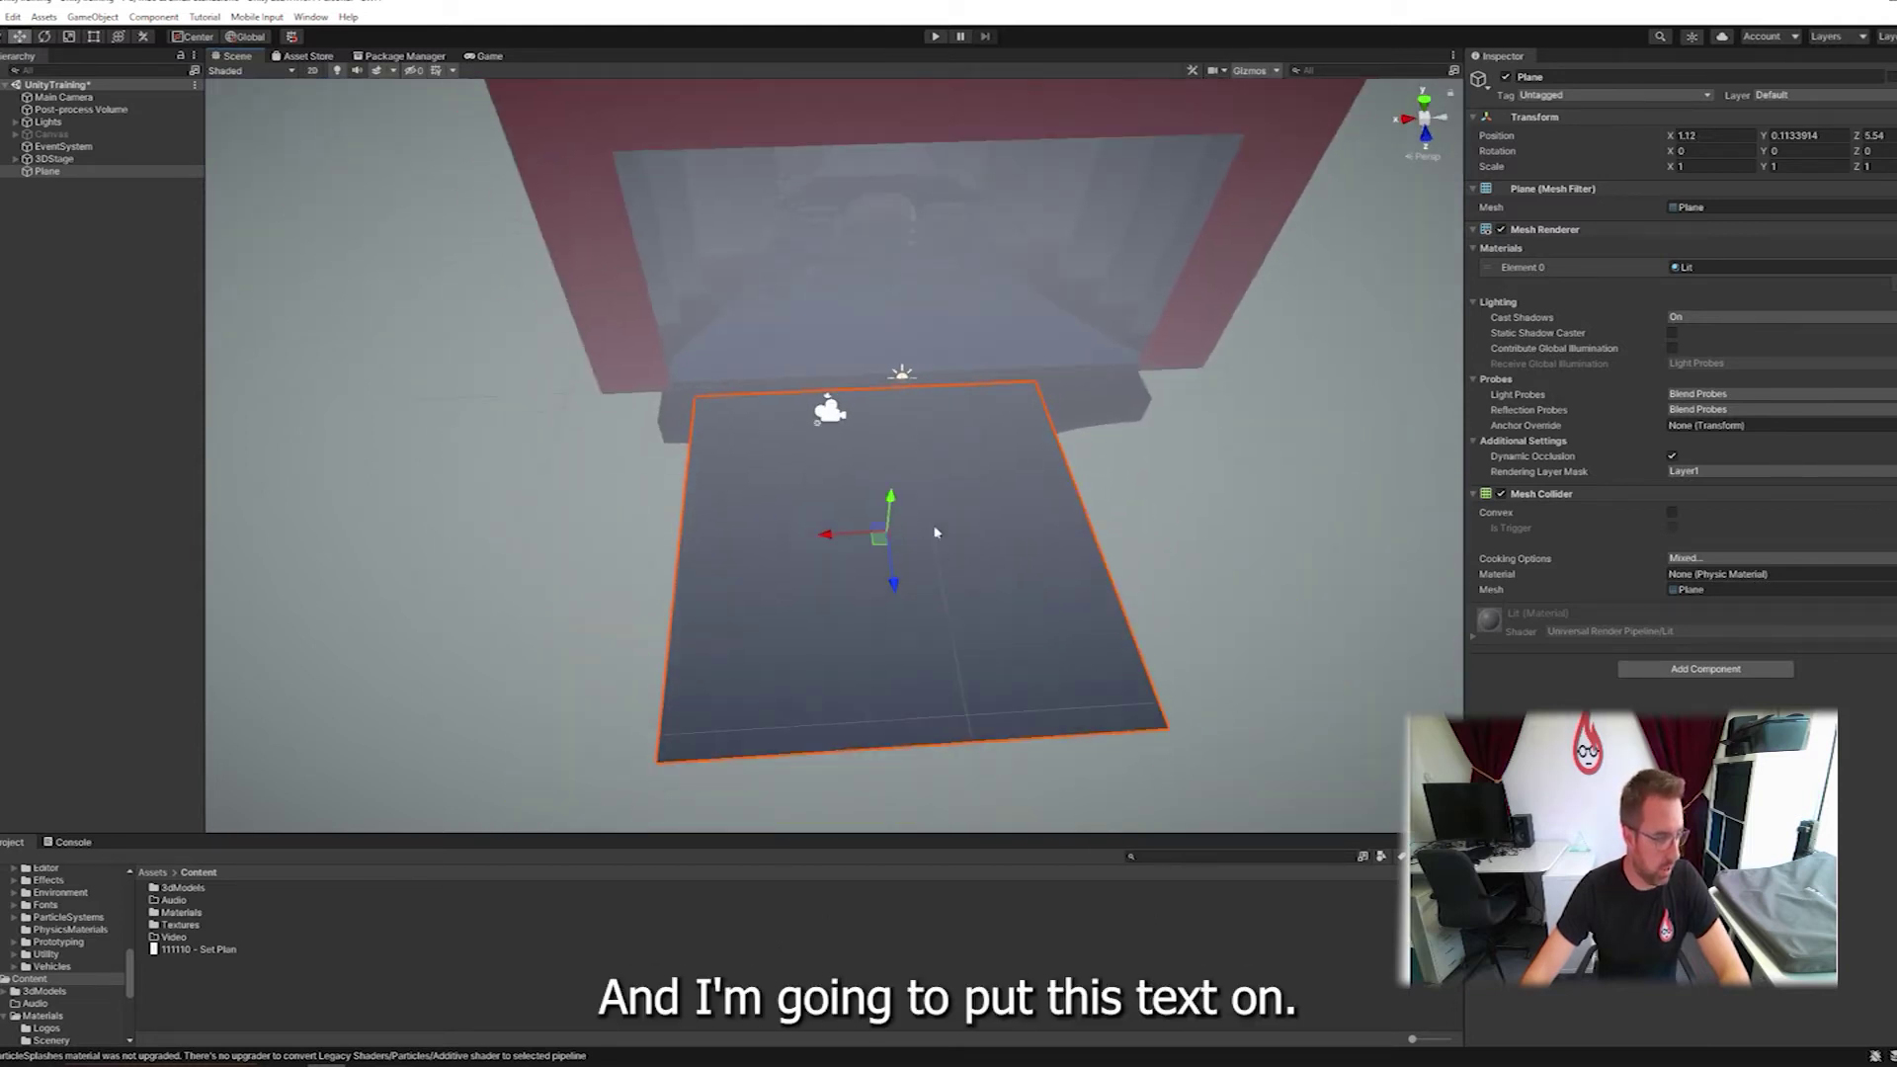
Apply the 111110 - Set Plan image to the plane and expand the plane's material settings.
{"action": "left_click_drag", "start_coordinate": [193, 950], "coordinate": [993, 602]}
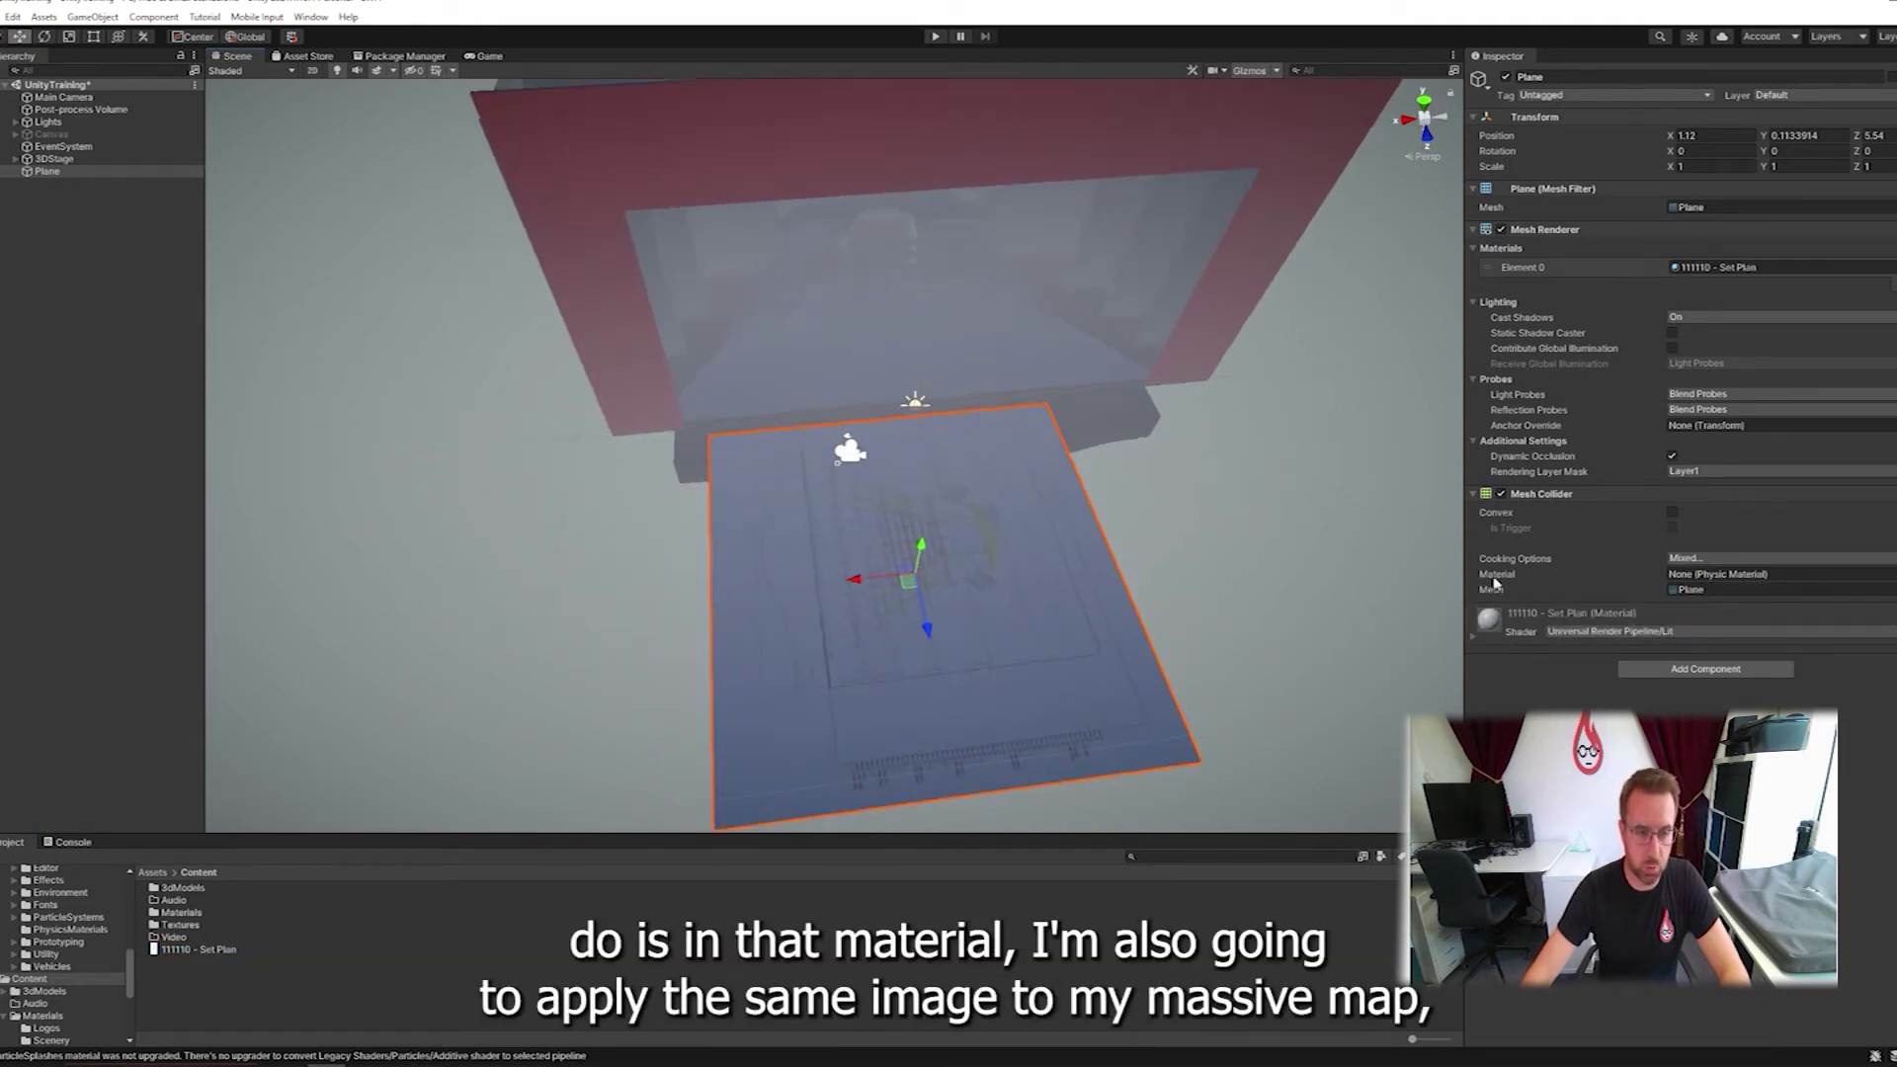
{"action": "left_click", "coordinate": [1477, 638]}
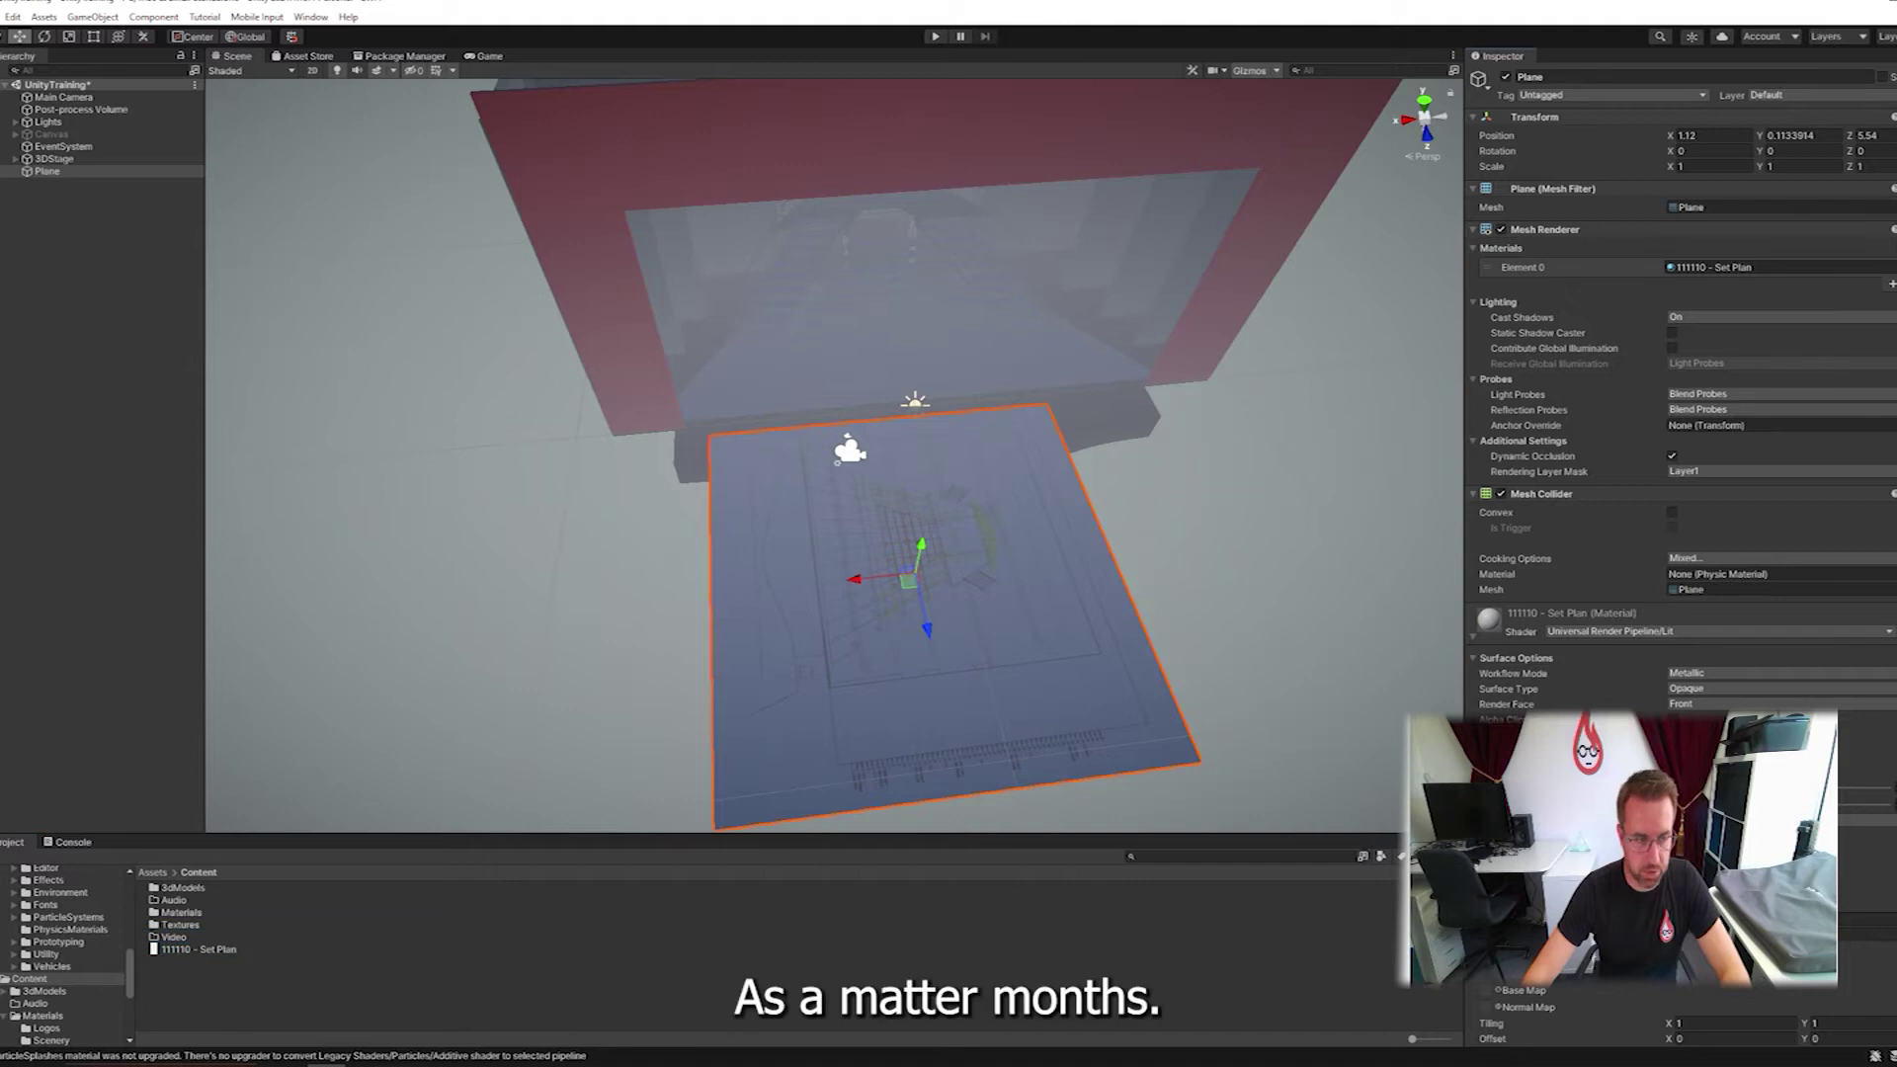
{"action": "left_click_drag", "start_coordinate": [979, 565], "coordinate": [1063, 617], "text": "alt"}
Rotate the set plan plane to -90 degrees on Y so the drawing faces the stage.
{"action": "key", "text": "e"}
{"action": "left_click", "coordinate": [1821, 157]}
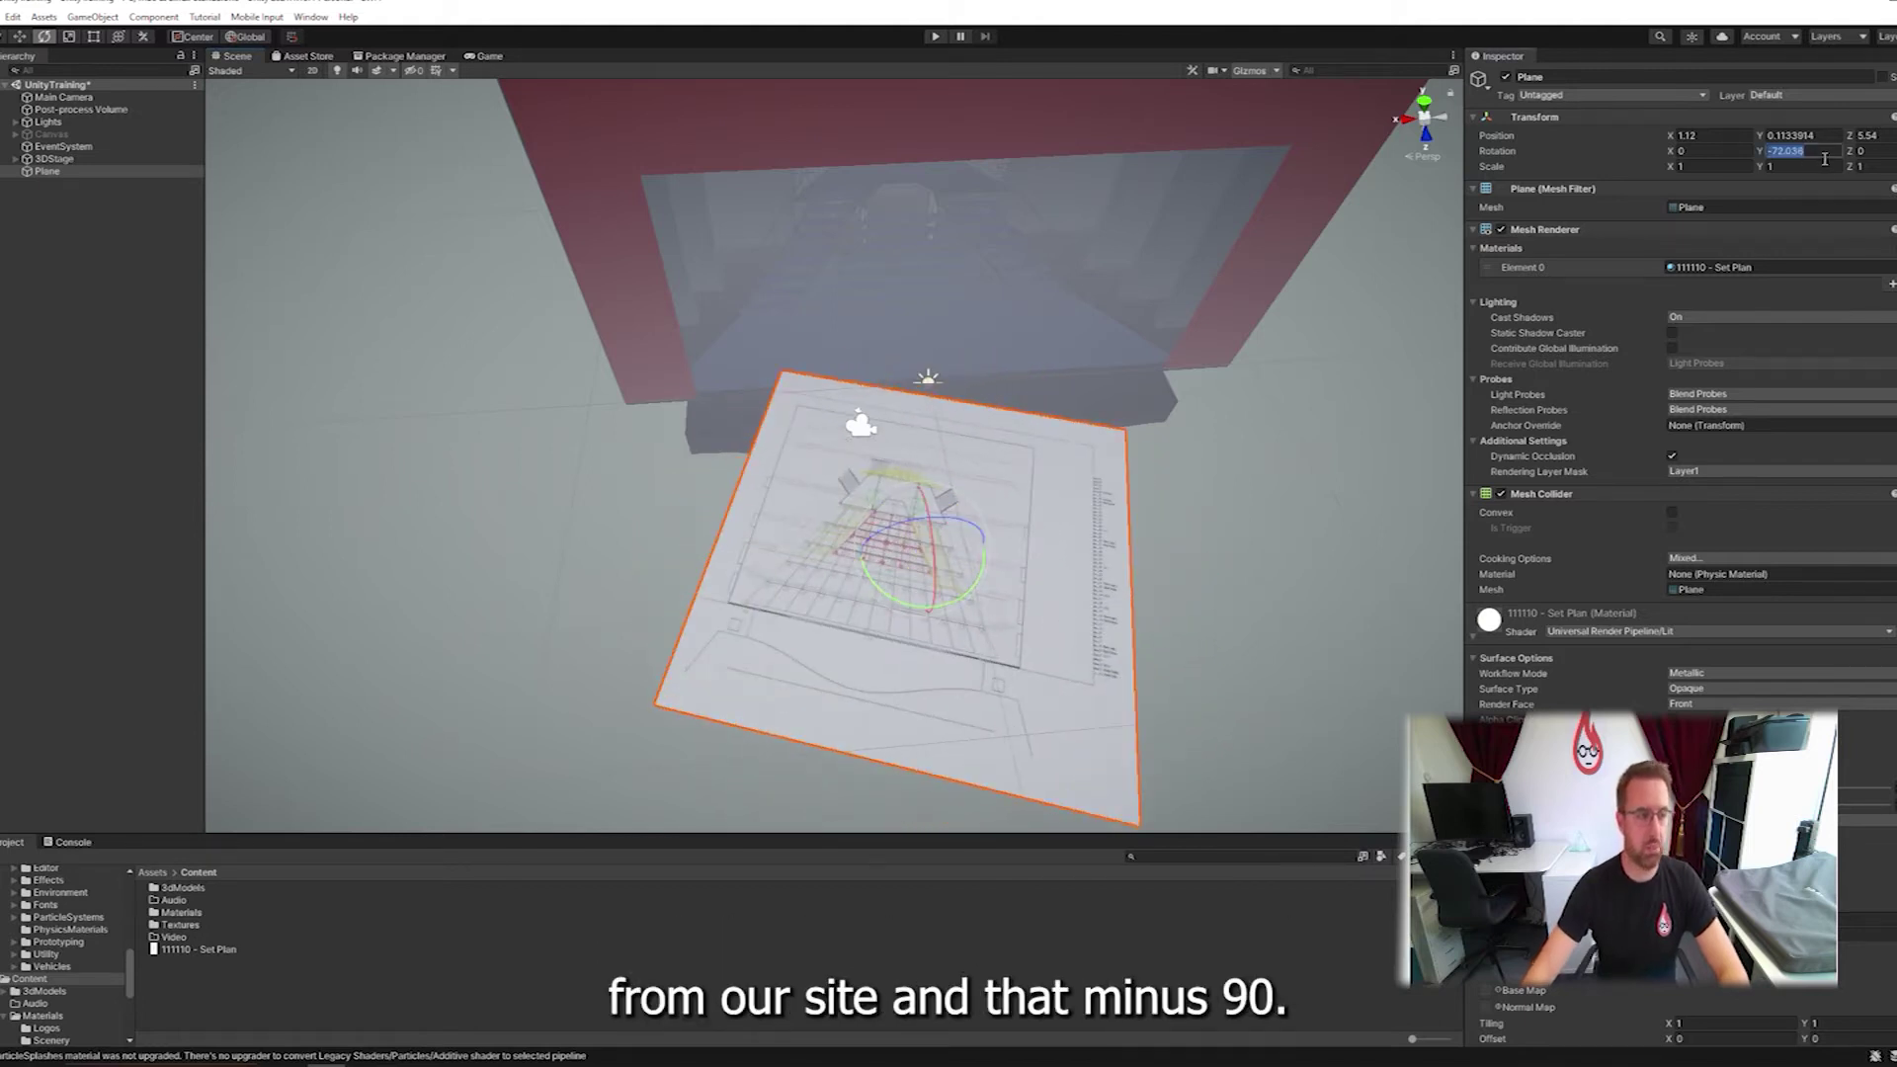
{"action": "type", "text": "-90"}
{"action": "key", "text": "Return"}
{"action": "left_click_drag", "start_coordinate": [1280, 431], "coordinate": [1053, 512], "text": "alt"}
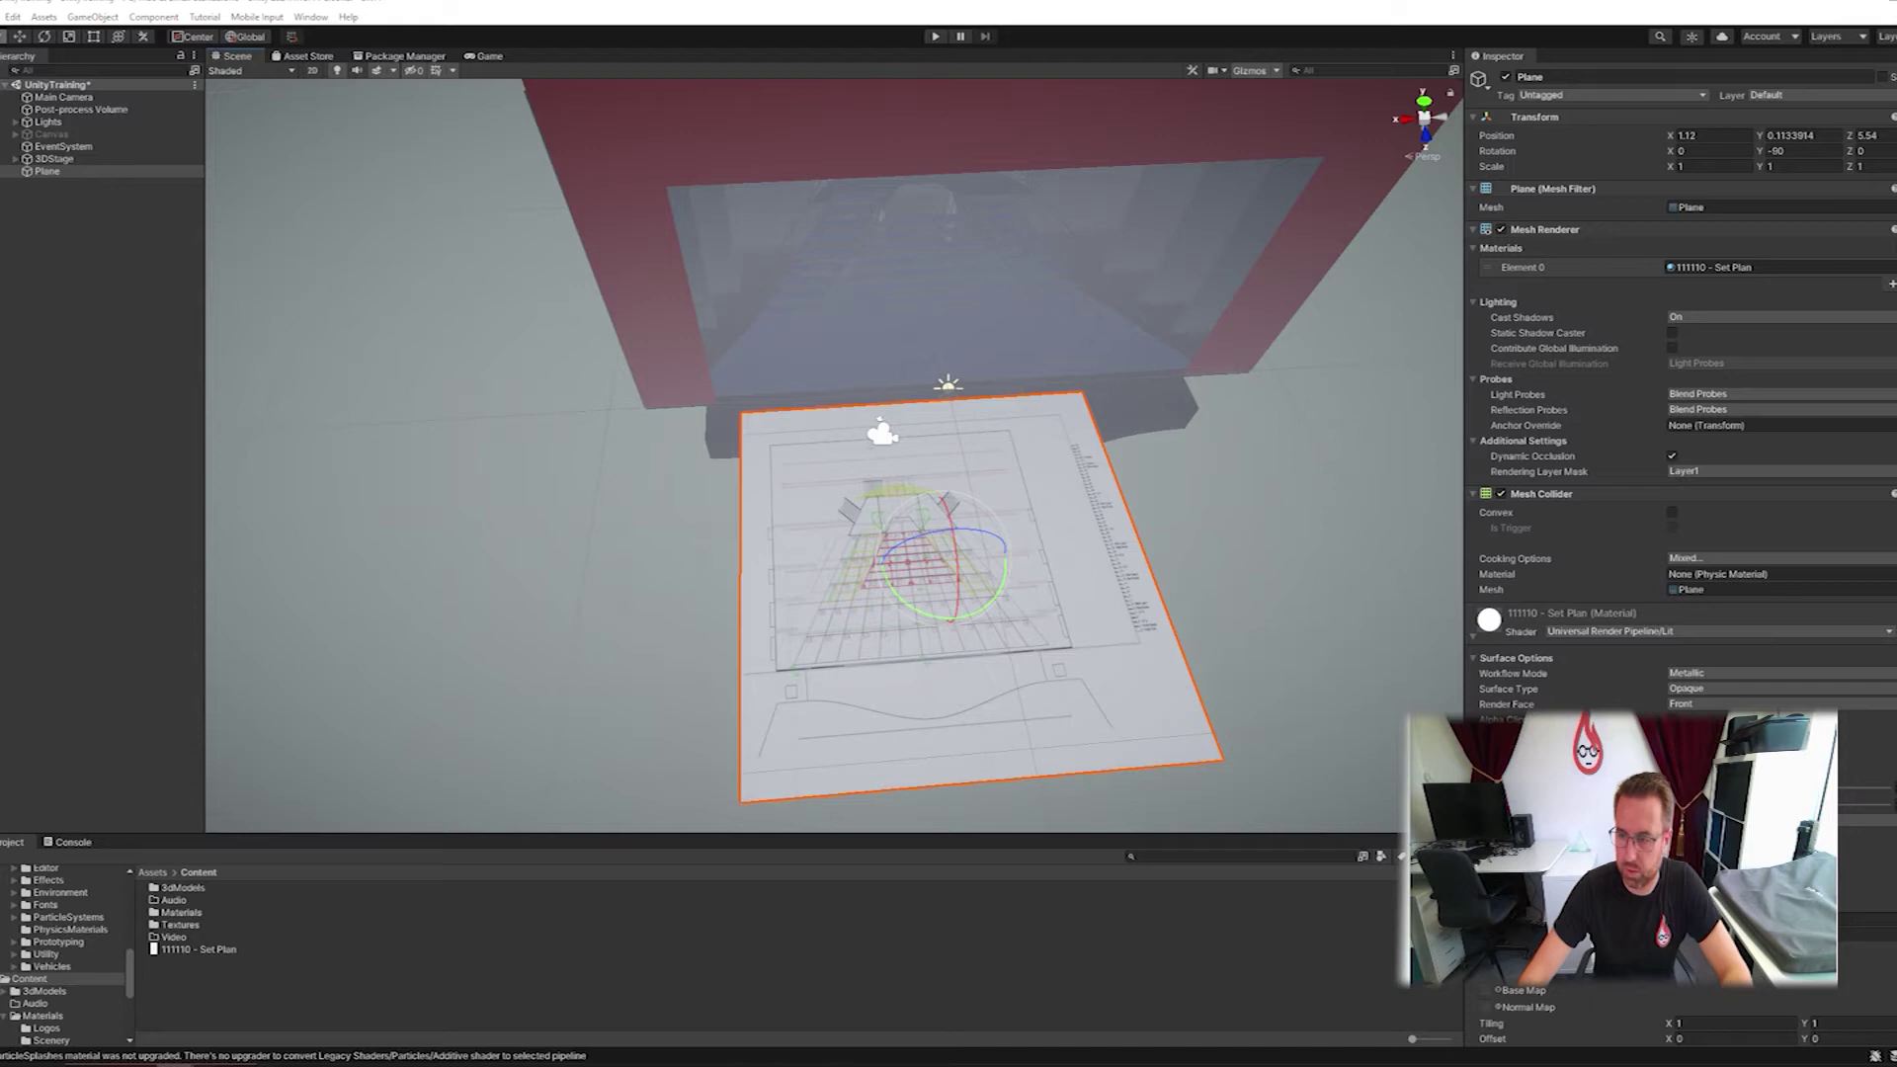
Check the plan image's pixel dimensions in its file properties and scale the plane to X 2.3 and Z 3.3 to match.
{"action": "left_click_drag", "start_coordinate": [1889, 464], "coordinate": [1470, 408]}
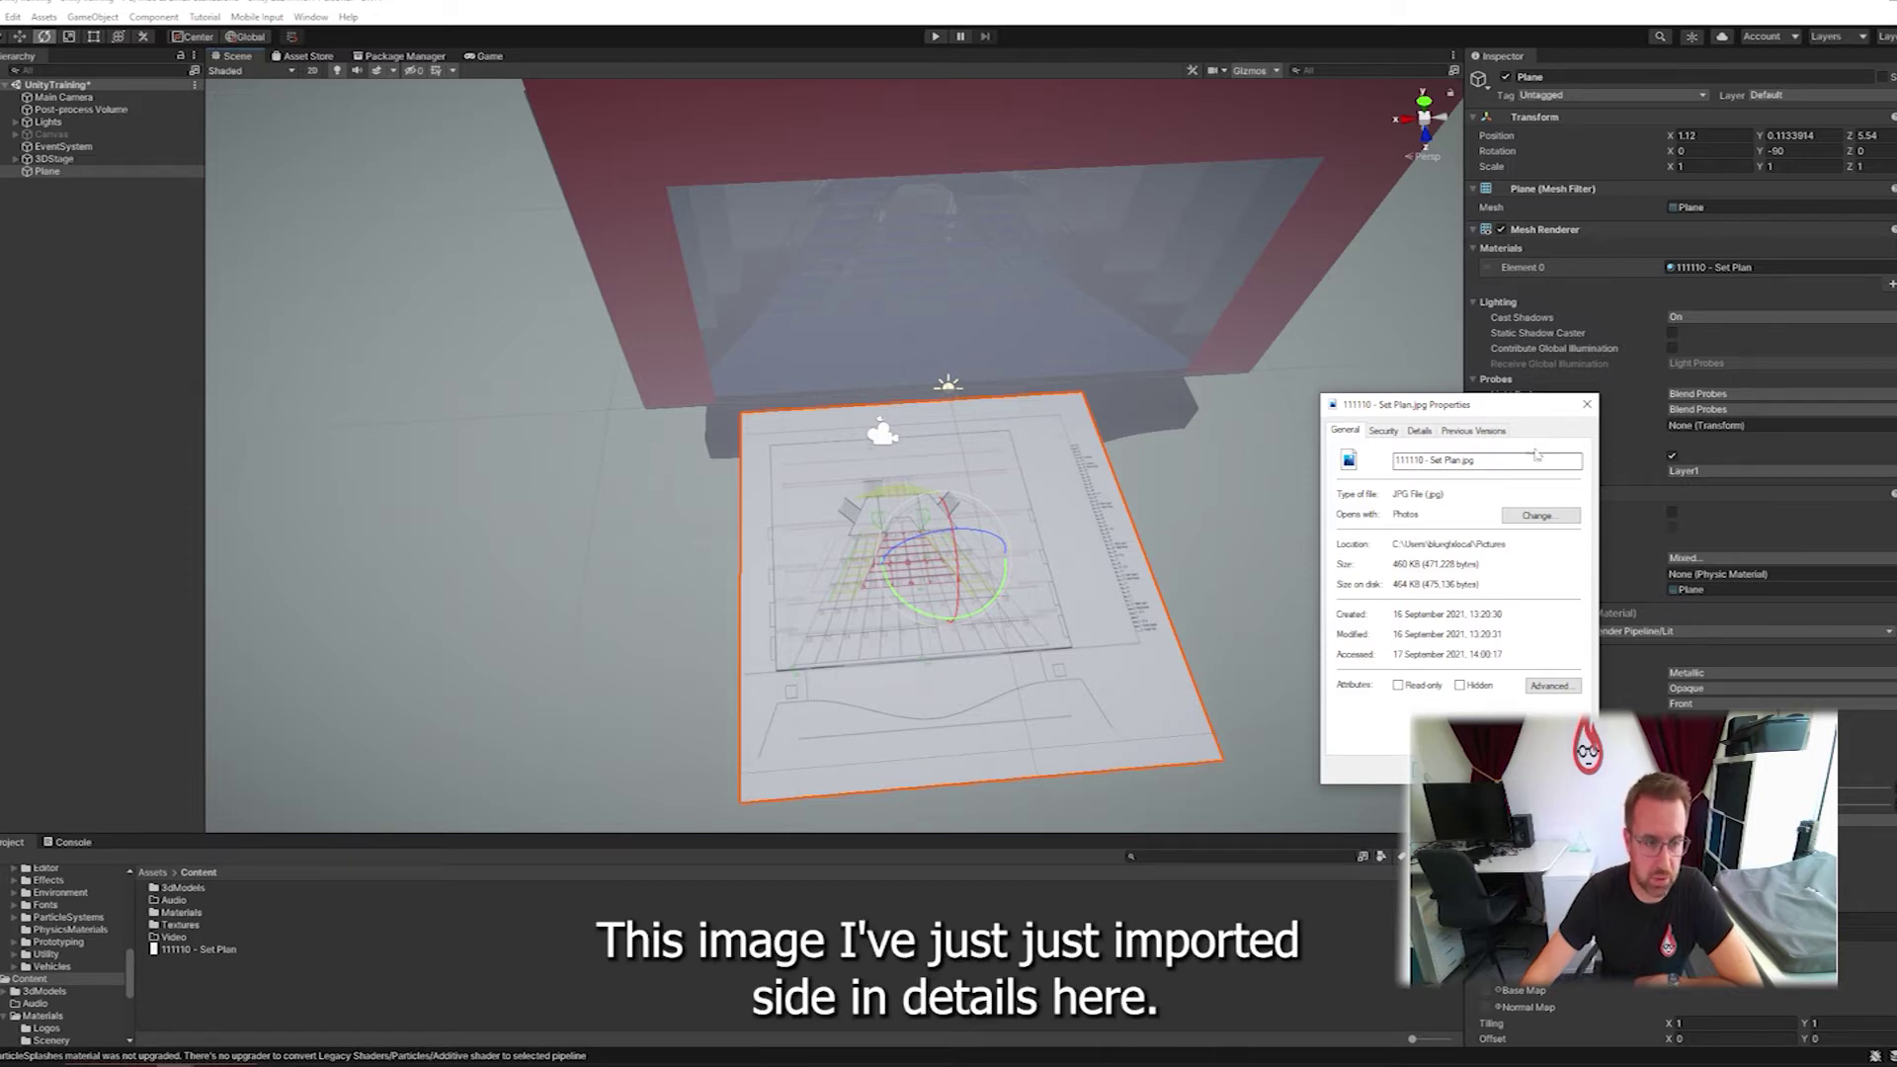
{"action": "left_click", "coordinate": [1419, 432]}
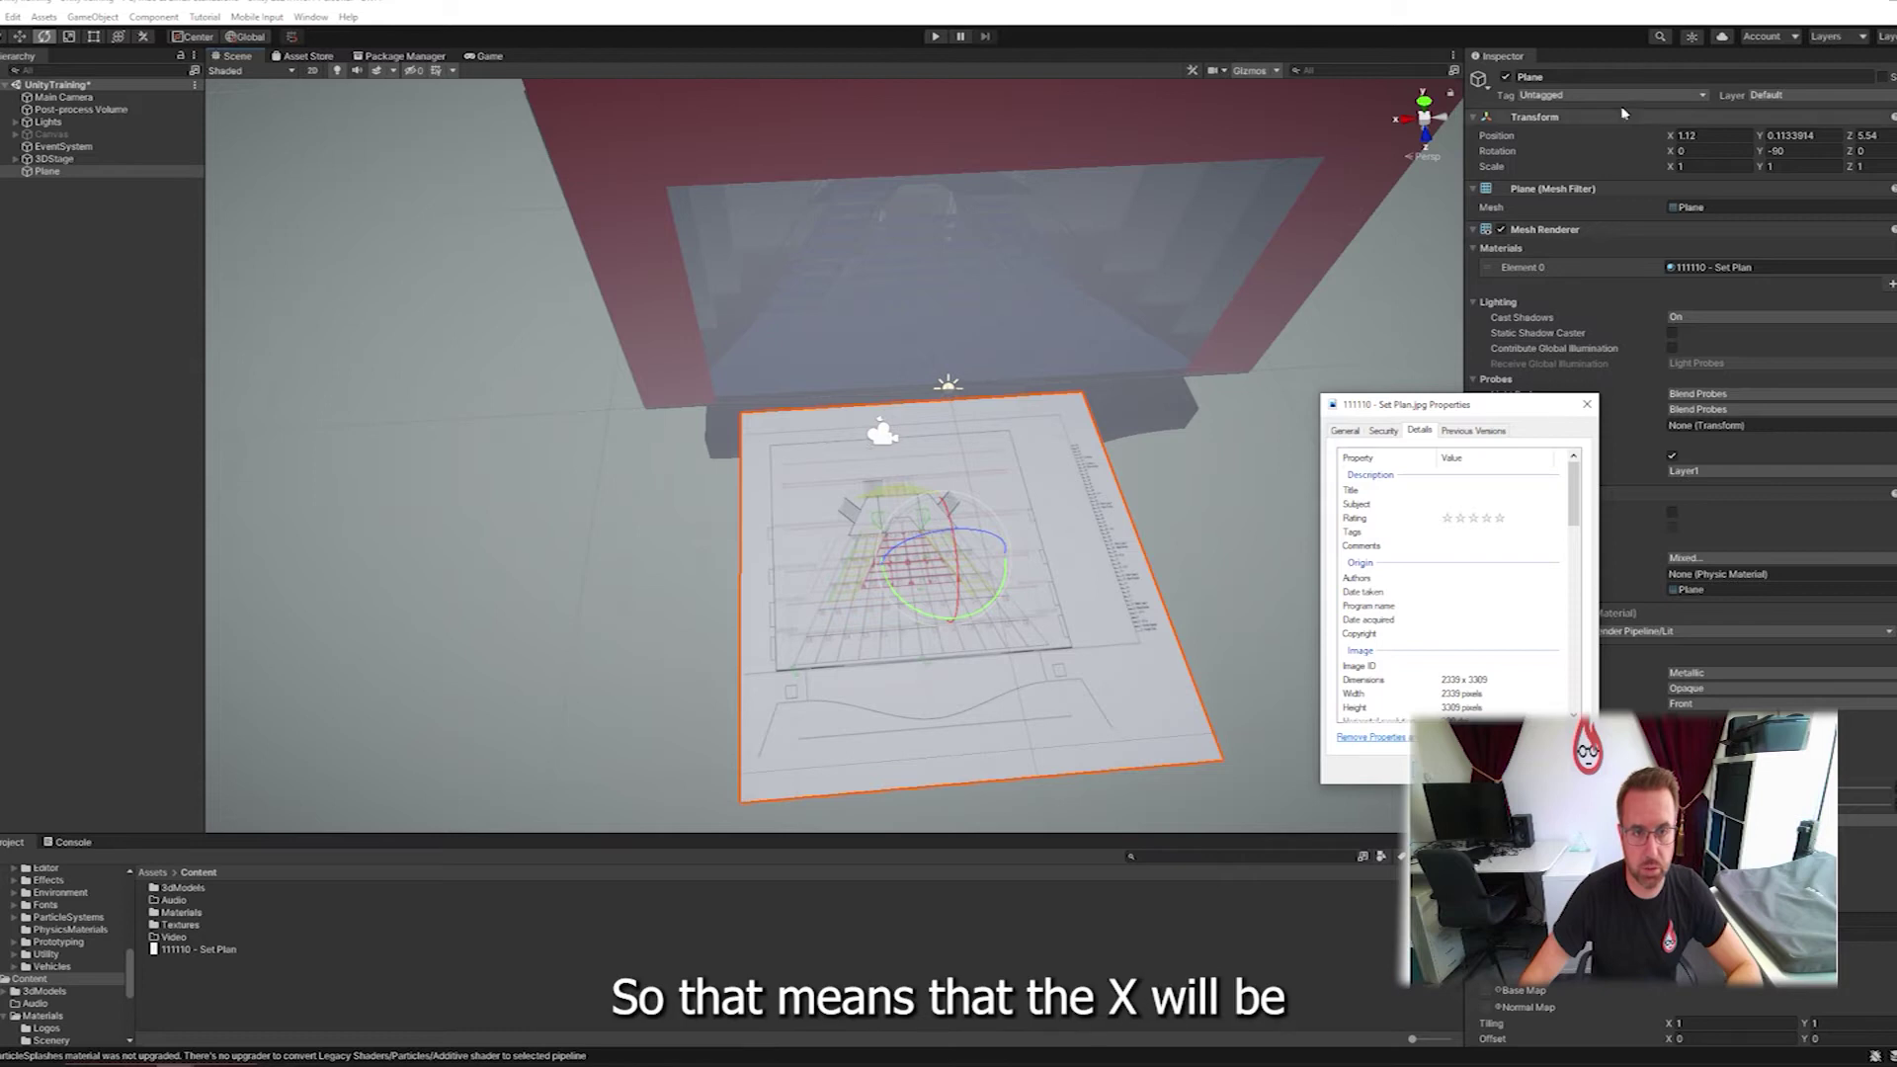
{"action": "left_click", "coordinate": [1737, 168]}
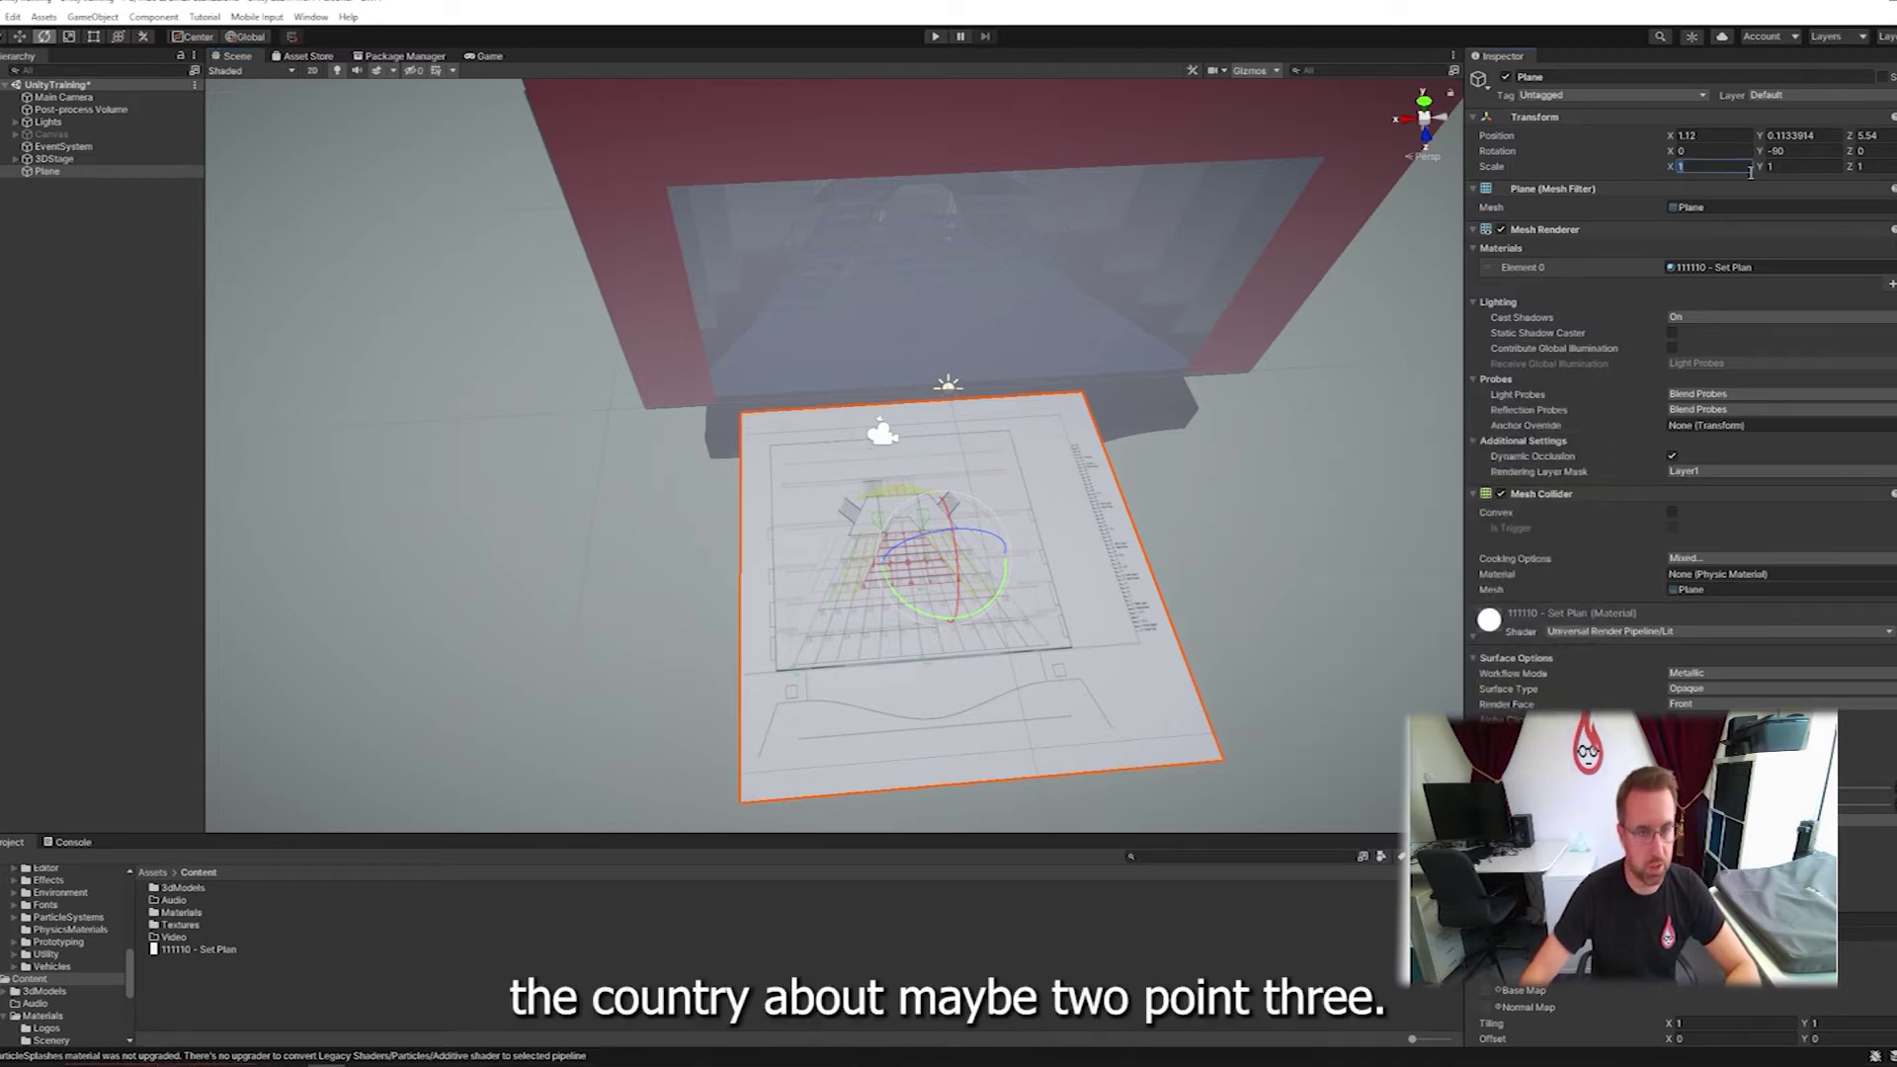
{"action": "type", "text": "2.3"}
{"action": "left_click_drag", "start_coordinate": [1693, 168], "coordinate": [1656, 163]}
{"action": "type", "text": "2.3"}
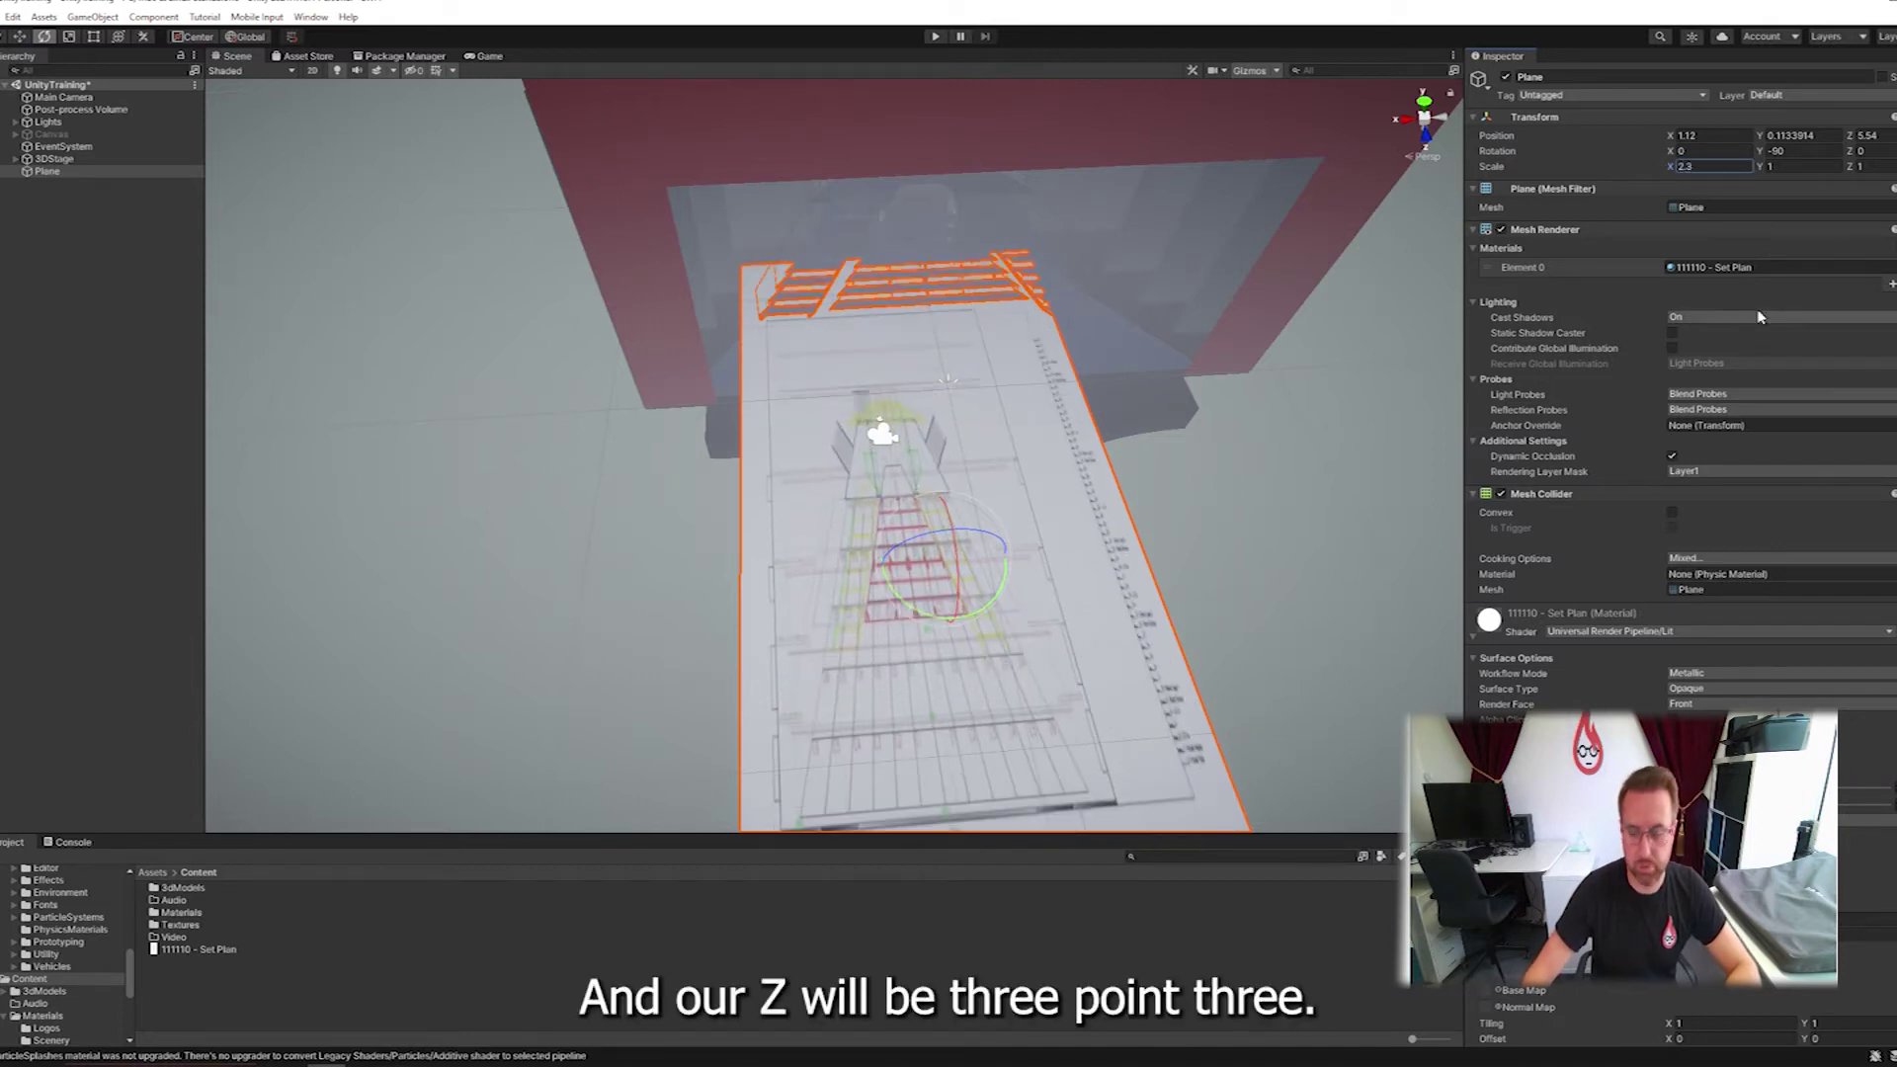
{"action": "left_click", "coordinate": [1876, 166]}
{"action": "type", "text": "3.3"}
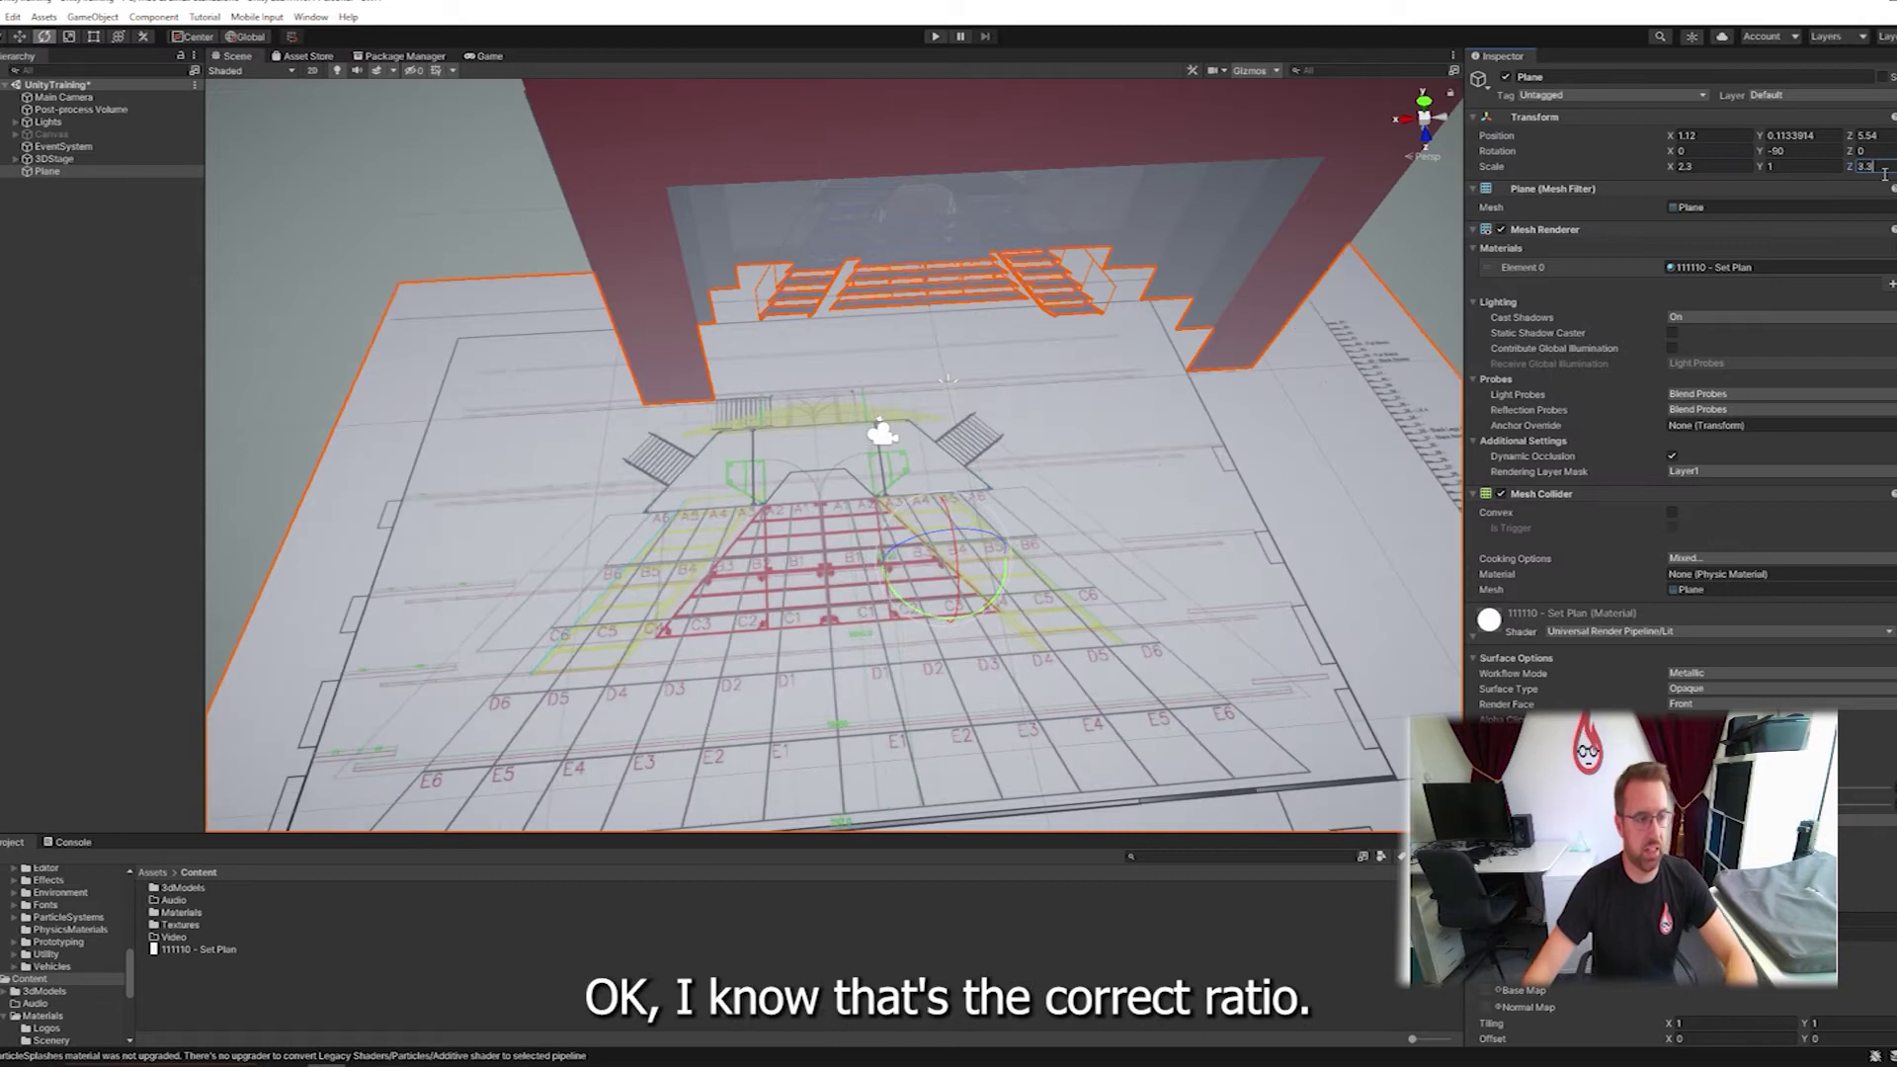
{"action": "scroll", "coordinate": [1037, 363], "scroll_direction": "down", "scroll_amount": 10}
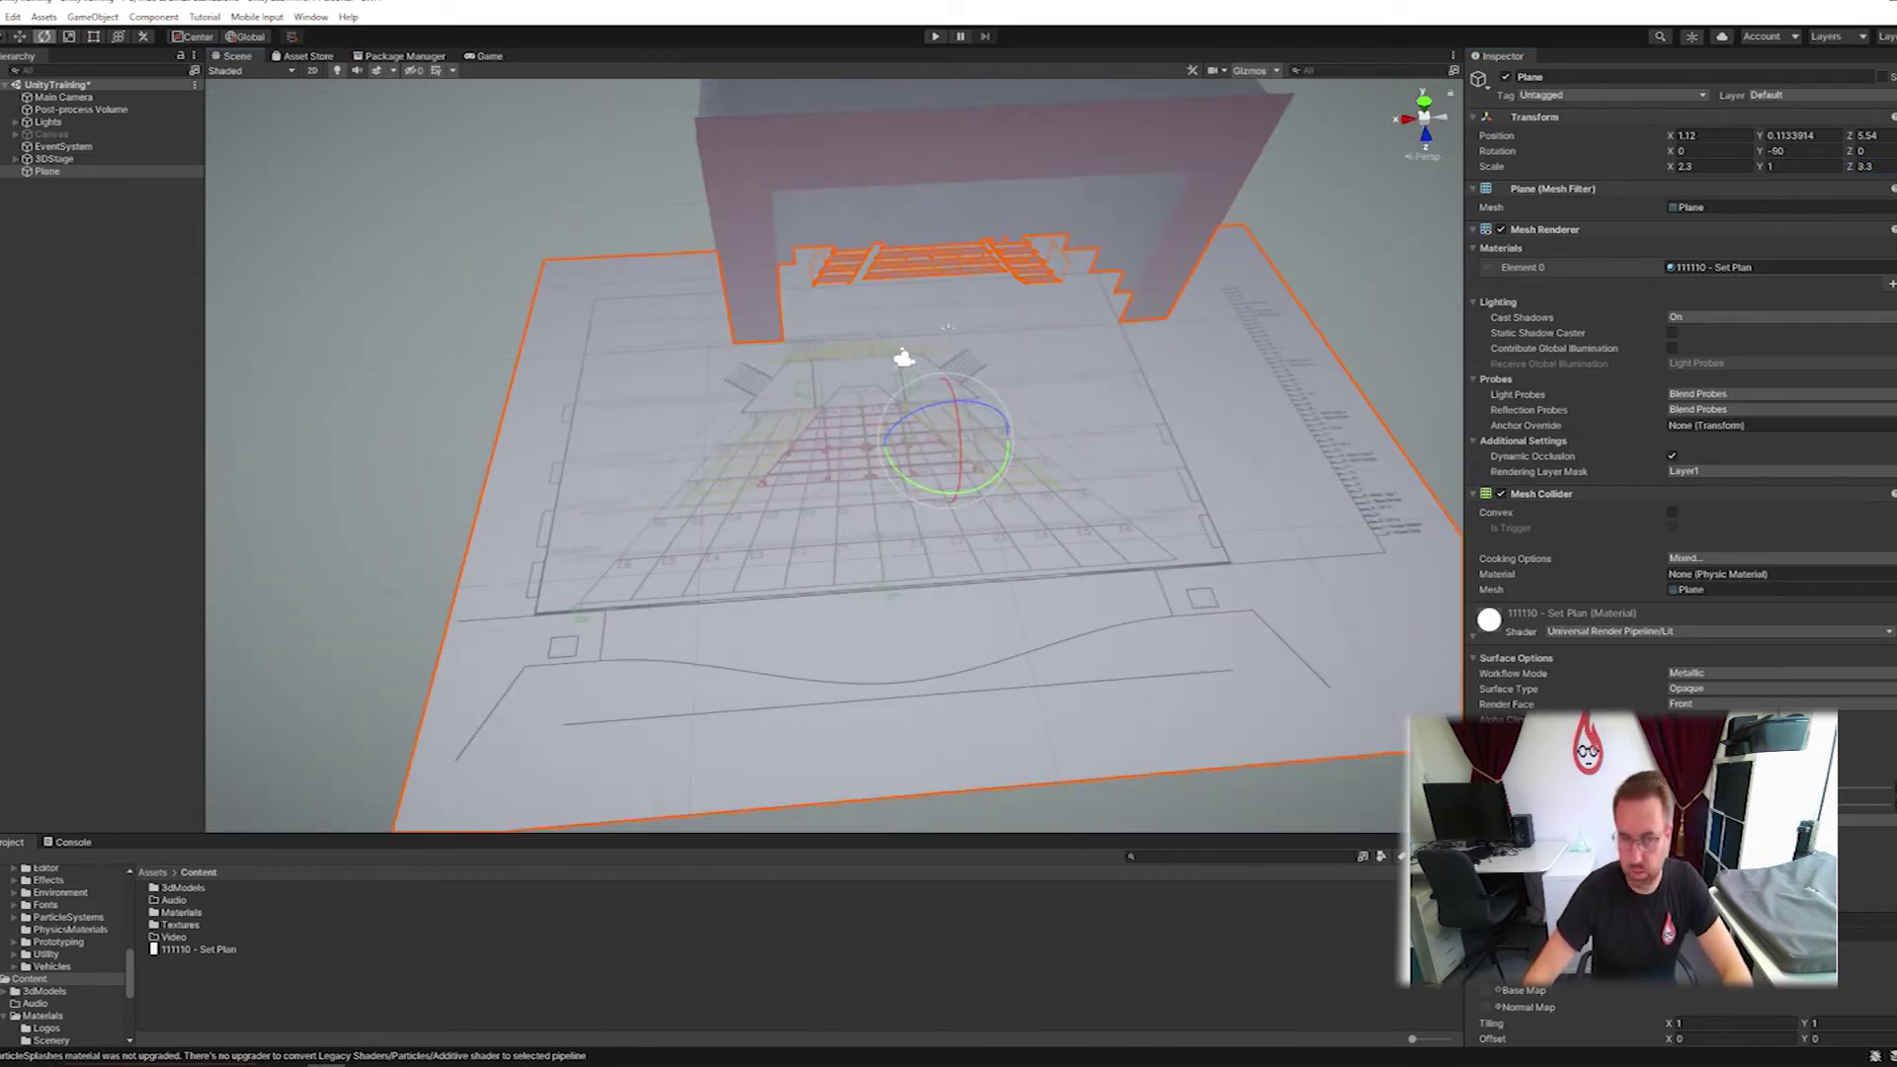
{"action": "scroll", "coordinate": [1081, 407], "scroll_direction": "up", "scroll_amount": 3}
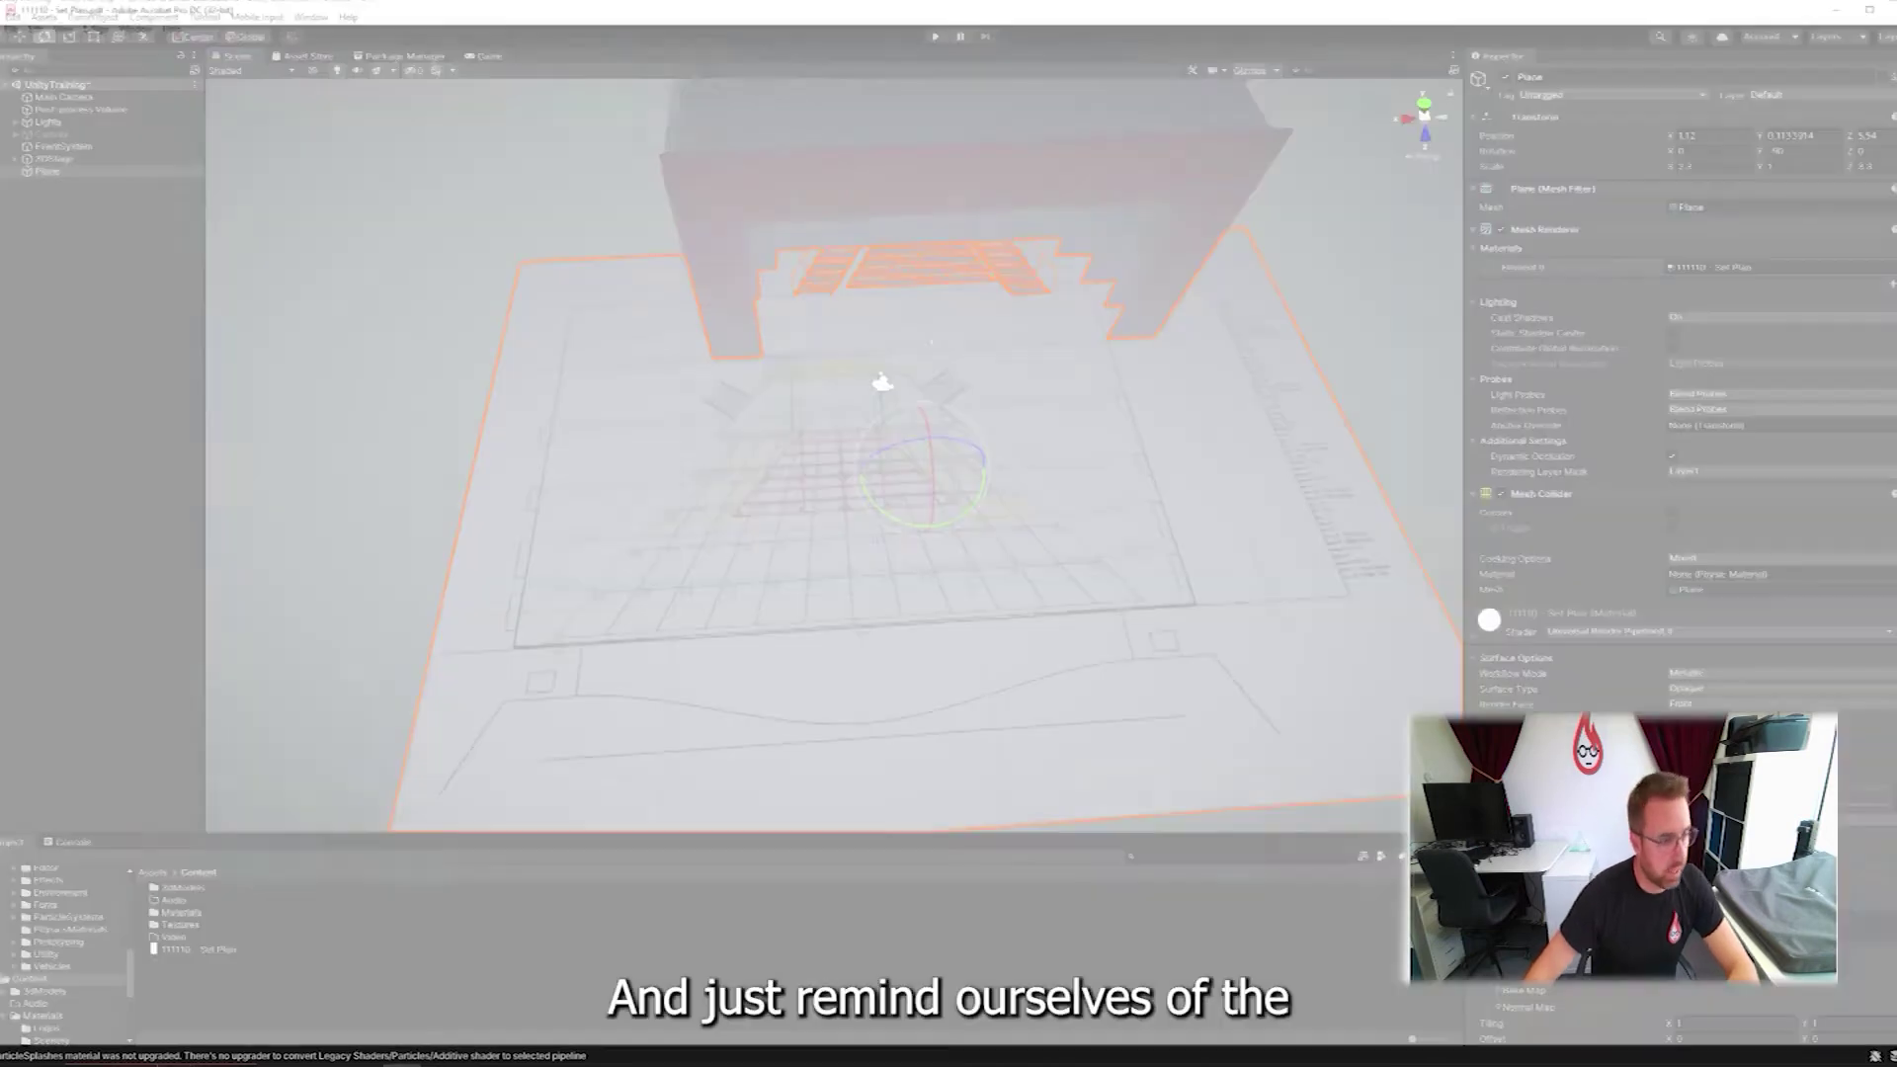
Recheck the stage width dimension in the set plan PDF, then return to the Unity scene.
{"action": "scroll", "coordinate": [718, 756], "scroll_direction": "down", "scroll_amount": 2}
{"action": "scroll", "coordinate": [719, 756], "scroll_direction": "down", "scroll_amount": 2}
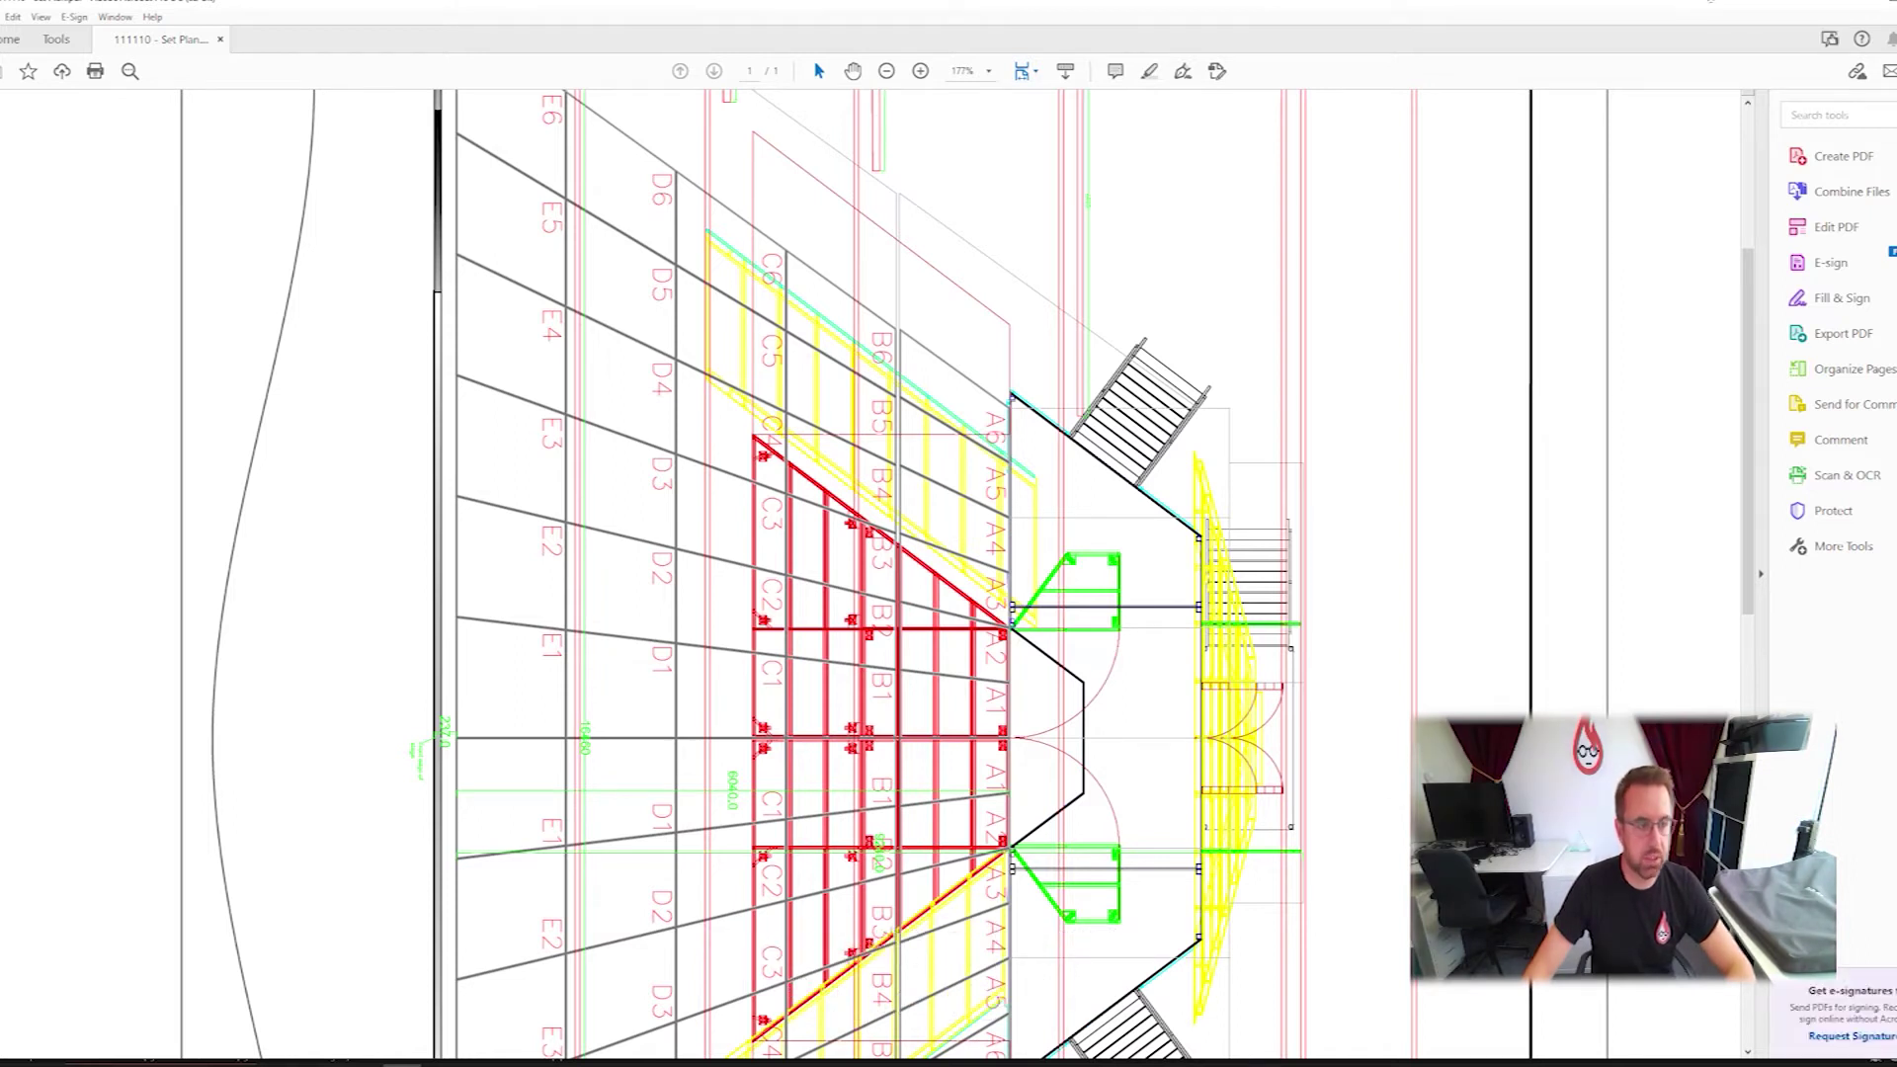
{"action": "left_click", "coordinate": [1864, 4]}
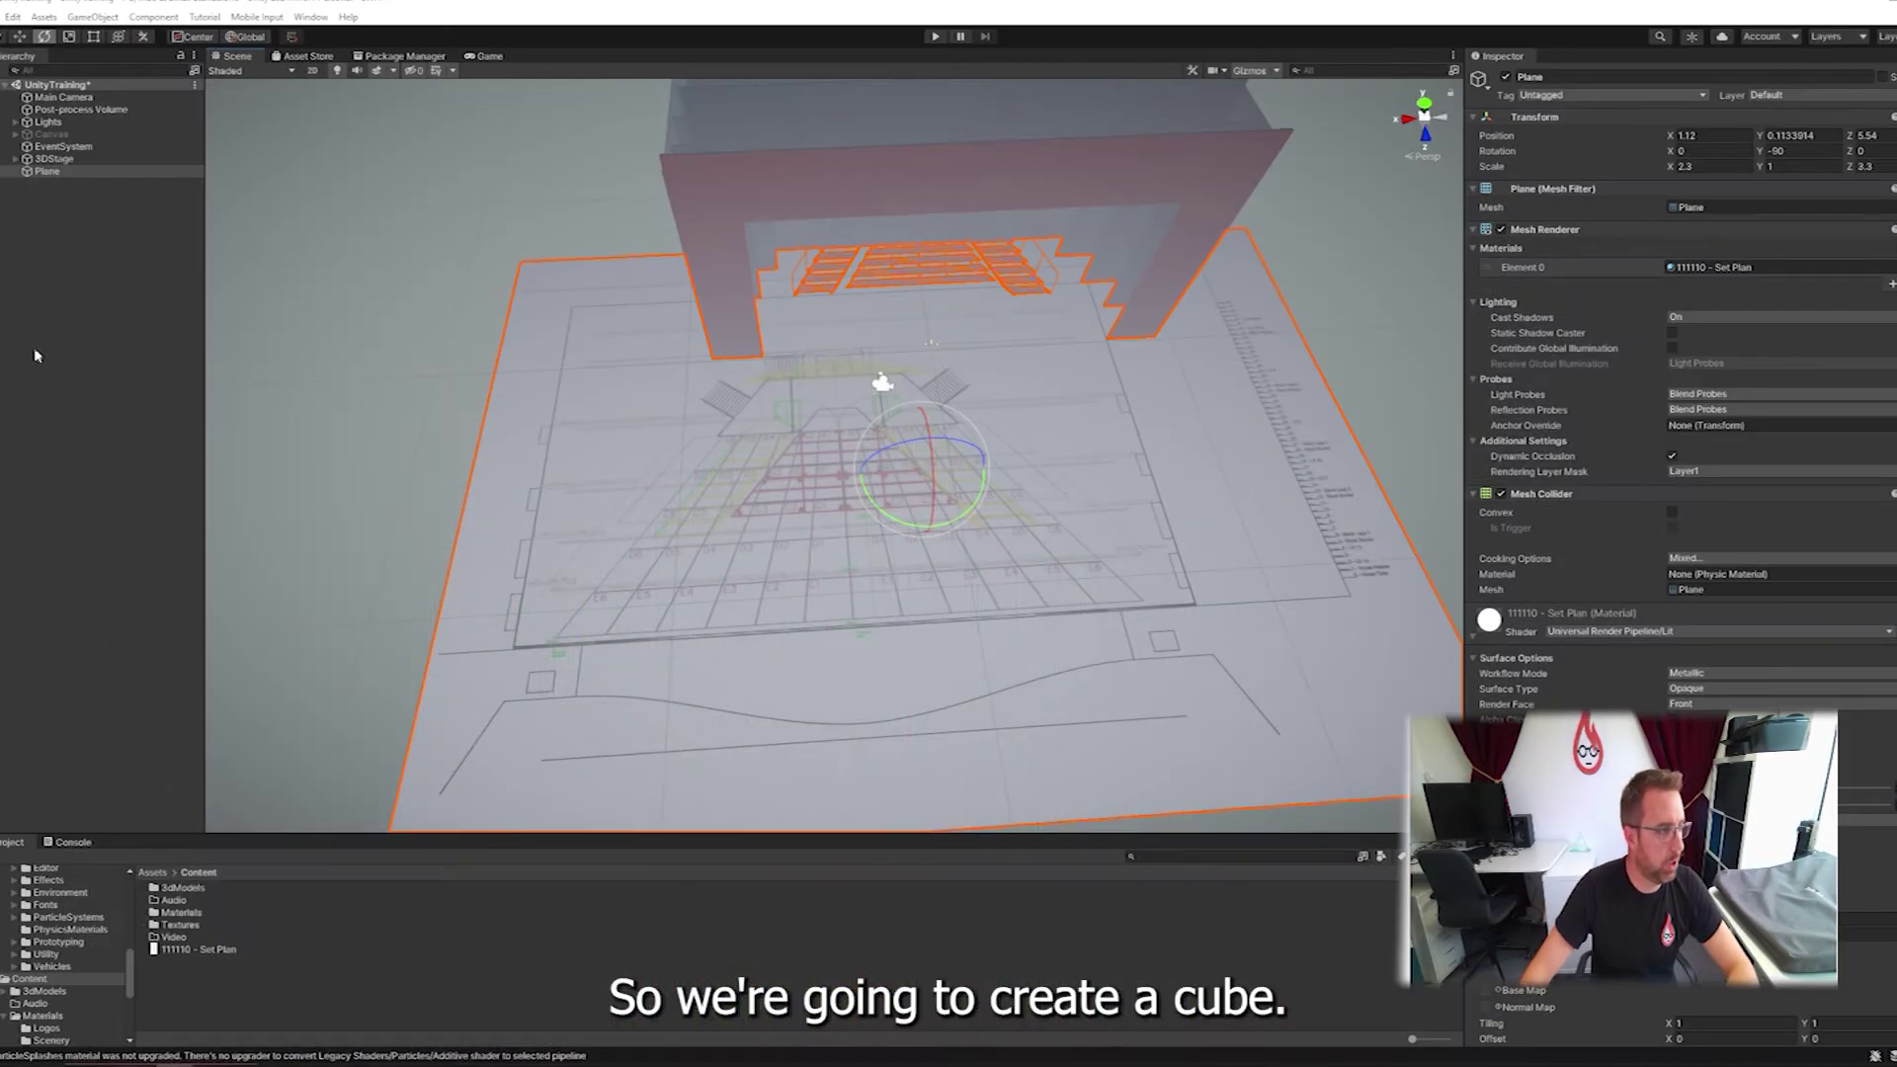
Create a cube in the scene as a measuring reference.
{"action": "right_click", "coordinate": [74, 231]}
{"action": "mouse_move", "coordinate": [149, 422]}
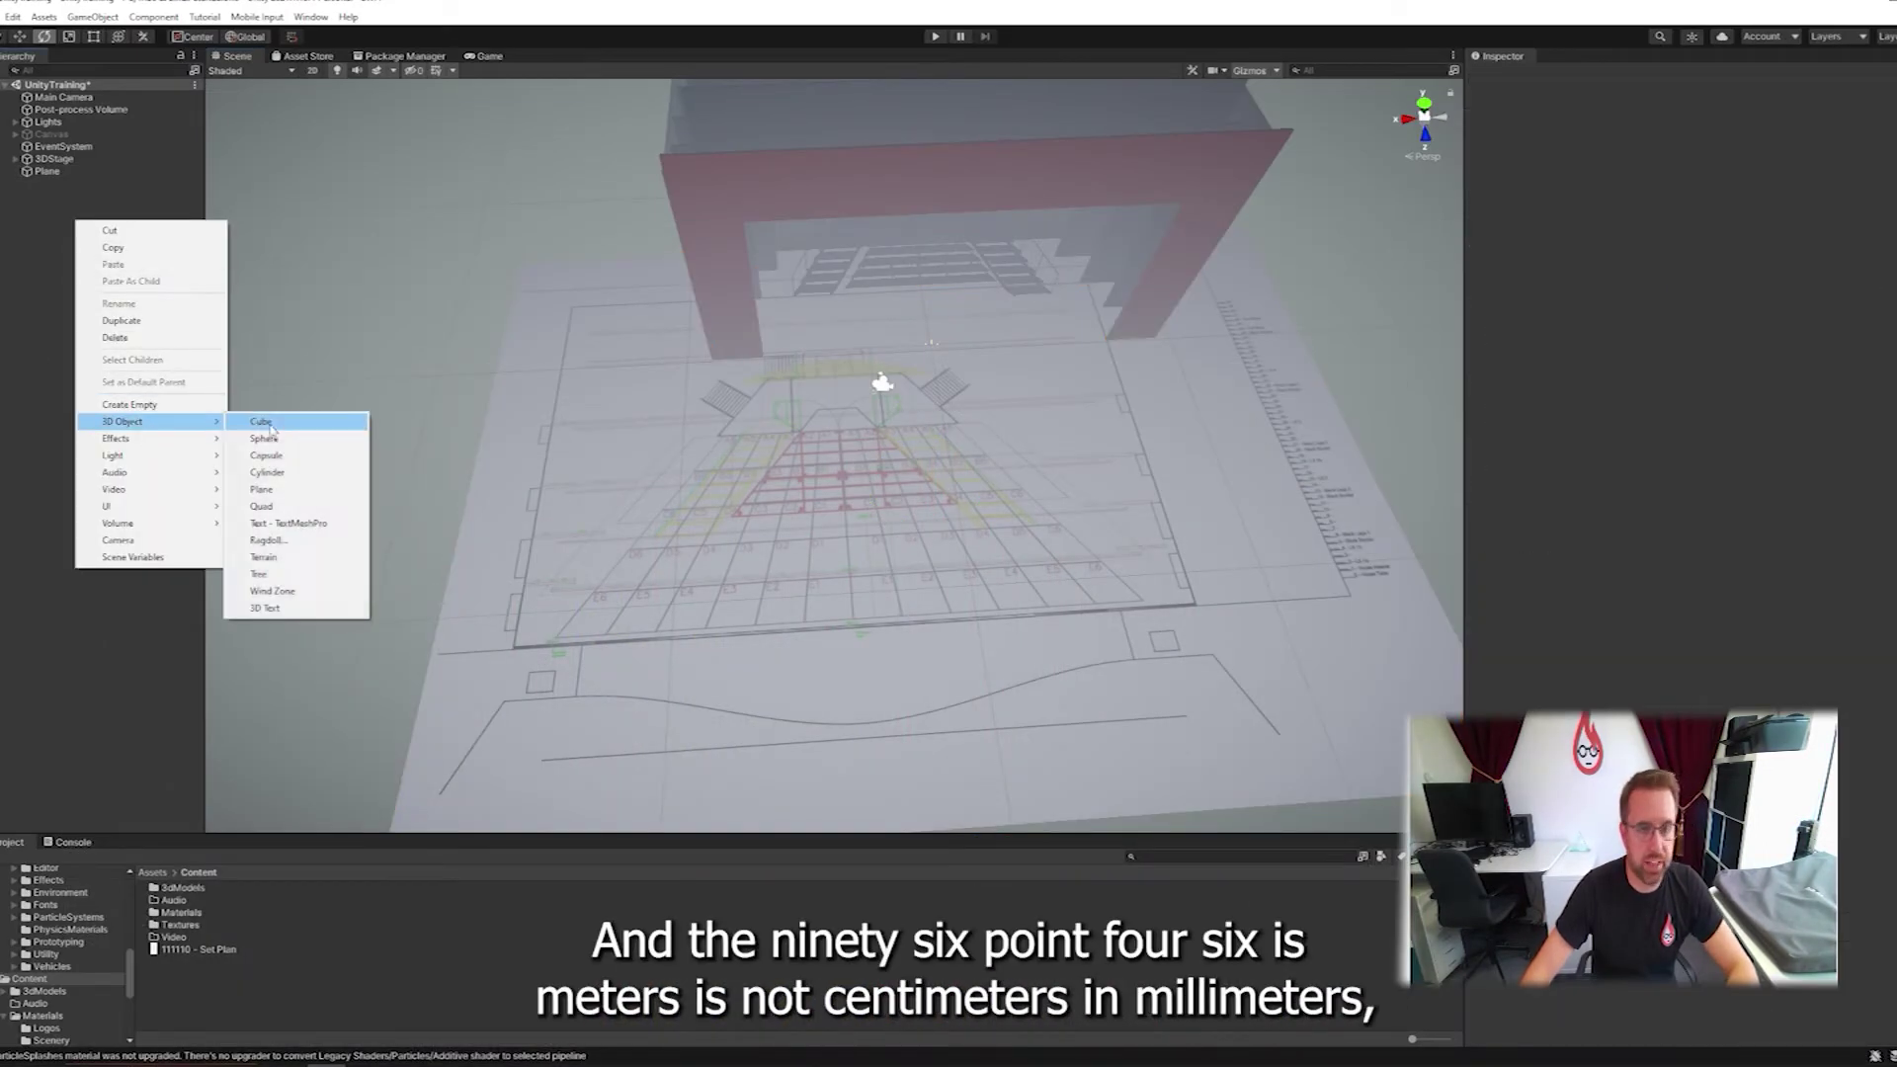
{"action": "left_click", "coordinate": [263, 422]}
Set the cube's Z scale to 16.46.
{"action": "left_click", "coordinate": [1800, 174]}
{"action": "left_click", "coordinate": [1881, 167]}
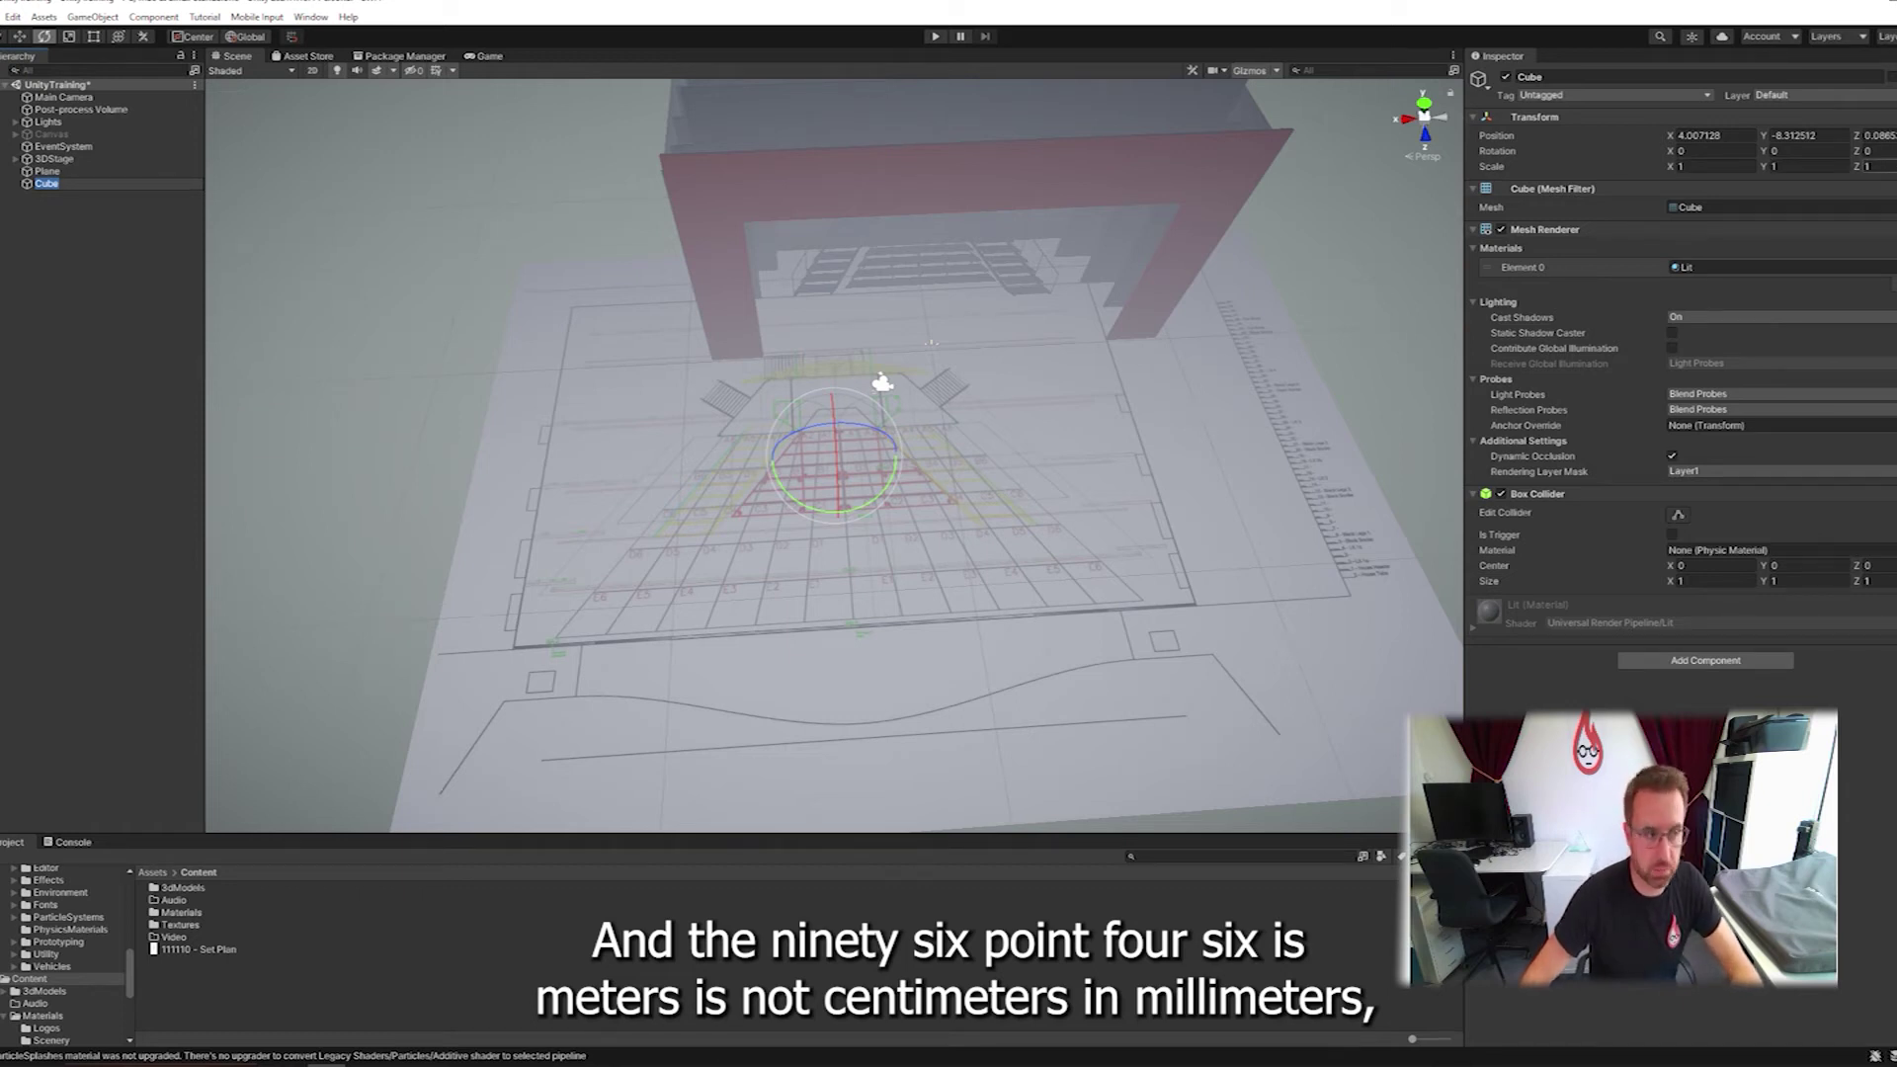
{"action": "left_click", "coordinate": [1883, 167]}
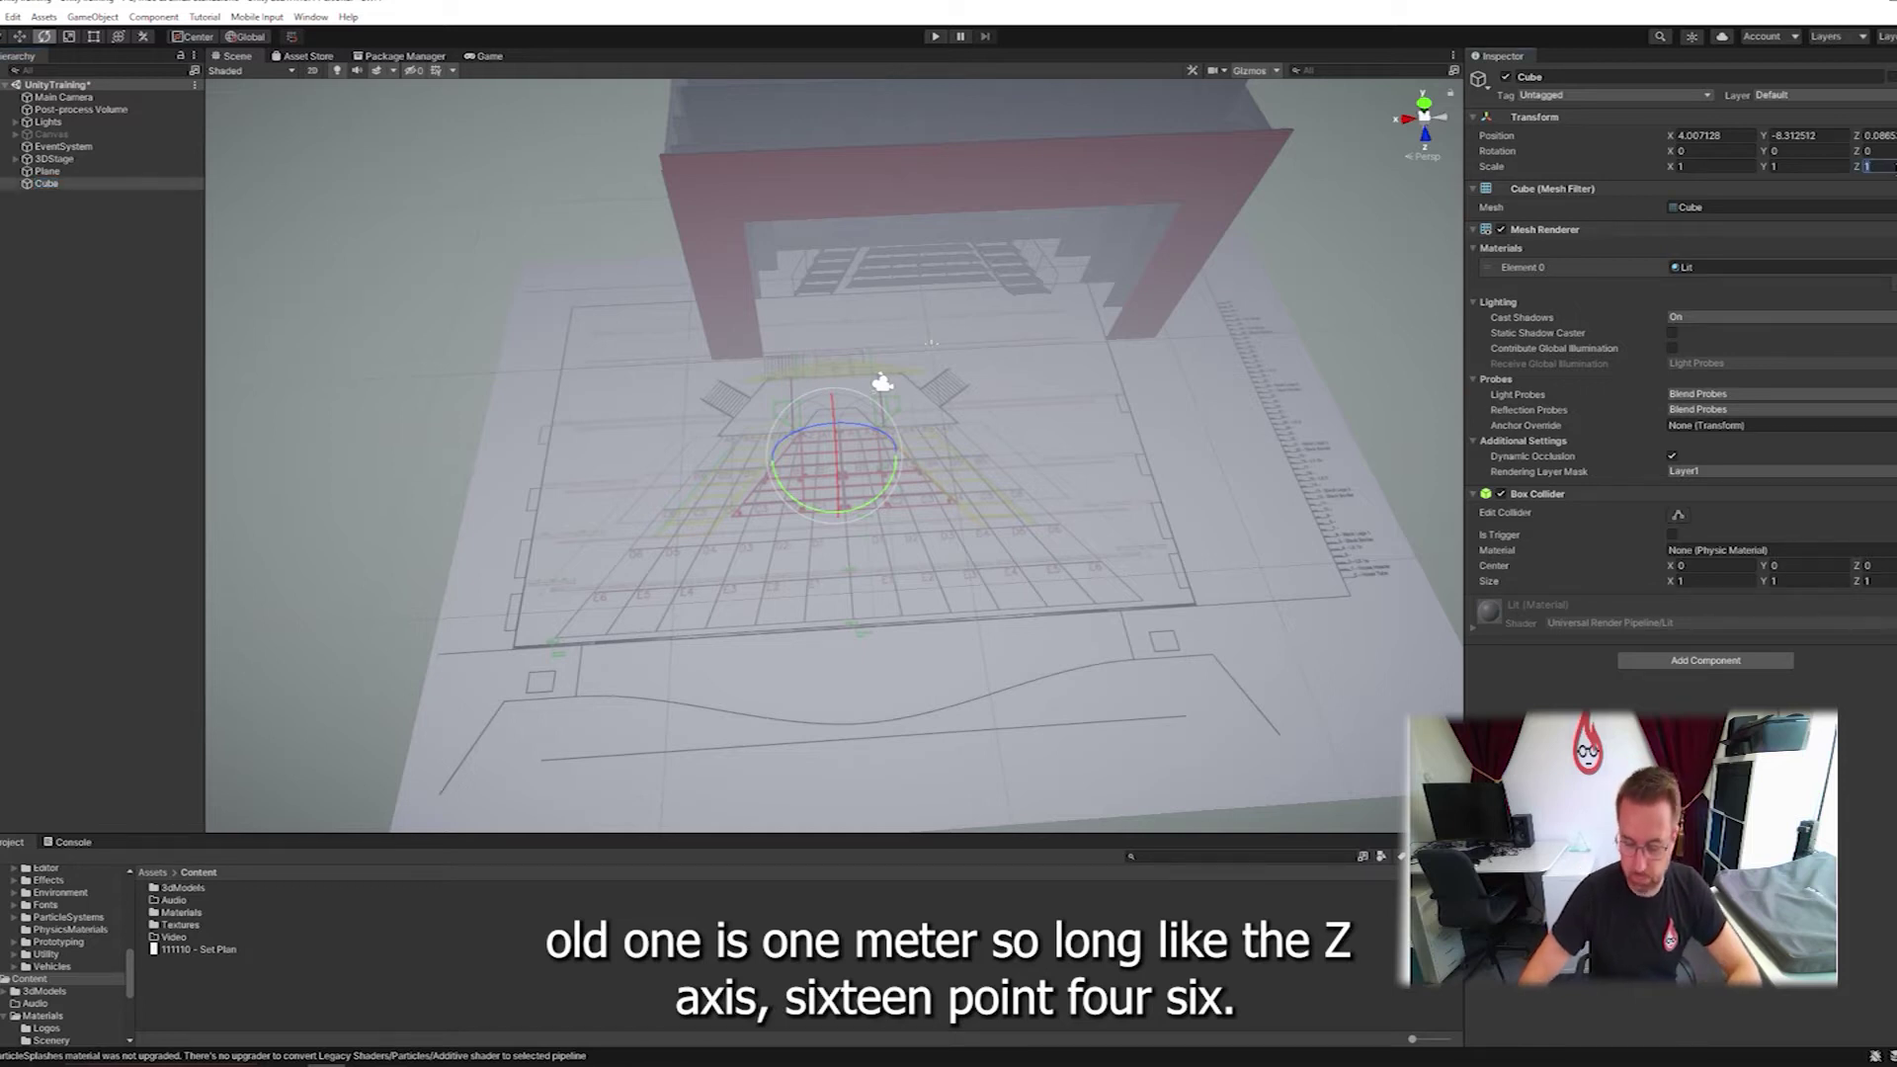
{"action": "type", "text": "16.46"}
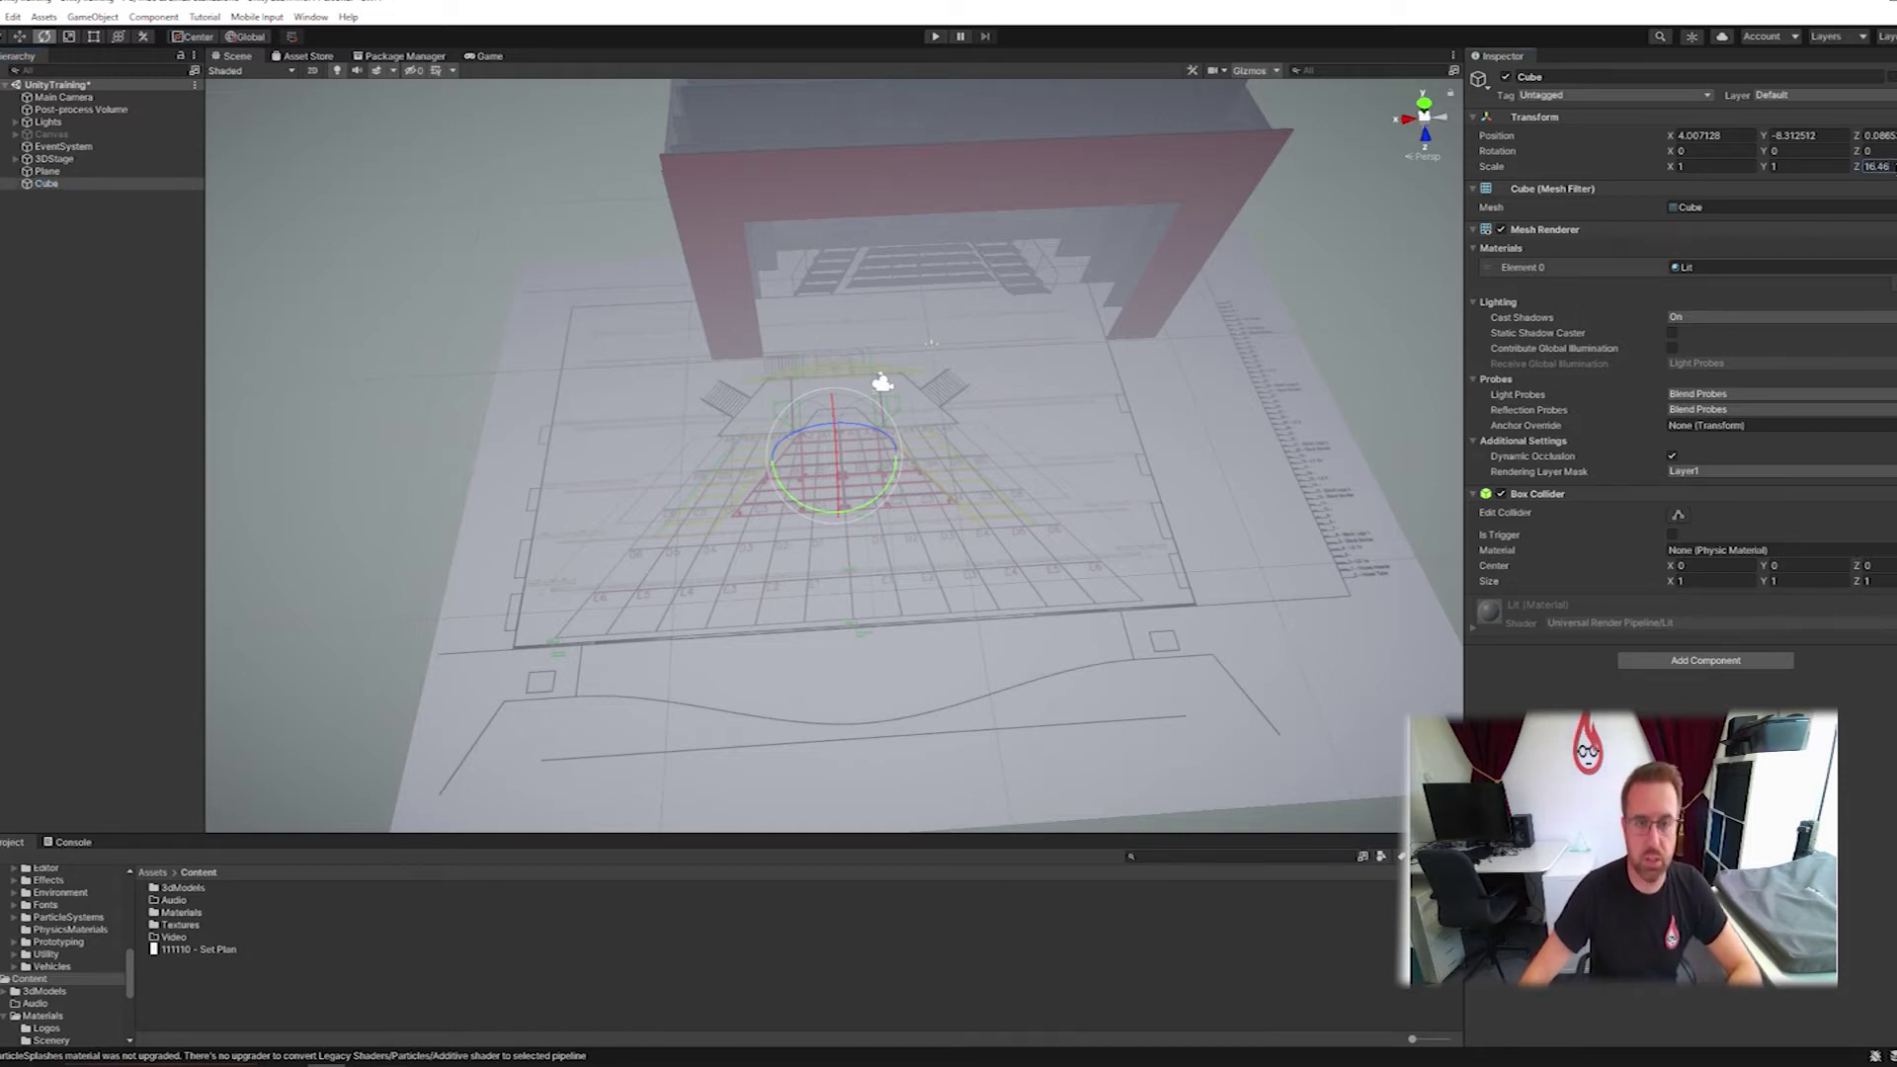
{"action": "left_click_drag", "start_coordinate": [1058, 360], "coordinate": [1147, 287], "text": "alt"}
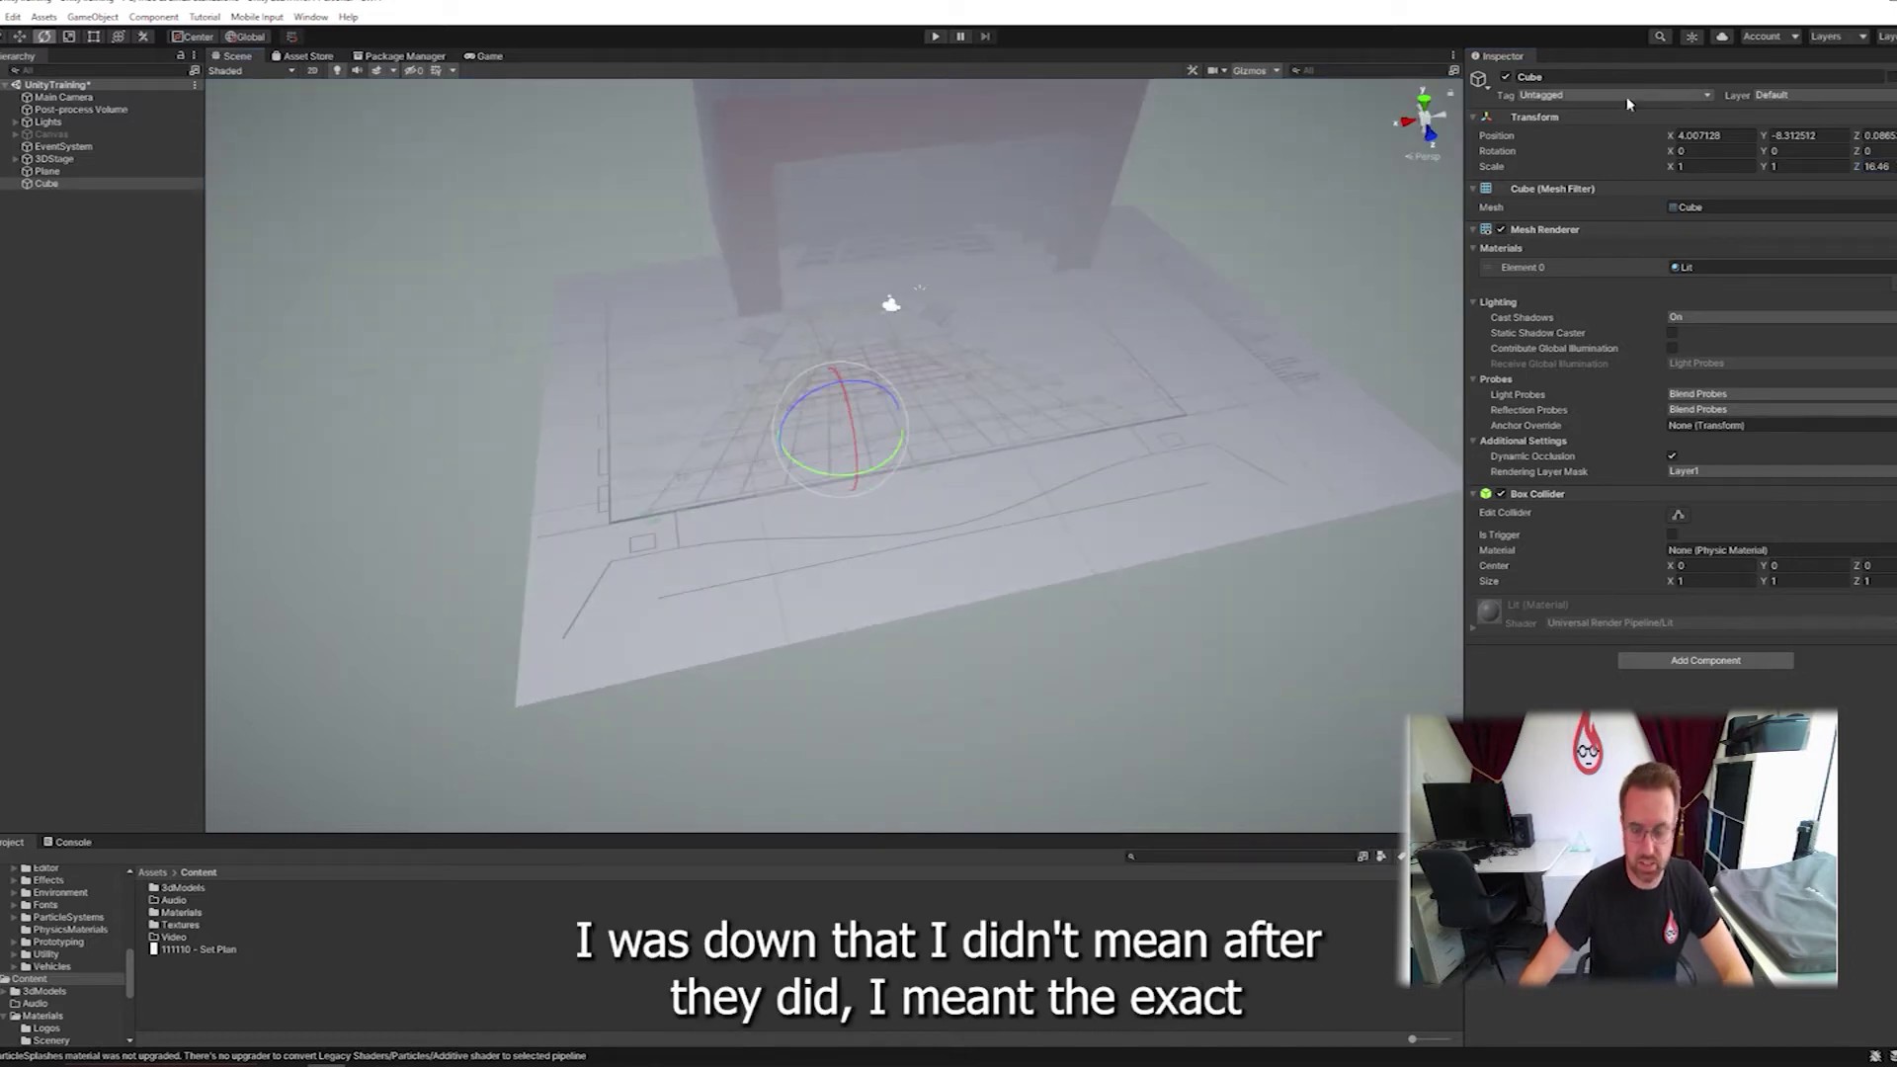
Set the cube's X scale to 16.46 and its Z scale to 1.
{"action": "left_click", "coordinate": [1716, 176]}
{"action": "type", "text": "16"}
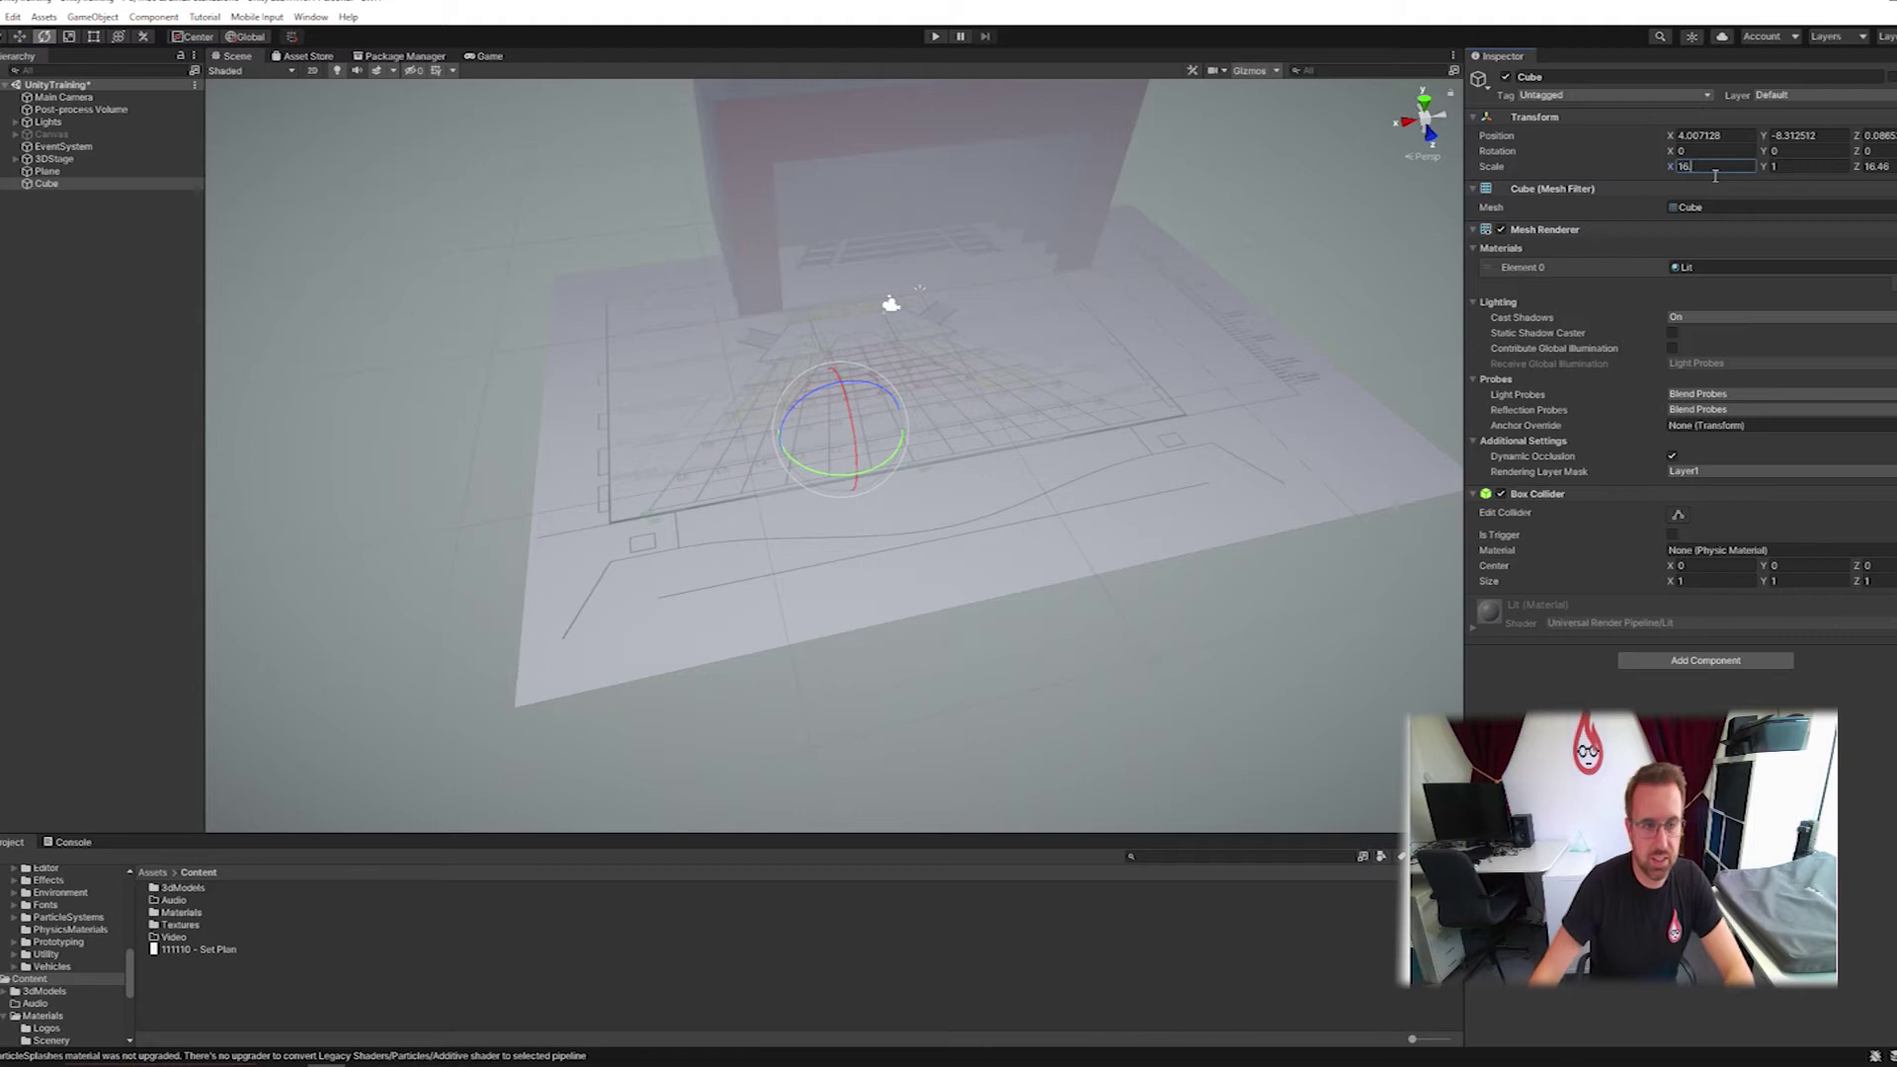
{"action": "type", "text": ".46"}
{"action": "left_click", "coordinate": [1872, 166]}
{"action": "type", "text": "1"}
Move the cube above the plan to about Y 1.83 and forward to about Z 9.61, near the stage's front edge.
{"action": "left_click_drag", "start_coordinate": [840, 459], "coordinate": [915, 589], "text": "alt"}
{"action": "key", "text": "w"}
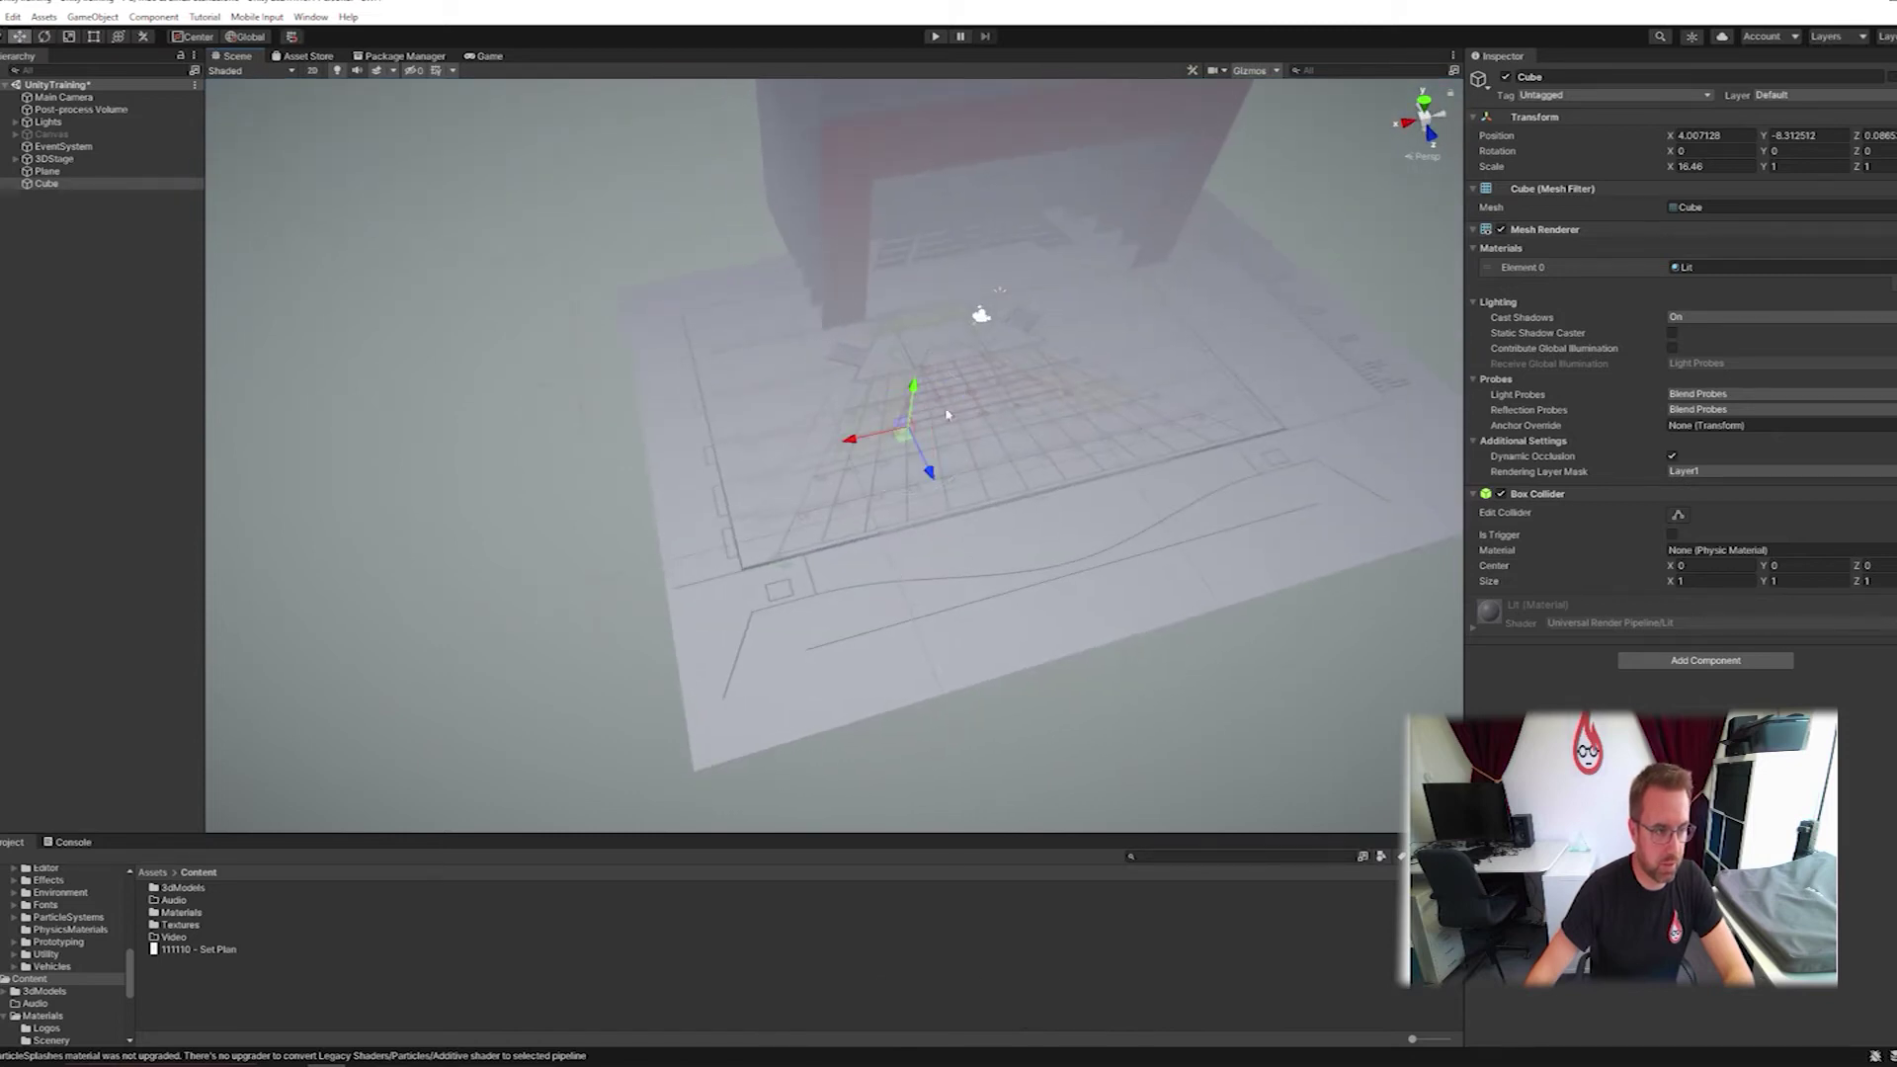
{"action": "left_click_drag", "start_coordinate": [915, 390], "coordinate": [942, 238]}
{"action": "left_click_drag", "start_coordinate": [954, 311], "coordinate": [1026, 571]}
Thin the cube into a measuring bar with Y and Z scales of 0.2.
{"action": "left_click", "coordinate": [1804, 171]}
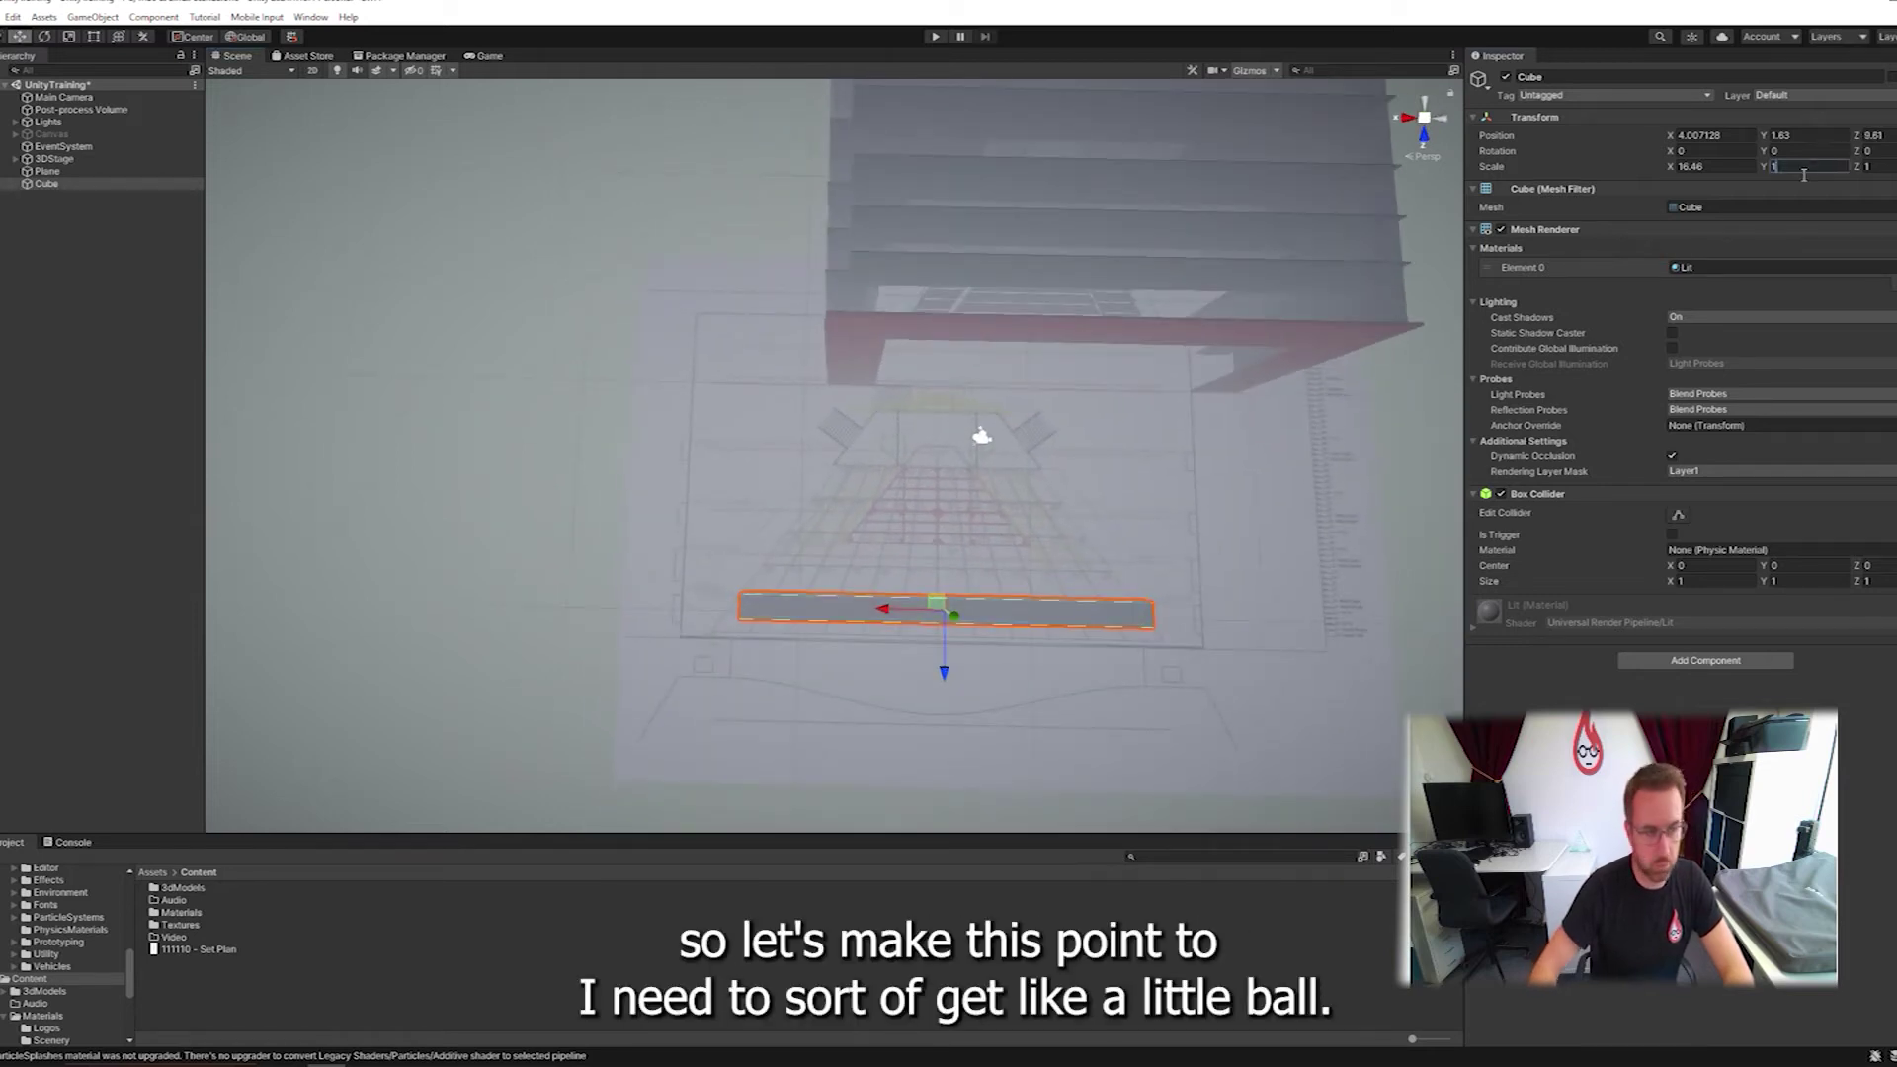
{"action": "type", "text": "0.2"}
{"action": "key", "text": "Tab"}
{"action": "type", "text": "0.2"}
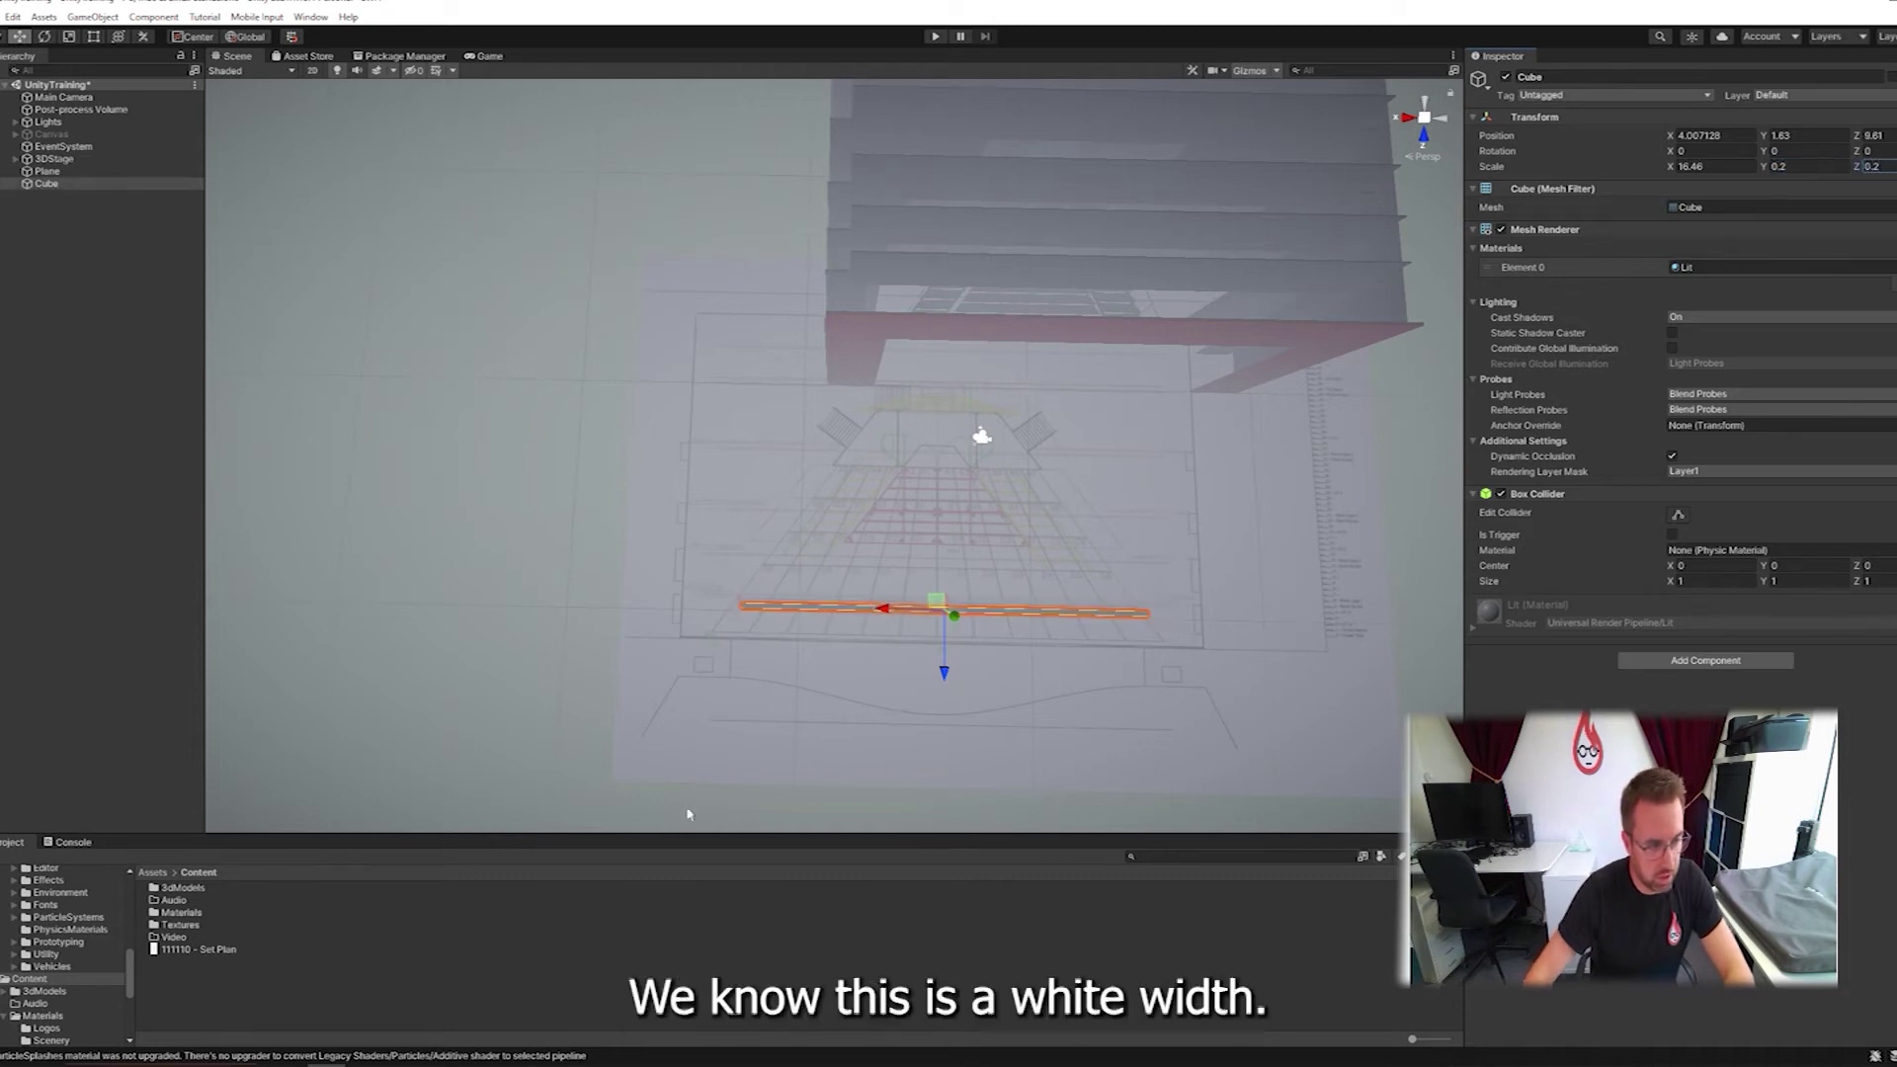
Reposition the measuring bar to about X 4.1 and Z 9.22, over the plan's E row.
{"action": "middle_click_drag", "start_coordinate": [689, 814], "coordinate": [721, 798]}
{"action": "scroll", "coordinate": [1114, 705], "scroll_direction": "up", "scroll_amount": 10}
{"action": "middle_click_drag", "start_coordinate": [1114, 705], "coordinate": [895, 566]}
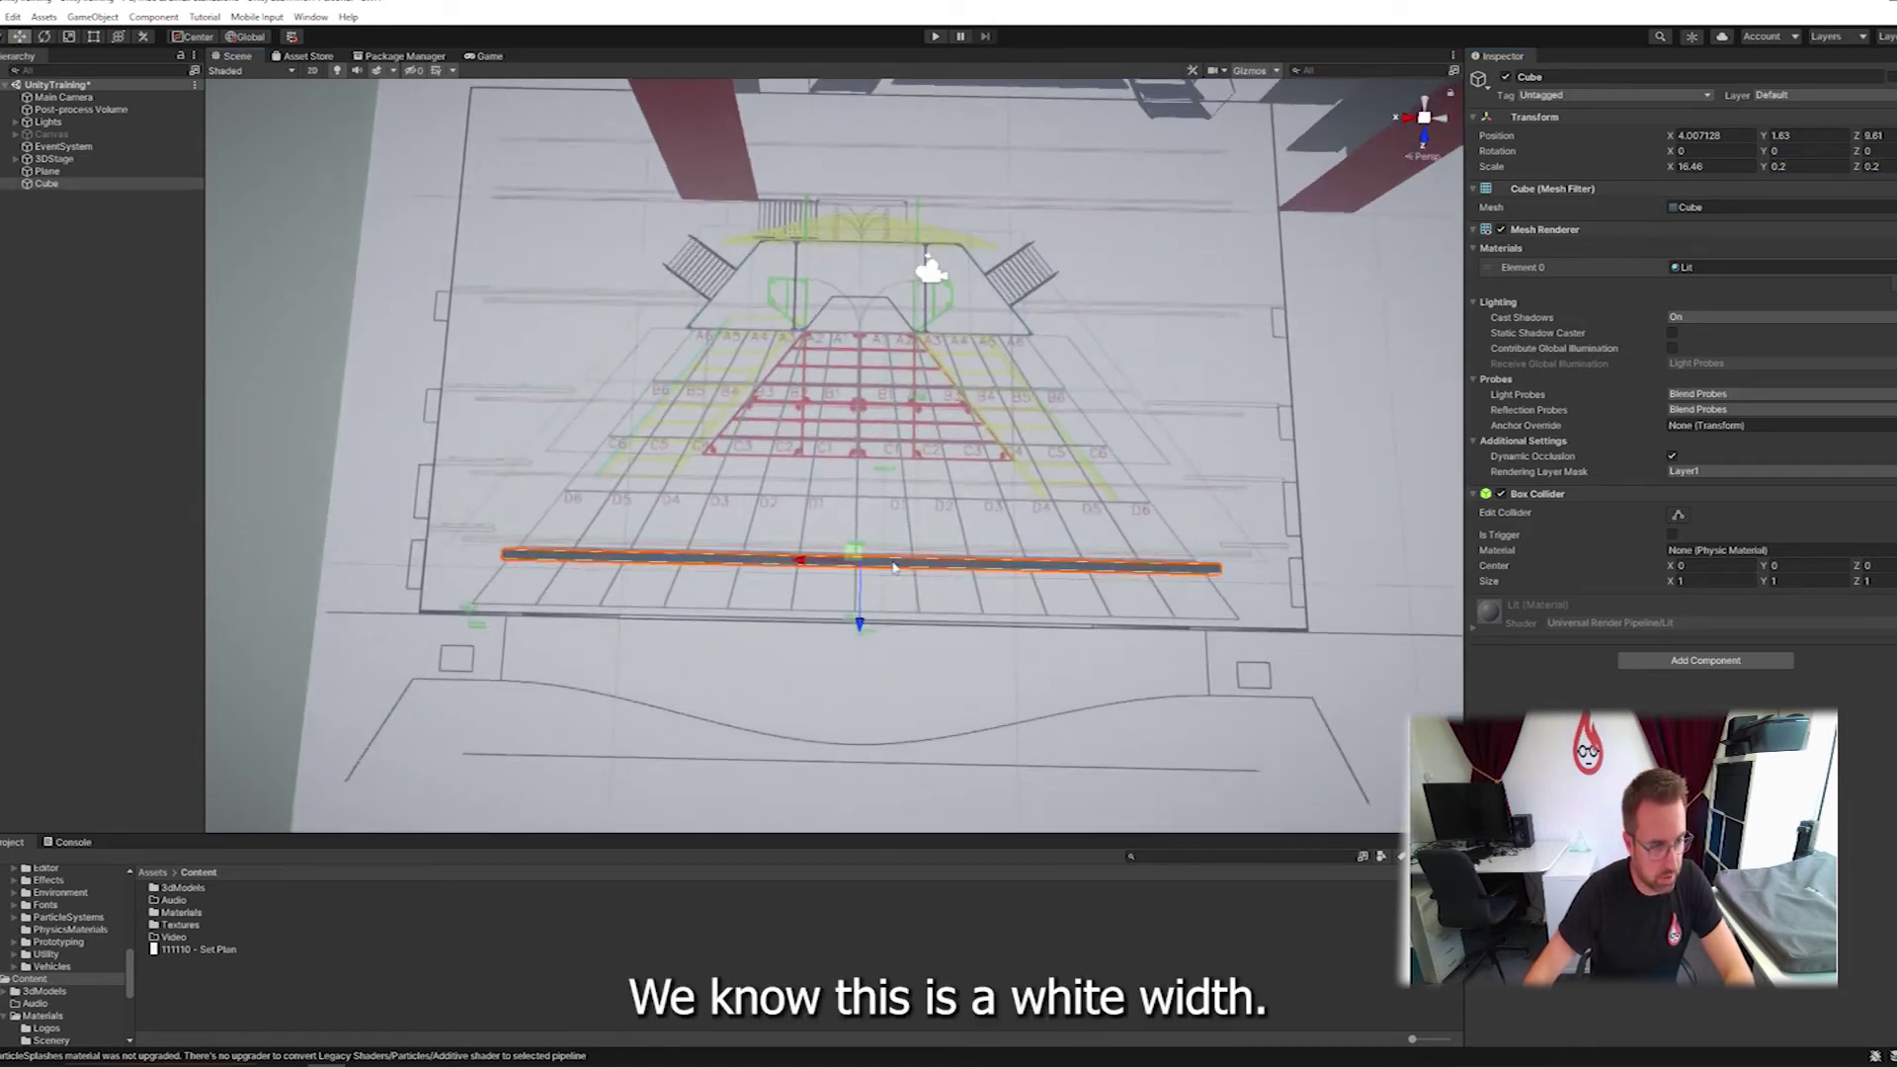
{"action": "scroll", "coordinate": [894, 566], "scroll_direction": "up", "scroll_amount": 2}
{"action": "left_click_drag", "start_coordinate": [866, 639], "coordinate": [807, 570]}
{"action": "right_click_drag", "start_coordinate": [807, 570], "coordinate": [818, 621]}
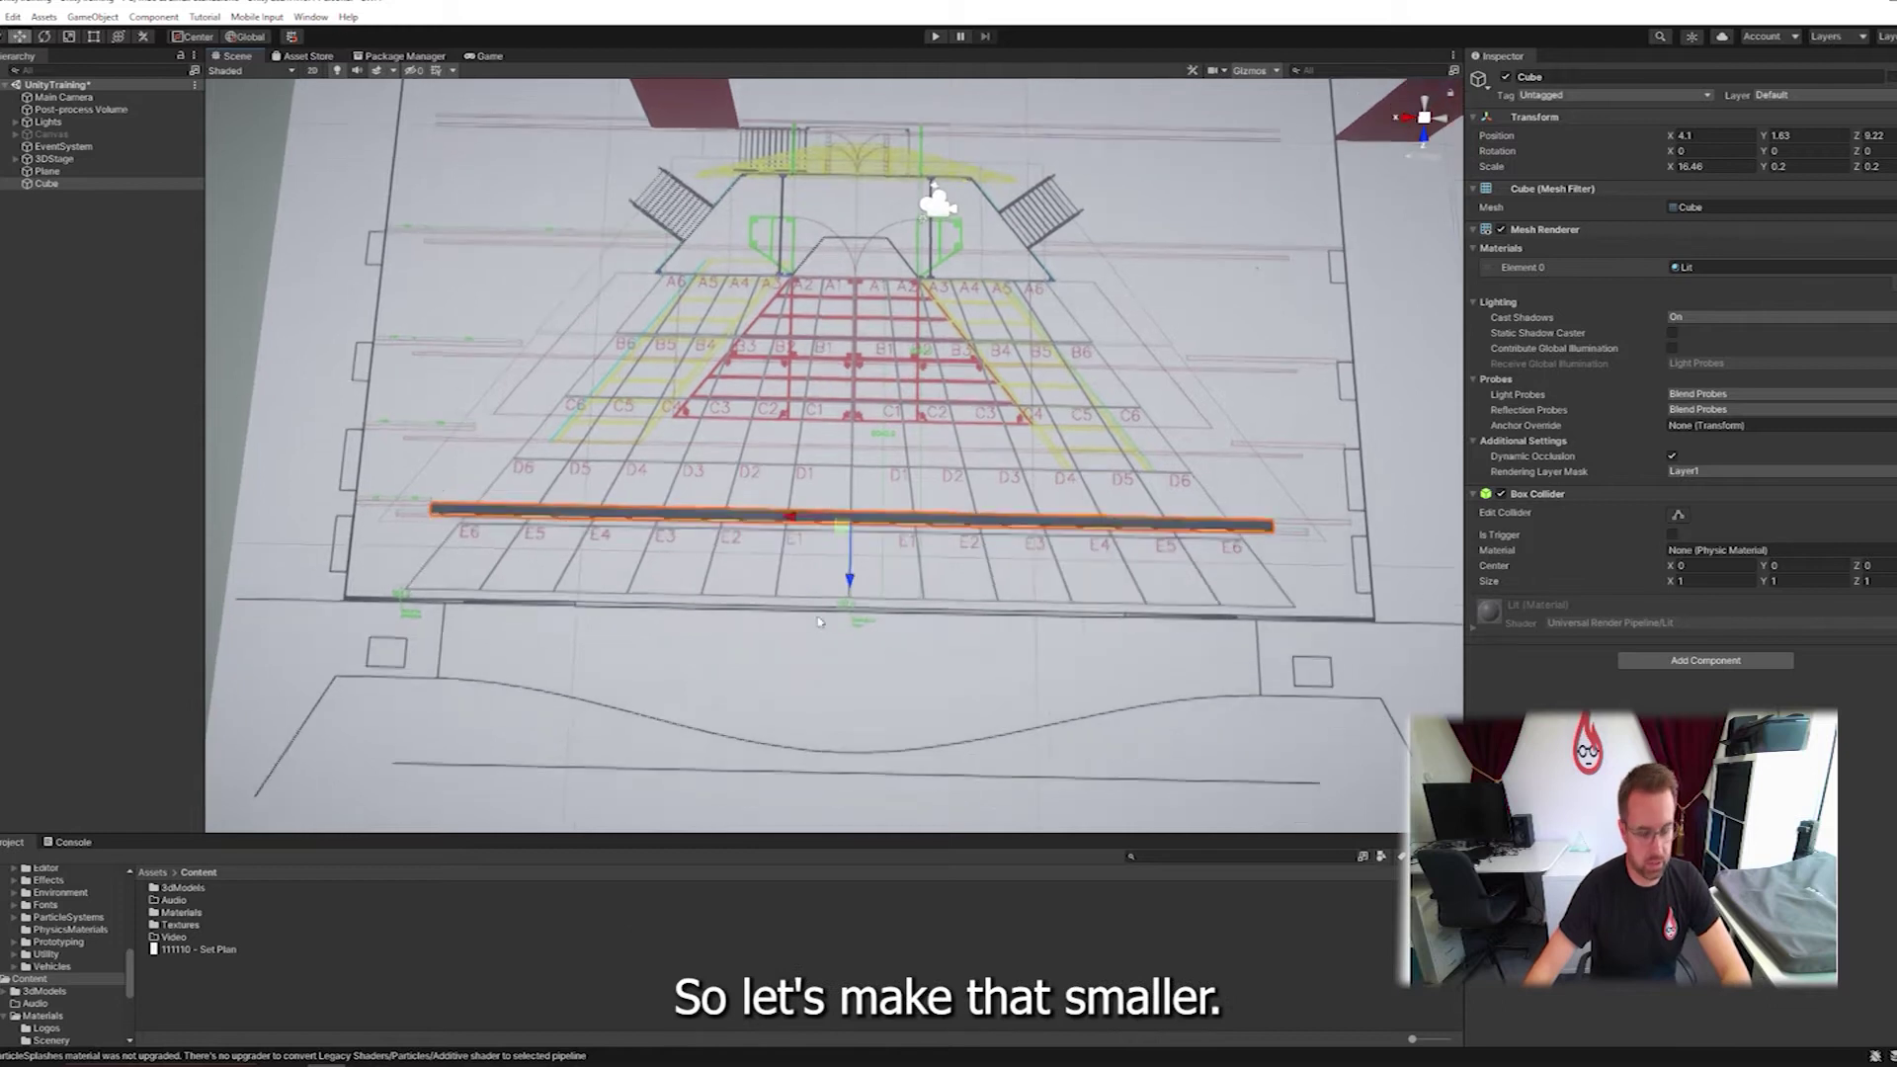
Scale the set plan plane down uniformly to about X 2.093, Y 0.91 and Z 3.003 against the measuring bar.
{"action": "scroll", "coordinate": [818, 621], "scroll_direction": "down", "scroll_amount": 2}
{"action": "left_click", "coordinate": [859, 660]}
{"action": "key", "text": "r"}
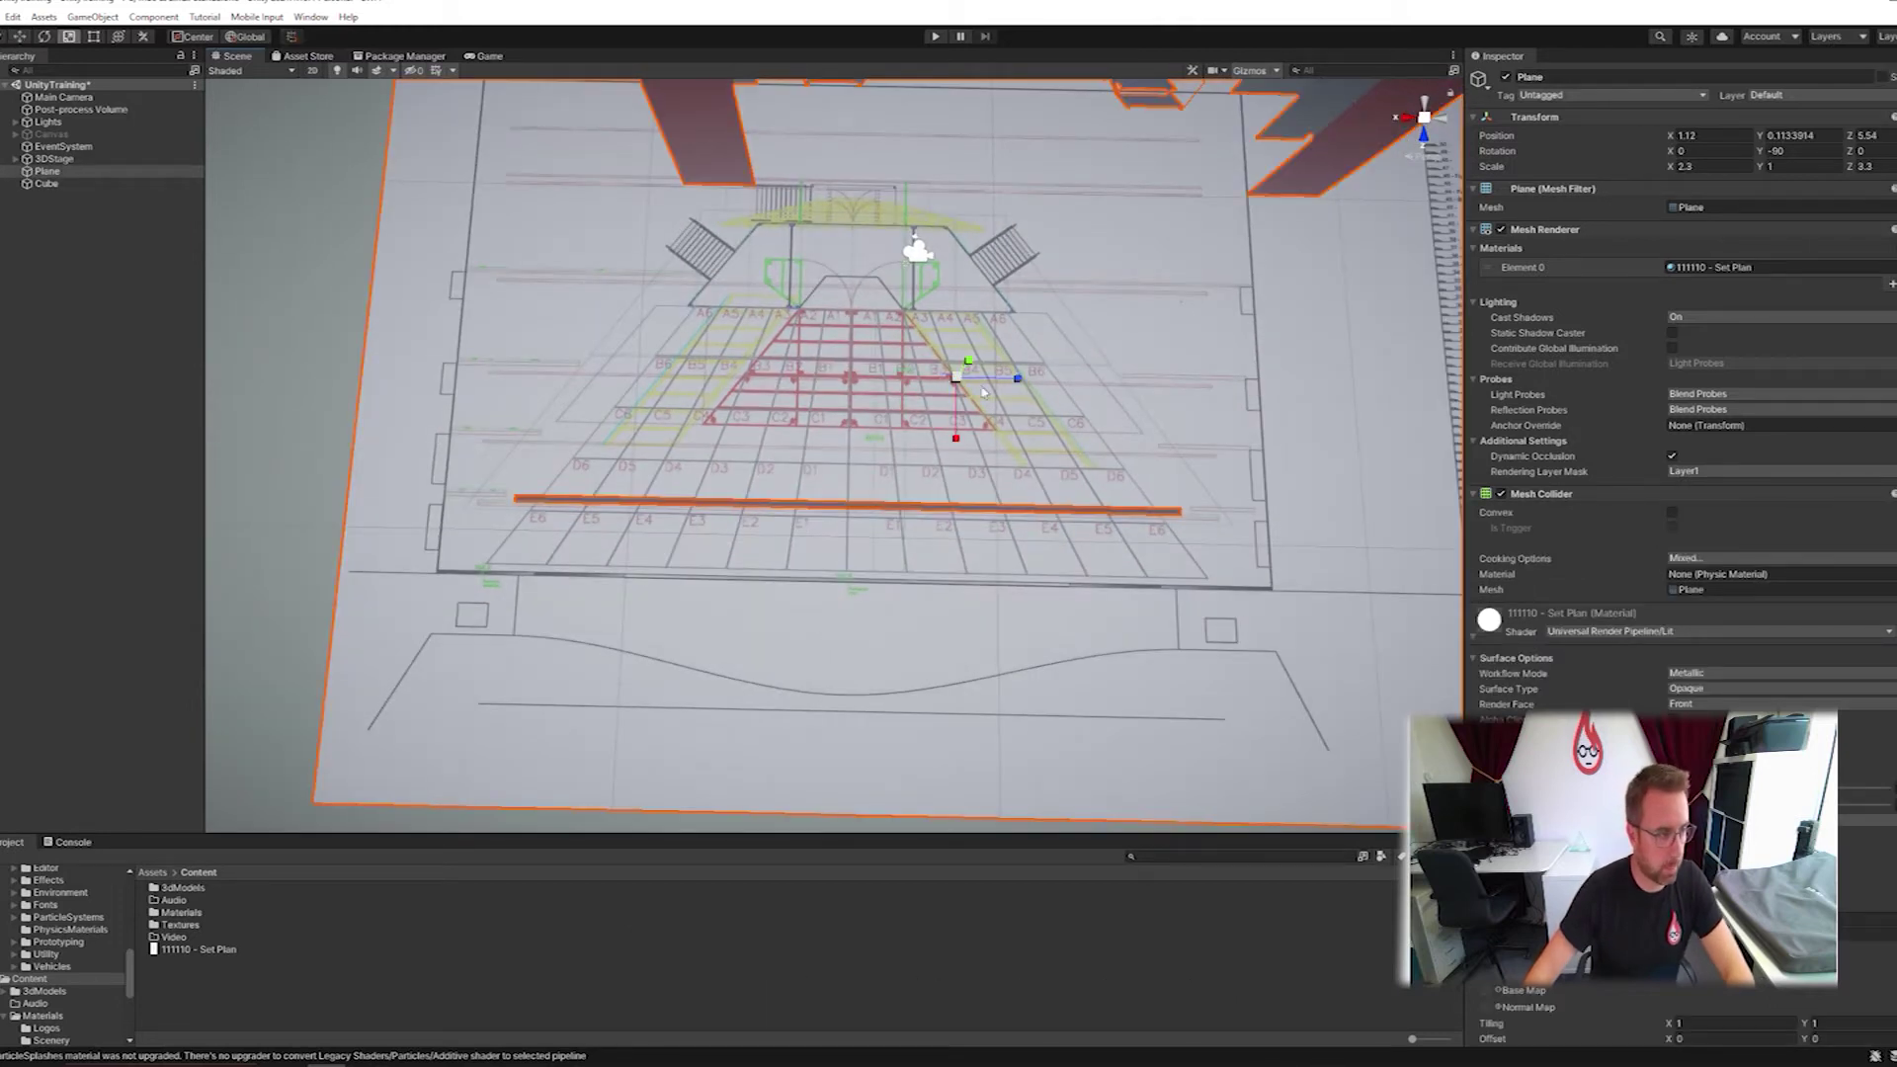
{"action": "left_click_drag", "start_coordinate": [956, 377], "coordinate": [957, 390]}
Switch the Scene view from perspective to isometric projection and compare the measuring bar with the plan from above.
{"action": "left_click", "coordinate": [1433, 153]}
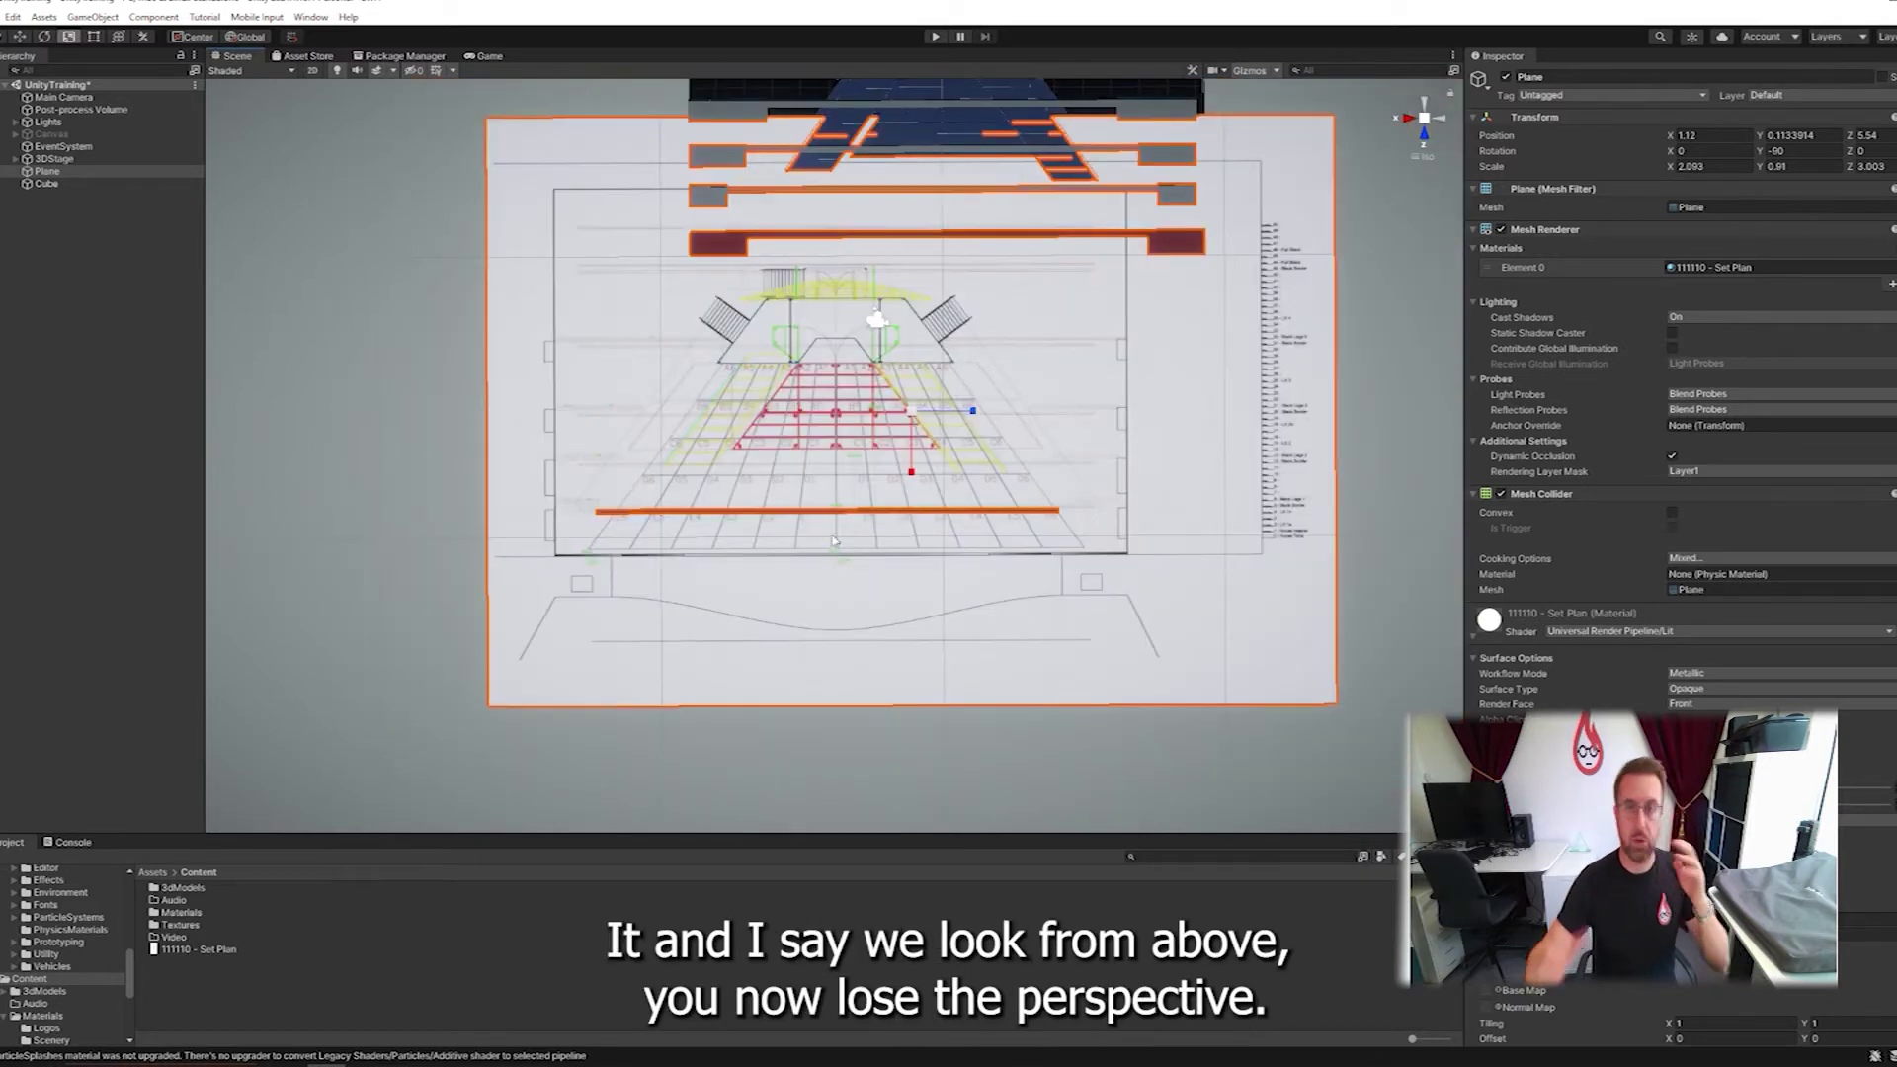
{"action": "middle_click_drag", "start_coordinate": [836, 541], "coordinate": [909, 553]}
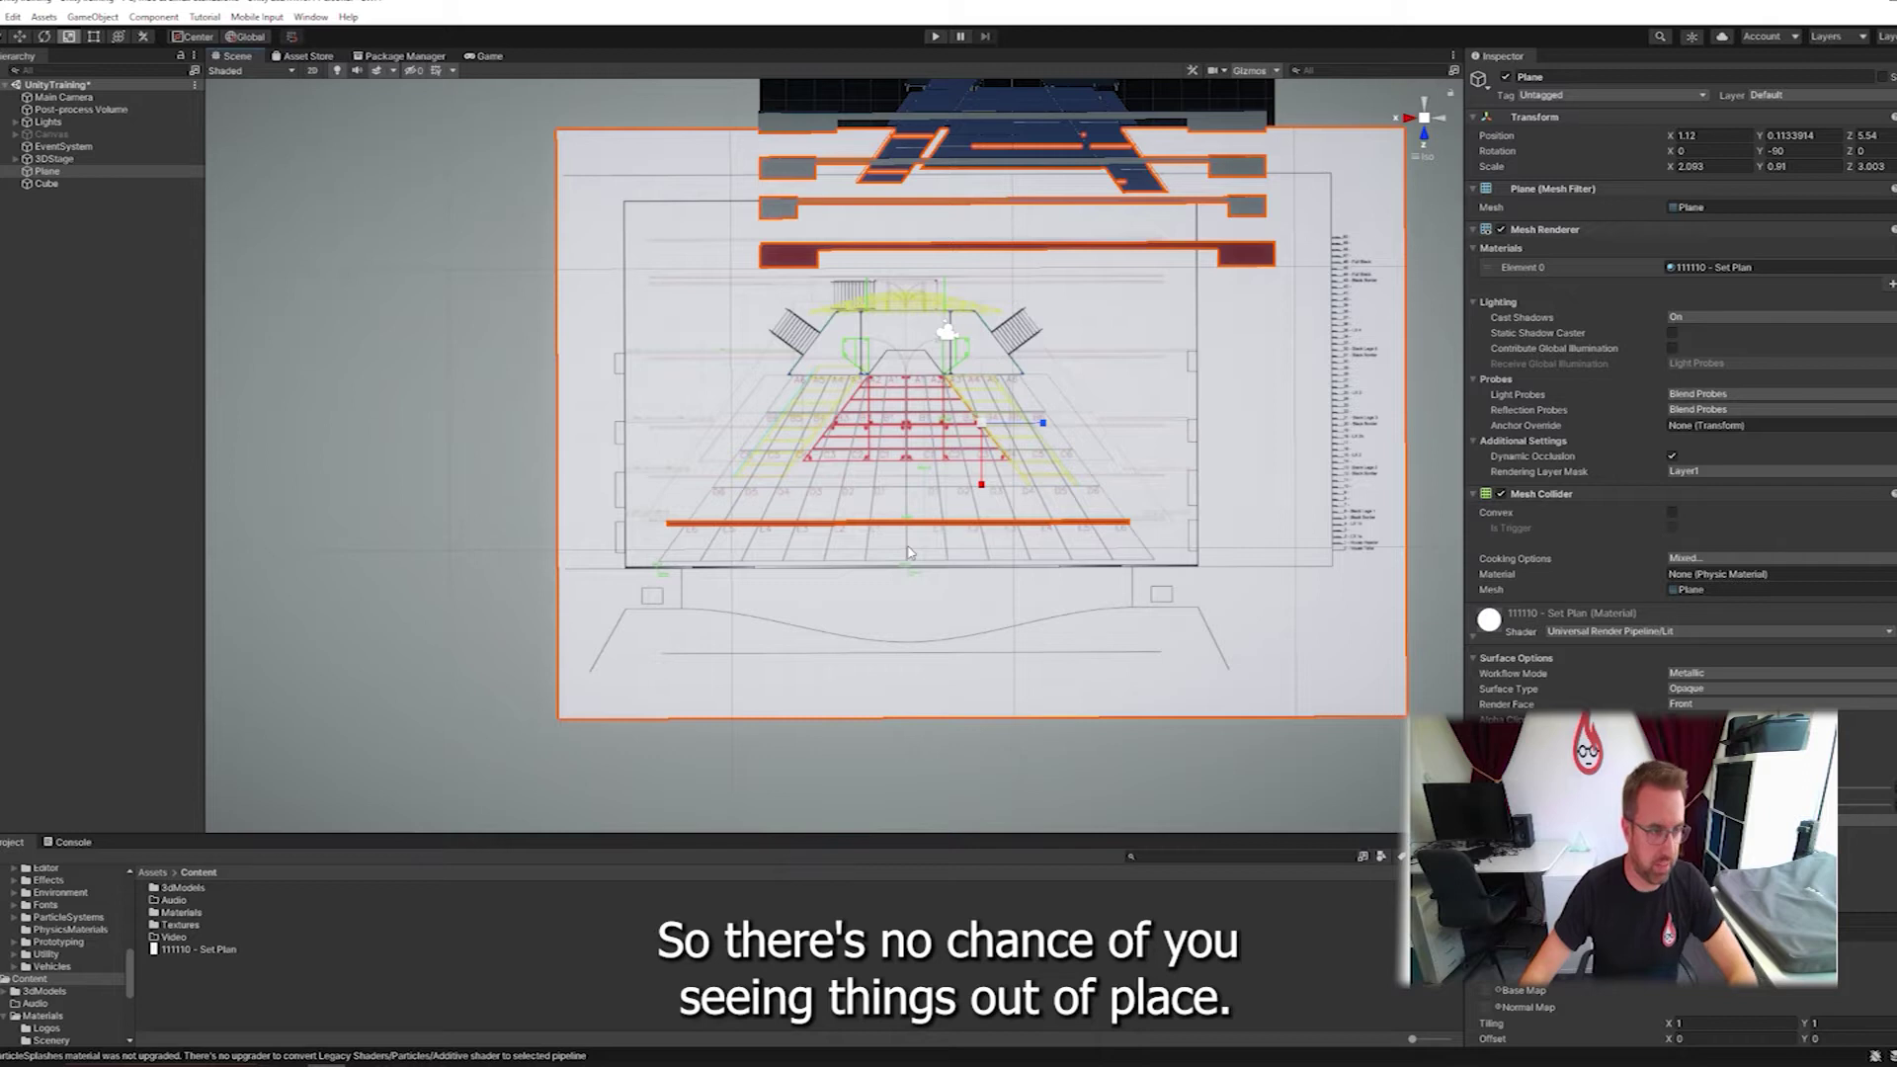
{"action": "scroll", "coordinate": [890, 632], "scroll_direction": "up", "scroll_amount": 5}
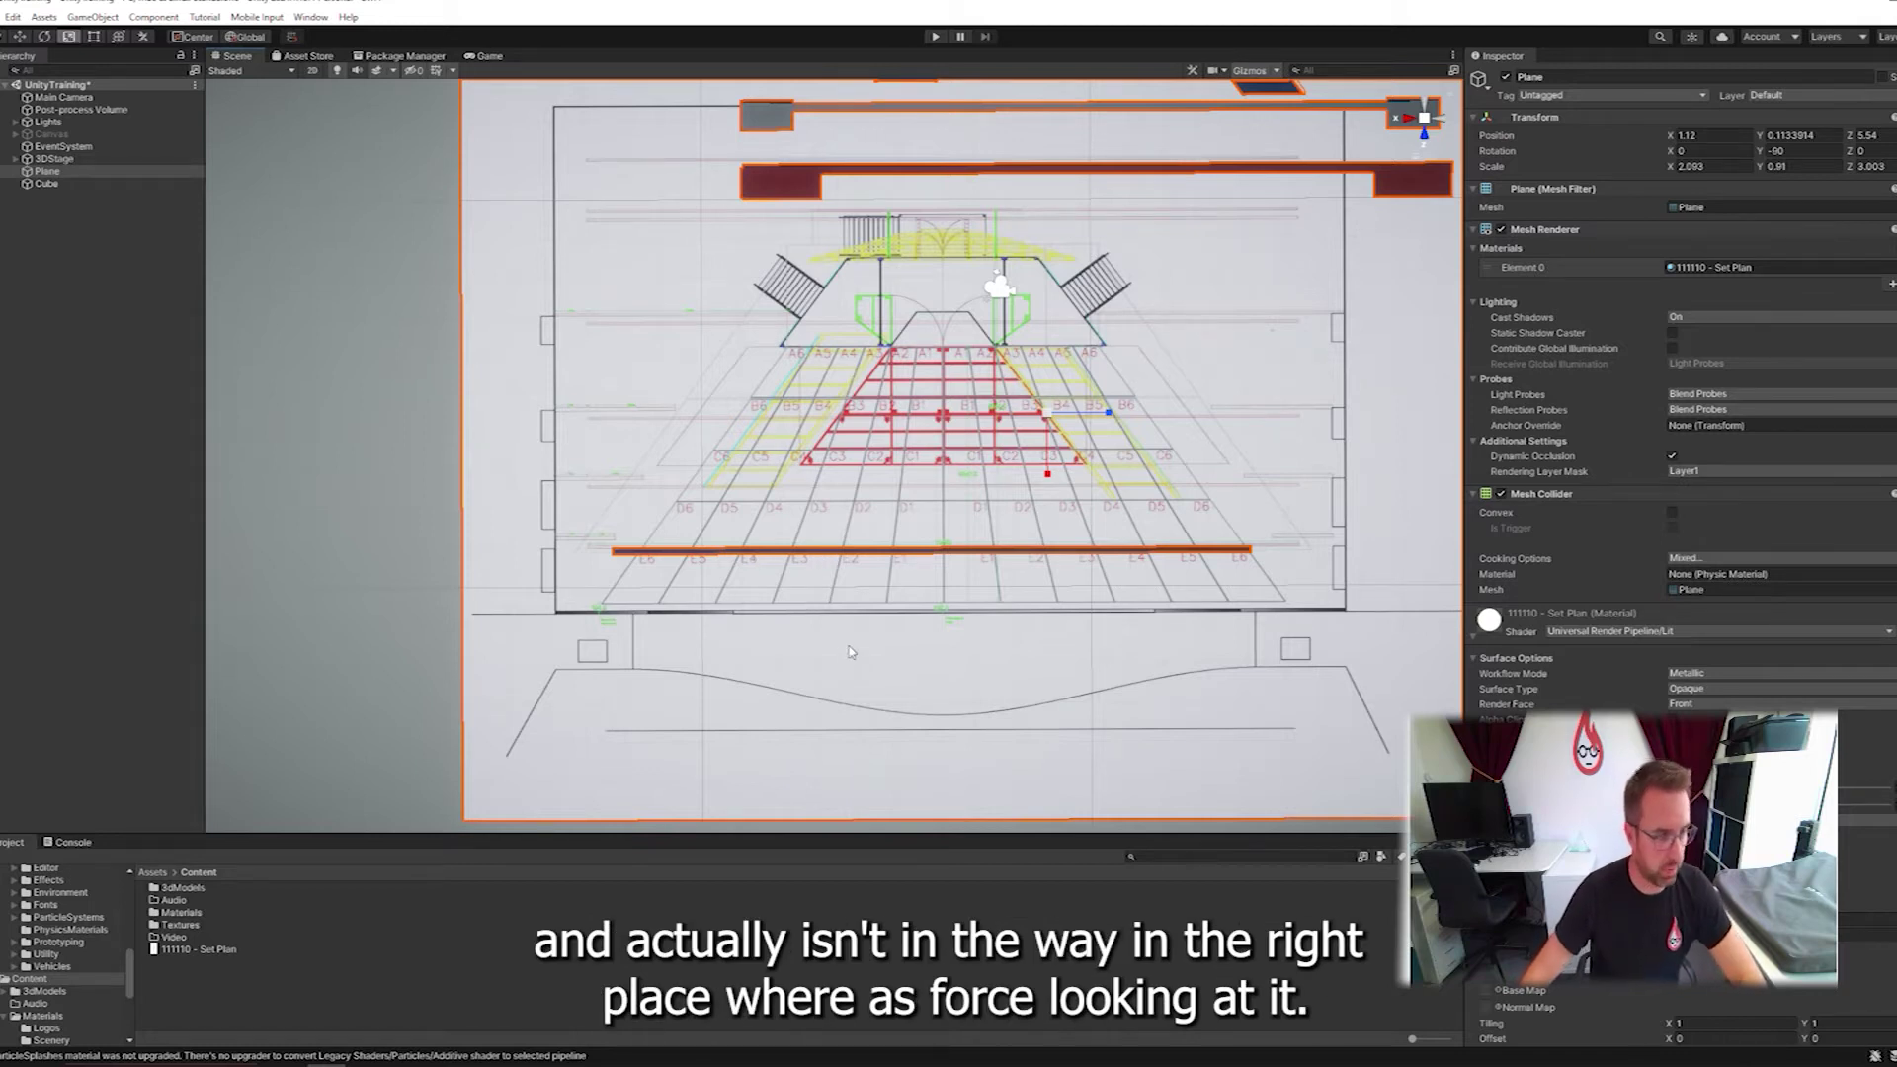
Scale the set plan plane down uniformly to about X 1.883, Y 0.819 and Z 2.701, realigning its E row with the measuring bar.
{"action": "middle_click_drag", "start_coordinate": [851, 650], "coordinate": [843, 650]}
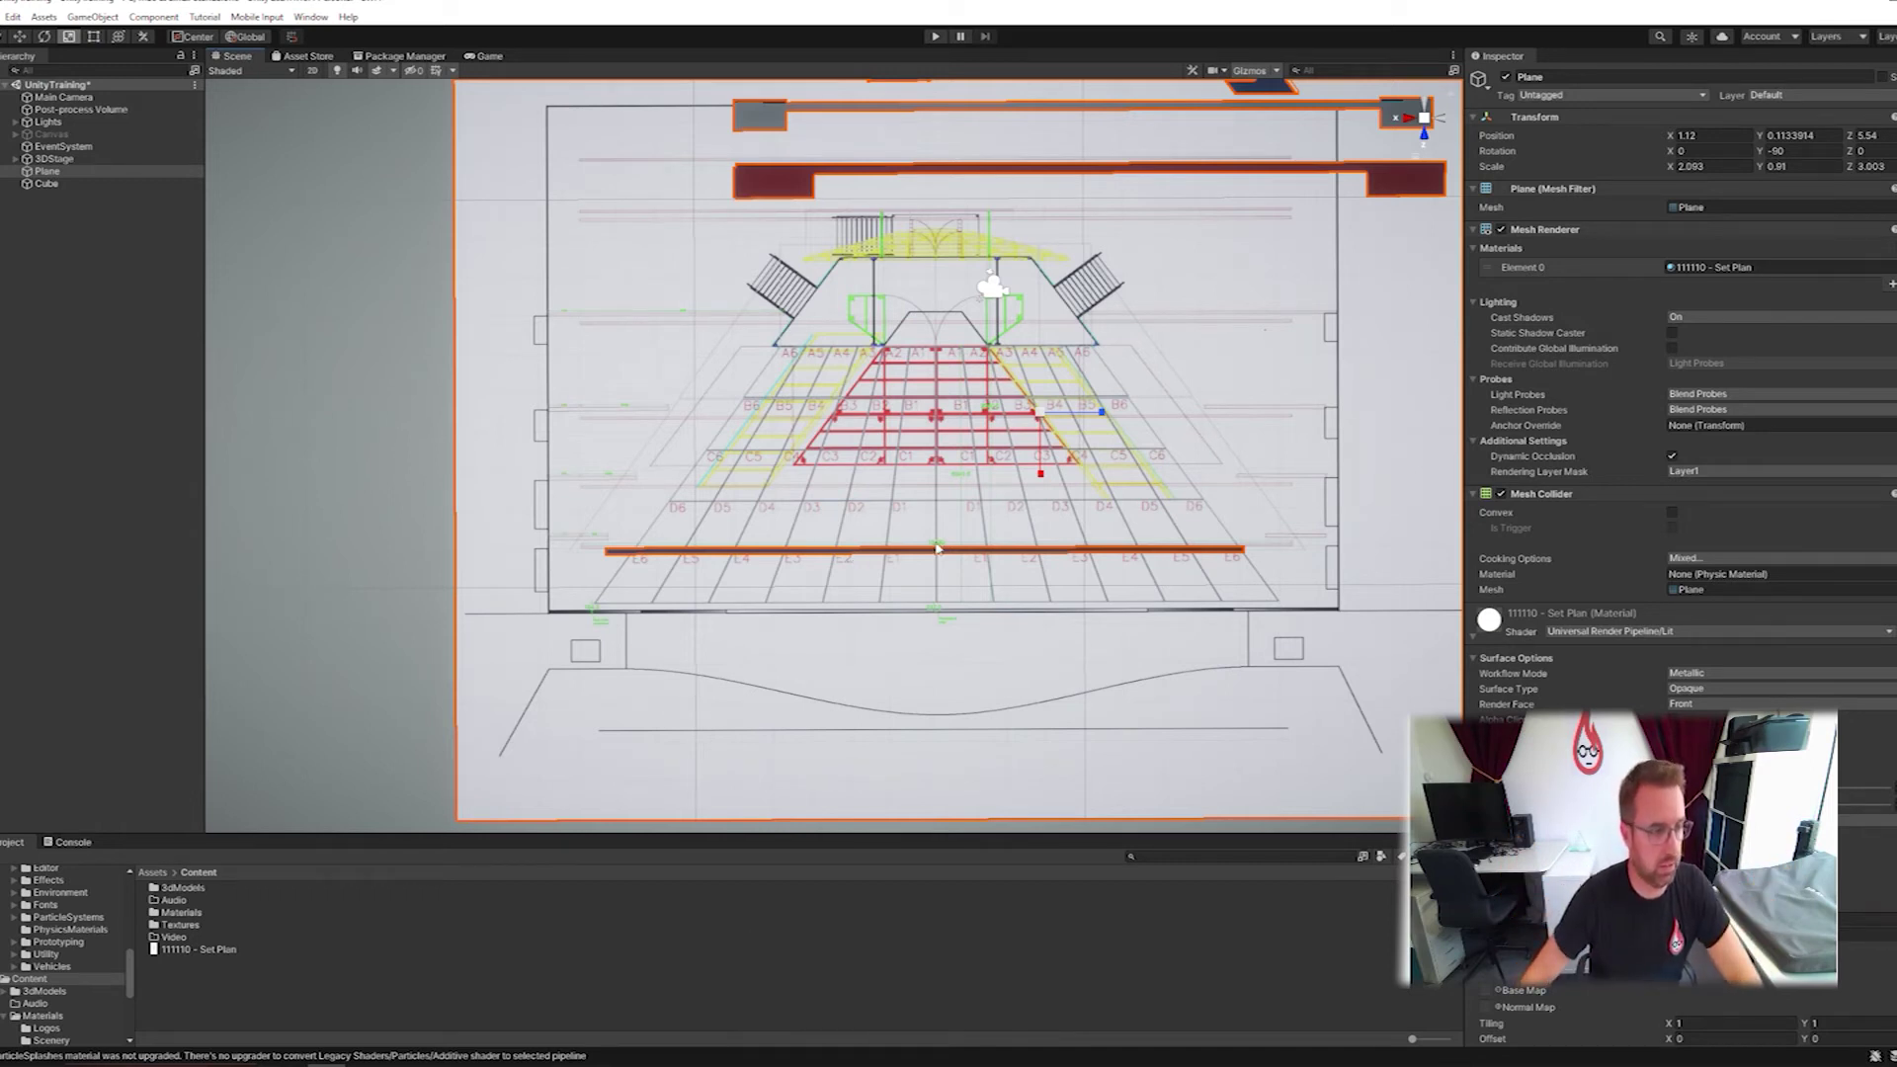
{"action": "middle_click_drag", "start_coordinate": [1008, 388], "coordinate": [992, 389]}
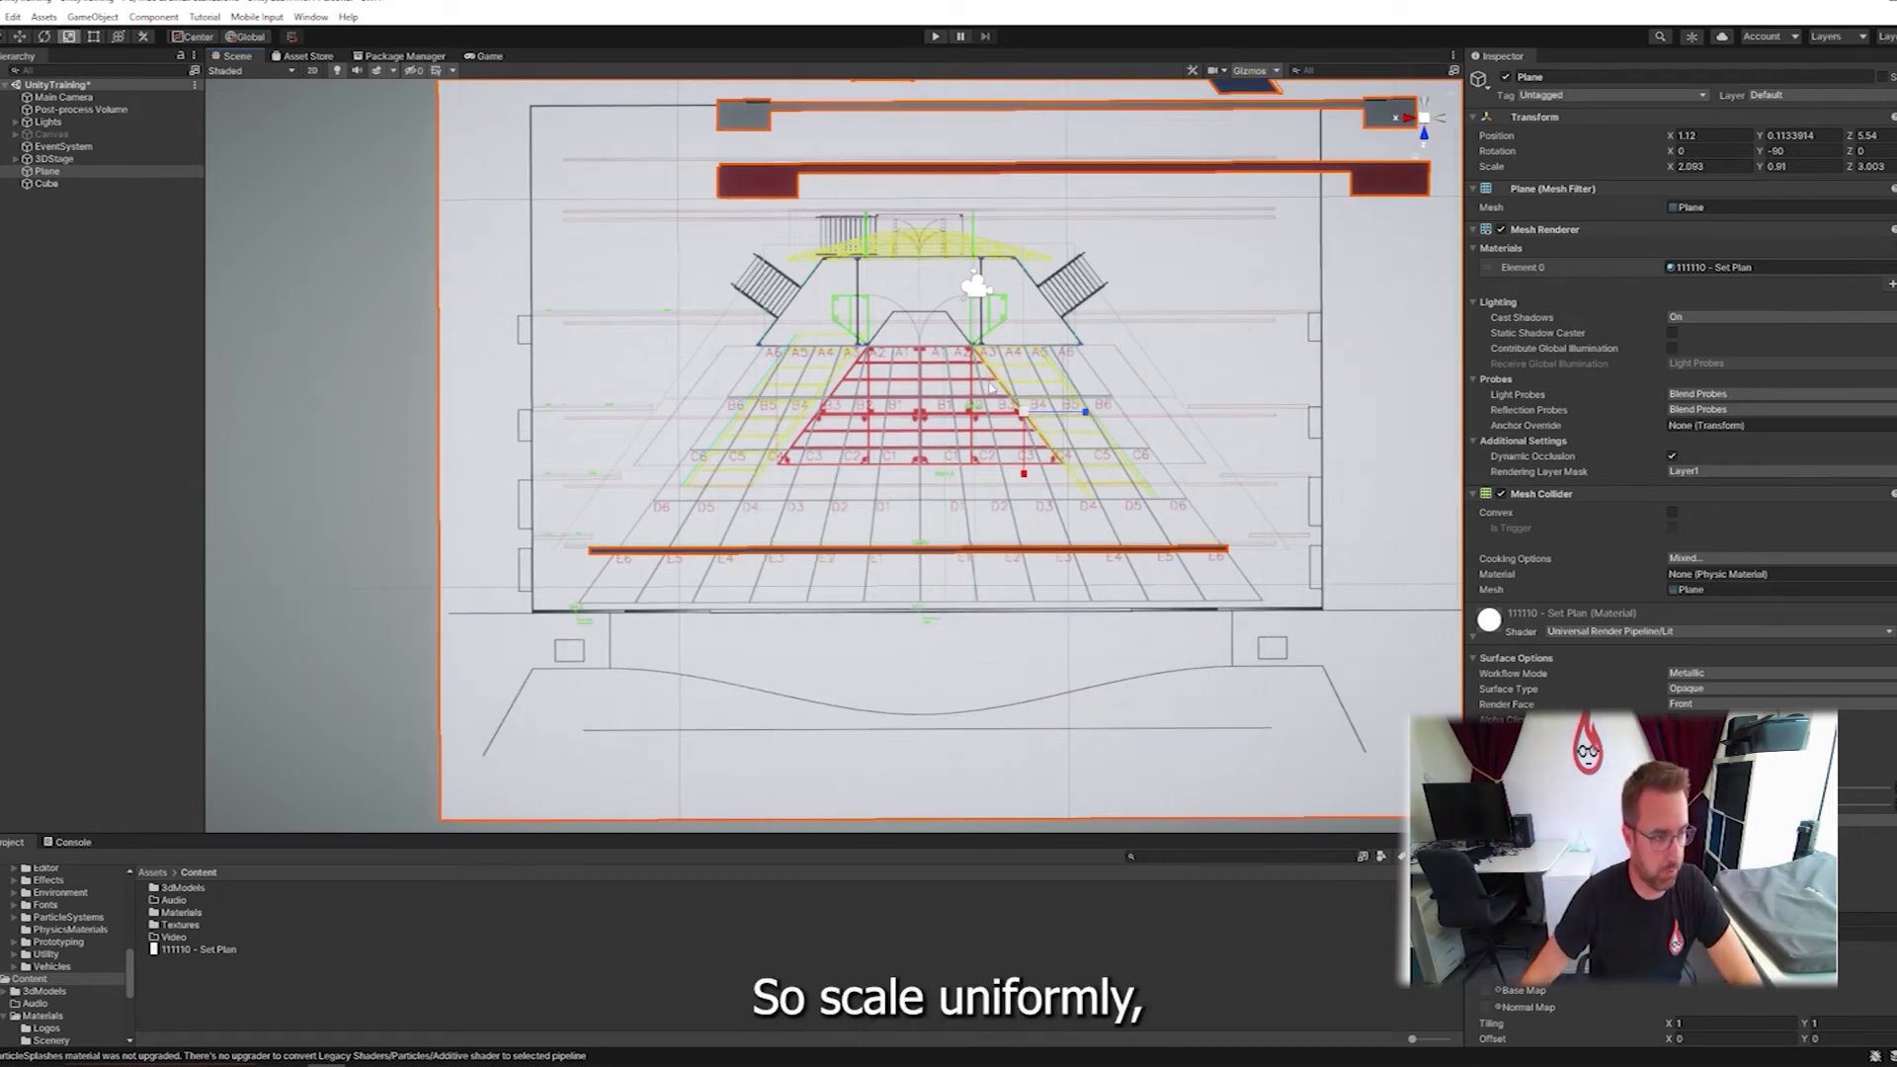
{"action": "mouse_move", "coordinate": [1022, 412]}
{"action": "left_mouse_down"}
{"action": "mouse_move", "coordinate": [1024, 467]}
{"action": "mouse_move", "coordinate": [1028, 423]}
{"action": "mouse_move", "coordinate": [1004, 435]}
{"action": "left_mouse_up"}
{"action": "key", "text": "w"}
{"action": "key", "text": "r"}
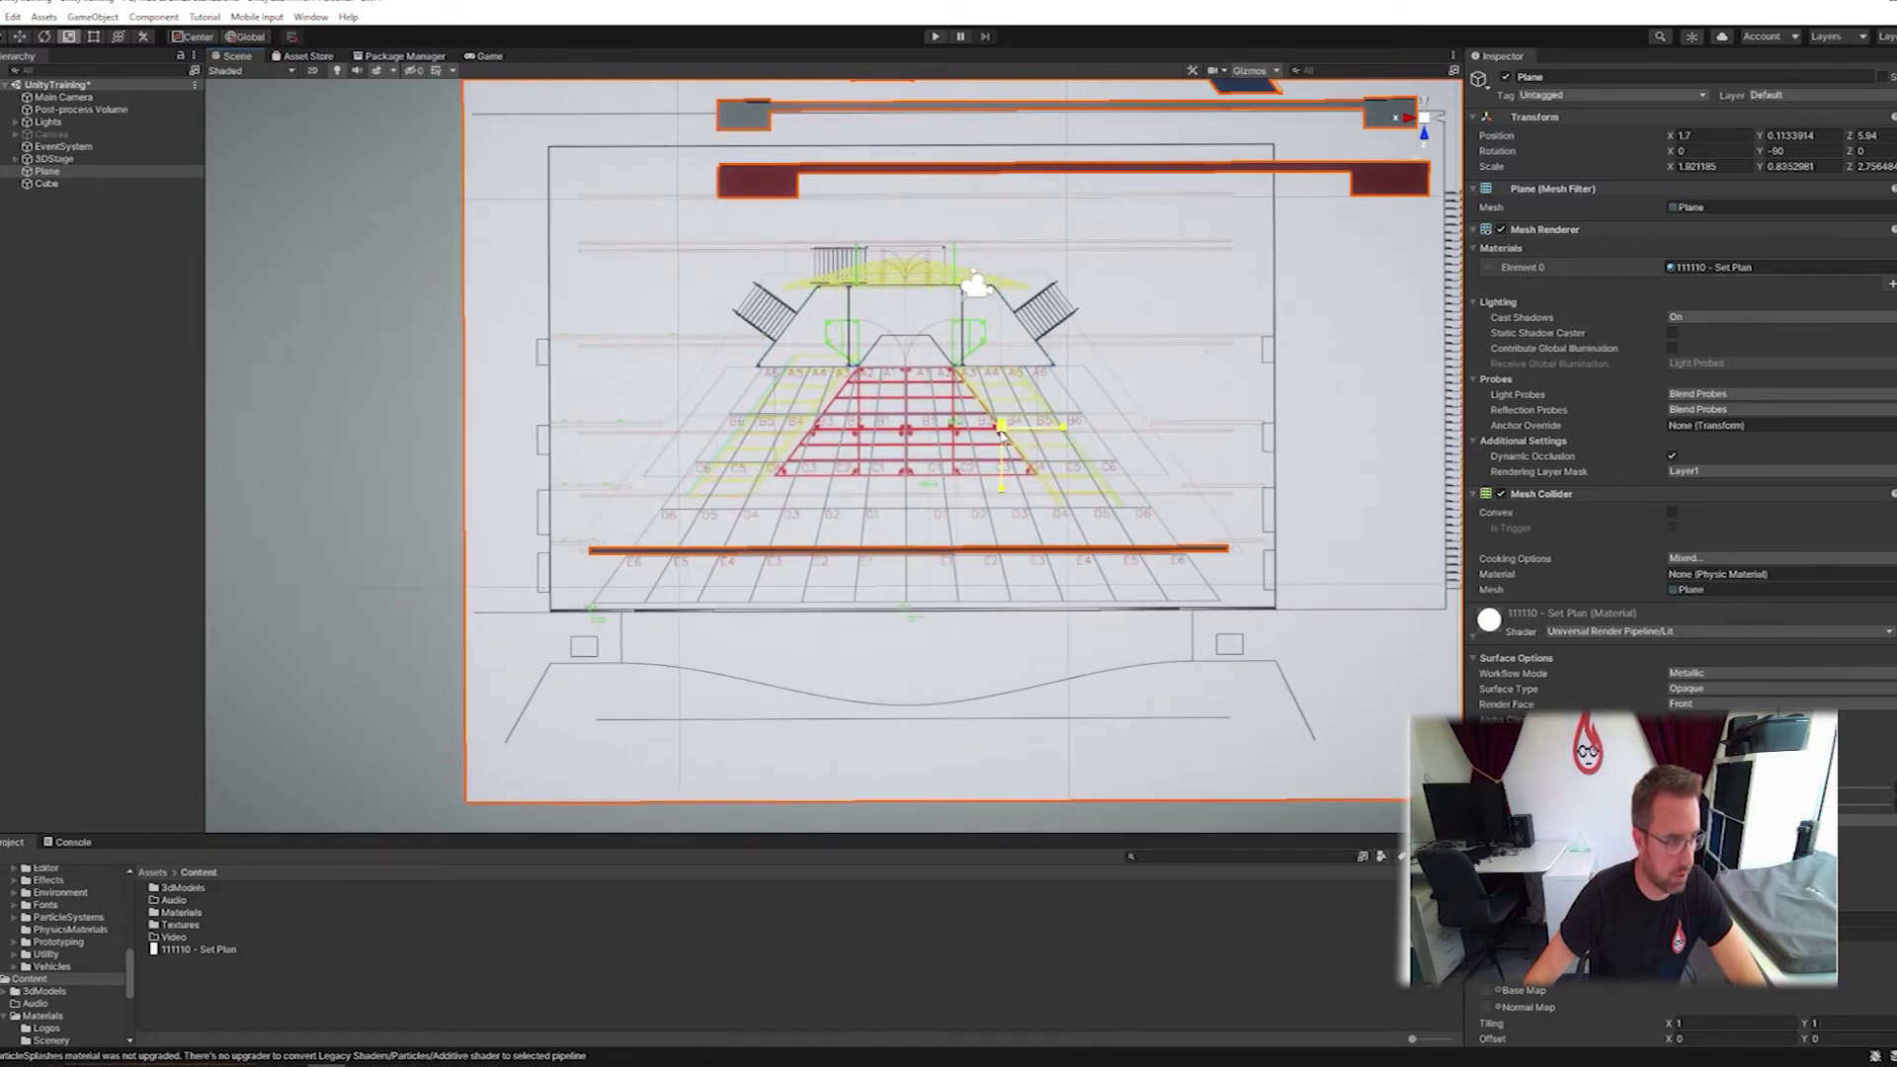
{"action": "left_click_drag", "start_coordinate": [1002, 434], "coordinate": [996, 444]}
{"action": "key", "text": "w"}
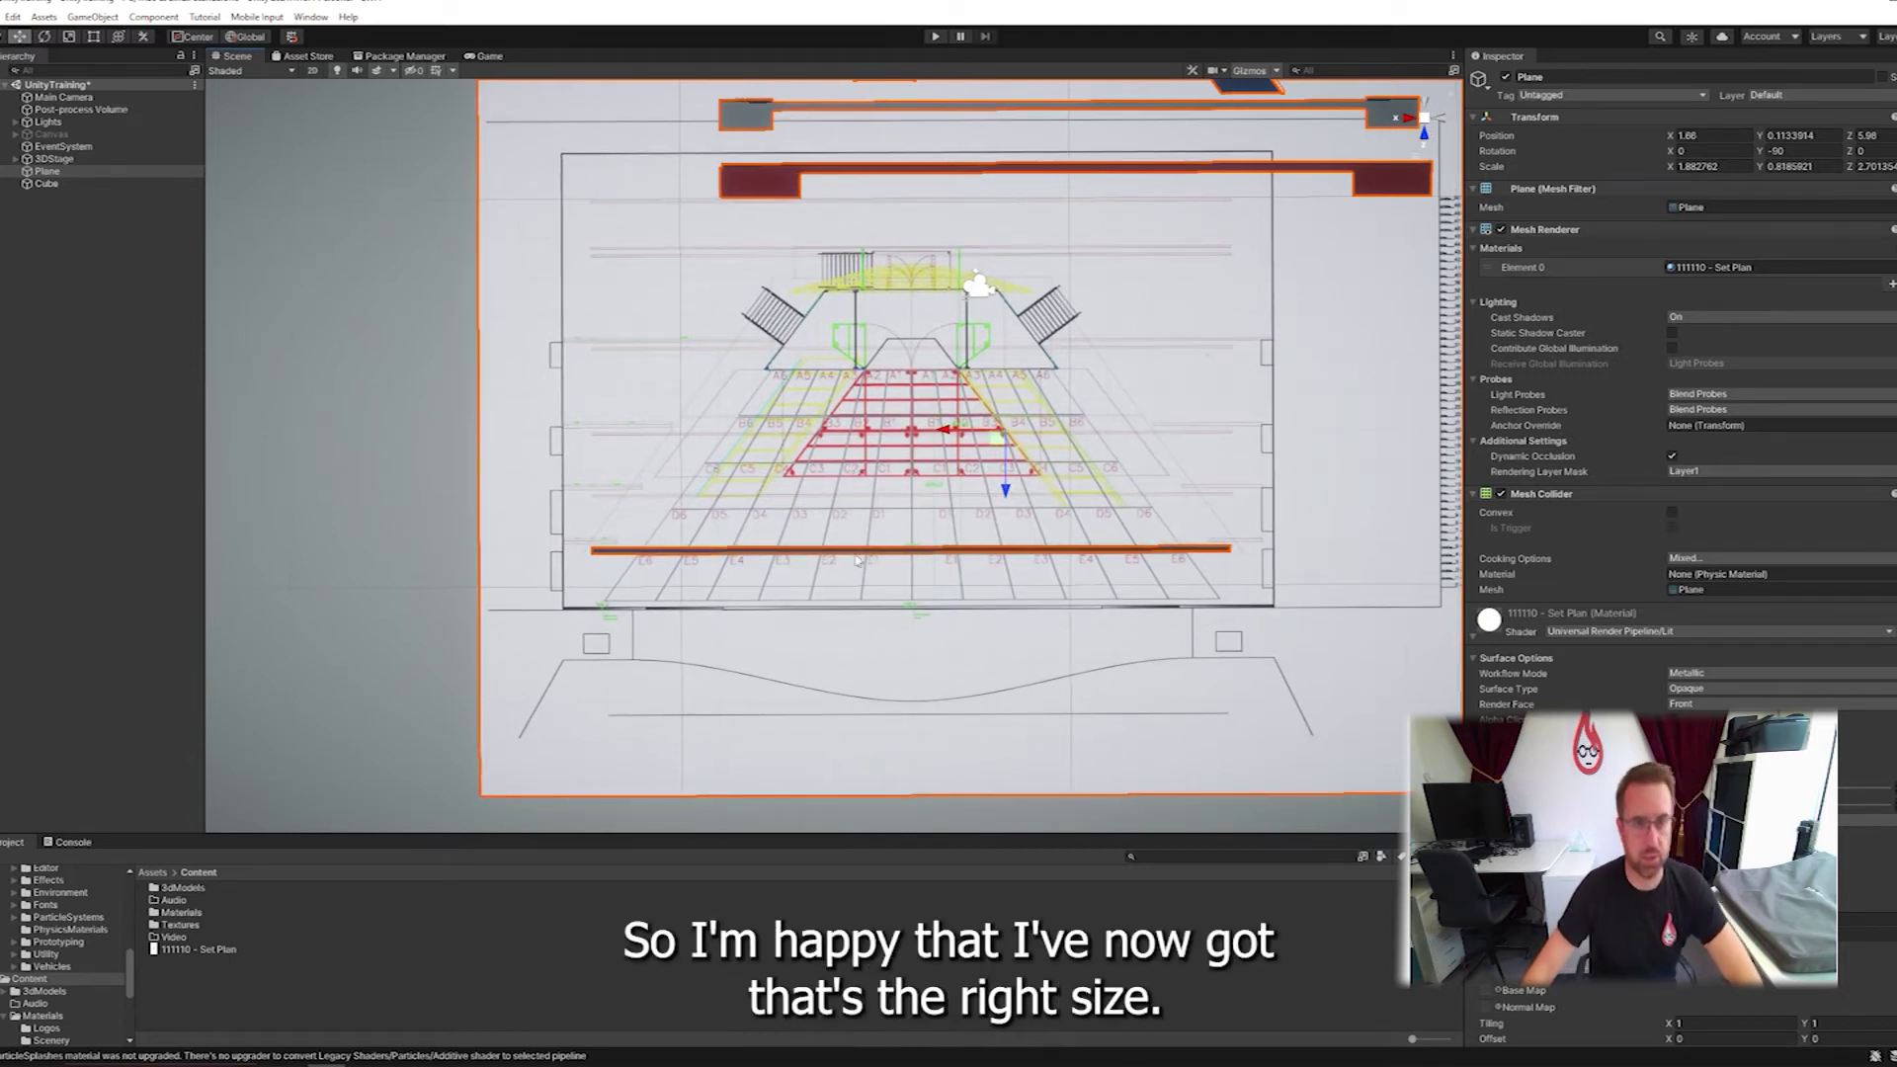
Reset the set plan plane's position to 0 on X, Y and Z.
{"action": "scroll", "coordinate": [866, 580], "scroll_direction": "down", "scroll_amount": 2}
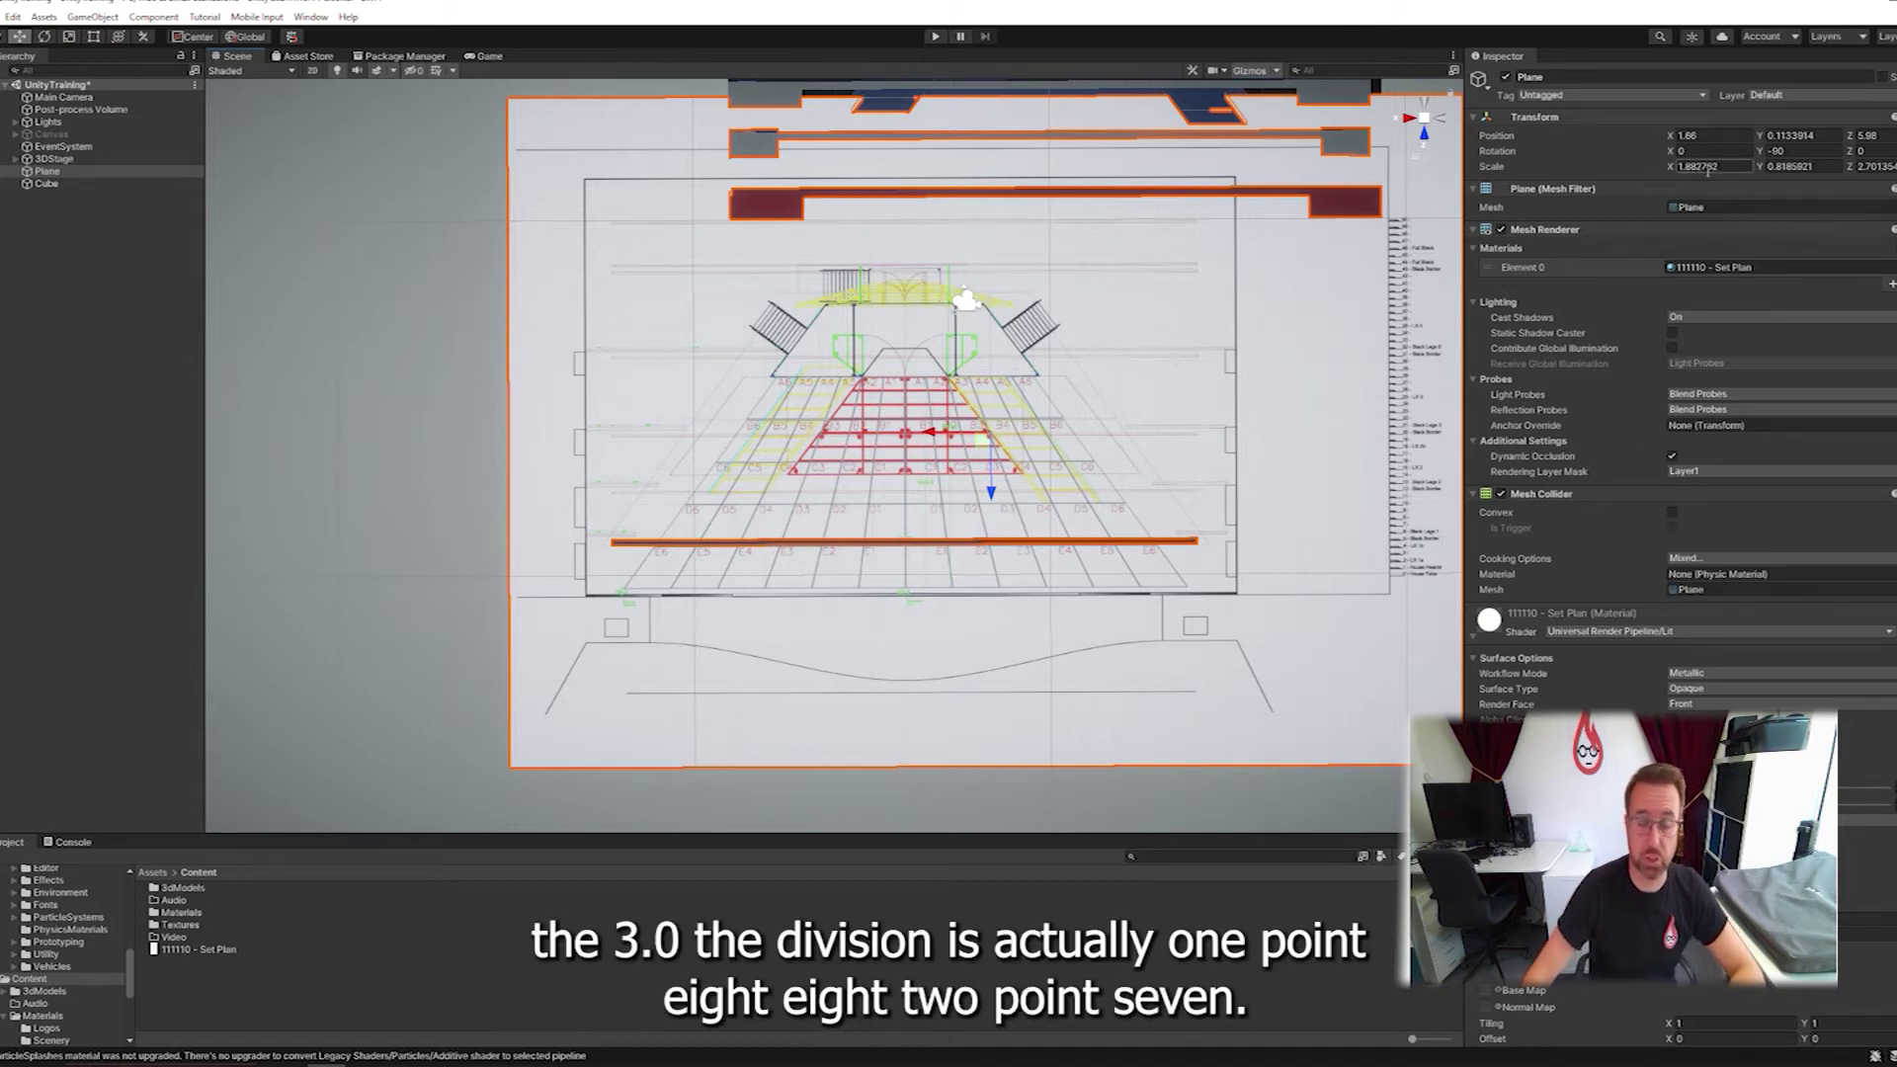
{"action": "scroll", "coordinate": [890, 494], "scroll_direction": "down", "scroll_amount": 4}
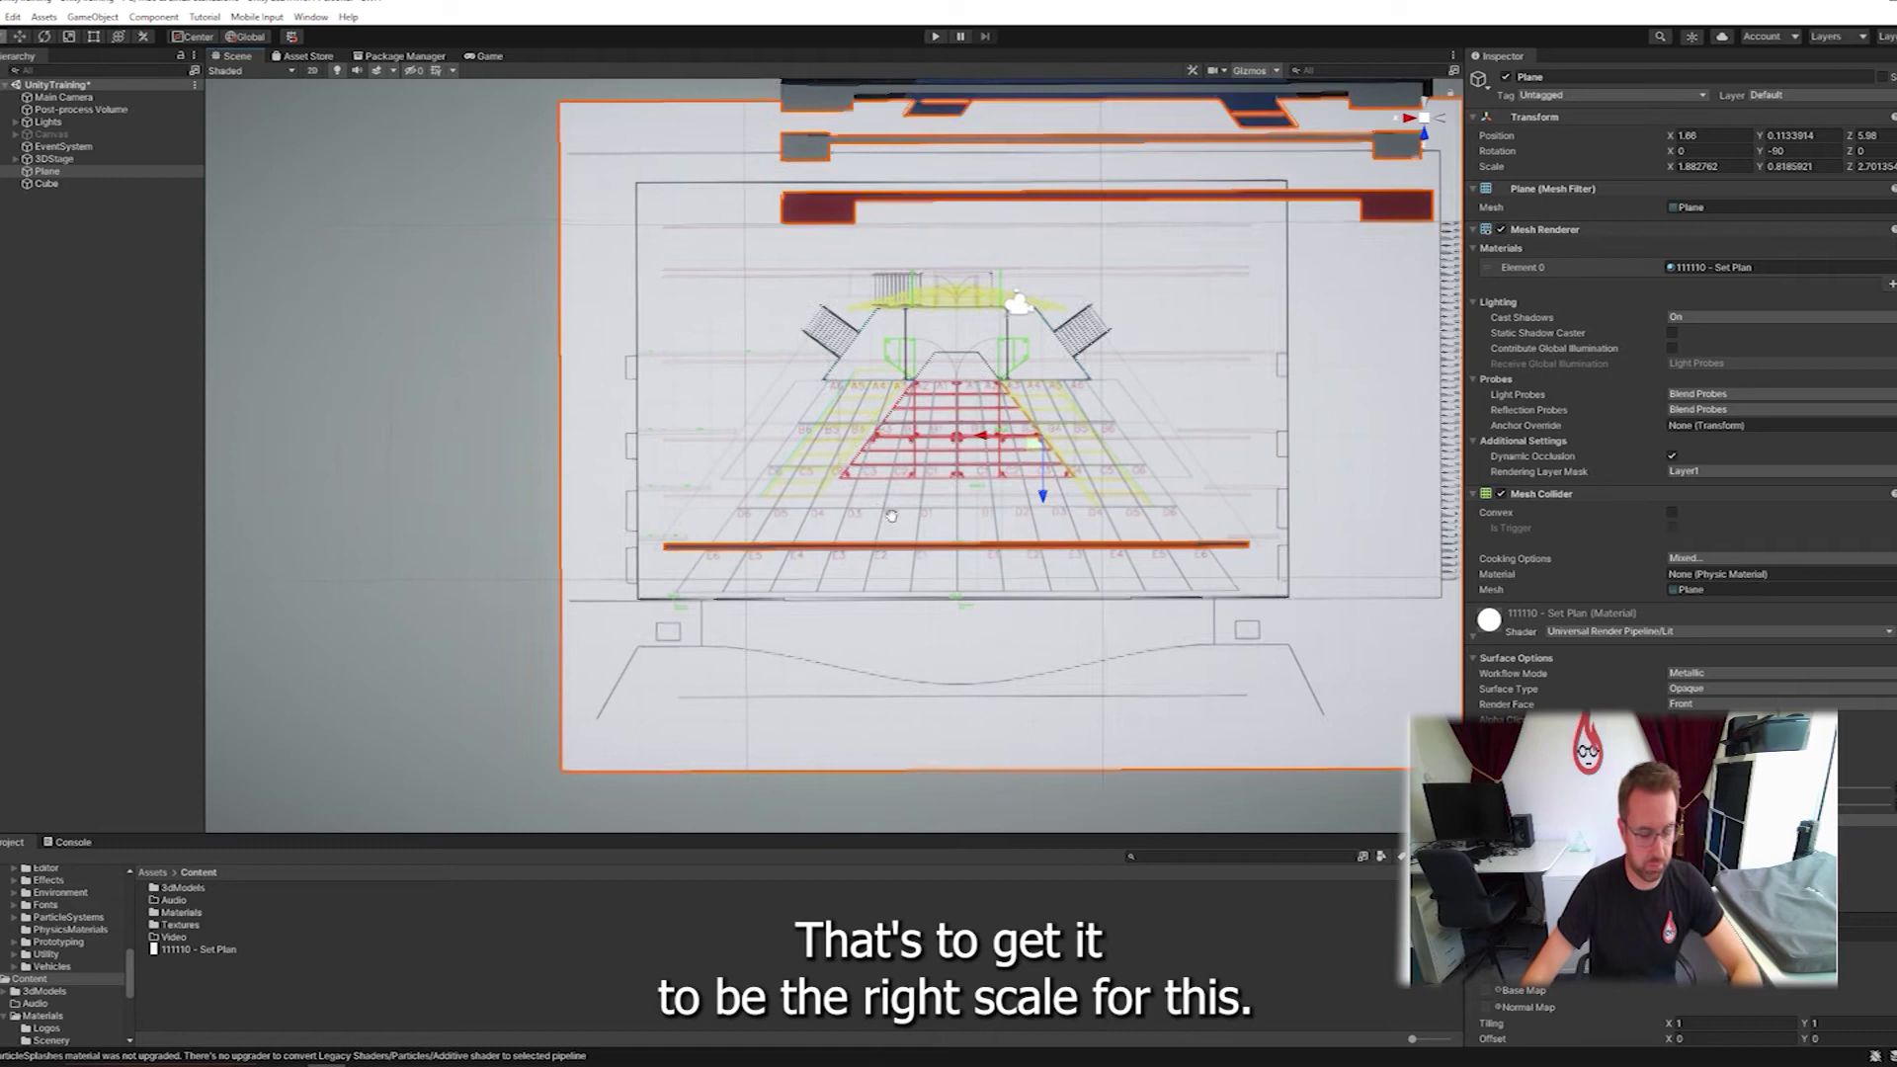
{"action": "middle_click_drag", "start_coordinate": [891, 495], "coordinate": [844, 553]}
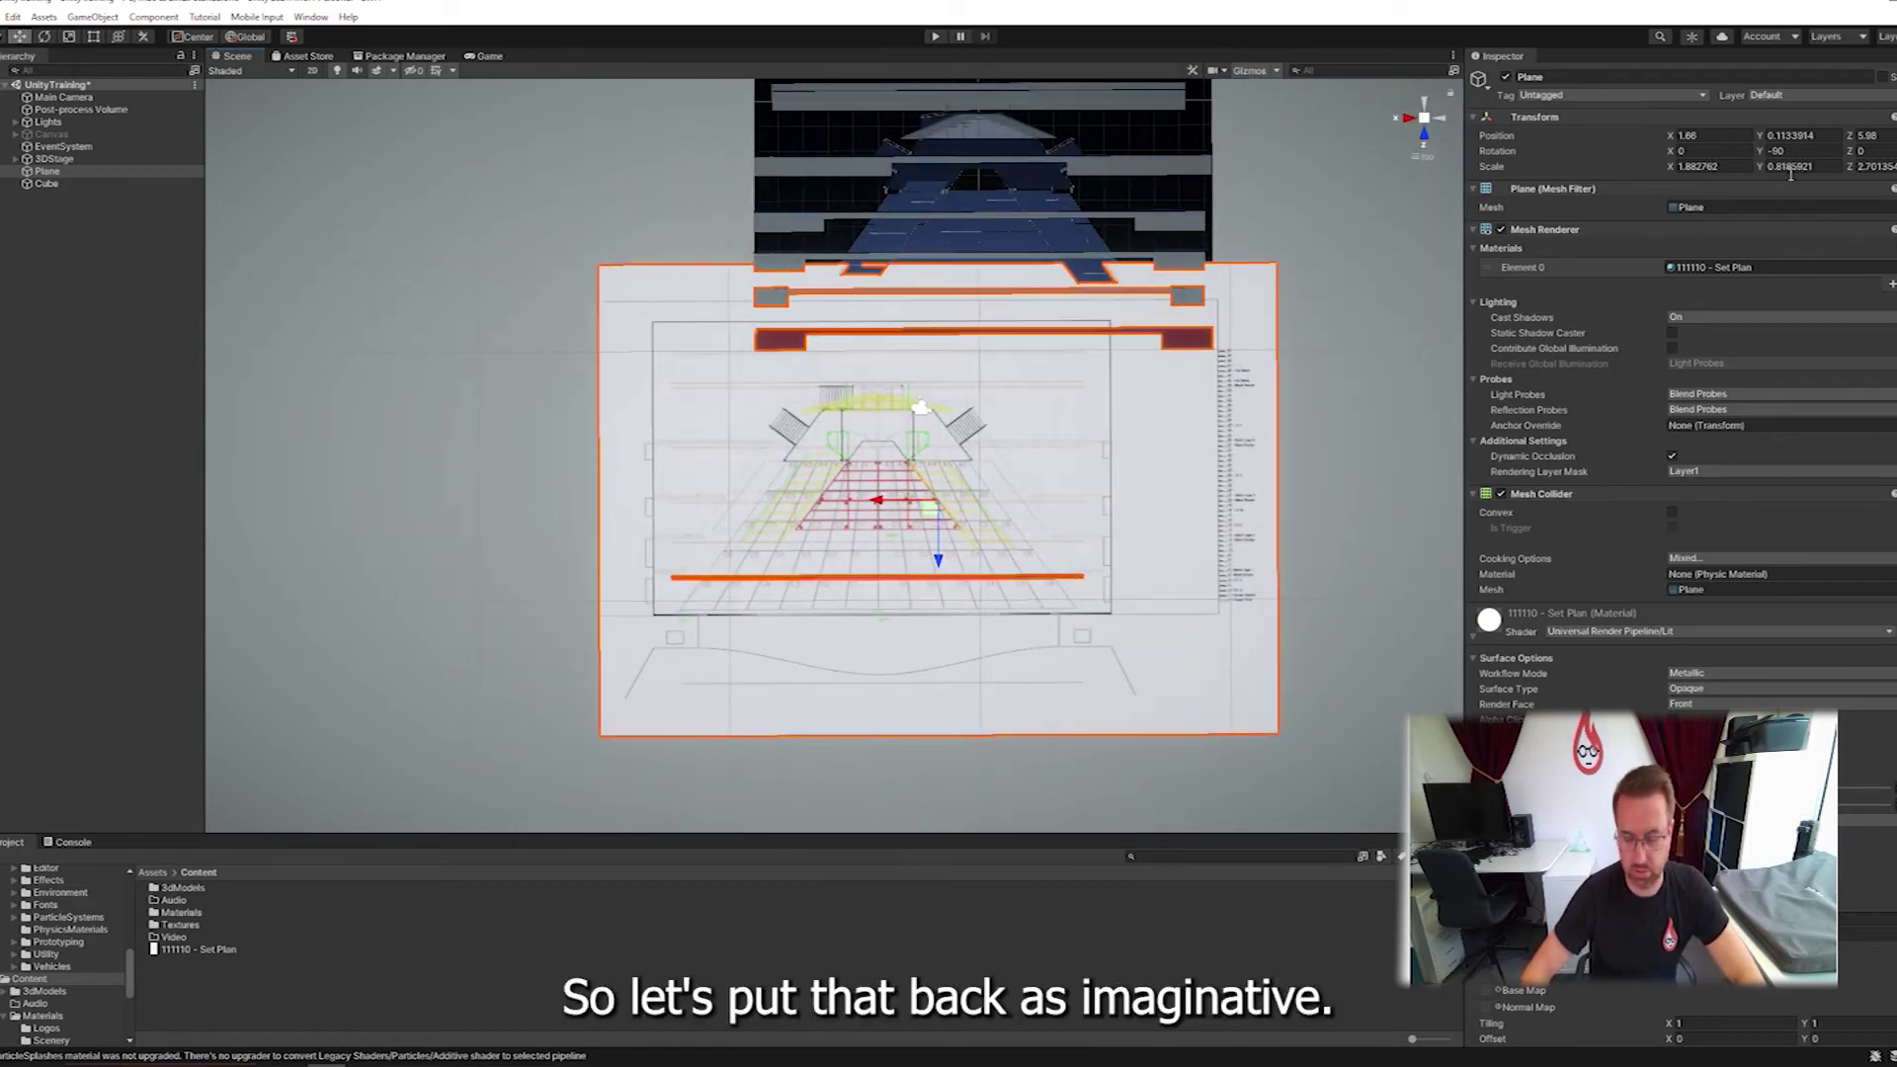
{"action": "left_click", "coordinate": [1721, 137]}
{"action": "type", "text": "0"}
{"action": "key", "text": "Tab"}
{"action": "type", "text": "0"}
{"action": "key", "text": "Tab"}
{"action": "type", "text": "0"}
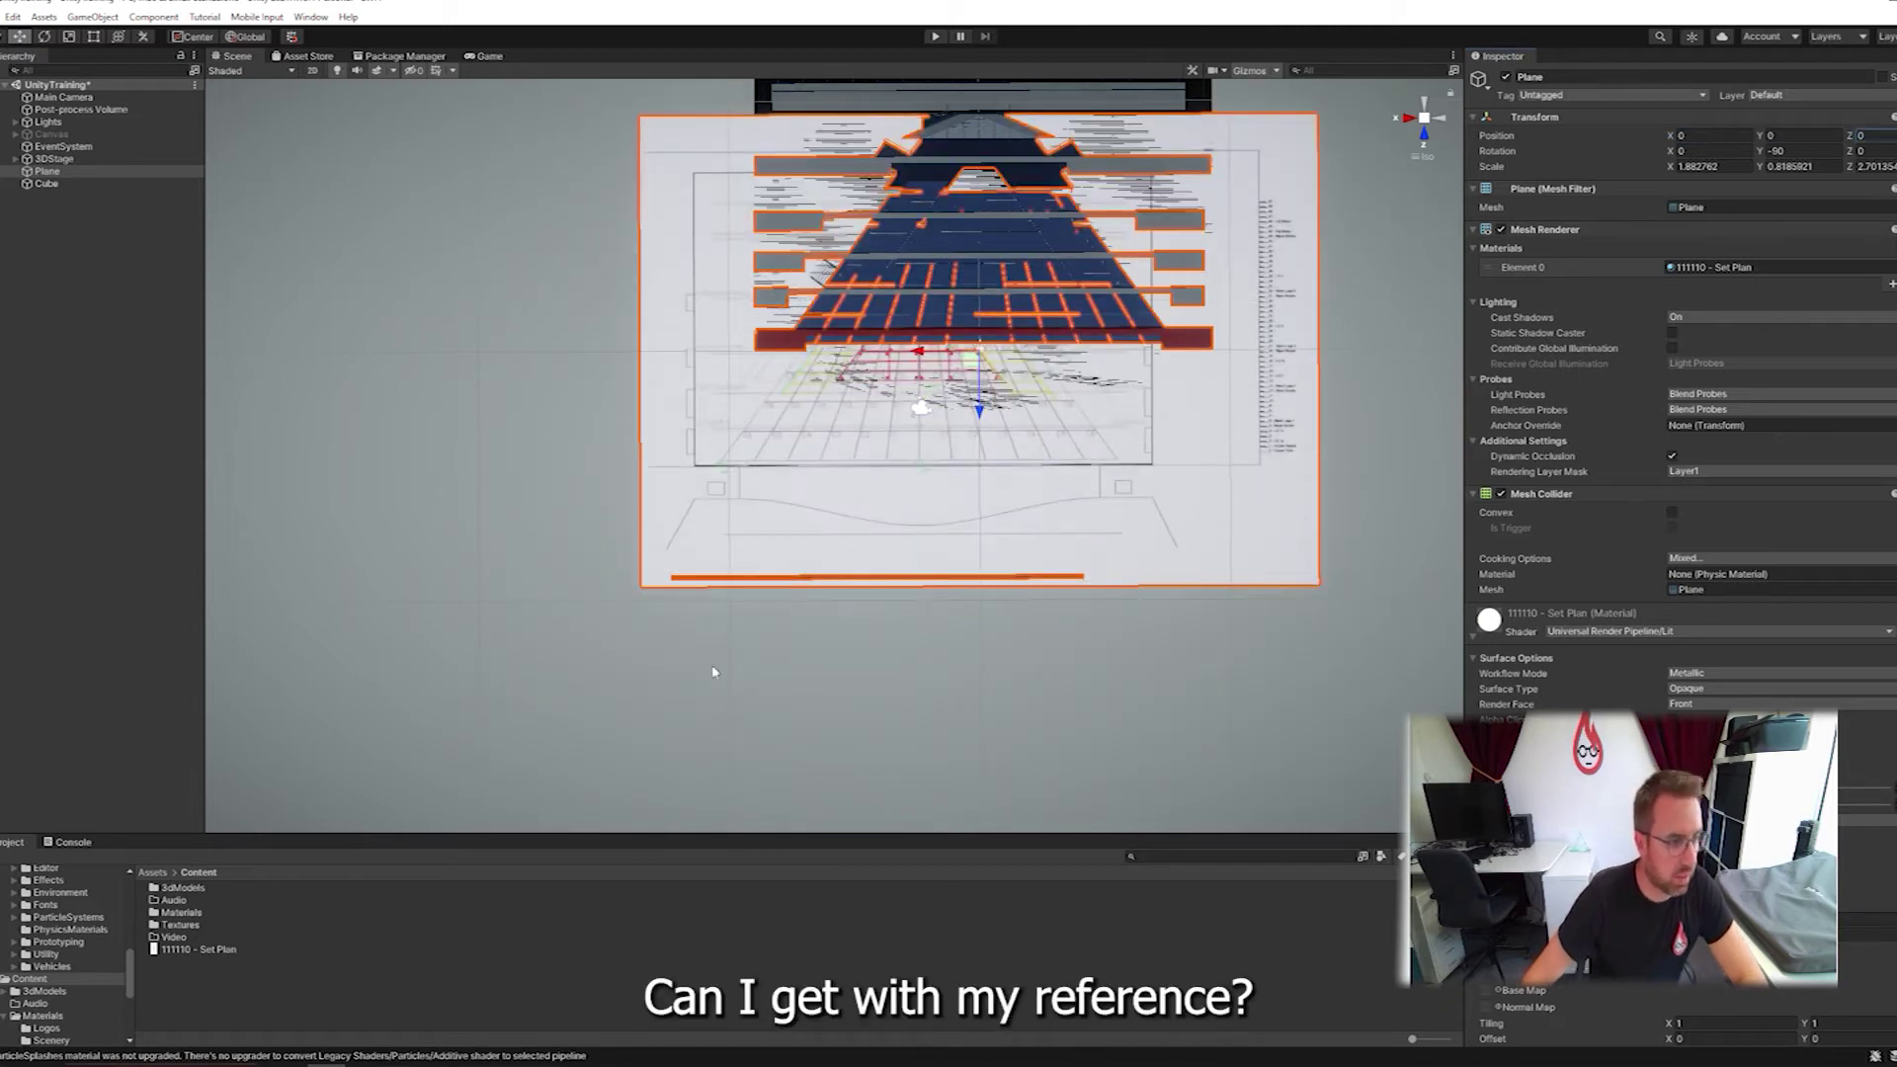
Delete the measuring bar cube from the scene.
{"action": "left_click", "coordinate": [759, 580]}
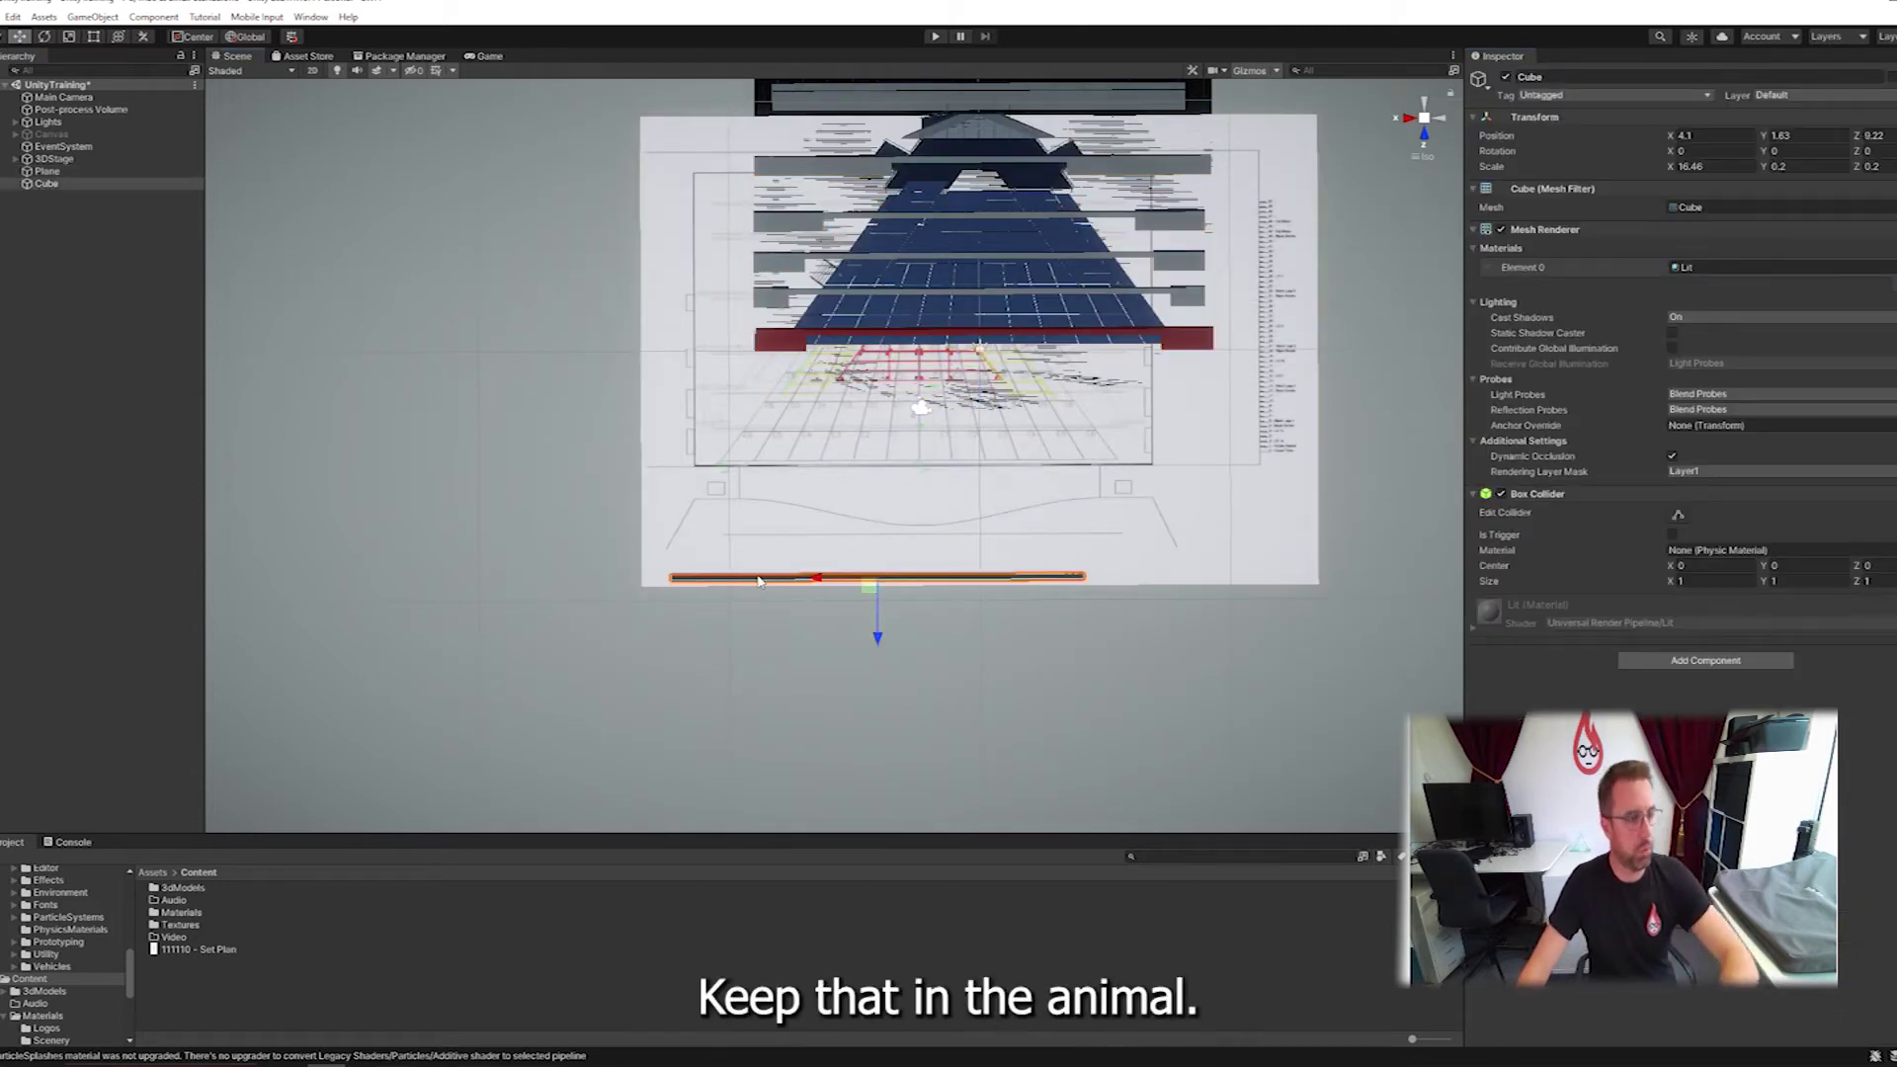
{"action": "key", "text": "Delete"}
{"action": "middle_click_drag", "start_coordinate": [850, 541], "coordinate": [838, 567]}
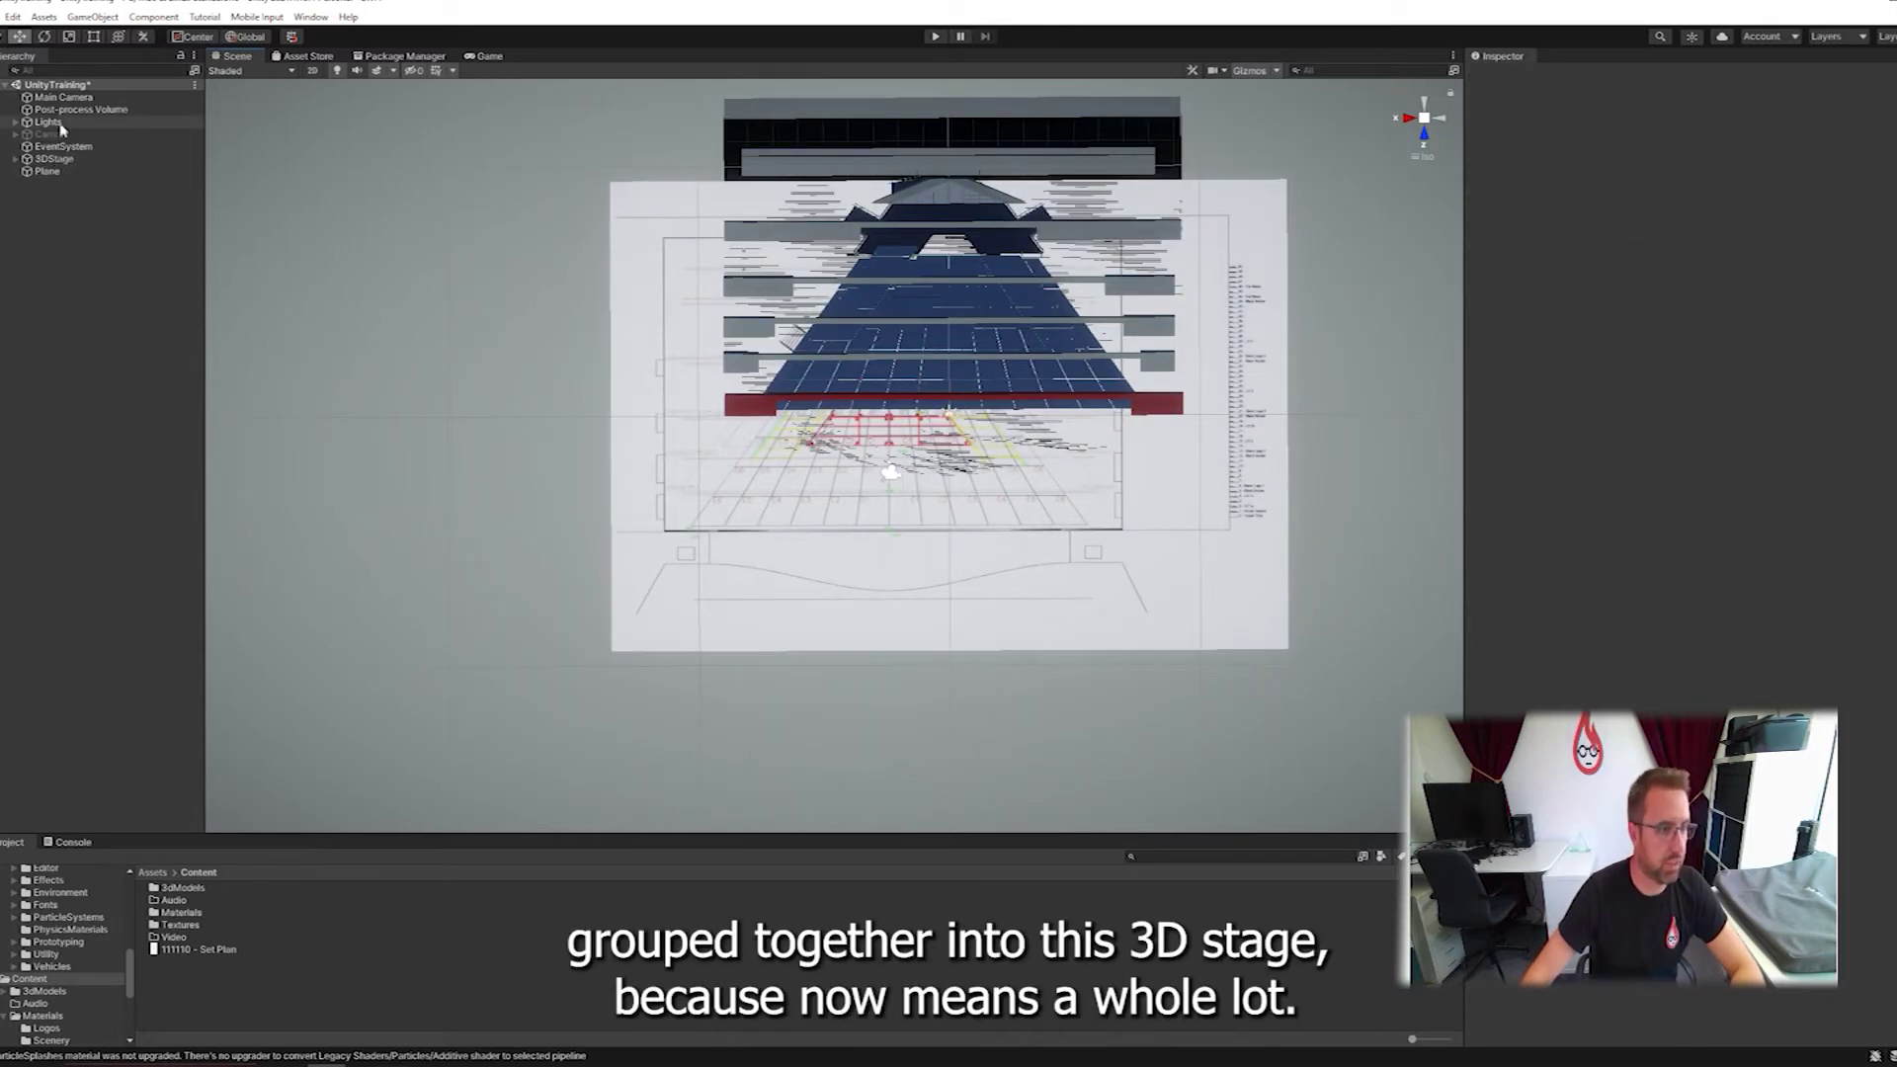
Move the 3DStage group over the set plan to about X 4.04 and Z -6.3, and check the alignment from above and at an angle.
{"action": "double_click", "coordinate": [57, 159]}
{"action": "left_click_drag", "start_coordinate": [966, 310], "coordinate": [908, 428]}
{"action": "scroll", "coordinate": [875, 568], "scroll_direction": "up", "scroll_amount": 5}
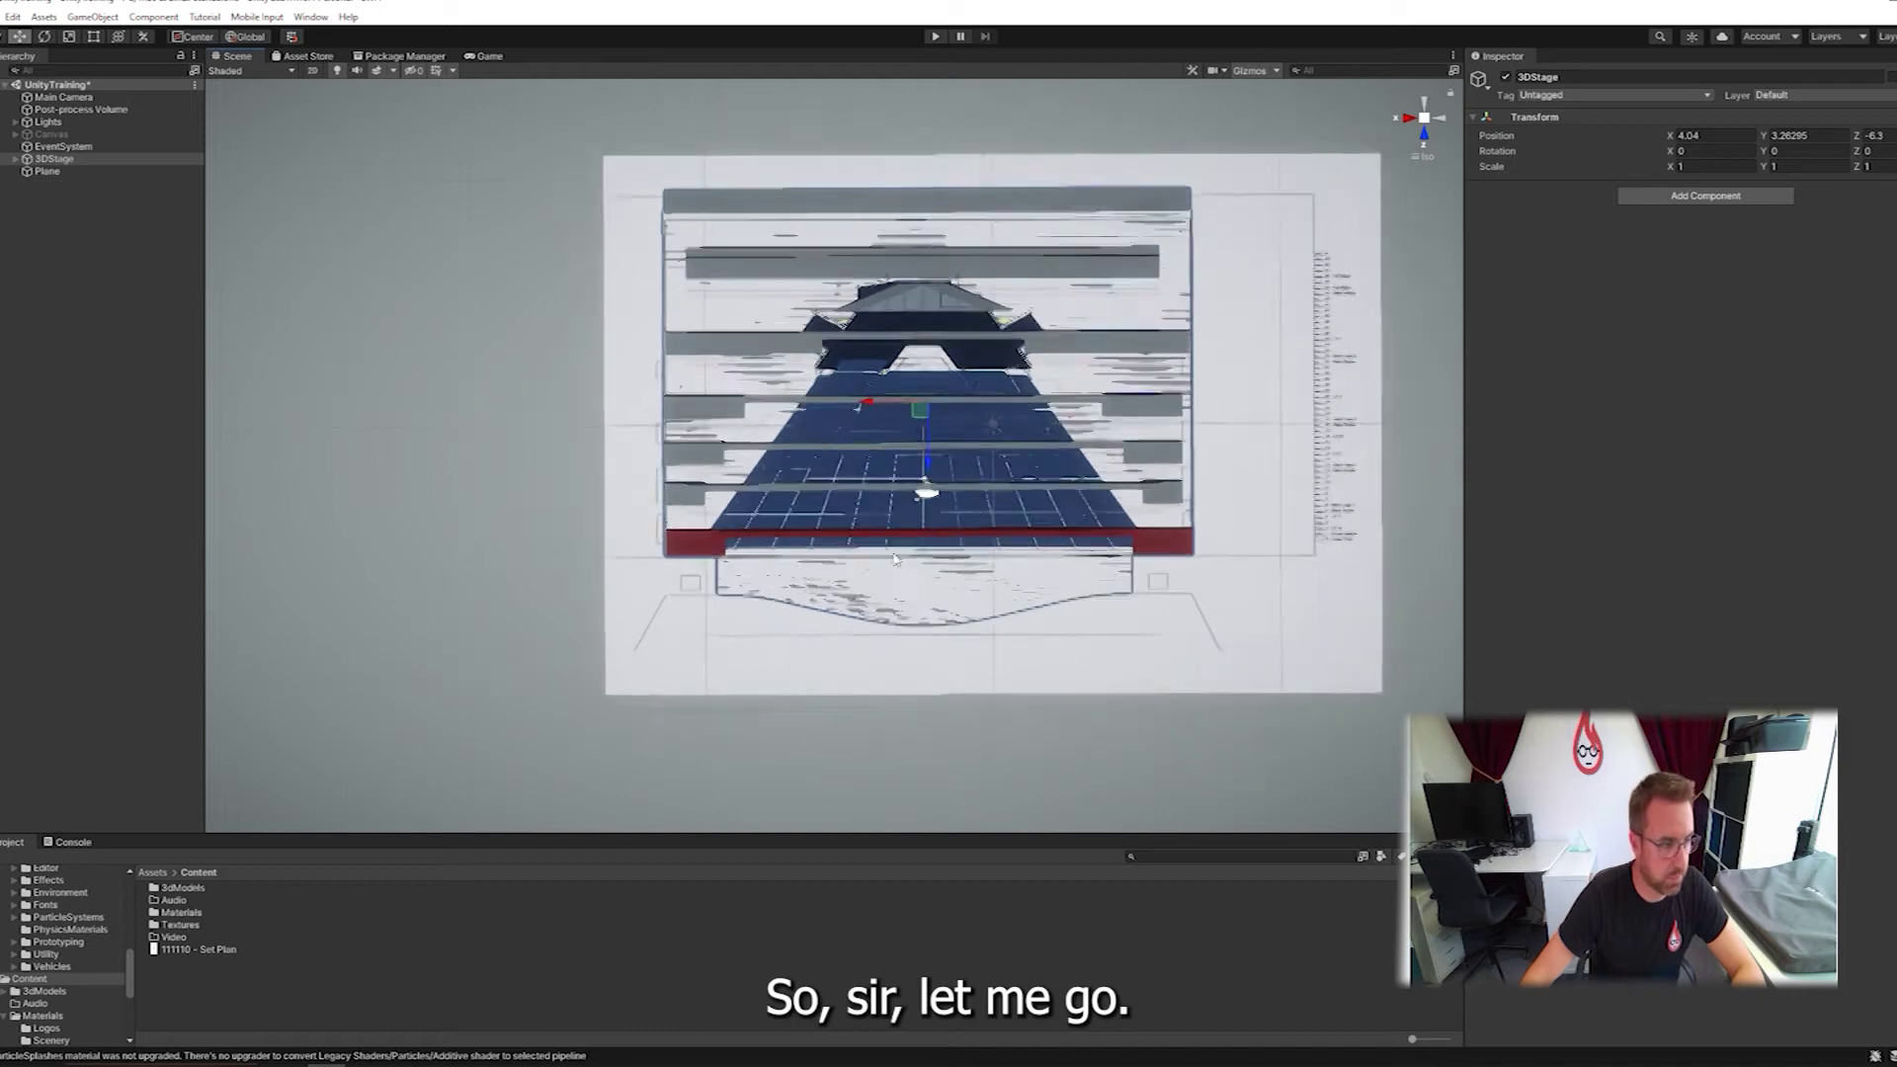
{"action": "scroll", "coordinate": [875, 568], "scroll_direction": "down", "scroll_amount": 5}
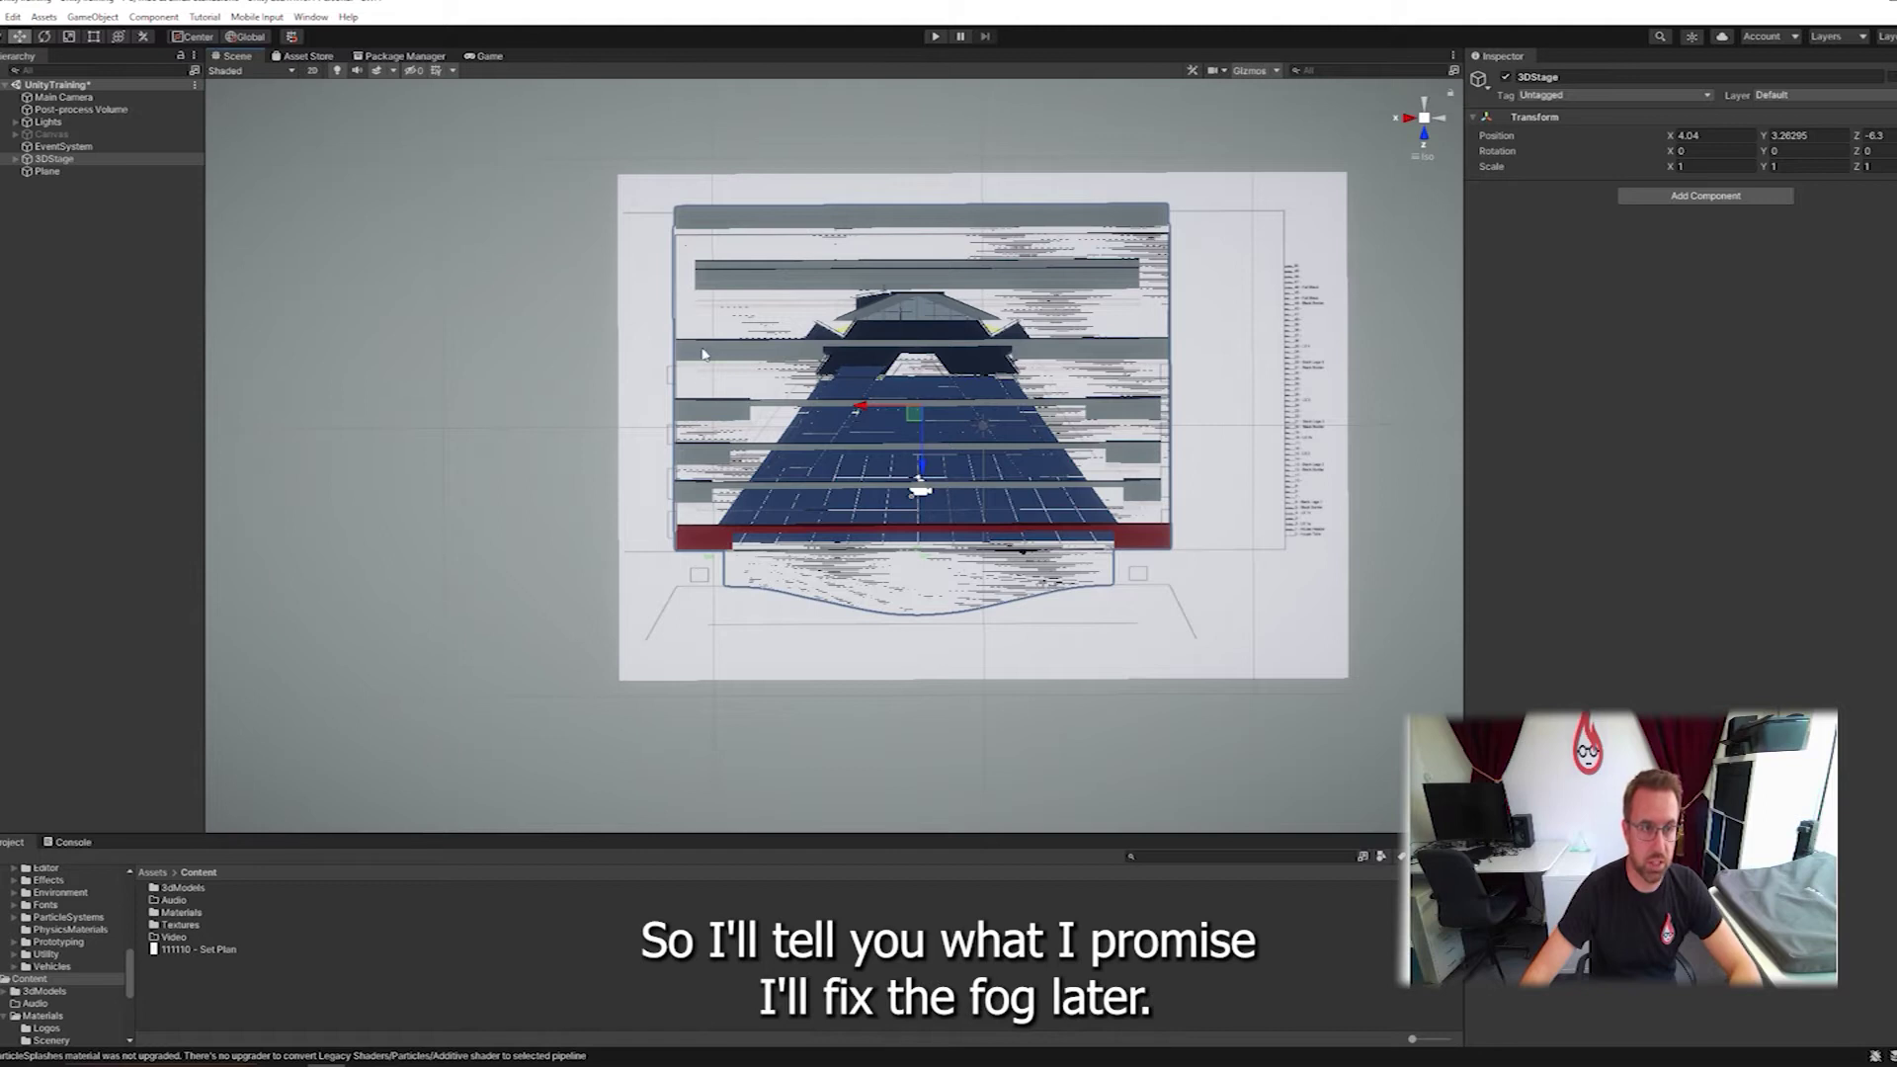
{"action": "middle_click_drag", "start_coordinate": [702, 354], "coordinate": [677, 344]}
{"action": "left_click_drag", "start_coordinate": [1434, 161], "coordinate": [988, 540], "text": "alt"}
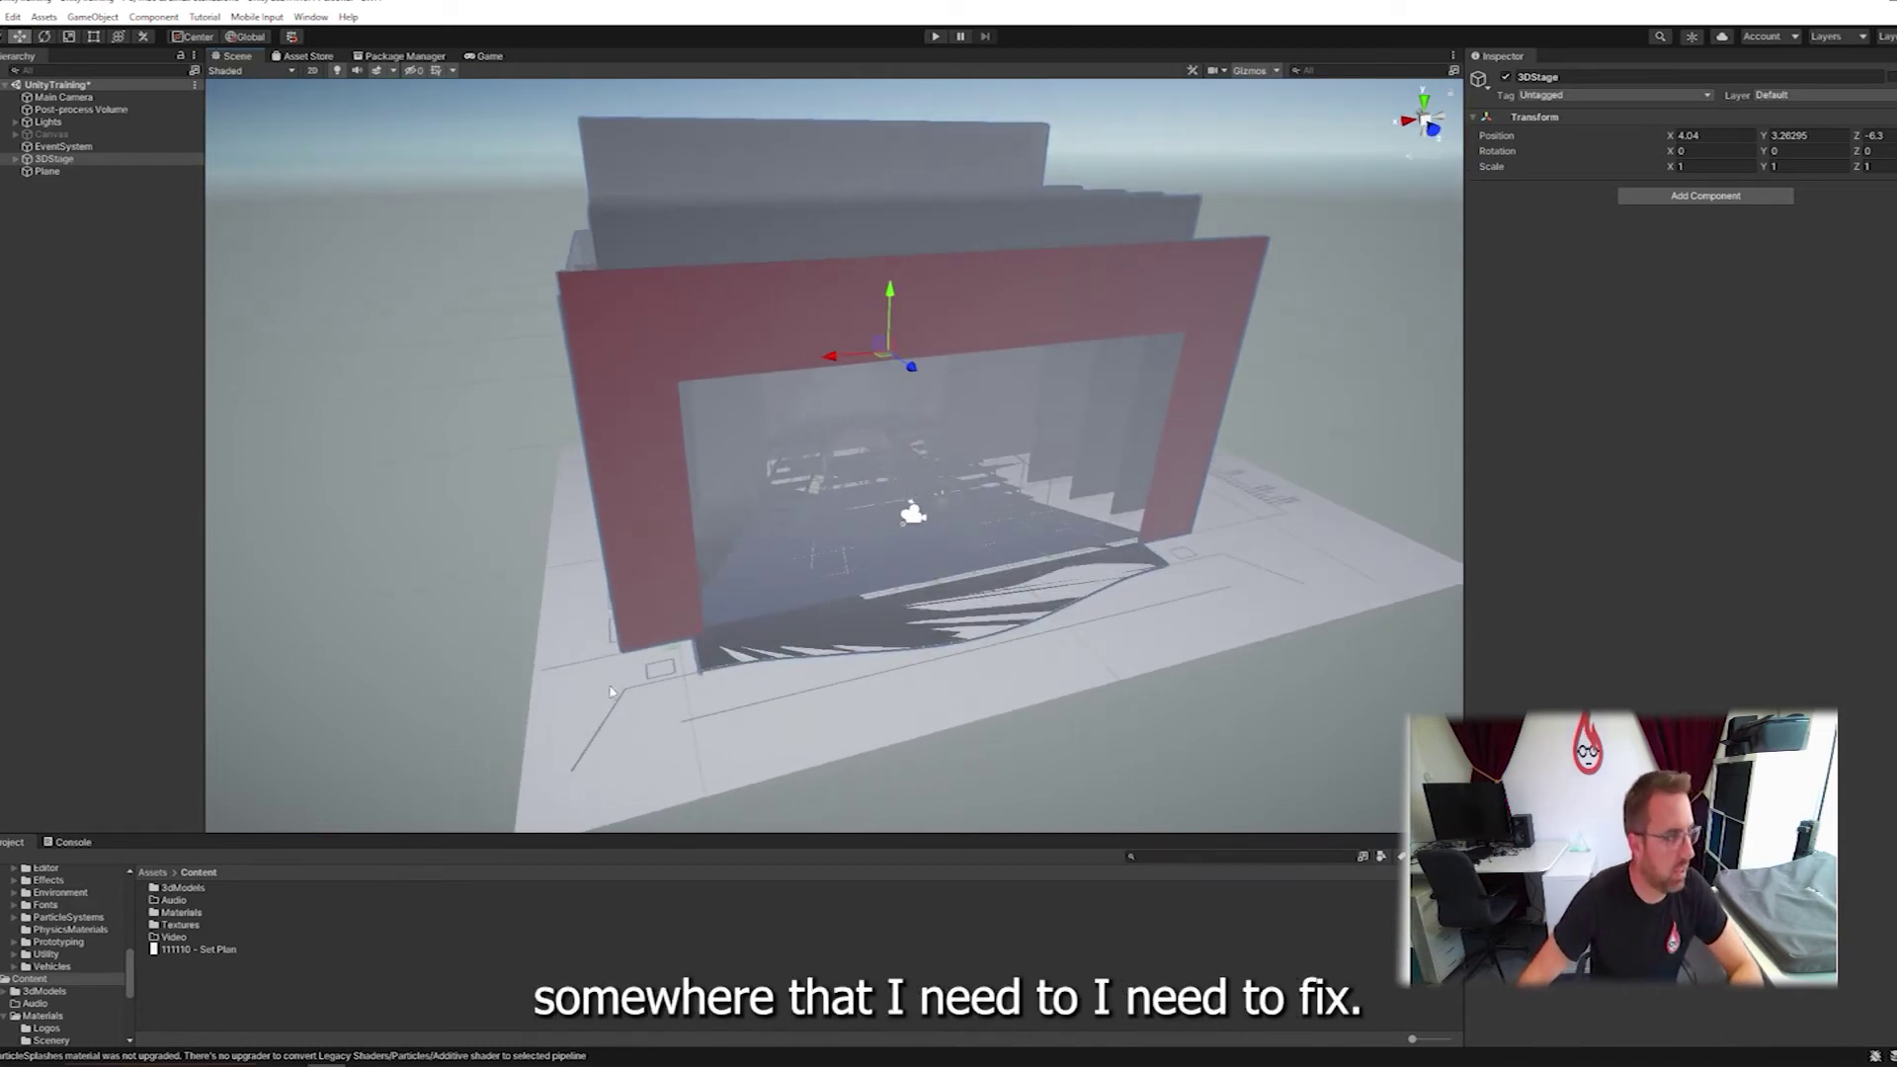
Rename the set plan plane as ReferencePlane and deactivate it in the scene.
{"action": "left_click", "coordinate": [48, 170]}
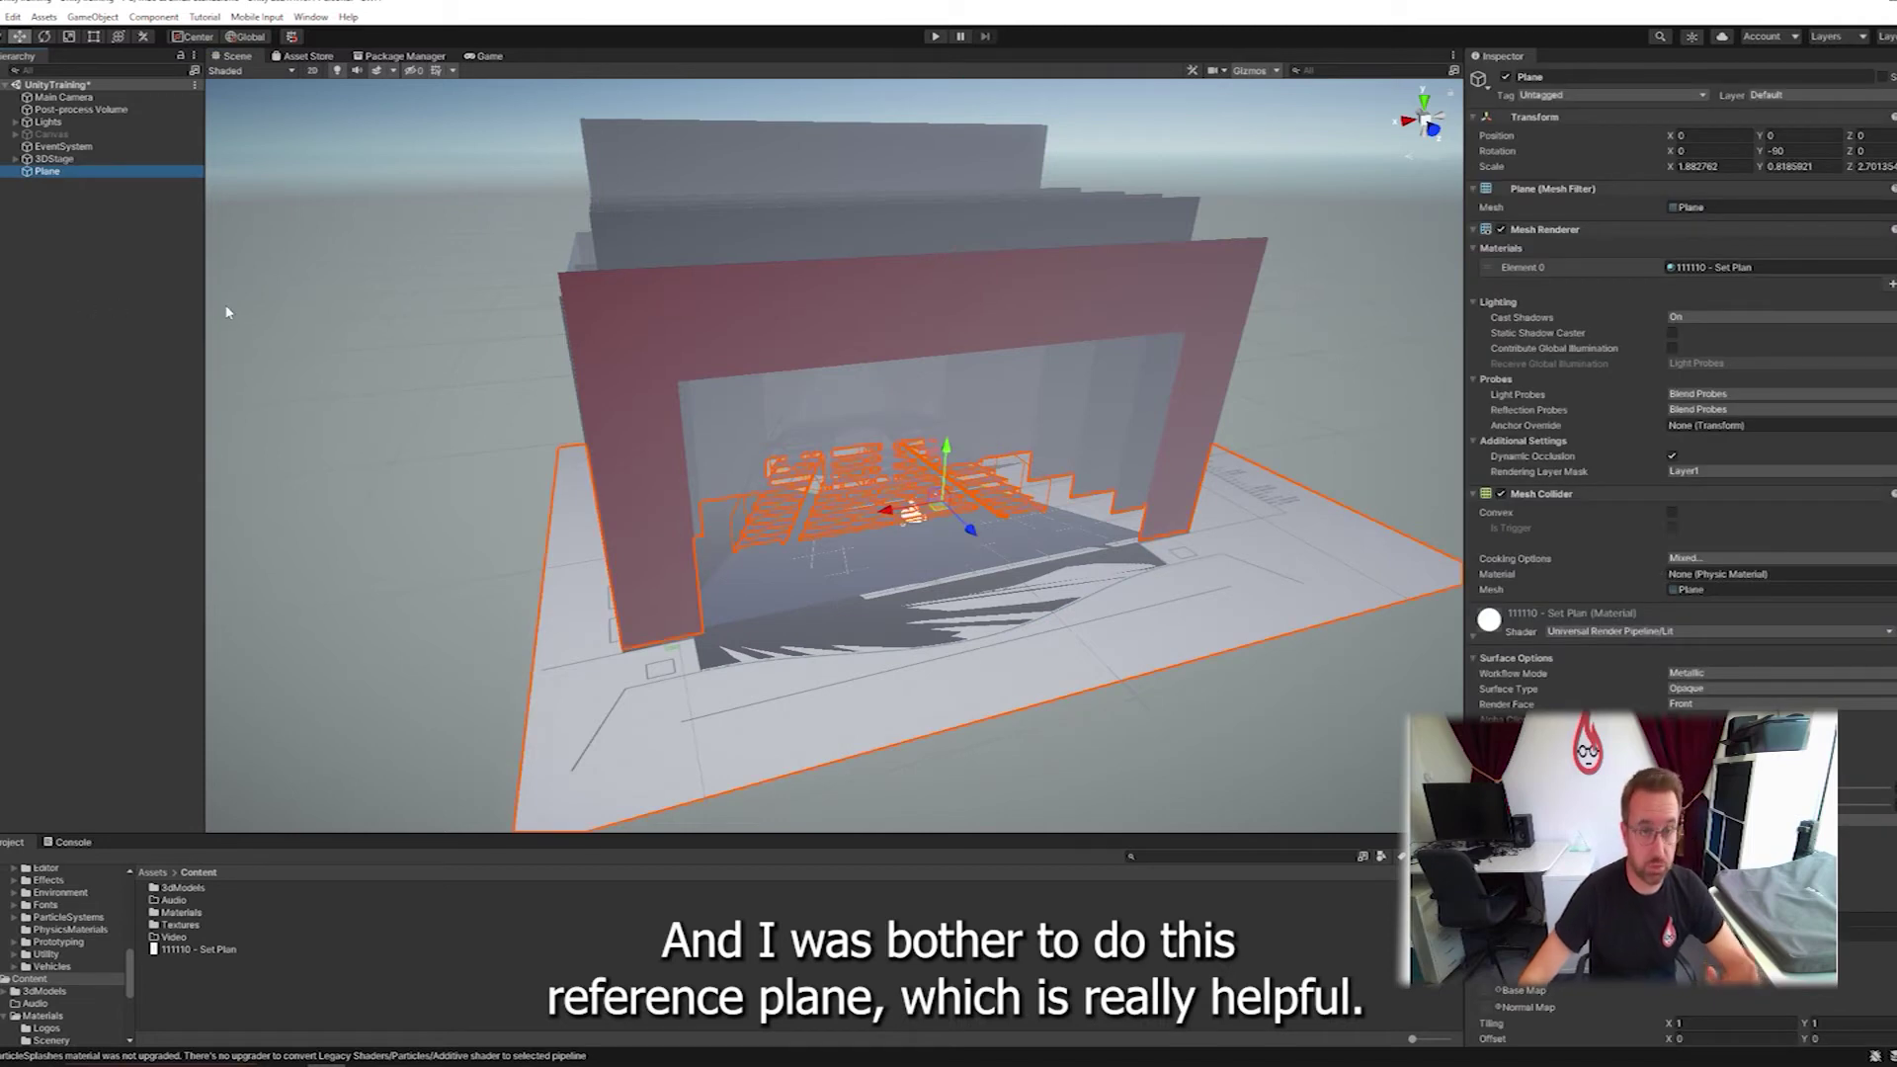
{"action": "left_click", "coordinate": [1602, 77]}
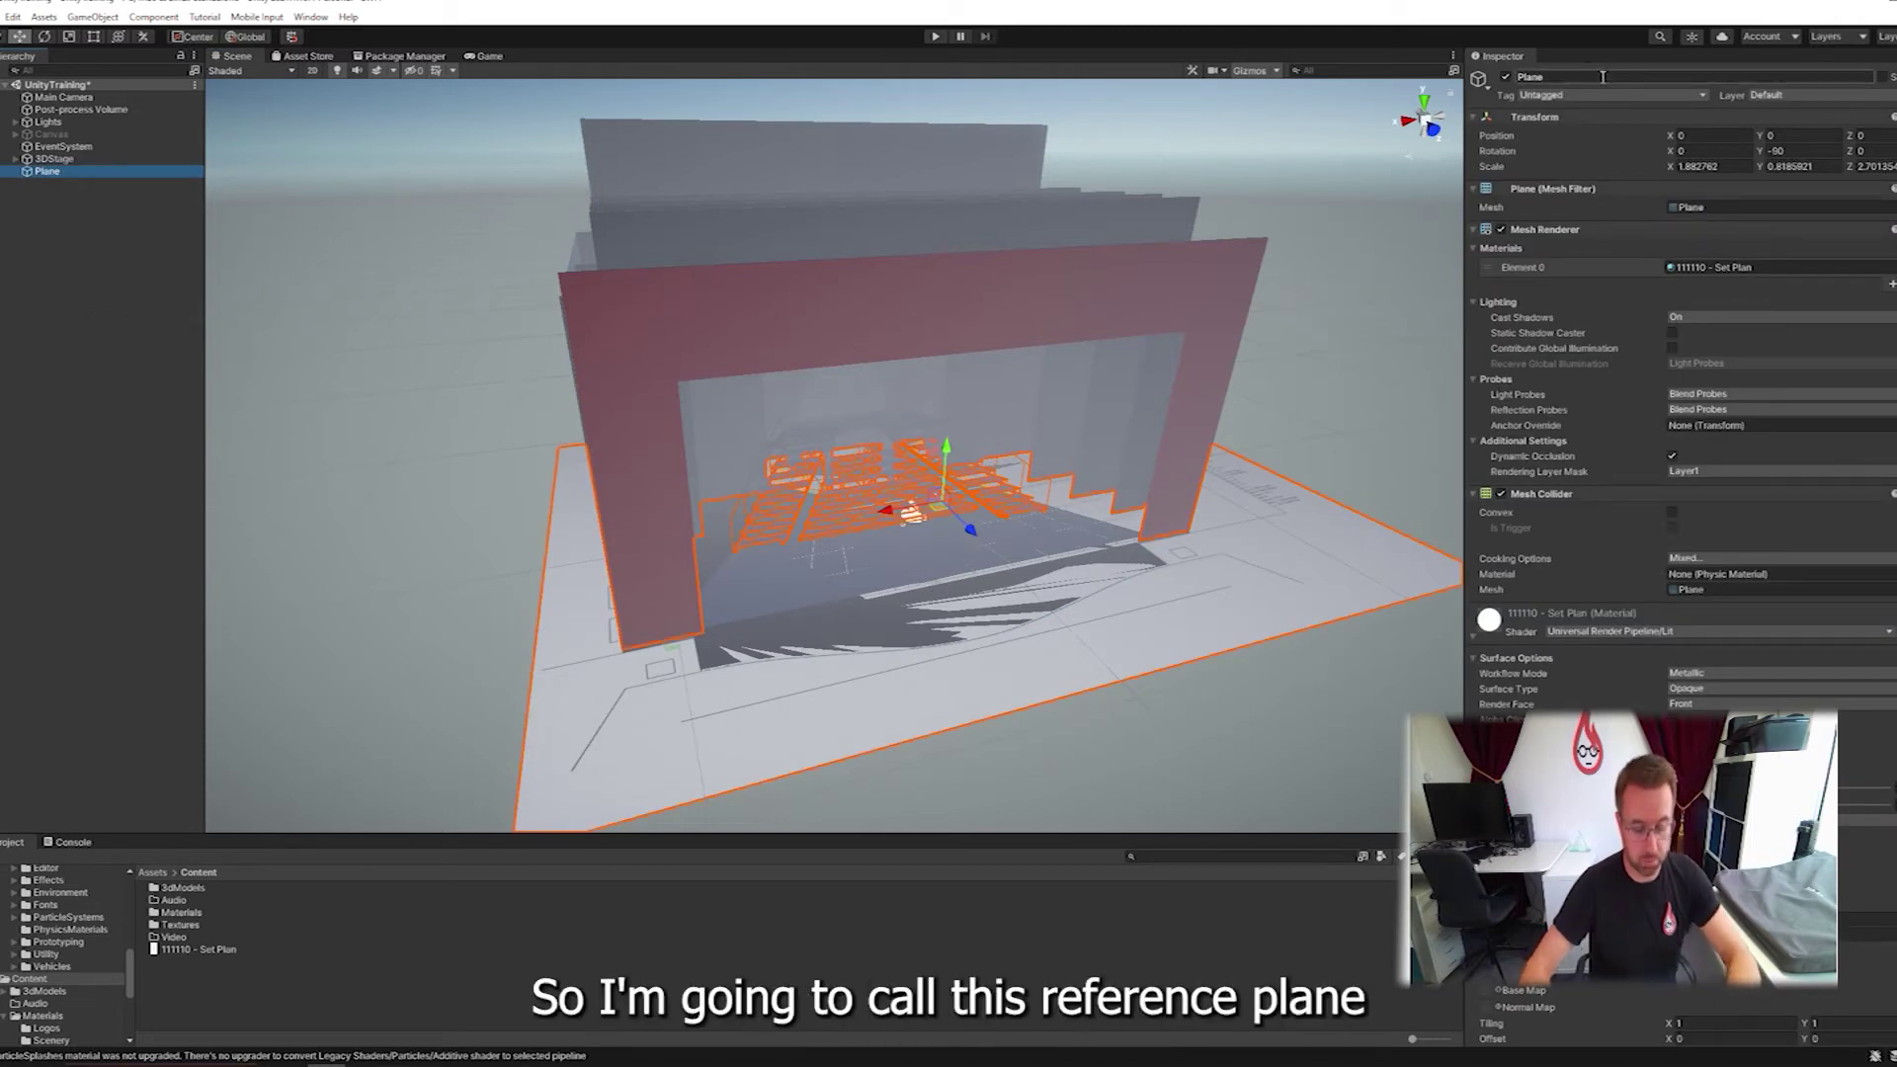
{"action": "type", "text": "ReferencePlane"}
{"action": "key", "text": "Return"}
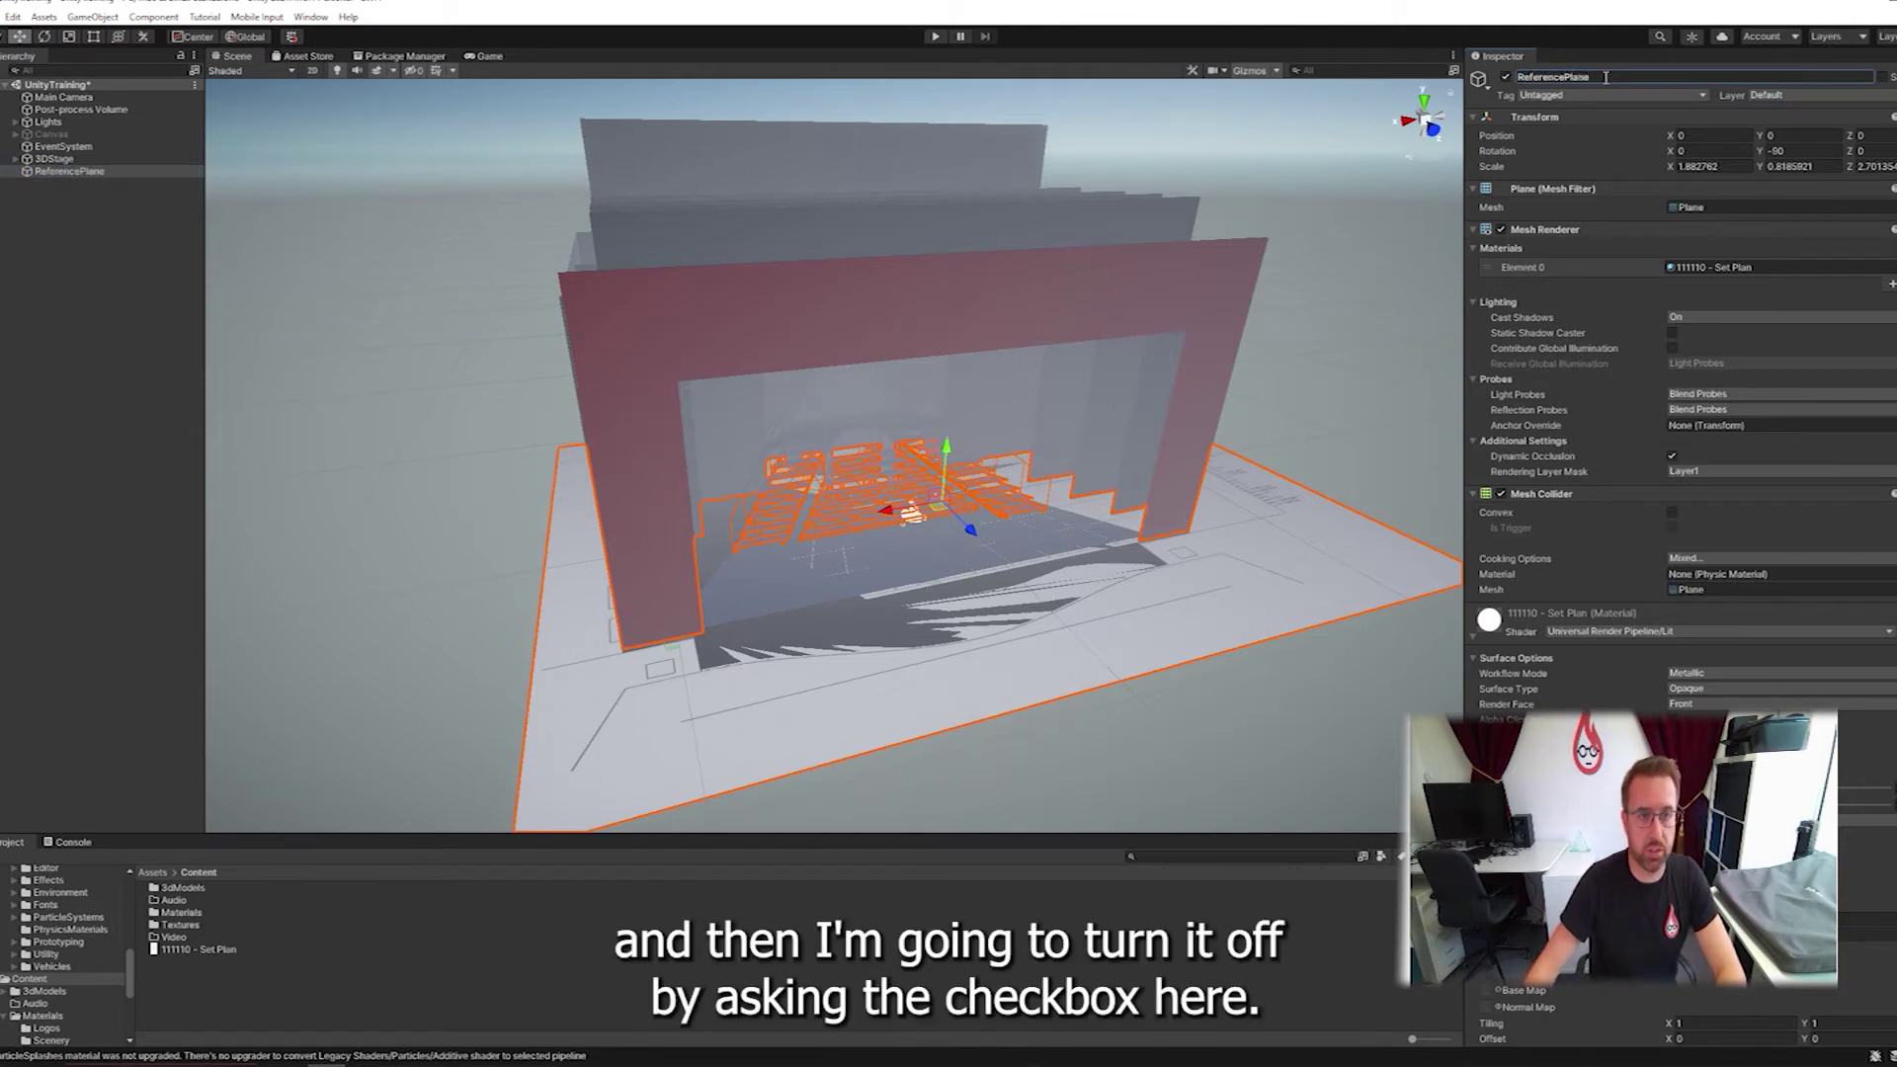
{"action": "left_click", "coordinate": [1505, 77]}
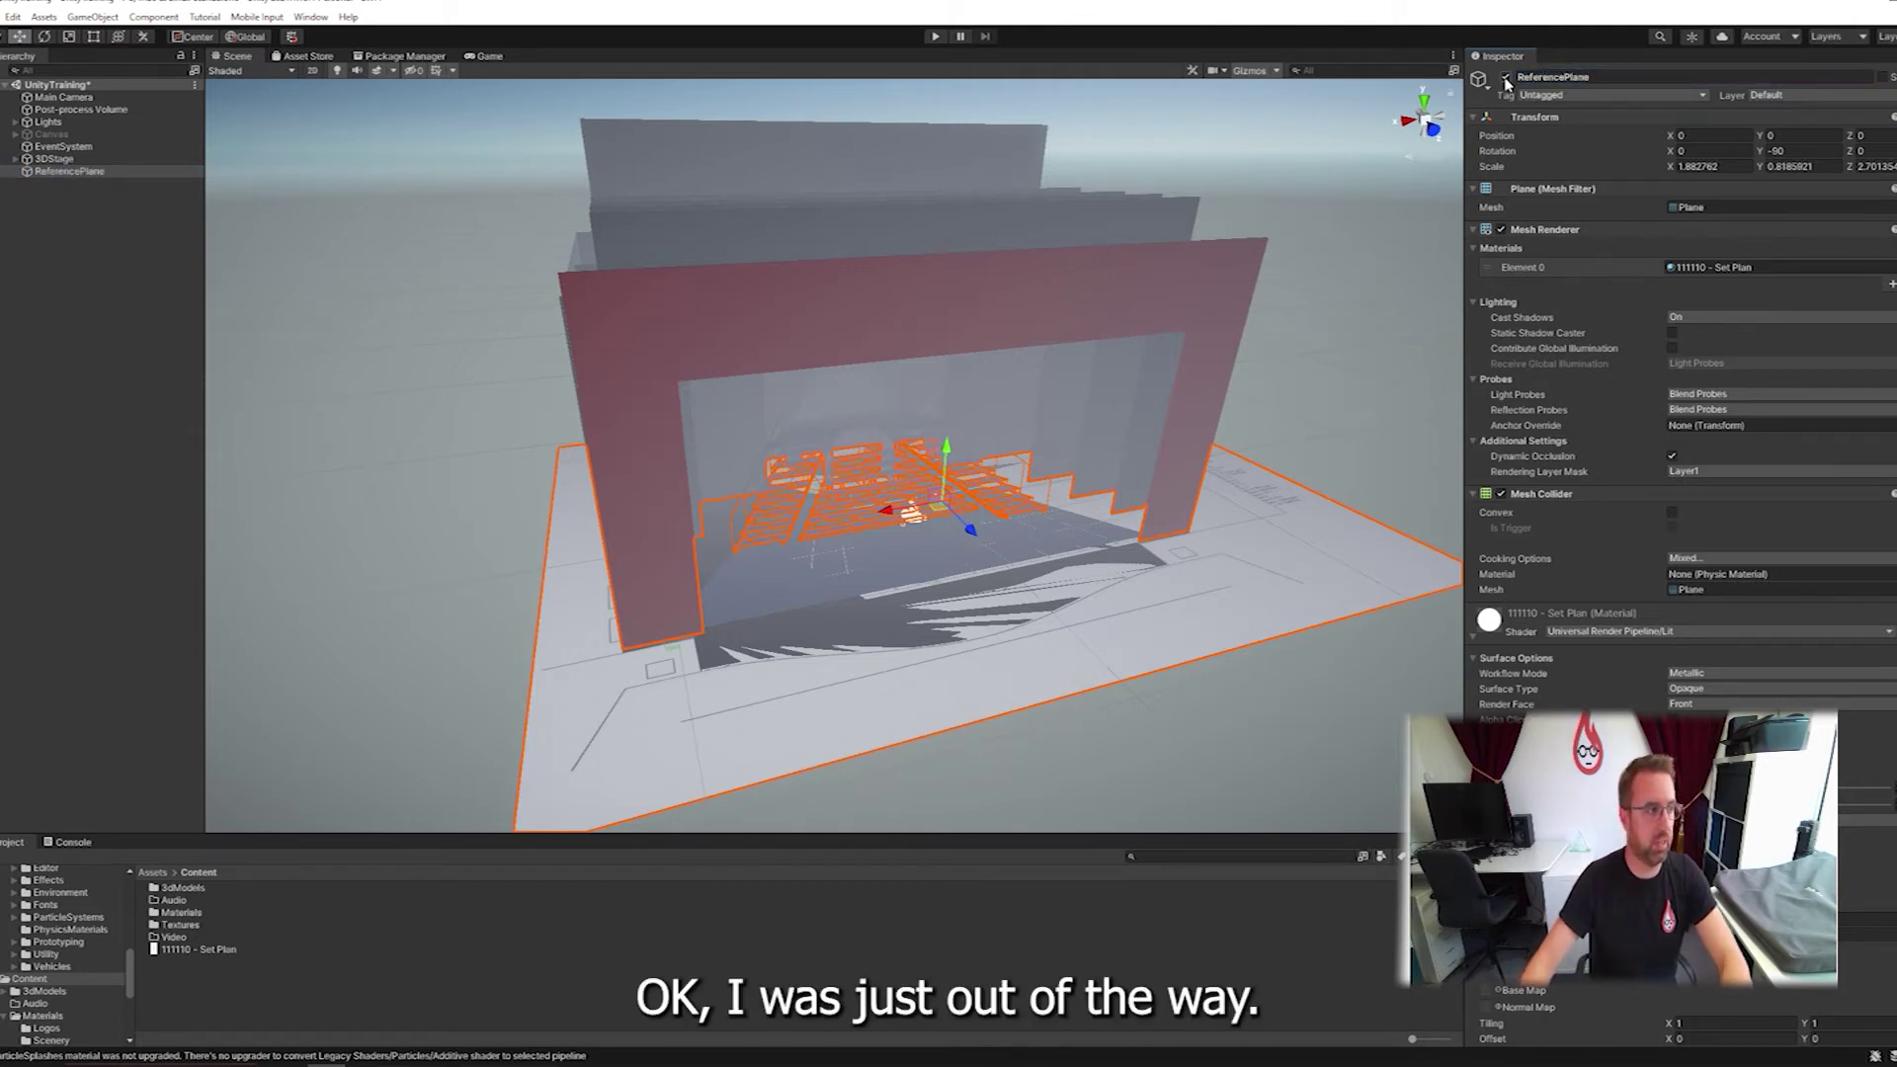
{"action": "left_click", "coordinate": [161, 346]}
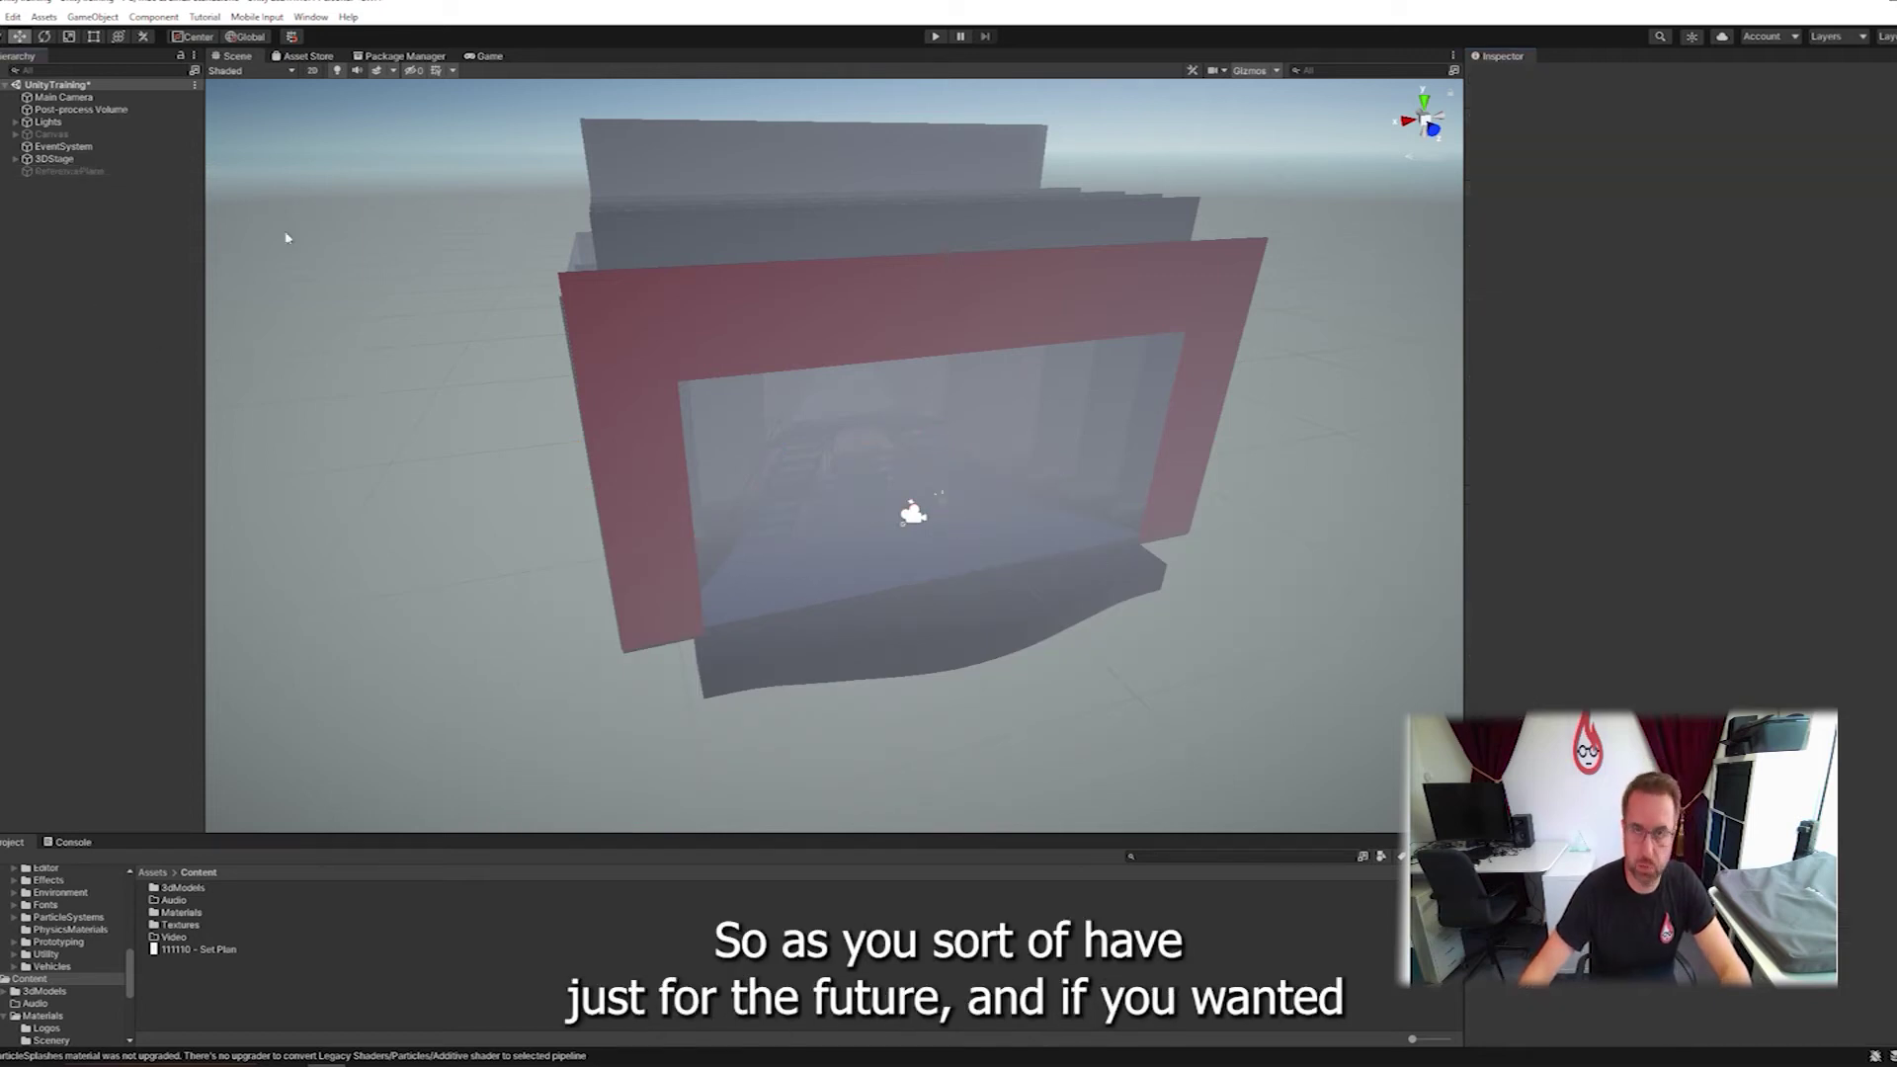
Create a material named Floor_Mat in the Scenery subfolder of Materials for the black forestage floor.
{"action": "mouse_move", "coordinate": [988, 411]}
{"action": "left_mouse_down", "text": "alt"}
{"action": "mouse_move", "coordinate": [1159, 397]}
{"action": "mouse_move", "coordinate": [1006, 409]}
{"action": "left_mouse_up", "text": "alt"}
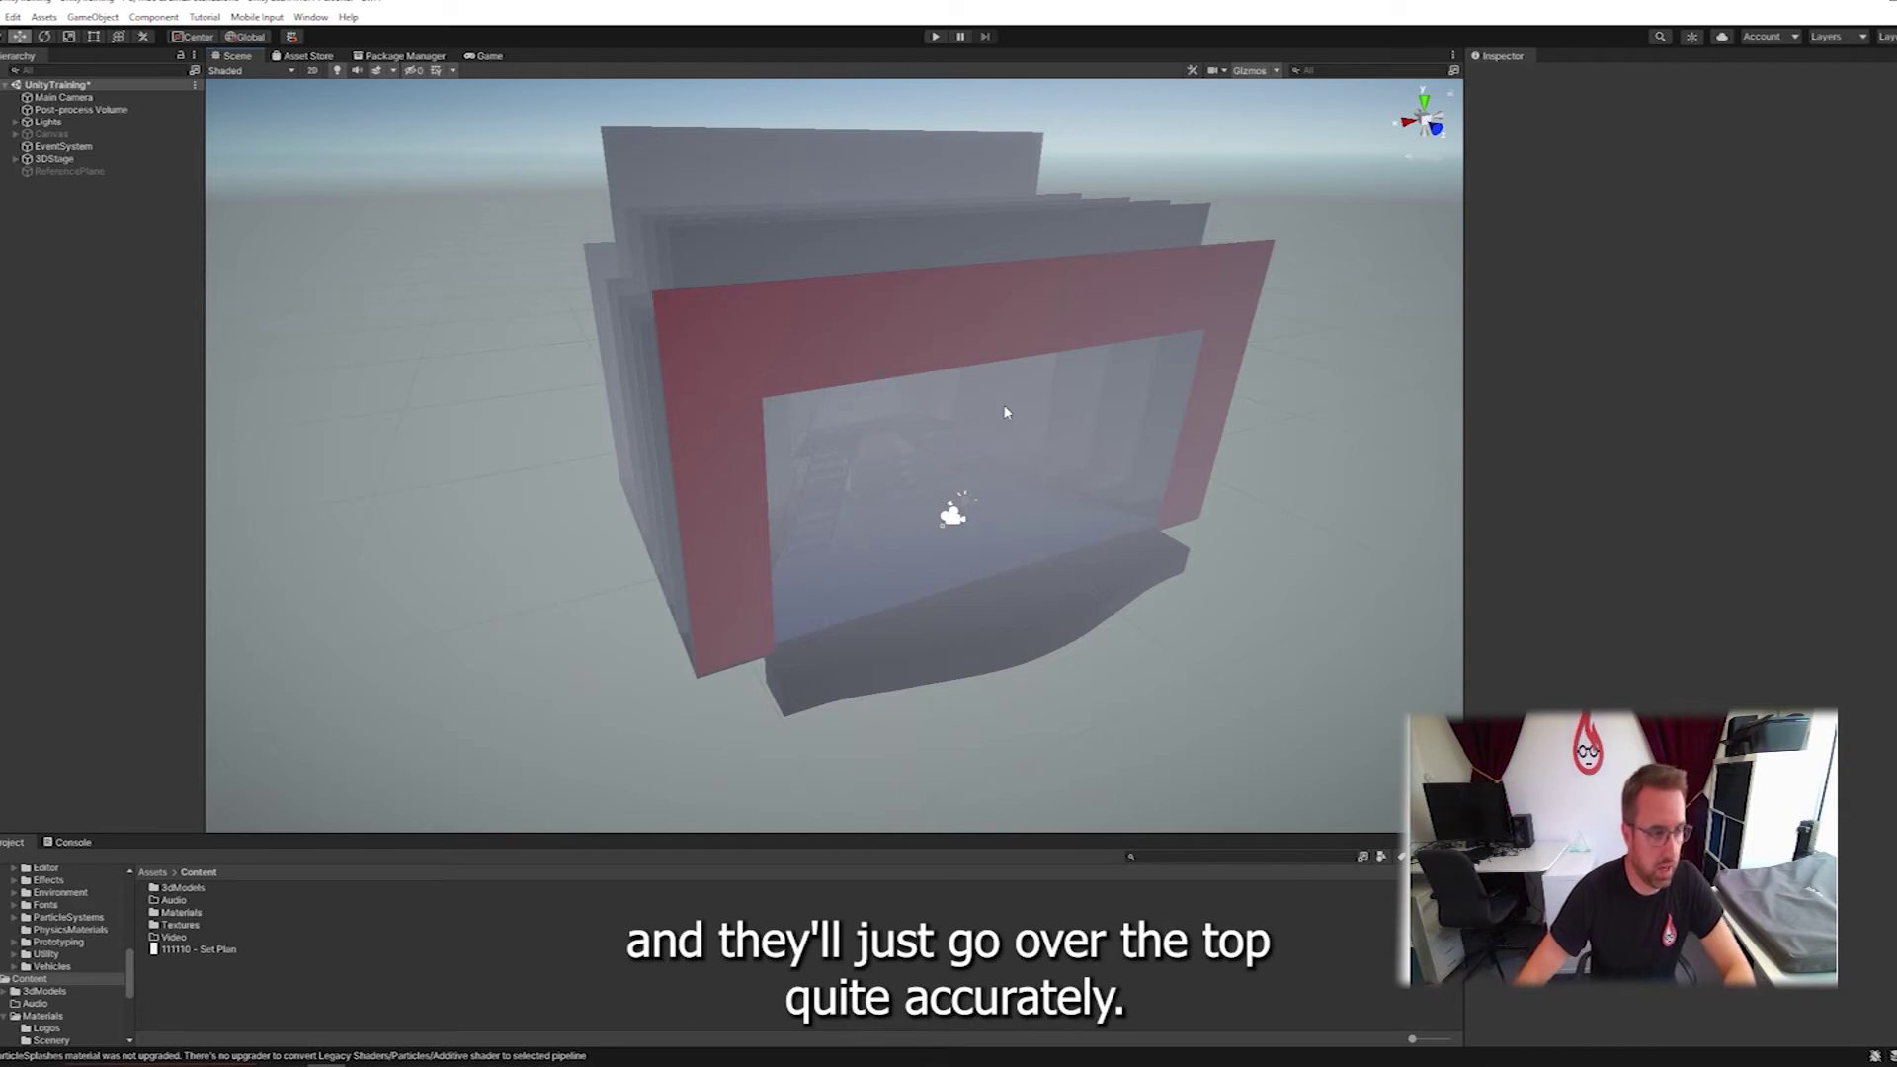
{"action": "middle_click_drag", "start_coordinate": [1138, 404], "coordinate": [1168, 436]}
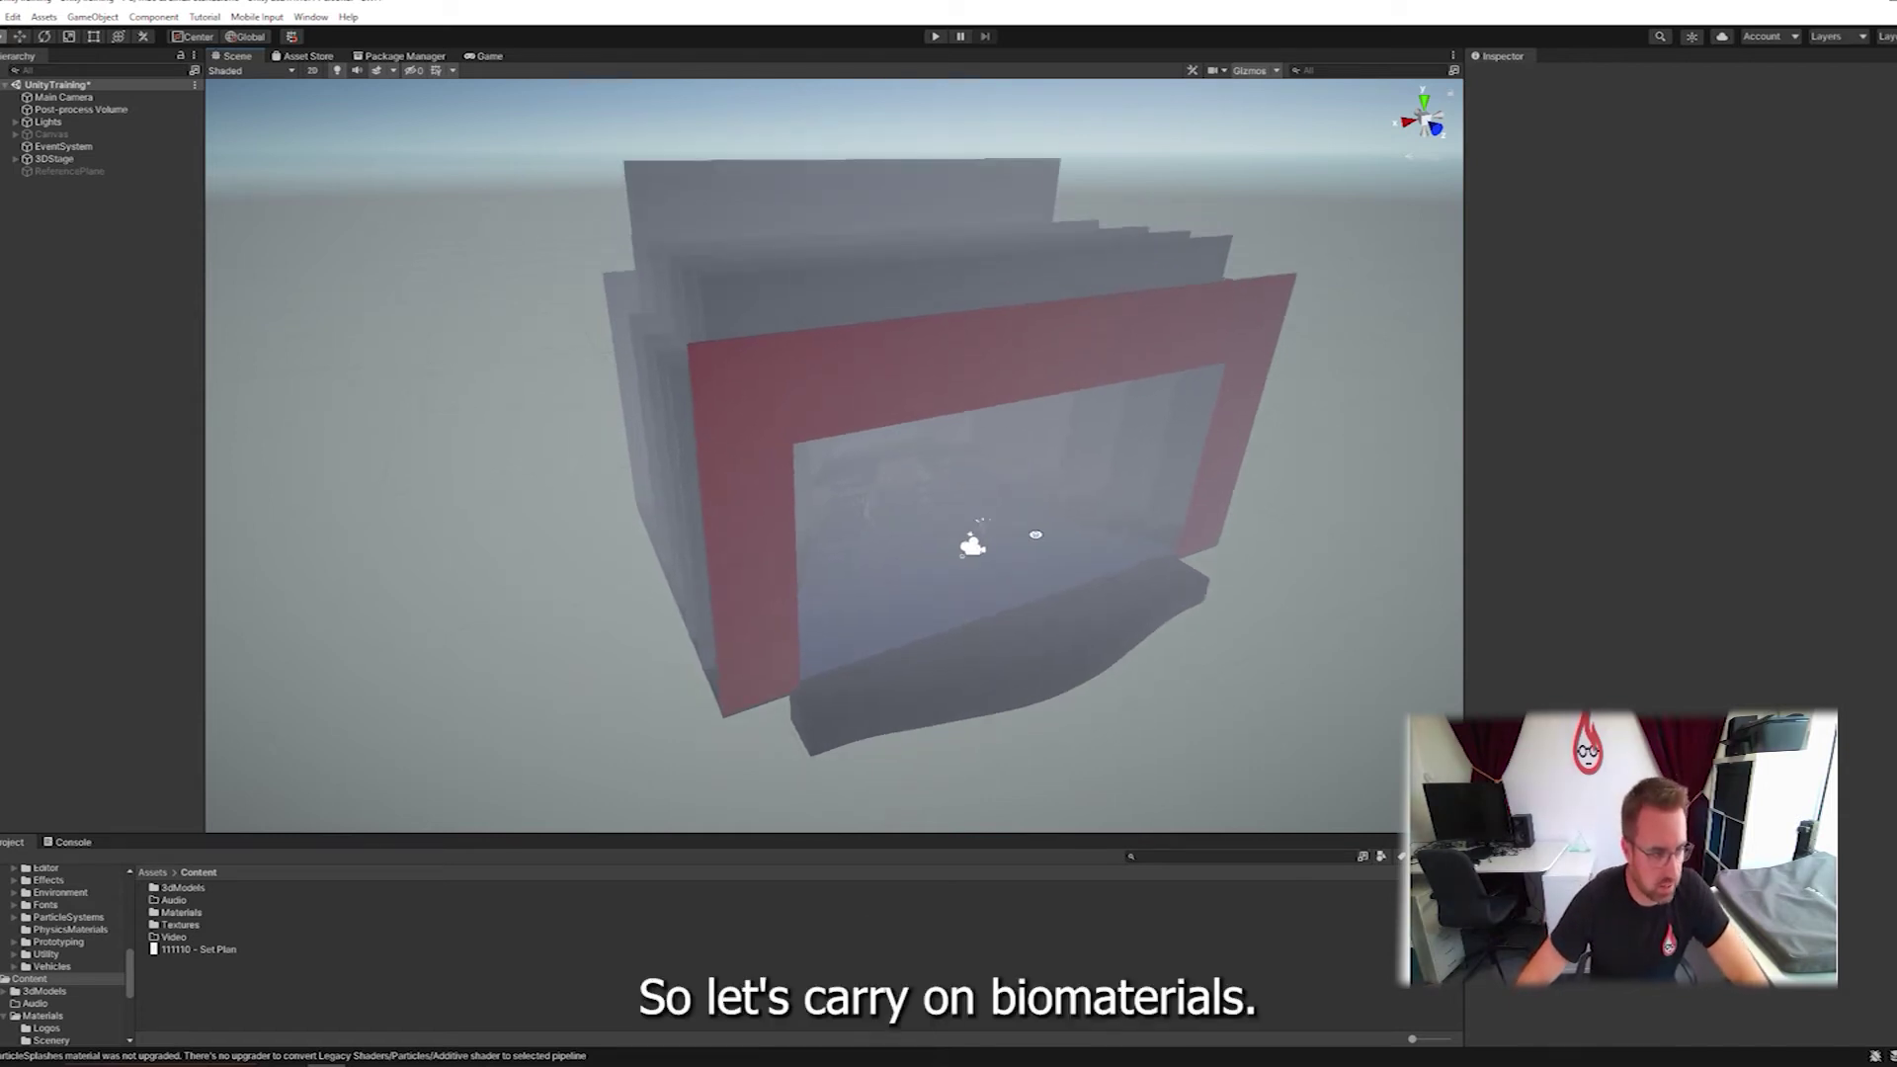
{"action": "left_click_drag", "start_coordinate": [1034, 532], "coordinate": [929, 498], "text": "alt"}
{"action": "scroll", "coordinate": [929, 498], "scroll_direction": "up", "scroll_amount": 5}
{"action": "scroll", "coordinate": [928, 498], "scroll_direction": "up", "scroll_amount": 3}
{"action": "right_click_drag", "start_coordinate": [741, 478], "coordinate": [712, 749]}
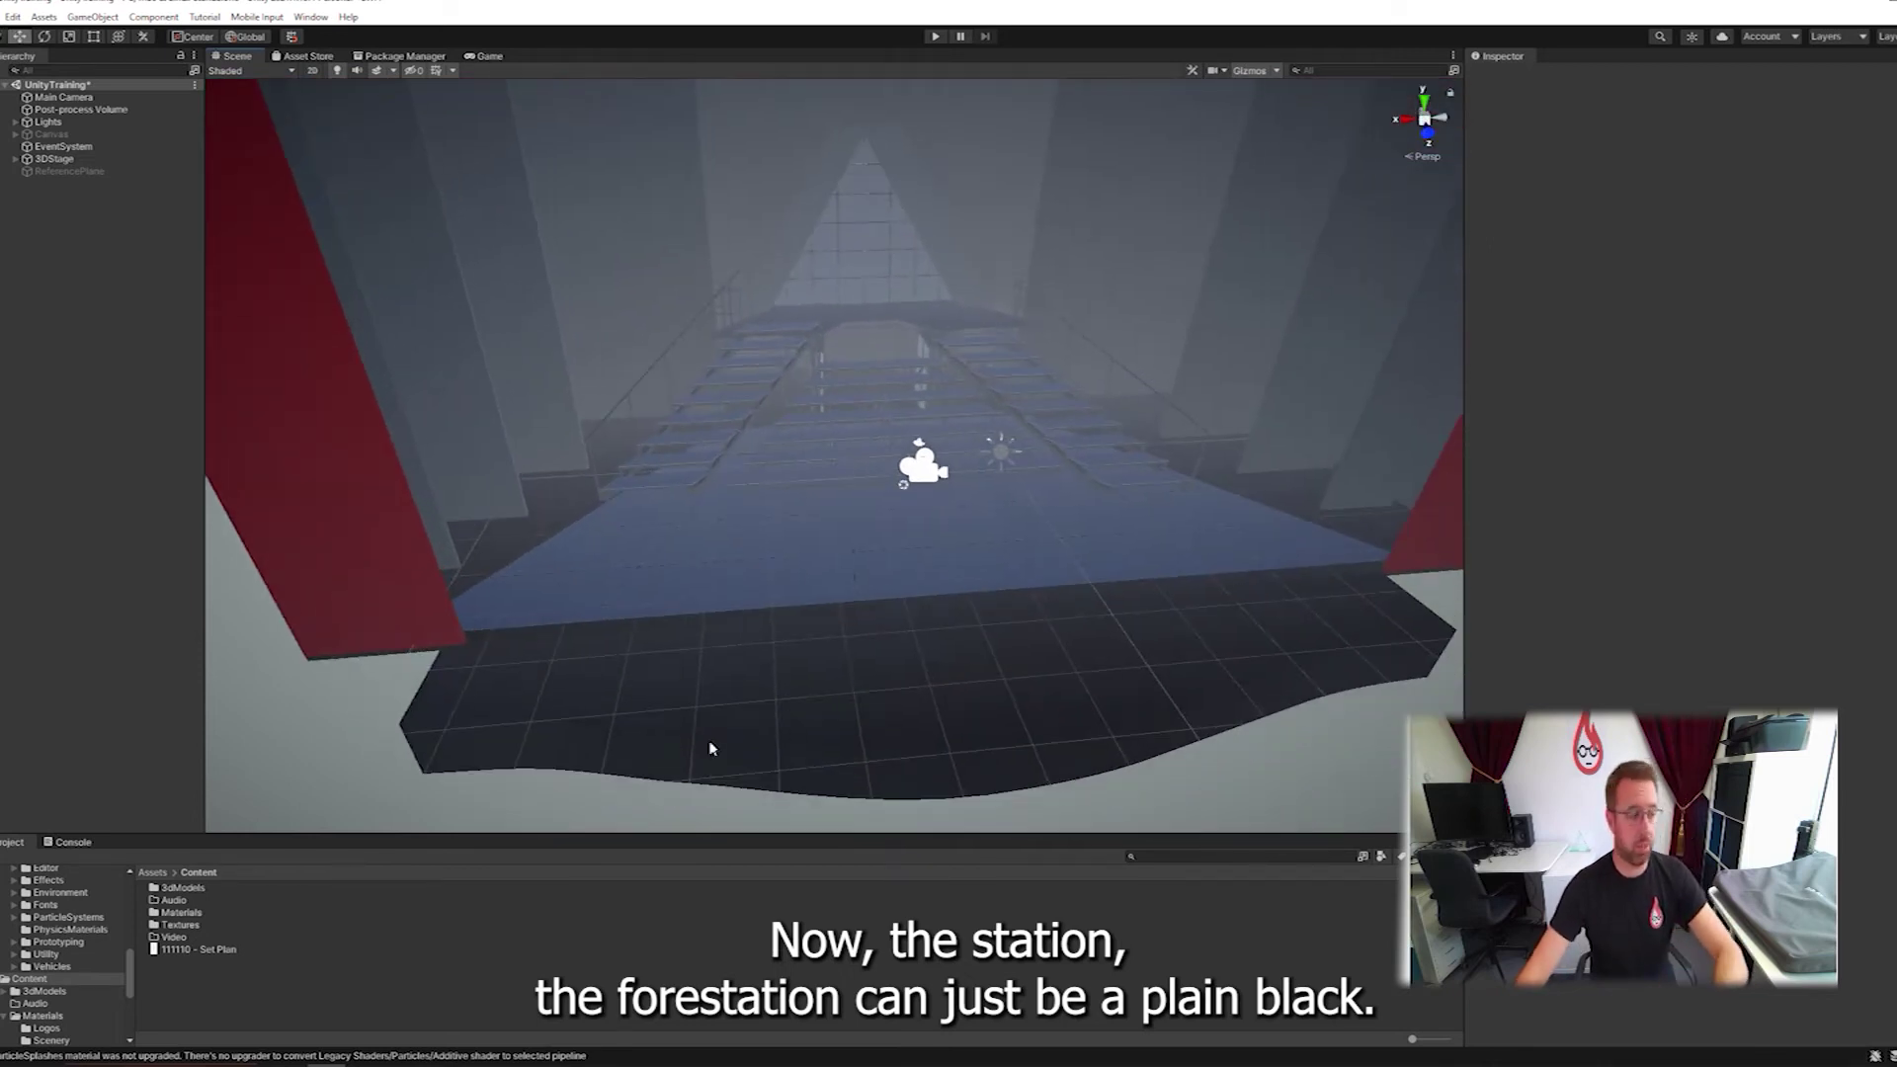
{"action": "double_click", "coordinate": [189, 914]}
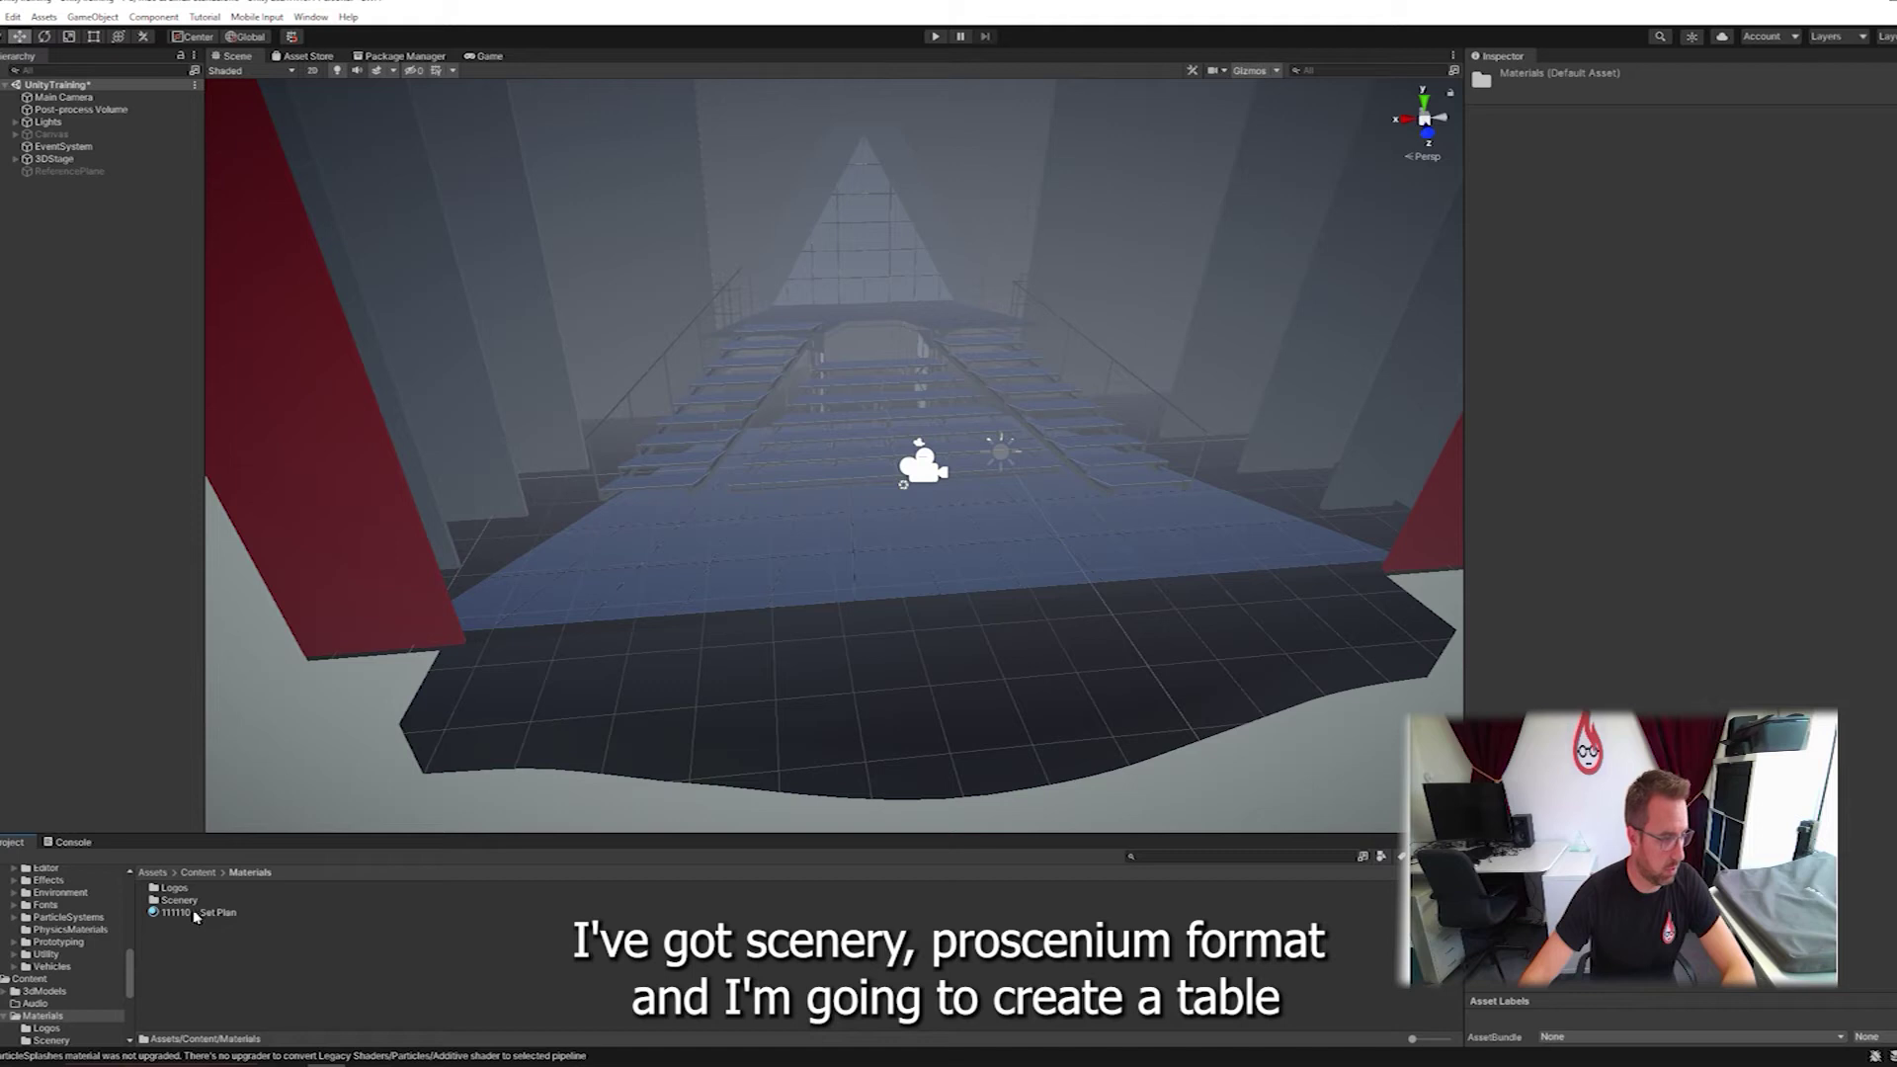
{"action": "double_click", "coordinate": [177, 900]}
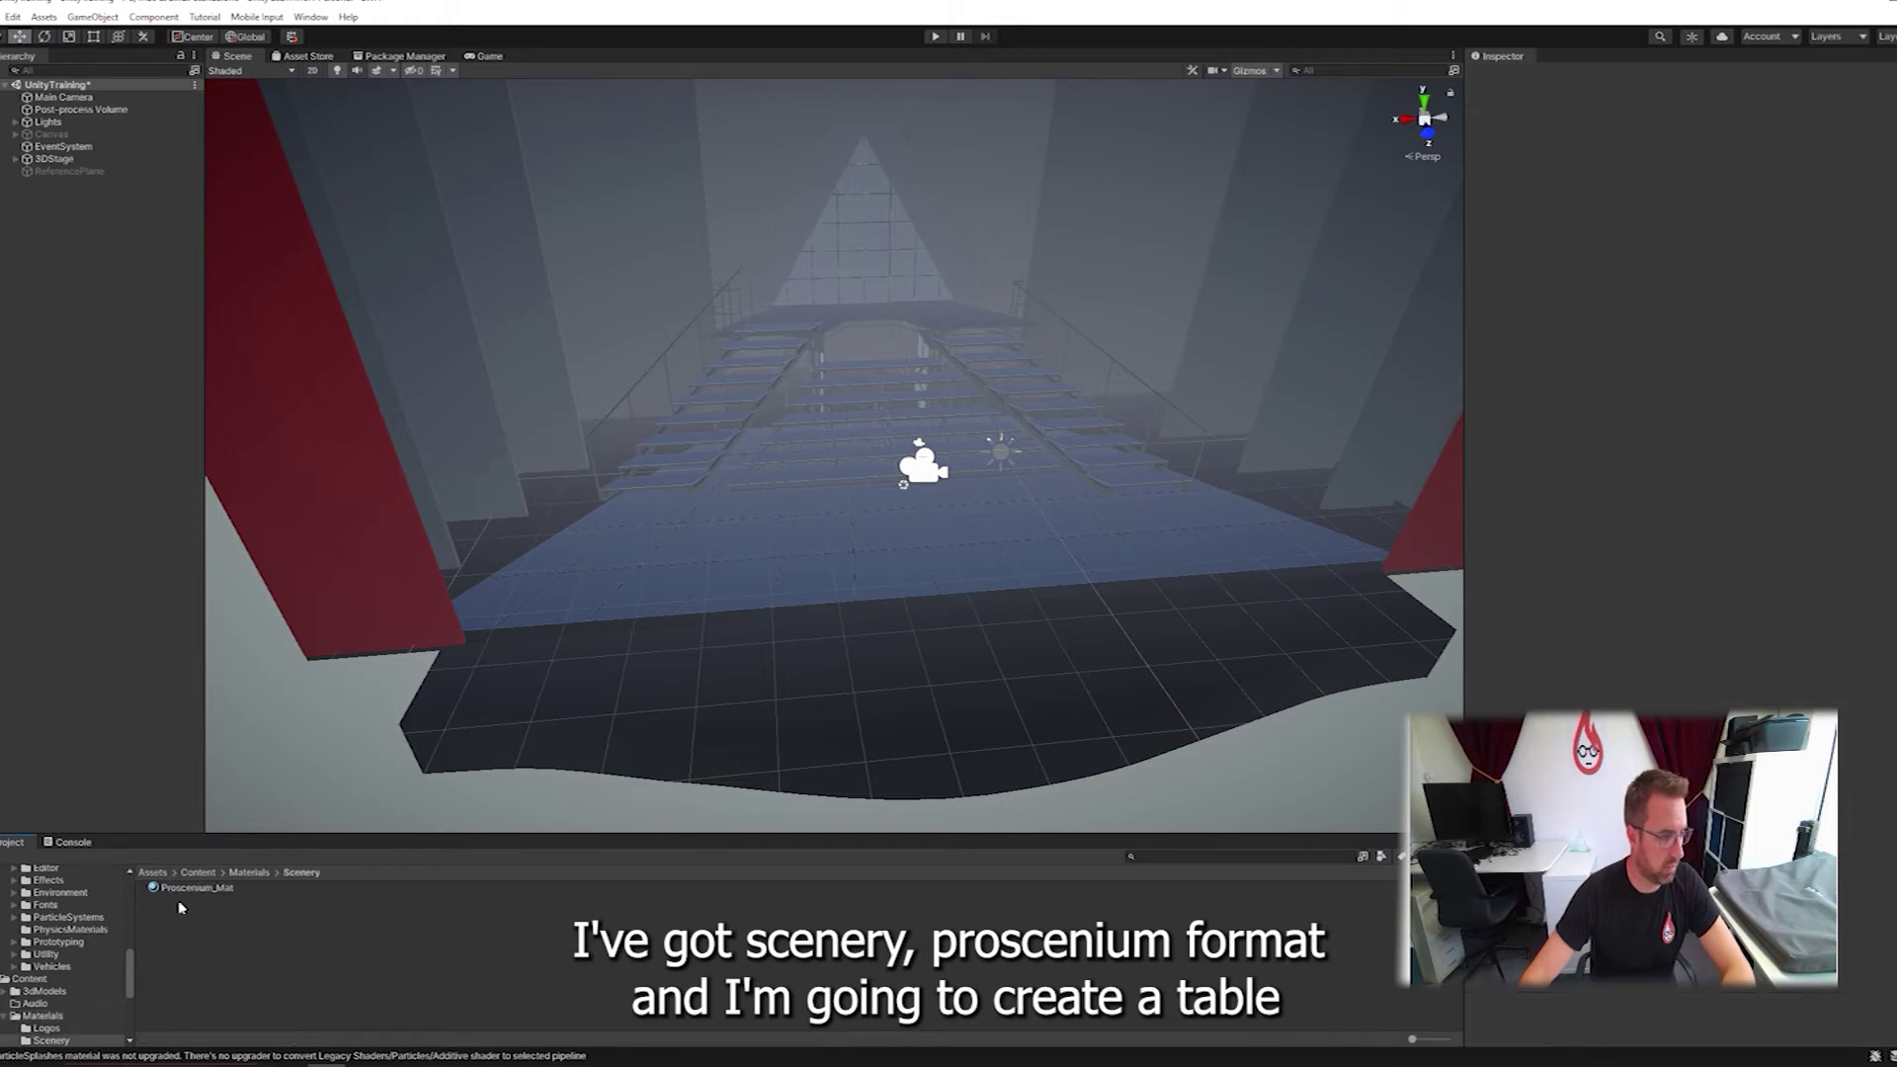
{"action": "right_click", "coordinate": [193, 926]}
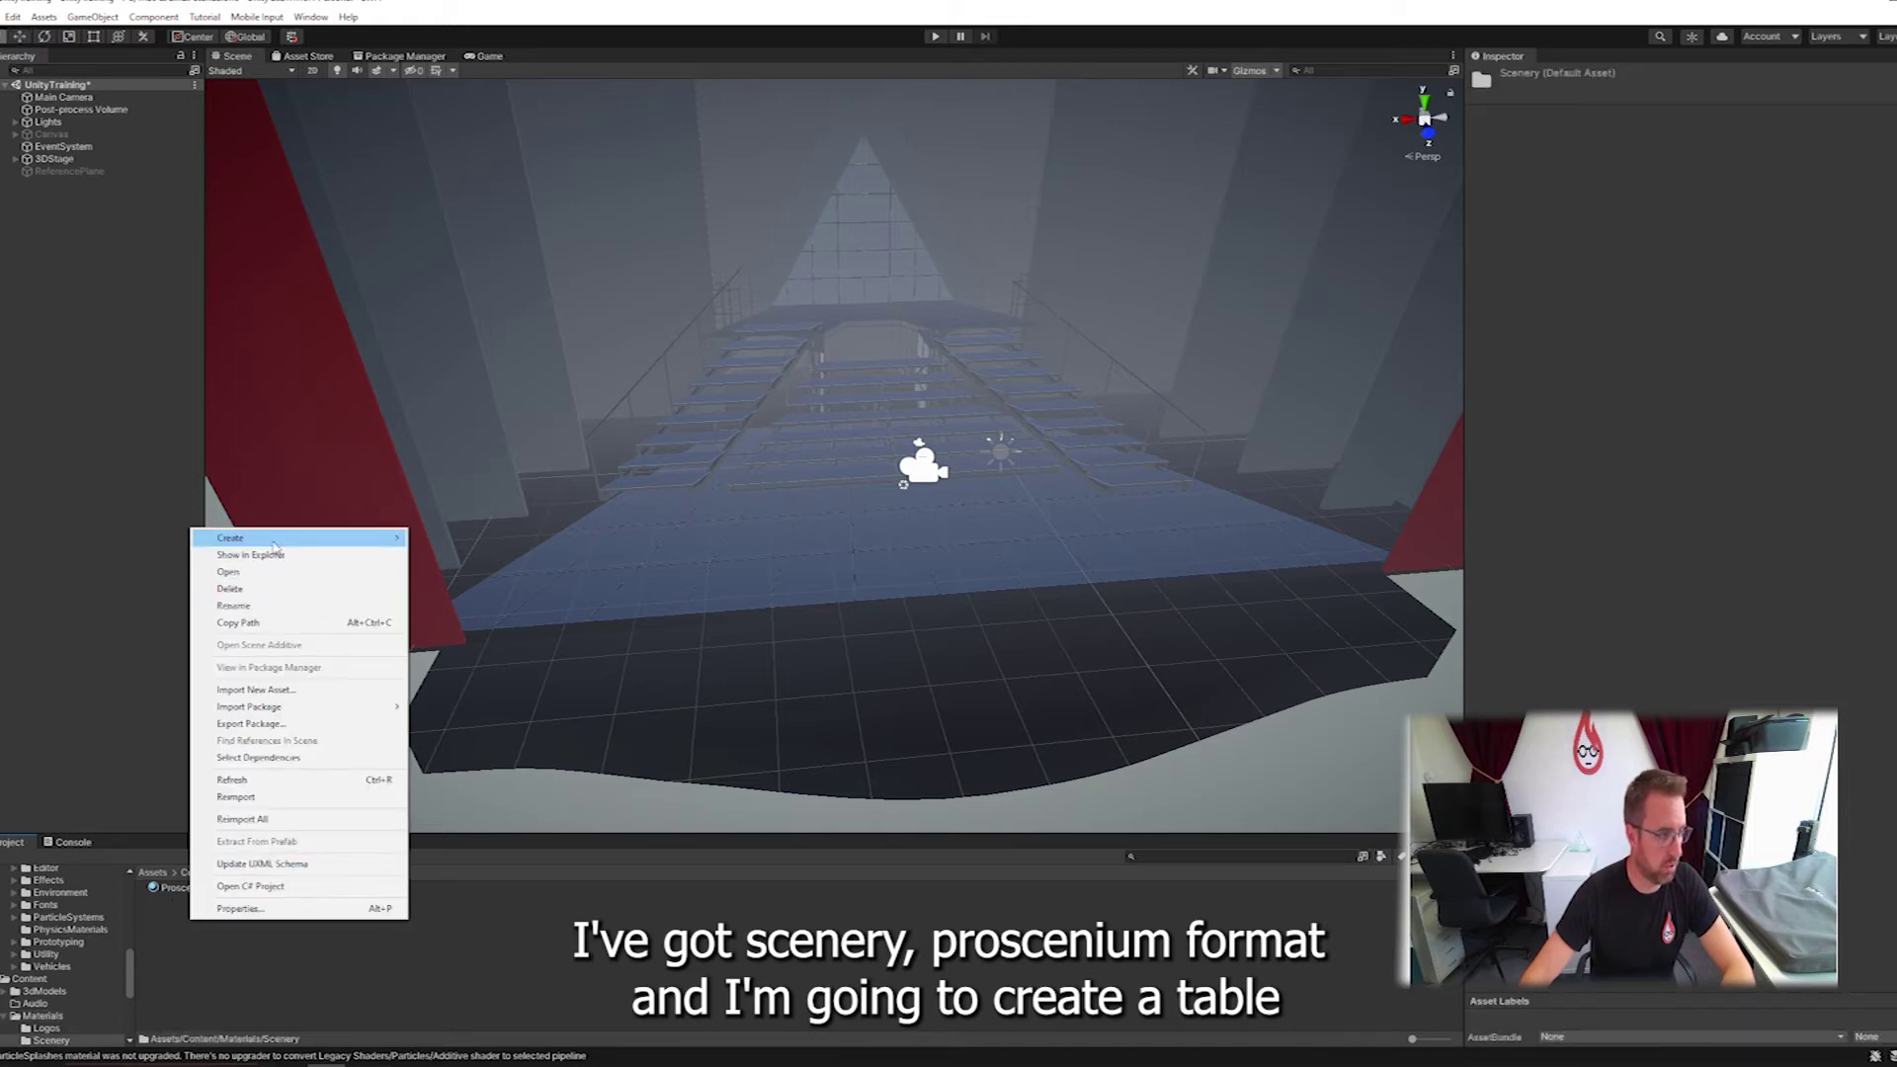
{"action": "mouse_move", "coordinate": [374, 547]}
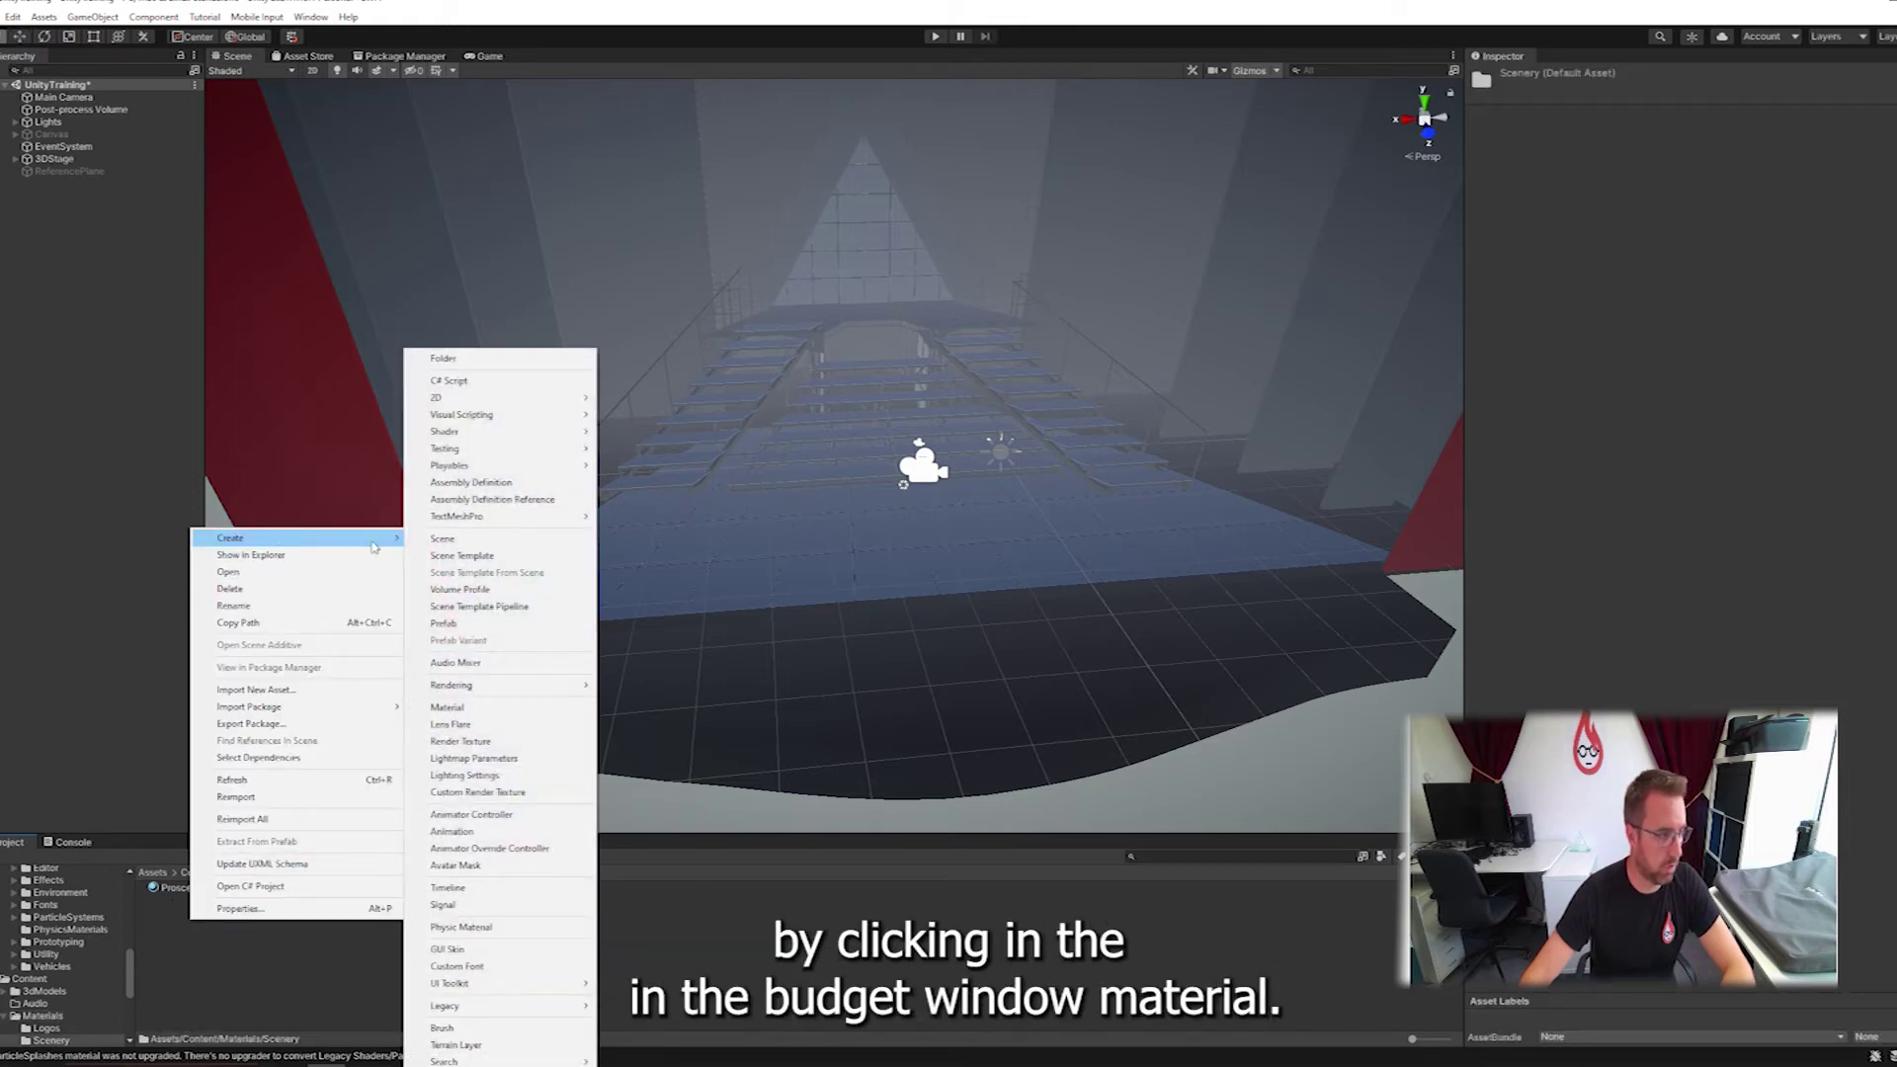
{"action": "left_click", "coordinate": [470, 710]}
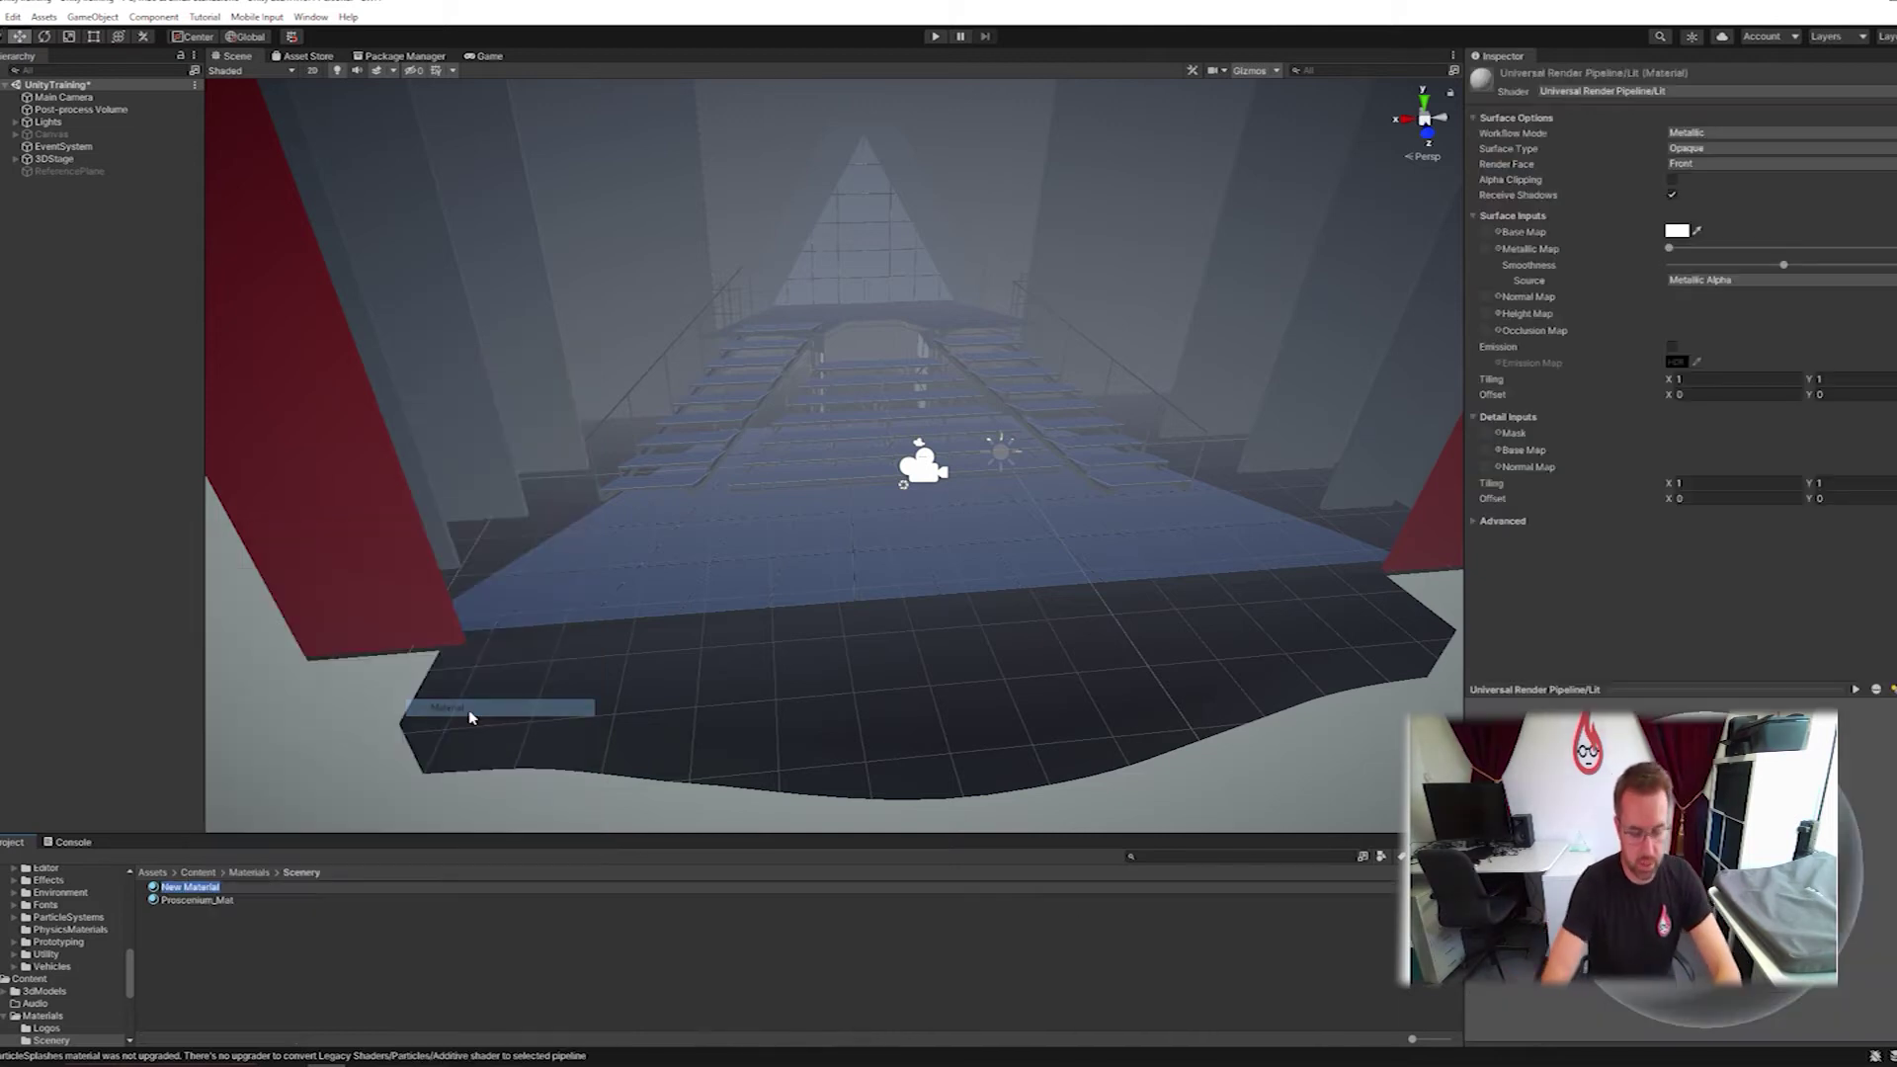
{"action": "type", "text": "Floor_Mat"}
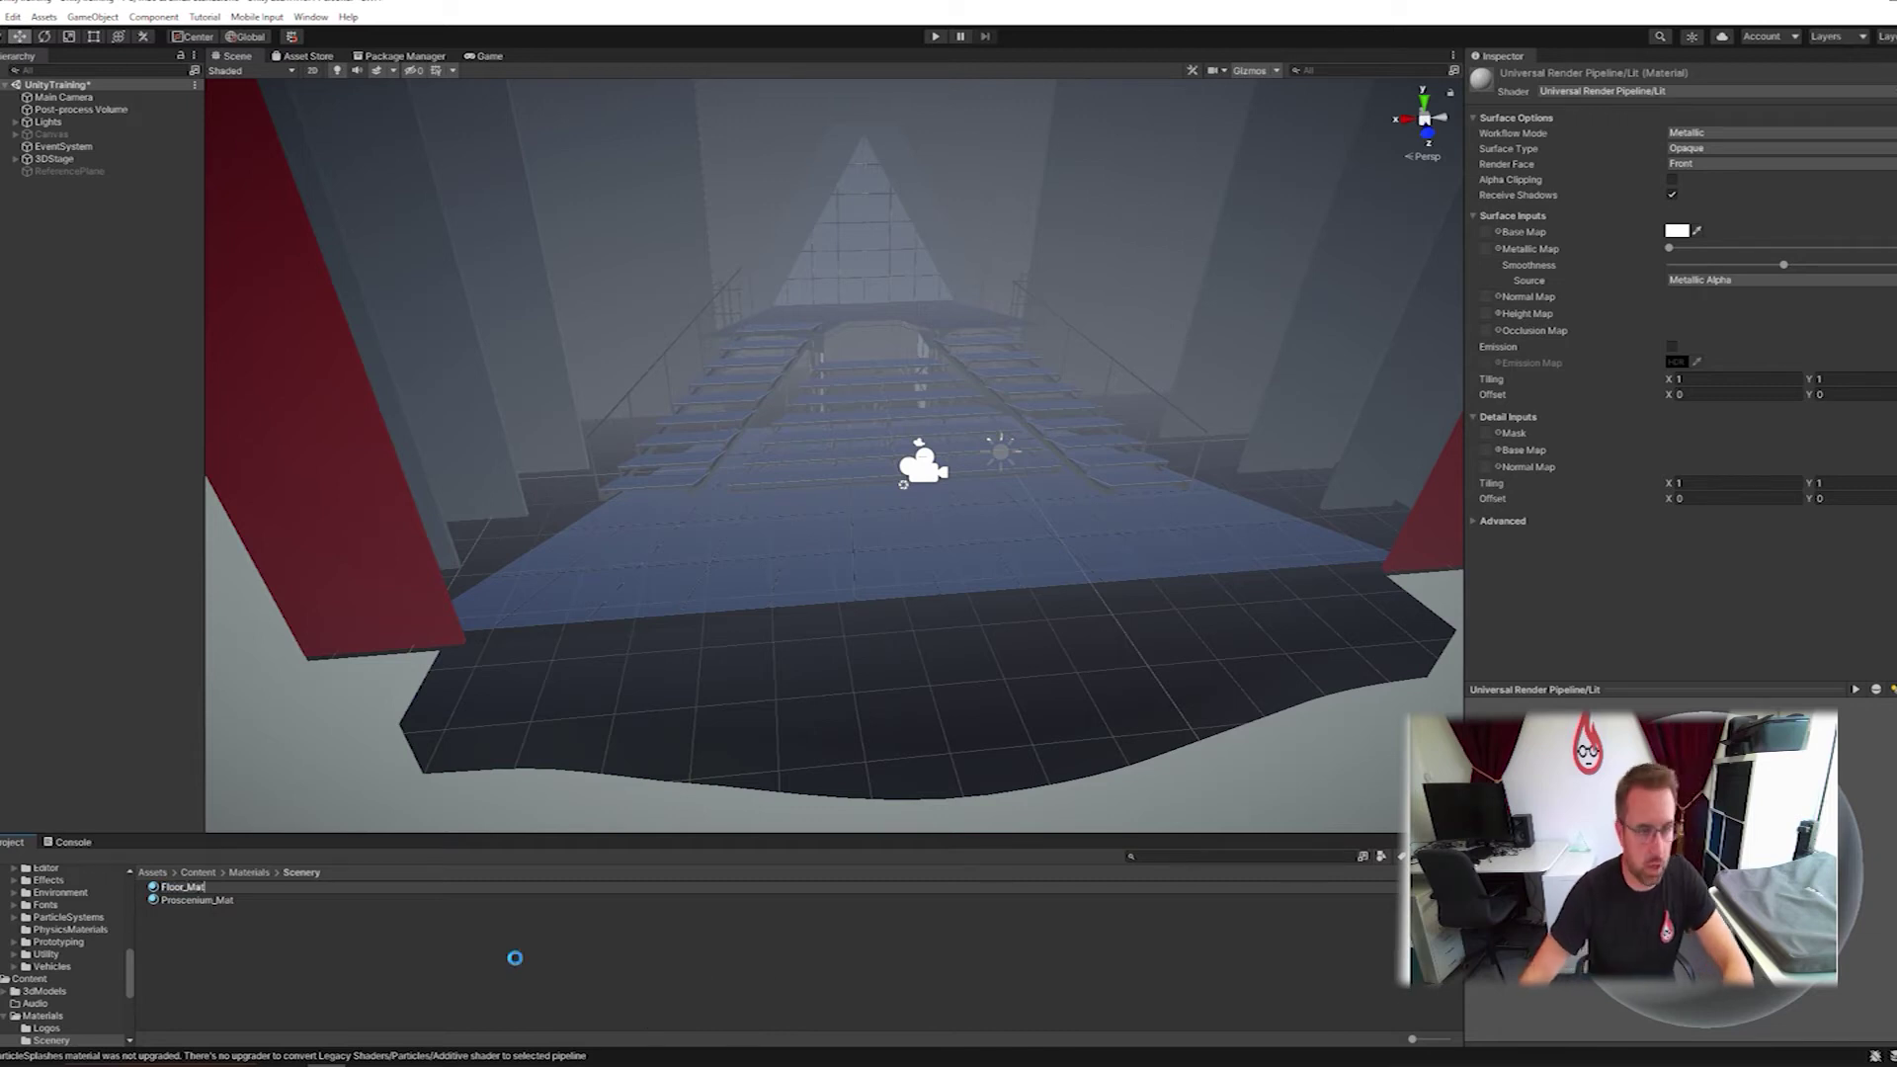
Set Floor_Mat's base map colour to near-black 0A0A0A.
{"action": "left_click", "coordinate": [1683, 232]}
{"action": "left_click_drag", "start_coordinate": [1737, 344], "coordinate": [1722, 420]}
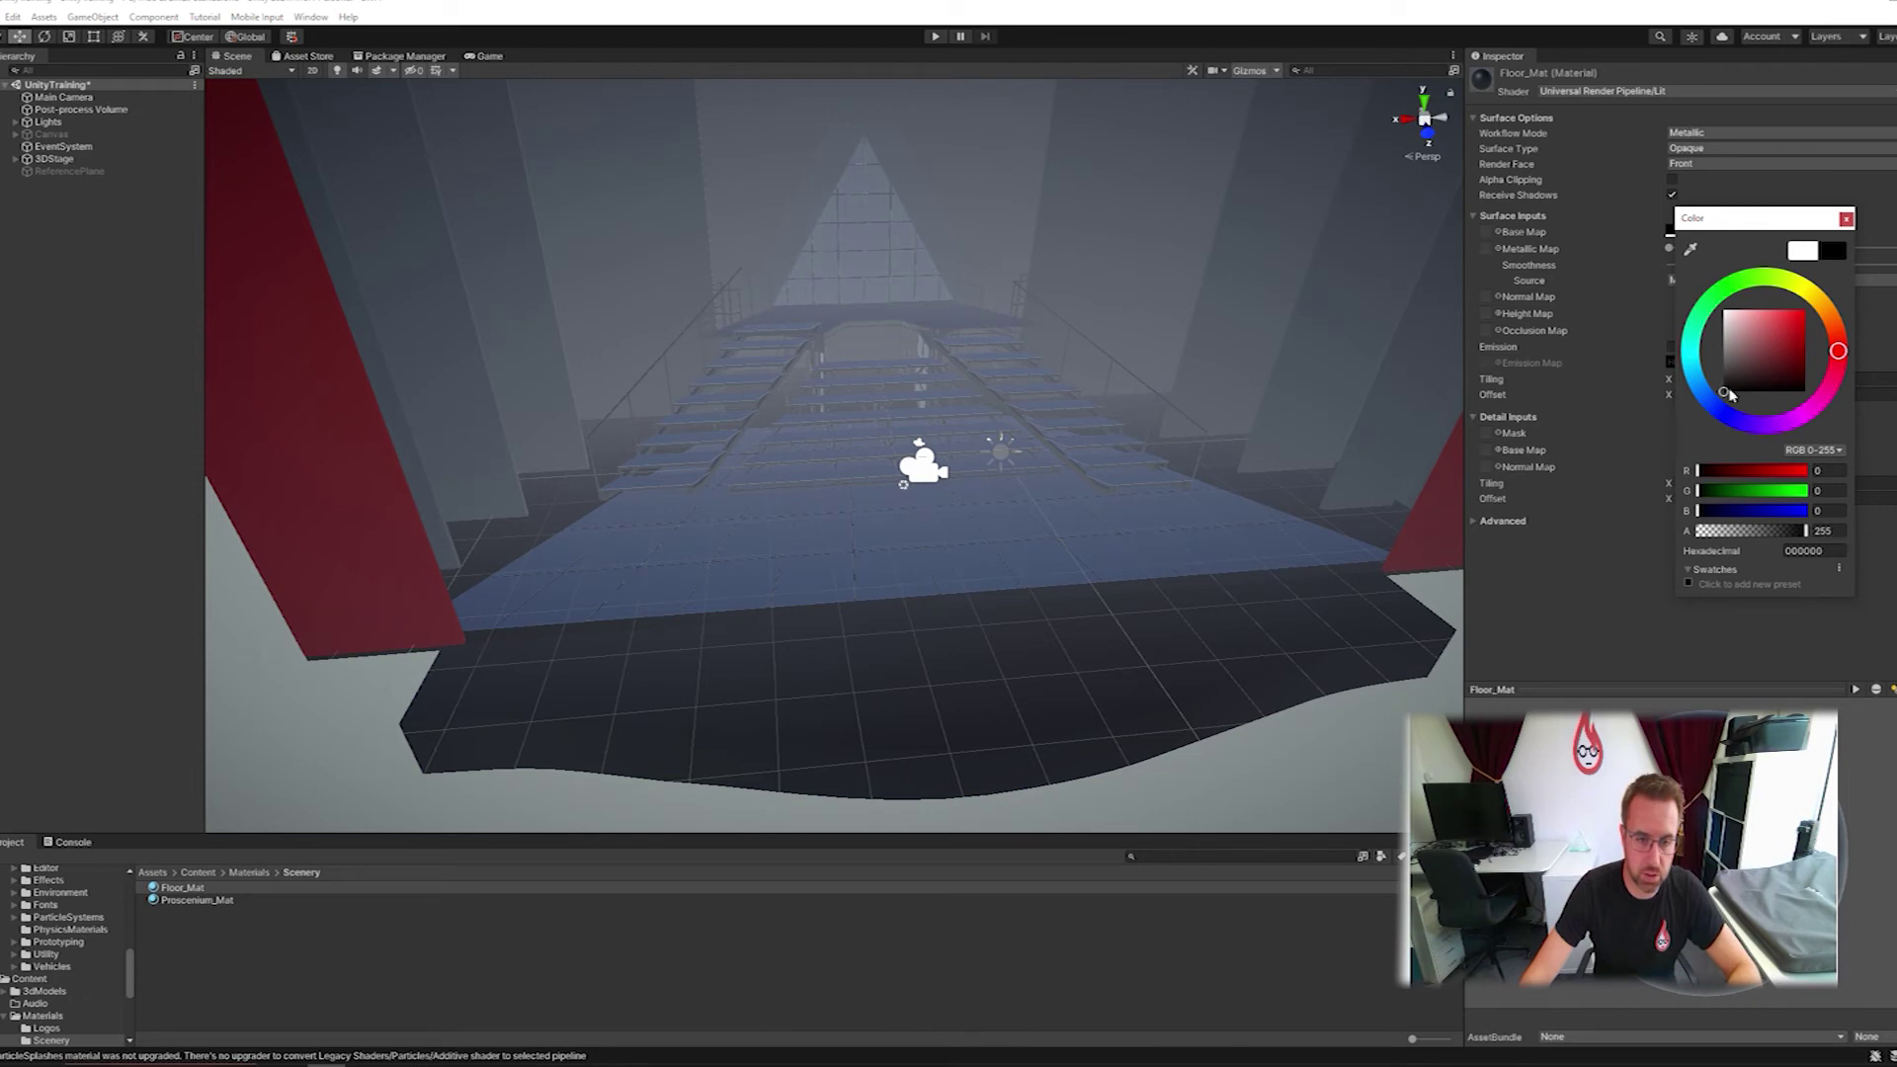
{"action": "left_click_drag", "start_coordinate": [1727, 392], "coordinate": [1715, 393]}
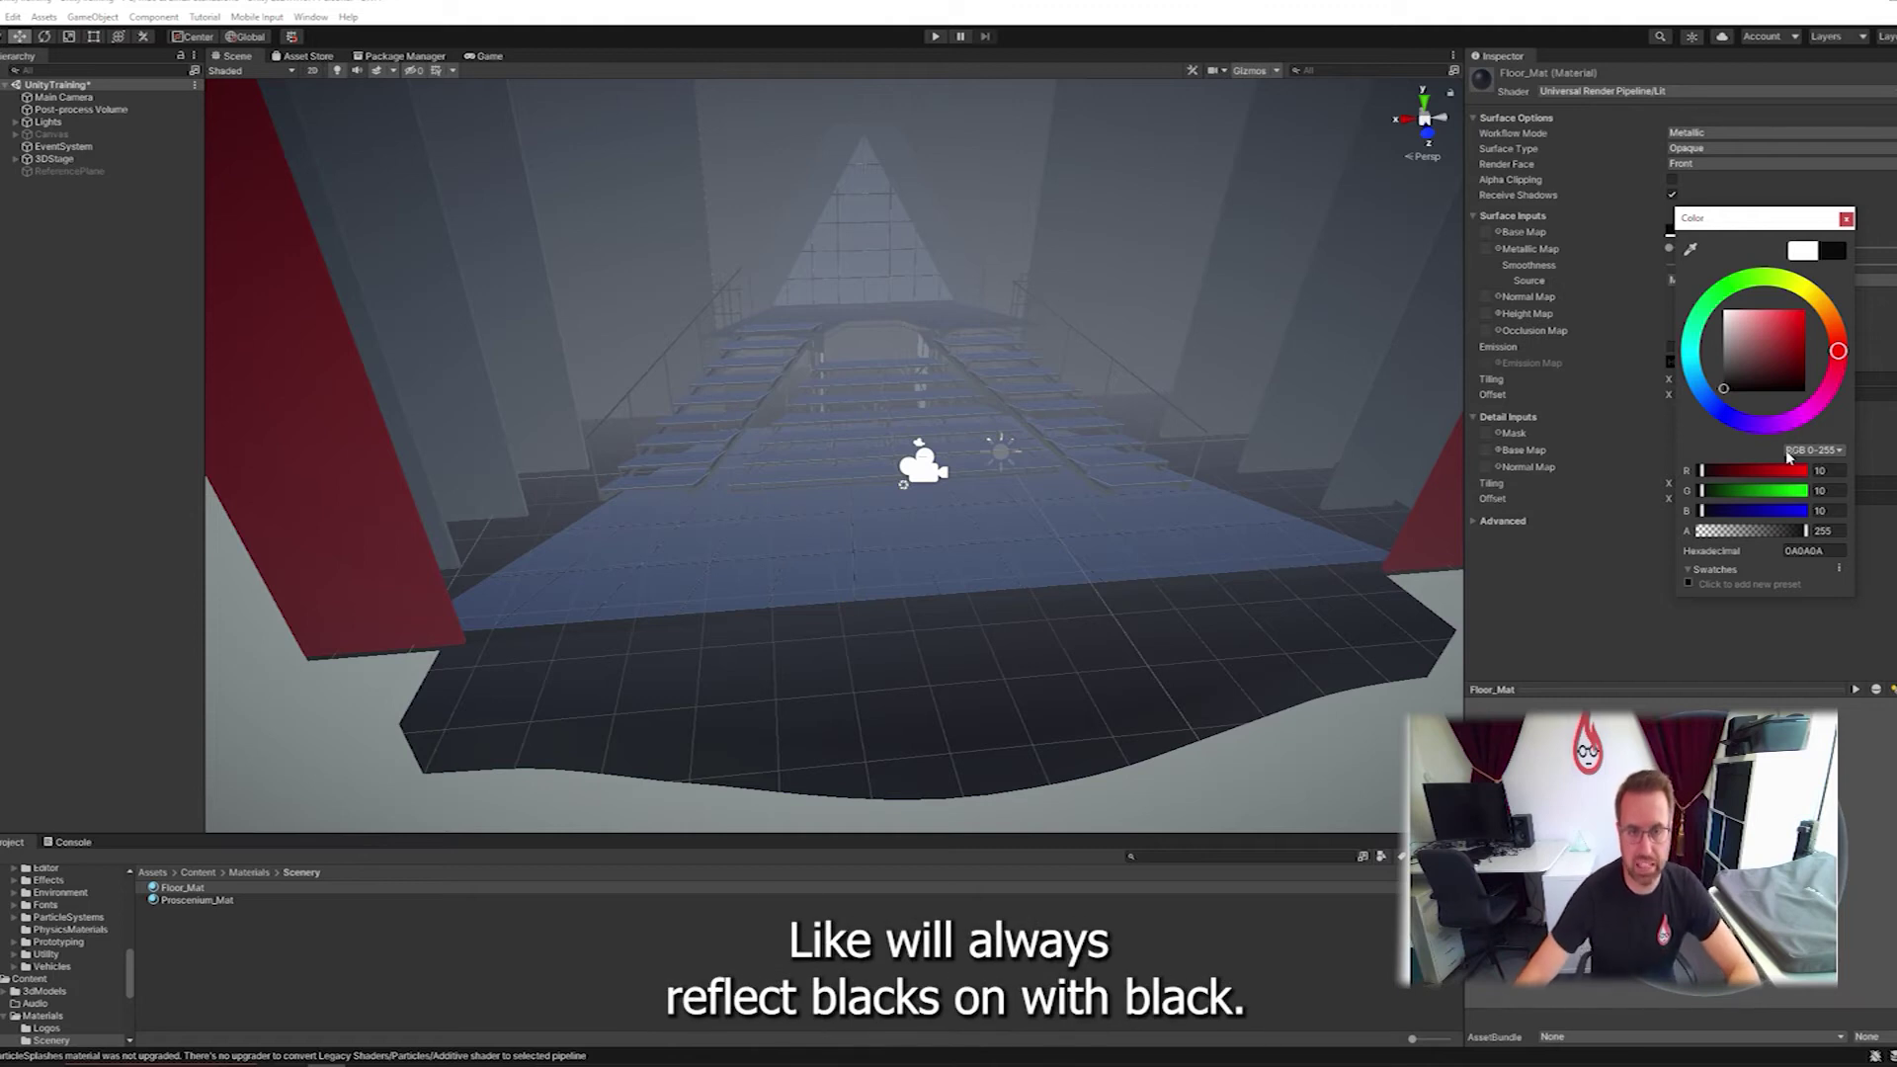
{"action": "left_click_drag", "start_coordinate": [1810, 227], "coordinate": [1827, 225]}
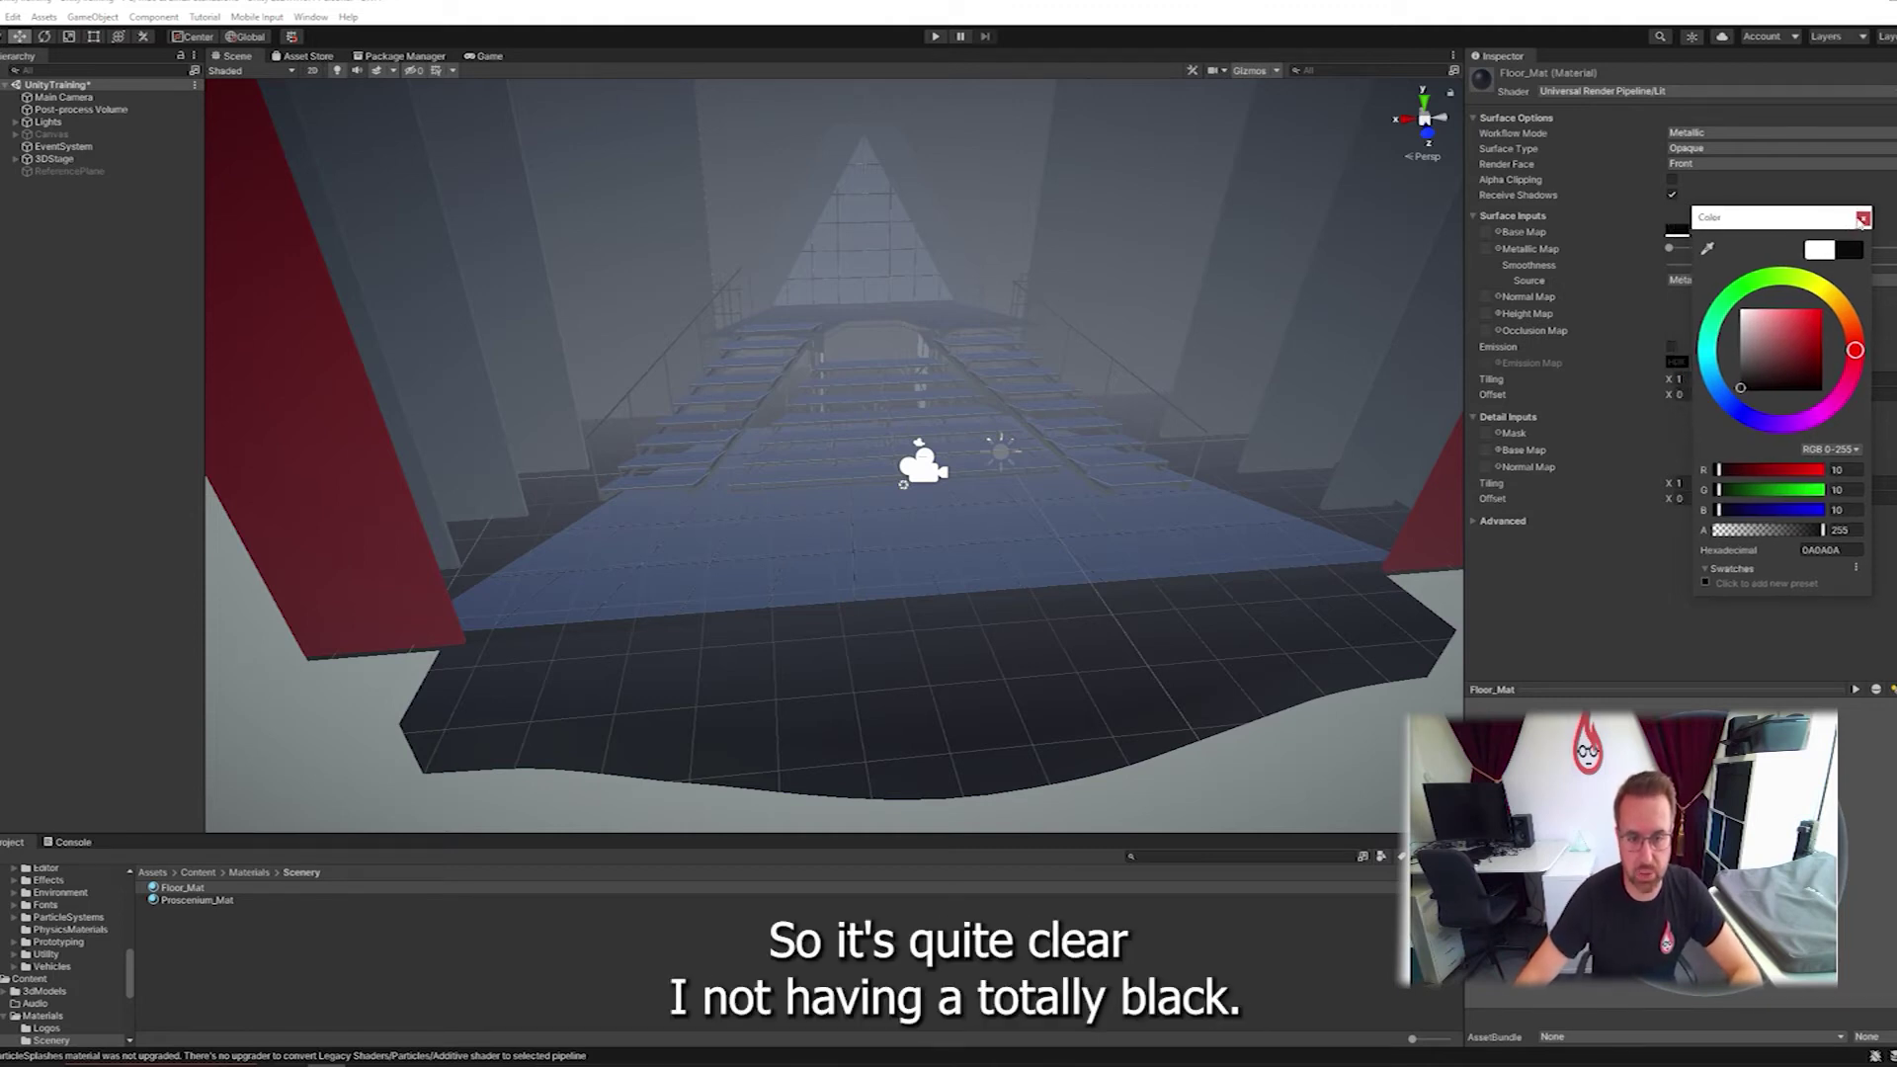
{"action": "left_click", "coordinate": [1864, 218]}
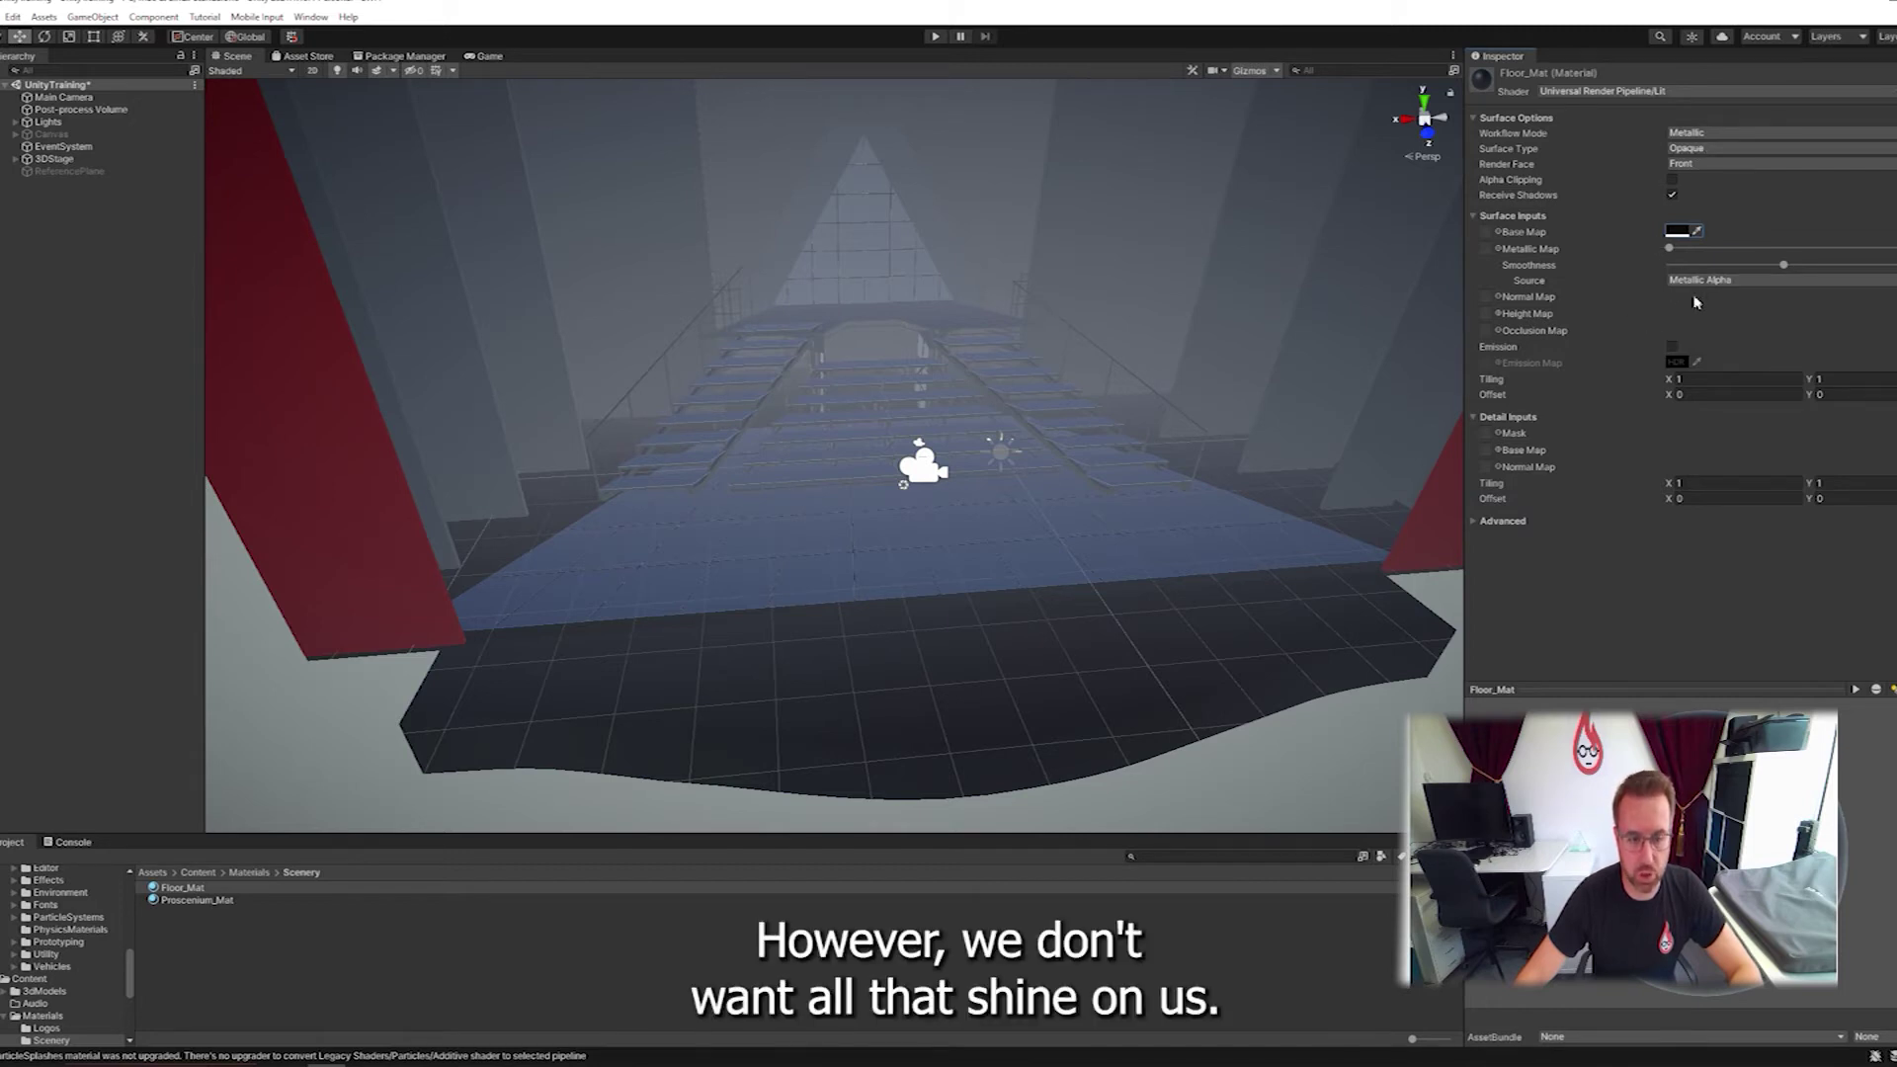
Reduce Floor_Mat's smoothness to the minimum and raise its metallic value slightly.
{"action": "left_click_drag", "start_coordinate": [1781, 263], "coordinate": [1664, 267]}
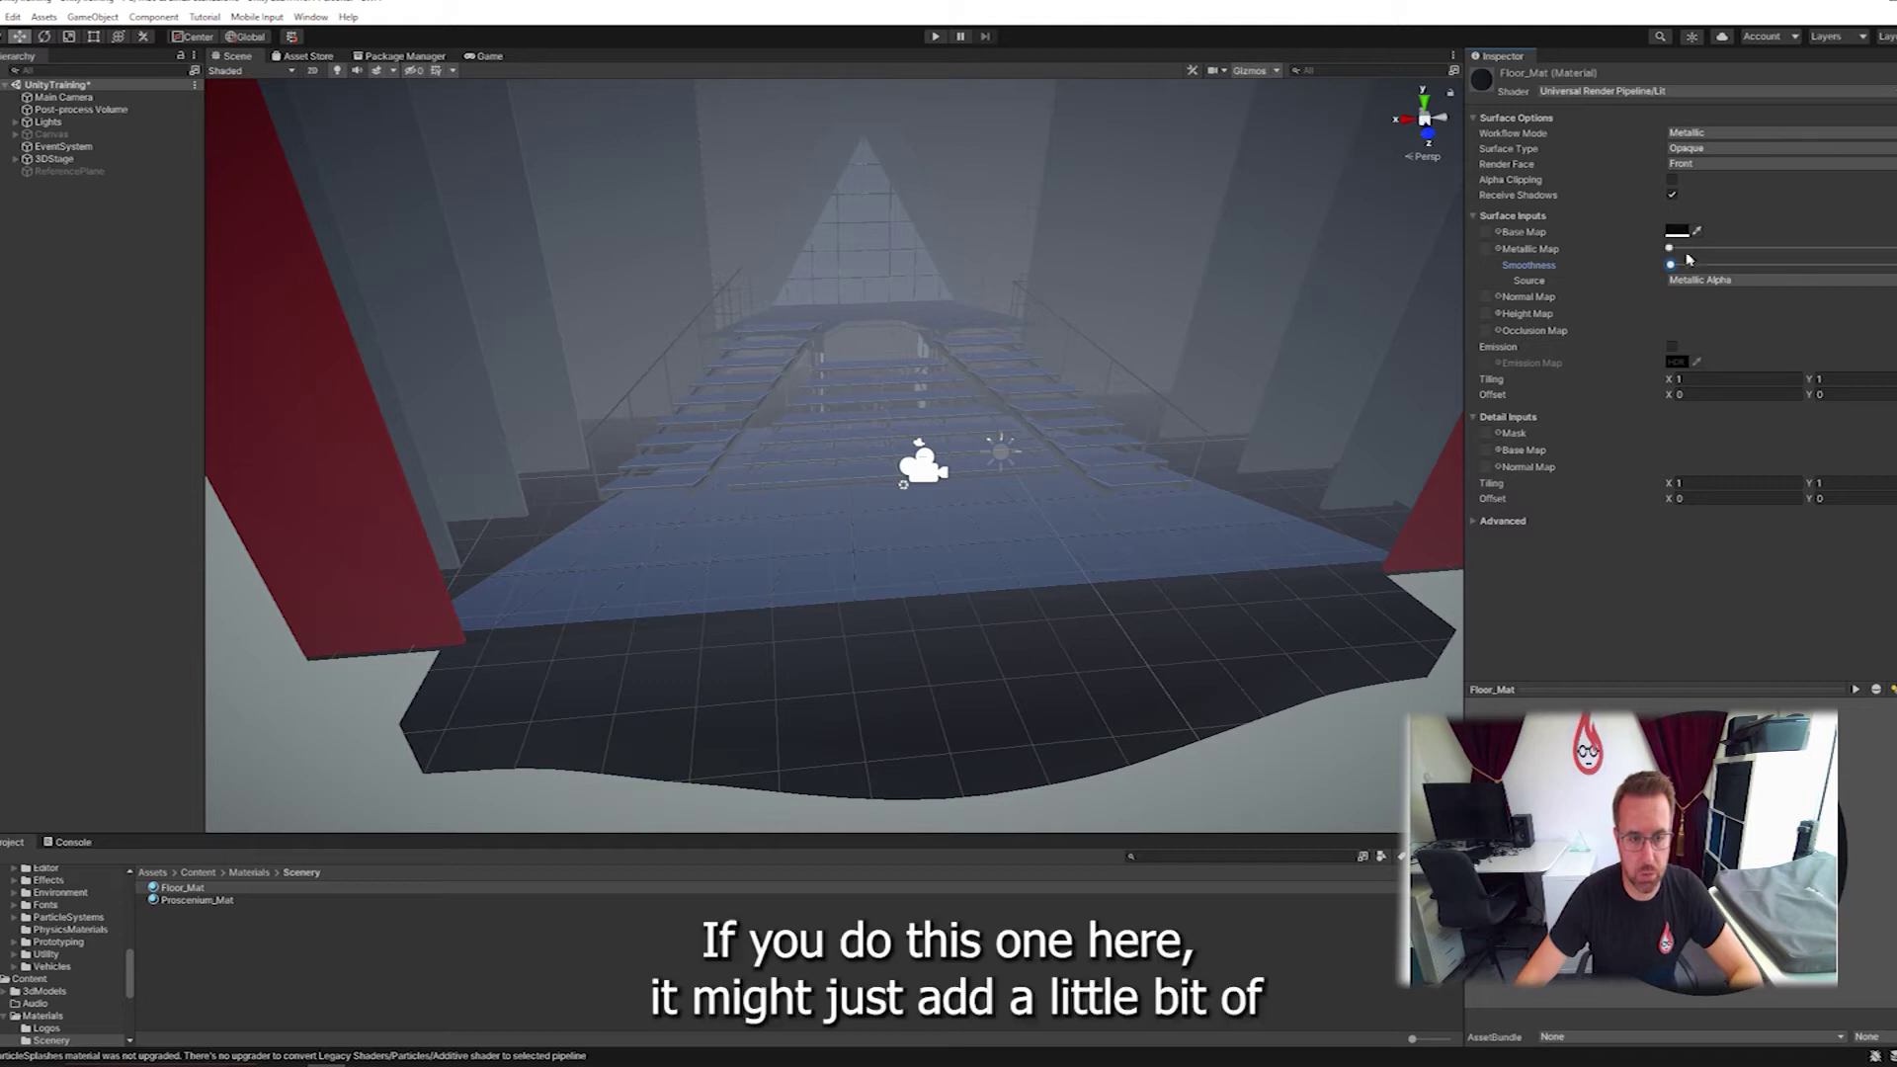
{"action": "mouse_move", "coordinate": [1673, 250]}
{"action": "left_mouse_down"}
{"action": "mouse_move", "coordinate": [1768, 253]}
{"action": "mouse_move", "coordinate": [1693, 255]}
{"action": "left_mouse_up"}
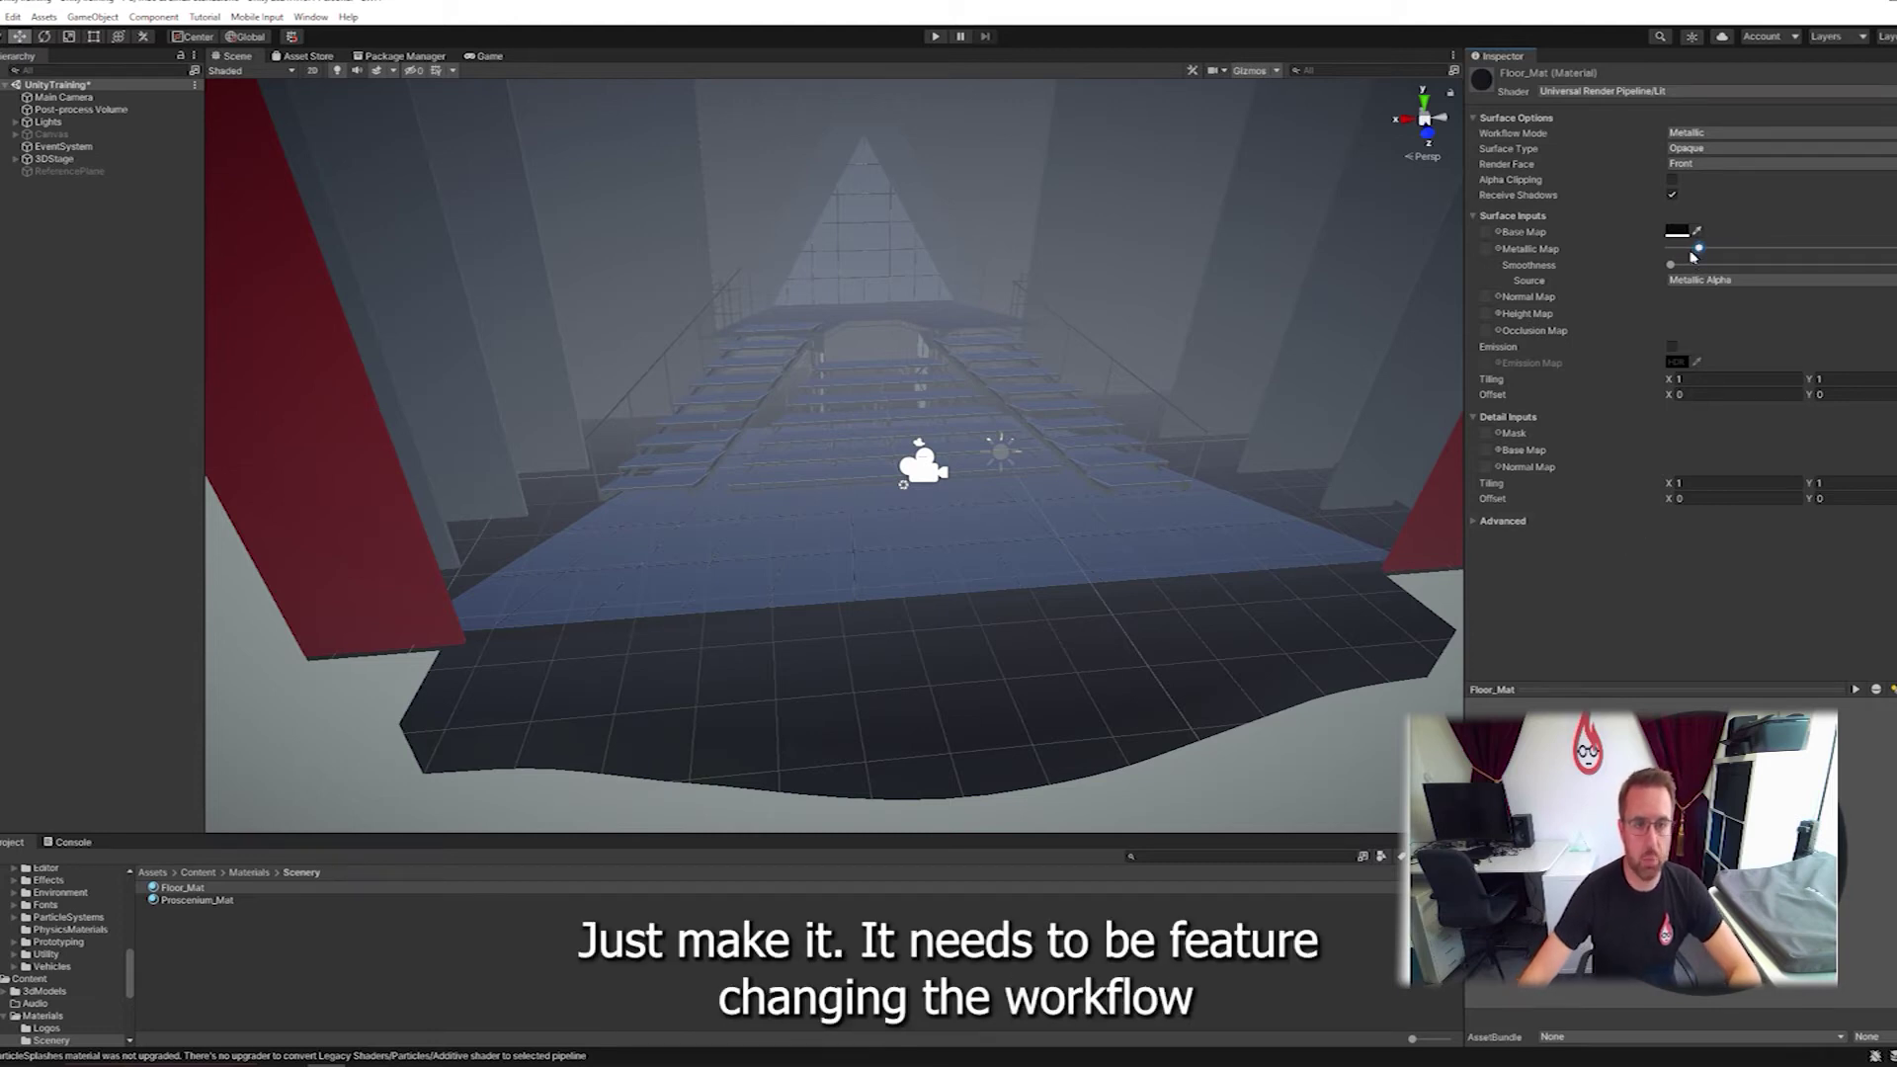
{"action": "left_click", "coordinate": [1699, 133]}
{"action": "left_click", "coordinate": [1710, 167]}
{"action": "left_click", "coordinate": [1493, 117]}
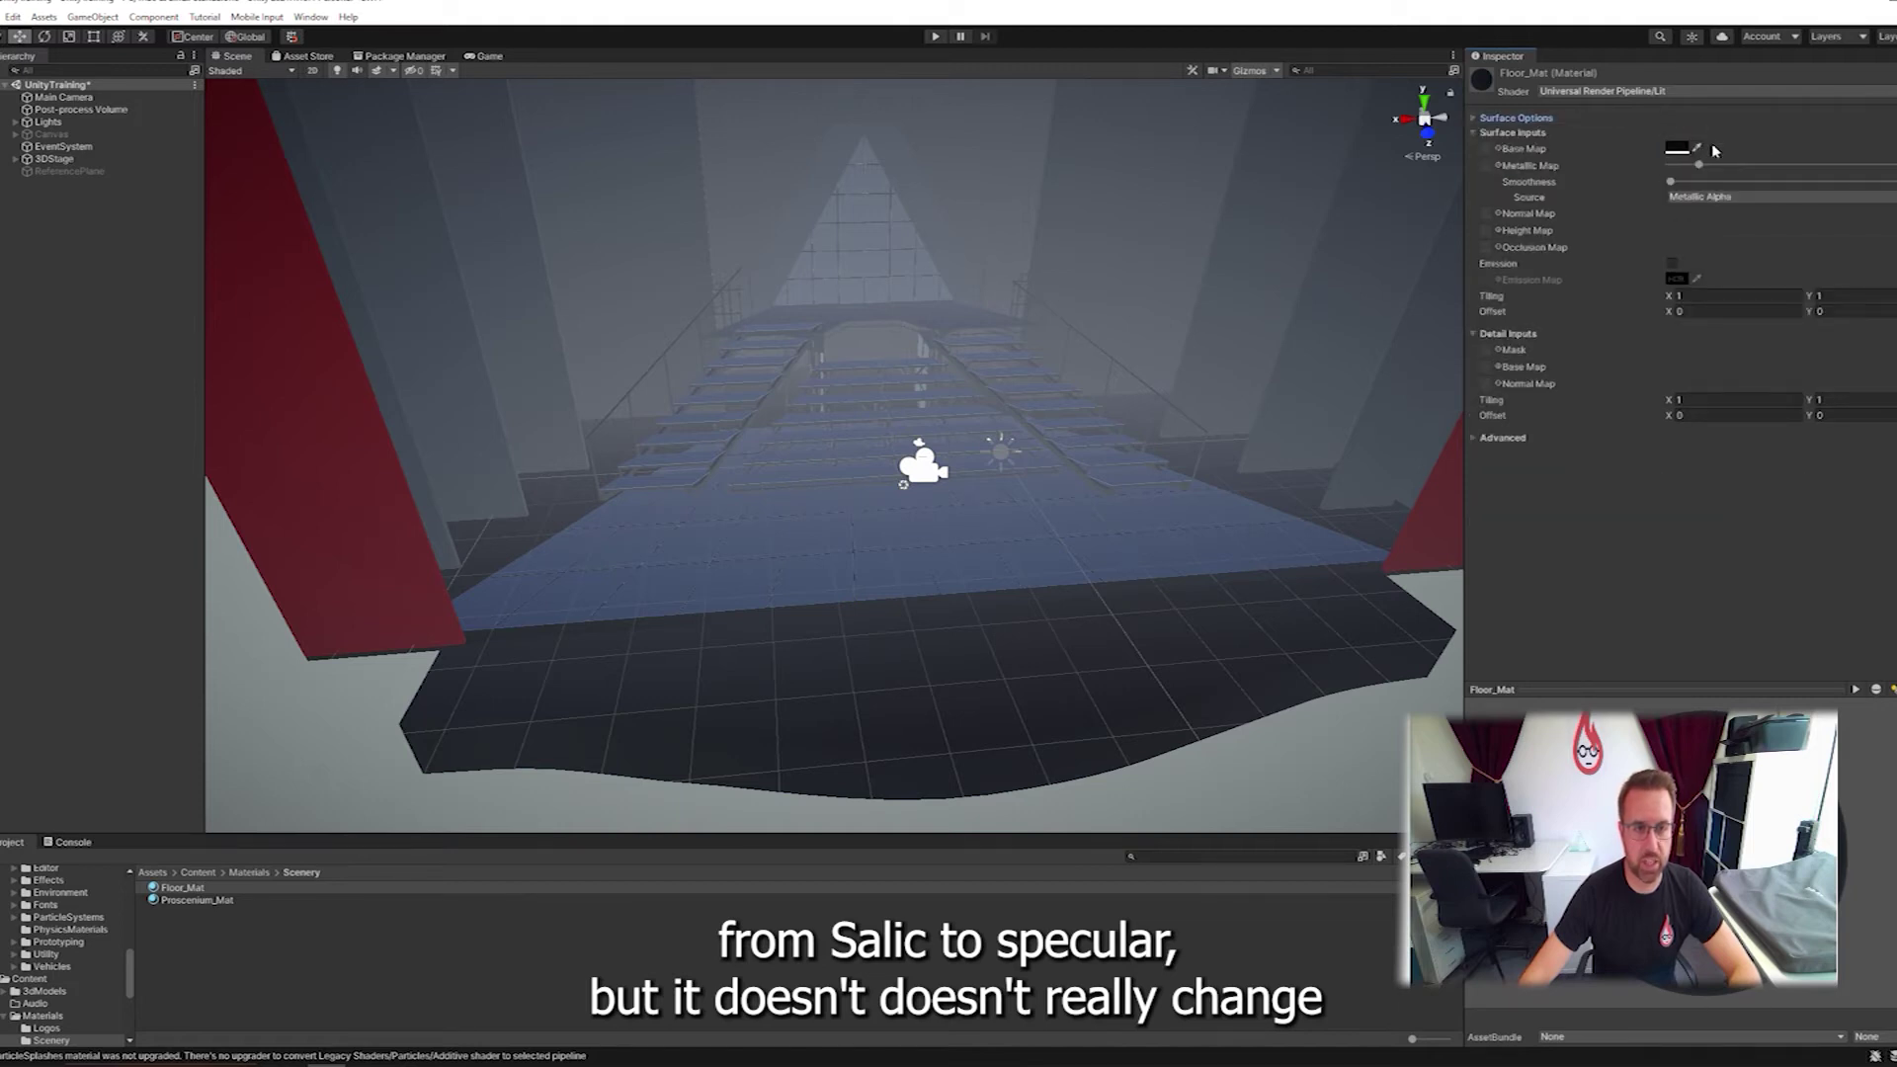
{"action": "left_click", "coordinate": [1493, 118]}
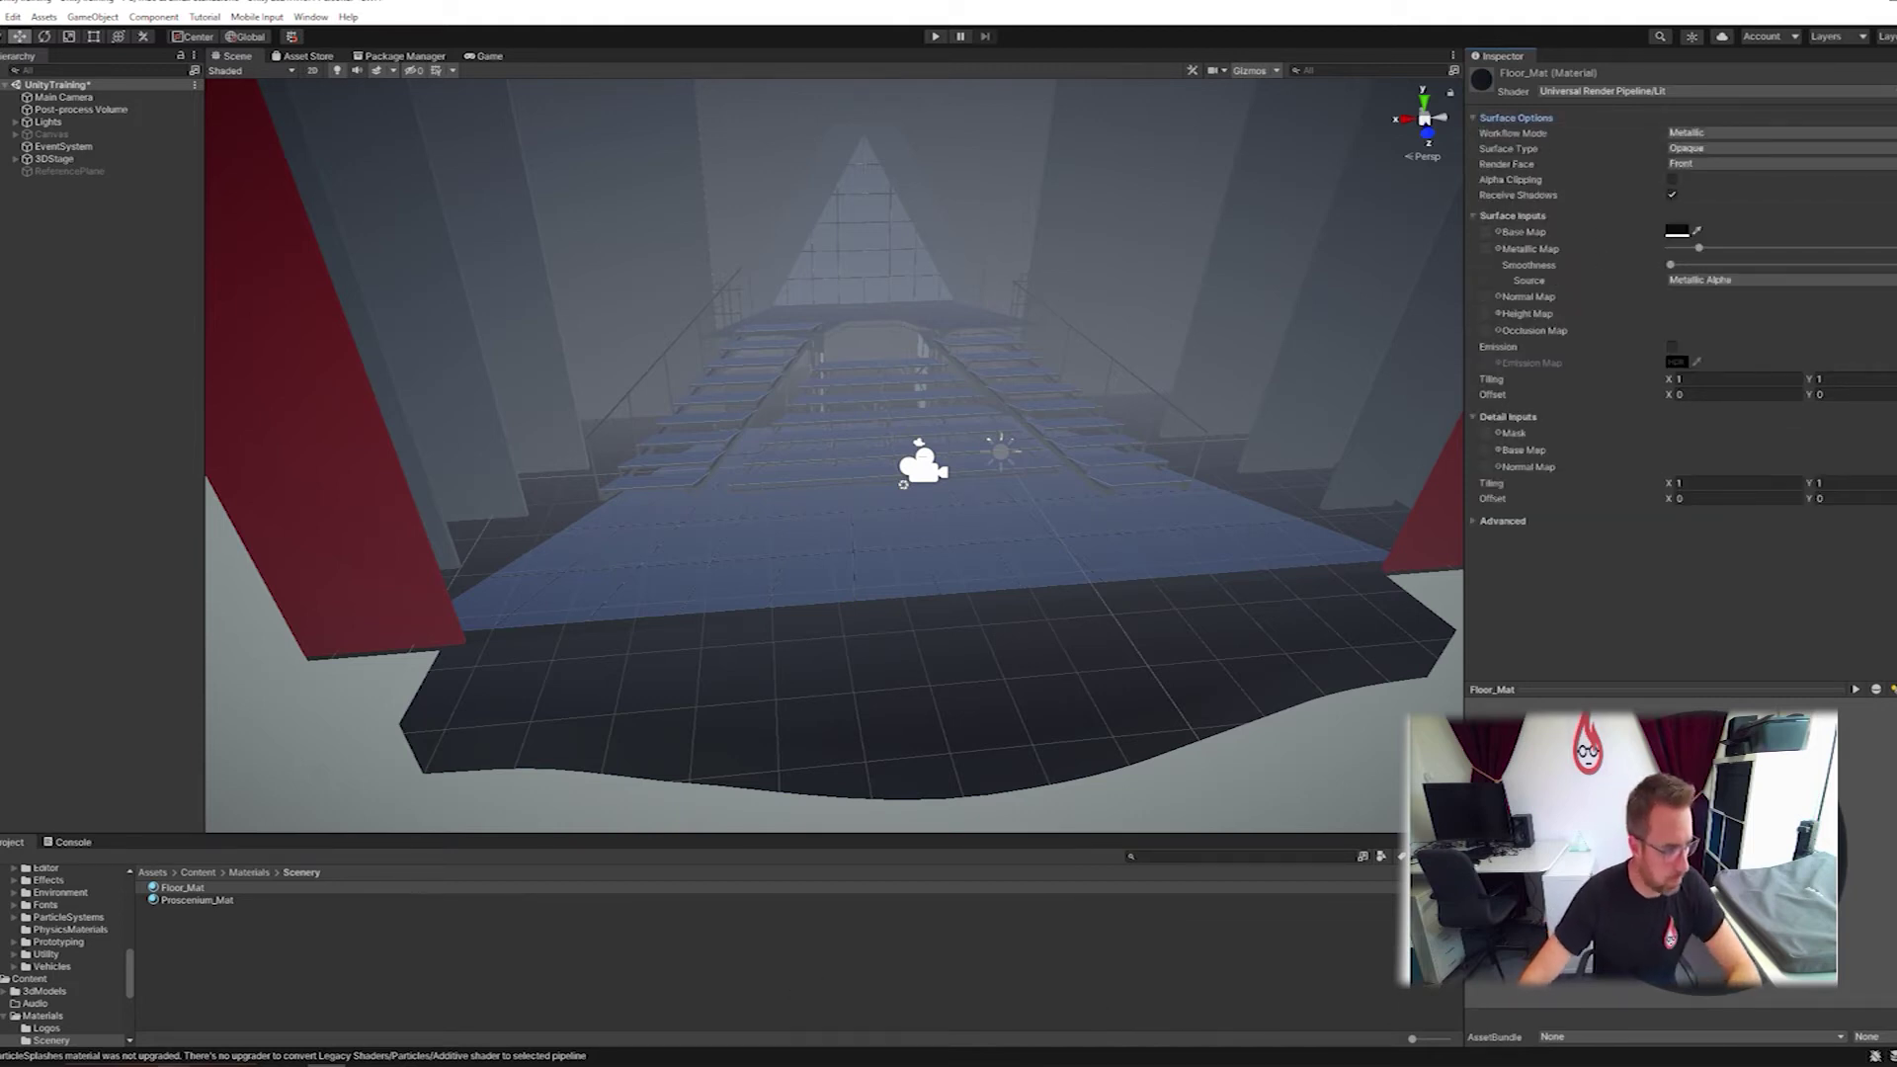
Assign Floor_Mat to the forestage and select the forestage to check its material.
{"action": "left_click_drag", "start_coordinate": [174, 892], "coordinate": [720, 678]}
{"action": "left_click_drag", "start_coordinate": [170, 888], "coordinate": [939, 554]}
{"action": "left_click", "coordinate": [908, 524]}
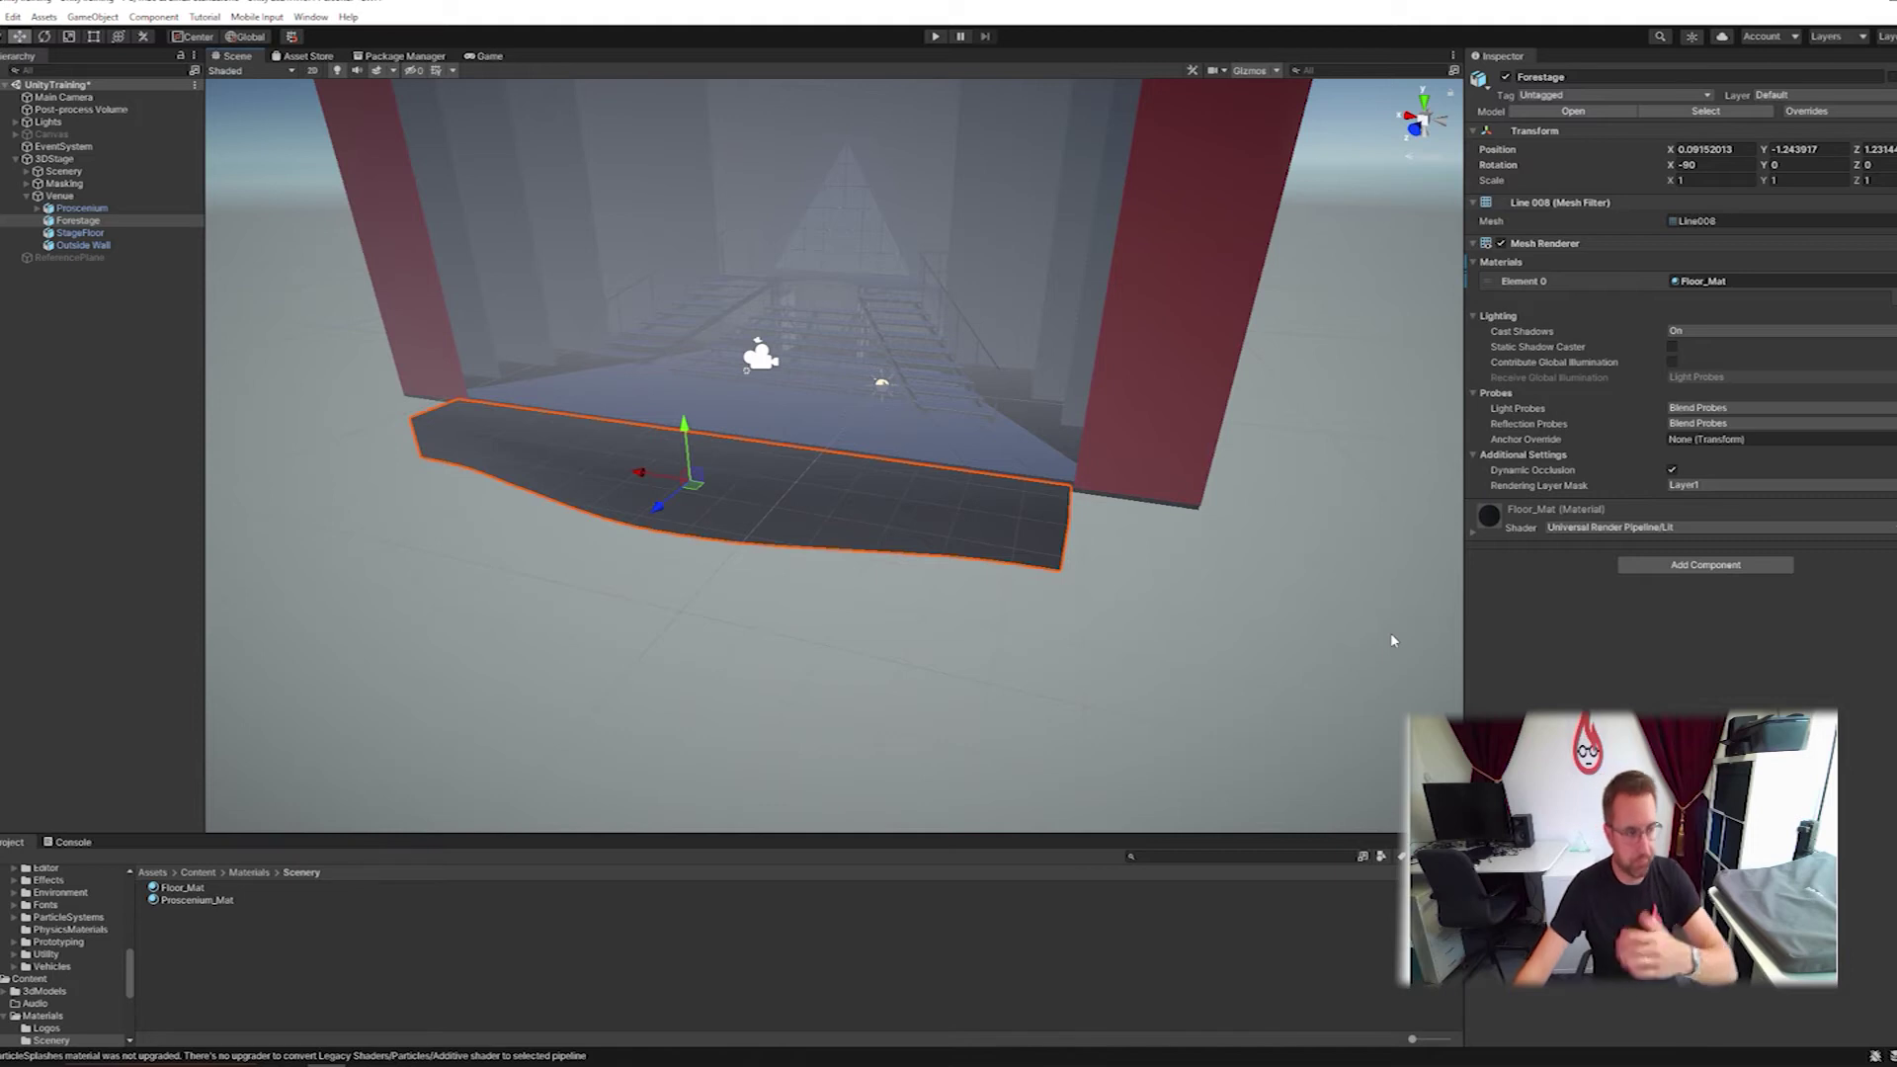
Select the GameFloor show floor behind the forestage and frame it in the scene.
{"action": "left_click_drag", "start_coordinate": [932, 500], "coordinate": [975, 585], "text": "alt"}
{"action": "left_click_drag", "start_coordinate": [840, 599], "coordinate": [916, 596], "text": "alt"}
{"action": "scroll", "coordinate": [847, 591], "scroll_direction": "up", "scroll_amount": 8}
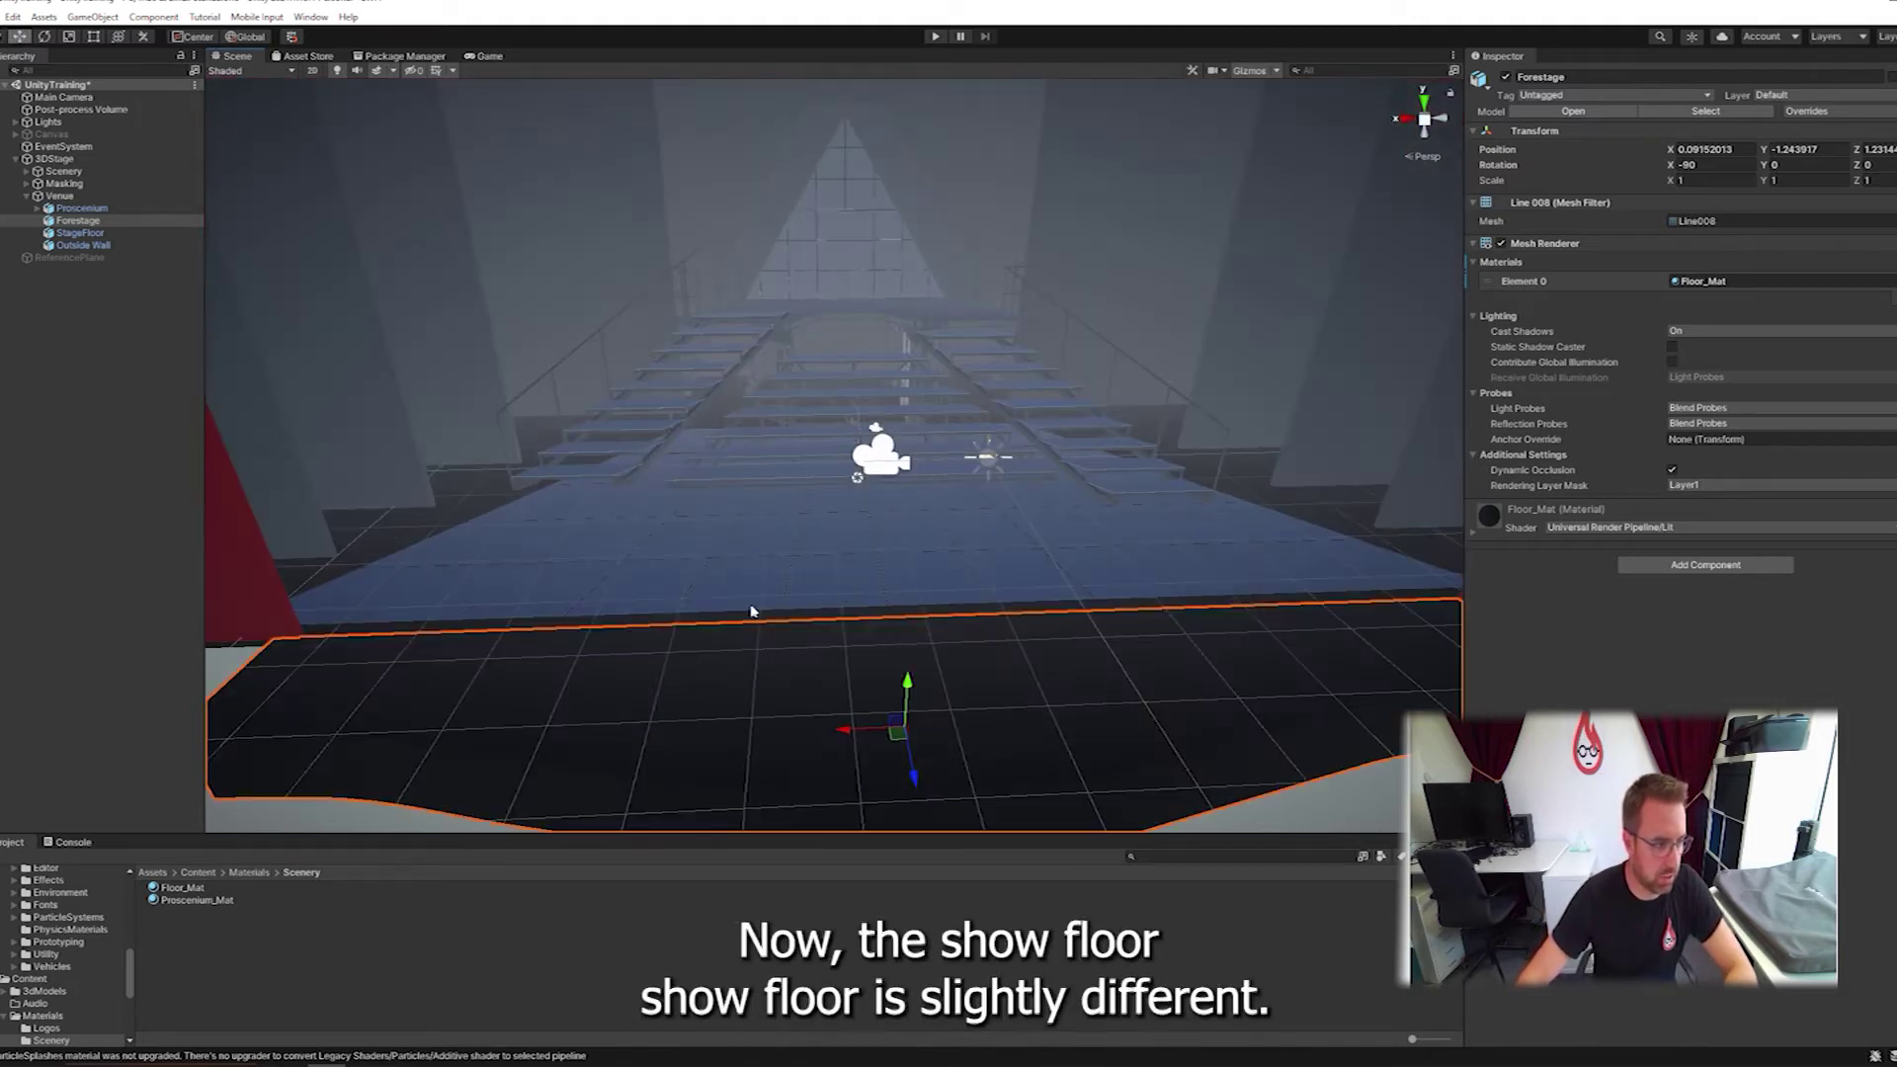
{"action": "middle_click_drag", "start_coordinate": [754, 611], "coordinate": [869, 578]}
{"action": "left_click", "coordinate": [494, 573]}
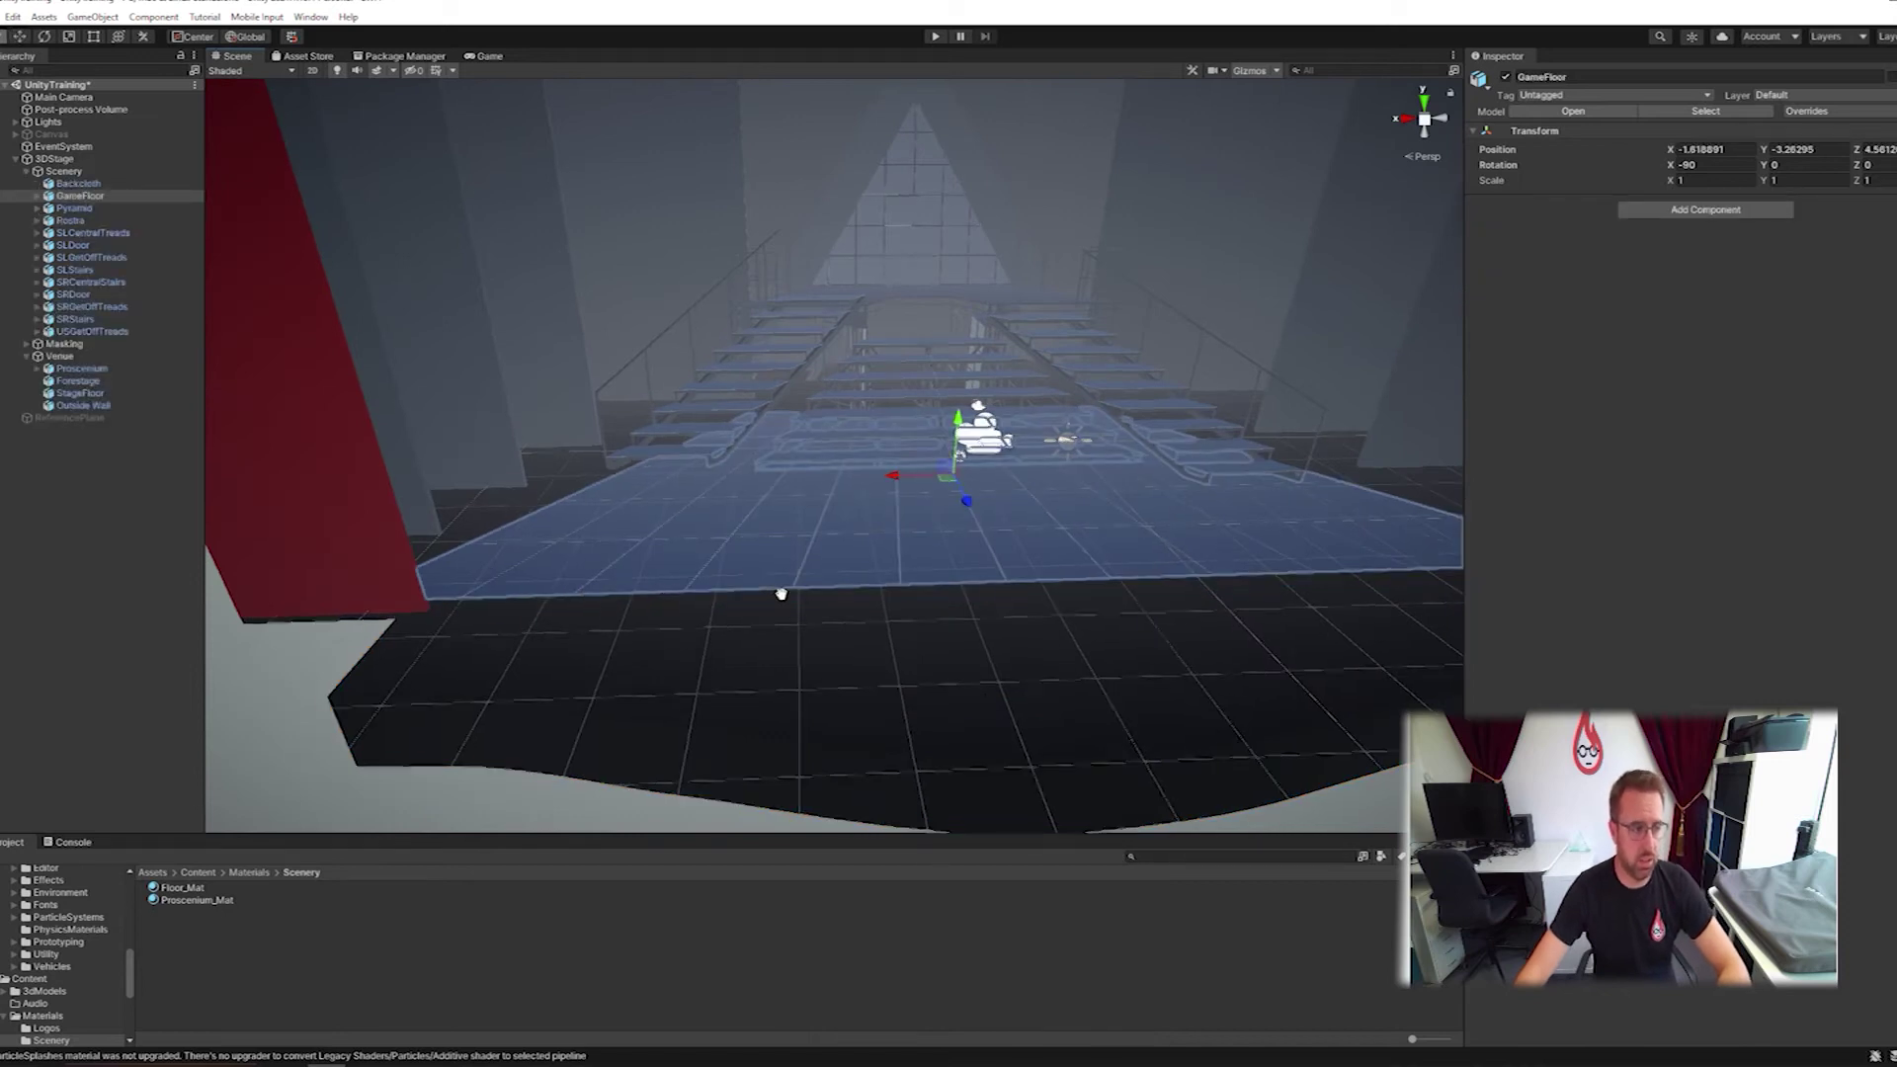
{"action": "key", "text": "f"}
{"action": "left_click_drag", "start_coordinate": [781, 641], "coordinate": [779, 628], "text": "alt"}
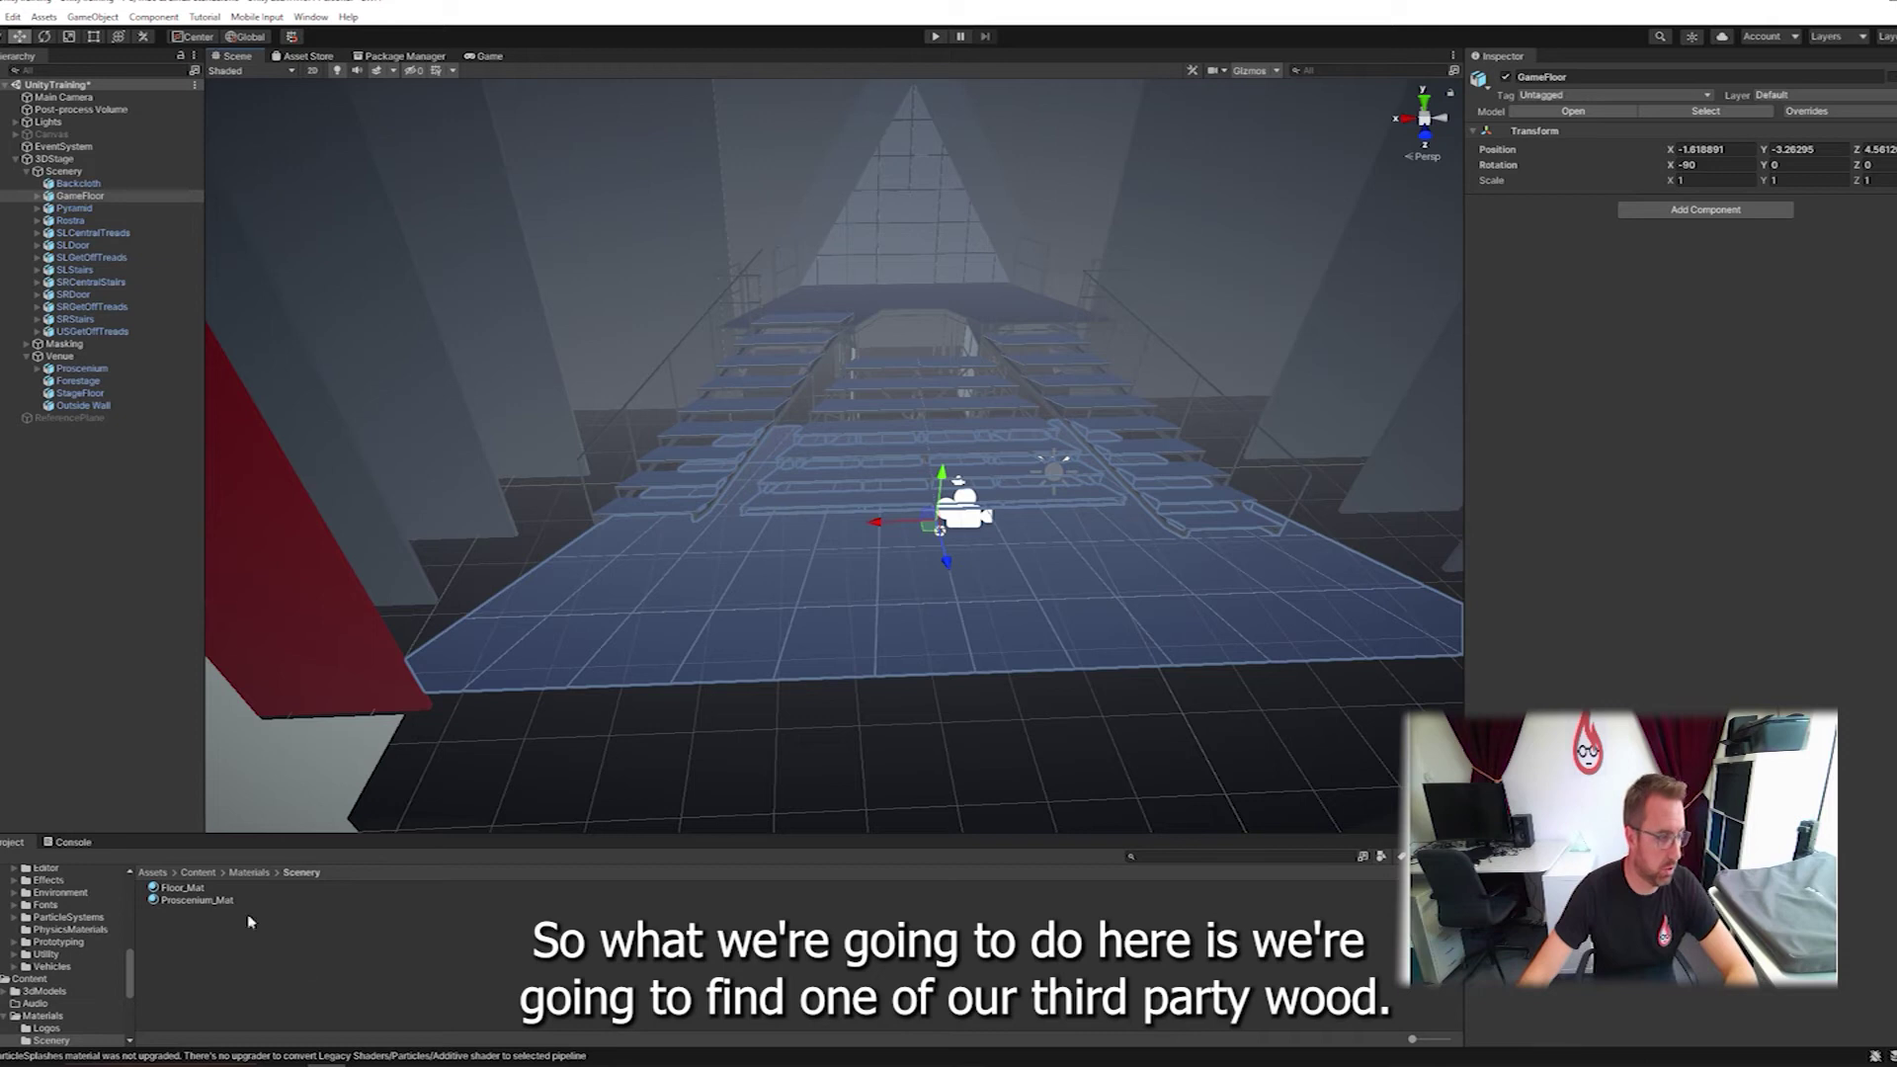
Open the PBRWoodMaterials Materials folder under 3rdParty and inspect the rough and reinforced wood materials.
{"action": "left_click", "coordinate": [148, 874]}
{"action": "double_click", "coordinate": [194, 893]}
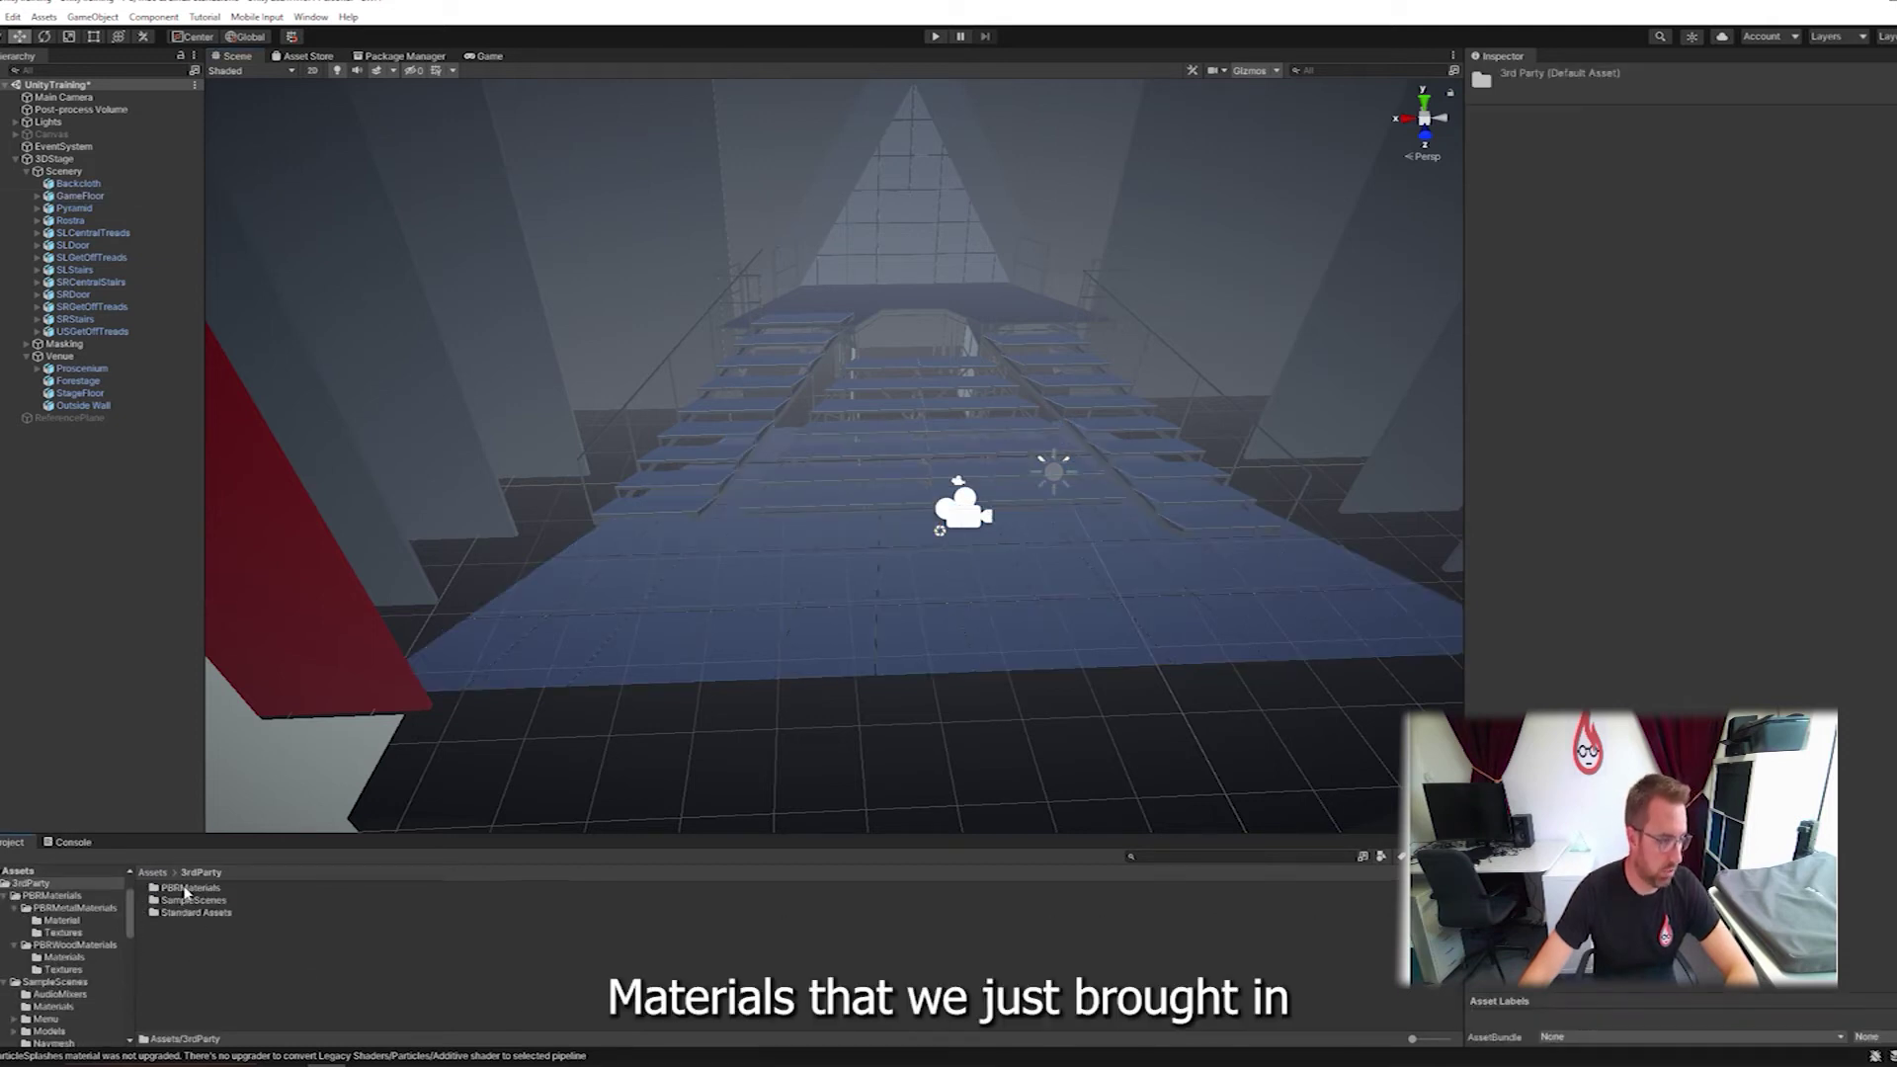
{"action": "double_click", "coordinate": [188, 889]}
{"action": "double_click", "coordinate": [208, 899]}
{"action": "double_click", "coordinate": [189, 889]}
{"action": "left_click", "coordinate": [203, 913]}
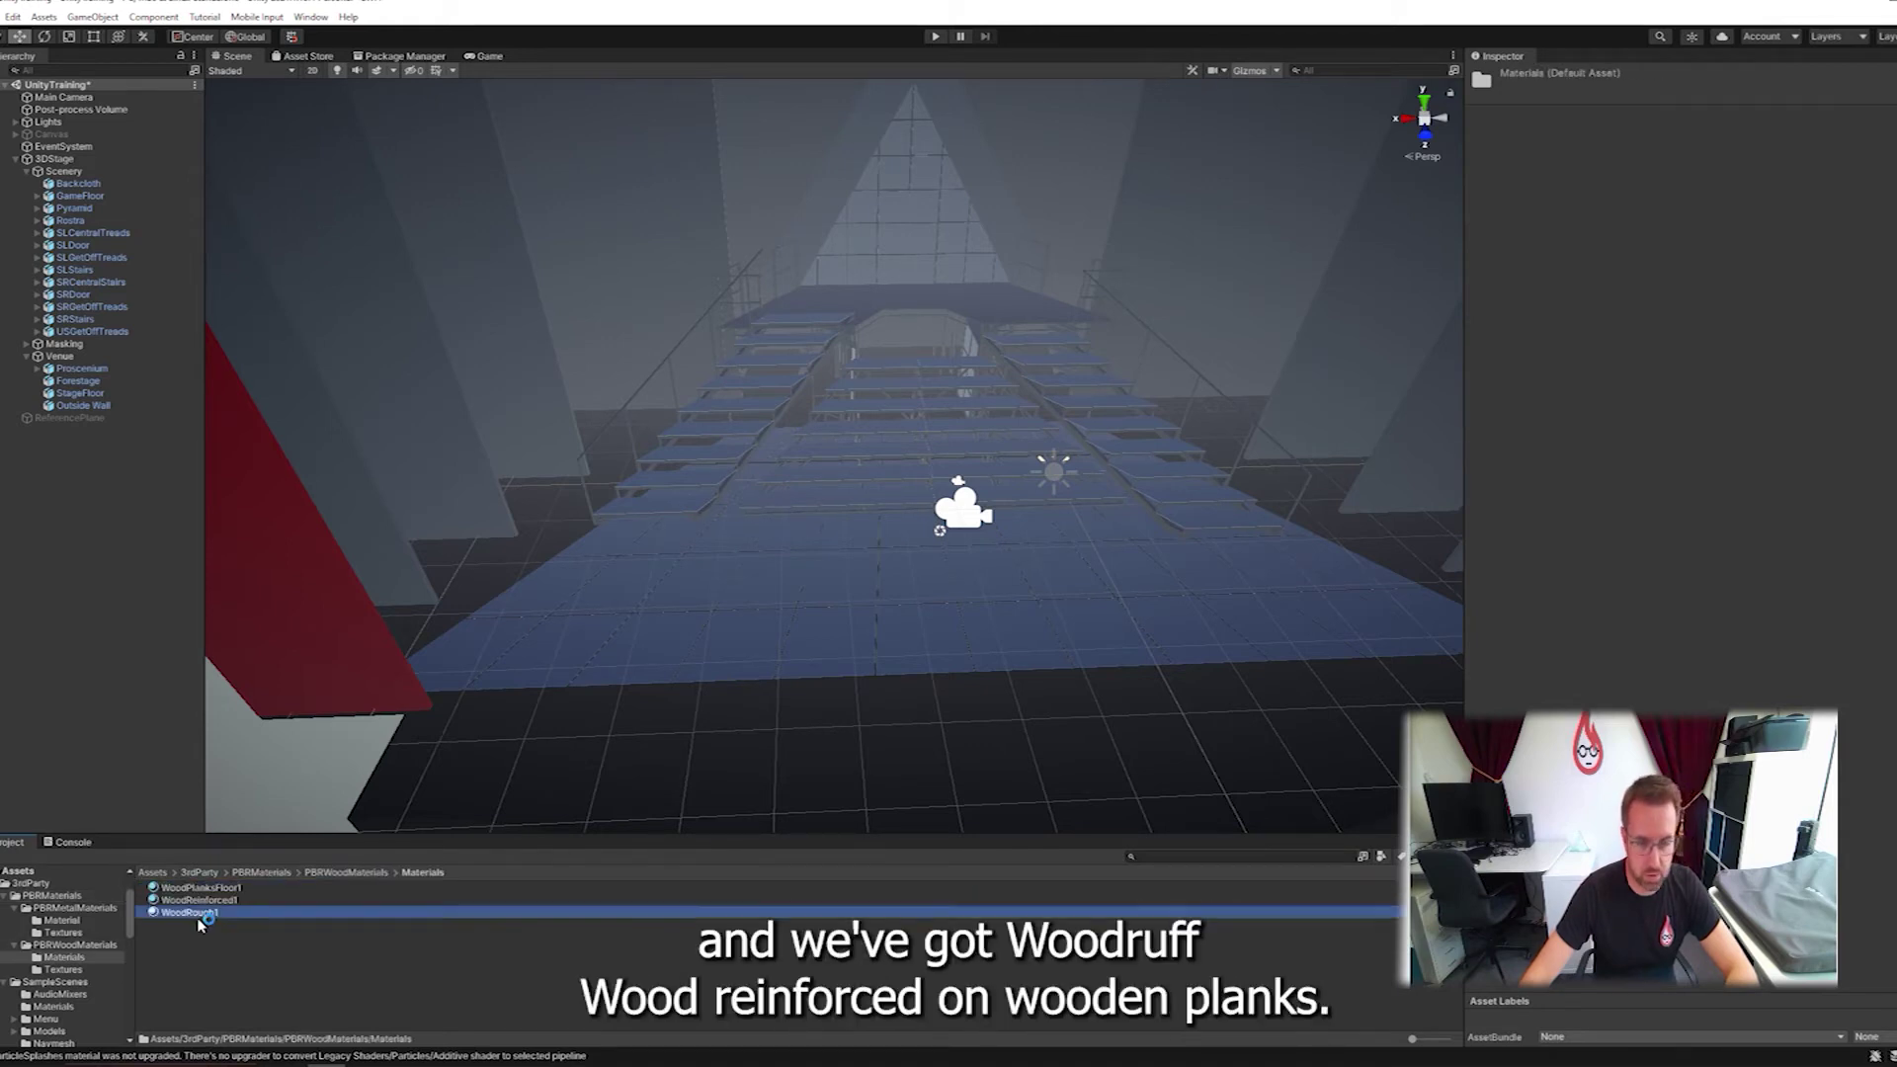
{"action": "left_click", "coordinate": [207, 900]}
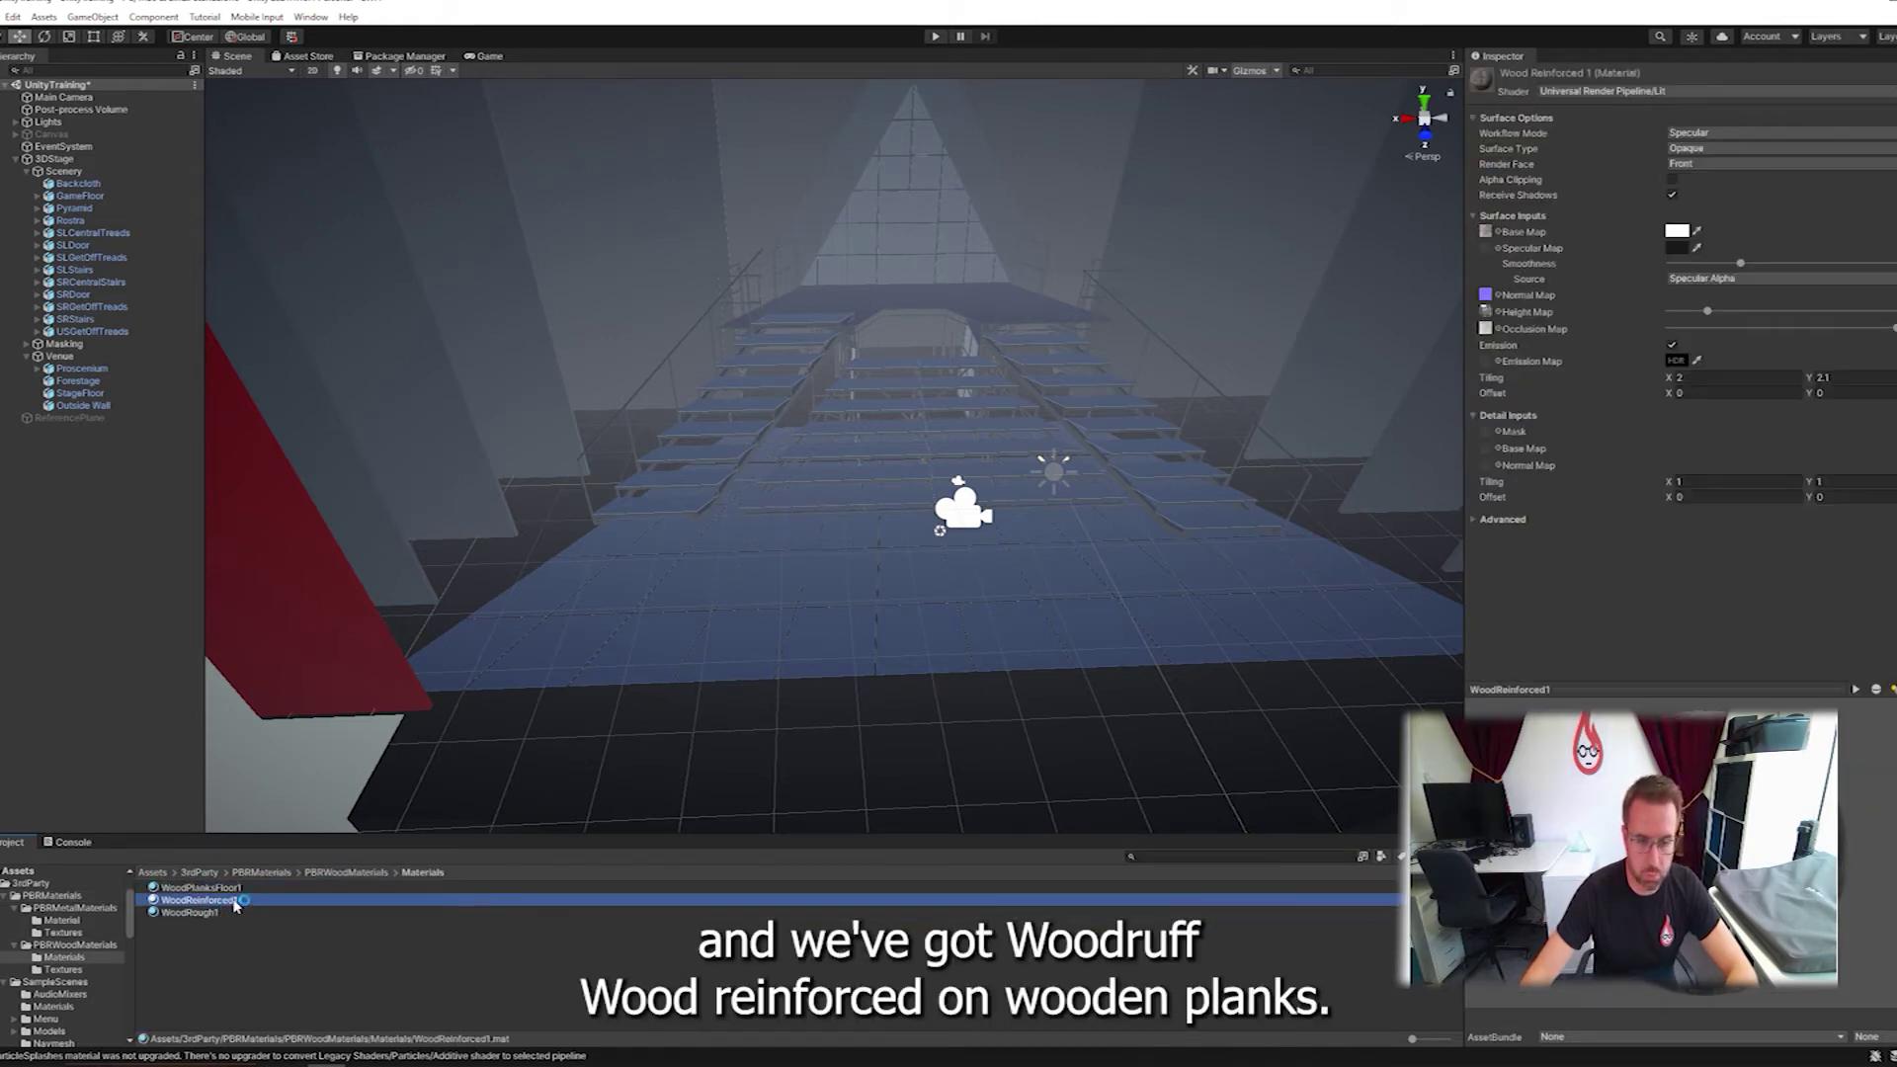
View the WoodPlanksFloor1 material's settings and the contents of the Content > Materials > Scenery folder.
{"action": "left_click", "coordinate": [239, 889]}
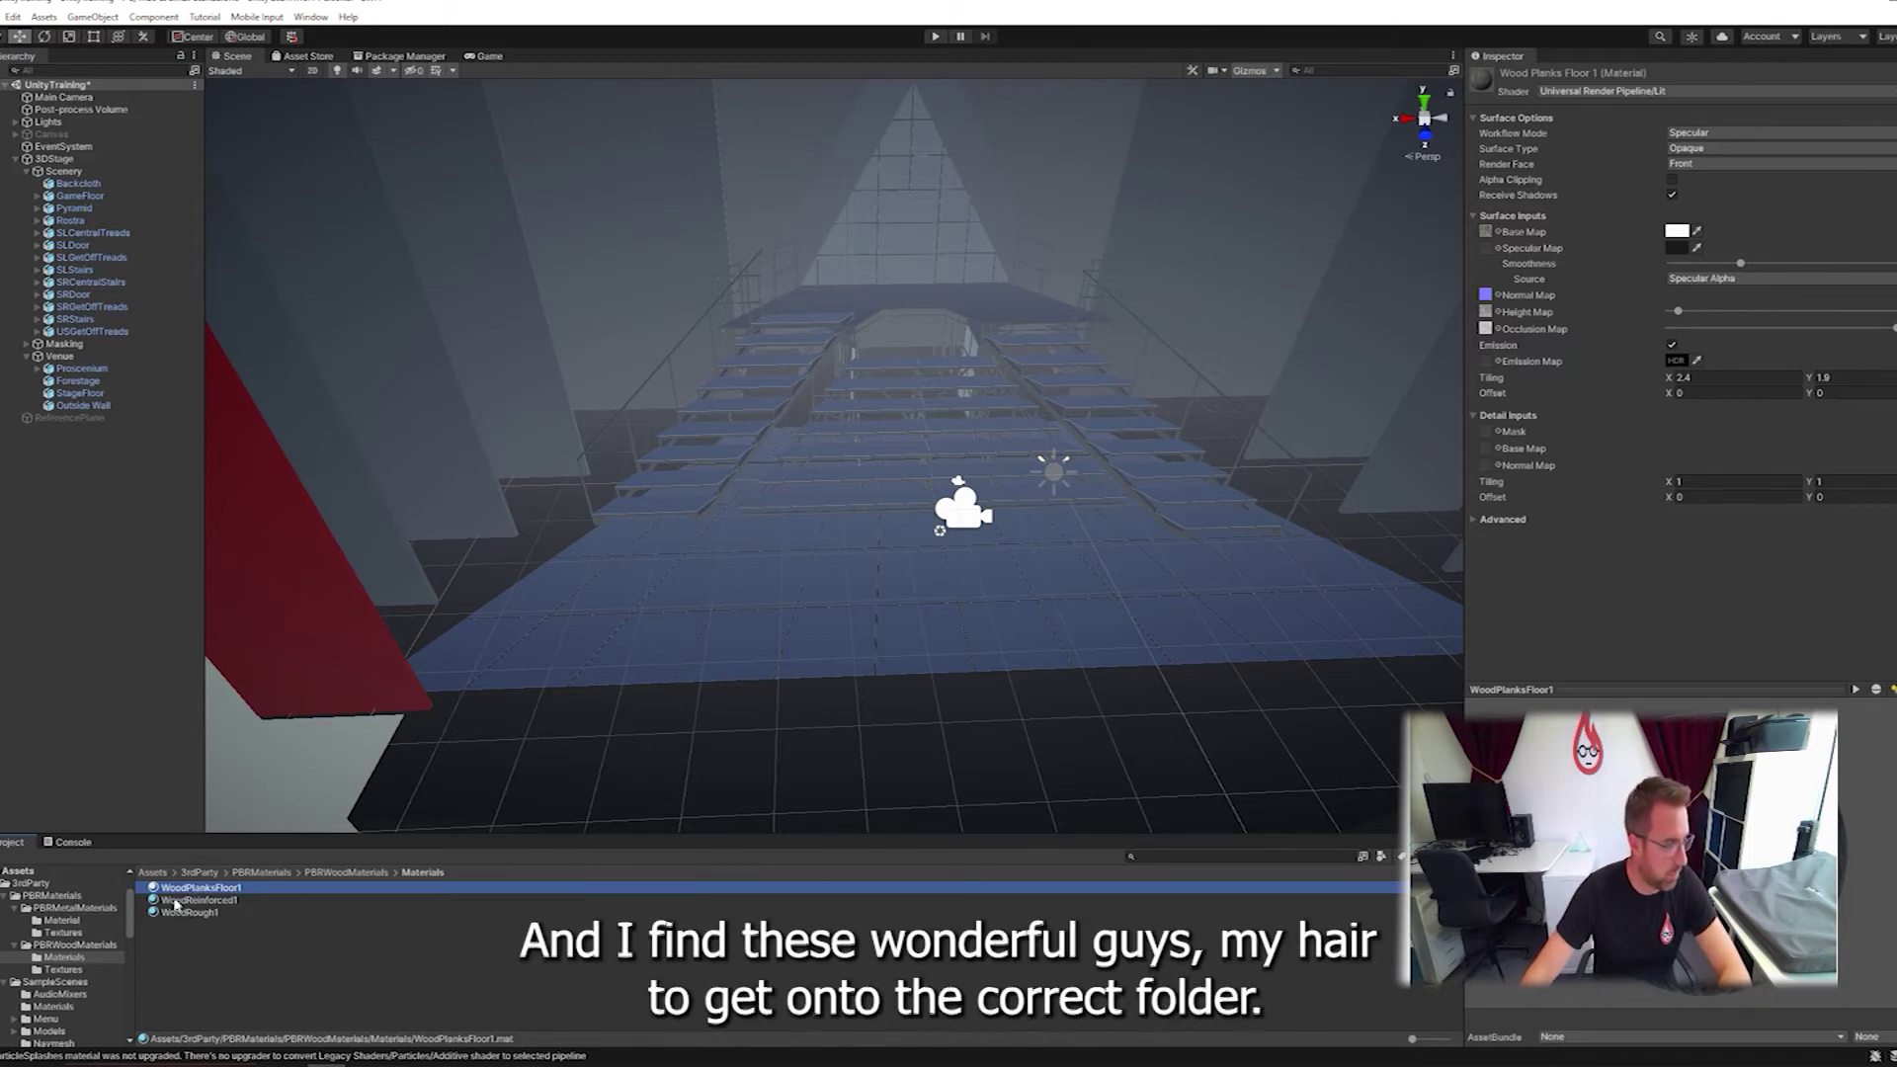
{"action": "mouse_move", "coordinate": [128, 901]}
{"action": "left_mouse_down"}
{"action": "mouse_move", "coordinate": [127, 923]}
{"action": "mouse_move", "coordinate": [131, 901]}
{"action": "left_mouse_up"}
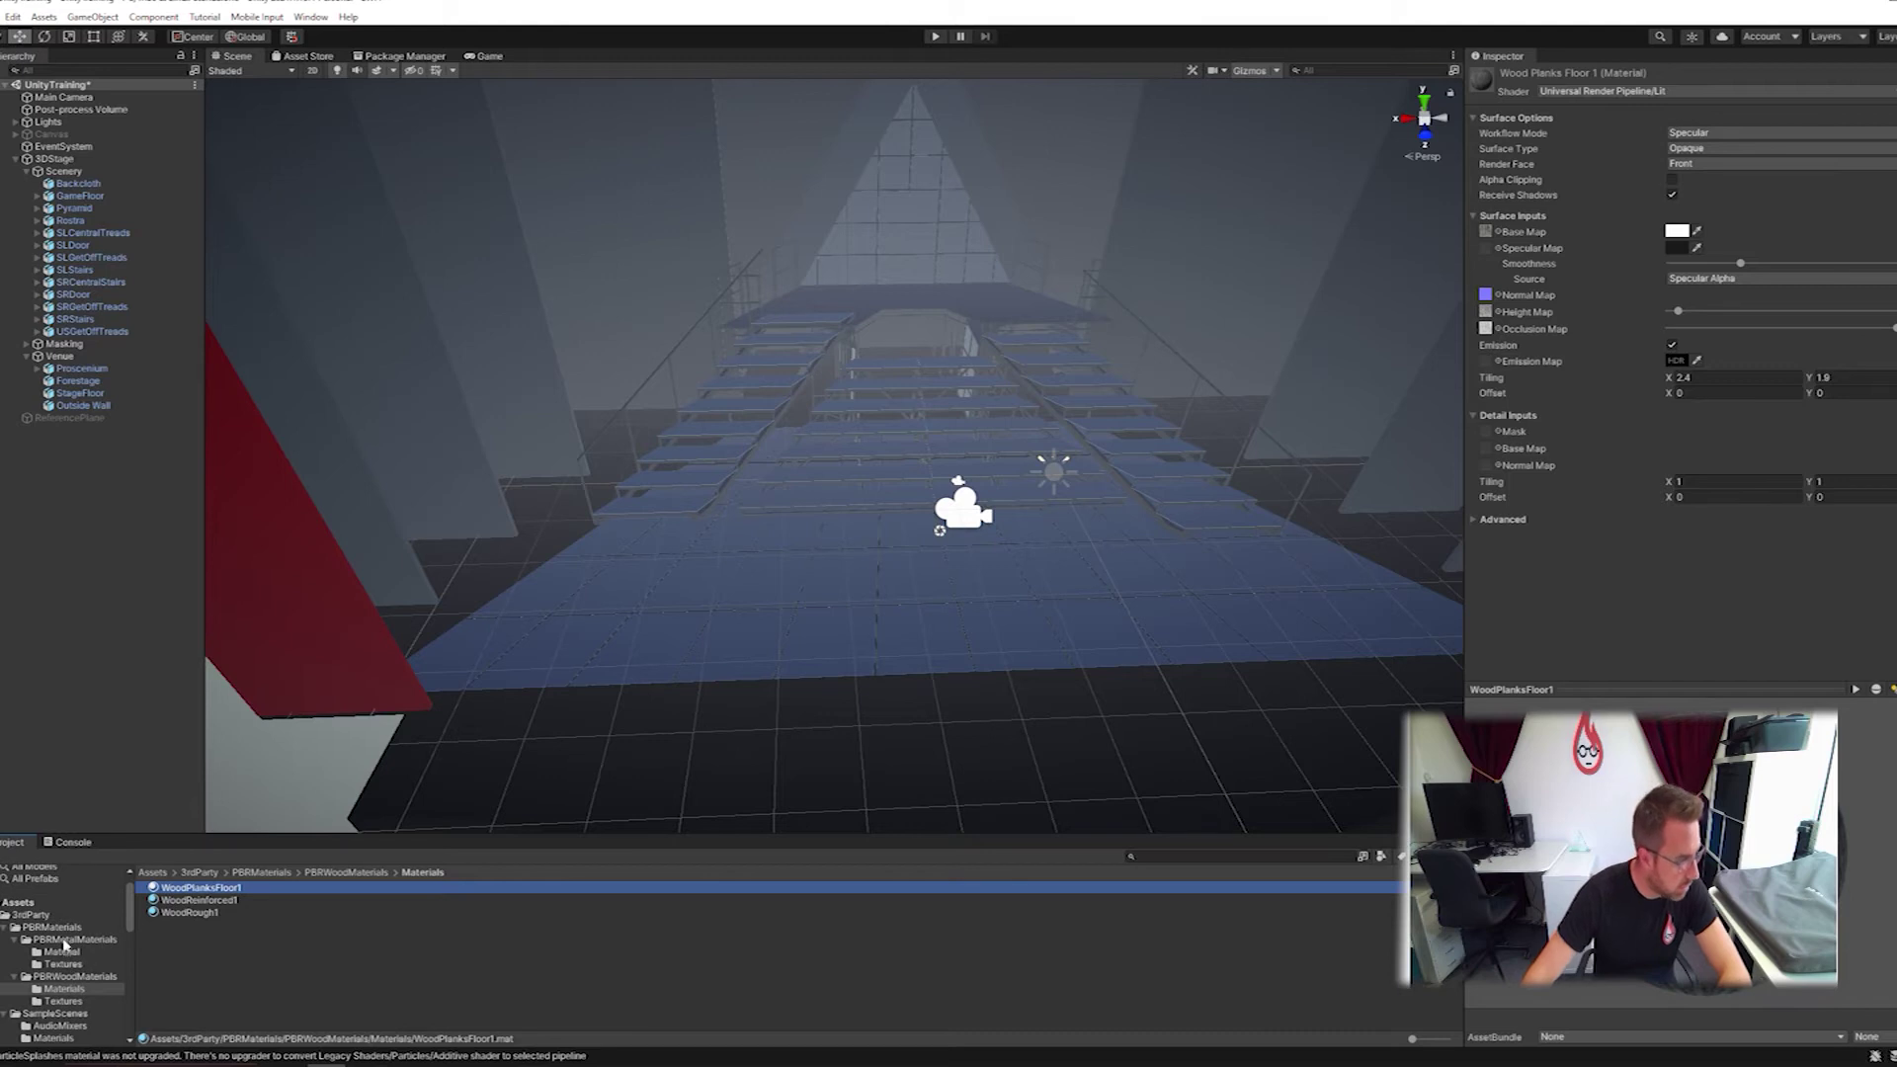
{"action": "scroll", "coordinate": [47, 968], "scroll_direction": "down", "scroll_amount": 10}
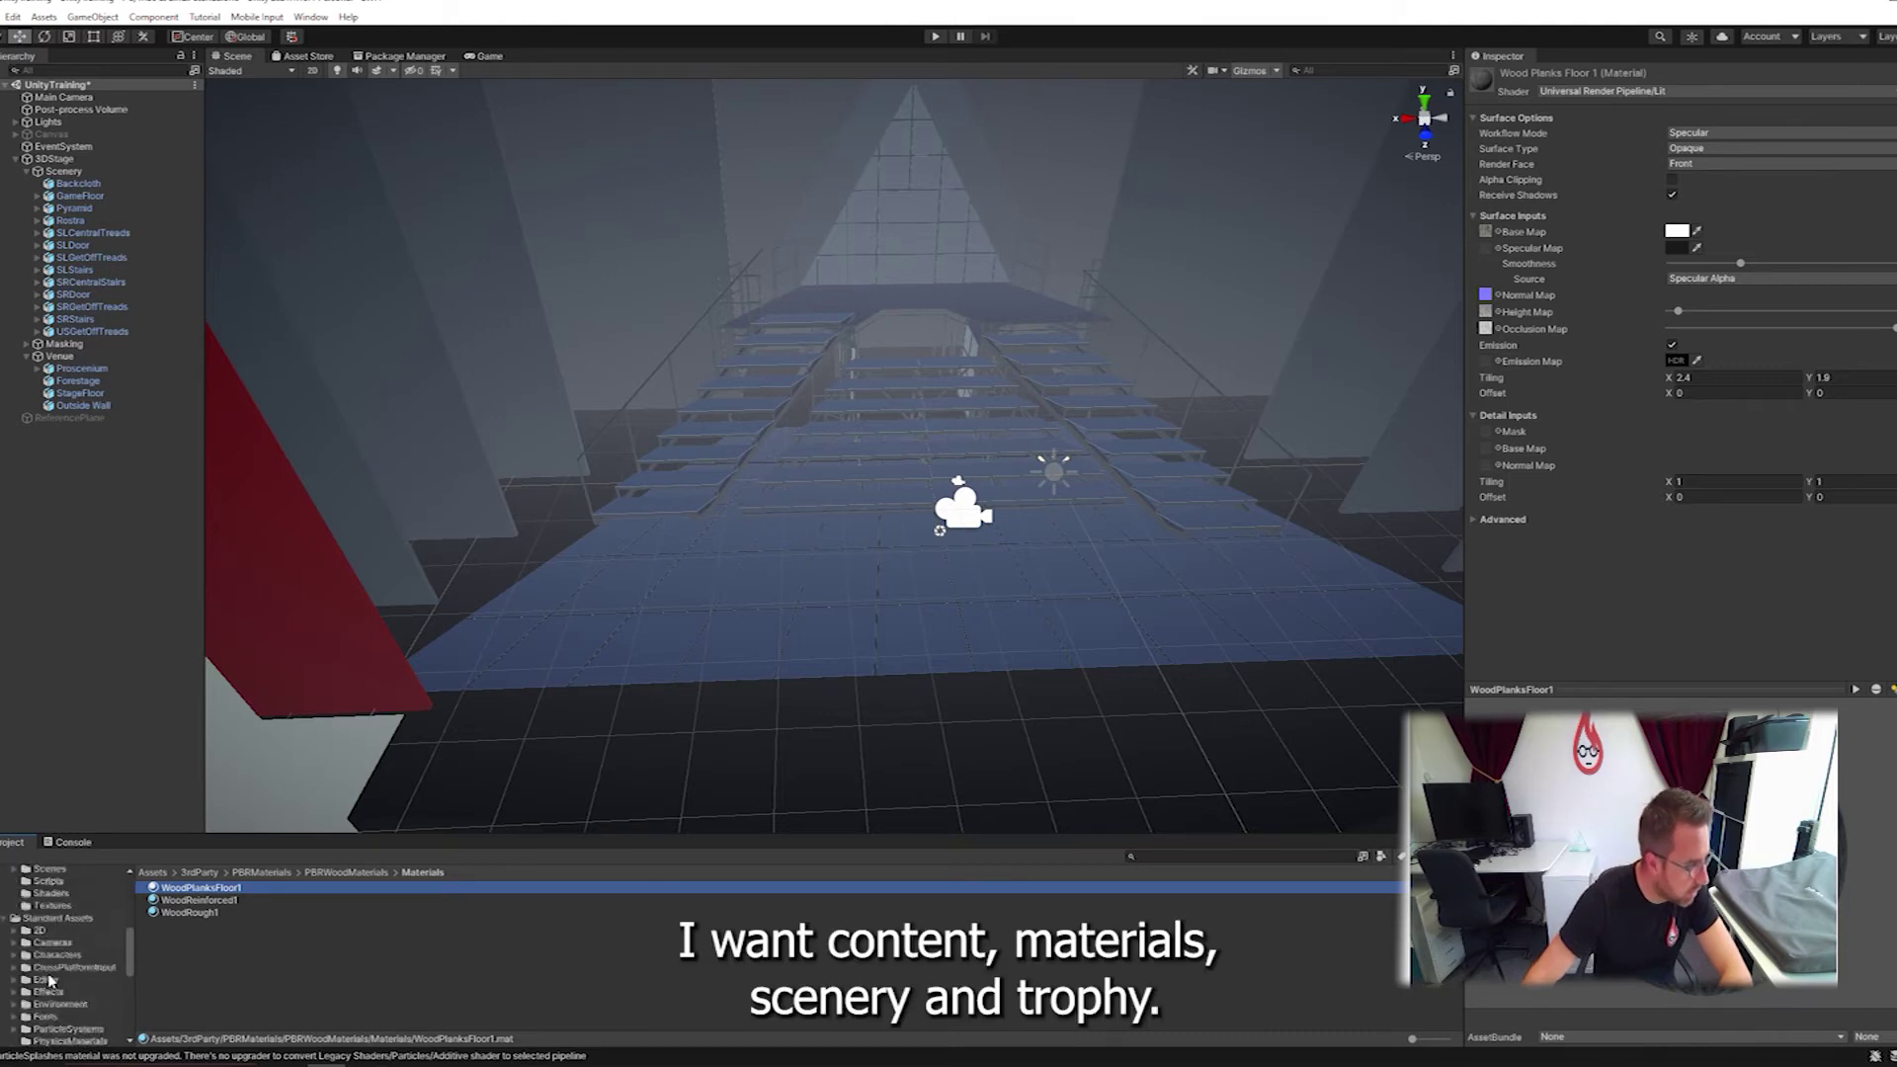
{"action": "left_click", "coordinate": [47, 1014]}
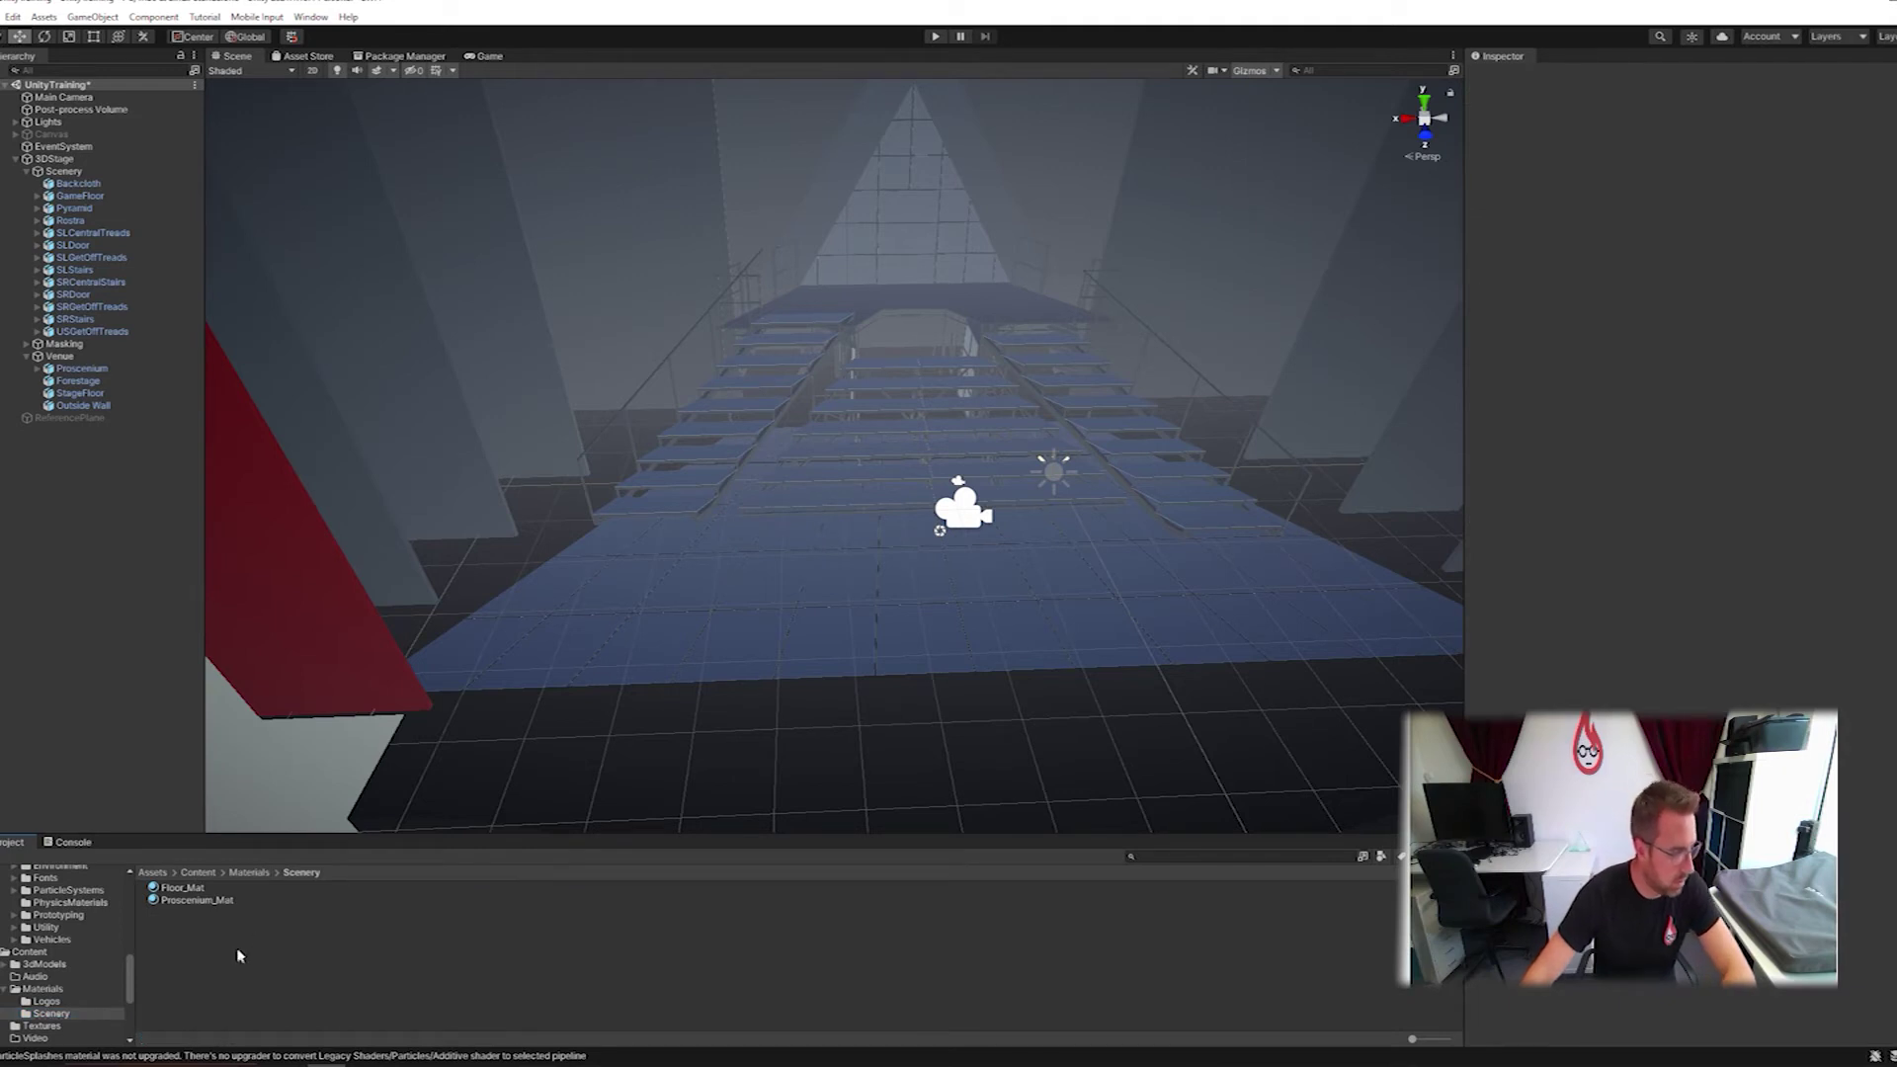
Move the WoodPlanksFloor1 material from the PBRWoodMaterials > Materials folder into Content > Materials > Scenery.
{"action": "left_click_drag", "start_coordinate": [132, 989], "coordinate": [126, 911]}
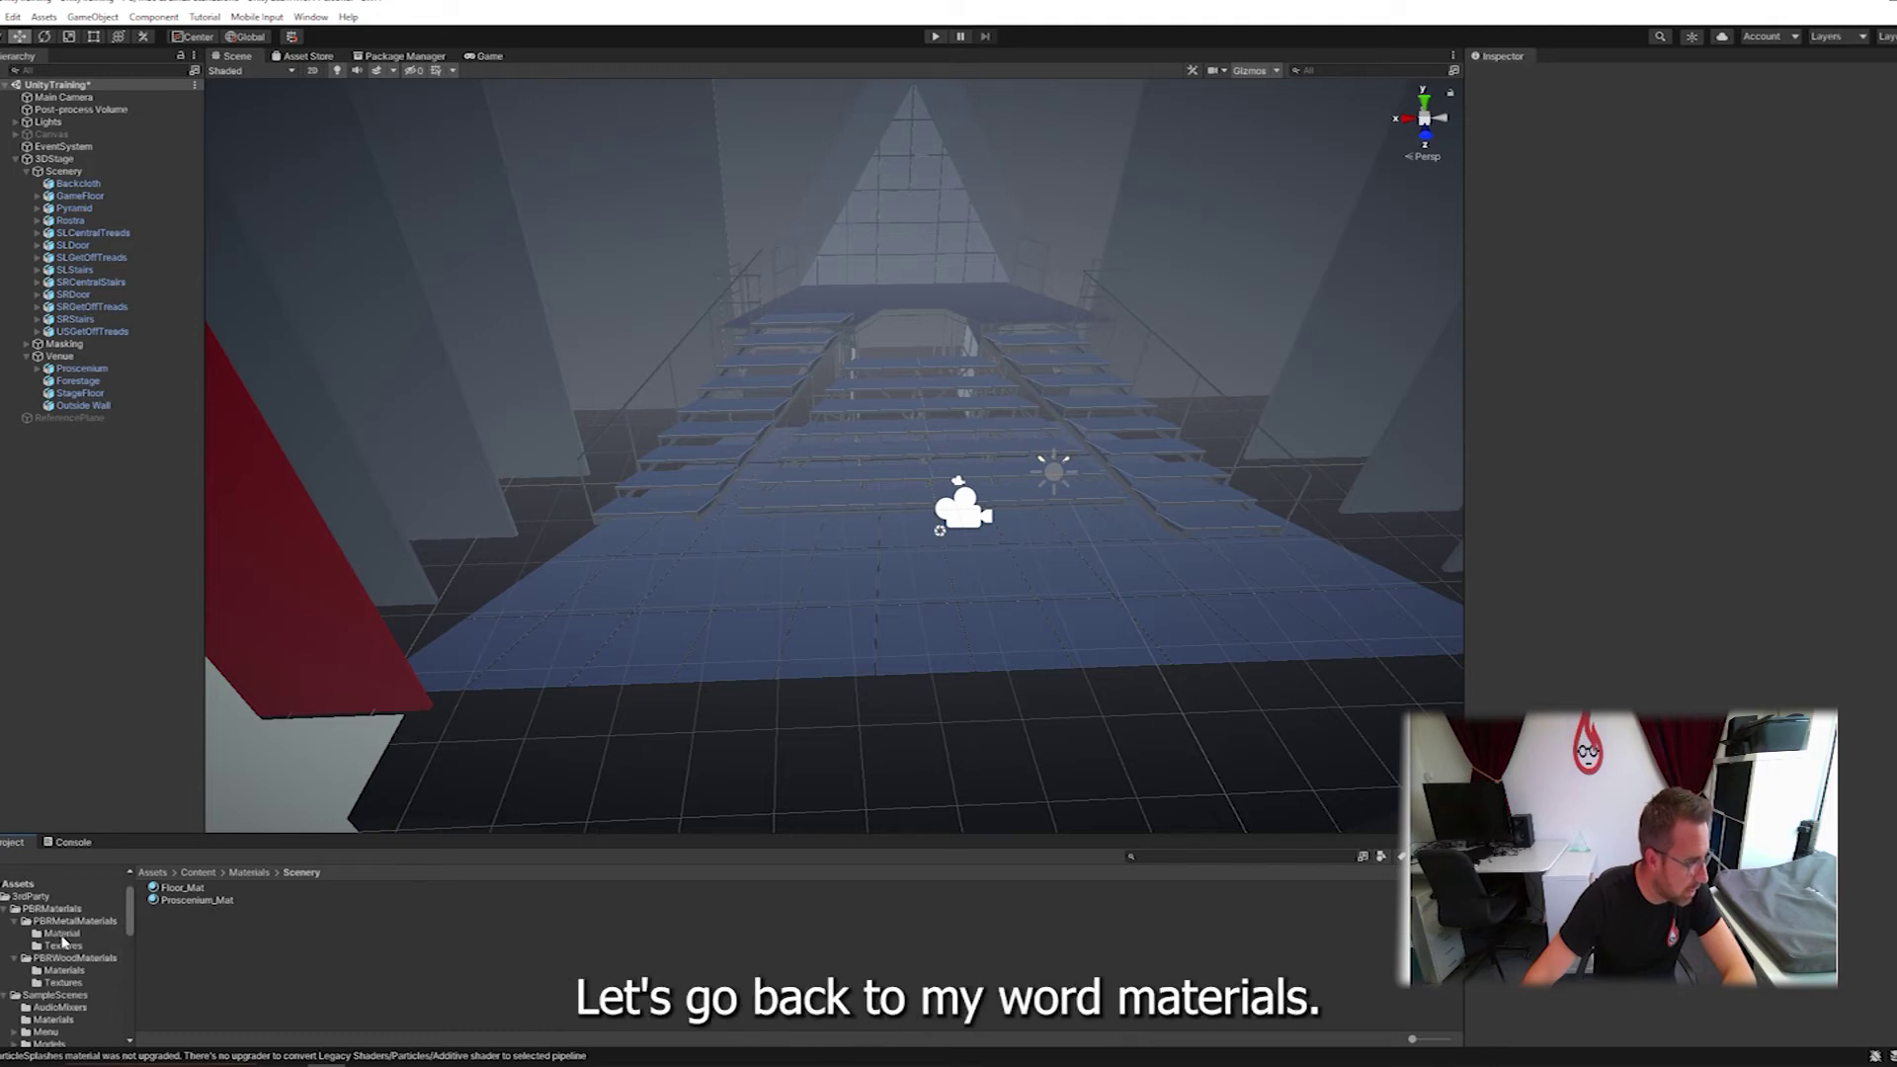
{"action": "left_click", "coordinate": [65, 972]}
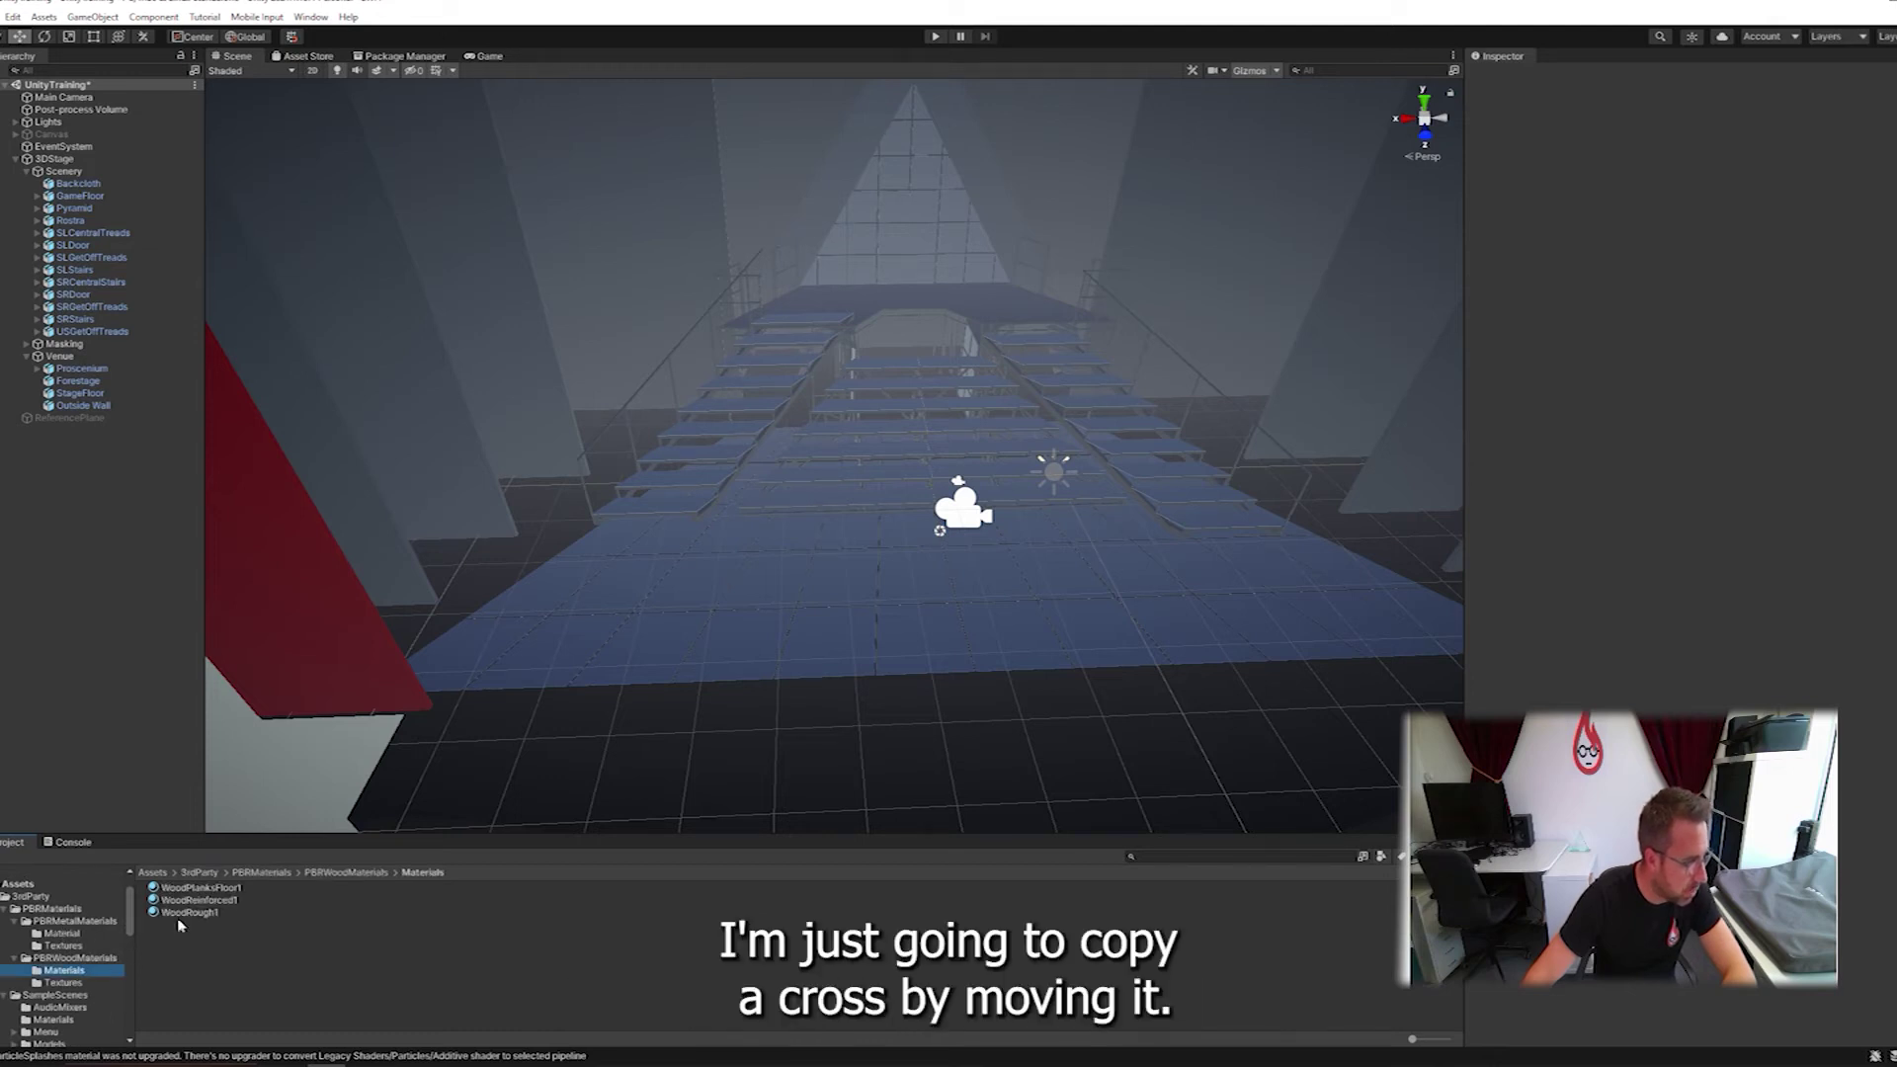
{"action": "left_click", "coordinate": [203, 888]}
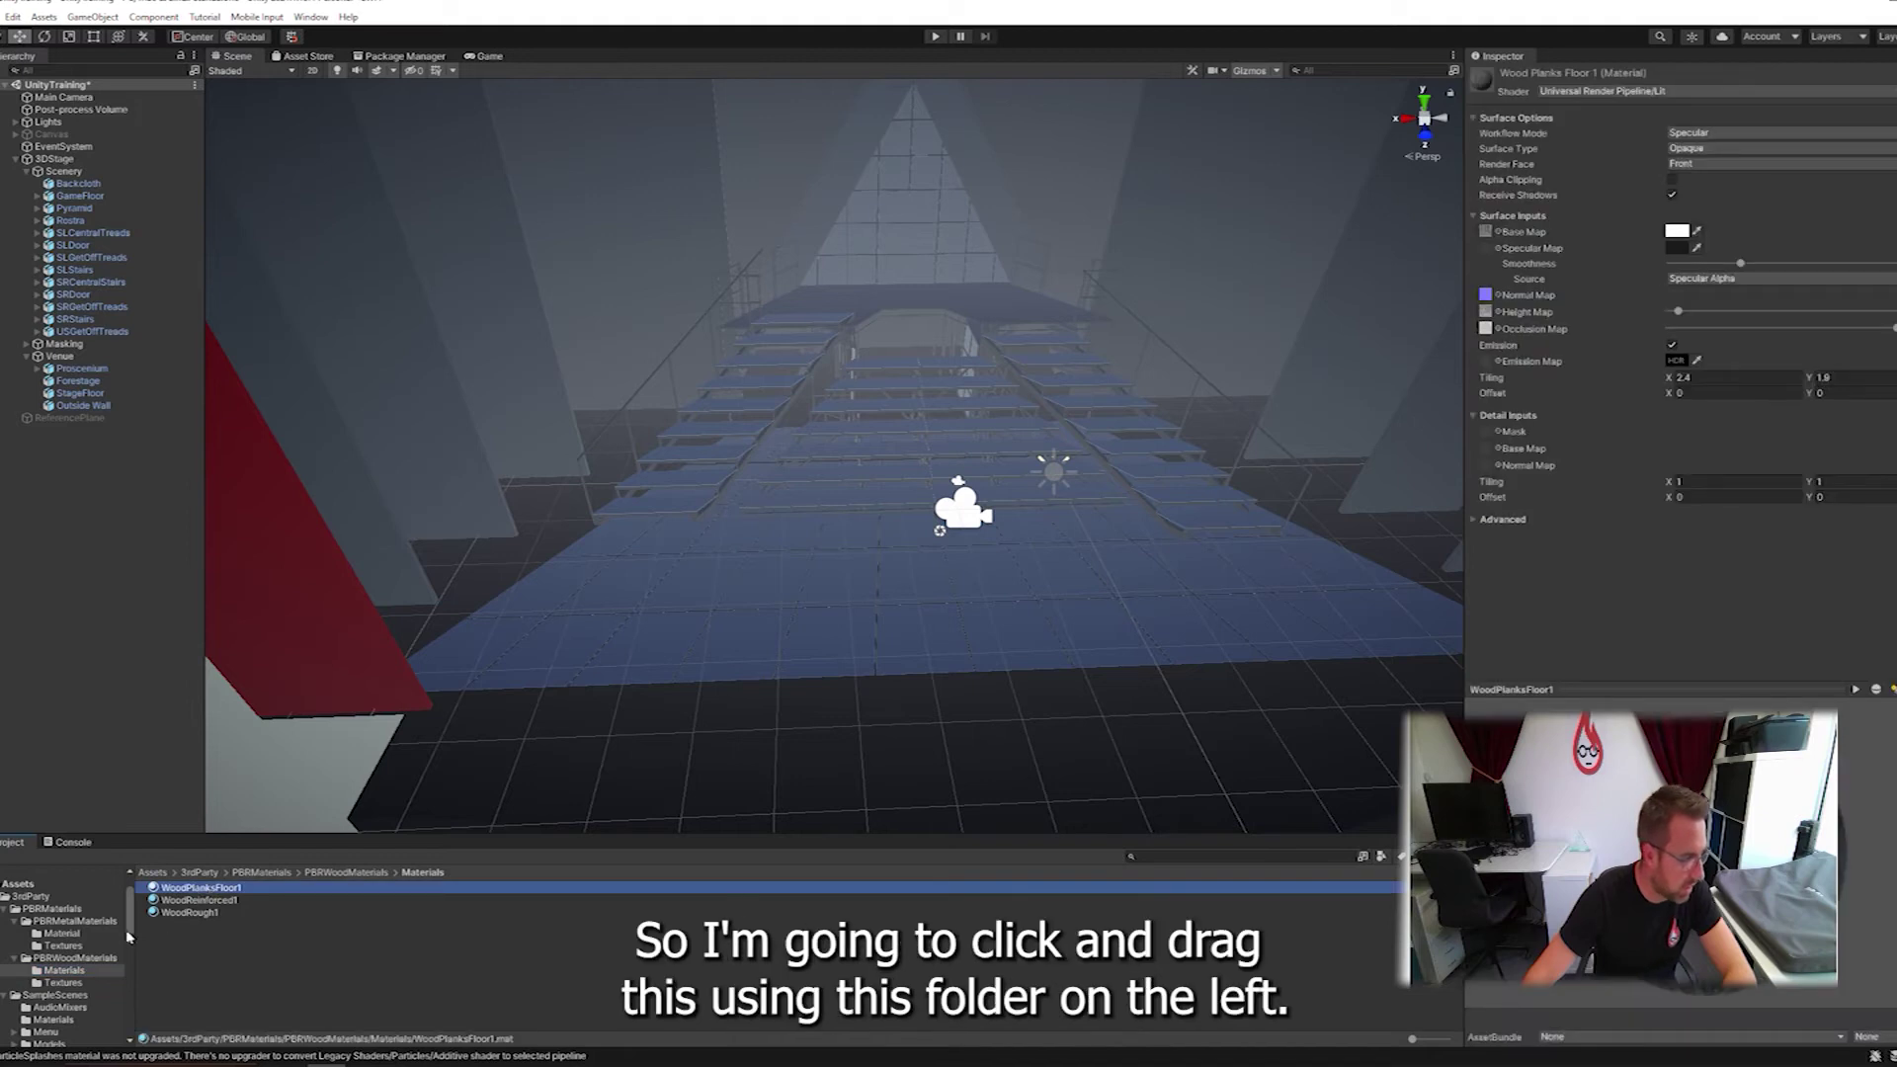
{"action": "left_click_drag", "start_coordinate": [127, 911], "coordinate": [129, 973]}
{"action": "scroll", "coordinate": [127, 984], "scroll_direction": "down", "scroll_amount": 3}
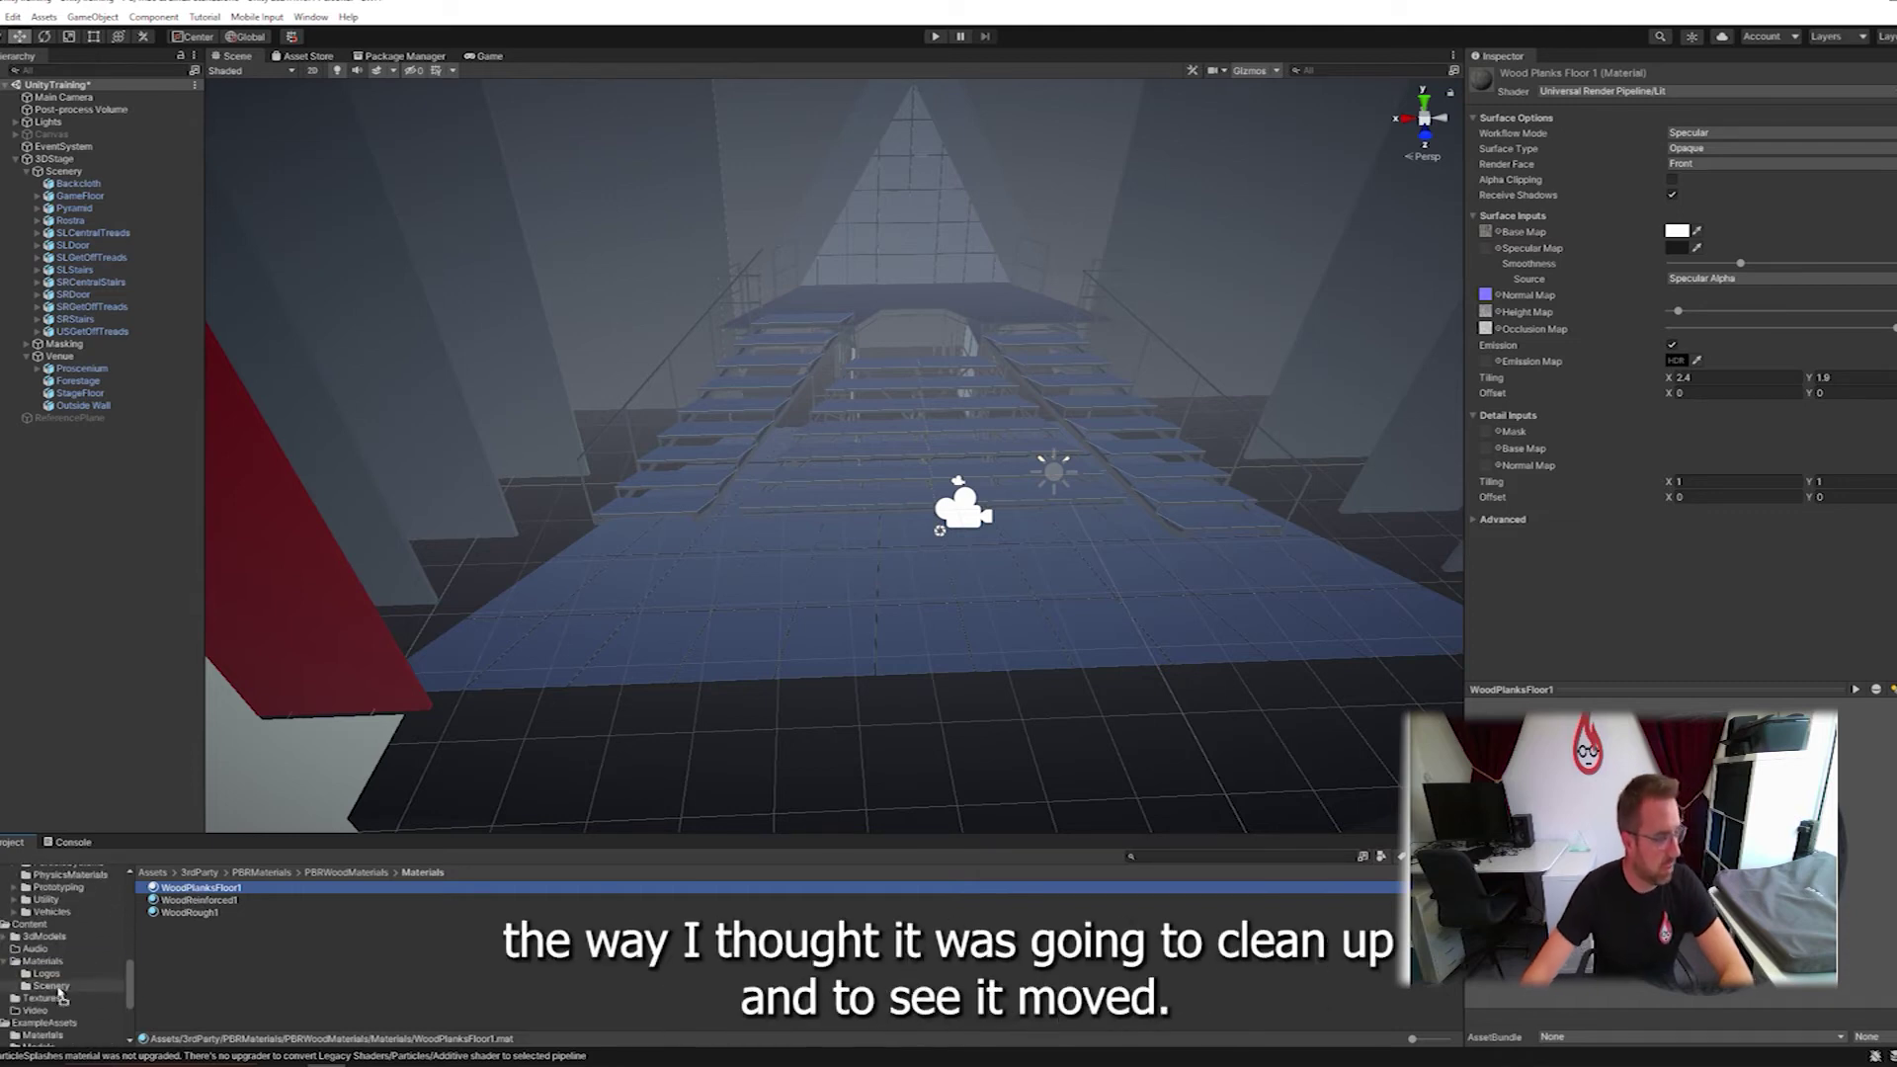
{"action": "left_click_drag", "start_coordinate": [56, 993], "coordinate": [56, 995]}
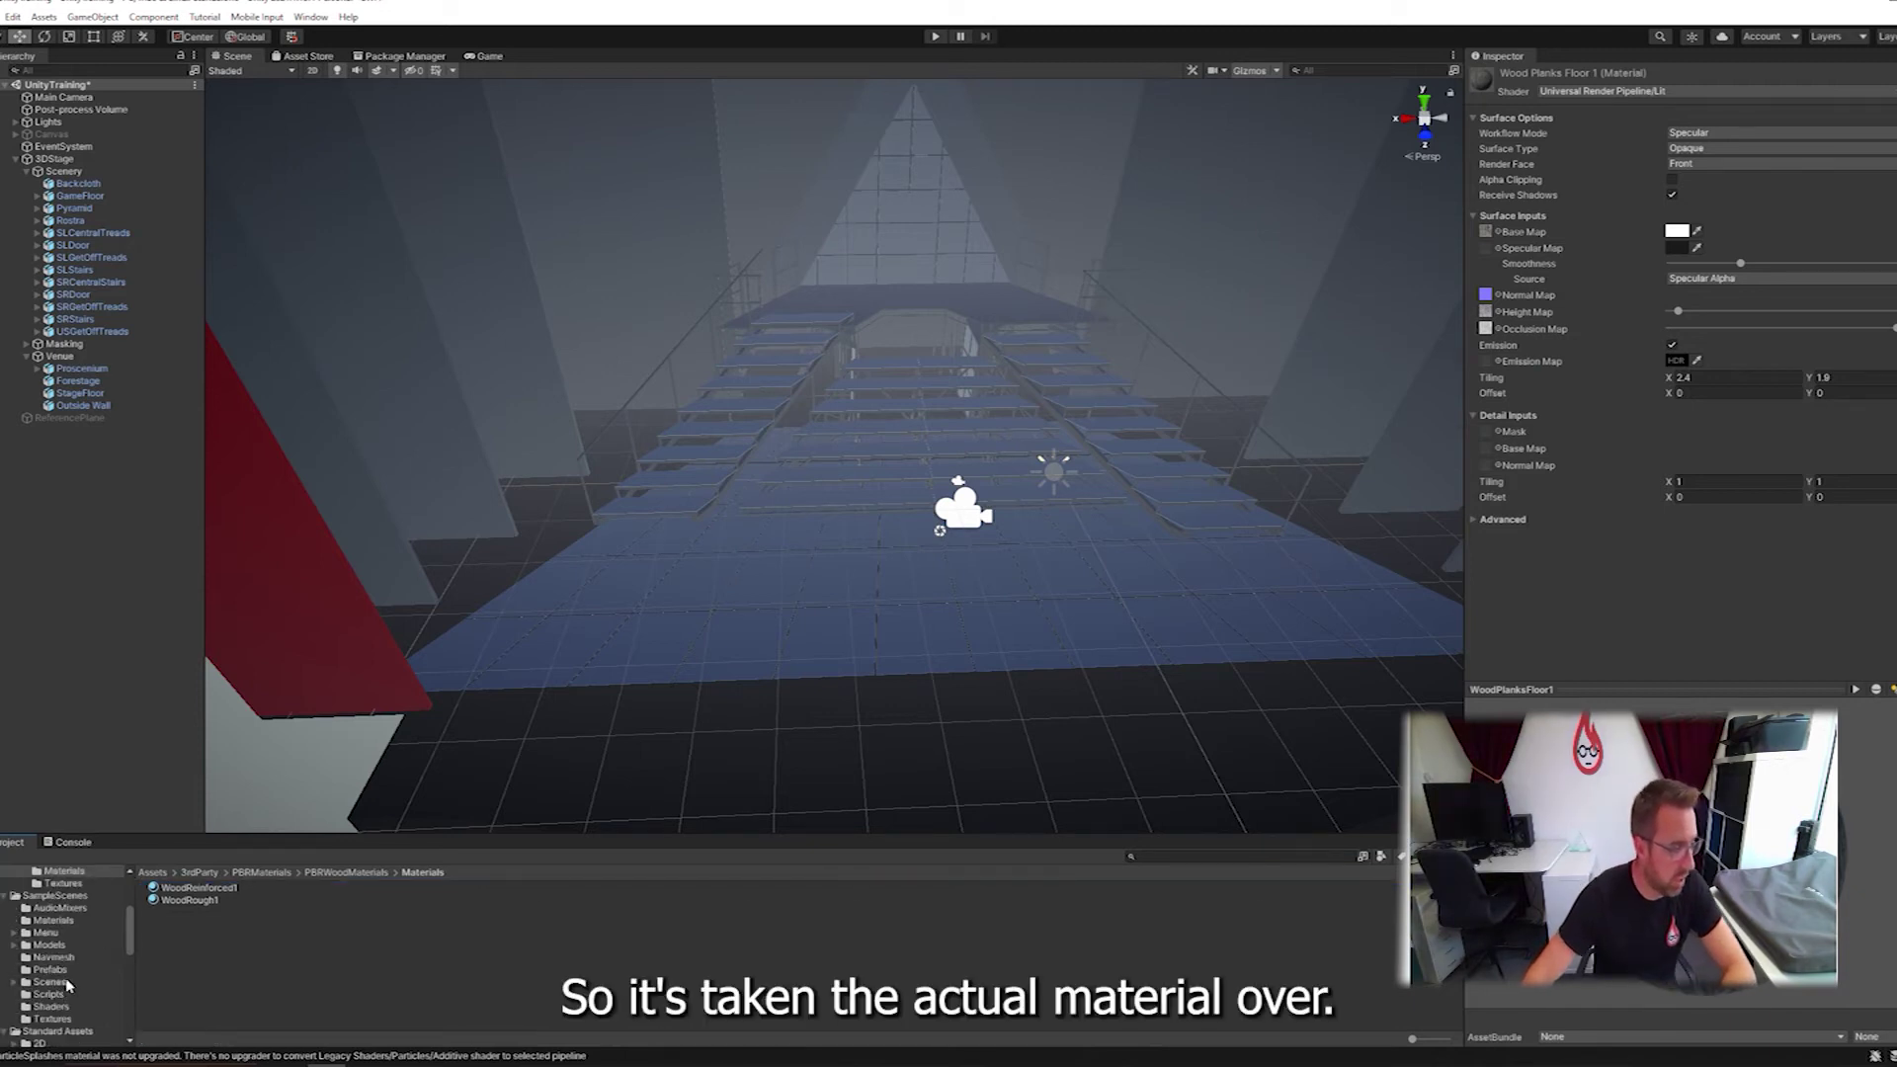
Apply the WoodPlanksFloor1 material from Content > Materials > Scenery to the game floor in front of the steps.
{"action": "left_click", "coordinate": [49, 983]}
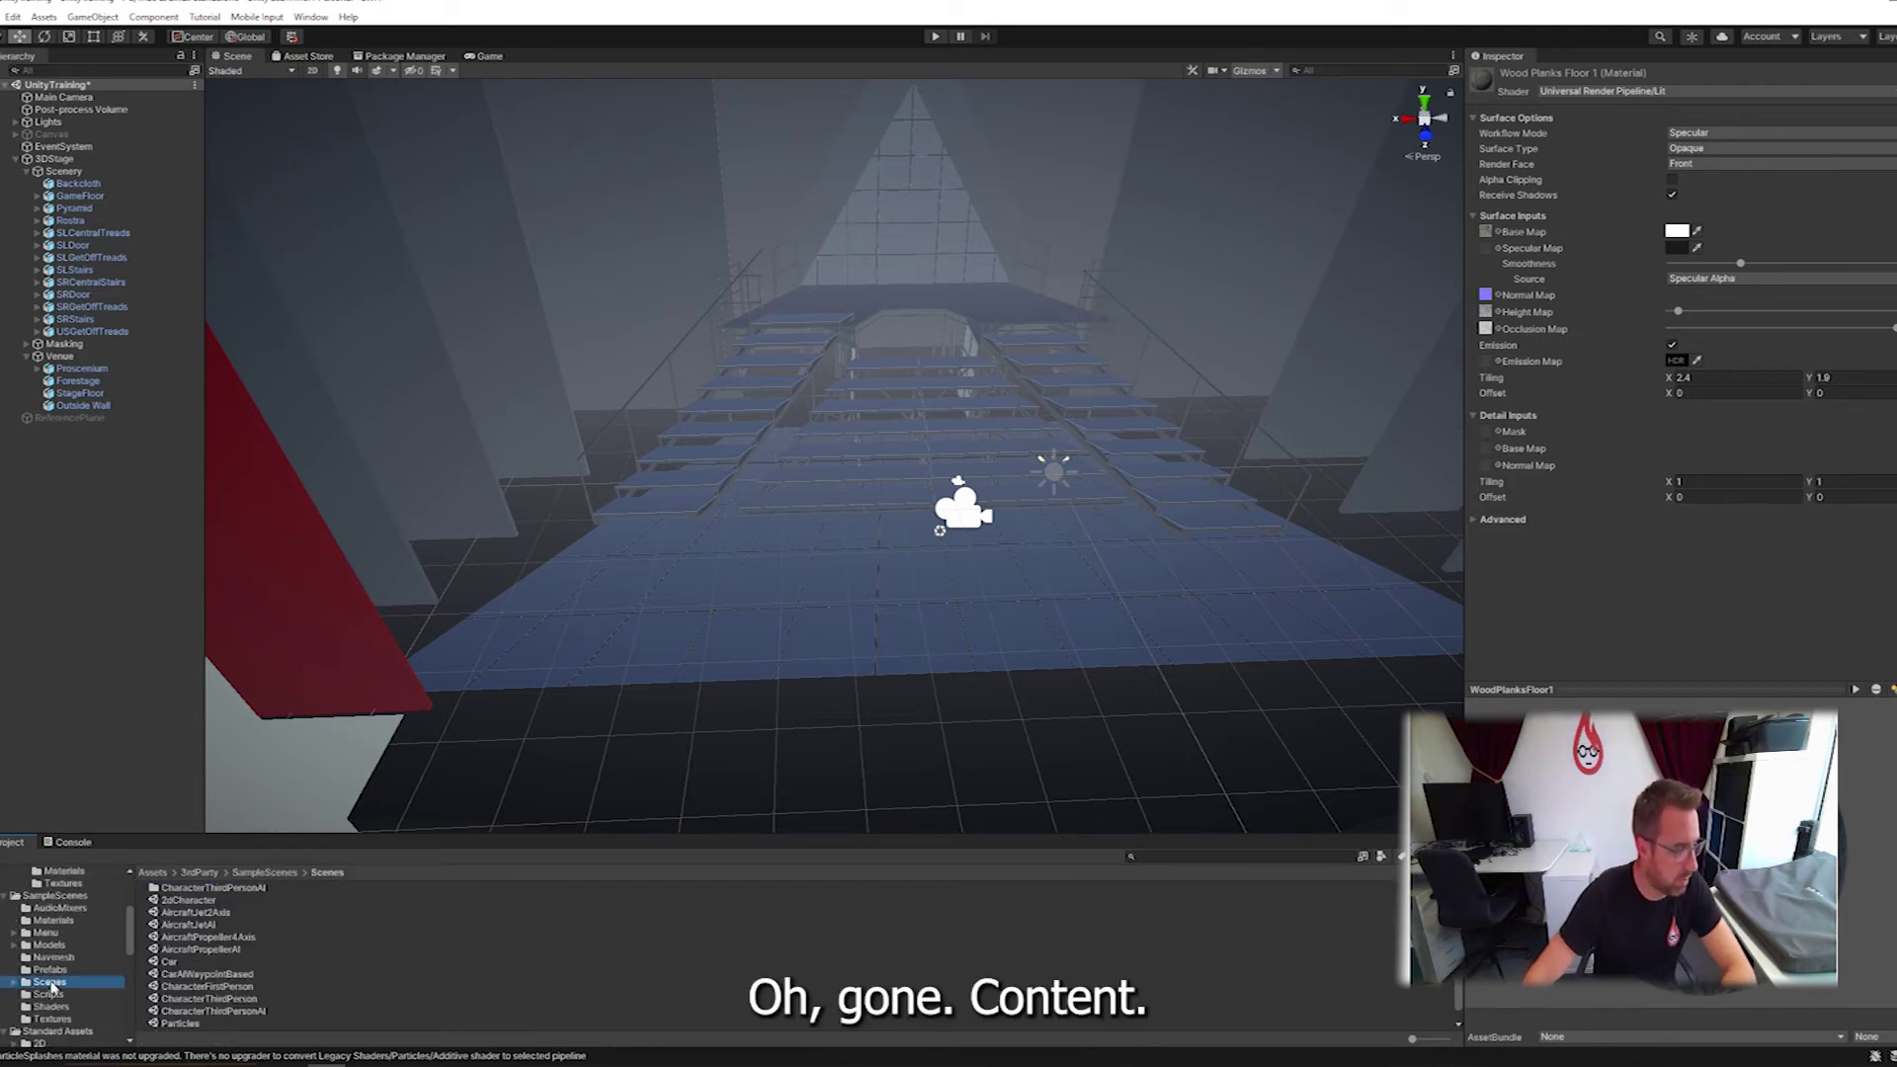
{"action": "scroll", "coordinate": [54, 928], "scroll_direction": "down", "scroll_amount": 10}
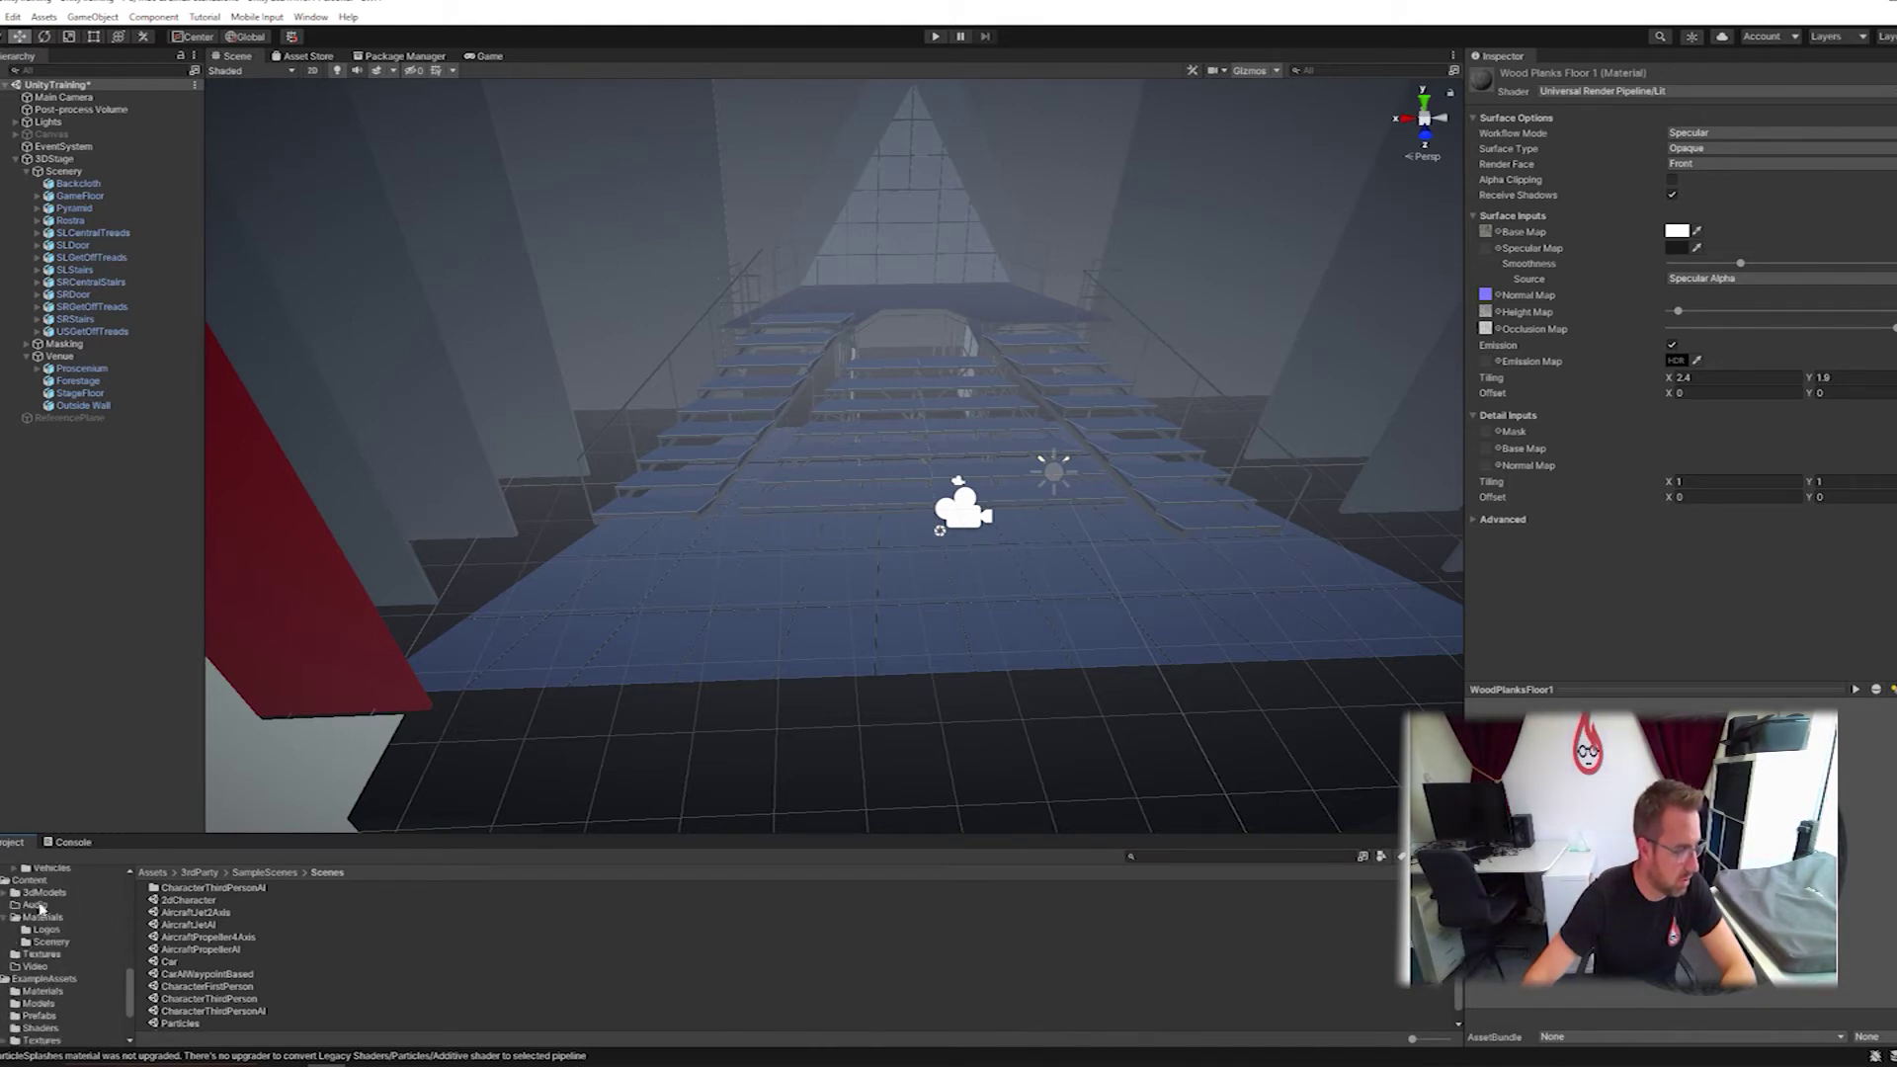
{"action": "left_click", "coordinate": [48, 941]}
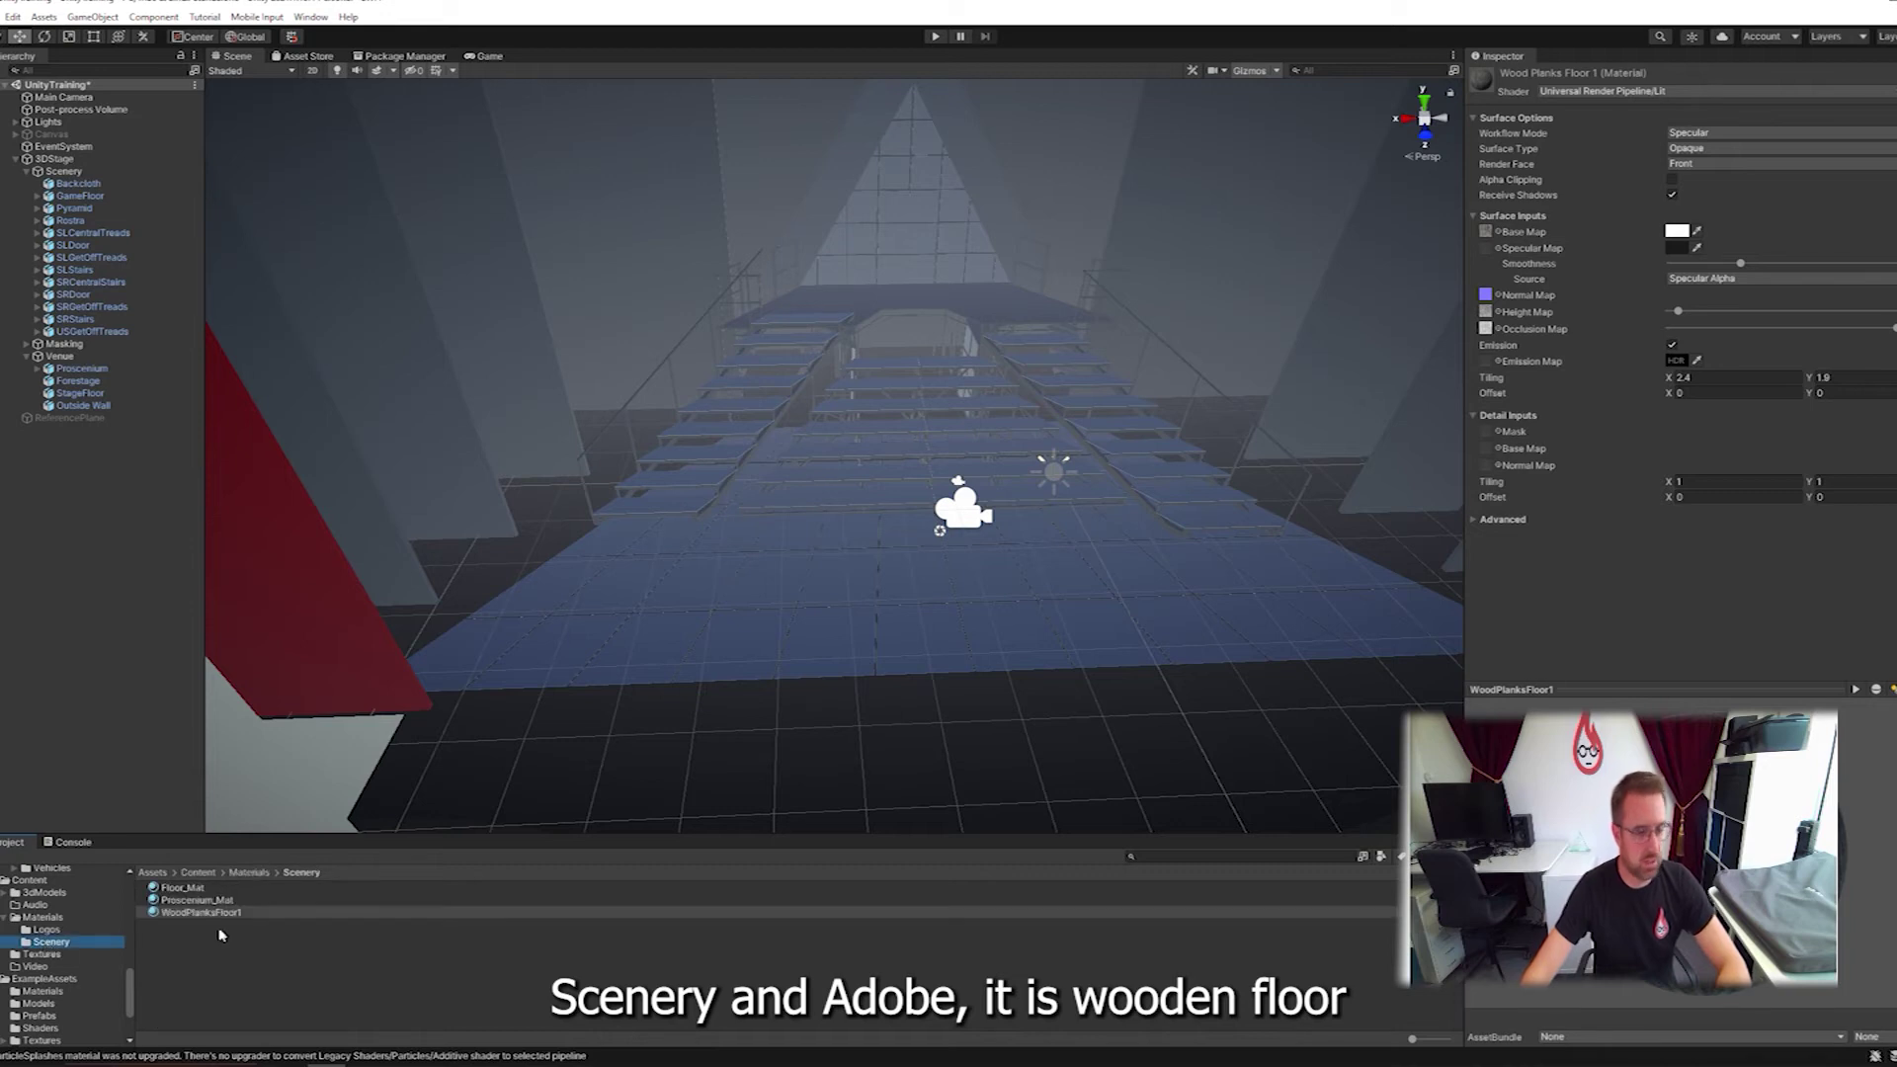
{"action": "left_click", "coordinate": [216, 913]}
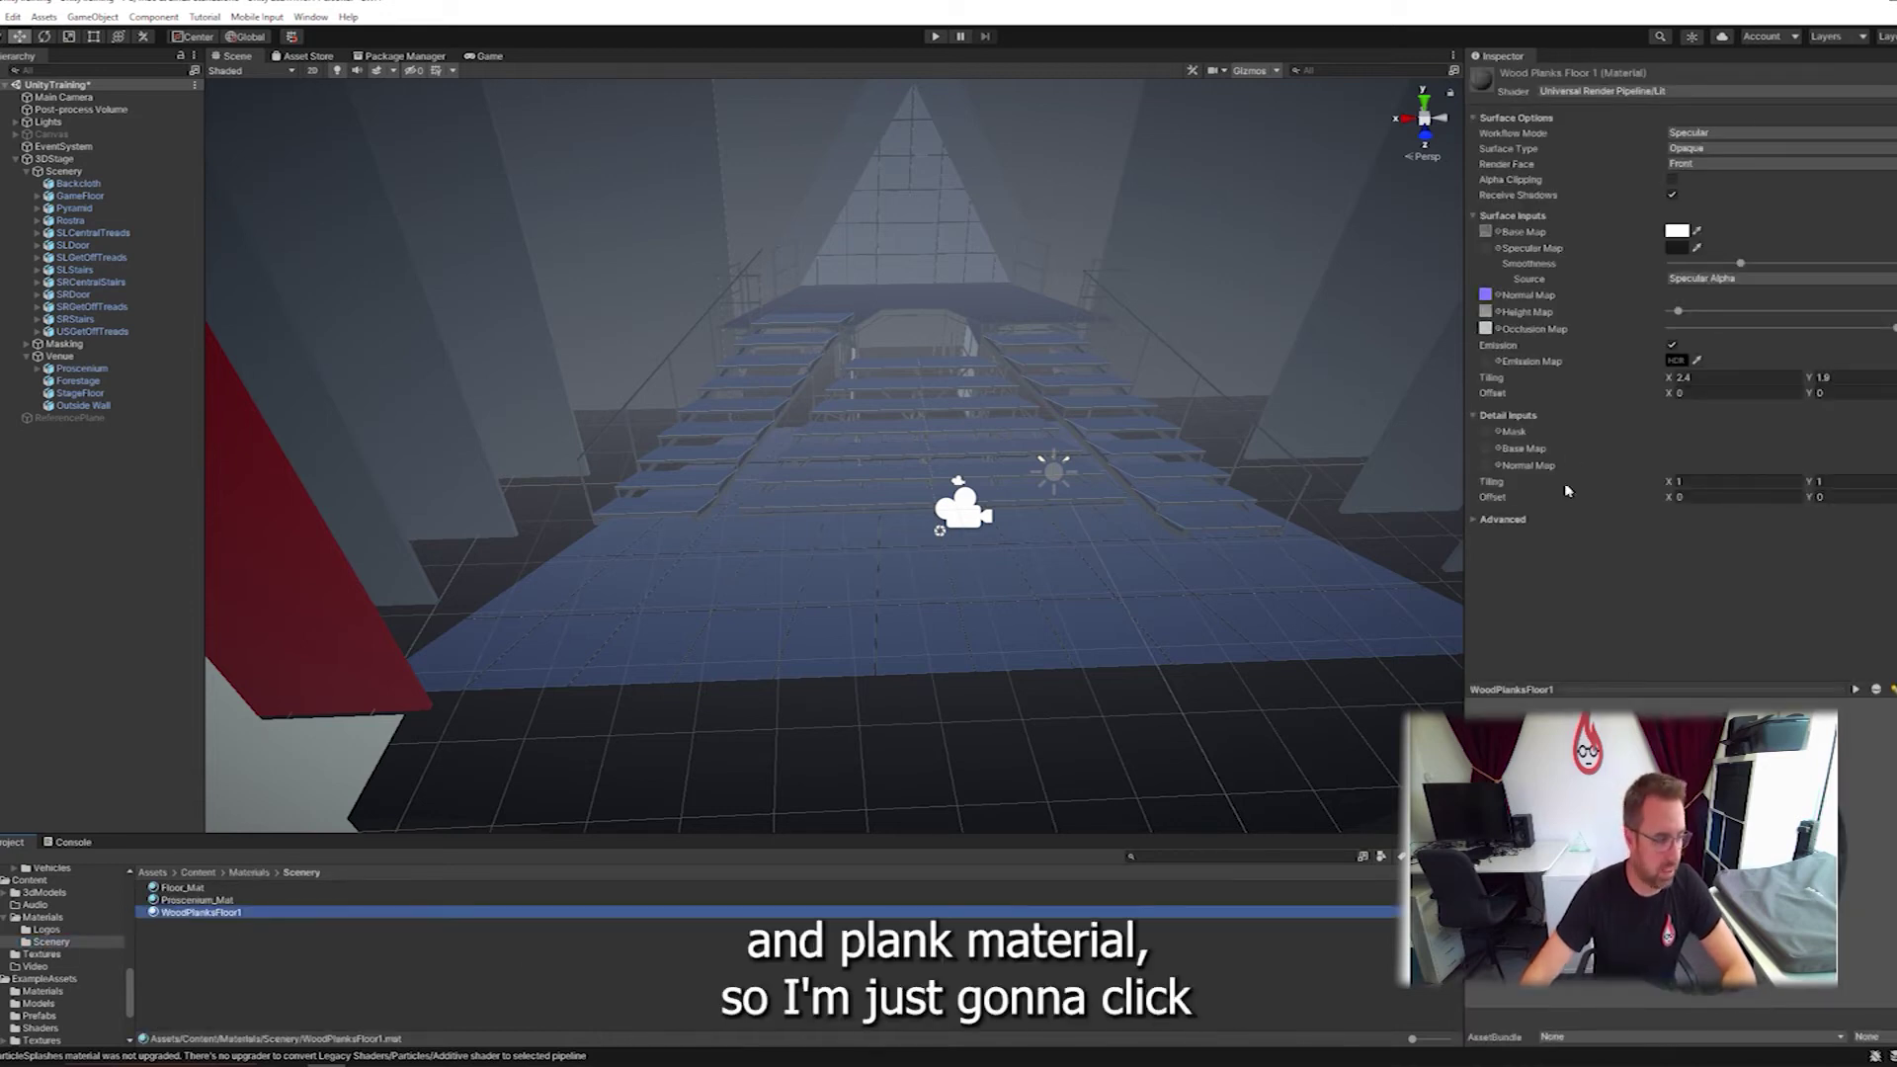
{"action": "left_click_drag", "start_coordinate": [174, 917], "coordinate": [513, 647]}
{"action": "key", "text": "w"}
{"action": "right_click_drag", "start_coordinate": [638, 630], "coordinate": [735, 580]}
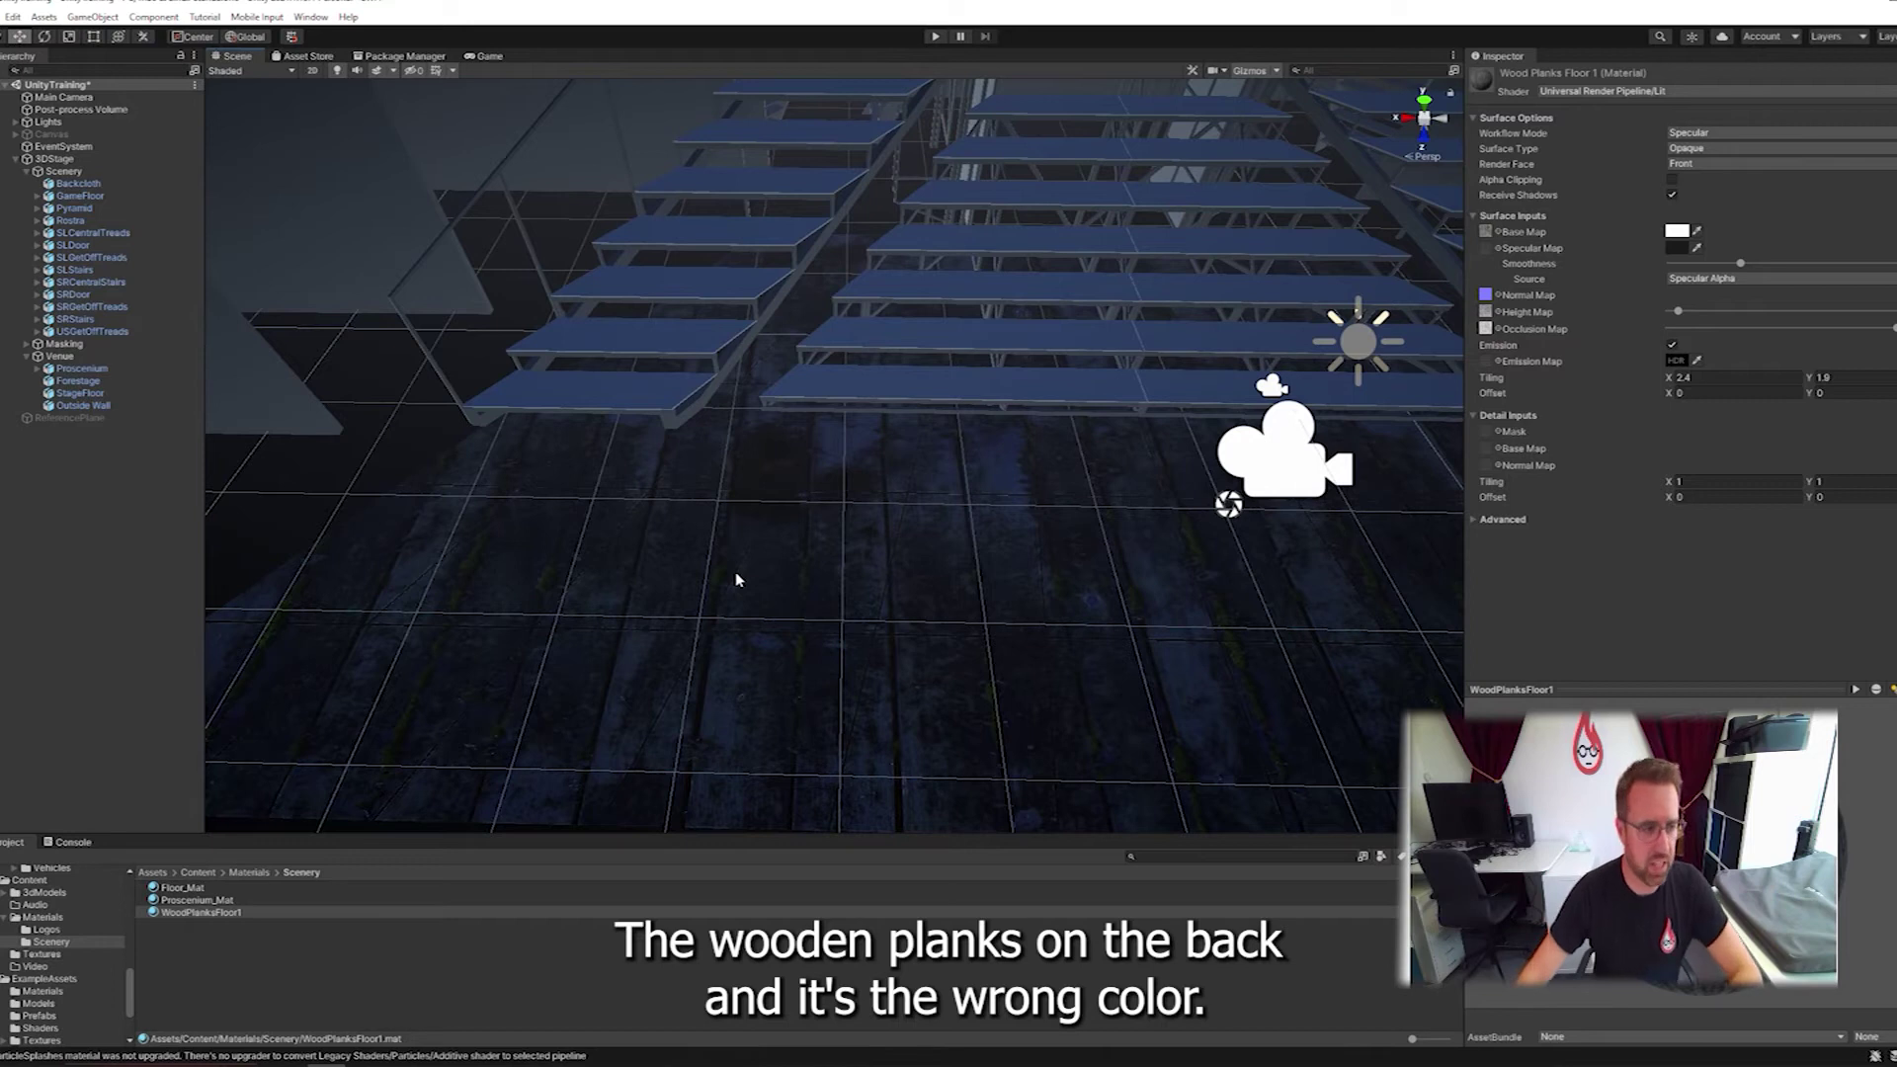
{"action": "scroll", "coordinate": [919, 496], "scroll_direction": "down", "scroll_amount": 5}
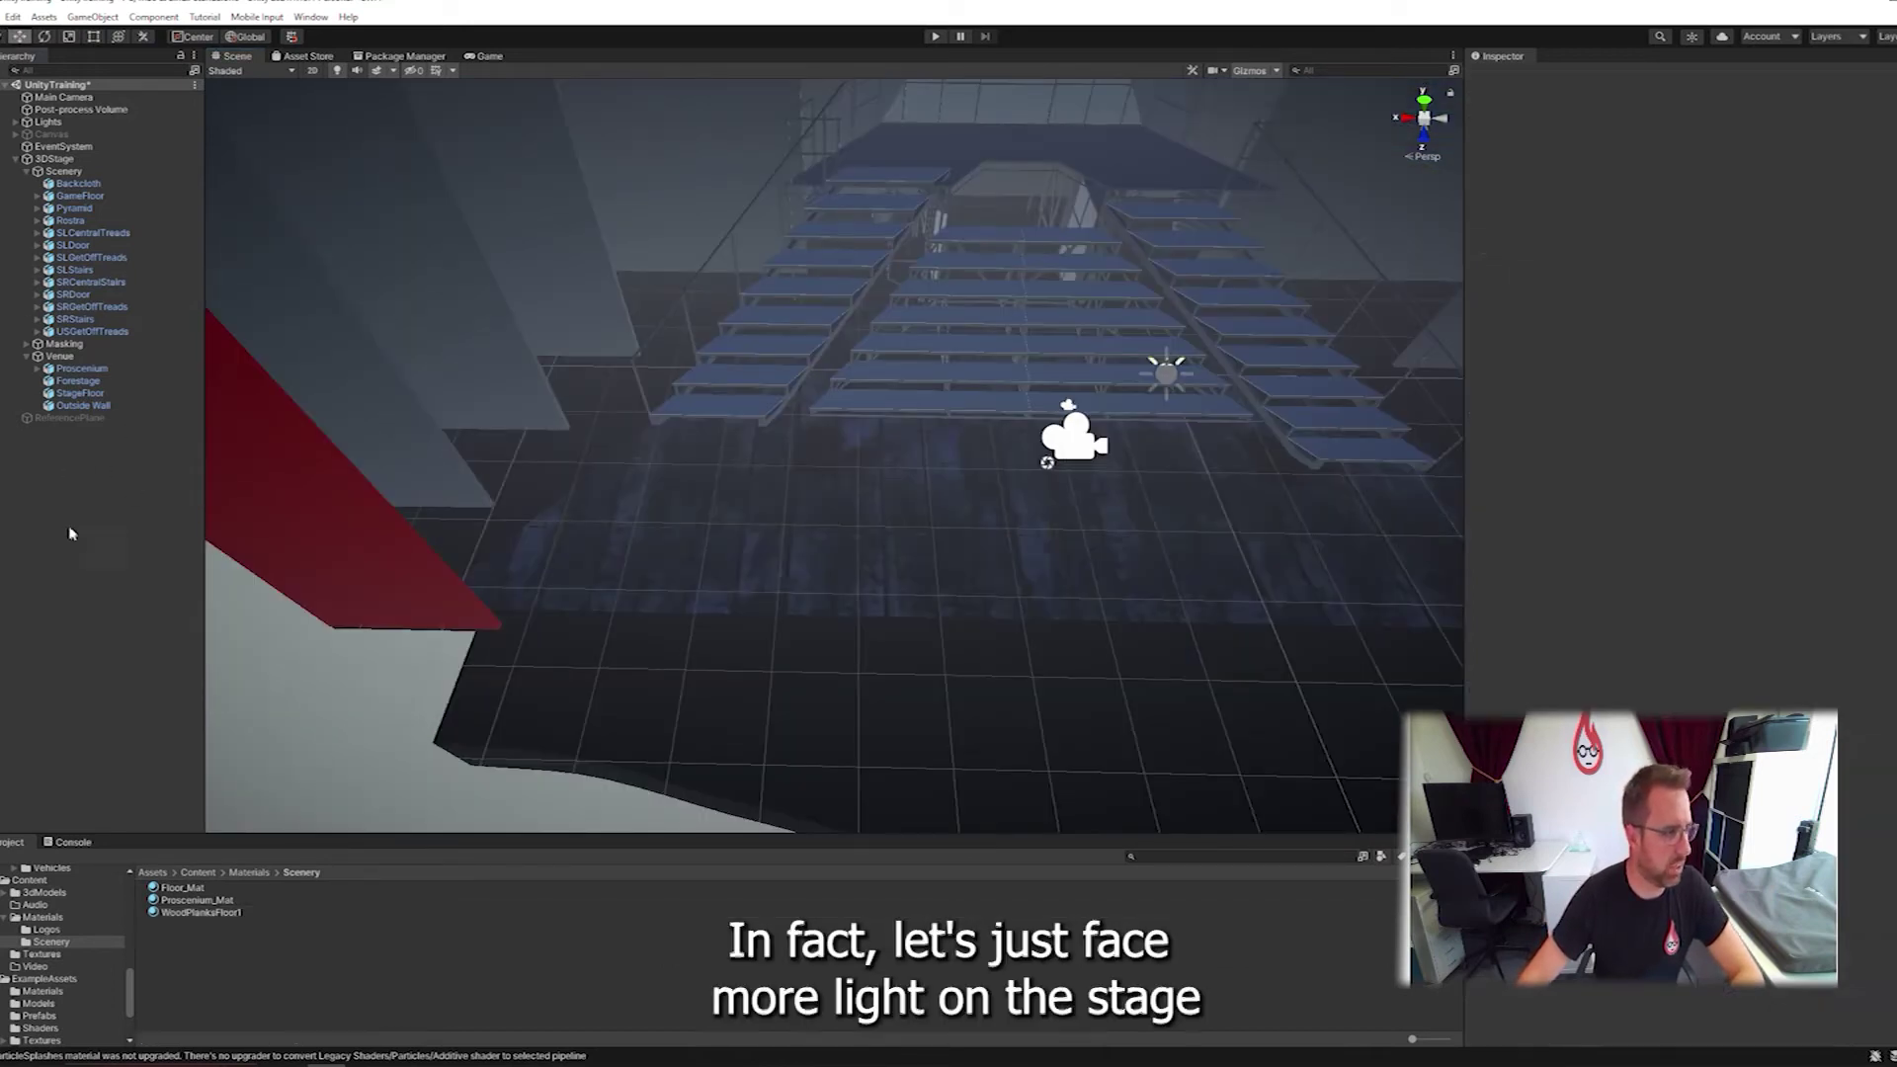
Add a directional light to the scene and rotate it so it lights the stage.
{"action": "left_click", "coordinate": [94, 504]}
{"action": "right_click", "coordinate": [81, 483]}
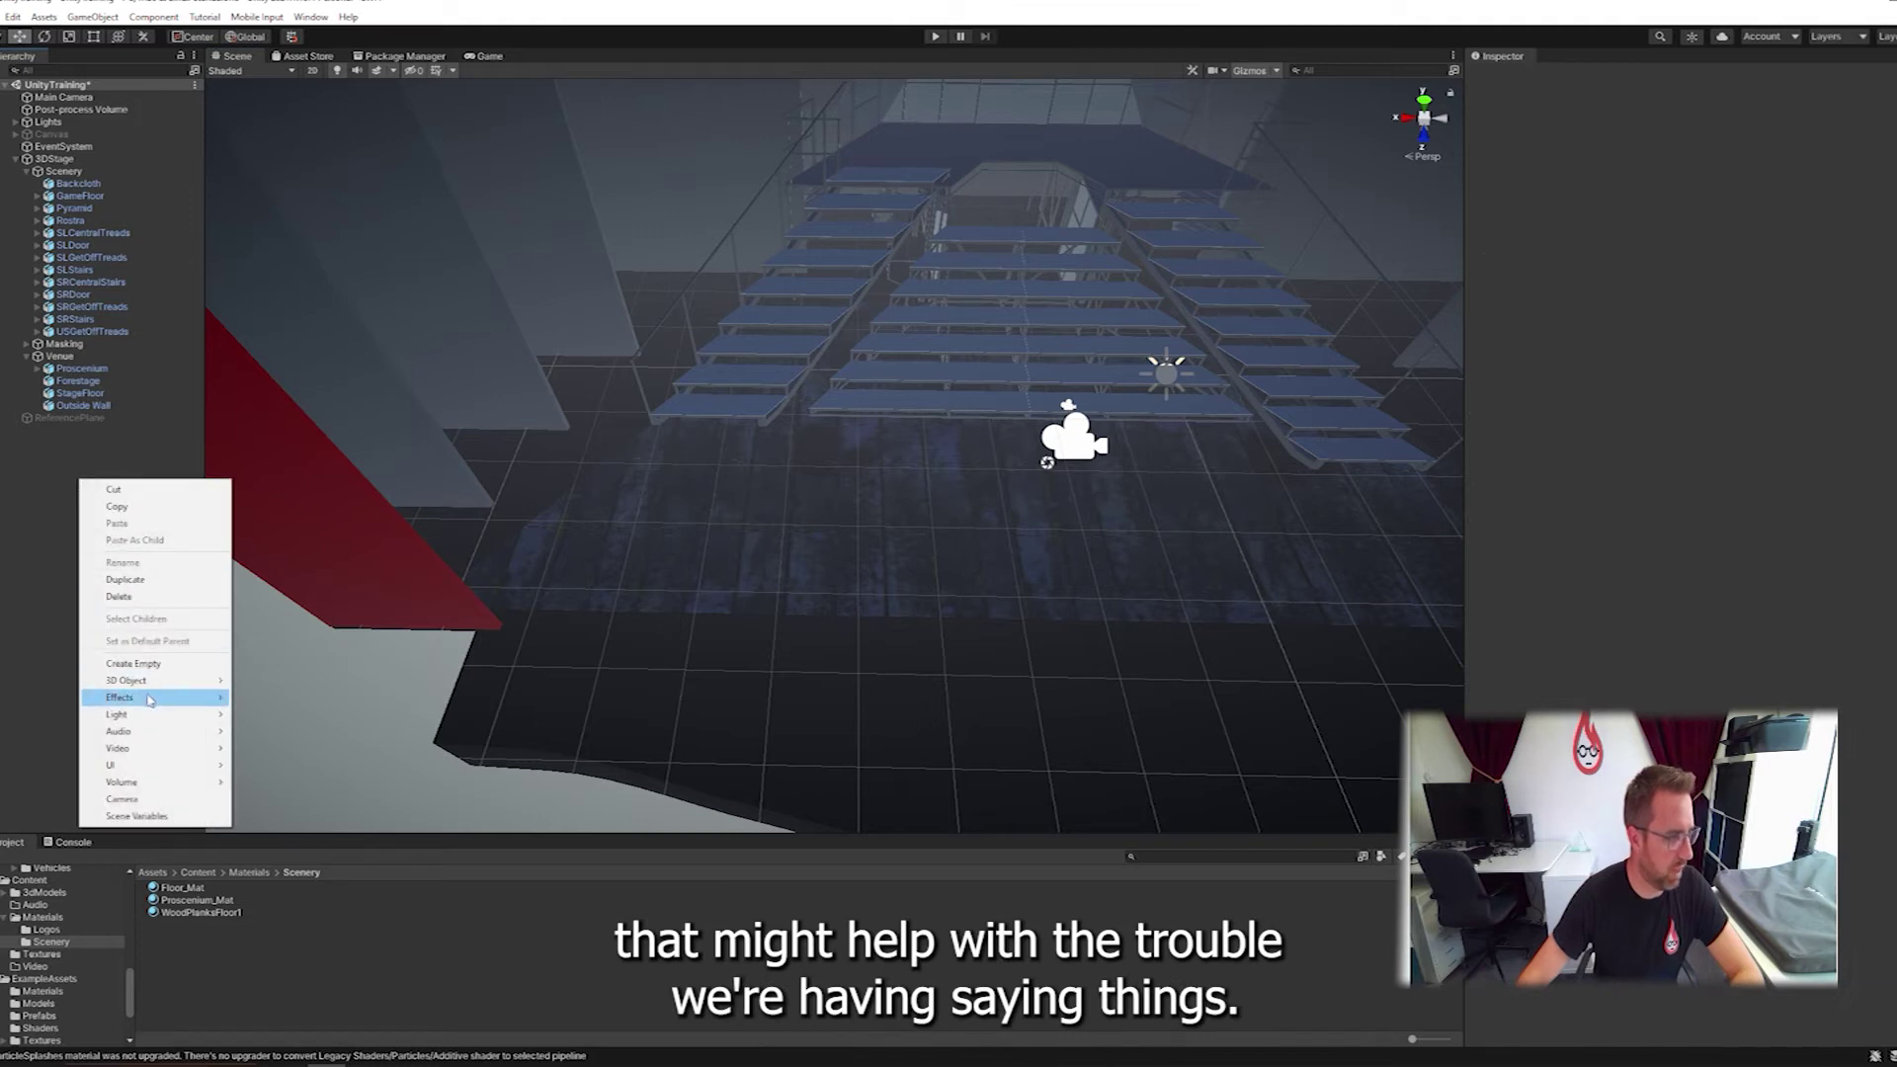
{"action": "mouse_move", "coordinate": [145, 715]}
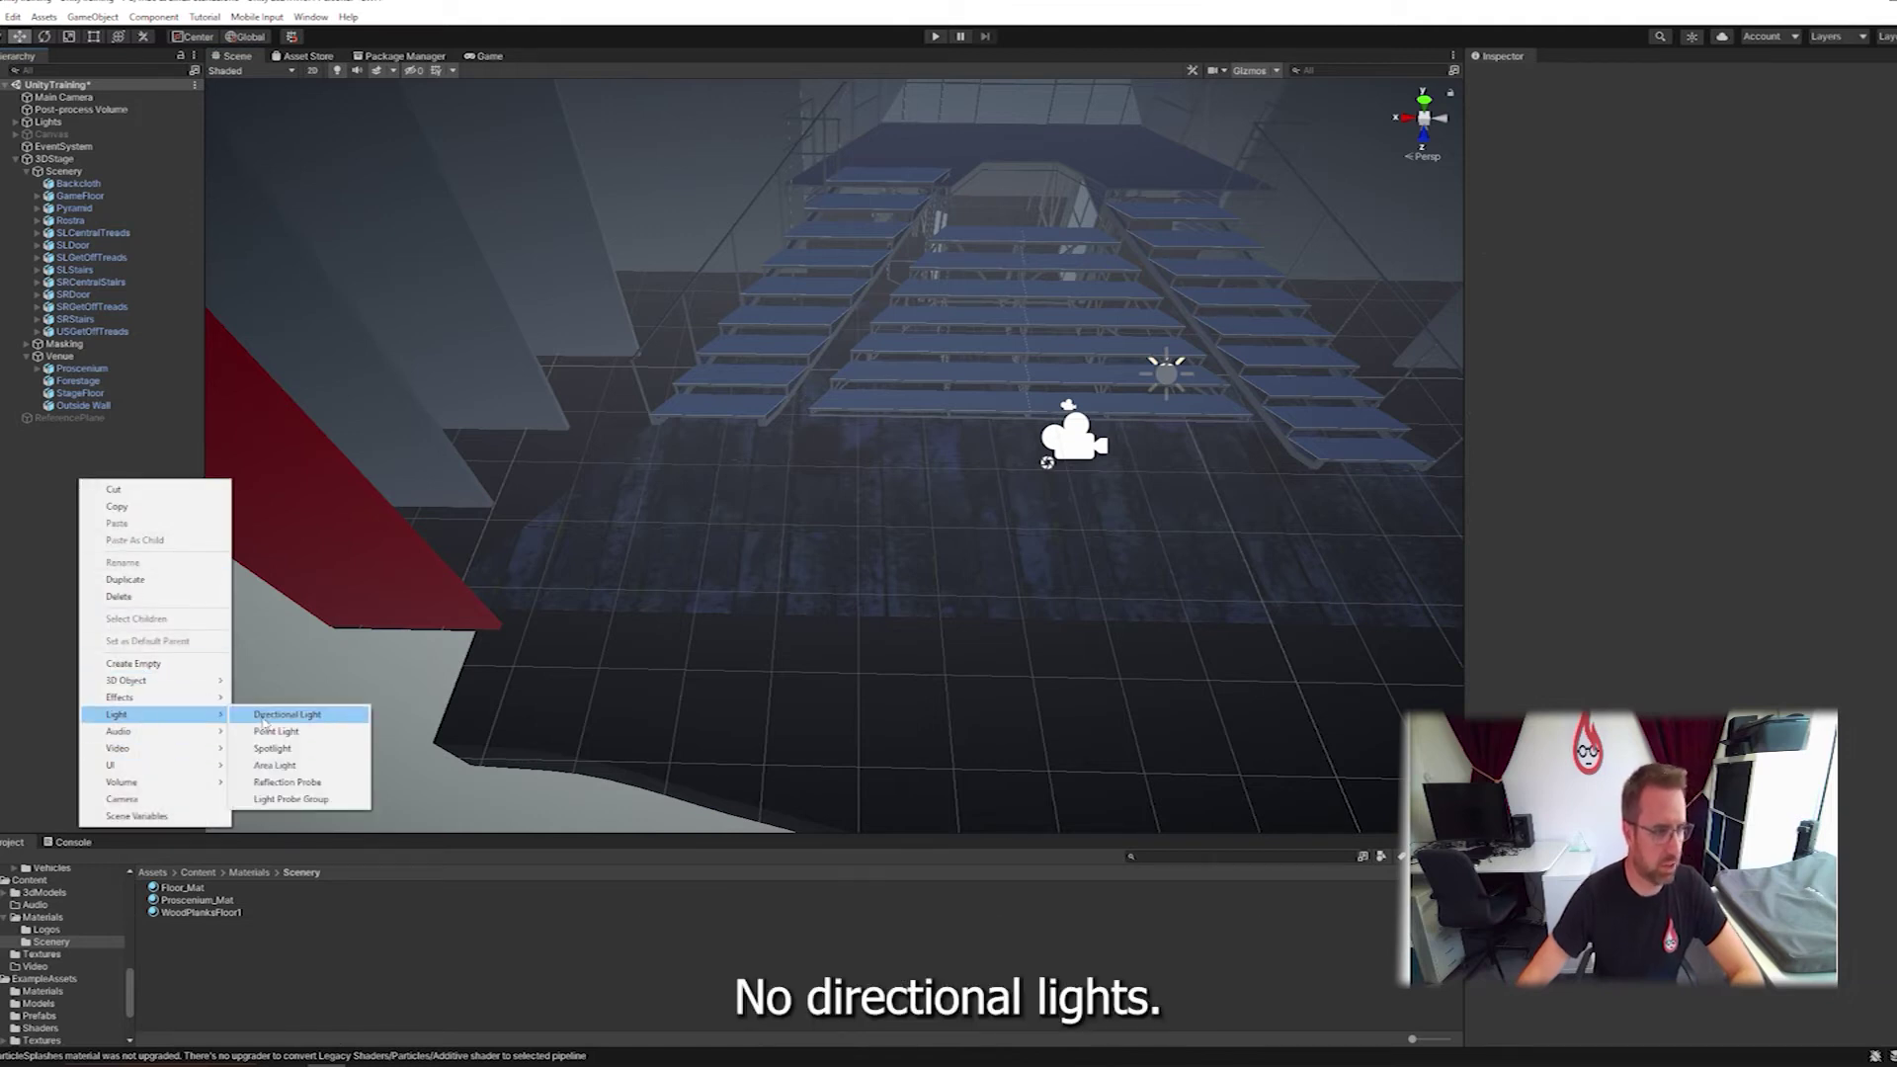
{"action": "left_click", "coordinate": [287, 719]}
{"action": "middle_click_drag", "start_coordinate": [898, 494], "coordinate": [834, 495]}
{"action": "key", "text": "e"}
{"action": "mouse_move", "coordinate": [834, 495]}
{"action": "left_mouse_down"}
{"action": "mouse_move", "coordinate": [810, 530]}
{"action": "mouse_move", "coordinate": [822, 499]}
{"action": "left_mouse_up"}
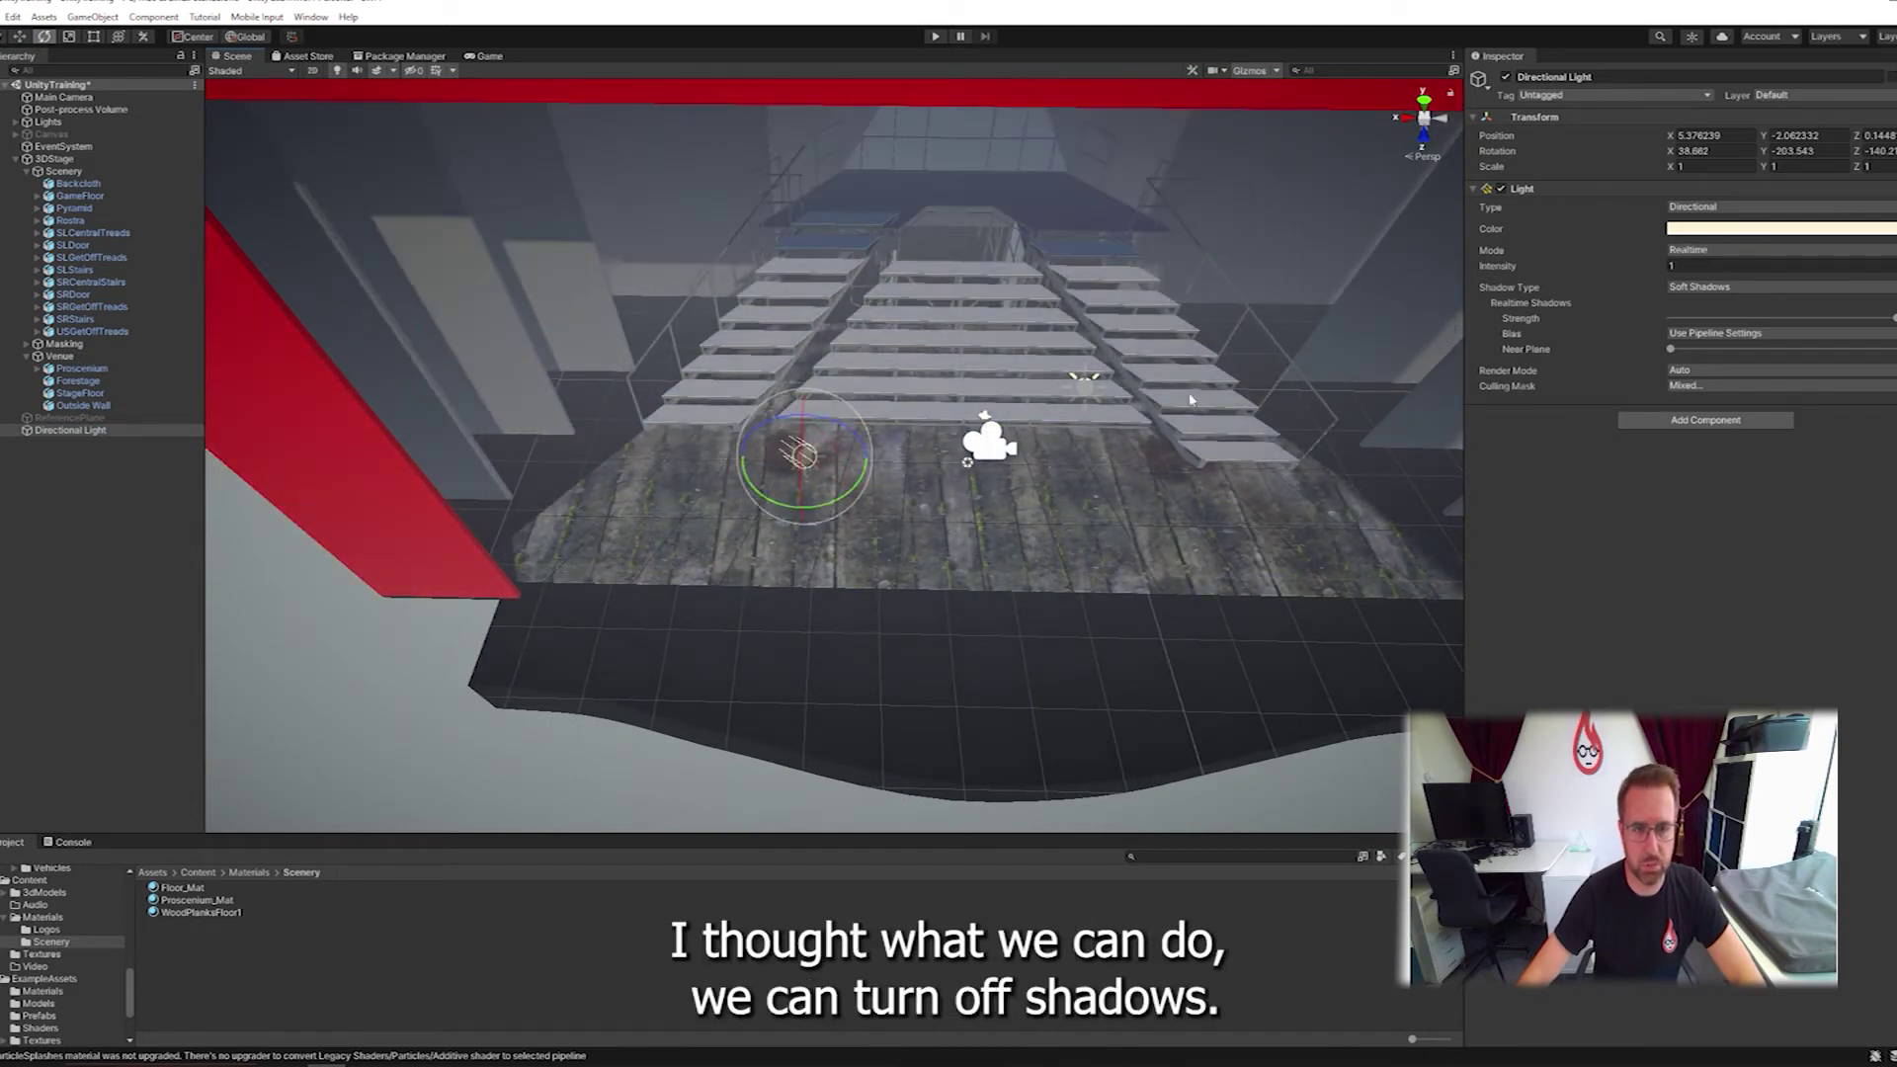
Set the directional light's shadow type to No Shadows and check the plank floor up close.
{"action": "left_click", "coordinate": [1707, 286]}
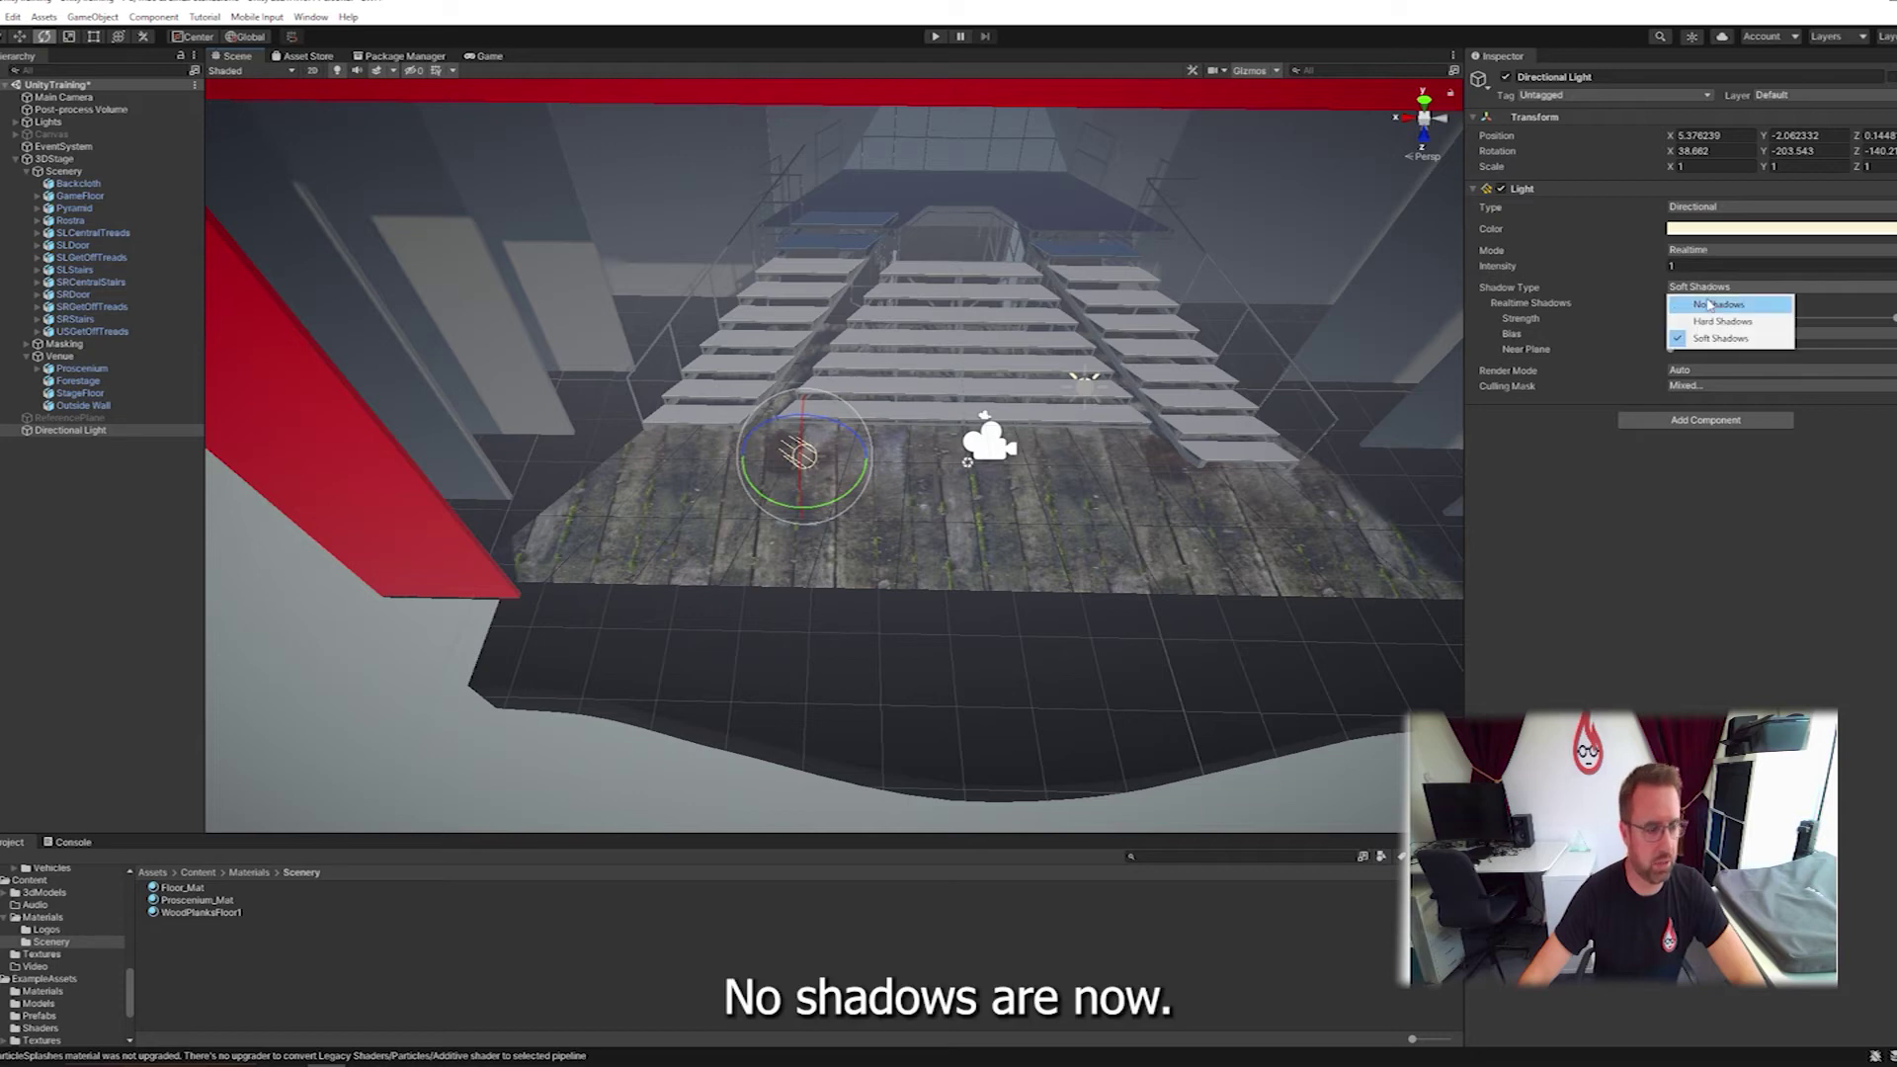
{"action": "left_click", "coordinate": [1710, 302]}
{"action": "middle_click_drag", "start_coordinate": [1010, 464], "coordinate": [972, 547]}
{"action": "left_click_drag", "start_coordinate": [972, 546], "coordinate": [813, 479], "text": "alt"}
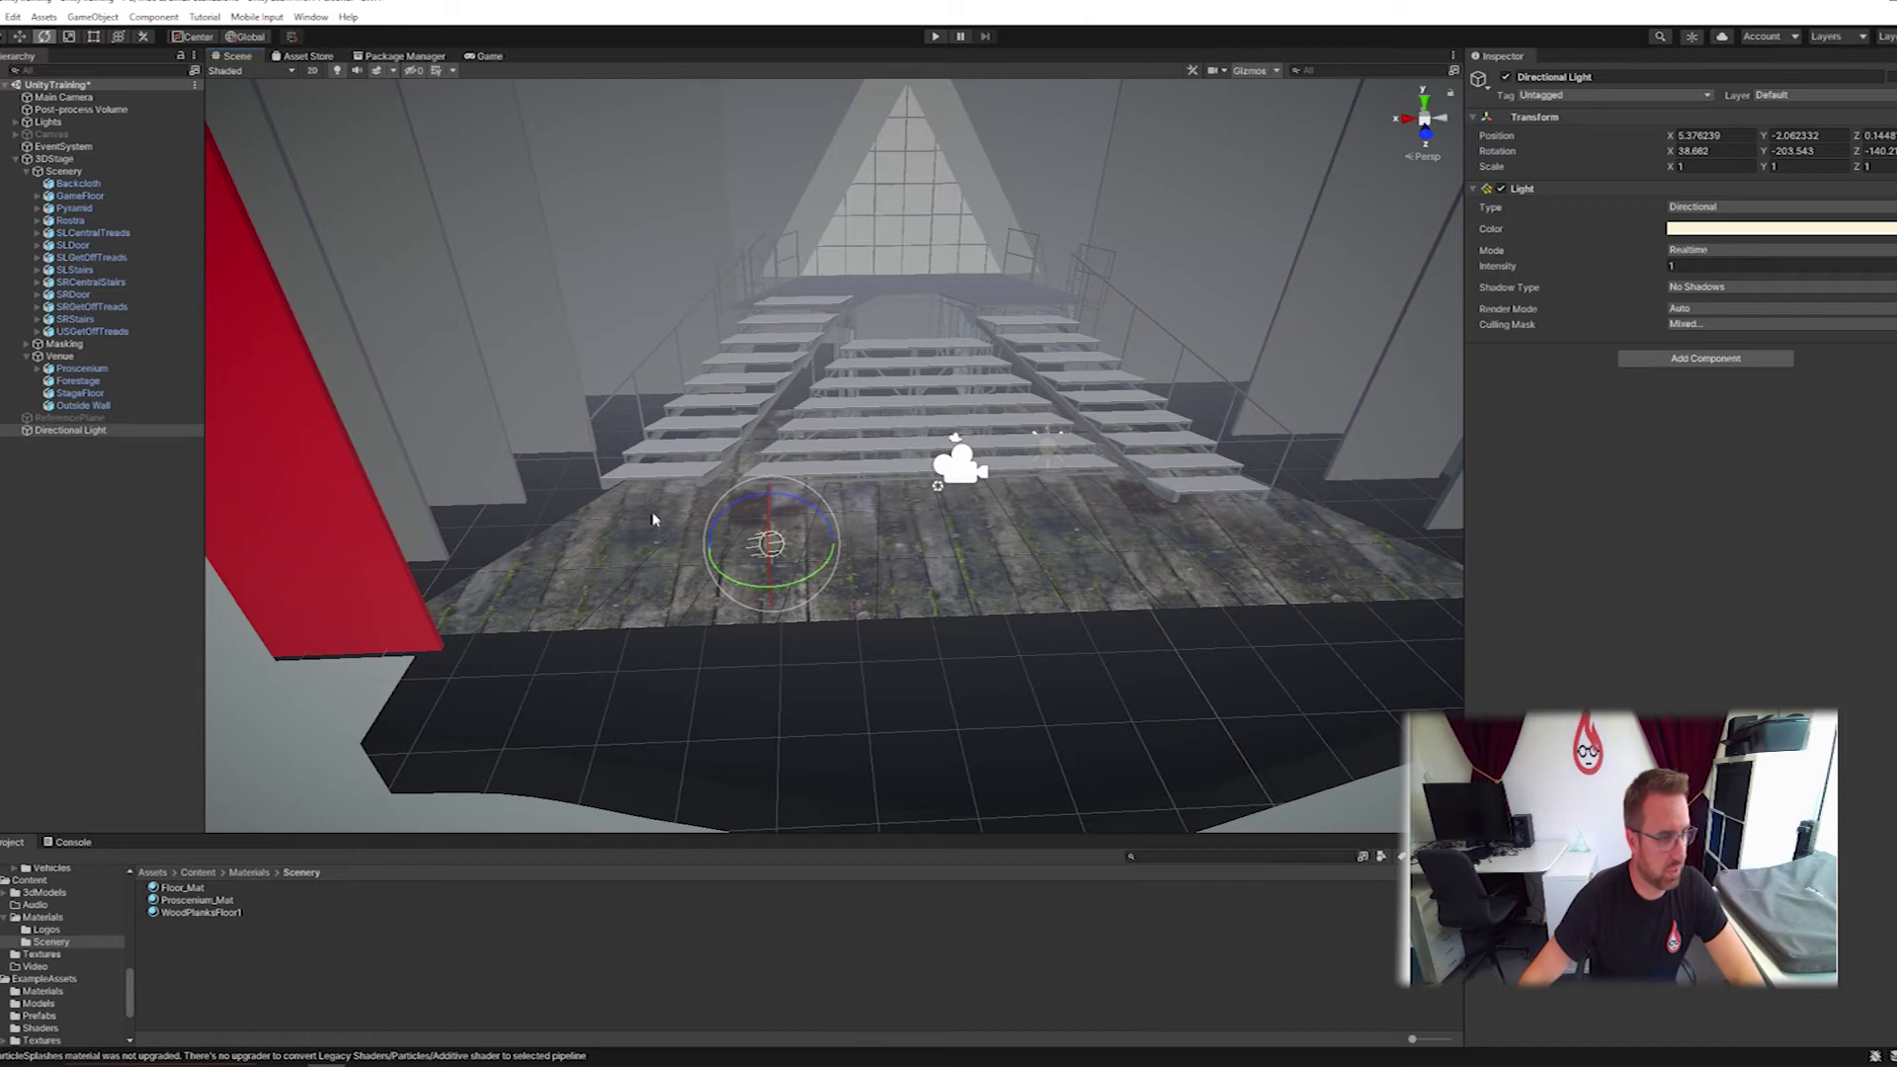
{"action": "left_click", "coordinate": [109, 531]}
{"action": "left_click_drag", "start_coordinate": [967, 561], "coordinate": [864, 680], "text": "alt"}
{"action": "scroll", "coordinate": [864, 680], "scroll_direction": "up", "scroll_amount": 5}
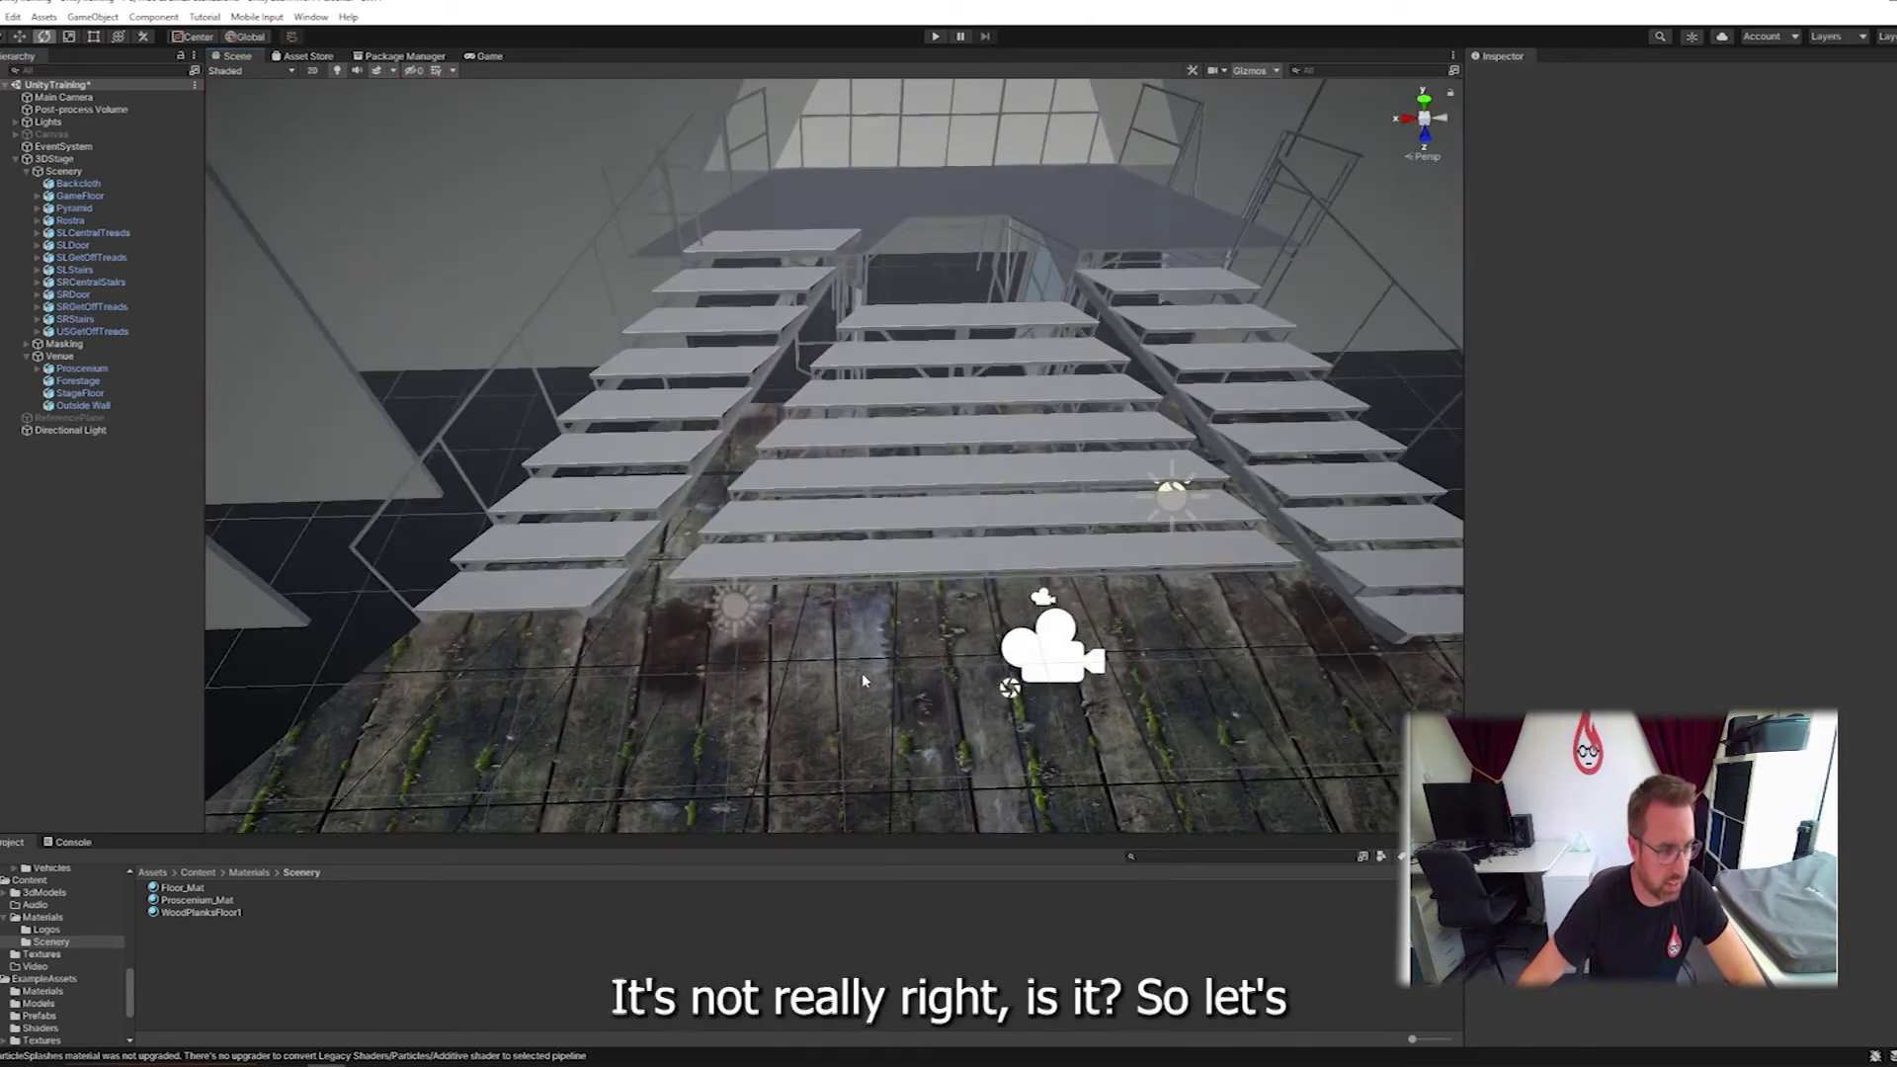
{"action": "left_click", "coordinate": [780, 642]}
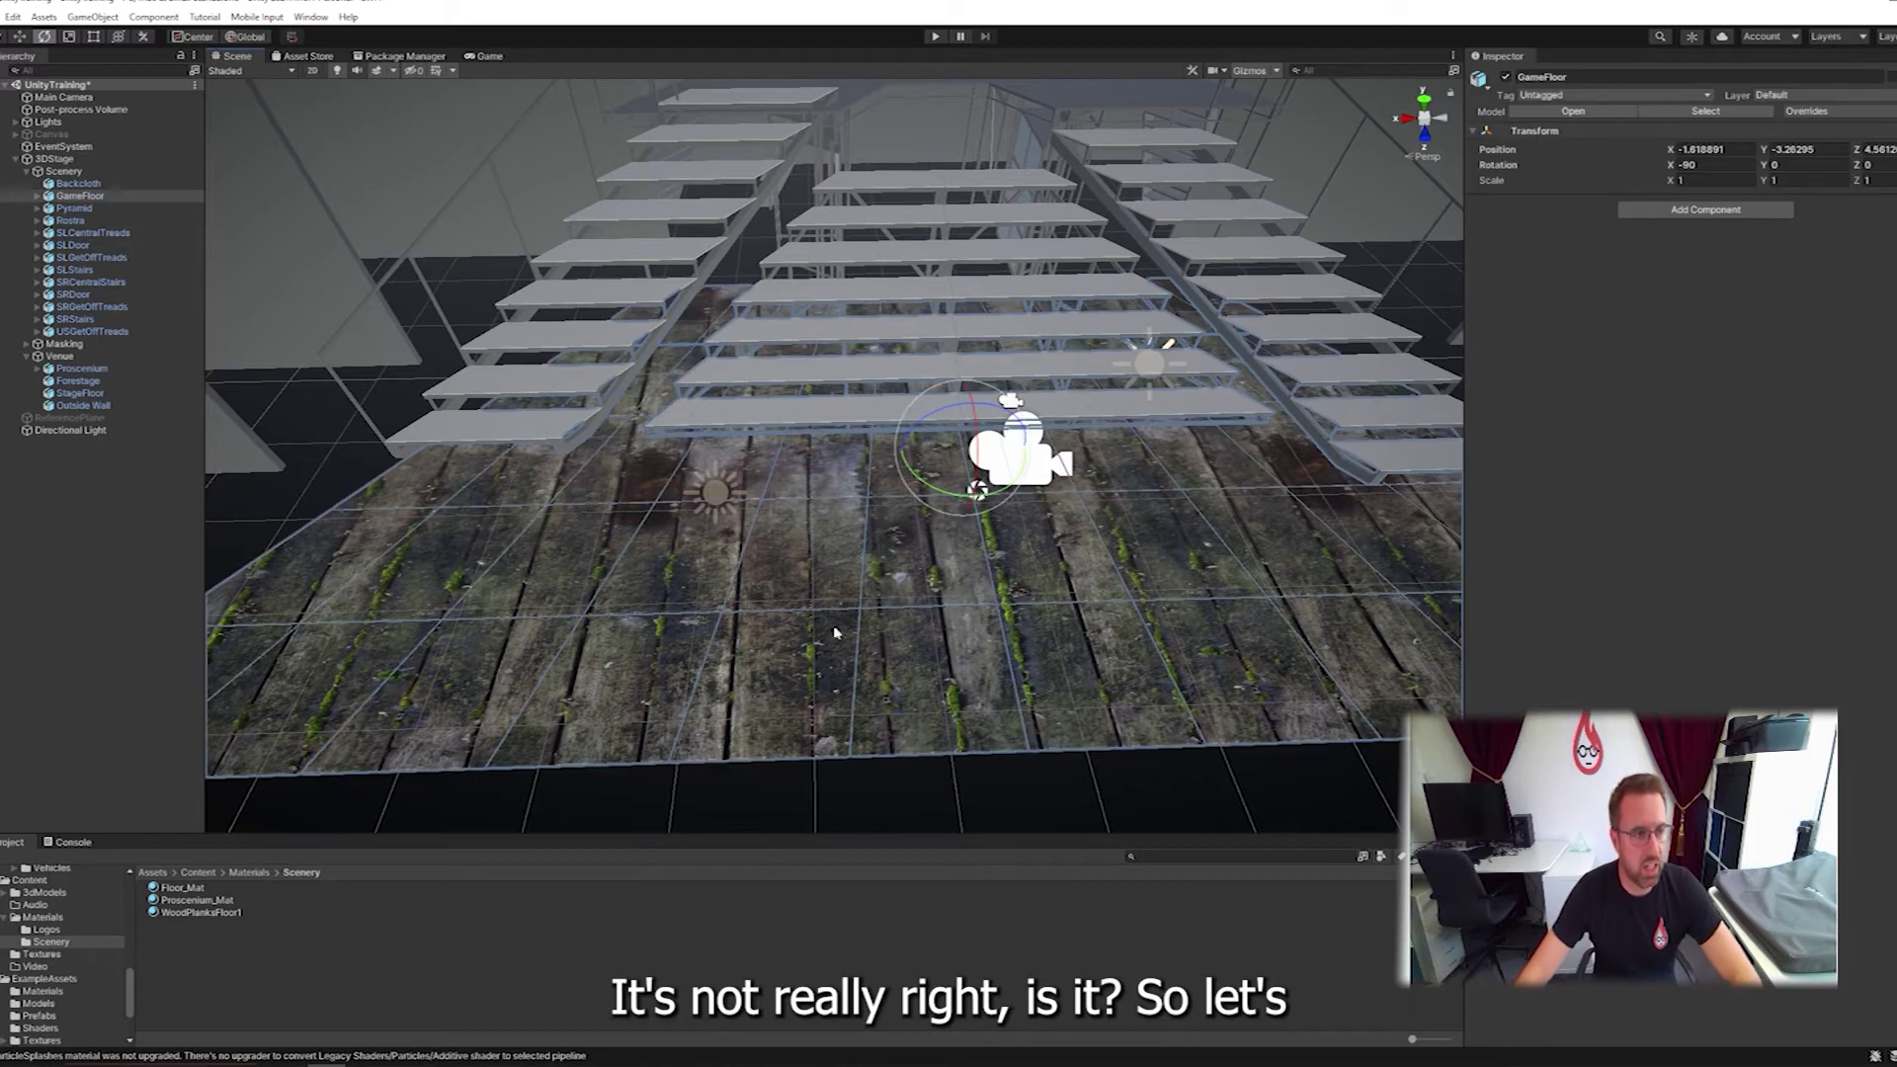
{"action": "middle_click_drag", "start_coordinate": [1260, 461], "coordinate": [1262, 474]}
{"action": "scroll", "coordinate": [967, 521], "scroll_direction": "down", "scroll_amount": 5}
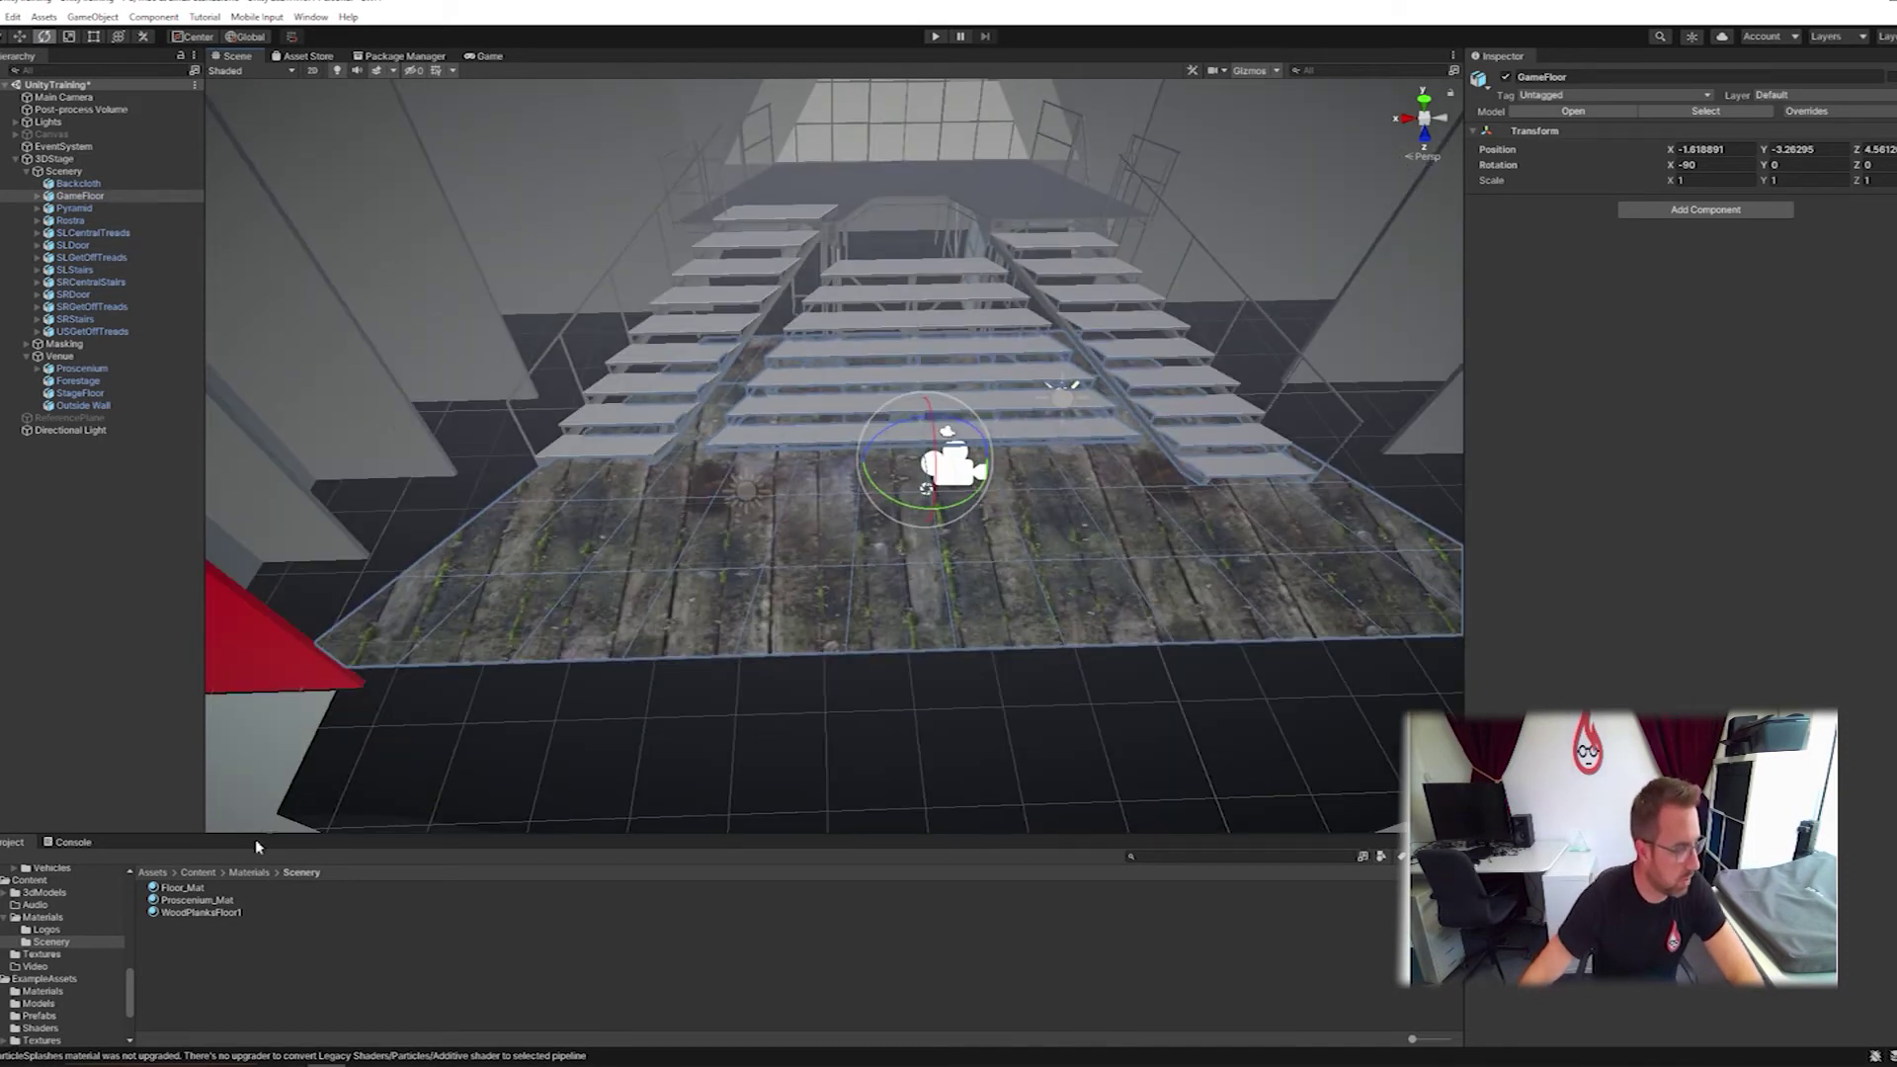
Set the Detail Inputs tiling of the WoodPlanksFloor1 material to X 4 and Y 4.
{"action": "left_click", "coordinate": [203, 913]}
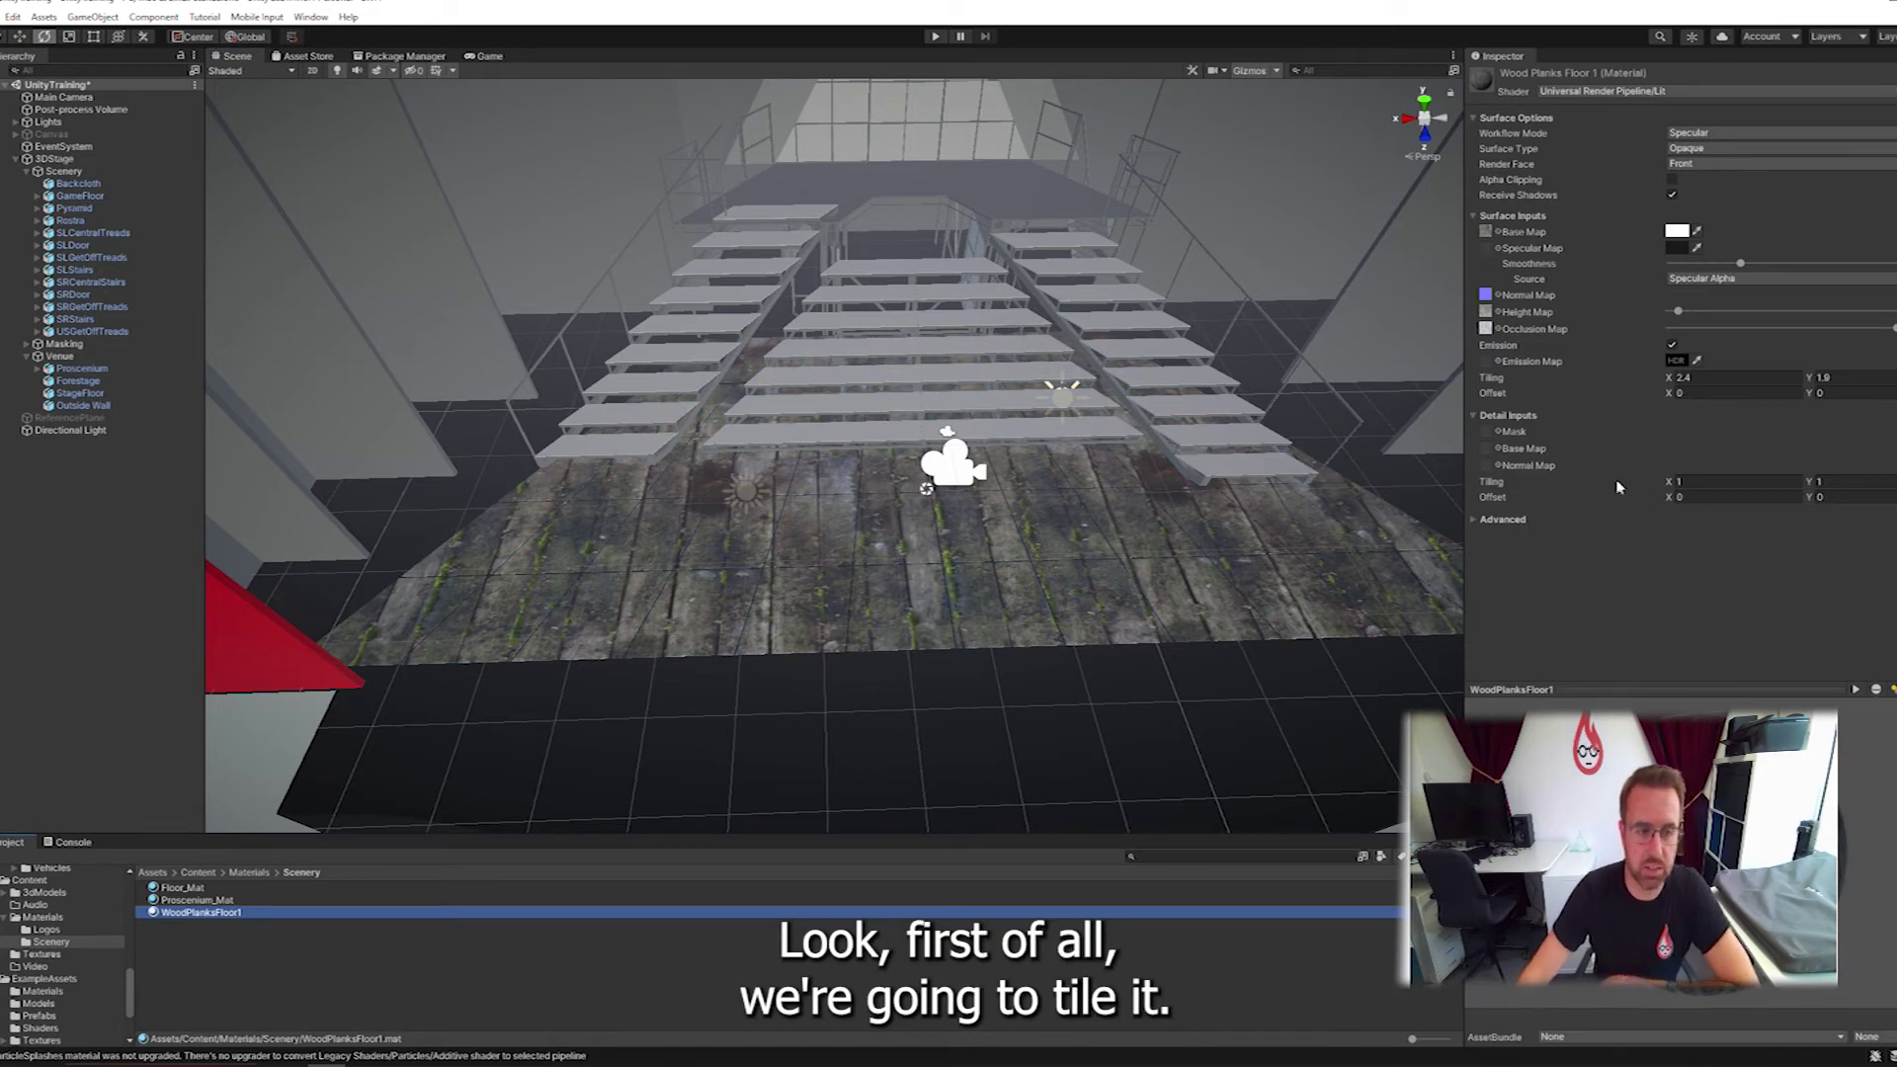
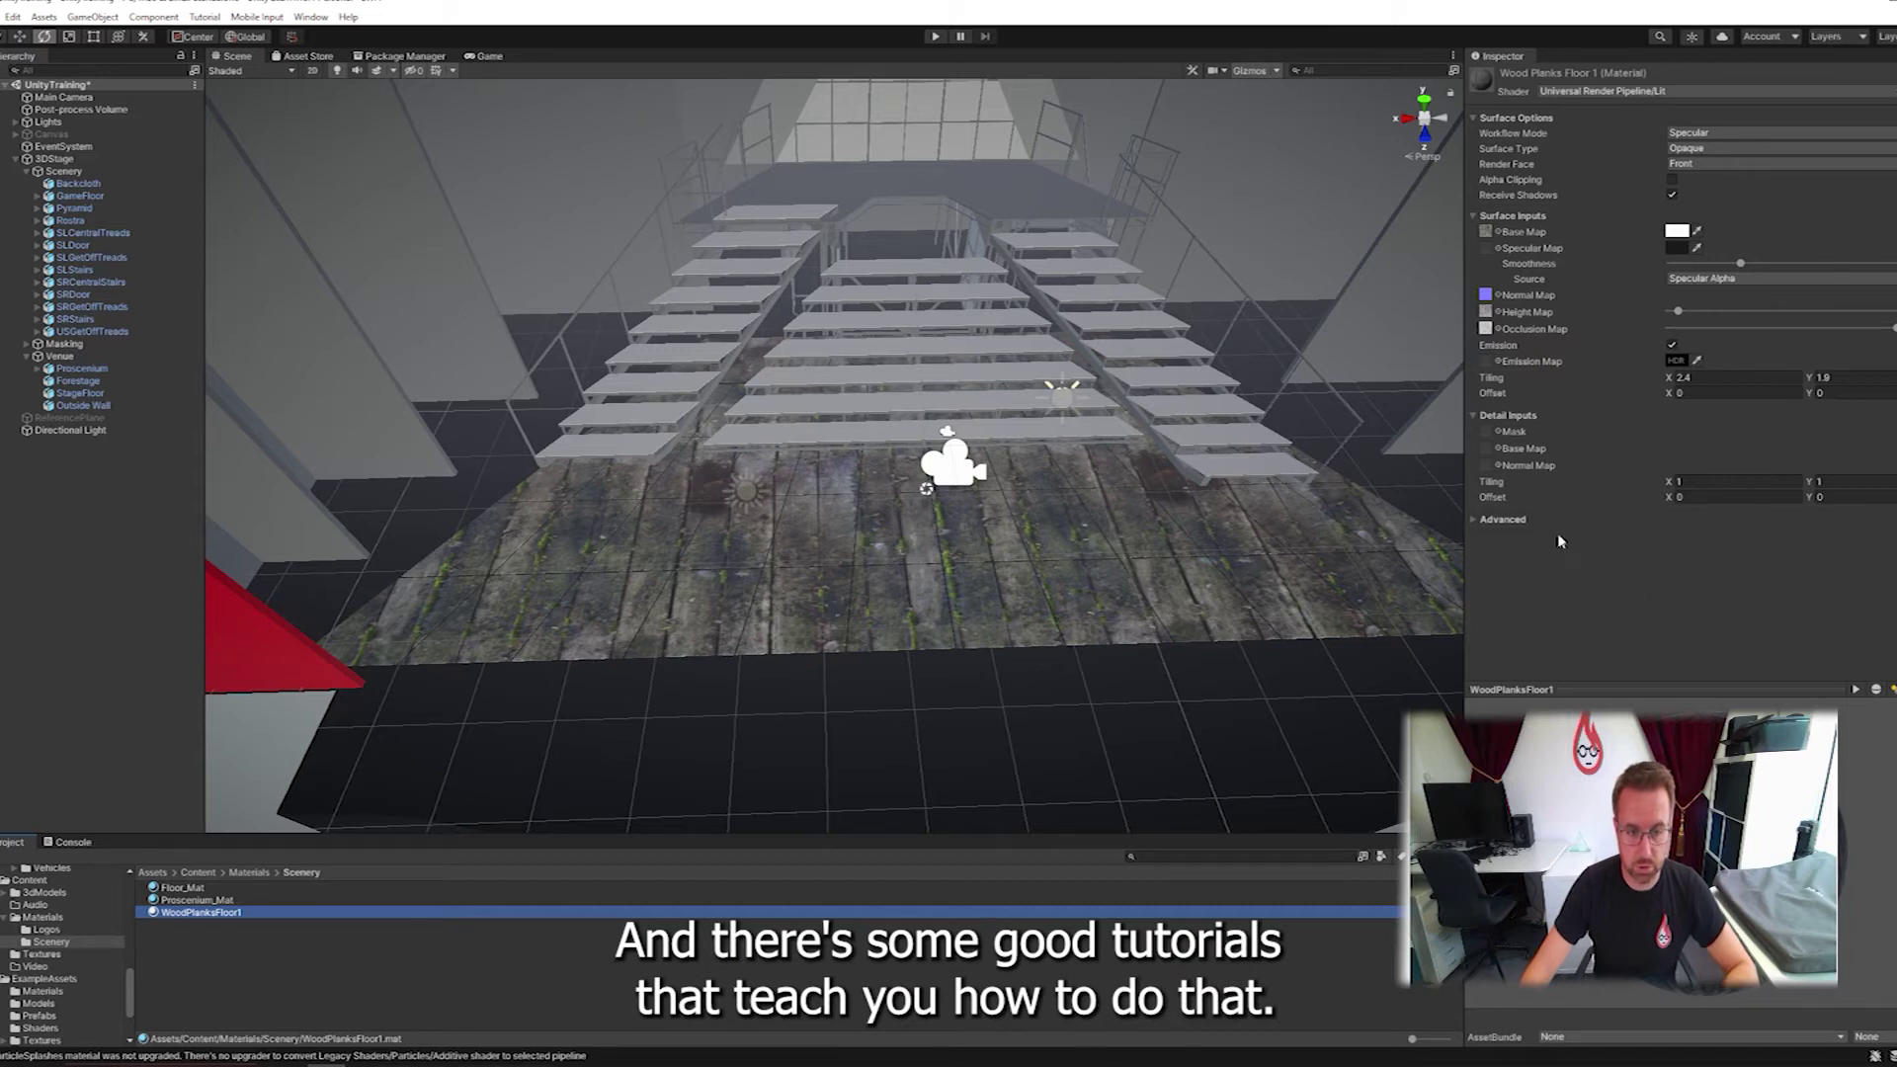
{"action": "left_click", "coordinate": [1709, 482]}
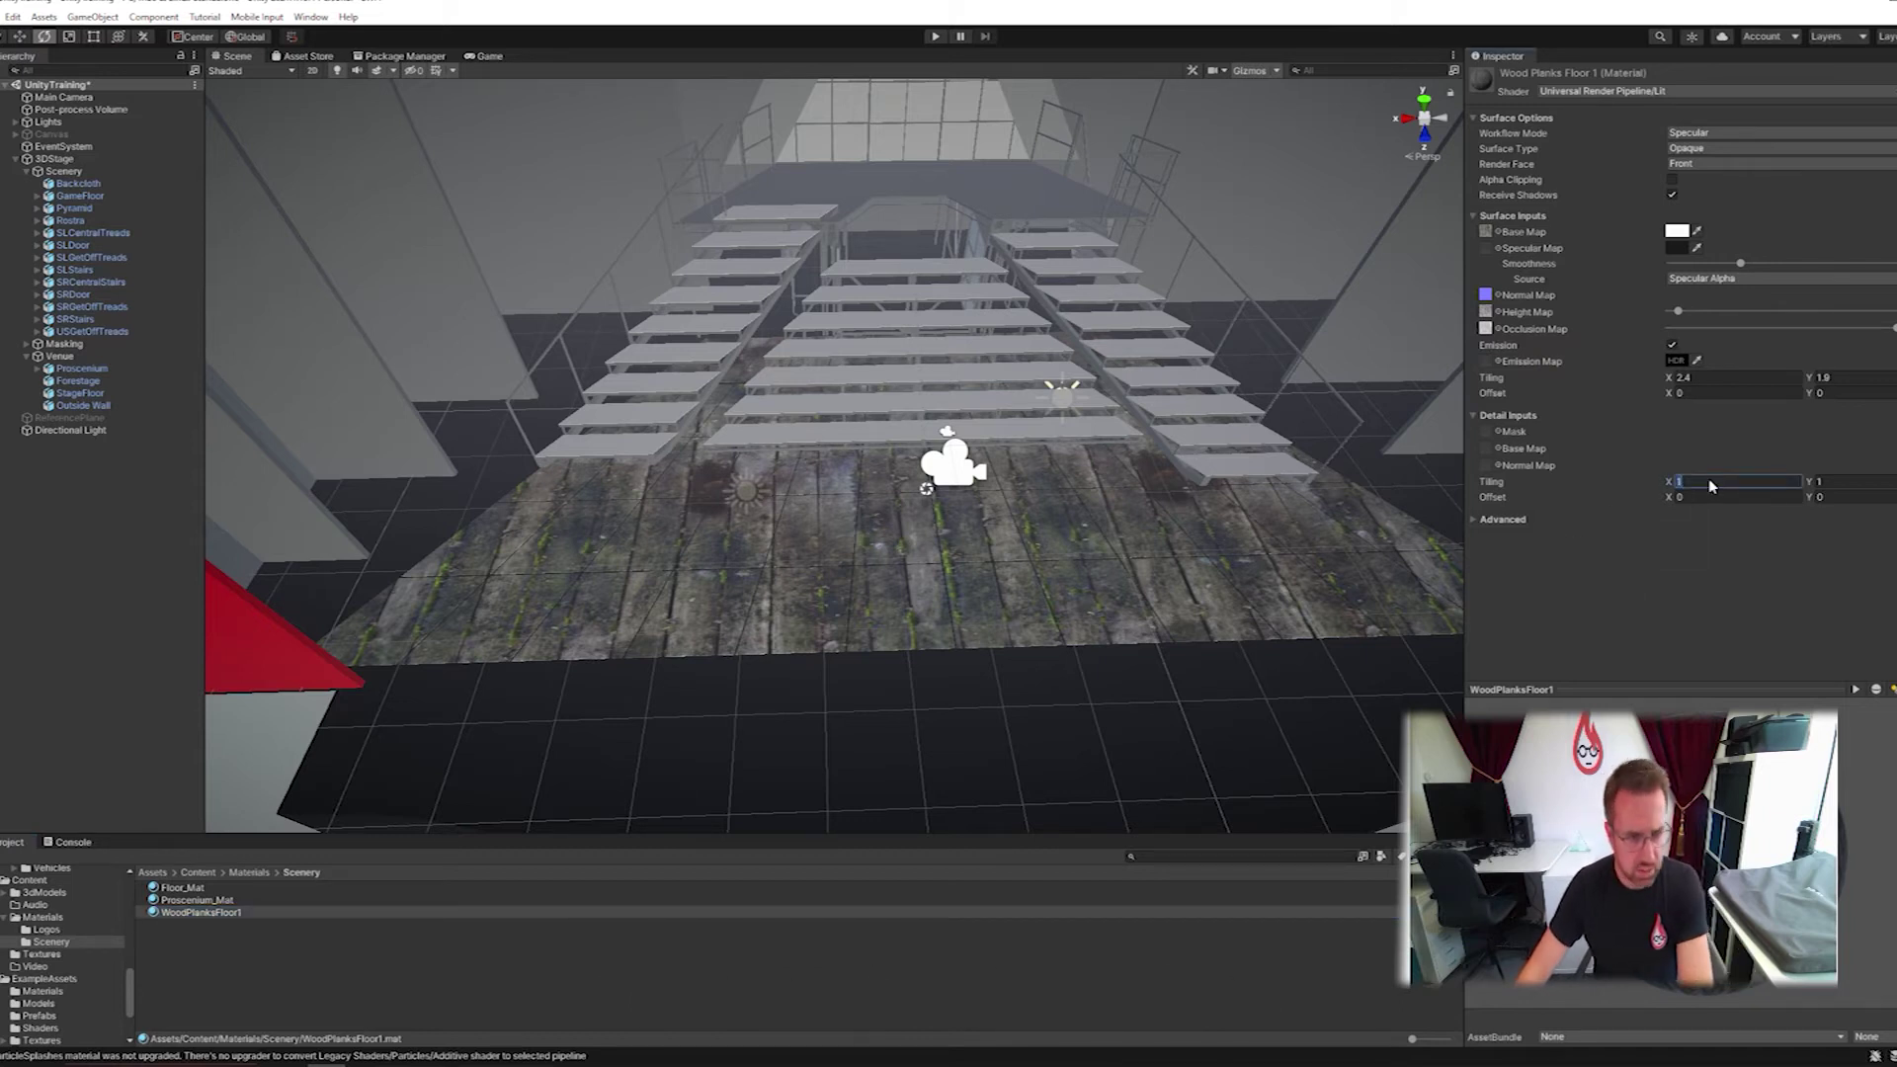
{"action": "type", "text": "4"}
{"action": "key", "text": "Tab"}
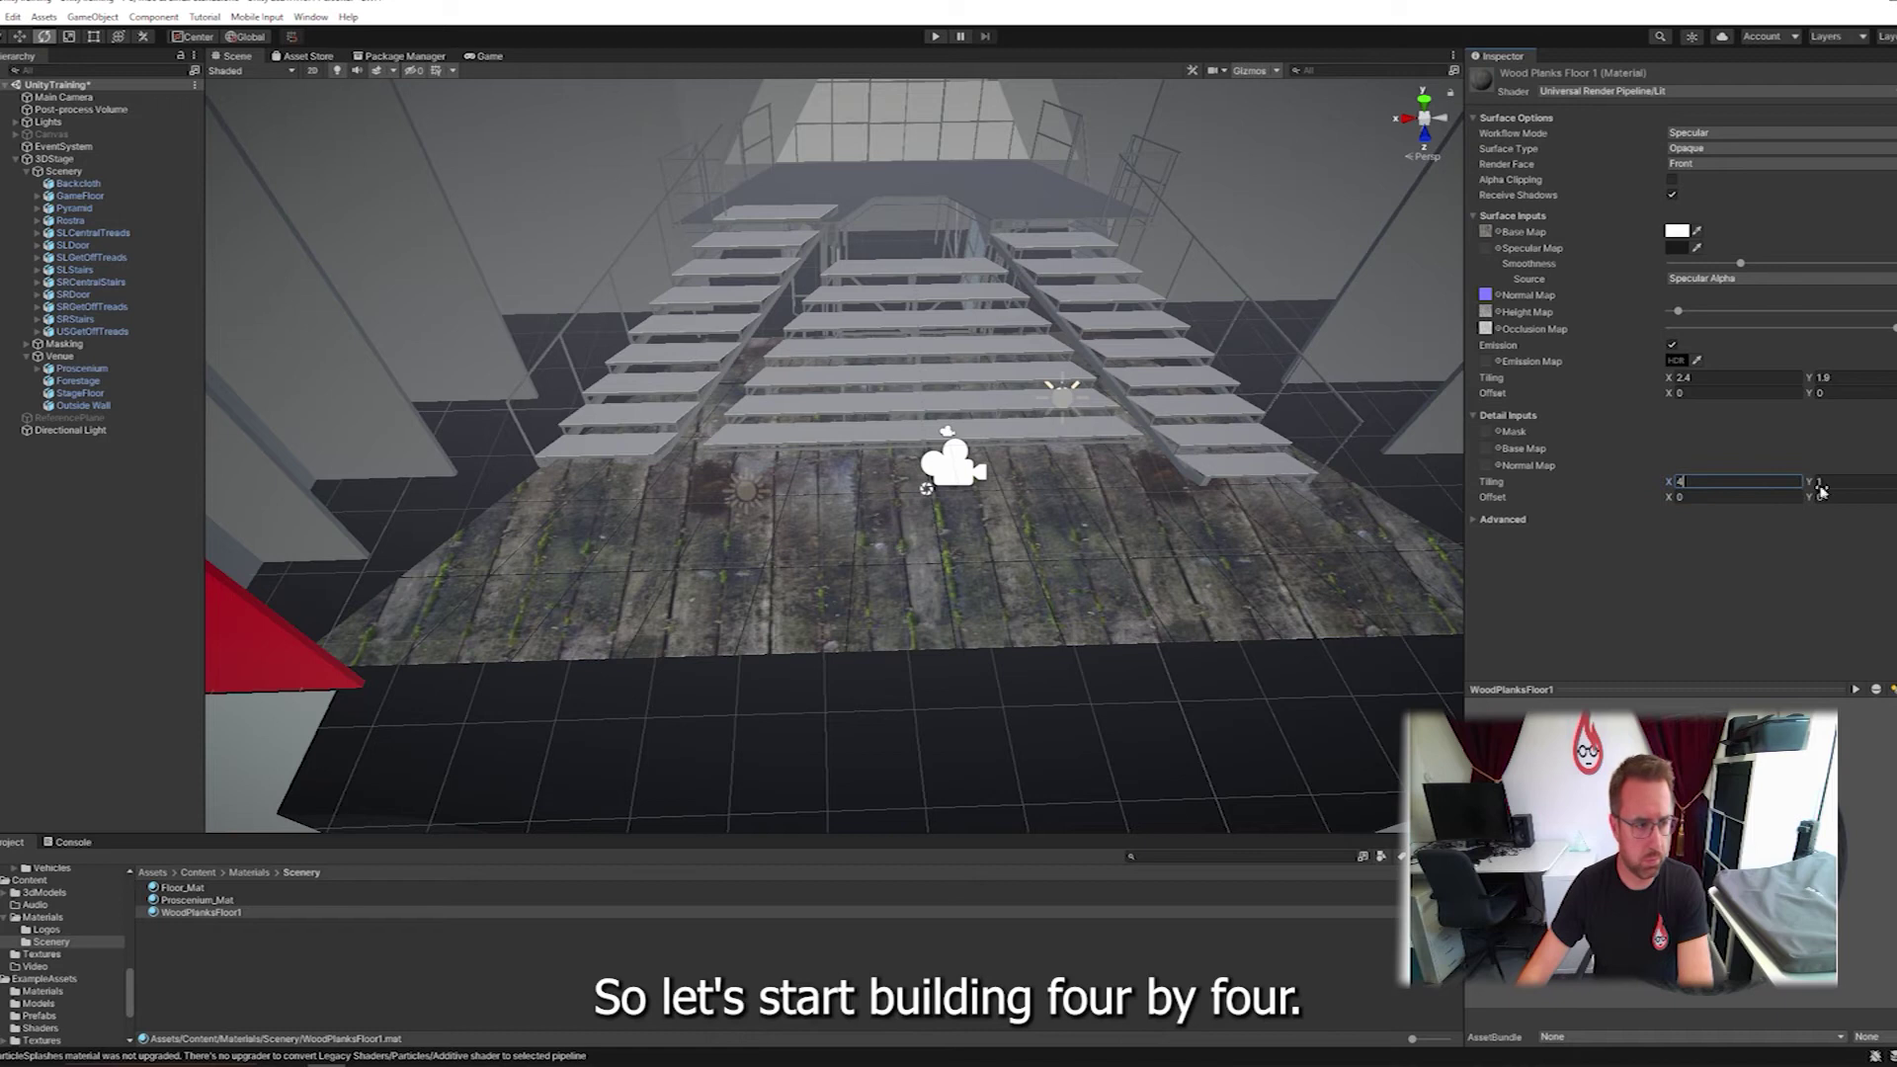
{"action": "type", "text": "4"}
{"action": "left_click", "coordinate": [1704, 482]}
Set the Surface Inputs tiling of the WoodPlanksFloor1 material to X 4 and Y 4.
{"action": "left_click", "coordinate": [1713, 380]}
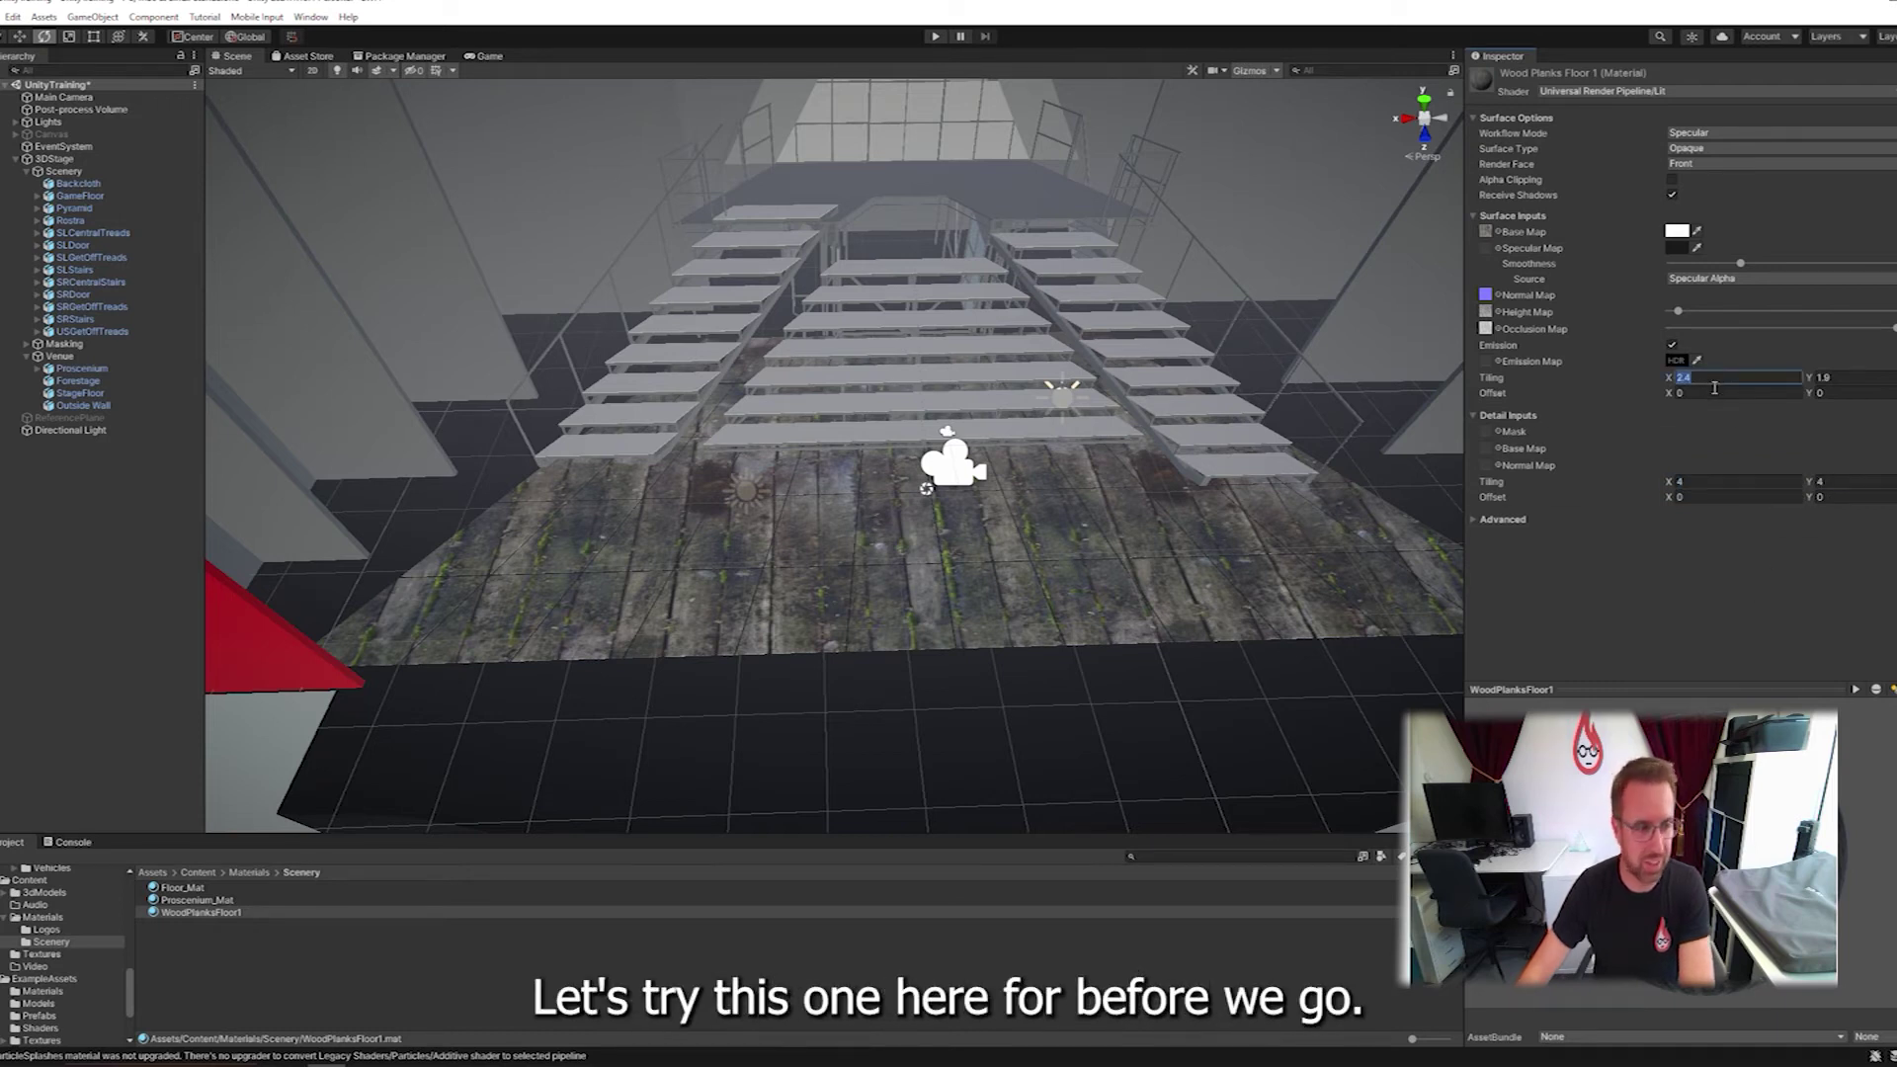
{"action": "type", "text": "4"}
{"action": "key", "text": "Tab"}
{"action": "type", "text": "4"}
{"action": "left_click", "coordinate": [1772, 384]}
Reset the material's Detail Inputs tiling to X 1 and Y 1.
{"action": "left_click", "coordinate": [1720, 484]}
{"action": "left_click", "coordinate": [1852, 485]}
{"action": "type", "text": "1"}
{"action": "middle_click_drag", "start_coordinate": [1135, 496], "coordinate": [1150, 523]}
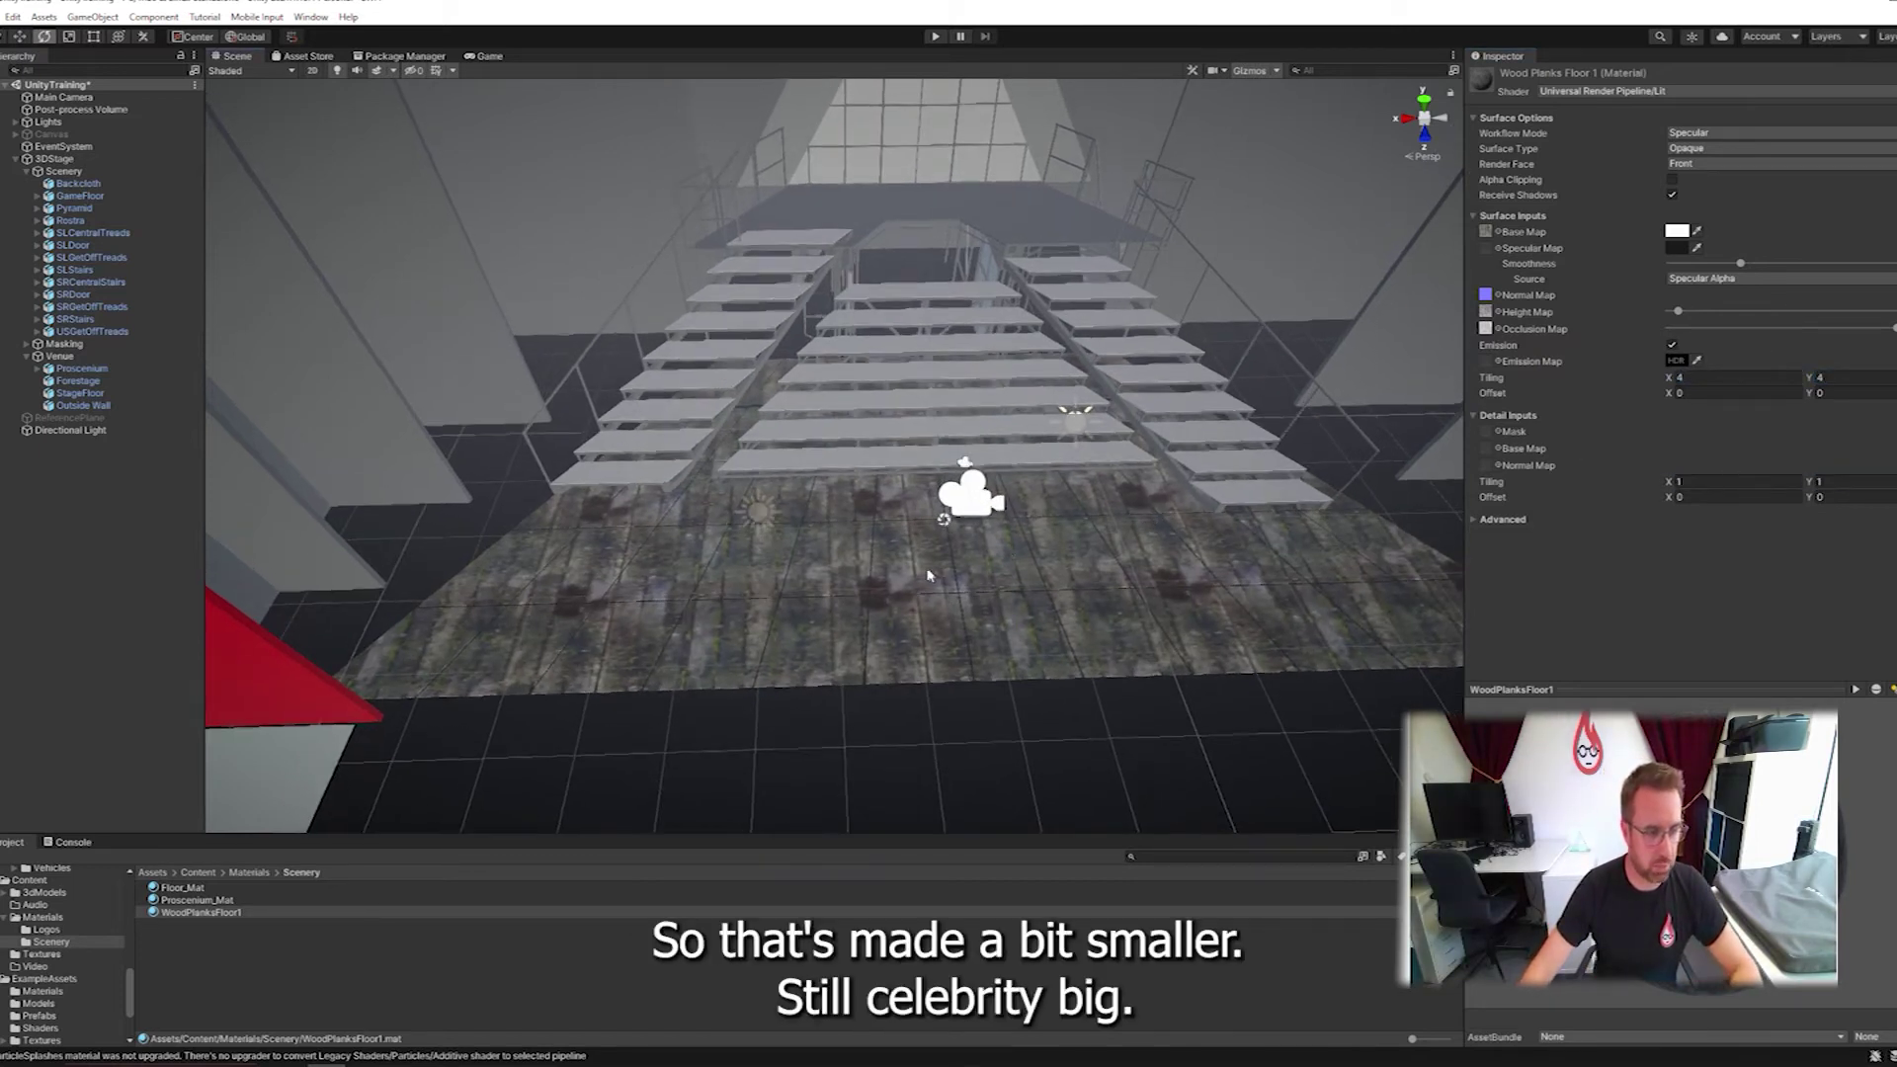
{"action": "scroll", "coordinate": [929, 575], "scroll_direction": "up", "scroll_amount": 5}
{"action": "scroll", "coordinate": [918, 592], "scroll_direction": "down", "scroll_amount": 3}
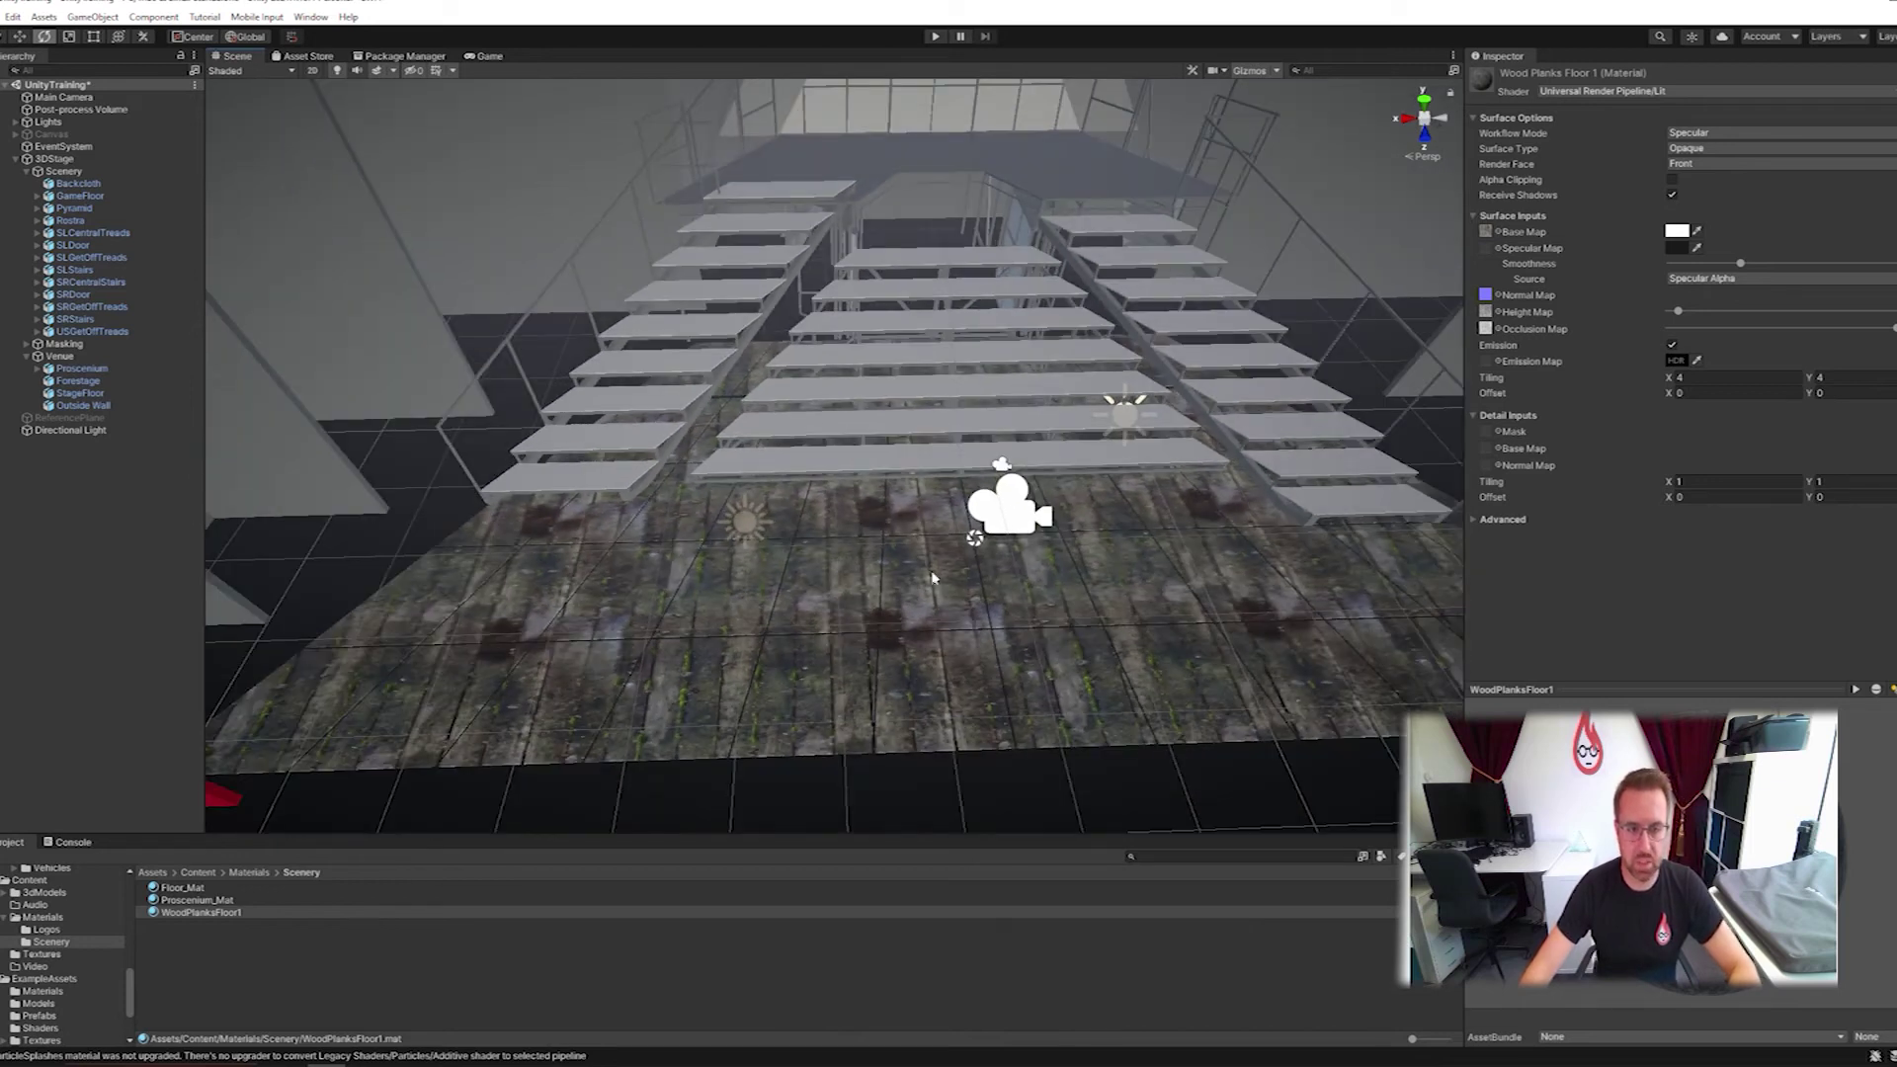
Set the plank material's Surface Inputs tiling to X 8 and Y 8 and inspect the floor's detail up close.
{"action": "type", "text": "8"}
{"action": "key", "text": "Tab"}
{"action": "type", "text": "8"}
{"action": "left_click", "coordinate": [1756, 385]}
{"action": "mouse_move", "coordinate": [893, 607]}
{"action": "middle_mouse_down"}
{"action": "mouse_move", "coordinate": [869, 589]}
{"action": "mouse_move", "coordinate": [875, 535]}
{"action": "mouse_move", "coordinate": [887, 582]}
{"action": "middle_mouse_up"}
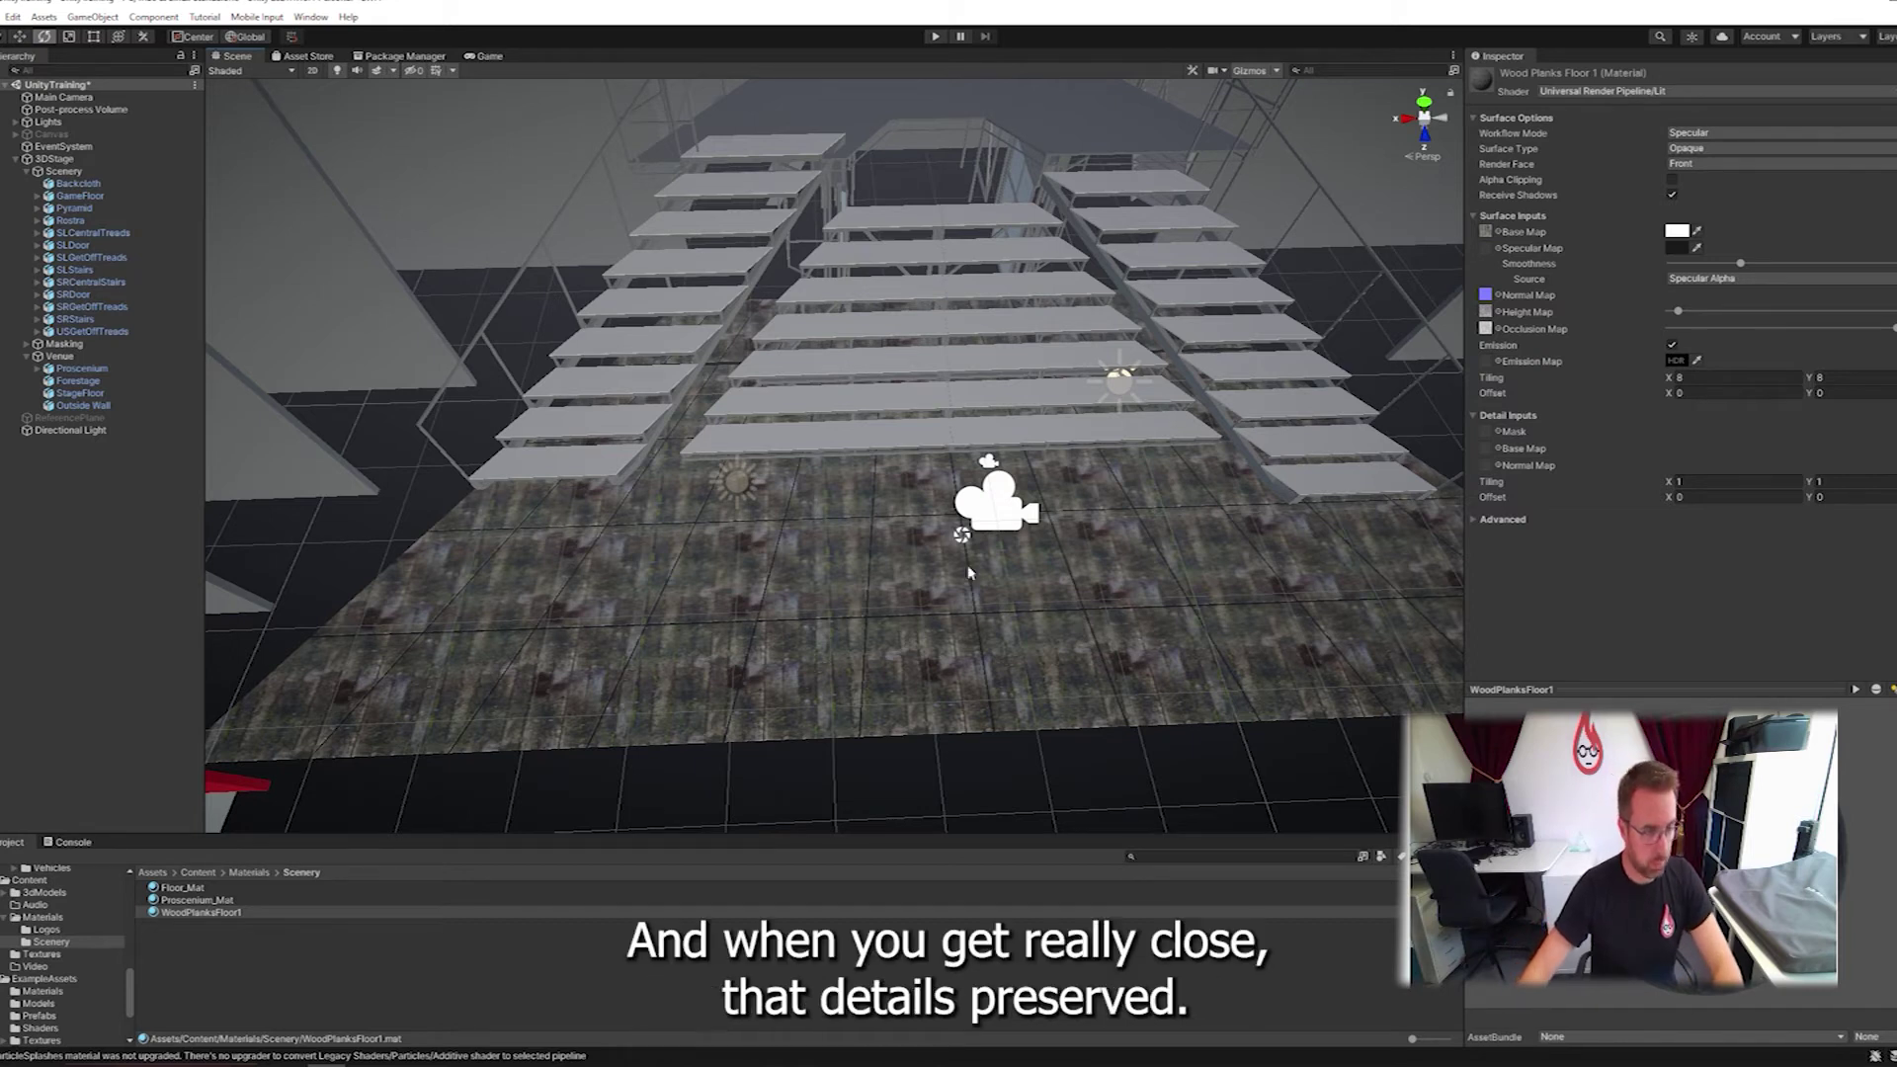
{"action": "scroll", "coordinate": [875, 711], "scroll_direction": "up", "scroll_amount": 10}
{"action": "middle_click_drag", "start_coordinate": [855, 652], "coordinate": [863, 640]}
{"action": "scroll", "coordinate": [830, 624], "scroll_direction": "up", "scroll_amount": 10}
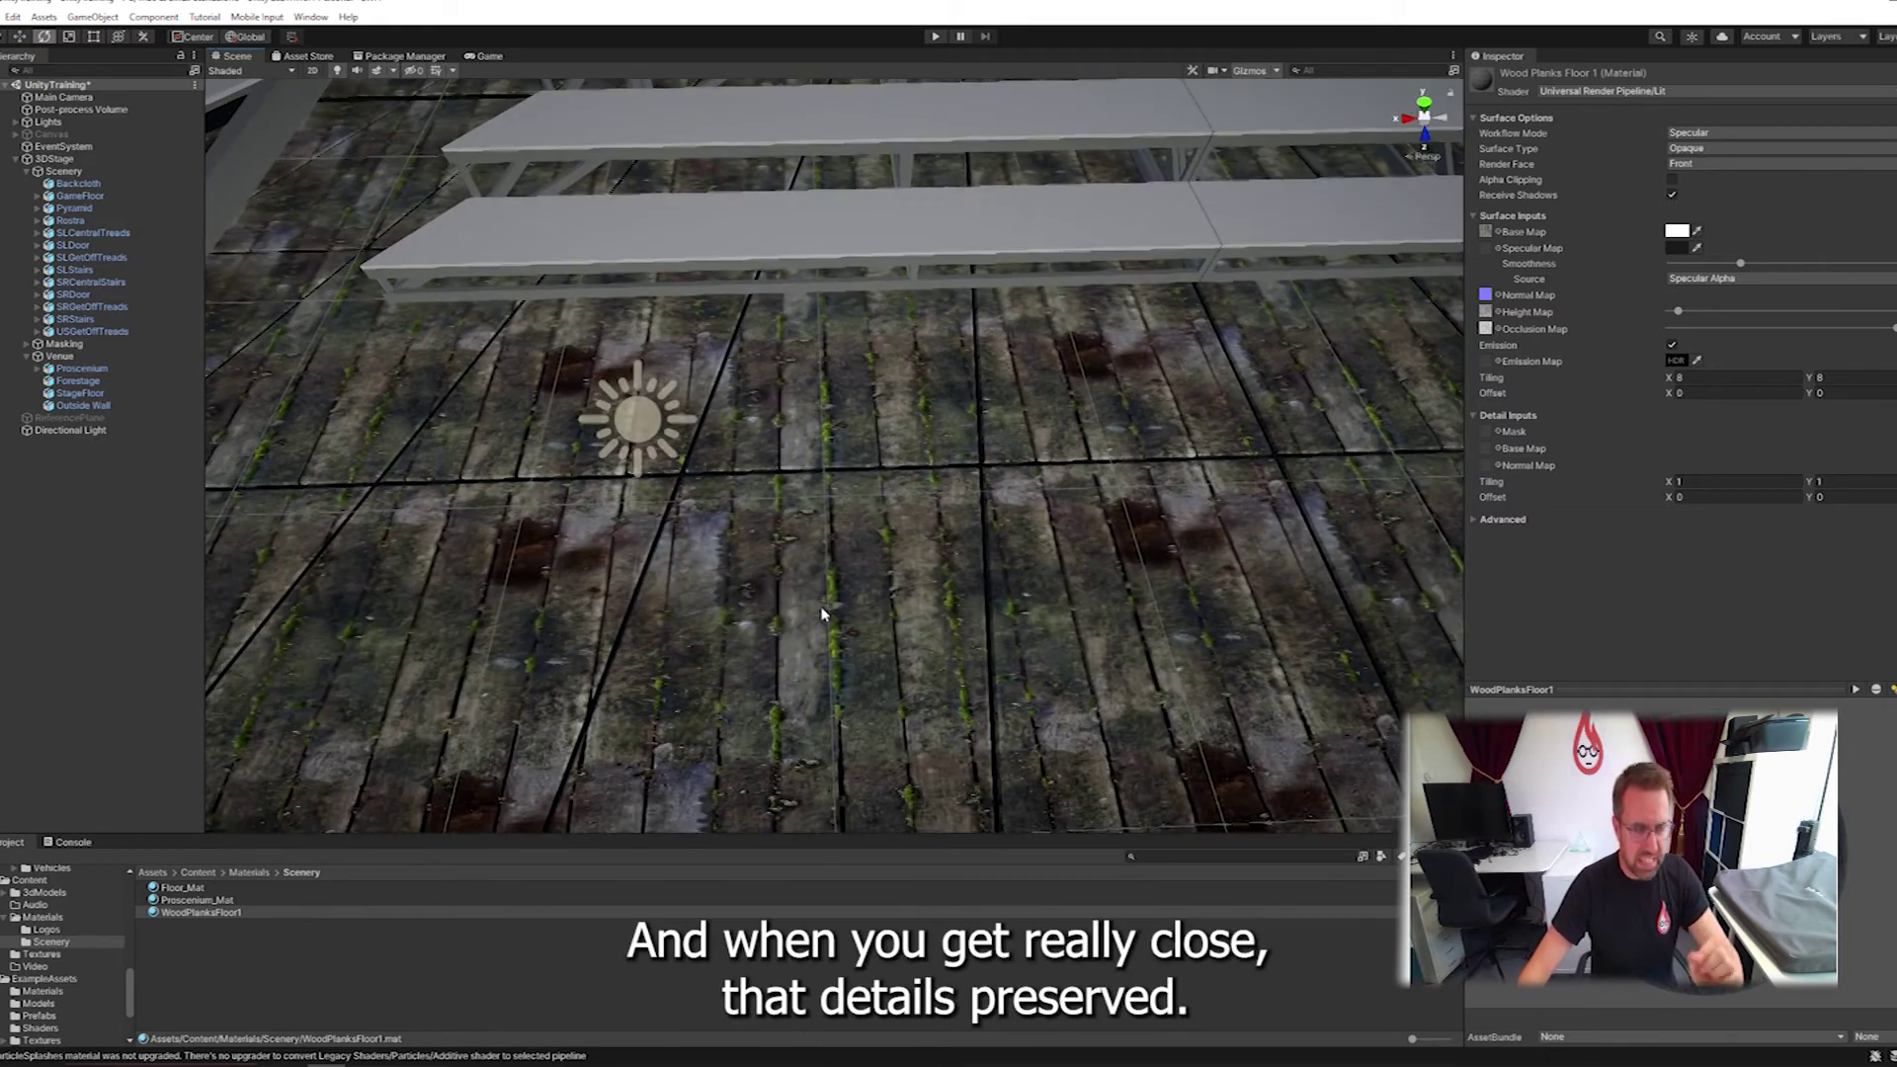
{"action": "scroll", "coordinate": [825, 620], "scroll_direction": "down", "scroll_amount": 10}
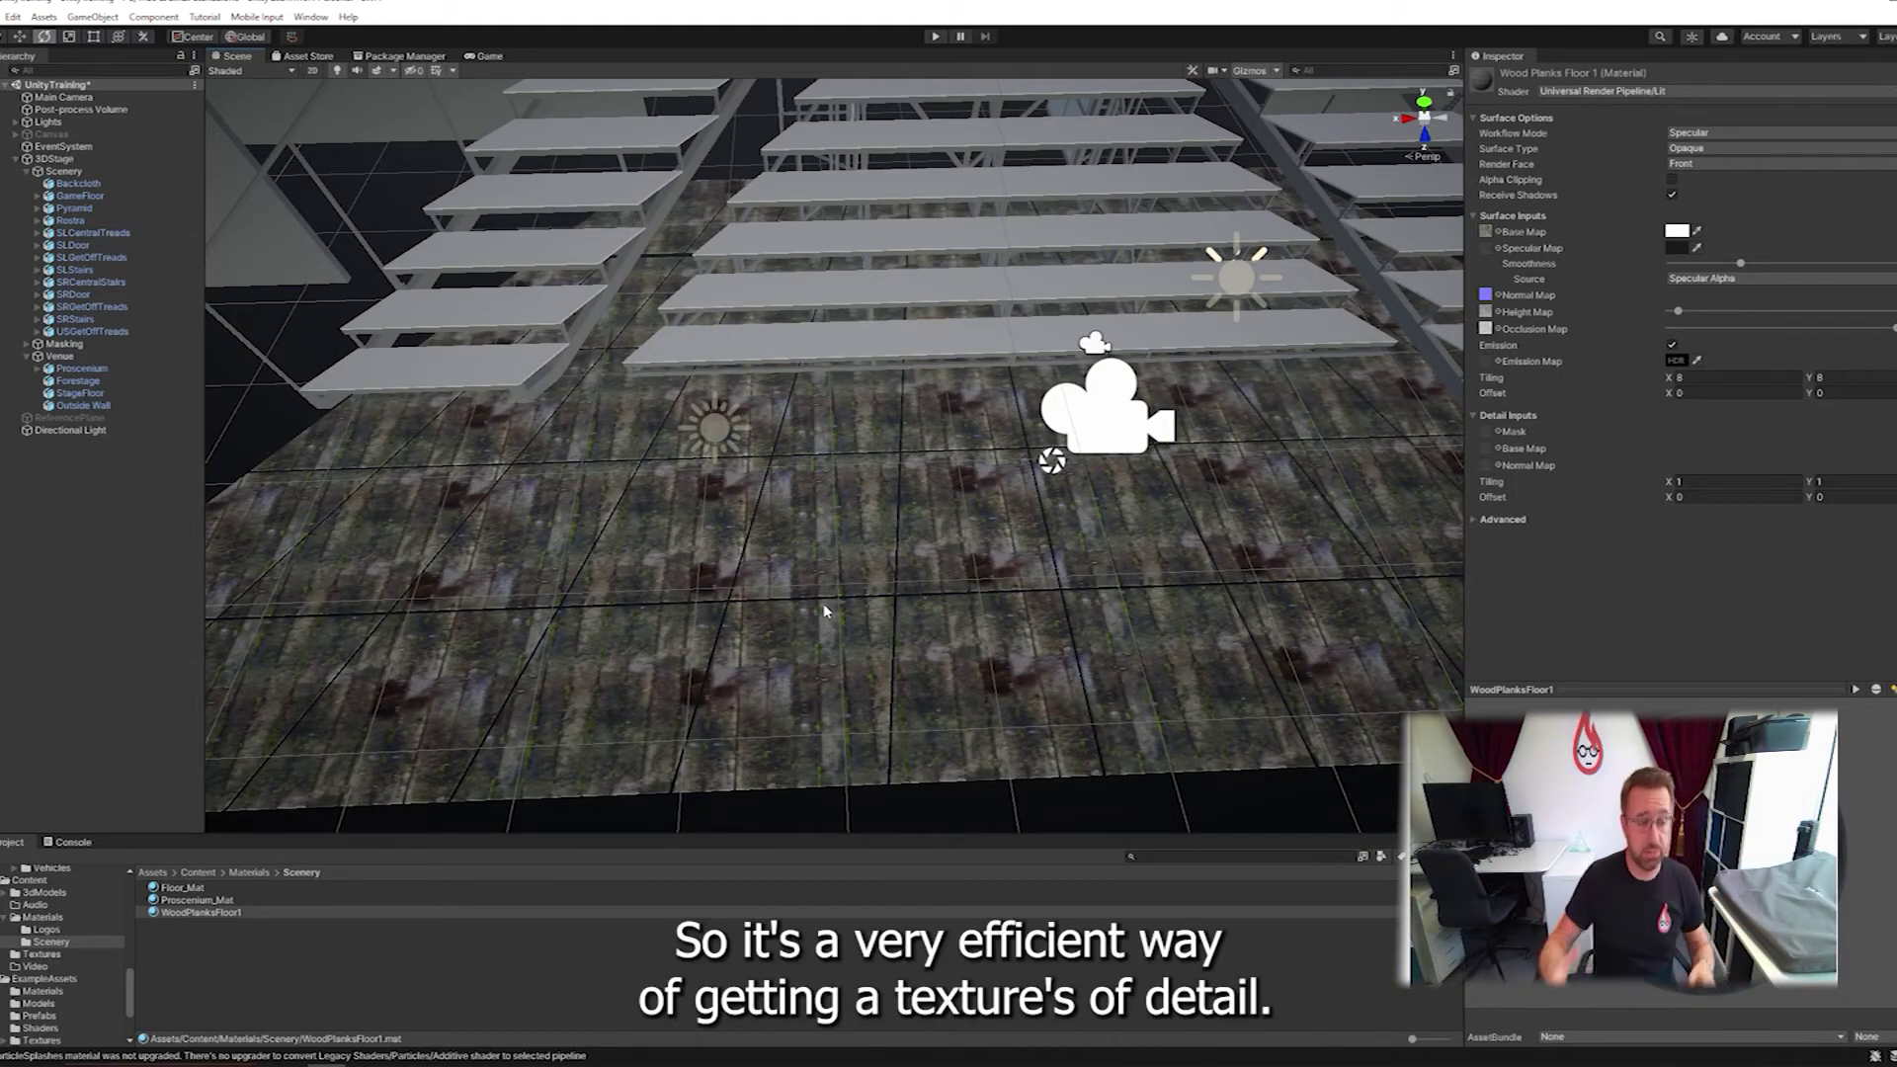
{"action": "left_click_drag", "start_coordinate": [825, 613], "coordinate": [880, 598], "text": "alt"}
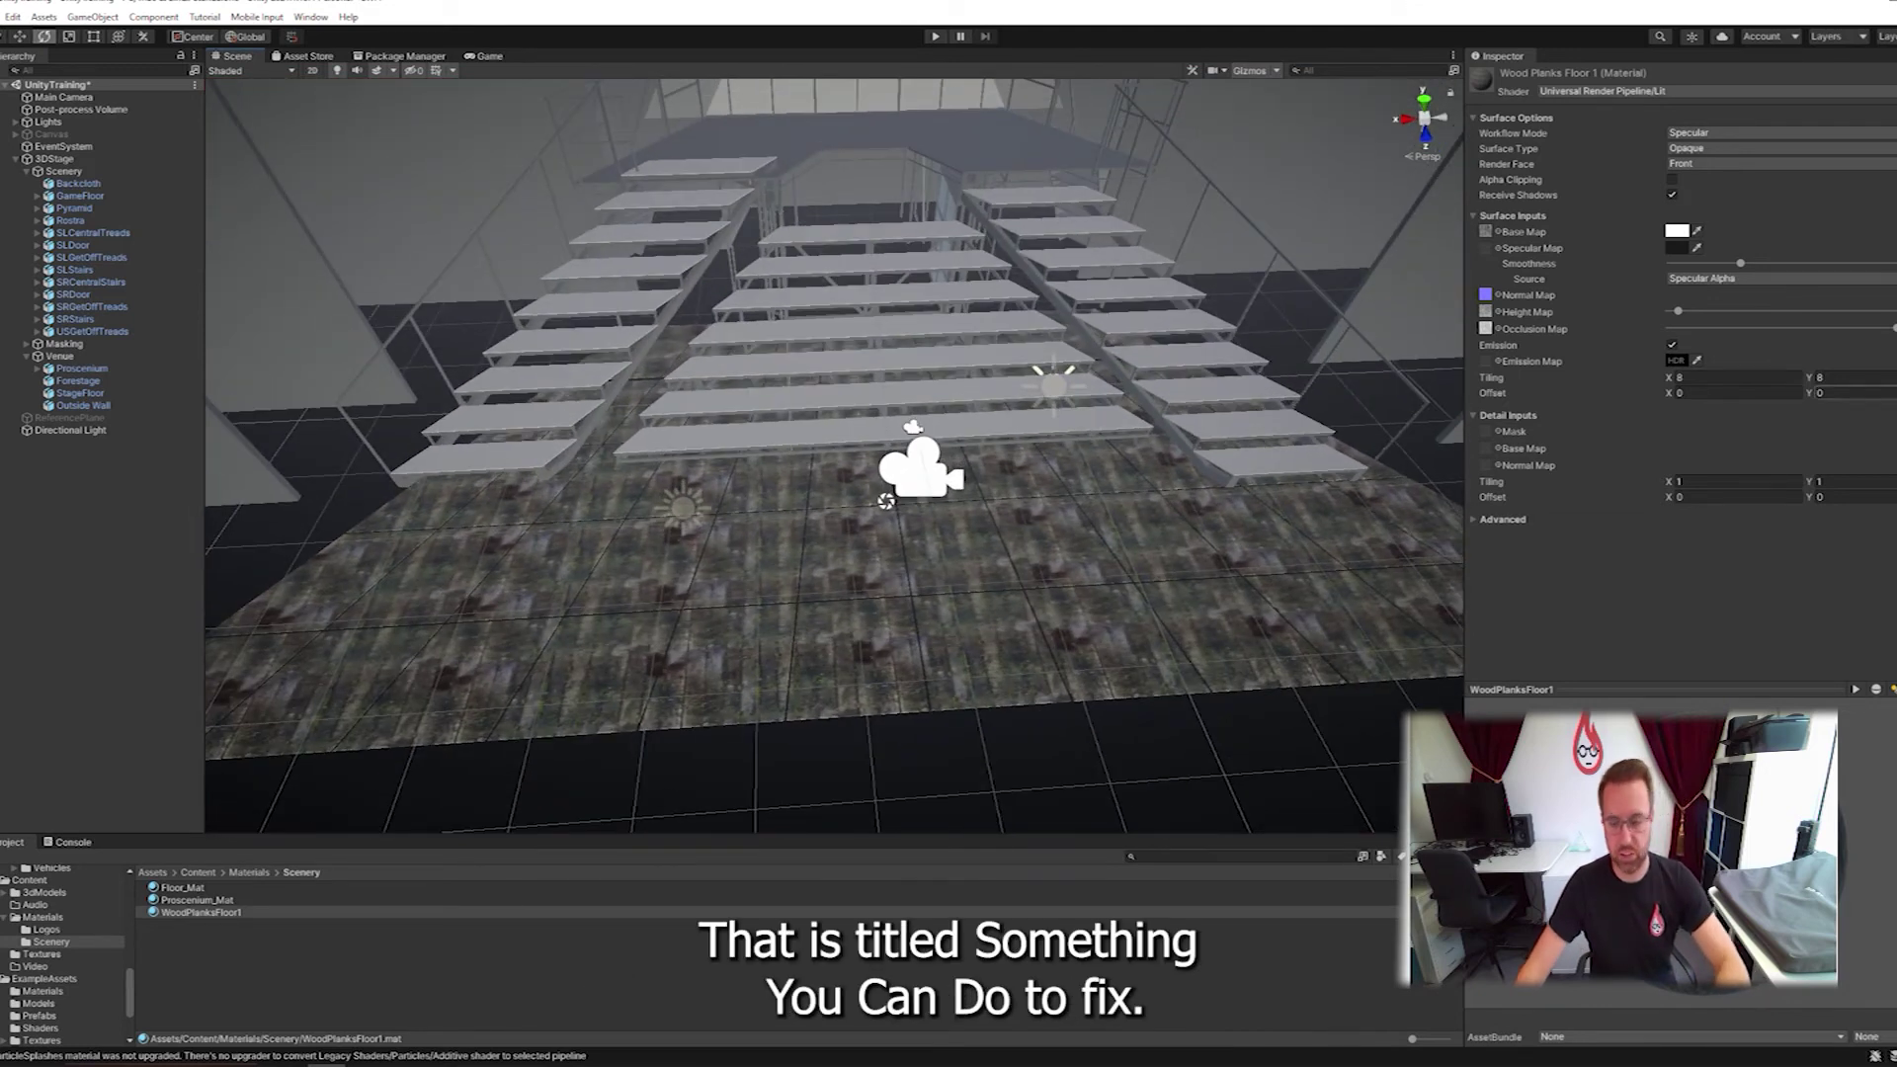
Set the Y value of the plank material's Surface Inputs tiling to 5.
{"action": "left_click", "coordinate": [1873, 380]}
{"action": "type", "text": "5"}
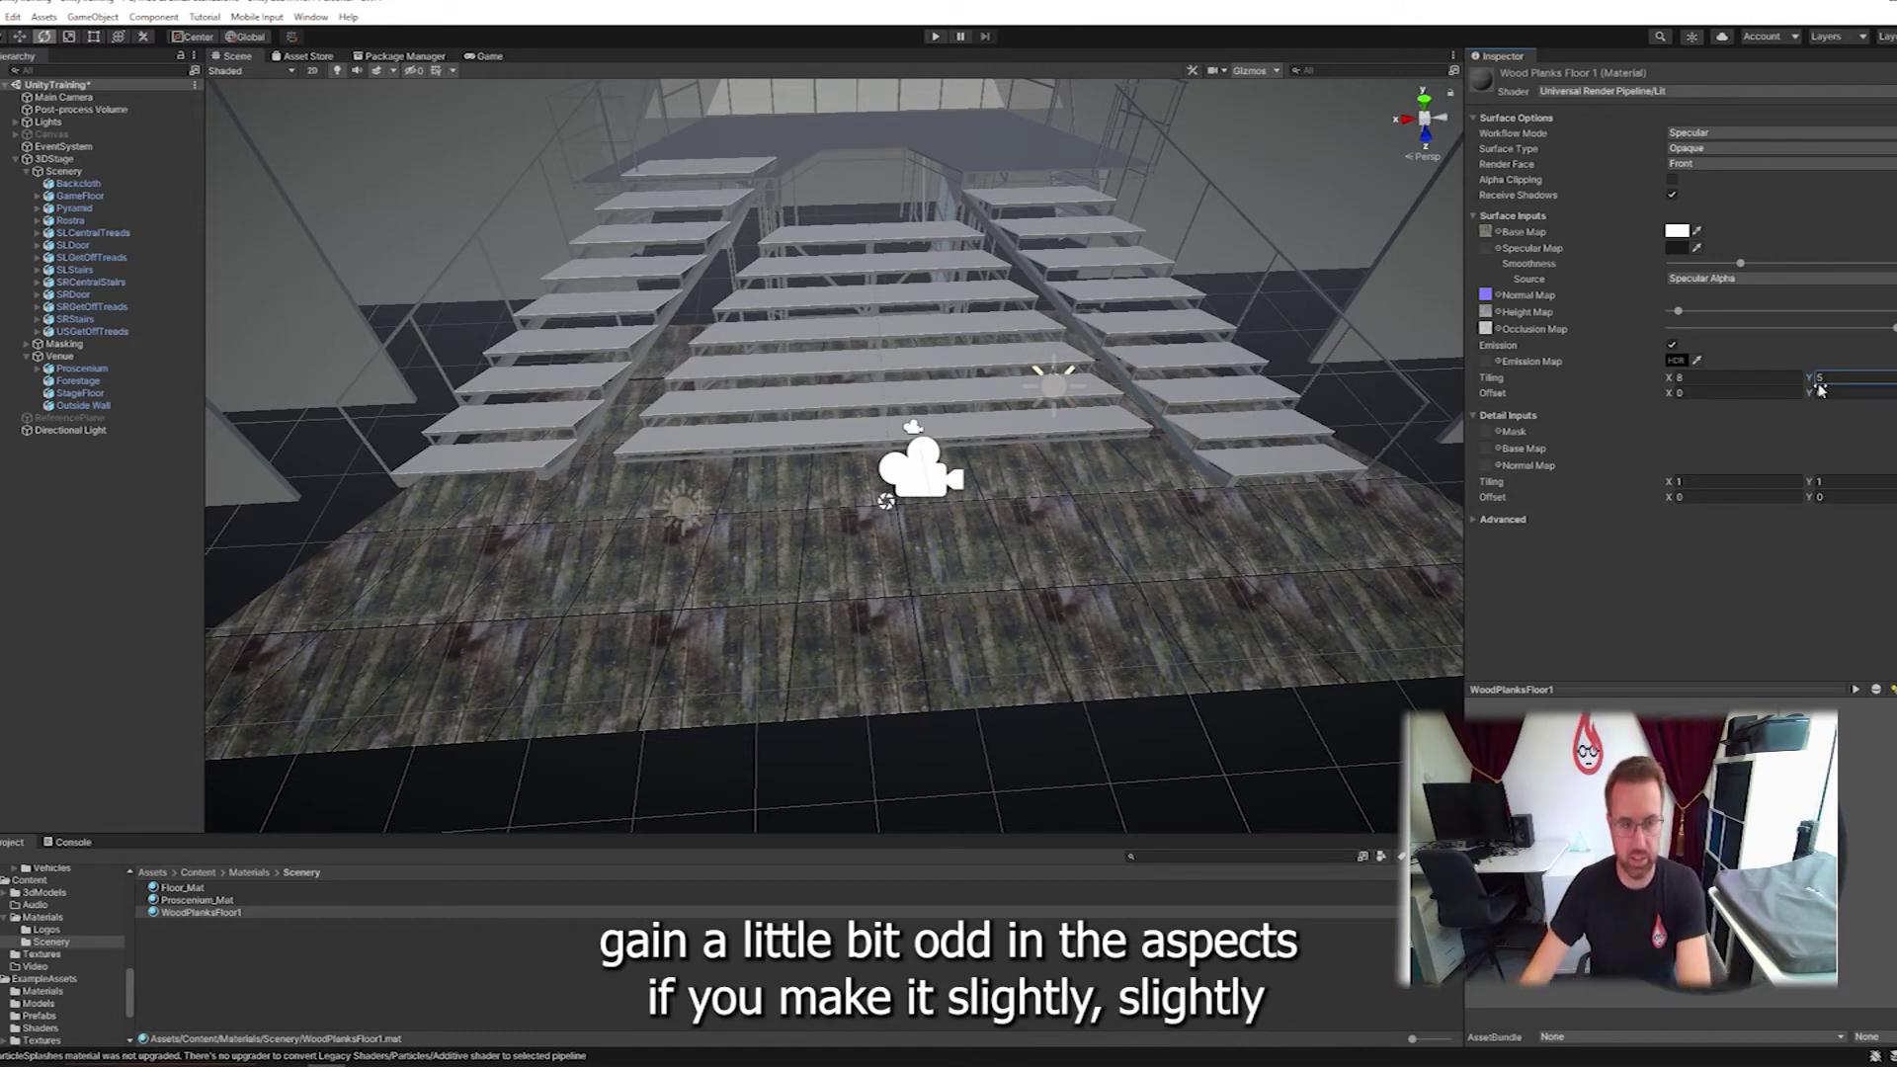
Set the plank material's Surface Inputs tiling back to X 4 and Y 4 and check the floor.
{"action": "left_click", "coordinate": [1739, 380]}
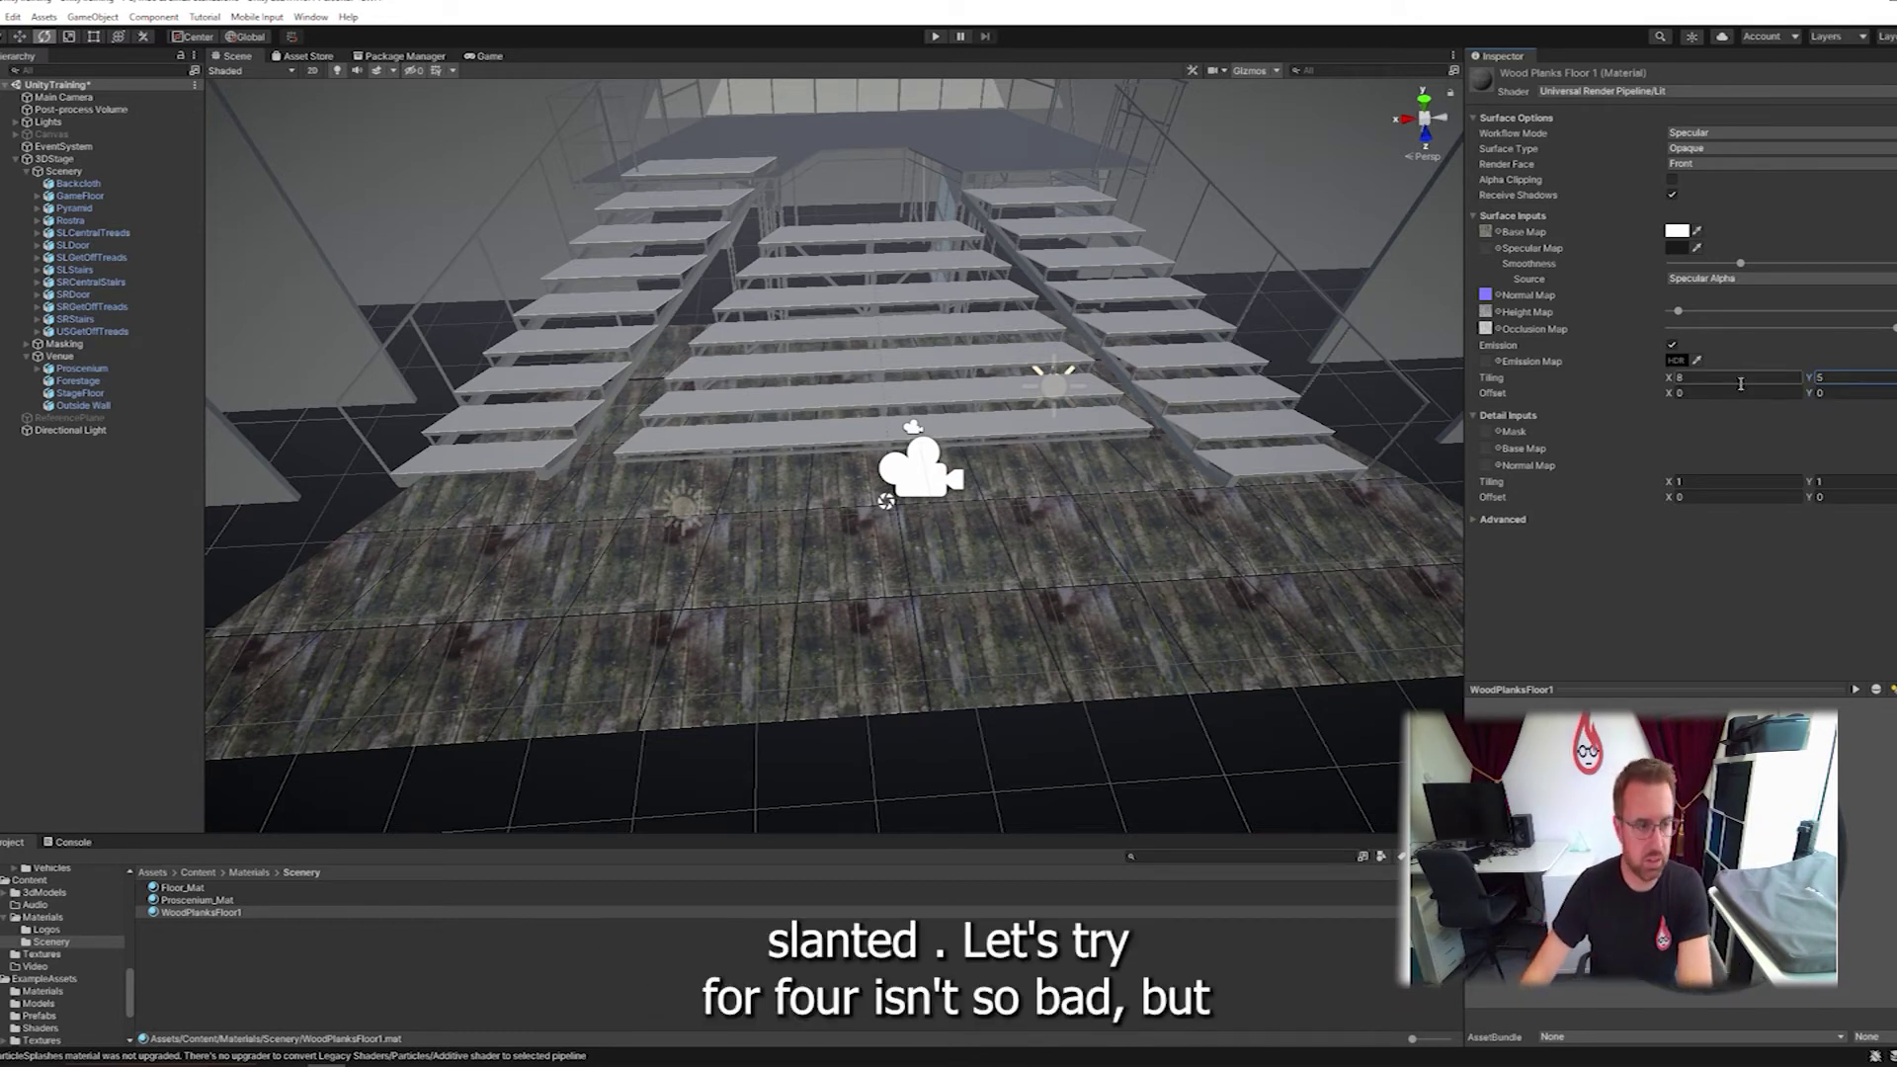
{"action": "type", "text": "4"}
{"action": "left_click", "coordinate": [1845, 383]}
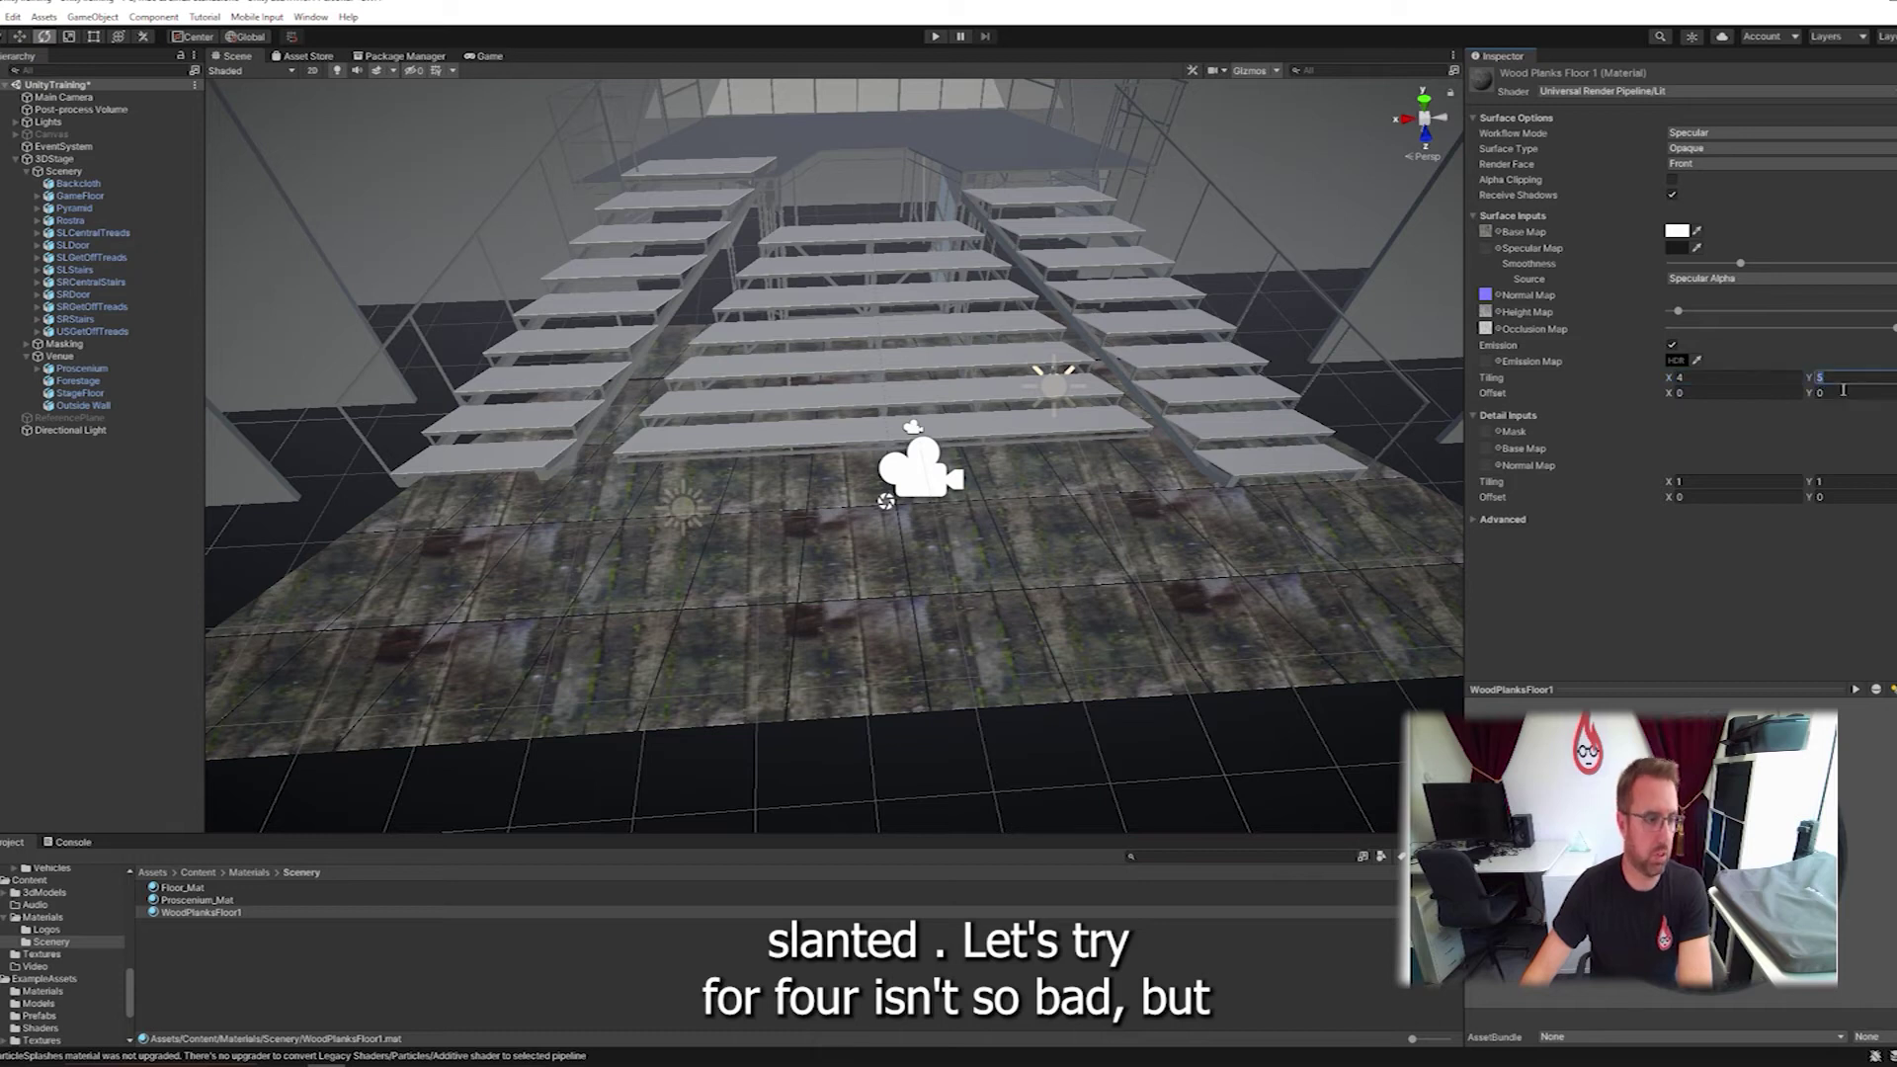
{"action": "type", "text": "4"}
{"action": "left_click", "coordinate": [1784, 383]}
{"action": "mouse_move", "coordinate": [822, 482]}
{"action": "middle_mouse_down"}
{"action": "mouse_move", "coordinate": [897, 461]}
{"action": "mouse_move", "coordinate": [838, 461]}
{"action": "middle_mouse_up"}
Set the plank material's Surface Inputs tiling to X 6 and Y 6.
{"action": "left_click", "coordinate": [1731, 384]}
{"action": "type", "text": "6"}
{"action": "key", "text": "Tab"}
{"action": "type", "text": "6"}
{"action": "left_click", "coordinate": [1742, 378]}
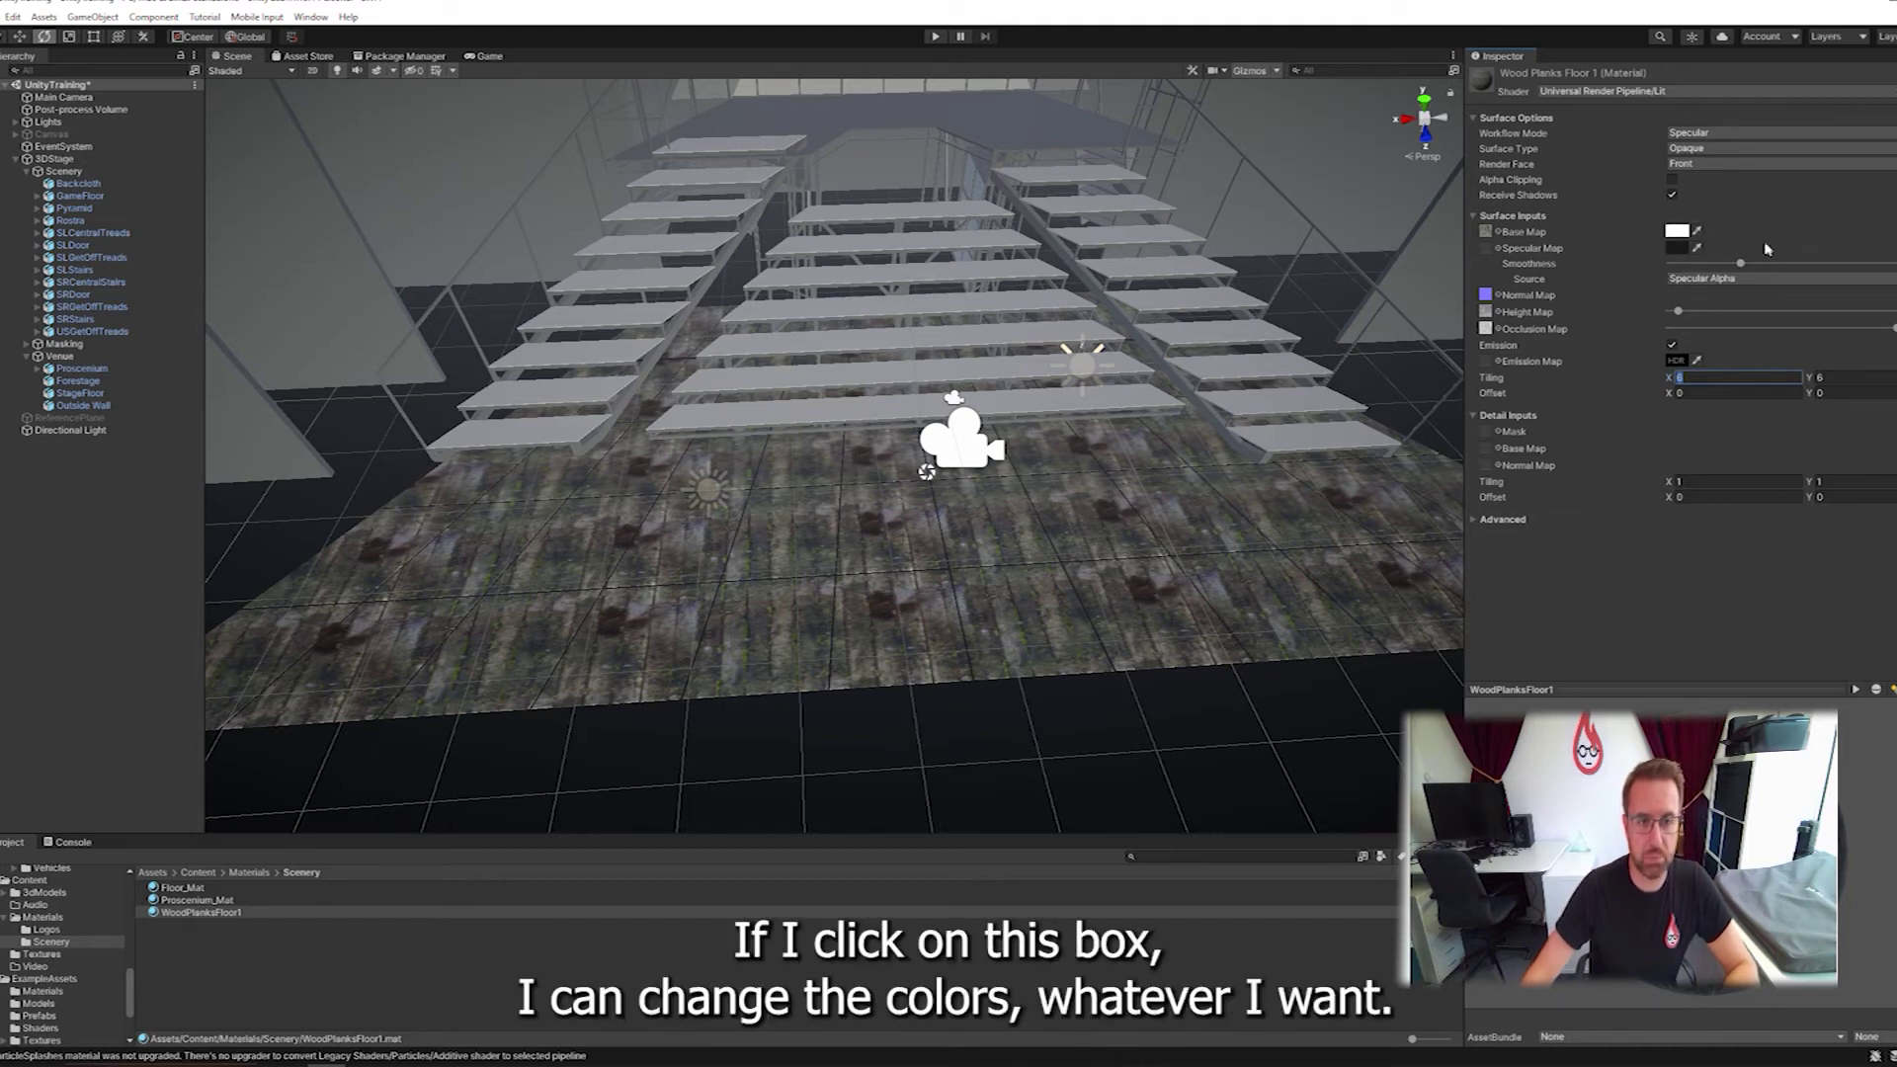
Darken the plank material's Base Map colour to dark grey 4B4B4B and inspect the floor.
{"action": "left_click", "coordinate": [1677, 230]}
{"action": "mouse_move", "coordinate": [1729, 326]}
{"action": "left_mouse_down"}
{"action": "mouse_move", "coordinate": [1732, 354]}
{"action": "mouse_move", "coordinate": [1764, 336]}
{"action": "mouse_move", "coordinate": [1702, 400]}
{"action": "mouse_move", "coordinate": [1702, 370]}
{"action": "left_mouse_up"}
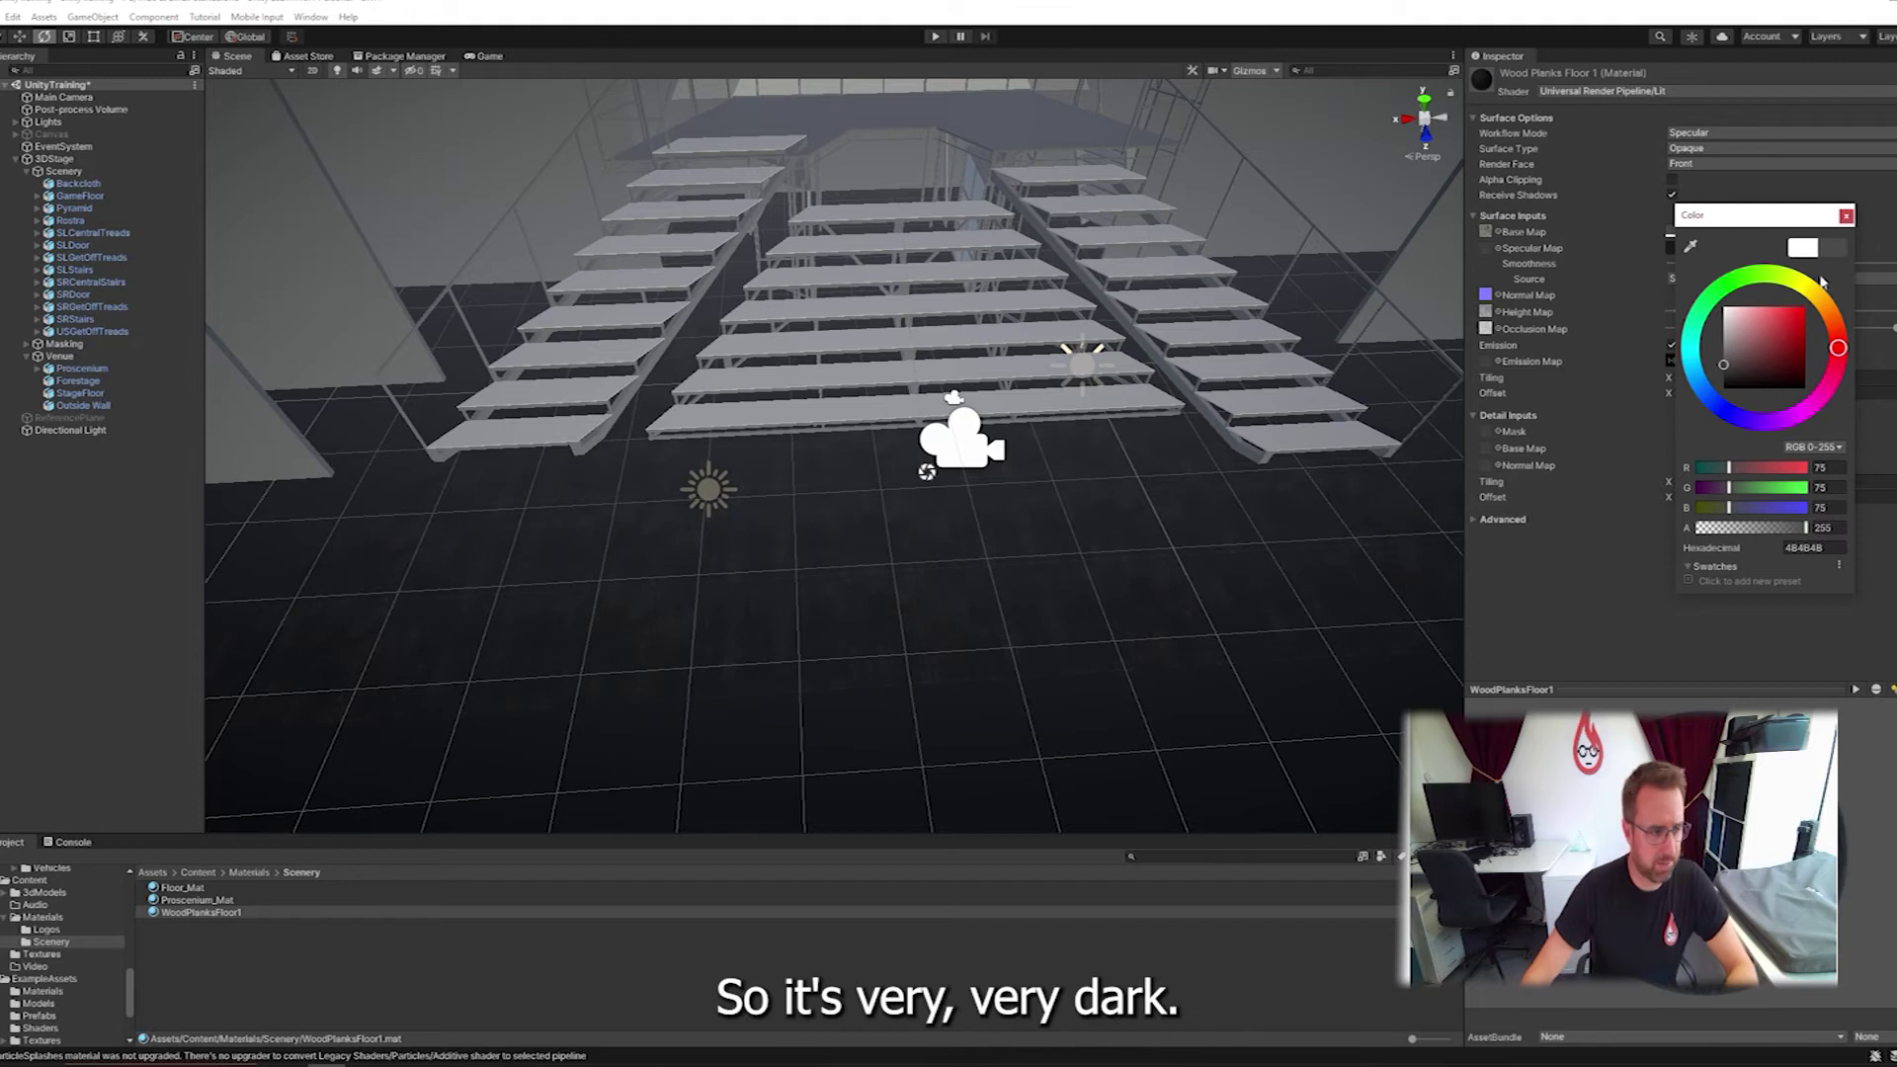
{"action": "scroll", "coordinate": [963, 542], "scroll_direction": "up", "scroll_amount": 5}
{"action": "scroll", "coordinate": [912, 552], "scroll_direction": "up", "scroll_amount": 3}
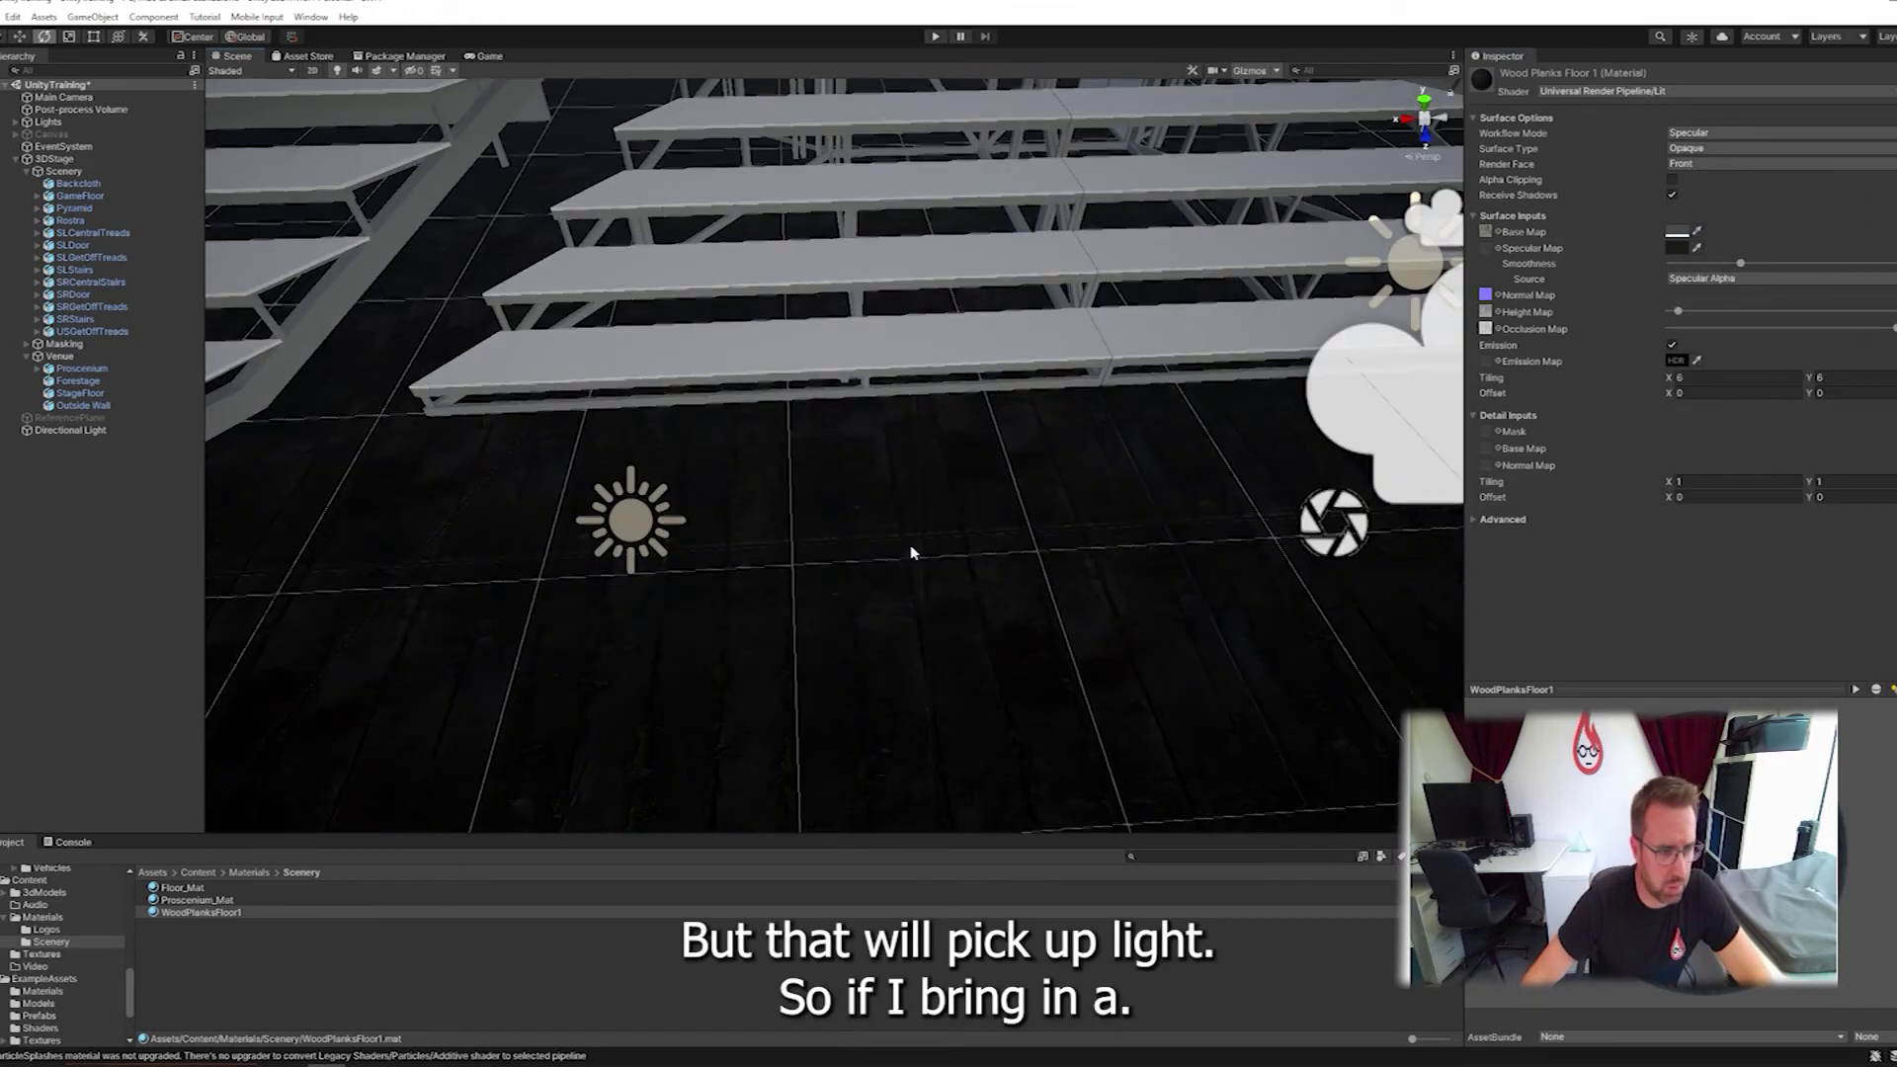
{"action": "scroll", "coordinate": [906, 524], "scroll_direction": "down", "scroll_amount": 4}
Add a spot light to the scene and raise it above the game floor in front of the stairs.
{"action": "left_click", "coordinate": [56, 512]}
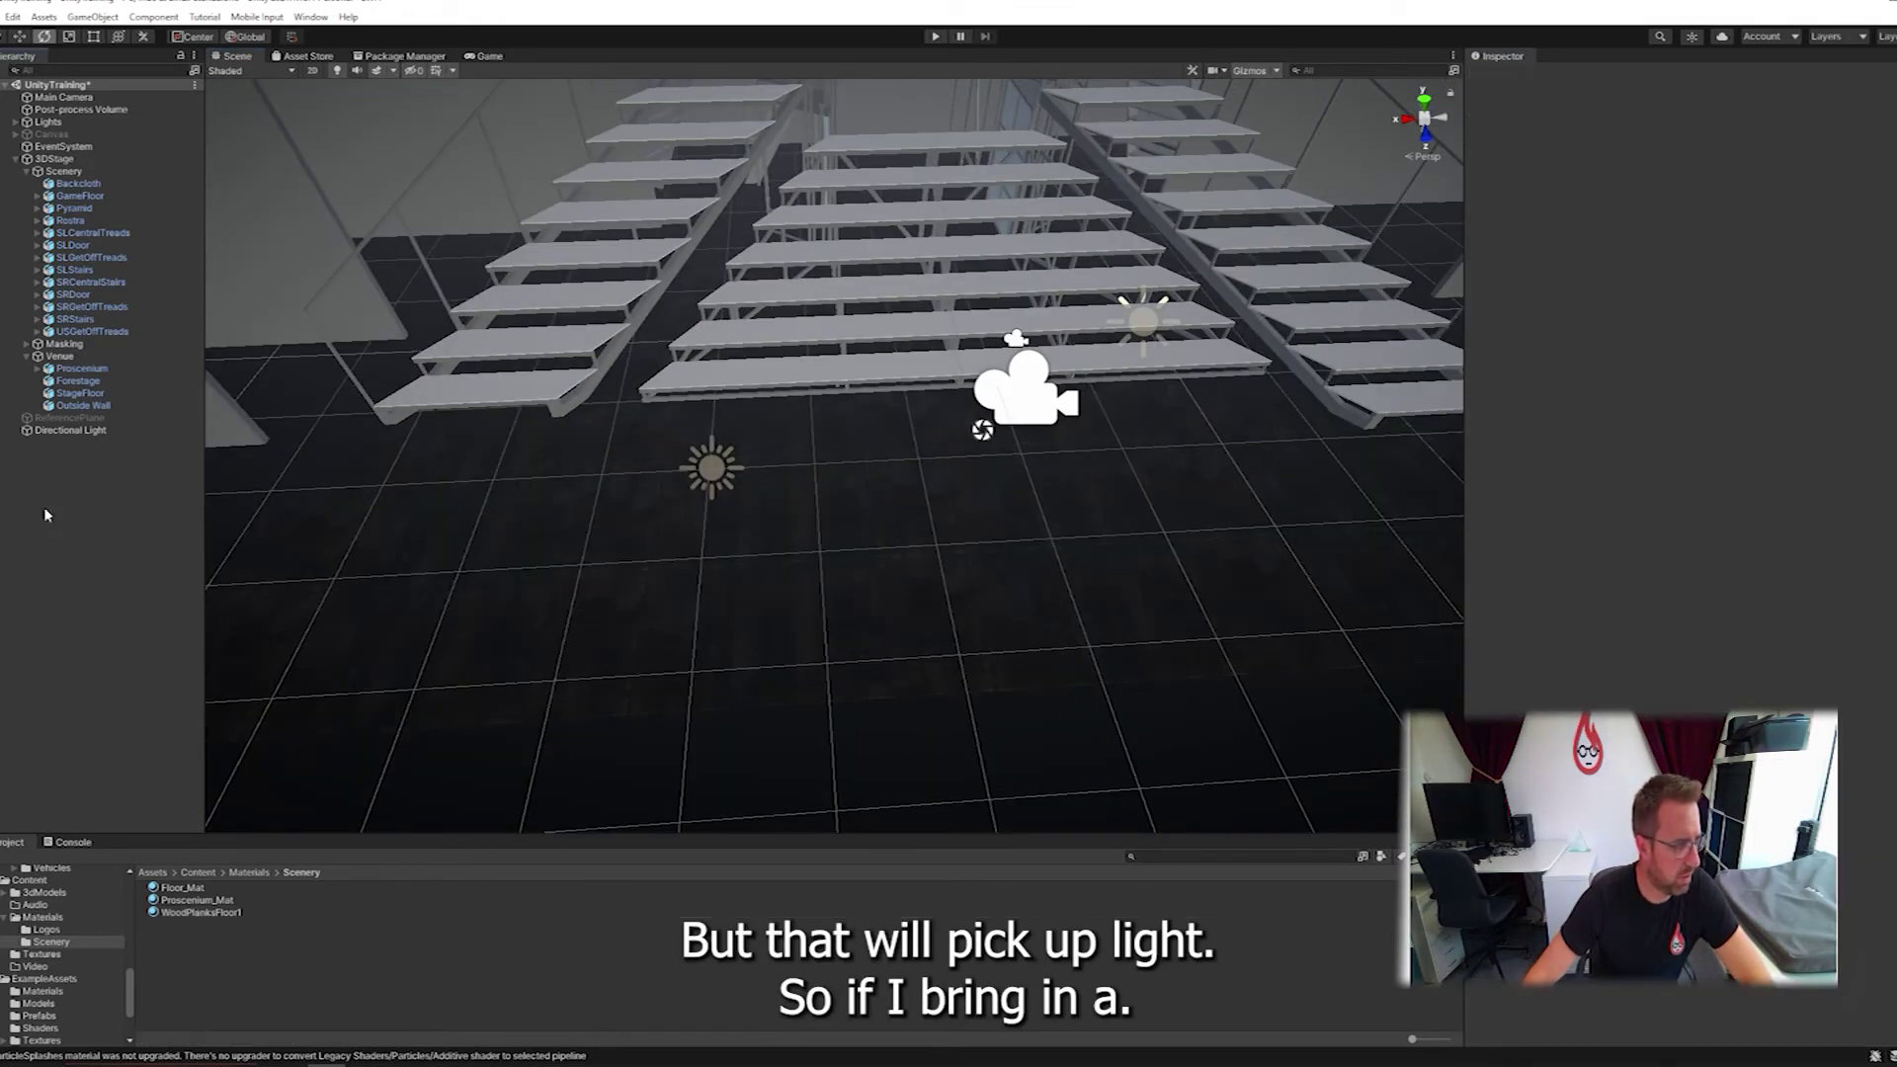
{"action": "right_click", "coordinate": [50, 494]}
{"action": "mouse_move", "coordinate": [99, 728]}
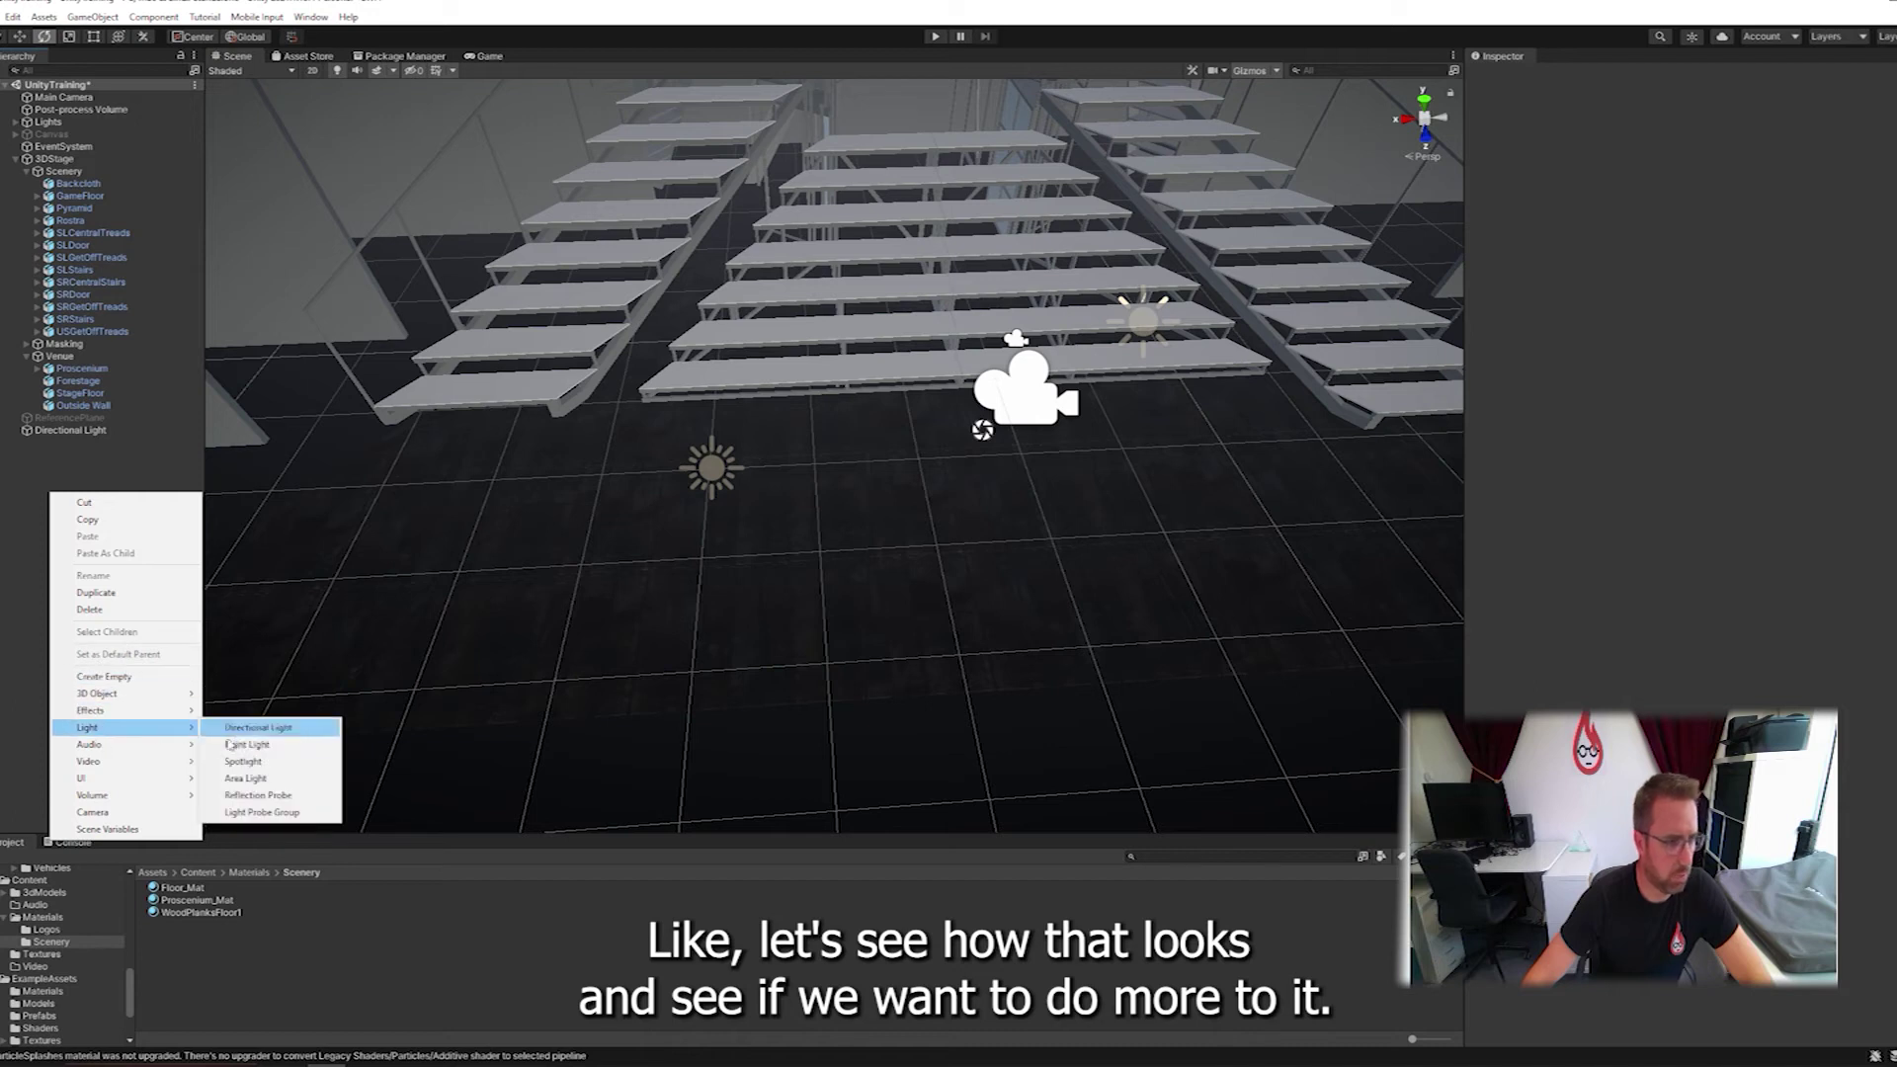
{"action": "left_click", "coordinate": [232, 756]}
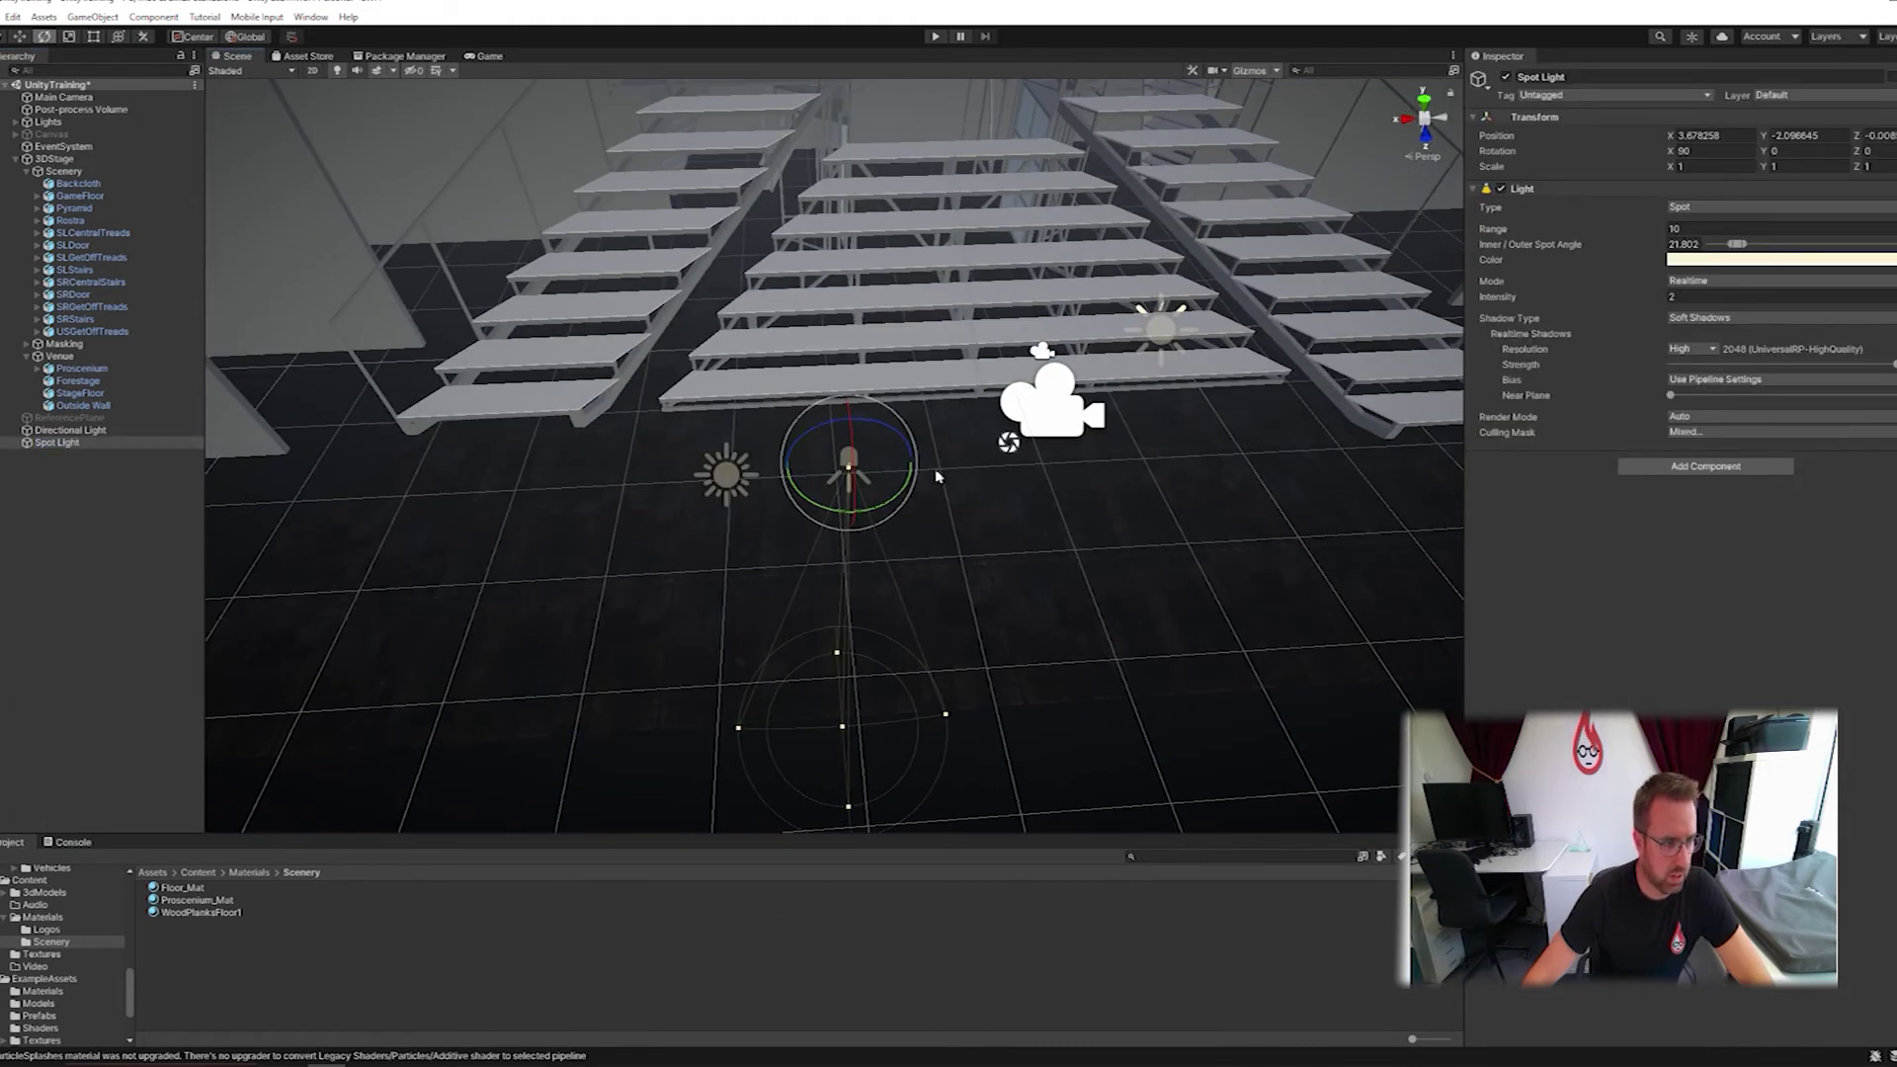
{"action": "key", "text": "w"}
{"action": "left_click_drag", "start_coordinate": [847, 435], "coordinate": [875, 195]}
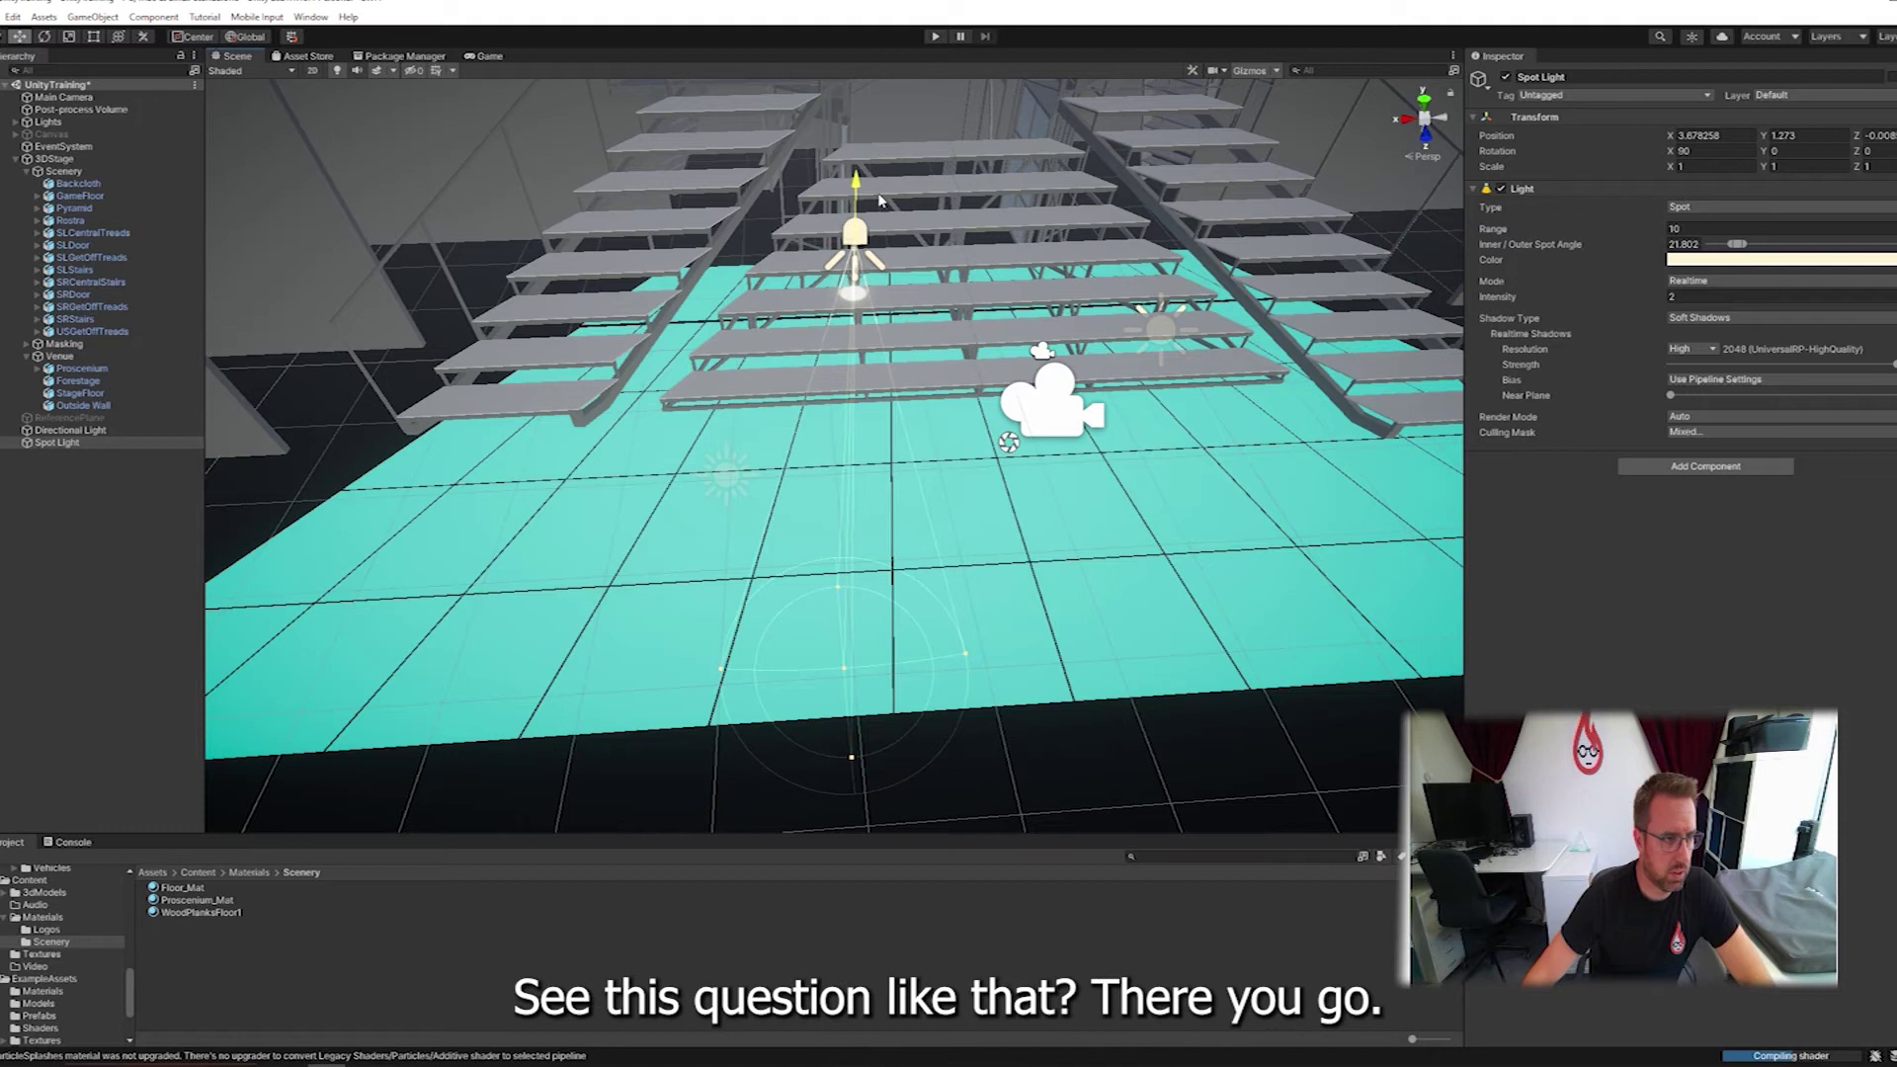
{"action": "left_click_drag", "start_coordinate": [869, 283], "coordinate": [897, 420]}
Set the spot light's intensity to about 14.73 and adjust its position to about Y 2.45 and Z 2.91.
{"action": "left_click_drag", "start_coordinate": [1500, 306], "coordinate": [1826, 310]}
{"action": "middle_click_drag", "start_coordinate": [973, 482], "coordinate": [884, 418]}
{"action": "scroll", "coordinate": [952, 427], "scroll_direction": "down", "scroll_amount": 3}
{"action": "mouse_move", "coordinate": [903, 424]}
{"action": "left_mouse_down"}
{"action": "mouse_move", "coordinate": [888, 293]}
{"action": "mouse_move", "coordinate": [891, 407]}
{"action": "left_mouse_up"}
{"action": "scroll", "coordinate": [897, 479], "scroll_direction": "up", "scroll_amount": 5}
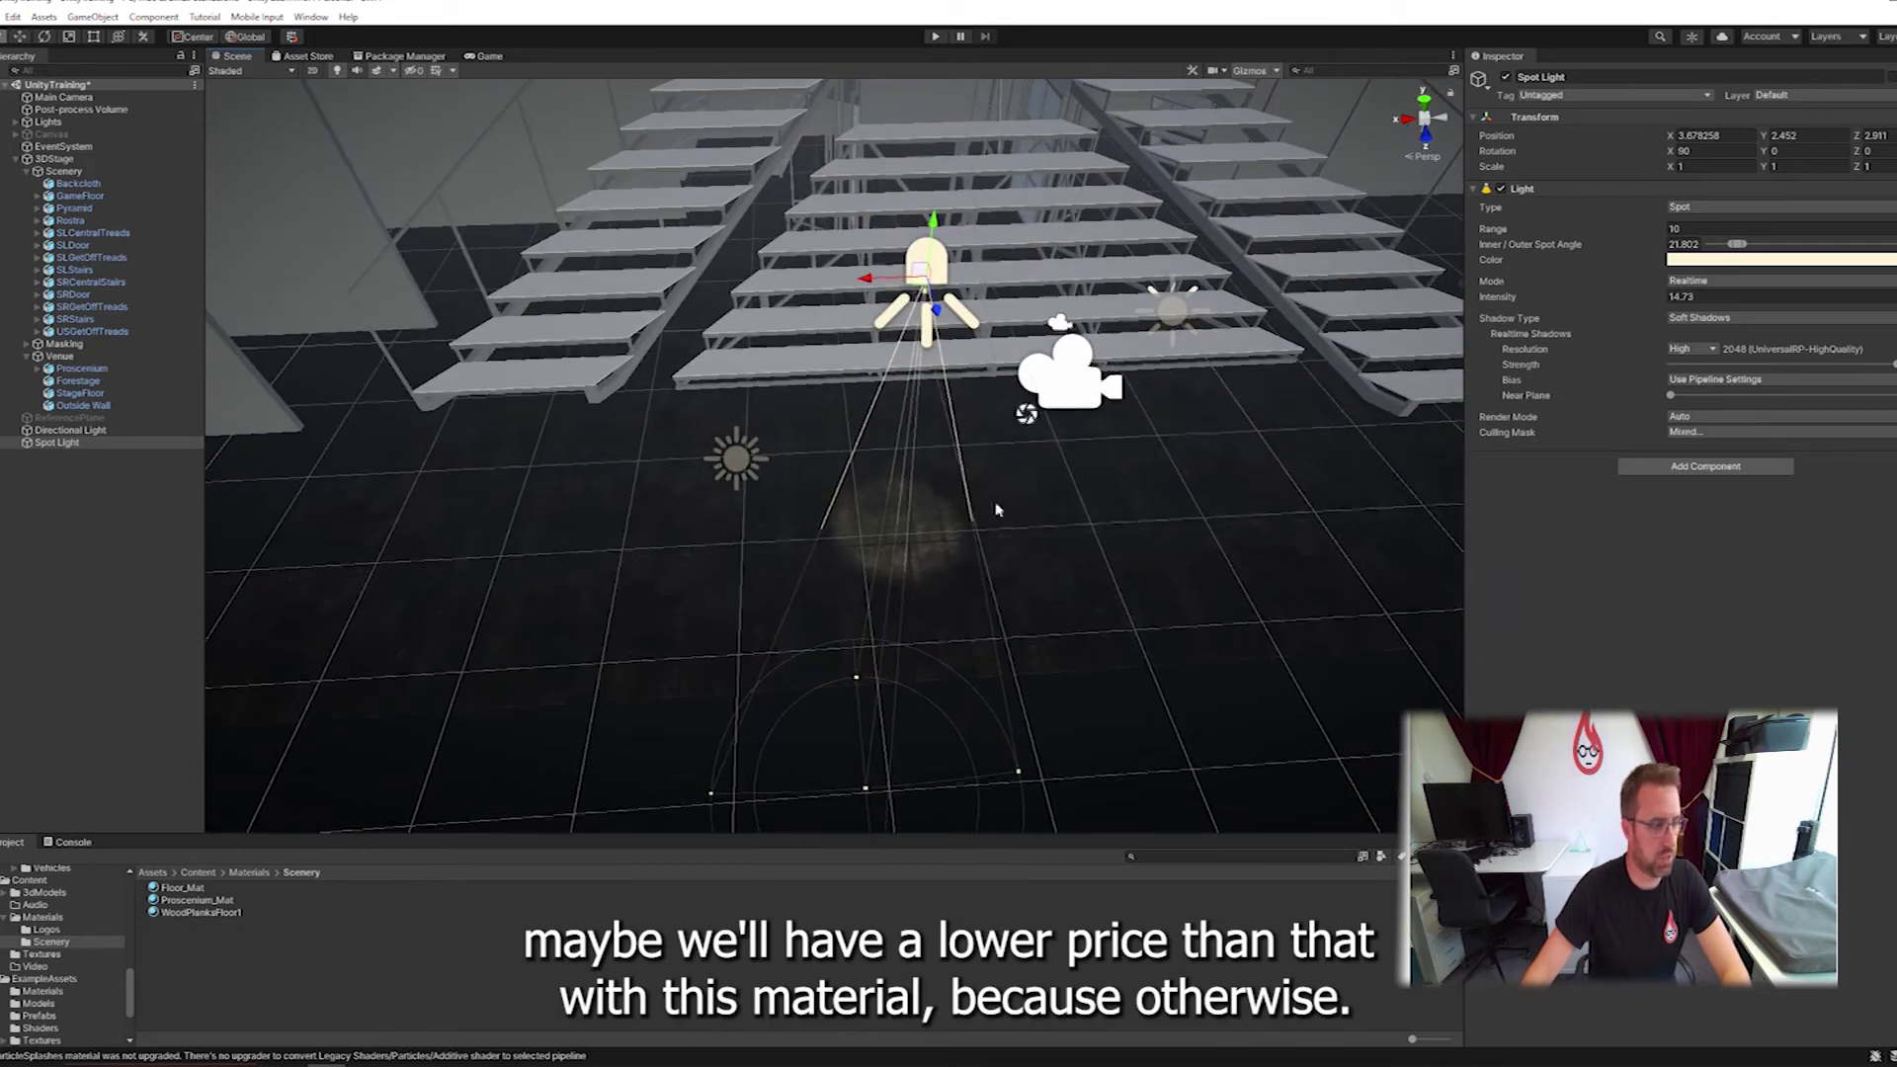
Lighten the WoodPlanksFloor1 material's Base Map colour to mid grey 919090 and check the tiling across the floor.
{"action": "left_click", "coordinate": [228, 916]}
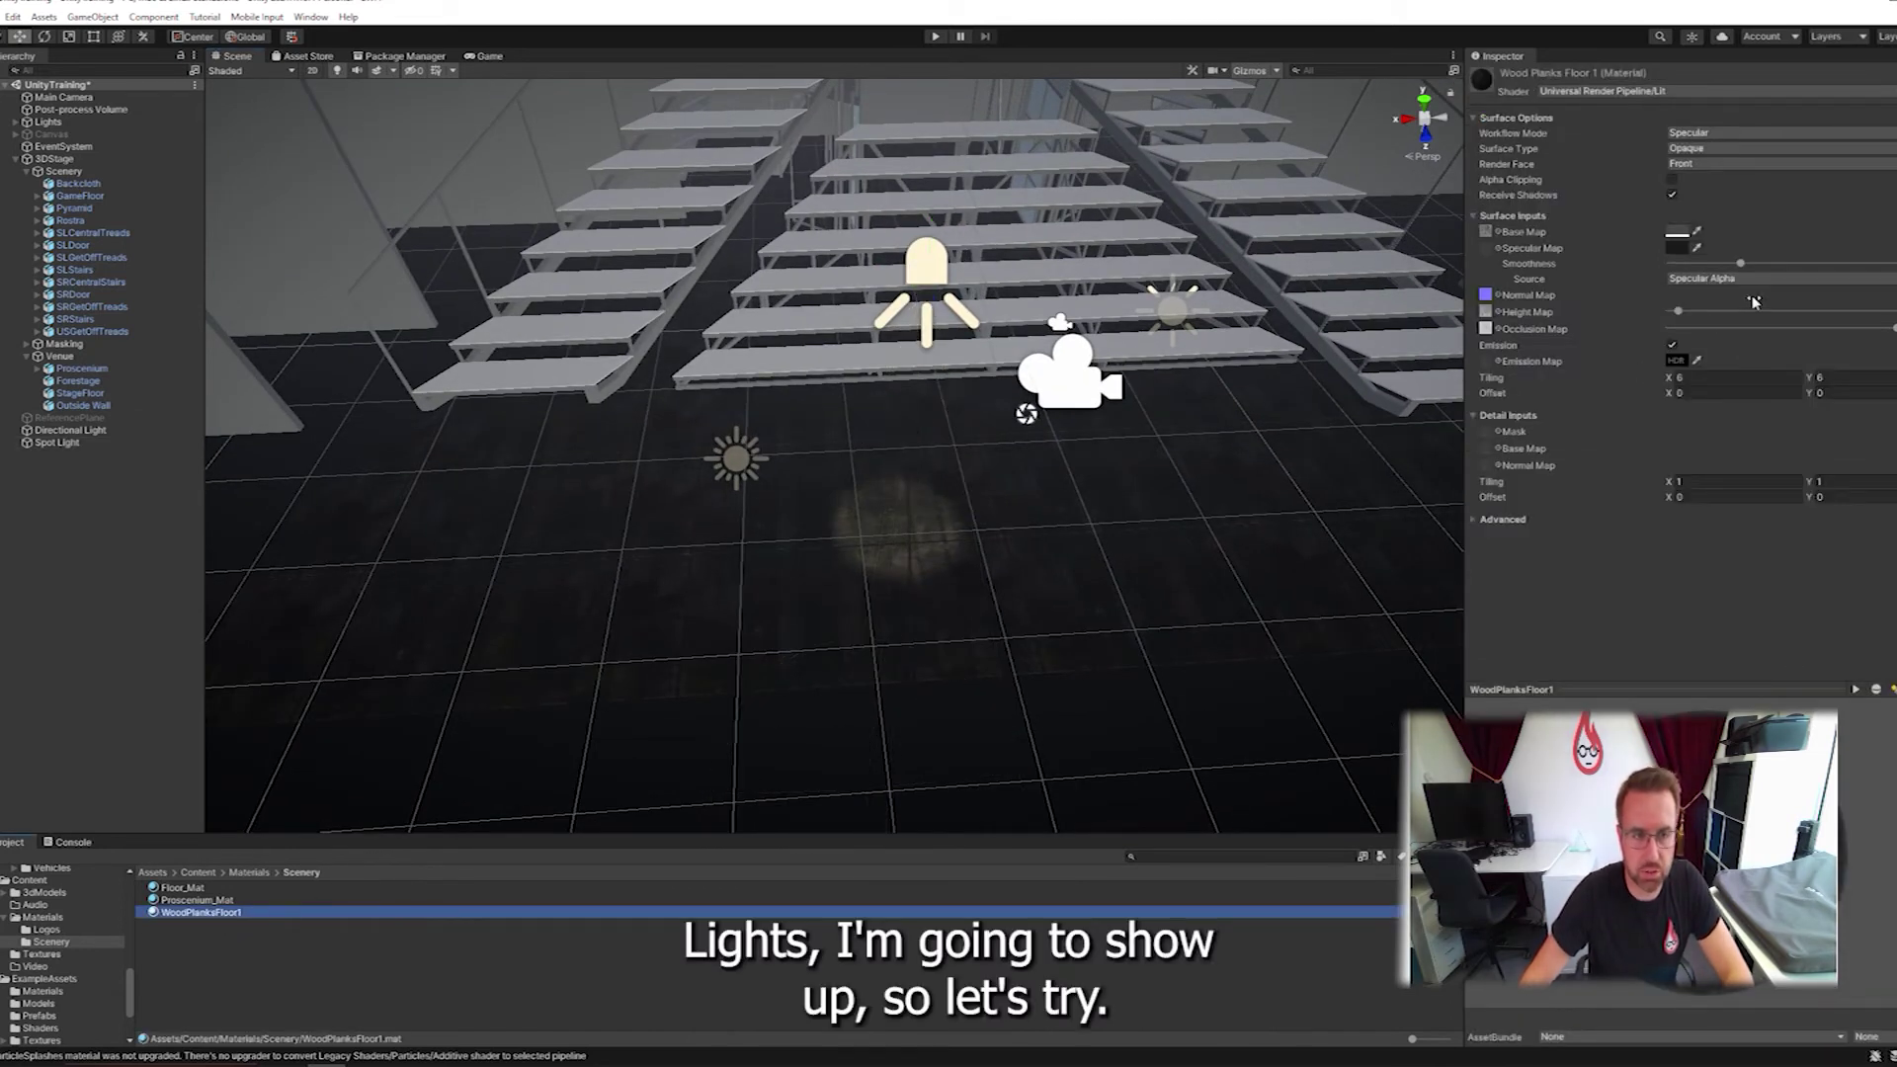
{"action": "left_click", "coordinate": [1677, 247]}
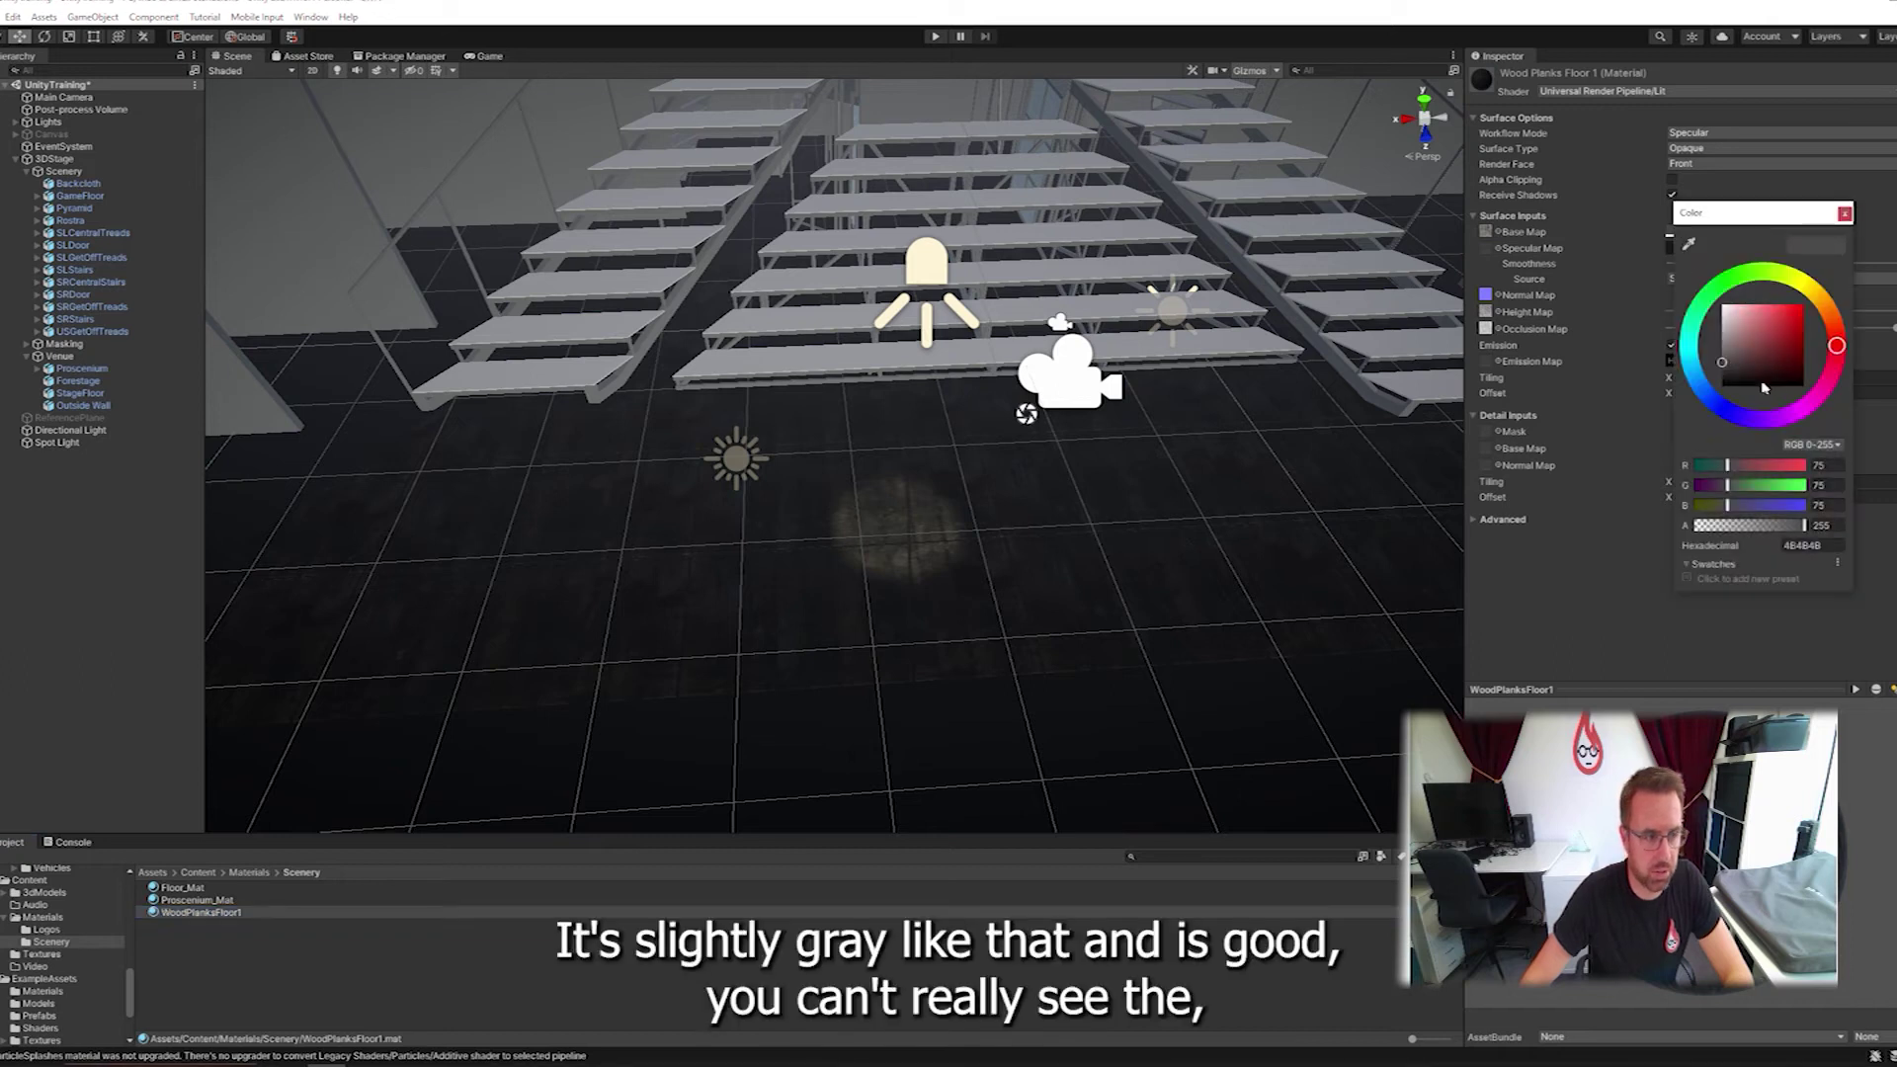
{"action": "left_click_drag", "start_coordinate": [1724, 364], "coordinate": [1725, 346]}
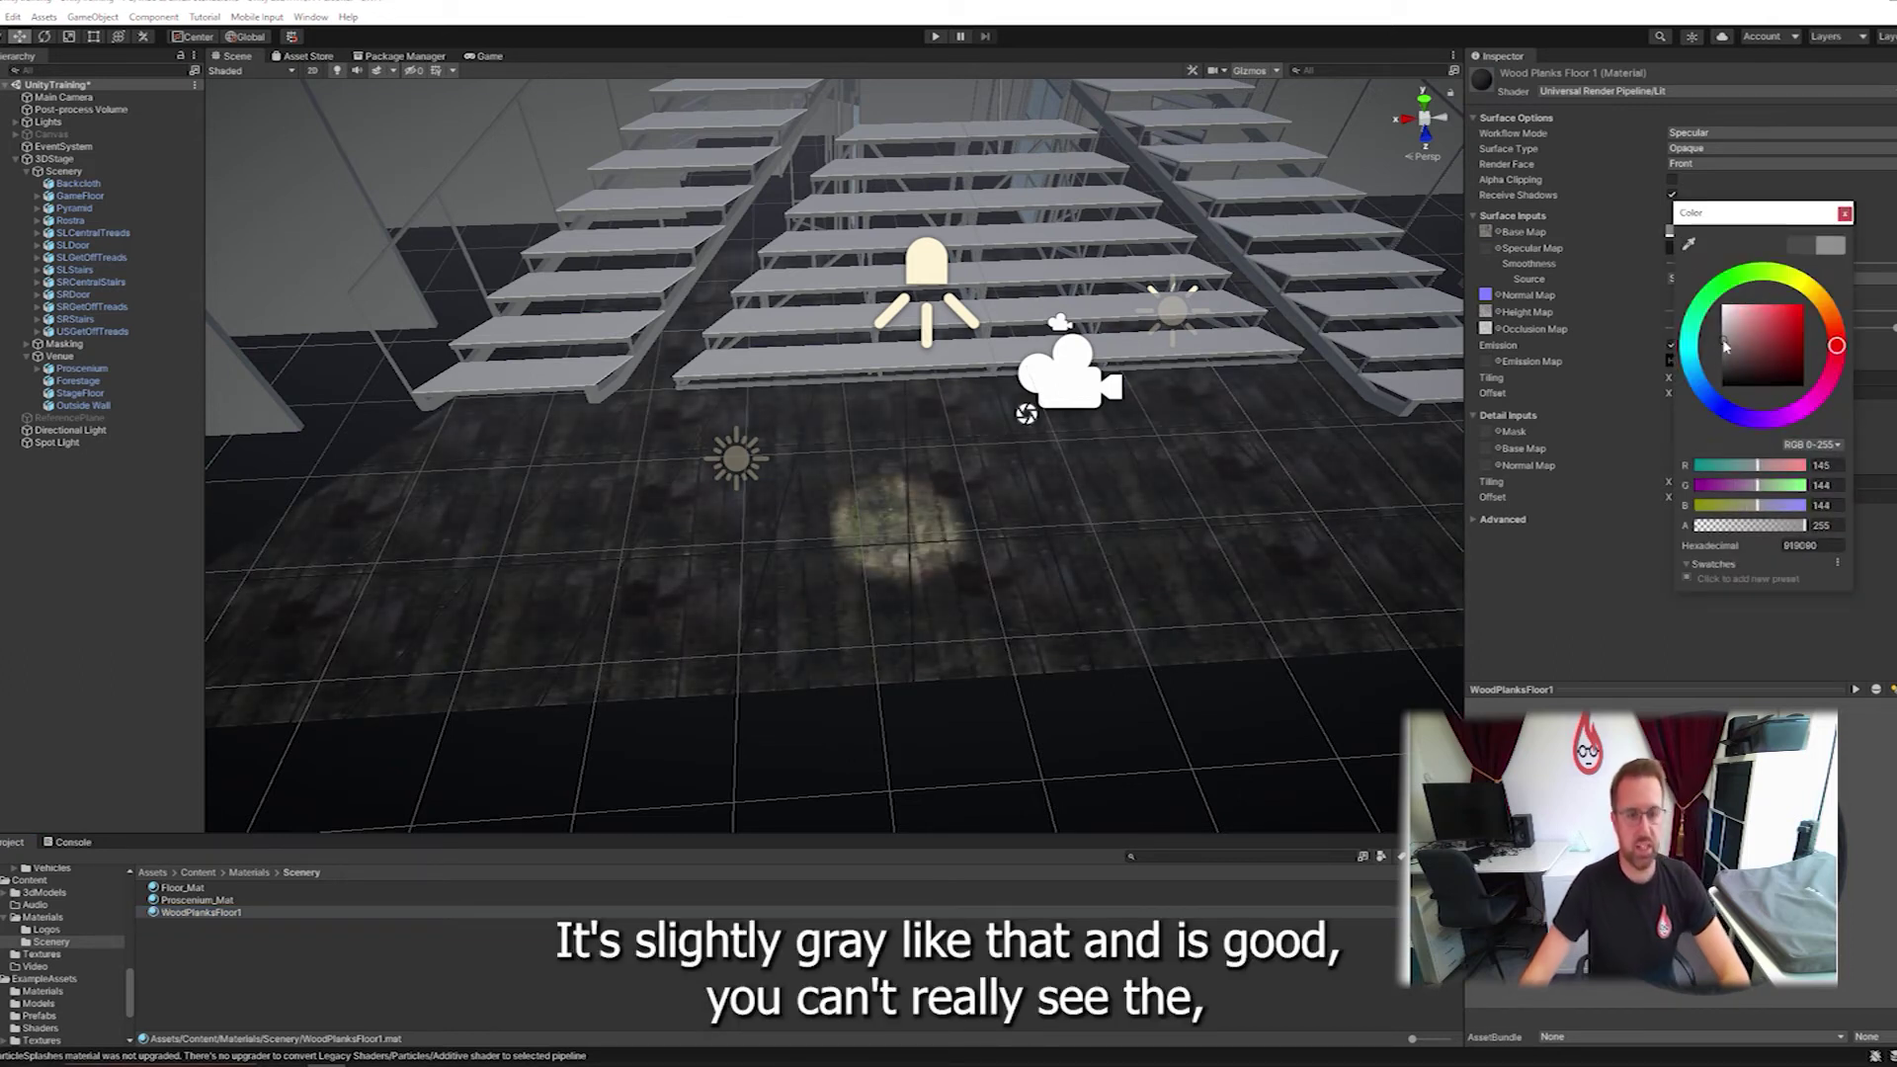
{"action": "left_click", "coordinate": [1843, 213]}
{"action": "middle_click_drag", "start_coordinate": [1126, 538], "coordinate": [1047, 556]}
{"action": "scroll", "coordinate": [1002, 554], "scroll_direction": "down", "scroll_amount": 3}
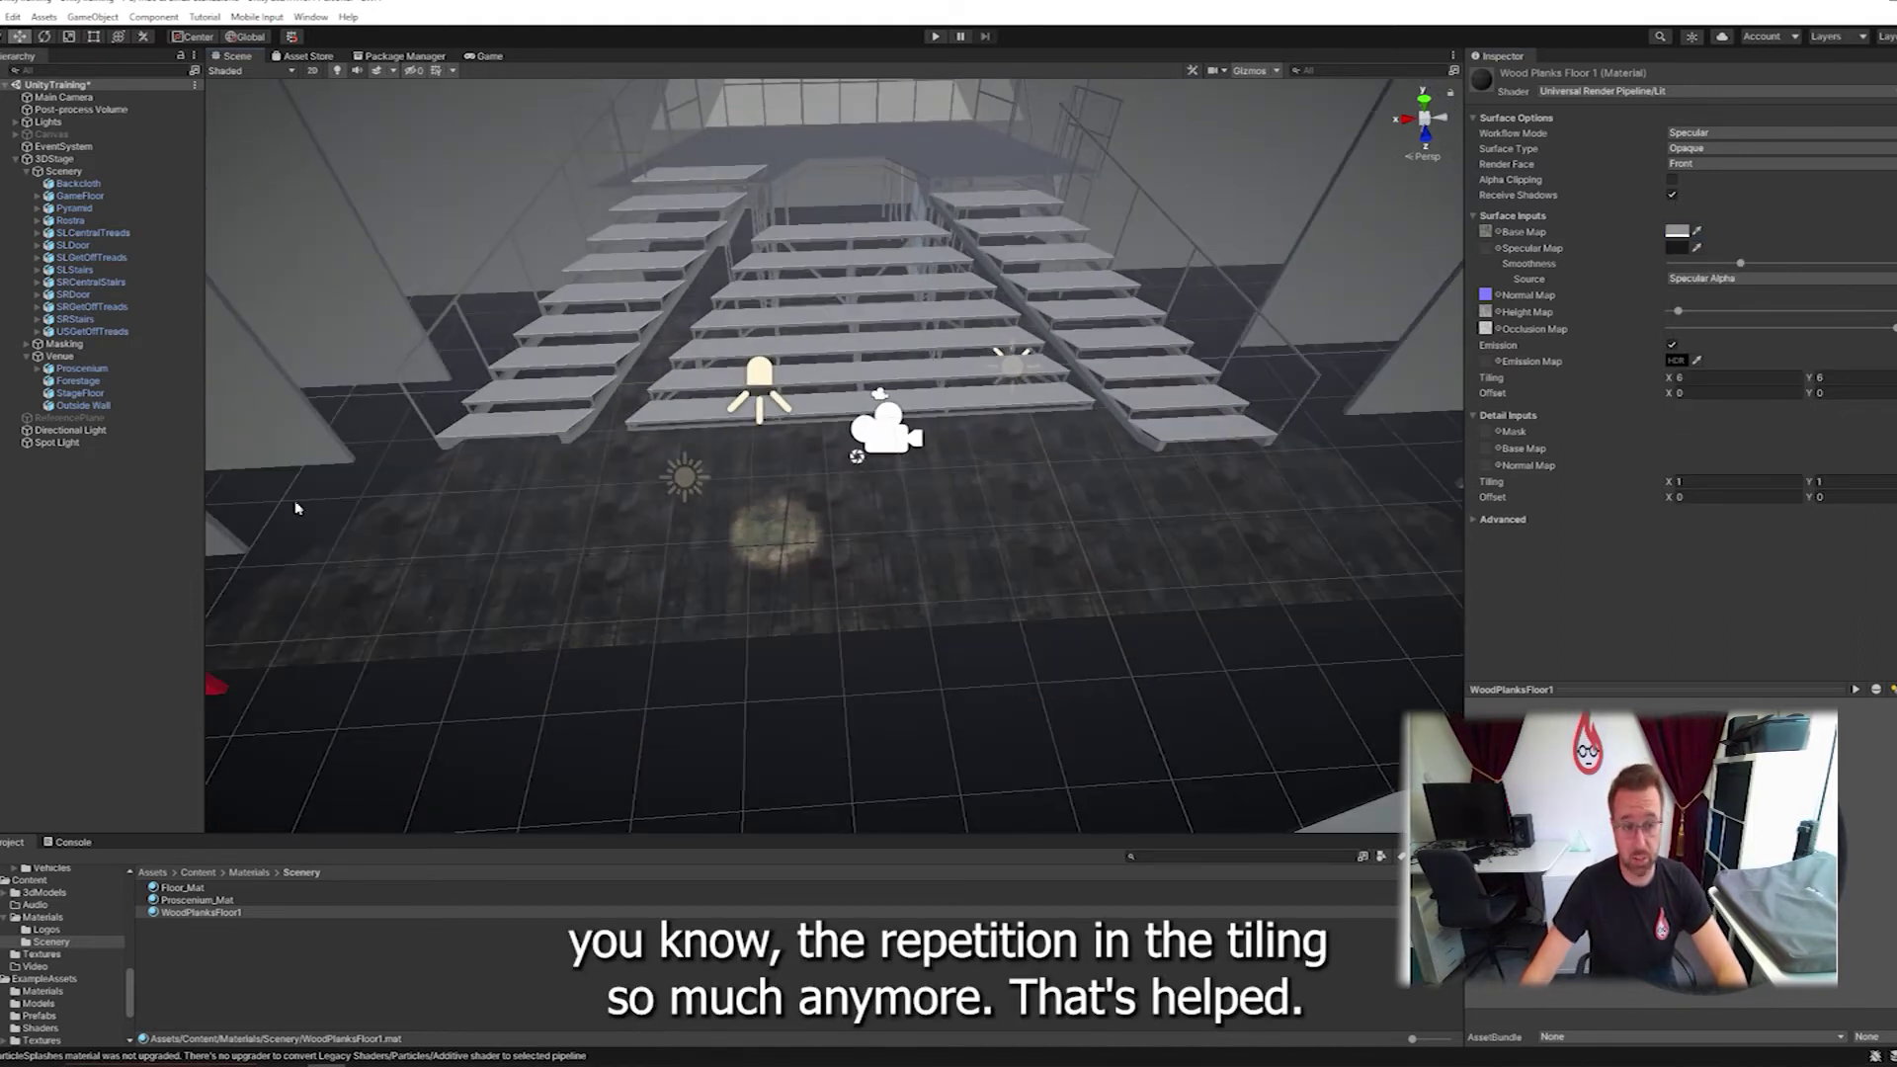
{"action": "scroll", "coordinate": [1176, 507], "scroll_direction": "up", "scroll_amount": 1}
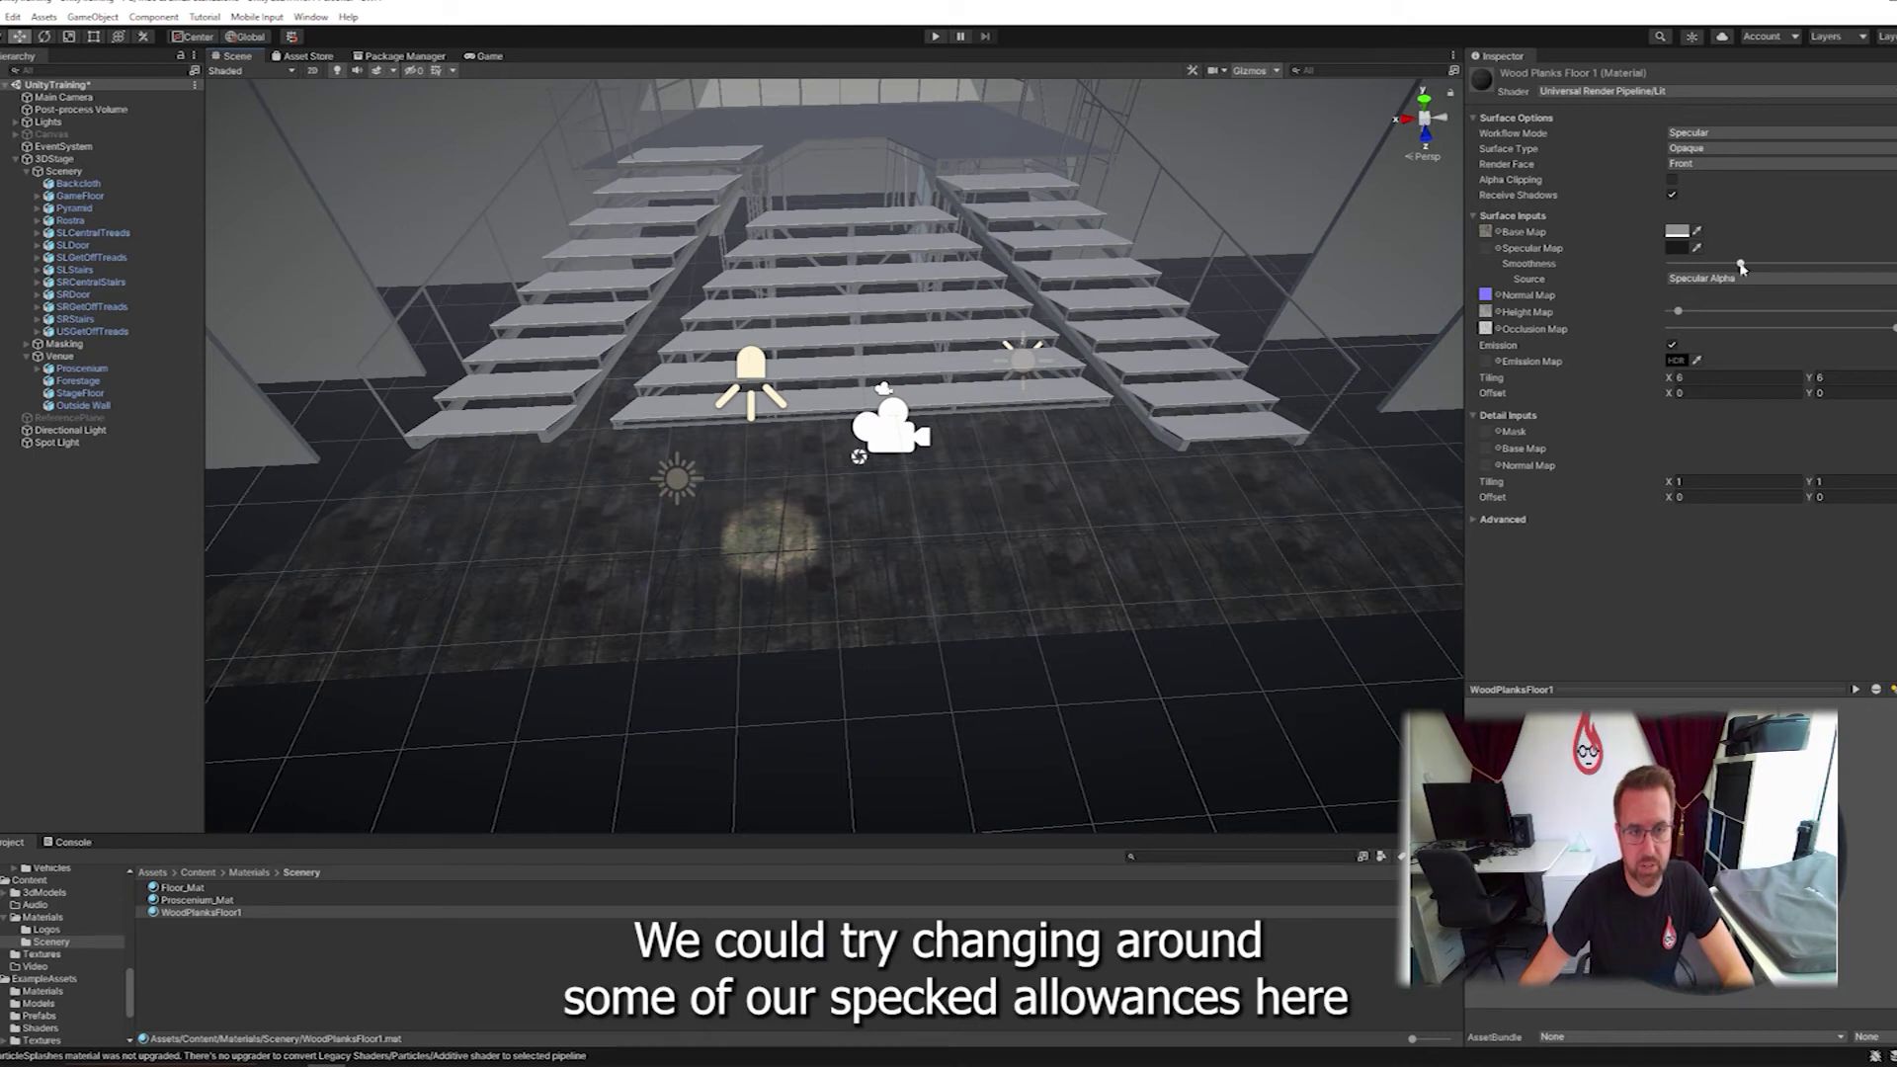
Raise the plank material's Smoothness strongly and inspect the floor's shine and bumps from a low, close angle.
{"action": "left_click_drag", "start_coordinate": [1737, 265], "coordinate": [1854, 265]}
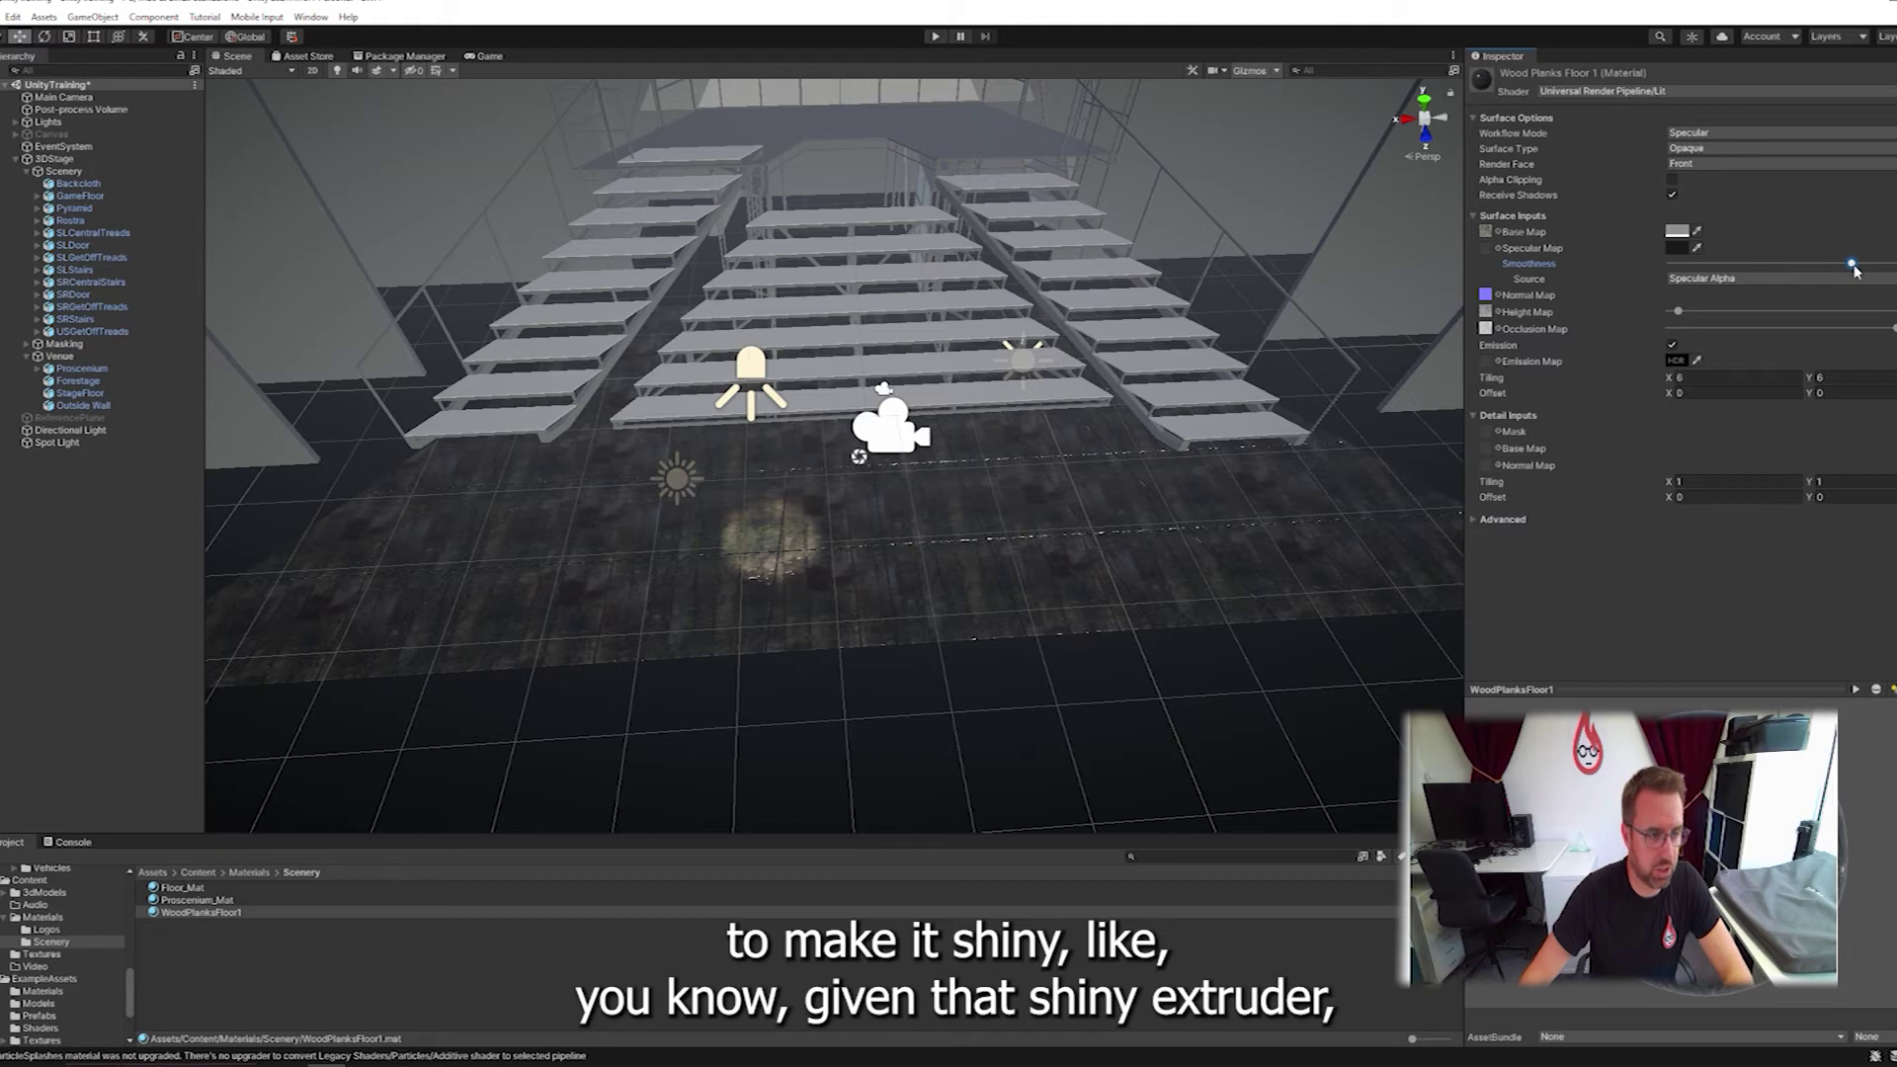
{"action": "scroll", "coordinate": [1156, 626], "scroll_direction": "up", "scroll_amount": 3}
{"action": "scroll", "coordinate": [929, 556], "scroll_direction": "up", "scroll_amount": 8}
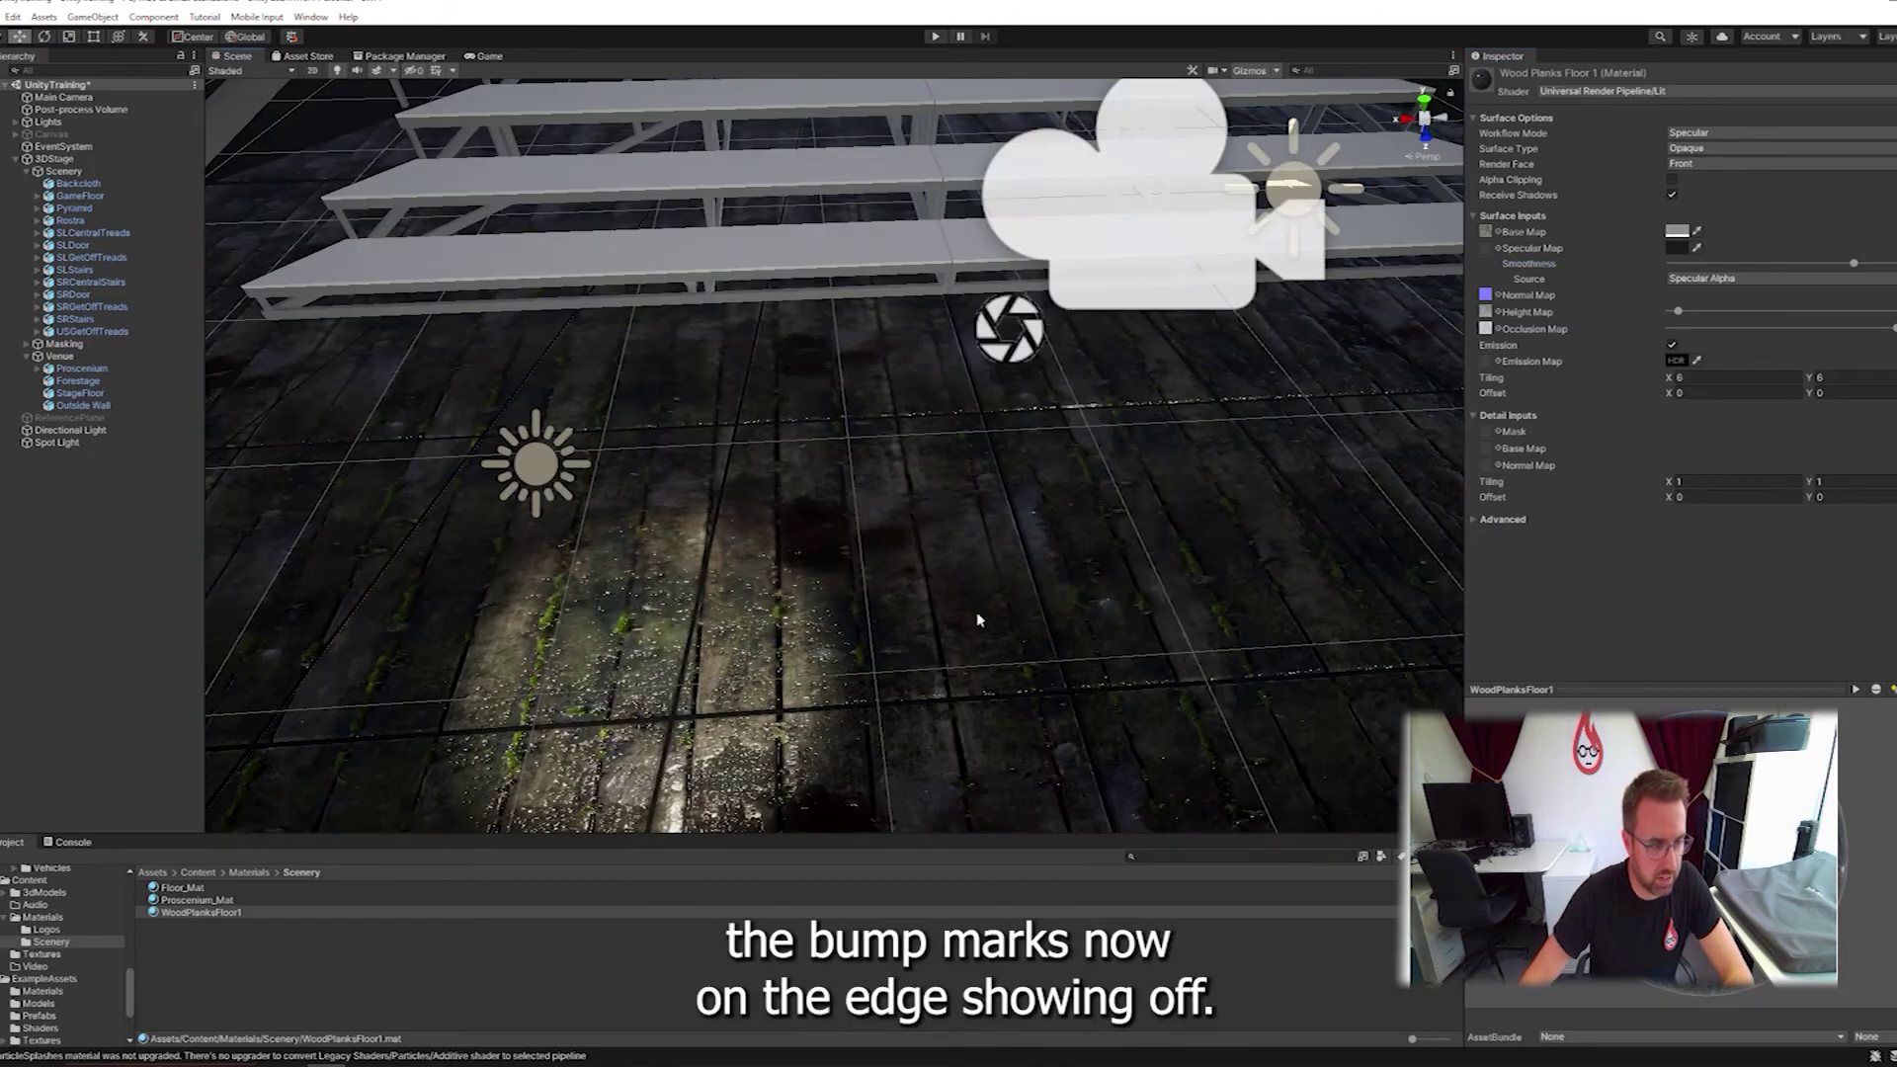
{"action": "right_click_drag", "start_coordinate": [998, 634], "coordinate": [1107, 478]}
{"action": "right_click_drag", "start_coordinate": [916, 563], "coordinate": [932, 424]}
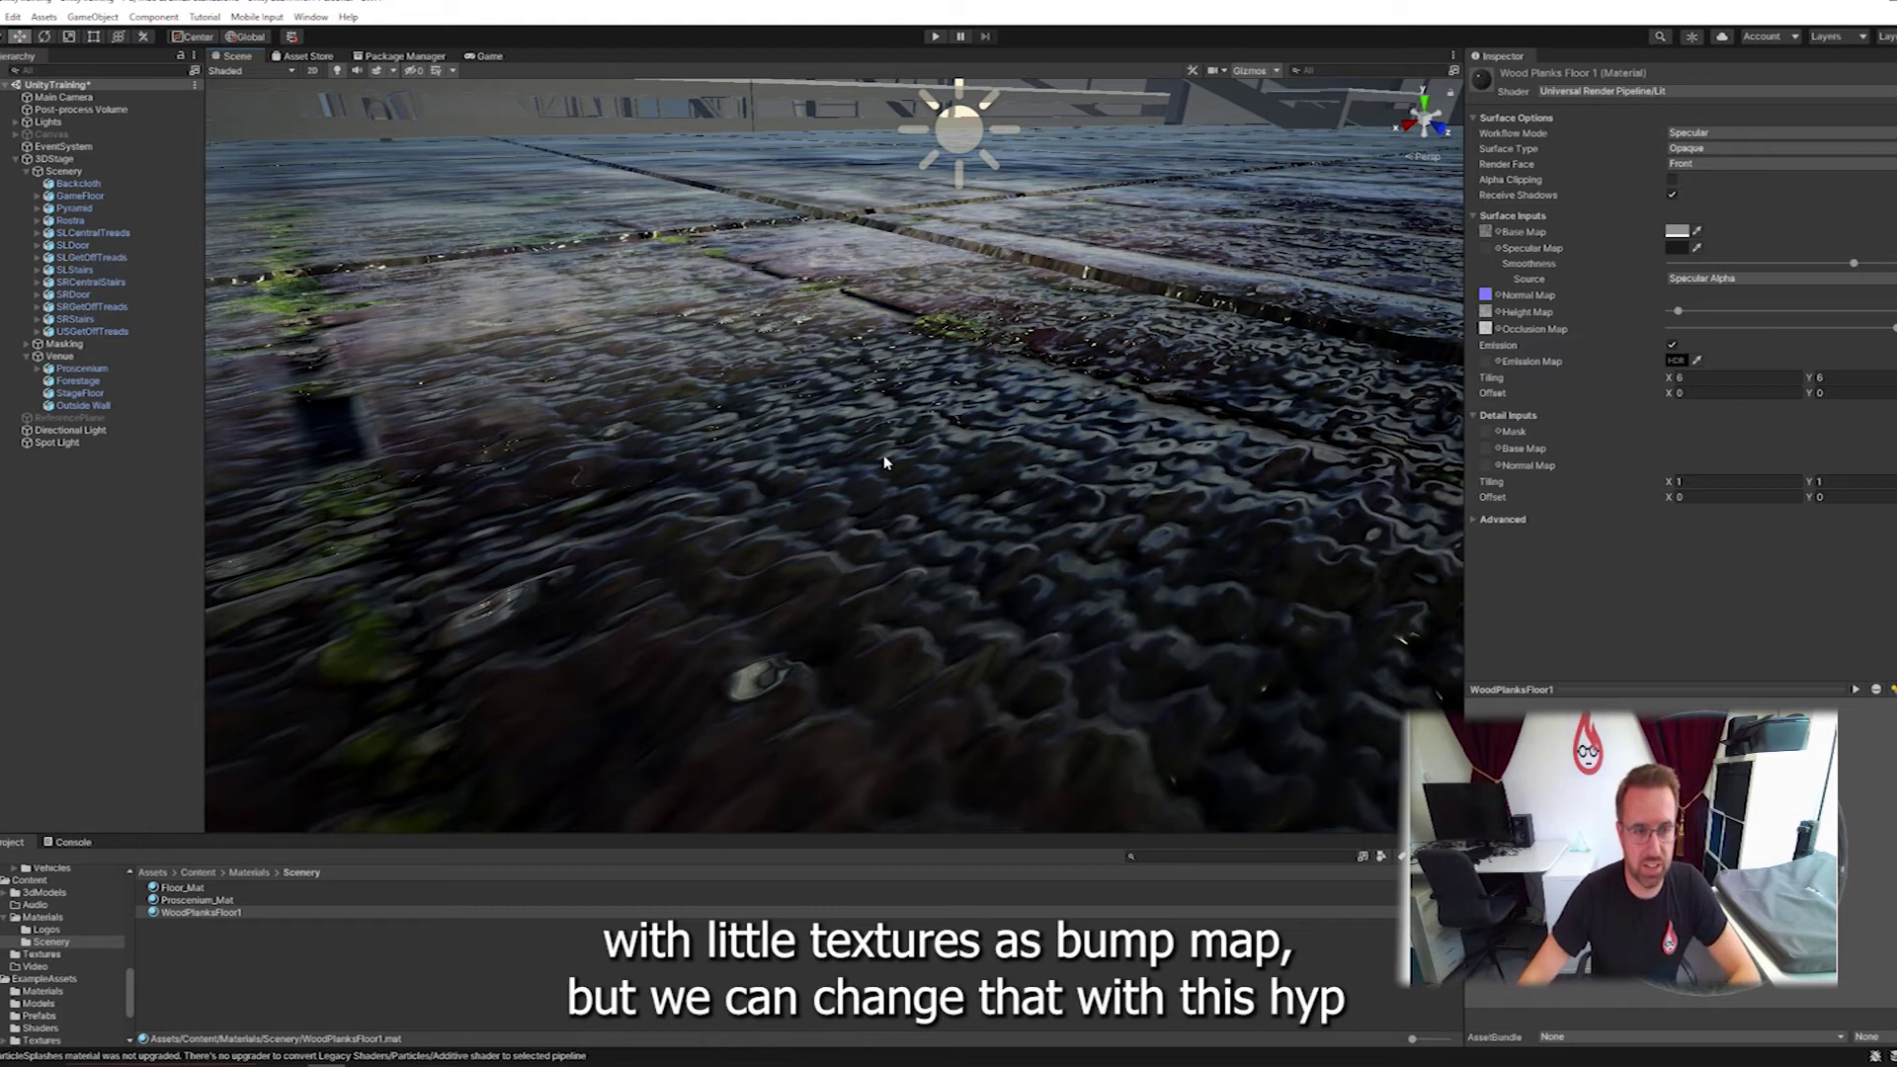
Fine-tune the plank material with a slightly higher Height Map strength, a low Smoothness and a slightly reduced Occlusion Map strength.
{"action": "mouse_move", "coordinate": [1679, 312]}
{"action": "left_mouse_down"}
{"action": "mouse_move", "coordinate": [1805, 316]}
{"action": "mouse_move", "coordinate": [1684, 314]}
{"action": "left_mouse_up"}
{"action": "left_click_drag", "start_coordinate": [1854, 263], "coordinate": [1687, 272]}
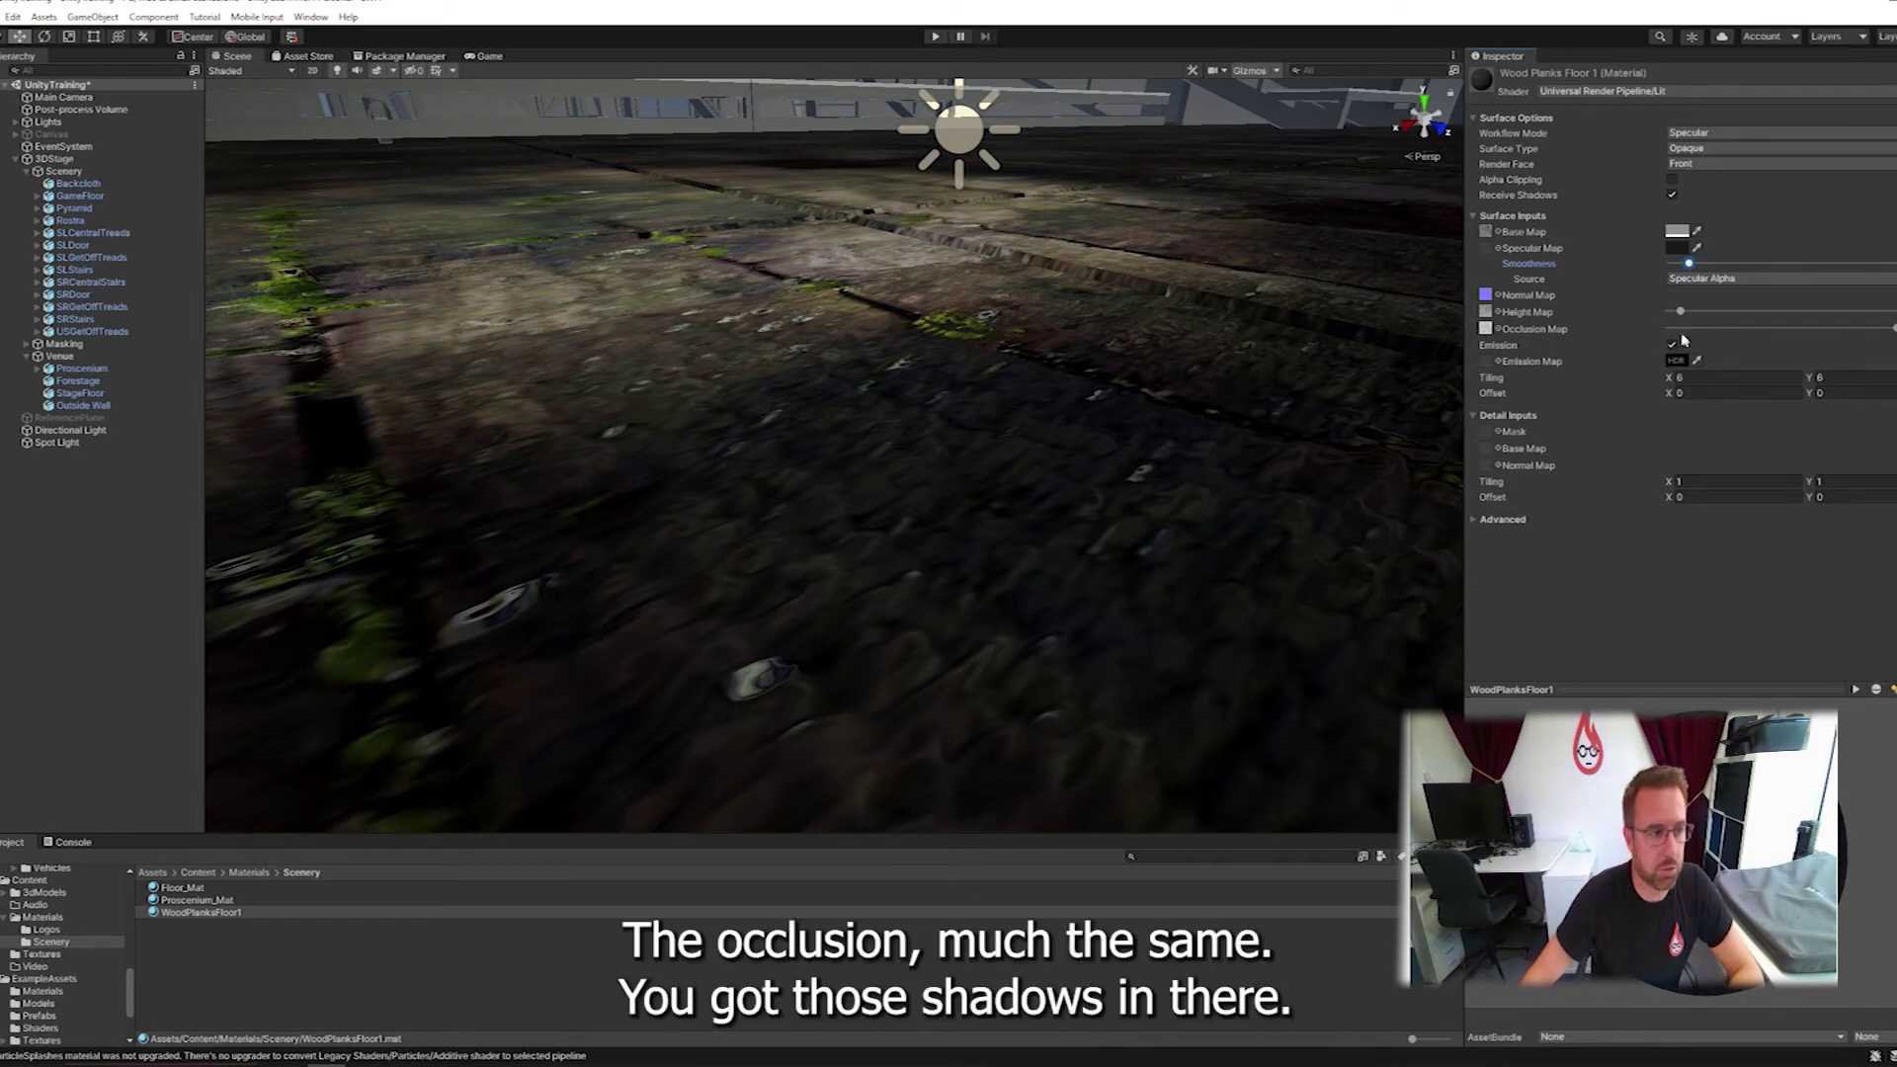
{"action": "mouse_move", "coordinate": [1890, 329]}
{"action": "left_mouse_down"}
{"action": "mouse_move", "coordinate": [1637, 333]}
{"action": "mouse_move", "coordinate": [1712, 341]}
{"action": "left_mouse_up"}
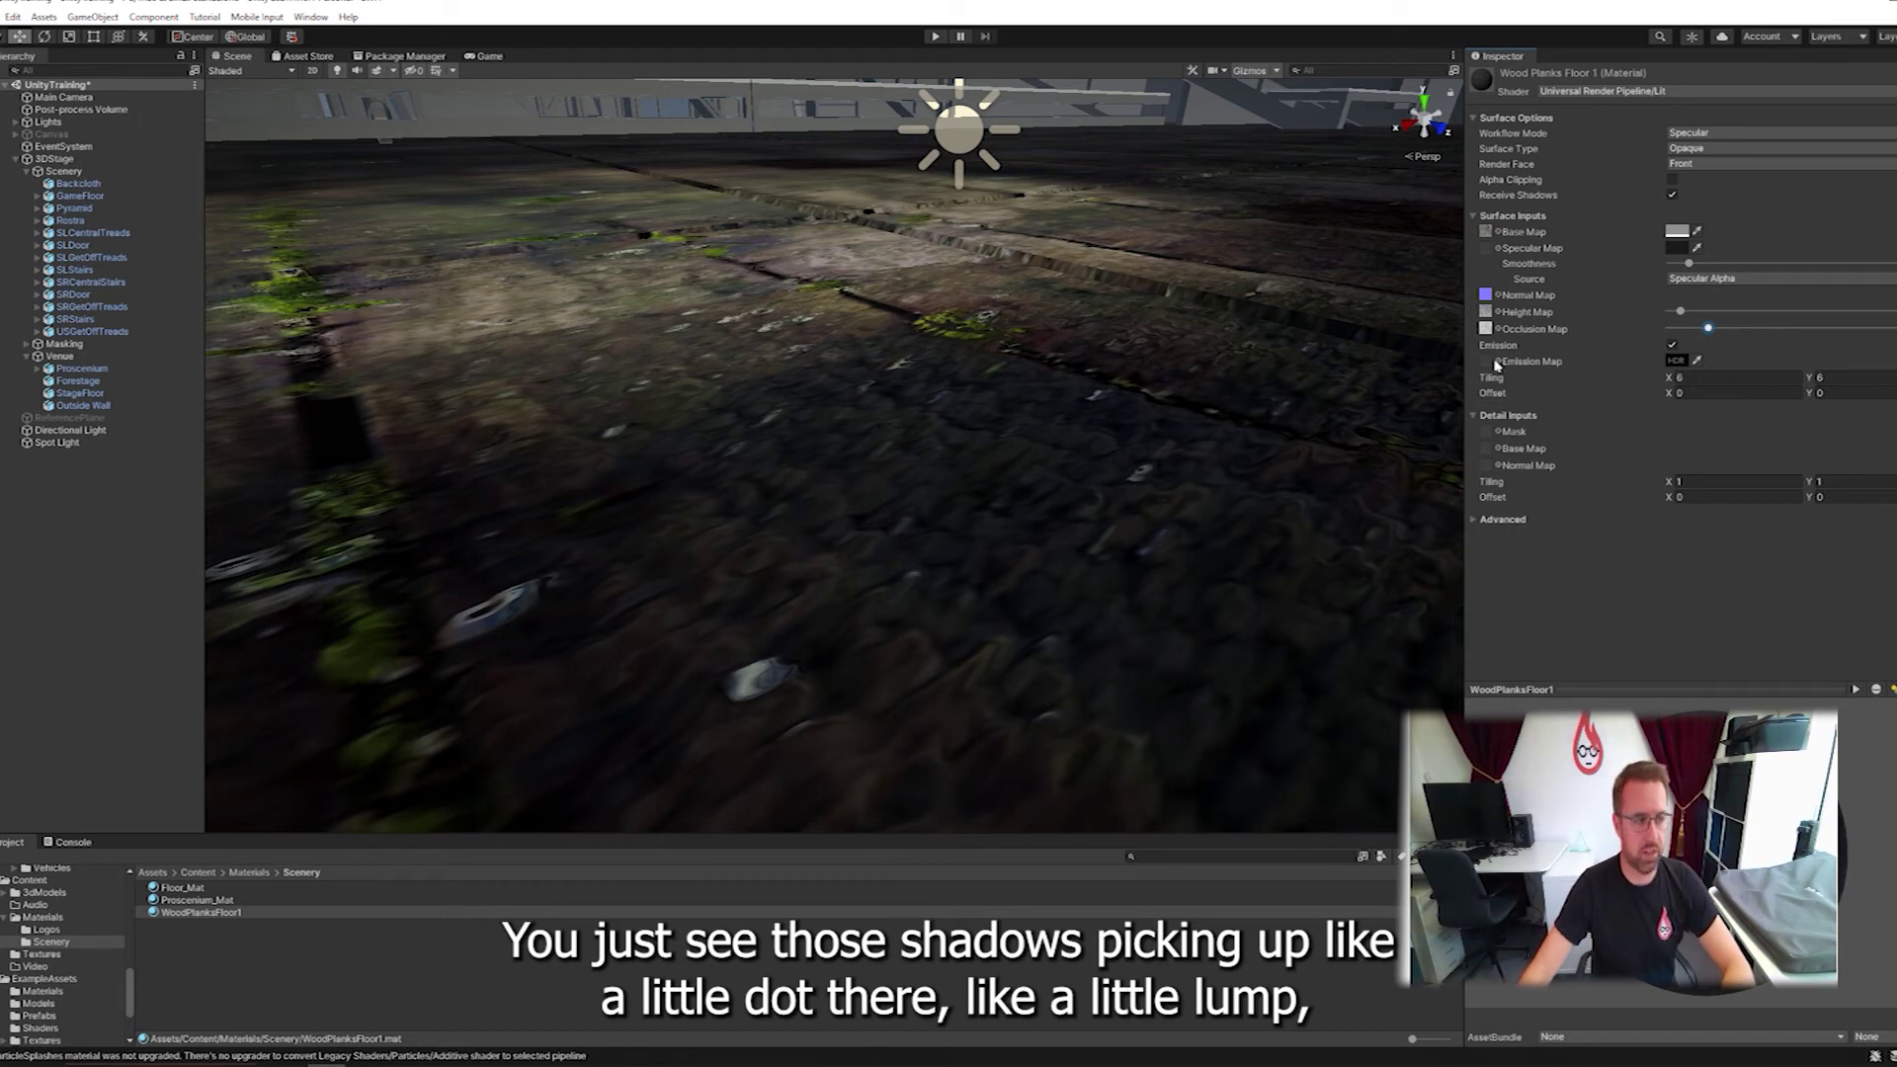
{"action": "mouse_move", "coordinate": [1709, 333]}
{"action": "left_mouse_down"}
{"action": "mouse_move", "coordinate": [1691, 334]}
{"action": "mouse_move", "coordinate": [1874, 334]}
{"action": "mouse_move", "coordinate": [1657, 346]}
{"action": "mouse_move", "coordinate": [1866, 350]}
{"action": "left_mouse_up"}
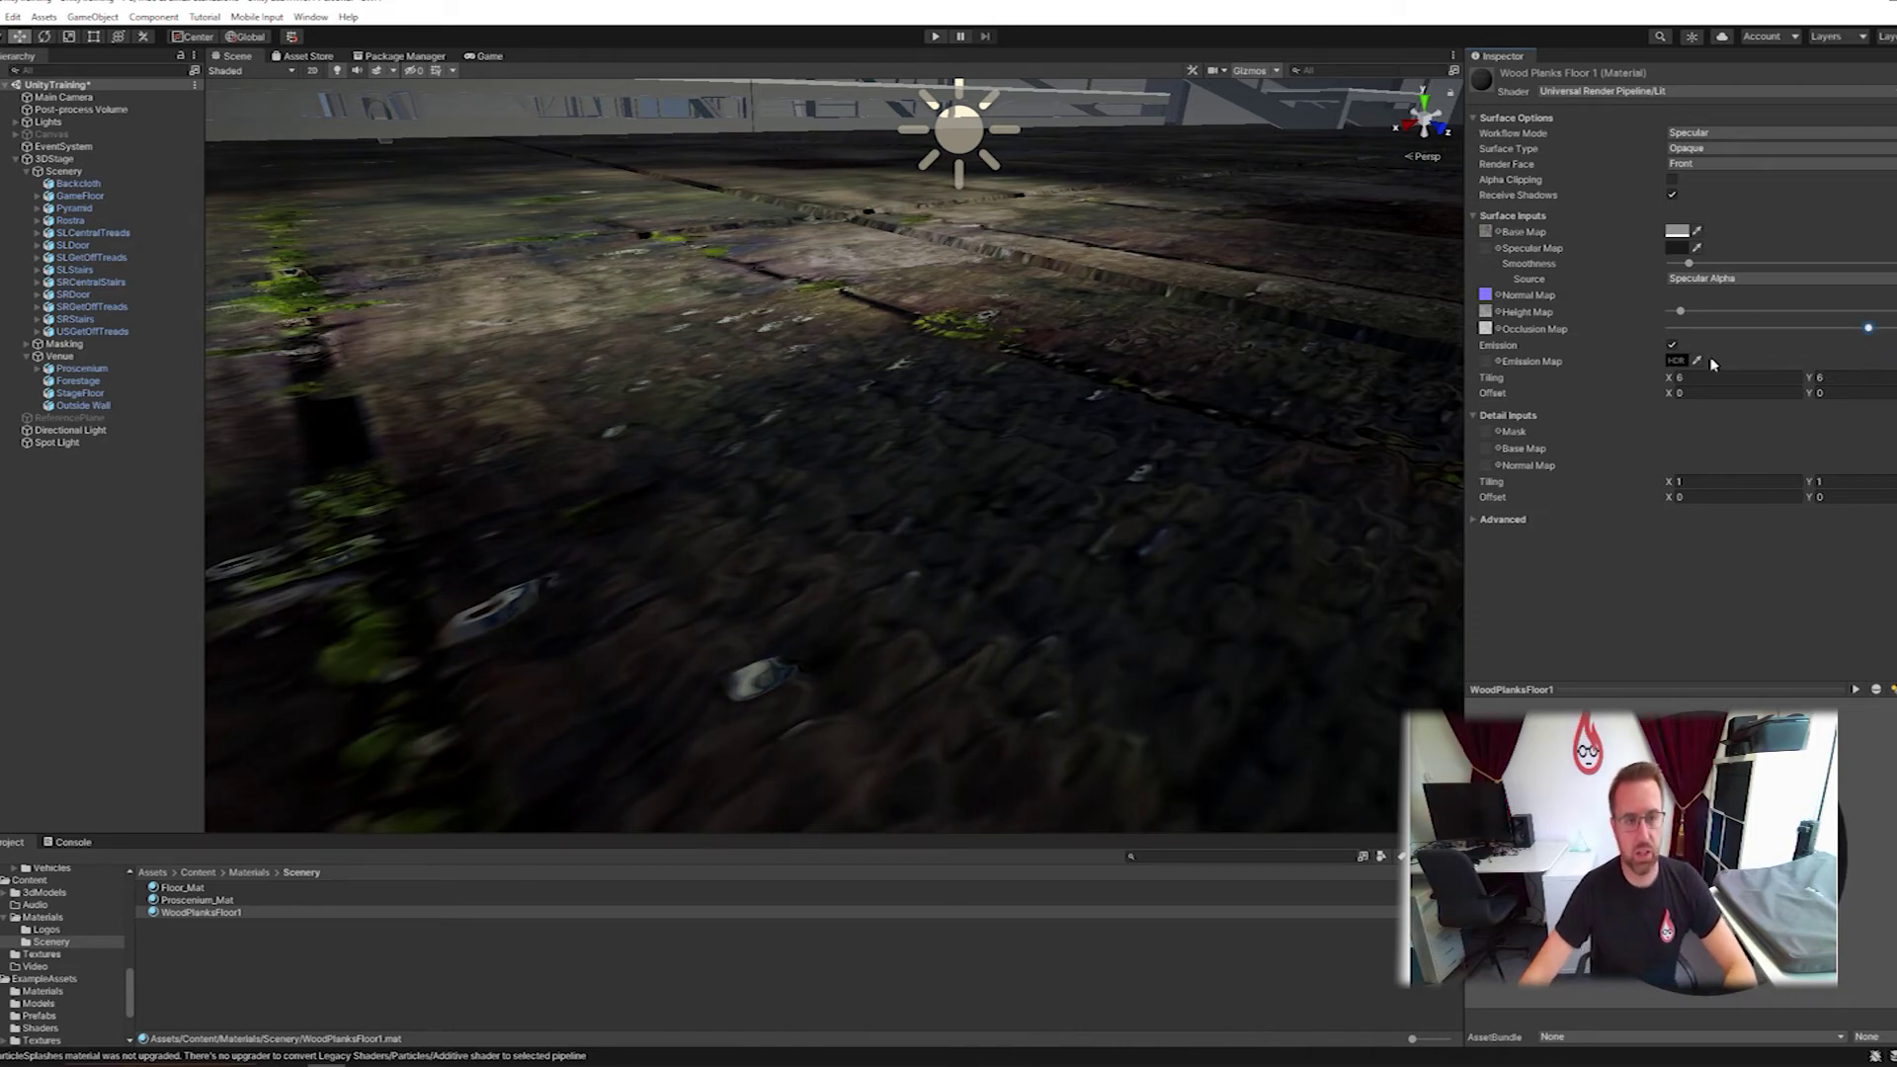
Examine the plank floor from several distances, up to a view of the whole stage.
{"action": "scroll", "coordinate": [1206, 370], "scroll_direction": "down", "scroll_amount": 10}
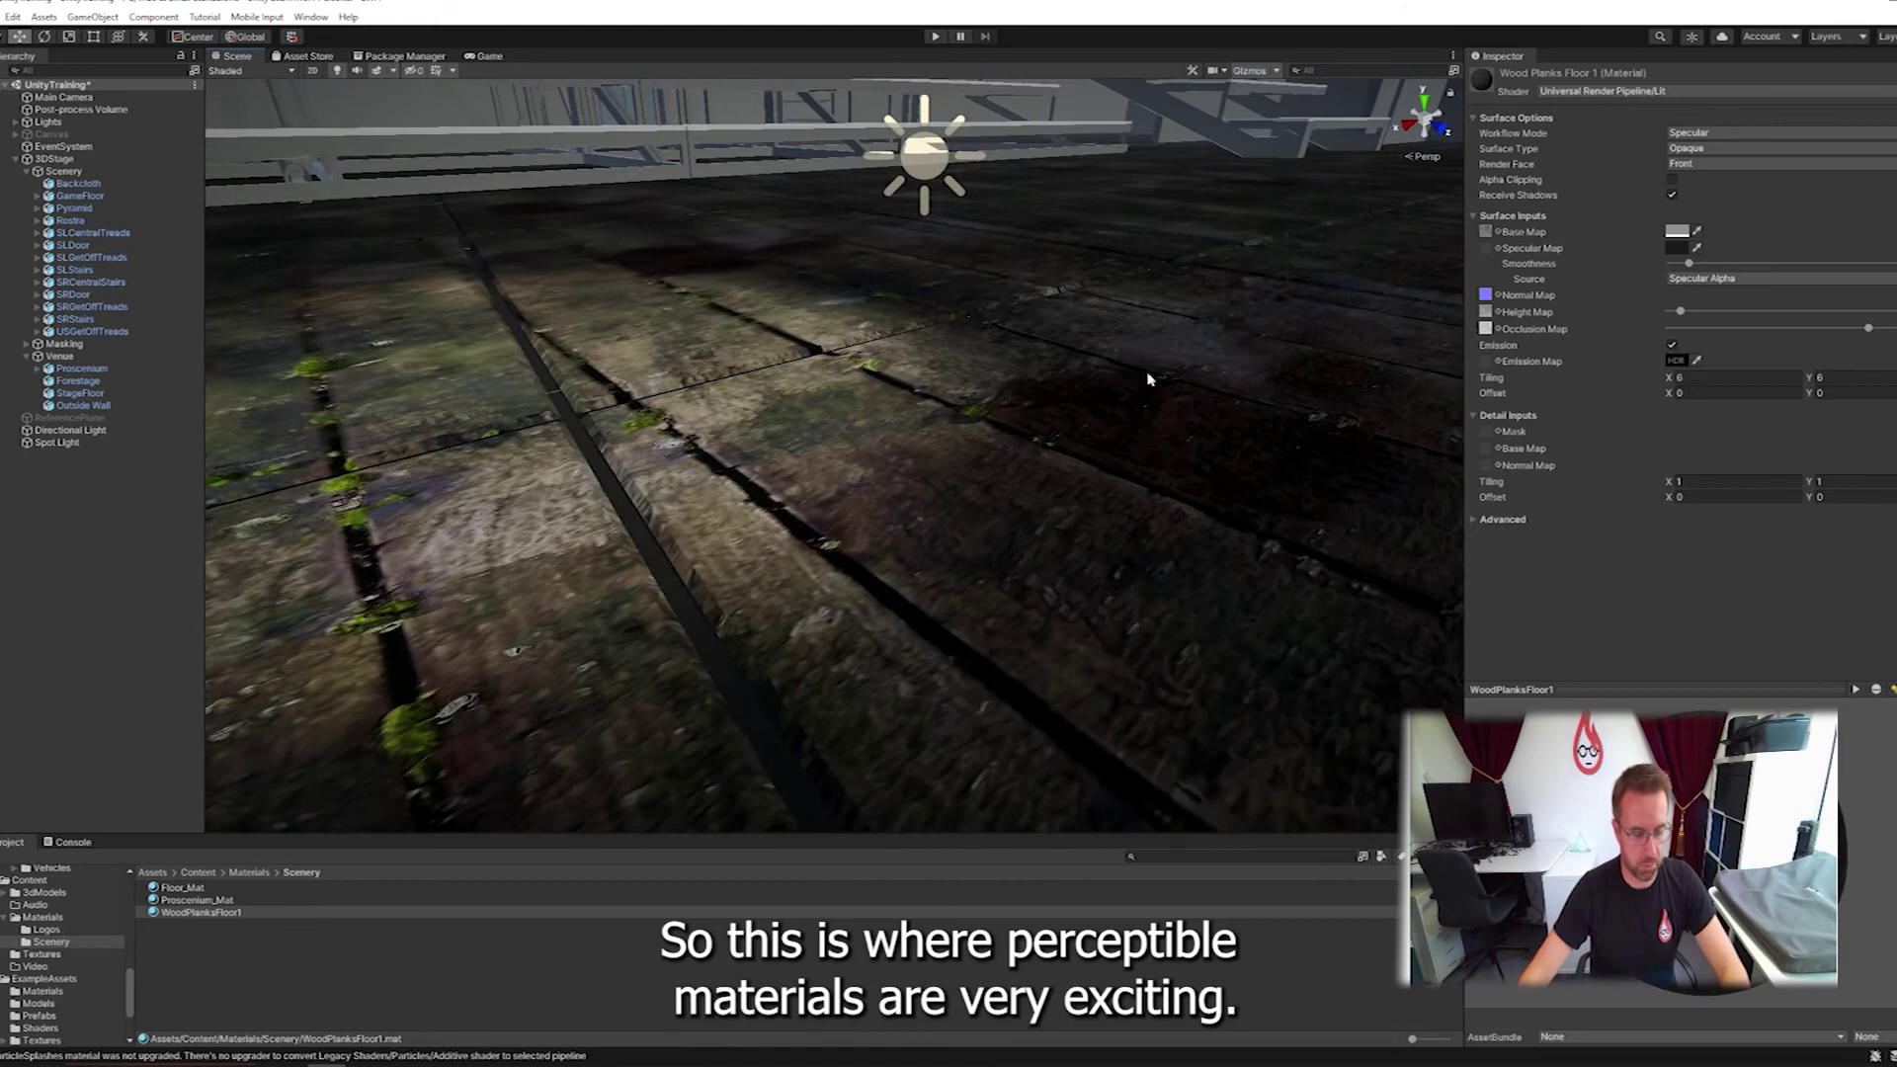
{"action": "left_click_drag", "start_coordinate": [1138, 381], "coordinate": [1025, 441], "text": "alt"}
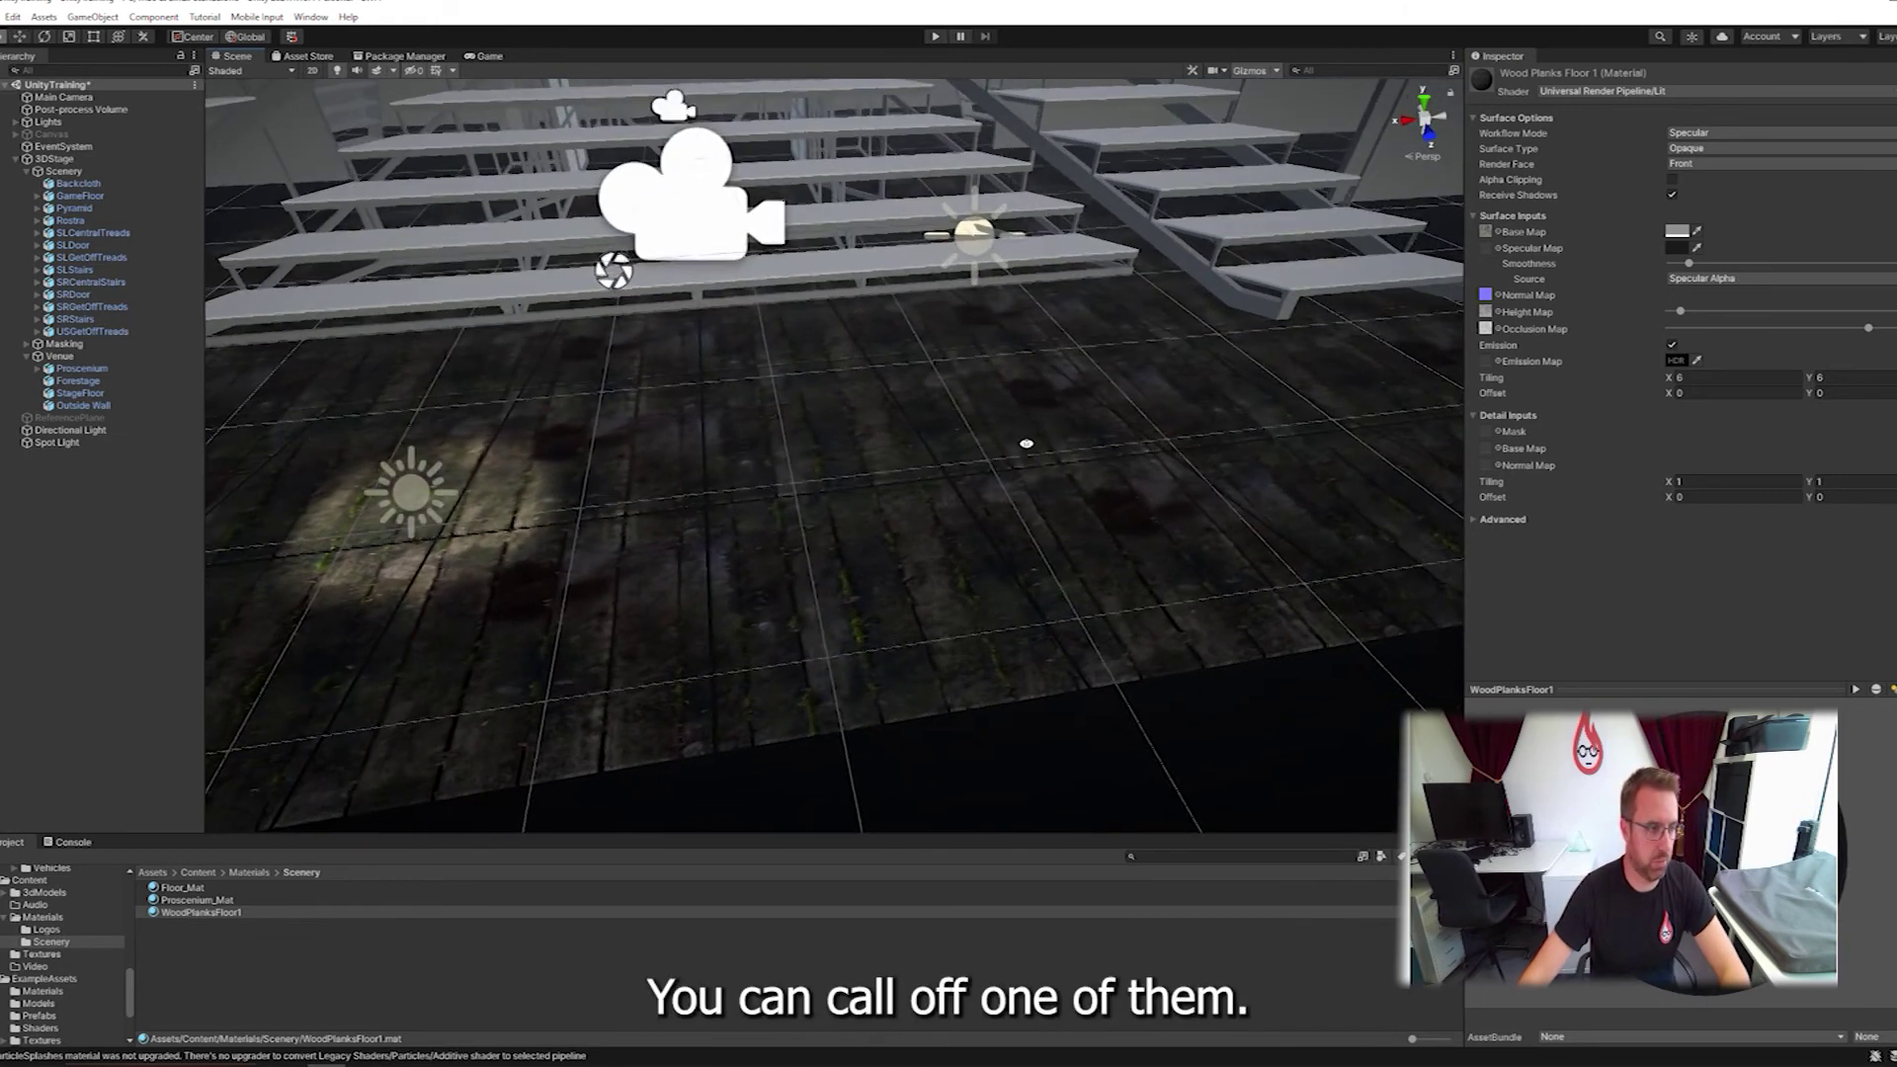
{"action": "scroll", "coordinate": [1000, 419], "scroll_direction": "down", "scroll_amount": 5}
{"action": "middle_click_drag", "start_coordinate": [1000, 419], "coordinate": [1077, 441]}
{"action": "left_click_drag", "start_coordinate": [1077, 441], "coordinate": [1010, 445], "text": "alt"}
{"action": "scroll", "coordinate": [1009, 503], "scroll_direction": "down", "scroll_amount": 6}
{"action": "mouse_move", "coordinate": [935, 447]}
{"action": "middle_mouse_down"}
{"action": "mouse_move", "coordinate": [952, 493]}
{"action": "mouse_move", "coordinate": [949, 471]}
{"action": "middle_mouse_up"}
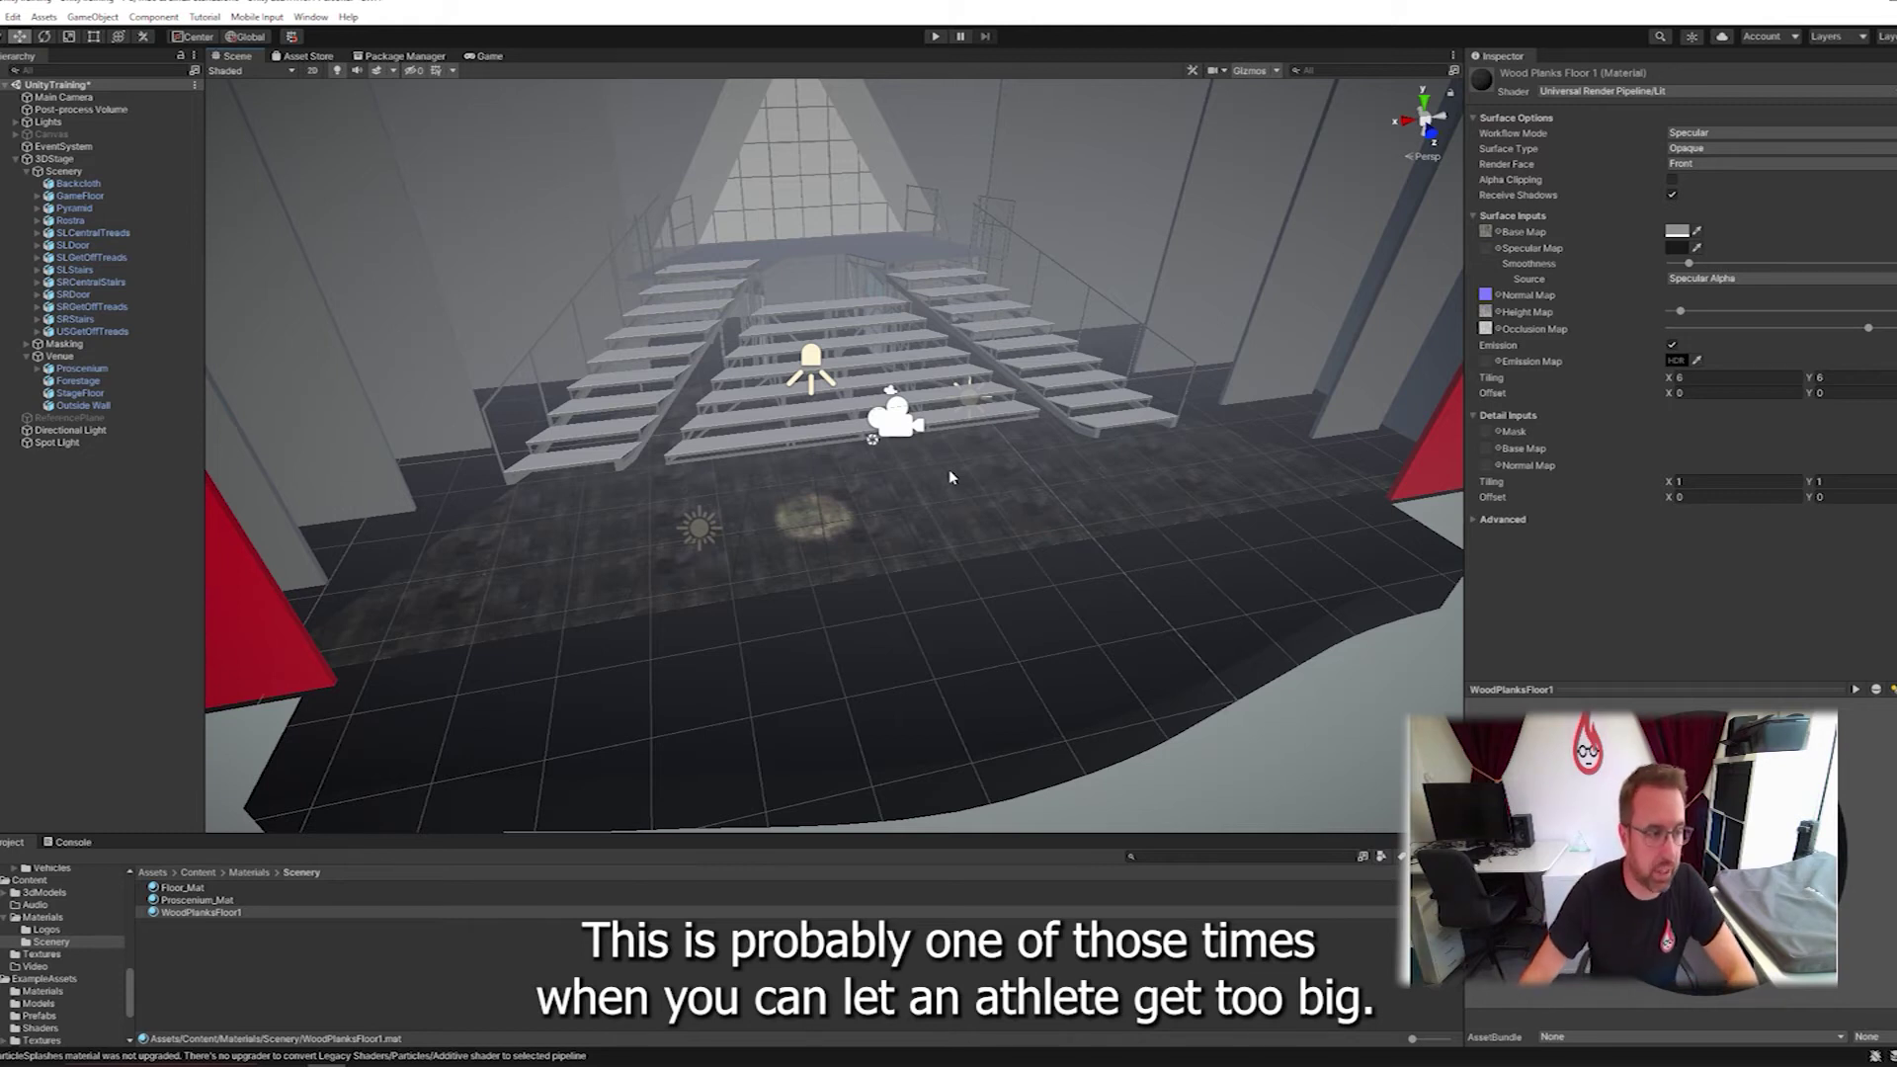
Frame the SRStairs staircase up close and check which of its parts can be selected separately.
{"action": "left_click", "coordinate": [579, 469]}
{"action": "key", "text": "f"}
{"action": "scroll", "coordinate": [771, 544], "scroll_direction": "up", "scroll_amount": 10}
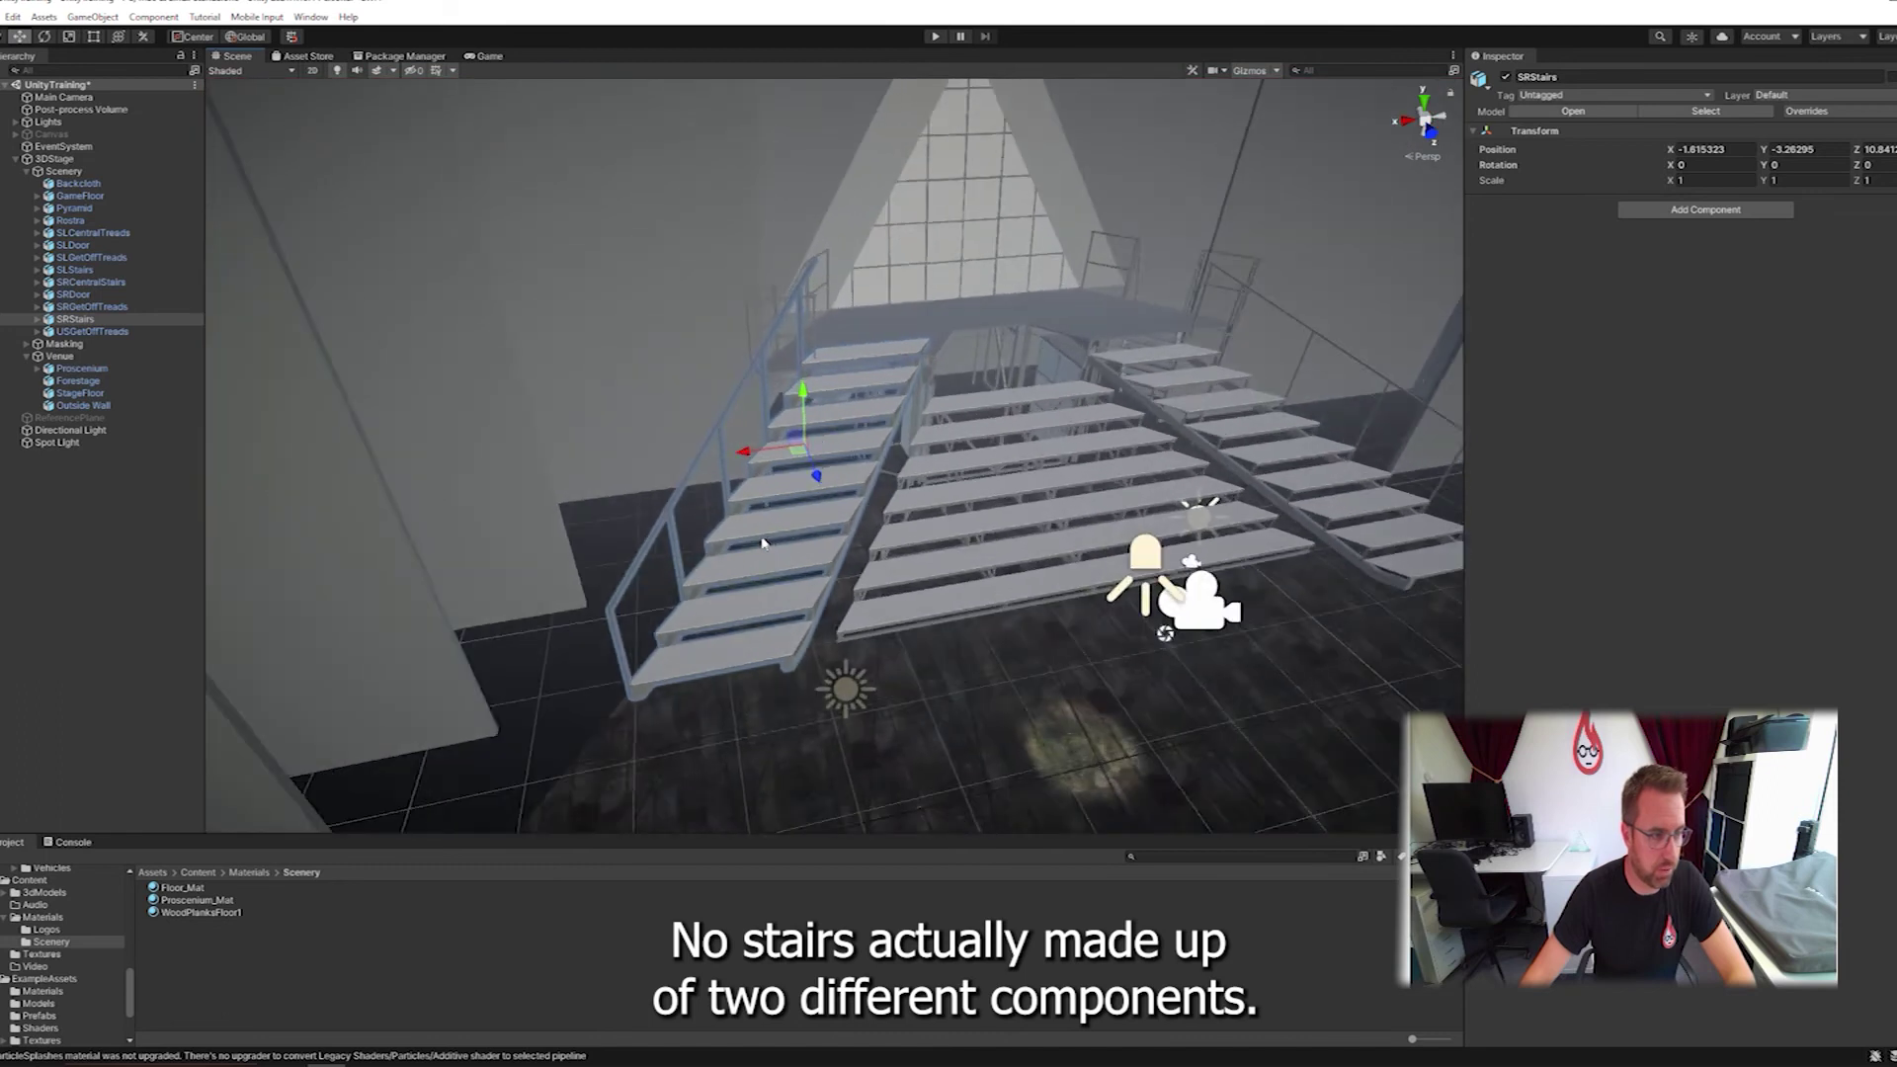
{"action": "middle_click_drag", "start_coordinate": [732, 642], "coordinate": [929, 525]}
{"action": "left_click_drag", "start_coordinate": [929, 525], "coordinate": [800, 521], "text": "alt"}
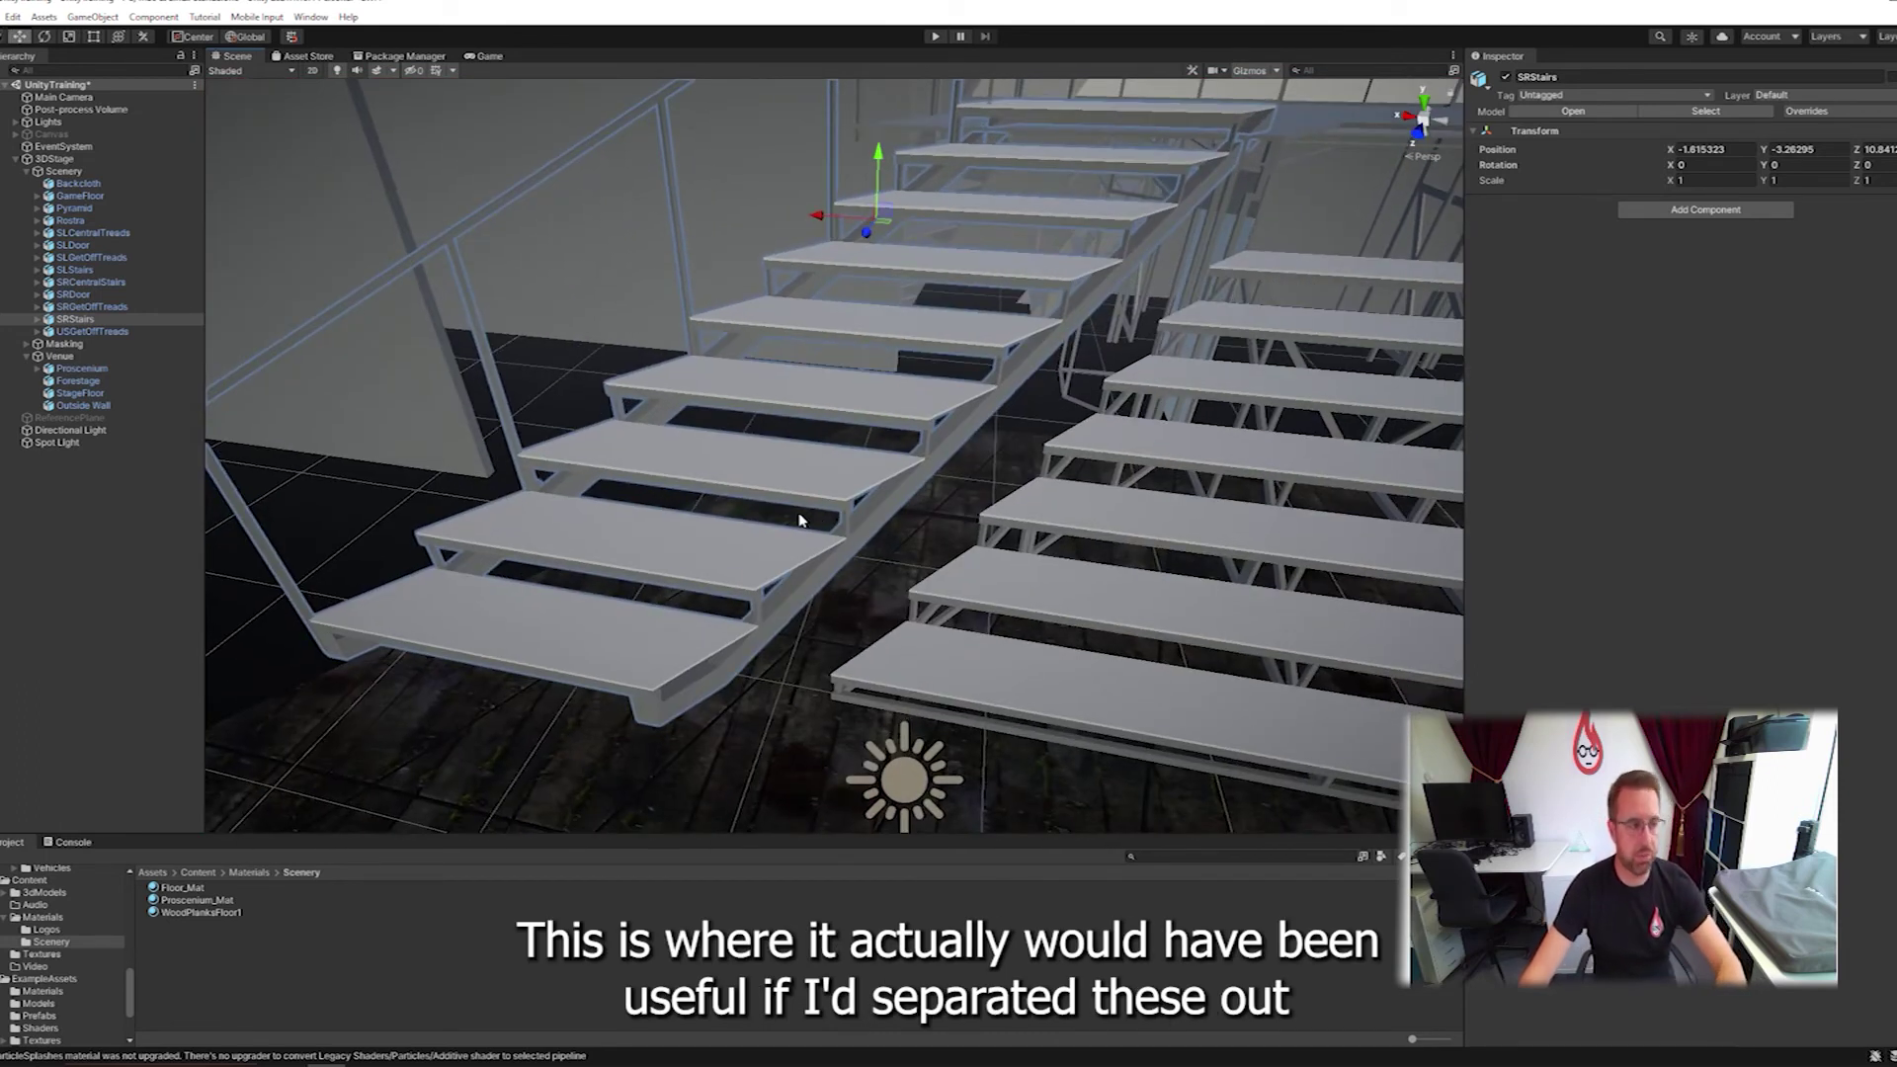
{"action": "left_click", "coordinate": [559, 633]}
{"action": "middle_click_drag", "start_coordinate": [787, 362], "coordinate": [860, 435]}
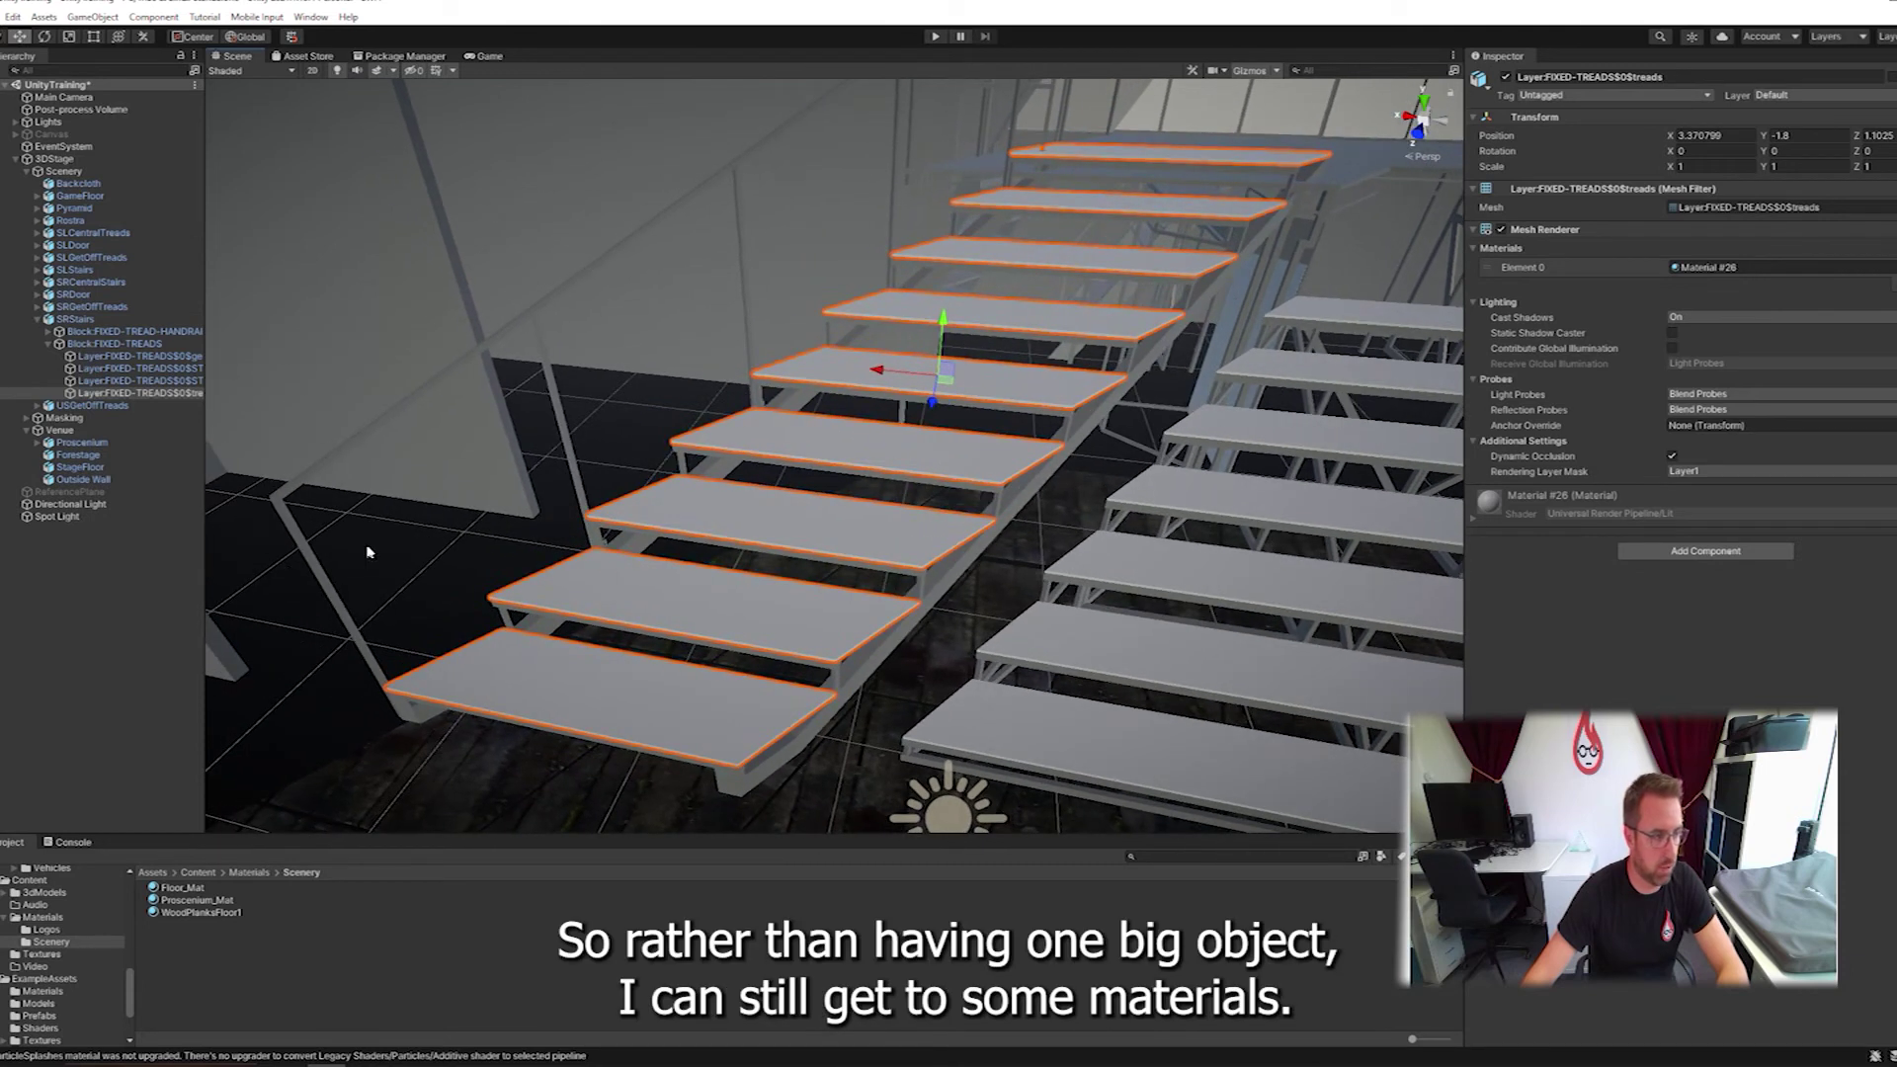
{"action": "left_click", "coordinate": [318, 577]}
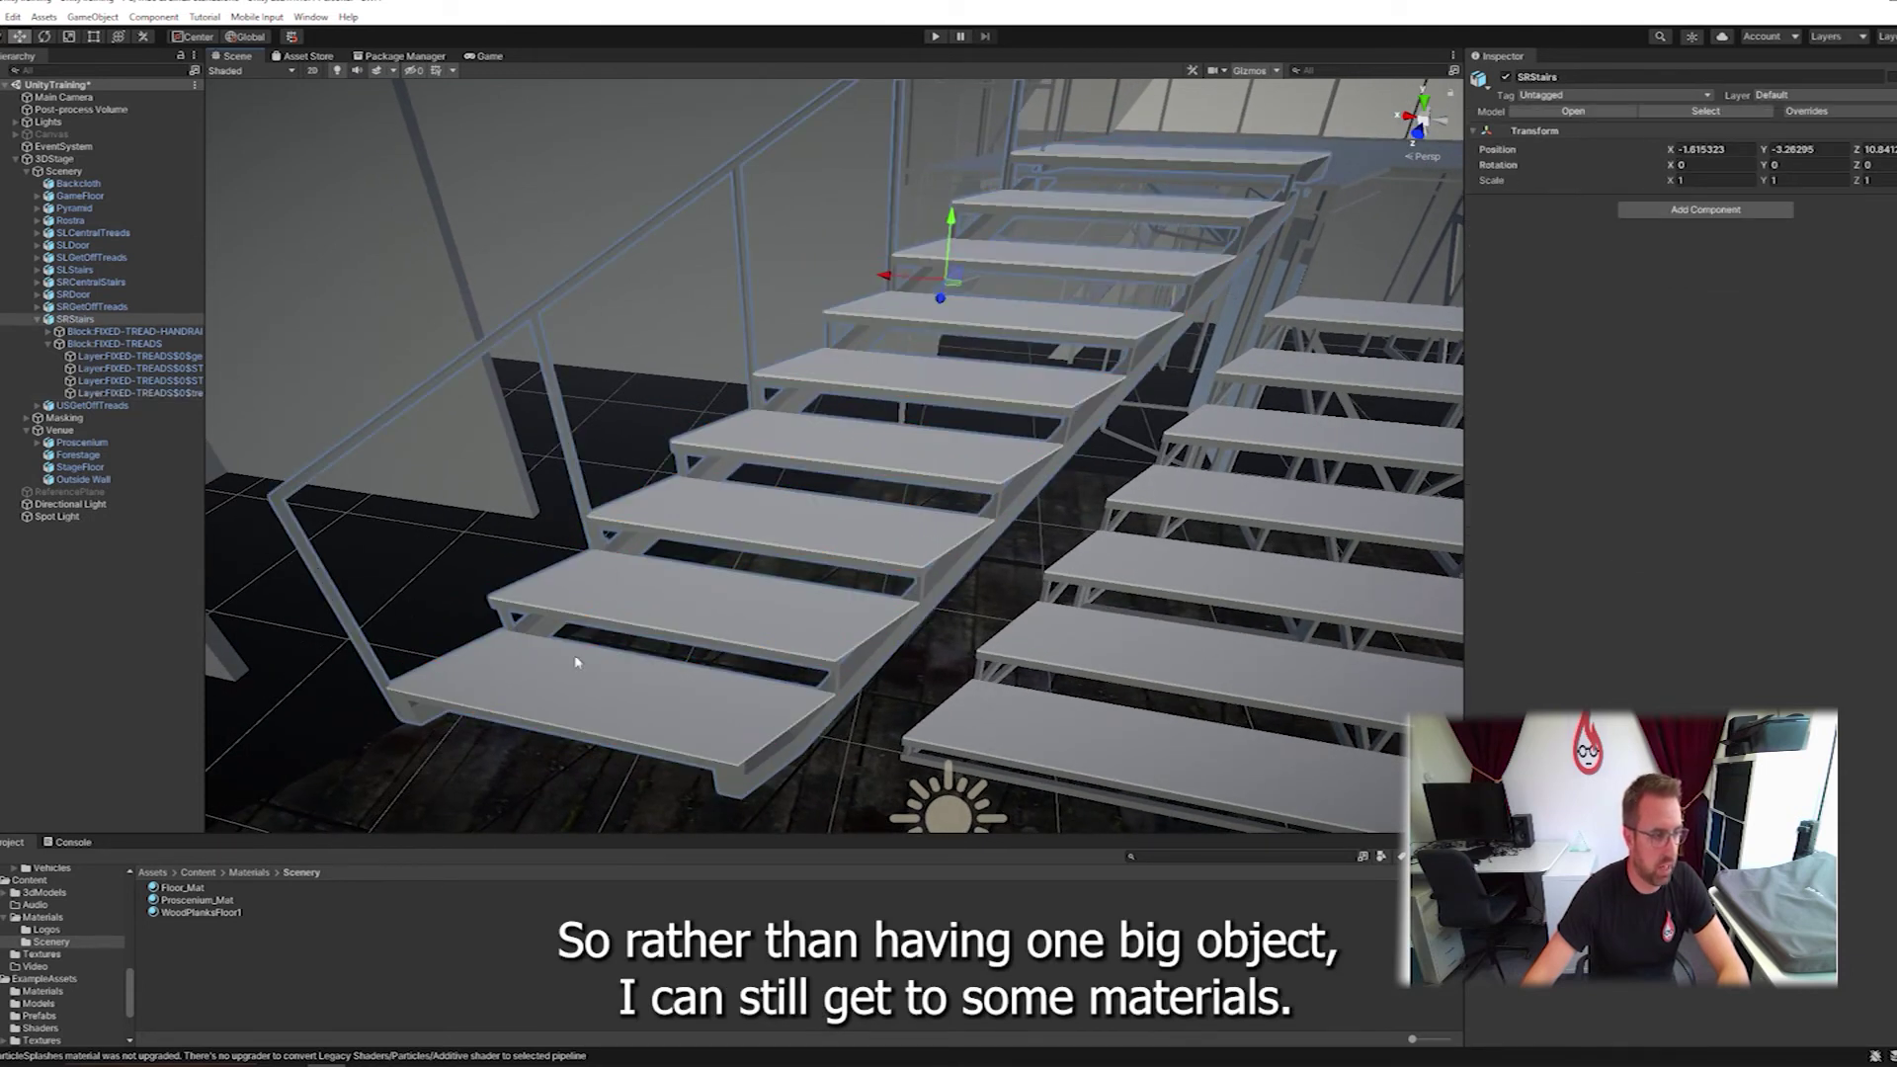
{"action": "left_click", "coordinate": [632, 685]}
{"action": "left_click", "coordinate": [356, 626]}
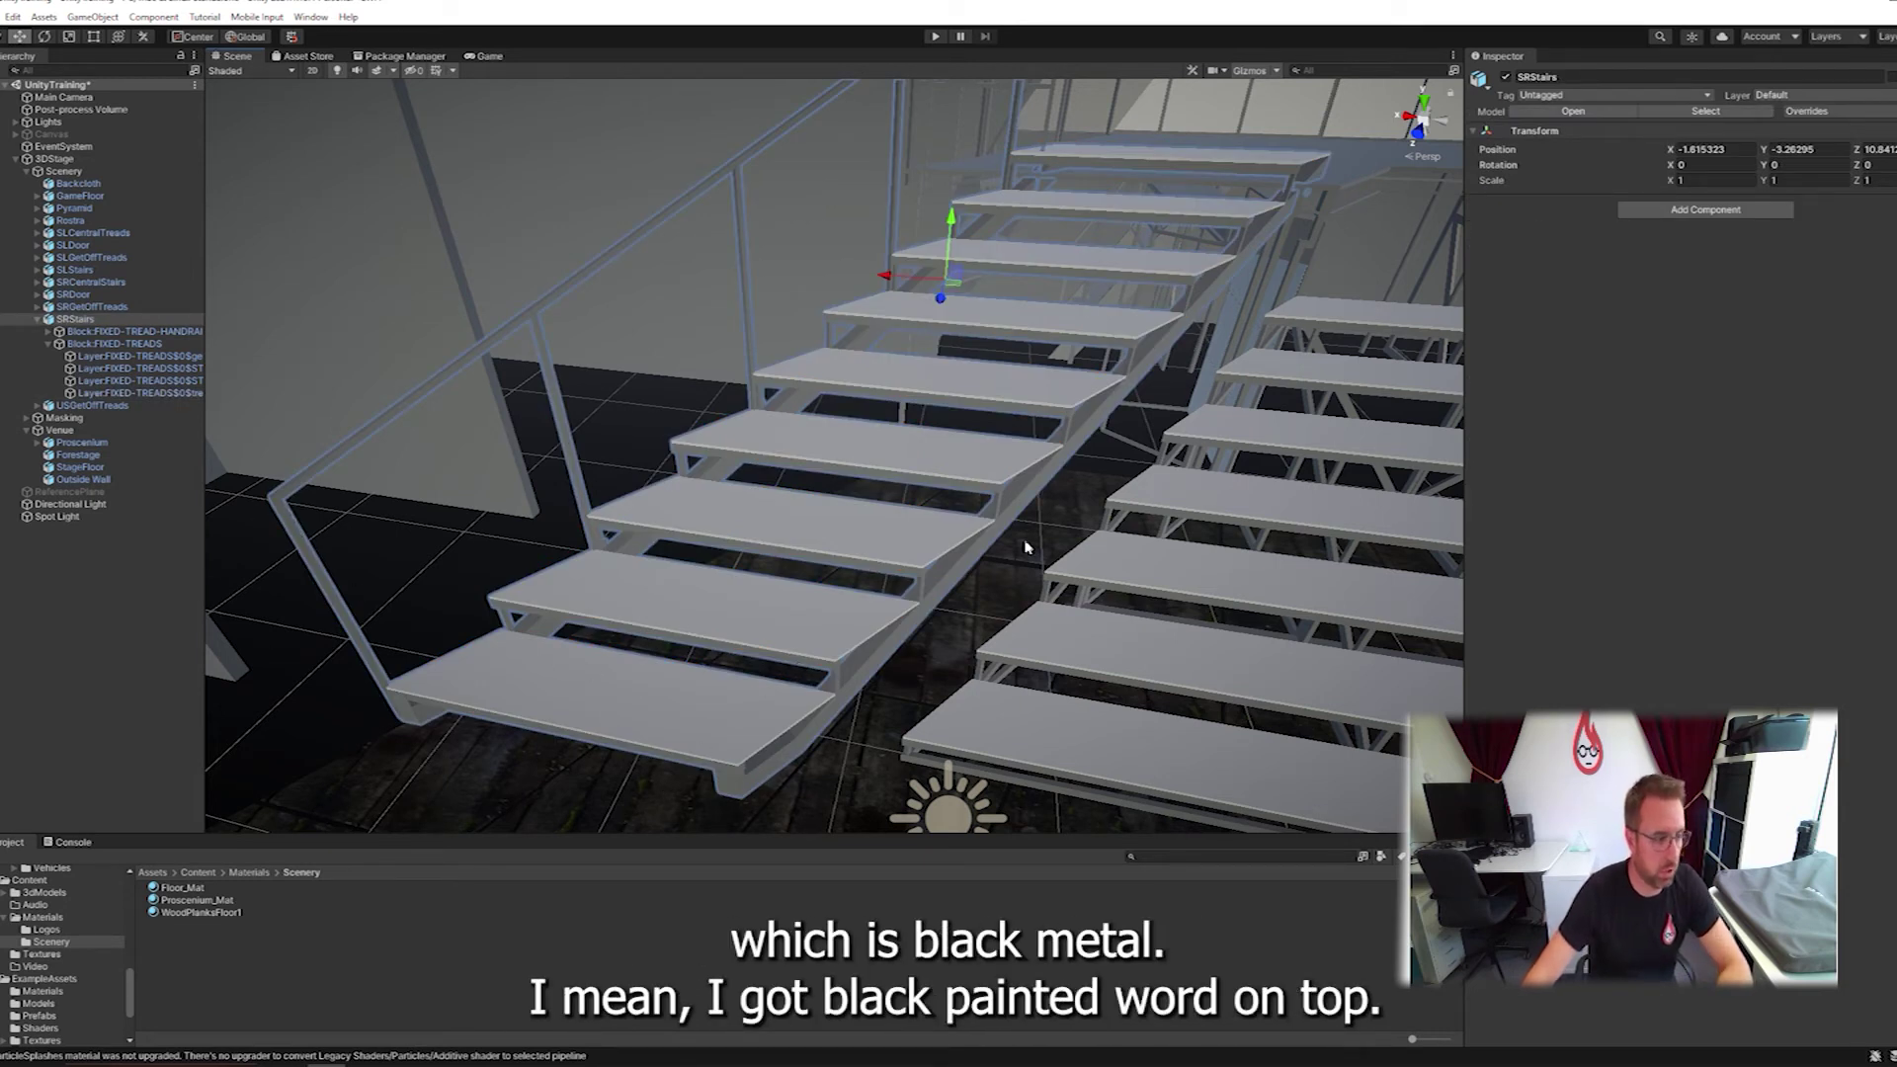
Apply the WoodPlanksFloor1 material to the treads layer of SRStairs and compare it with the other stairs.
{"action": "left_click", "coordinate": [589, 686]}
{"action": "scroll", "coordinate": [688, 662], "scroll_direction": "down", "scroll_amount": 3}
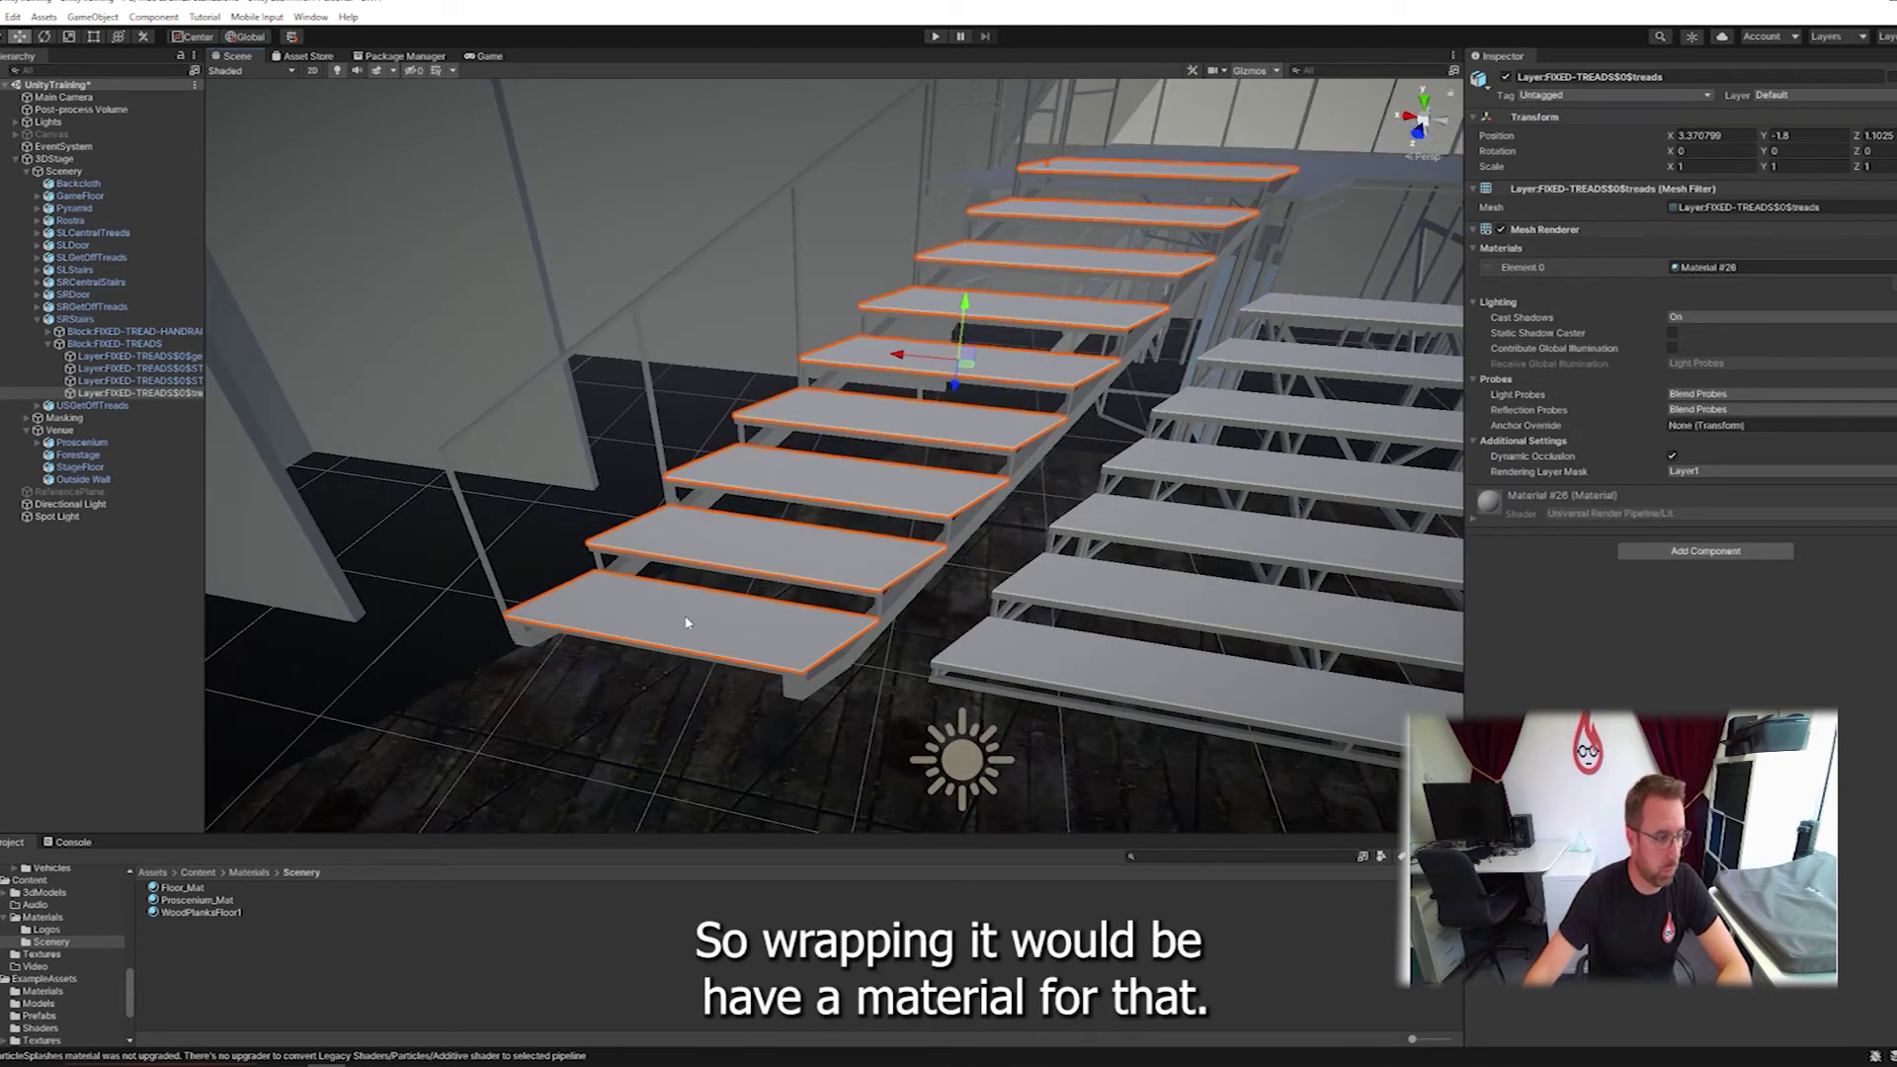
{"action": "middle_click_drag", "start_coordinate": [797, 590], "coordinate": [785, 602]}
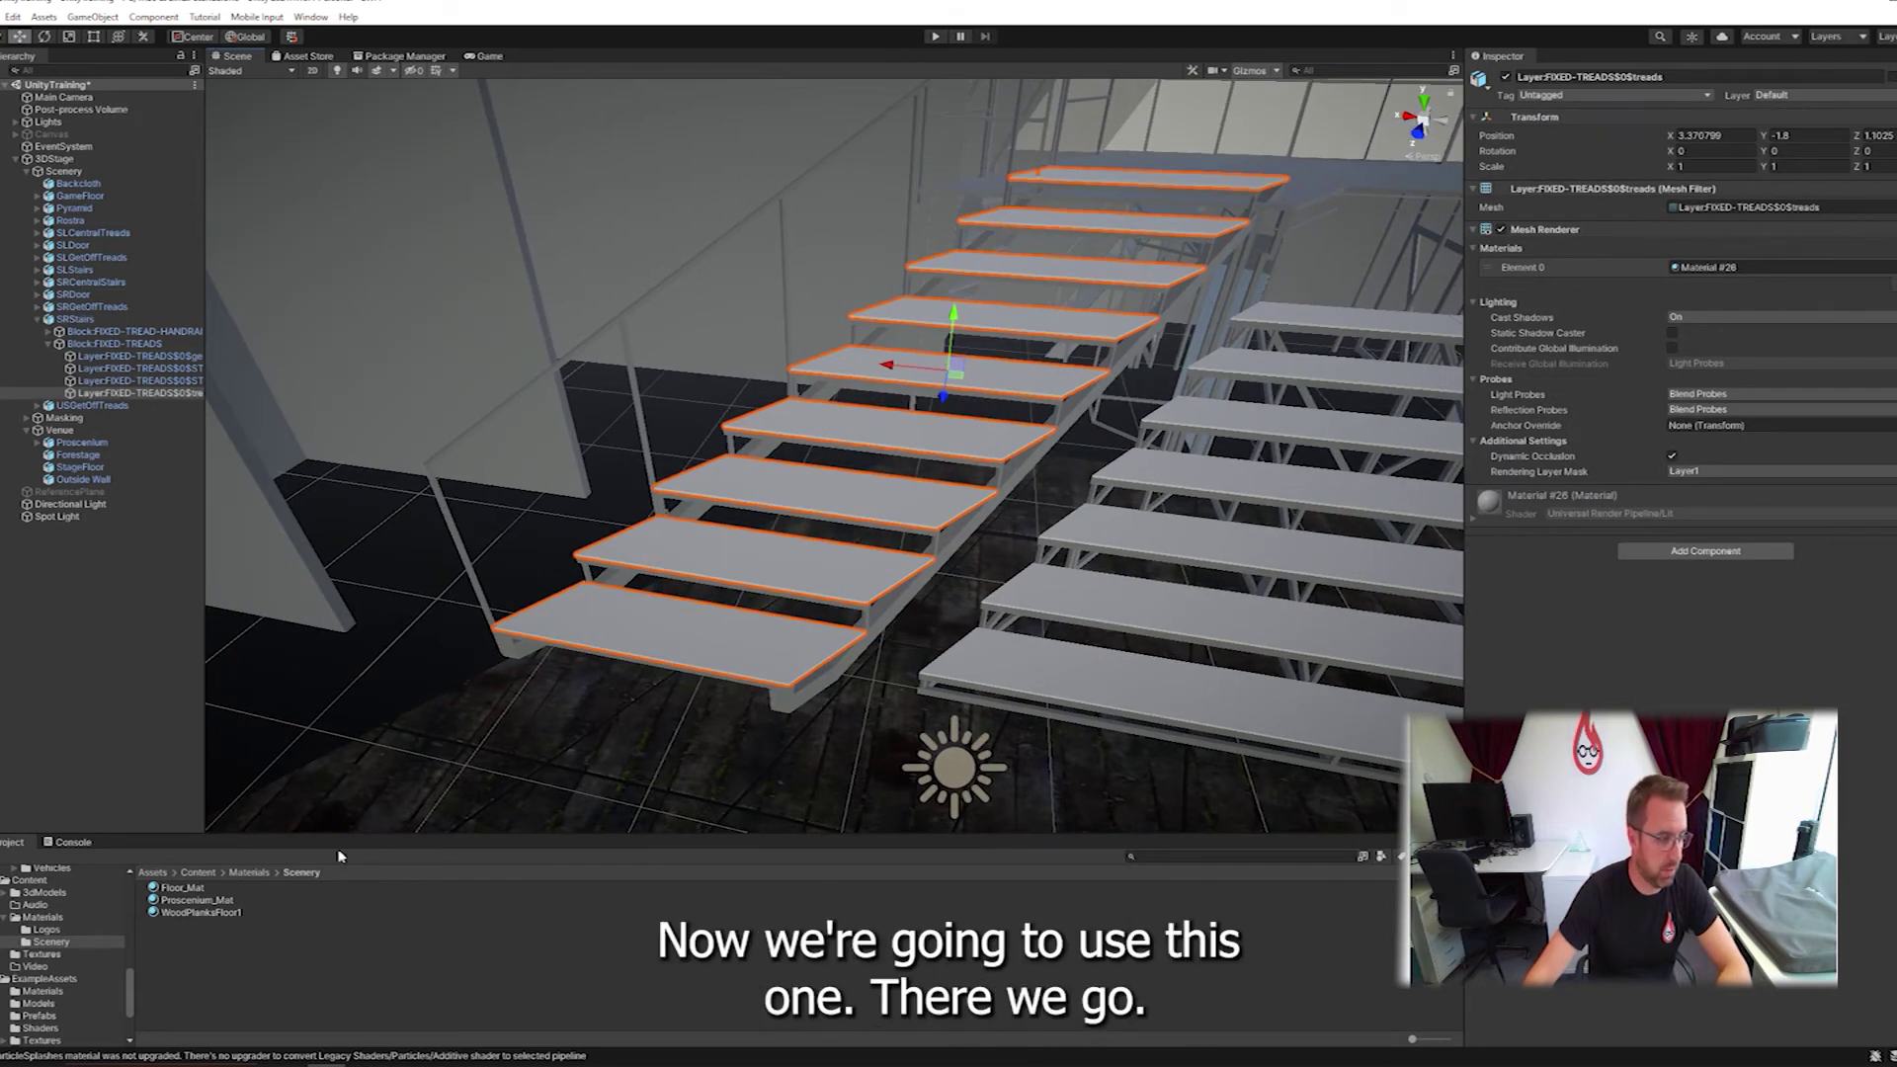
{"action": "left_click_drag", "start_coordinate": [166, 919], "coordinate": [864, 642]}
{"action": "scroll", "coordinate": [856, 649], "scroll_direction": "up", "scroll_amount": 5}
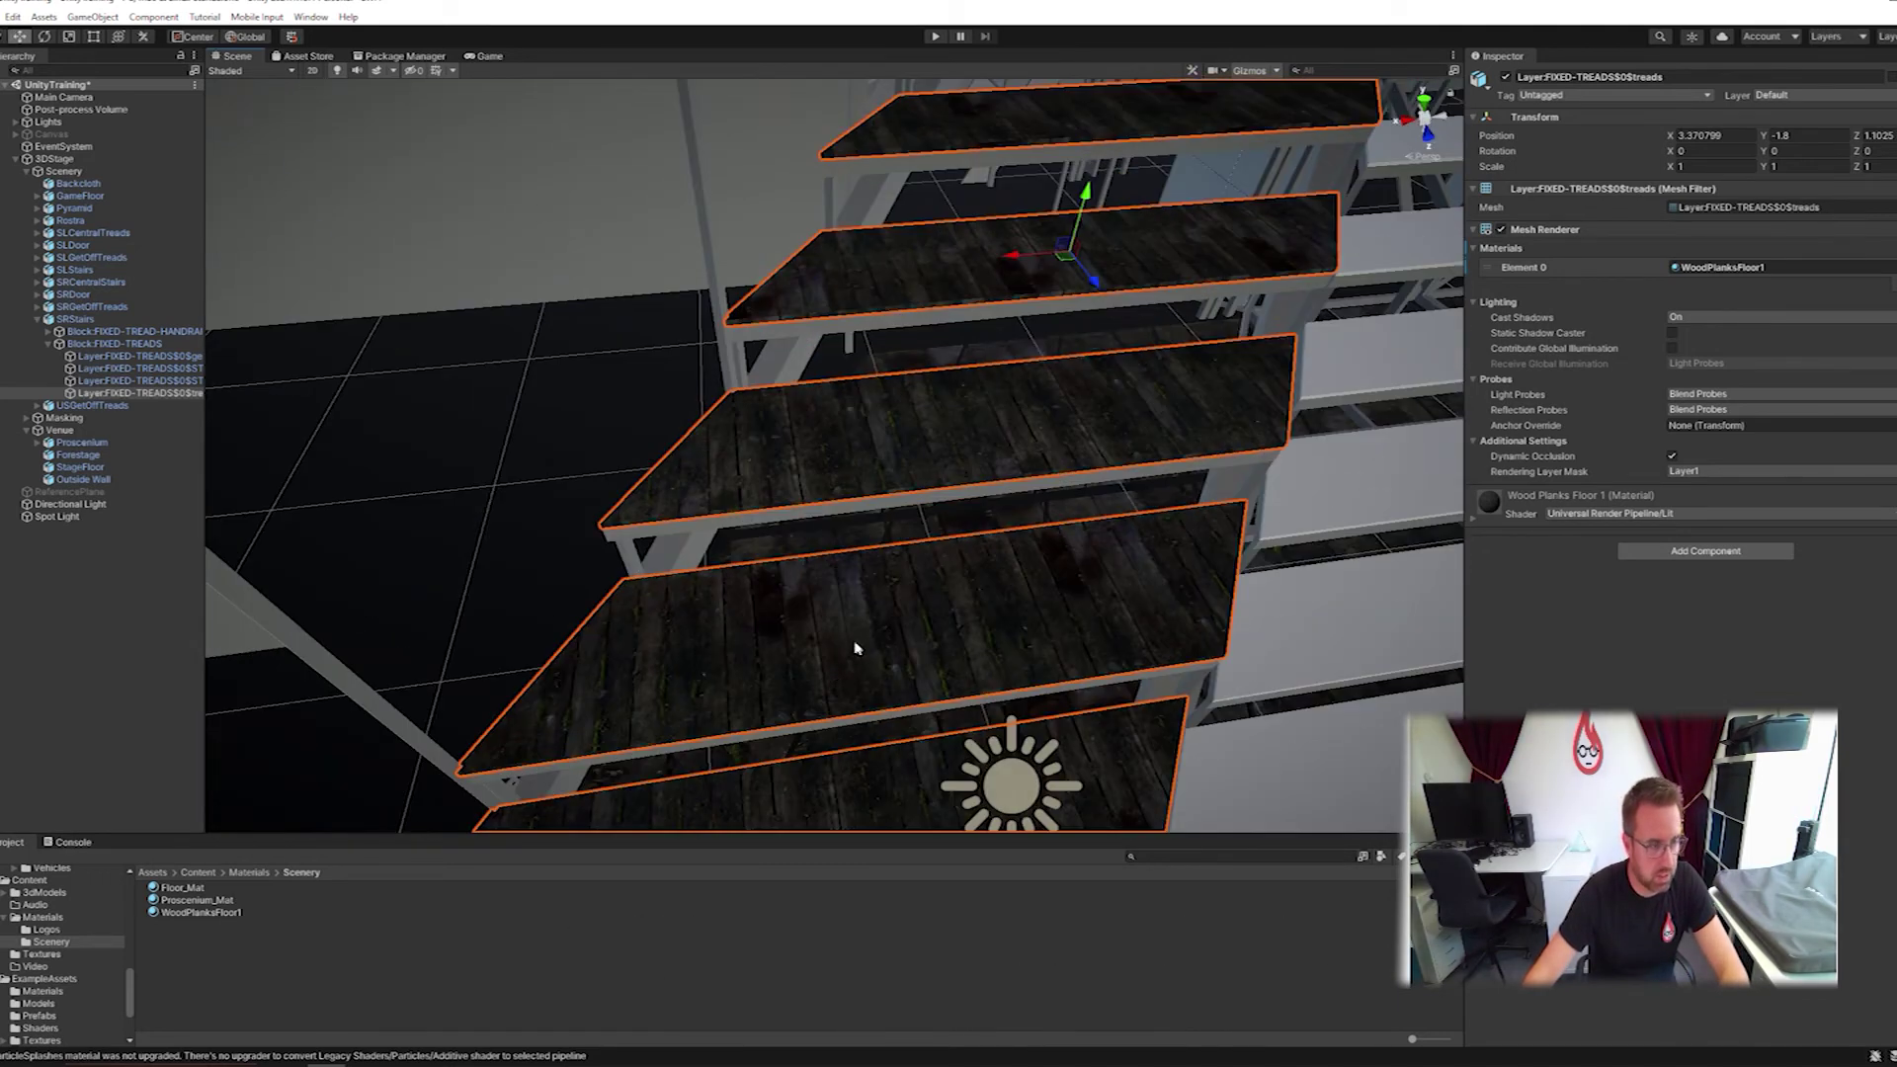
{"action": "scroll", "coordinate": [805, 521], "scroll_direction": "down", "scroll_amount": 10}
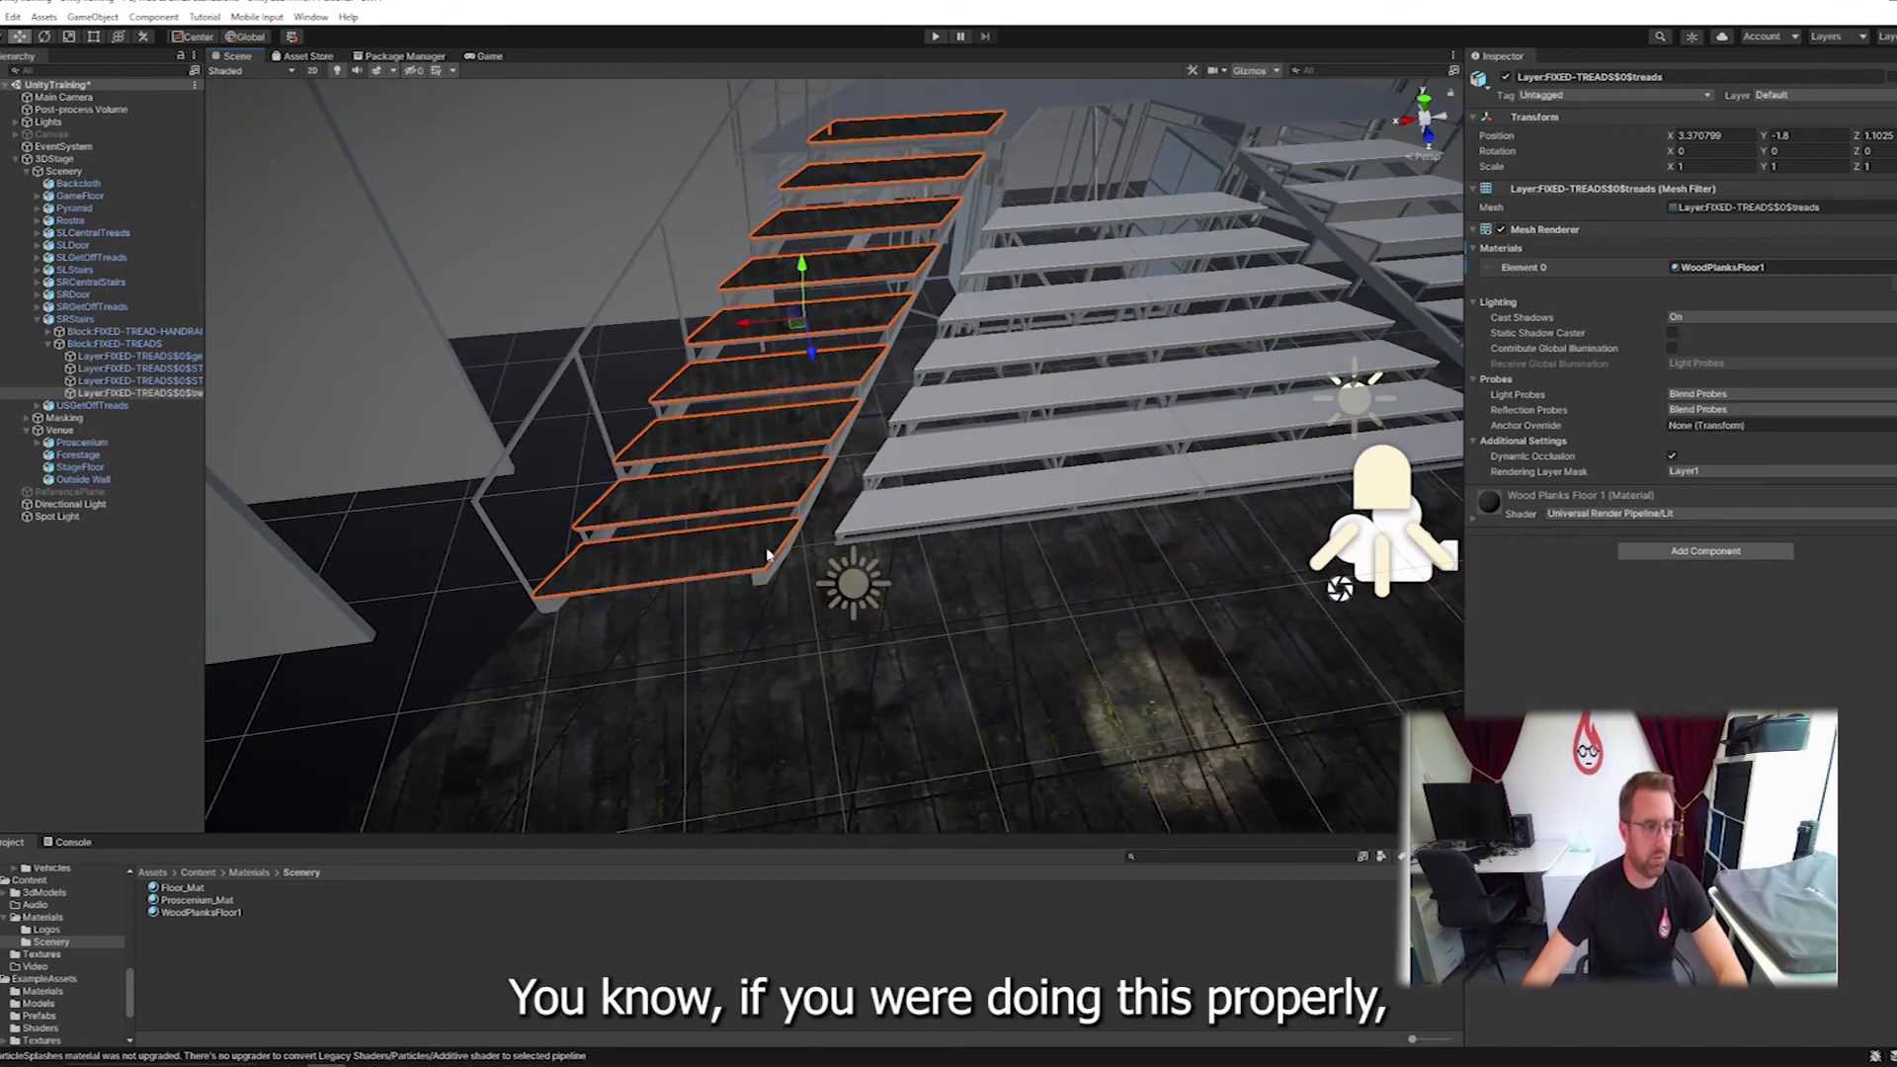
{"action": "middle_click_drag", "start_coordinate": [804, 535], "coordinate": [762, 597]}
{"action": "mouse_move", "coordinate": [861, 583]}
{"action": "left_mouse_down", "text": "alt"}
{"action": "mouse_move", "coordinate": [804, 572]}
{"action": "mouse_move", "coordinate": [858, 556]}
{"action": "left_mouse_up", "text": "alt"}
{"action": "middle_click_drag", "start_coordinate": [880, 528], "coordinate": [820, 541]}
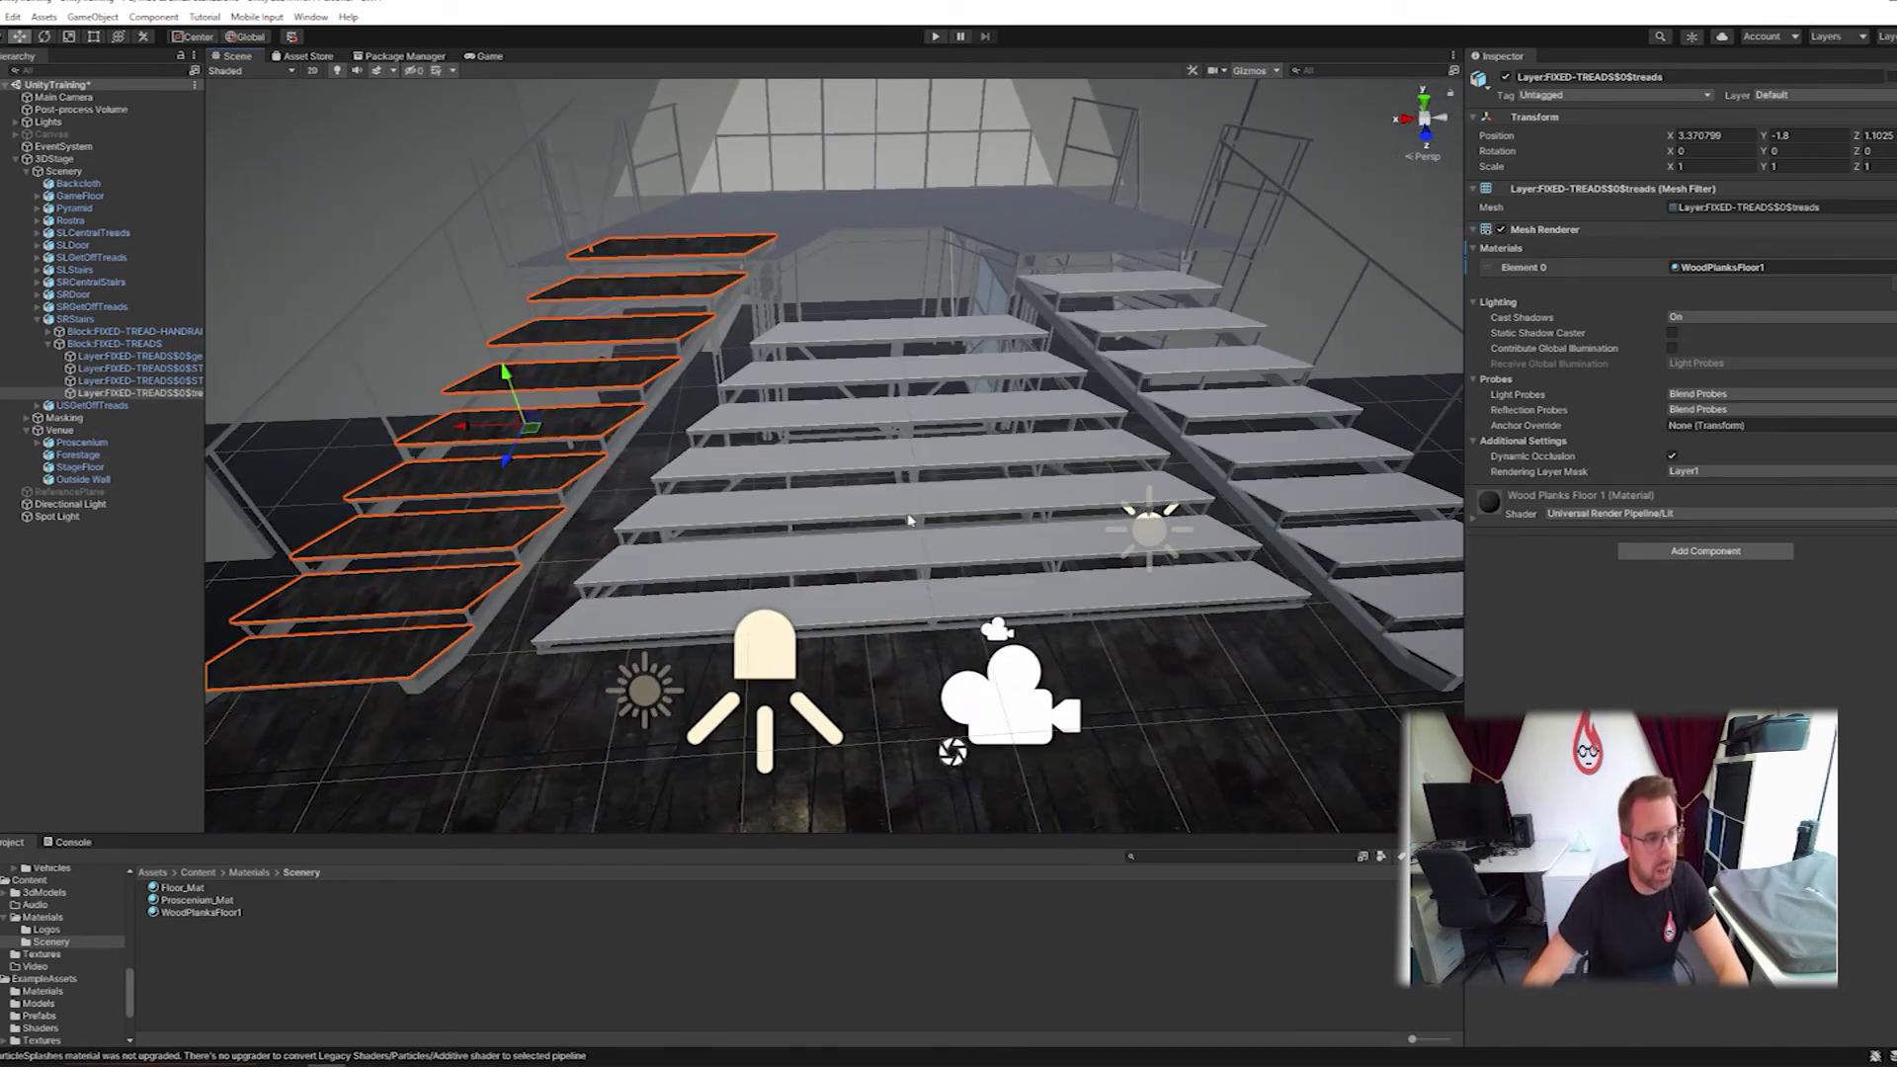
{"action": "left_click_drag", "start_coordinate": [910, 521], "coordinate": [808, 499], "text": "alt"}
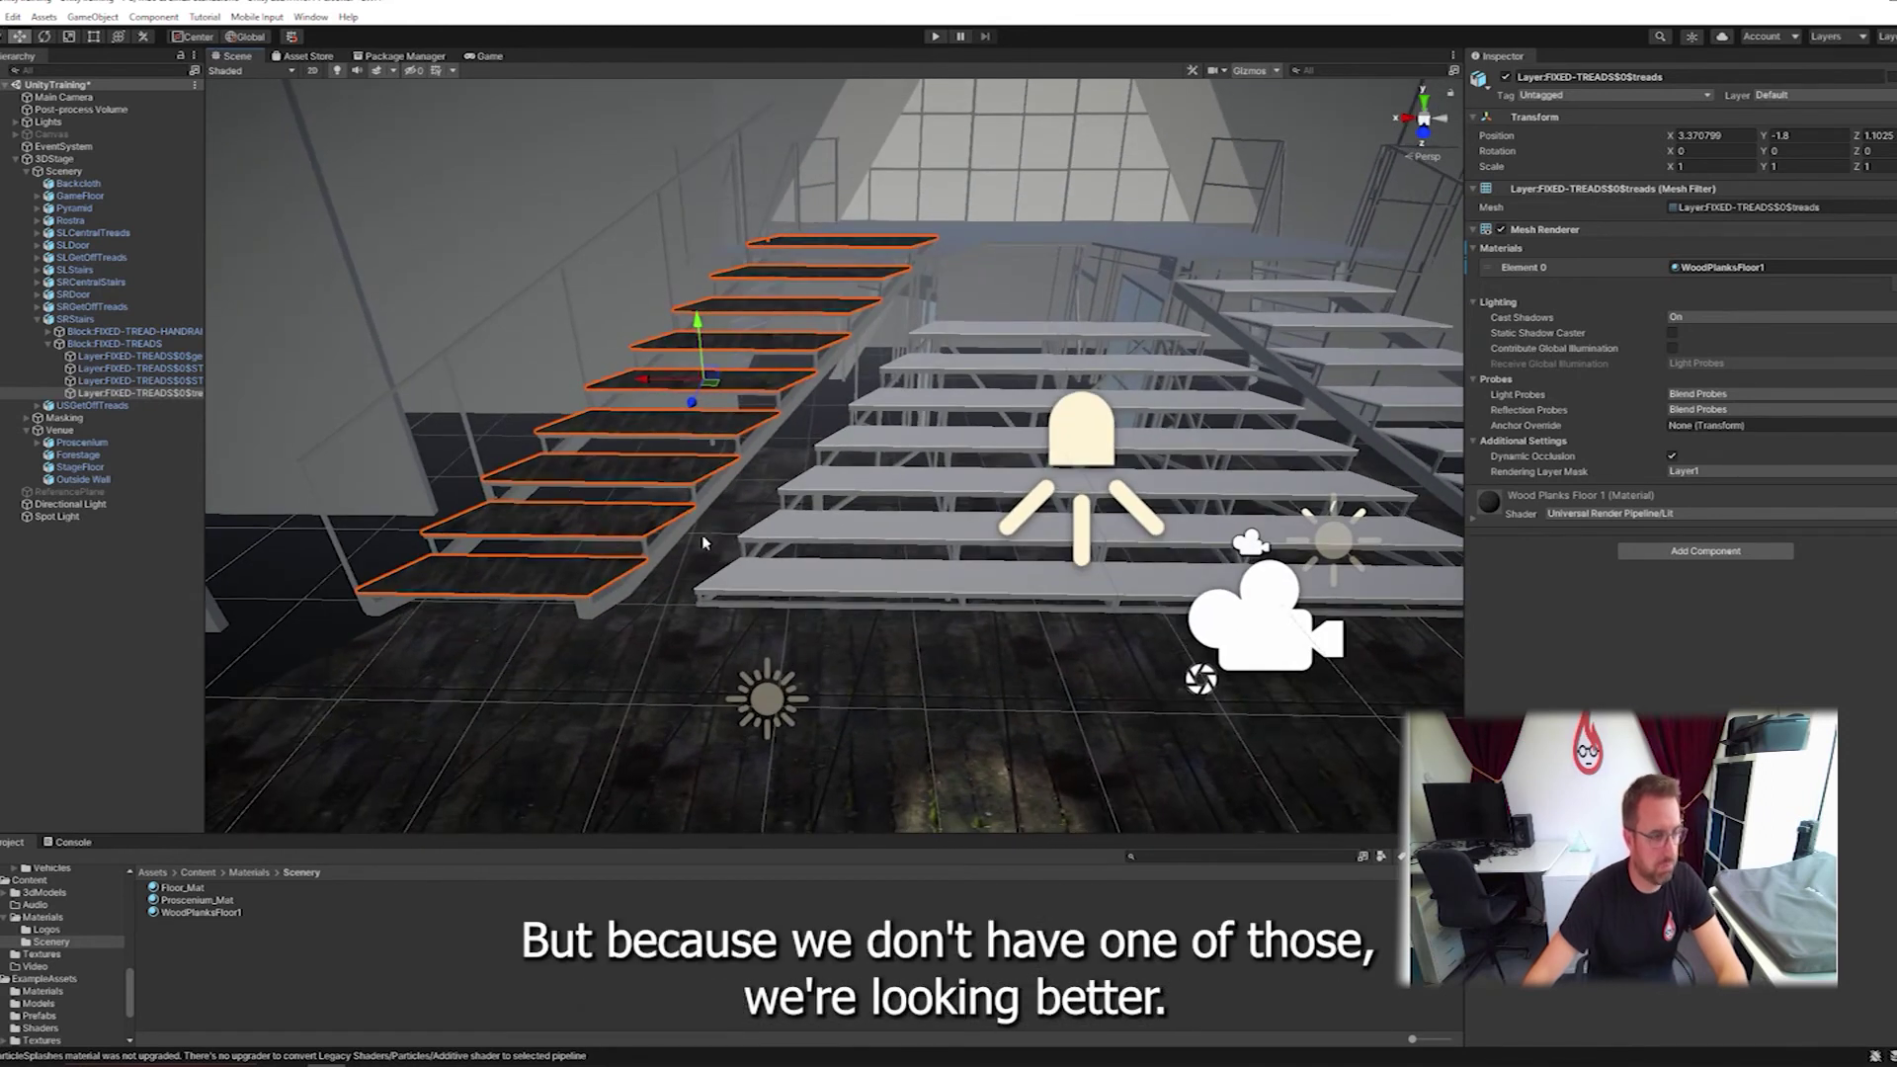
Frame the SRStairs staircase and open the Material folder of PBRMetalMaterials inside the 3rdParty PBRMaterials assets.
{"action": "left_click", "coordinate": [679, 542]}
{"action": "left_click", "coordinate": [675, 542]}
{"action": "key", "text": "f"}
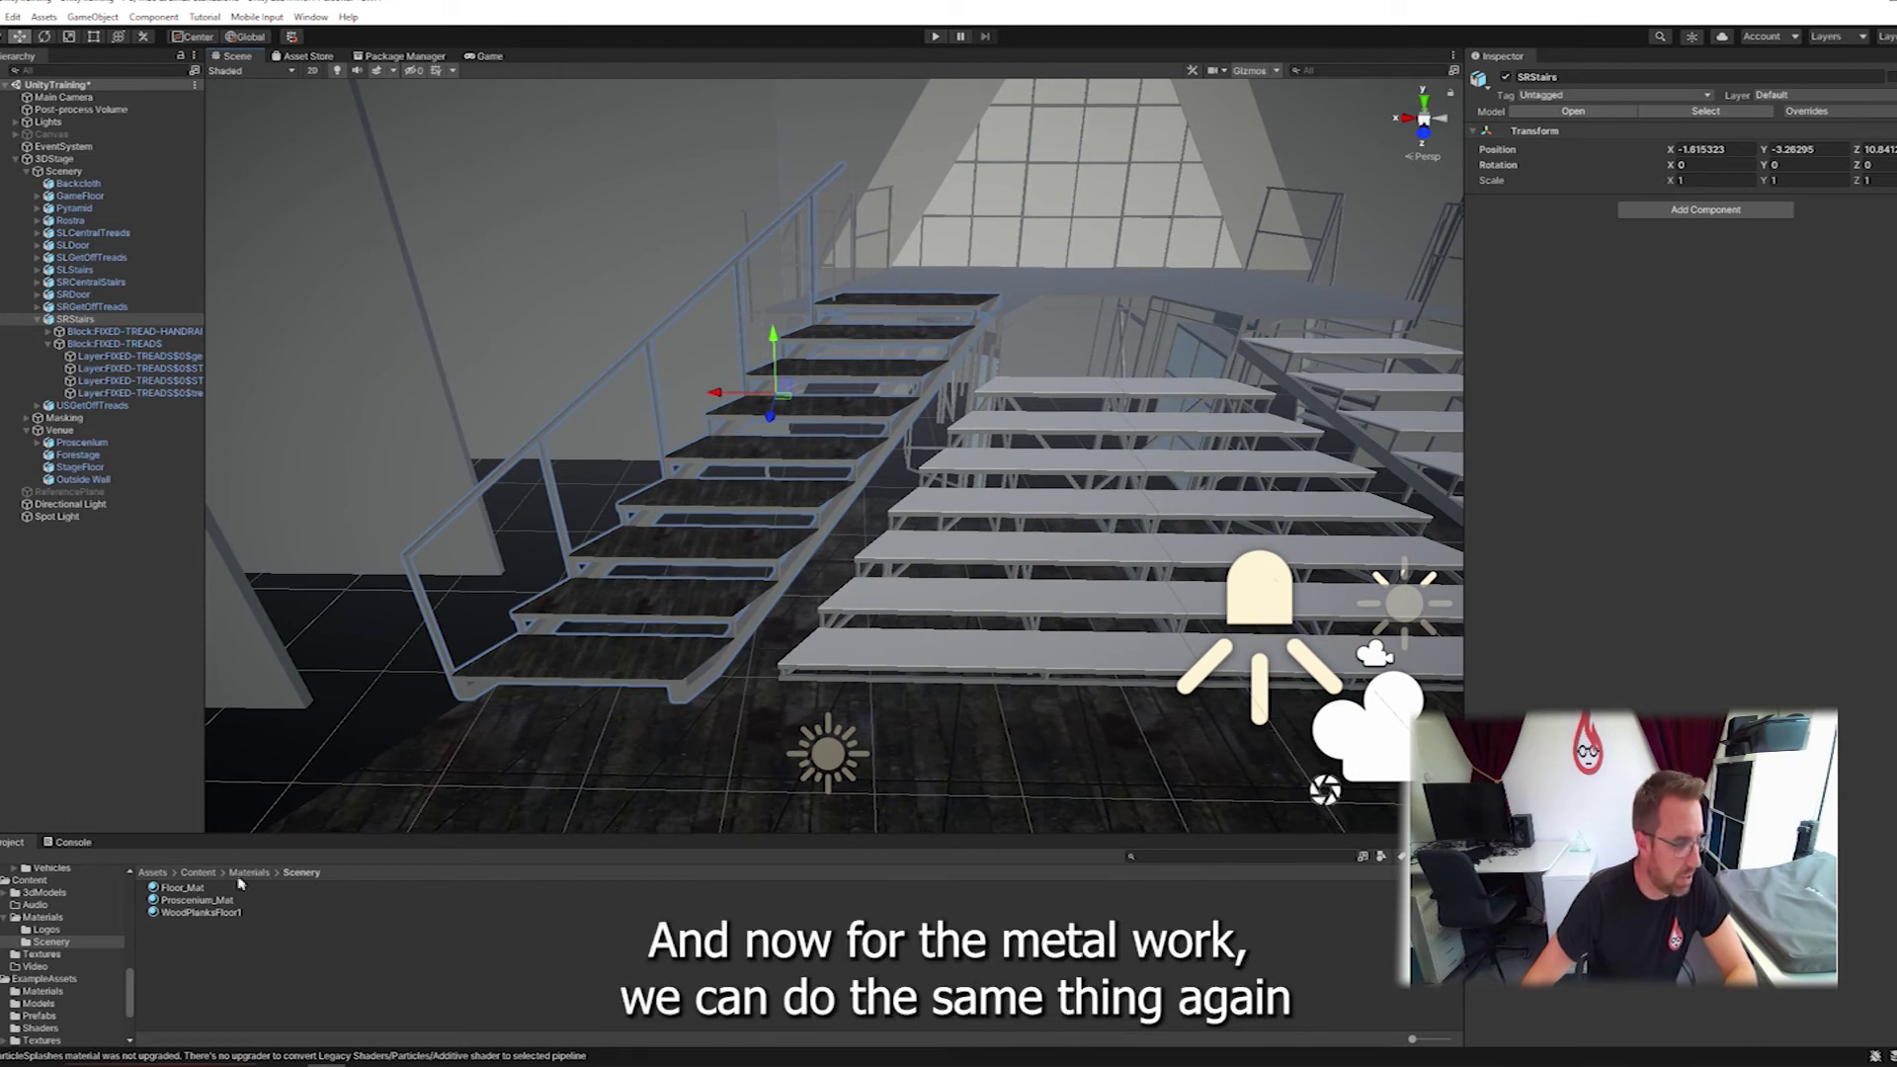
{"action": "left_click", "coordinate": [153, 872]}
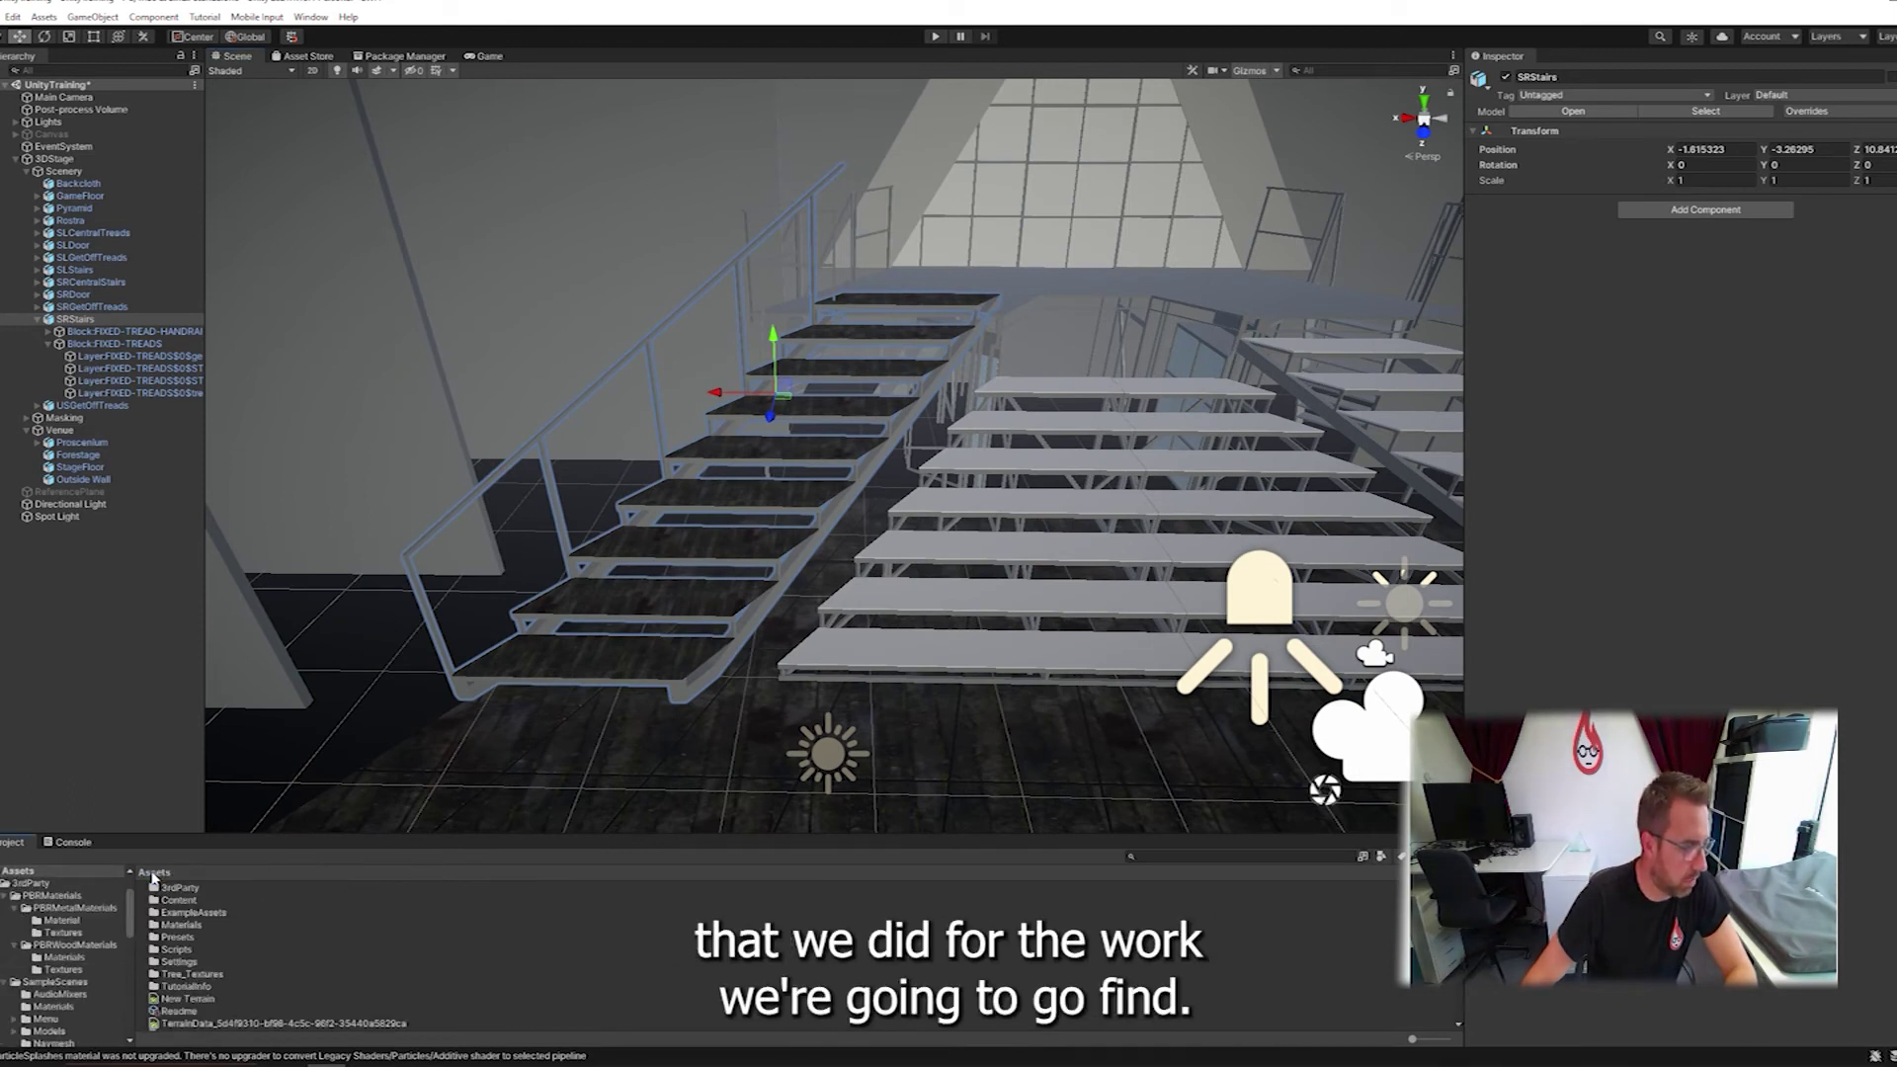
{"action": "double_click", "coordinate": [183, 926]}
{"action": "left_click", "coordinate": [155, 873]}
{"action": "left_click", "coordinate": [178, 889]}
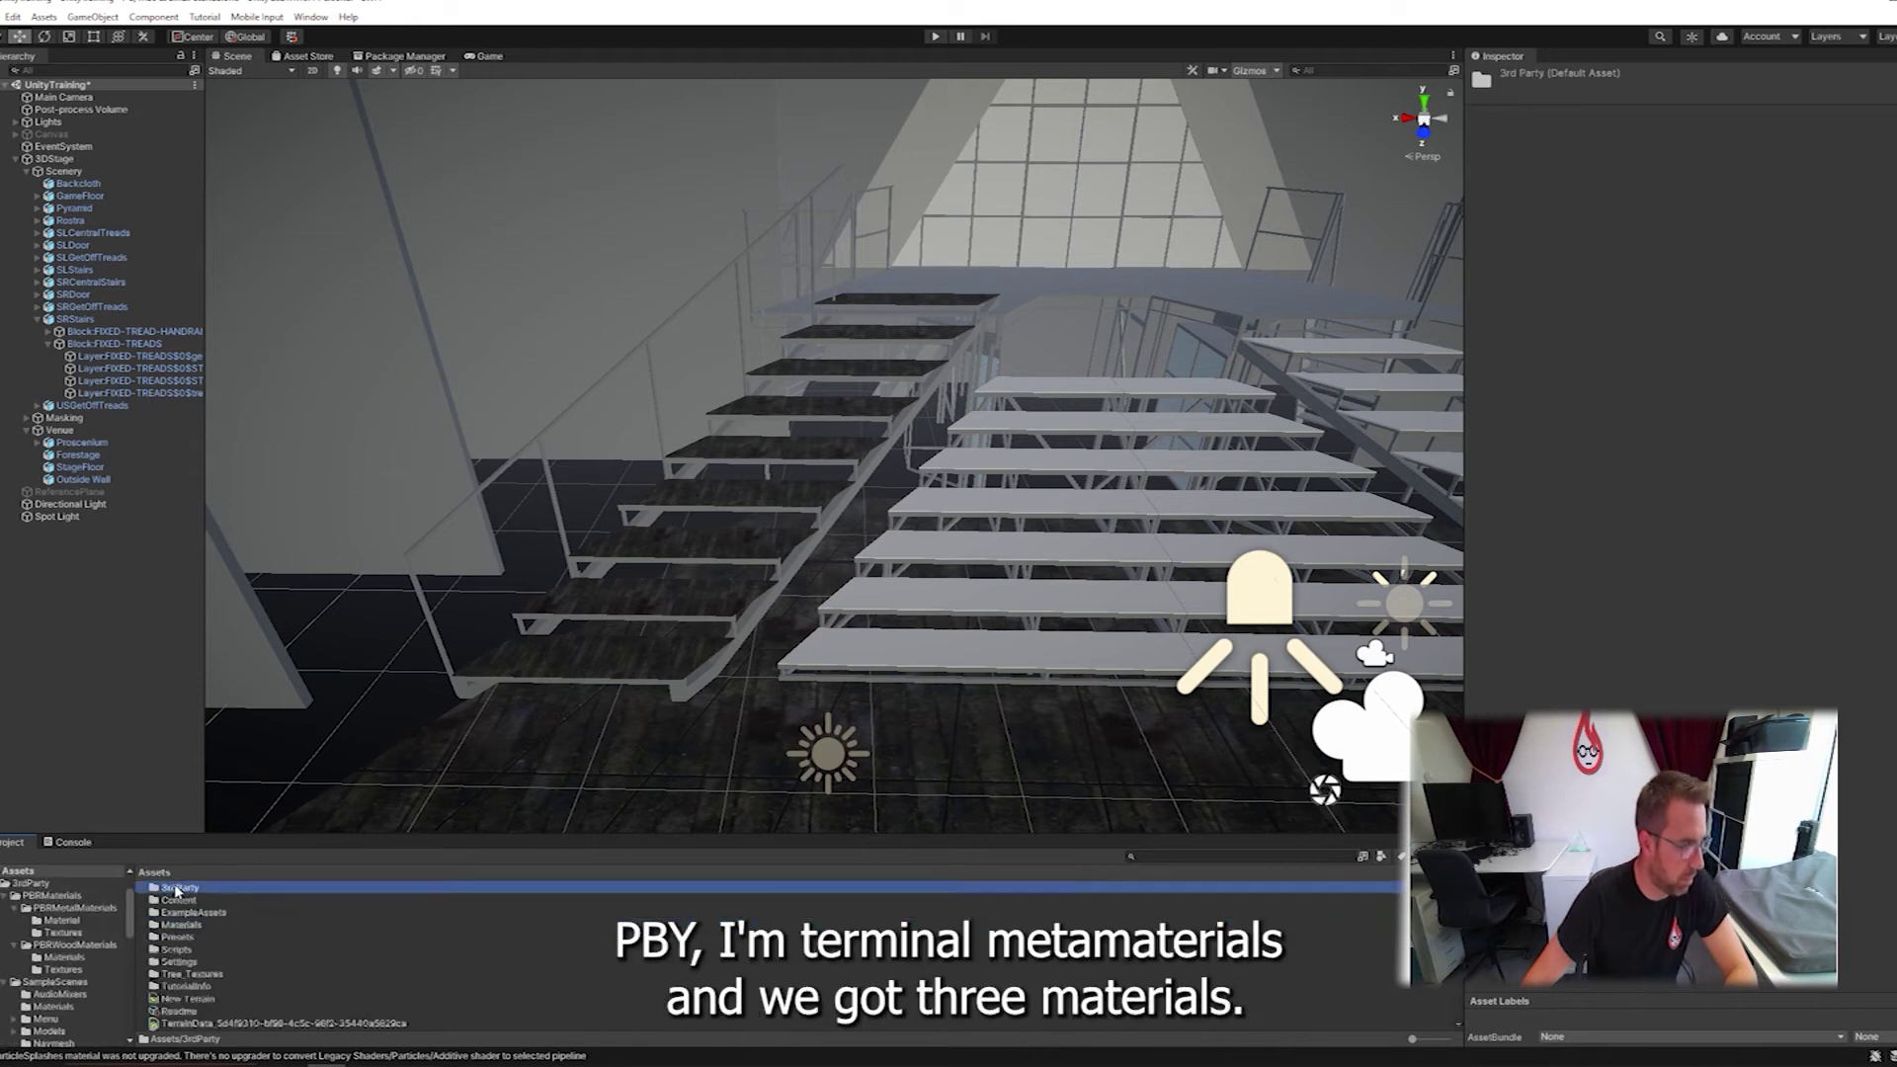
{"action": "double_click", "coordinate": [178, 889]}
{"action": "double_click", "coordinate": [188, 889]}
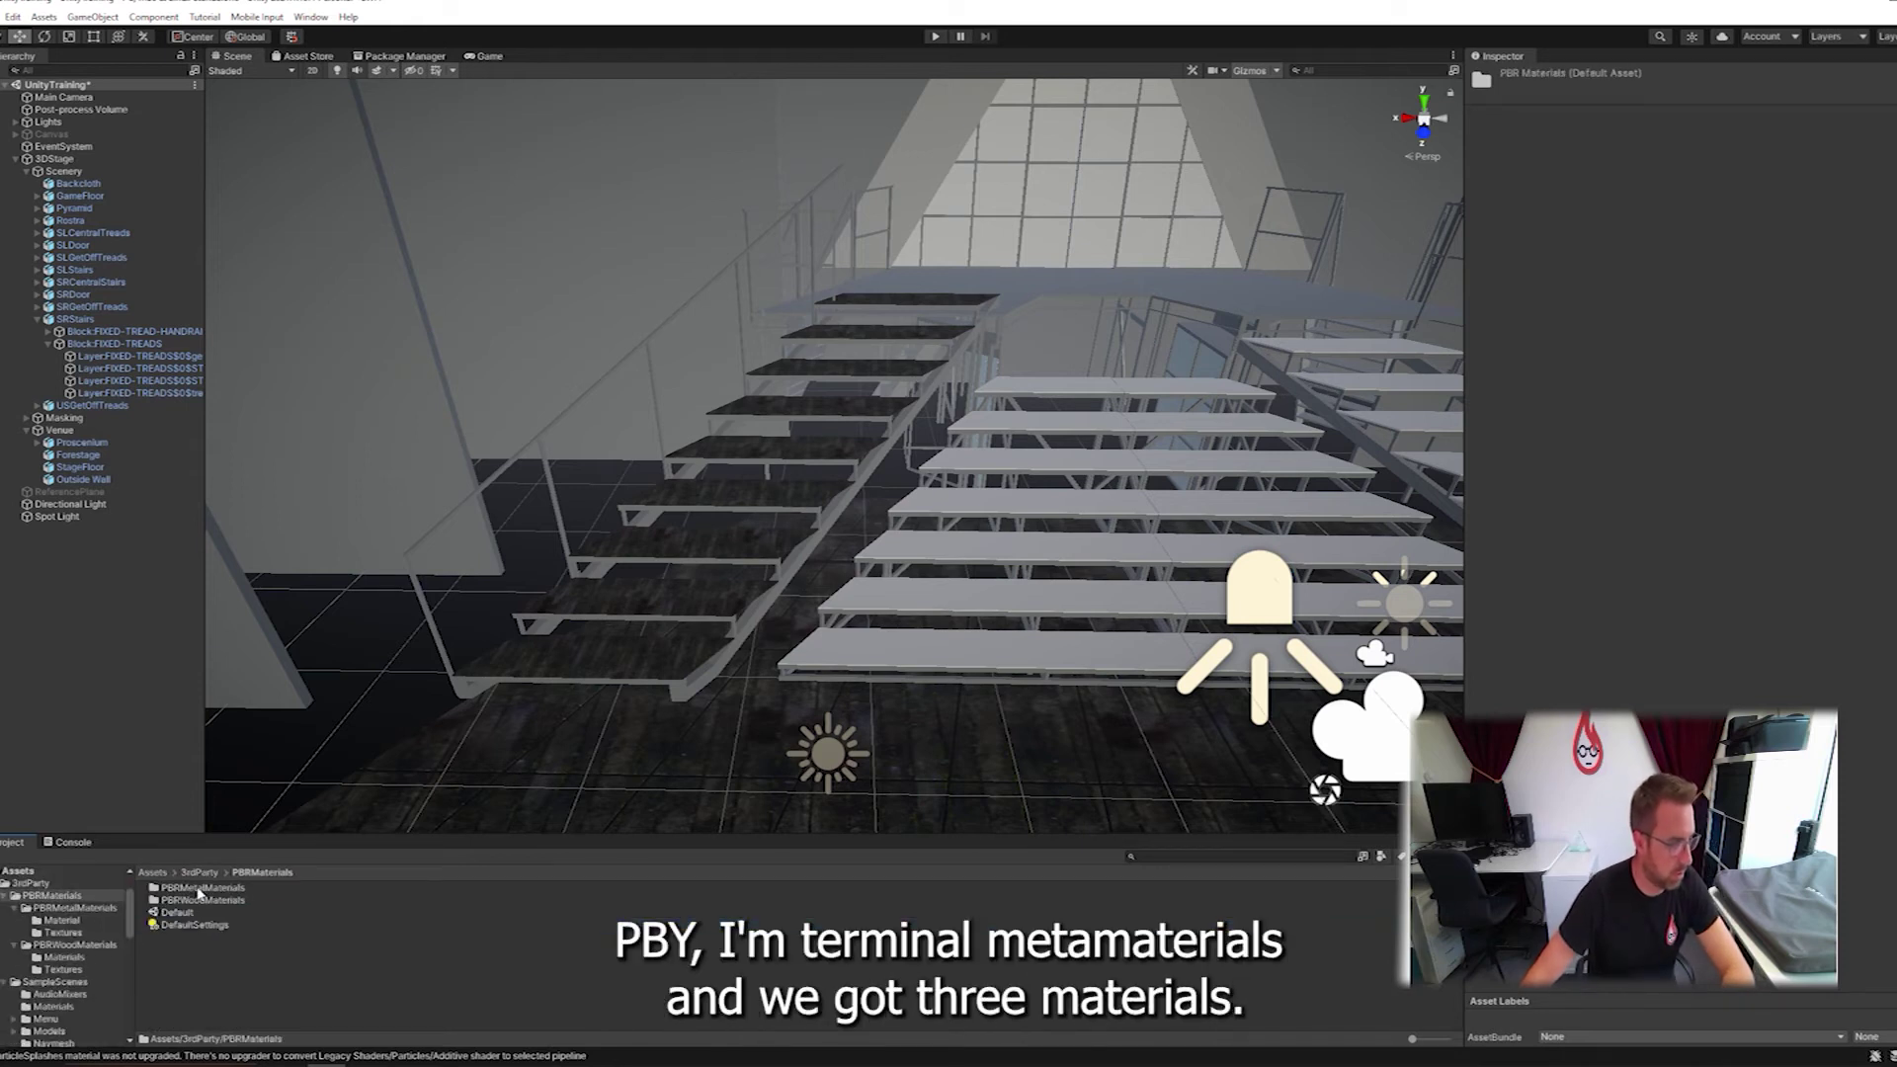
{"action": "double_click", "coordinate": [198, 890]}
{"action": "double_click", "coordinate": [180, 890]}
Compare the MetalFloor3 and MetalGalvanized materials, then move MetalFloor3 into the Scenery folder under Content > Materials.
{"action": "left_click", "coordinate": [187, 900]}
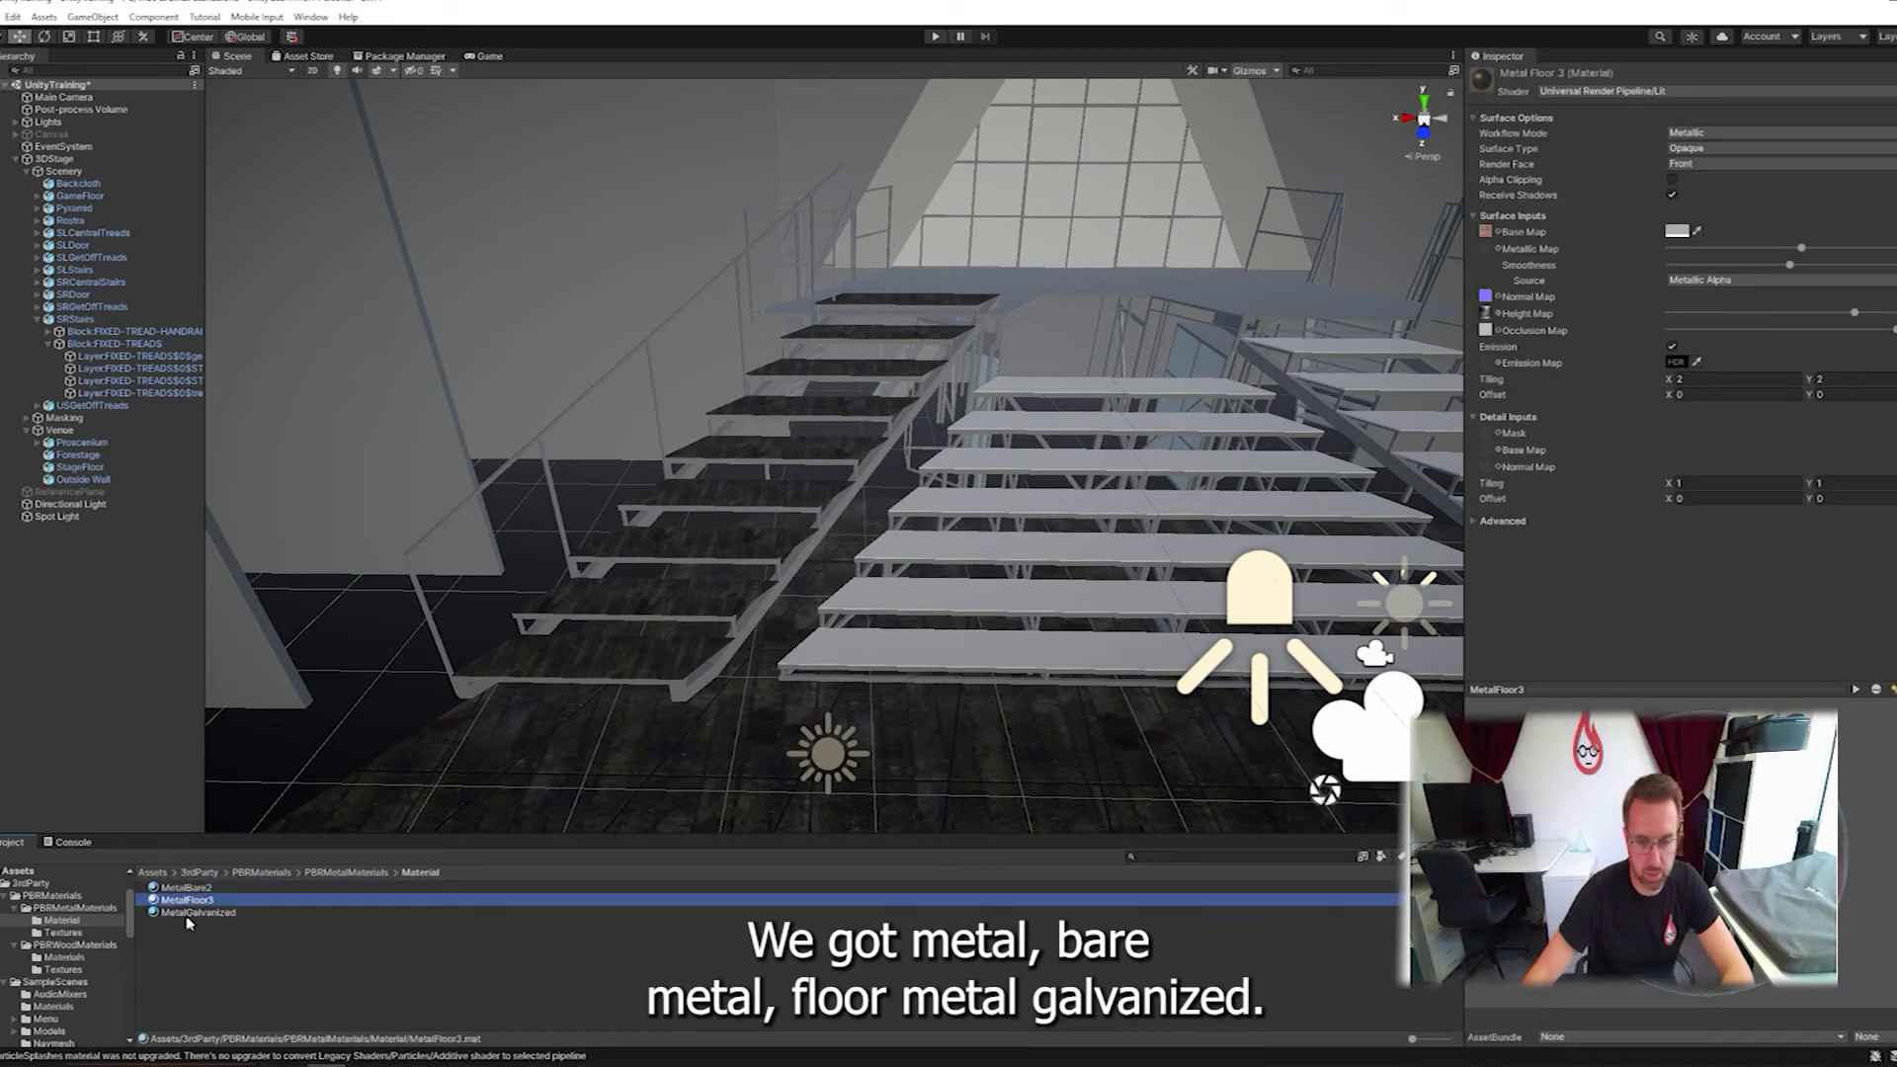
{"action": "left_click", "coordinate": [195, 916]}
{"action": "left_click", "coordinate": [188, 900]}
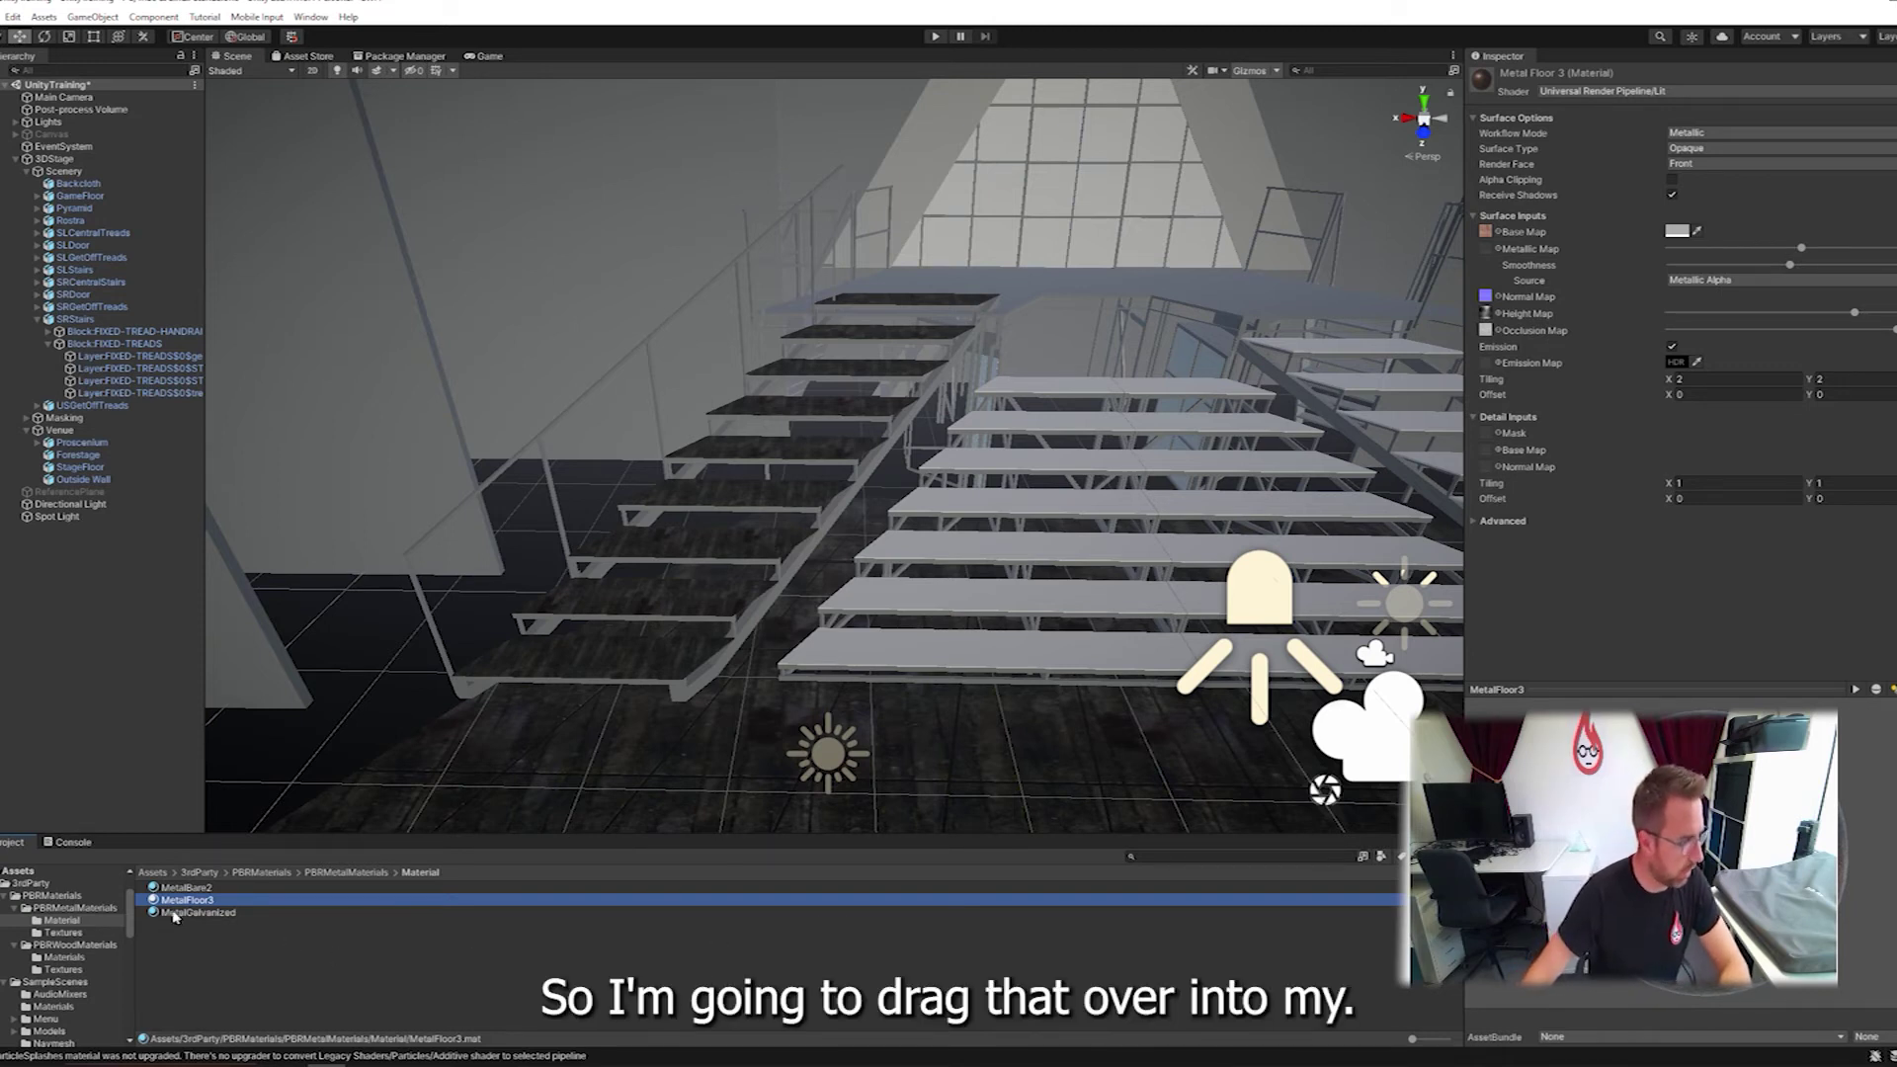
{"action": "left_click_drag", "start_coordinate": [131, 915], "coordinate": [128, 991]}
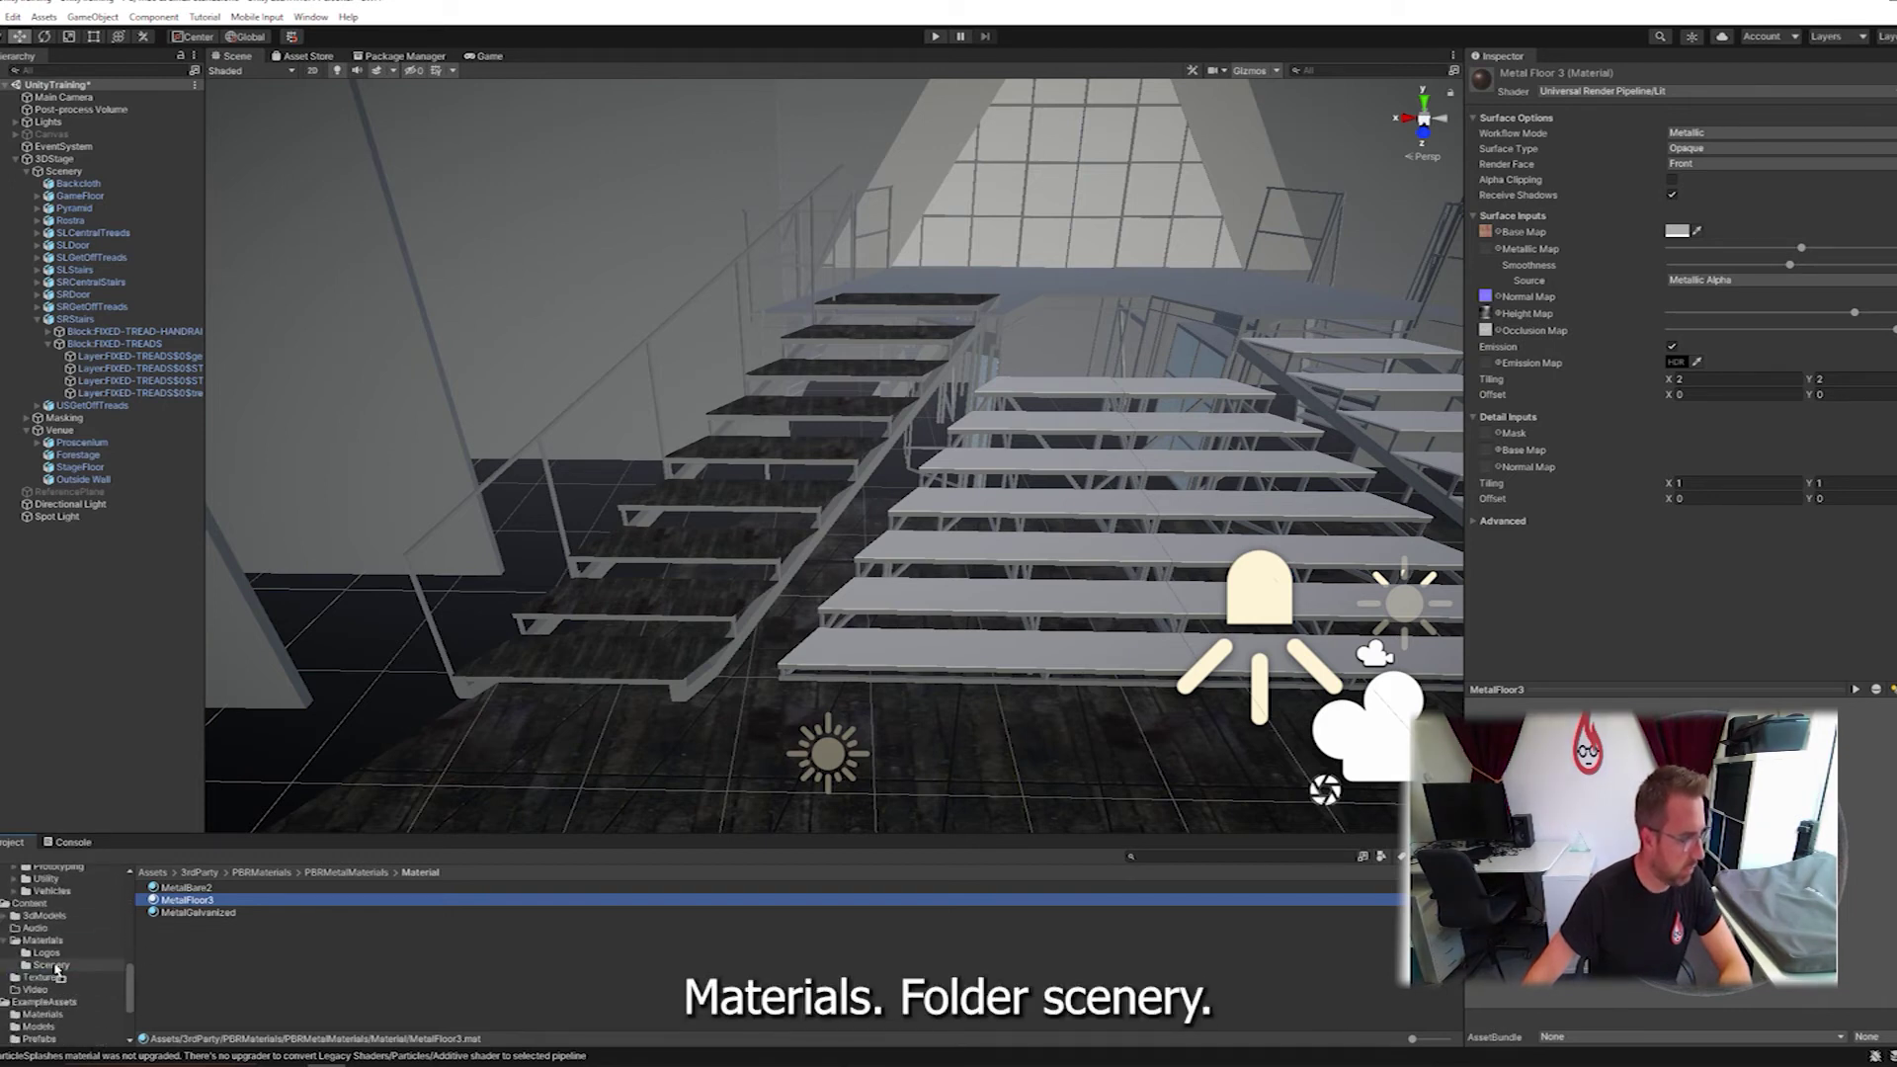
{"action": "left_click_drag", "start_coordinate": [57, 971], "coordinate": [56, 972]}
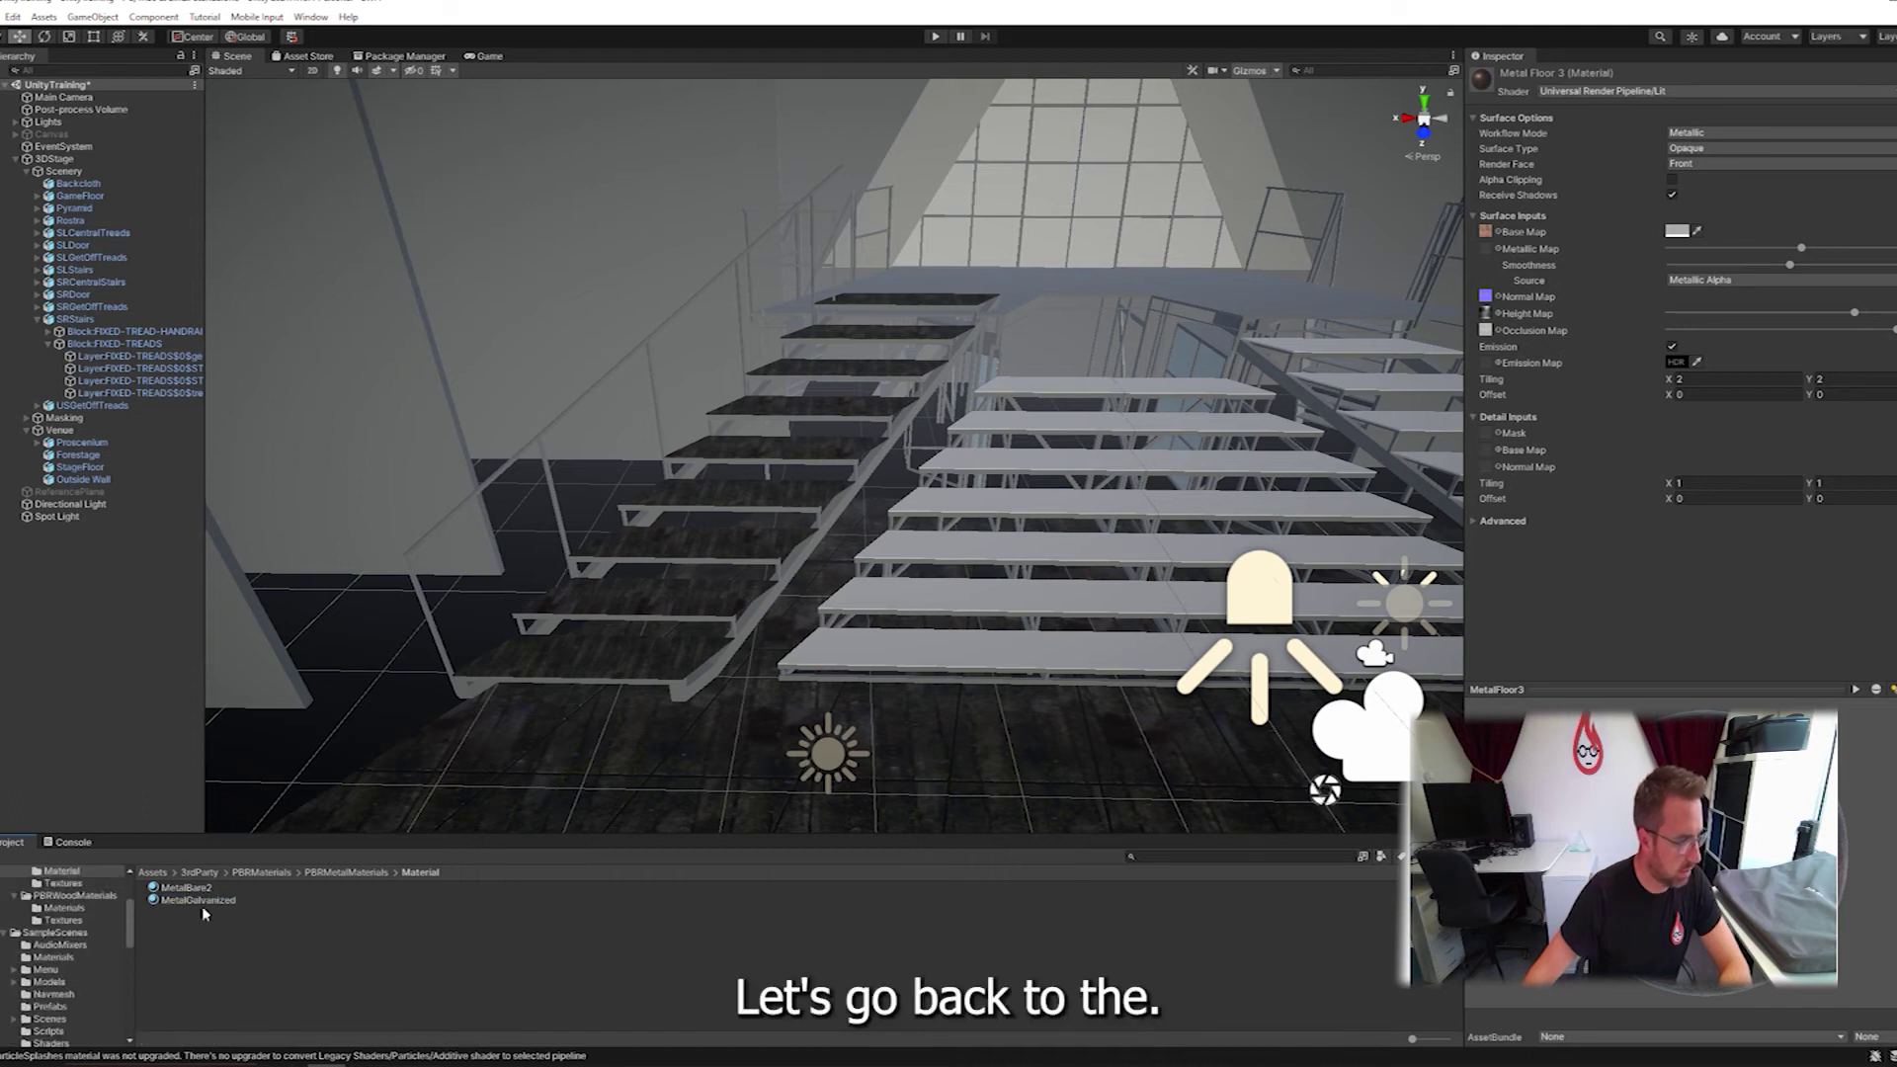
Open the Scenery folder under Content > Materials and bring up the MetalFloor3 material's settings.
{"action": "left_click", "coordinate": [152, 872]}
{"action": "left_click", "coordinate": [181, 926]}
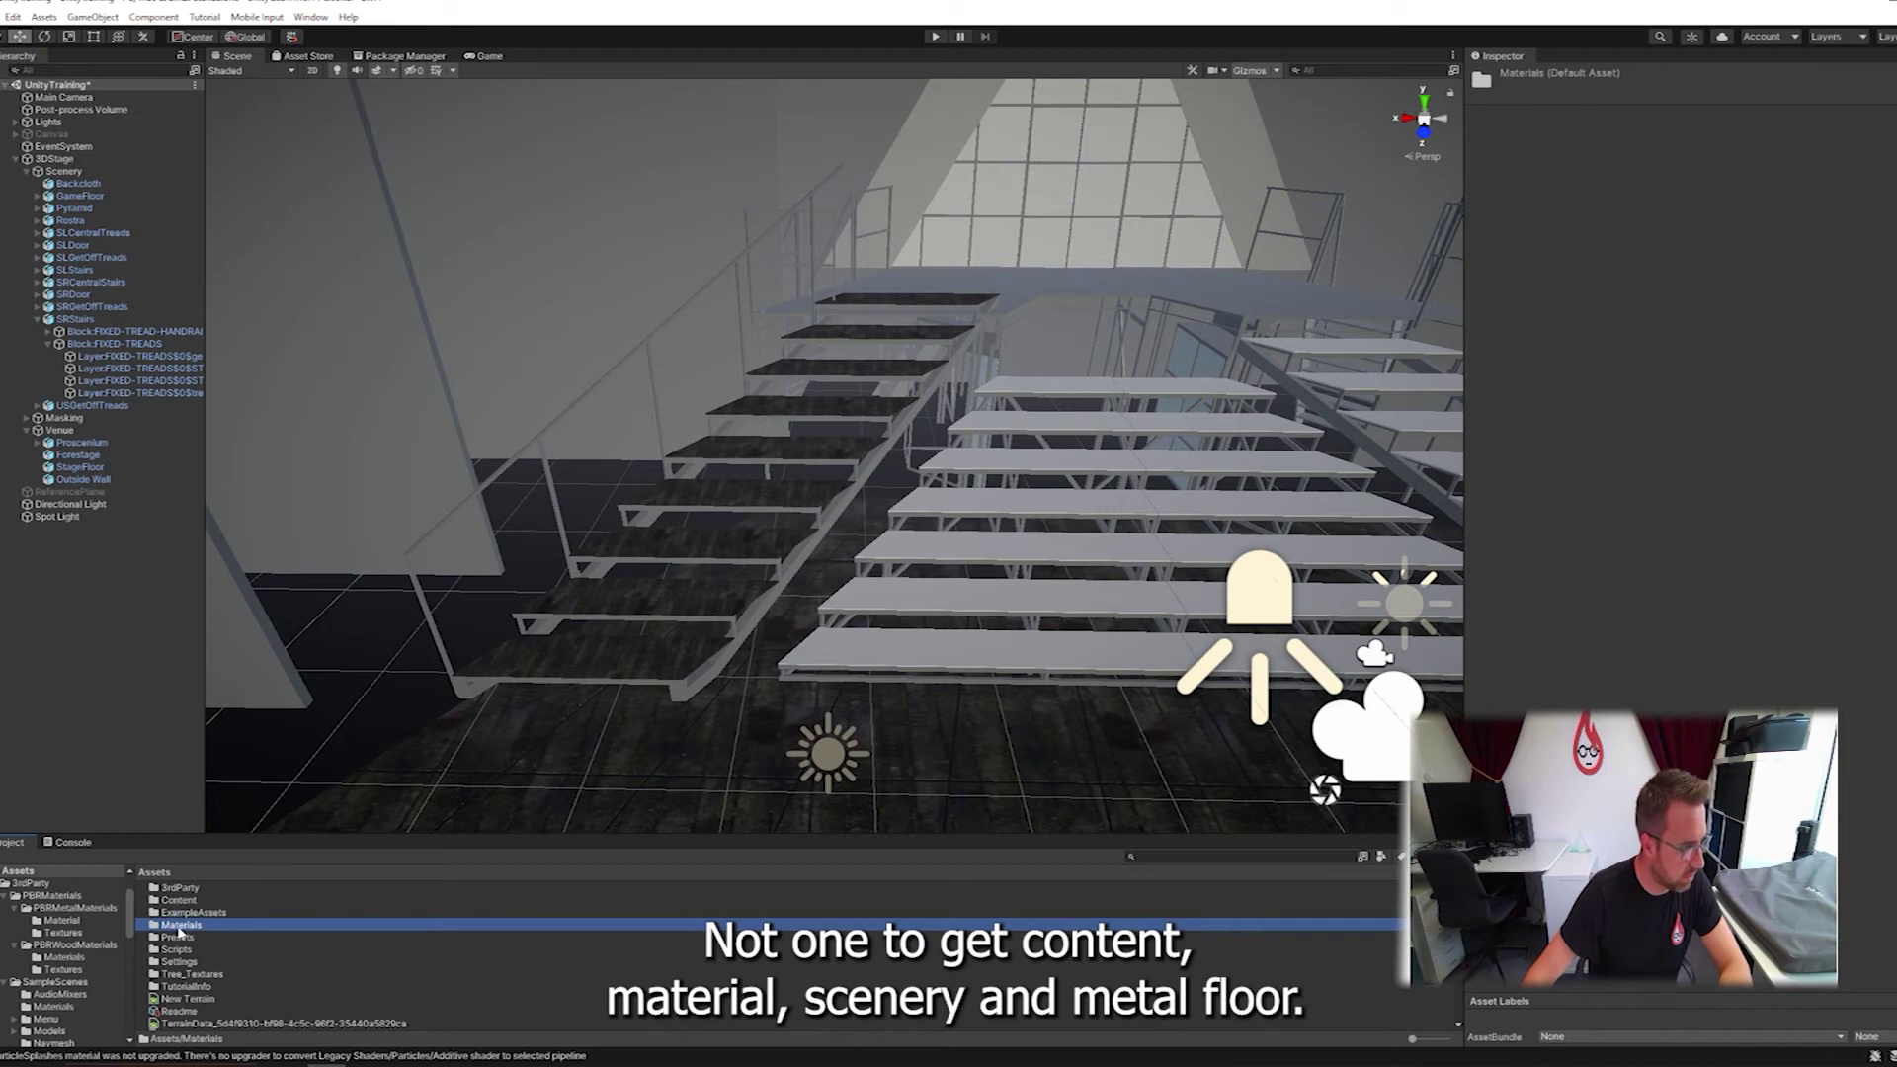
{"action": "double_click", "coordinate": [181, 900]}
{"action": "double_click", "coordinate": [181, 913]}
{"action": "double_click", "coordinate": [179, 900]}
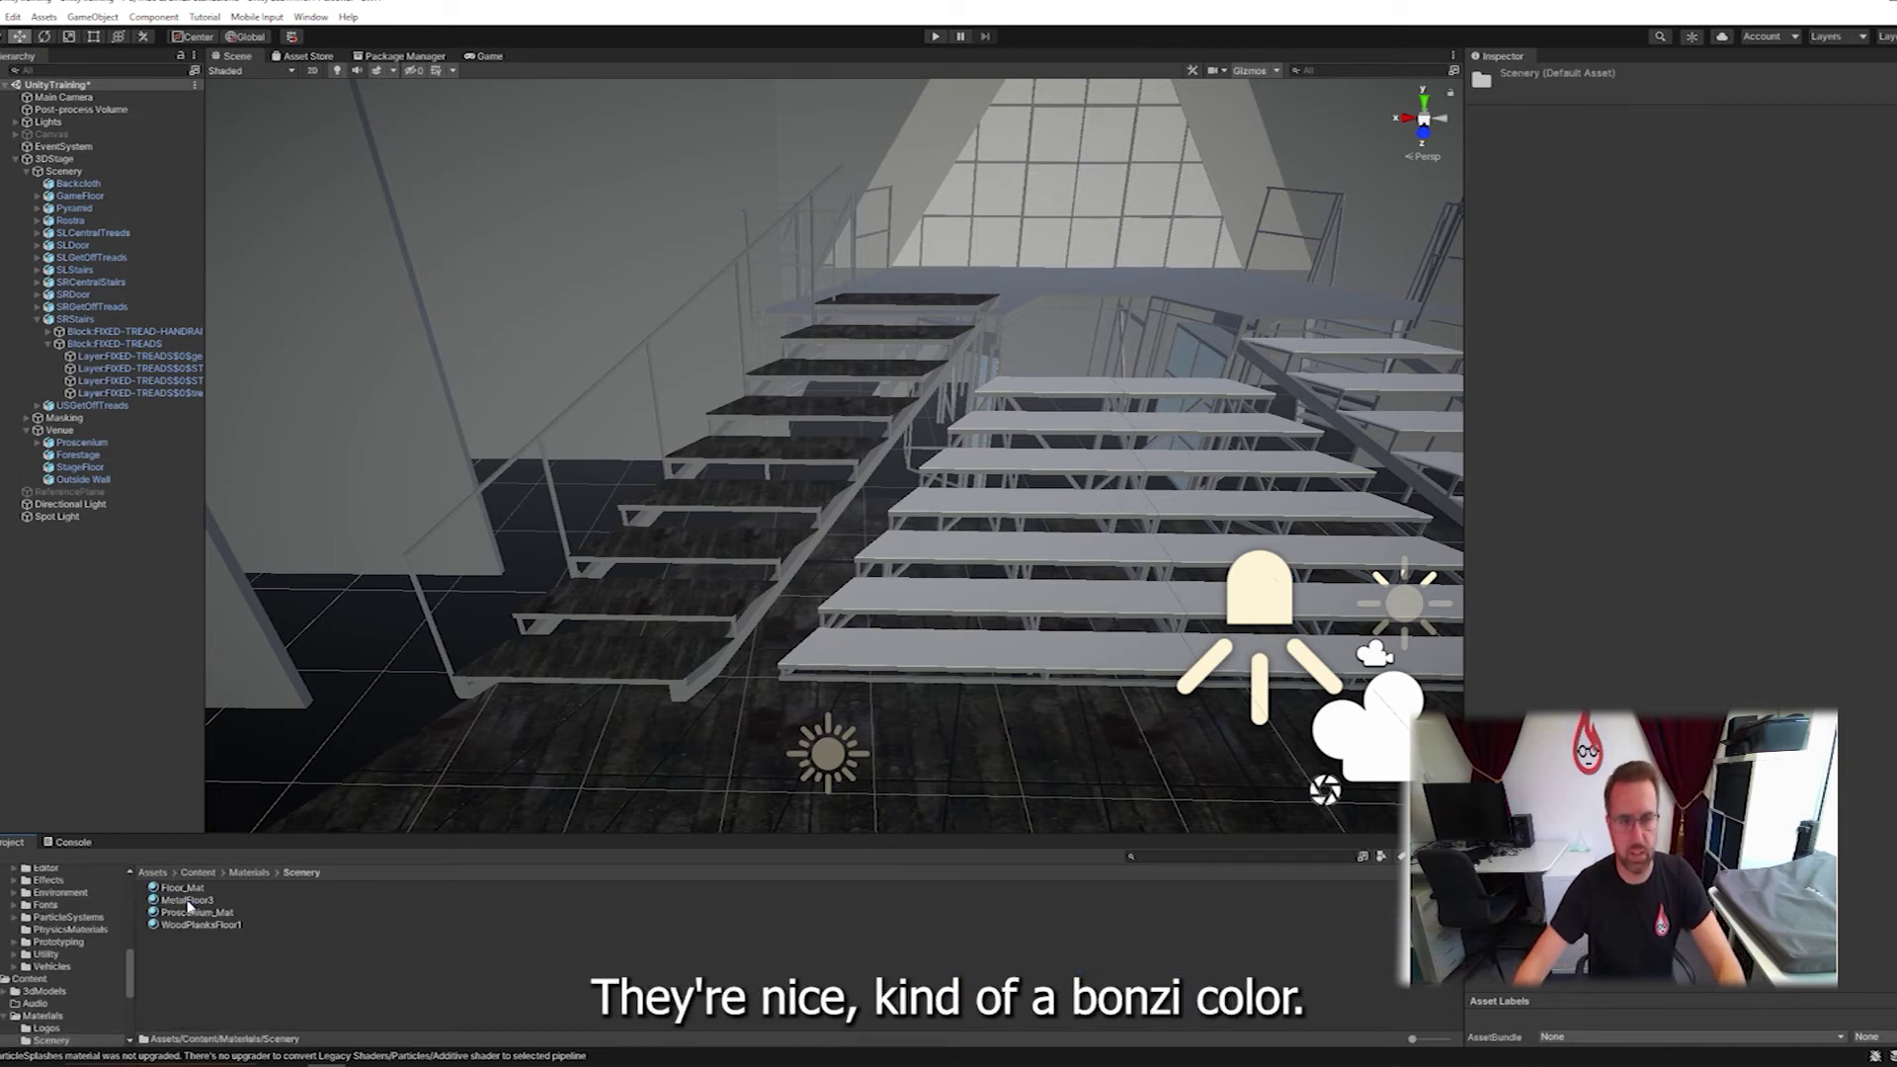
{"action": "left_click", "coordinate": [188, 900]}
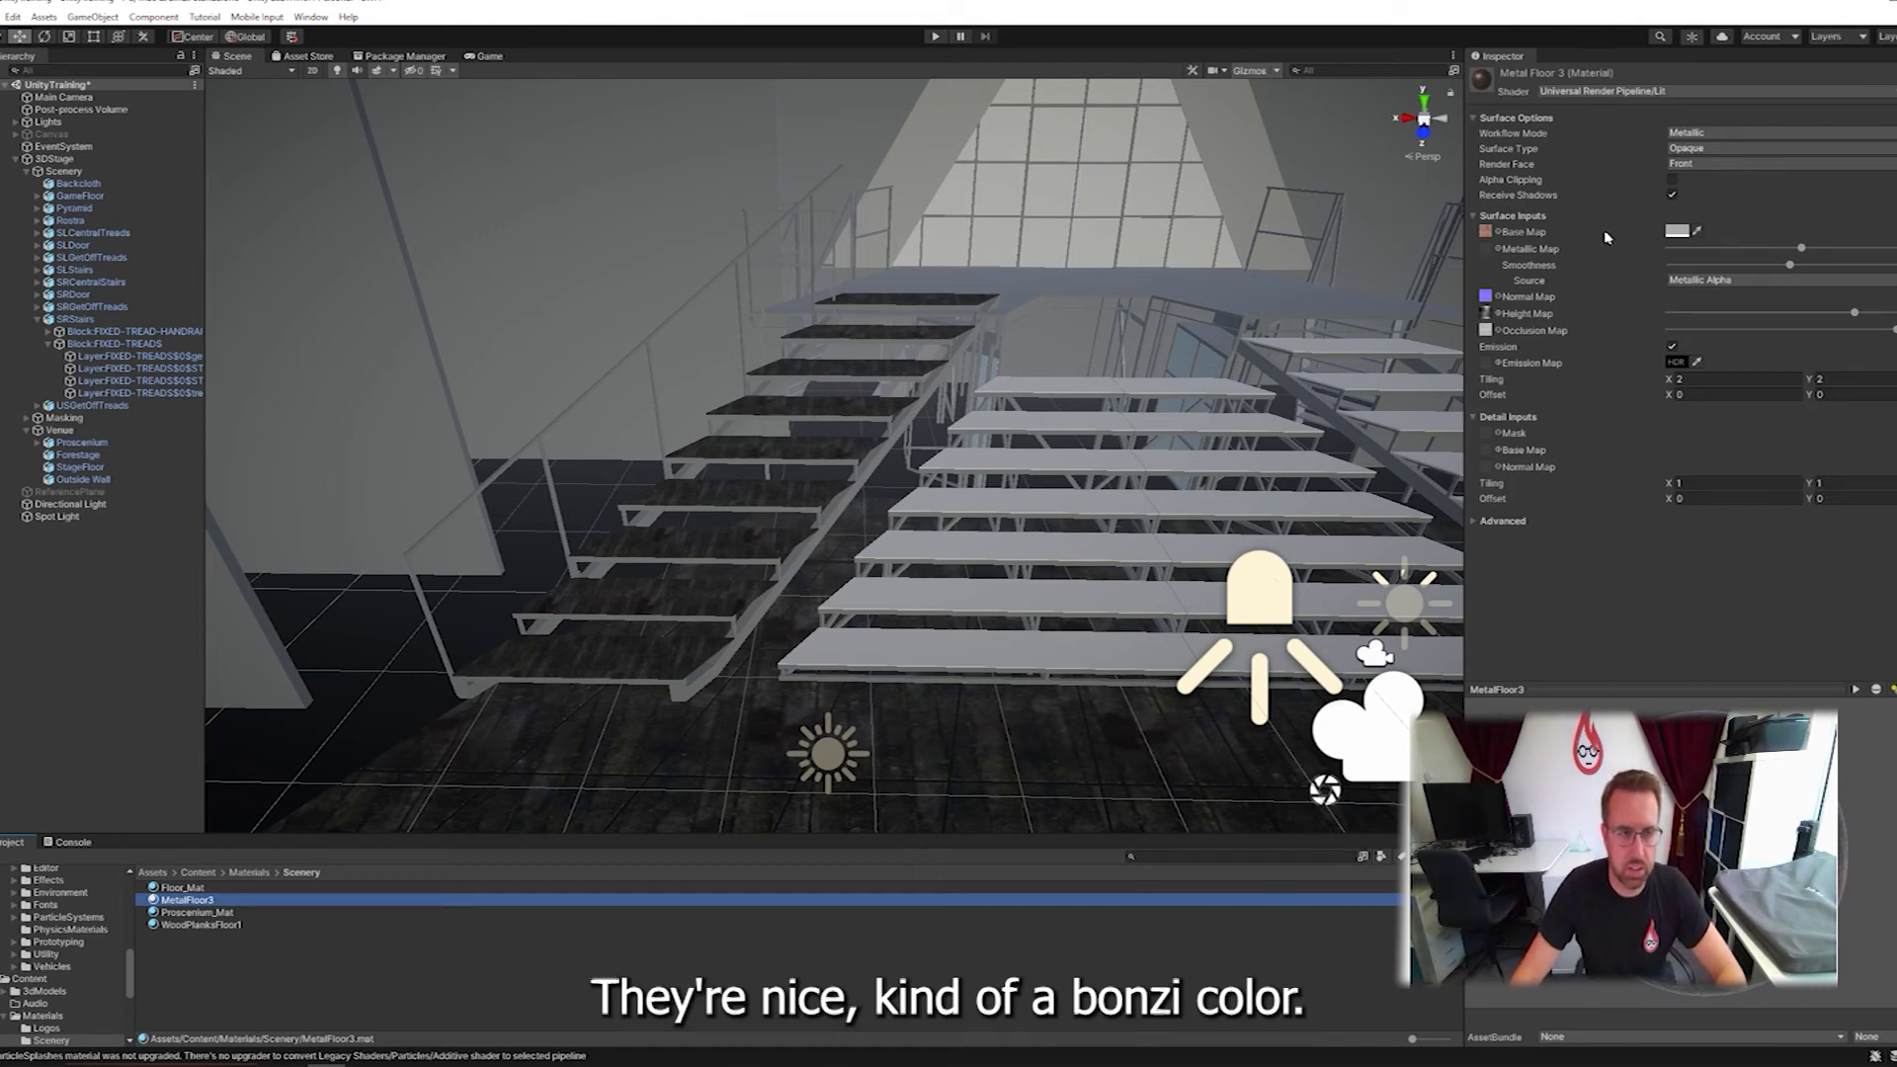
Locate the Base Map texture of MetalFloor3 and inspect MetalFloor3_D.
{"action": "left_click", "coordinate": [1486, 232]}
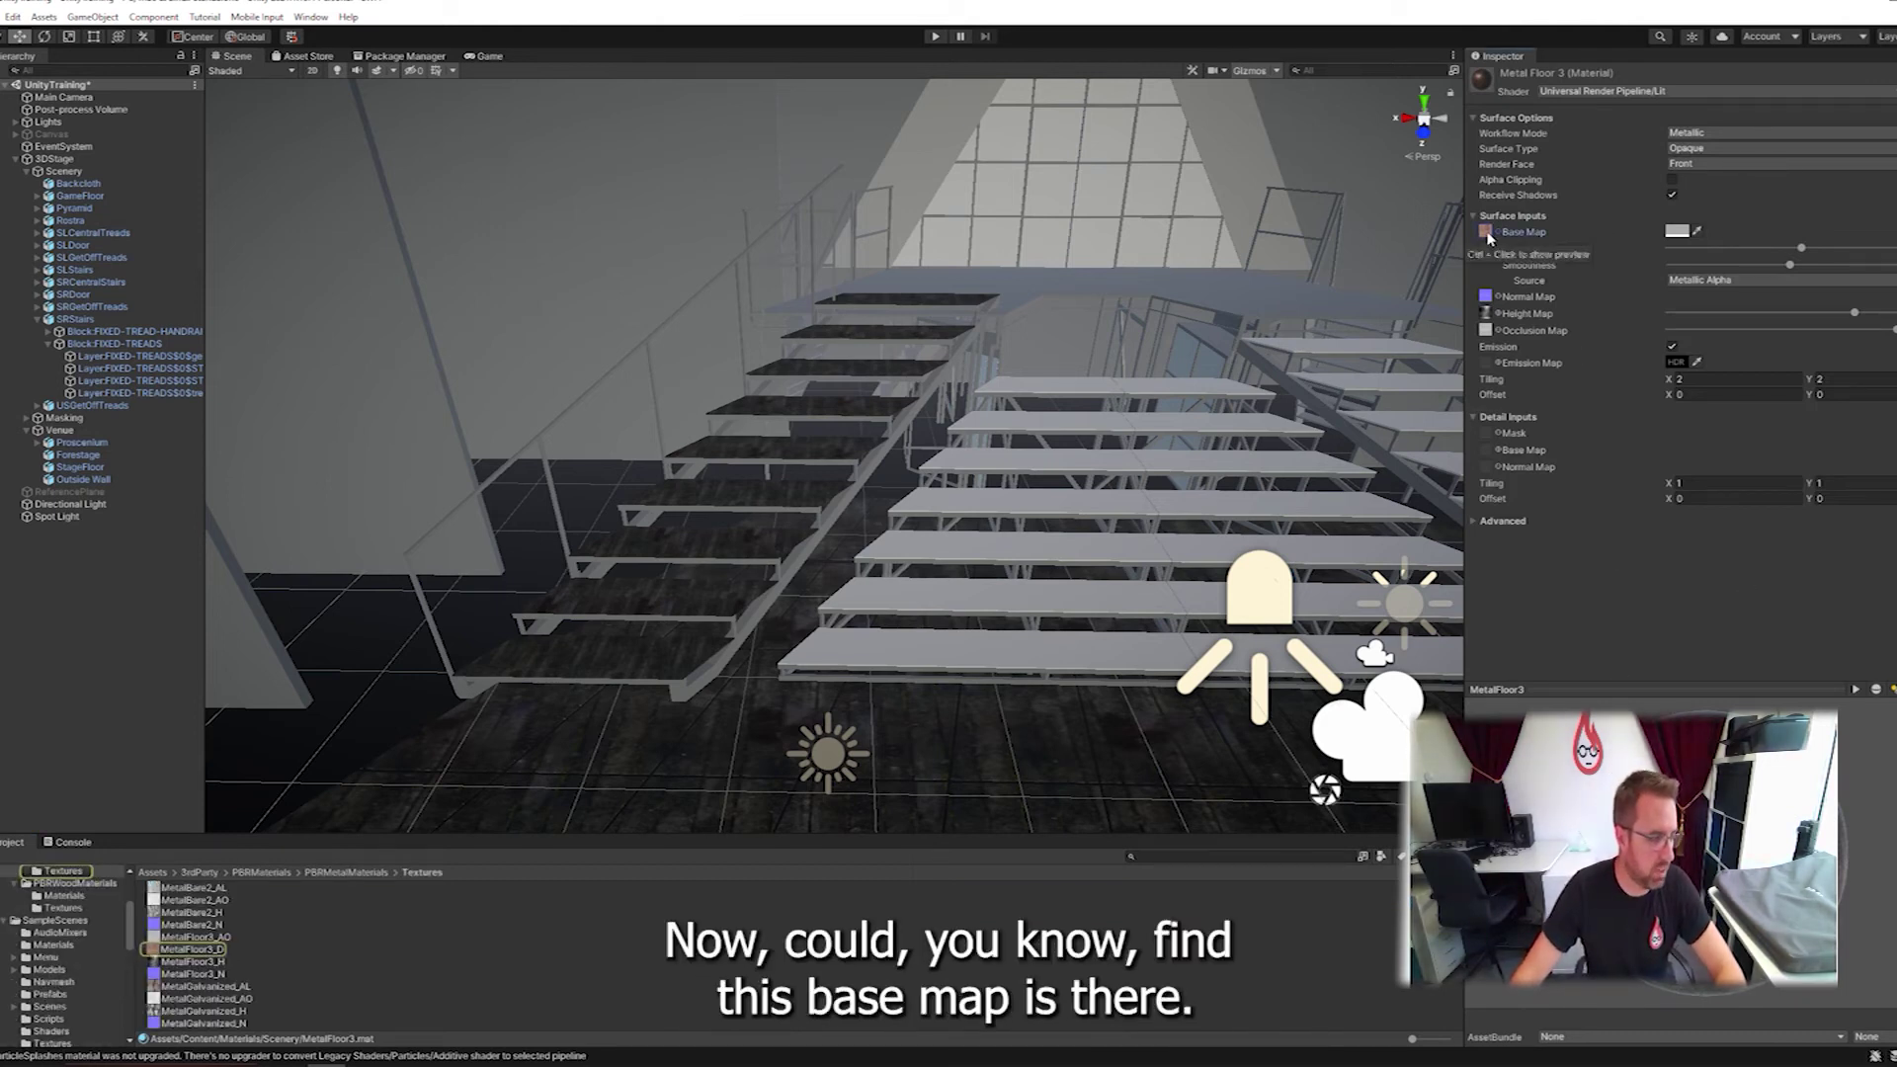
{"action": "left_click", "coordinate": [194, 951]}
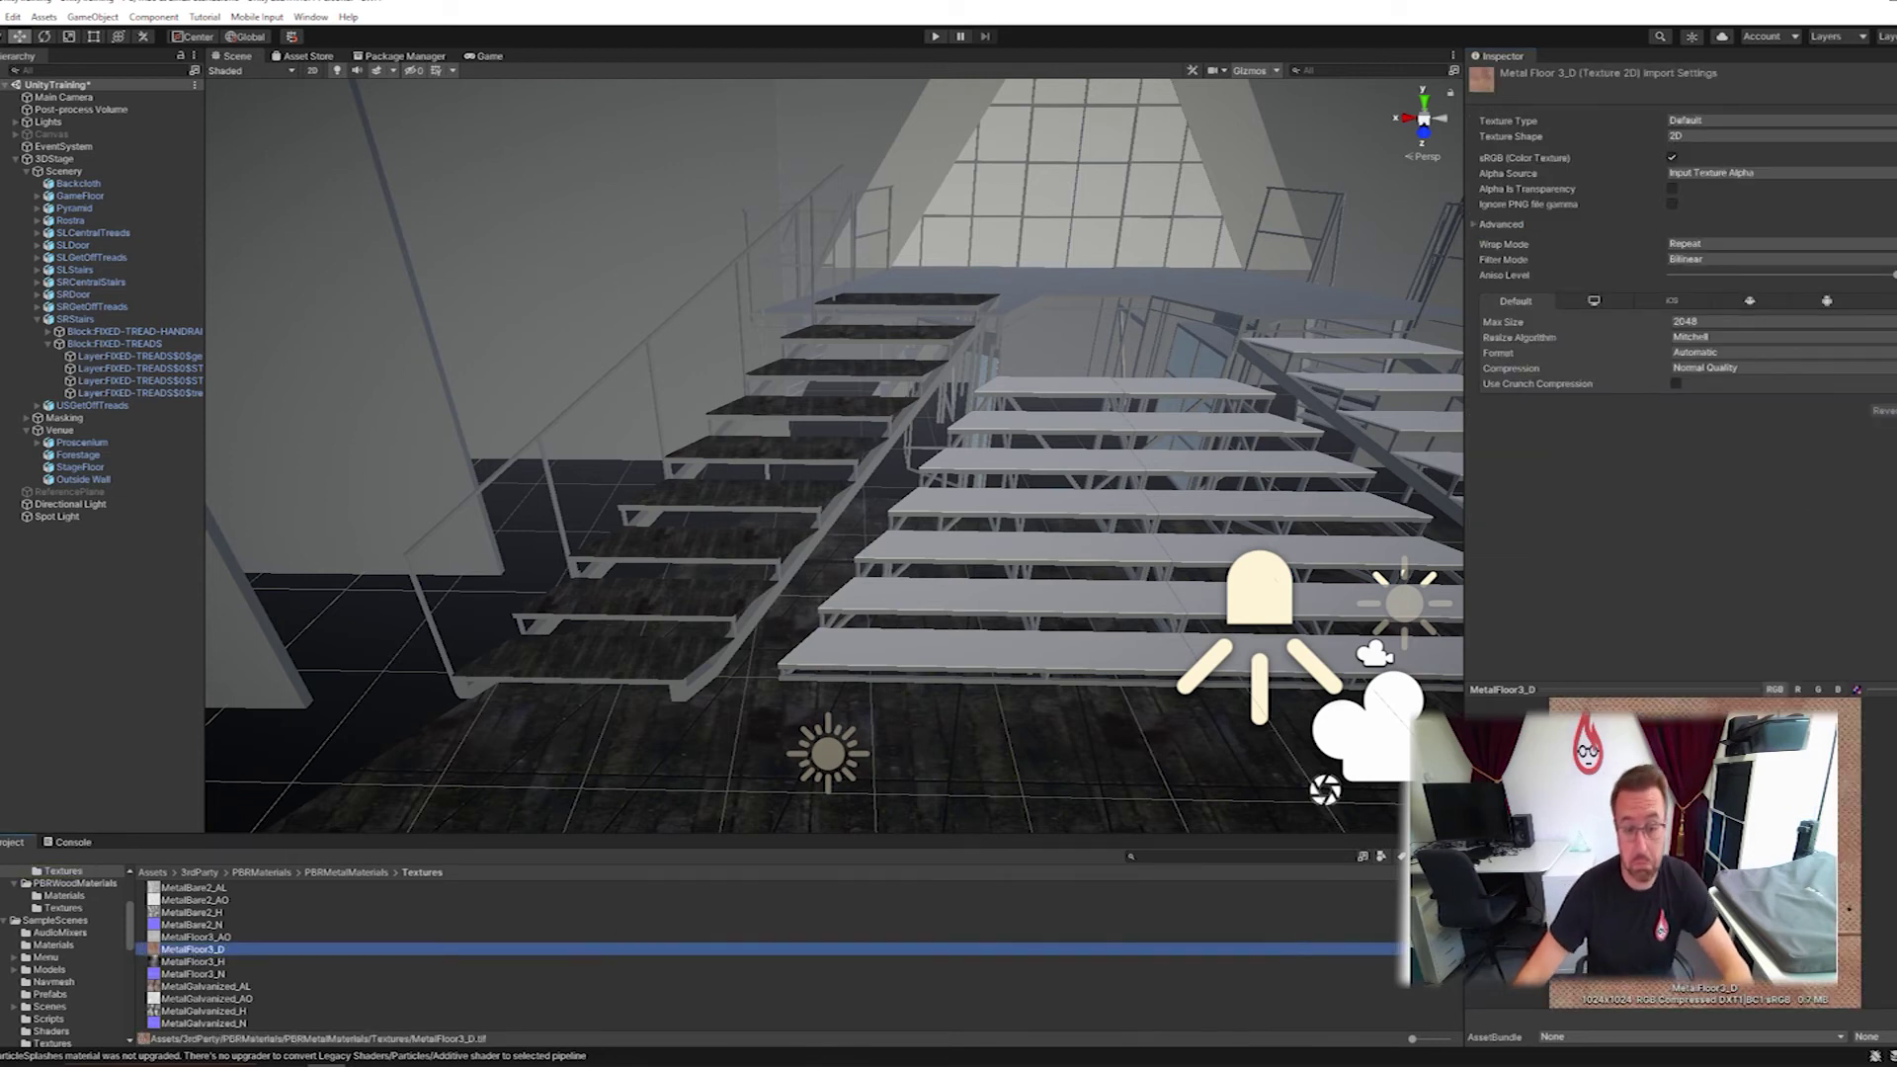
{"action": "left_click", "coordinate": [1704, 852]}
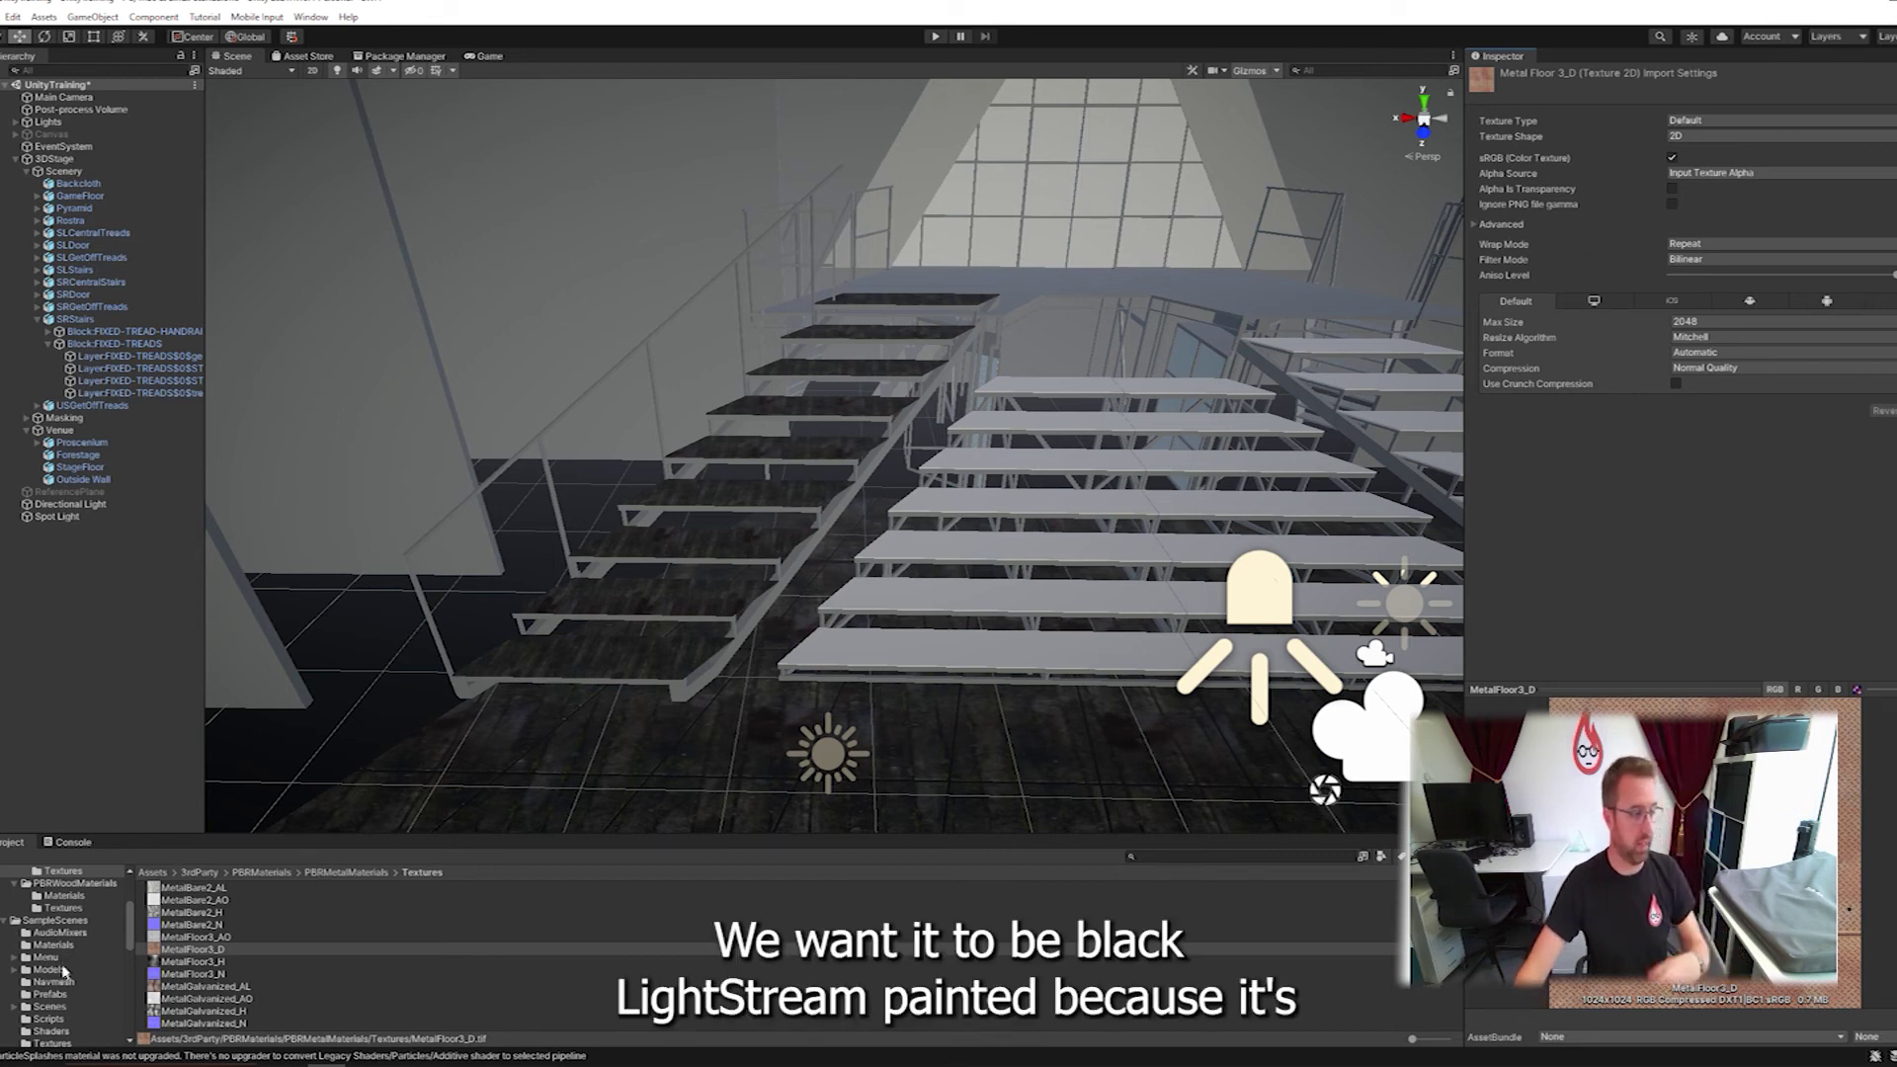
Return to MetalFloor3 in the Scenery folder and darken its Base Map colour to a near-black grey.
{"action": "left_click_drag", "start_coordinate": [131, 922], "coordinate": [135, 979]}
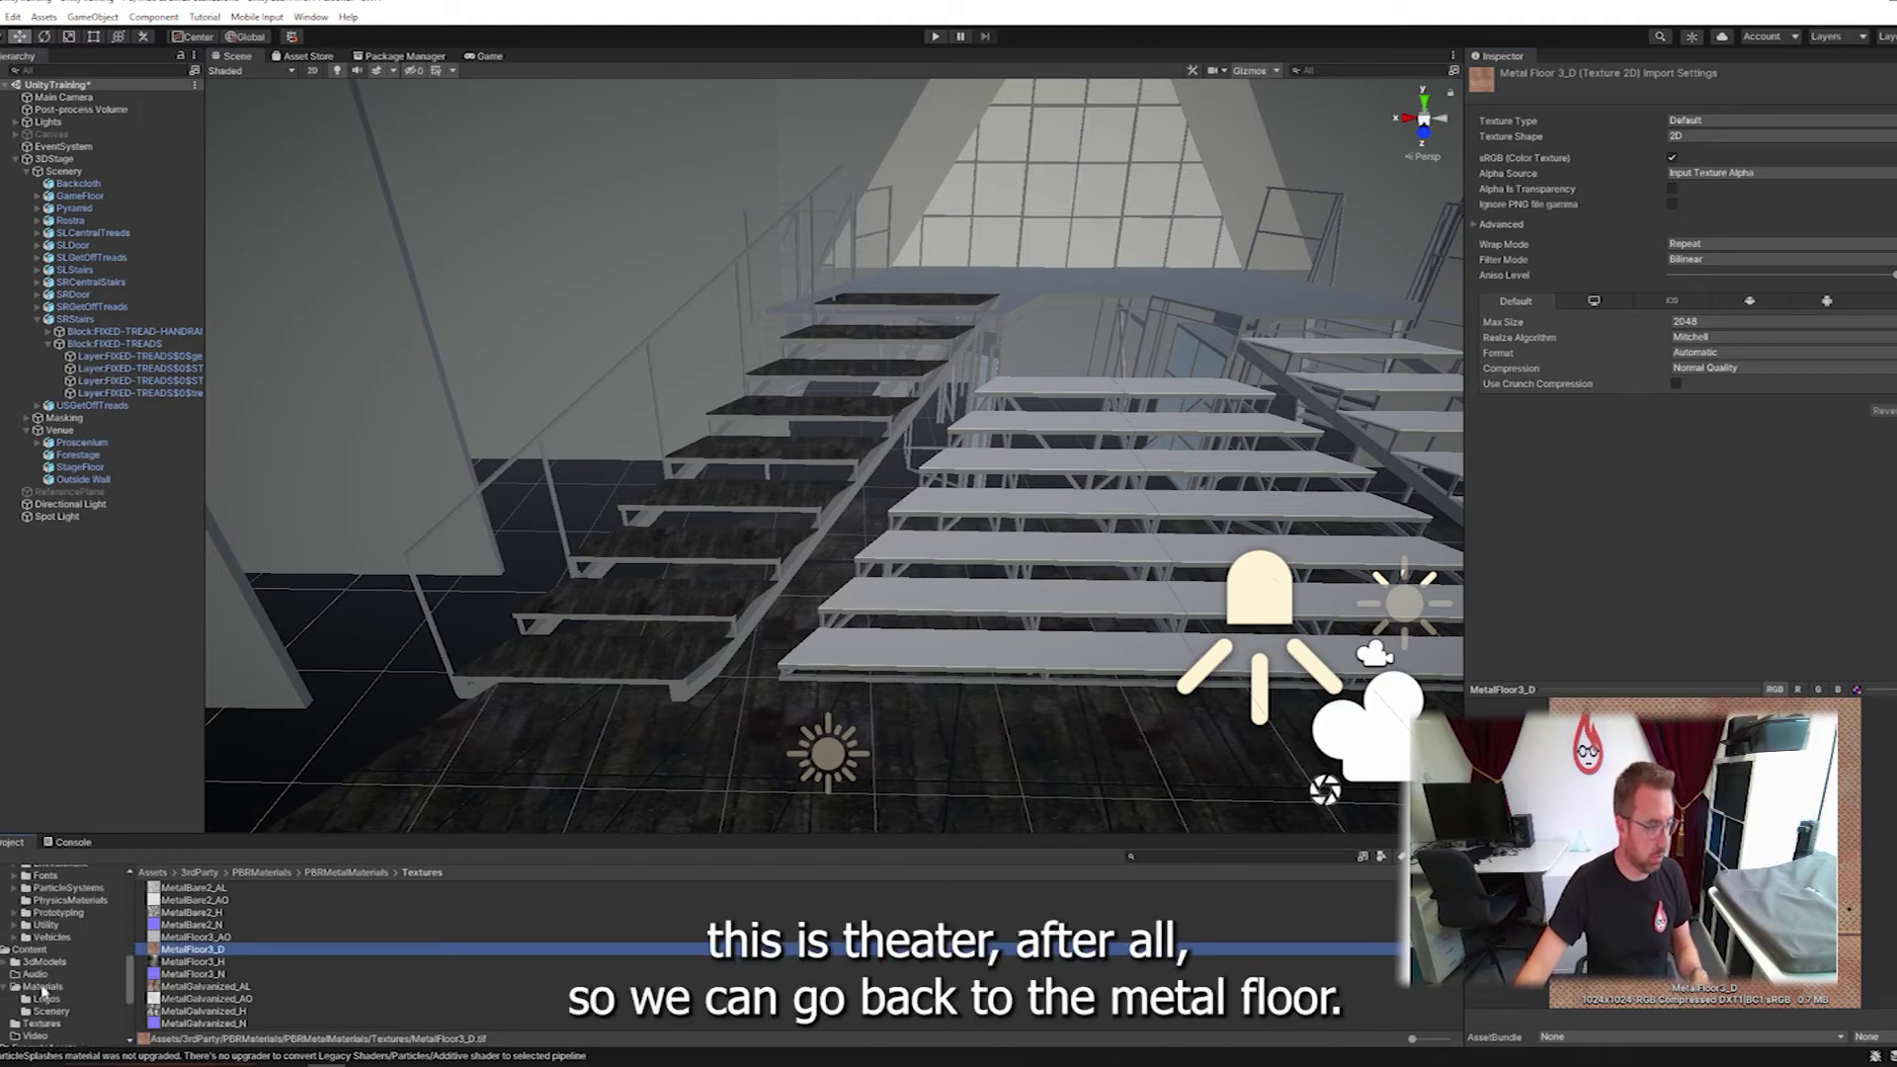
{"action": "left_click", "coordinate": [44, 1012]}
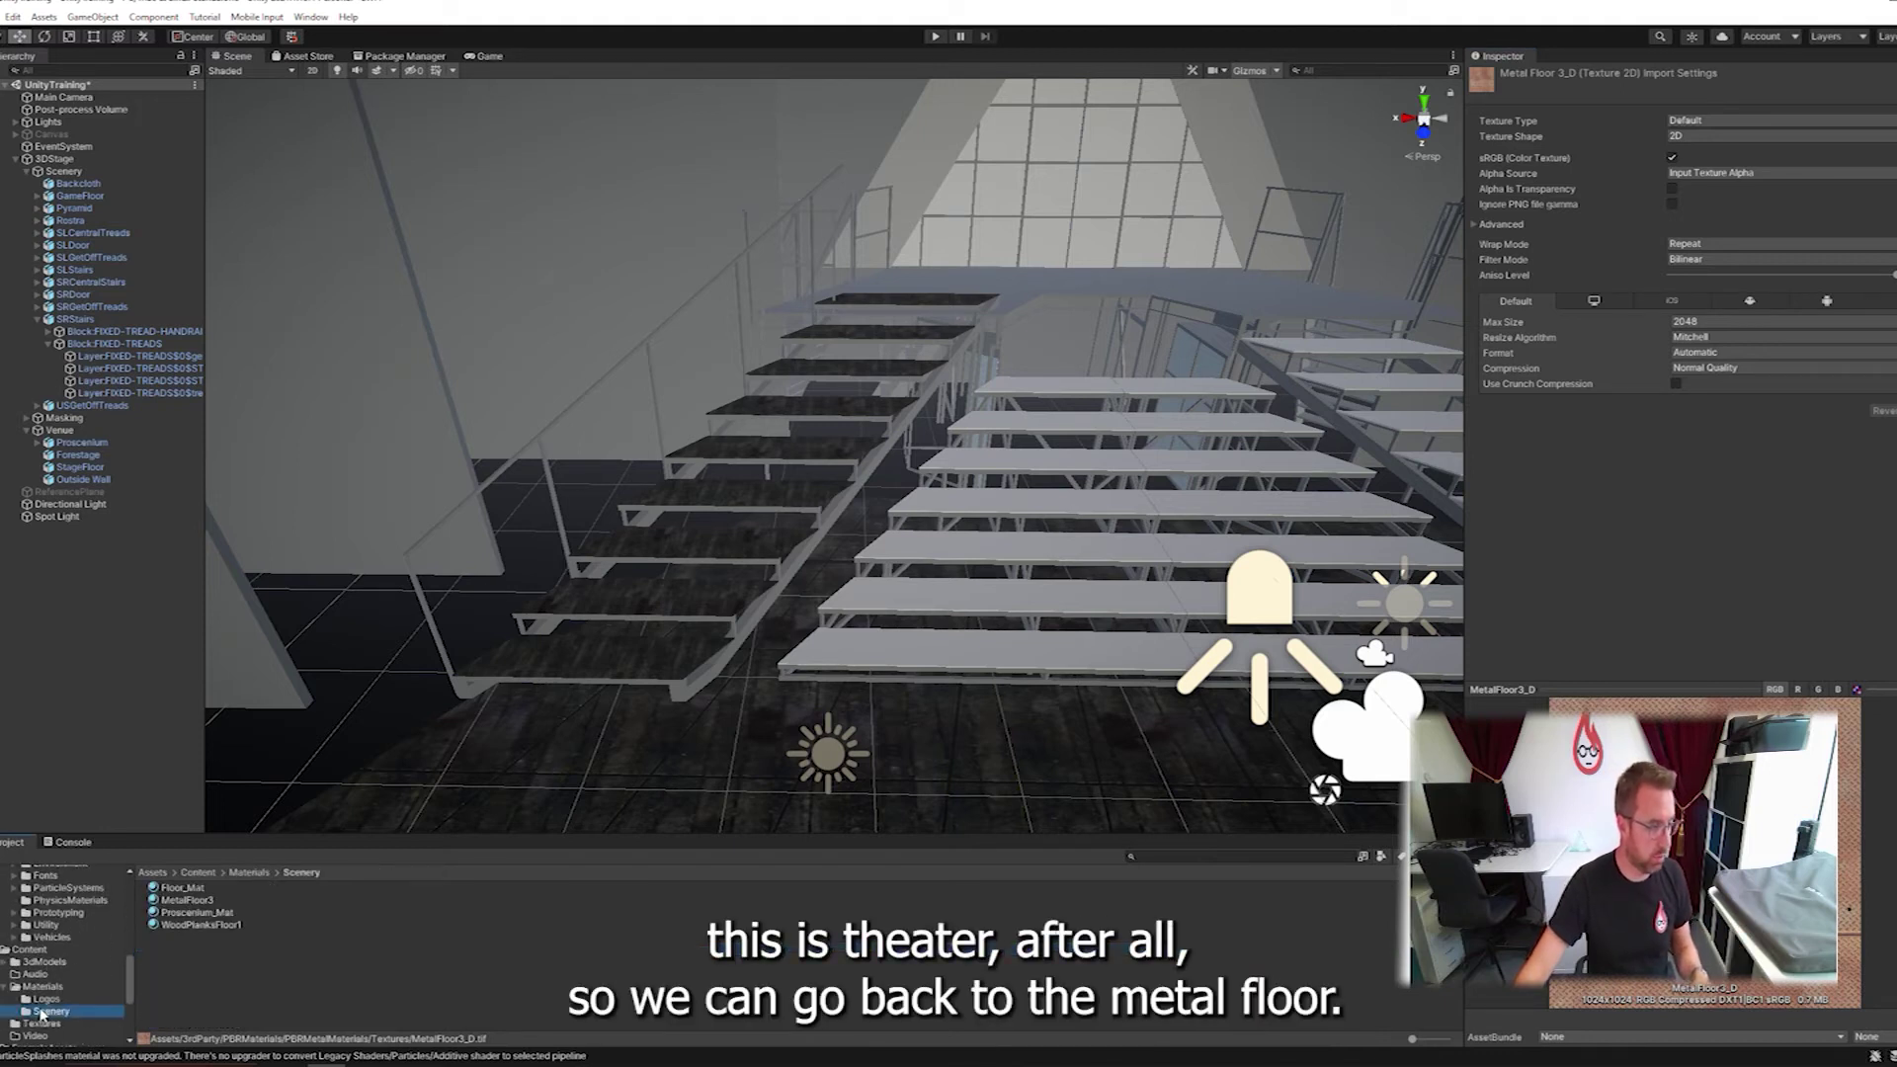
{"action": "left_click", "coordinate": [188, 901]}
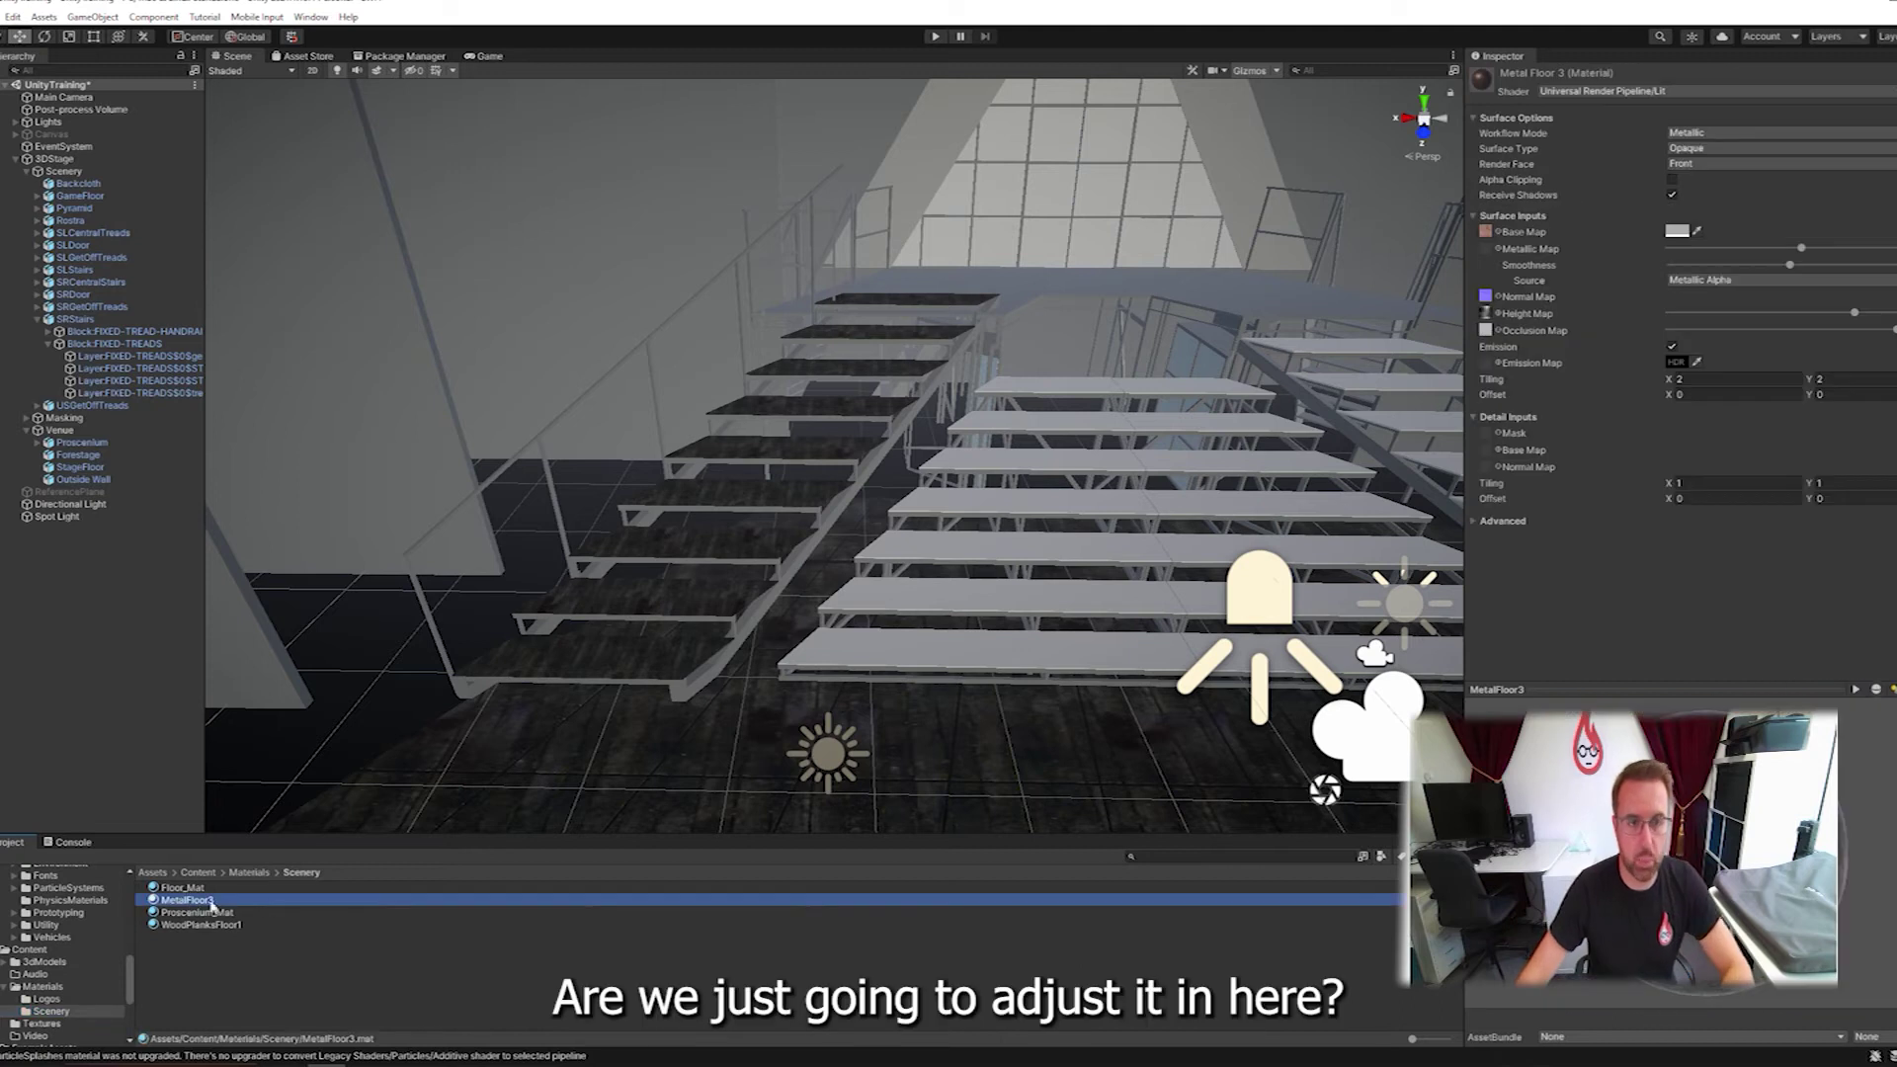
{"action": "left_click", "coordinate": [1677, 231]}
{"action": "mouse_move", "coordinate": [1746, 360]}
{"action": "left_mouse_down"}
{"action": "mouse_move", "coordinate": [1720, 381]}
{"action": "mouse_move", "coordinate": [1768, 352]}
{"action": "mouse_move", "coordinate": [1688, 387]}
{"action": "left_mouse_up"}
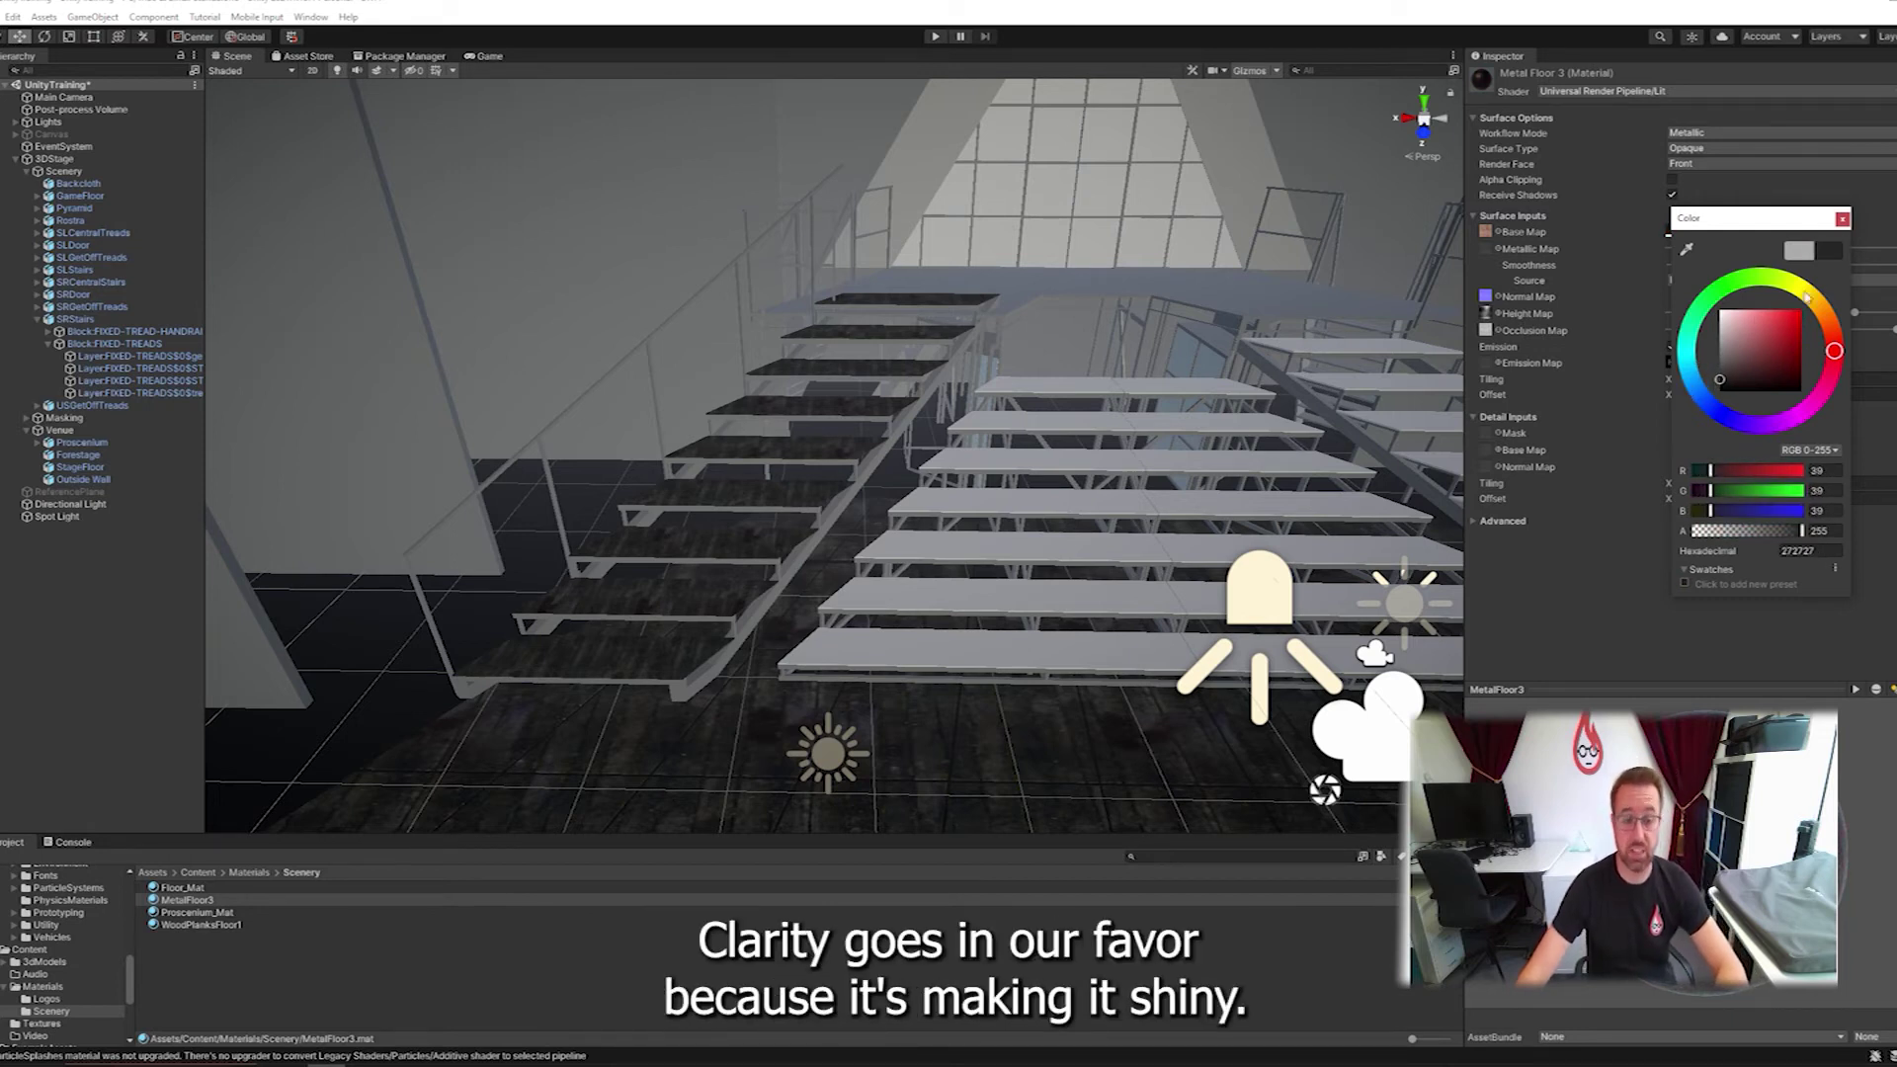
{"action": "left_click", "coordinate": [1842, 219]}
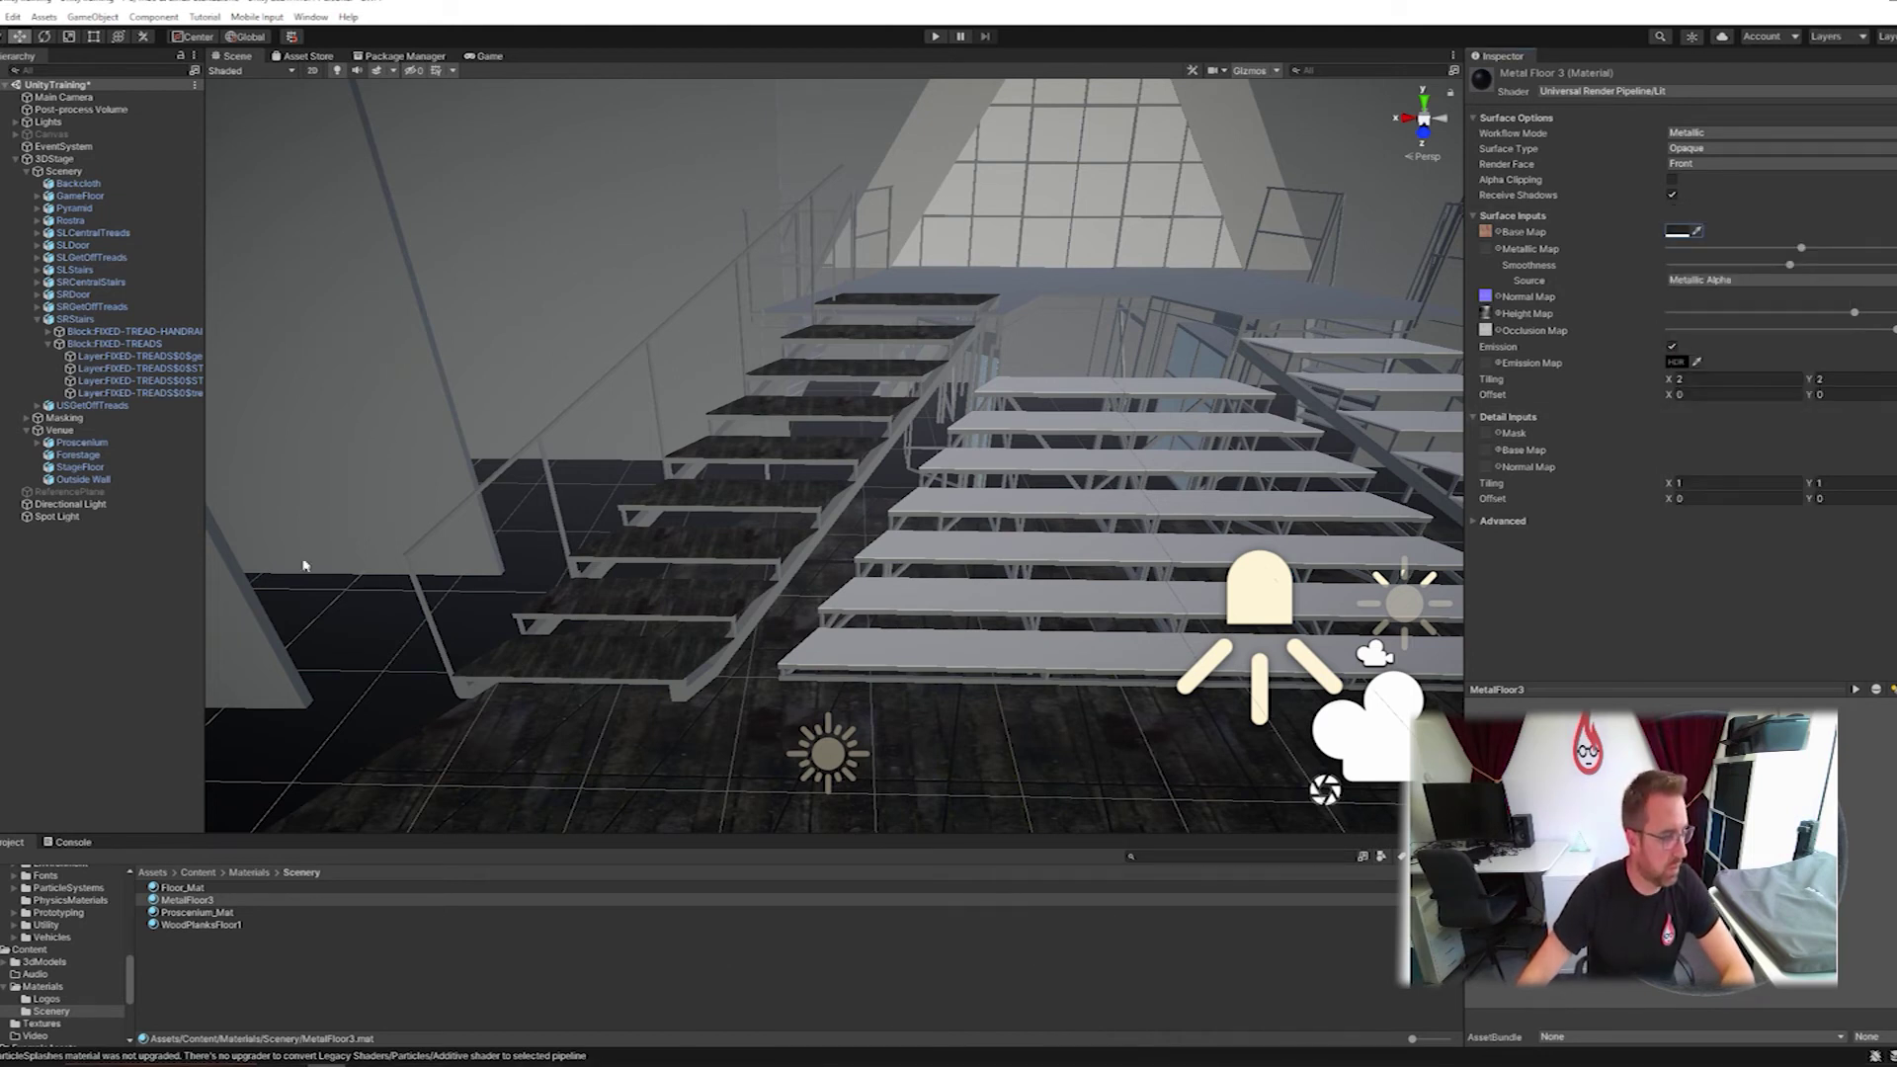
Apply the MetalFloor3 material to the handrail, tread frames and stringers of SRStairs.
{"action": "left_click_drag", "start_coordinate": [188, 900], "coordinate": [444, 657]}
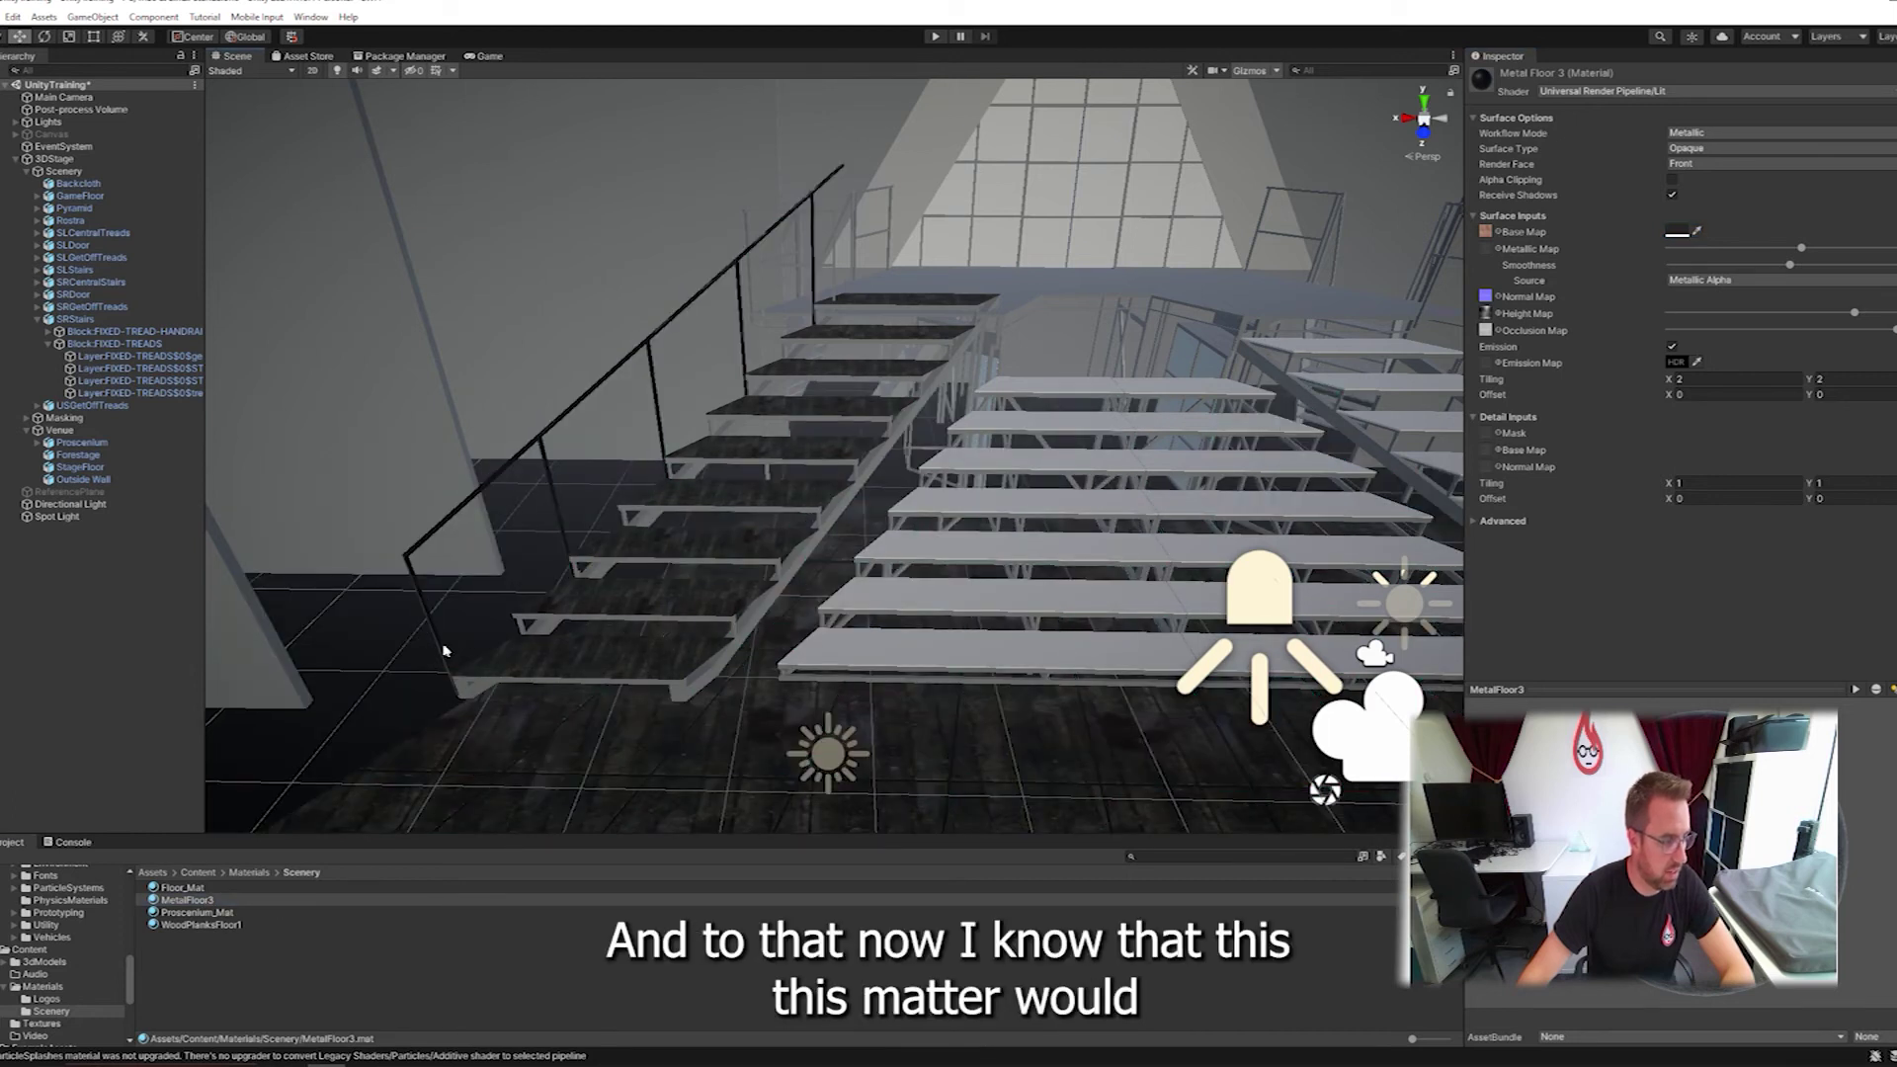
{"action": "middle_click_drag", "start_coordinate": [372, 723], "coordinate": [405, 729]}
{"action": "left_click_drag", "start_coordinate": [176, 899], "coordinate": [716, 703]}
{"action": "left_click_drag", "start_coordinate": [174, 901], "coordinate": [745, 694]}
Examine the metal texture on SRStairs up close, down to the foot of the staircase.
{"action": "scroll", "coordinate": [415, 550], "scroll_direction": "up", "scroll_amount": 5}
{"action": "middle_click_drag", "start_coordinate": [441, 517], "coordinate": [563, 477]}
{"action": "left_click", "coordinate": [563, 524]}
{"action": "left_click_drag", "start_coordinate": [564, 524], "coordinate": [626, 508], "text": "alt"}
{"action": "left_click_drag", "start_coordinate": [768, 457], "coordinate": [830, 474], "text": "alt"}
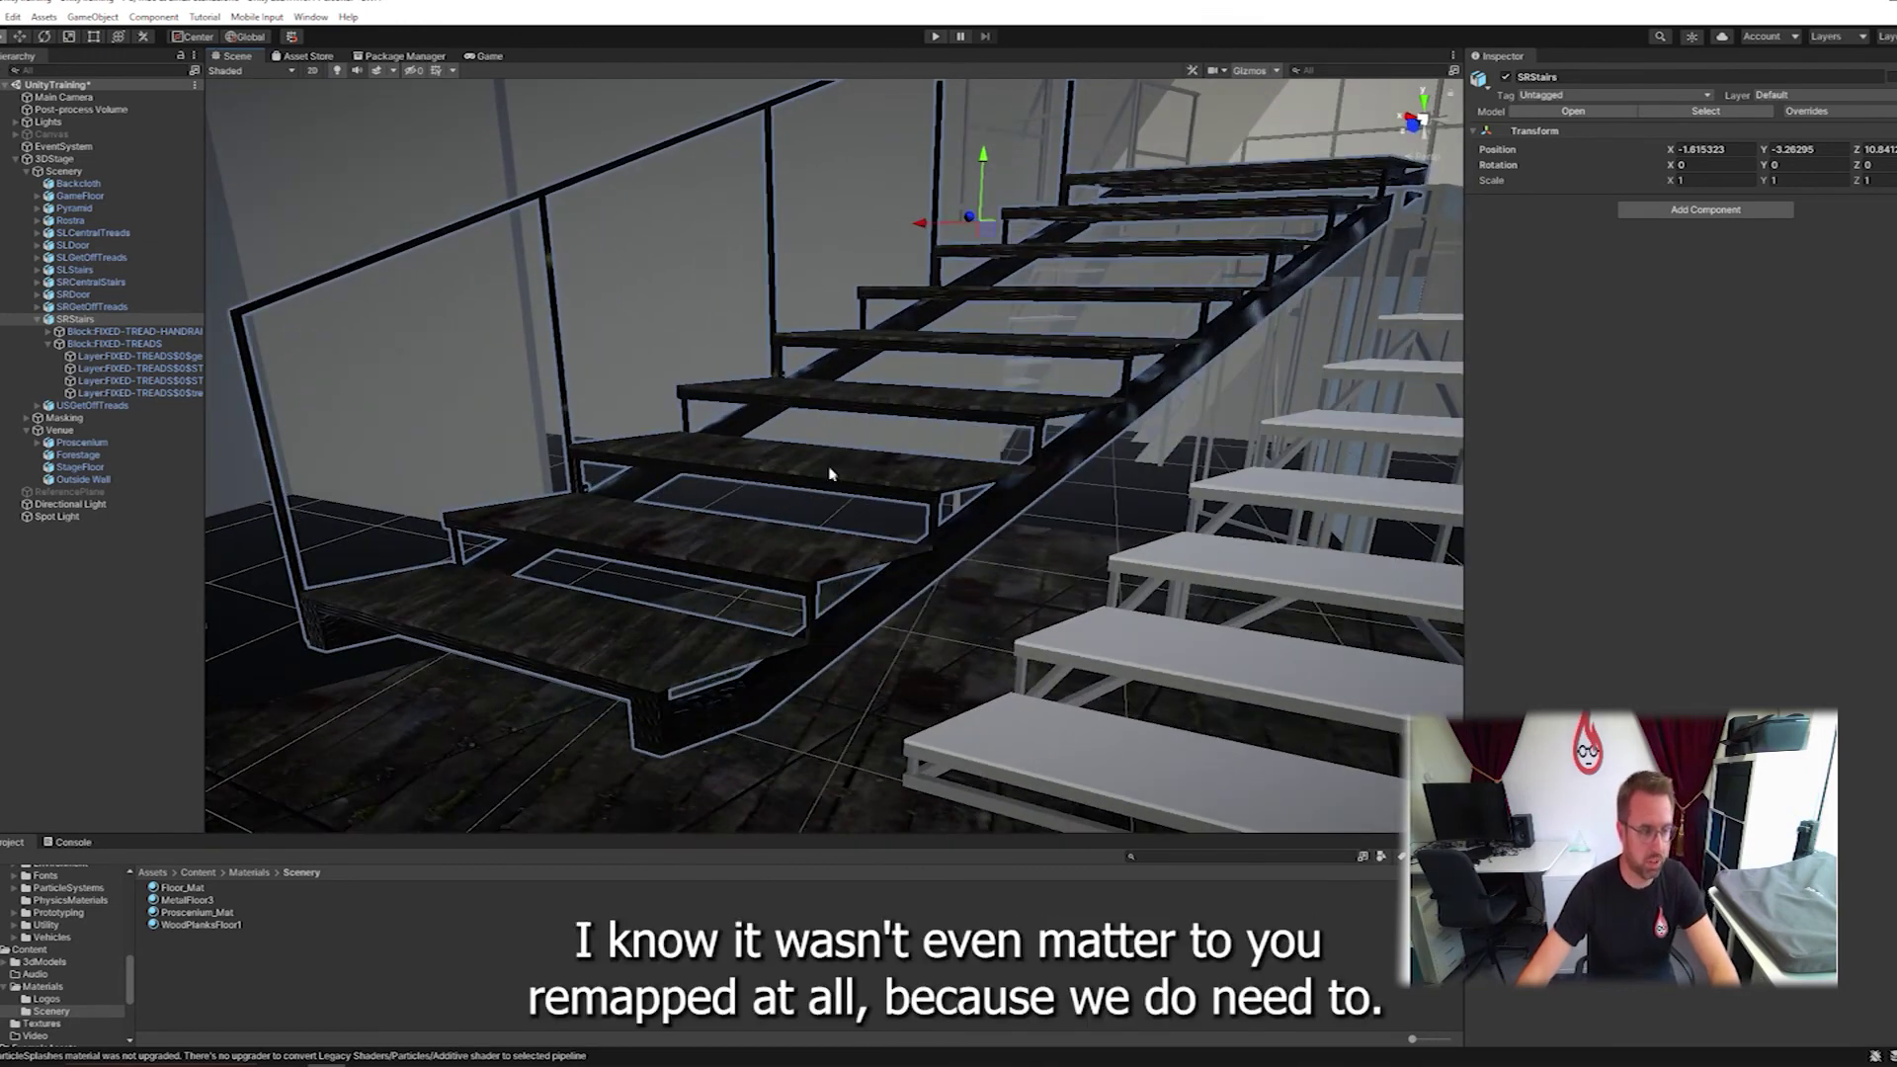
{"action": "scroll", "coordinate": [830, 475], "scroll_direction": "down", "scroll_amount": 4}
{"action": "left_click_drag", "start_coordinate": [875, 609], "coordinate": [573, 547], "text": "alt"}
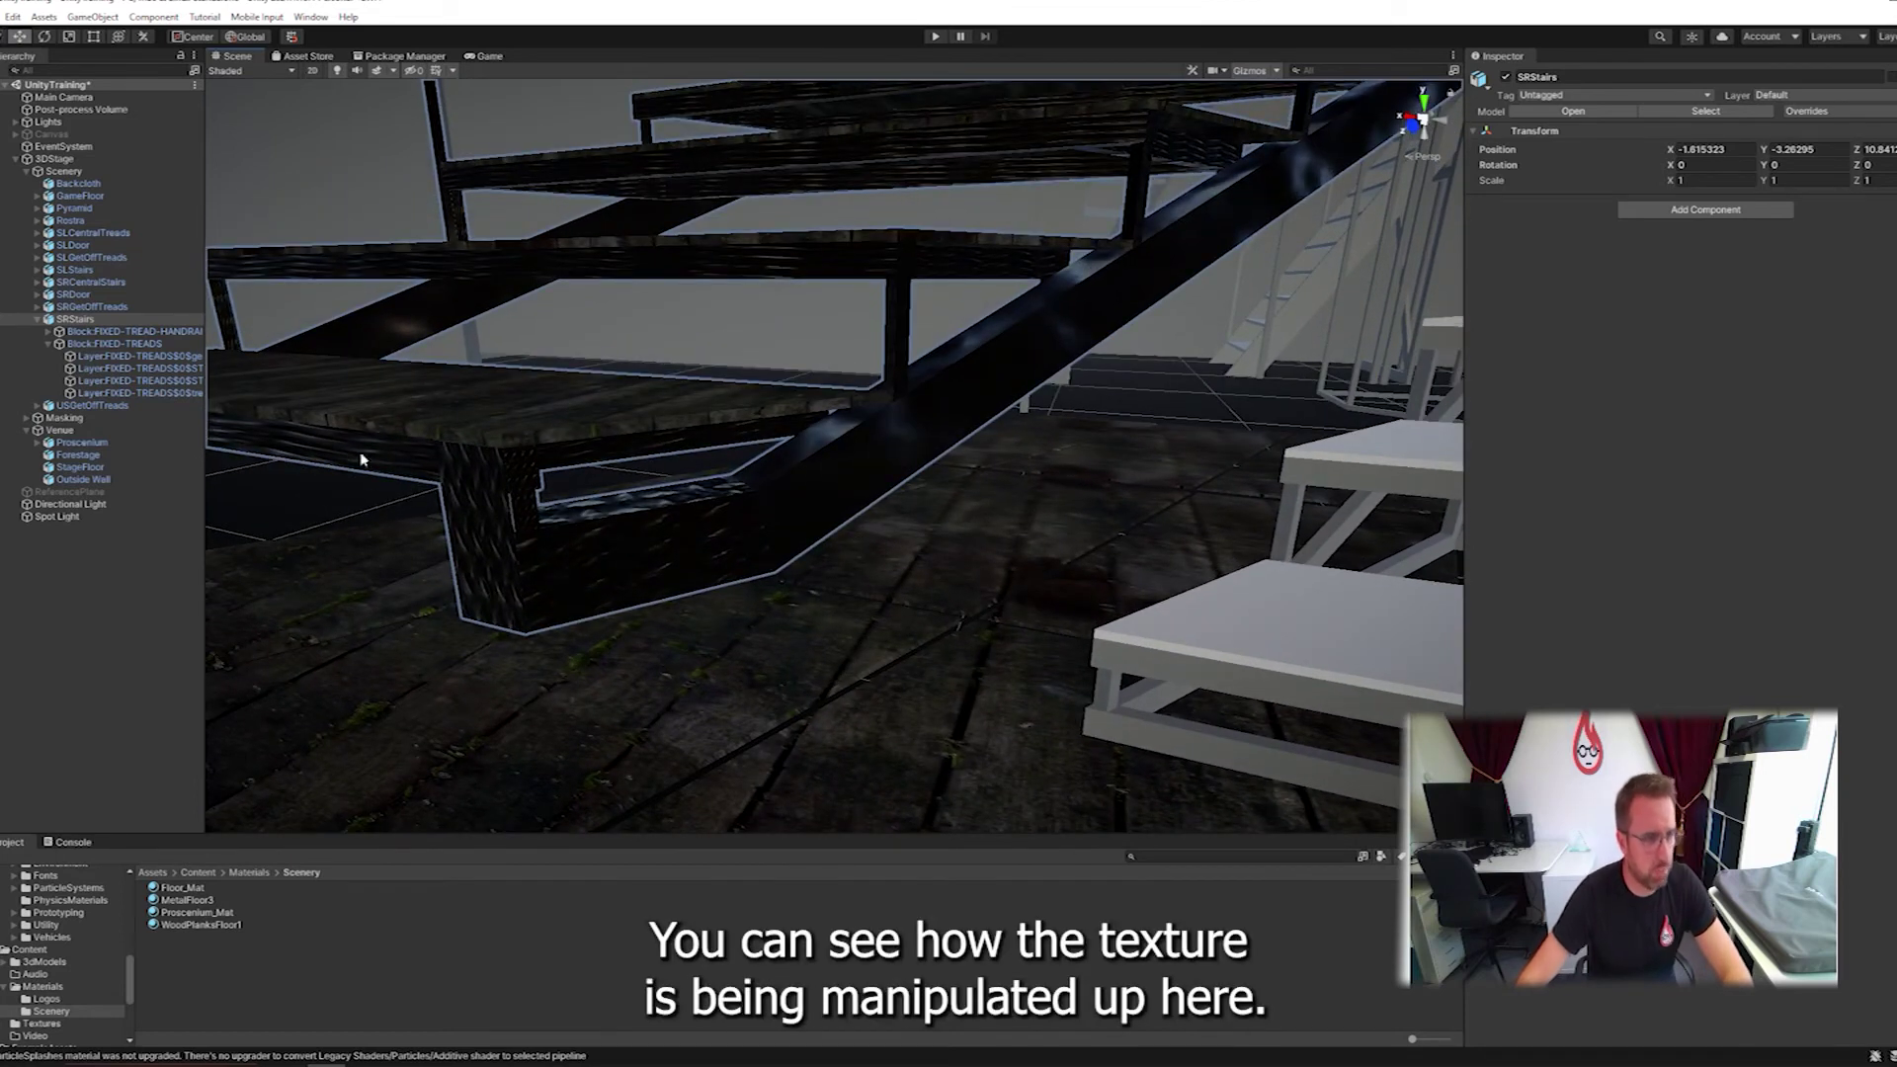
Compare how the metal texture maps onto the stringer and the tread frames of SRStairs, up close and from a distance.
{"action": "left_click", "coordinate": [913, 423]}
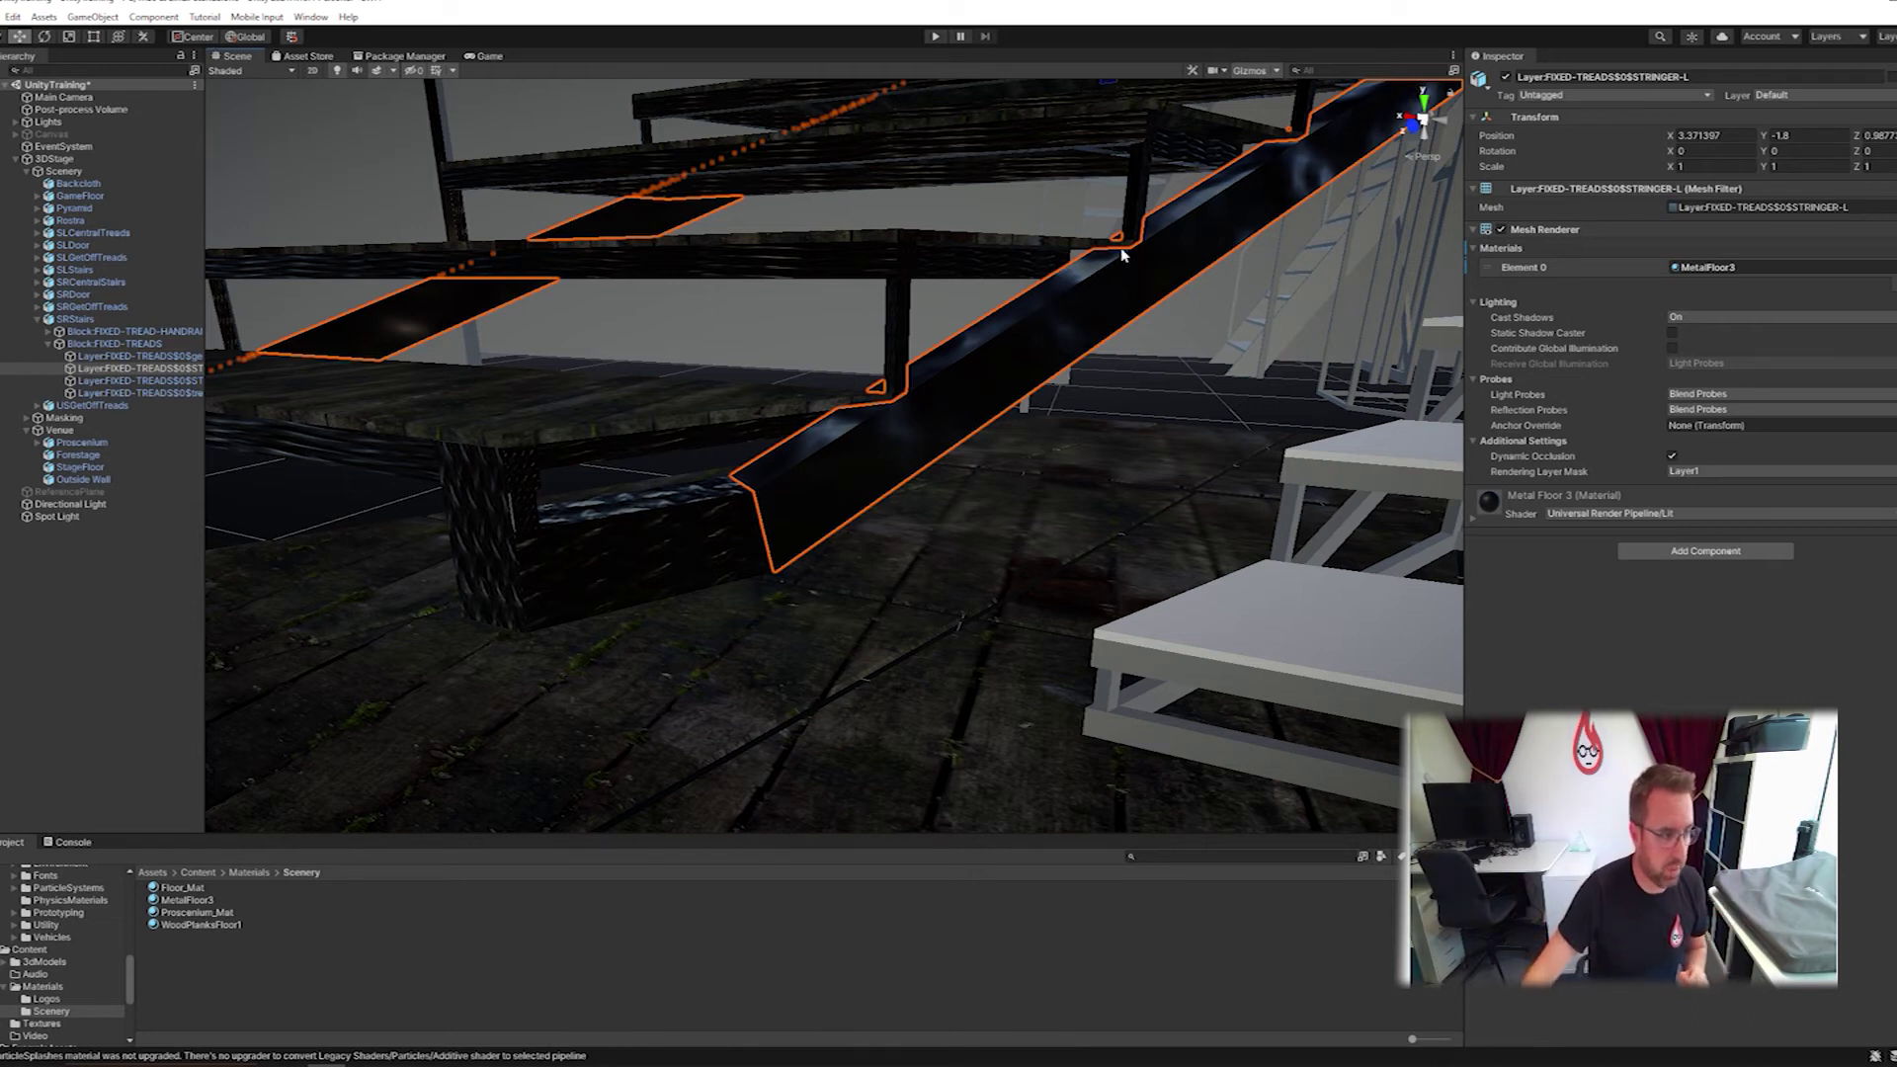
{"action": "left_click", "coordinate": [527, 559]}
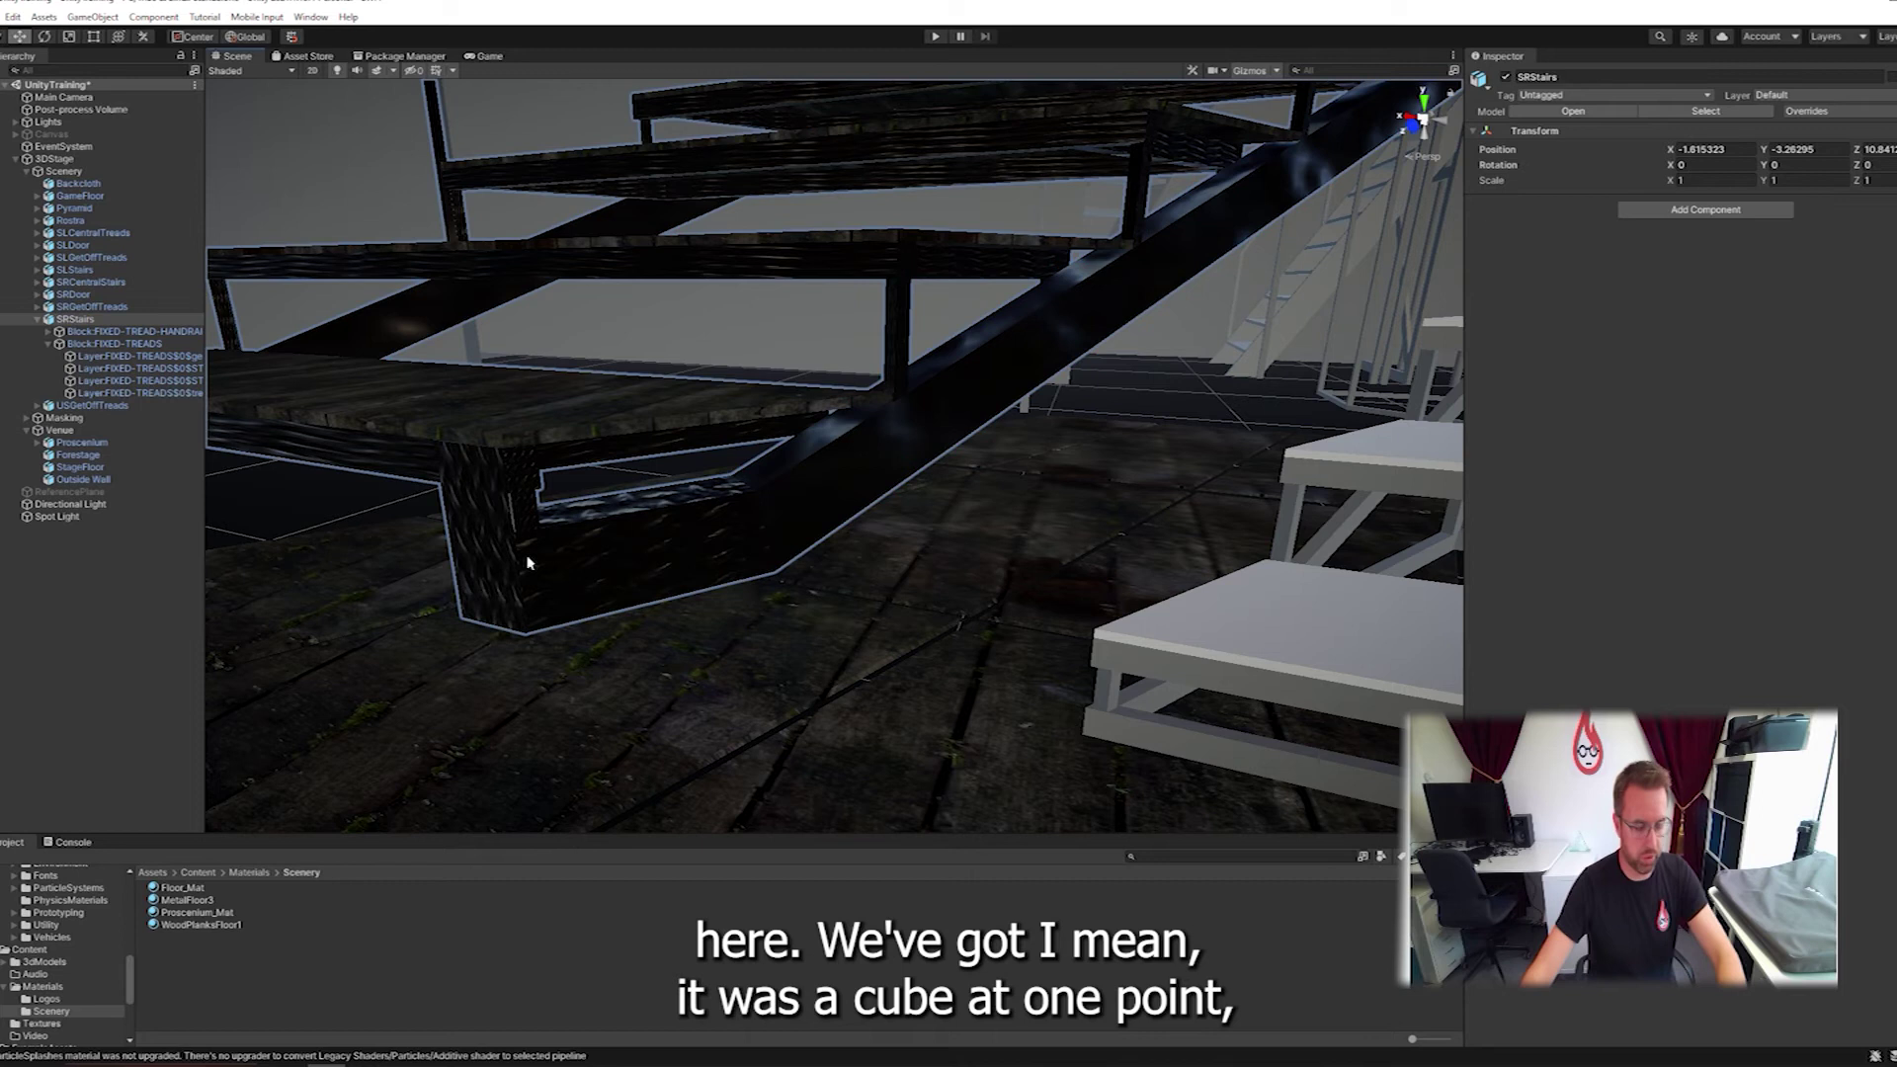
{"action": "left_click", "coordinate": [494, 548]}
{"action": "left_click_drag", "start_coordinate": [494, 547], "coordinate": [677, 572], "text": "alt"}
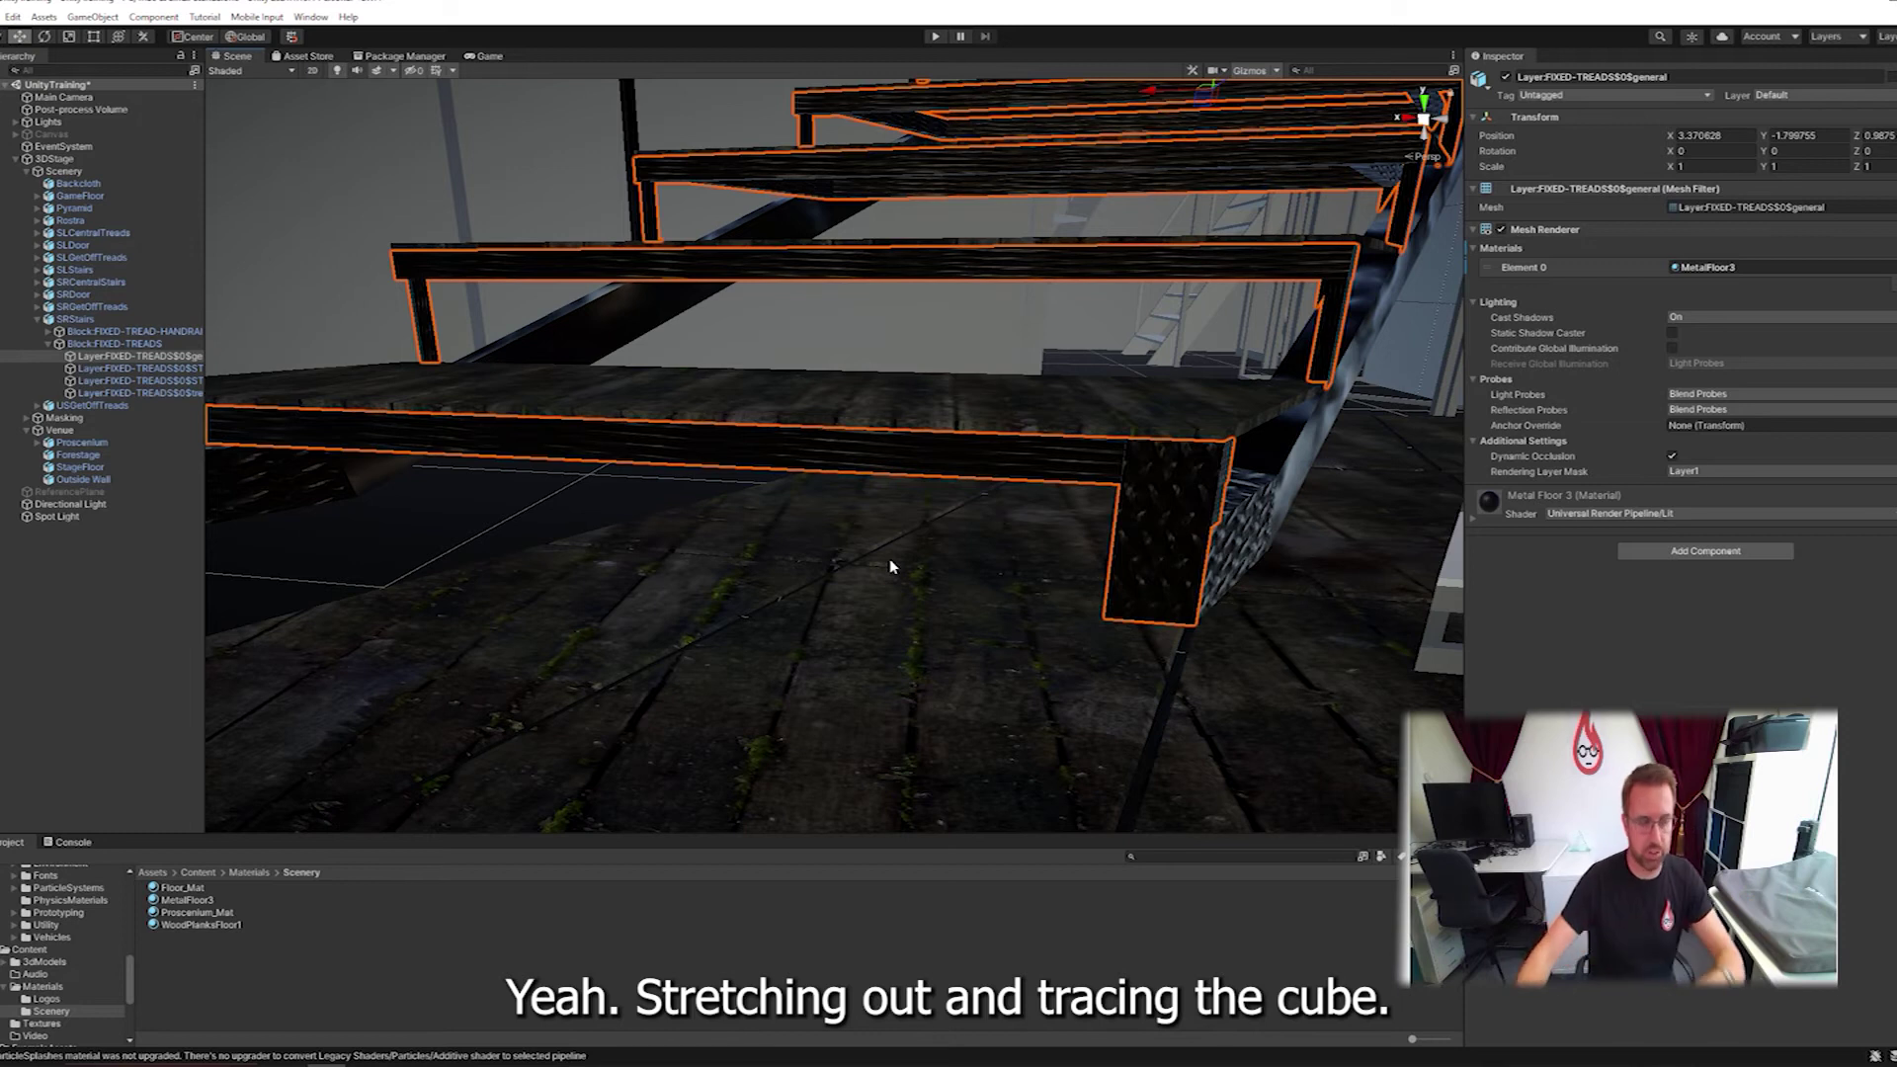
{"action": "scroll", "coordinate": [890, 559], "scroll_direction": "down", "scroll_amount": 10}
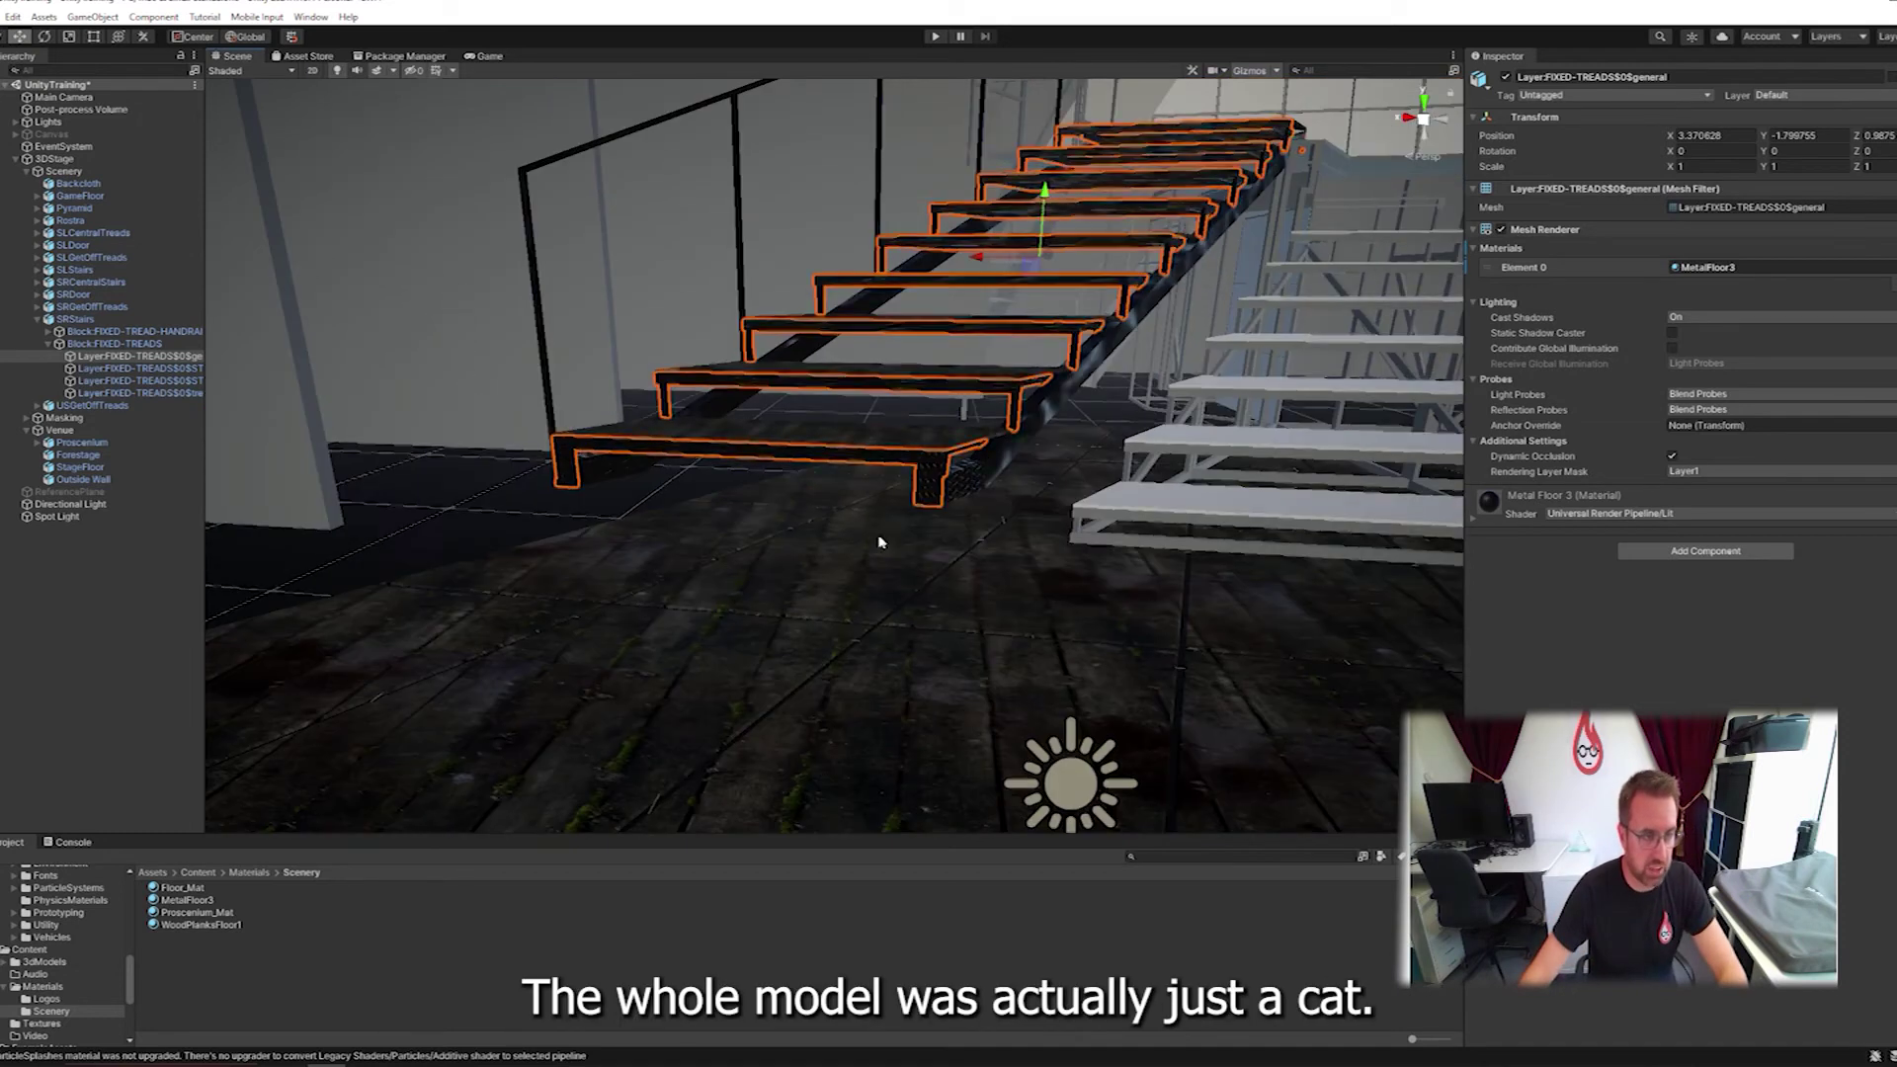
{"action": "left_click_drag", "start_coordinate": [937, 565], "coordinate": [901, 508], "text": "alt"}
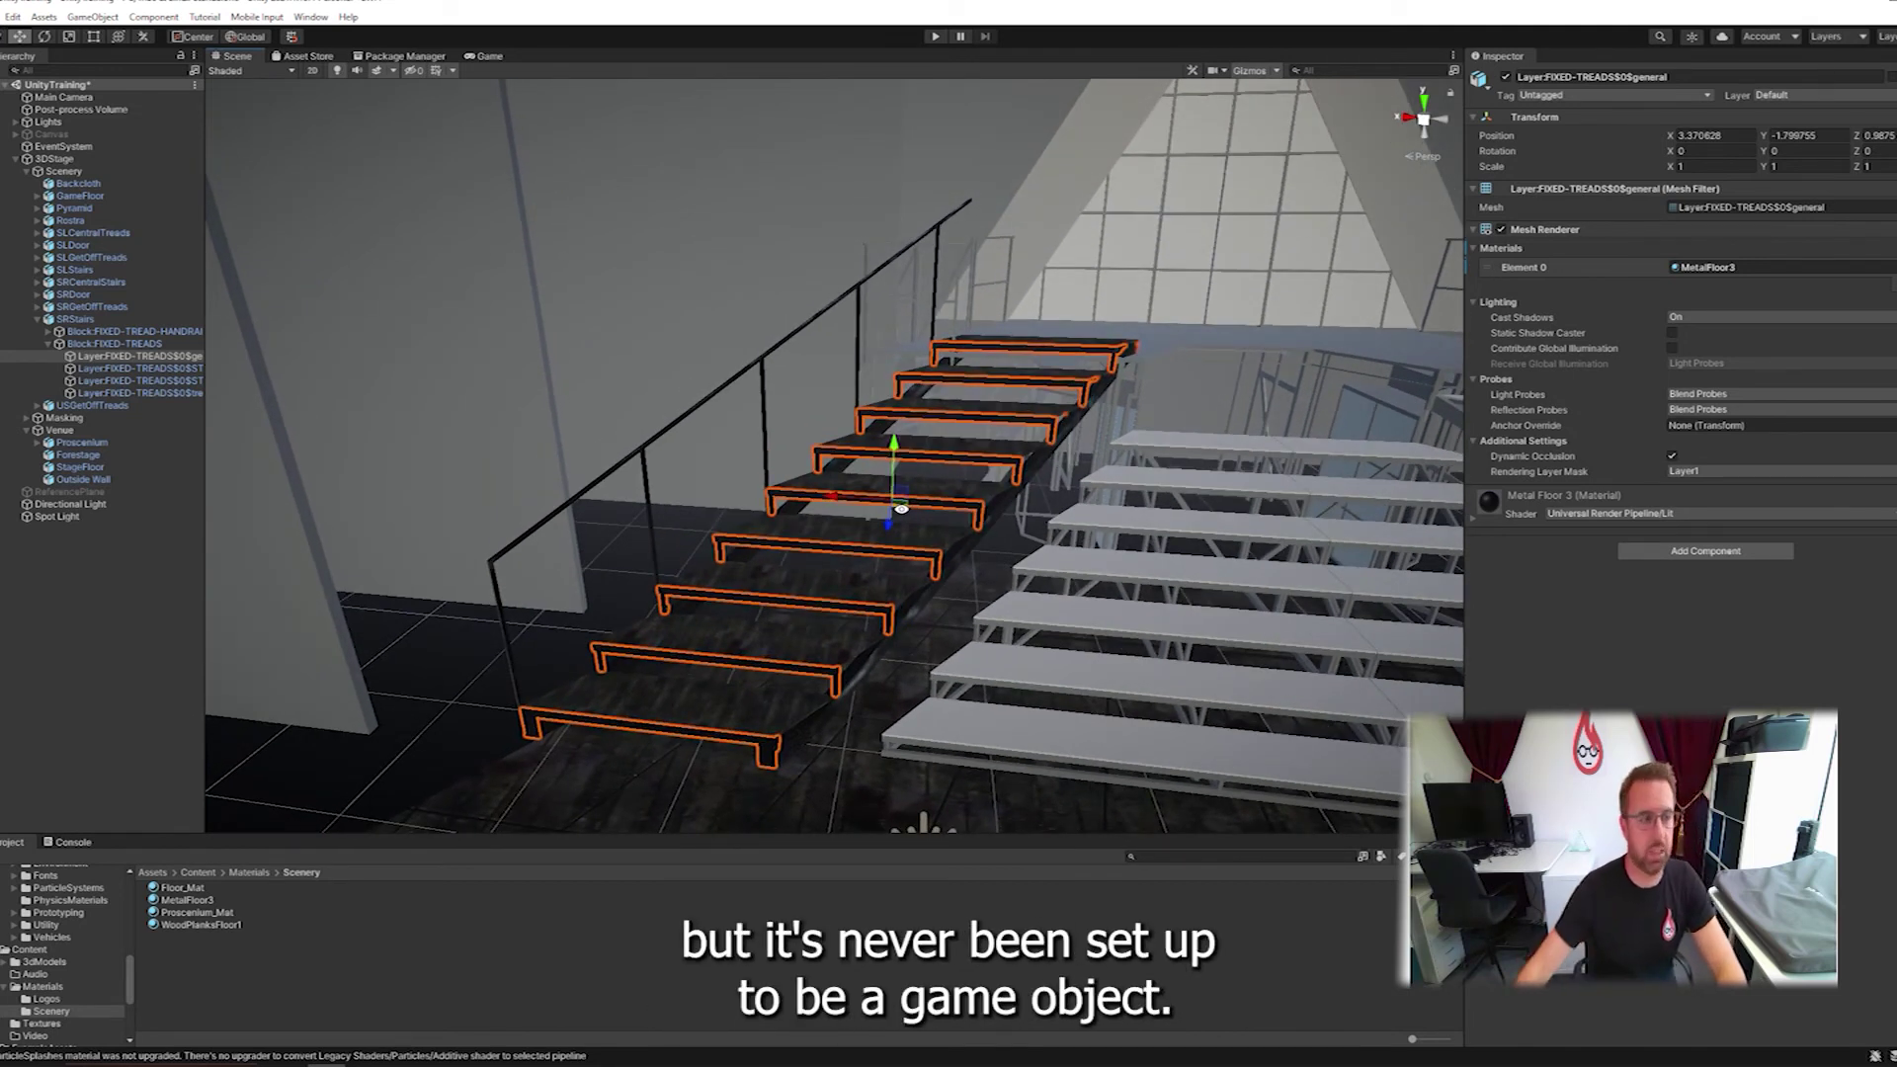
{"action": "left_click_drag", "start_coordinate": [1003, 564], "coordinate": [861, 555], "text": "alt"}
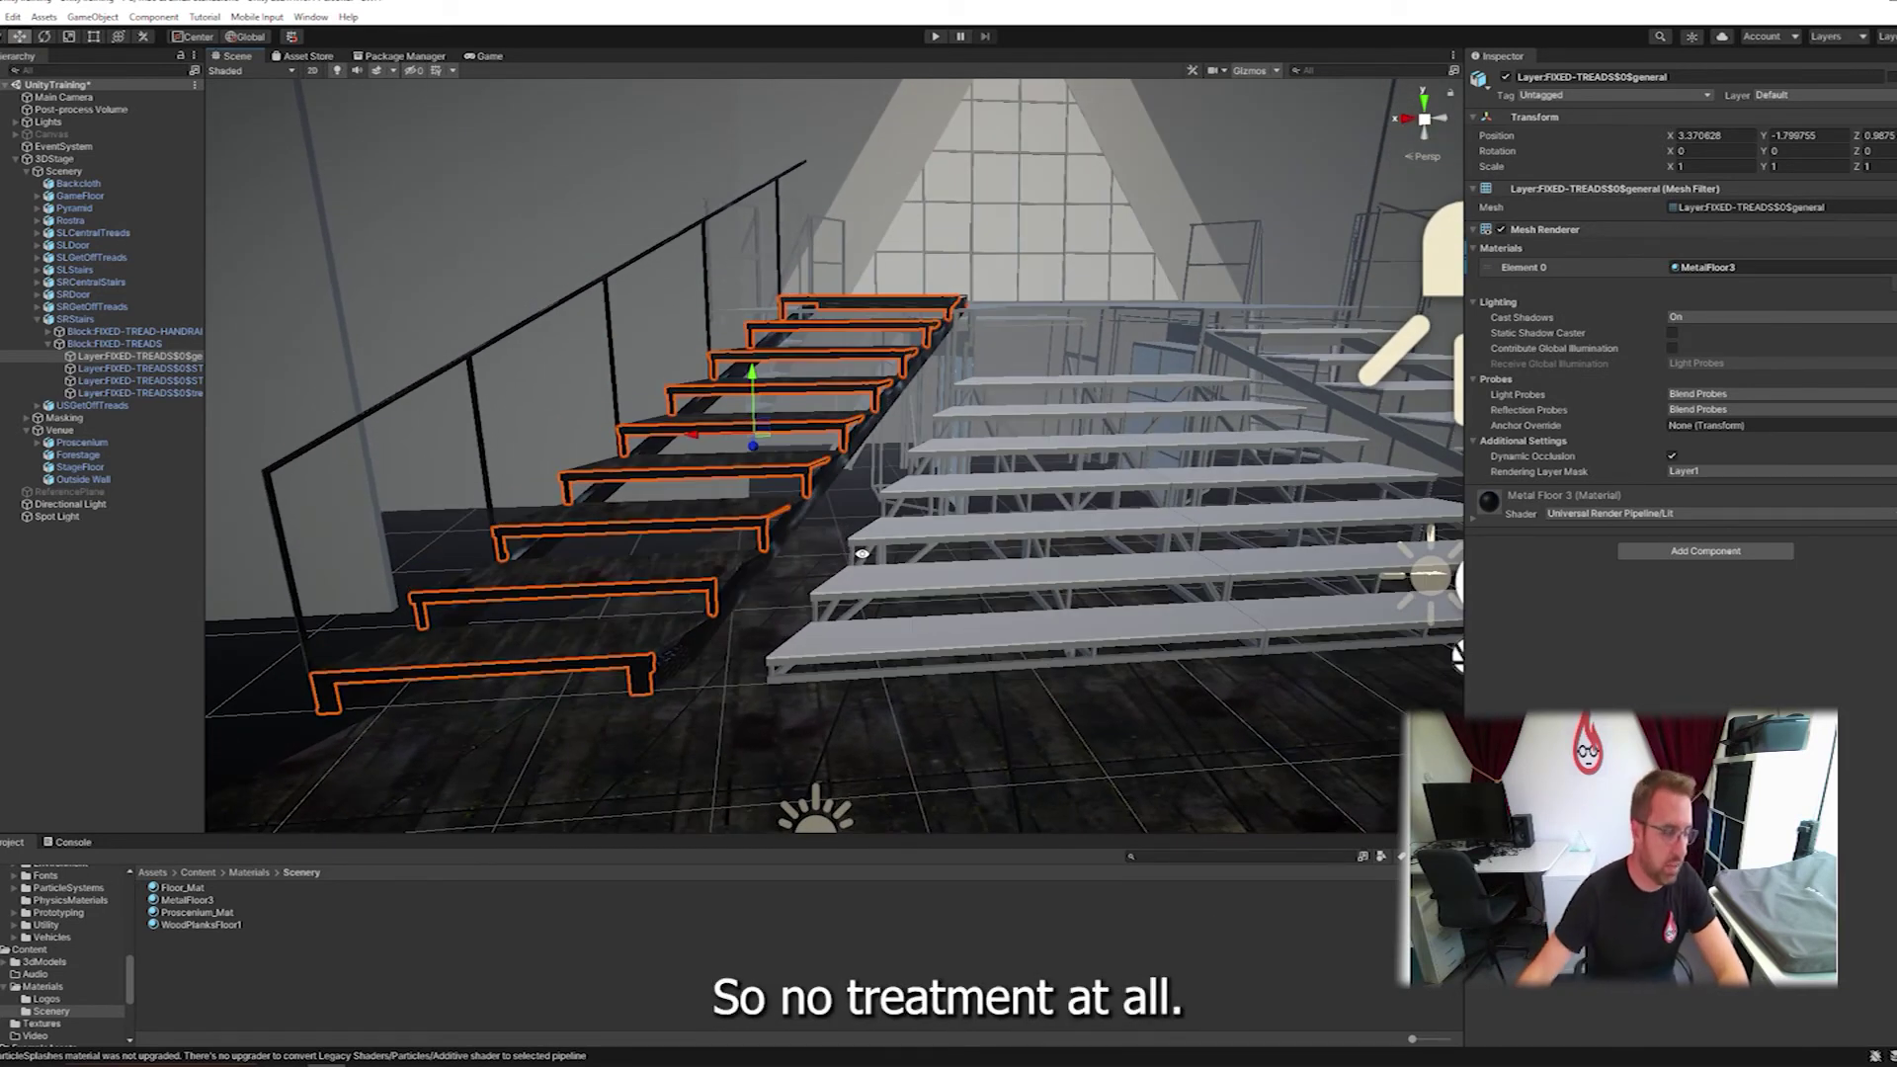
{"action": "left_click_drag", "start_coordinate": [777, 564], "coordinate": [798, 602], "text": "alt"}
Try to select the lower treads of SRCentralStairs together with the matching treads of SLCentralTreads.
{"action": "left_click", "coordinate": [832, 724]}
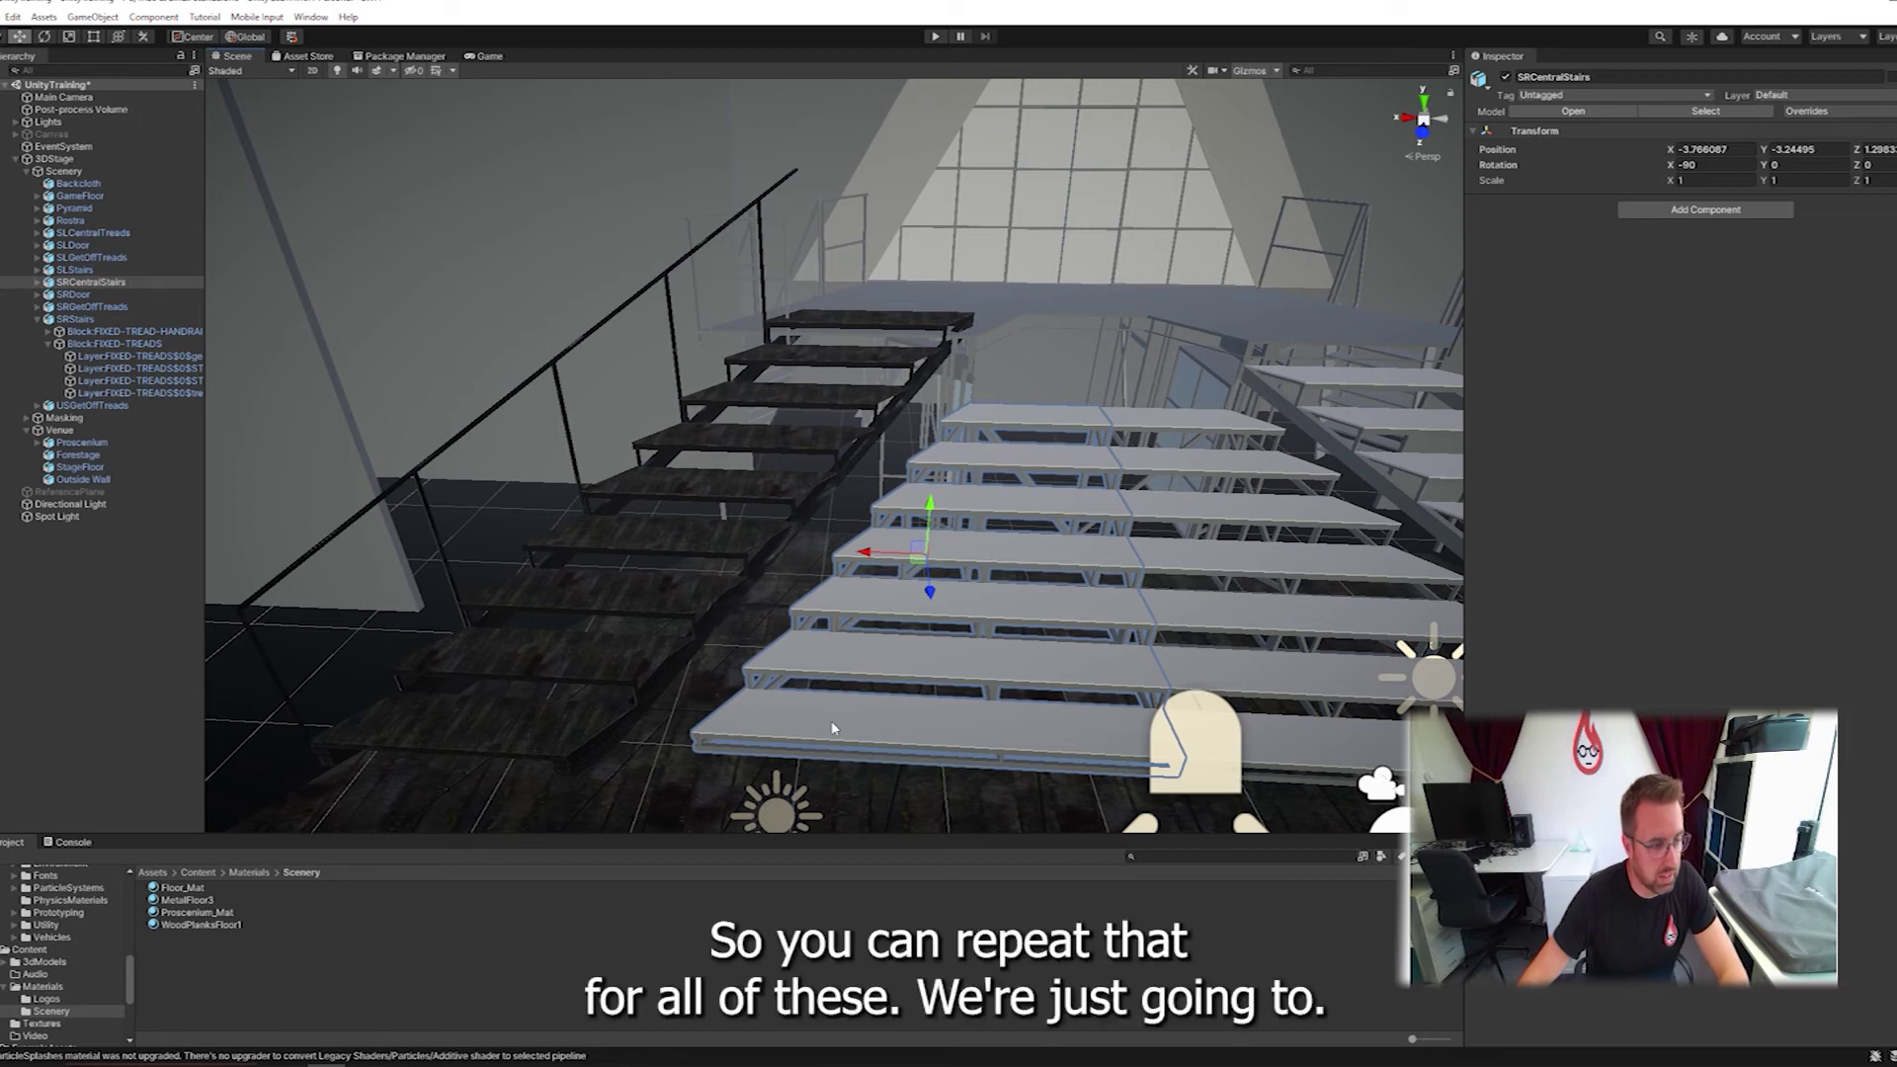
{"action": "left_click", "coordinate": [836, 717]}
{"action": "left_click_drag", "start_coordinate": [840, 717], "coordinate": [1113, 703], "text": "alt"}
{"action": "left_click", "coordinate": [1125, 720], "text": "ctrl"}
{"action": "left_click", "coordinate": [1126, 721], "text": "ctrl"}
{"action": "left_click", "coordinate": [1127, 721], "text": "ctrl"}
{"action": "left_click", "coordinate": [1127, 724], "text": "ctrl"}
{"action": "left_click", "coordinate": [1127, 724], "text": "ctrl"}
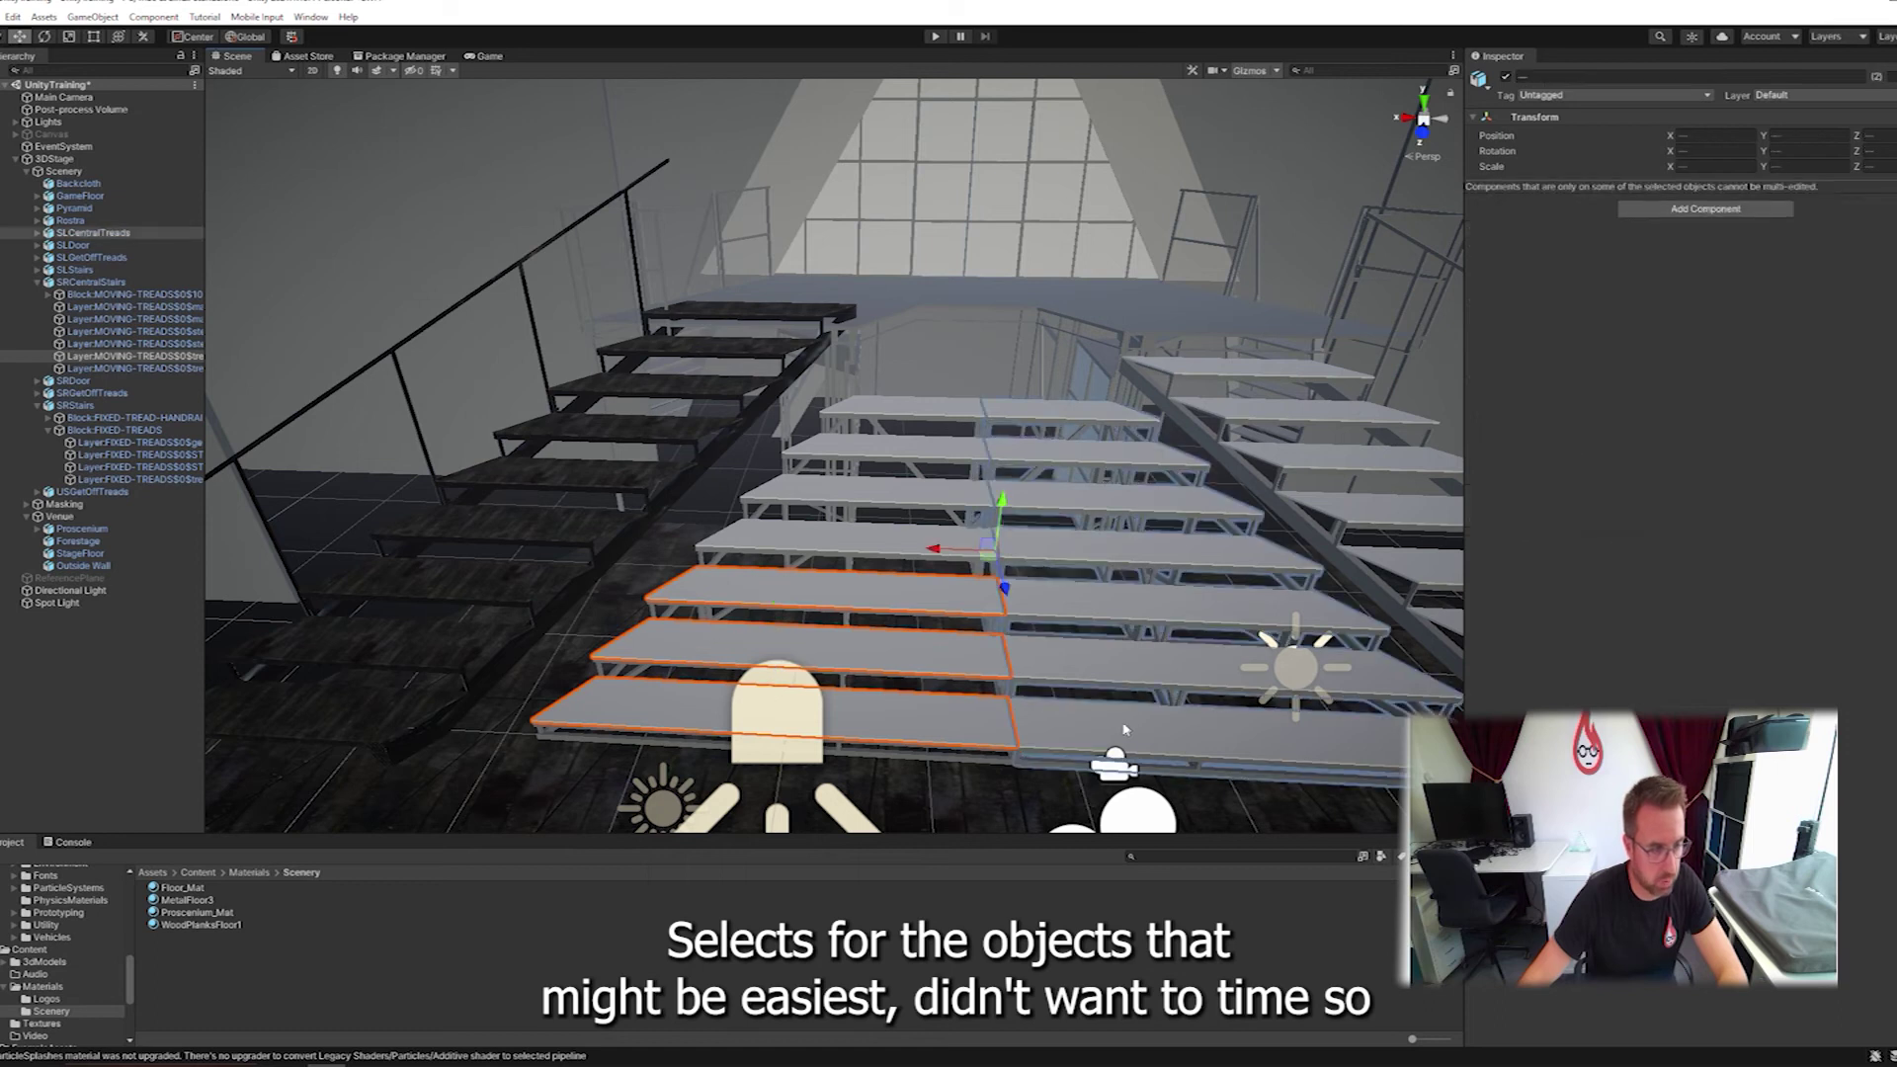
Apply the WoodPlanksFloor1 material to the lower and upper treads of both central staircases.
{"action": "left_click", "coordinate": [981, 727]}
{"action": "left_click", "coordinate": [979, 727]}
{"action": "left_click_drag", "start_coordinate": [202, 925], "coordinate": [919, 733]}
{"action": "left_click_drag", "start_coordinate": [222, 926], "coordinate": [1252, 727]}
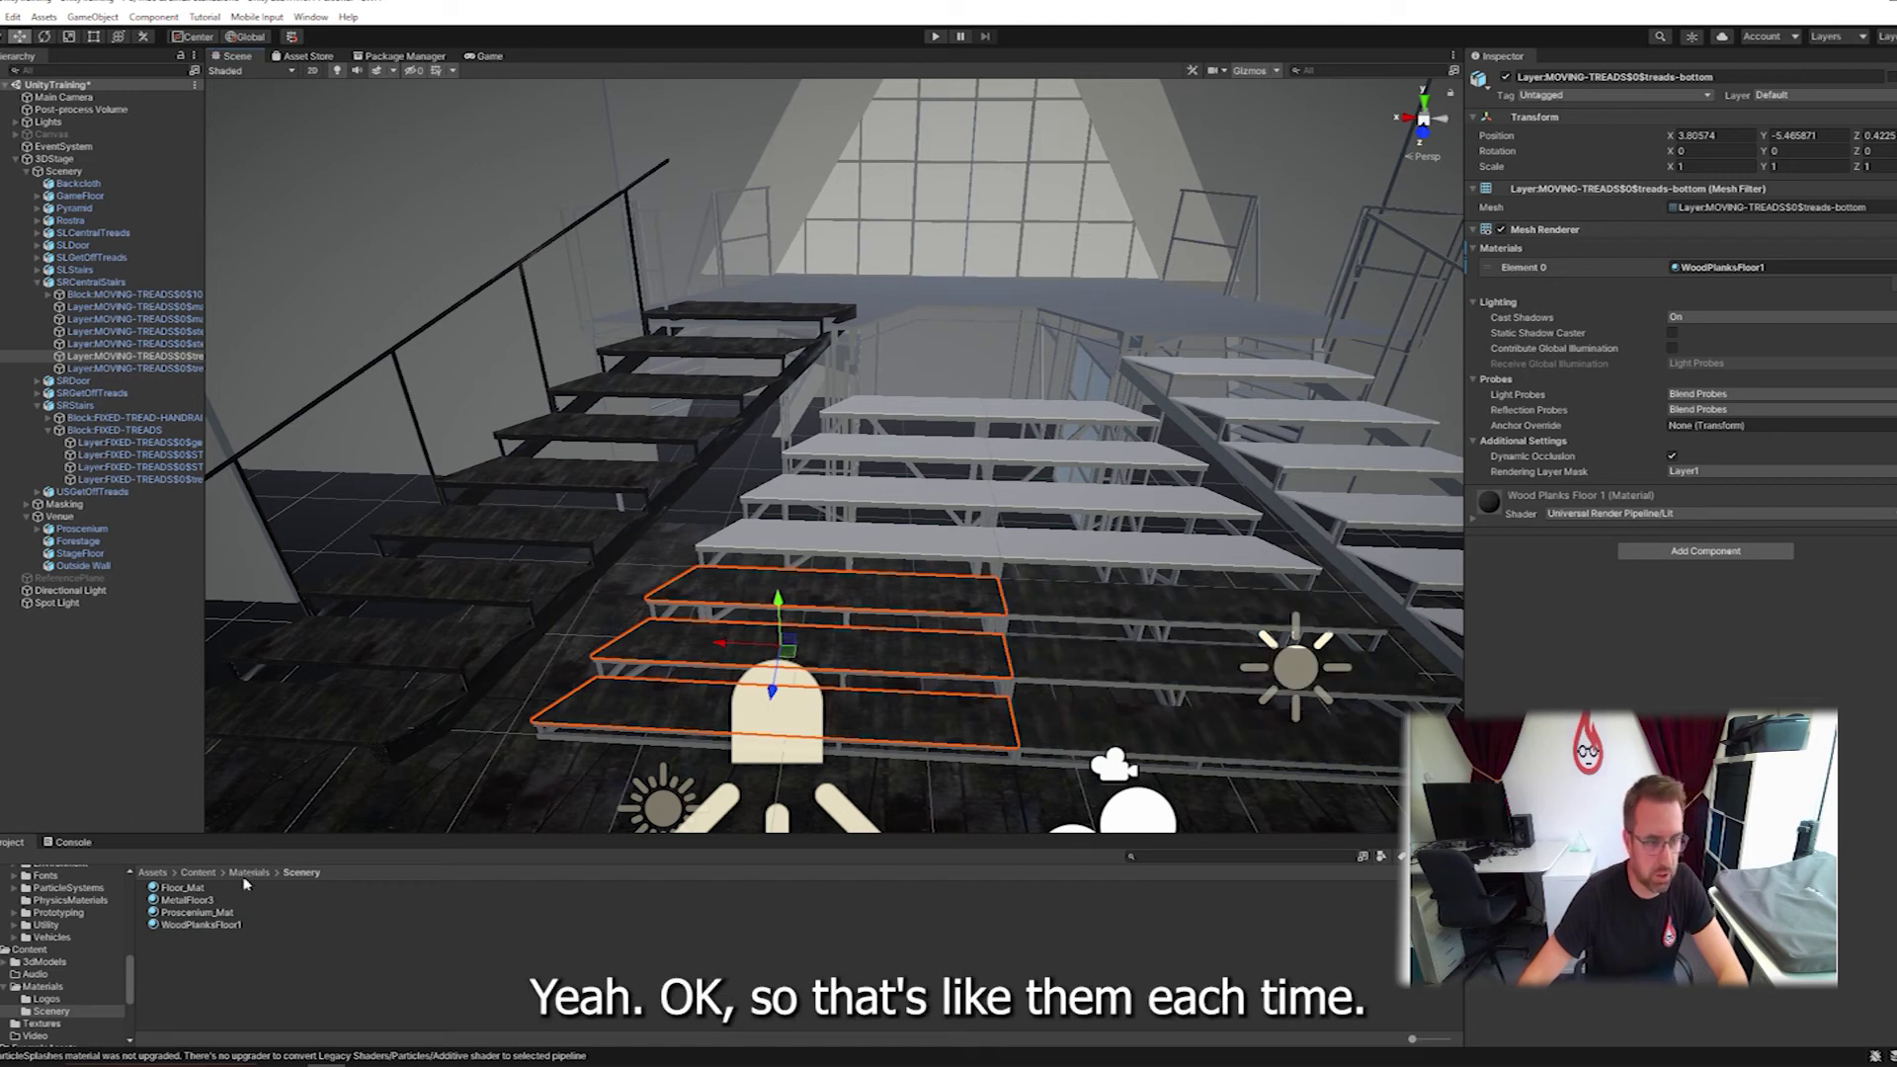
{"action": "left_click_drag", "start_coordinate": [207, 933], "coordinate": [1097, 565]}
{"action": "left_click_drag", "start_coordinate": [198, 925], "coordinate": [972, 625]}
Apply the MetalFloor3 material to the metal frame parts beneath the treads of SRCentralStairs.
{"action": "left_click", "coordinate": [935, 759]}
{"action": "left_click_drag", "start_coordinate": [996, 776], "coordinate": [1097, 709], "text": "alt"}
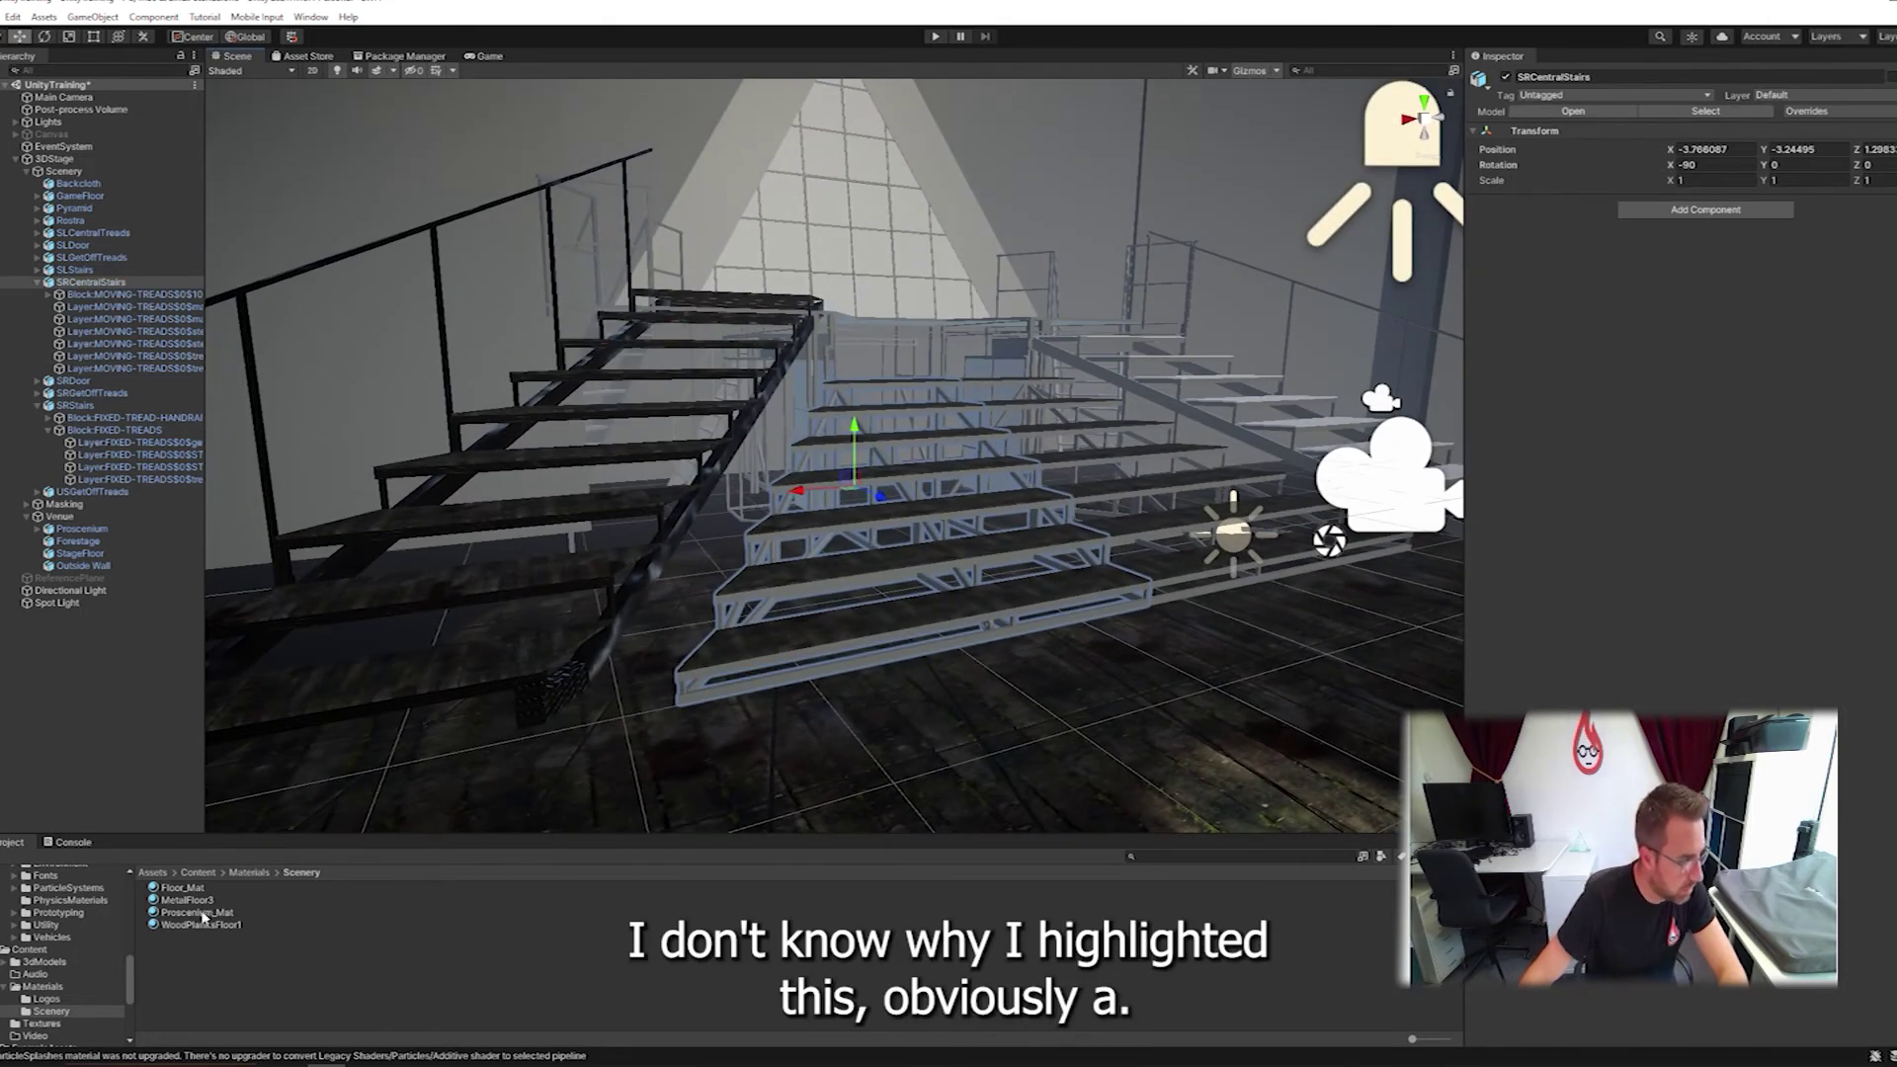
{"action": "left_click_drag", "start_coordinate": [191, 893], "coordinate": [818, 680]}
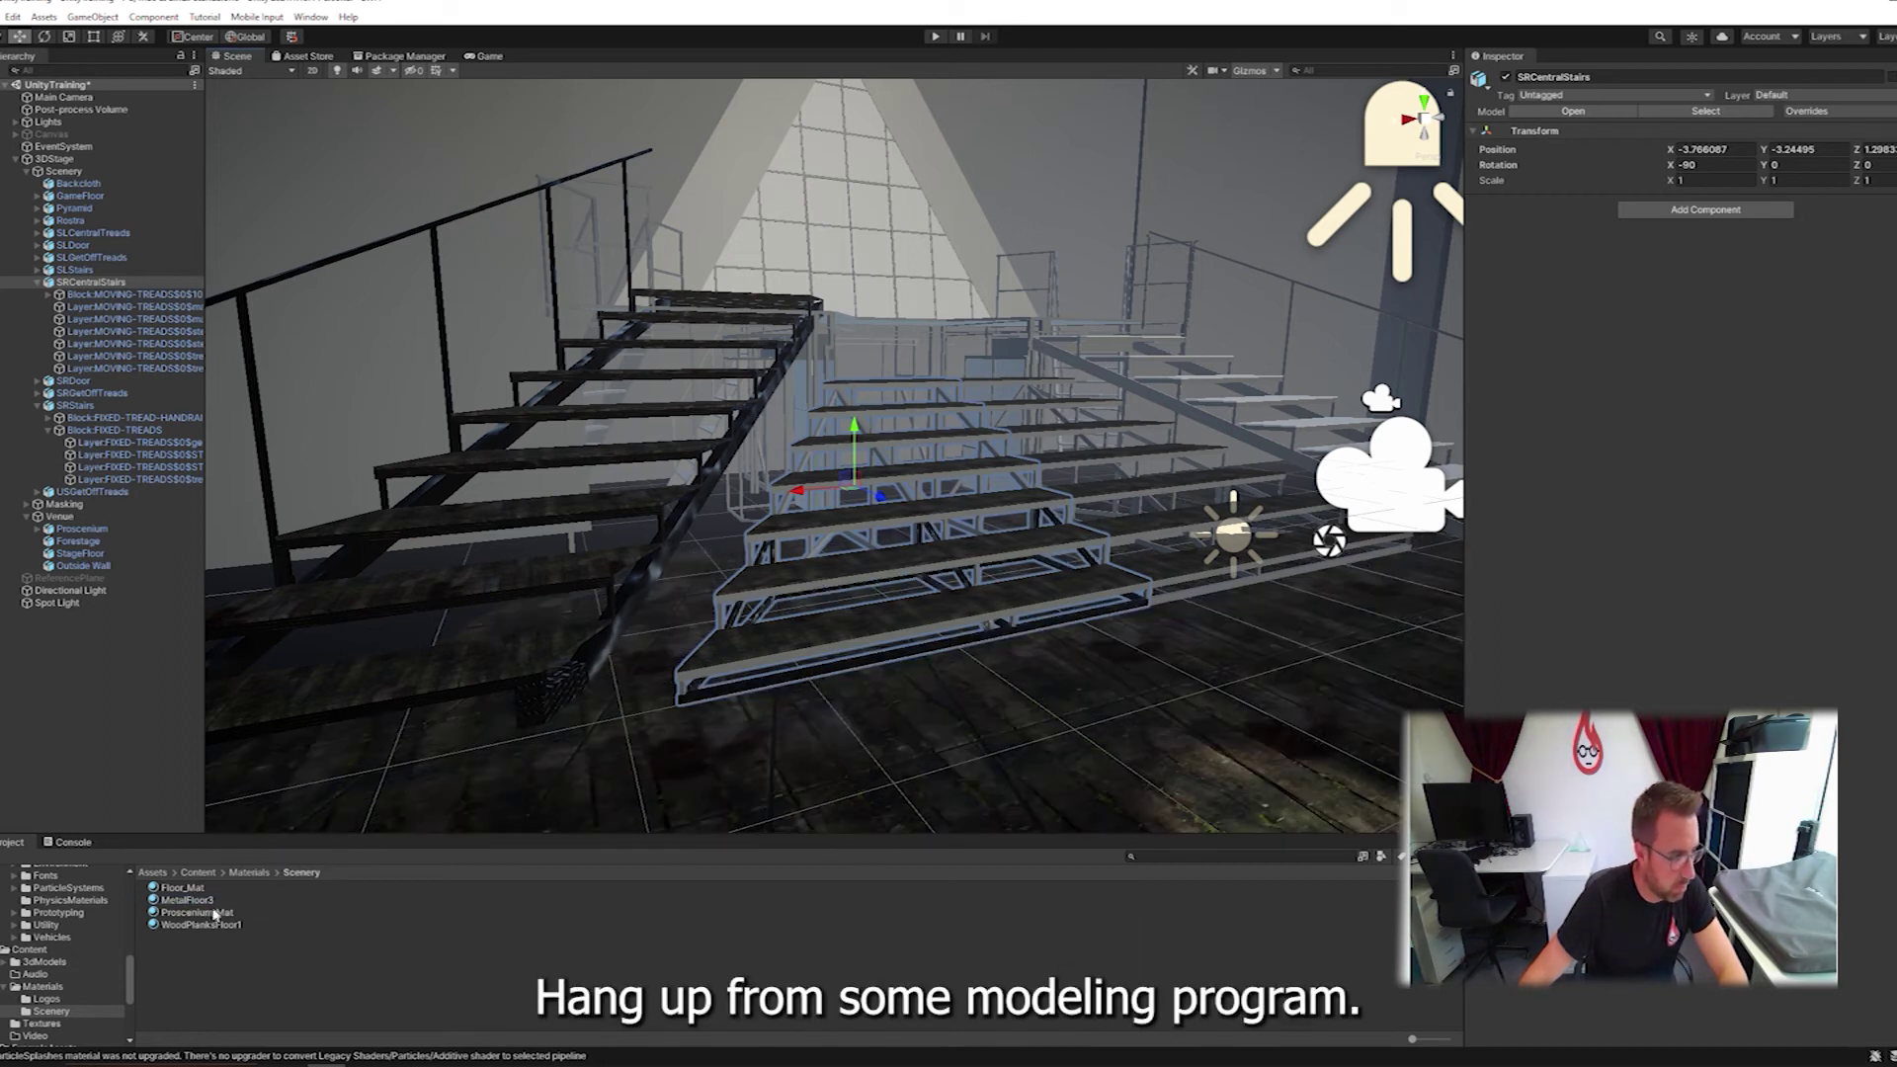
{"action": "left_click_drag", "start_coordinate": [174, 902], "coordinate": [684, 697]}
{"action": "middle_click_drag", "start_coordinate": [870, 561], "coordinate": [791, 614]}
{"action": "scroll", "coordinate": [763, 638], "scroll_direction": "up", "scroll_amount": 5}
{"action": "left_click_drag", "start_coordinate": [198, 902], "coordinate": [643, 642]}
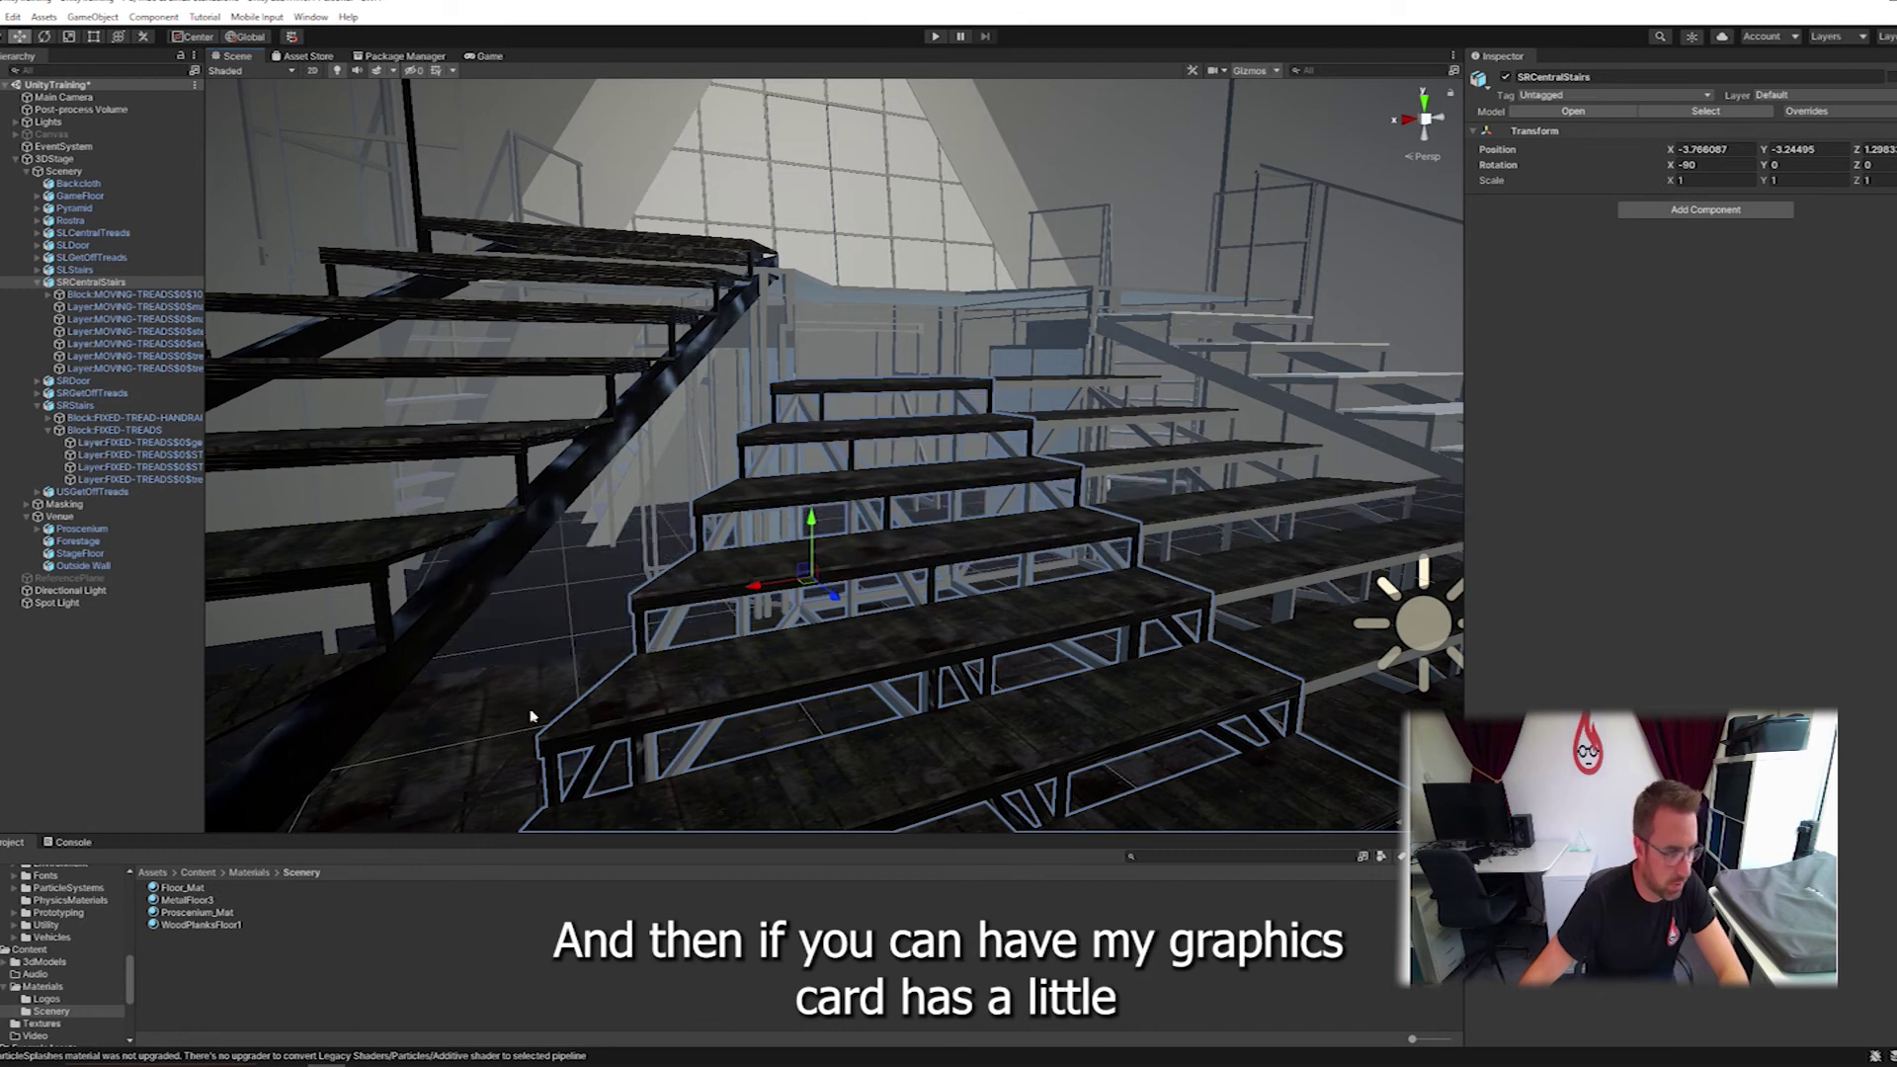
{"action": "left_click_drag", "start_coordinate": [187, 900], "coordinate": [672, 630]}
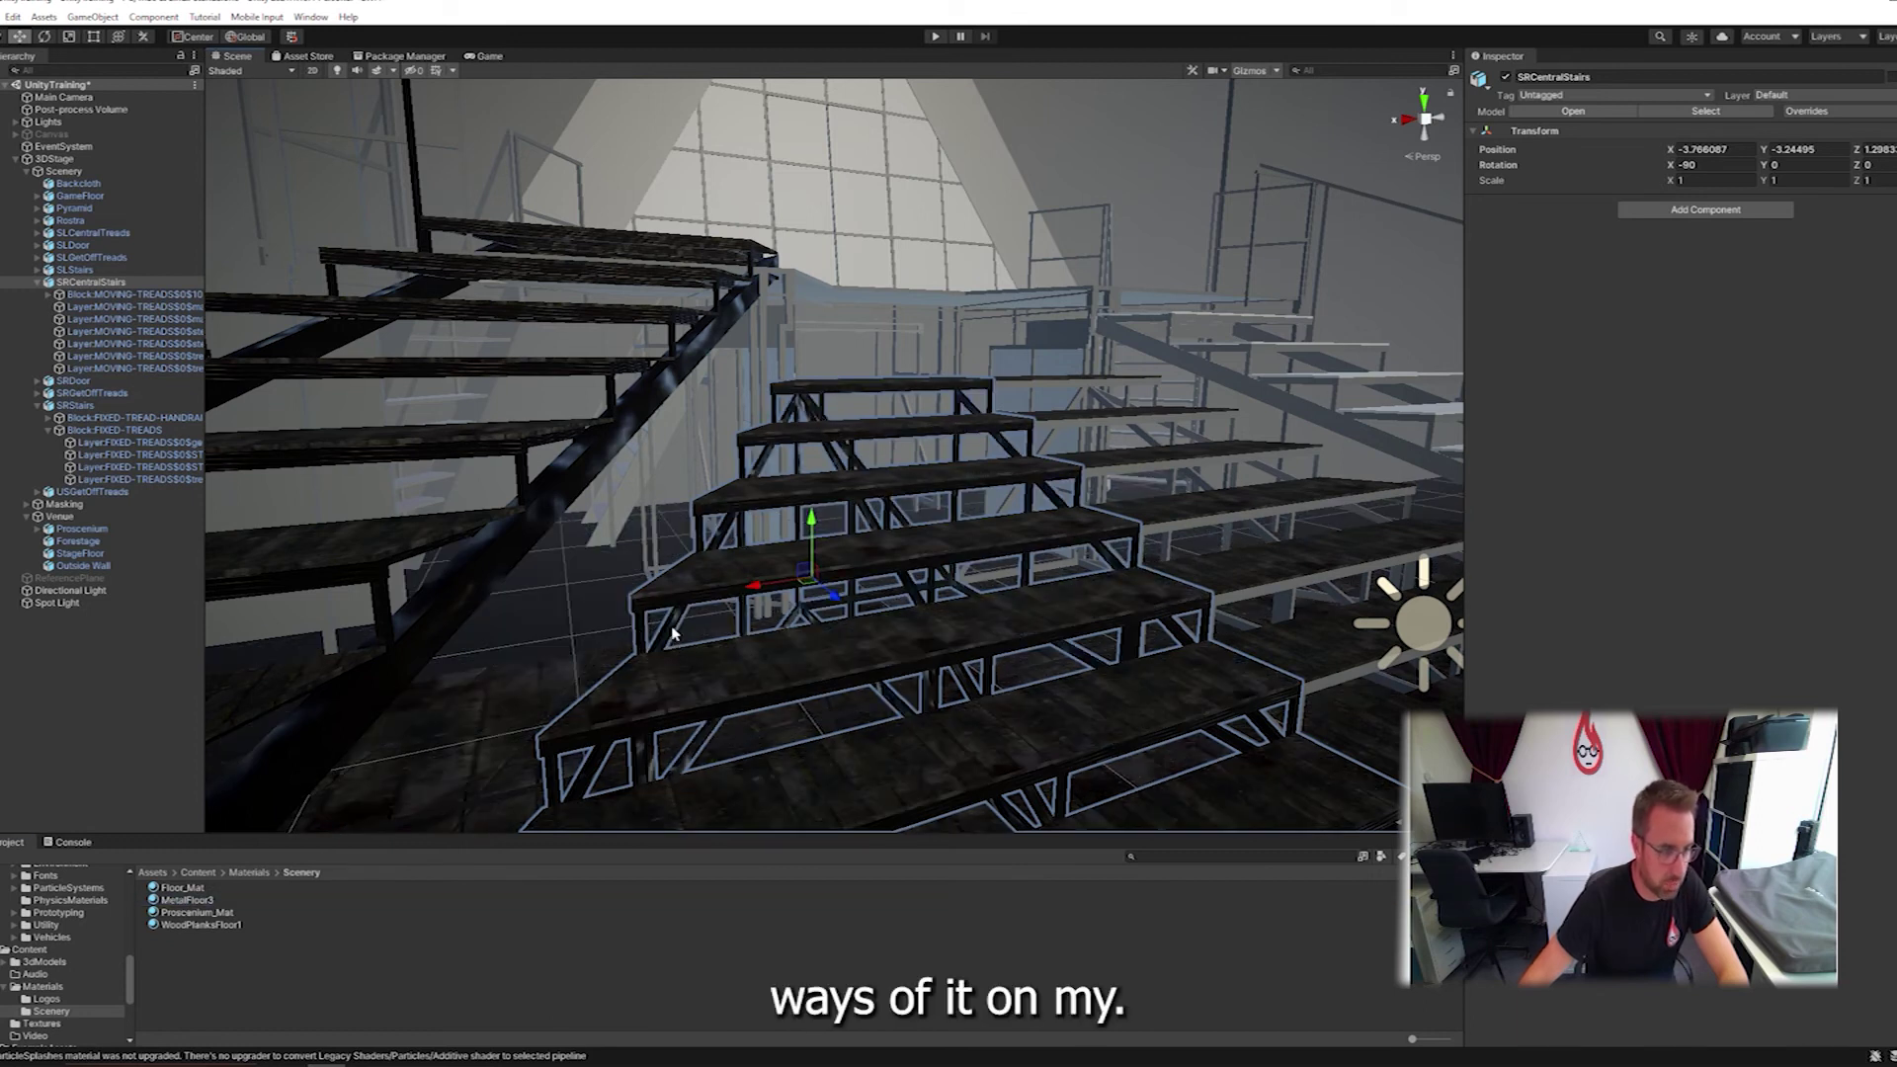
Apply the MetalFloor3 material to the metal frame parts beneath the treads of SLCentralTreads.
{"action": "right_click_drag", "start_coordinate": [676, 633], "coordinate": [820, 619]}
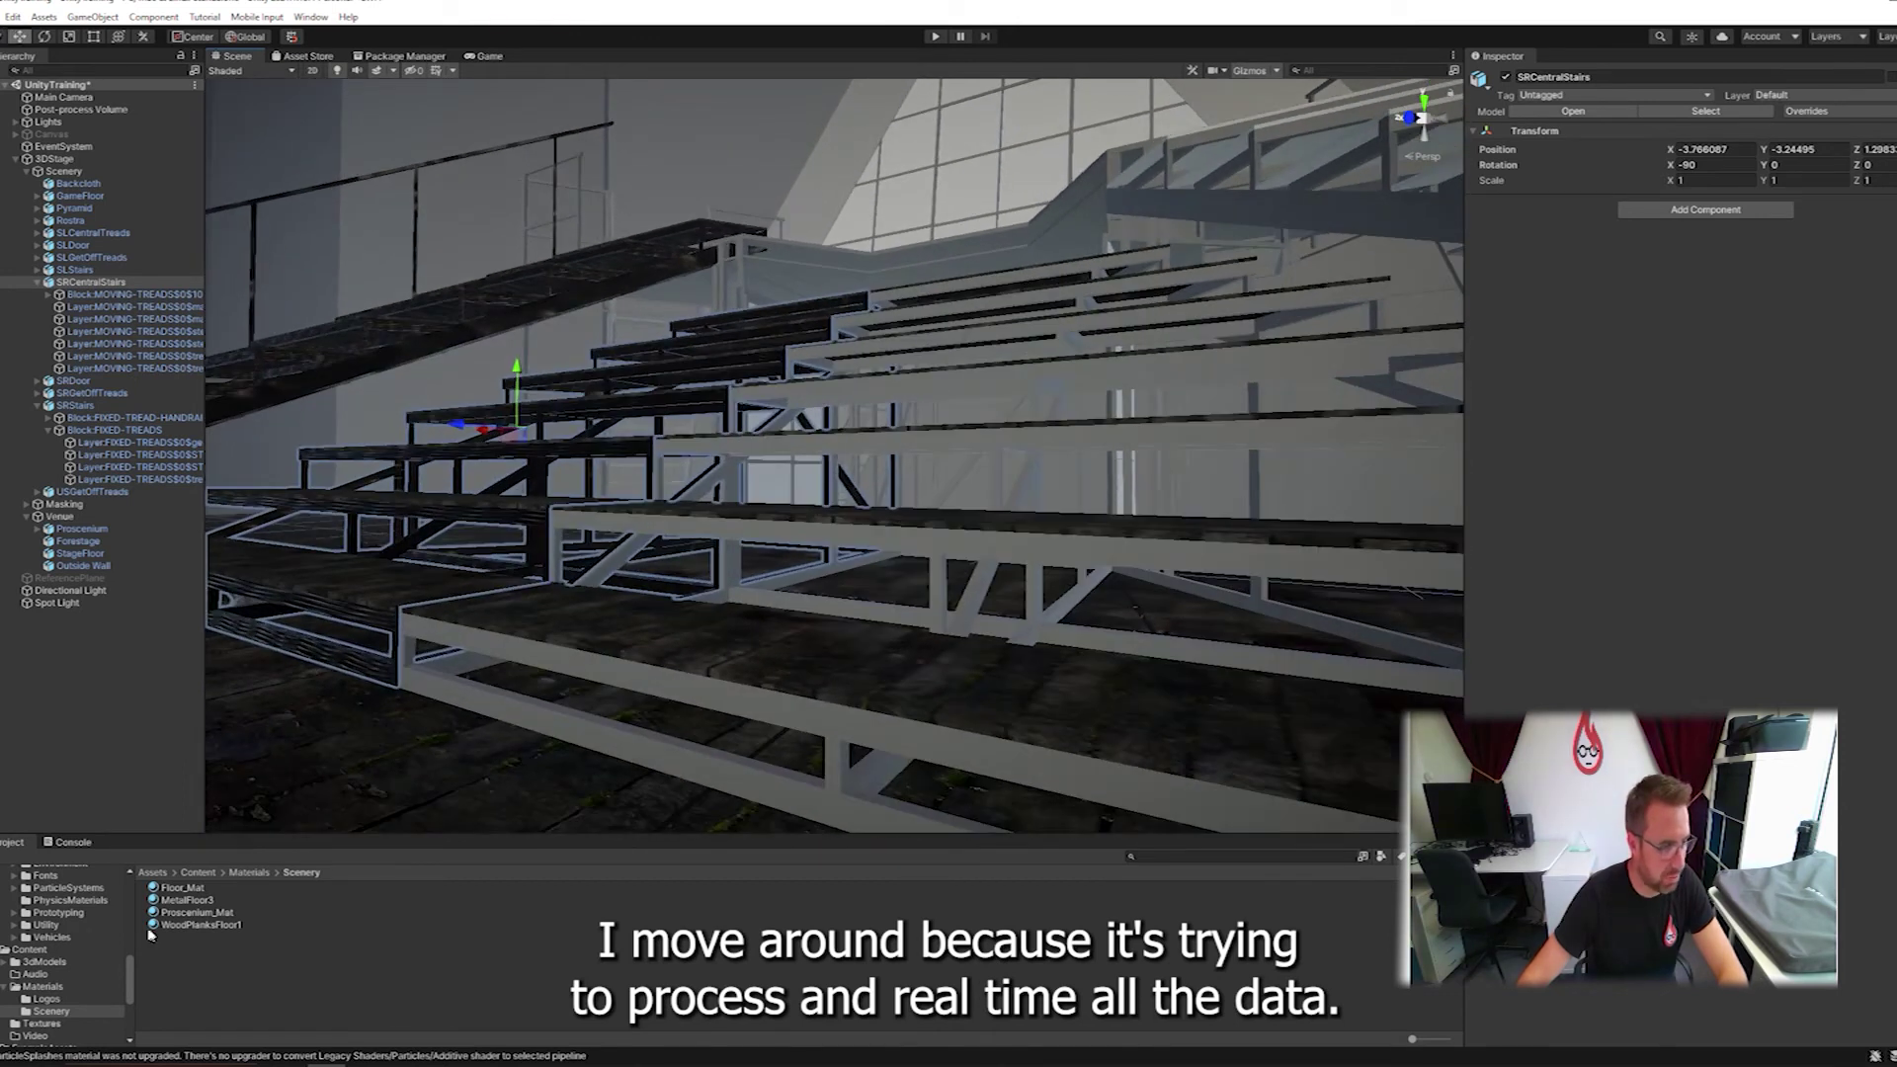
{"action": "left_click_drag", "start_coordinate": [211, 900], "coordinate": [453, 704]}
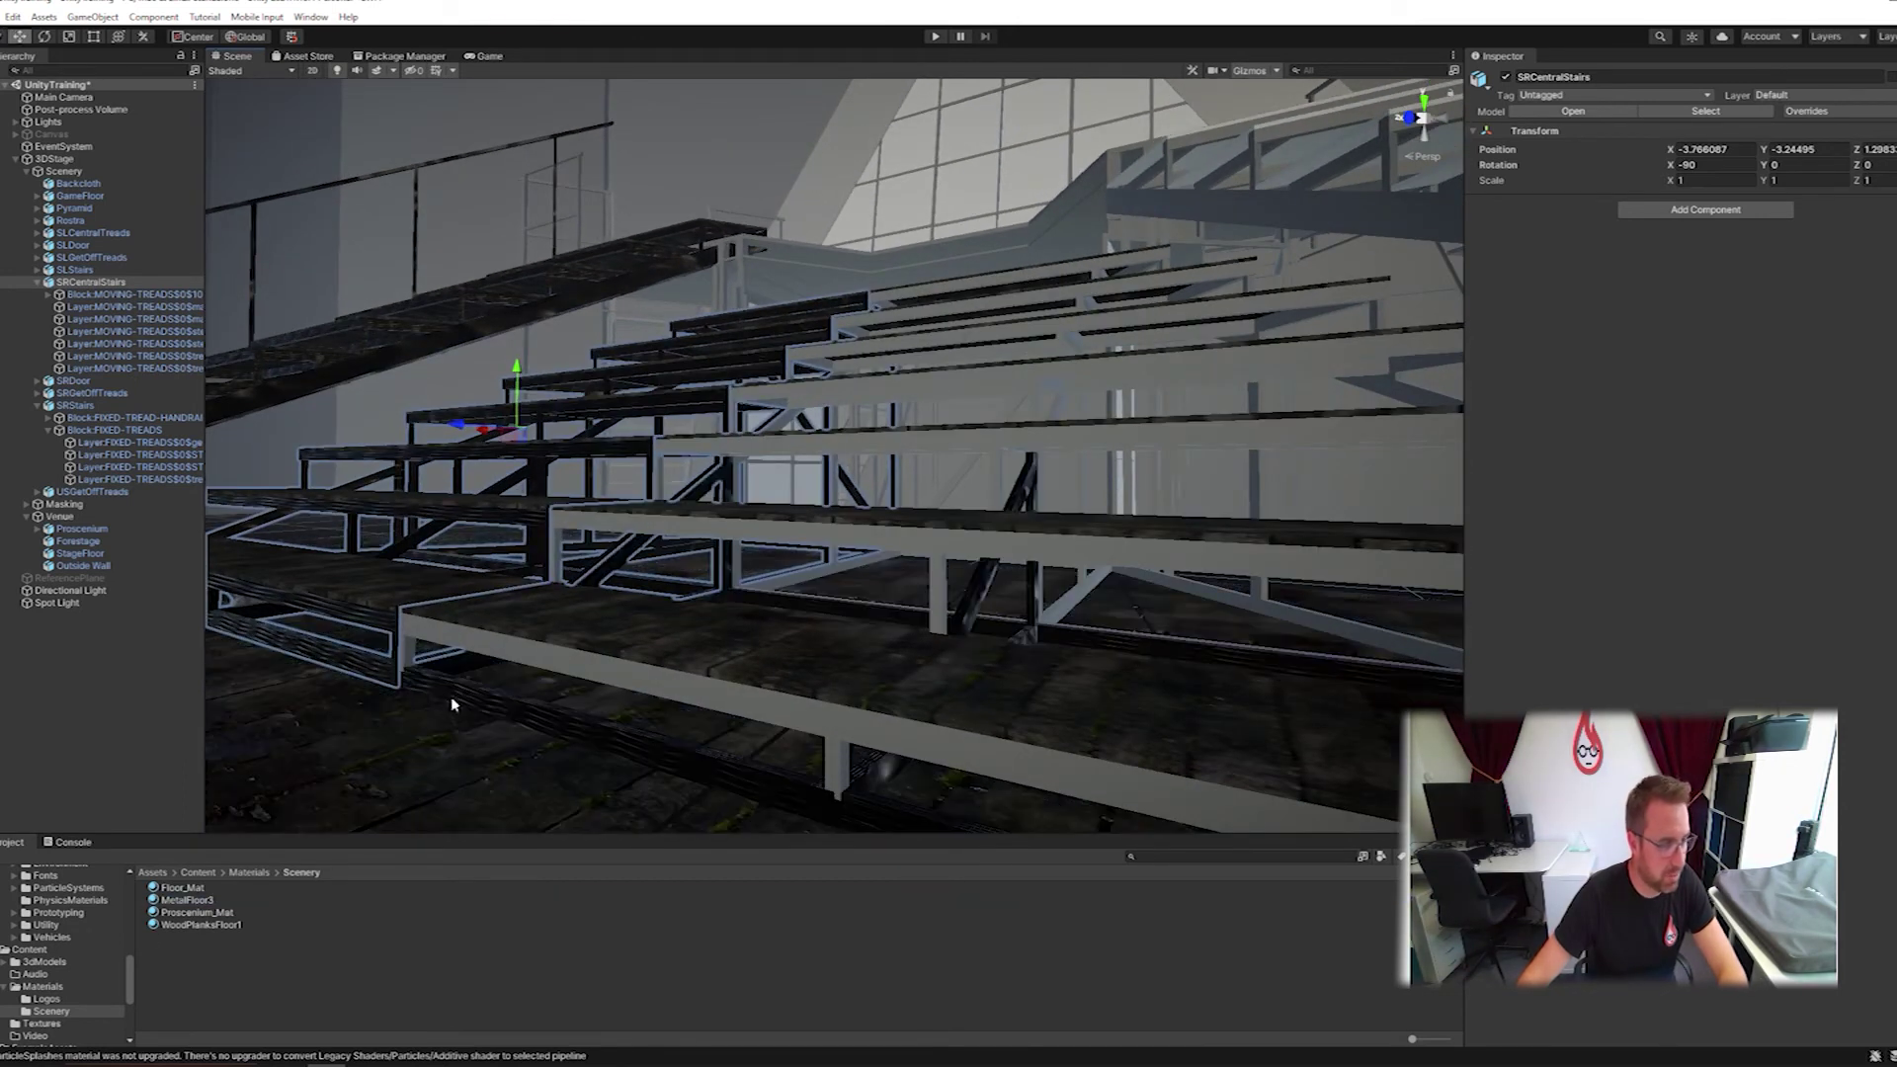
{"action": "left_click_drag", "start_coordinate": [179, 900], "coordinate": [613, 675]}
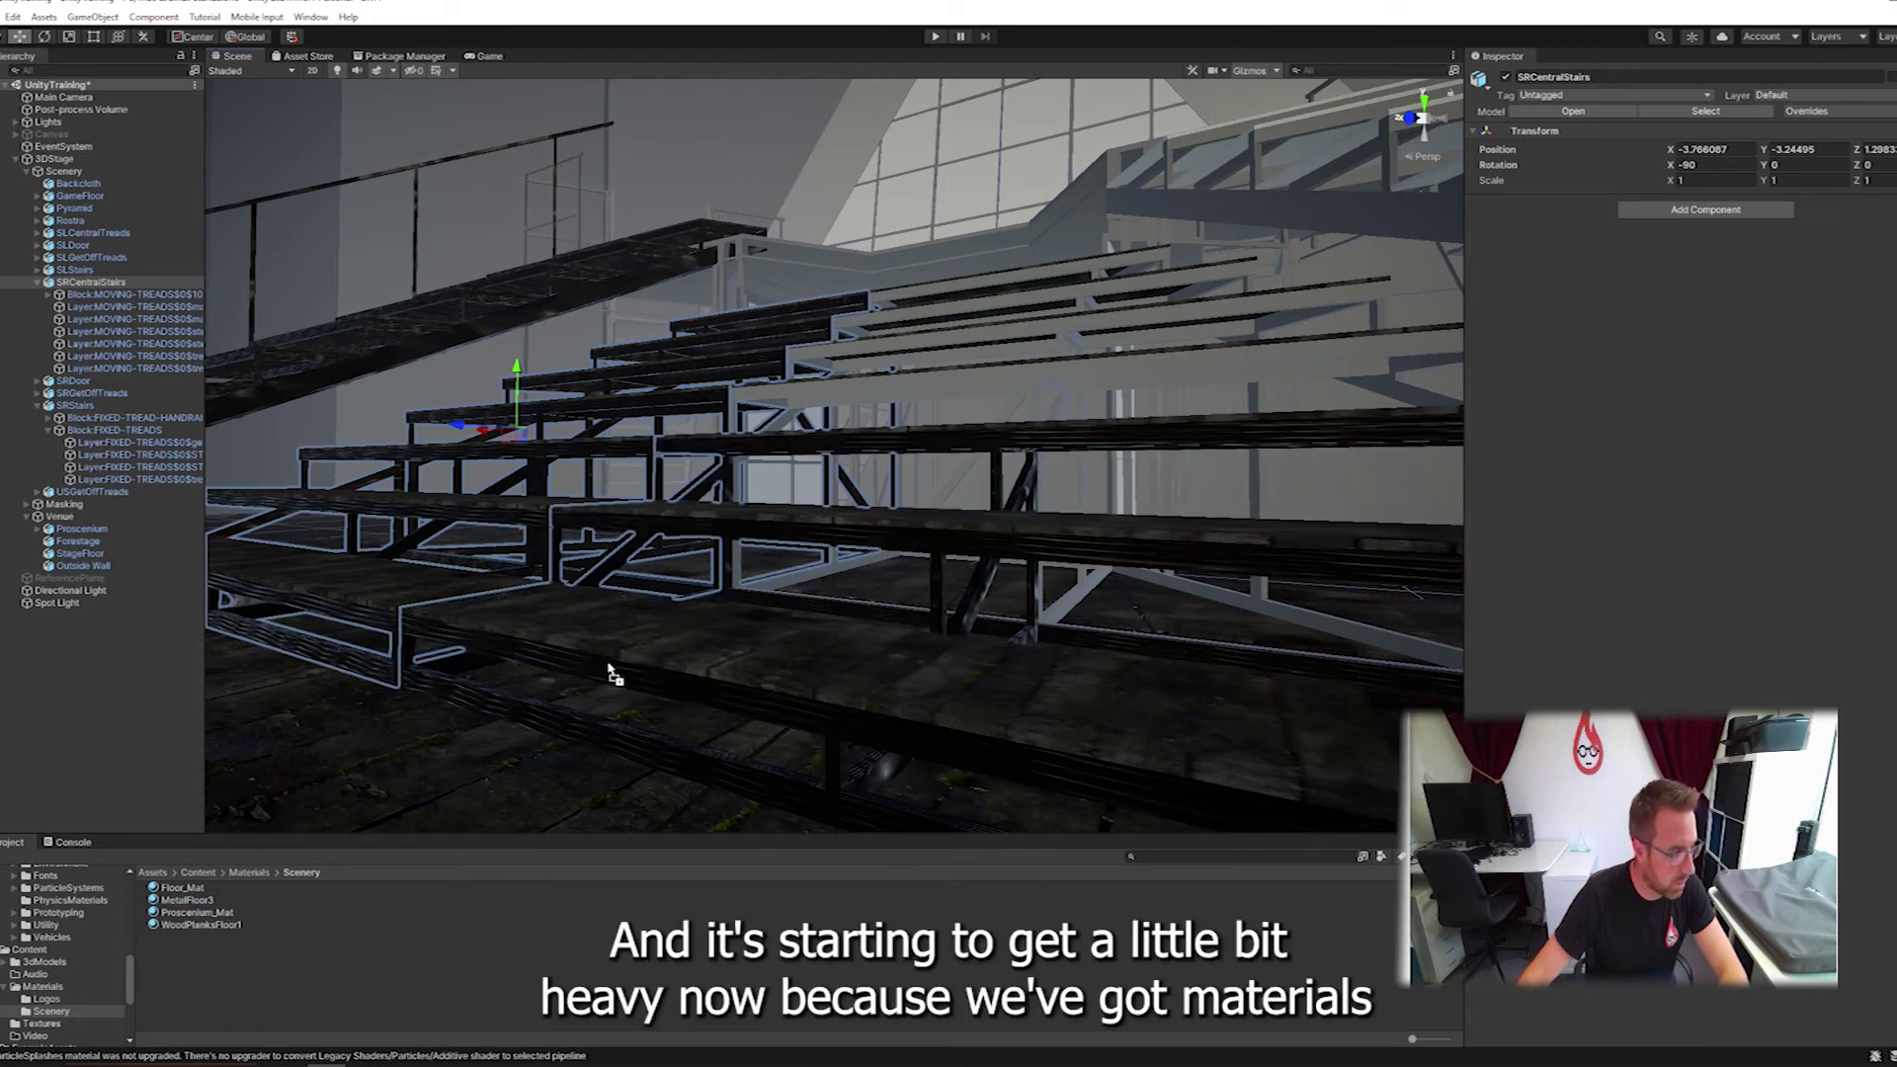
{"action": "left_click_drag", "start_coordinate": [197, 901], "coordinate": [919, 403]}
{"action": "middle_click_drag", "start_coordinate": [978, 426], "coordinate": [914, 472]}
{"action": "left_click_drag", "start_coordinate": [187, 900], "coordinate": [692, 573]}
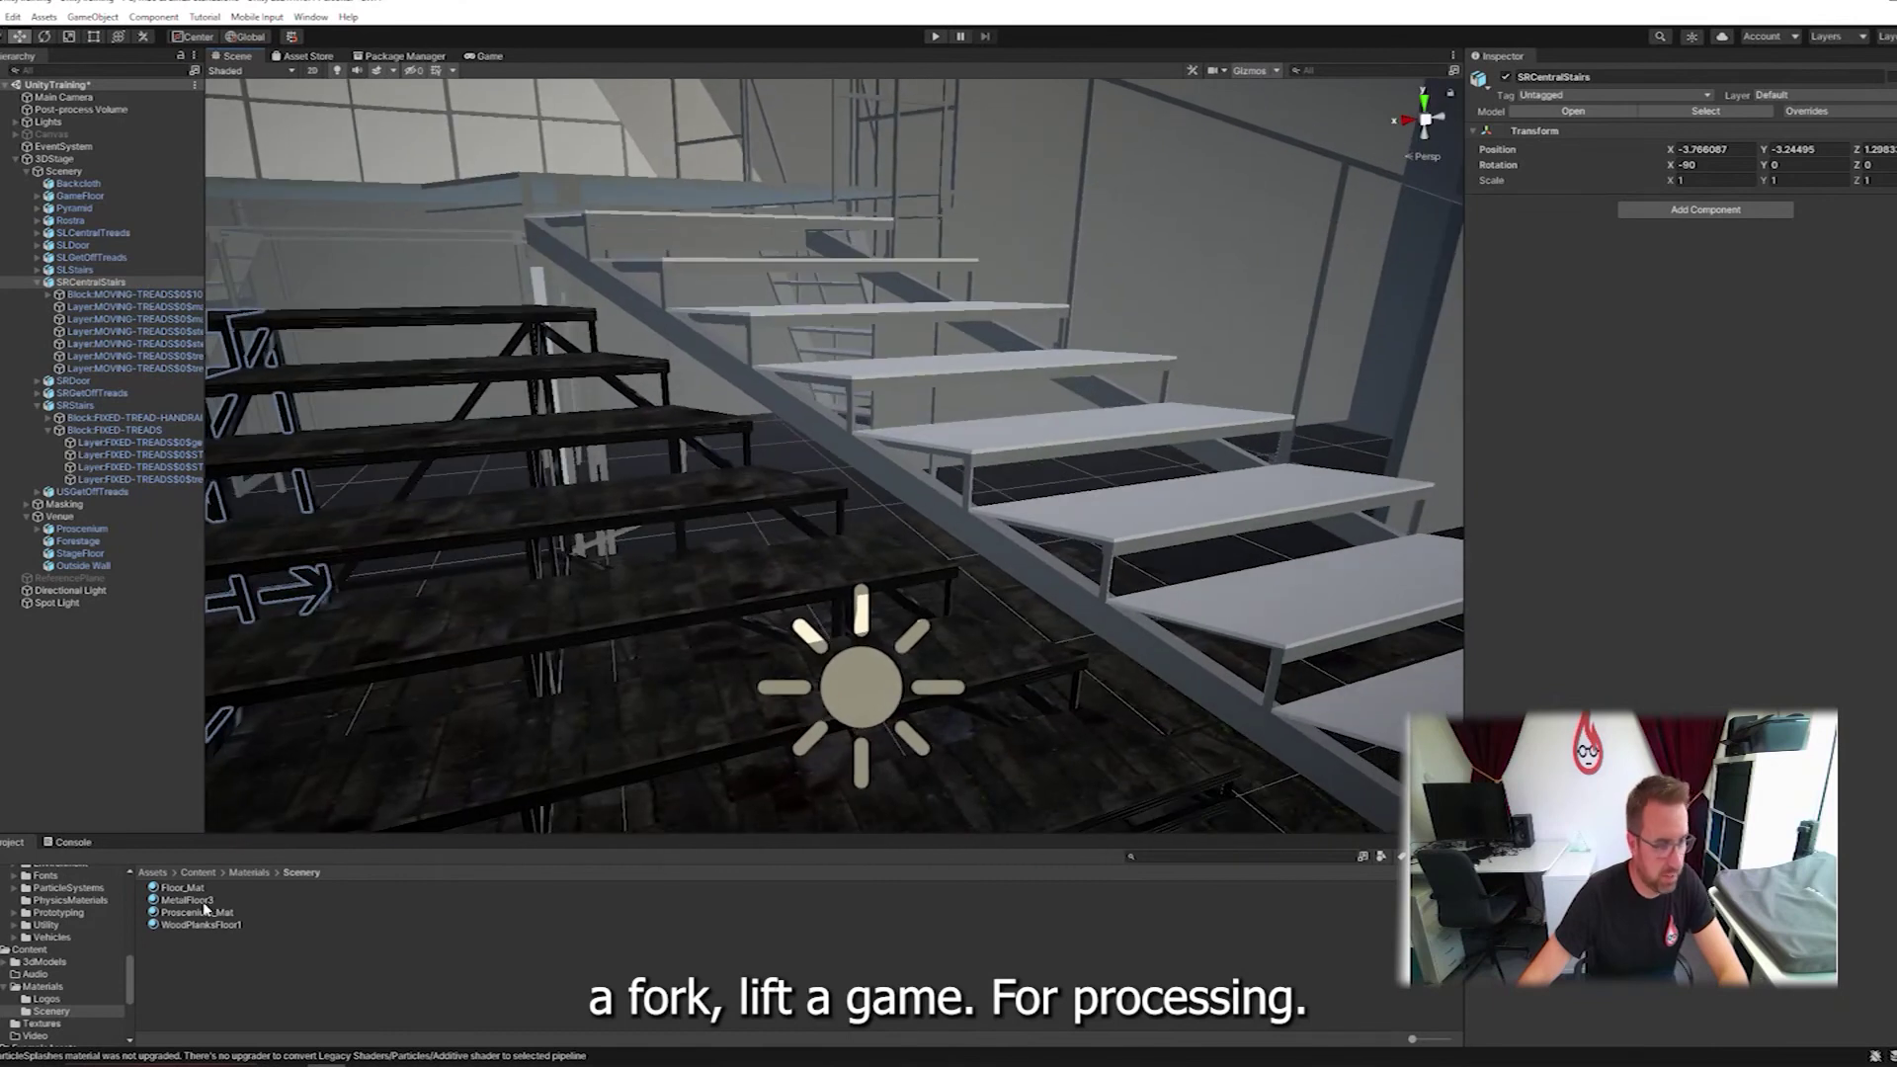
Apply MetalFloor3 to the stringers and tread frames of SLStairs and WoodPlanksFloor1 to its treads.
{"action": "left_click_drag", "start_coordinate": [188, 901], "coordinate": [1135, 648]}
{"action": "middle_click_drag", "start_coordinate": [1135, 648], "coordinate": [1015, 593]}
{"action": "left_click_drag", "start_coordinate": [173, 903], "coordinate": [1206, 670]}
{"action": "left_click_drag", "start_coordinate": [176, 904], "coordinate": [1179, 634]}
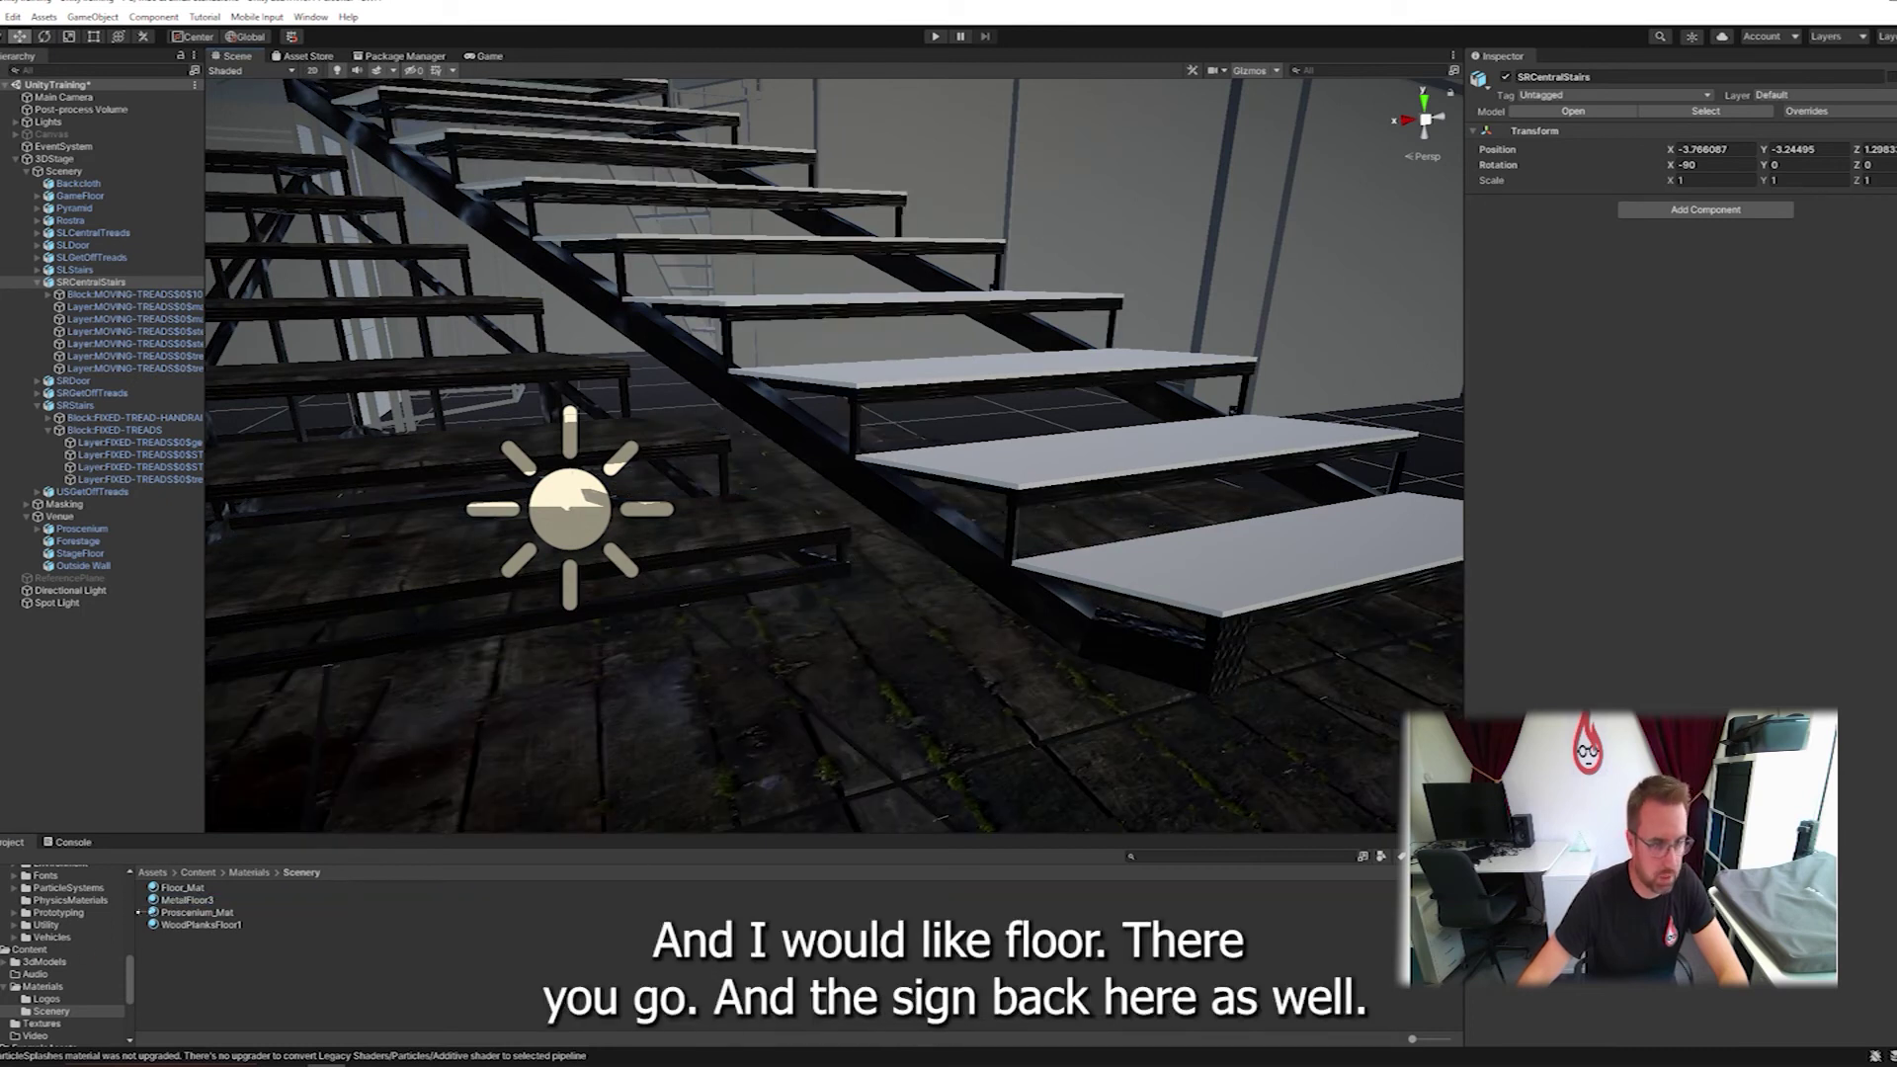
{"action": "left_click_drag", "start_coordinate": [190, 930], "coordinate": [1283, 571]}
Apply the Floor_Mat material to the Layer:rostra platform behind the central staircases.
{"action": "left_click_drag", "start_coordinate": [1092, 530], "coordinate": [928, 518], "text": "alt"}
{"action": "left_click", "coordinate": [808, 491]}
{"action": "left_click", "coordinate": [464, 729]}
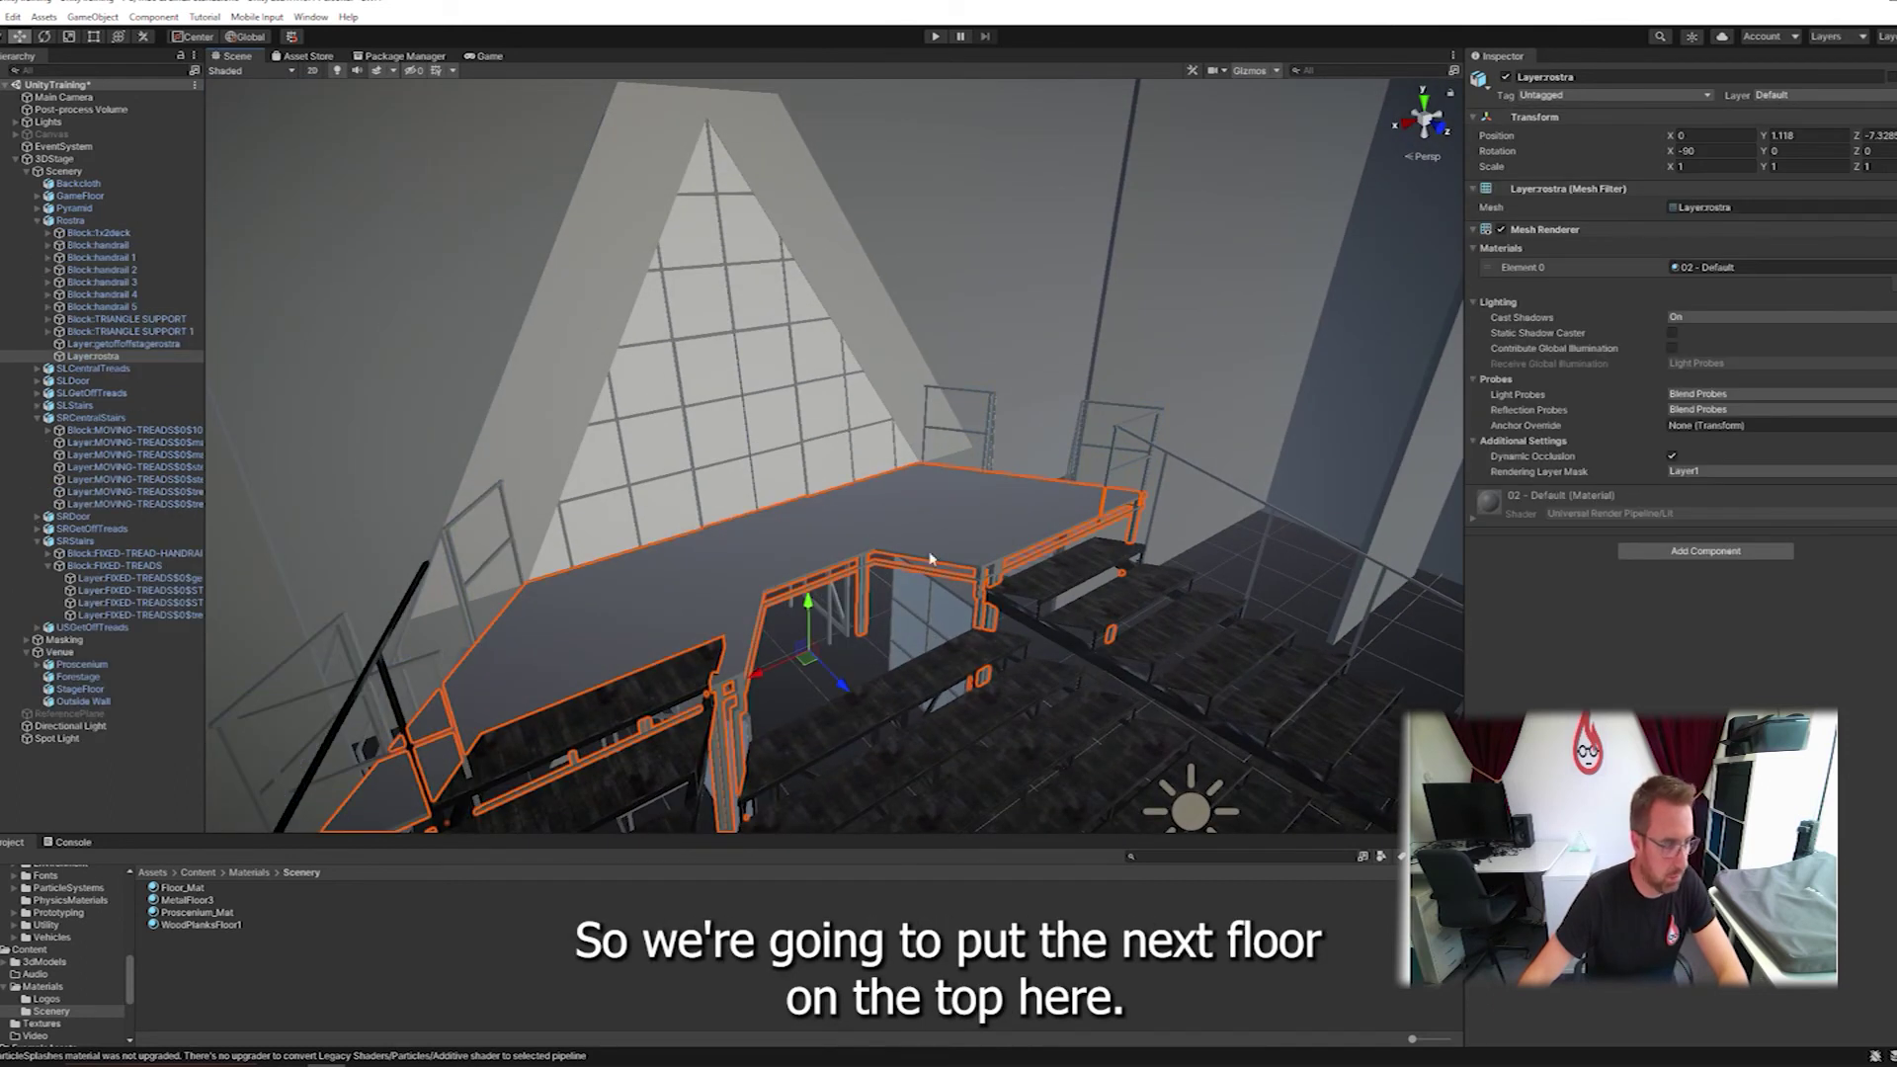
{"action": "left_click", "coordinate": [949, 514]}
{"action": "left_click", "coordinate": [763, 546]}
{"action": "left_click", "coordinate": [700, 554]}
{"action": "scroll", "coordinate": [726, 569], "scroll_direction": "up", "scroll_amount": 5}
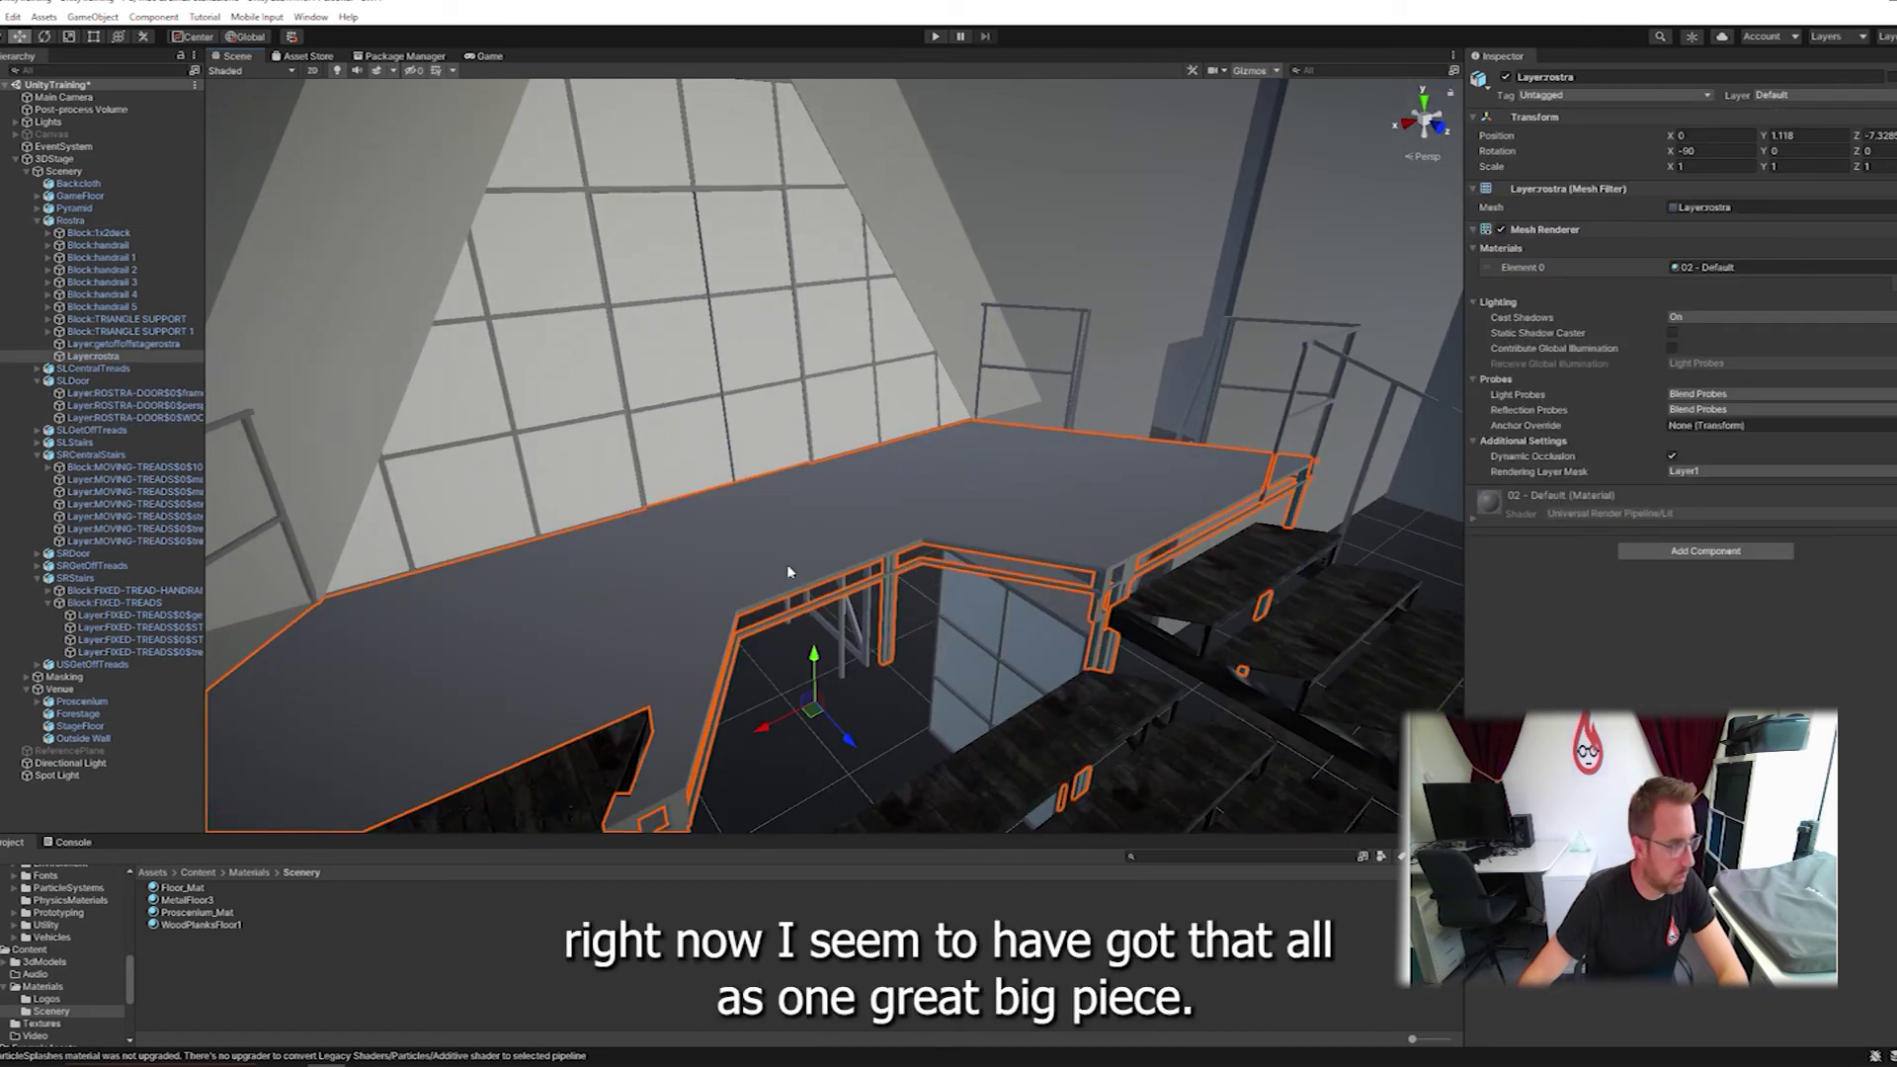
{"action": "left_click_drag", "start_coordinate": [789, 572], "coordinate": [750, 581], "text": "alt"}
{"action": "left_click_drag", "start_coordinate": [943, 745], "coordinate": [970, 686], "text": "alt"}
{"action": "left_click_drag", "start_coordinate": [478, 708], "coordinate": [531, 543], "text": "alt"}
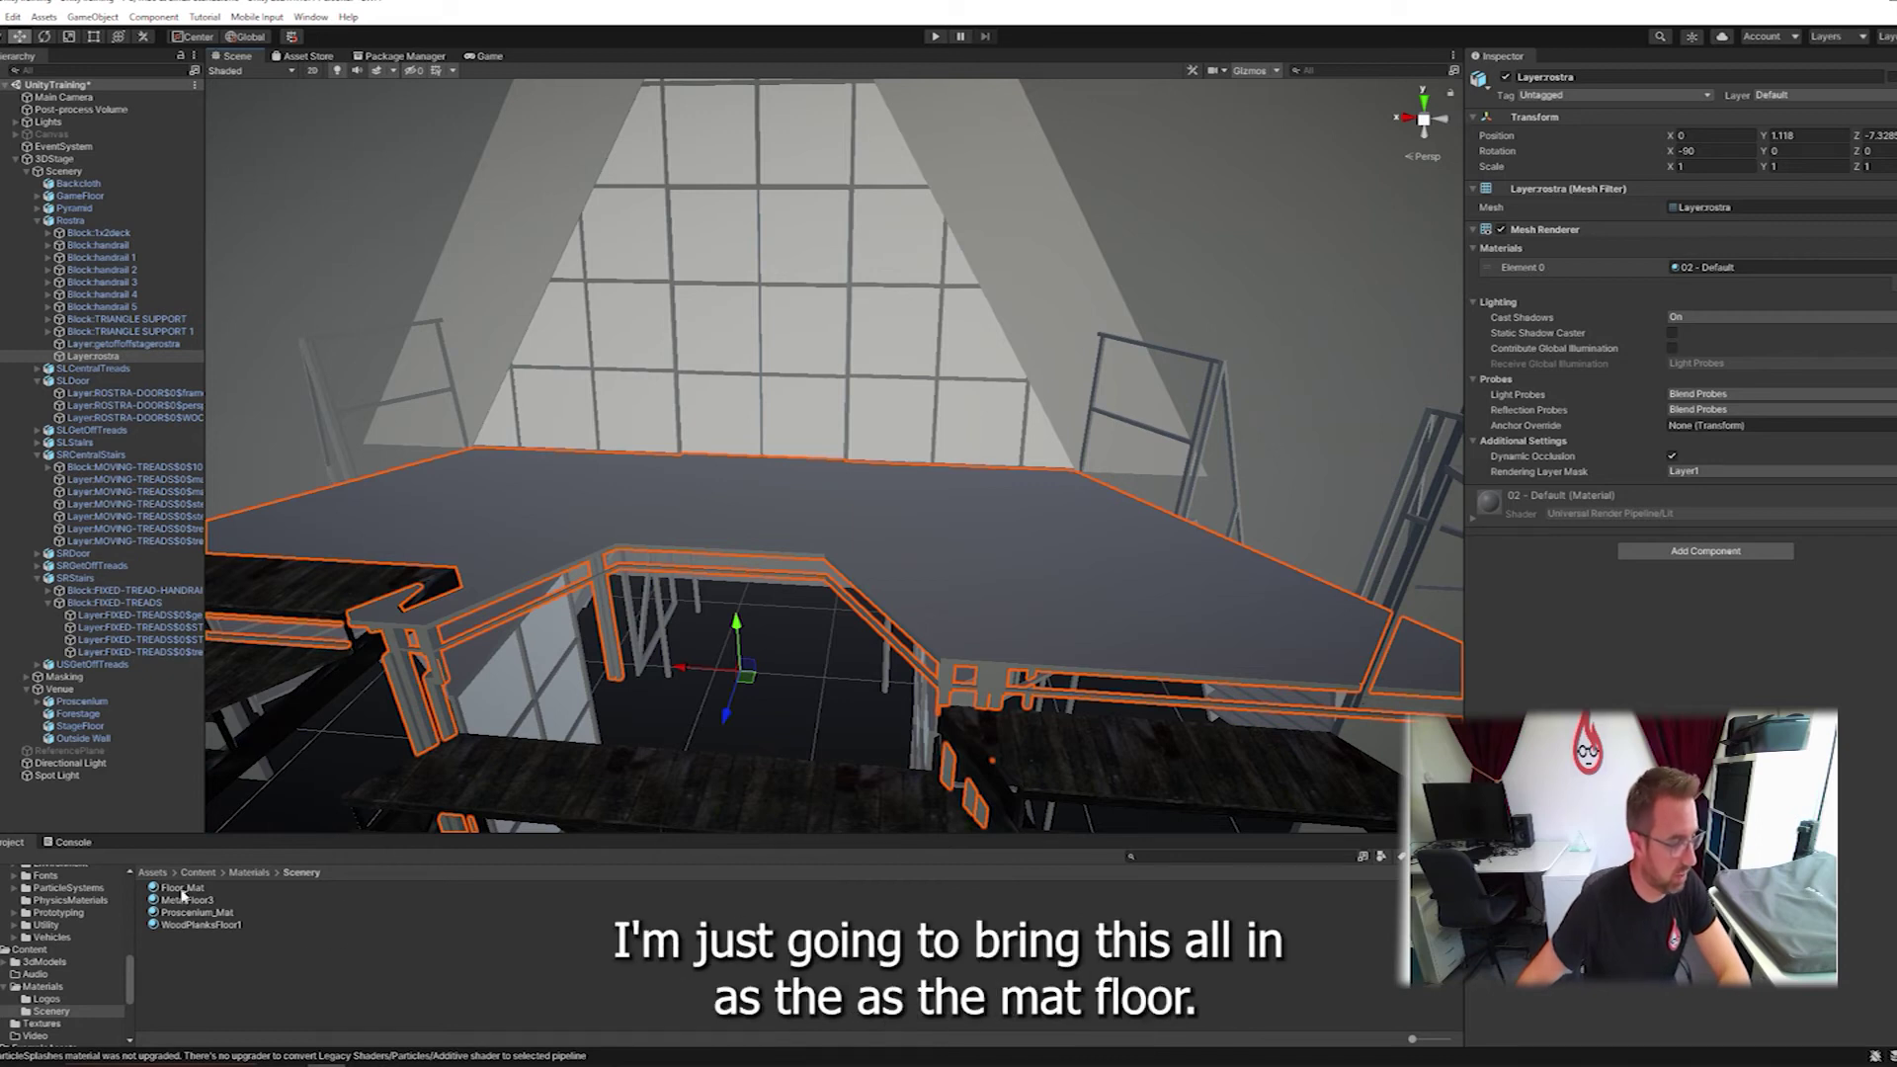
{"action": "left_click_drag", "start_coordinate": [184, 891], "coordinate": [934, 566]}
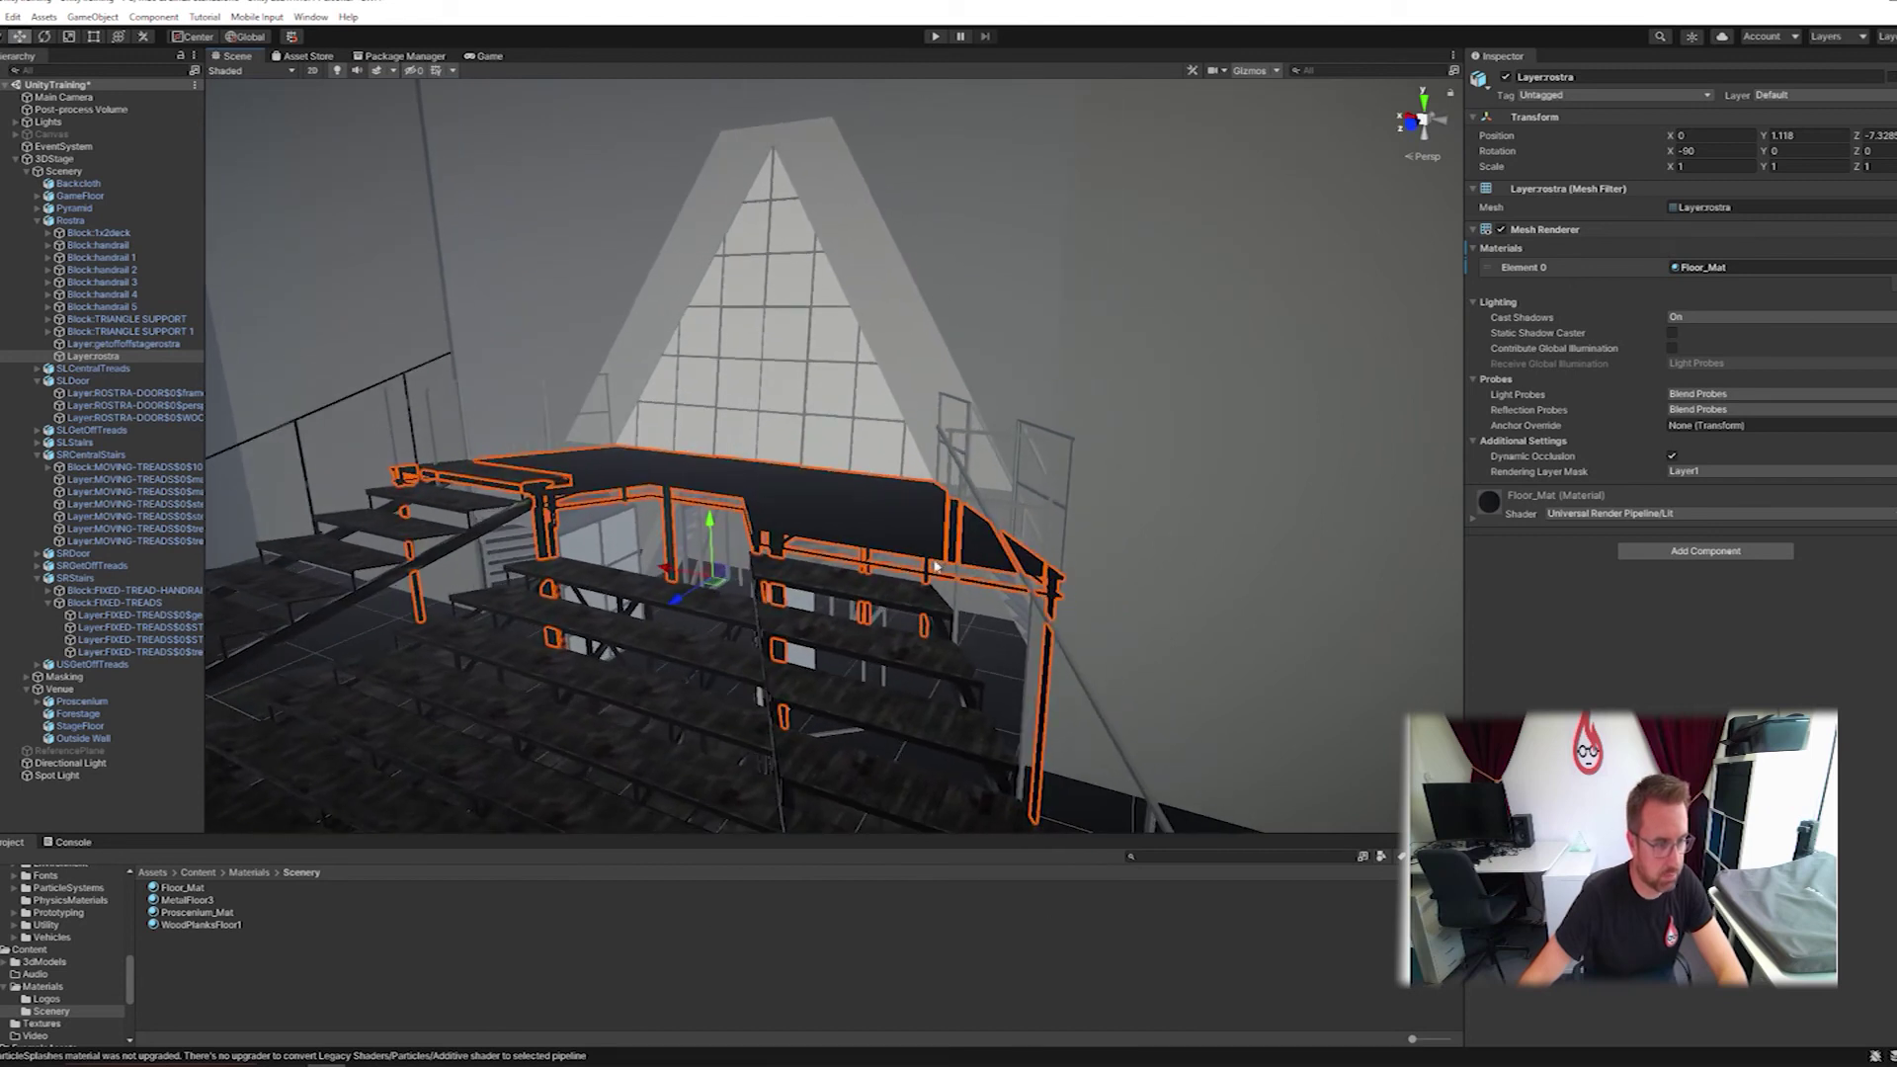
Apply the MetalFloor3 material to the handrail of SLStairs.
{"action": "left_click", "coordinate": [1031, 596]}
{"action": "left_click", "coordinate": [1028, 605]}
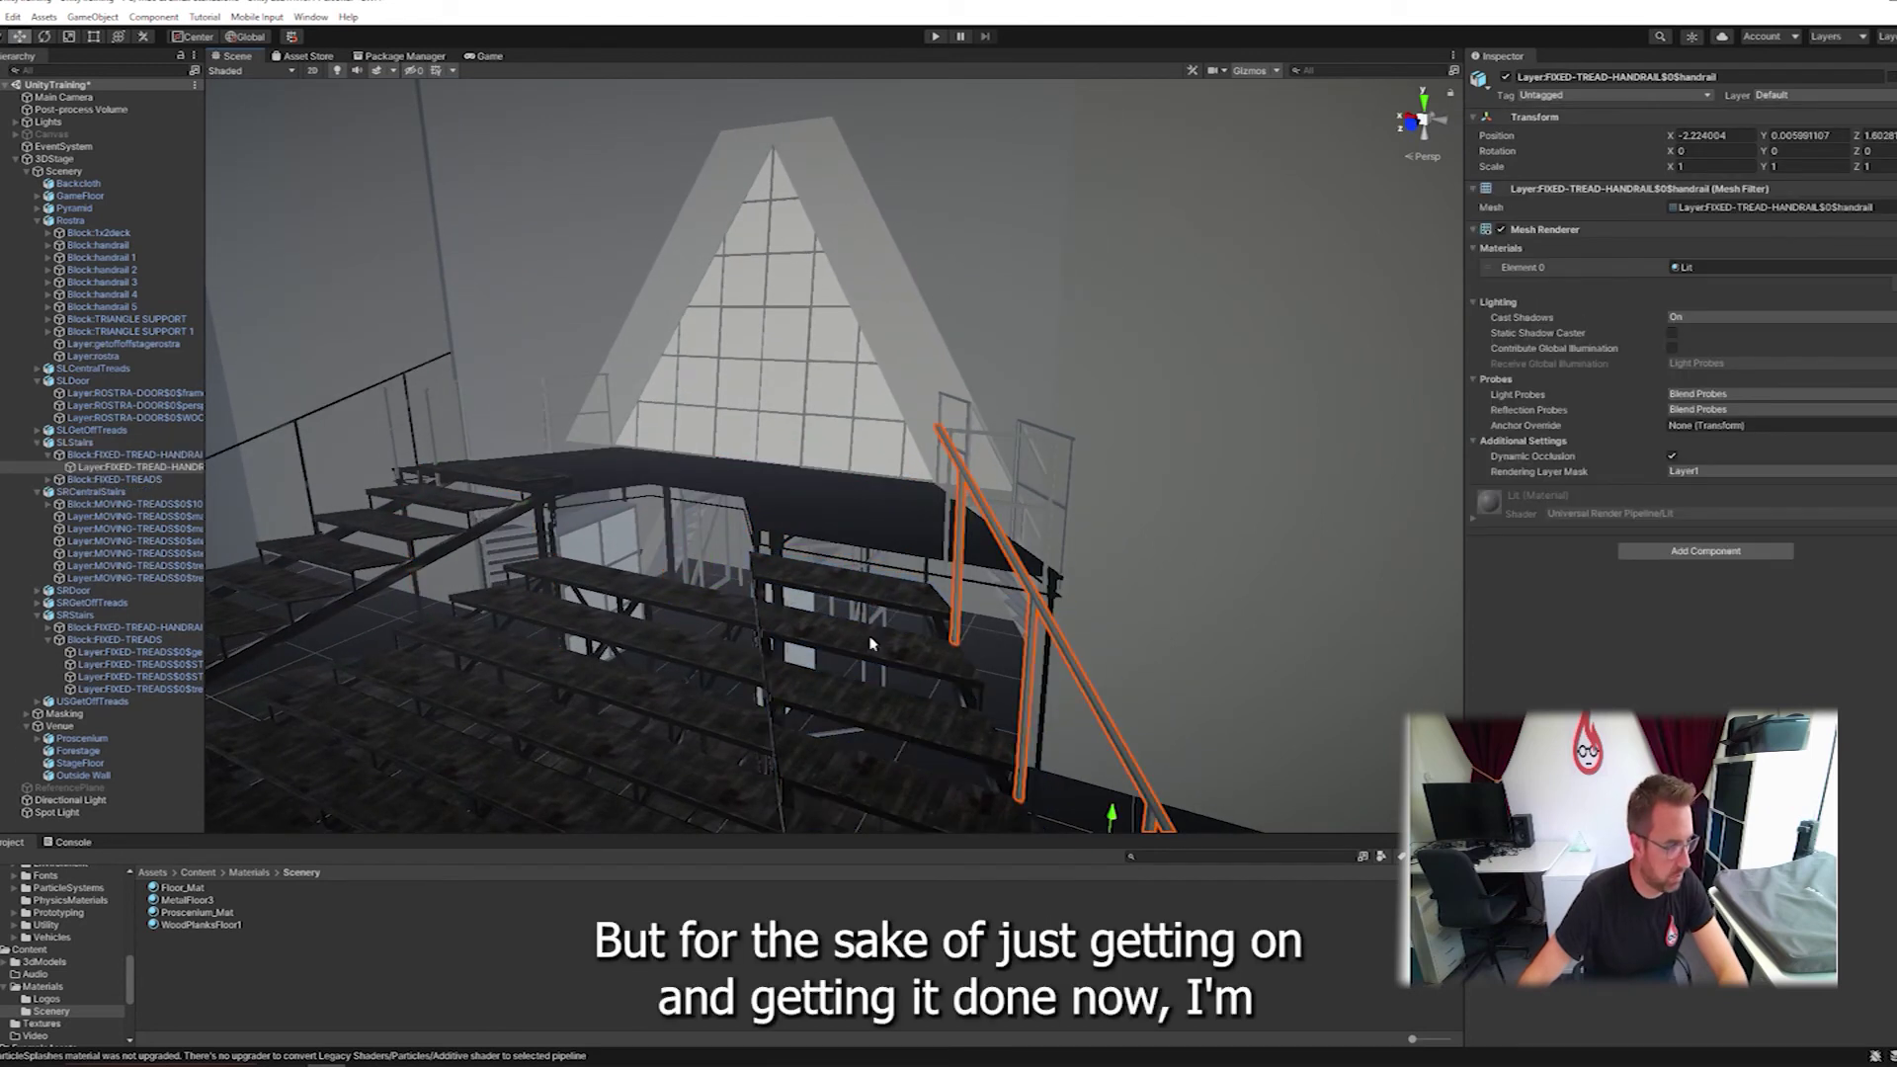
{"action": "left_click_drag", "start_coordinate": [179, 899], "coordinate": [951, 539]}
Apply the MetalFloor3 material to the Rostra handrails at the SLStairs end of the platform.
{"action": "left_click", "coordinate": [973, 535]}
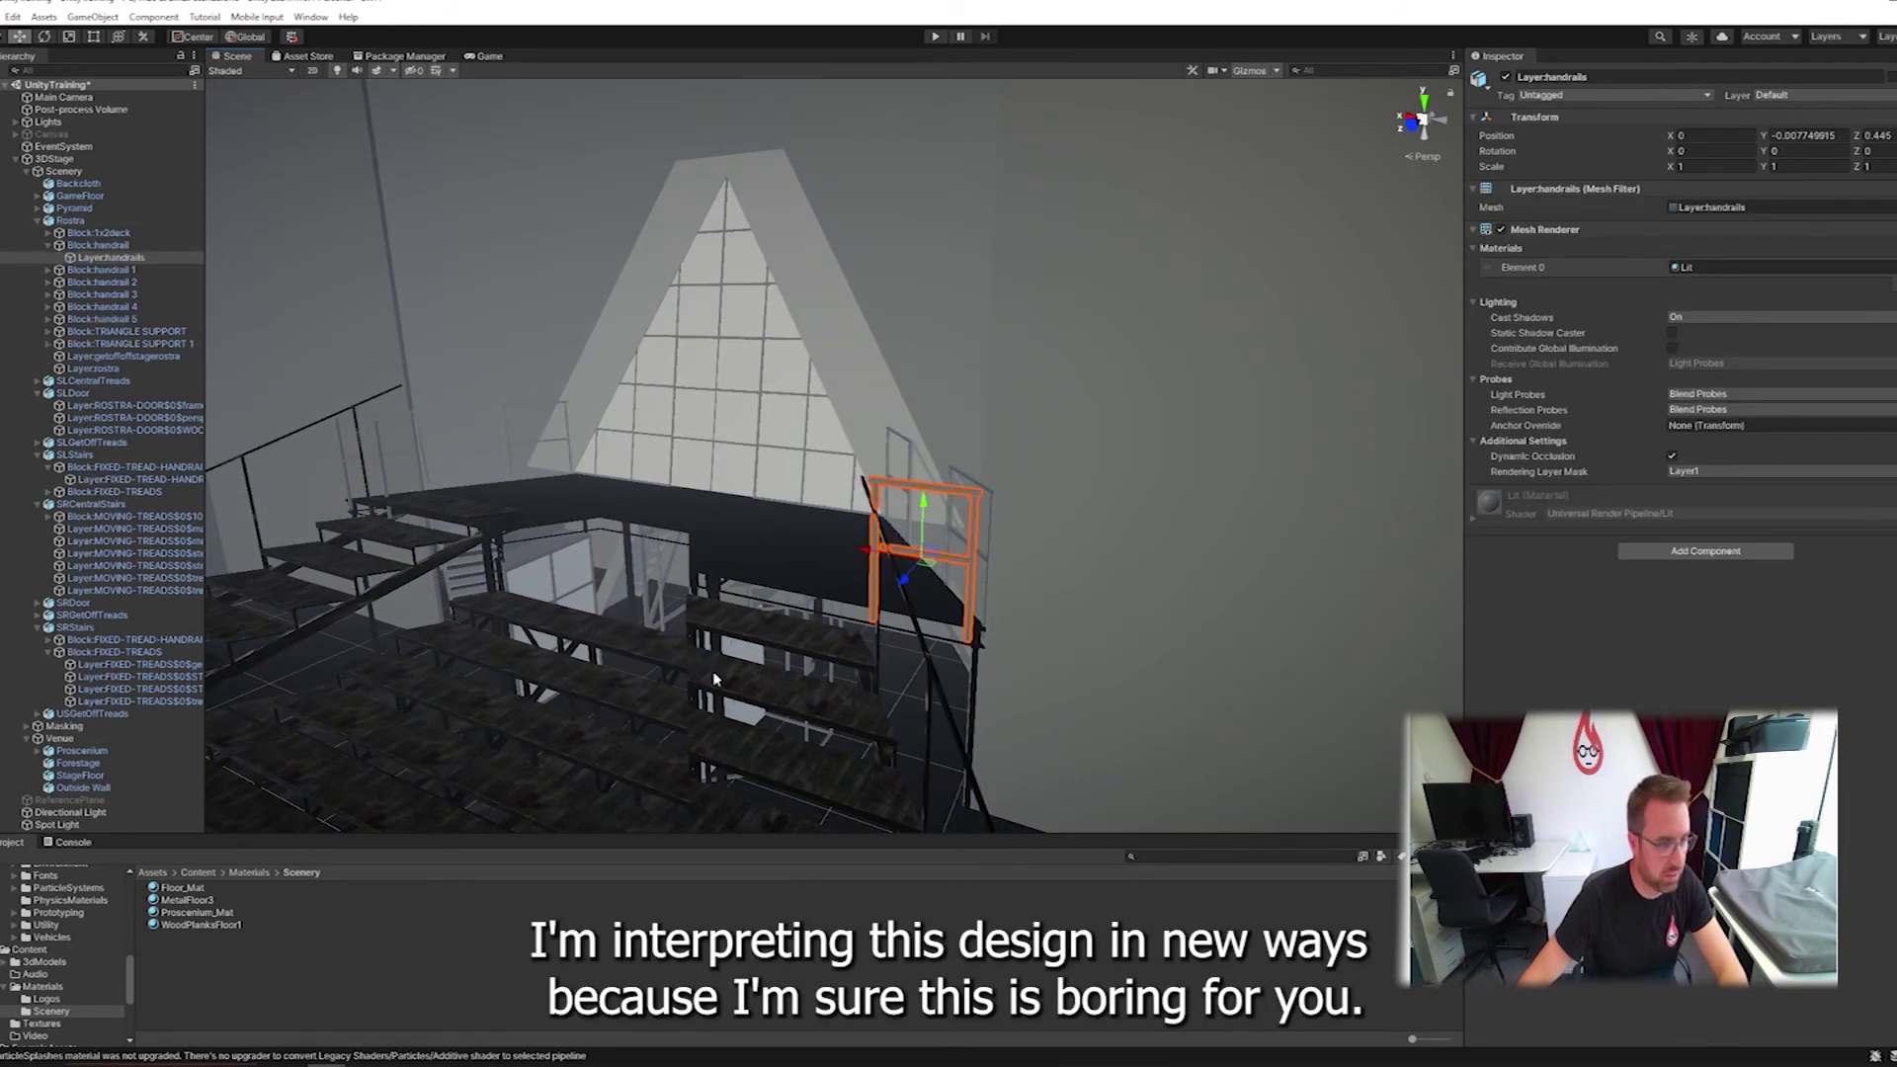
{"action": "left_click_drag", "start_coordinate": [200, 899], "coordinate": [978, 578]}
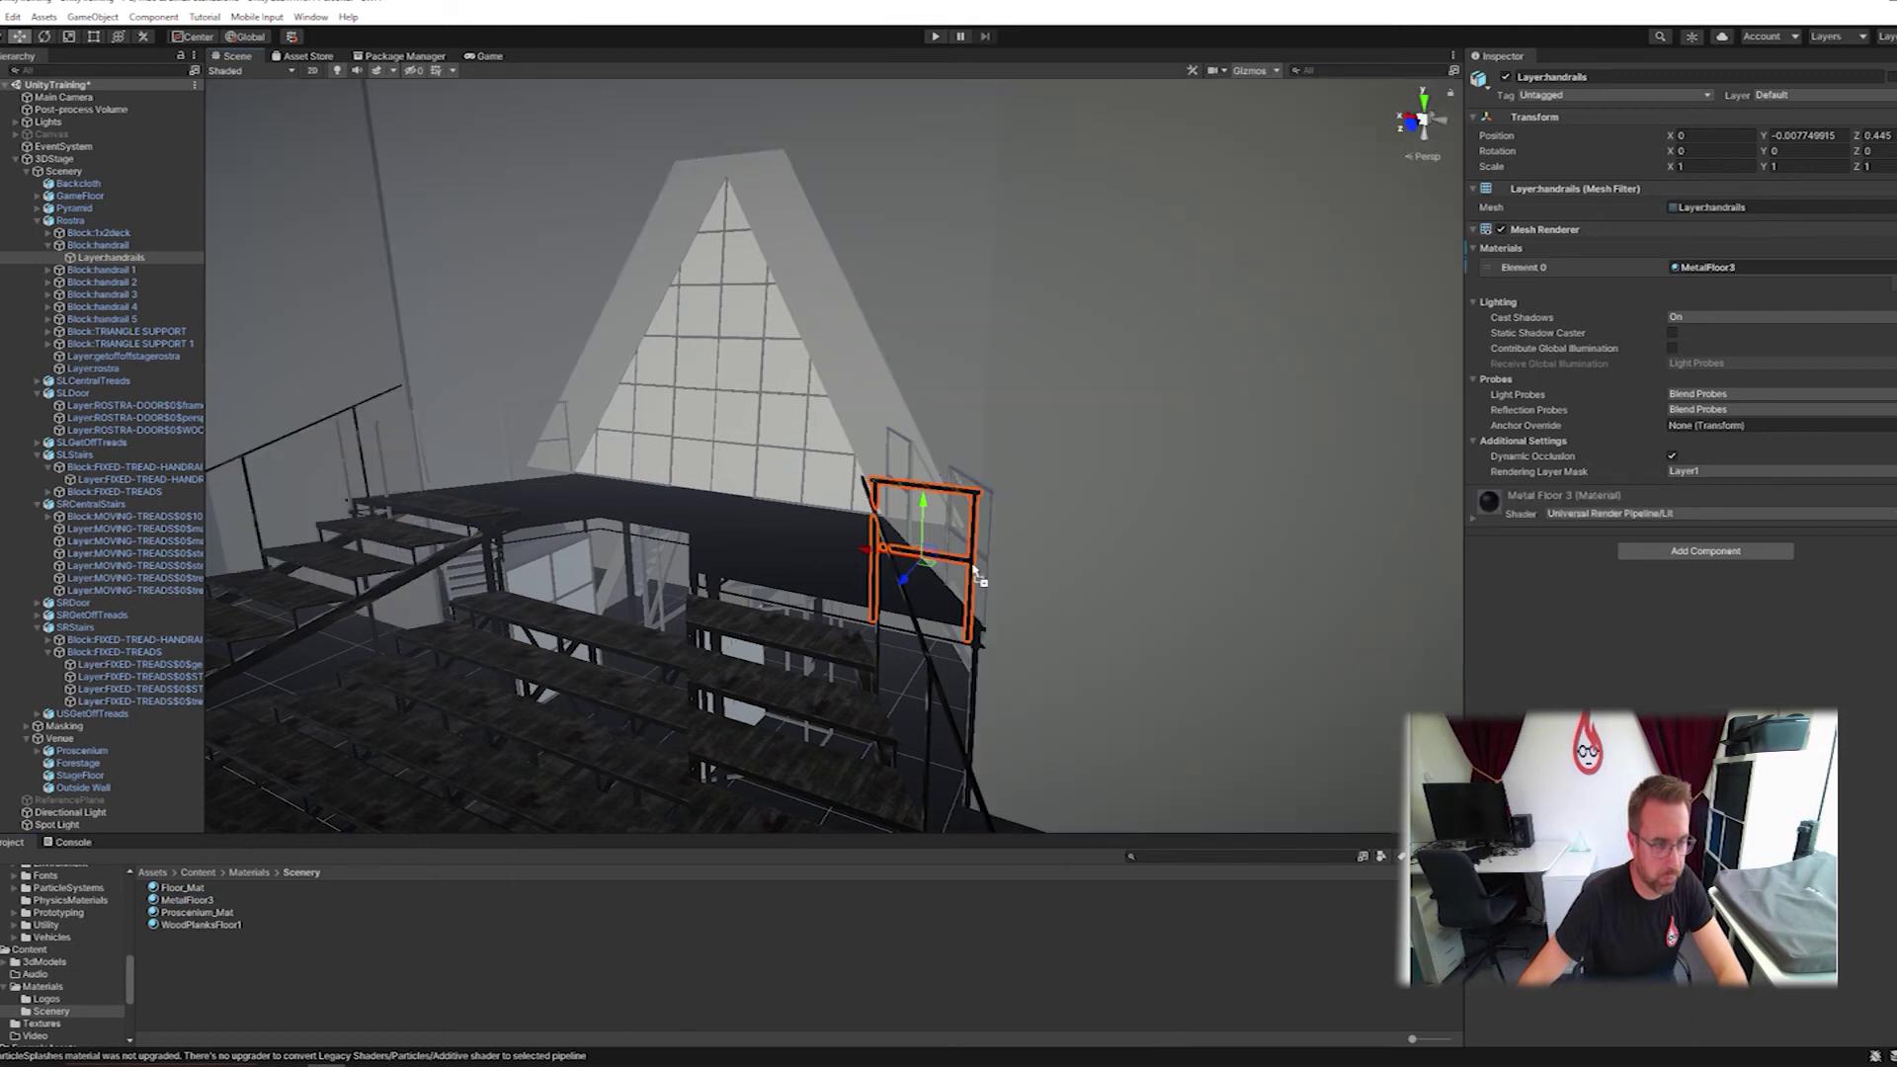
{"action": "left_click", "coordinate": [982, 555]}
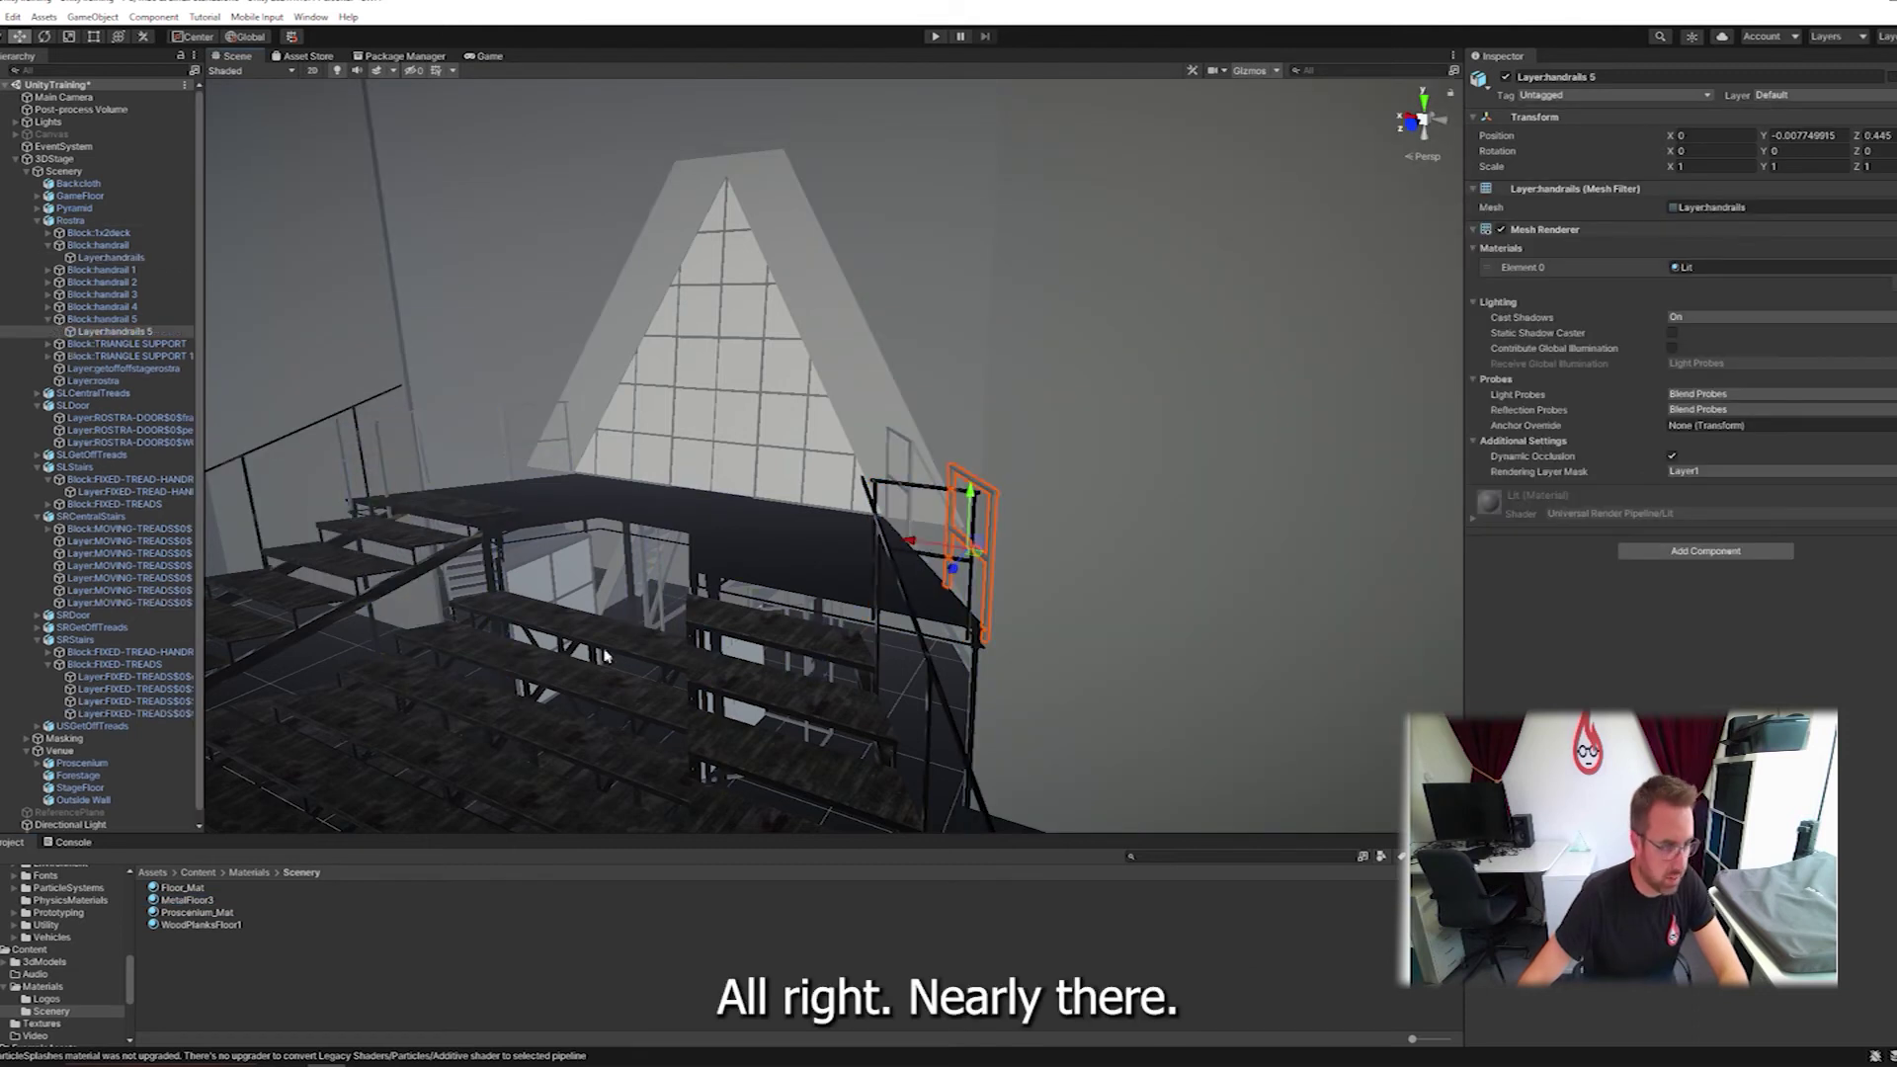
{"action": "left_click_drag", "start_coordinate": [165, 897], "coordinate": [991, 569]}
{"action": "left_click", "coordinate": [909, 449]}
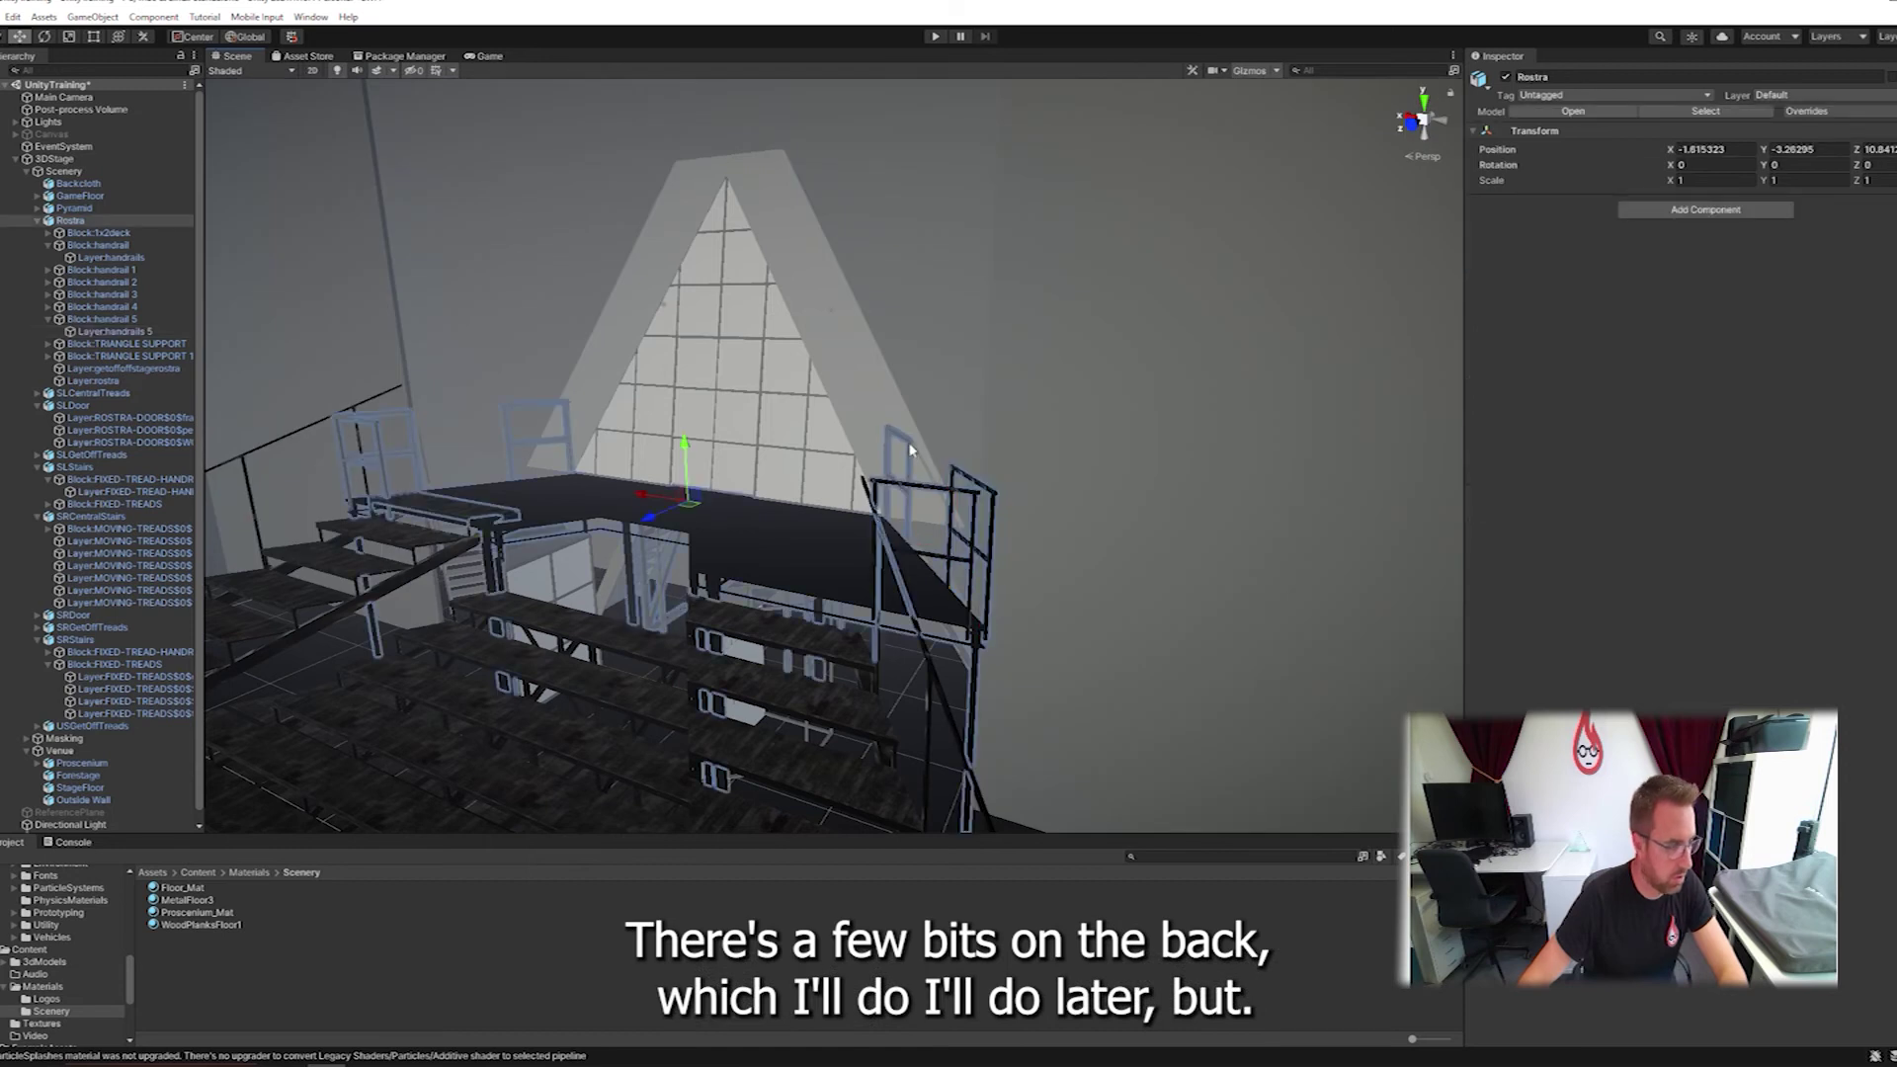
{"action": "left_click_drag", "start_coordinate": [186, 900], "coordinate": [850, 491]}
Select several light-box panels of the triangular window individually to check that they are separate objects.
{"action": "left_click", "coordinate": [829, 504]}
{"action": "left_click", "coordinate": [829, 506]}
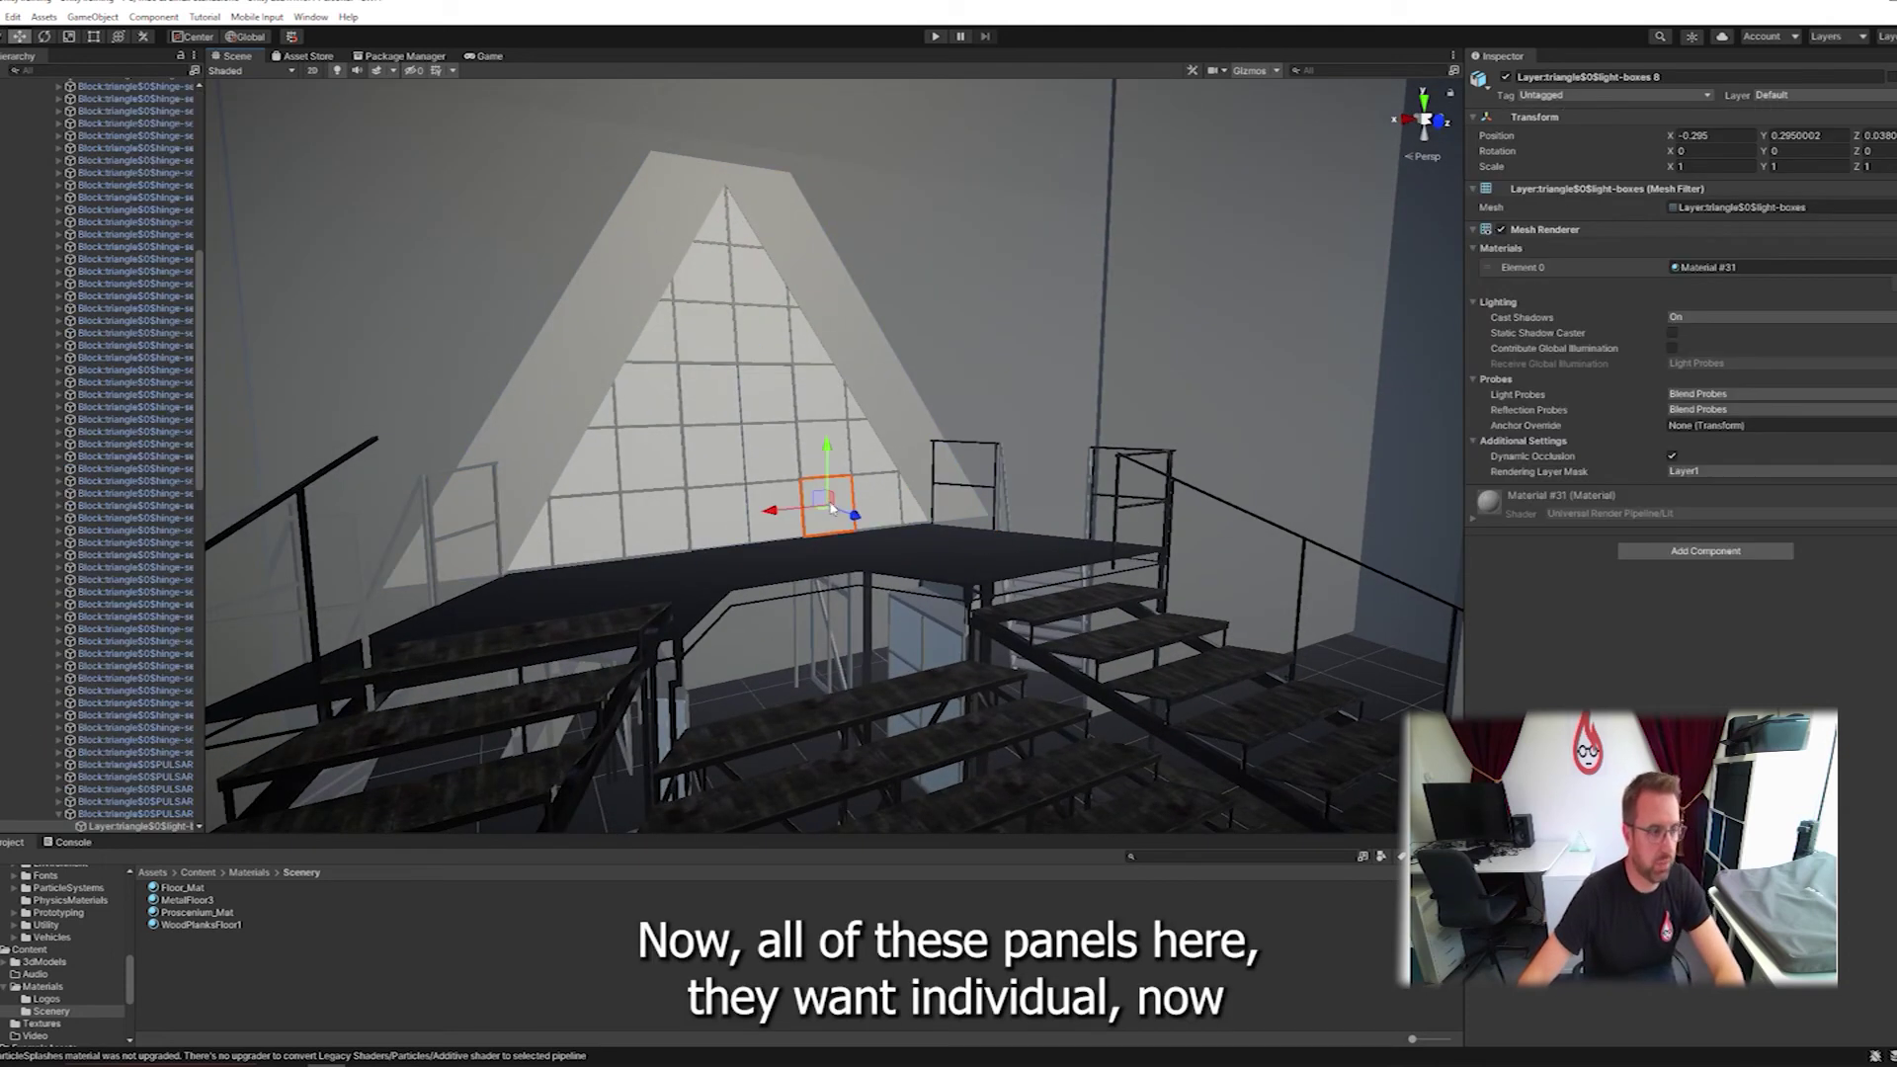
{"action": "left_click", "coordinate": [769, 534]}
{"action": "left_click", "coordinate": [718, 529]}
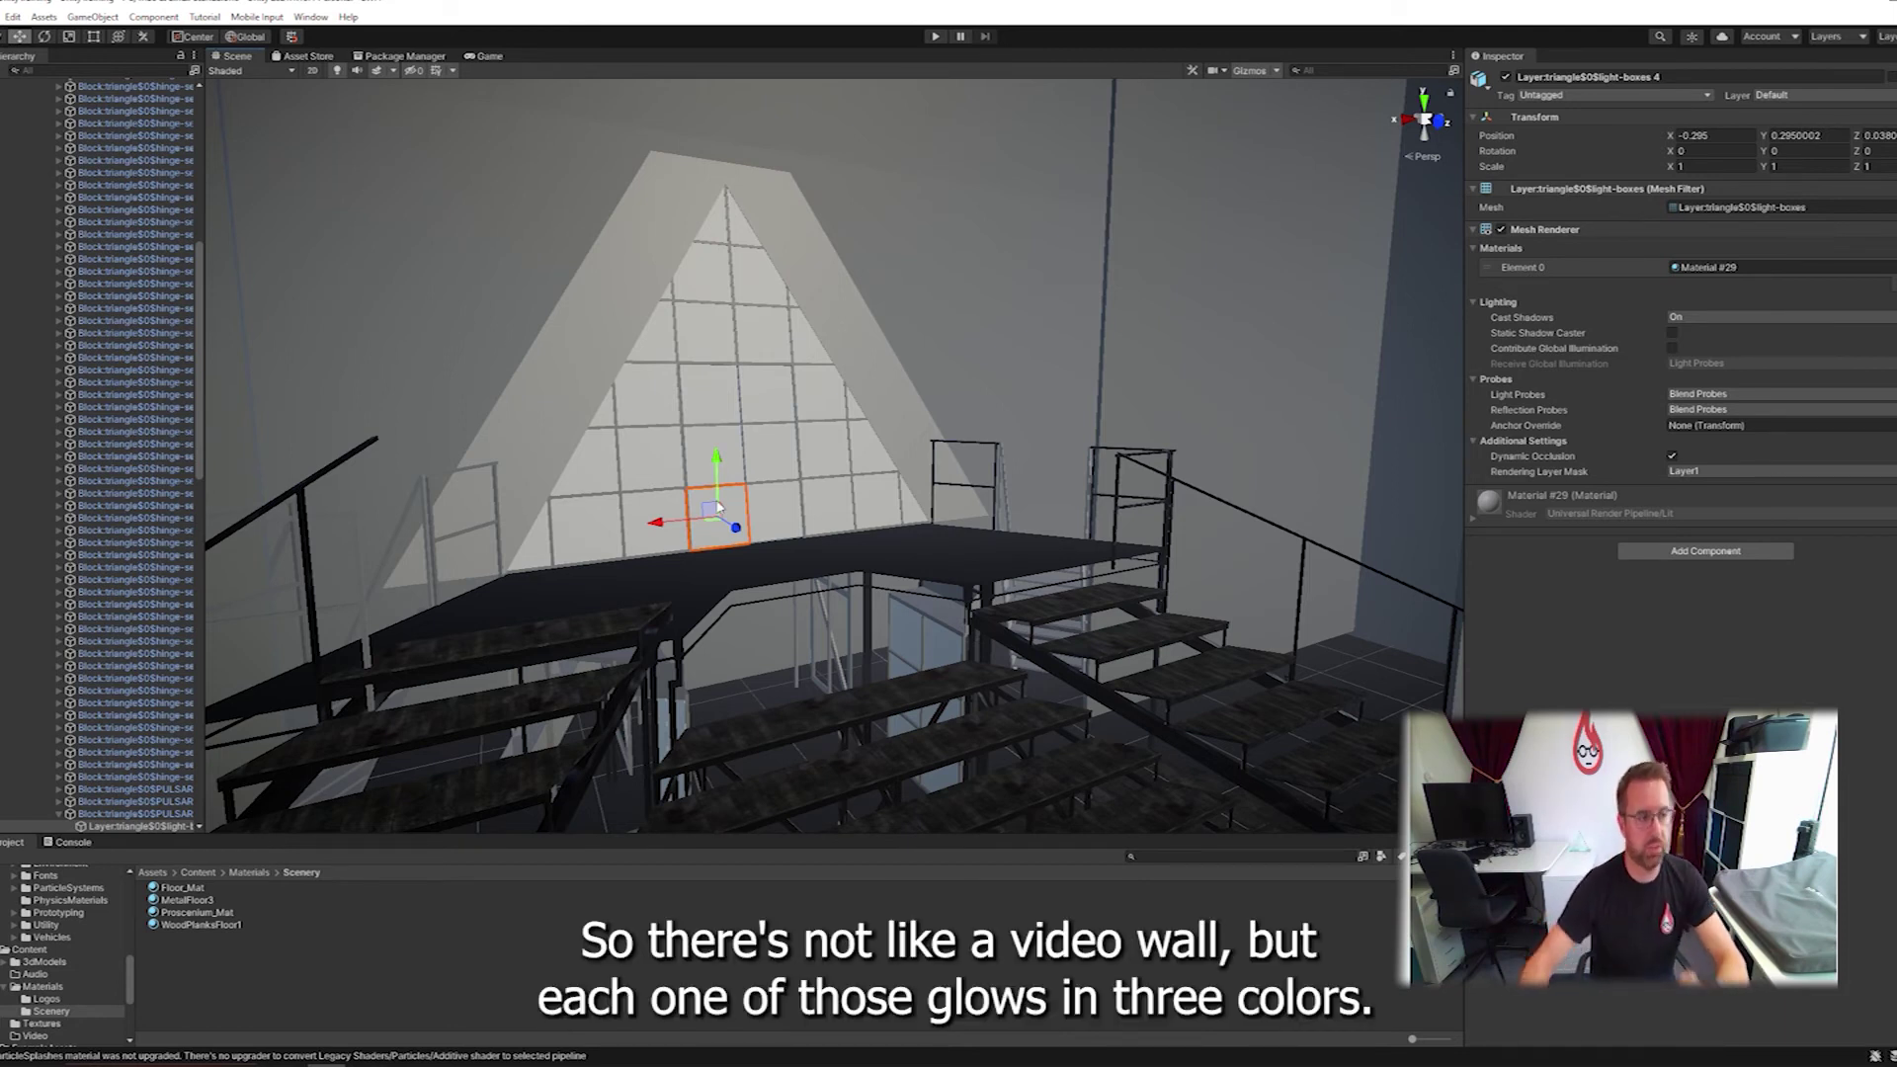
Create a new material in the Scenery materials folder and name it PanelRed_Mat.
{"action": "left_click", "coordinate": [179, 986]}
{"action": "right_click", "coordinate": [200, 982]}
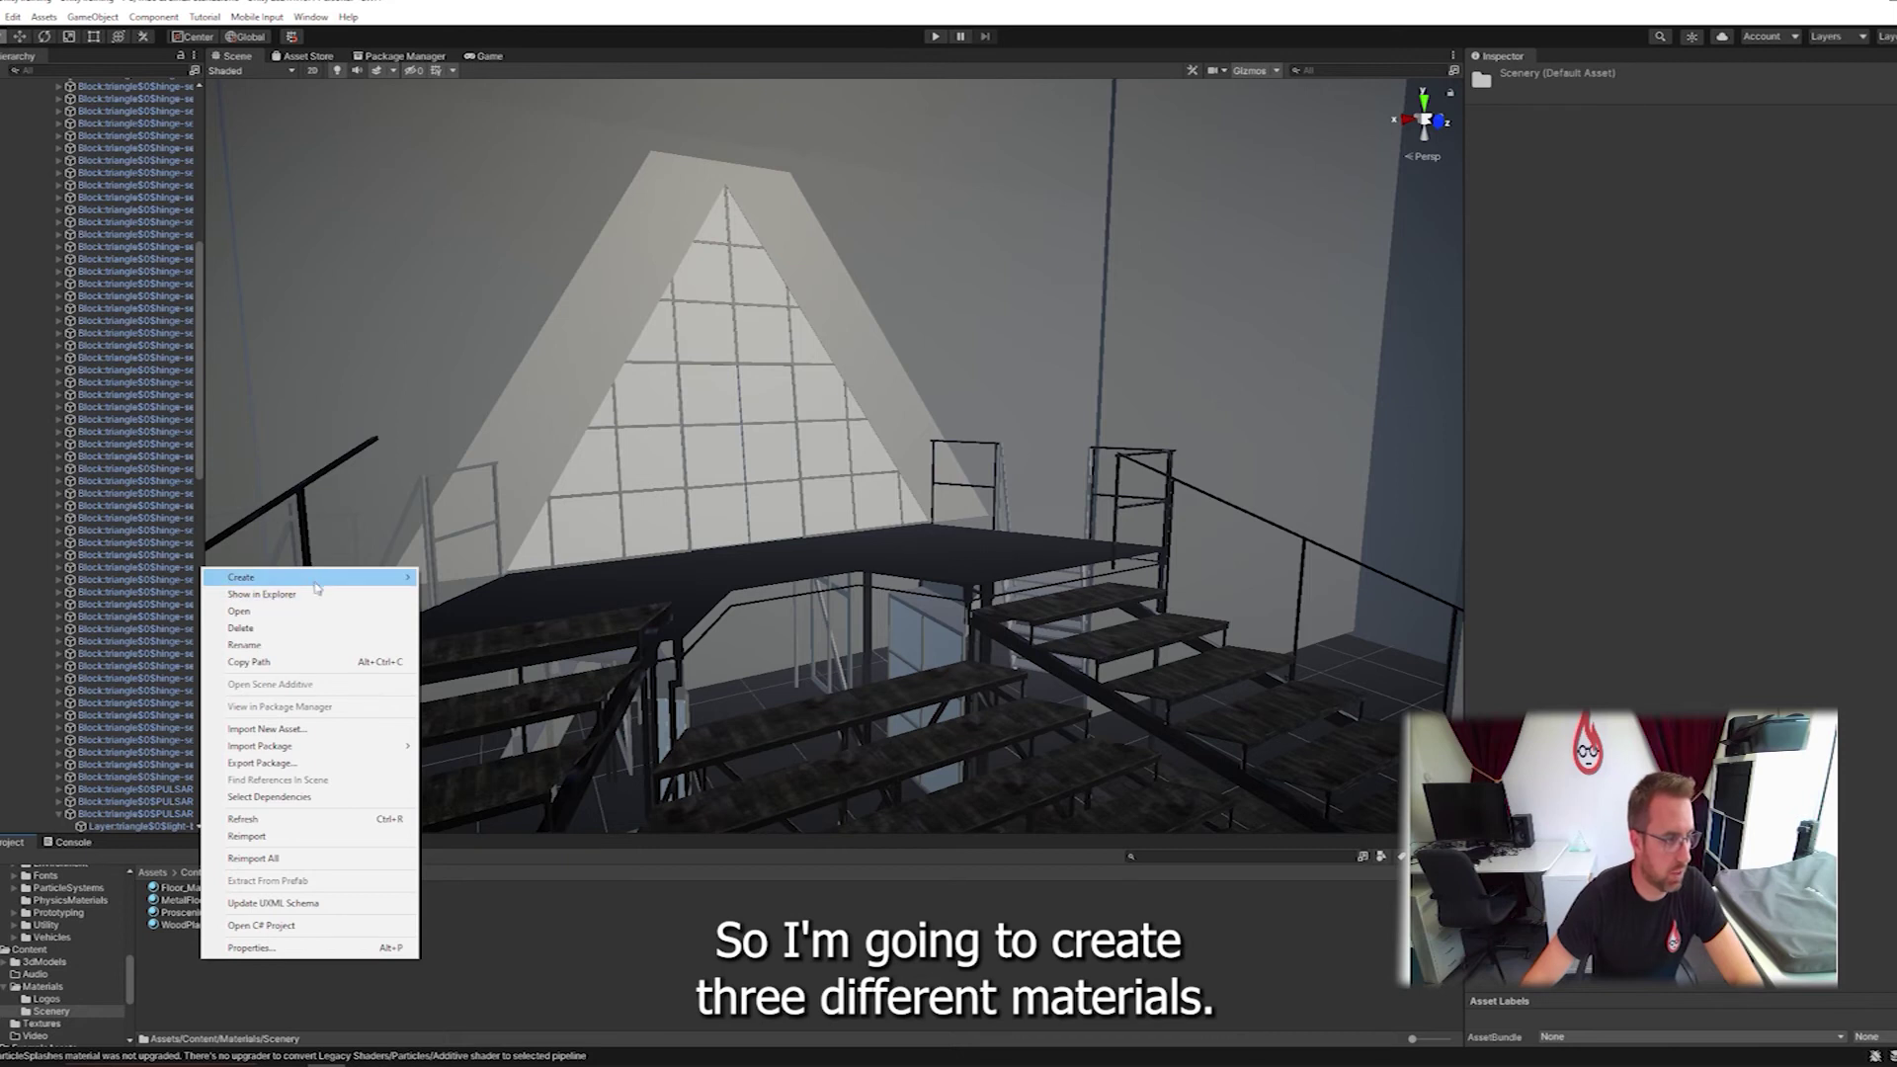
{"action": "mouse_move", "coordinate": [316, 587]}
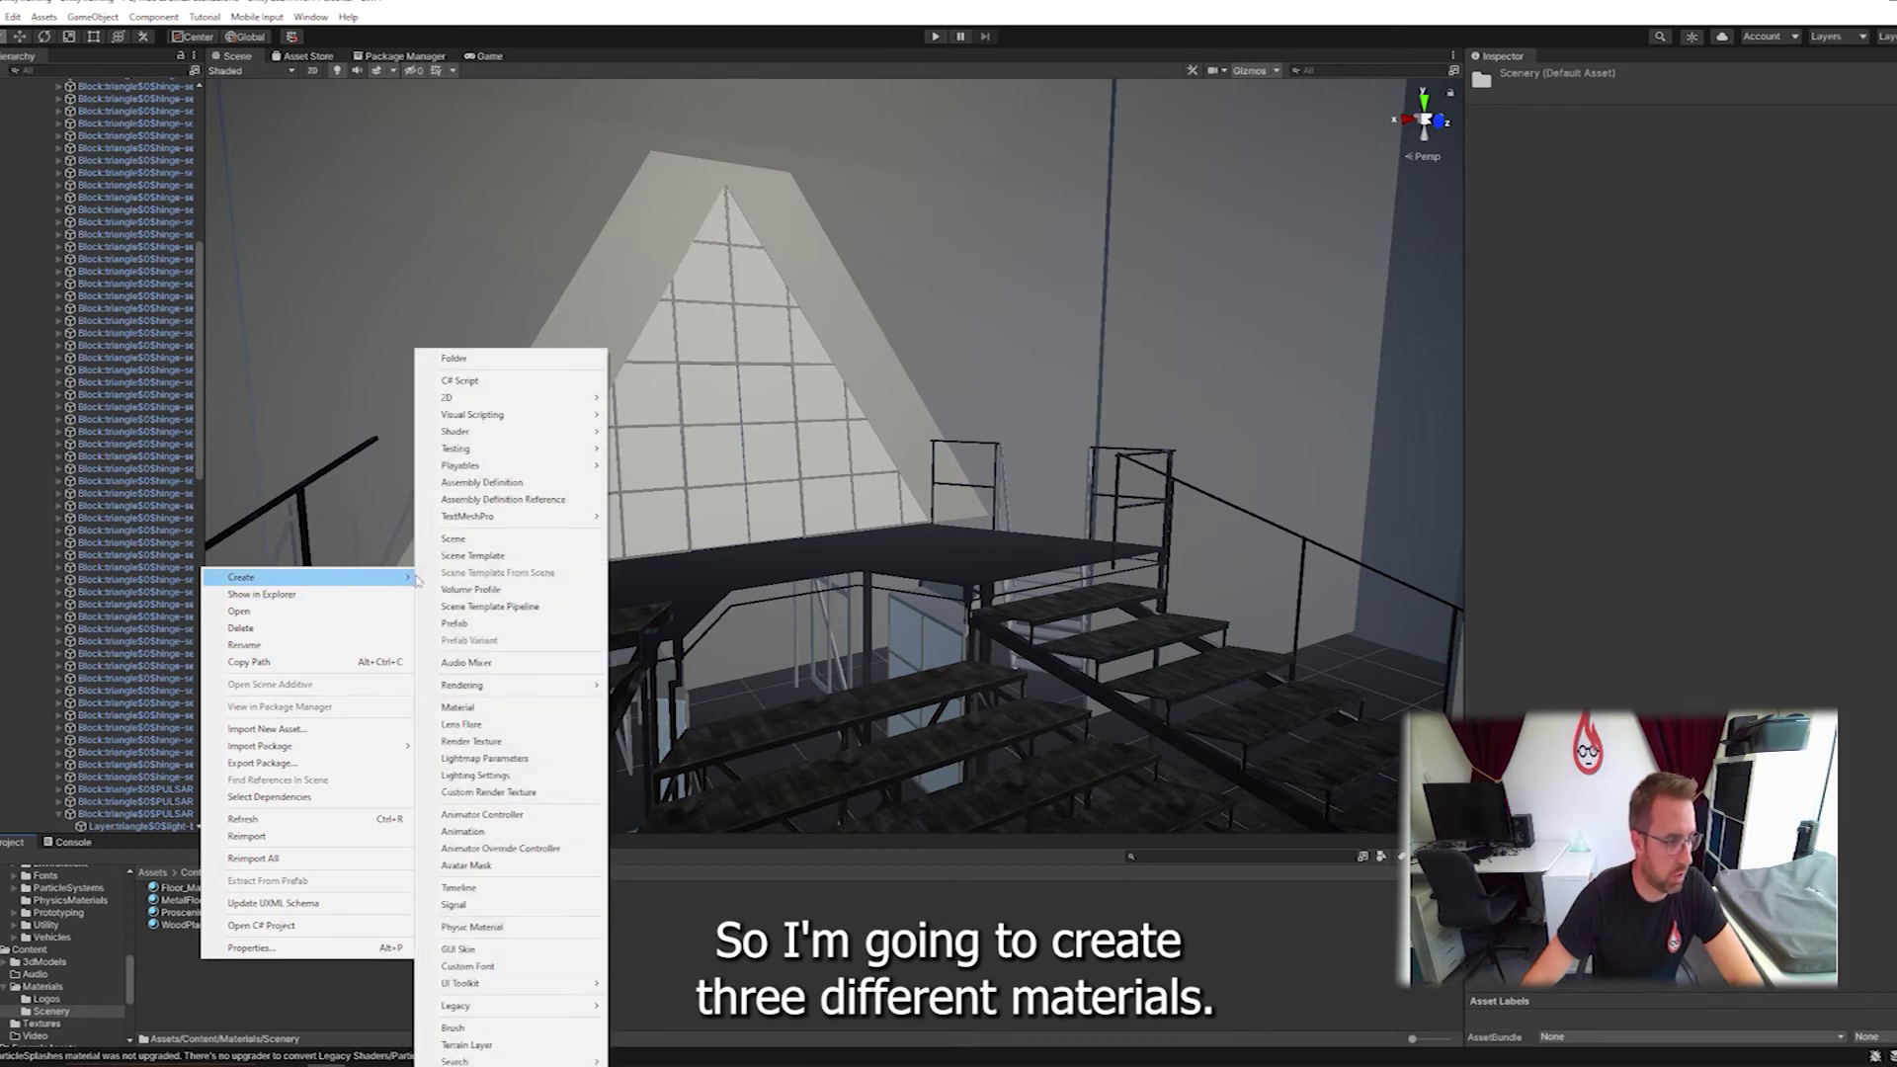
{"action": "left_click", "coordinate": [507, 708]}
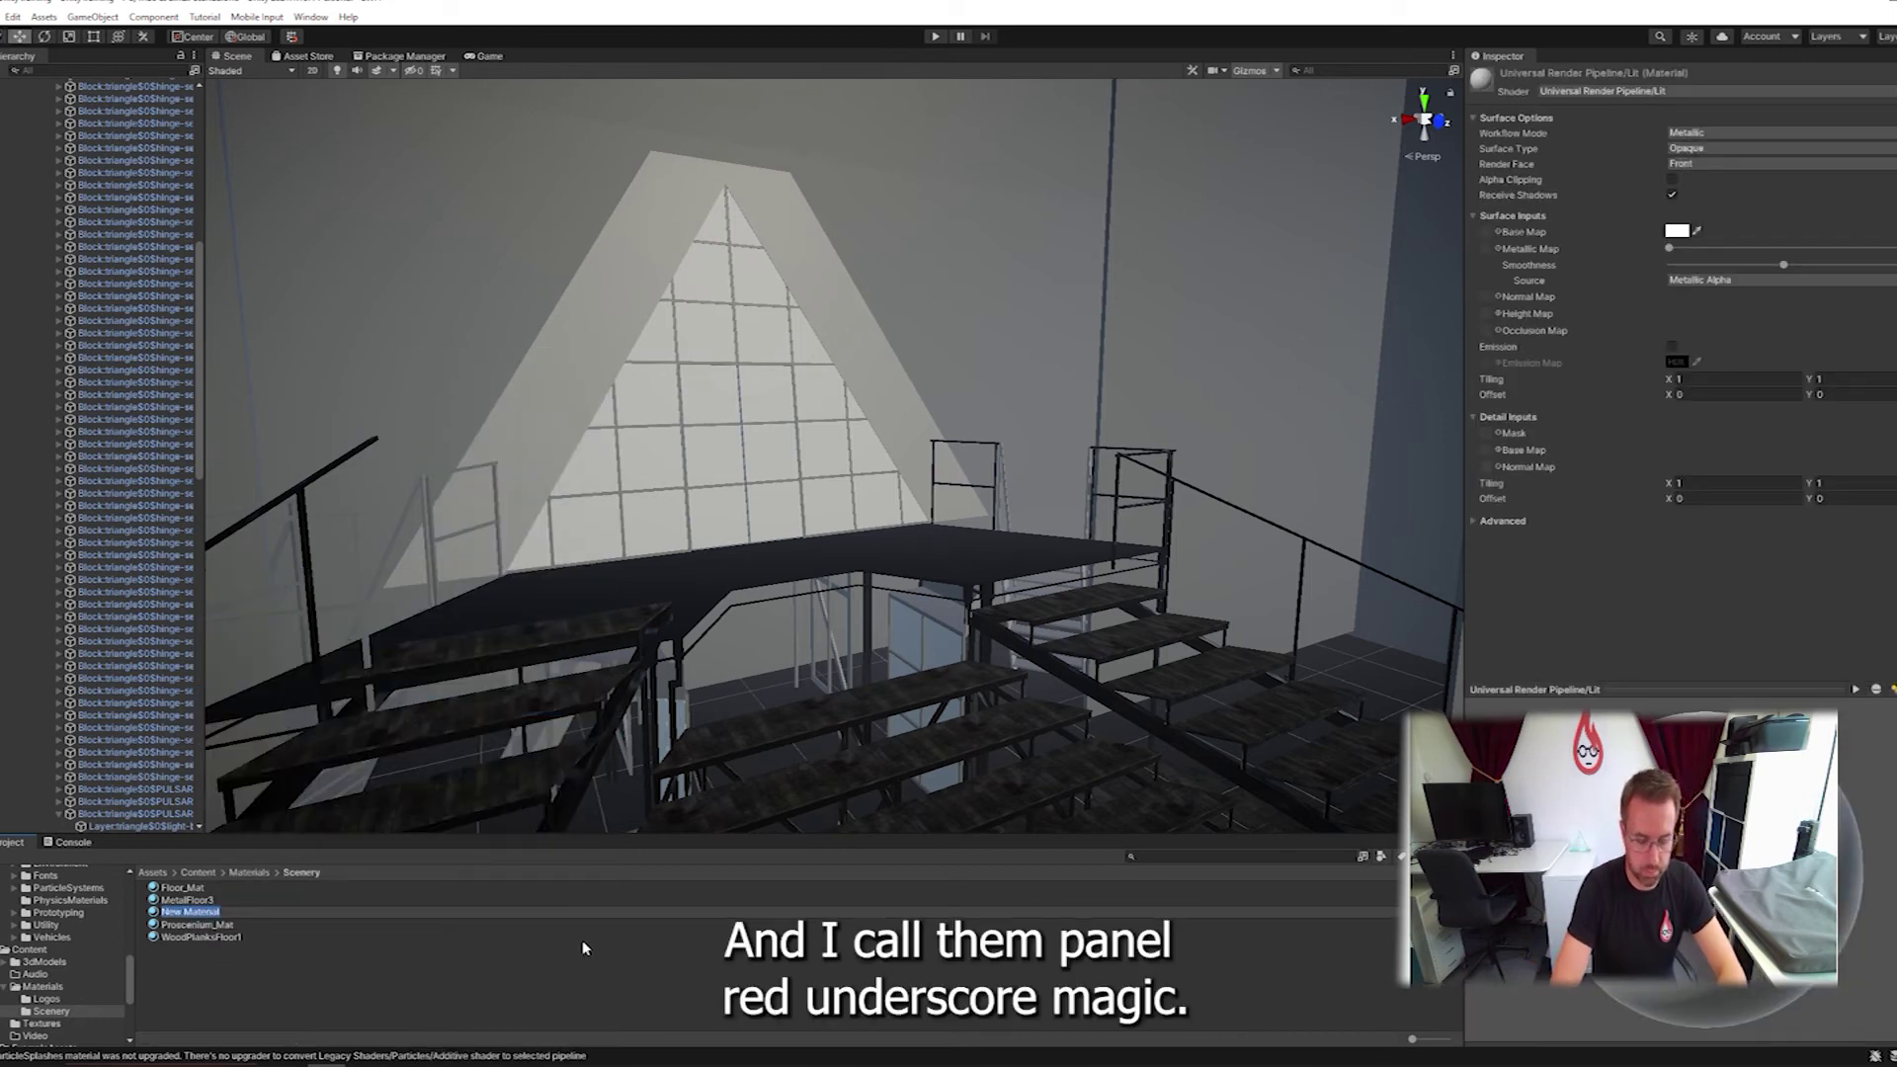
{"action": "type", "text": "Panel"}
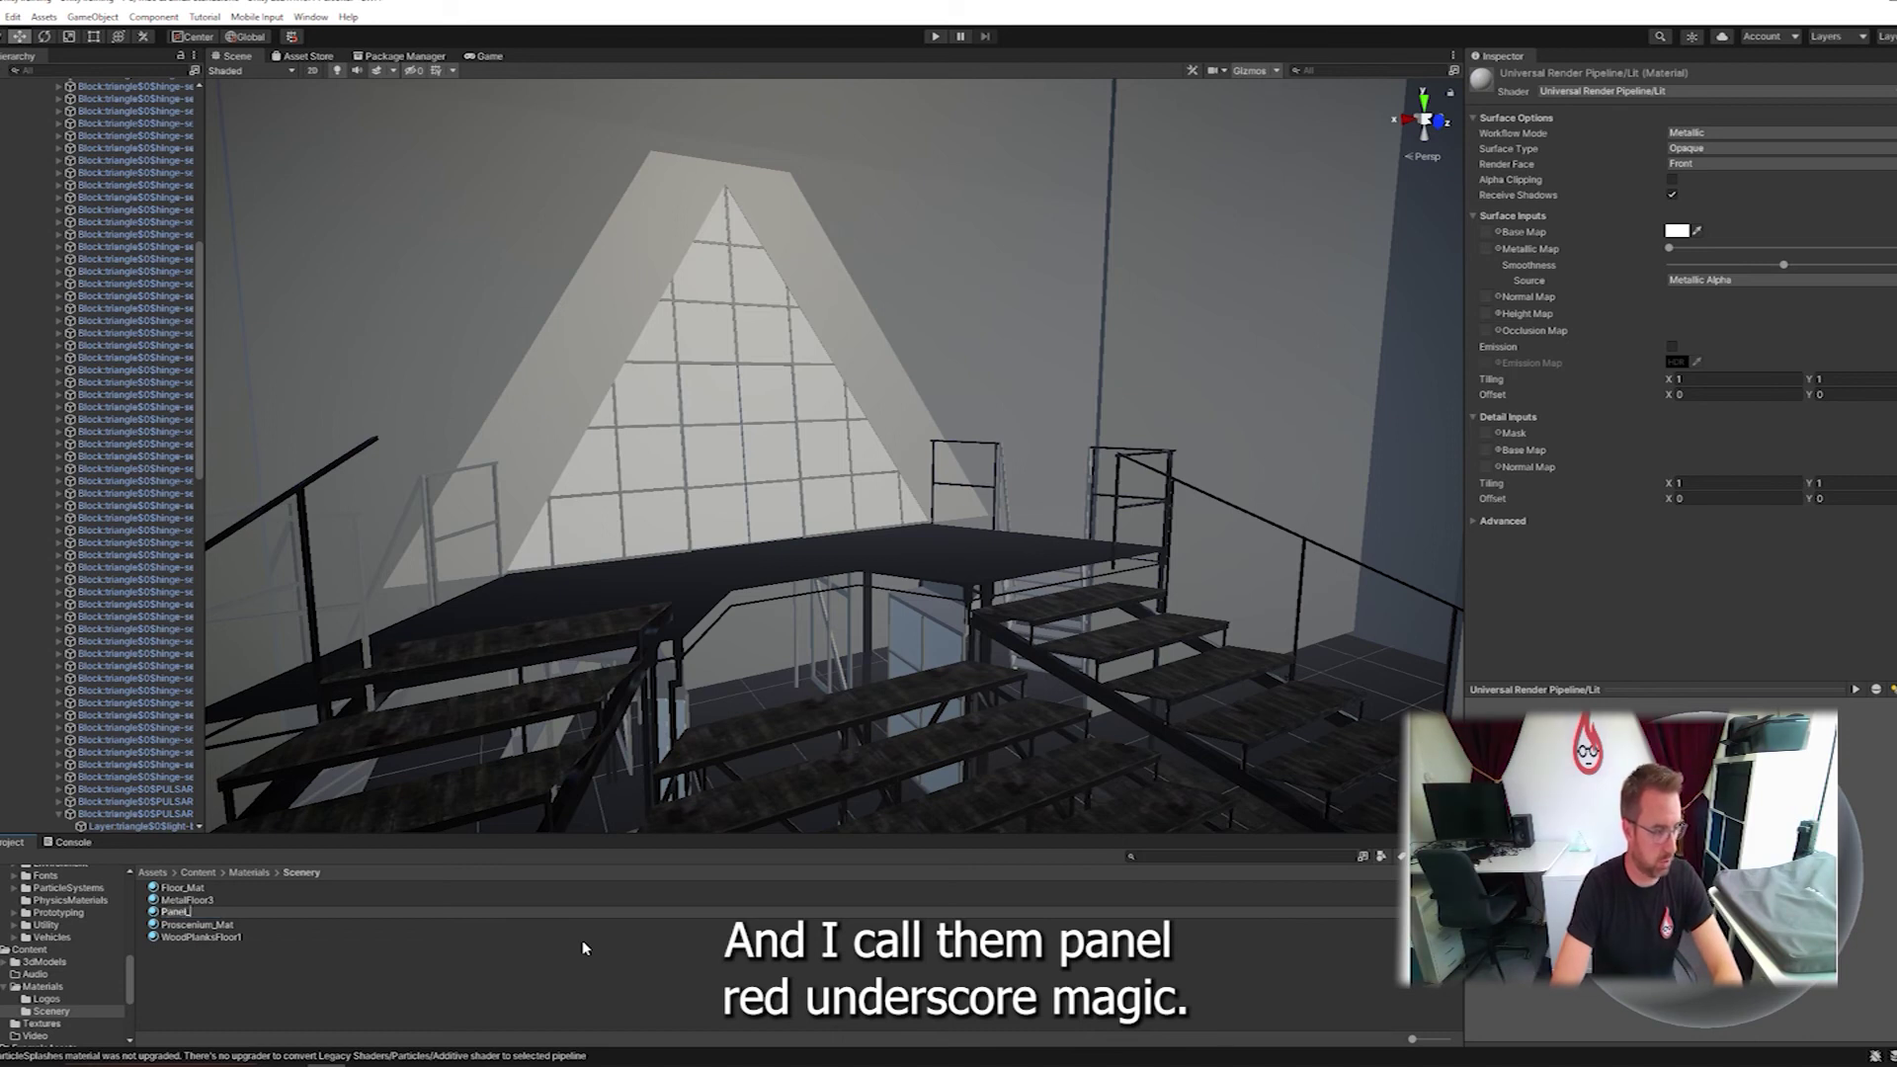
{"action": "type", "text": "_Red_Mat"}
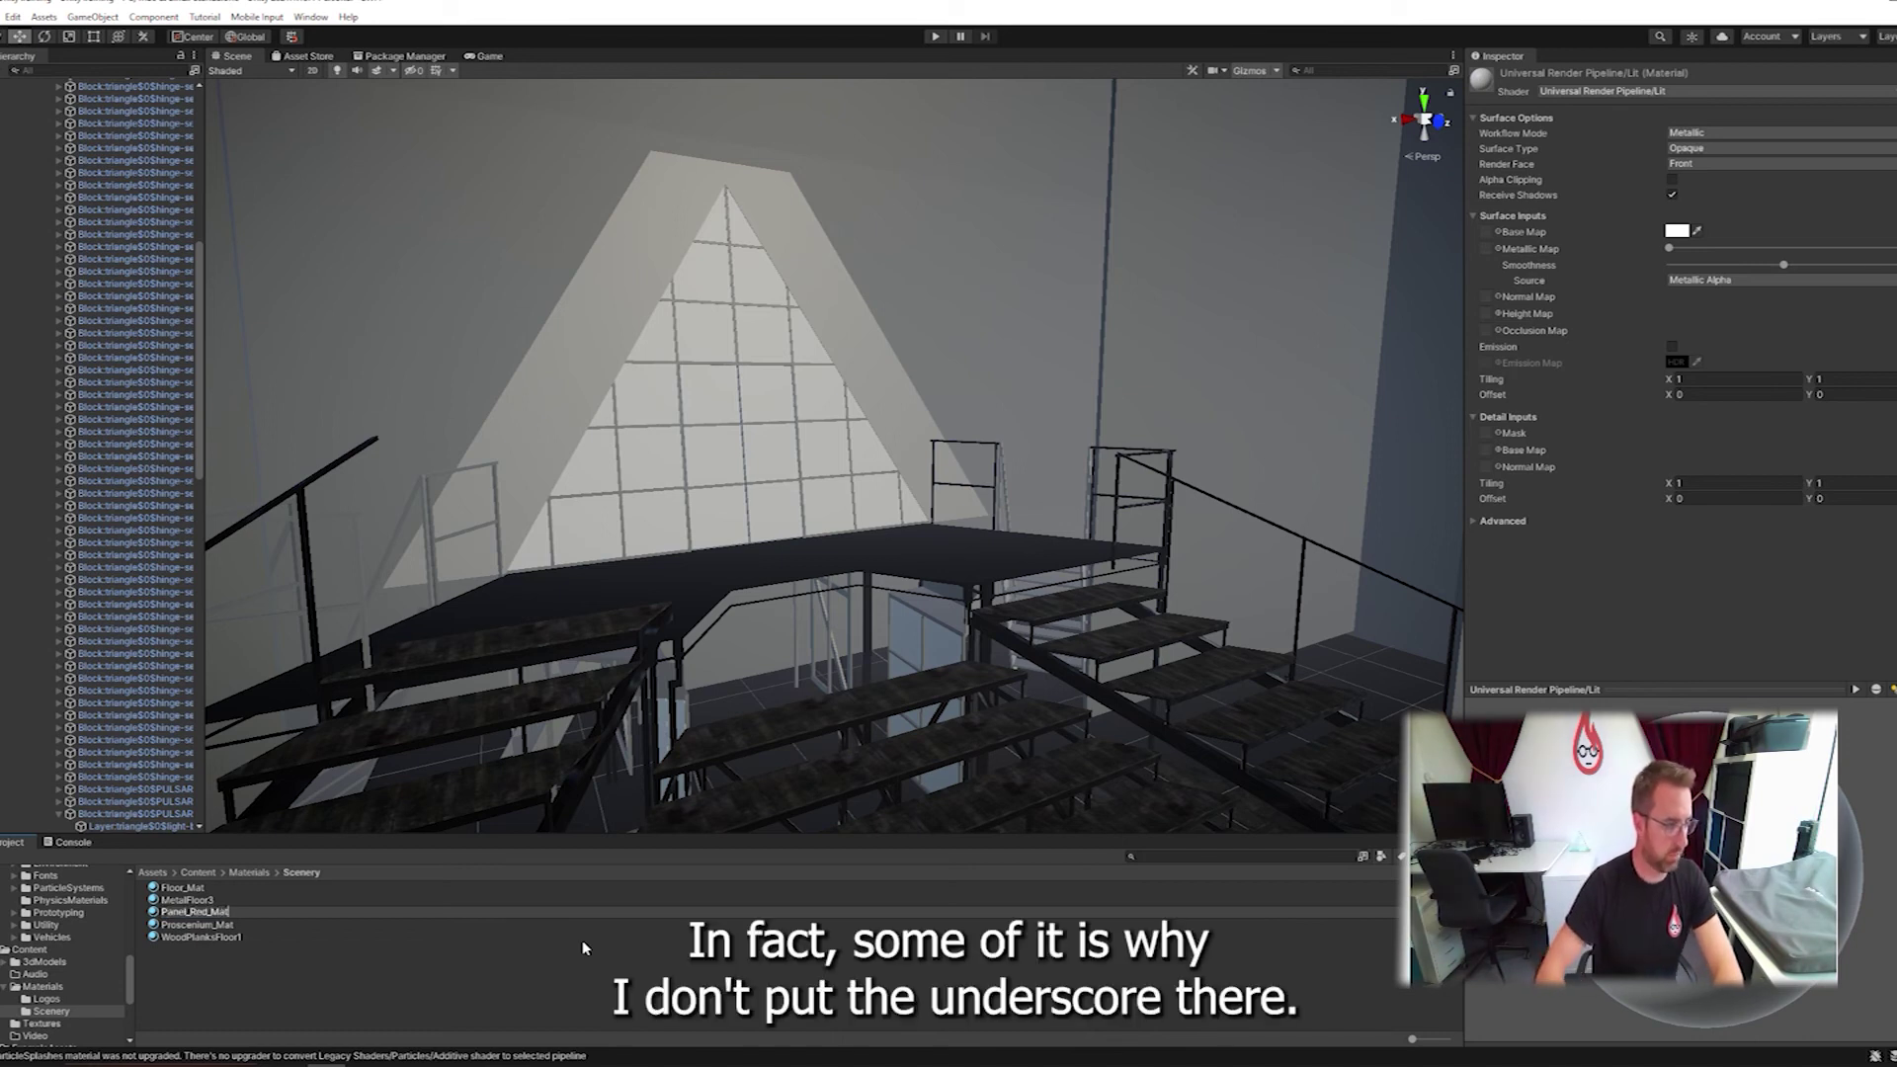
{"action": "key", "text": "Left"}
{"action": "key", "text": "Left"}
{"action": "key", "text": "Left"}
{"action": "key", "text": "Left"}
{"action": "key", "text": "Left"}
{"action": "key", "text": "Left"}
{"action": "key", "text": "Left"}
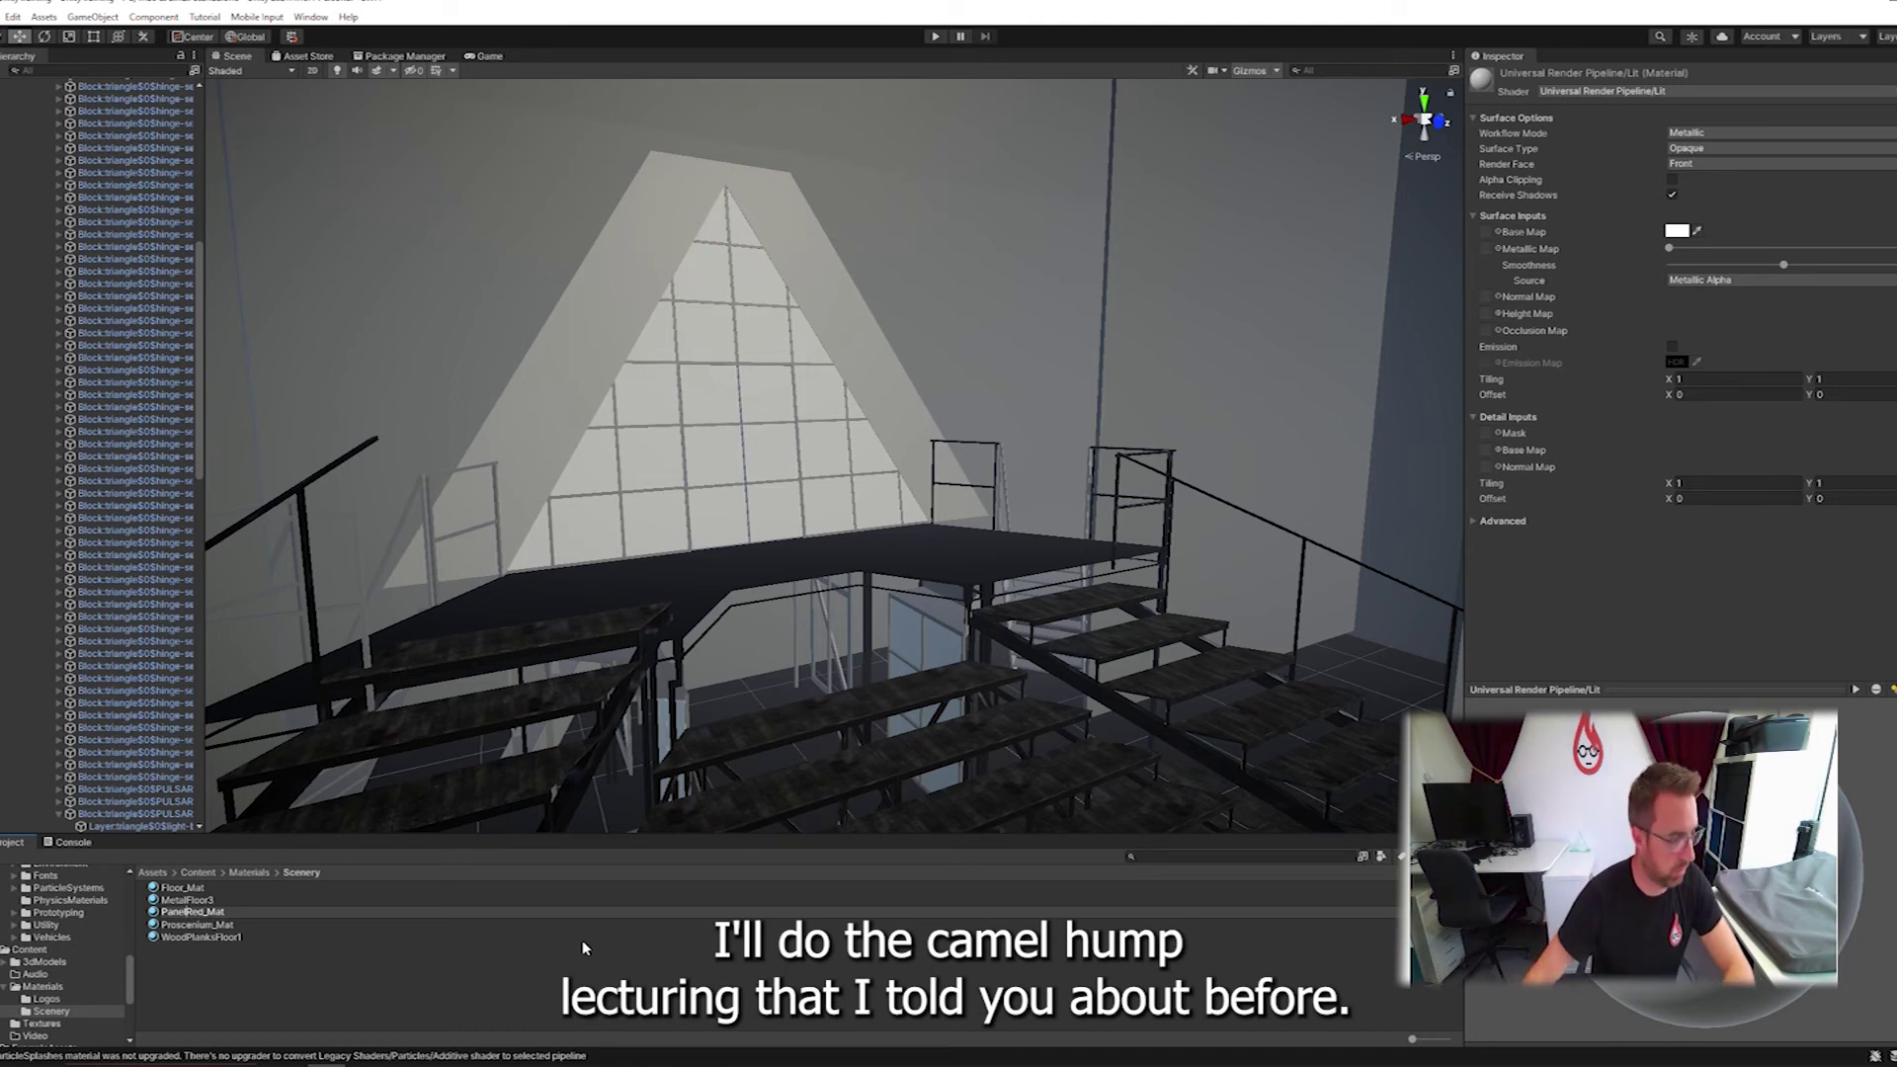
{"action": "double_click", "coordinate": [187, 913]}
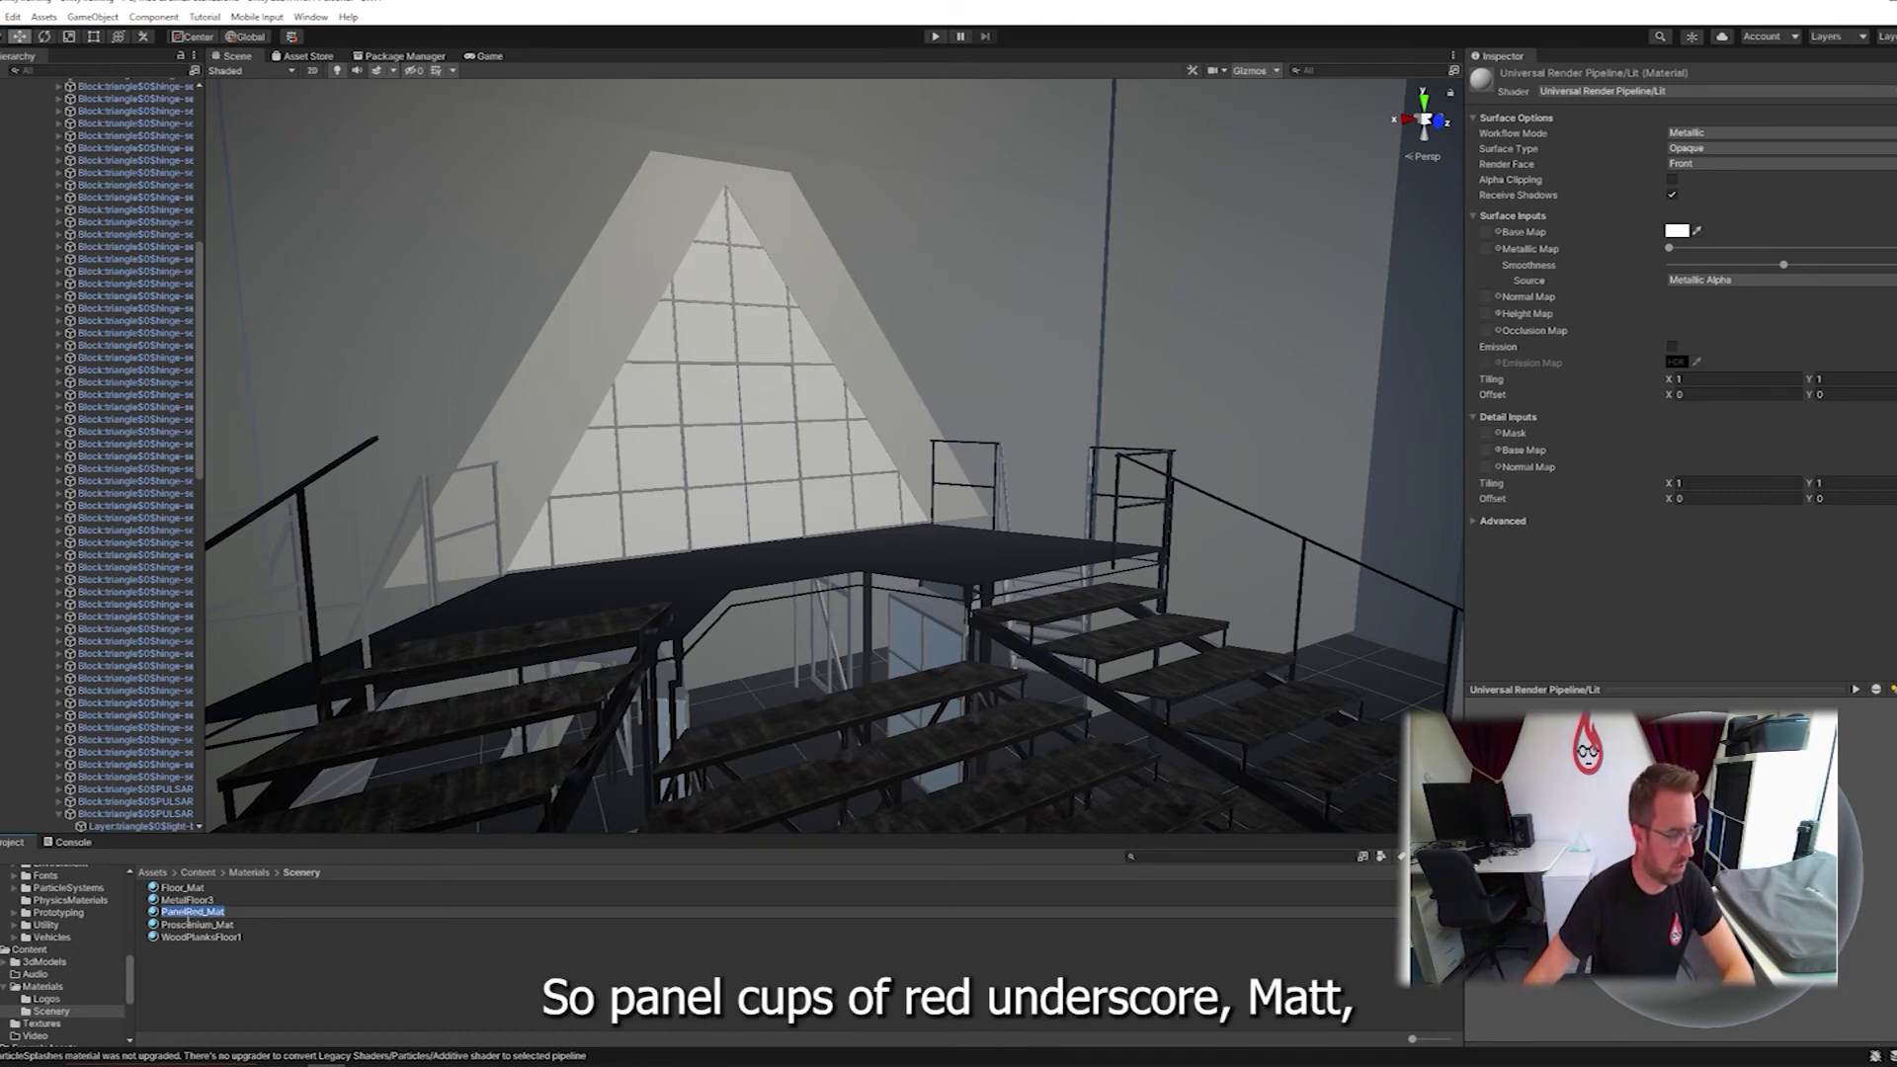
{"action": "key", "text": "Return"}
{"action": "left_click", "coordinate": [225, 972]}
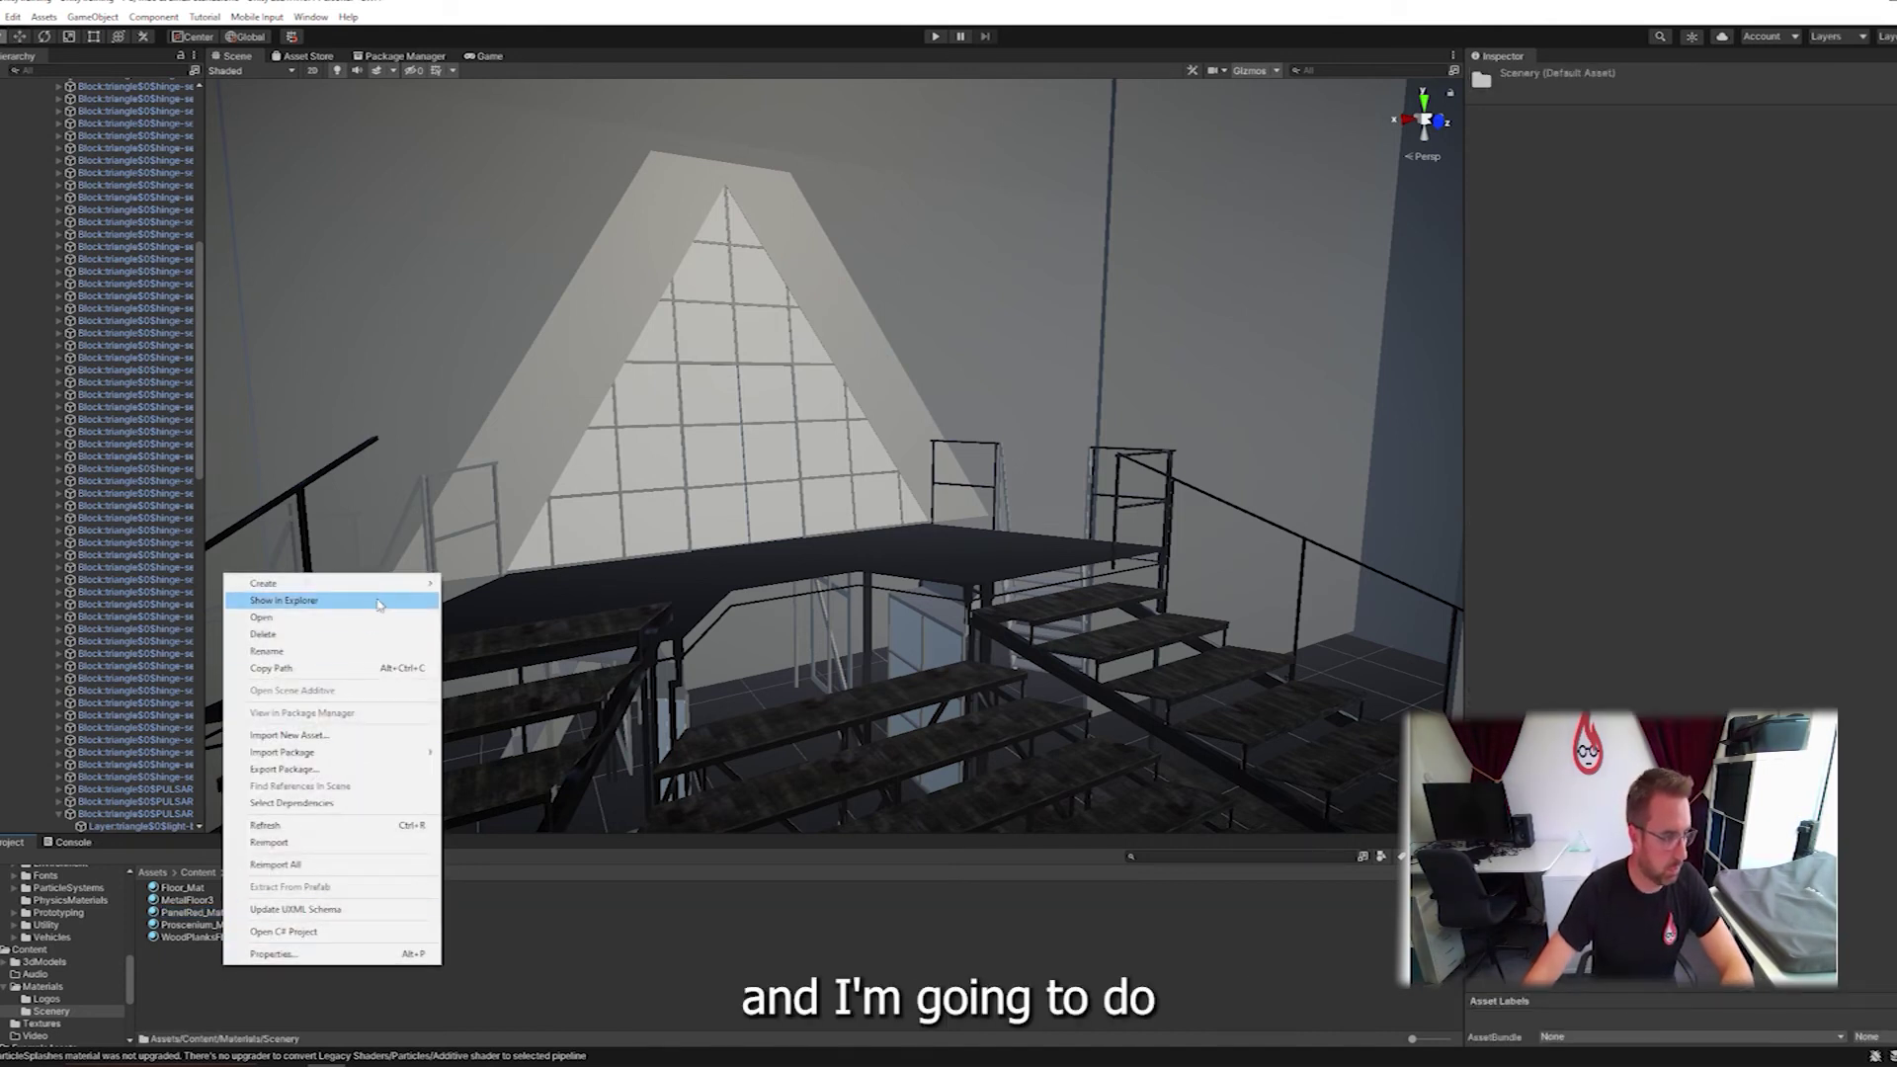
{"action": "mouse_move", "coordinate": [388, 584]}
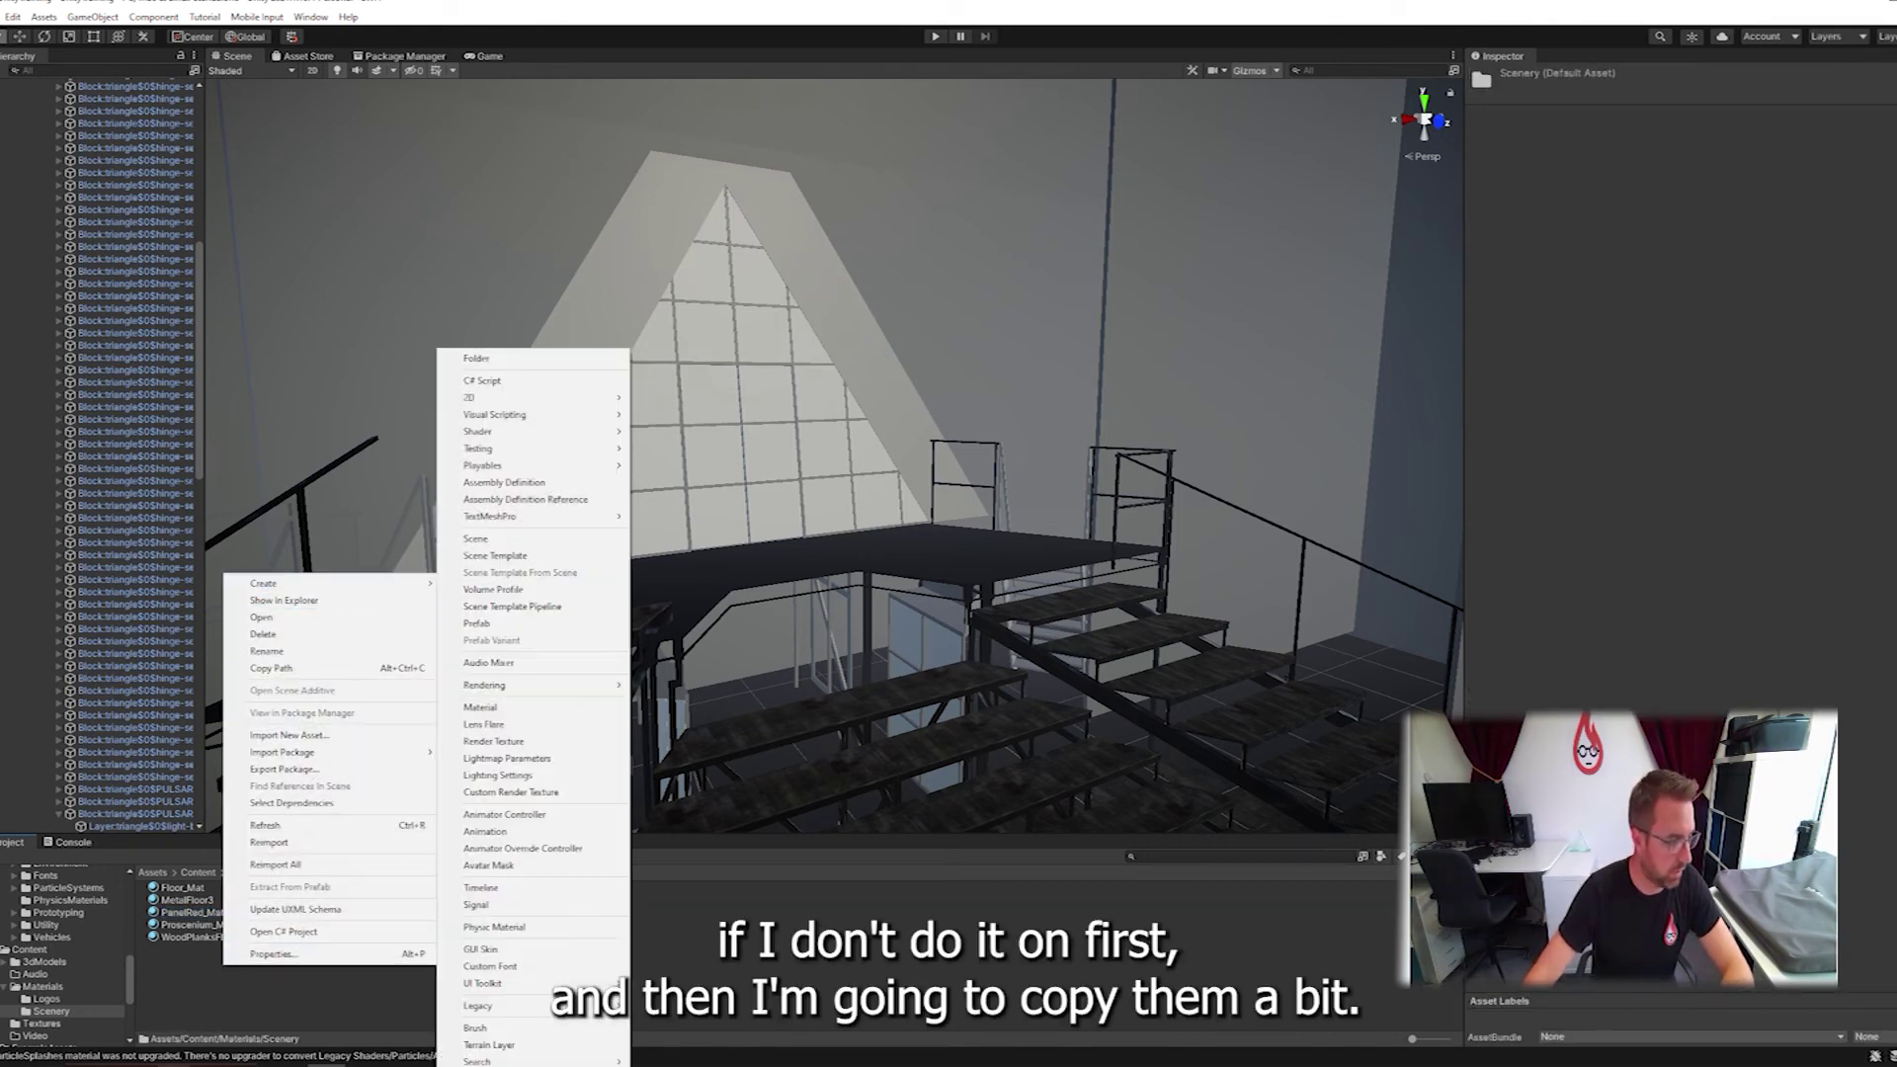
{"action": "key", "text": "Escape"}
{"action": "key", "text": "Escape"}
Set the base map colour of PanelRed_Mat to red.
{"action": "left_click", "coordinate": [192, 913]}
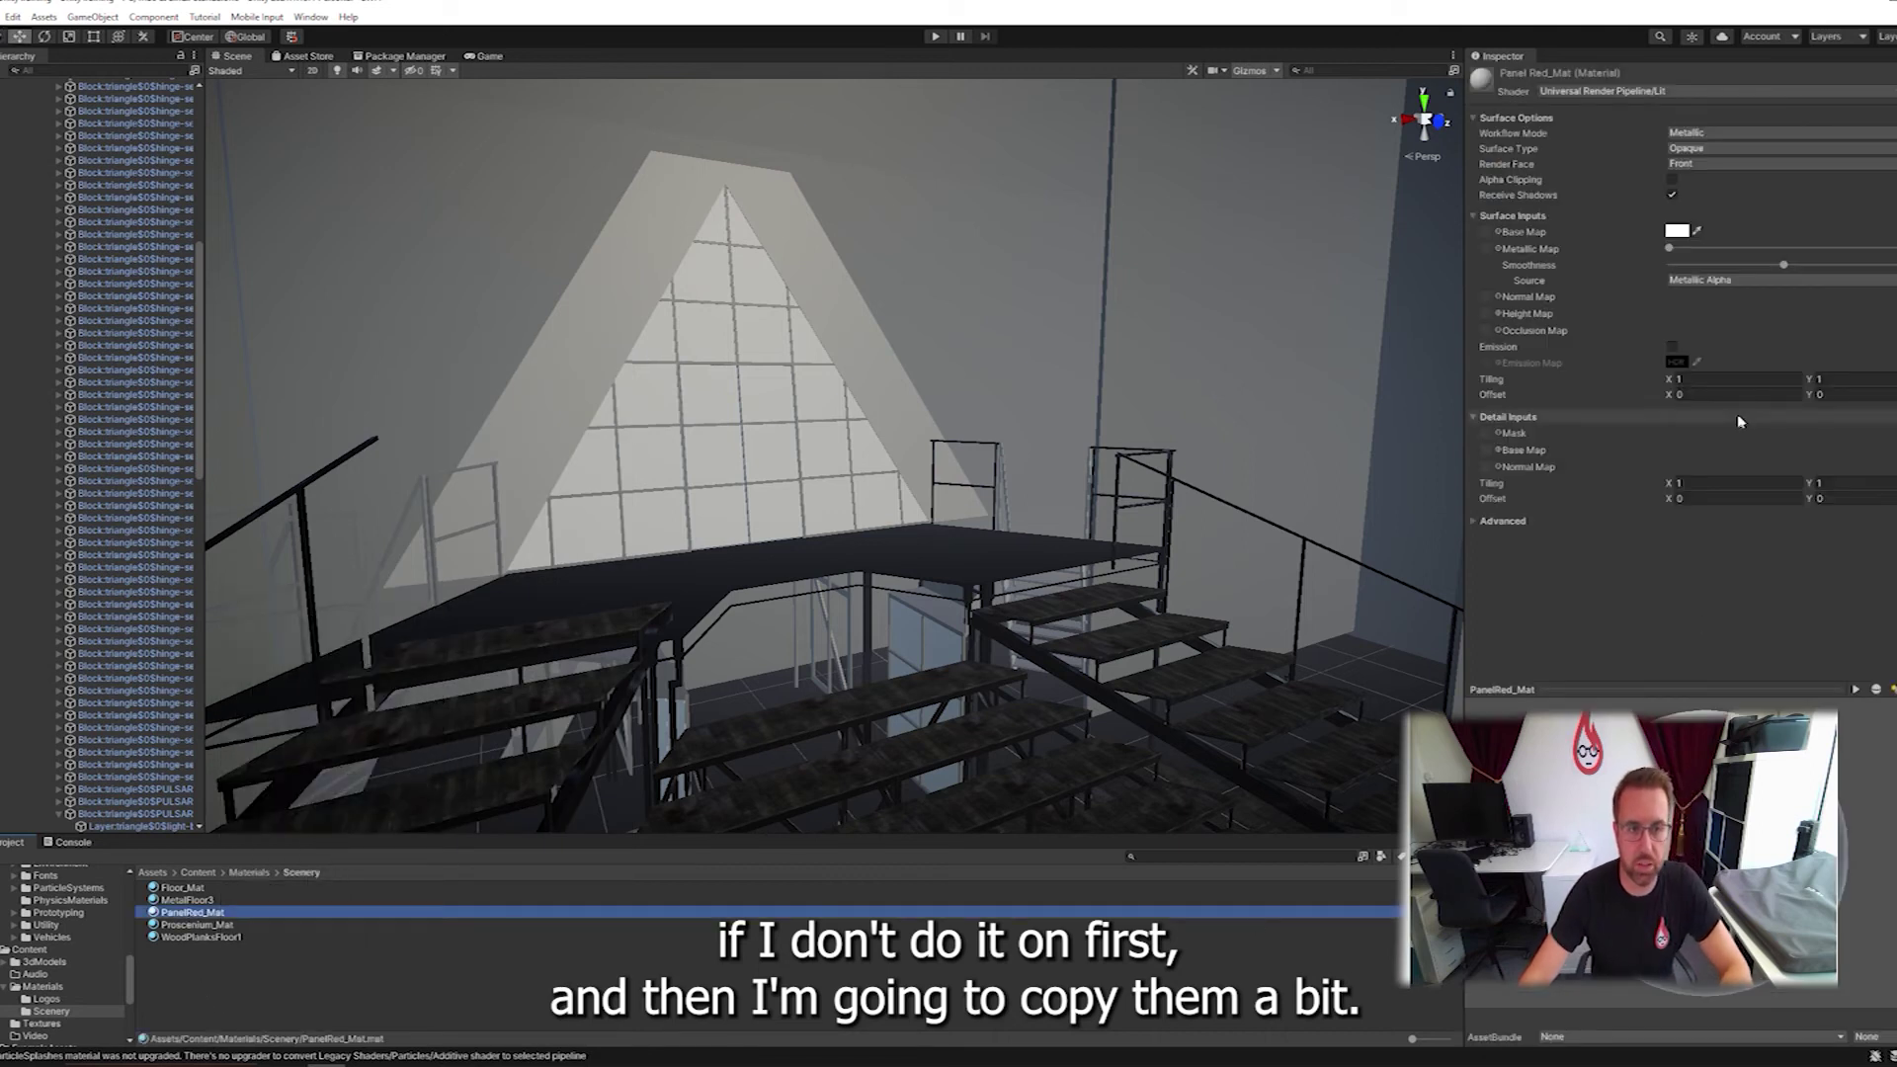
{"action": "left_click", "coordinate": [1677, 233]}
{"action": "left_click_drag", "start_coordinate": [1765, 353], "coordinate": [1831, 288]}
{"action": "left_click", "coordinate": [1848, 219]}
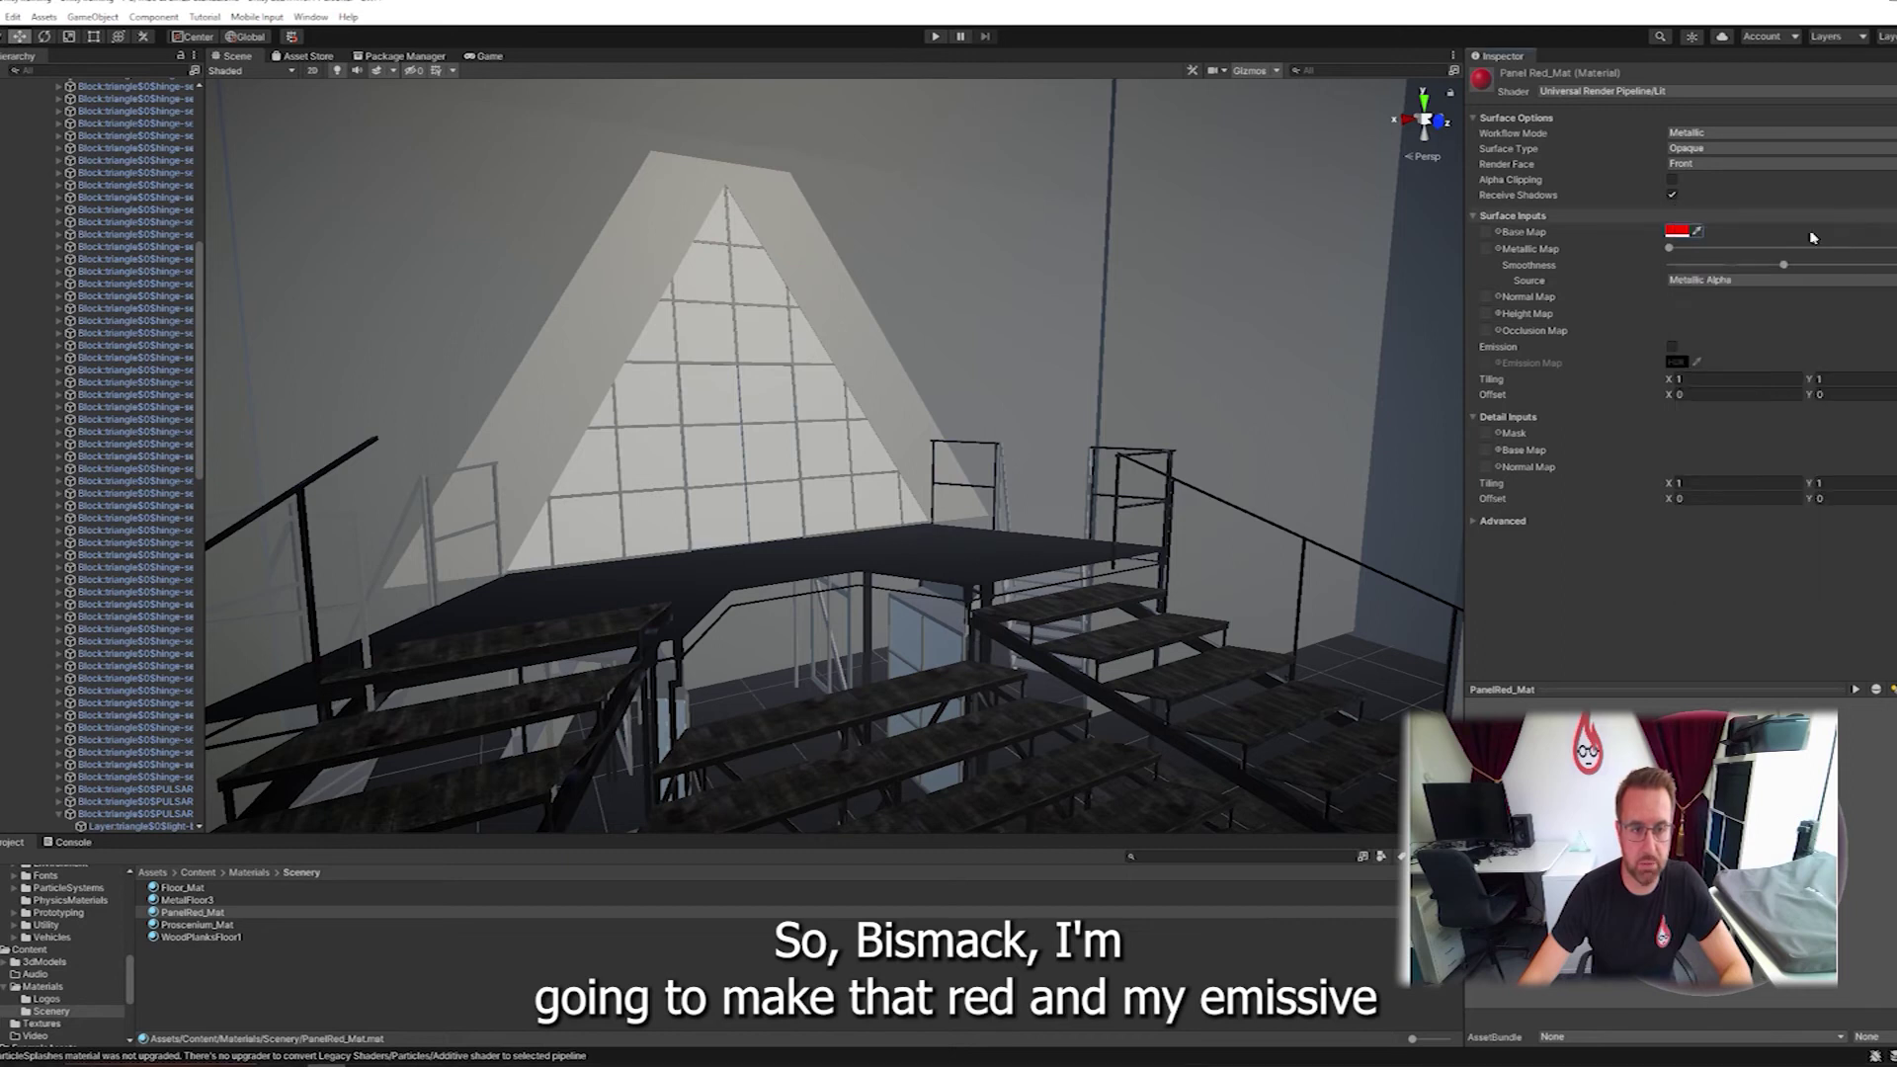
Enable emission on PanelRed_Mat and set the emission colour to pure red, RGB 255, 0, 0.
{"action": "left_click", "coordinate": [1669, 349]}
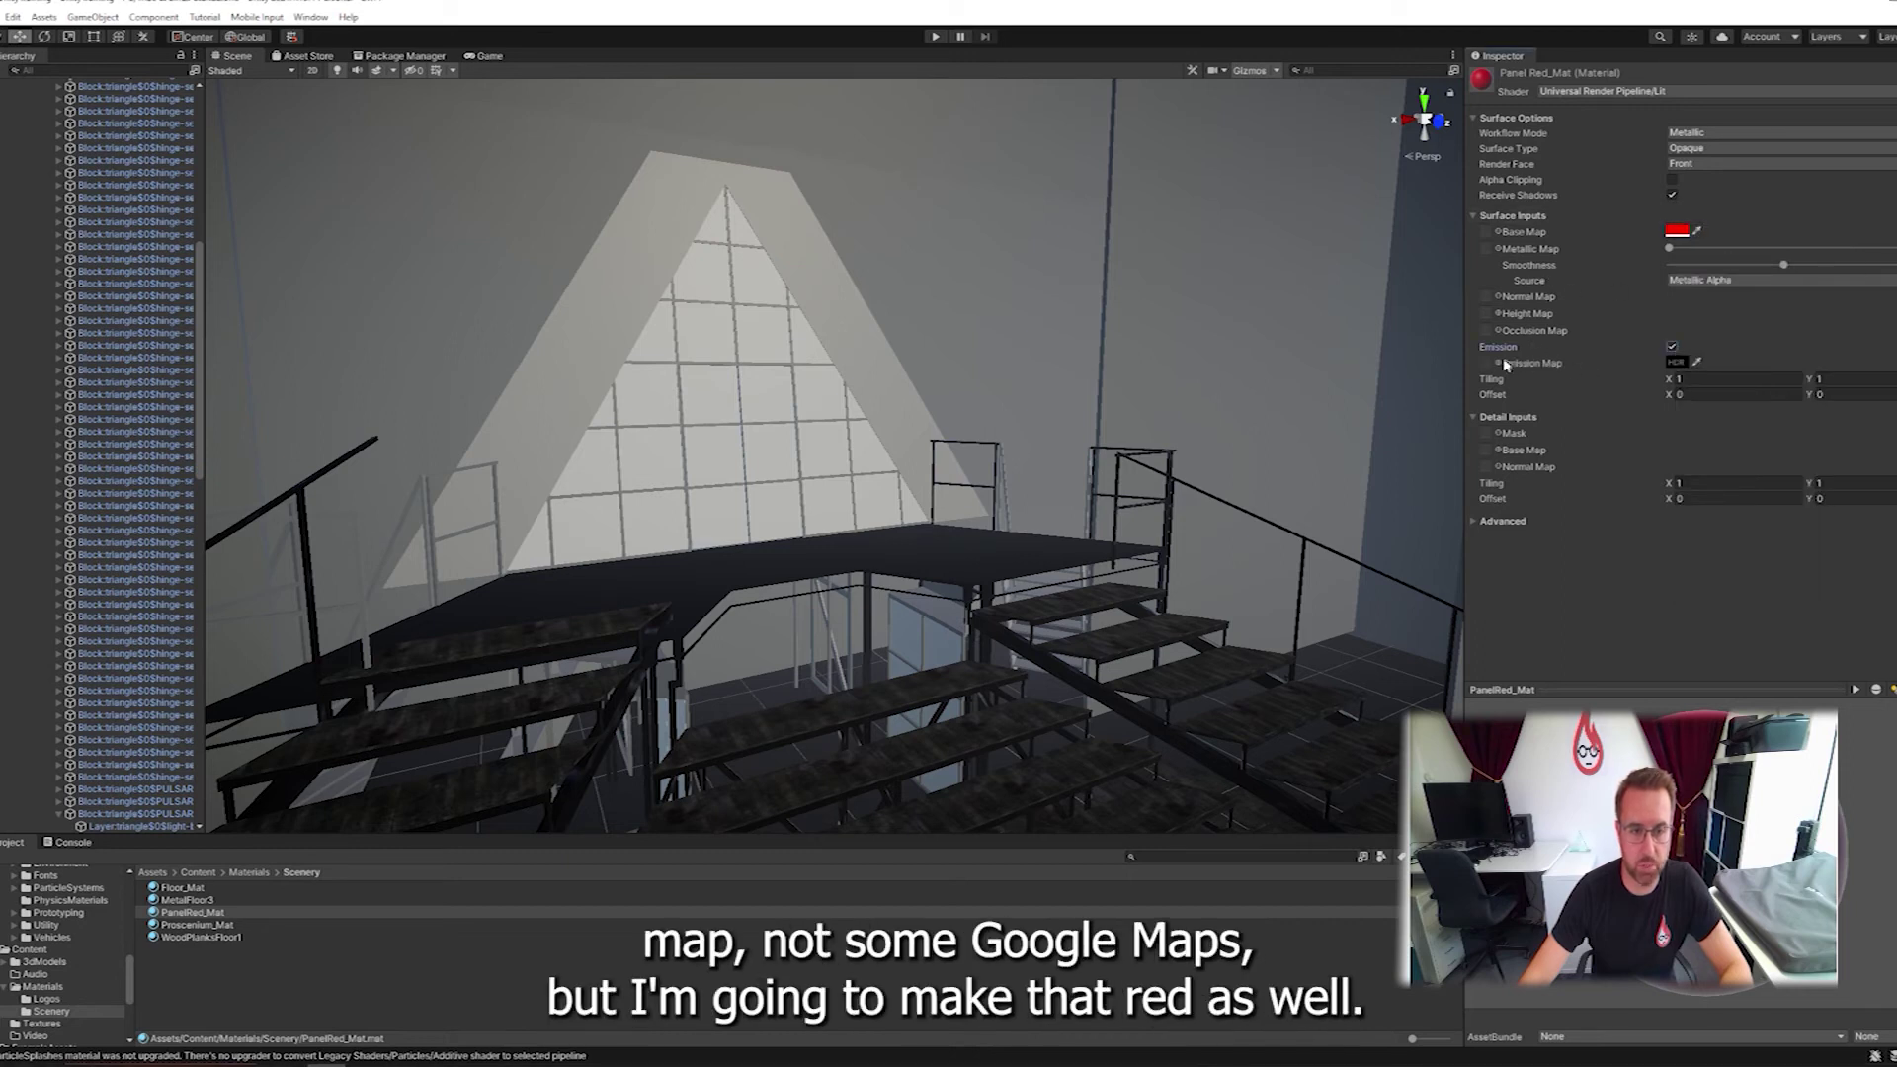
{"action": "left_click", "coordinate": [1680, 363]}
{"action": "left_click_drag", "start_coordinate": [1761, 456], "coordinate": [1812, 443]}
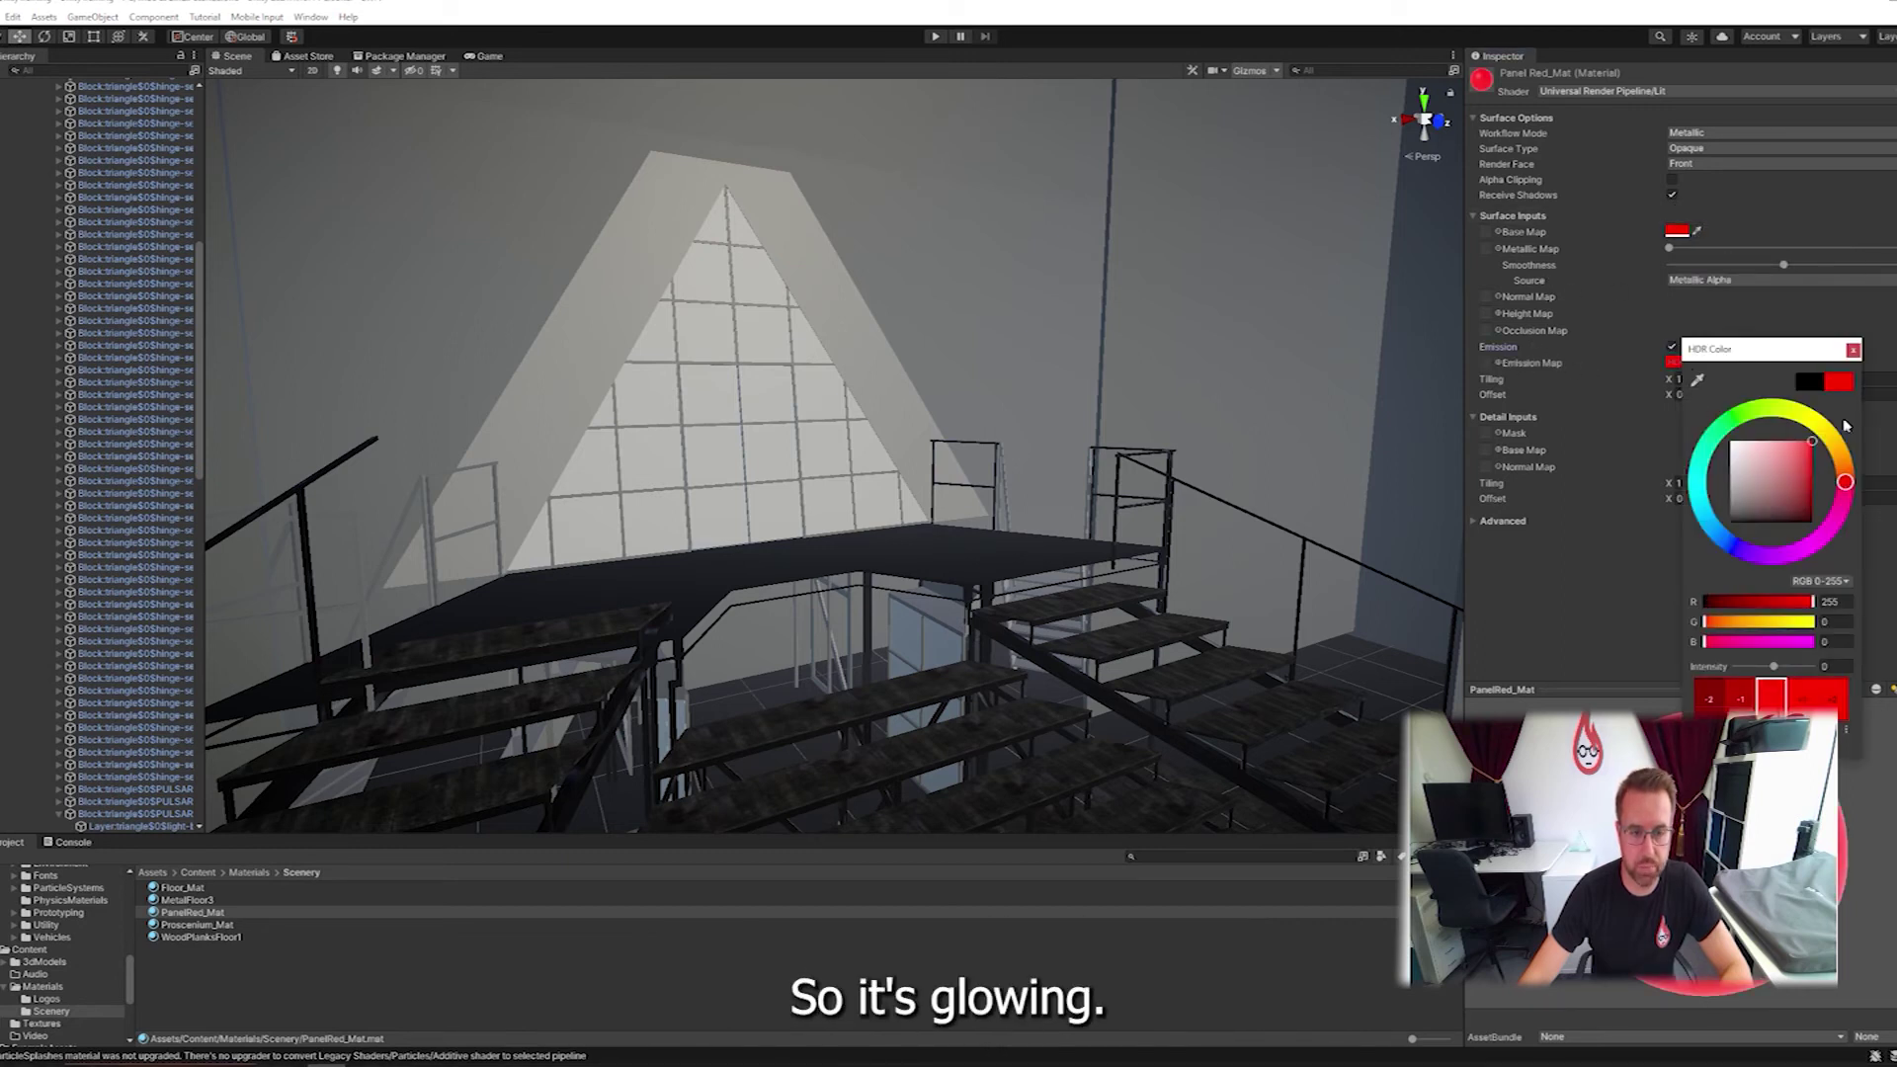
{"action": "left_click", "coordinate": [1854, 350]}
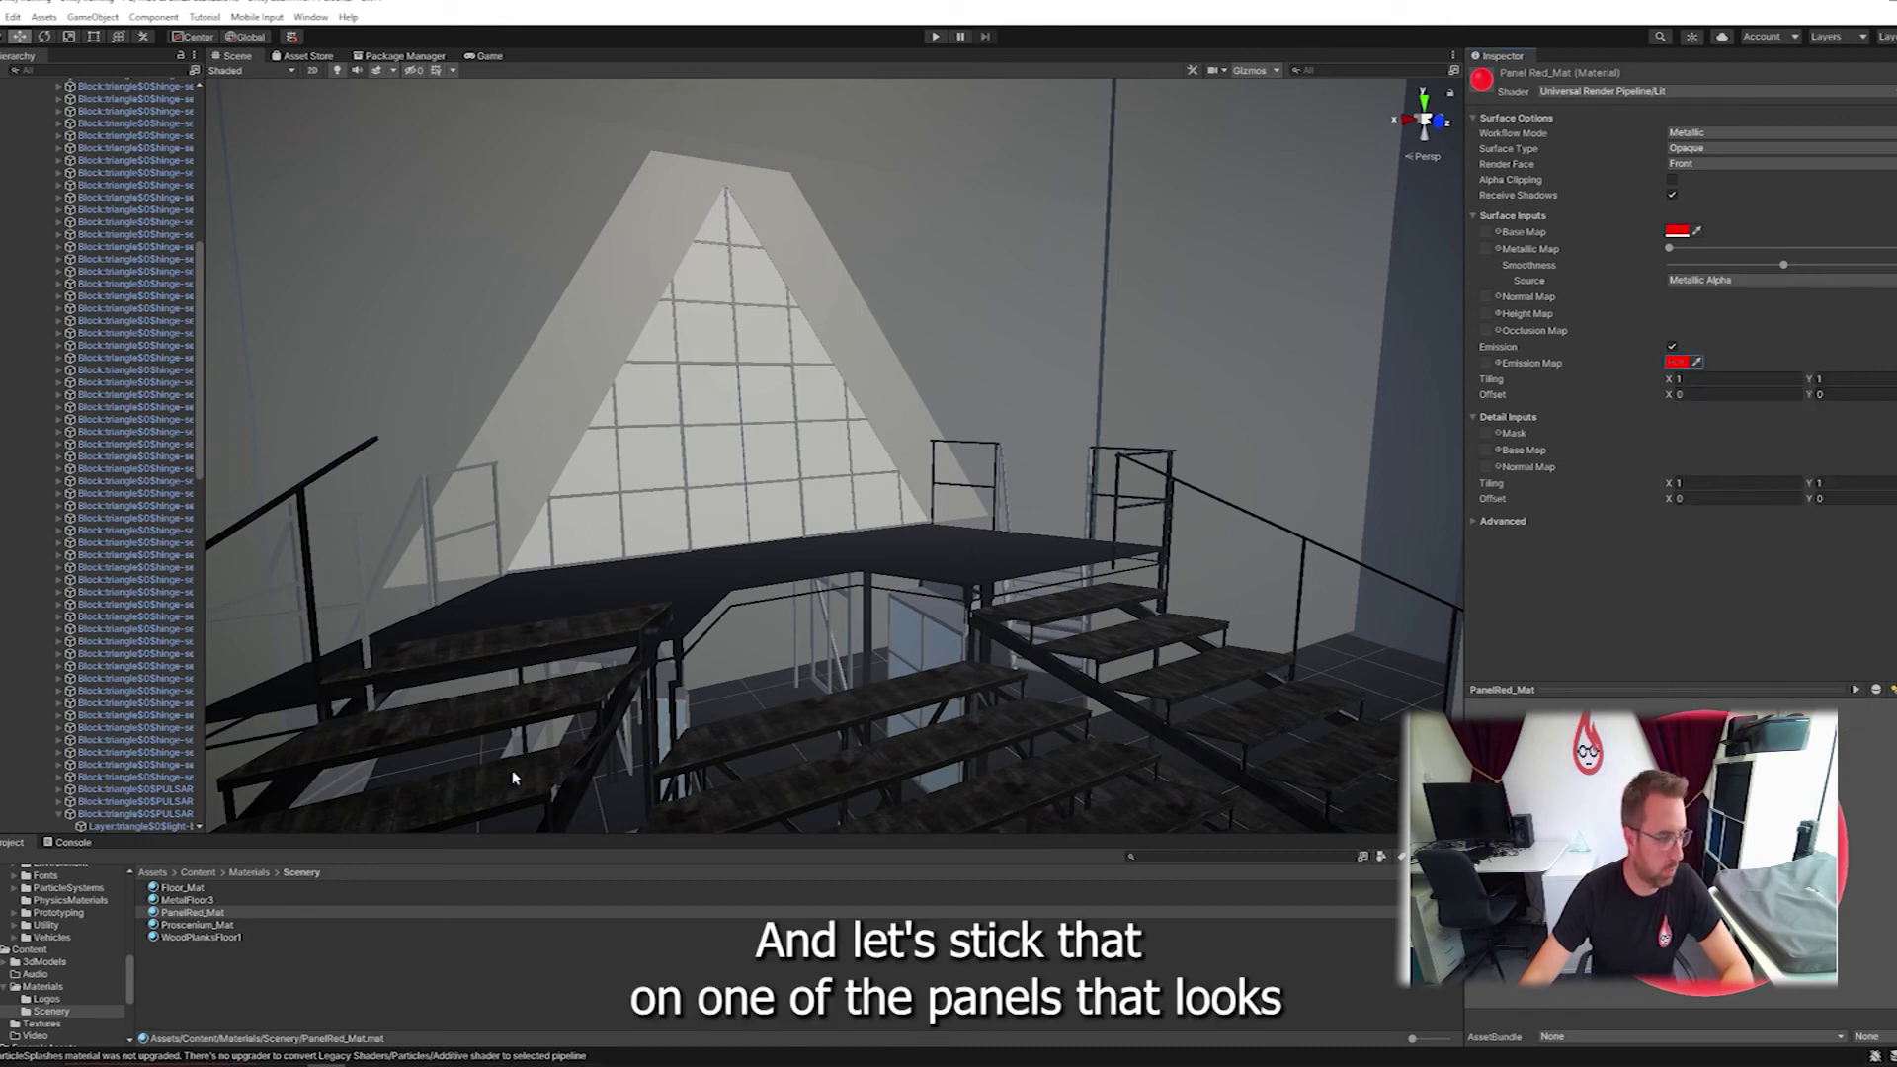
Apply PanelRed_Mat to one bottom-row panel of the triangular window and raise the material's emission intensity to 2.
{"action": "left_click_drag", "start_coordinate": [185, 916], "coordinate": [613, 791]}
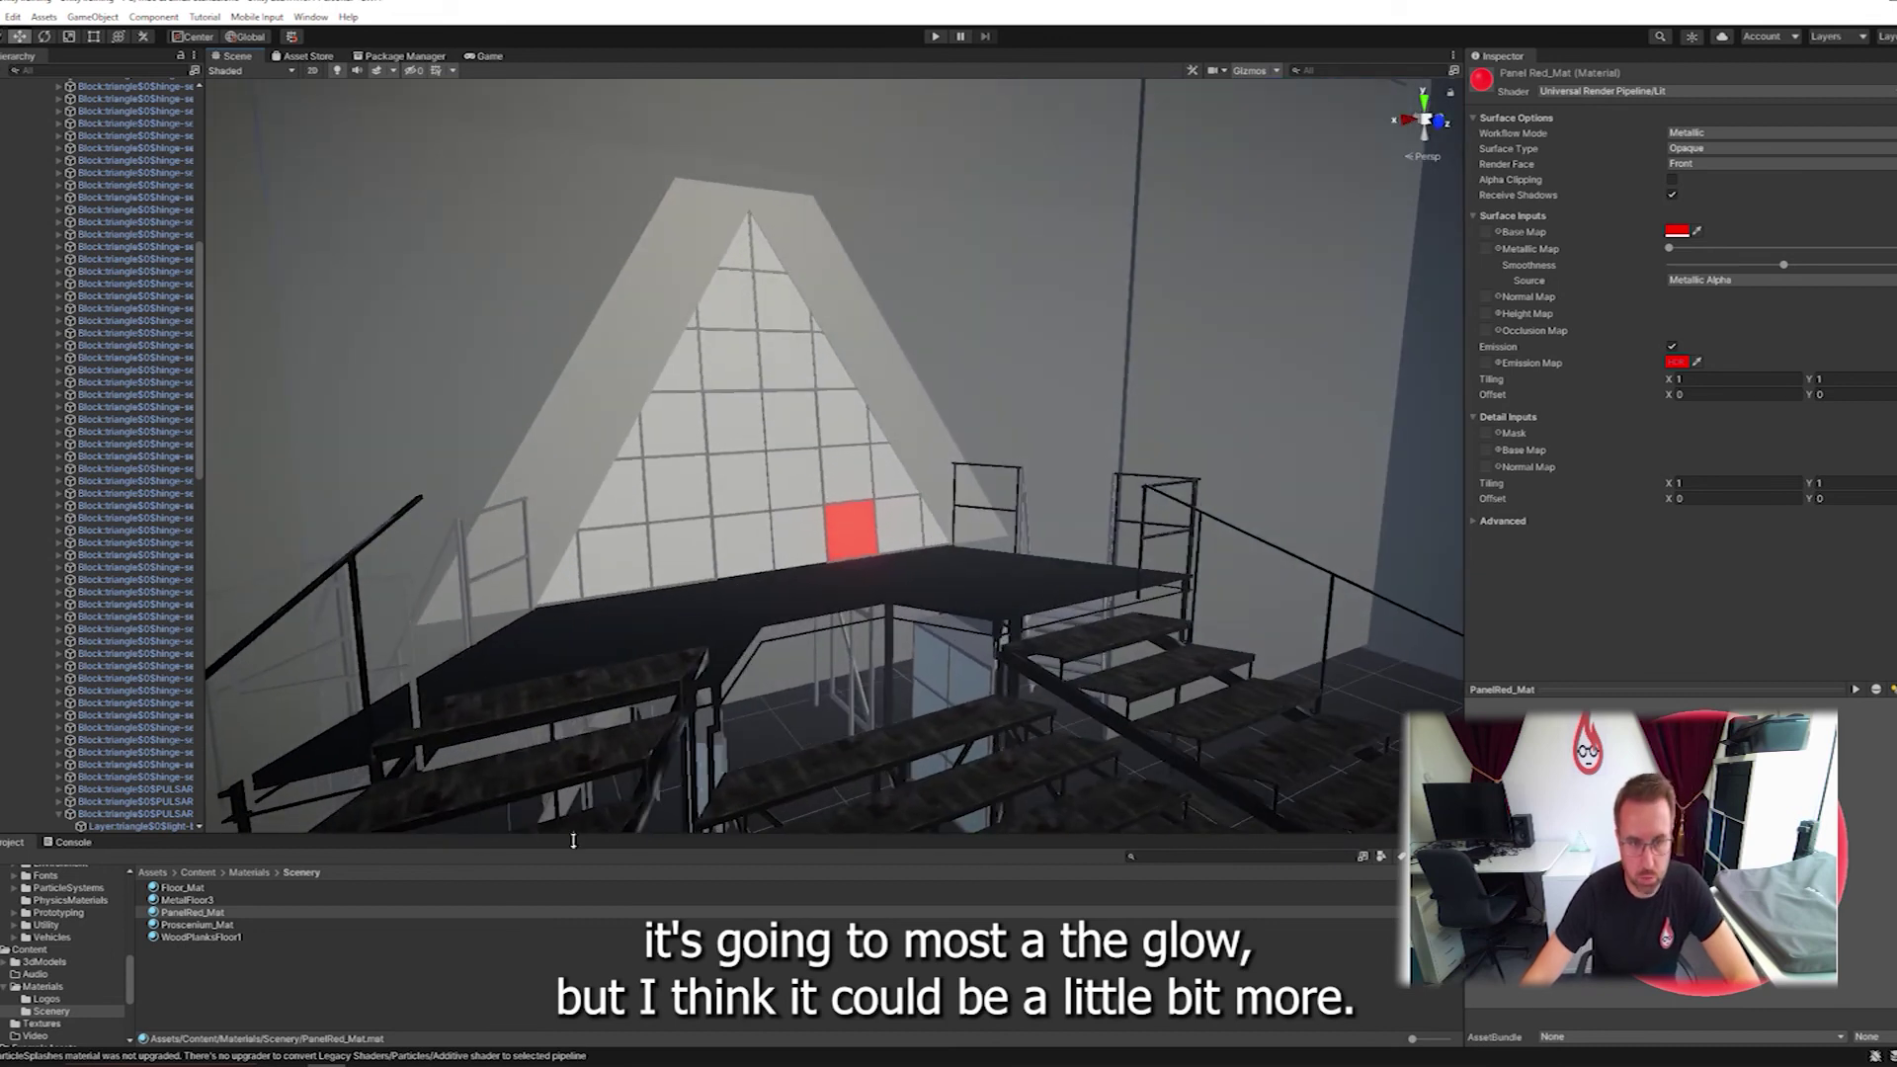
{"action": "left_click", "coordinate": [1677, 362]}
{"action": "left_click", "coordinate": [1797, 697]}
{"action": "left_click", "coordinate": [1796, 697]}
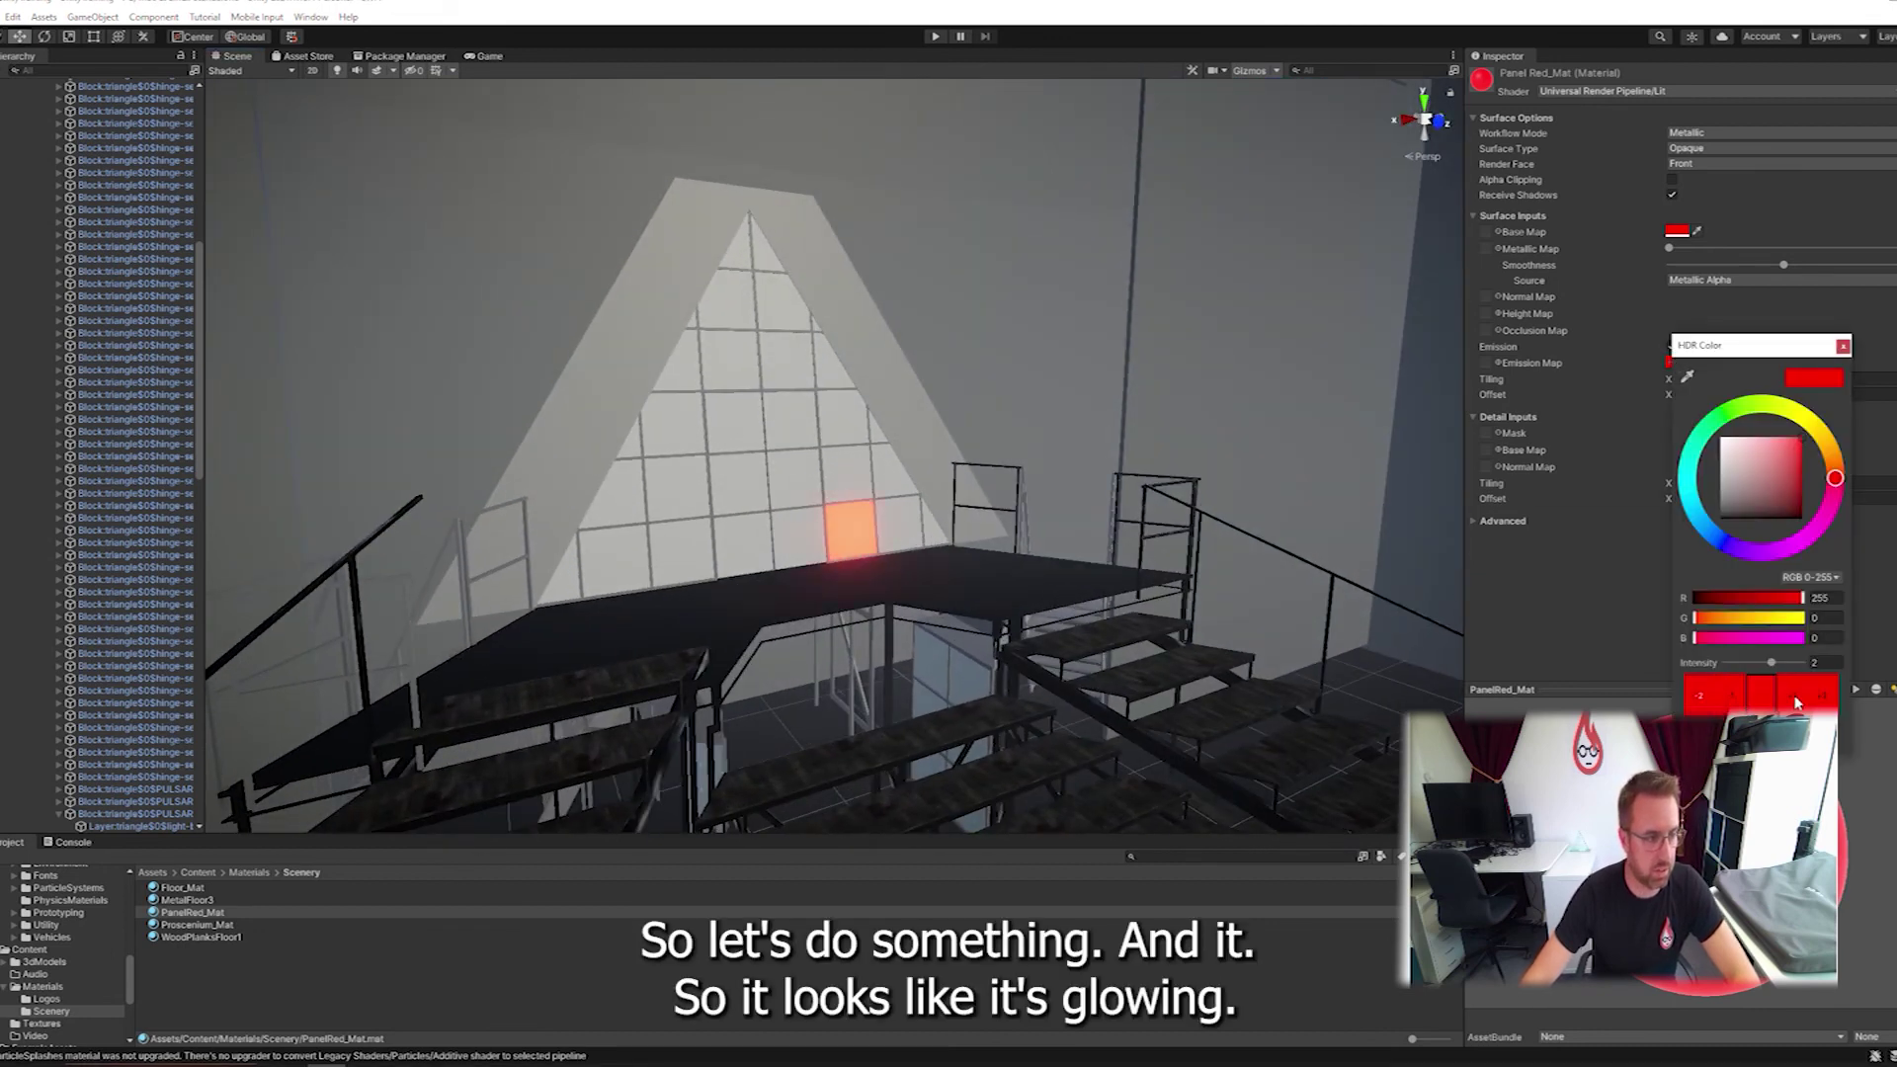
{"action": "left_click_drag", "start_coordinate": [1027, 513], "coordinate": [942, 511], "text": "alt"}
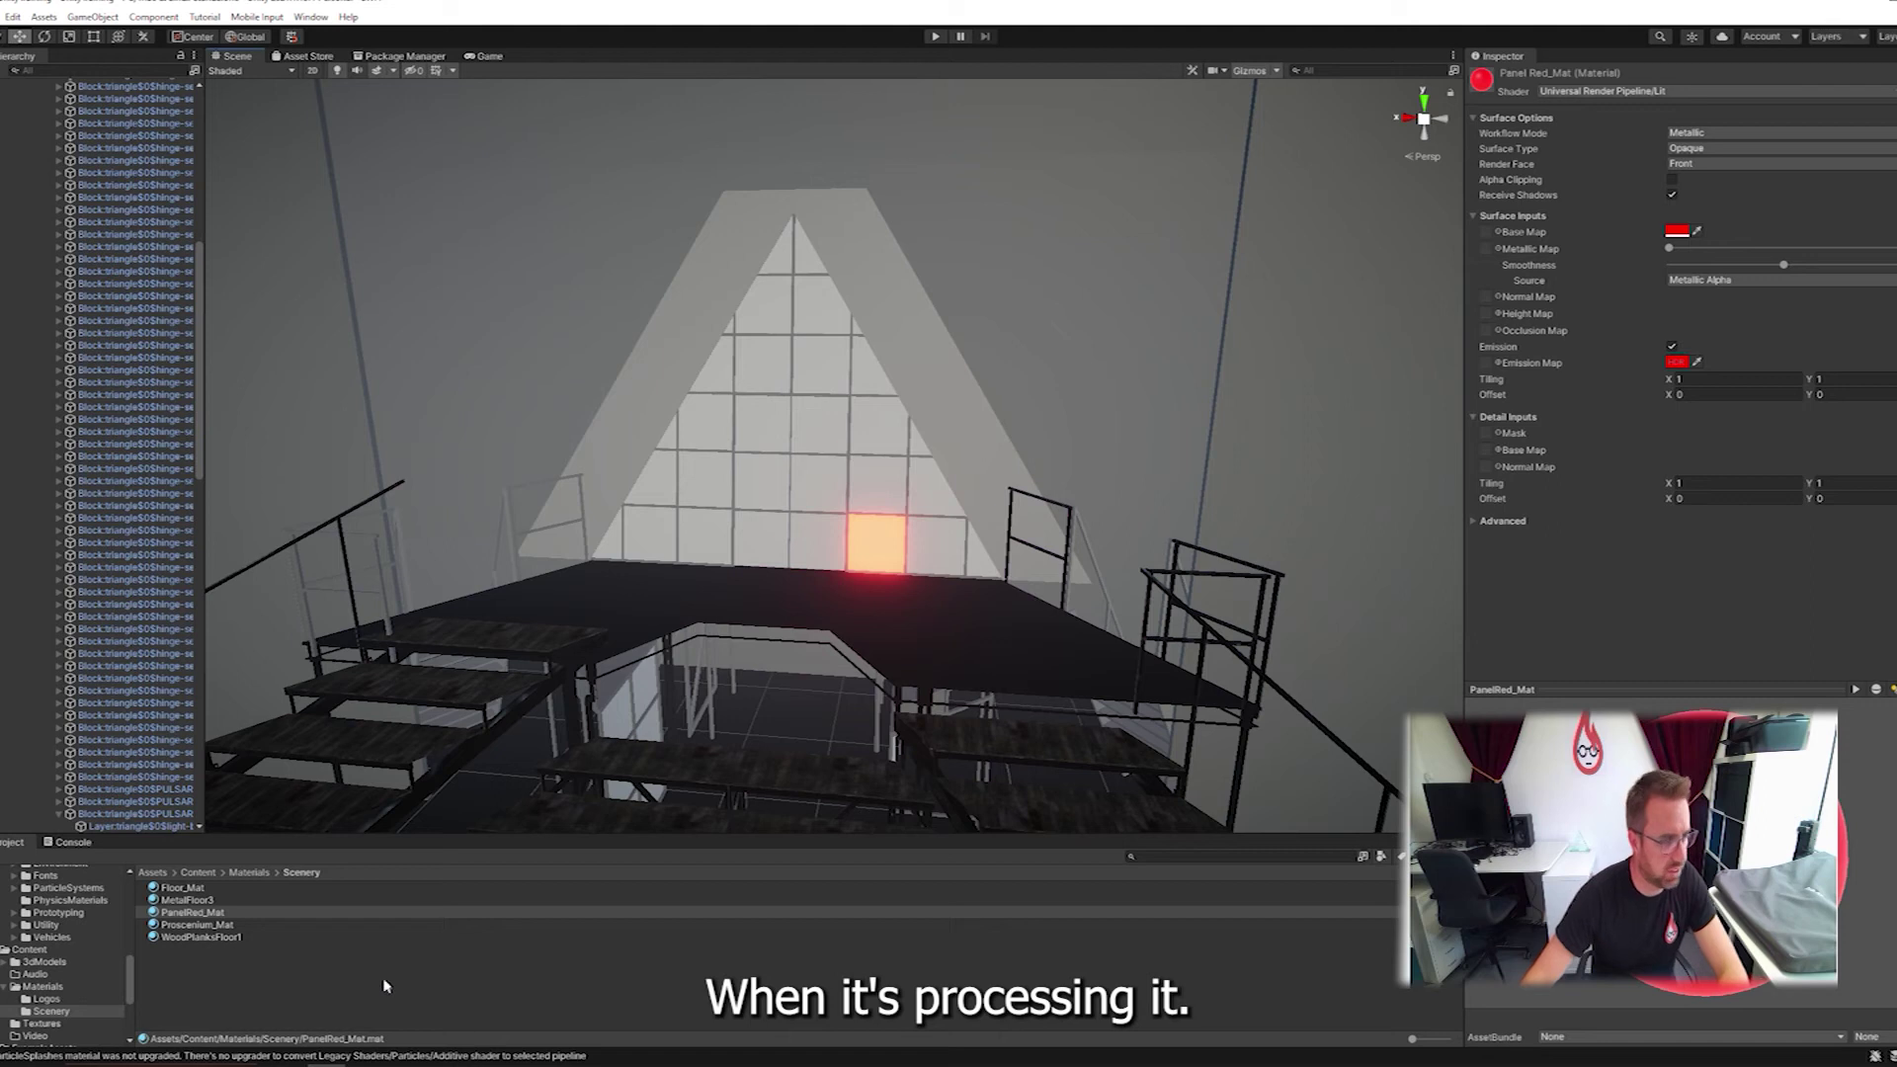
Create a new material in the Scenery materials folder and name it PanelGreen_Mat.
{"action": "left_click", "coordinate": [283, 985]}
{"action": "right_click", "coordinate": [259, 970]}
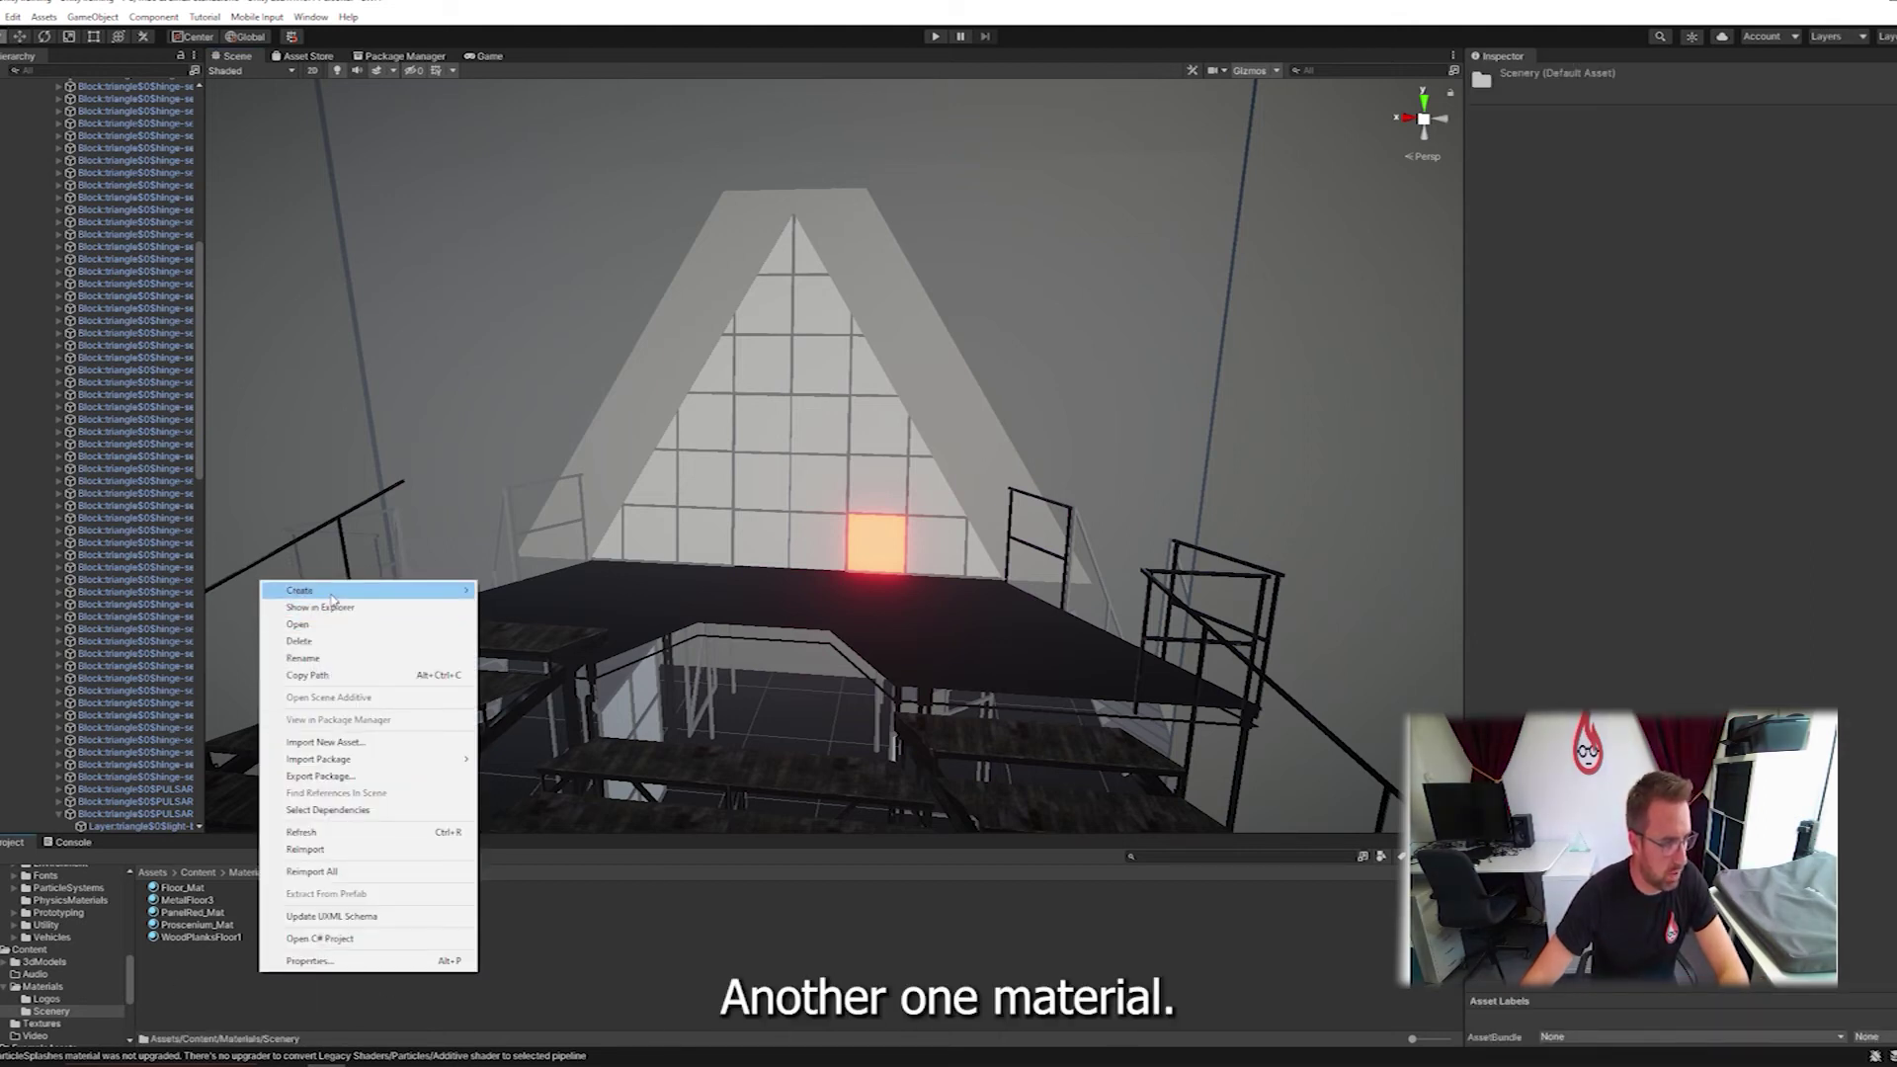
{"action": "mouse_move", "coordinate": [336, 598]}
{"action": "left_click", "coordinate": [578, 713]}
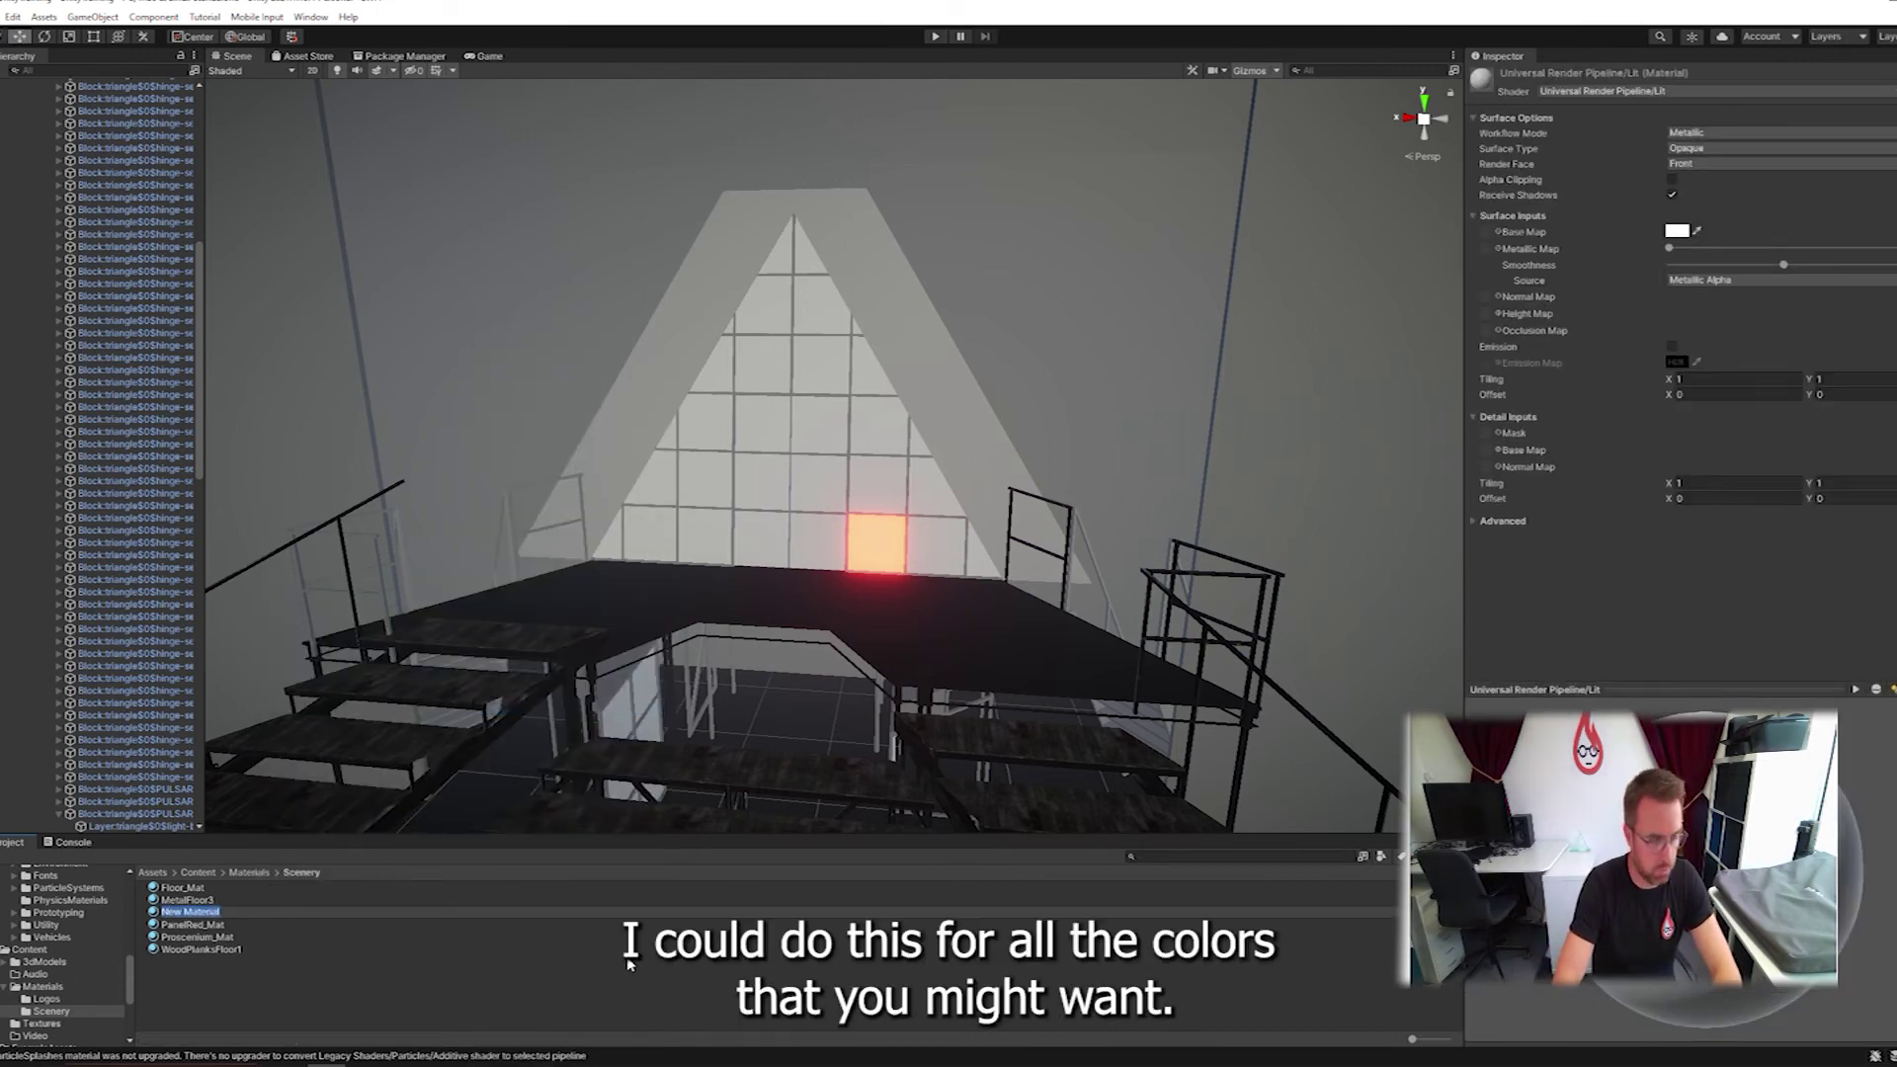
{"action": "type", "text": "Panel"}
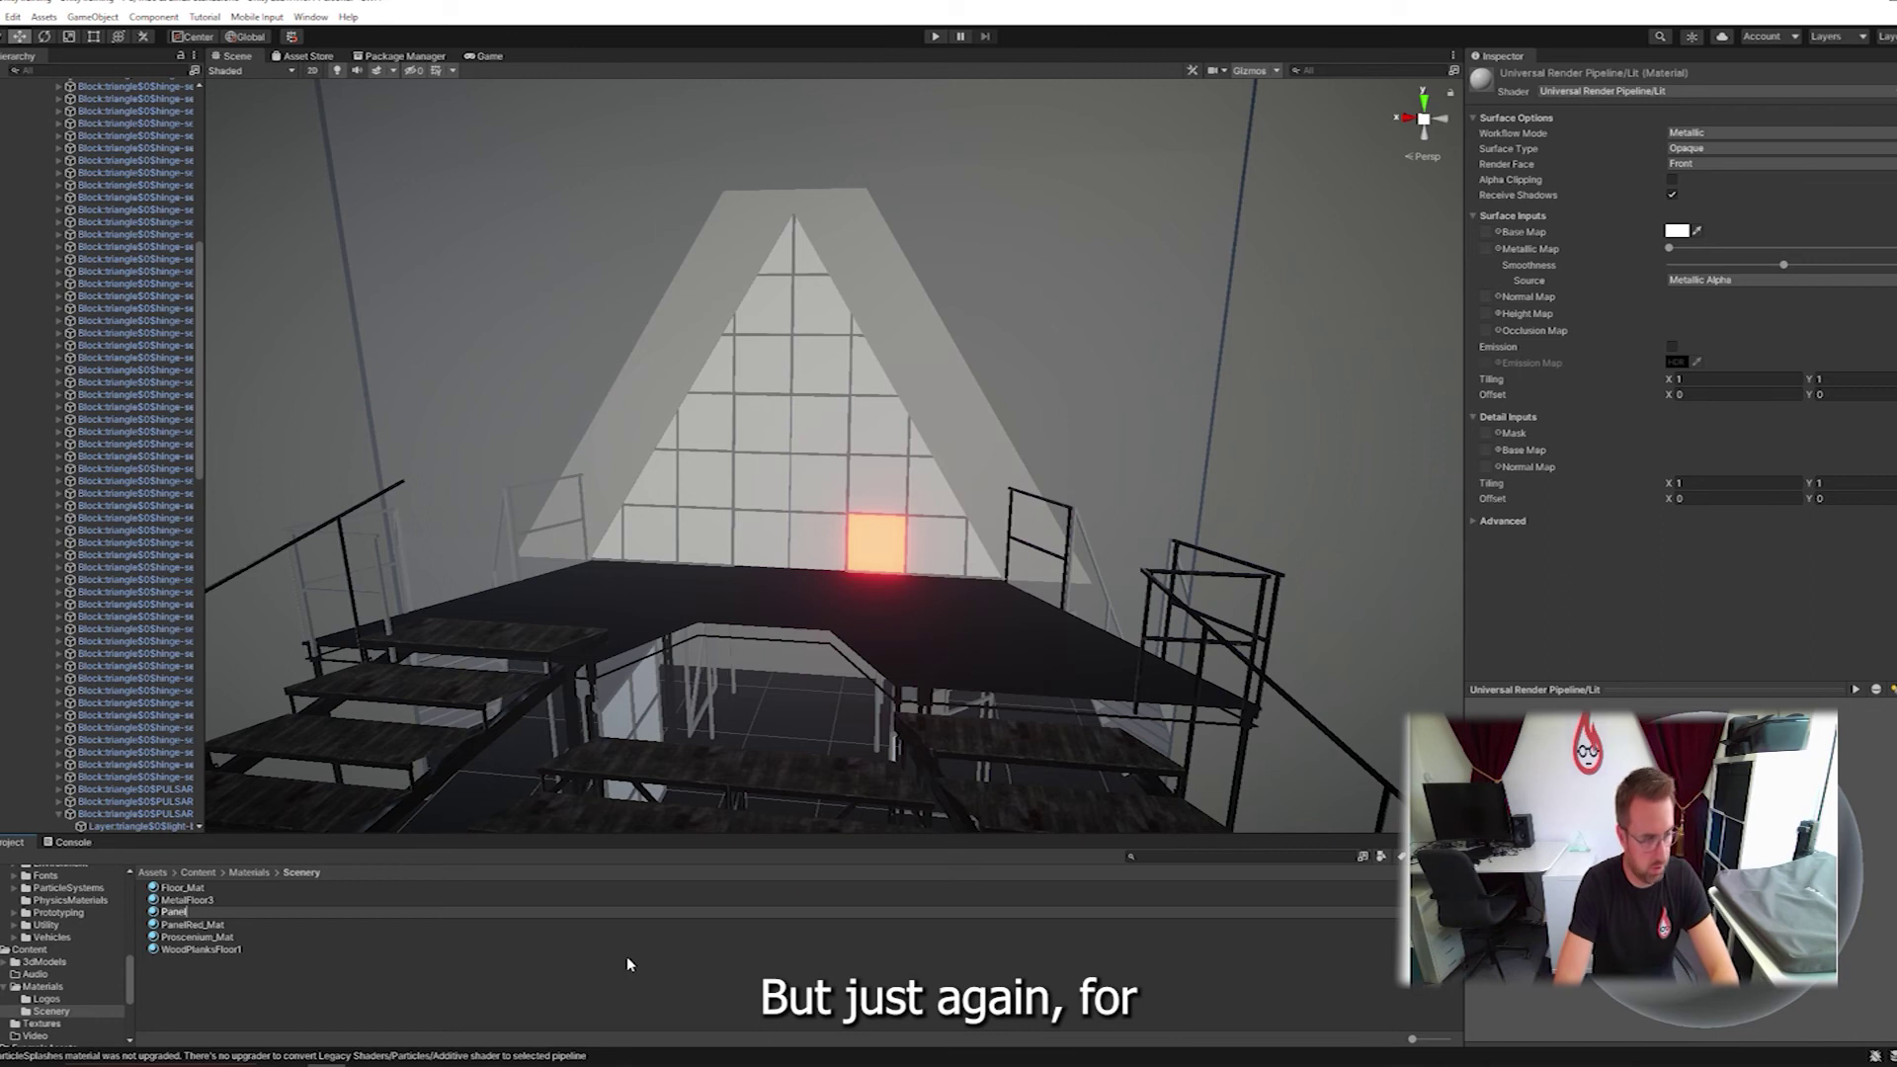
{"action": "type", "text": "Green_Mat"}
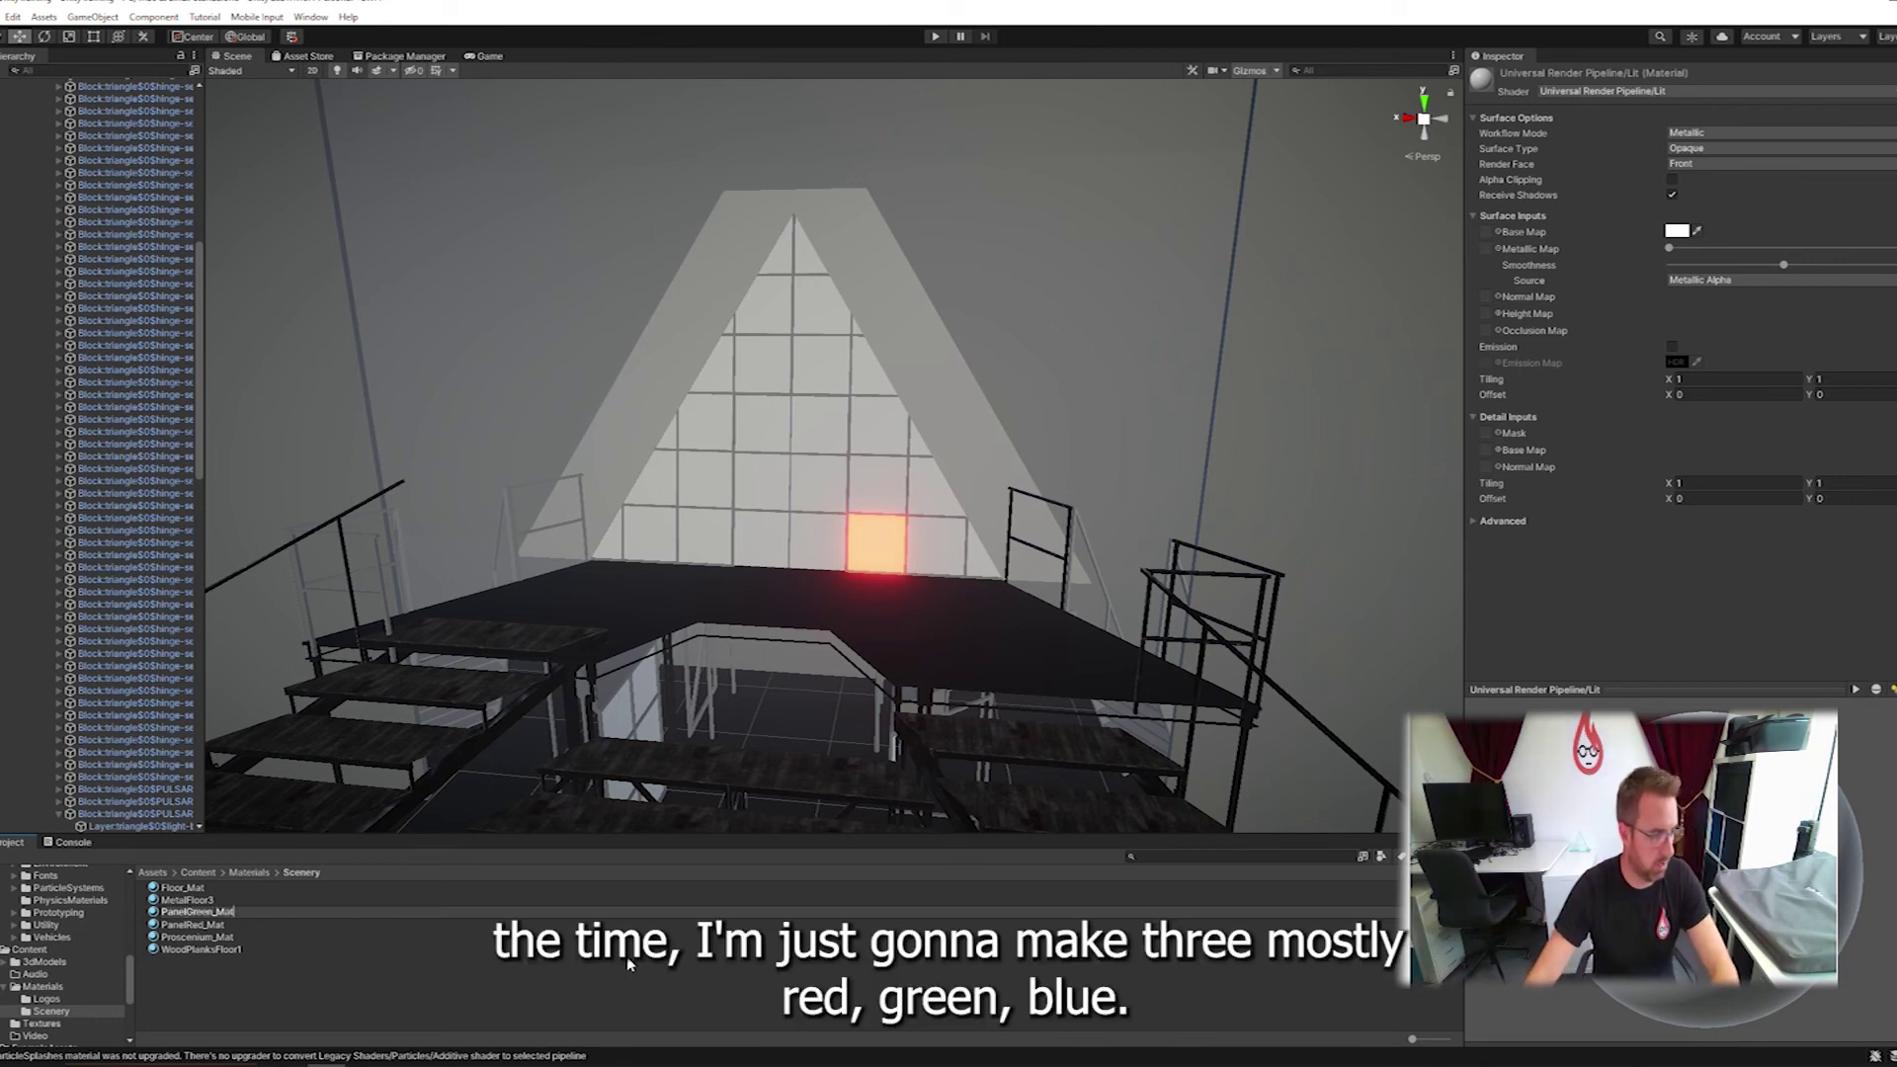
{"action": "key", "text": "Return"}
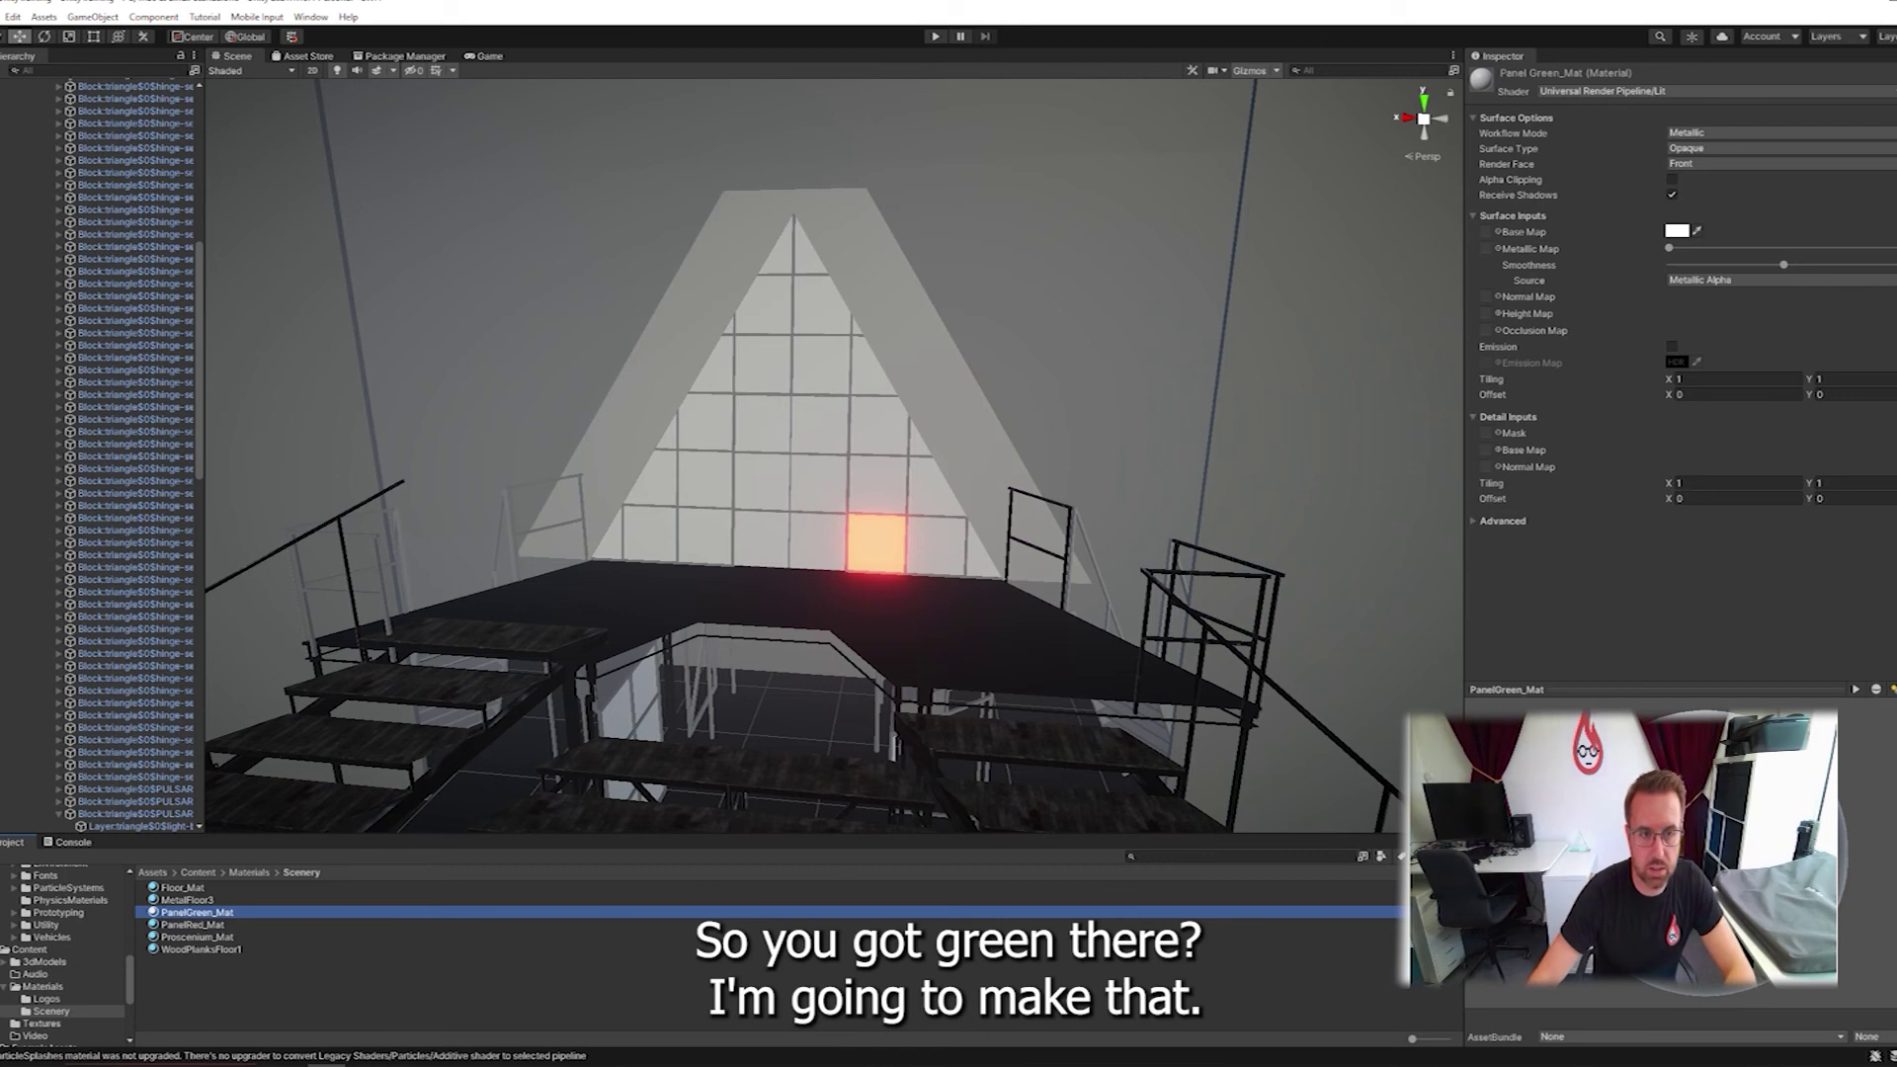
Set the base map colour of PanelGreen_Mat to green, RGB 35, 255, 0.
{"action": "left_click", "coordinate": [1680, 234]}
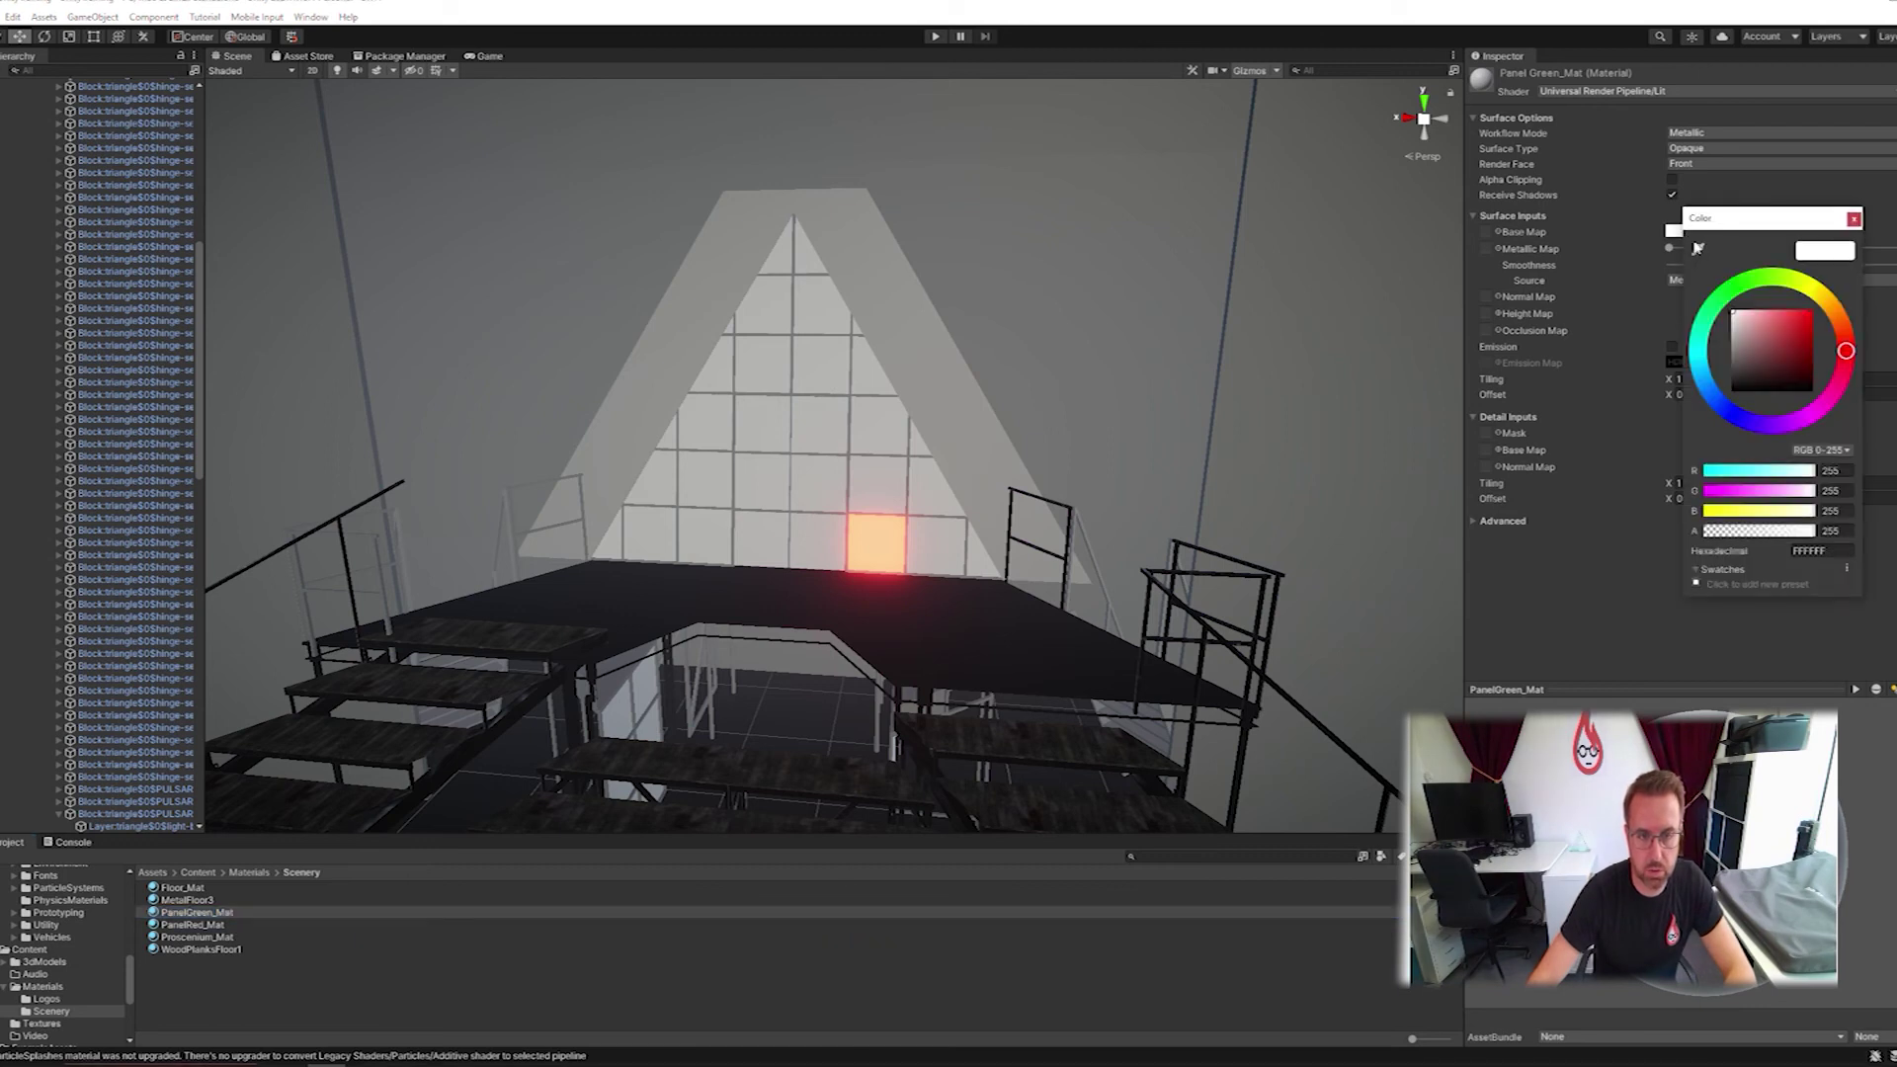
{"action": "left_click", "coordinate": [1747, 285]}
{"action": "left_click_drag", "start_coordinate": [1764, 320], "coordinate": [1816, 308]}
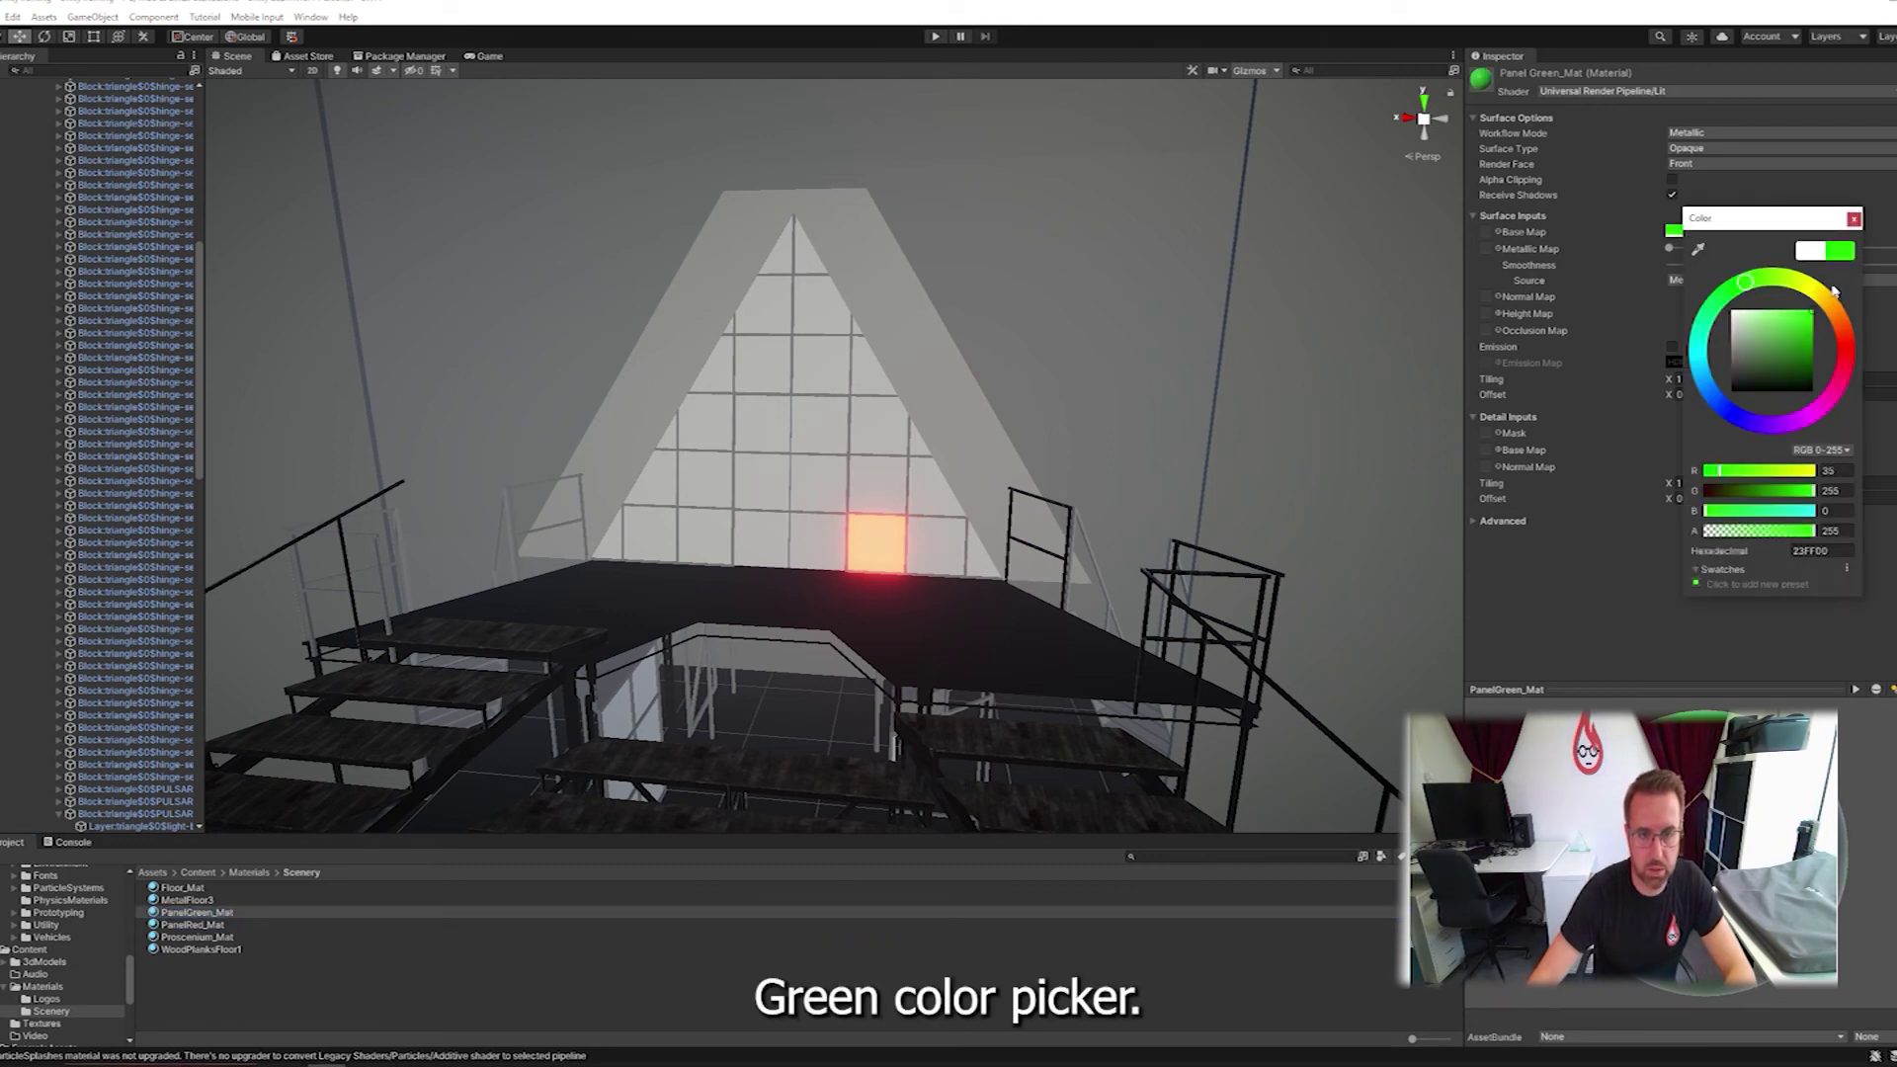
{"action": "left_click", "coordinate": [1854, 220]}
Enable emission on PanelGreen_Mat and set the emission colour to green, RGB 27, 255, 0.
{"action": "left_click", "coordinate": [1671, 346]}
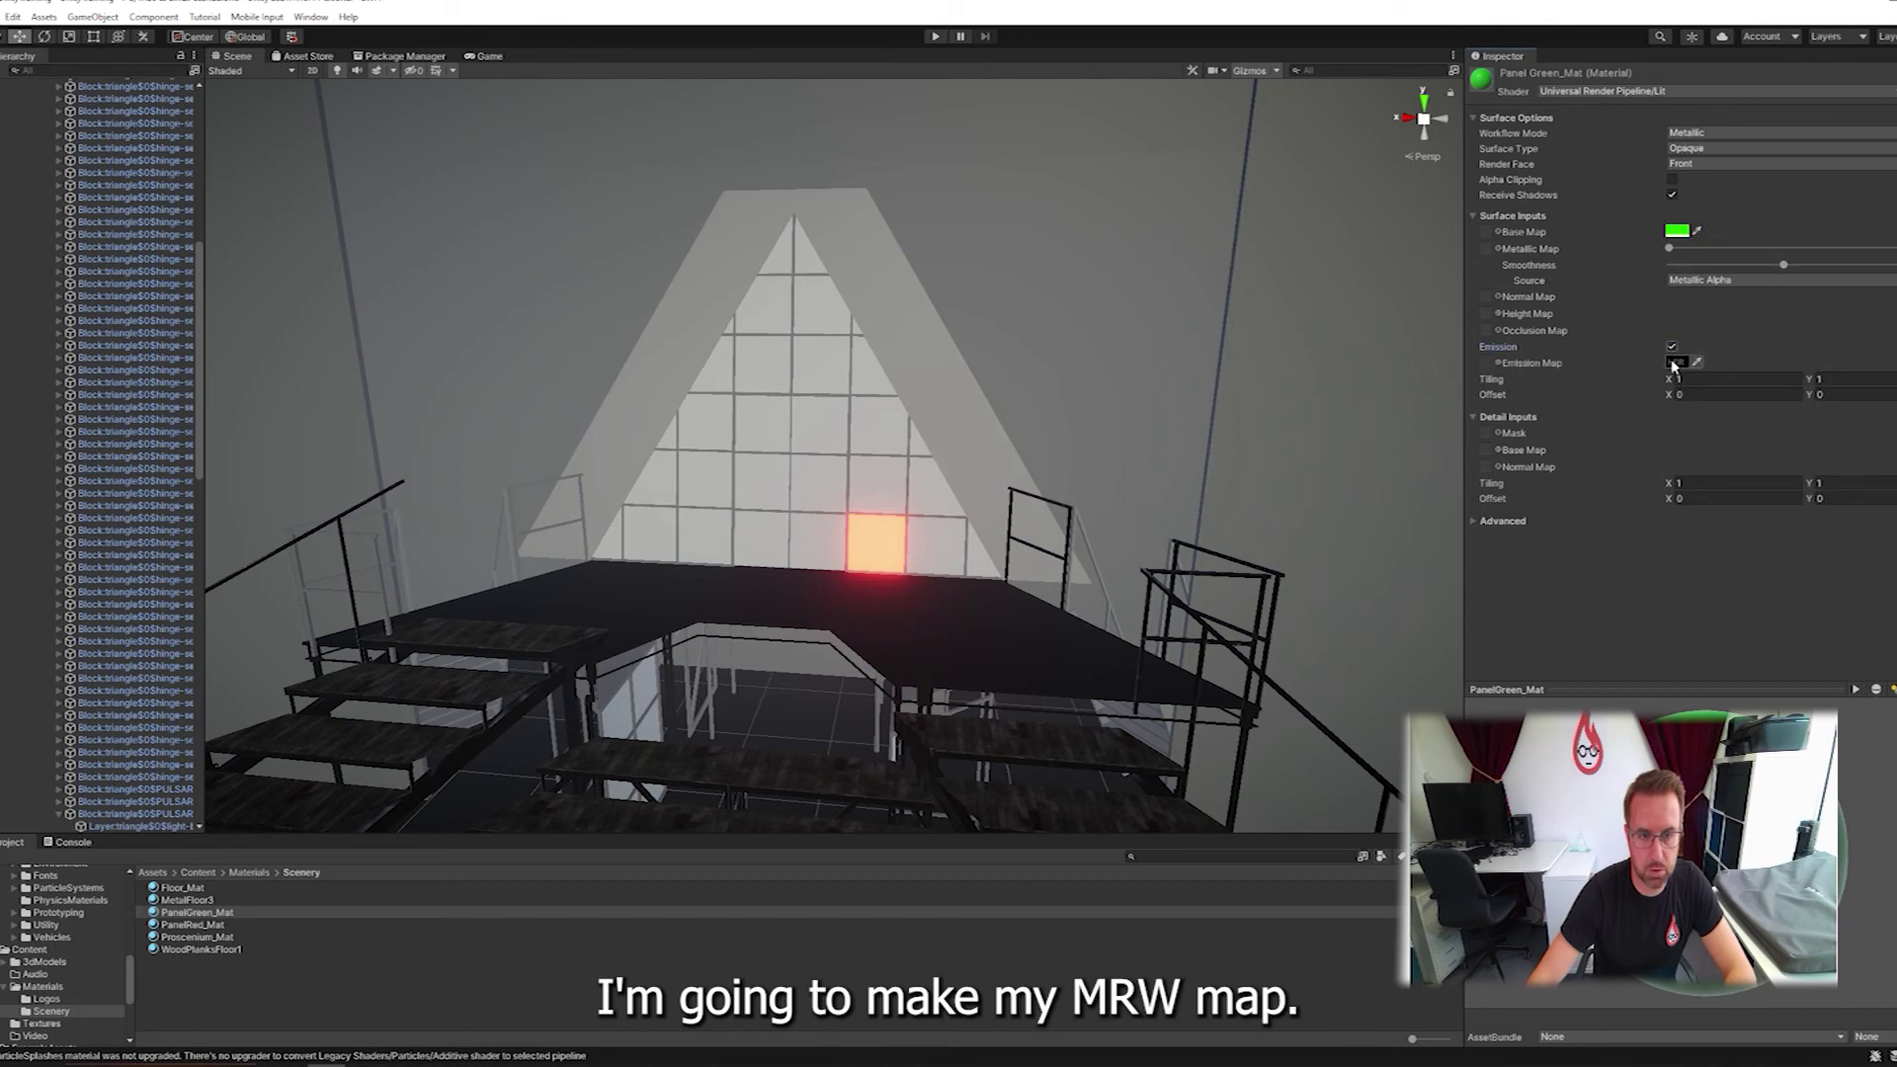
{"action": "left_click", "coordinate": [1677, 361]}
{"action": "left_click", "coordinate": [1728, 418]}
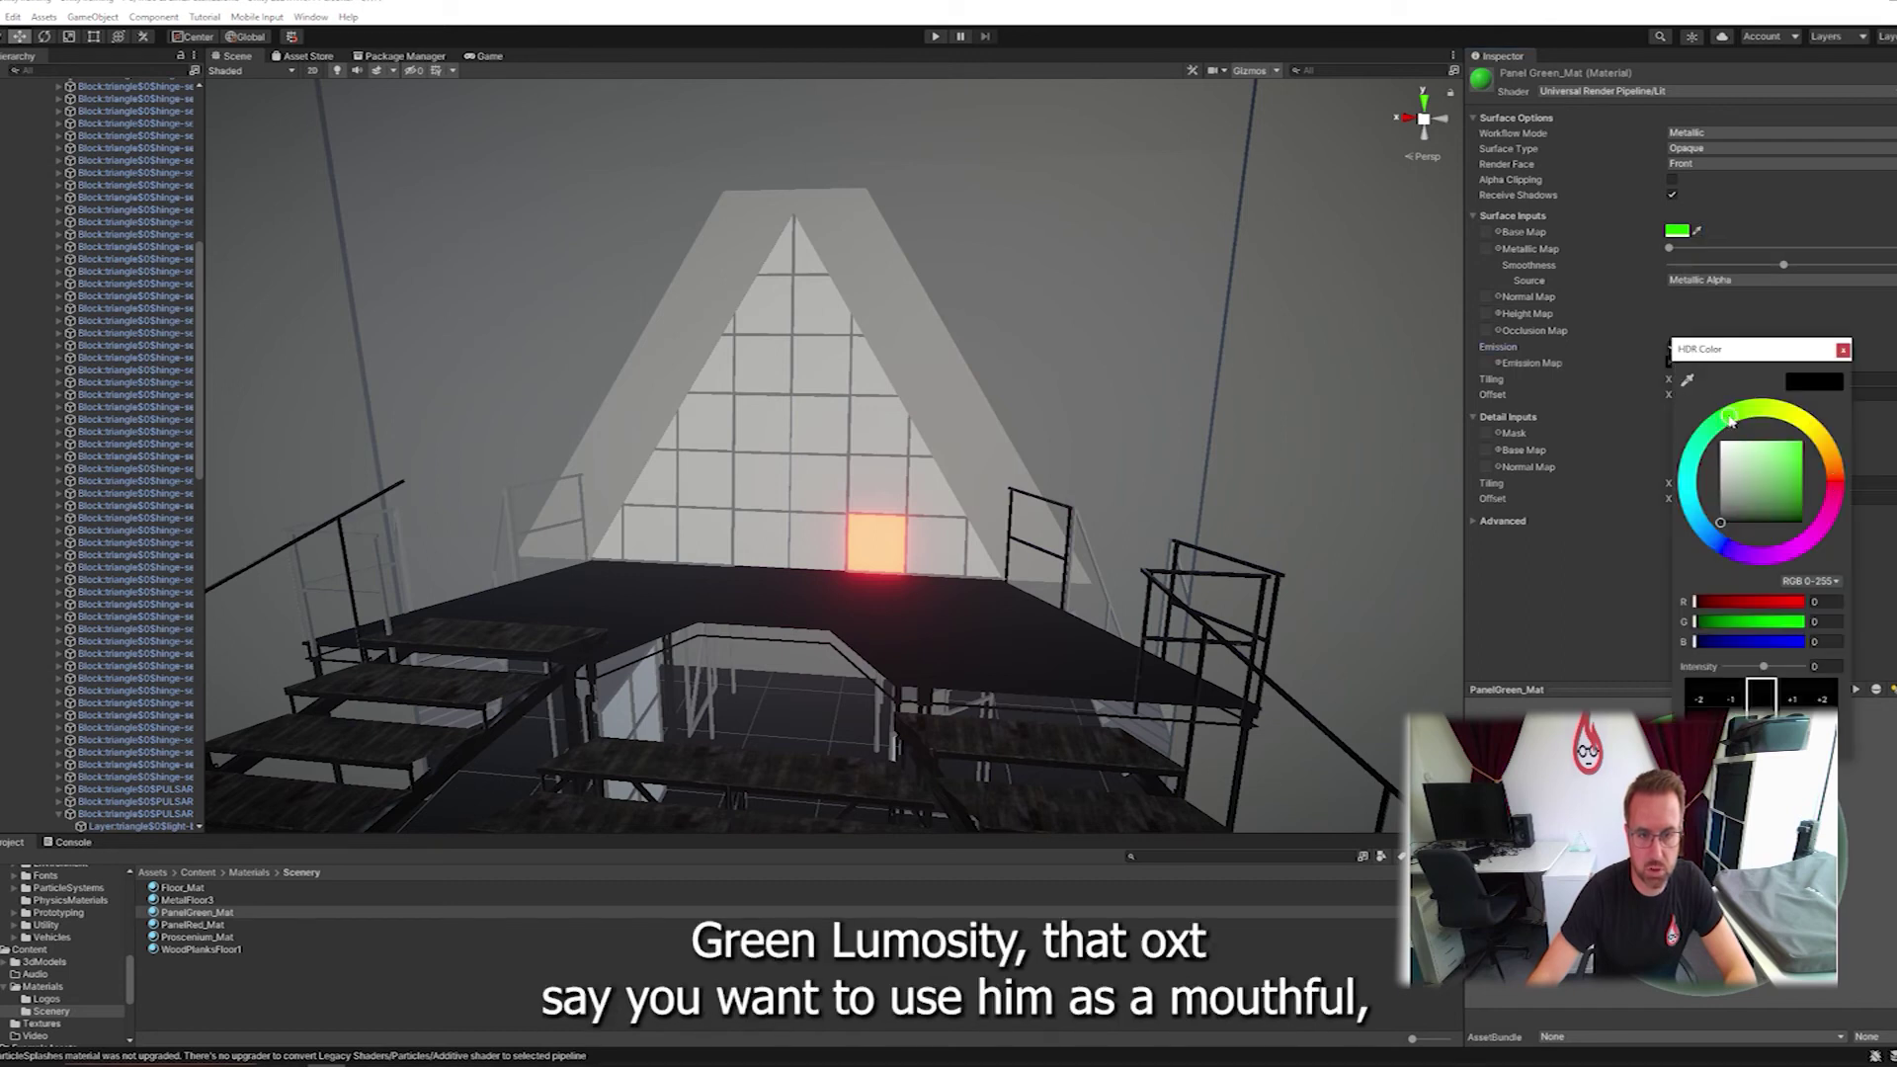
{"action": "left_click", "coordinate": [1767, 466]}
{"action": "left_click", "coordinate": [1843, 351]}
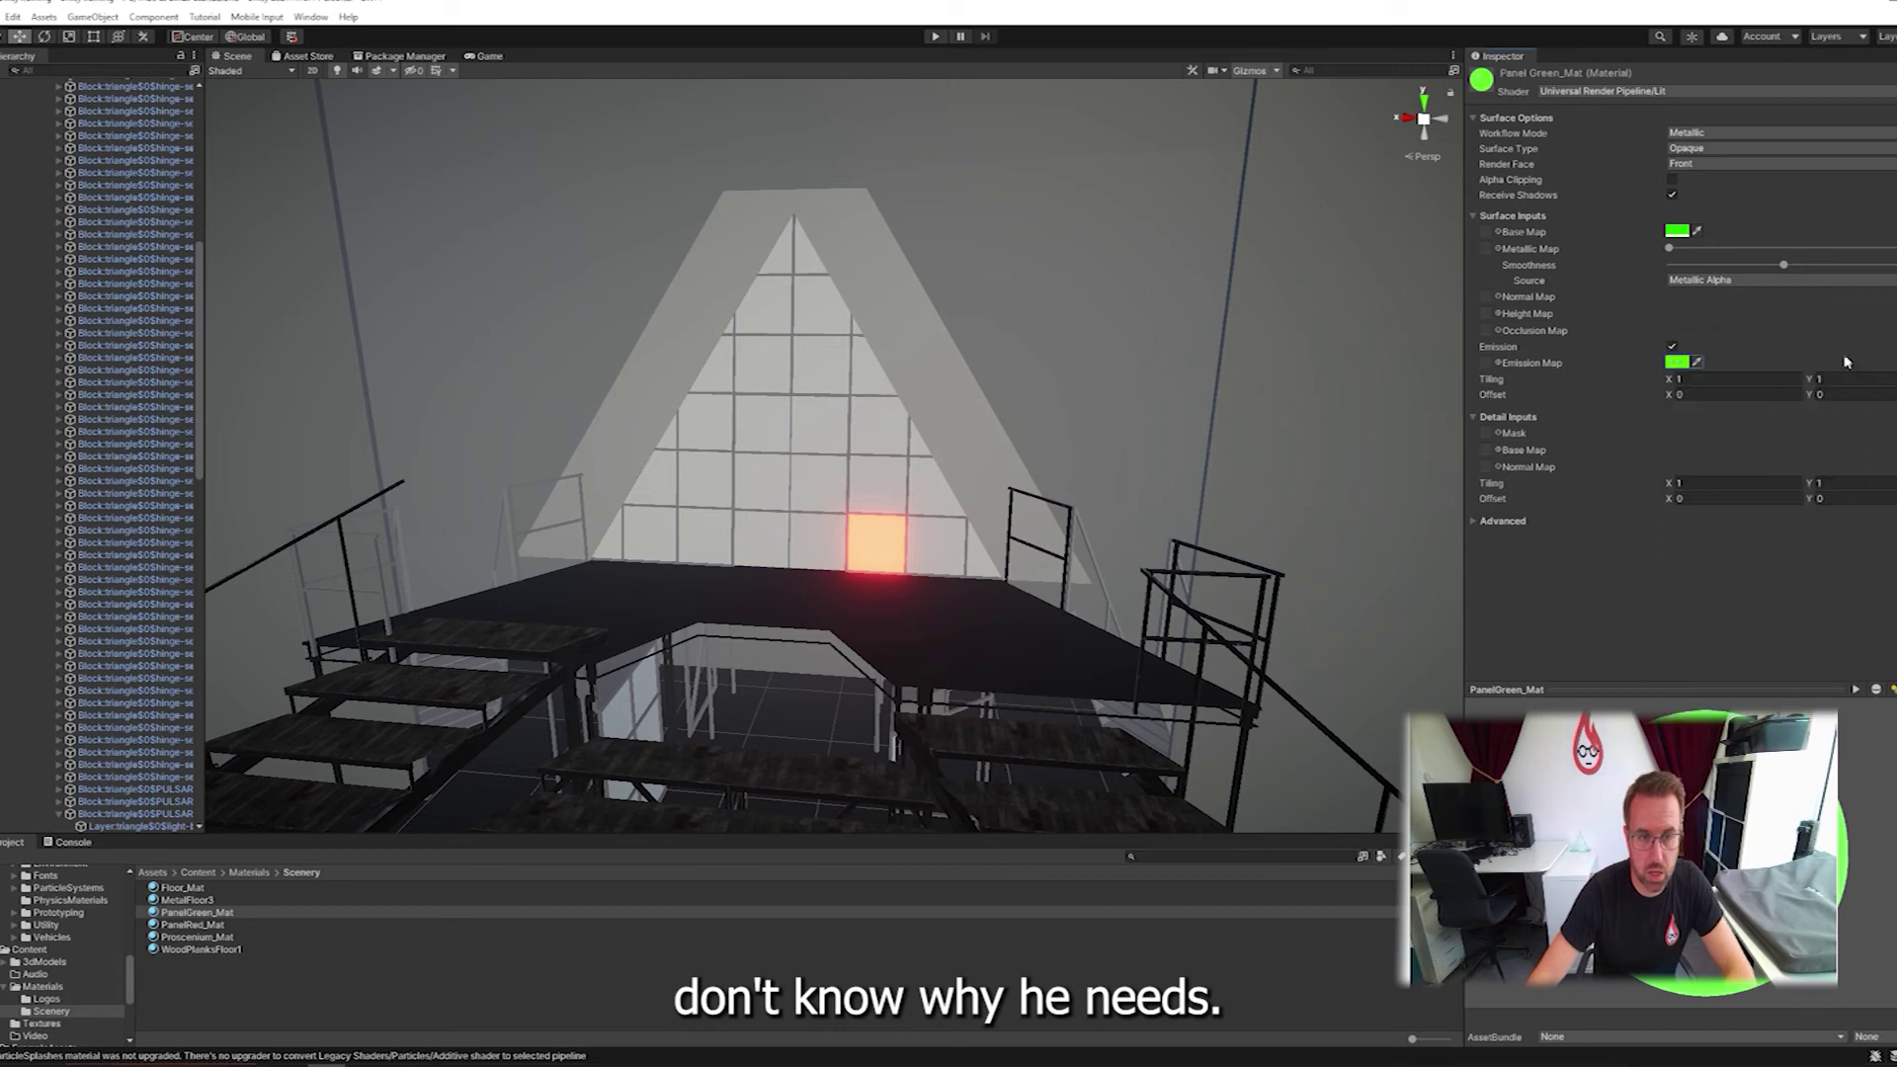
Raise the emission intensity of PanelGreen_Mat to 2 and apply the material to a bottom-row window panel near the red one.
{"action": "left_click", "coordinate": [1676, 362]}
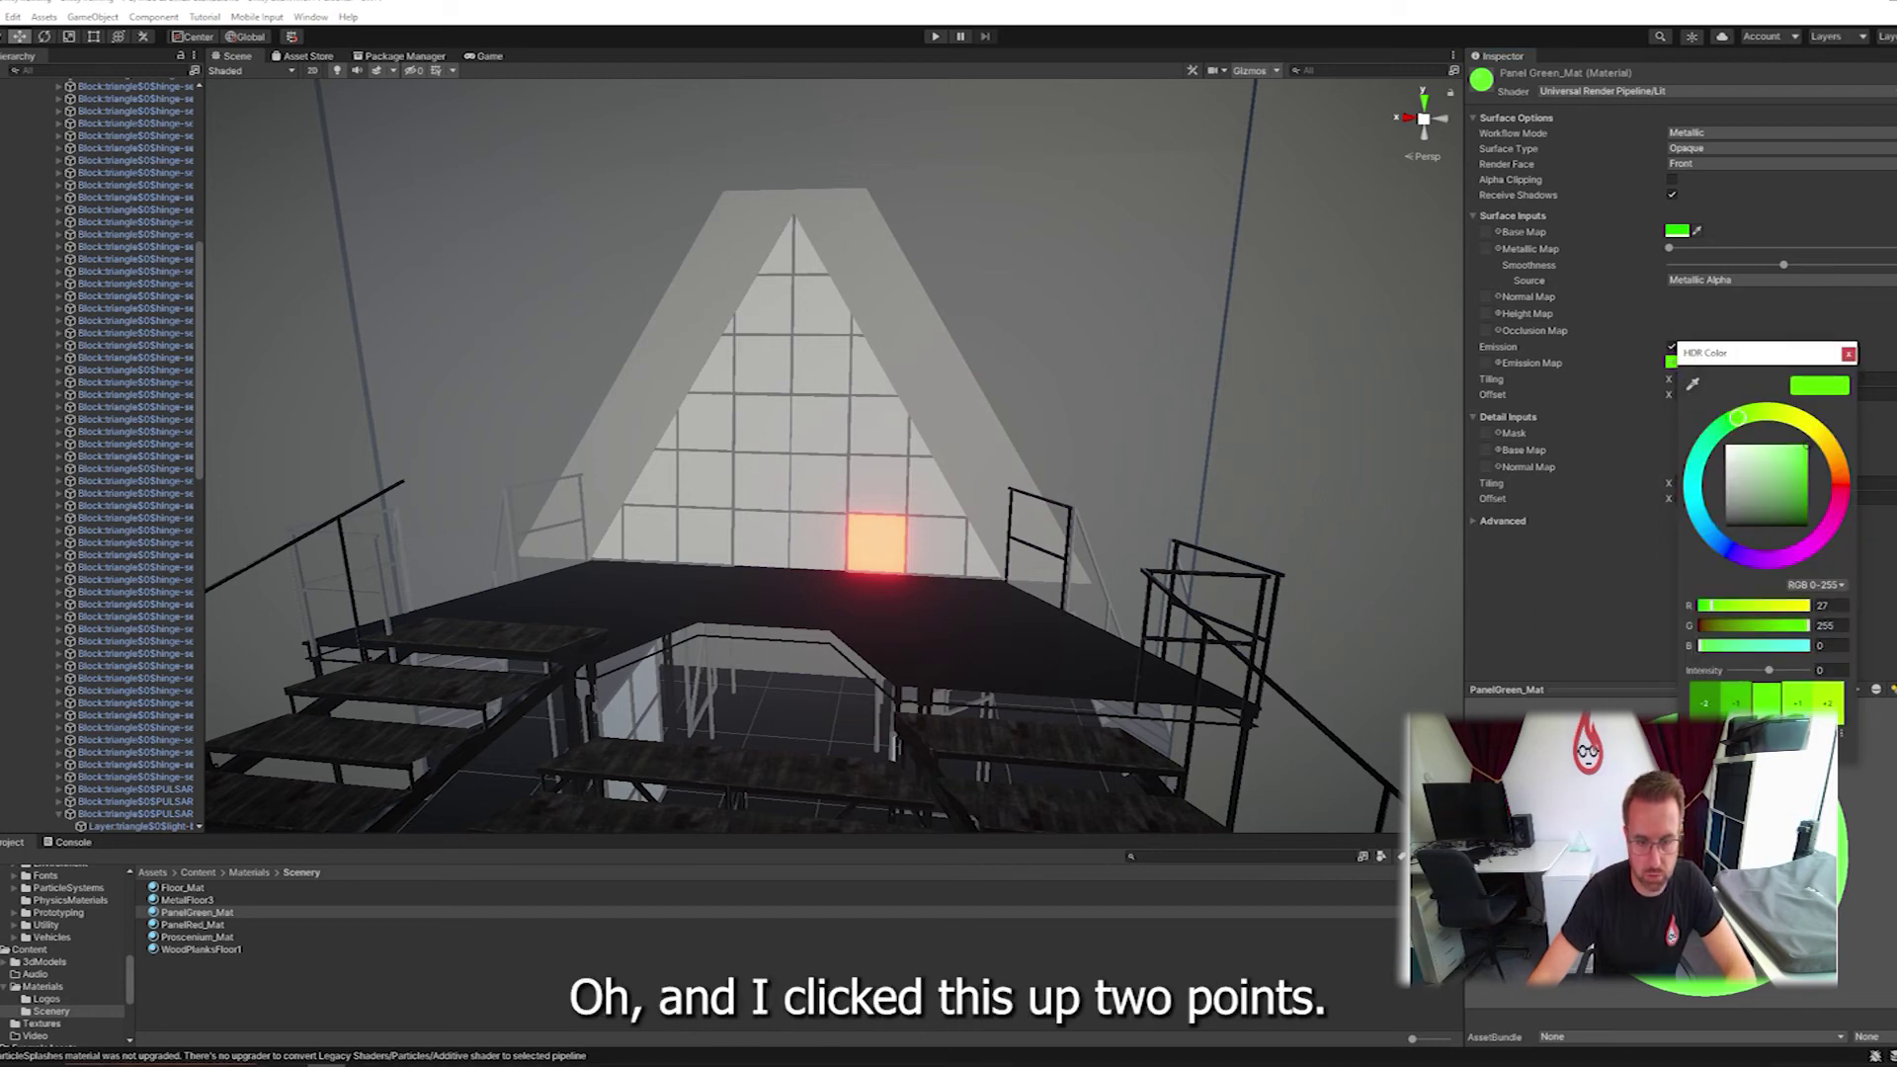
{"action": "left_click", "coordinate": [1796, 704]}
{"action": "left_click", "coordinate": [1796, 704]}
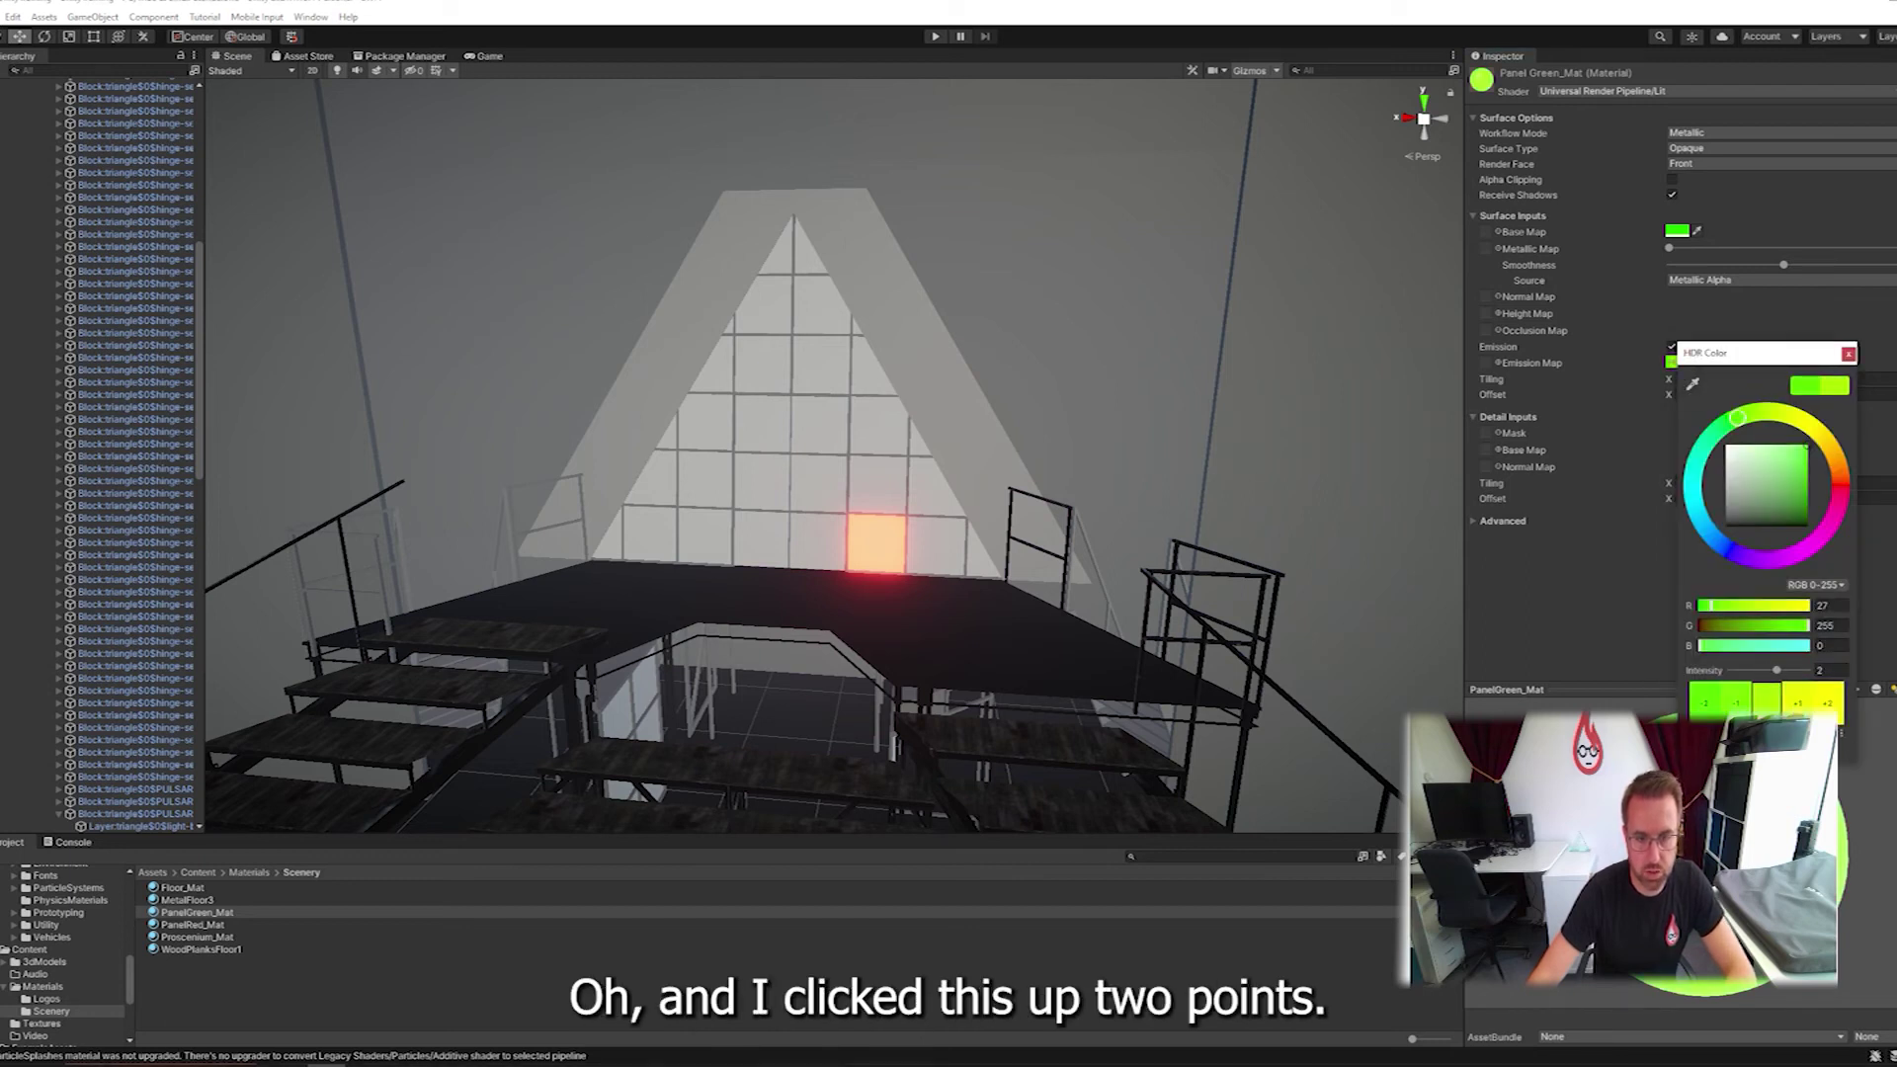
{"action": "left_click", "coordinate": [1849, 354]}
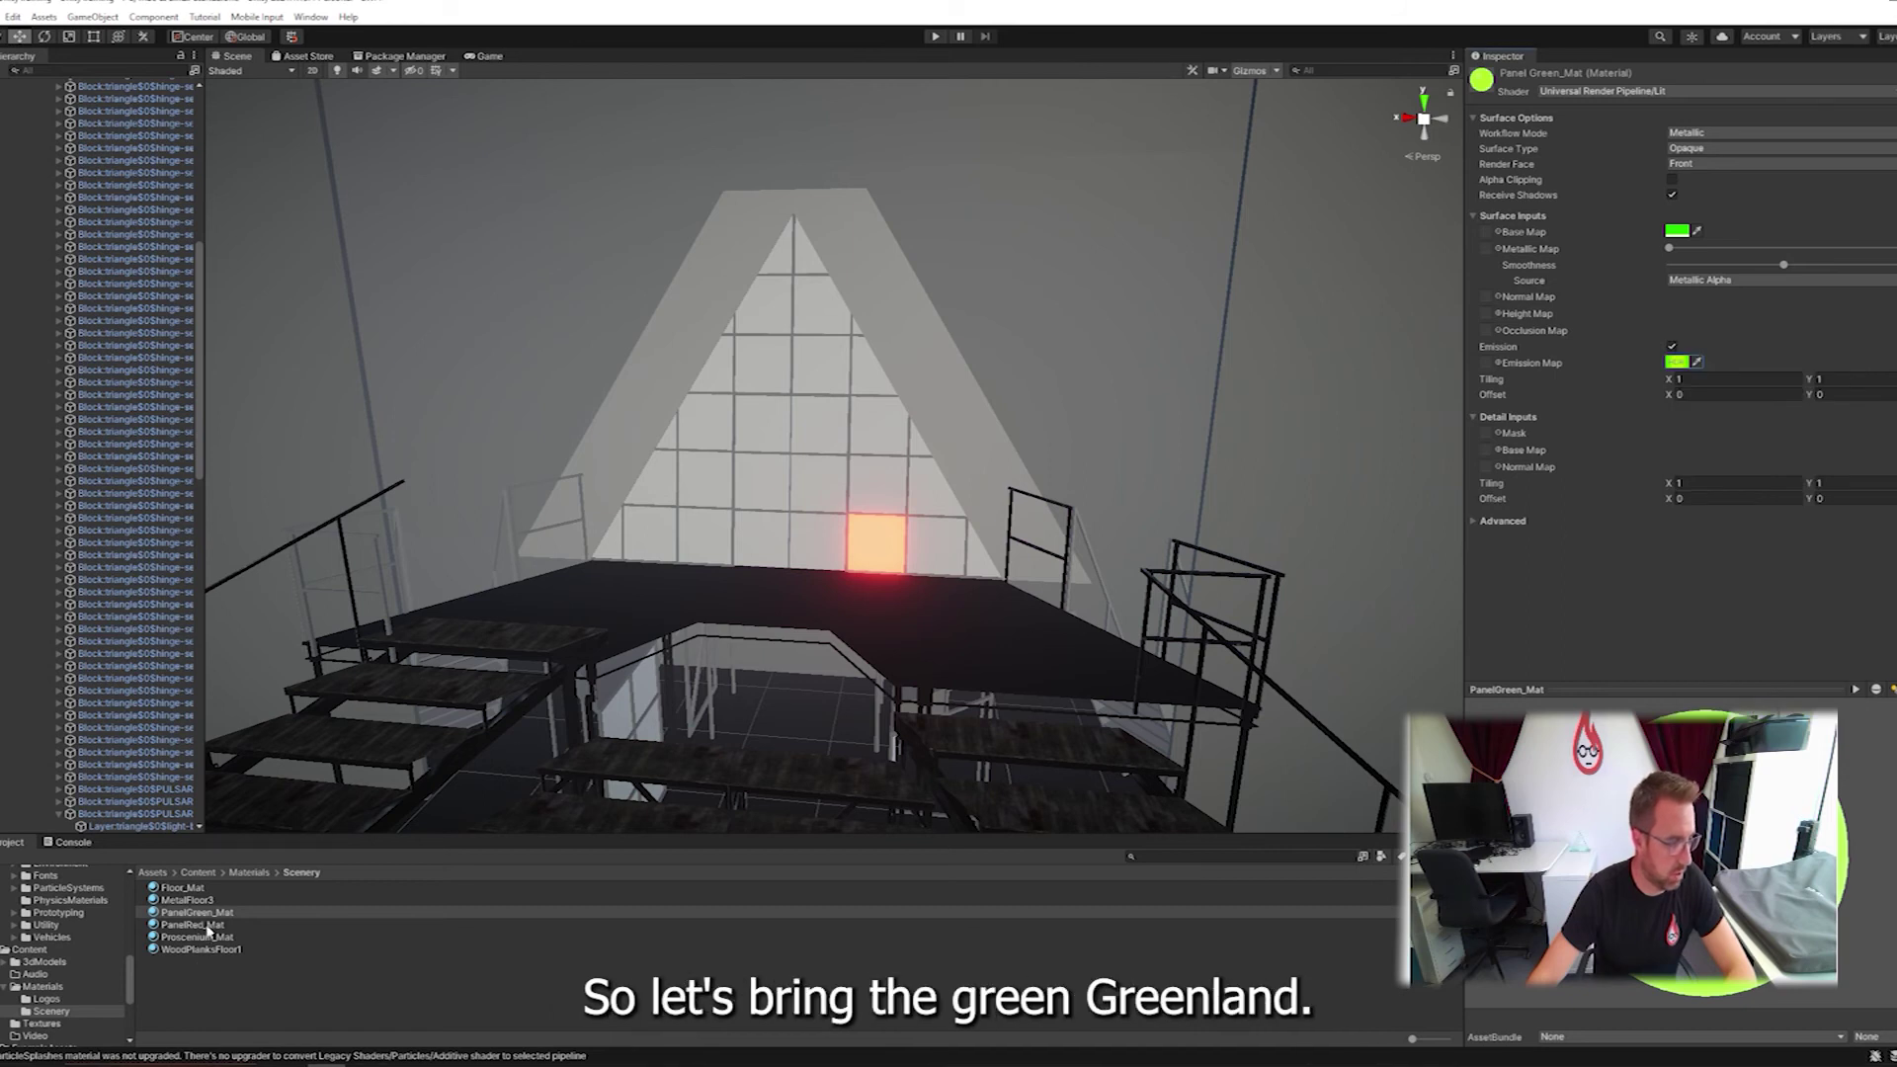
{"action": "left_click_drag", "start_coordinate": [210, 917], "coordinate": [762, 544]}
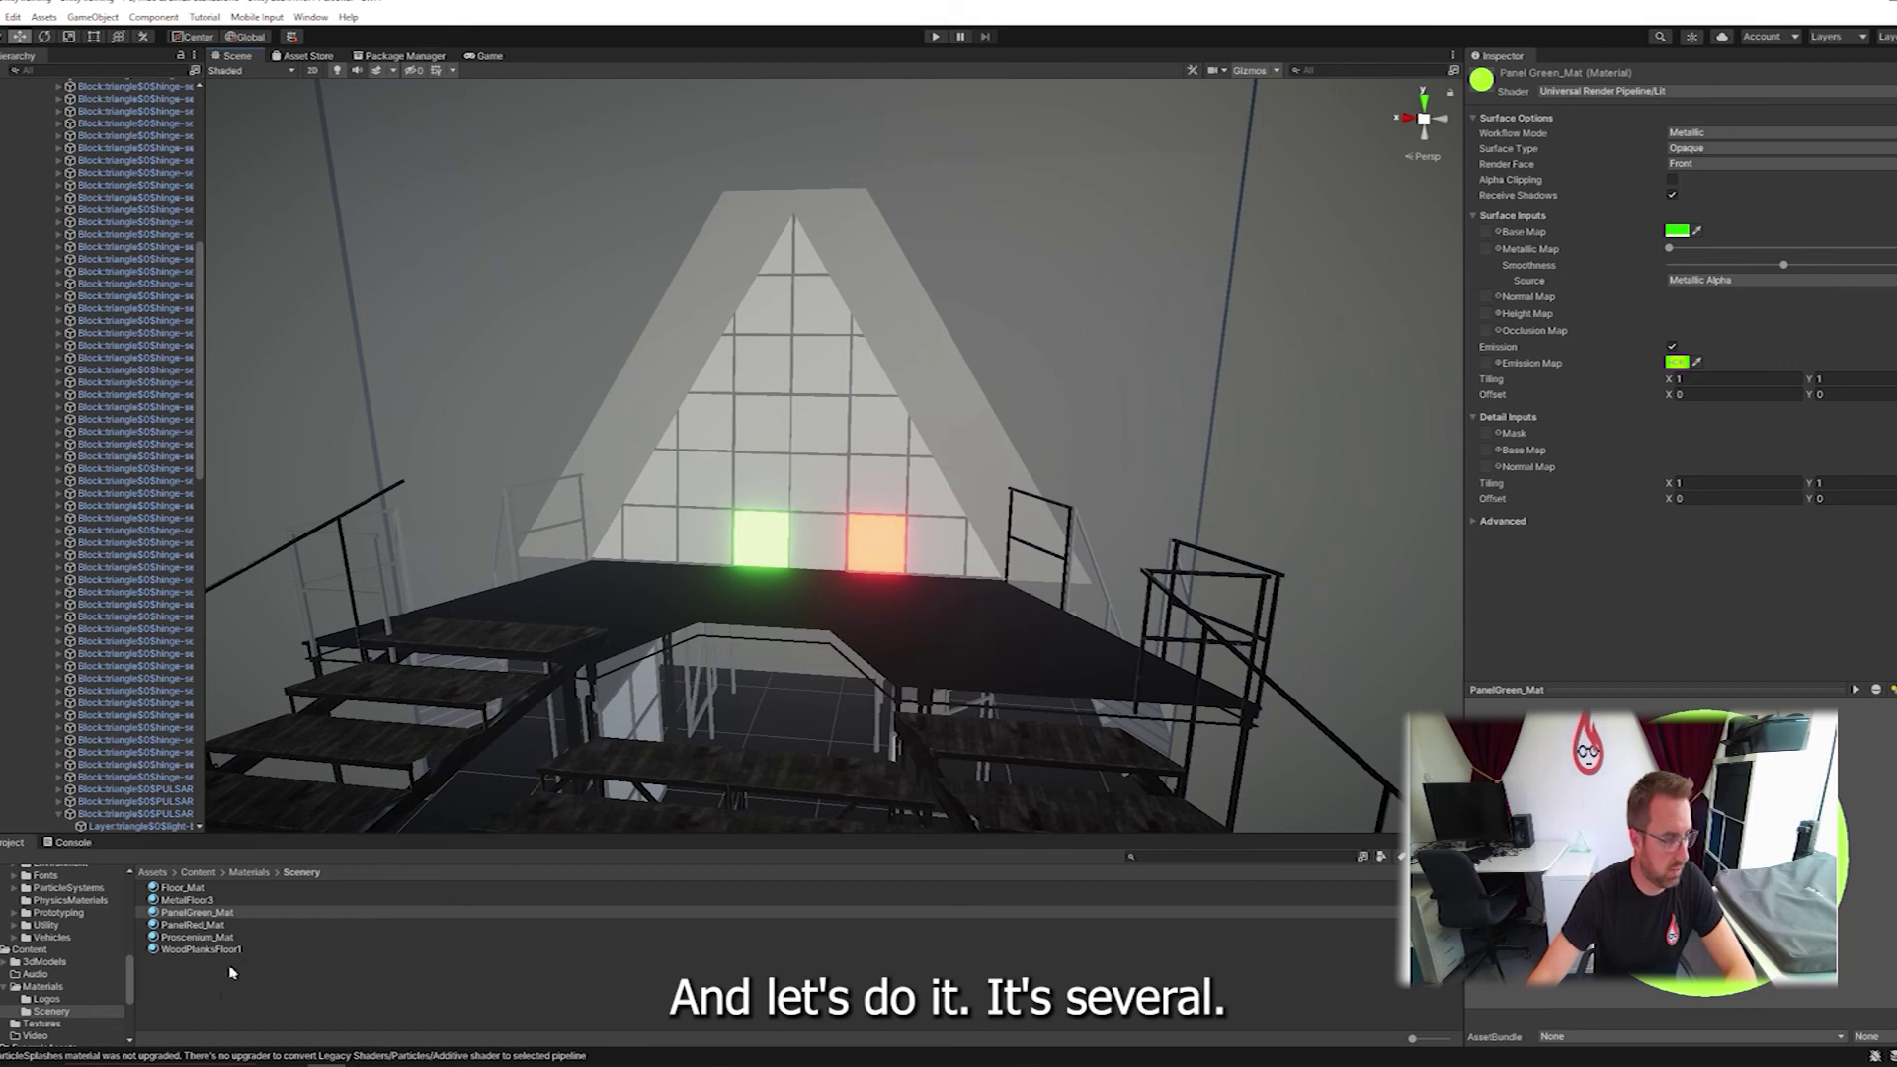
Create another material in the Scenery materials folder and name it PanelBlue_Mat.
{"action": "right_click", "coordinate": [221, 1000]}
{"action": "mouse_move", "coordinate": [322, 615]}
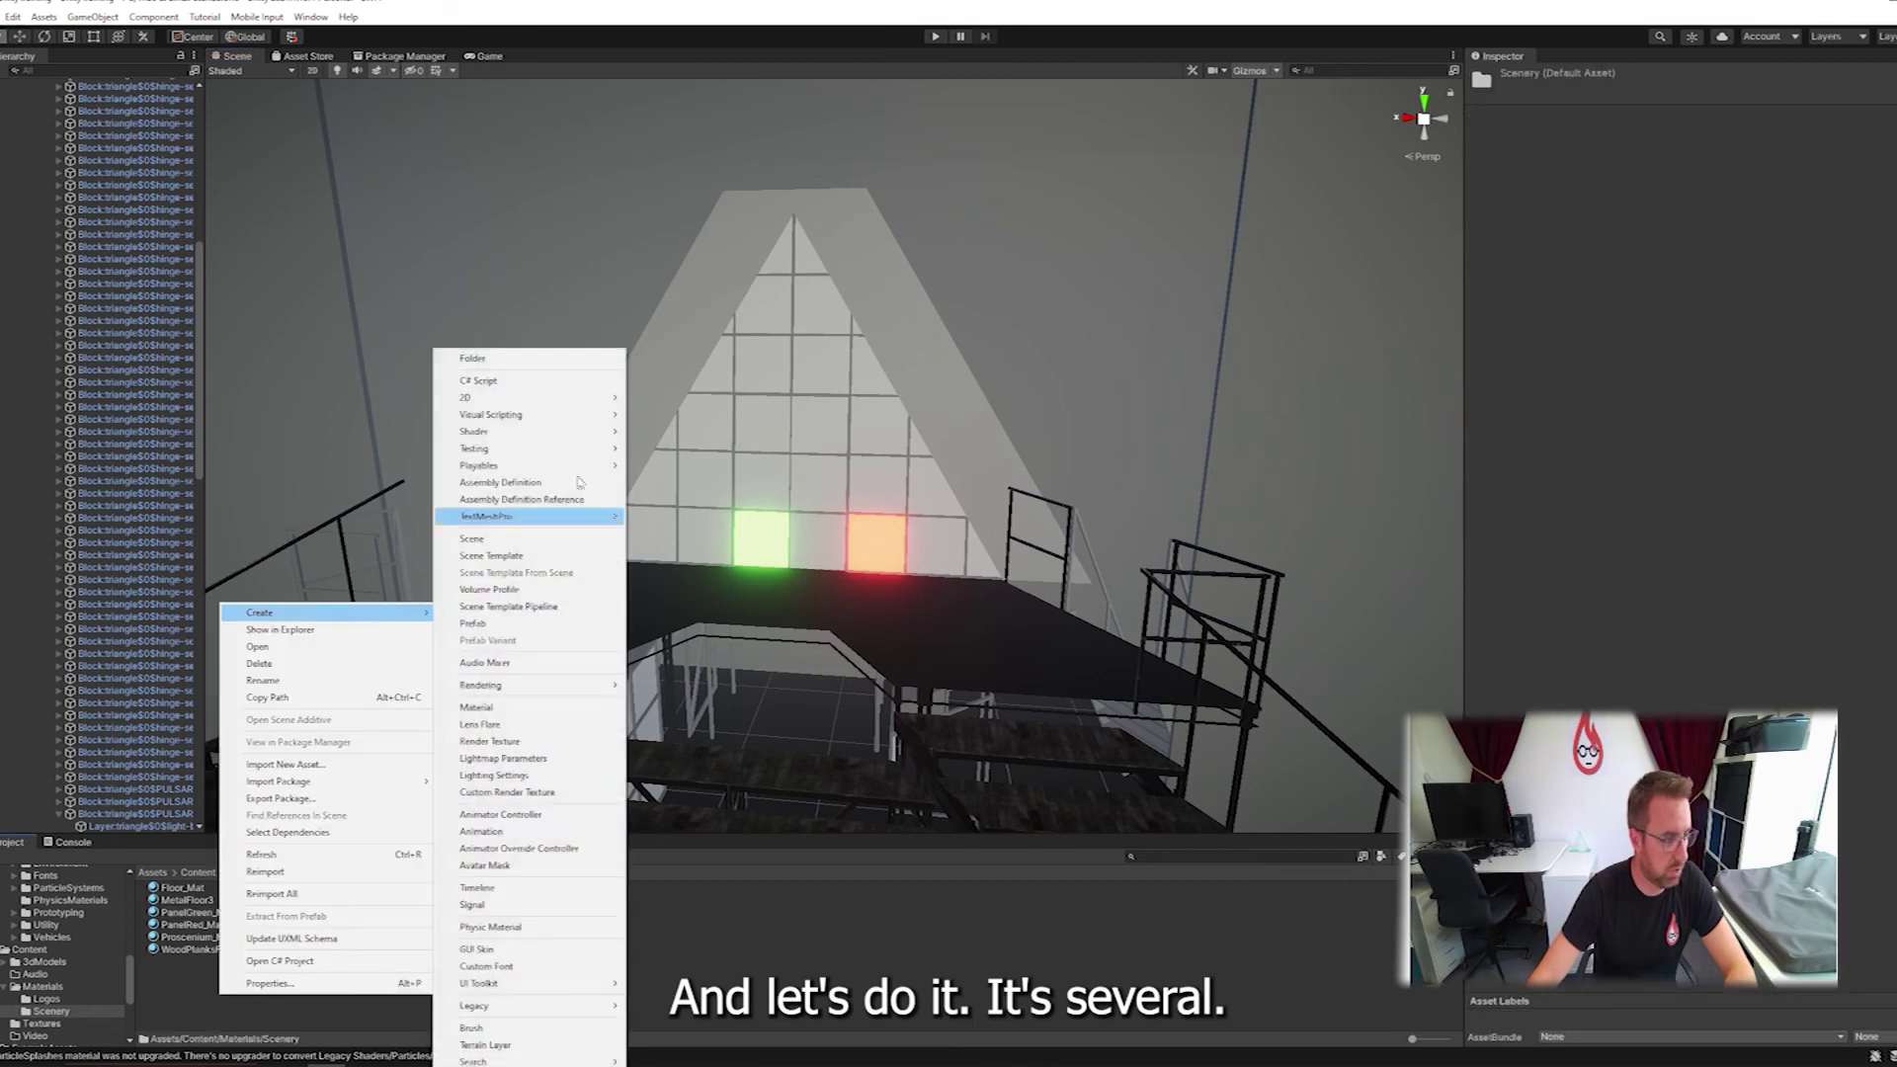
{"action": "left_click", "coordinate": [484, 708]}
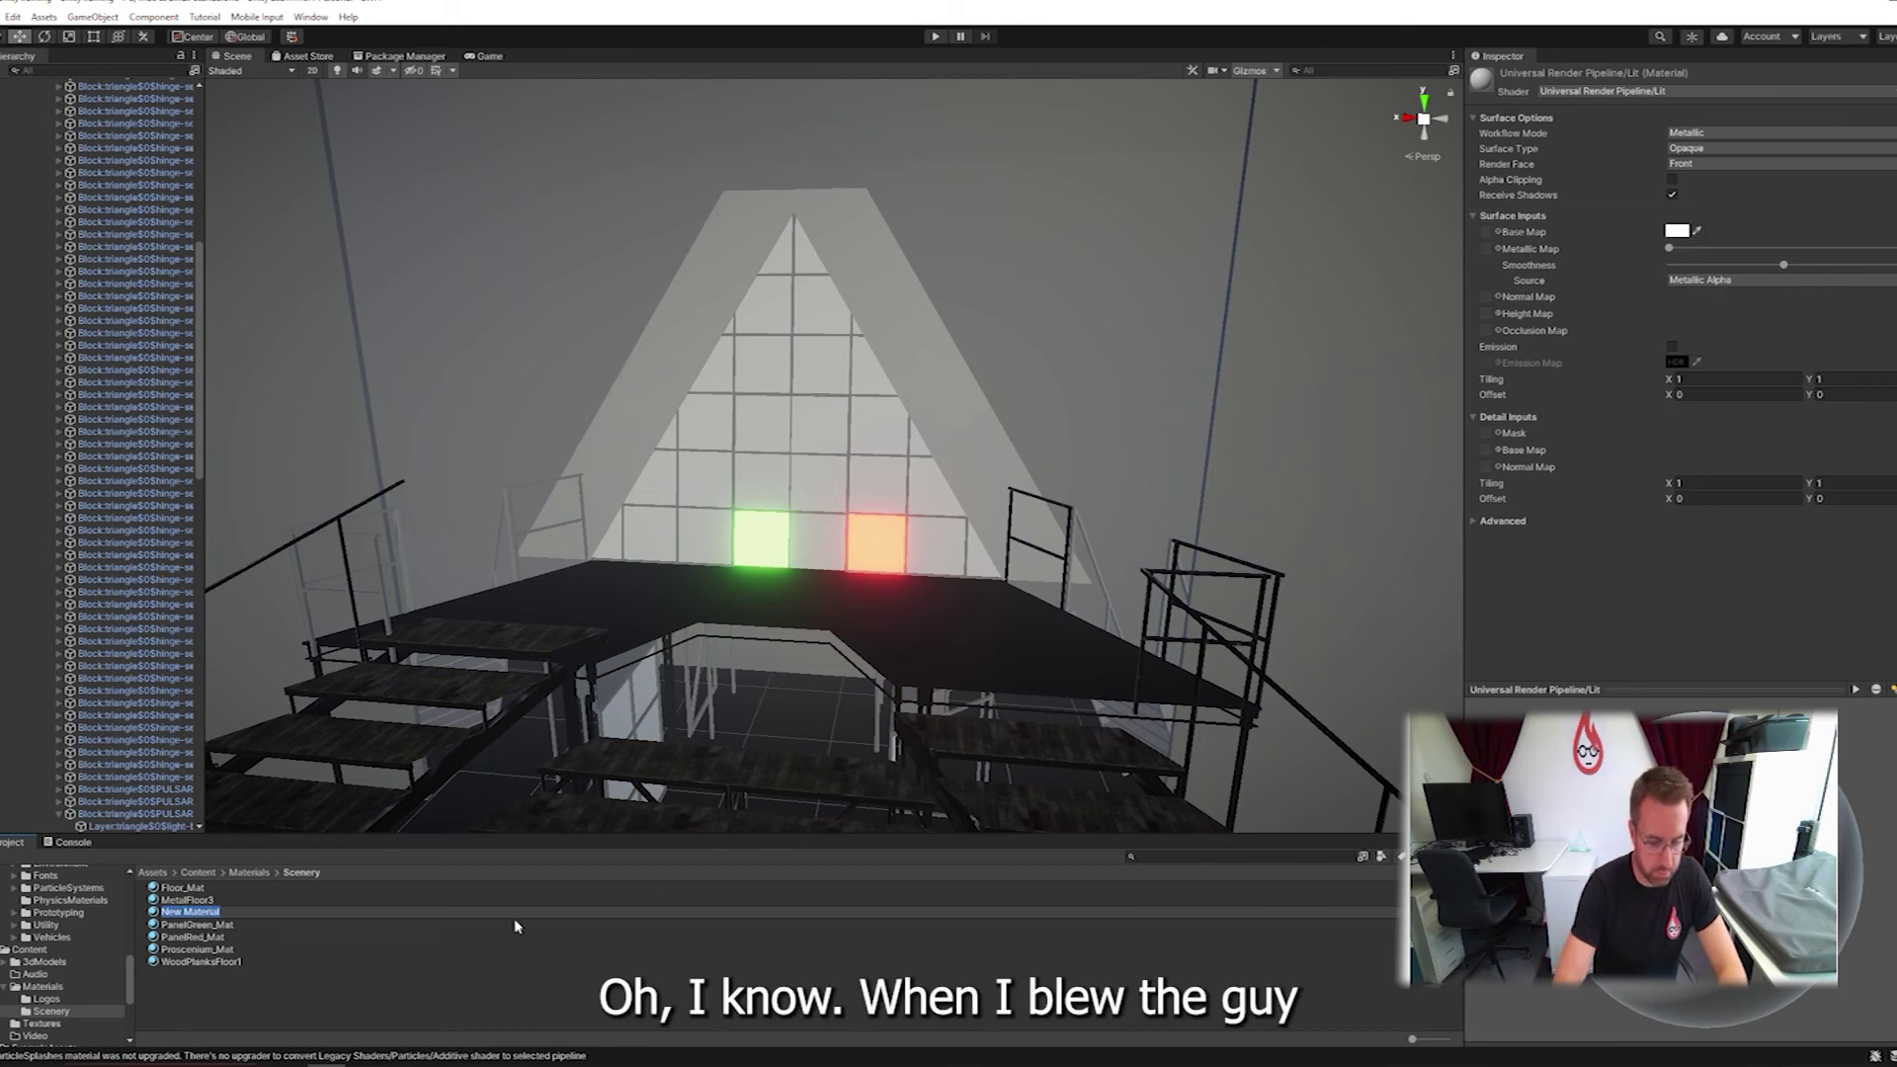
{"action": "type", "text": "Pan"}
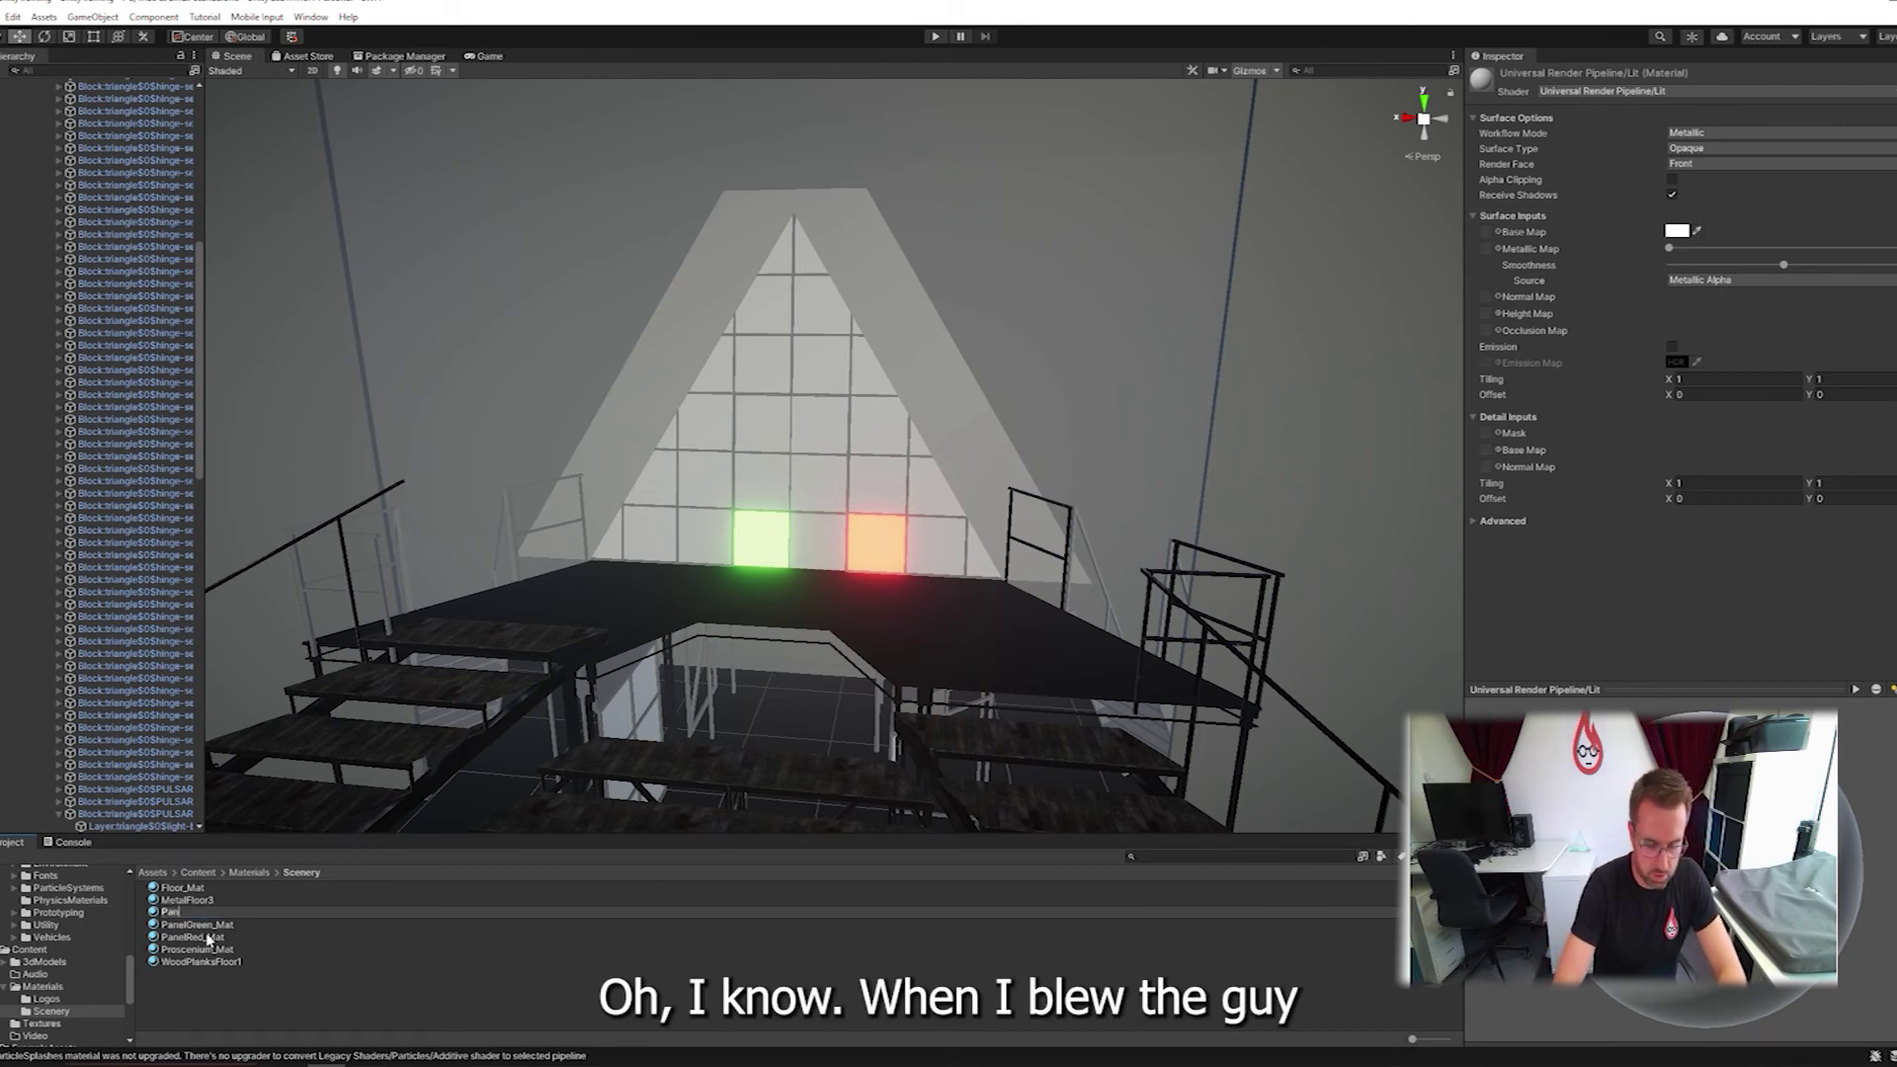
{"action": "type", "text": "elBlue_Mat"}
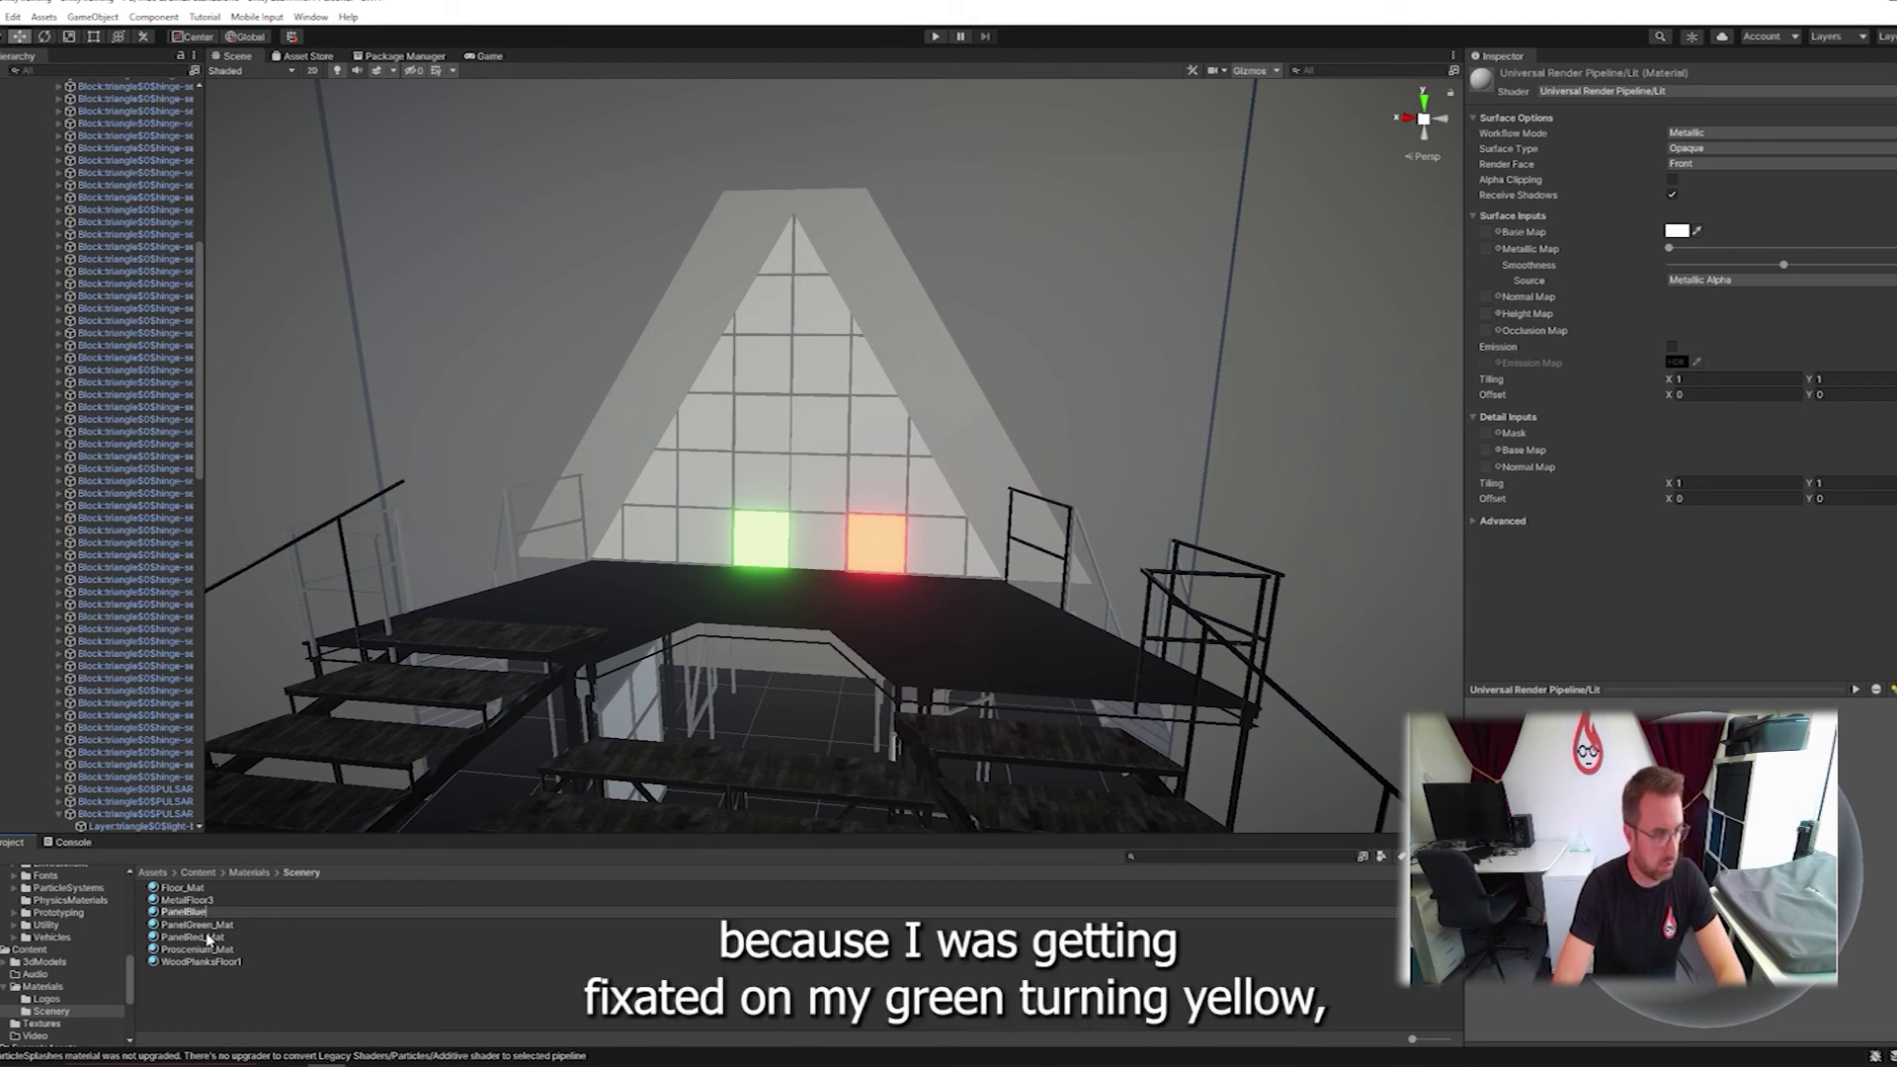
{"action": "key", "text": "Return"}
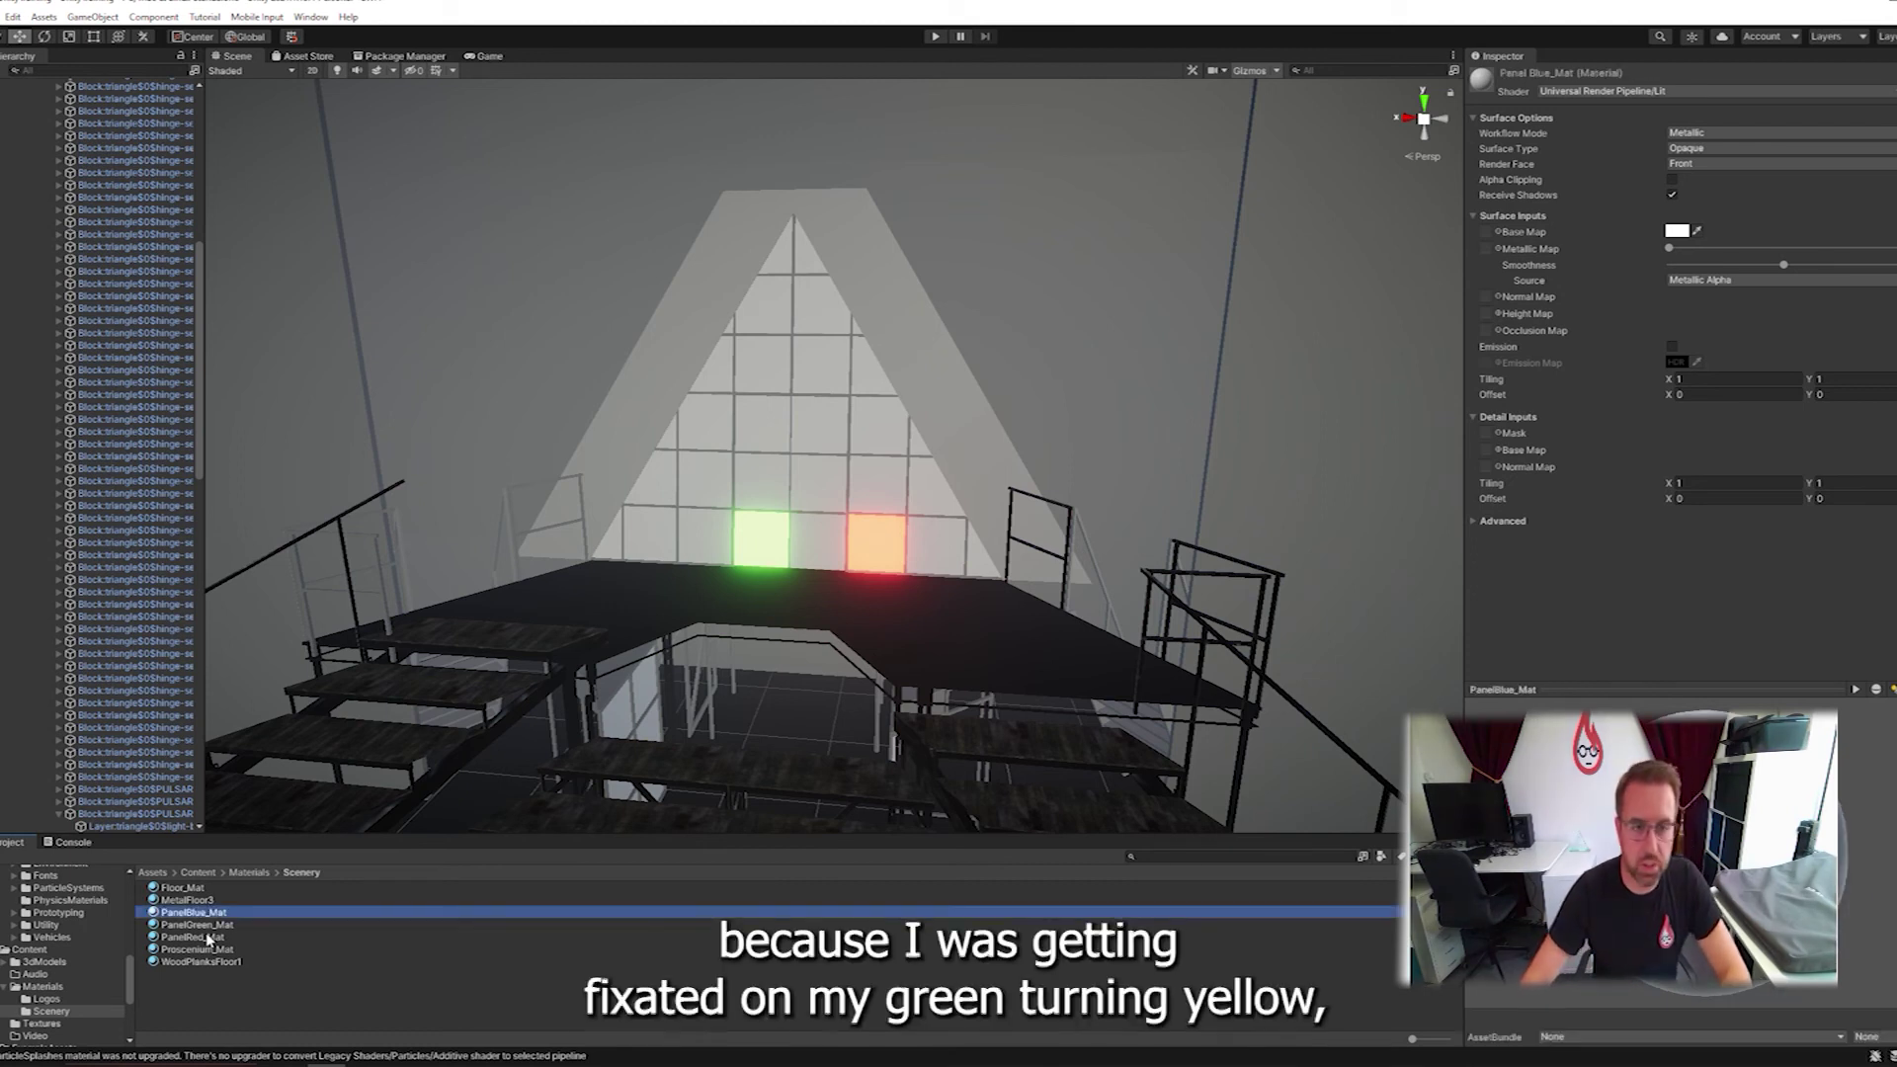
Set the base map colour of PanelBlue_Mat to blue, RGB 0, 33, 255.
{"action": "left_click", "coordinate": [1676, 233]}
{"action": "left_click", "coordinate": [1719, 419]}
{"action": "left_click", "coordinate": [1800, 317]}
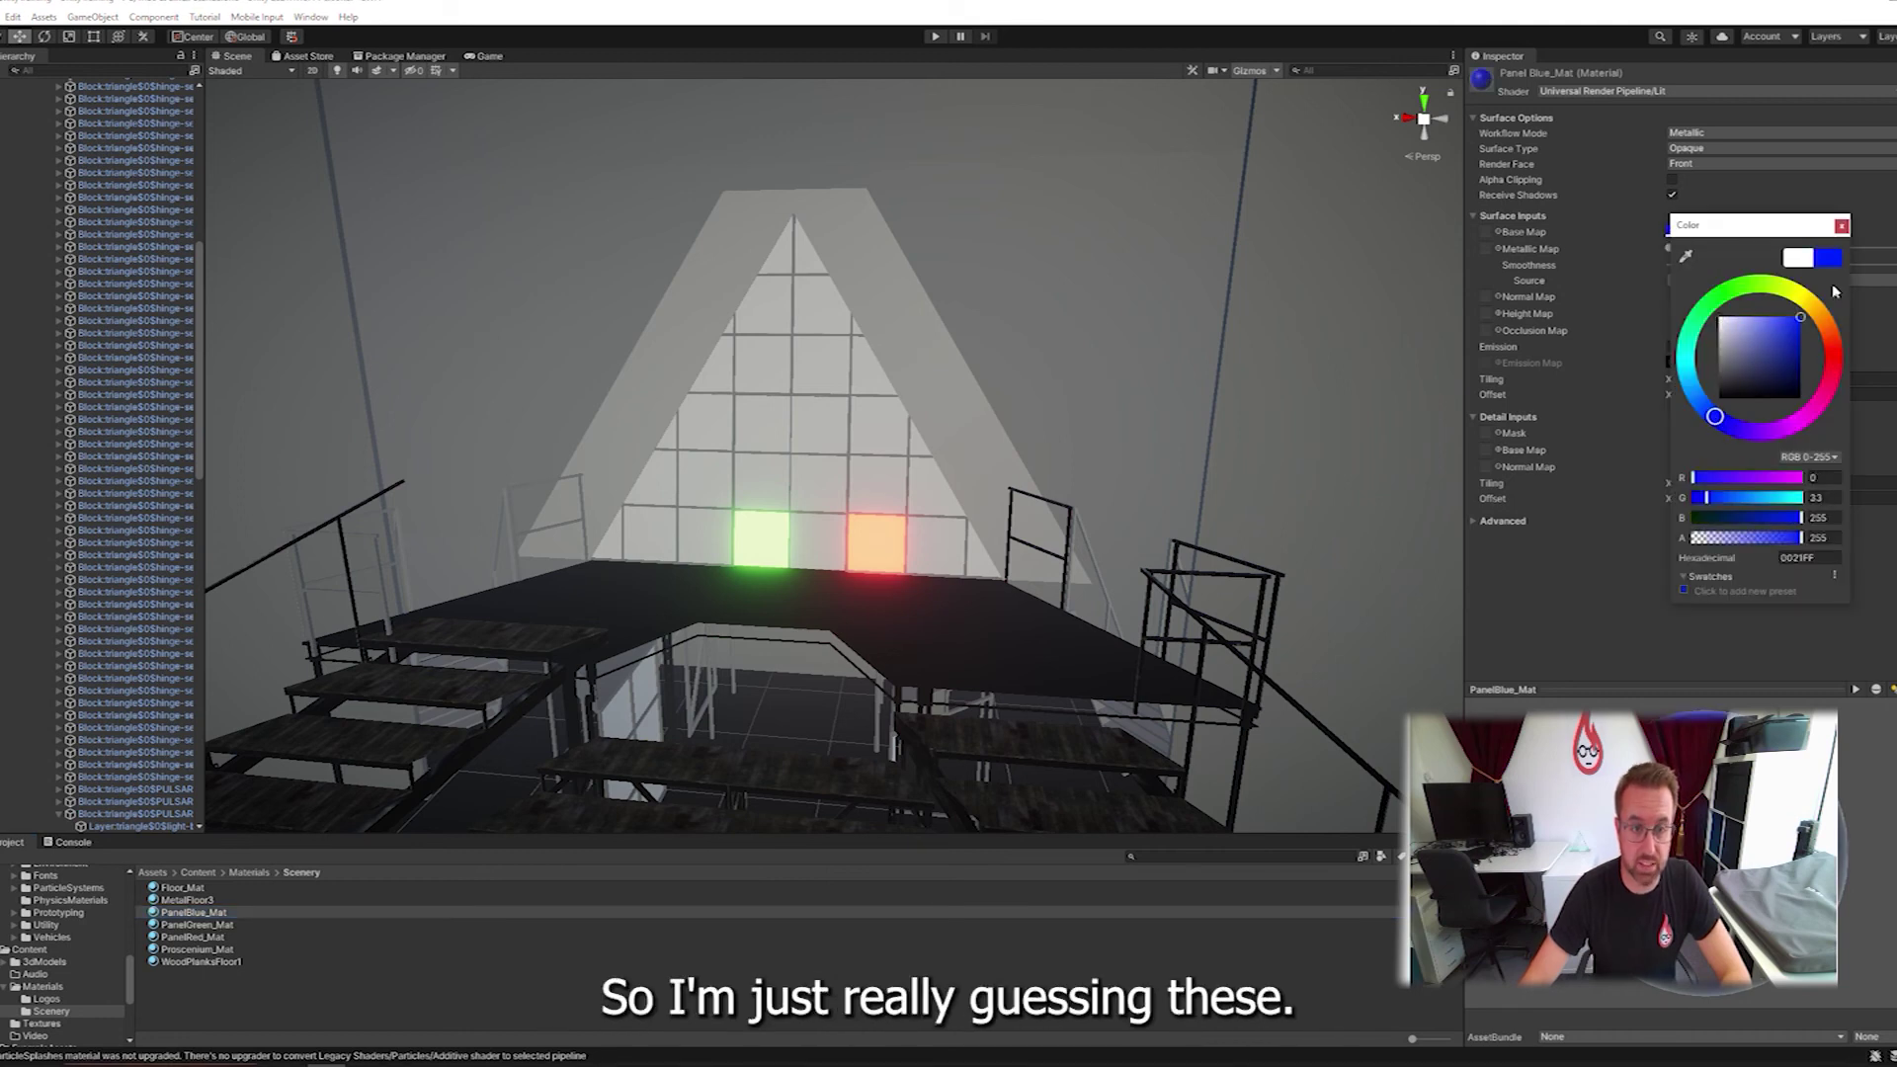
{"action": "left_click", "coordinate": [1841, 226]}
Enable emission on PanelBlue_Mat and set the emission colour to blue, RGB 0, 8, 255.
{"action": "left_click", "coordinate": [1672, 347]}
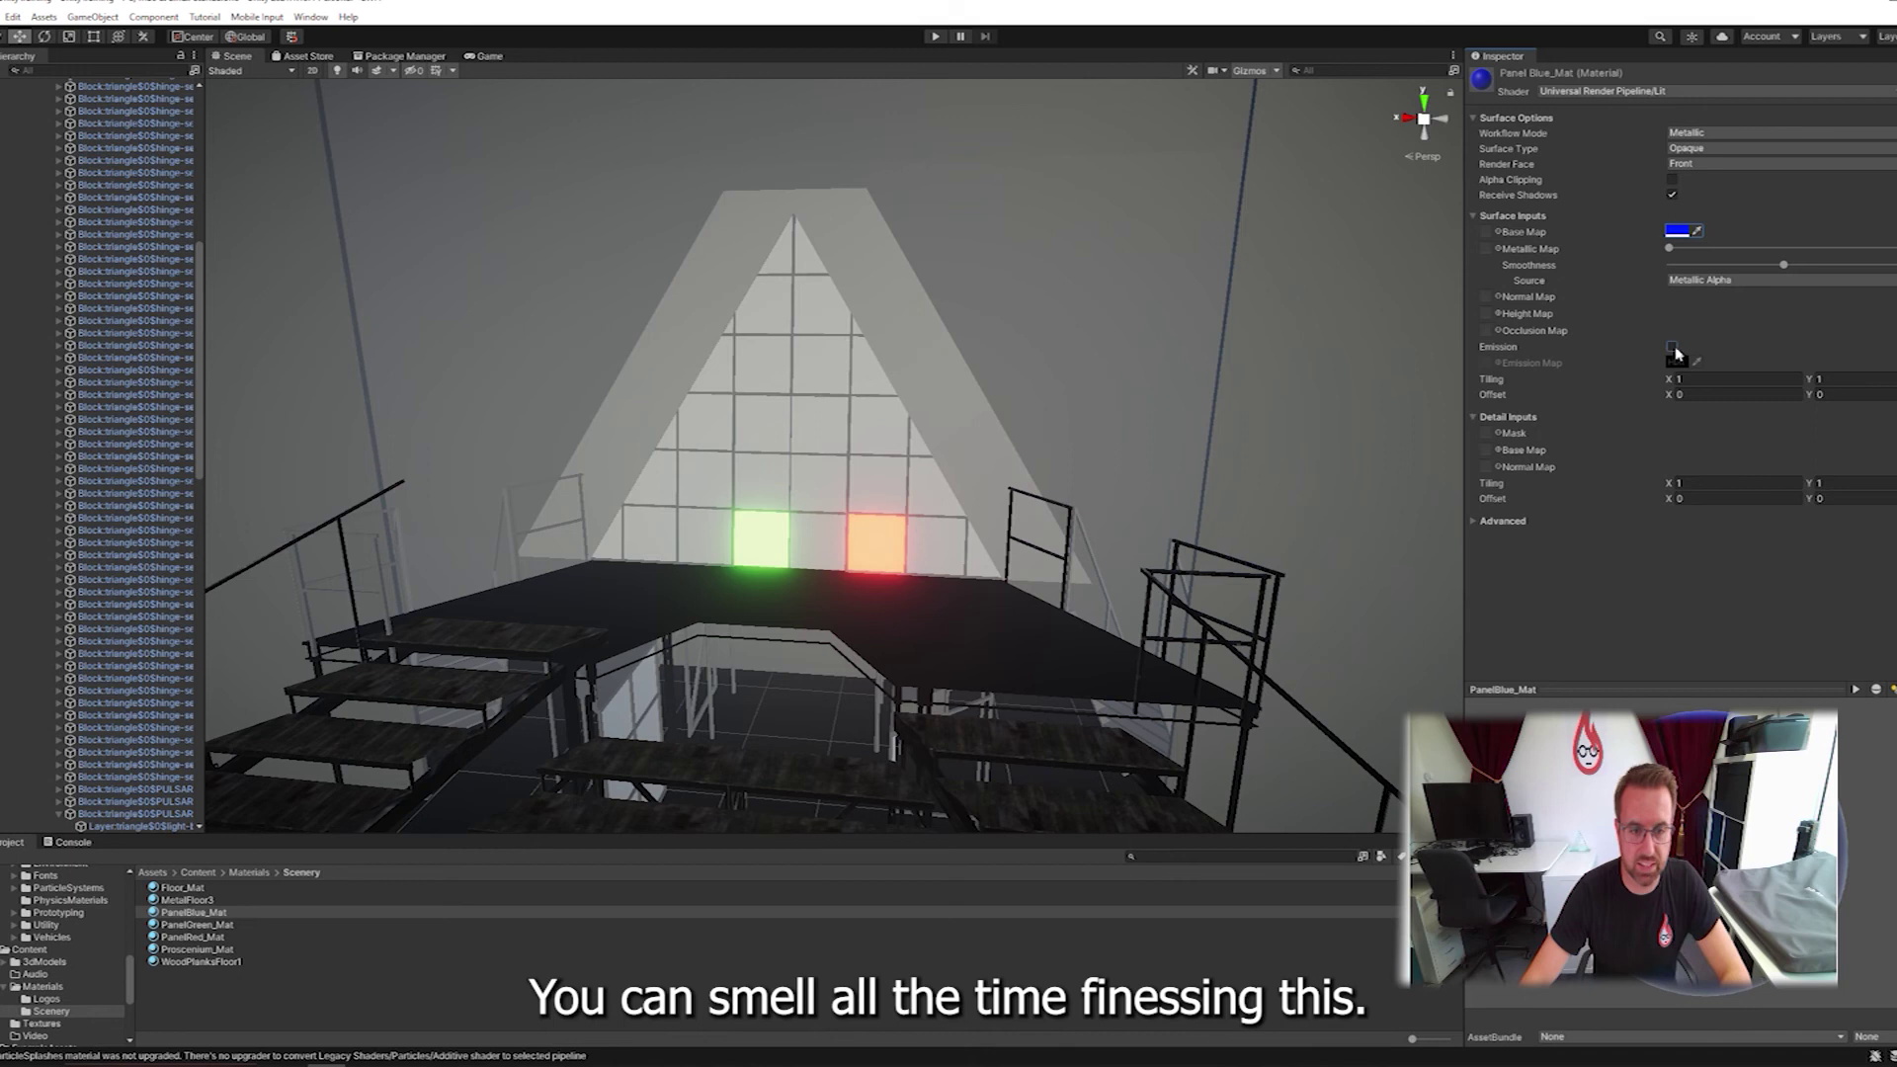
{"action": "left_click", "coordinate": [1677, 362]}
{"action": "left_click", "coordinate": [1731, 543]}
{"action": "left_click", "coordinate": [1808, 444]}
{"action": "left_click", "coordinate": [1848, 353]}
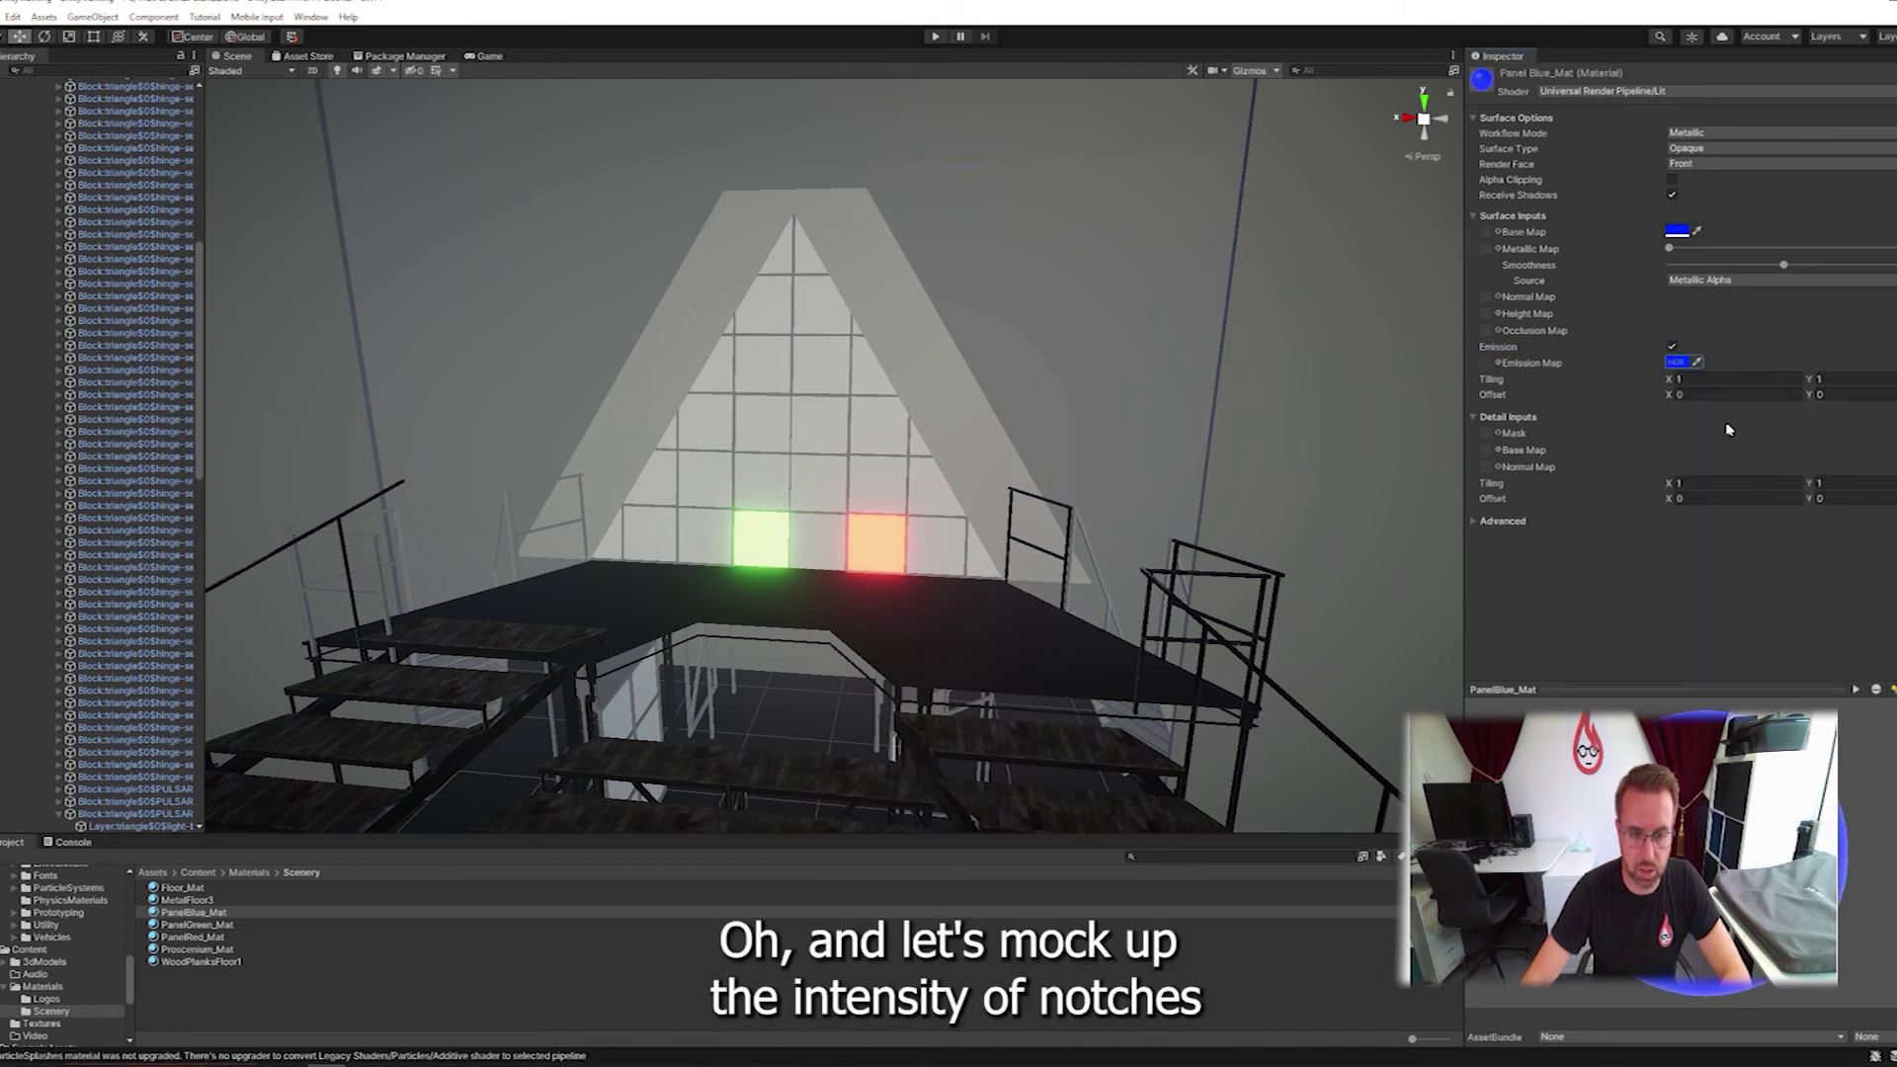
Raise the emission intensity of PanelBlue_Mat and apply the material to a second-row window panel above the green and red ones.
{"action": "left_click", "coordinate": [1679, 363]}
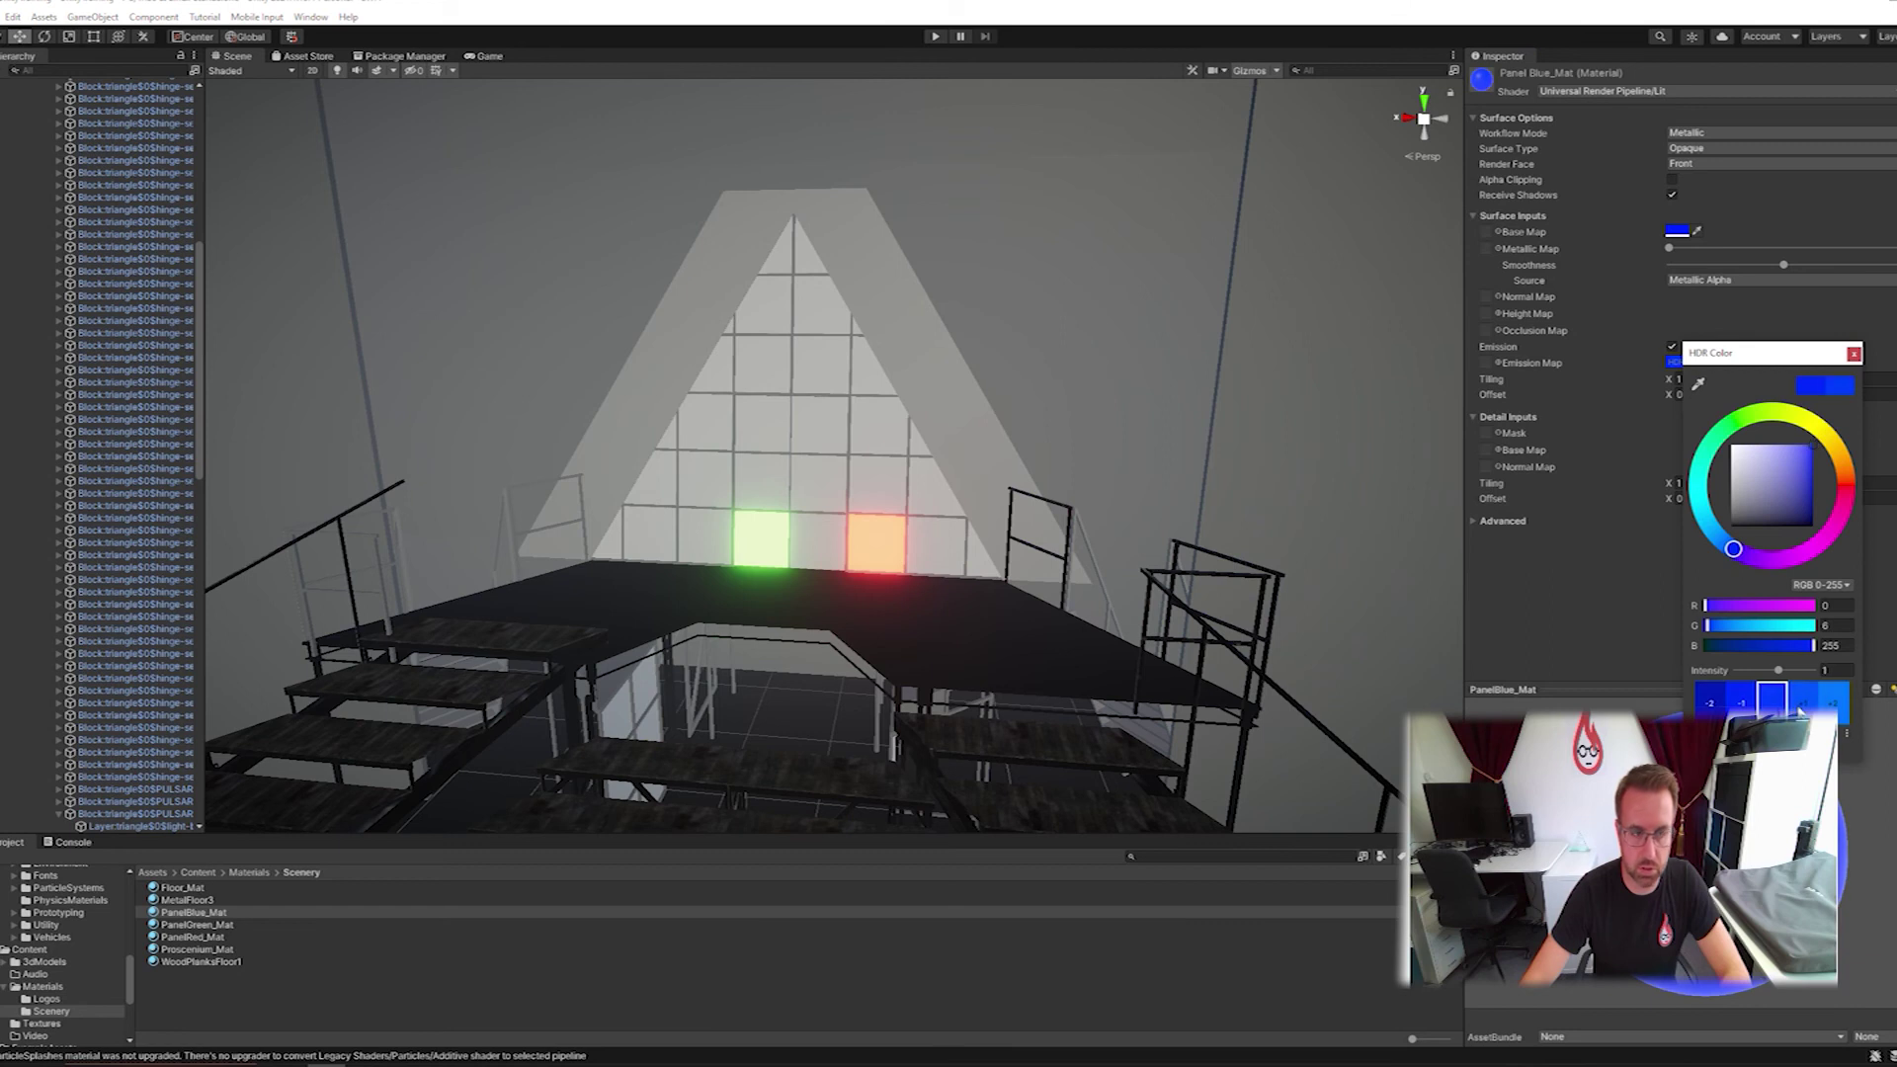
{"action": "left_click", "coordinate": [1854, 353]}
{"action": "left_click_drag", "start_coordinate": [189, 912], "coordinate": [816, 478]}
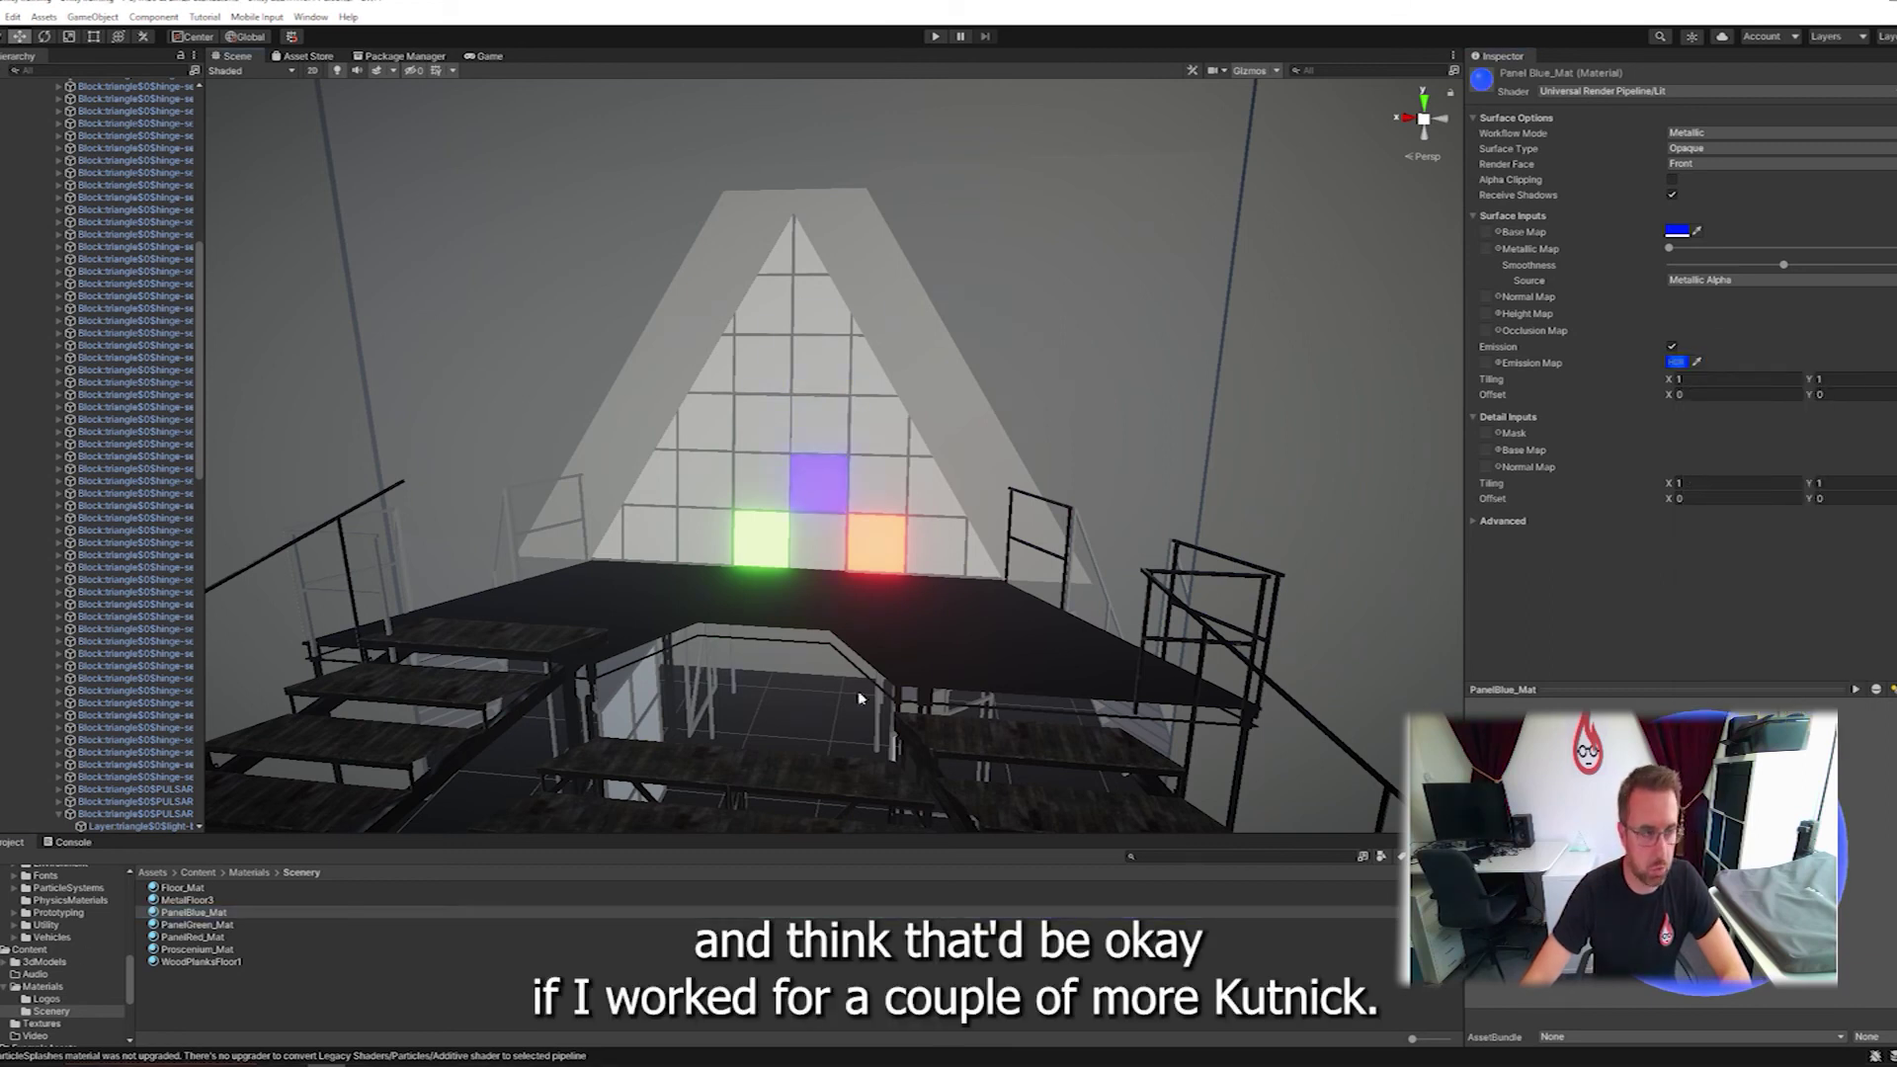
Raise the emission intensity of PanelBlue_Mat by one more stop, to 3.4169.
{"action": "left_click", "coordinate": [1679, 363]}
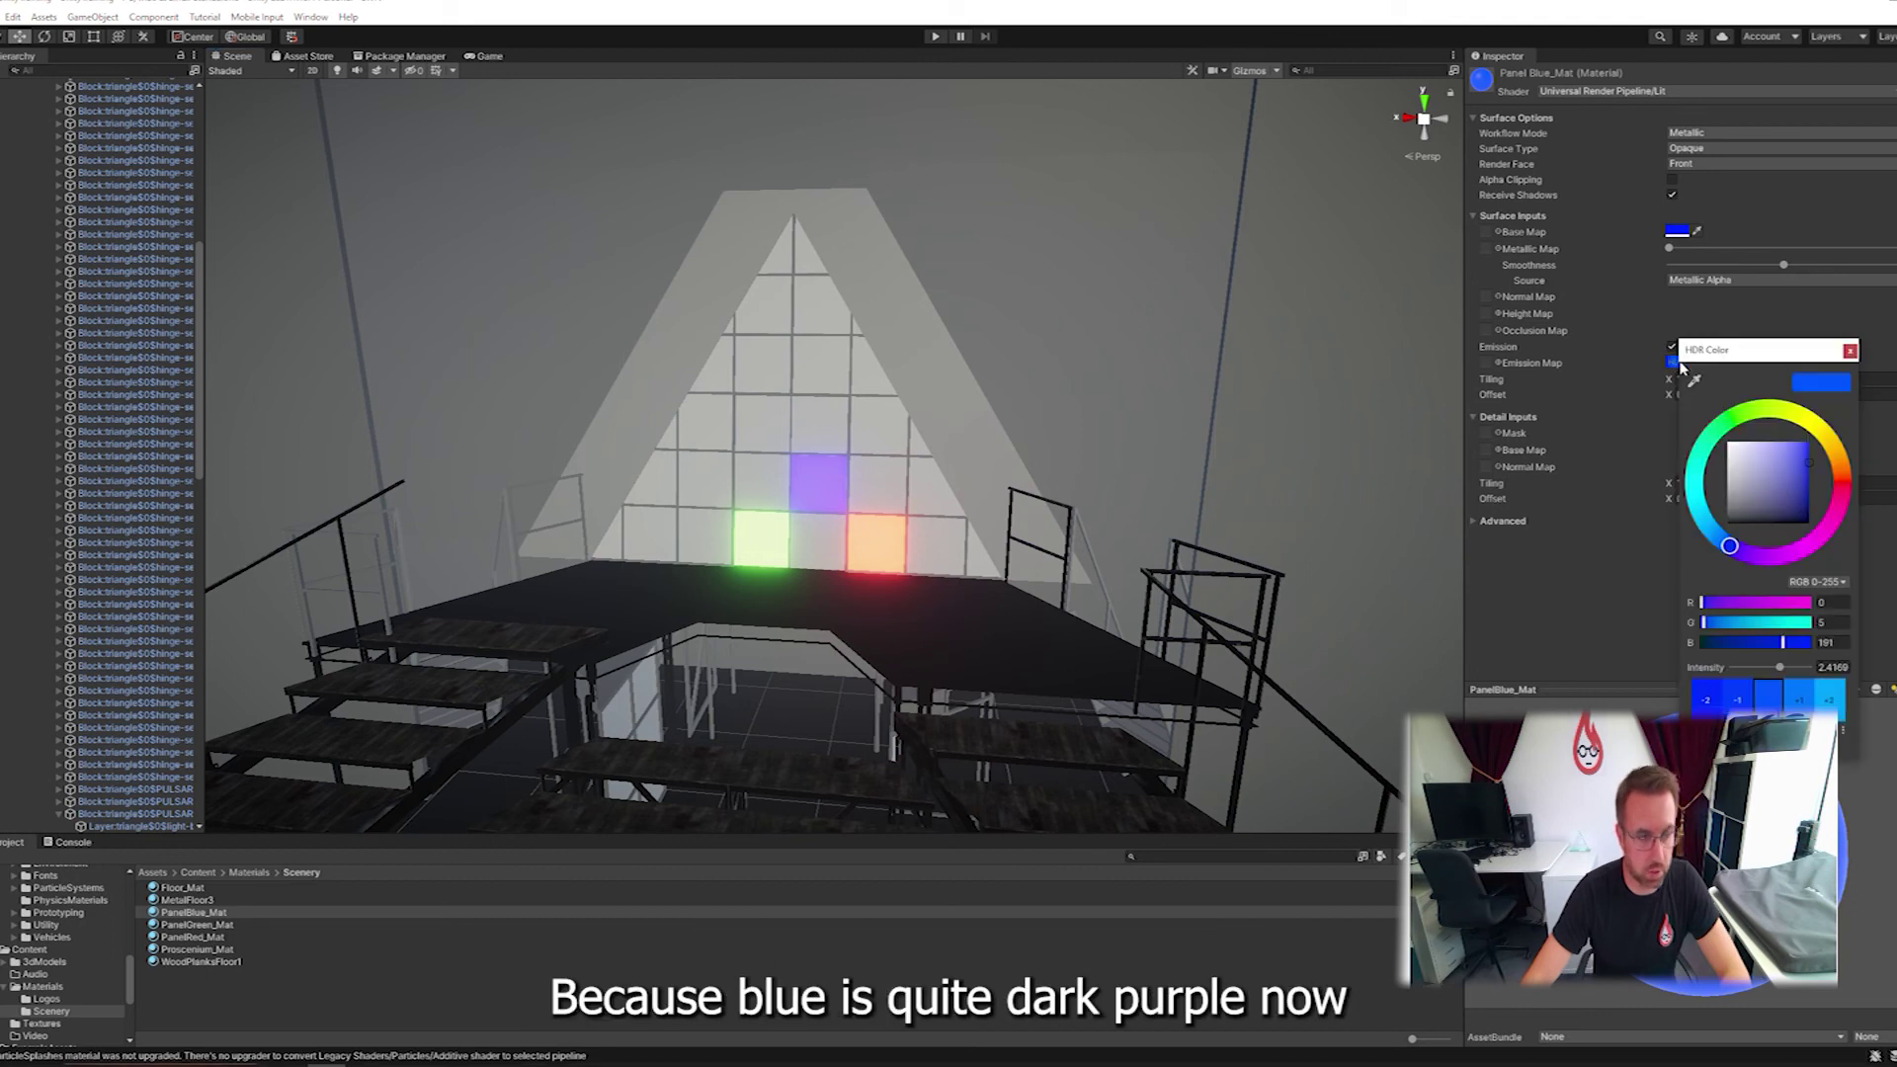
{"action": "left_click", "coordinate": [1800, 704]}
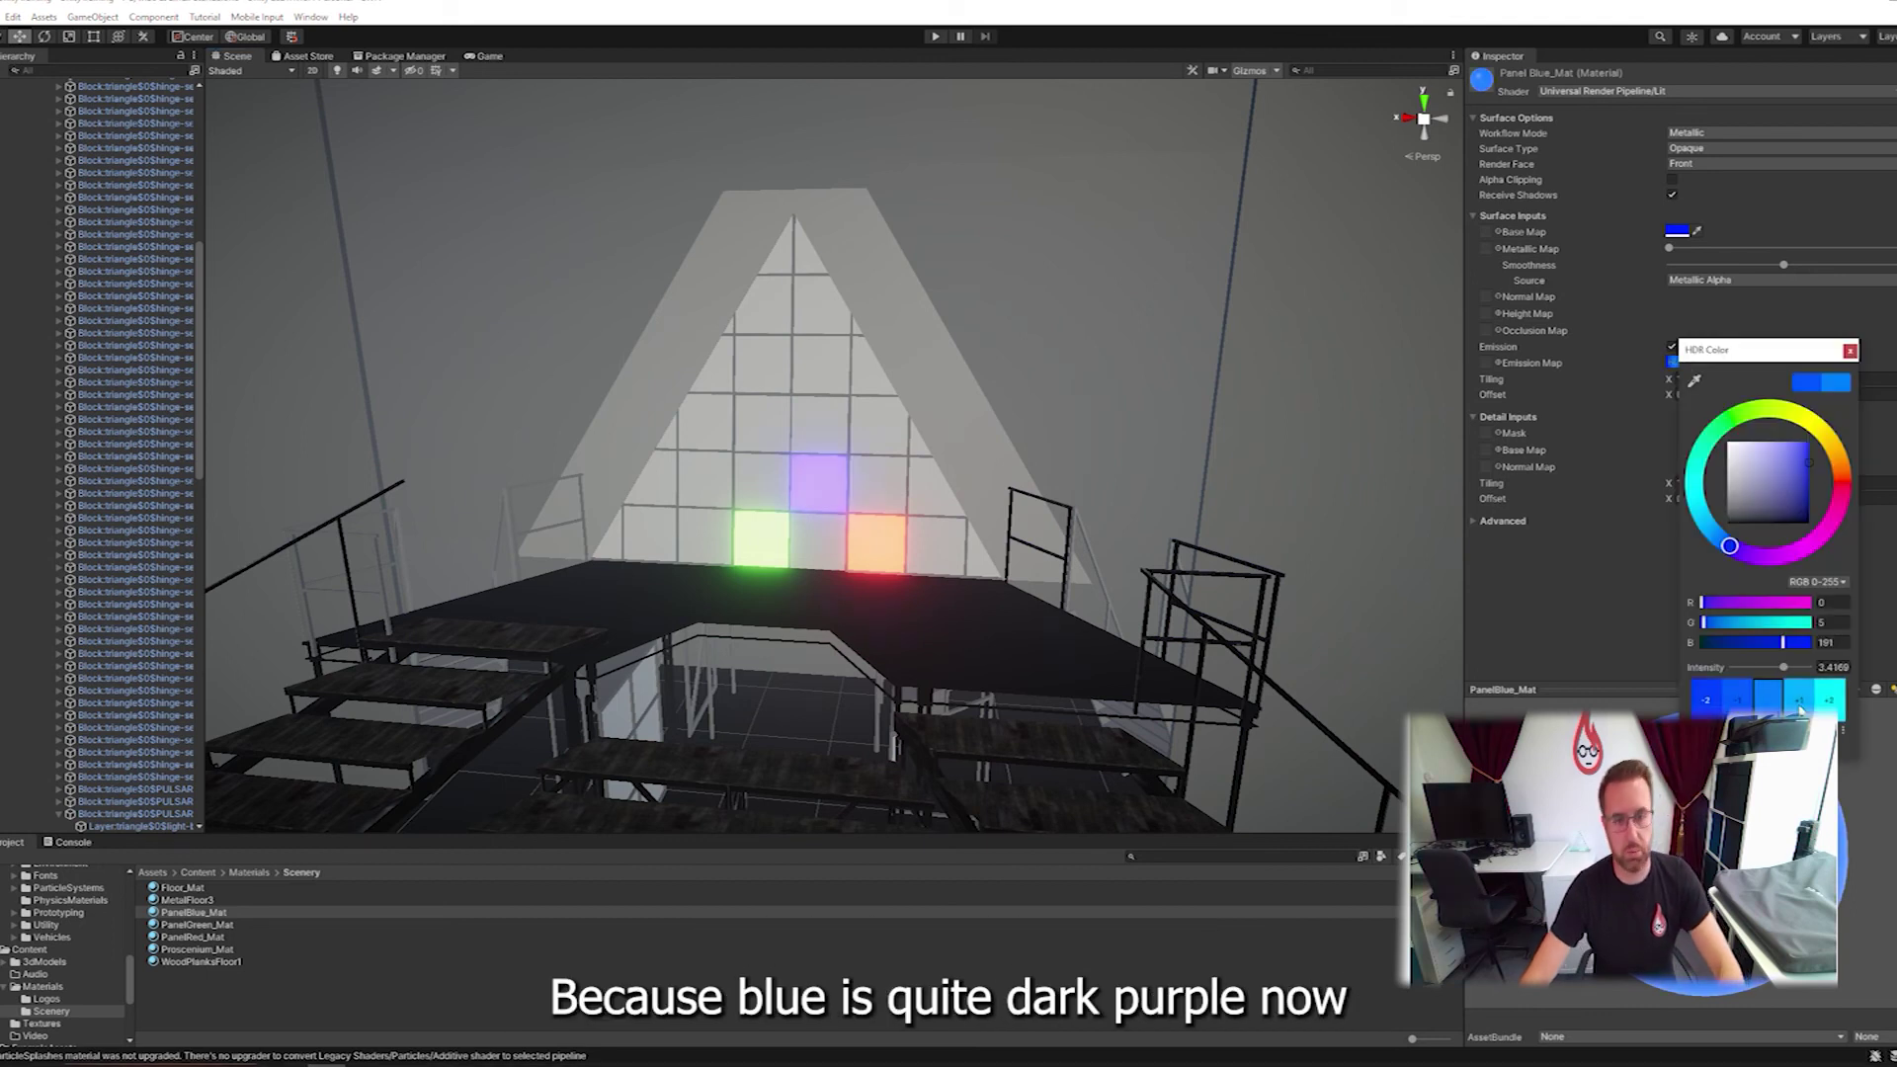
{"action": "left_click", "coordinate": [1849, 351]}
Examine the glowing red, green and blue window panels from close up and from farther back on the stage.
{"action": "left_click_drag", "start_coordinate": [998, 499], "coordinate": [858, 530], "text": "alt"}
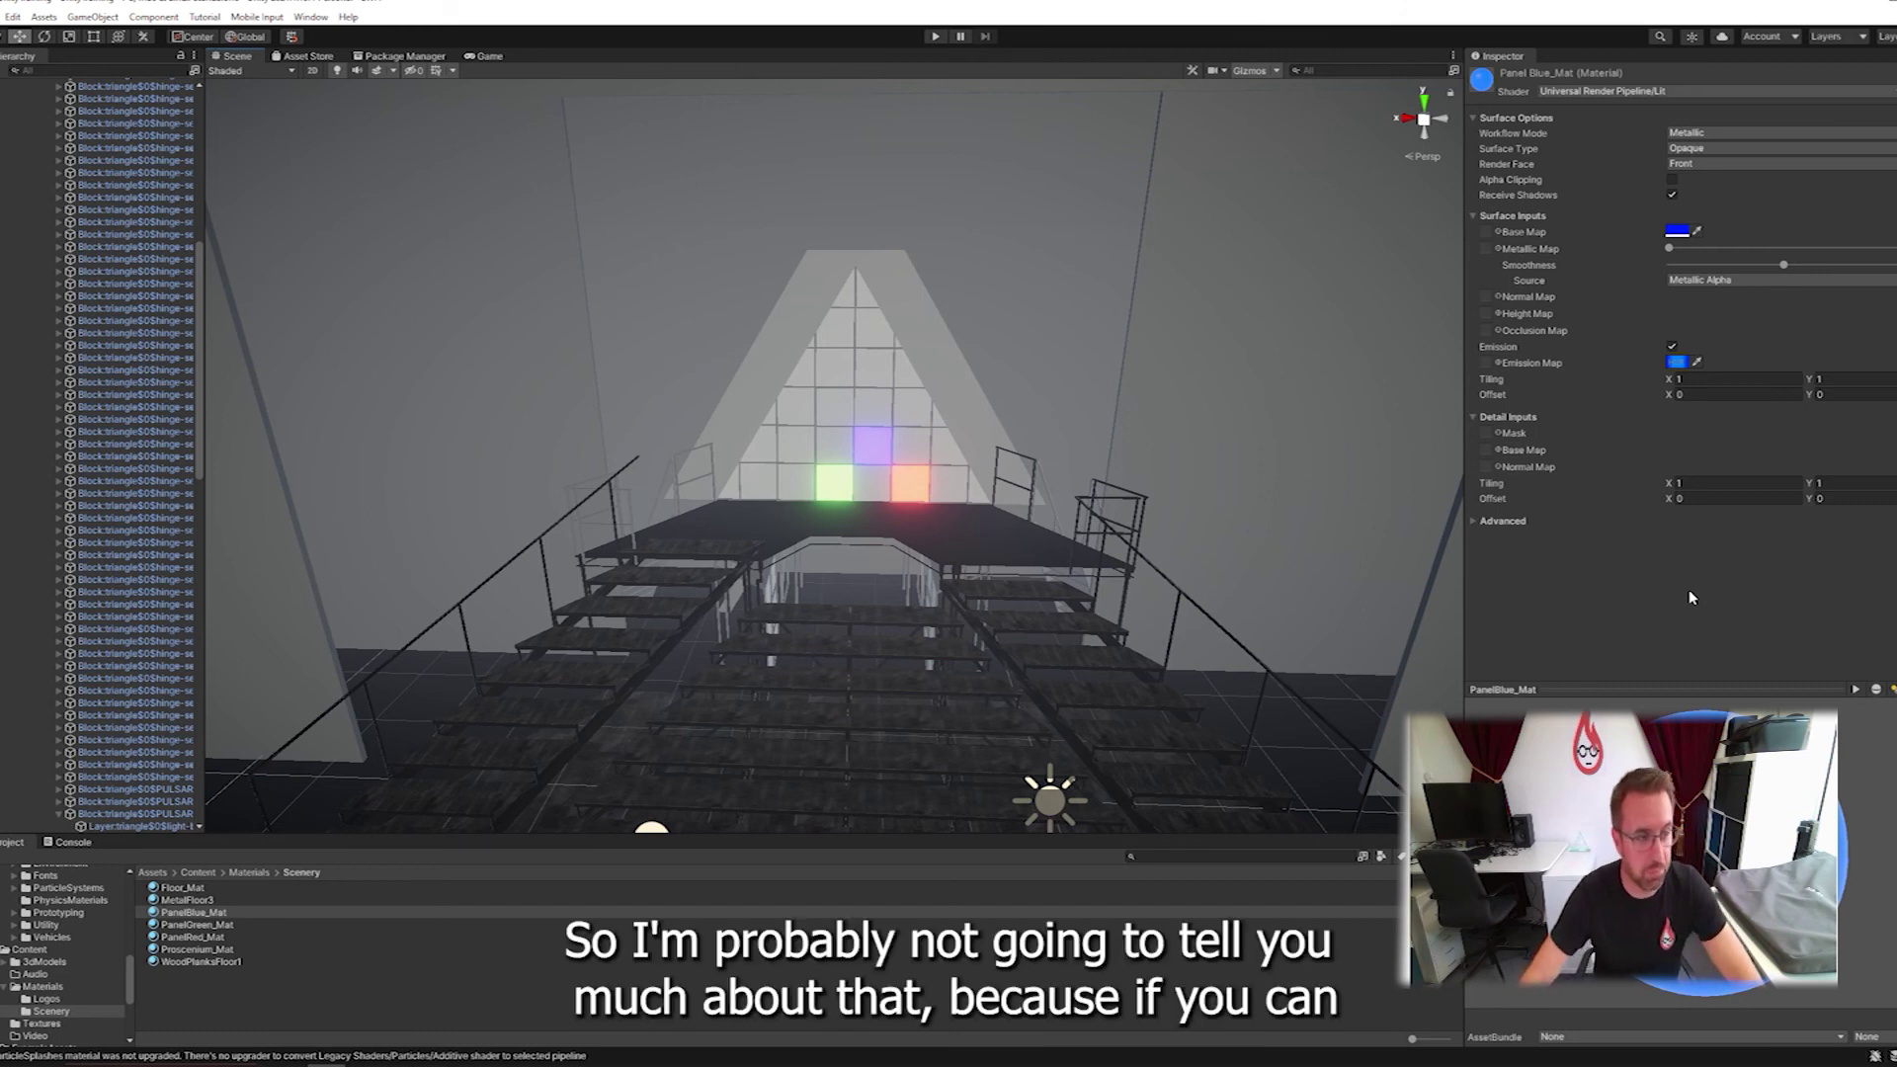
{"action": "middle_click_drag", "start_coordinate": [1085, 441], "coordinate": [1026, 488]}
{"action": "scroll", "coordinate": [1108, 445], "scroll_direction": "up", "scroll_amount": 1}
{"action": "scroll", "coordinate": [1109, 451], "scroll_direction": "up", "scroll_amount": 1}
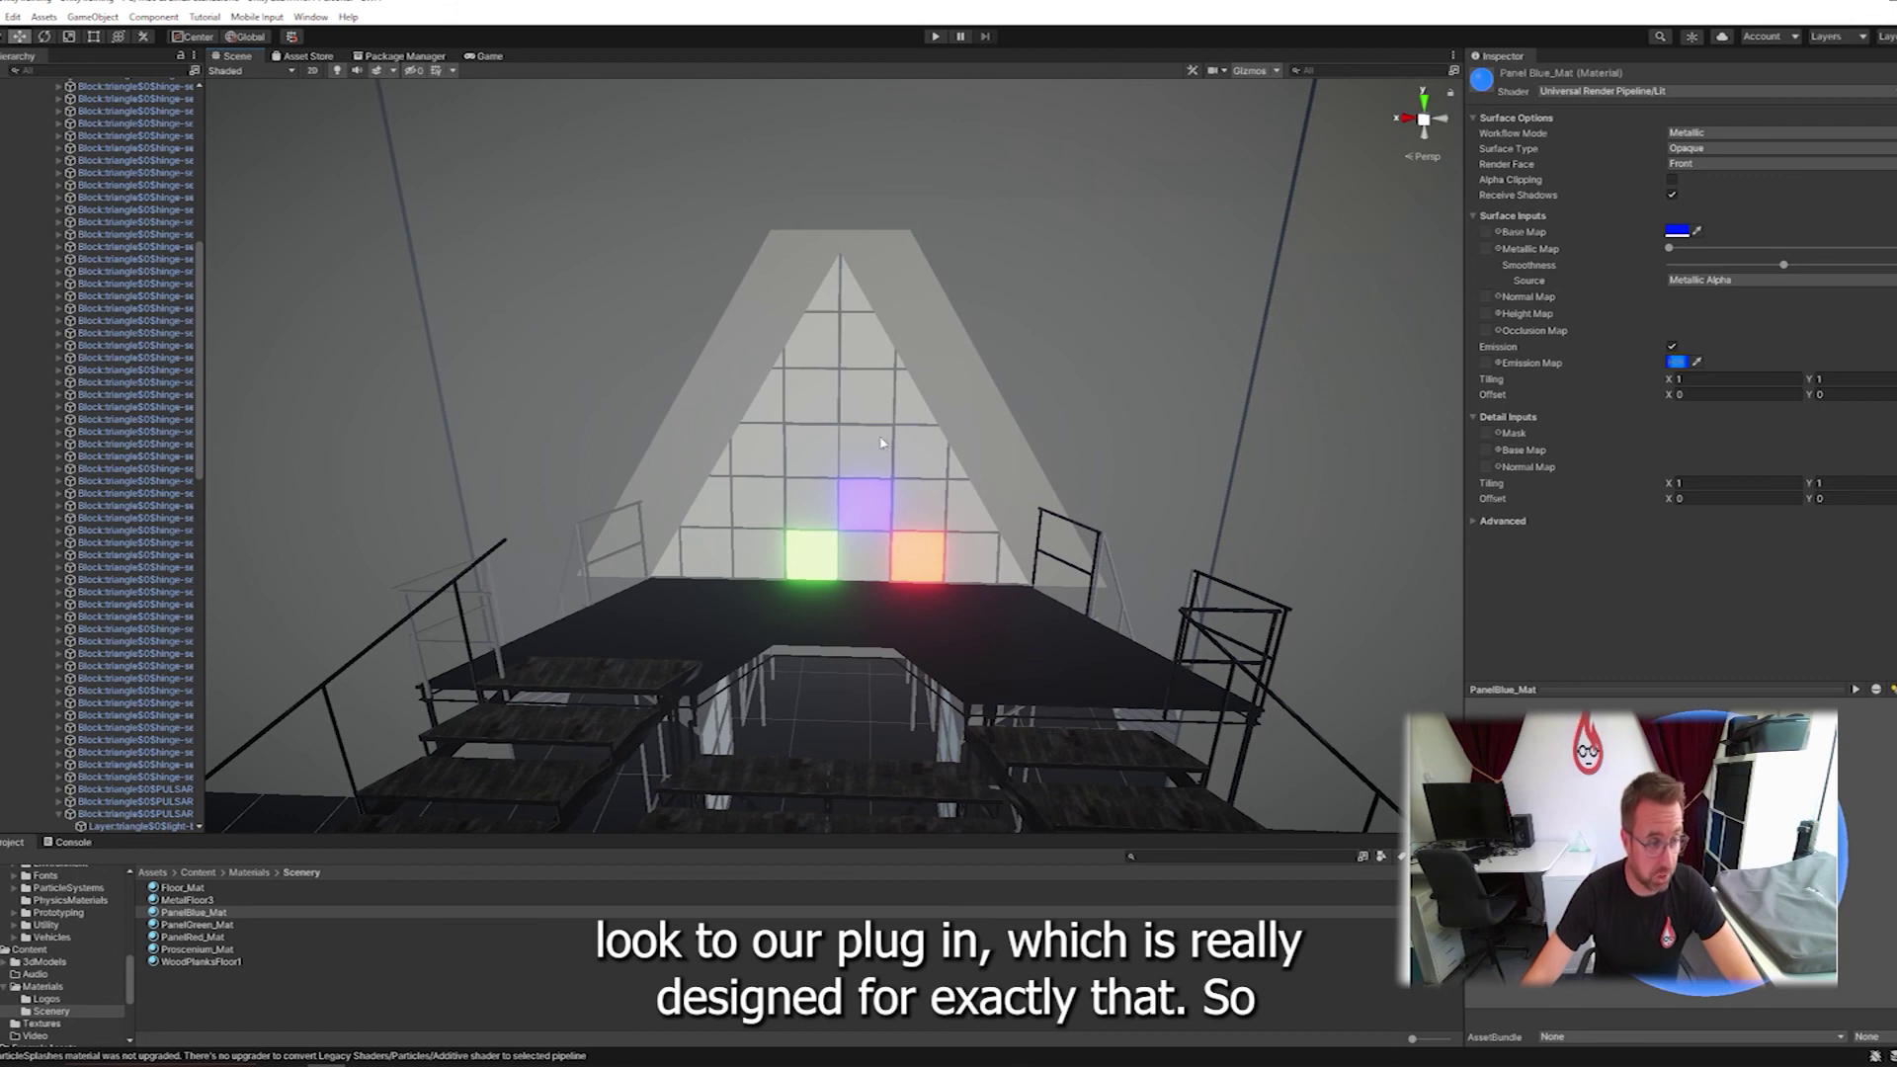
{"action": "mouse_move", "coordinate": [873, 447]}
{"action": "left_mouse_down", "text": "alt"}
{"action": "mouse_move", "coordinate": [896, 431]}
{"action": "mouse_move", "coordinate": [753, 423]}
{"action": "mouse_move", "coordinate": [862, 417]}
{"action": "mouse_move", "coordinate": [861, 432]}
{"action": "left_mouse_up", "text": "alt"}
{"action": "scroll", "coordinate": [858, 434], "scroll_direction": "down", "scroll_amount": 4}
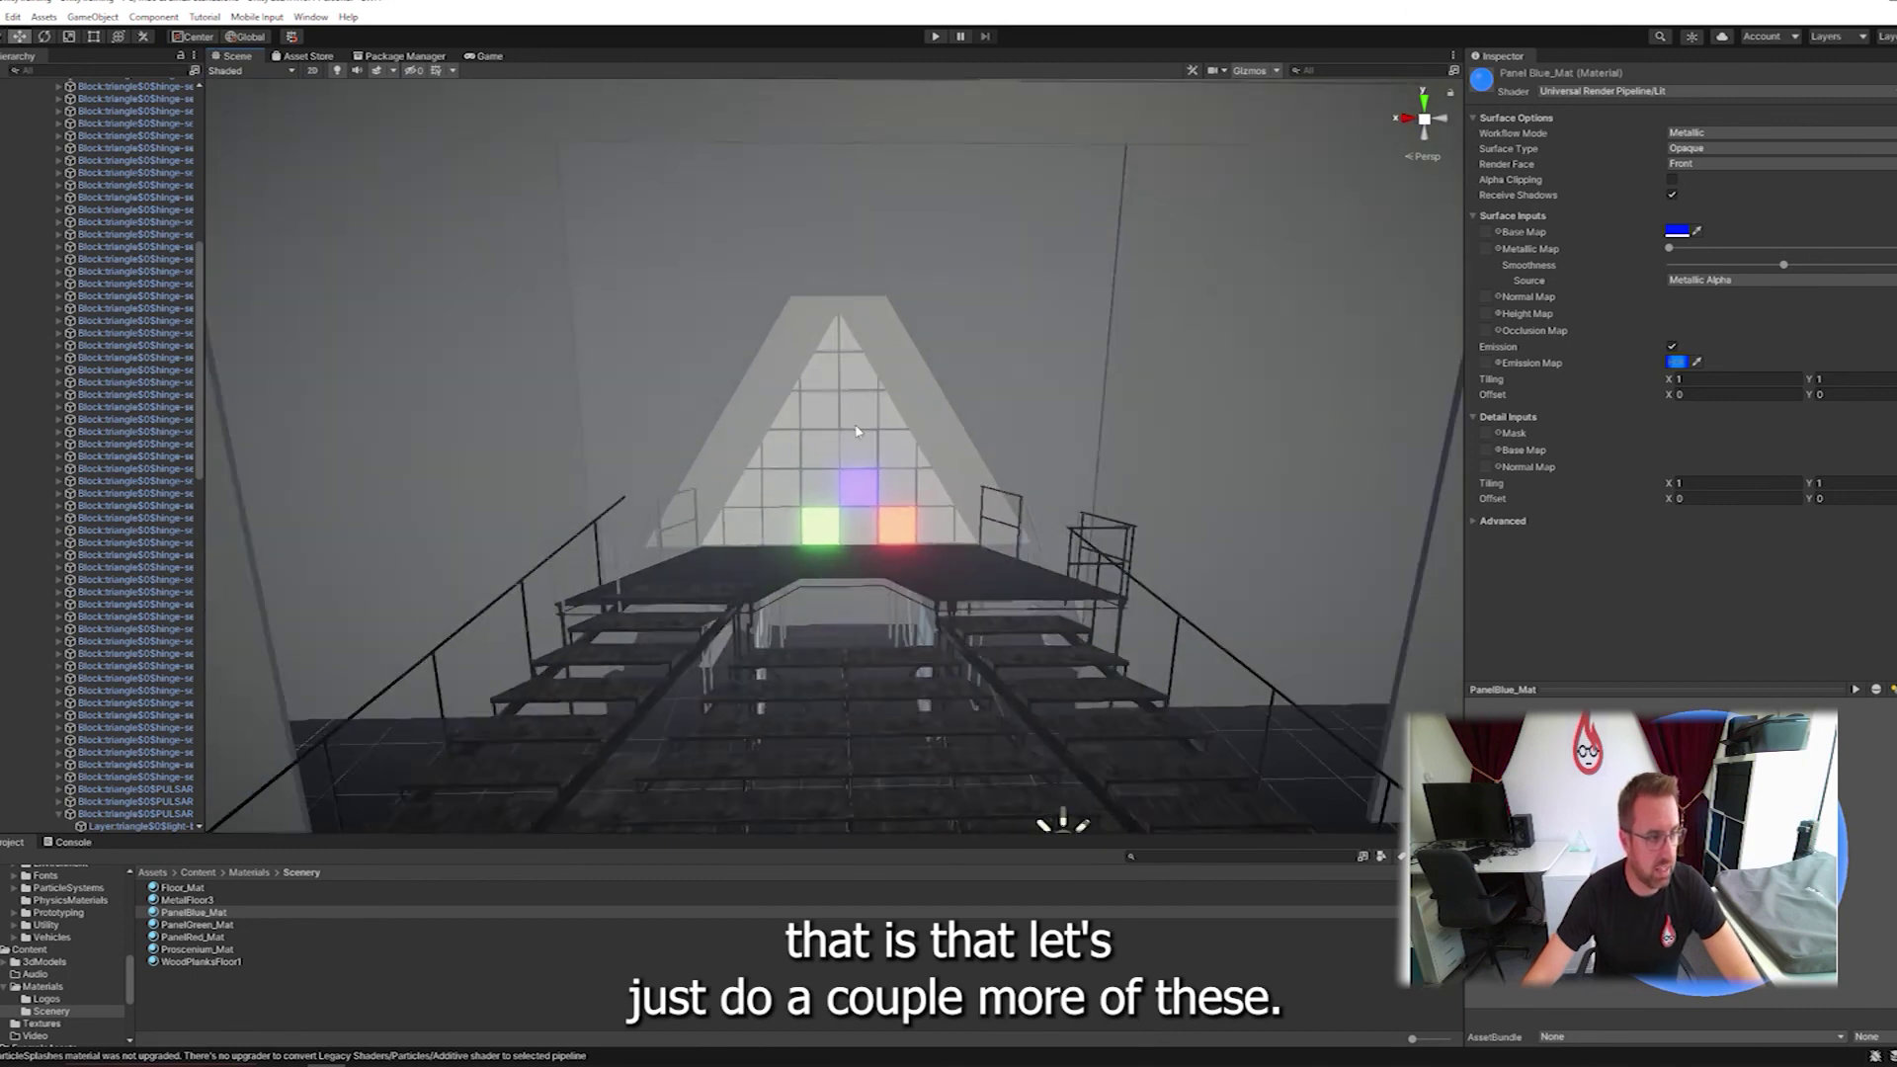
Select the Legs and Borders masking mesh and view it from the side of the stage.
{"action": "middle_click_drag", "start_coordinate": [858, 453], "coordinate": [852, 444]}
{"action": "left_click_drag", "start_coordinate": [803, 423], "coordinate": [946, 439], "text": "alt"}
{"action": "scroll", "coordinate": [945, 438], "scroll_direction": "down", "scroll_amount": 1}
{"action": "left_click", "coordinate": [936, 500]}
{"action": "left_click_drag", "start_coordinate": [966, 504], "coordinate": [677, 854], "text": "alt"}
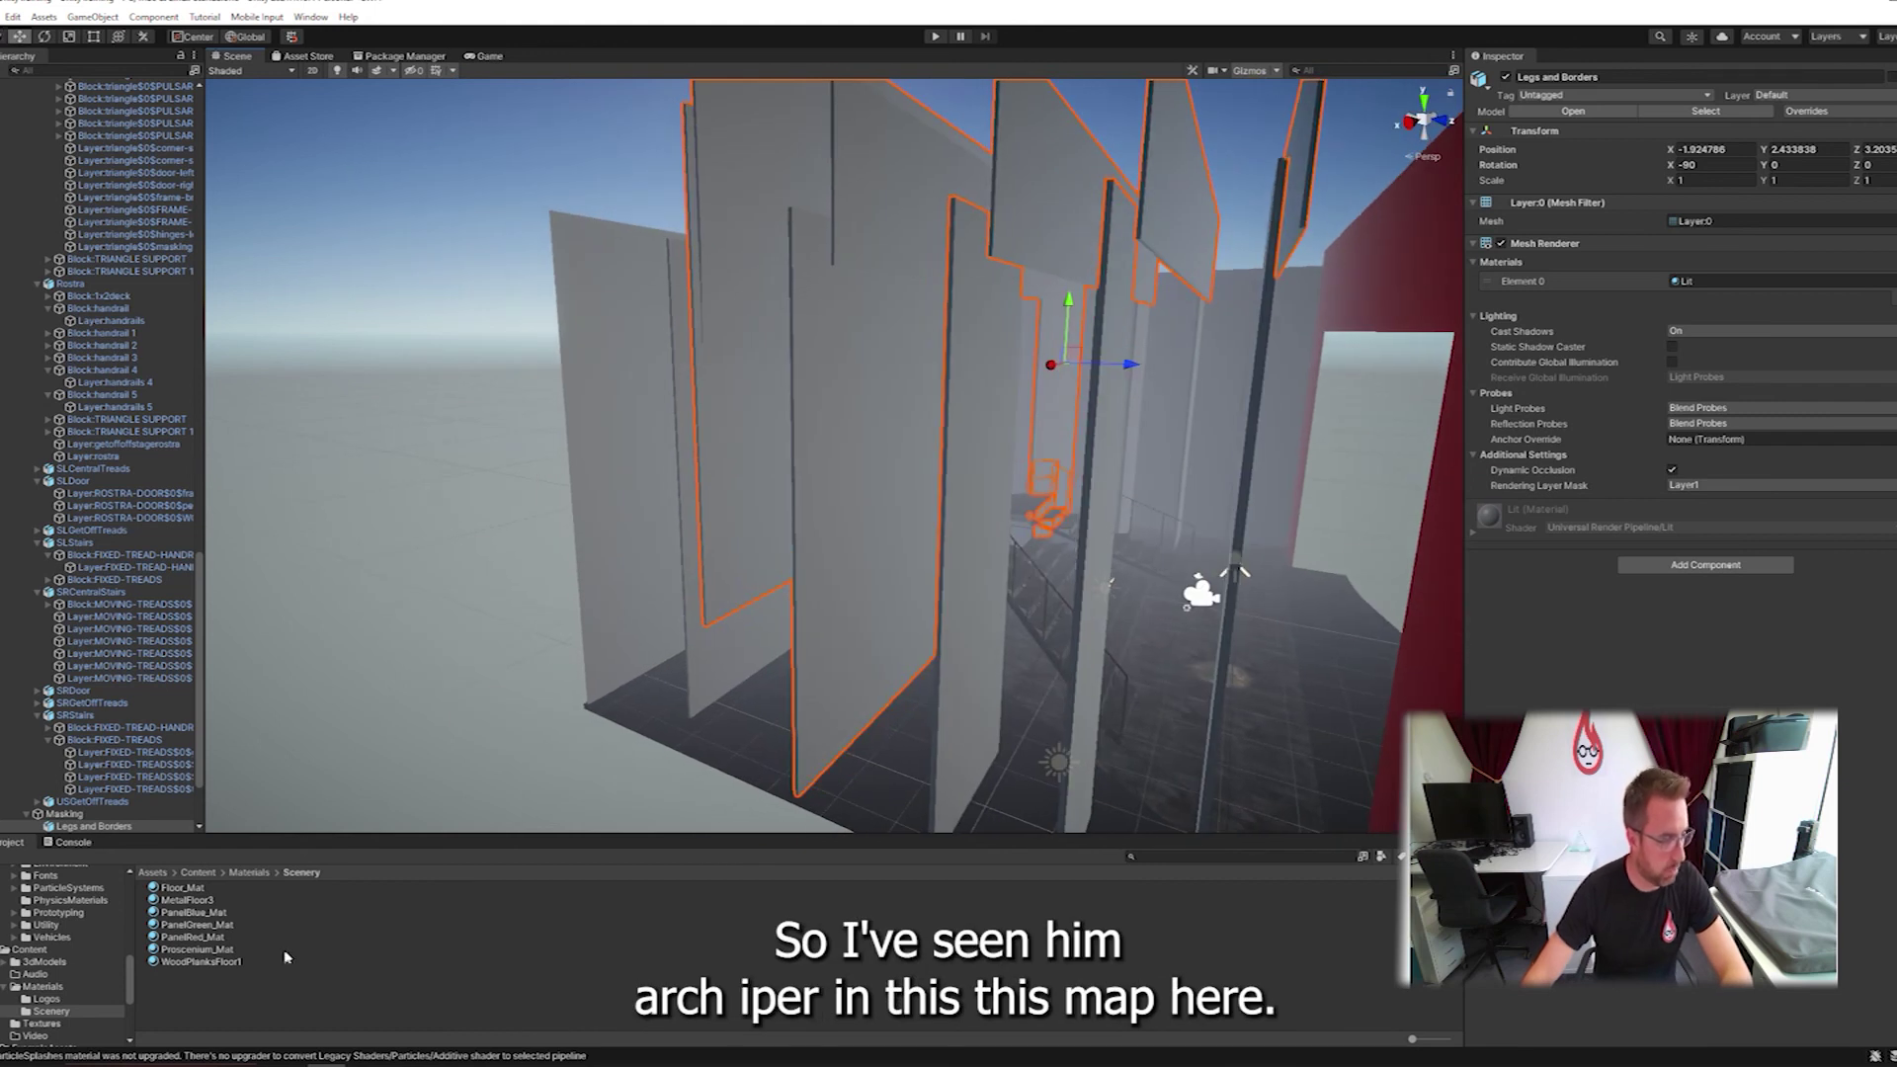
Try to copy and paste the Proscenium_Mat material in the Scenery materials folder.
{"action": "left_click", "coordinate": [195, 950]}
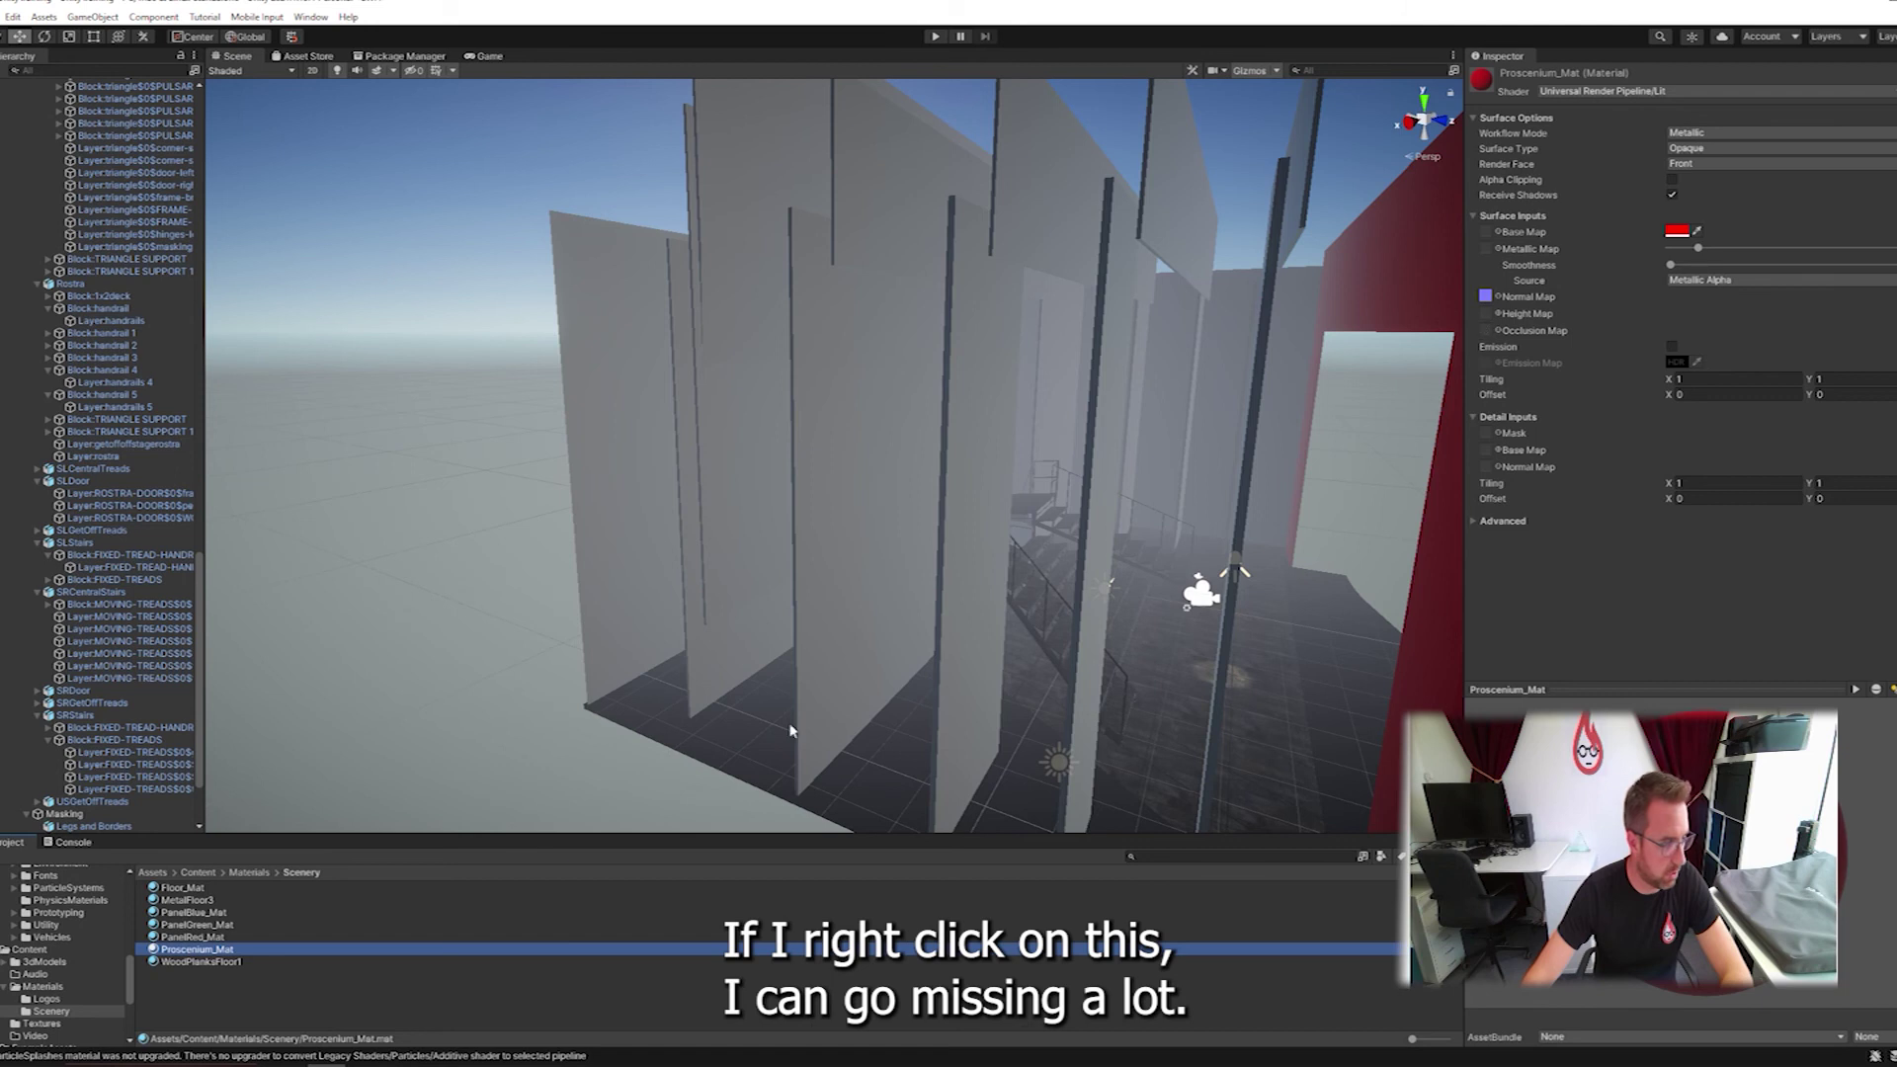
{"action": "right_click", "coordinate": [222, 957]}
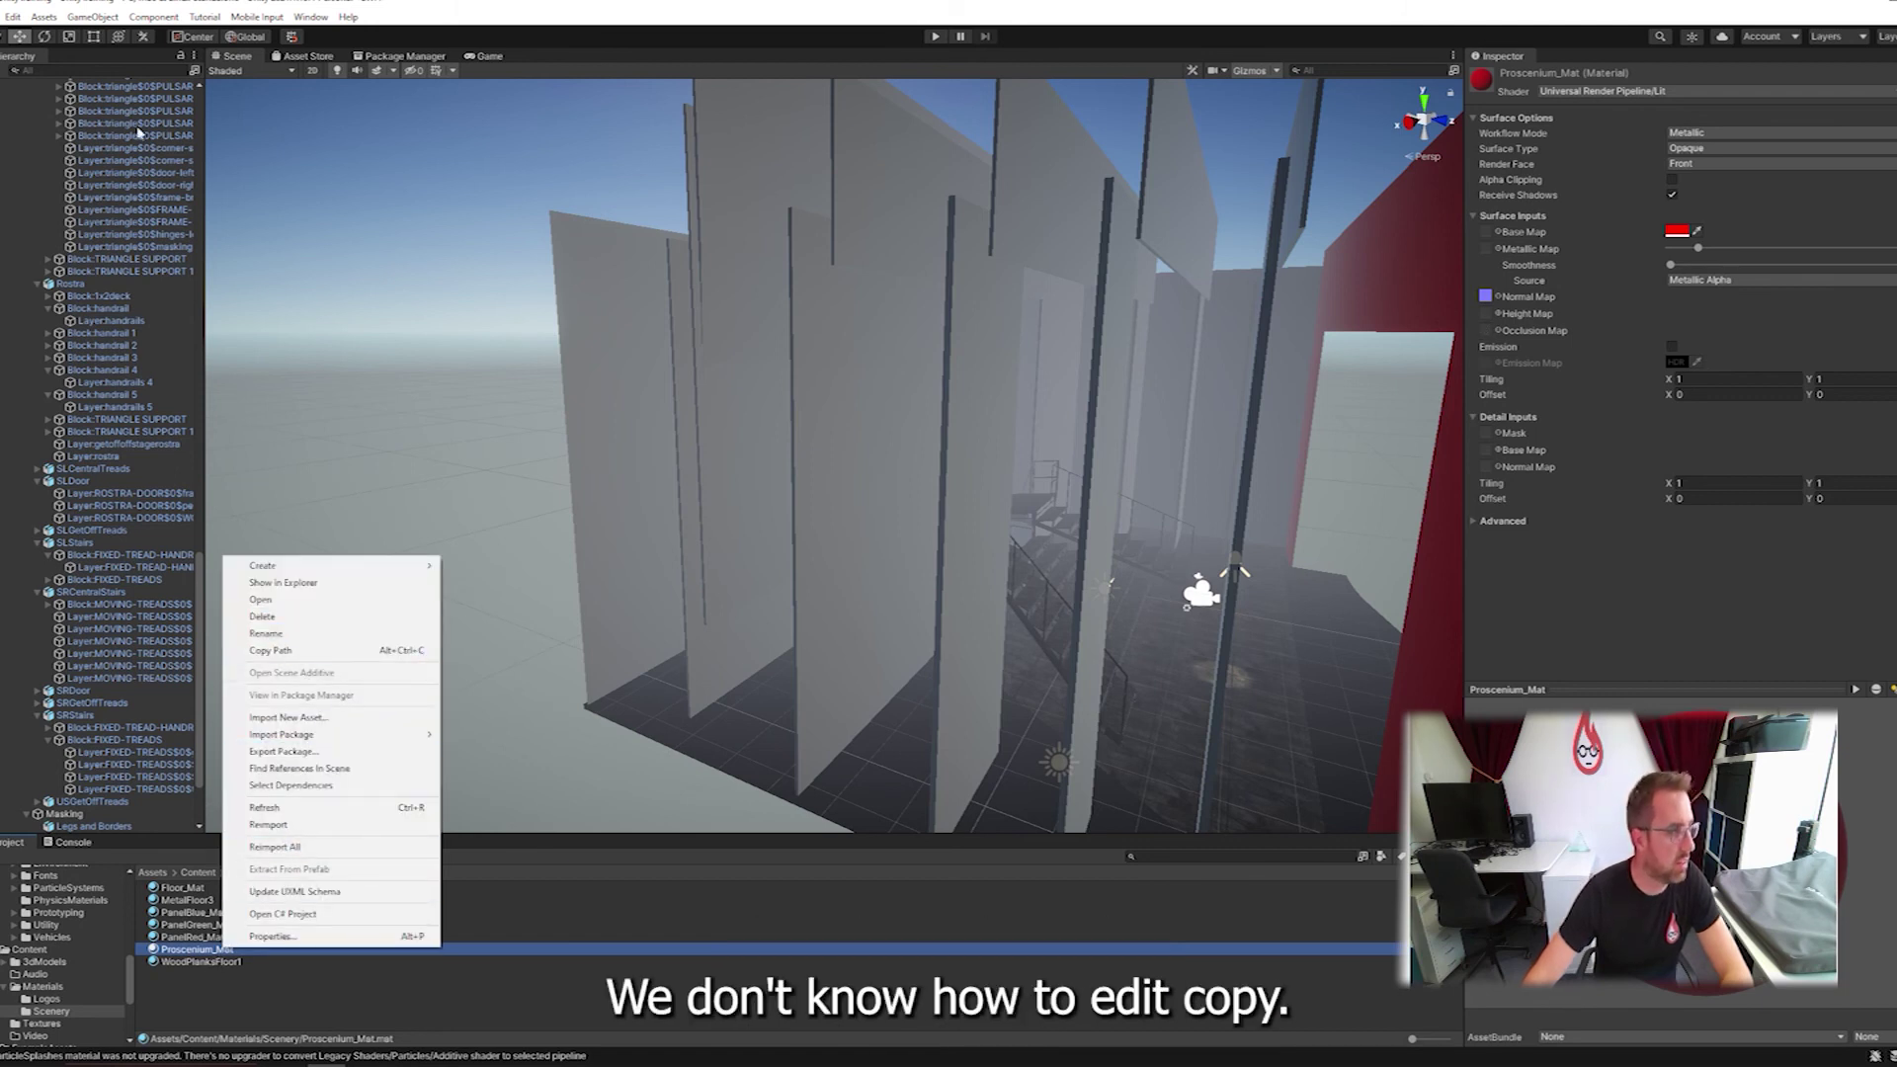
{"action": "left_click", "coordinate": [14, 17]}
{"action": "key", "text": "Escape"}
{"action": "left_click", "coordinate": [14, 18]}
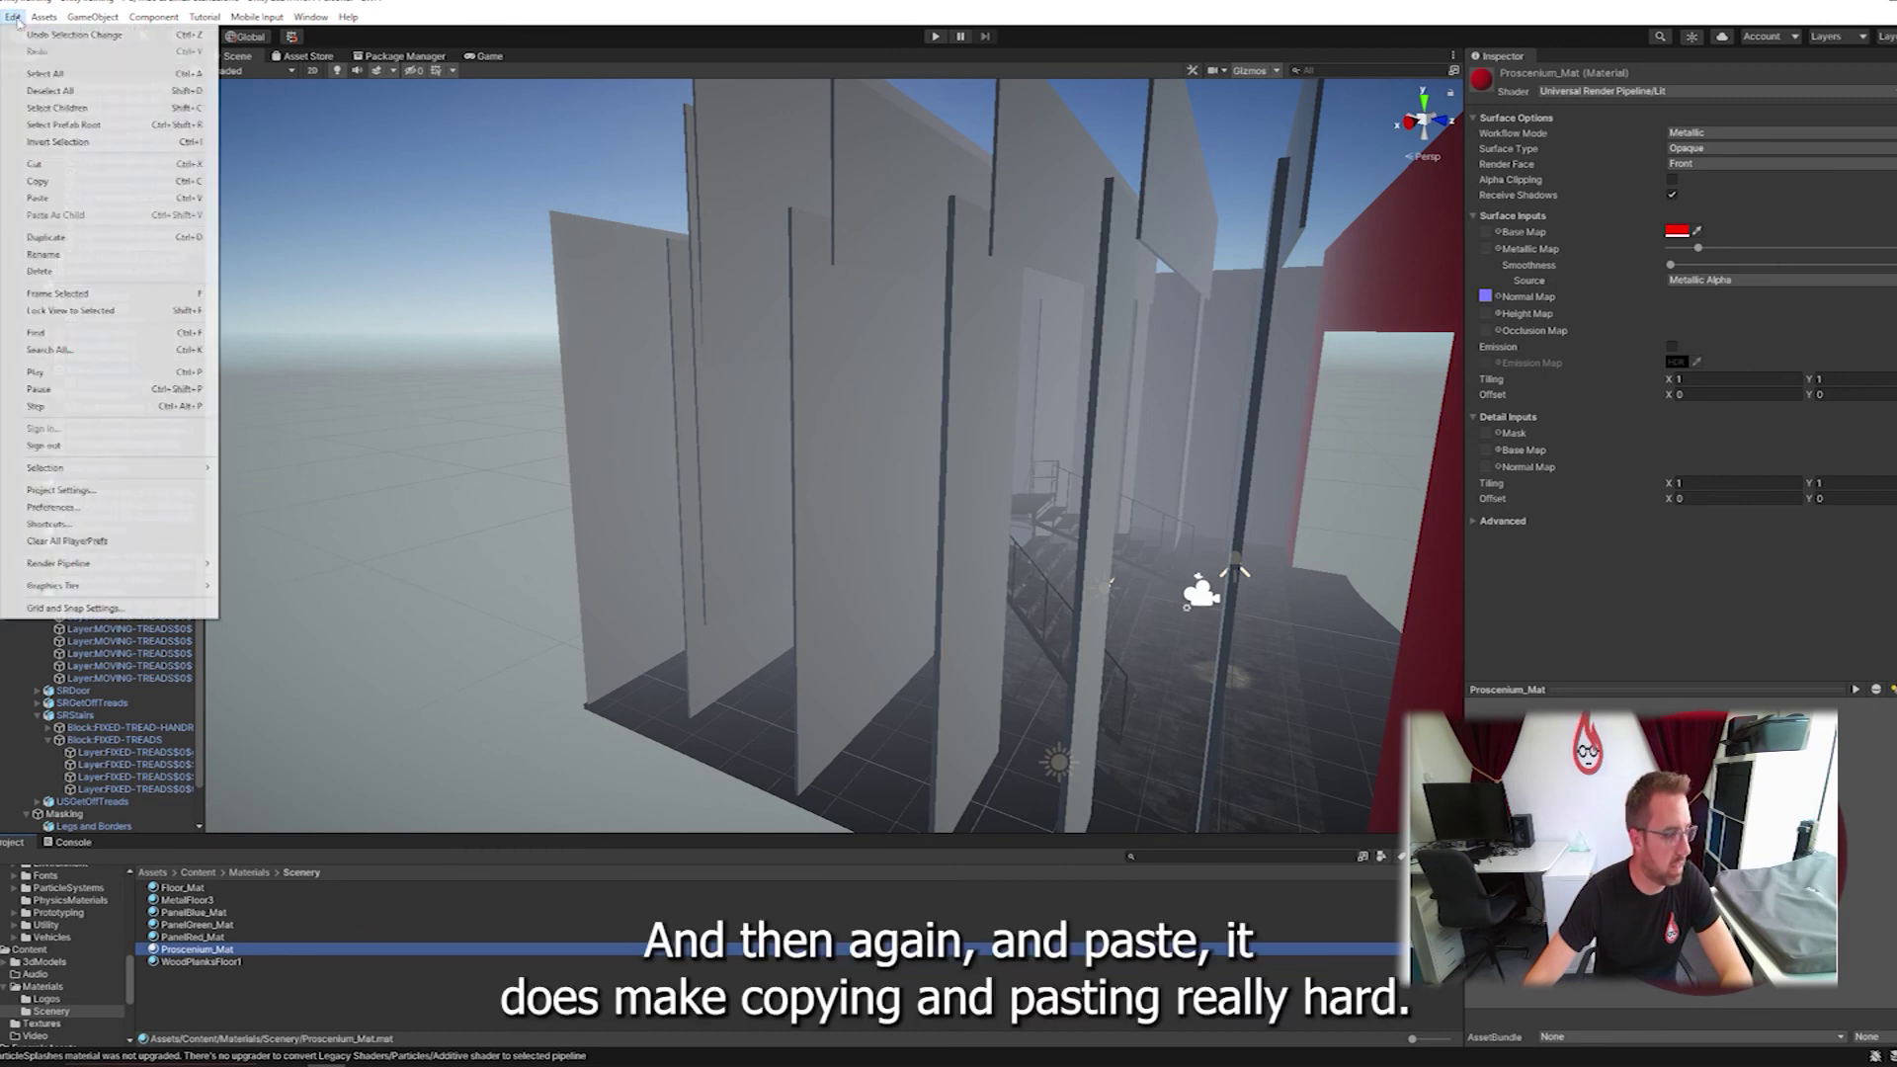
{"action": "left_click", "coordinate": [64, 202]}
Duplicate the Proscenium_Mat material in the Scenery materials folder.
{"action": "left_click", "coordinate": [218, 953]}
{"action": "right_click", "coordinate": [217, 953]}
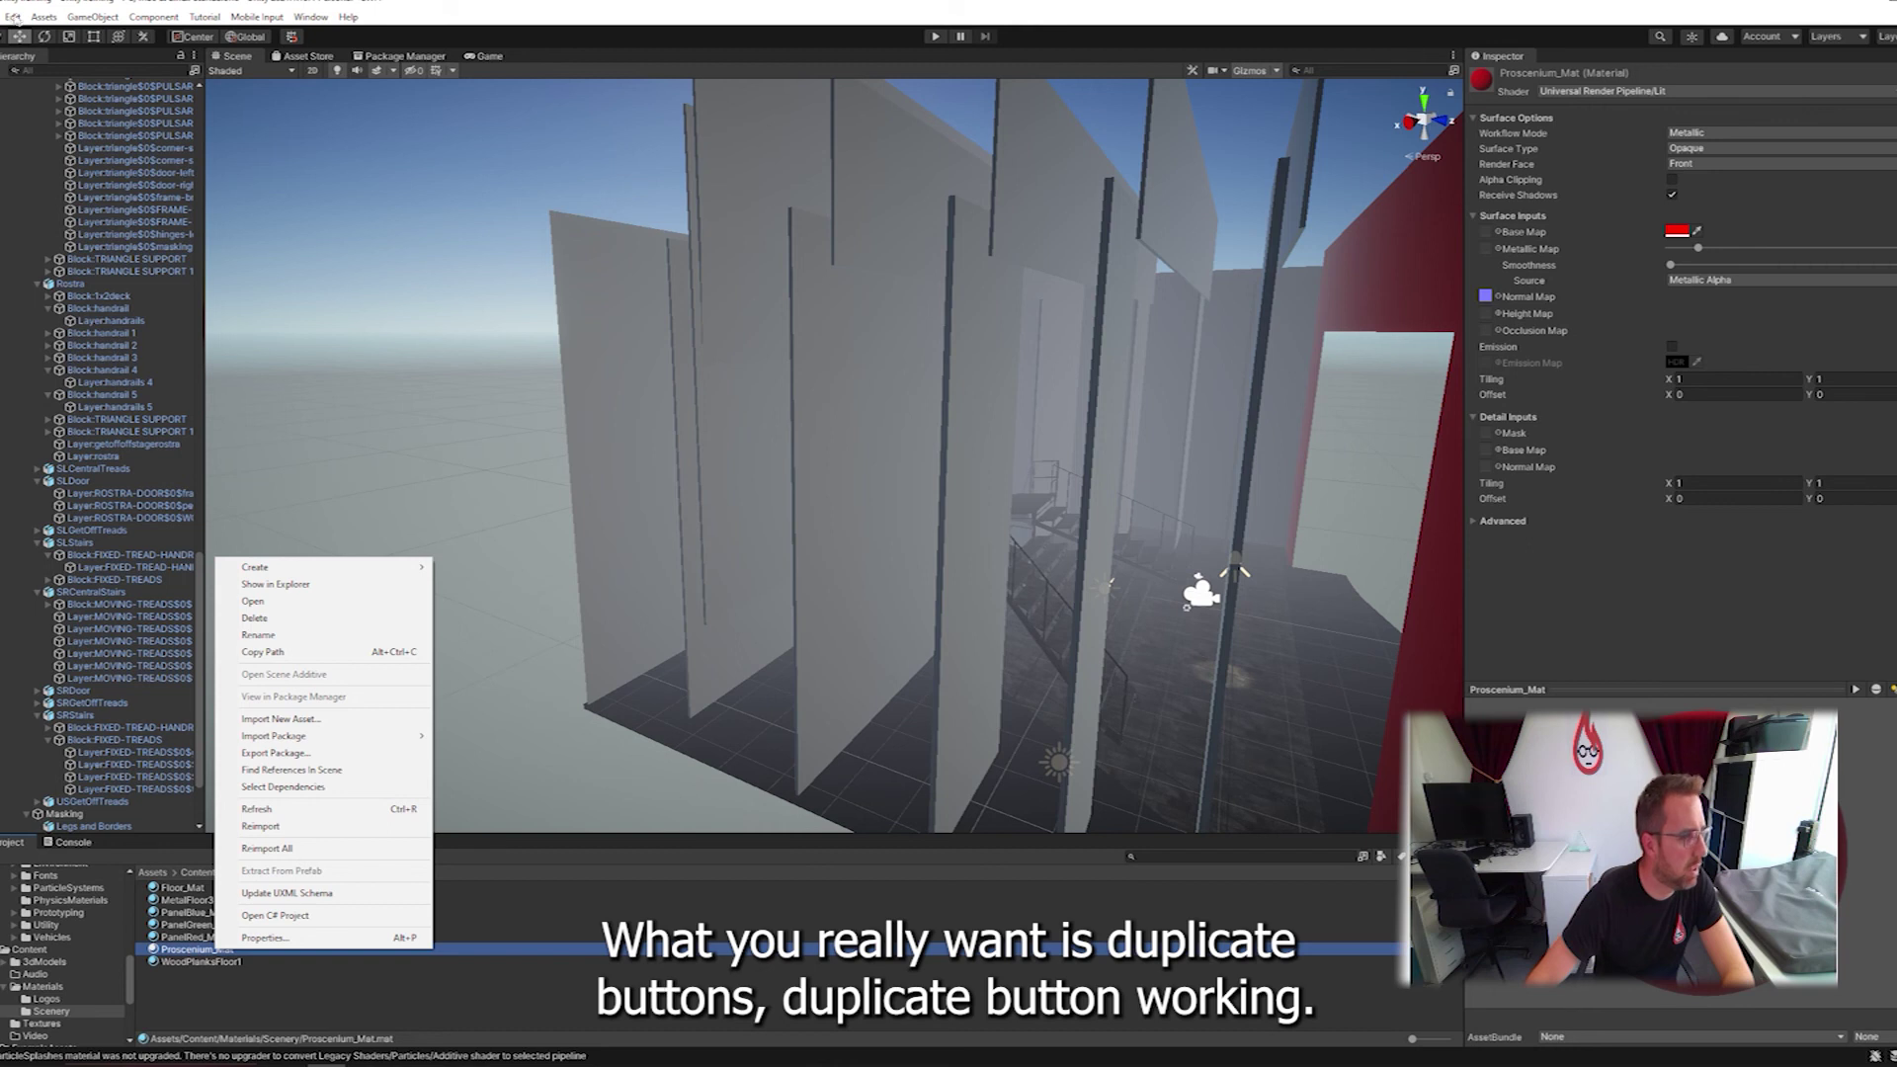
{"action": "left_click", "coordinate": [13, 18]}
{"action": "left_click", "coordinate": [56, 241]}
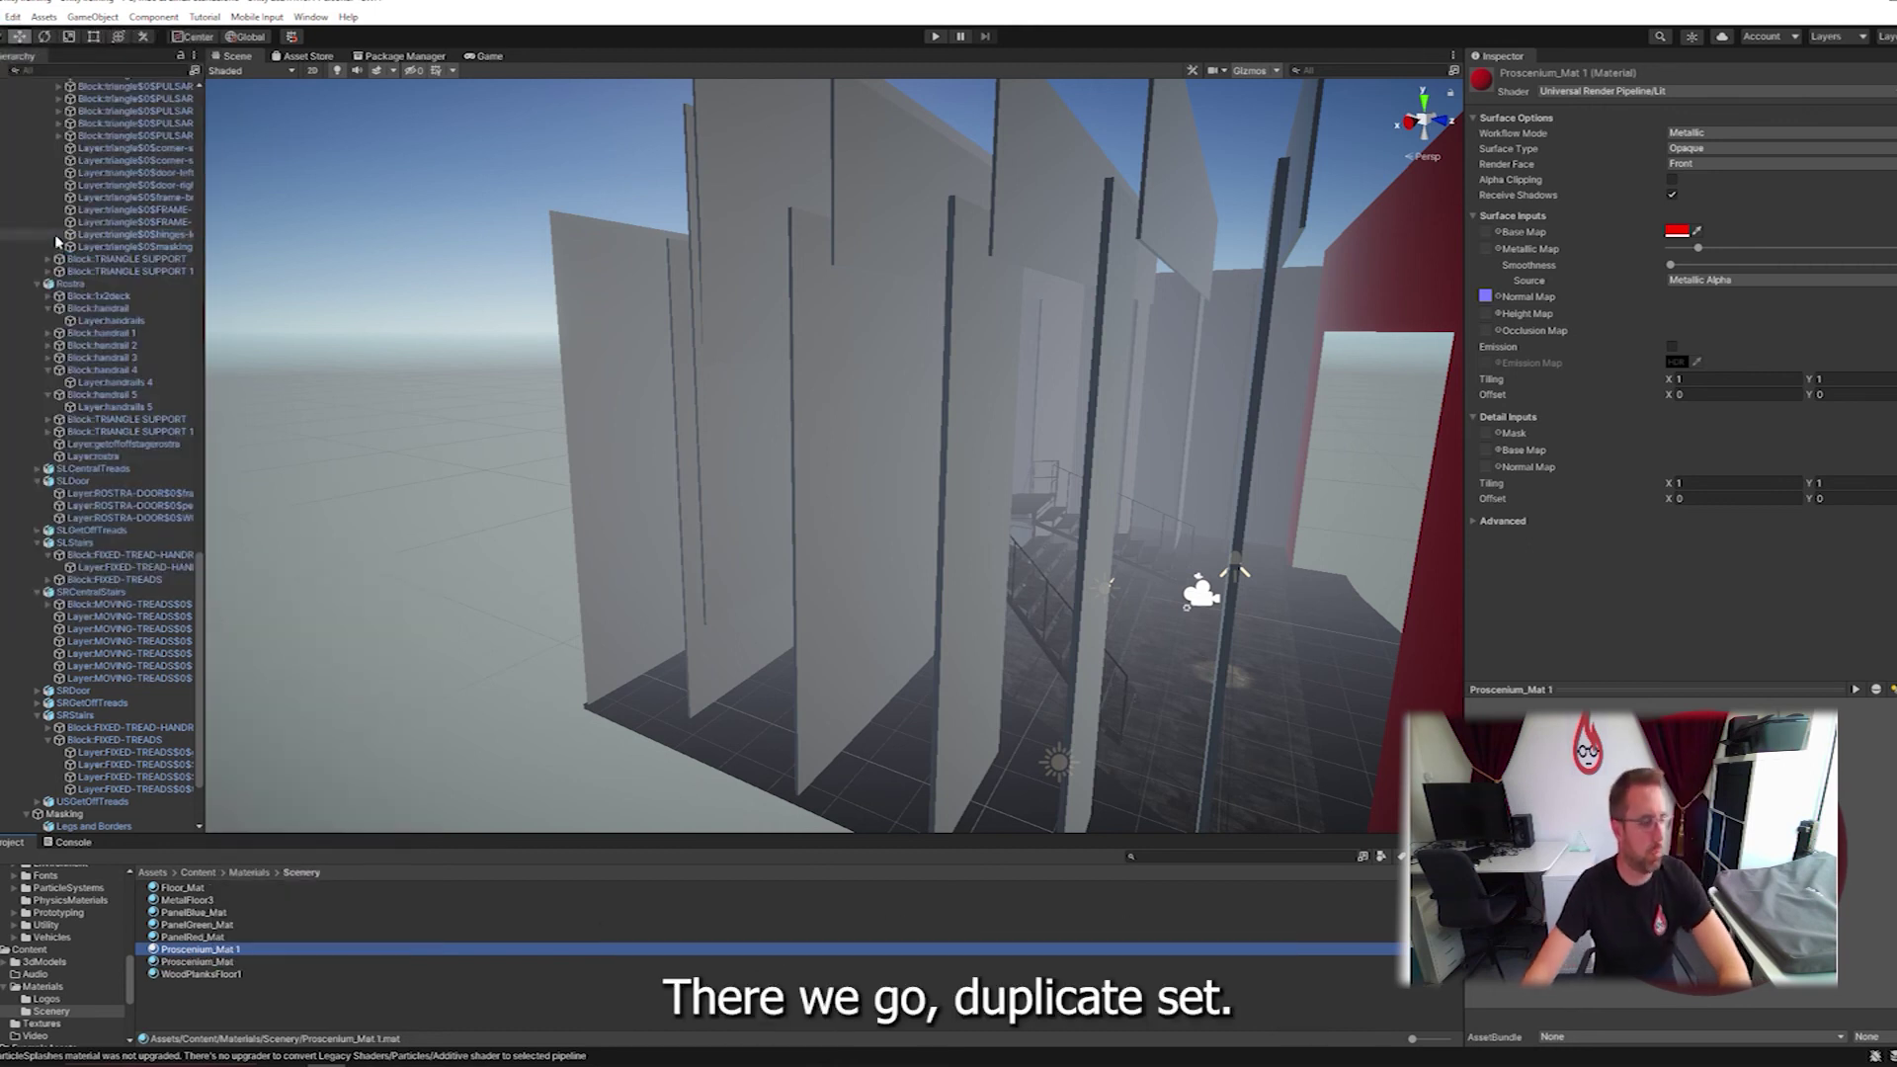
Rename the duplicated proscenium material as BlackMasking_Mat, without the trailing number.
{"action": "left_click", "coordinate": [238, 951]}
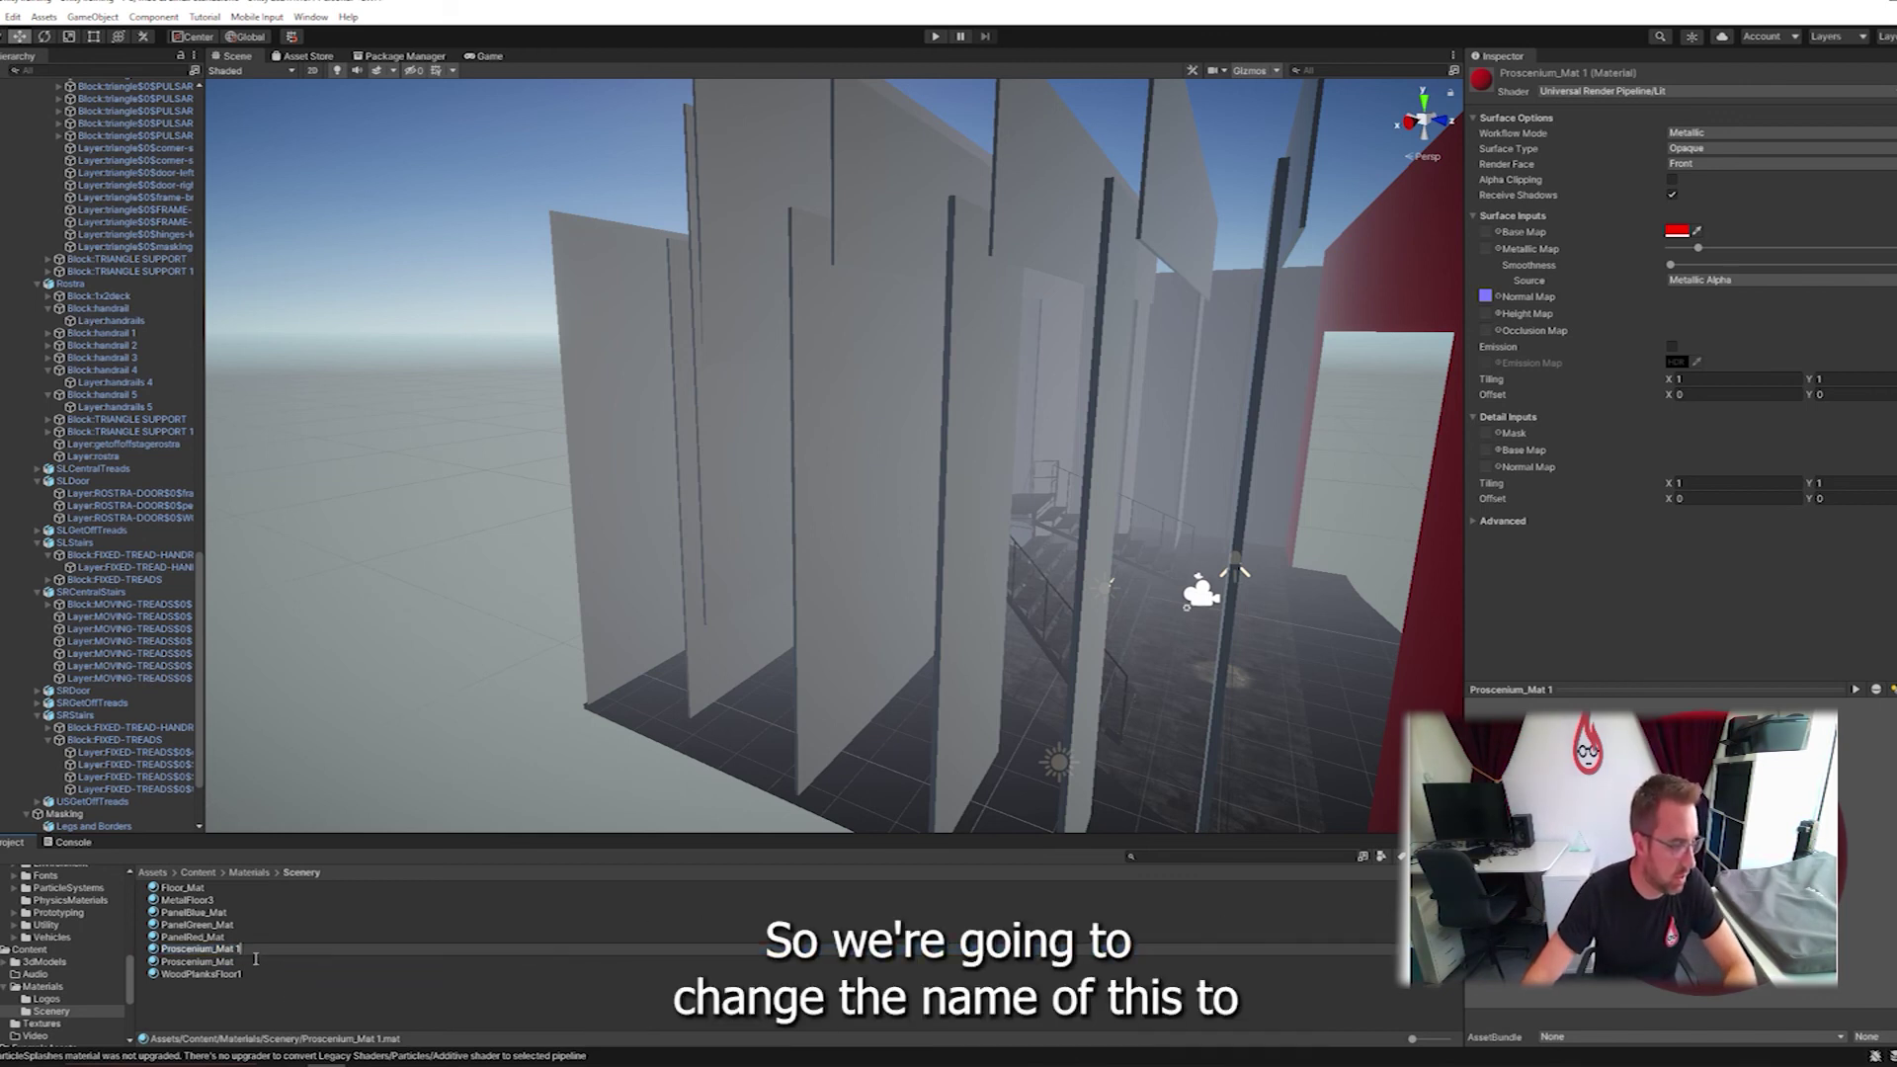
{"action": "left_click_drag", "start_coordinate": [213, 952], "coordinate": [153, 957]}
{"action": "type", "text": "Masking"}
{"action": "left_click", "coordinate": [156, 954]}
{"action": "type", "text": "Black"}
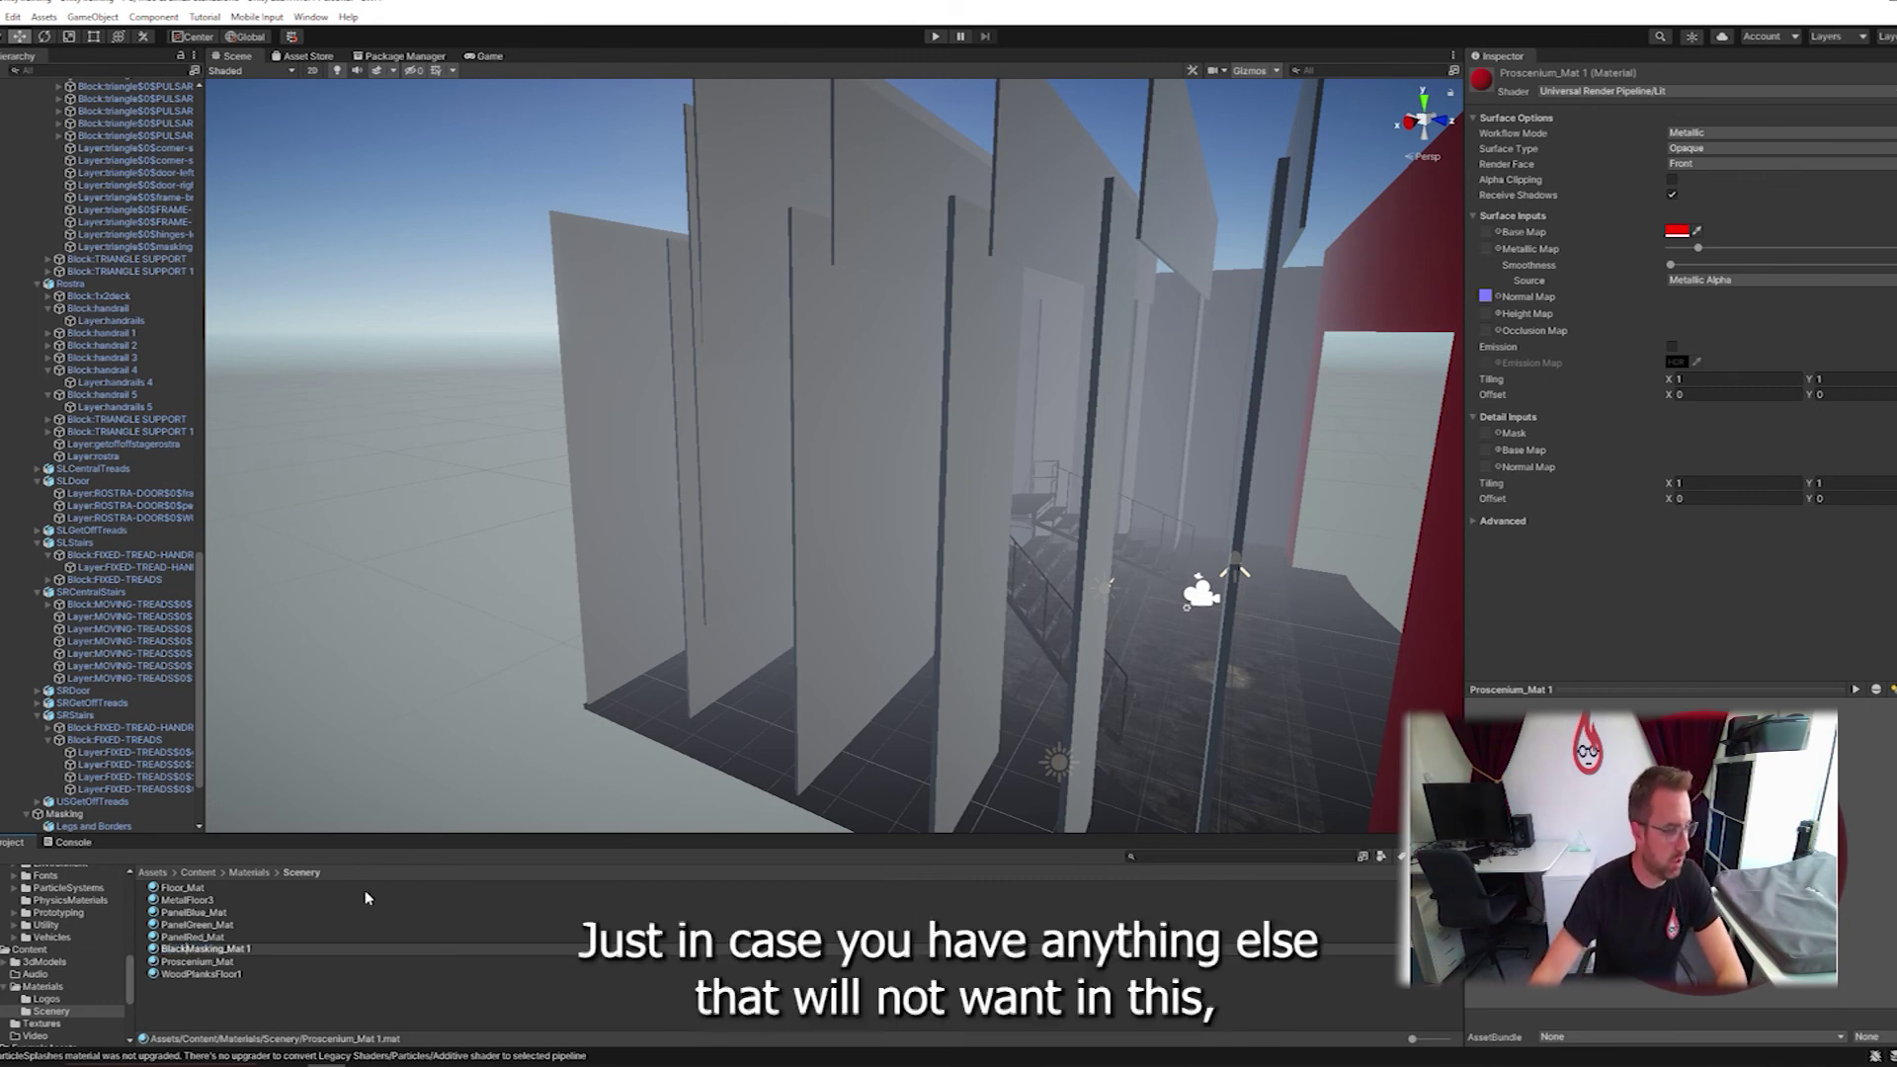
{"action": "key", "text": "Return"}
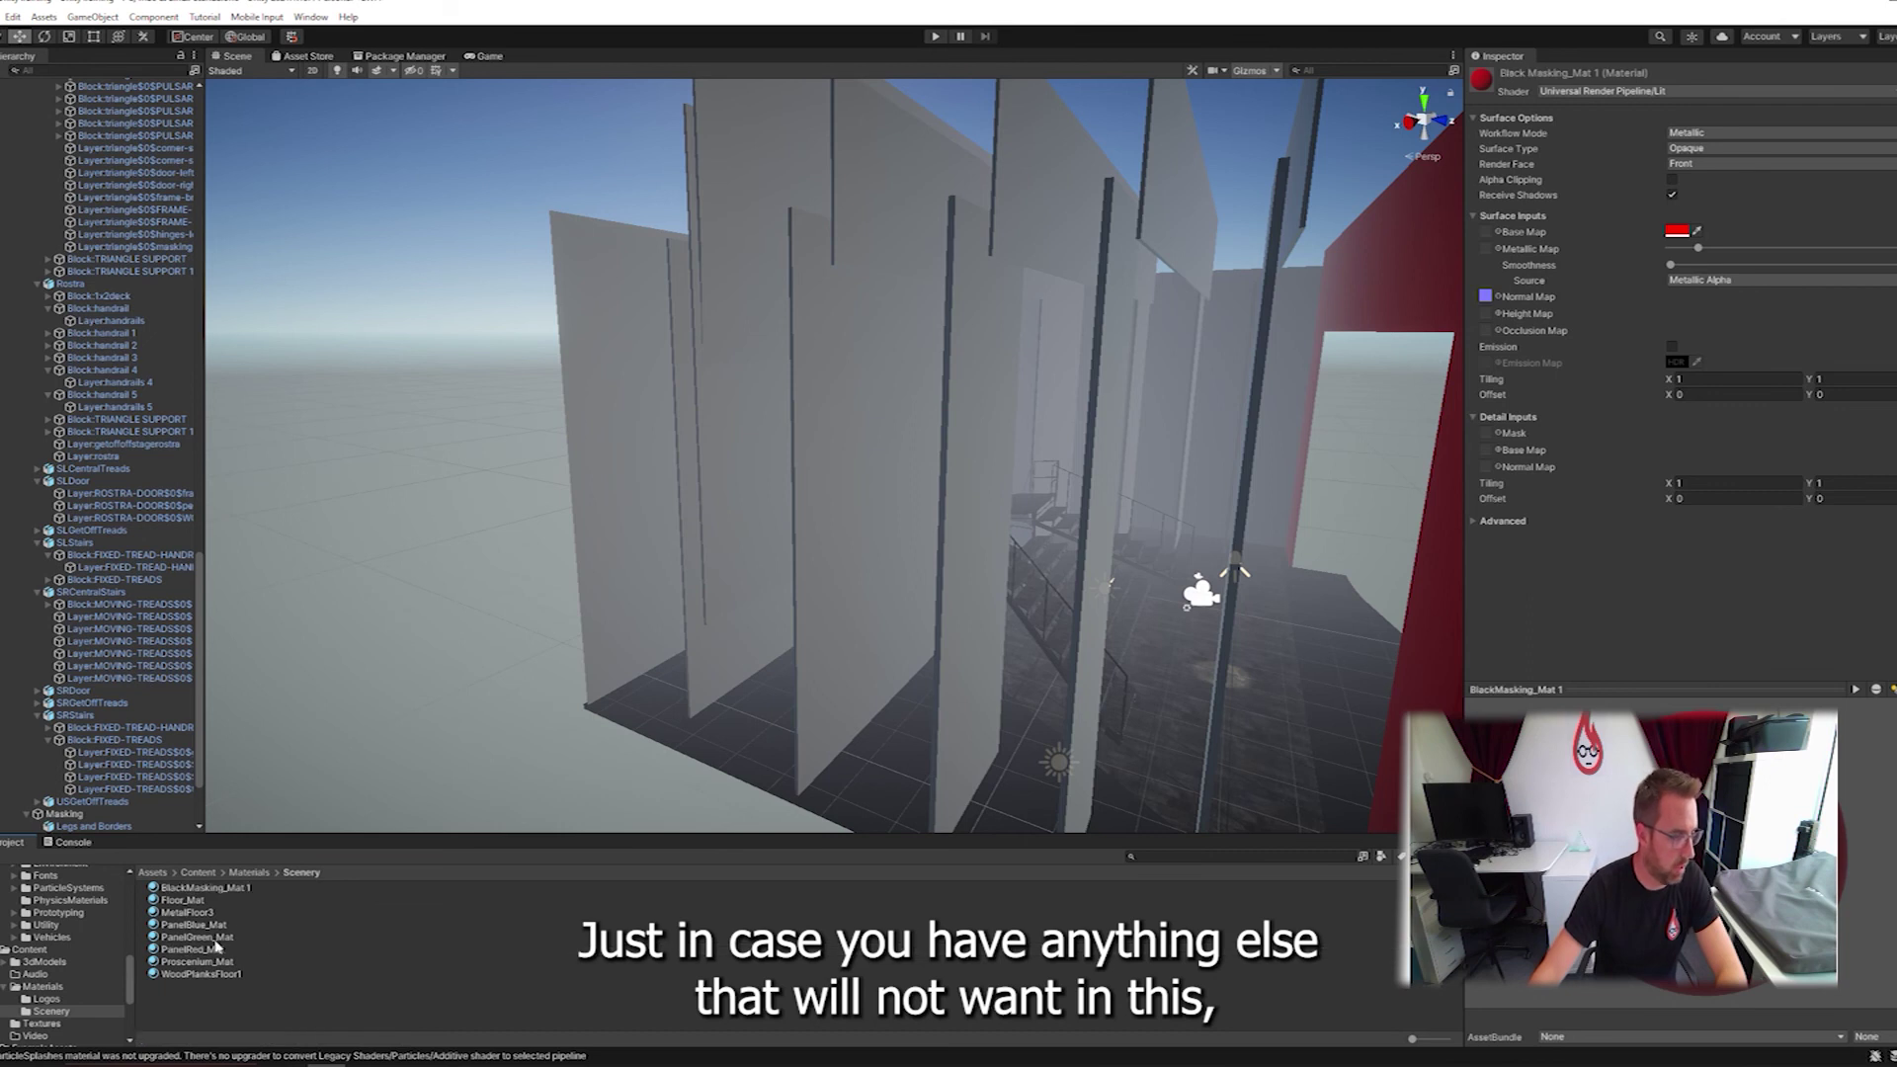
{"action": "left_click", "coordinate": [239, 891]}
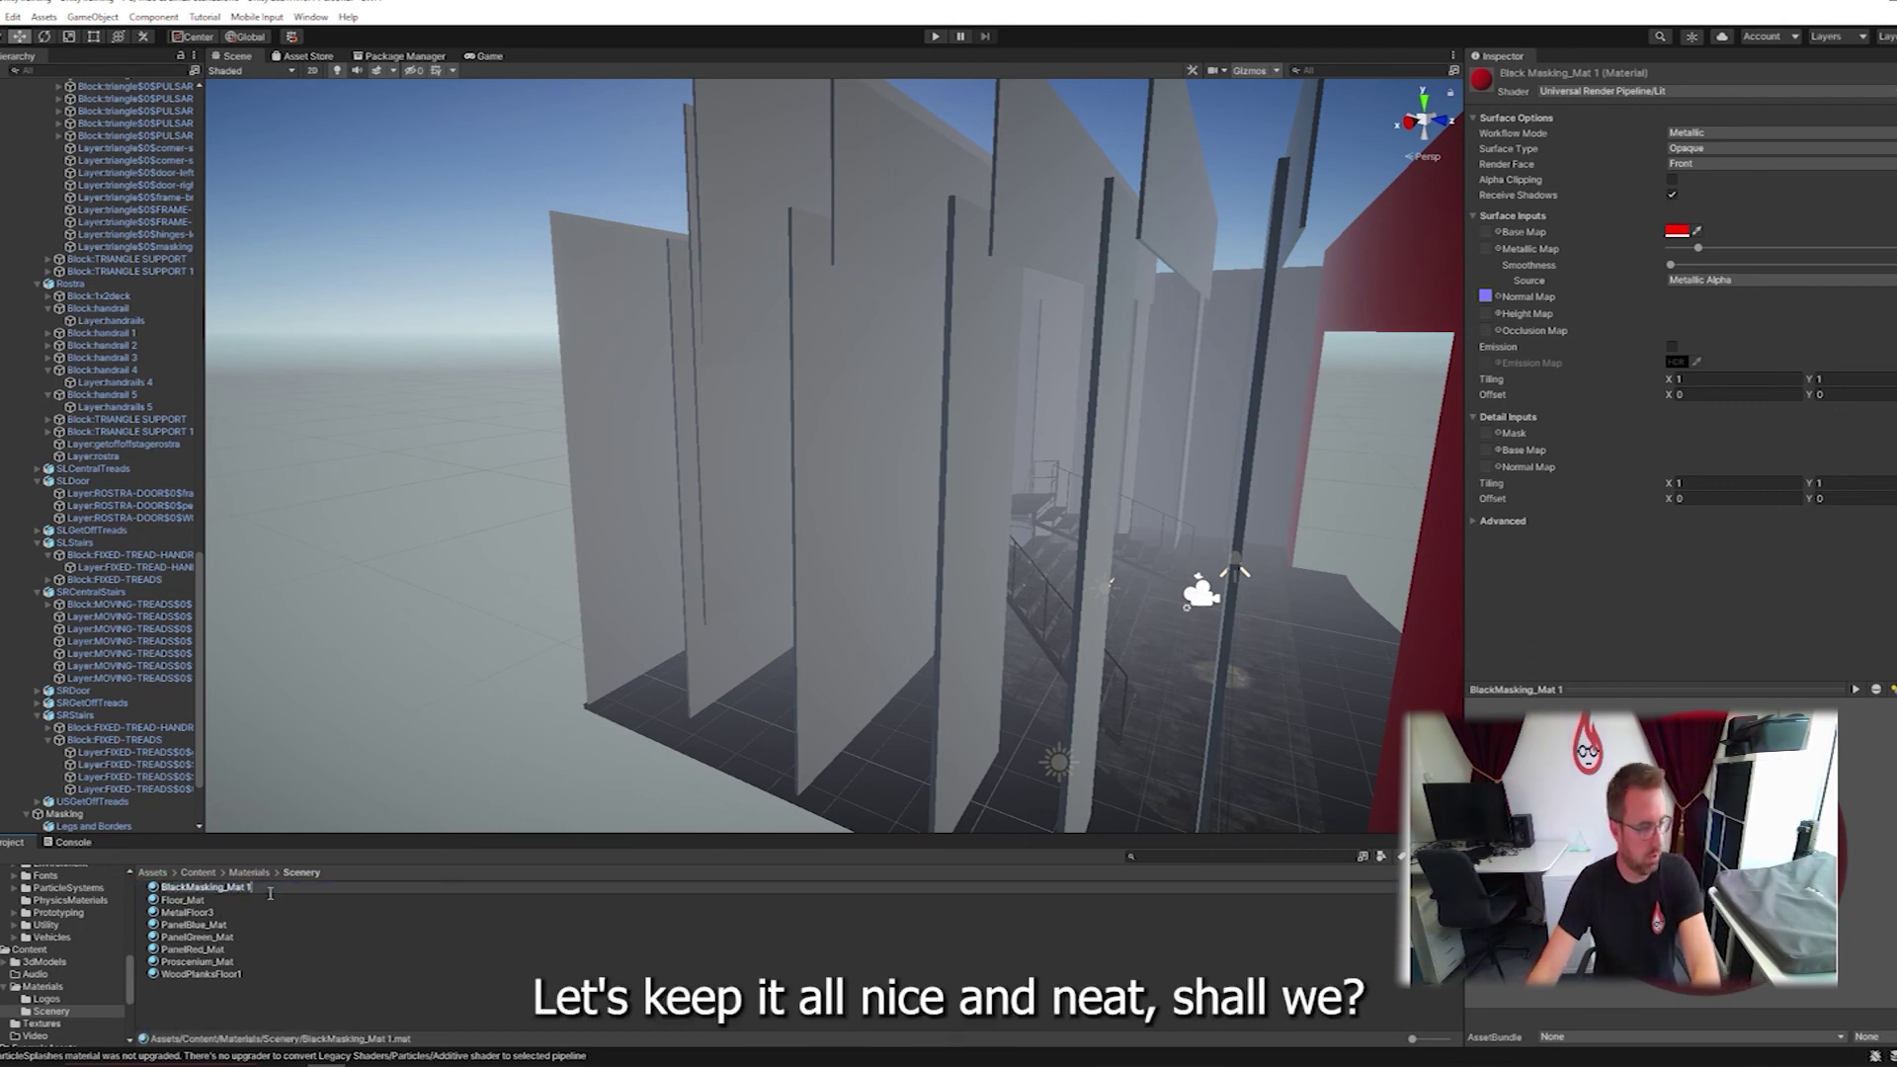
{"action": "left_click", "coordinate": [264, 892]}
{"action": "key", "text": "Return"}
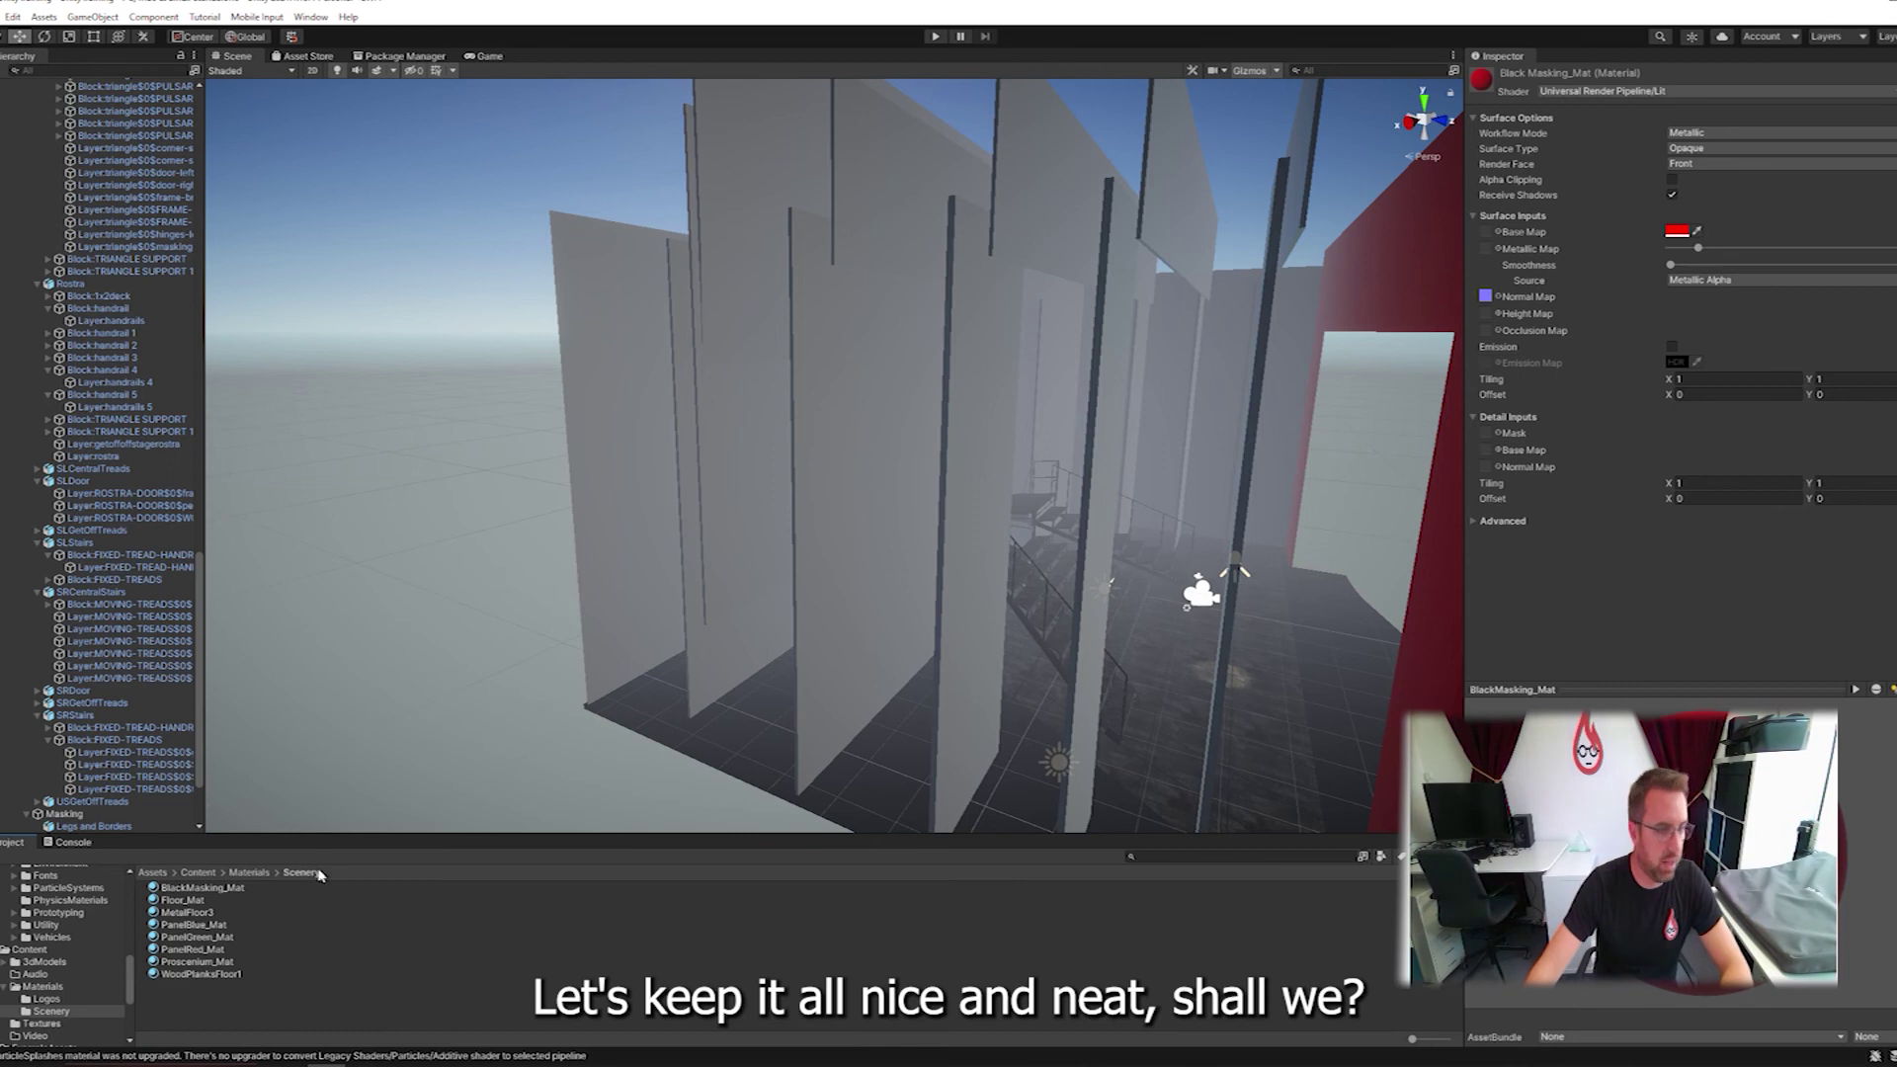
Set the base map colour of BlackMasking_Mat to near-black, hexadecimal 161616.
{"action": "left_click", "coordinate": [233, 887]}
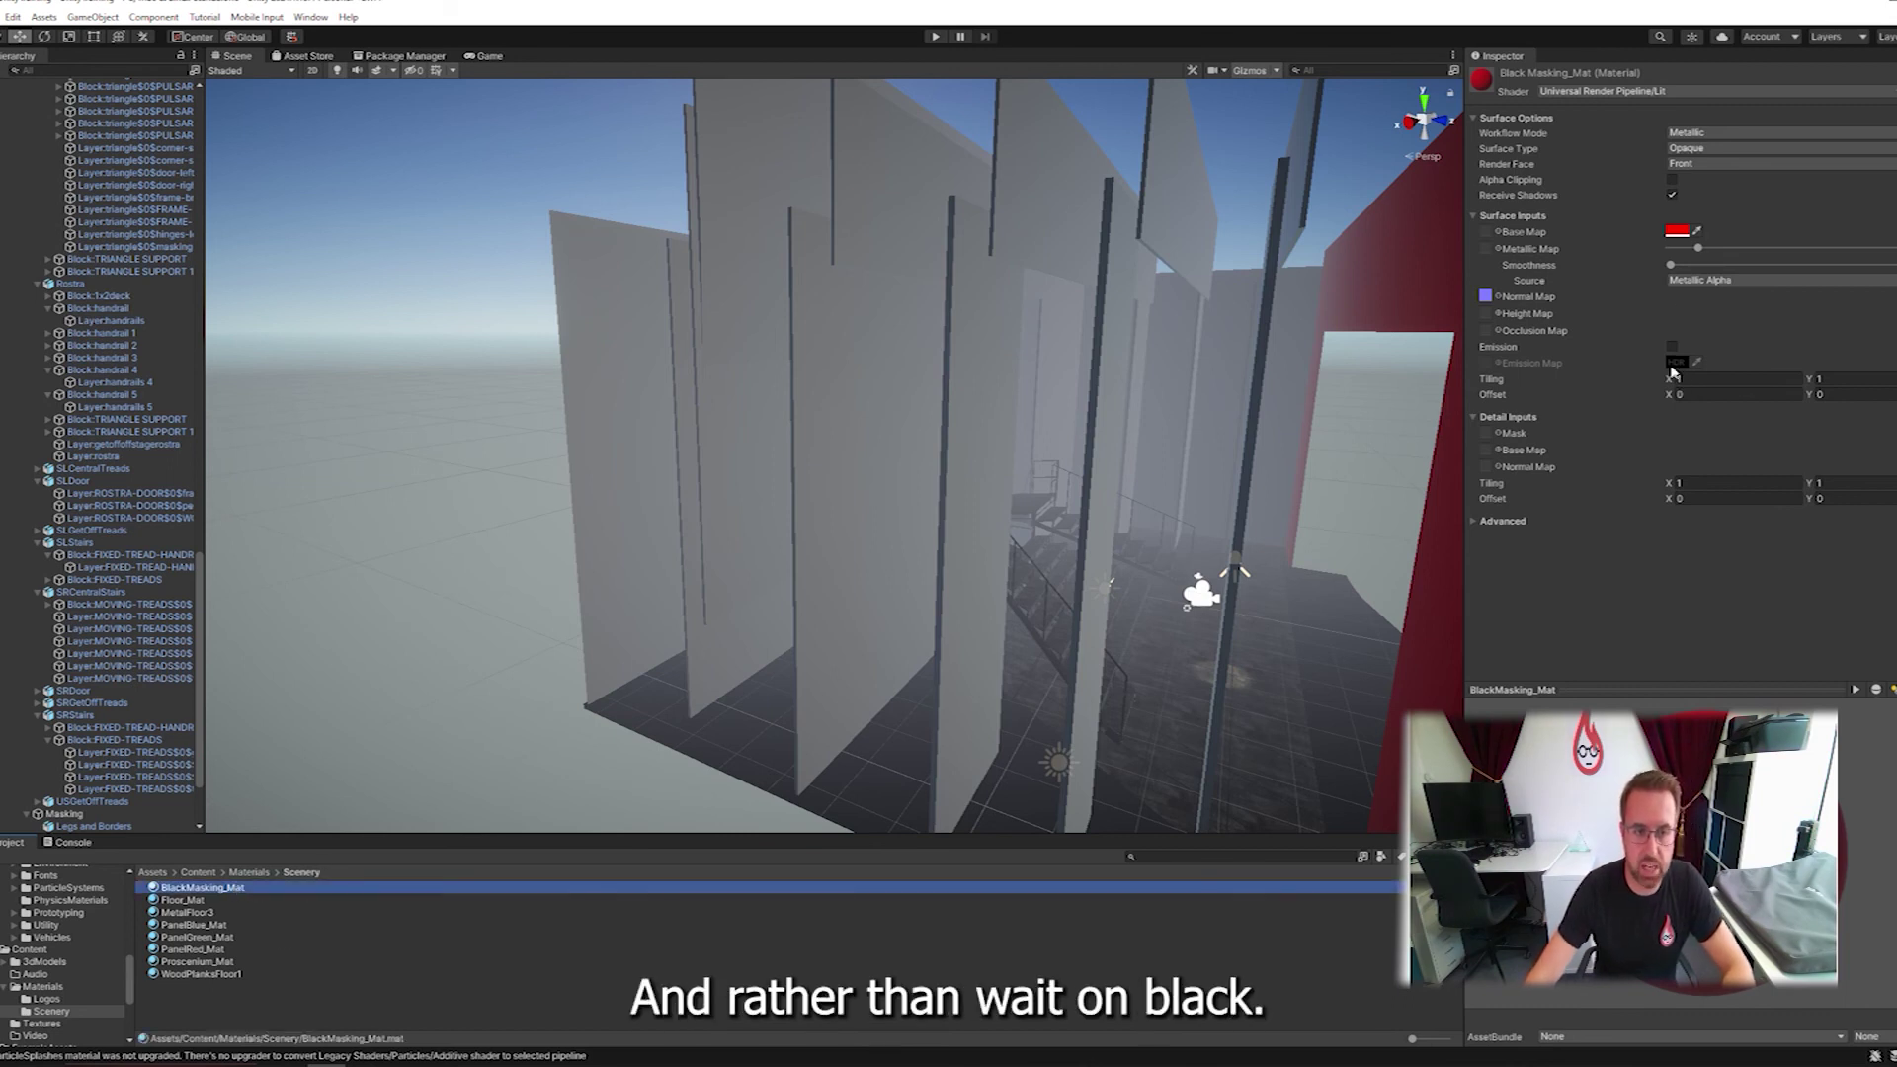
{"action": "left_click", "coordinate": [1673, 231]}
{"action": "left_click_drag", "start_coordinate": [1752, 351], "coordinate": [1717, 388]}
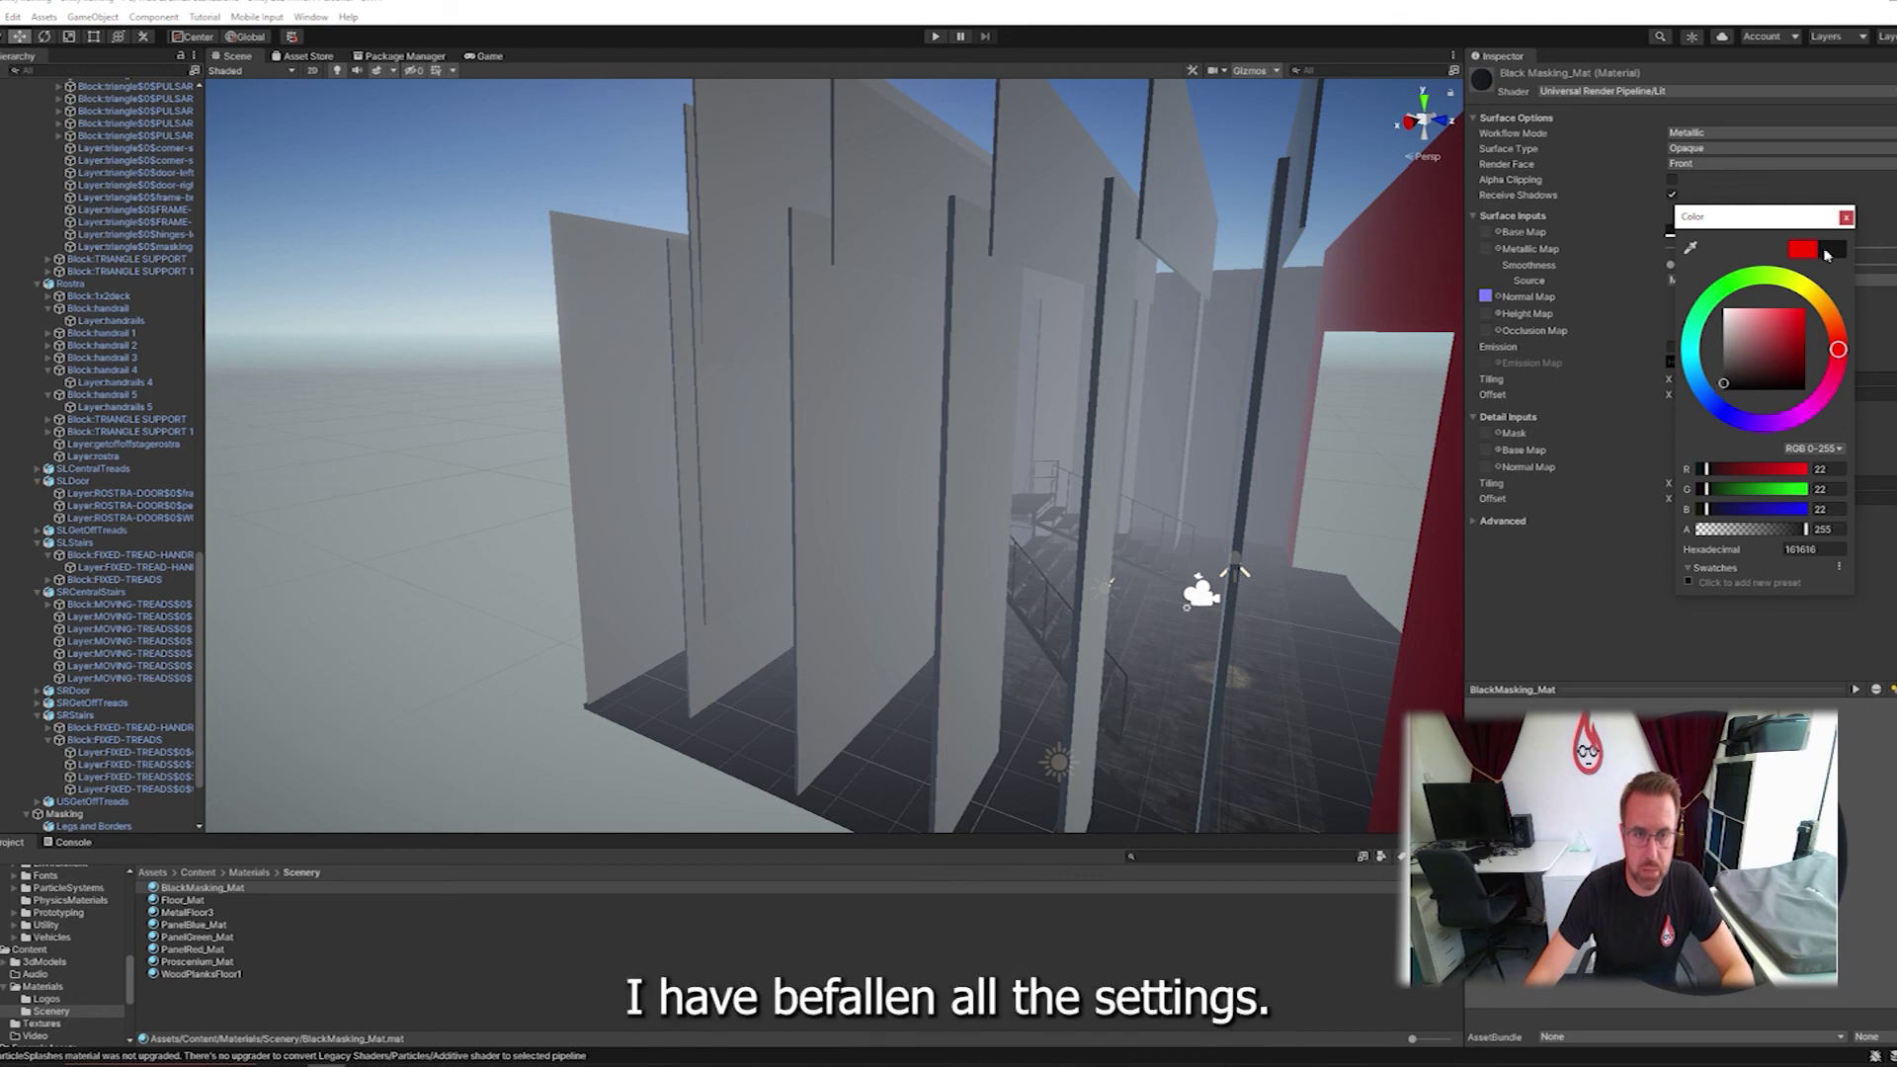
{"action": "left_click", "coordinate": [1845, 216]}
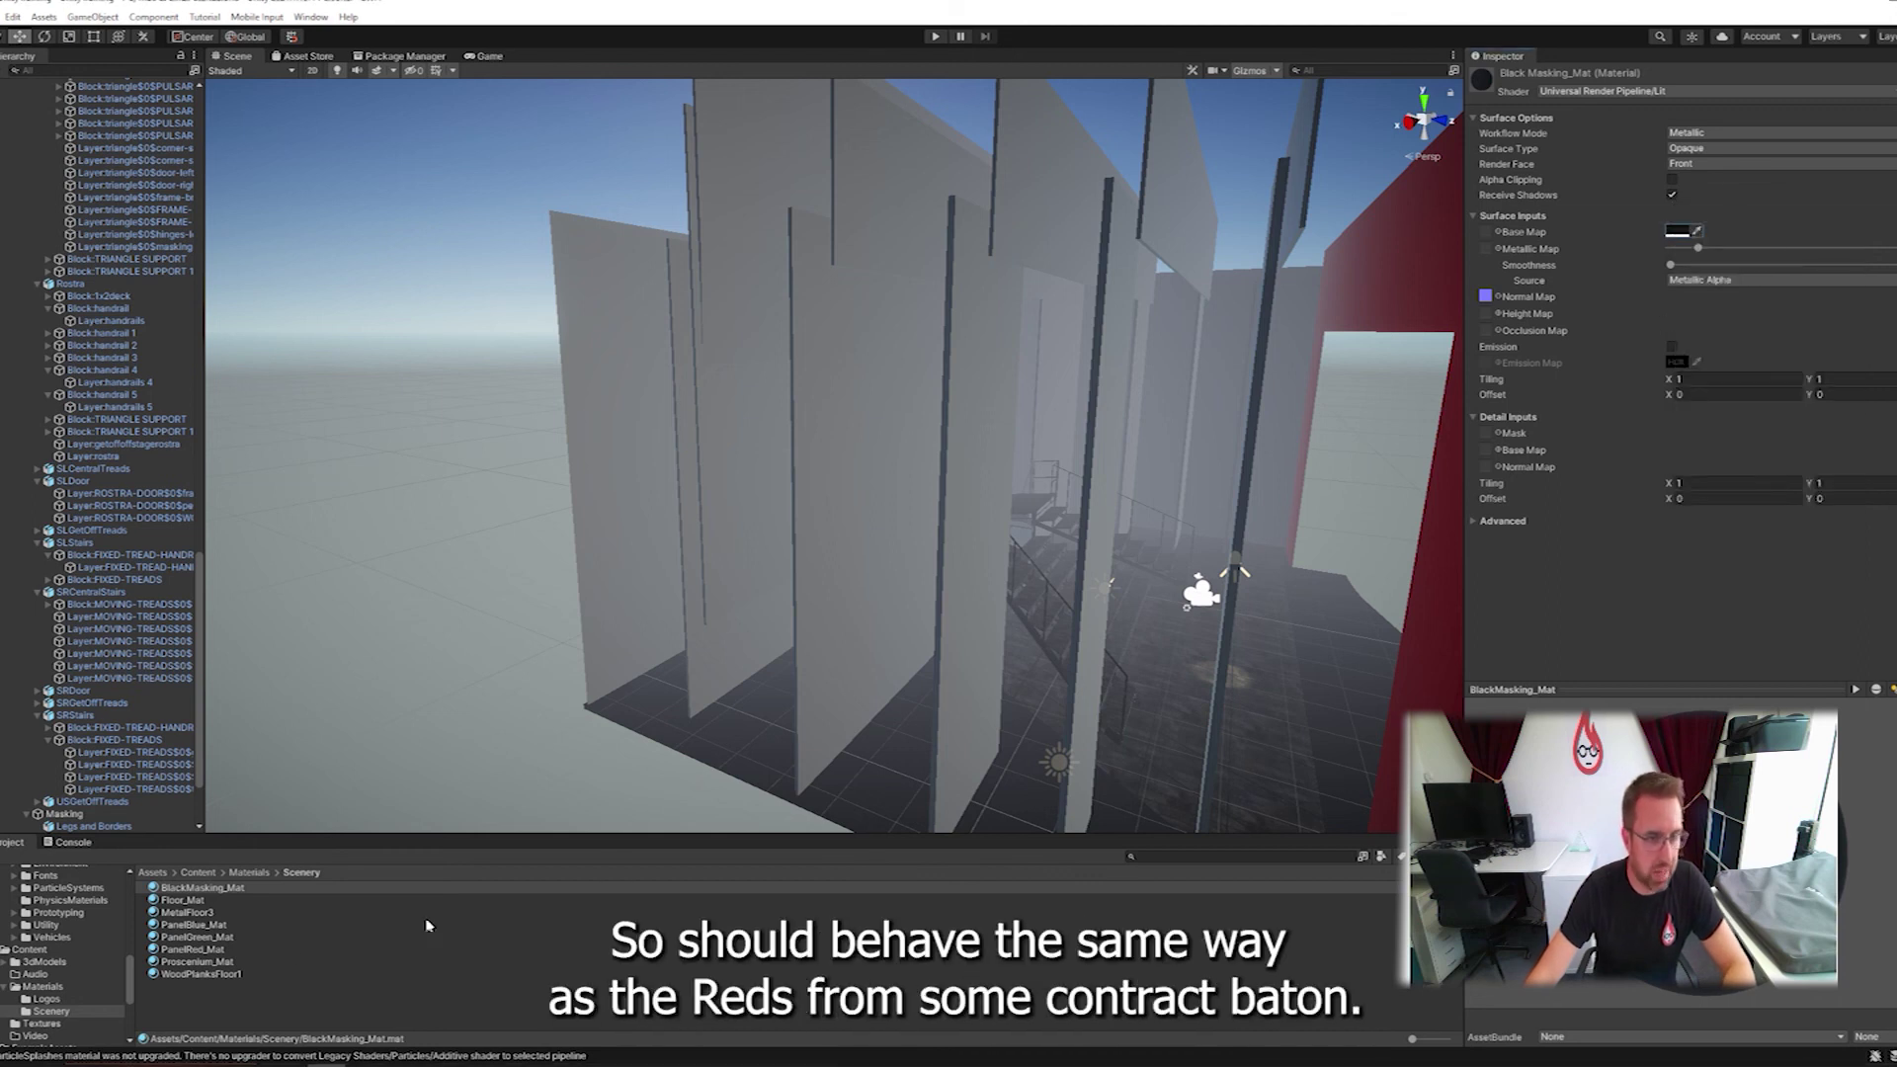
Apply BlackMasking_Mat to the masking legs, the overhead borders and the back wall of the stage.
{"action": "left_click_drag", "start_coordinate": [1262, 554], "coordinate": [1186, 564], "text": "alt"}
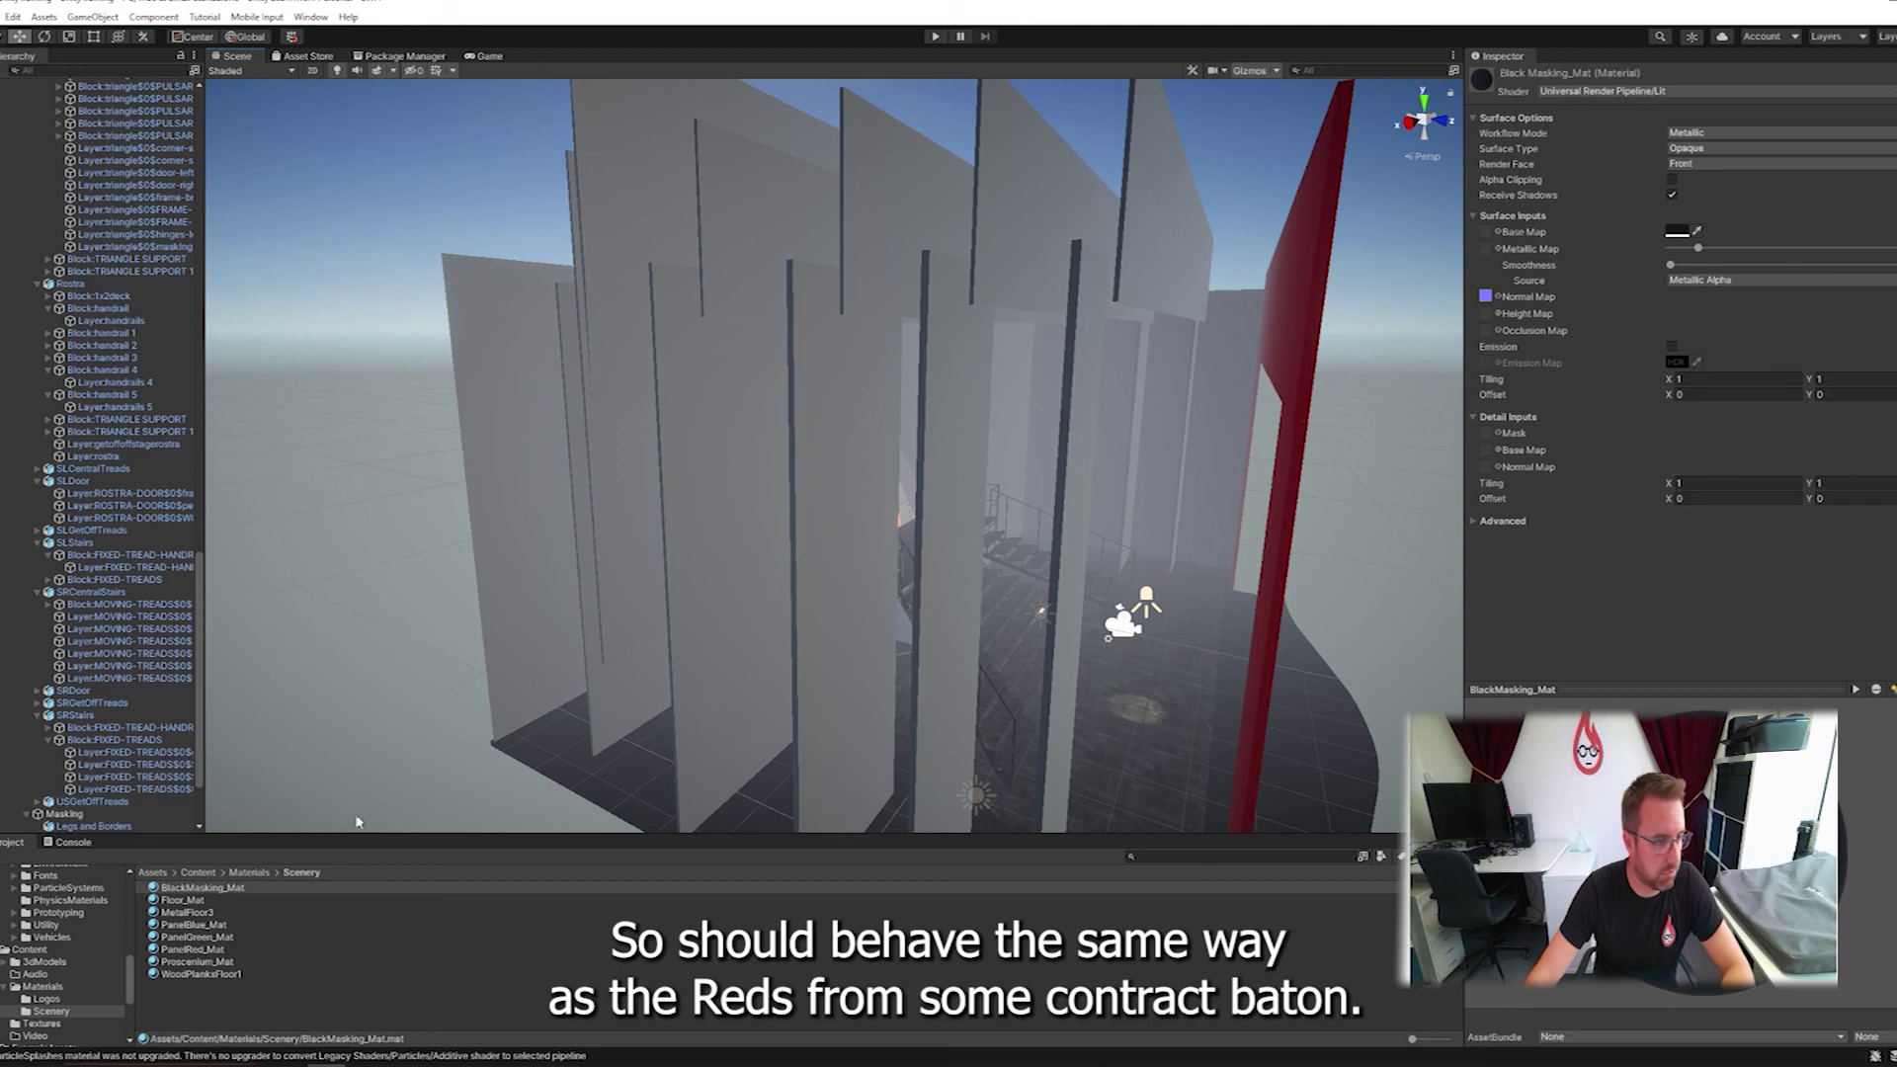
{"action": "left_click_drag", "start_coordinate": [158, 887], "coordinate": [1081, 554]}
{"action": "left_click_drag", "start_coordinate": [647, 746], "coordinate": [534, 778], "text": "alt"}
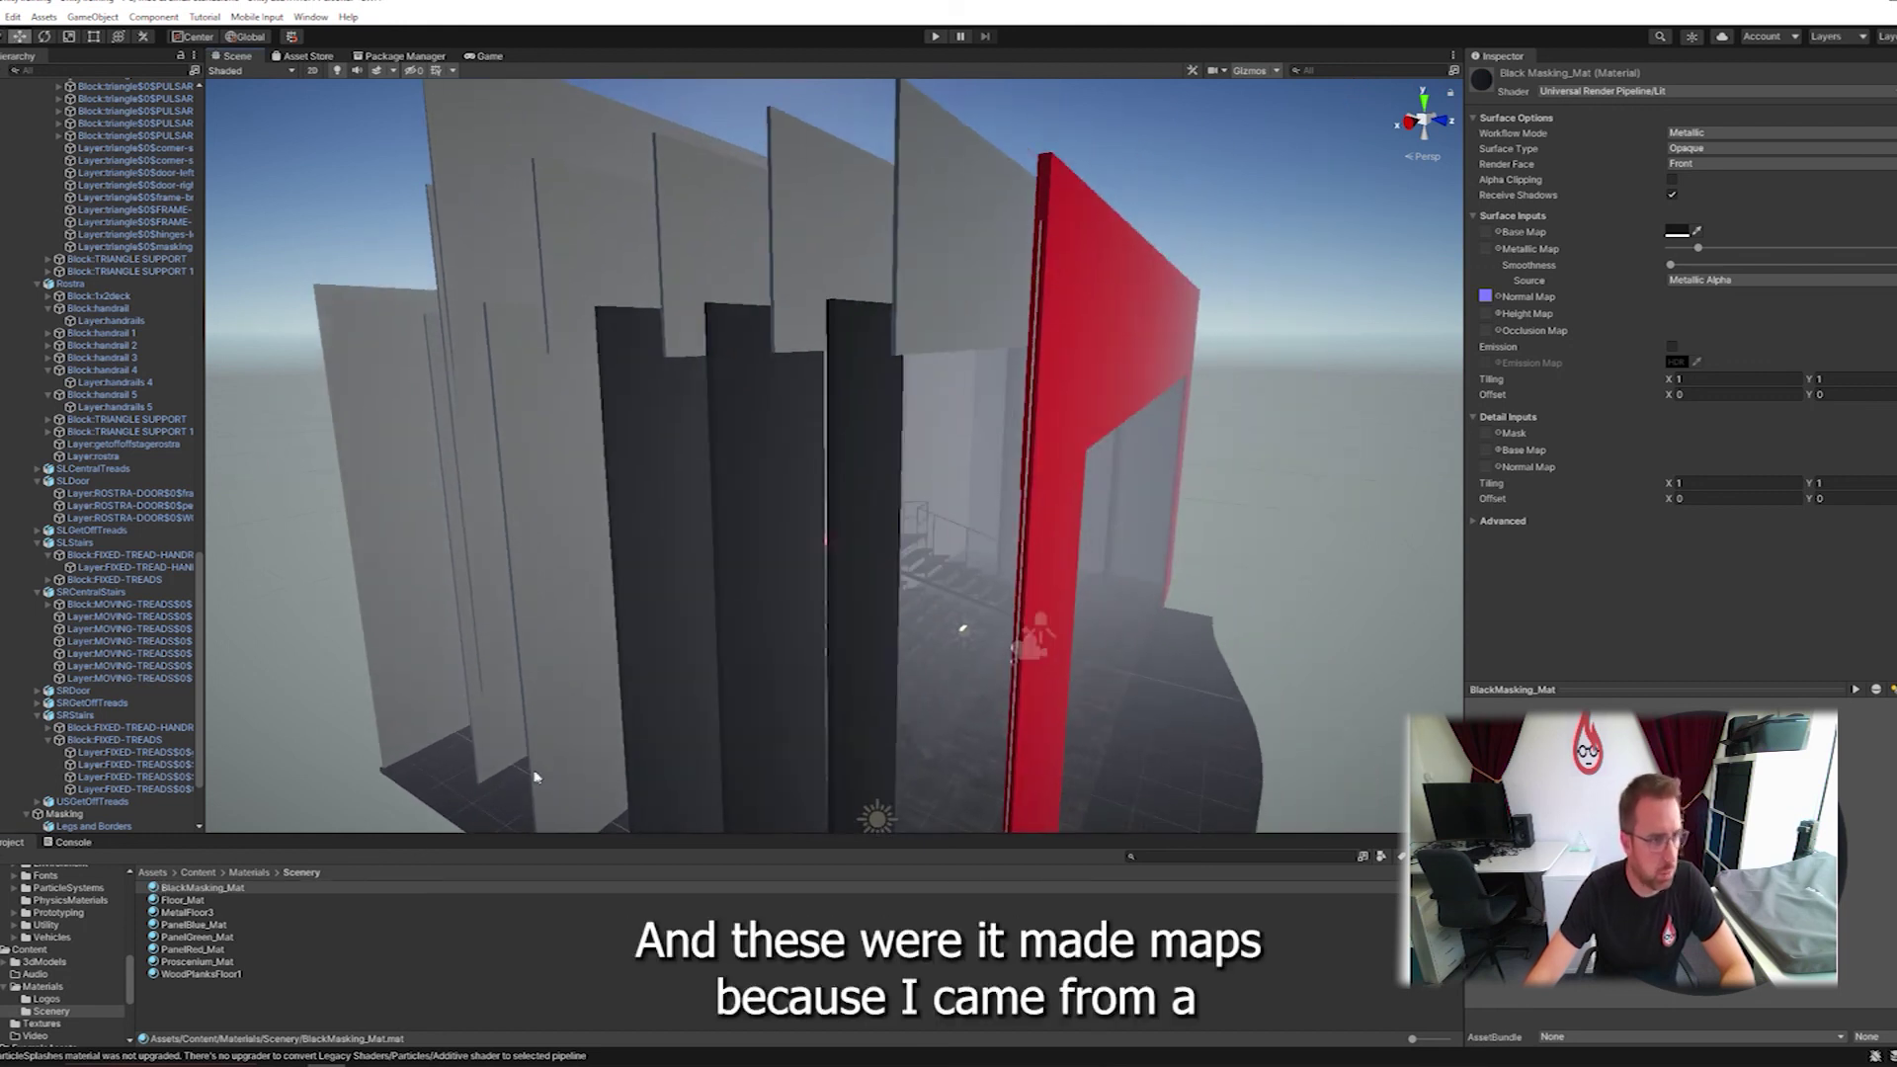
{"action": "left_click_drag", "start_coordinate": [213, 887], "coordinate": [973, 244]}
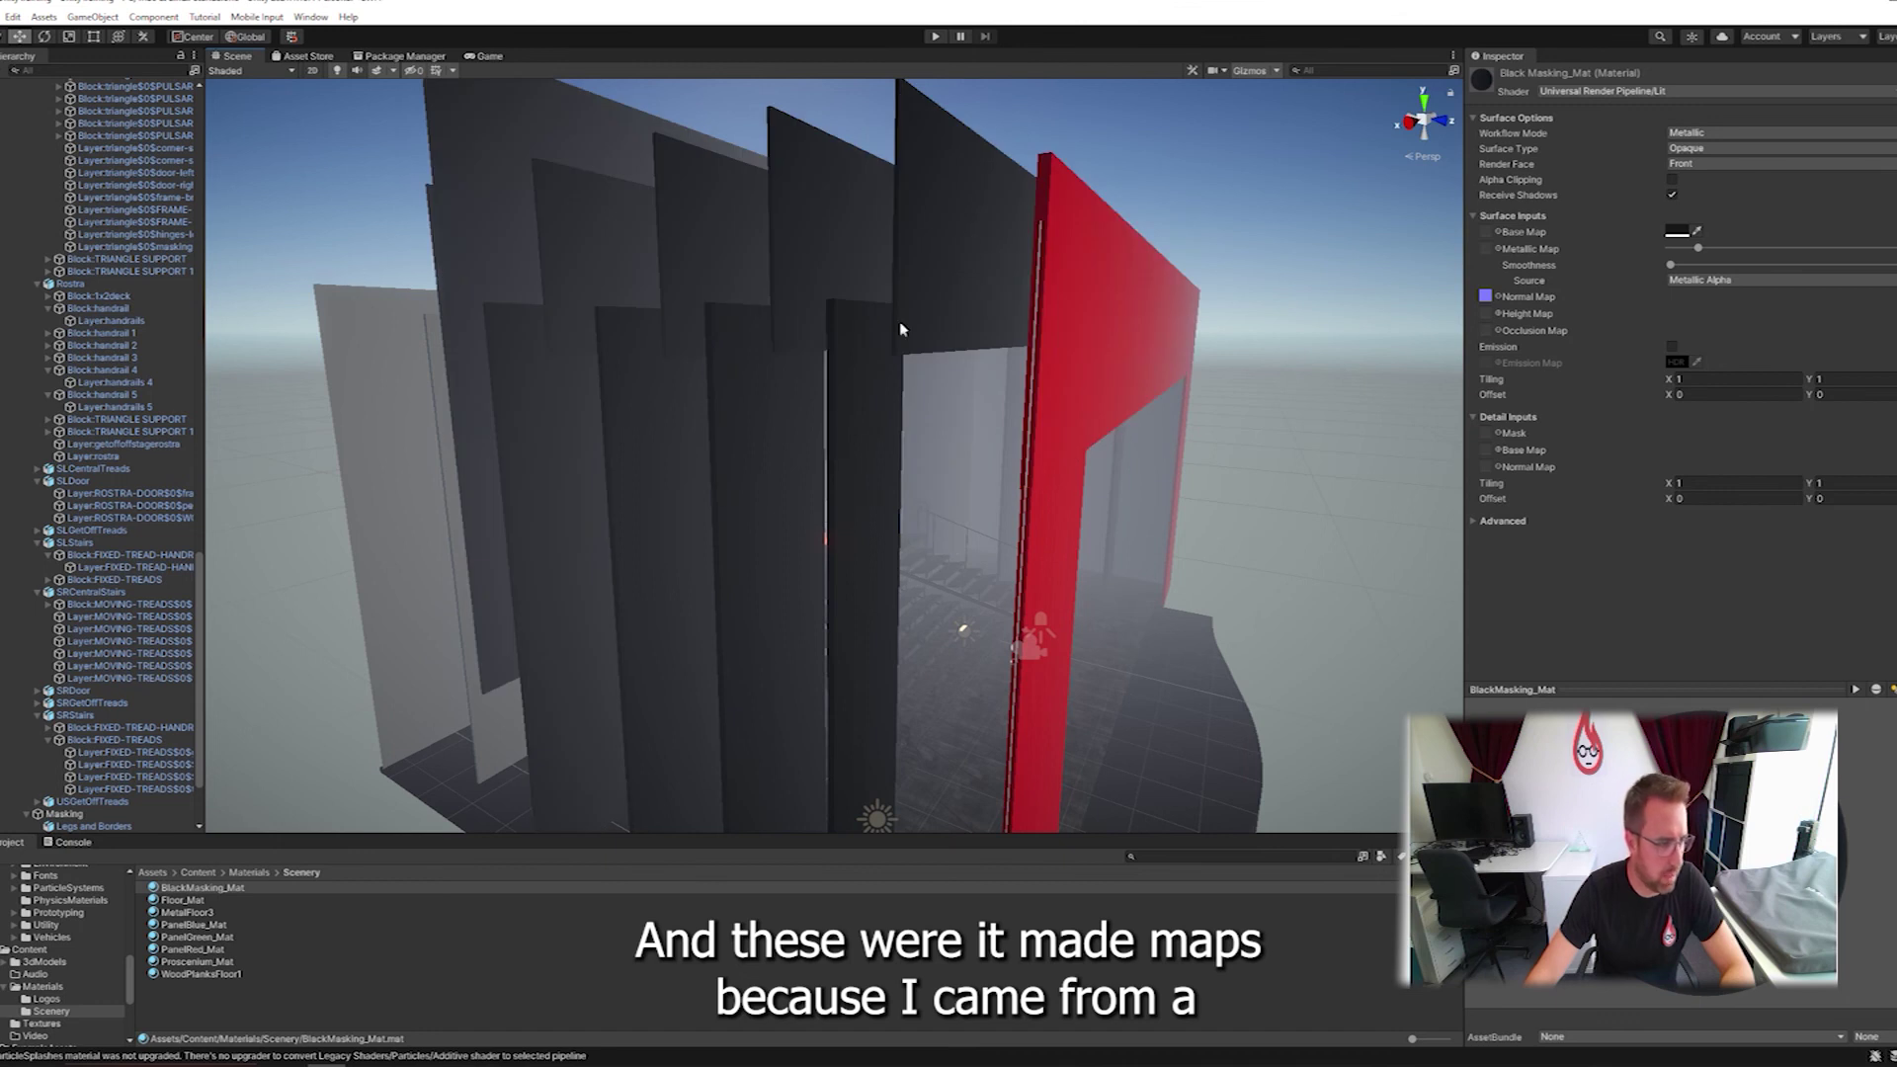
{"action": "left_click_drag", "start_coordinate": [569, 480], "coordinate": [633, 769], "text": "alt"}
{"action": "left_click_drag", "start_coordinate": [236, 885], "coordinate": [822, 647]}
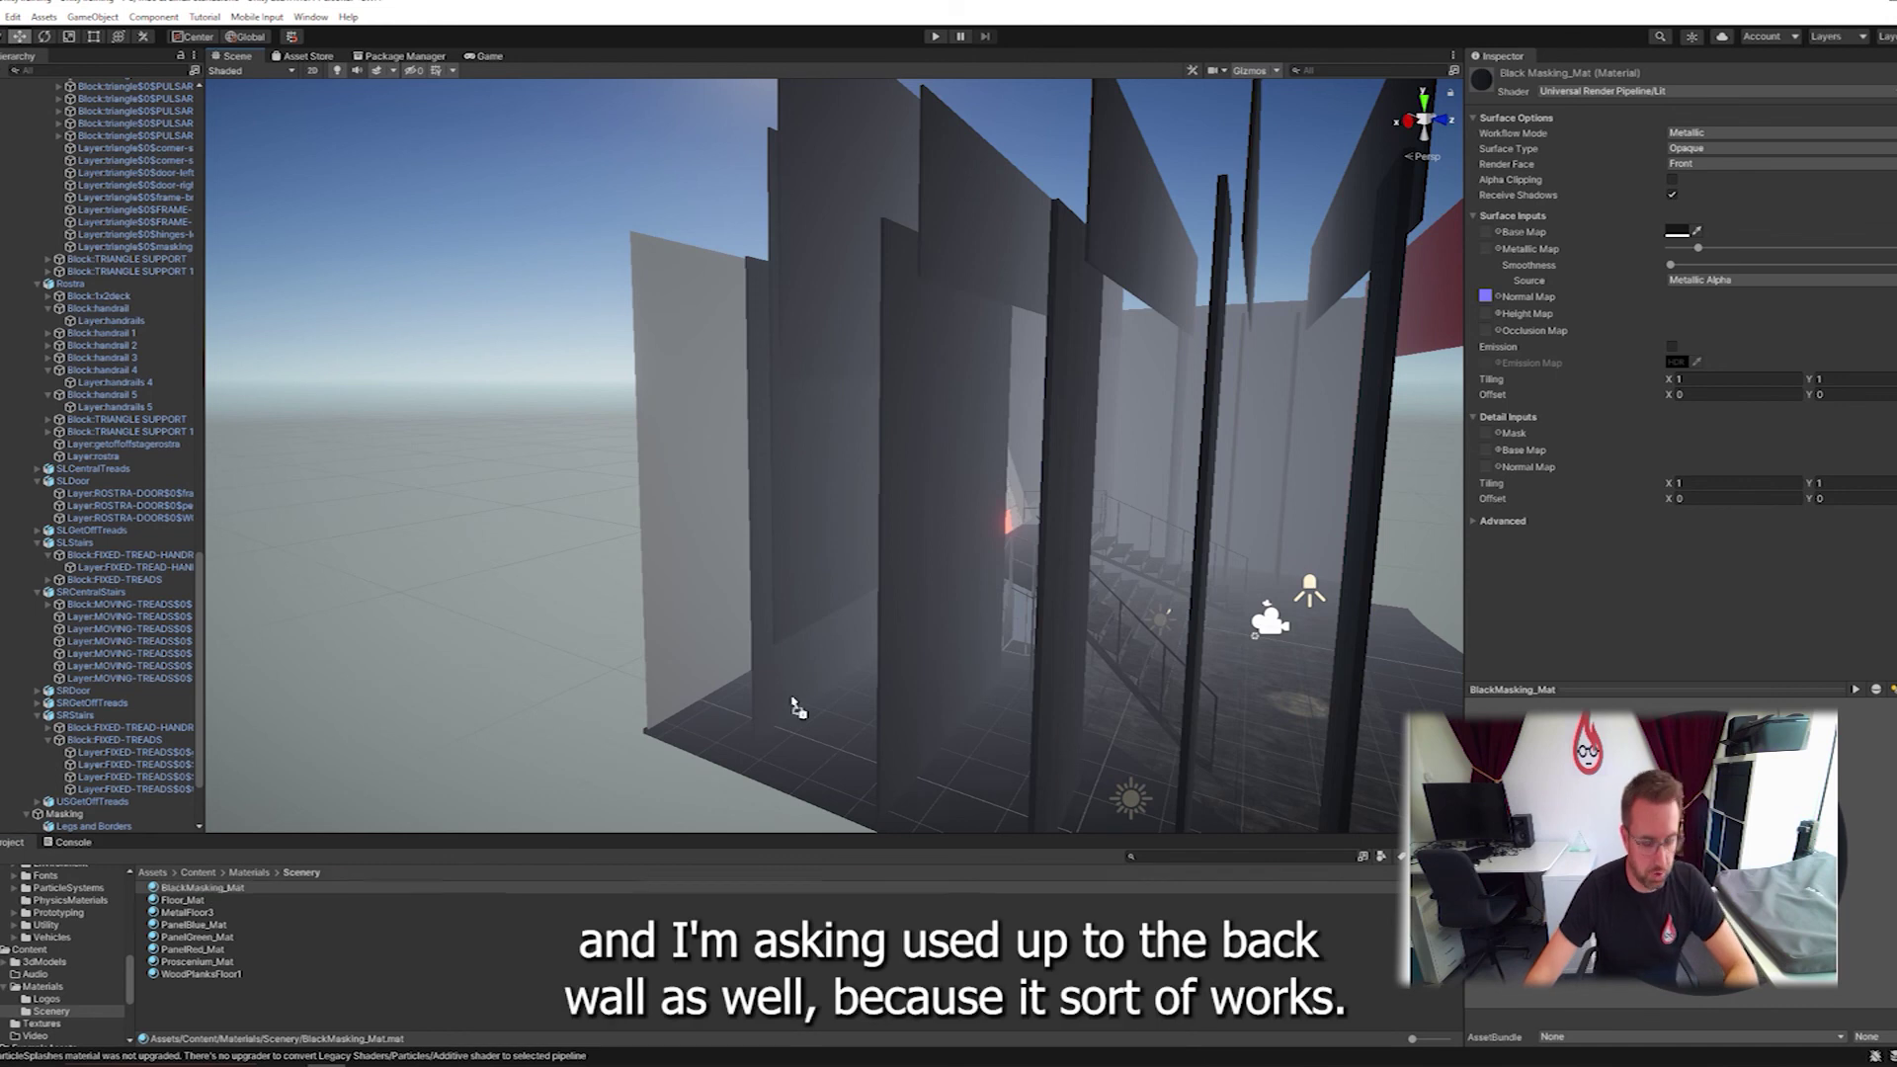
{"action": "left_click_drag", "start_coordinate": [796, 706], "coordinate": [699, 595]}
Select the Pyramid object at the back of the stage from a front view.
{"action": "right_click_drag", "start_coordinate": [854, 620], "coordinate": [837, 498]}
{"action": "key", "text": "s"}
{"action": "key", "text": "w"}
{"action": "left_click", "coordinate": [837, 498]}
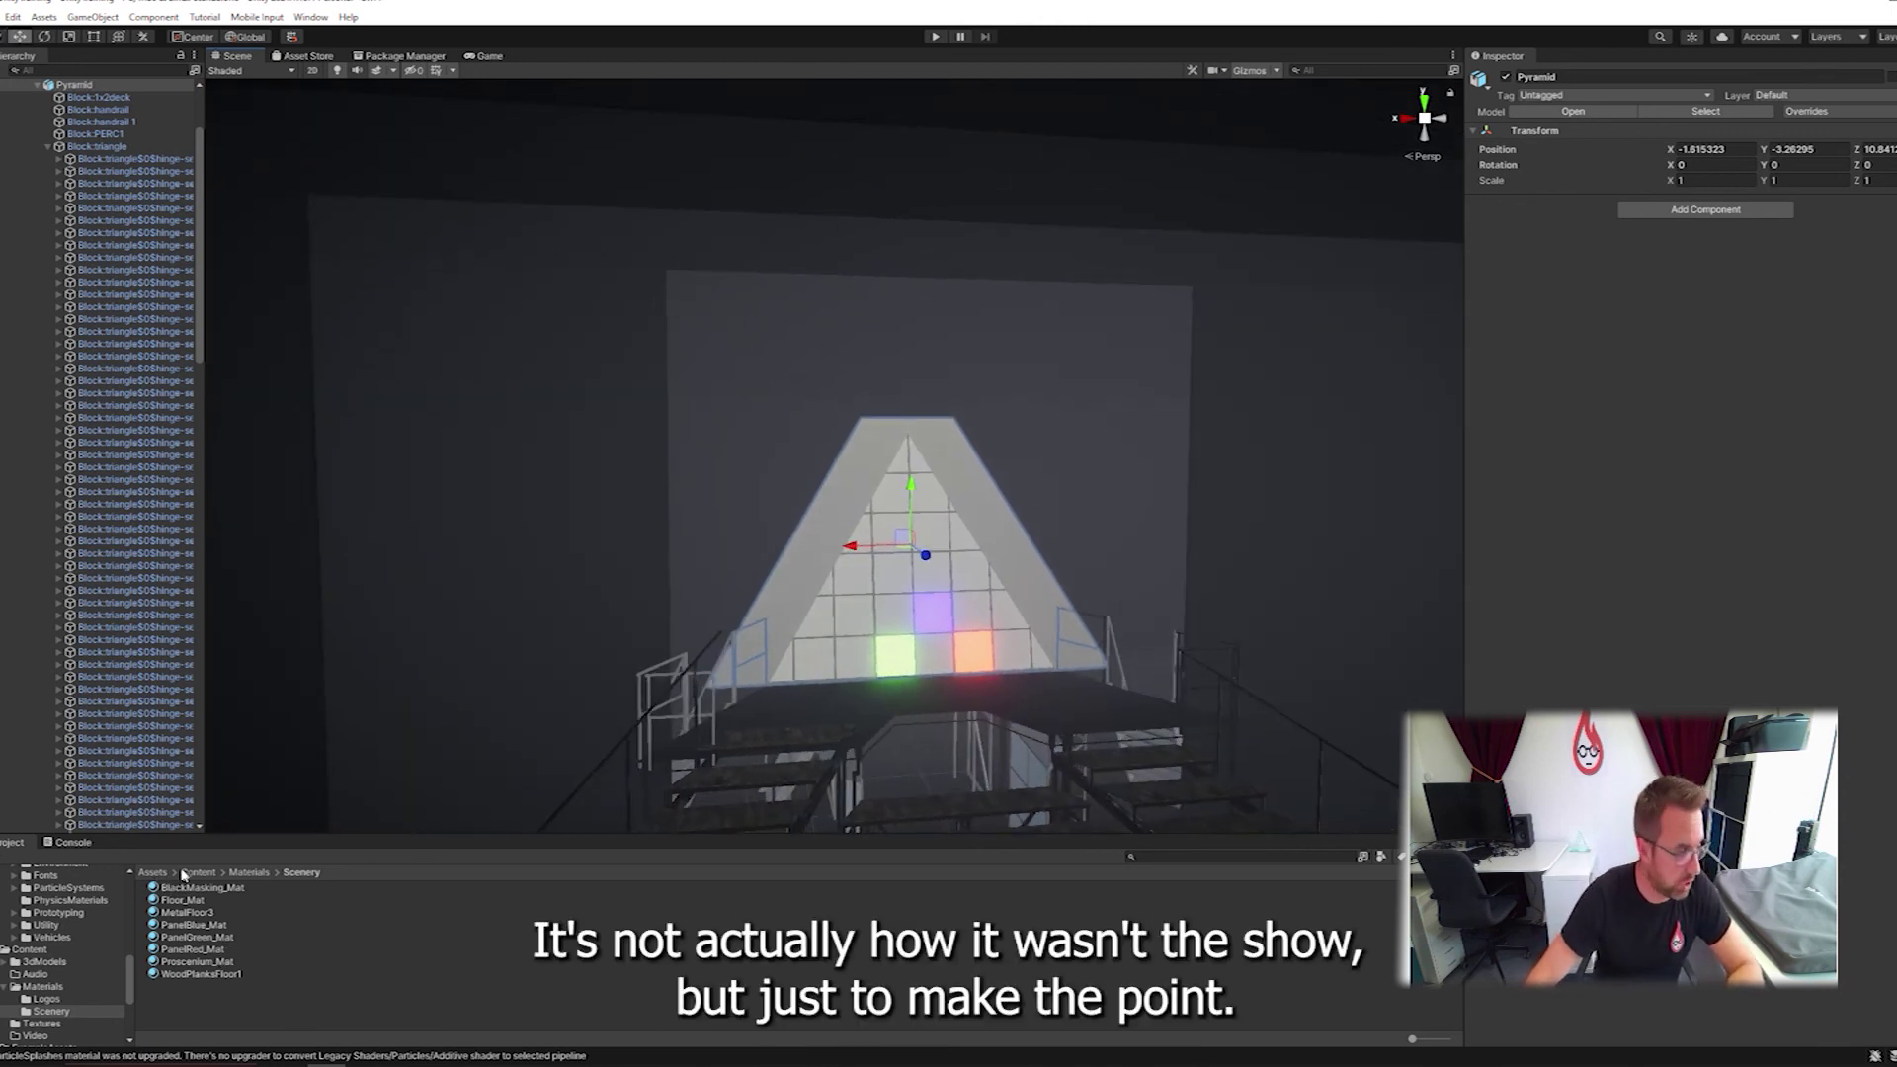
Open the Material folder of the third-party PBRMetalMaterials and select the MetalGalvanized material.
{"action": "left_click", "coordinate": [152, 873]}
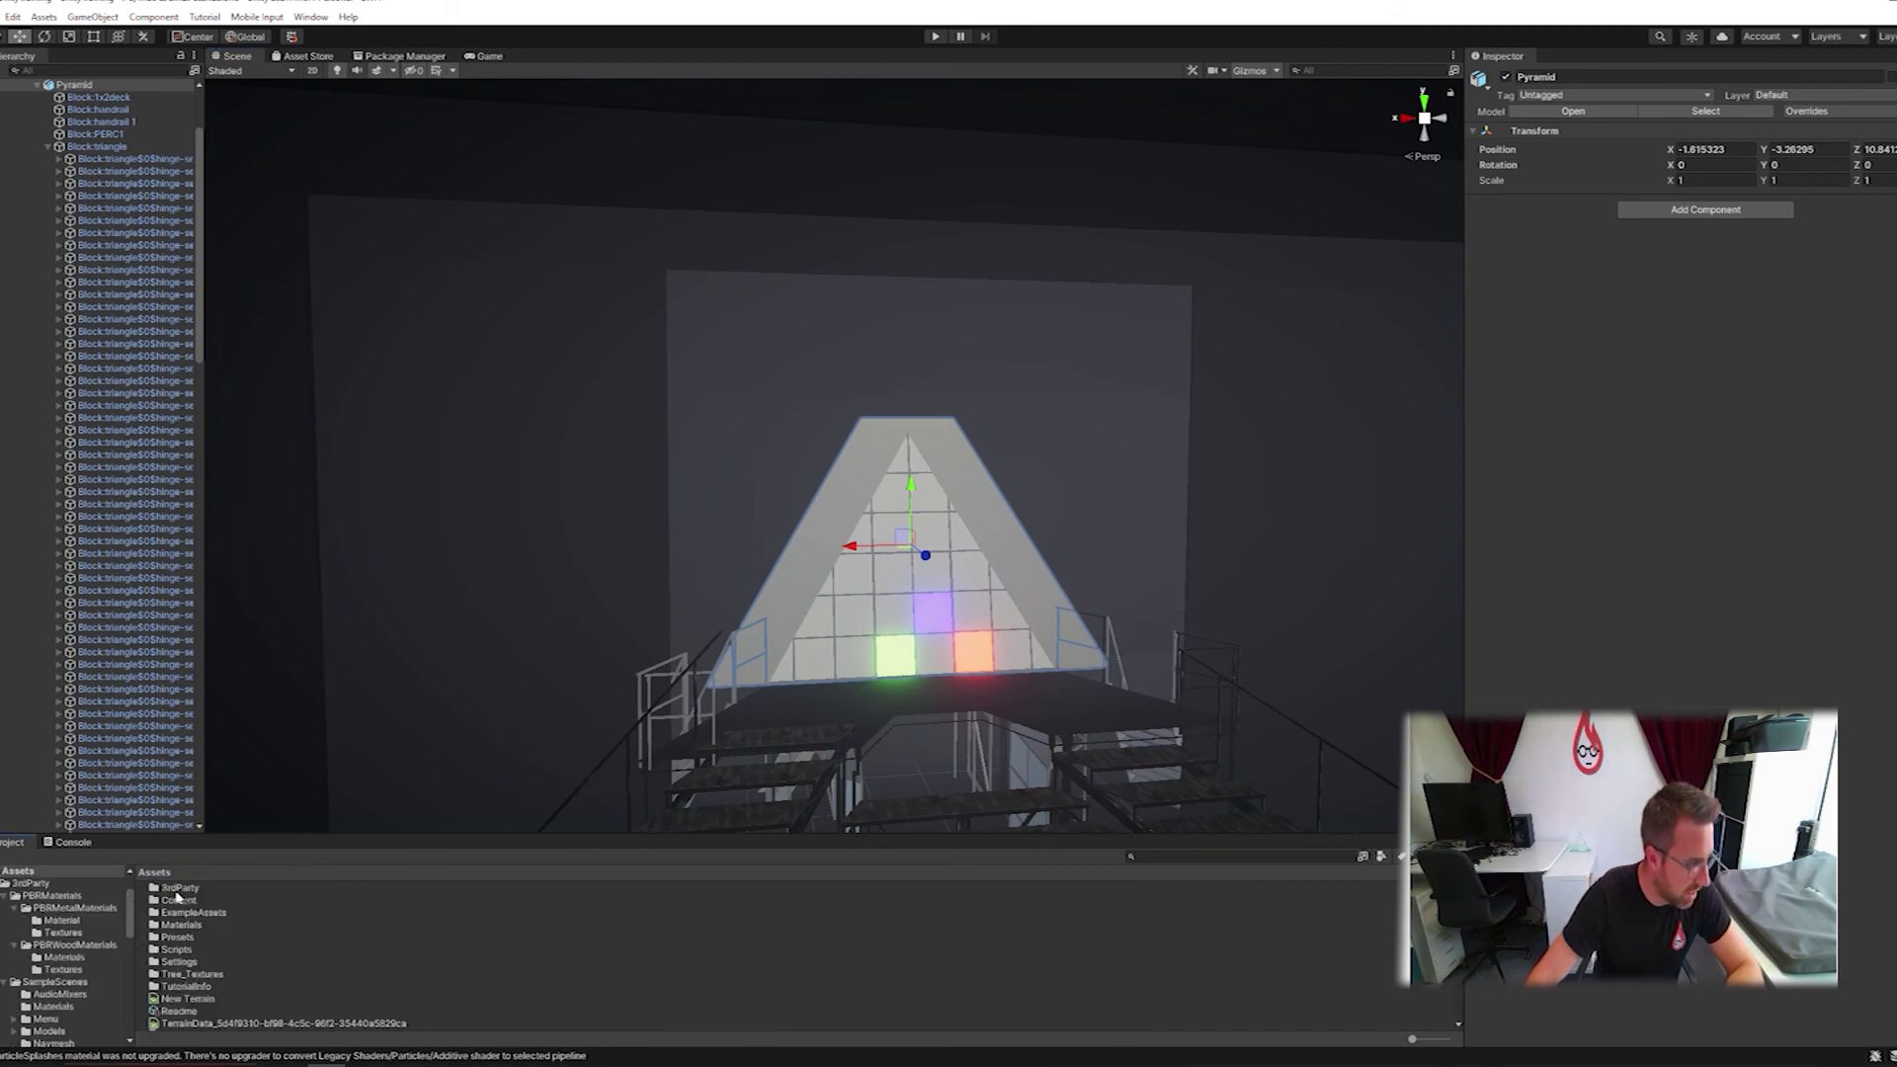
{"action": "double_click", "coordinate": [188, 889]}
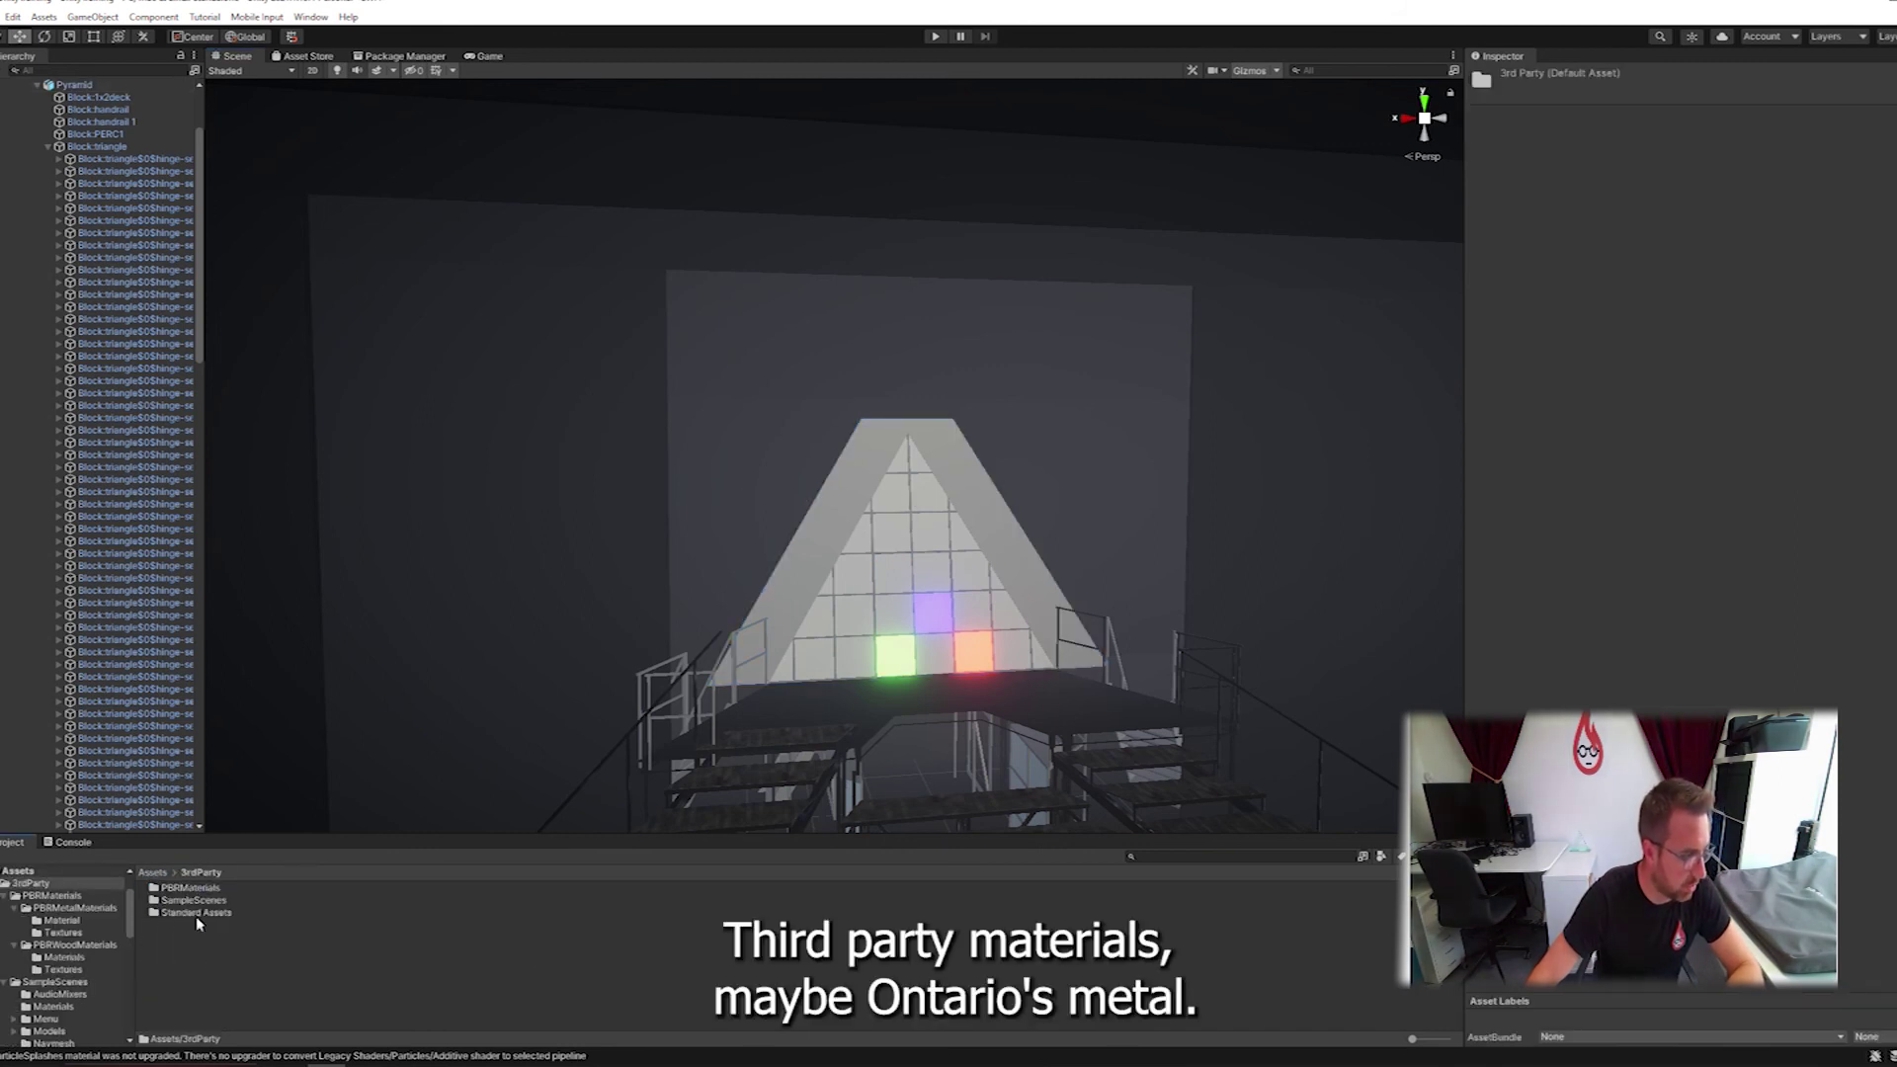
{"action": "double_click", "coordinate": [192, 889]}
{"action": "double_click", "coordinate": [204, 887]}
{"action": "left_click", "coordinate": [205, 887]}
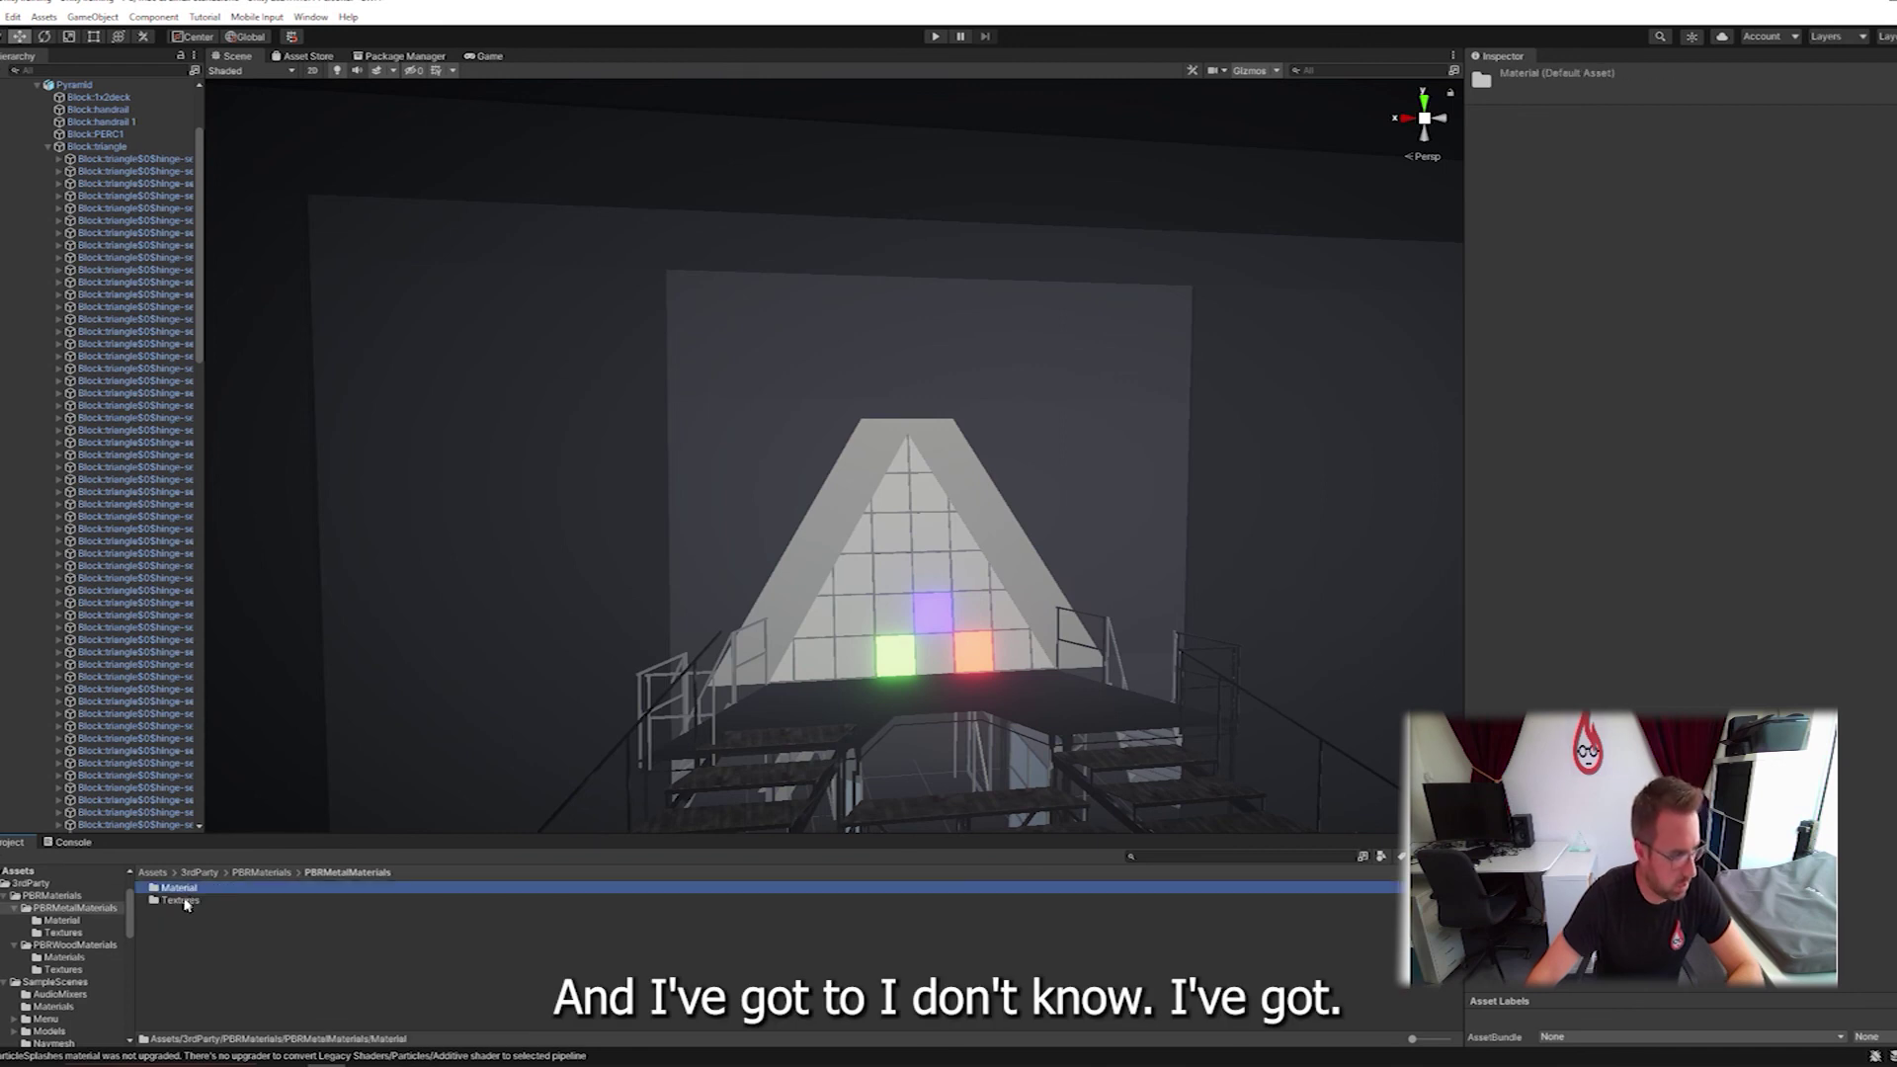
{"action": "double_click", "coordinate": [183, 889]}
{"action": "left_click", "coordinate": [171, 889]}
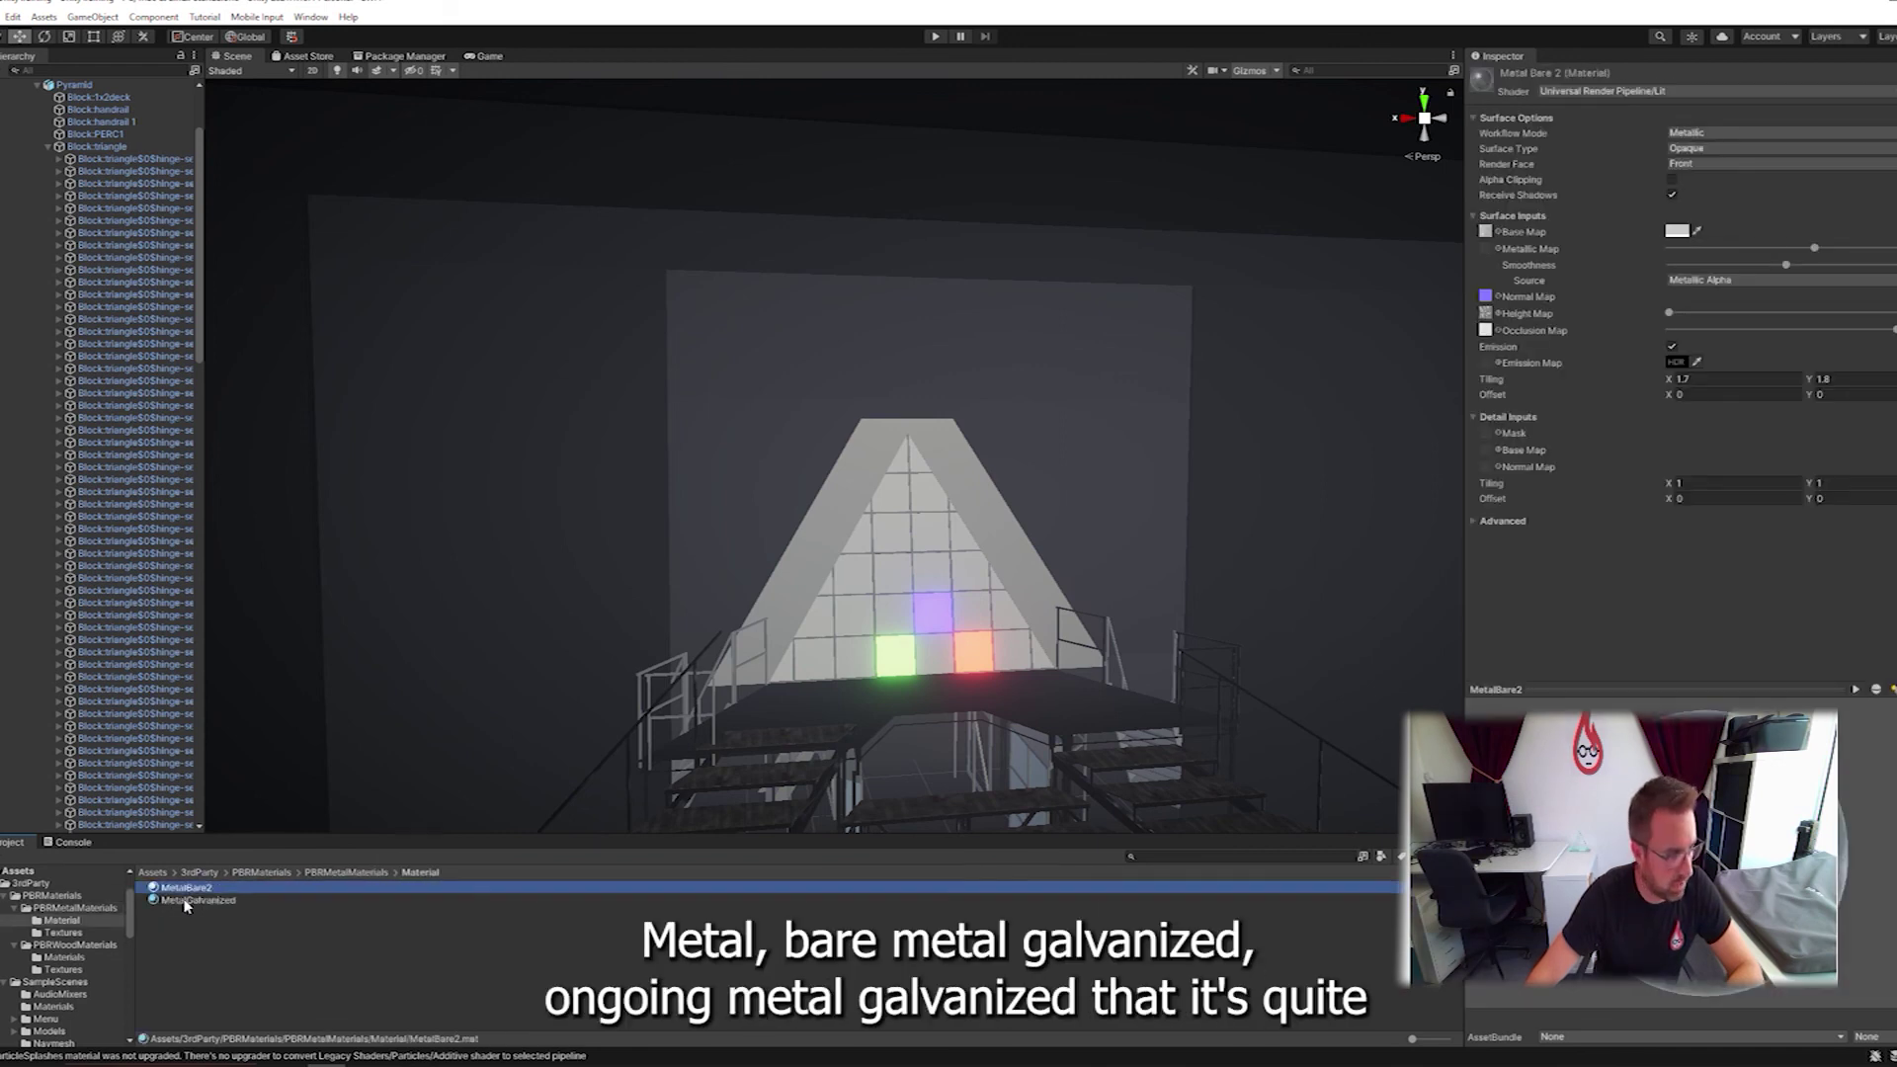
{"action": "left_click", "coordinate": [187, 900]}
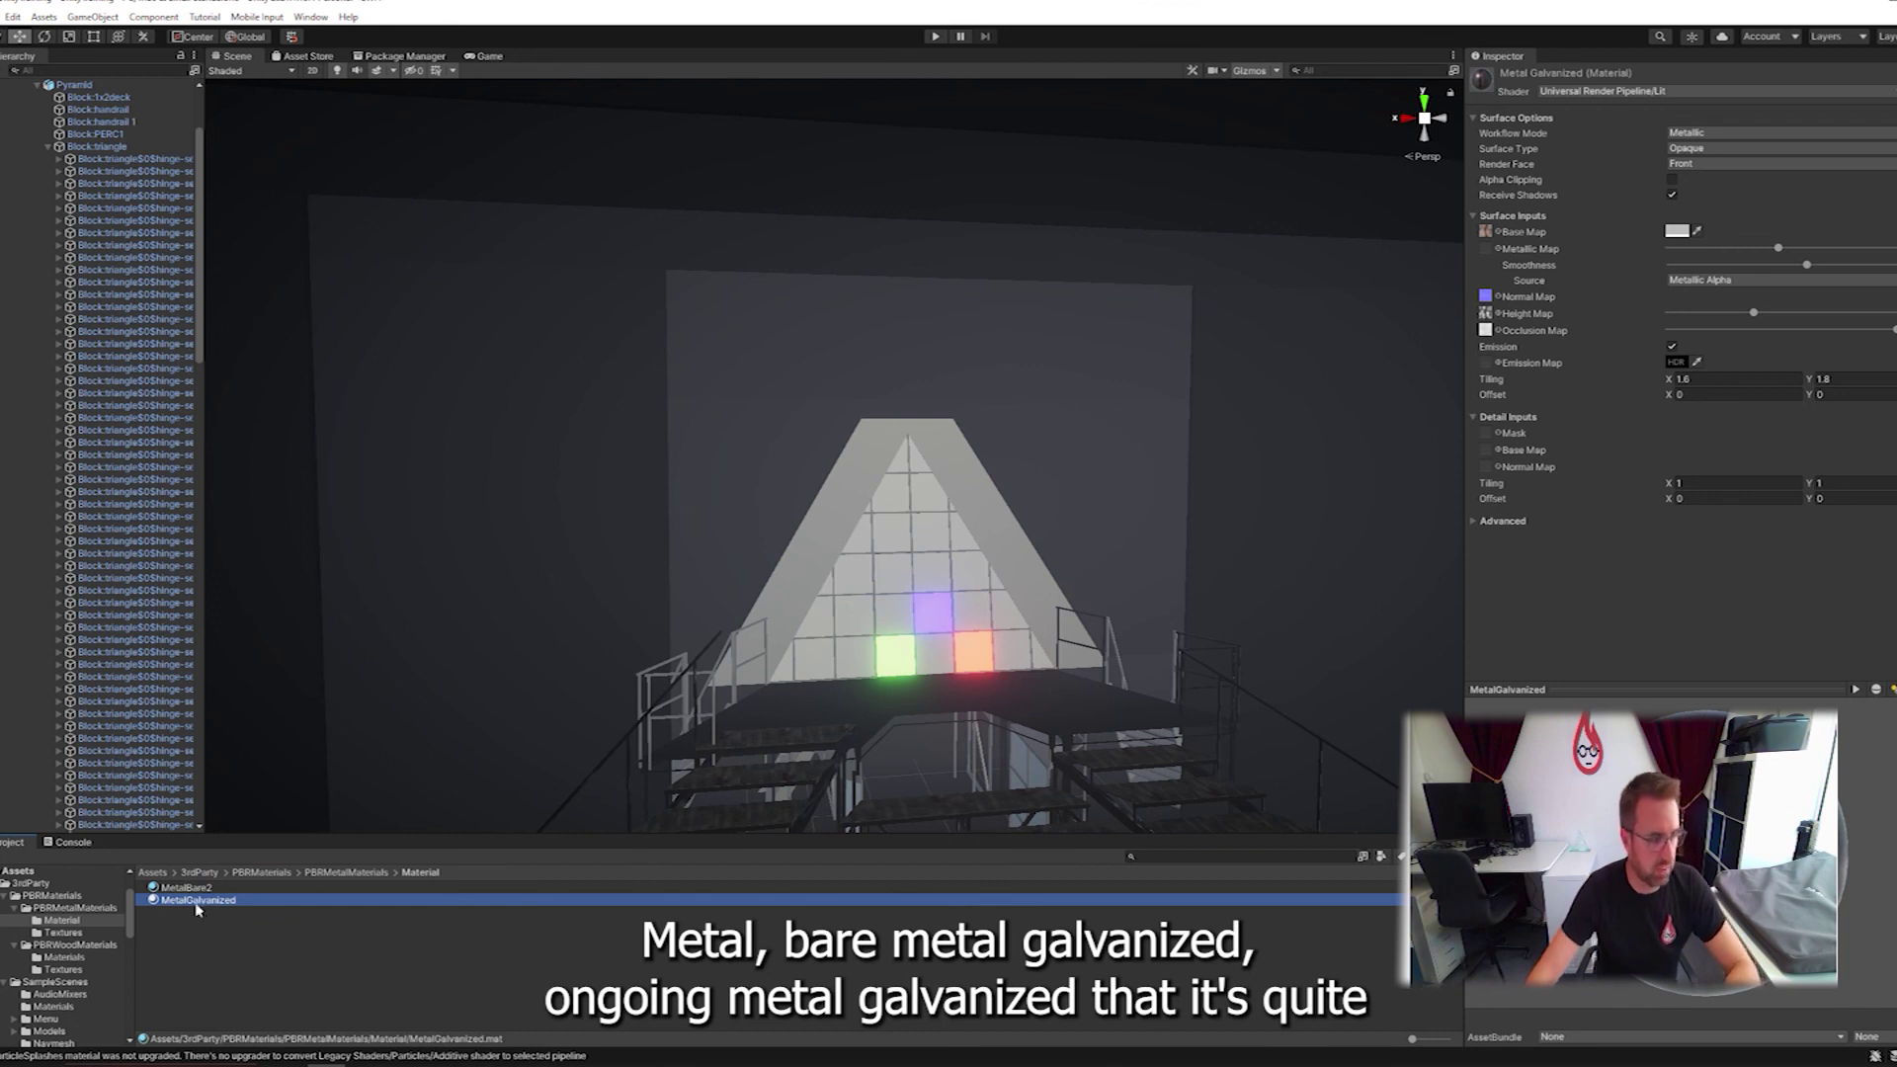
Apply the MetalGalvanized material to the frame around the triangular window and check it up close.
{"action": "left_click_drag", "start_coordinate": [198, 907], "coordinate": [791, 568]}
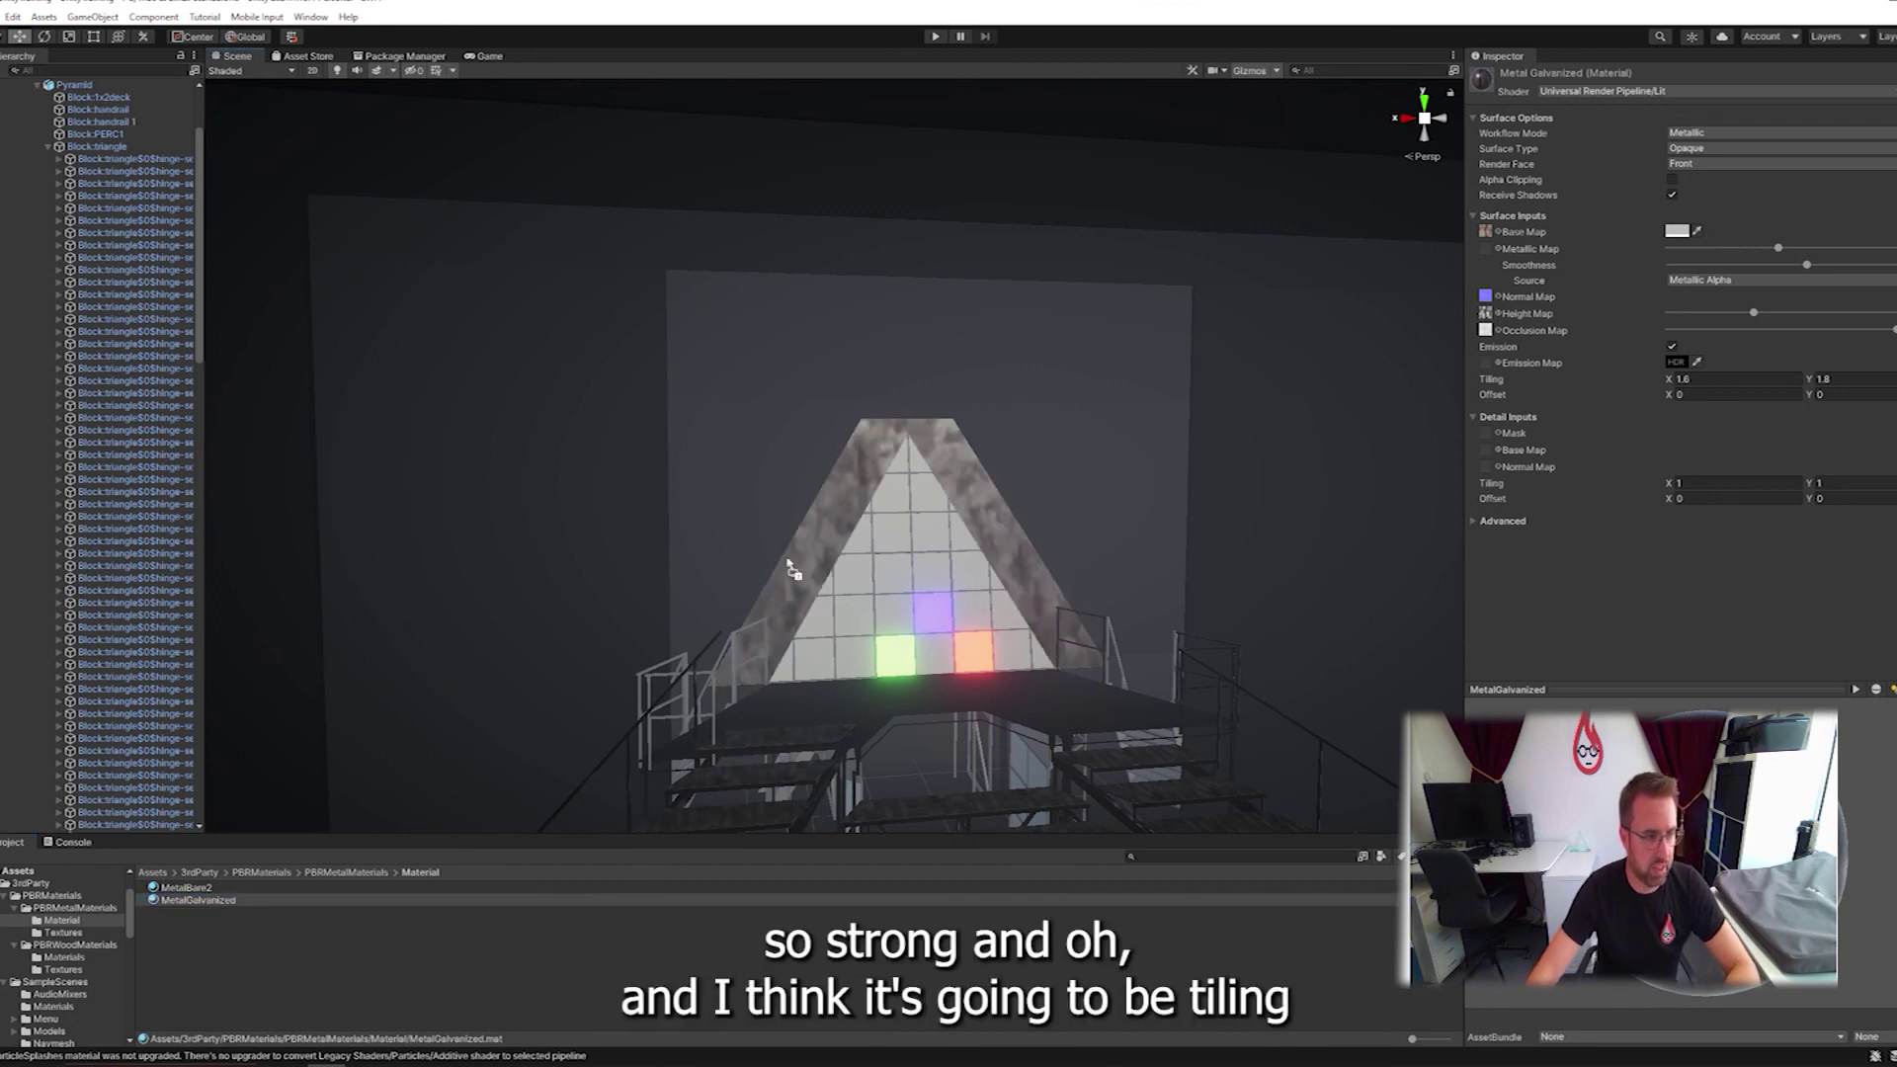
{"action": "scroll", "coordinate": [835, 573], "scroll_direction": "down", "scroll_amount": 1}
{"action": "scroll", "coordinate": [839, 566], "scroll_direction": "up", "scroll_amount": 5}
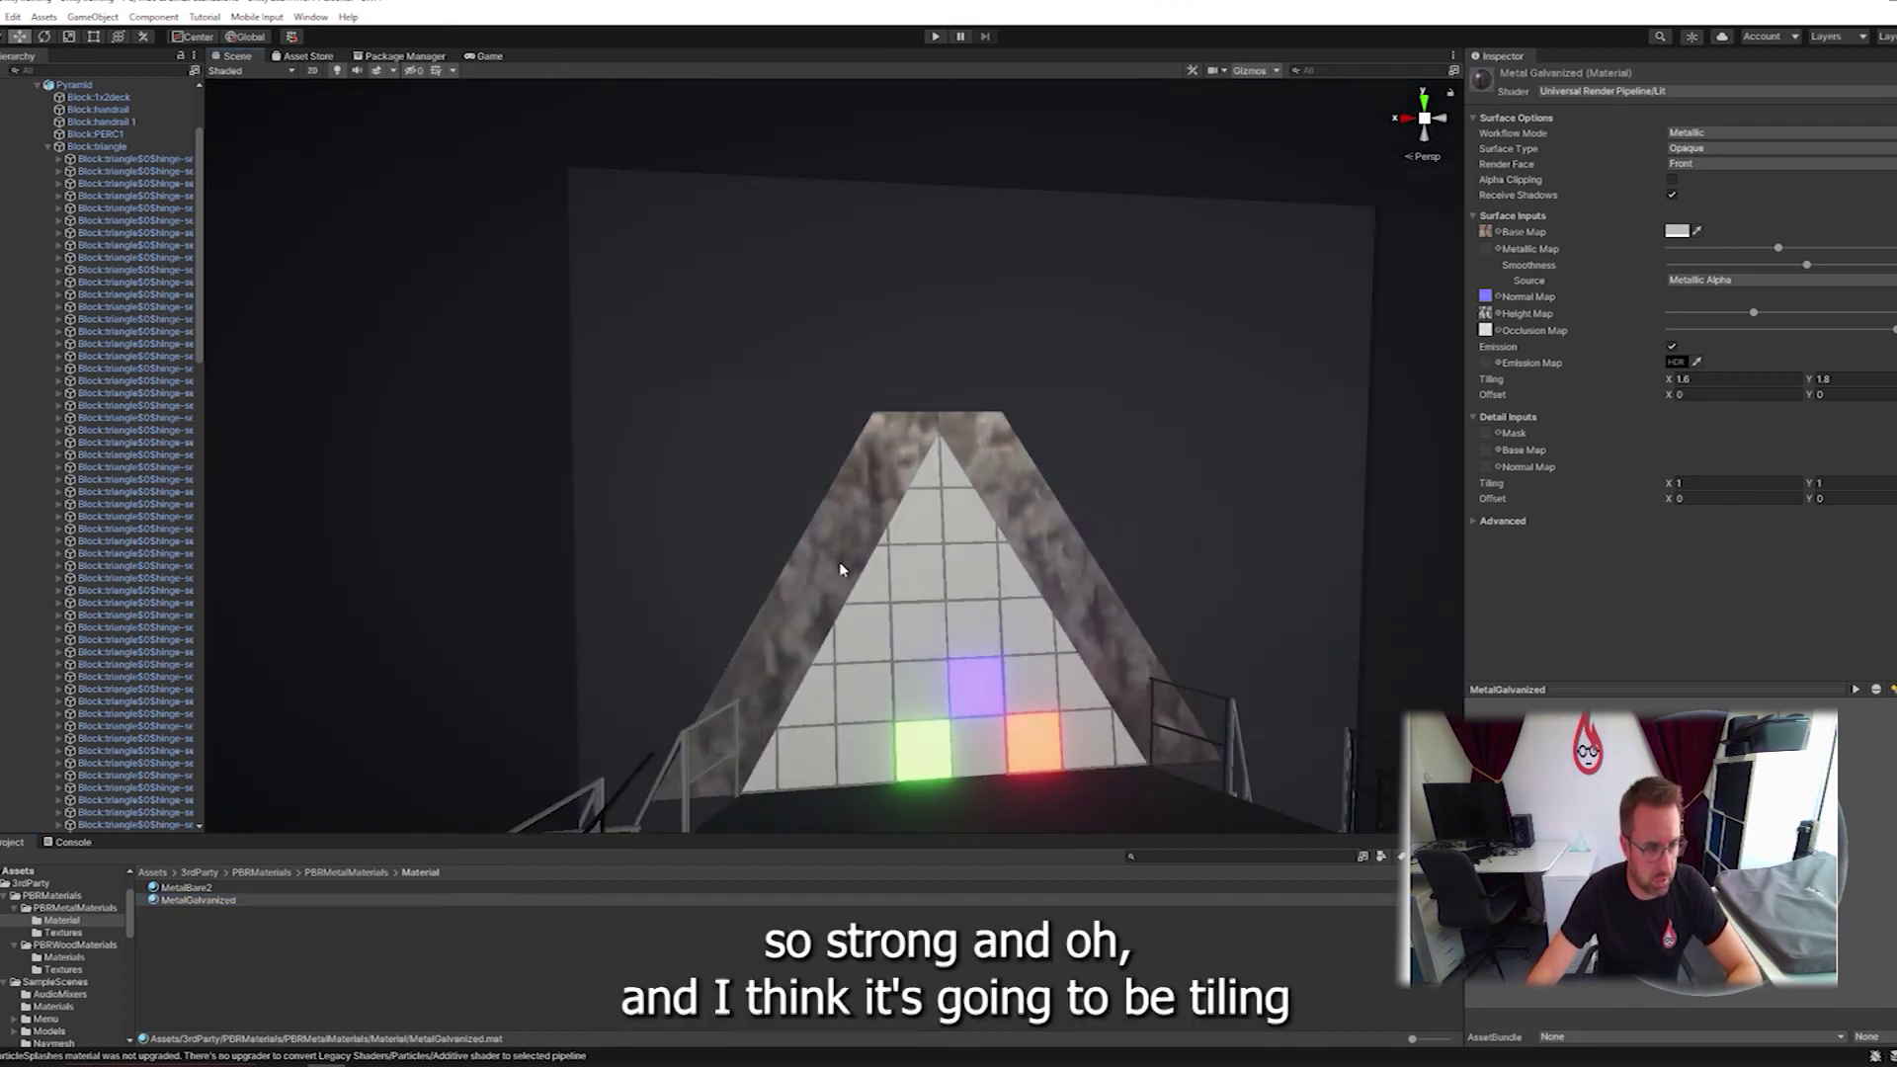
{"action": "scroll", "coordinate": [834, 580], "scroll_direction": "down", "scroll_amount": 3}
{"action": "scroll", "coordinate": [832, 581], "scroll_direction": "down", "scroll_amount": 2}
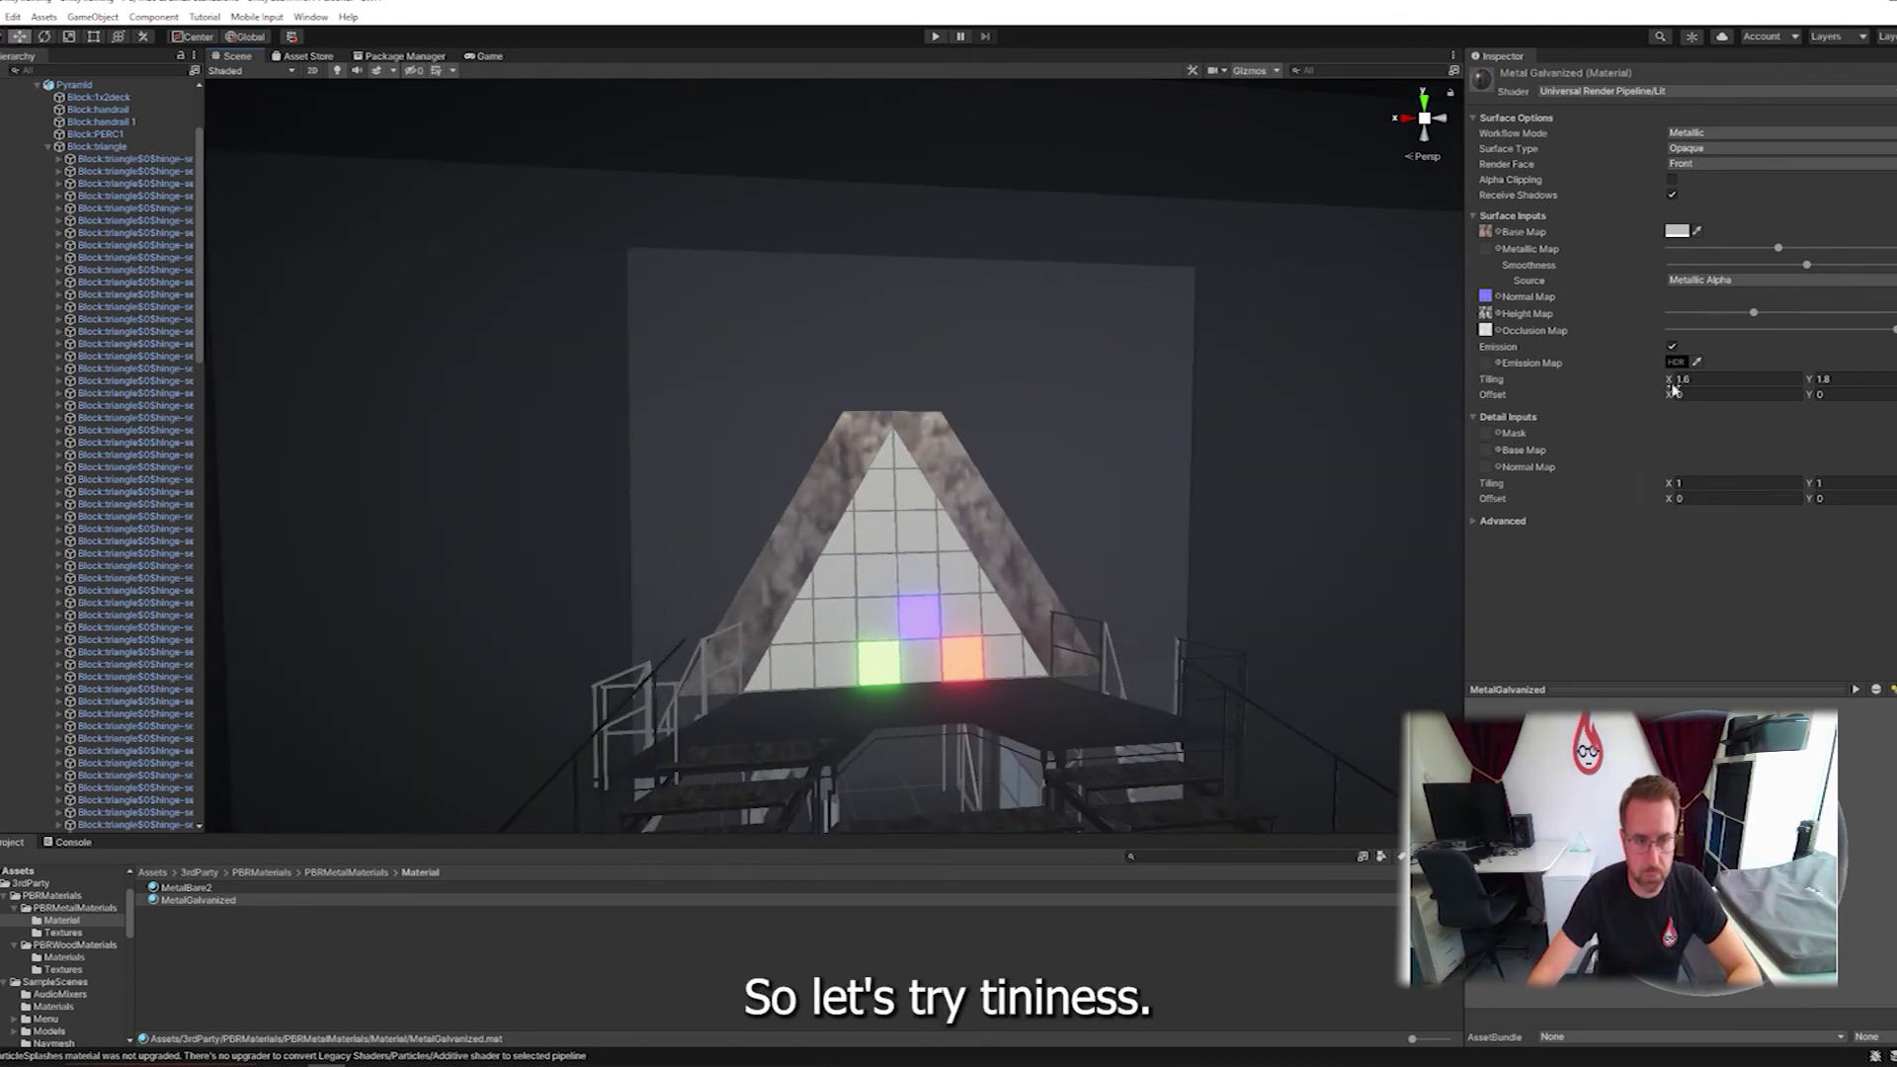
Set the tiling of the MetalGalvanized material to X 33.9 and Y 29.91.
{"action": "left_click_drag", "start_coordinate": [1669, 380], "coordinate": [1875, 388]}
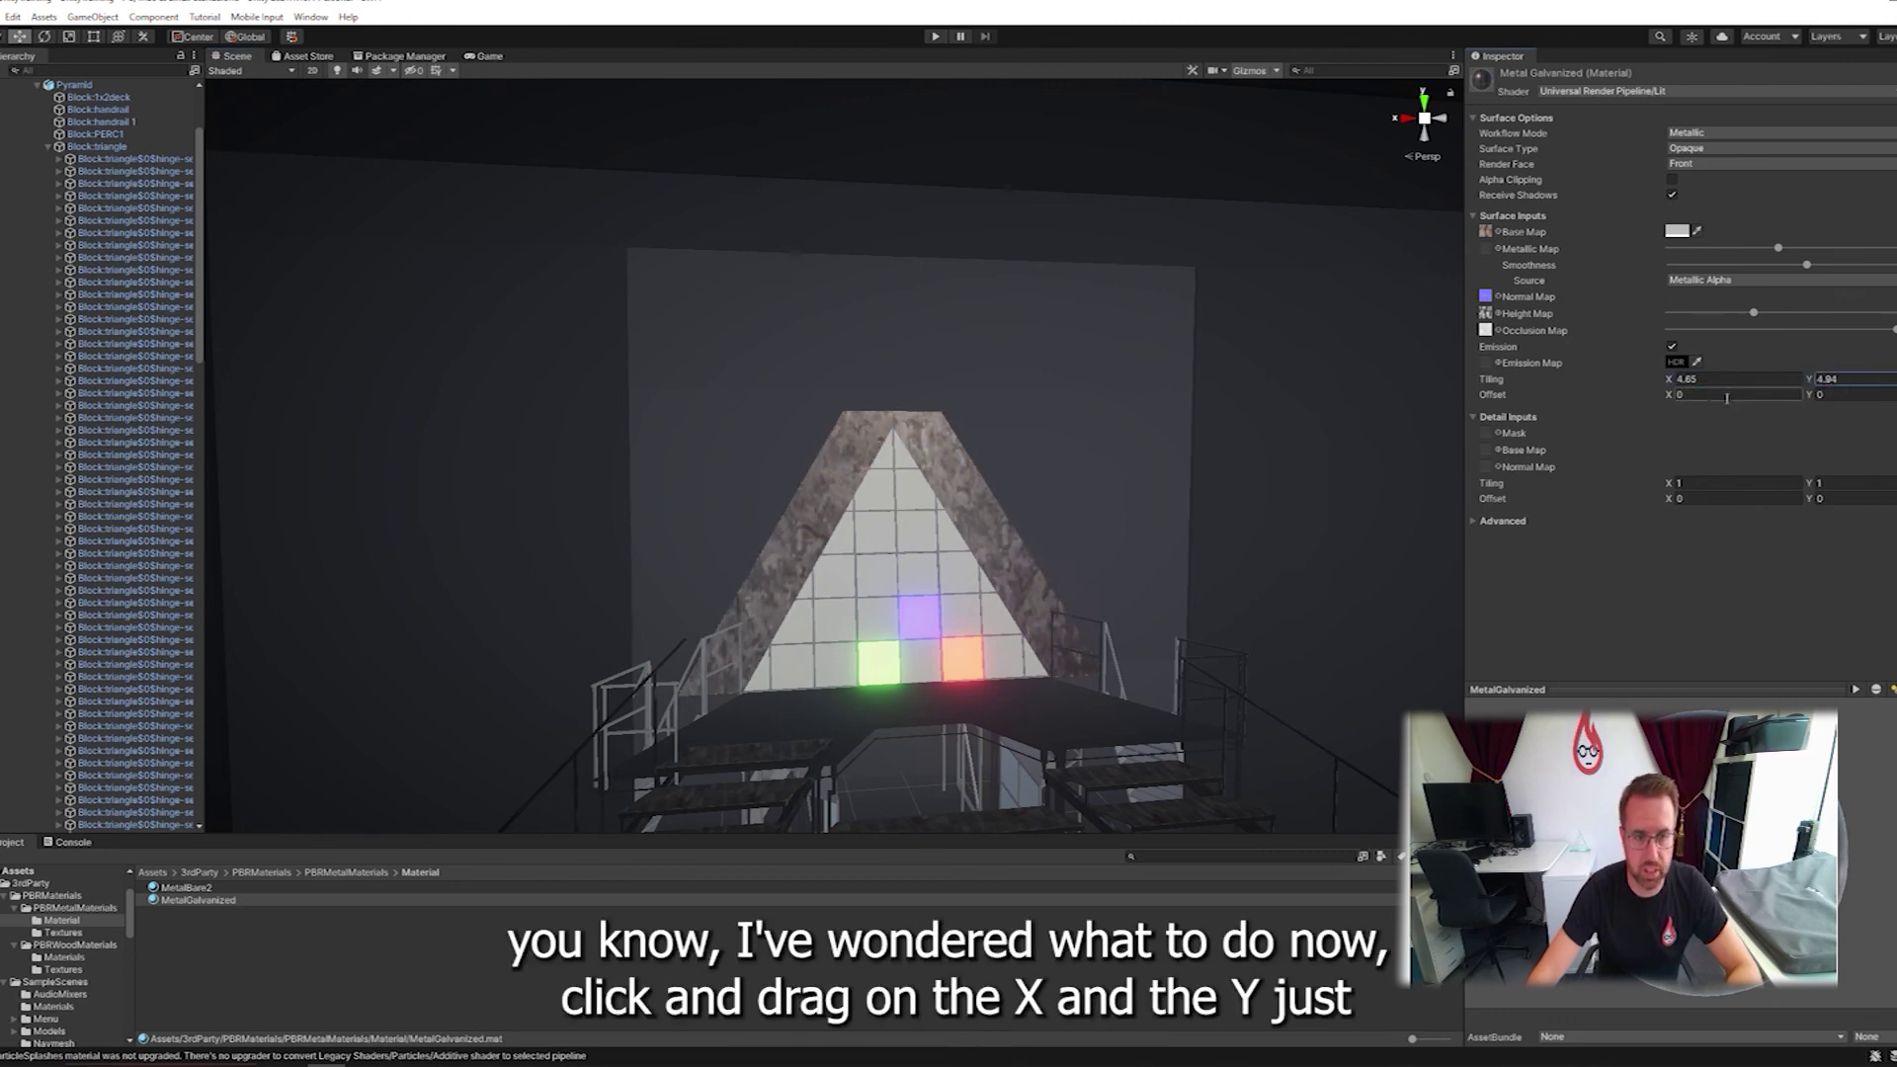
{"action": "left_click_drag", "start_coordinate": [1675, 387], "coordinate": [1893, 388]}
{"action": "left_click_drag", "start_coordinate": [1675, 388], "coordinate": [1706, 527]}
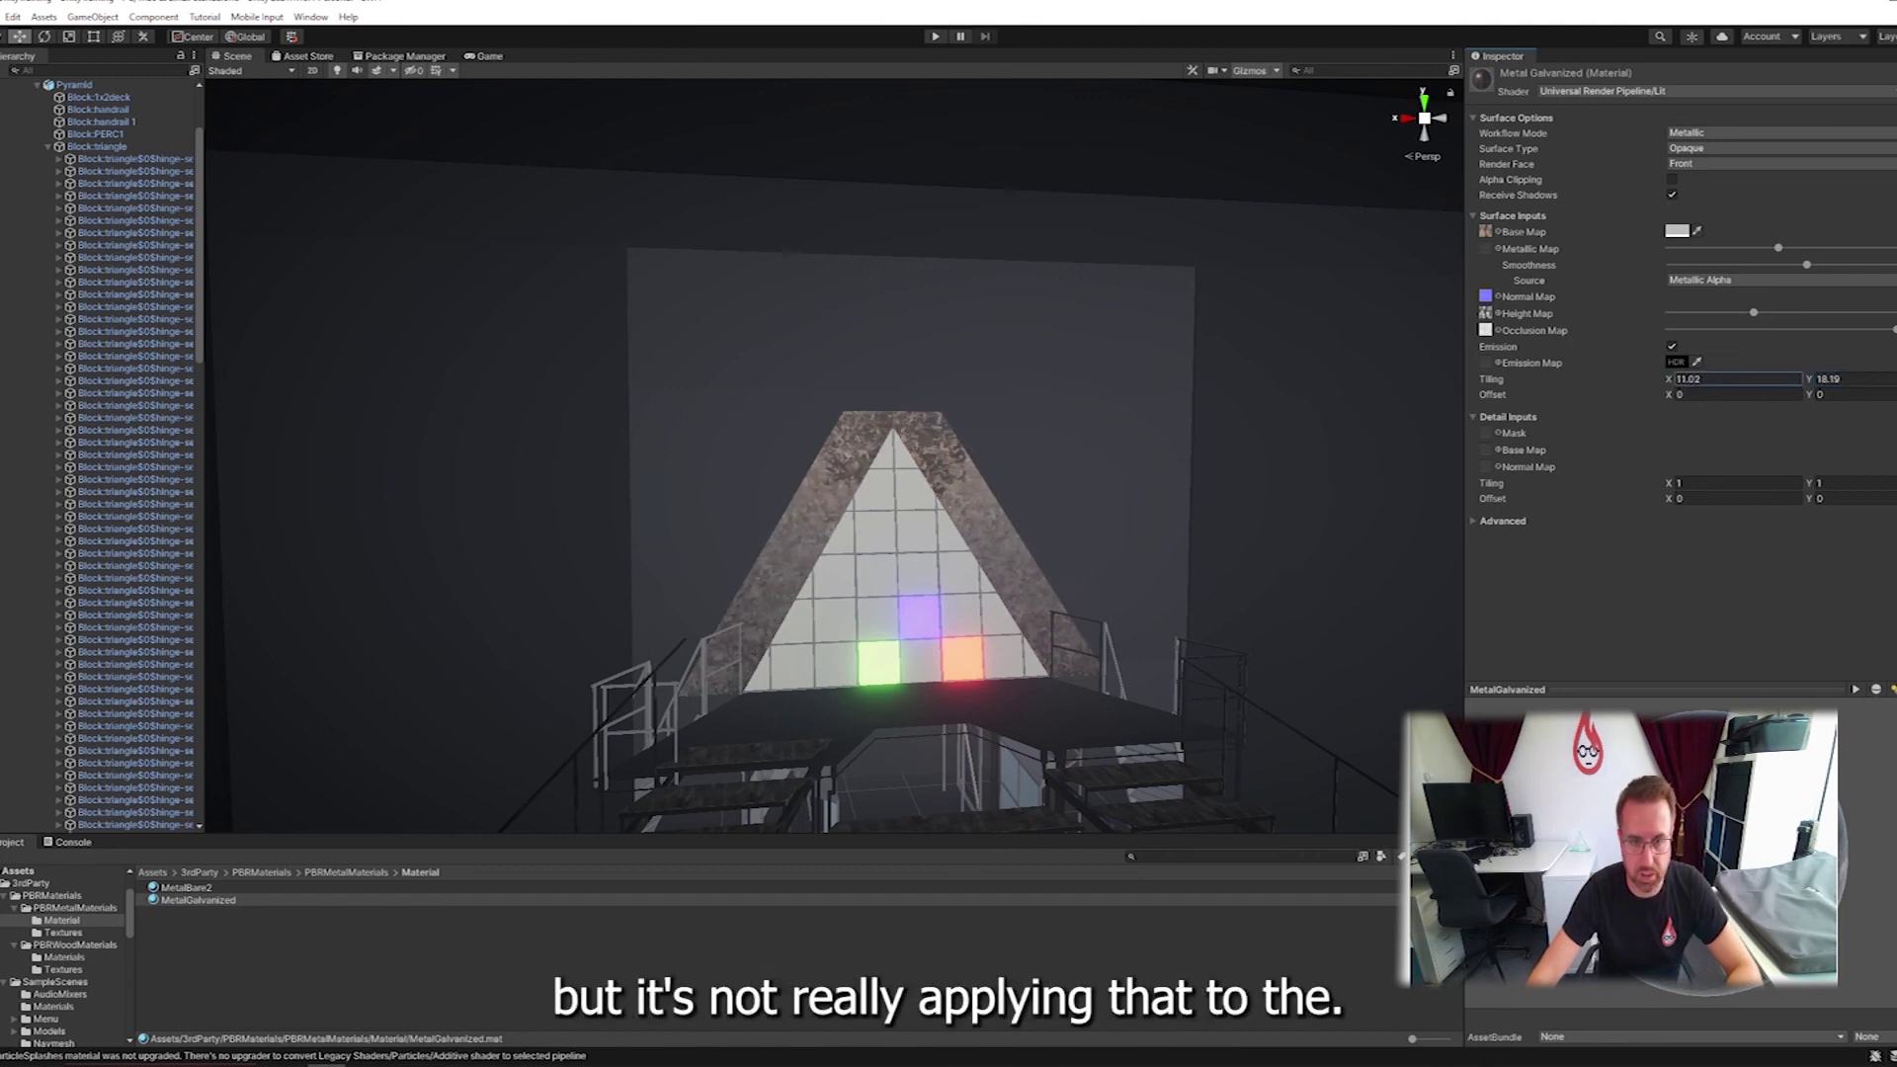
{"action": "left_click_drag", "start_coordinate": [1812, 386], "coordinate": [1821, 388]}
{"action": "left_click_drag", "start_coordinate": [1668, 380], "coordinate": [1821, 389]}
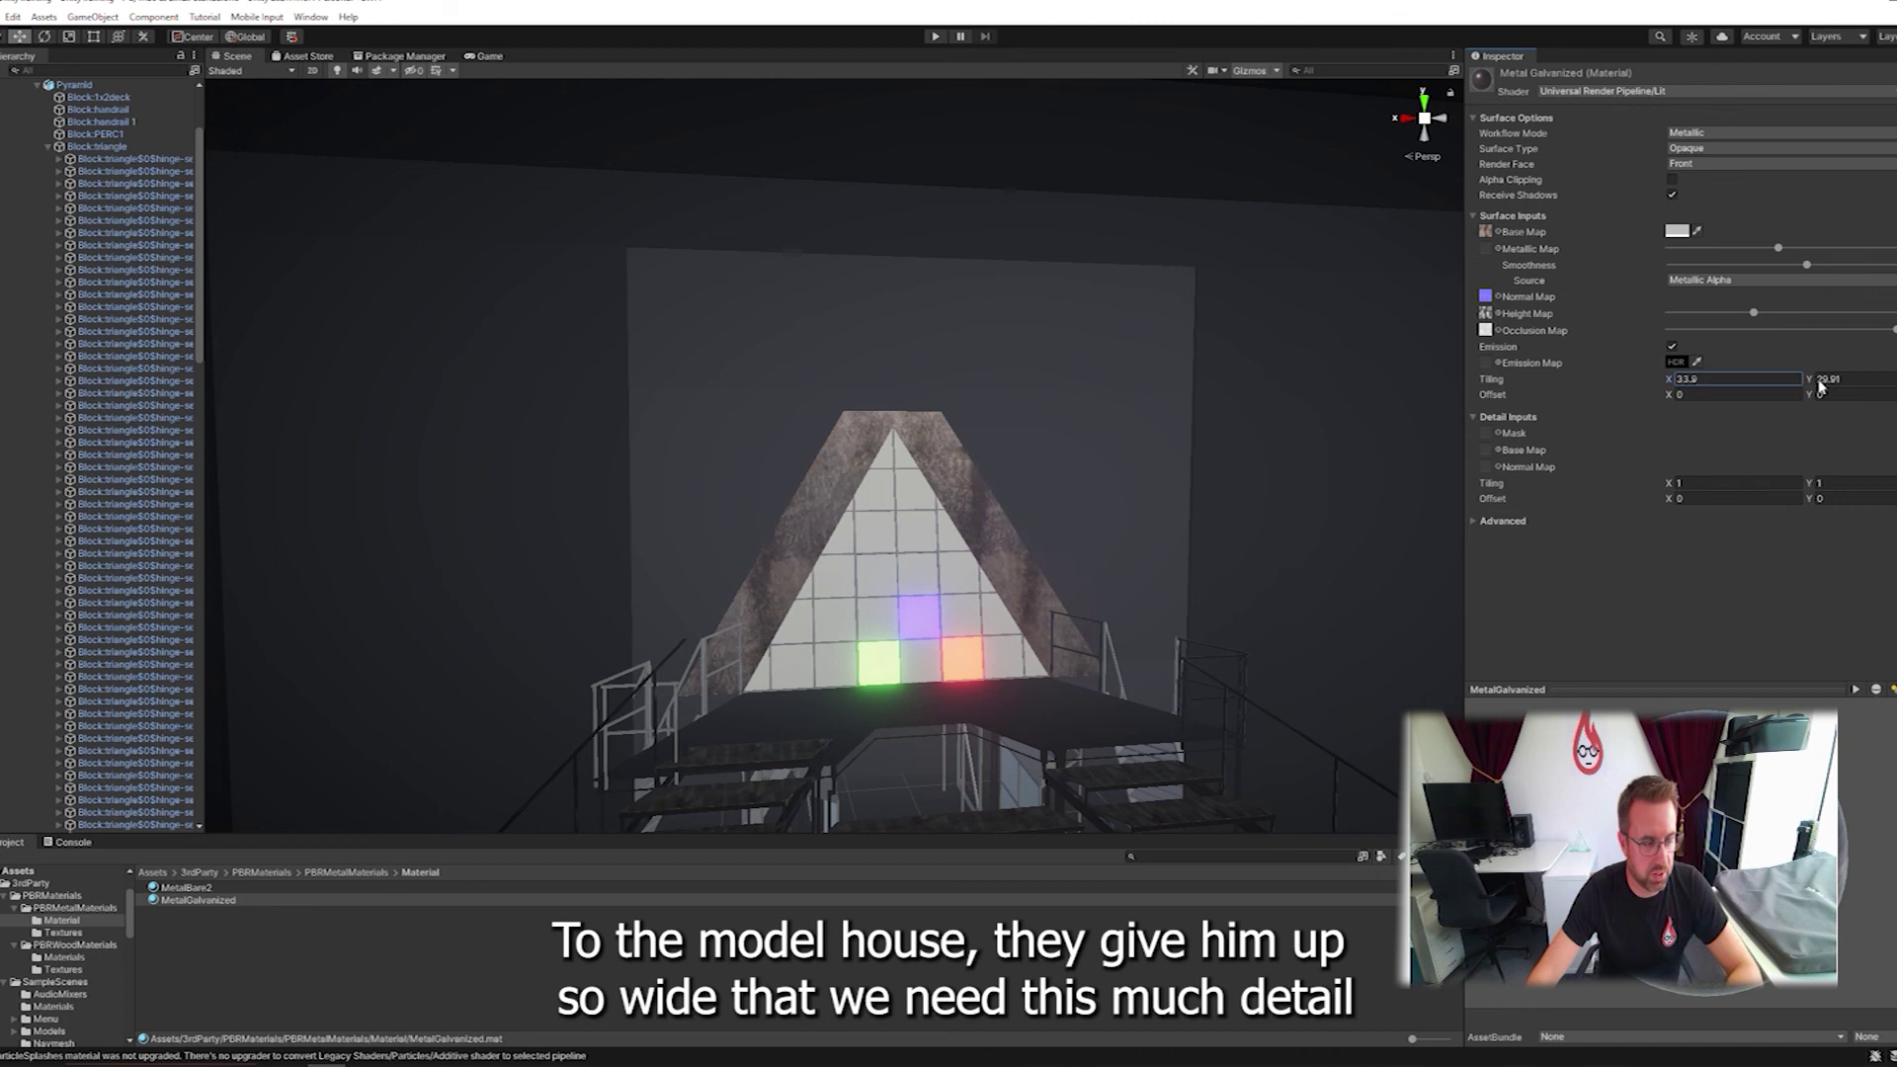
{"action": "middle_click_drag", "start_coordinate": [871, 468], "coordinate": [831, 496]}
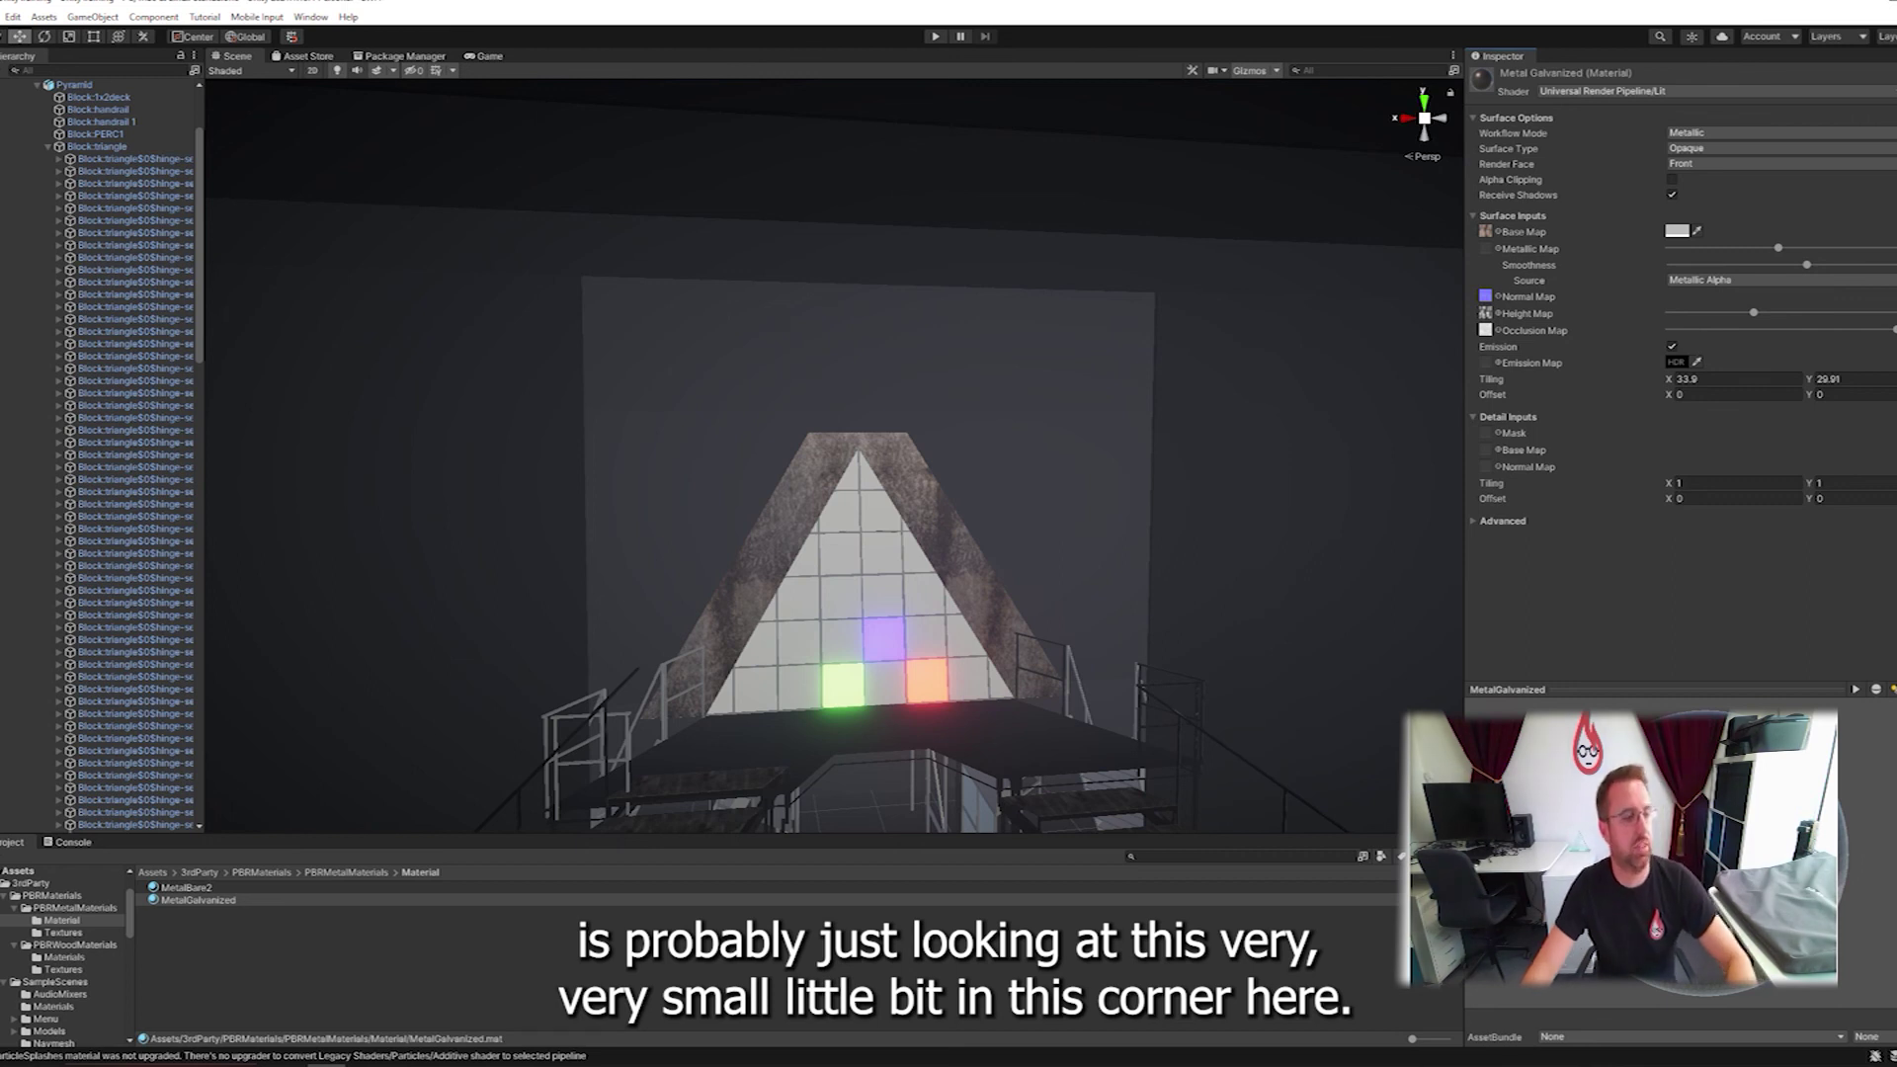
{"action": "middle_click_drag", "start_coordinate": [656, 383], "coordinate": [685, 422]}
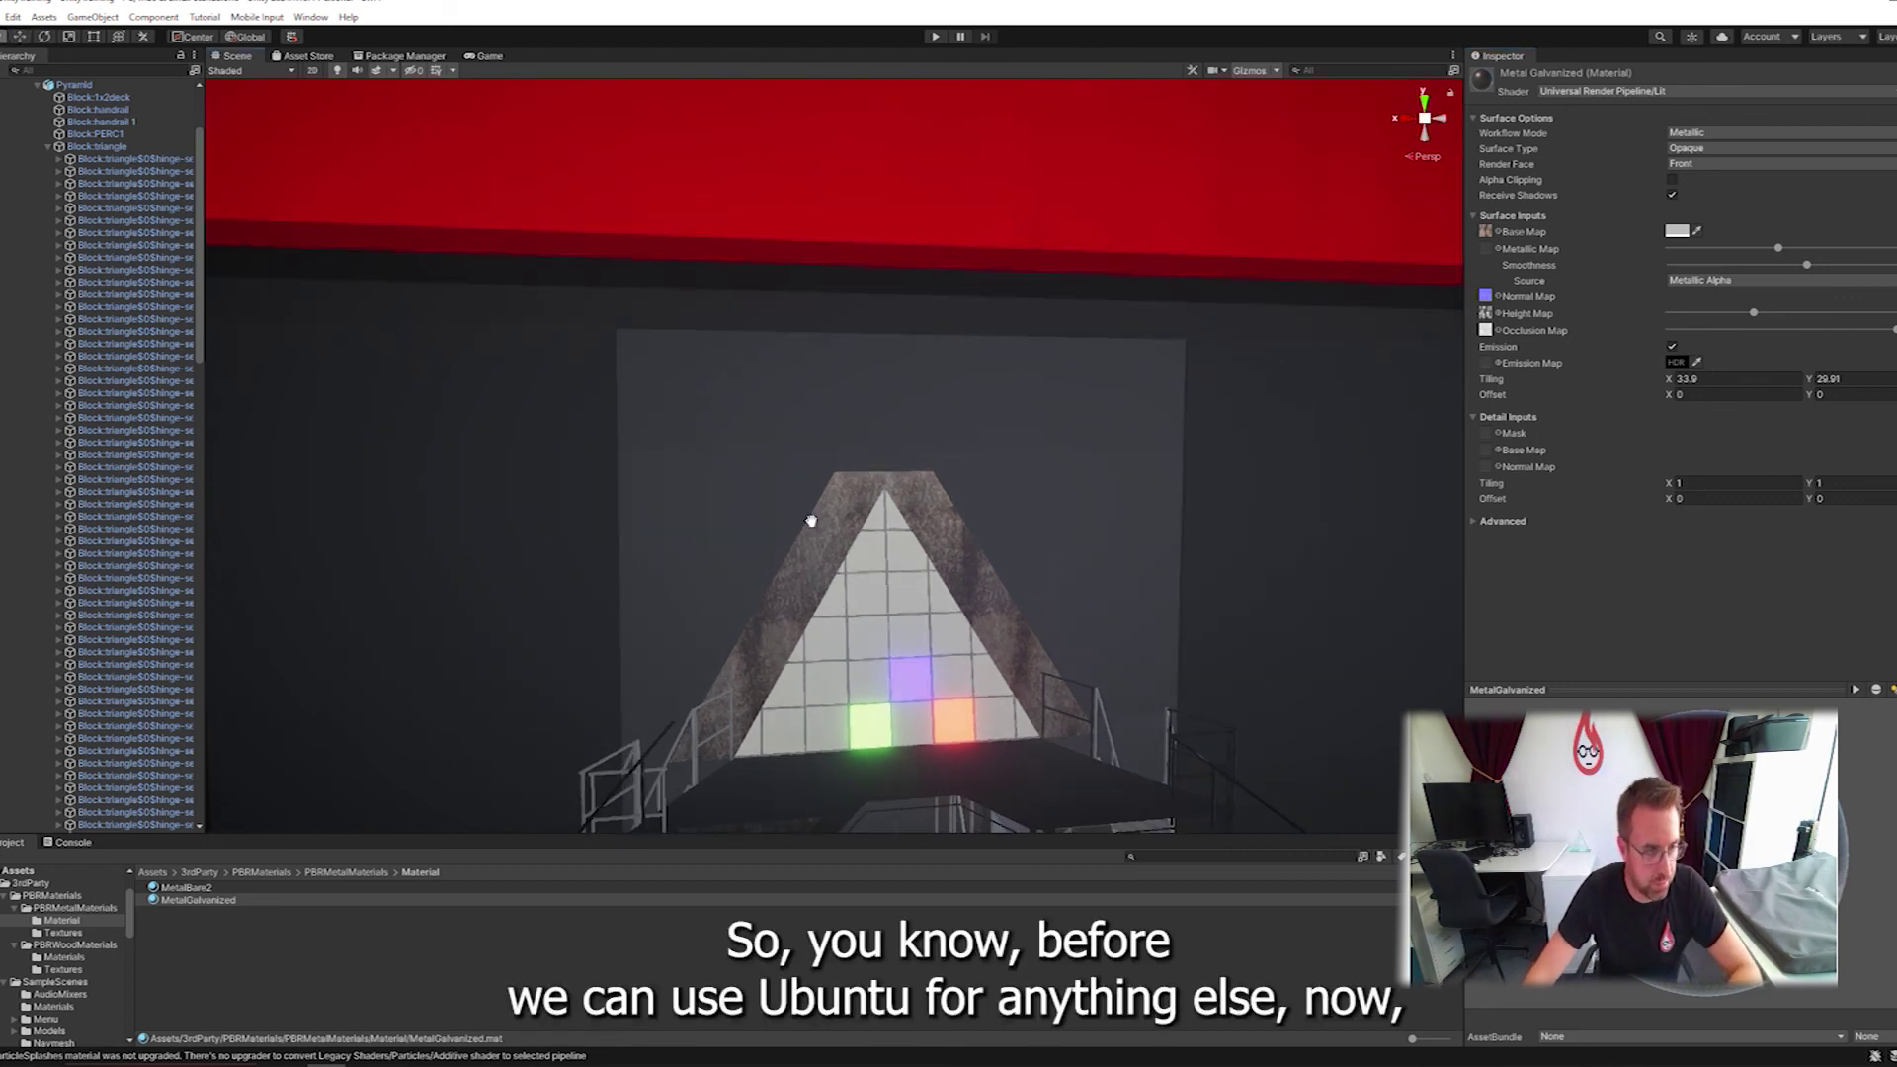
{"action": "middle_click_drag", "start_coordinate": [803, 523], "coordinate": [793, 460]}
{"action": "mouse_move", "coordinate": [793, 460]}
{"action": "left_mouse_down", "text": "alt"}
{"action": "mouse_move", "coordinate": [858, 442]}
{"action": "mouse_move", "coordinate": [812, 456]}
{"action": "left_mouse_up", "text": "alt"}
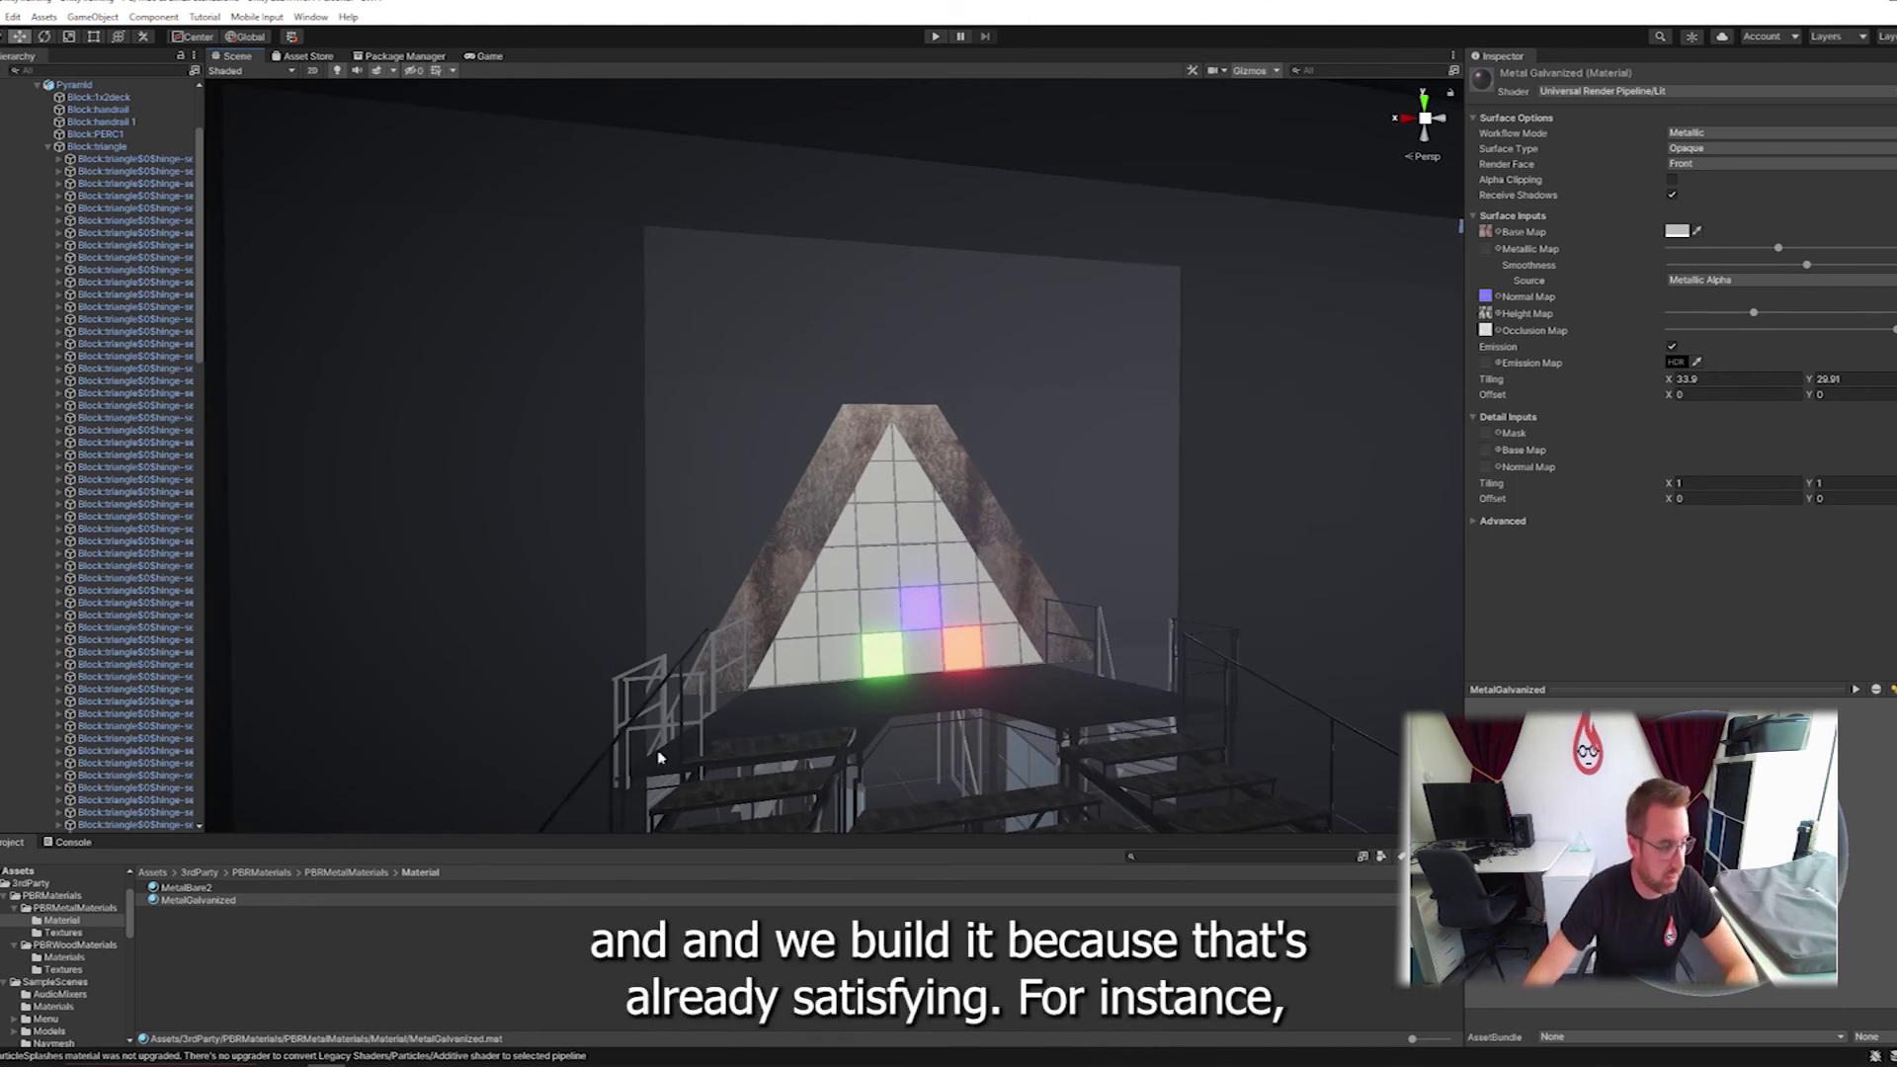
Try the MetalGalvanized material on the stair treads, inspecting it up close, and undo the assignment.
{"action": "left_click_drag", "start_coordinate": [203, 900], "coordinate": [780, 755]}
{"action": "middle_click_drag", "start_coordinate": [781, 755], "coordinate": [842, 676]}
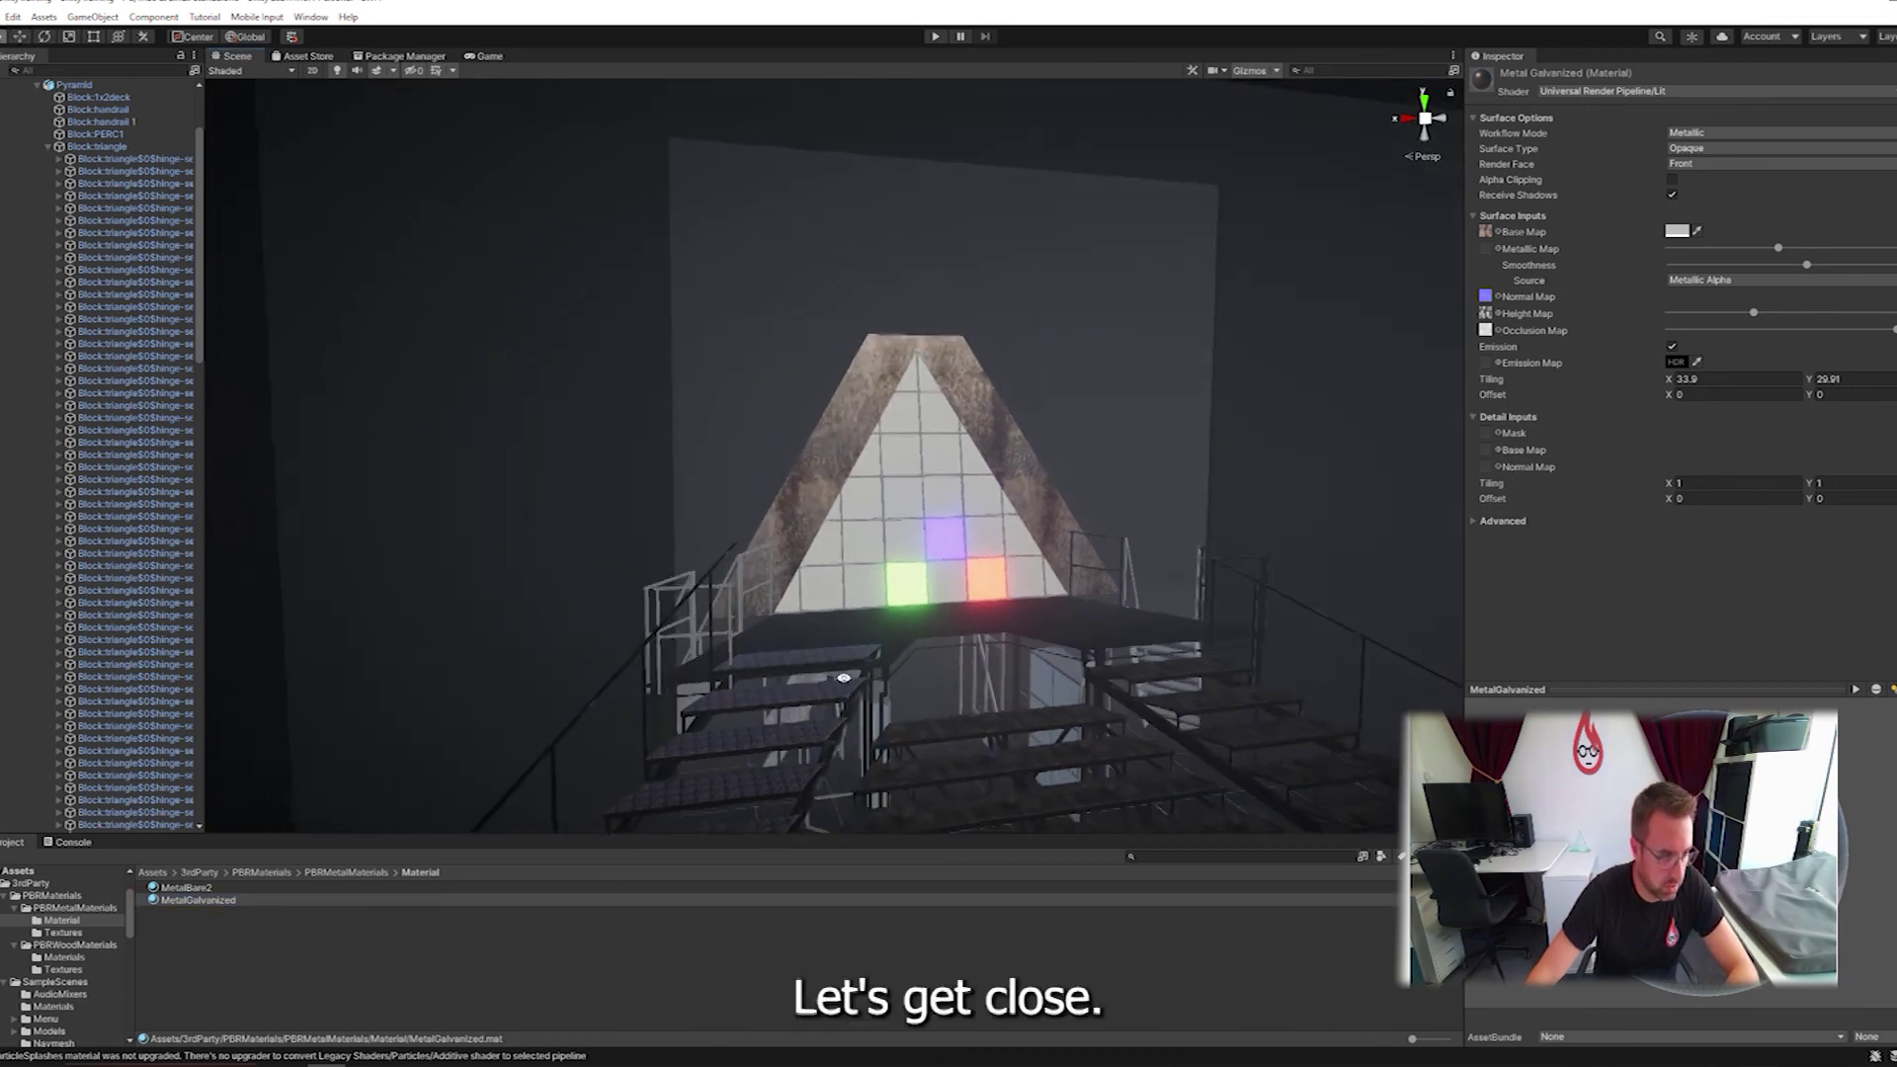
{"action": "left_click_drag", "start_coordinate": [842, 676], "coordinate": [731, 766], "text": "alt"}
{"action": "middle_click_drag", "start_coordinate": [731, 773], "coordinate": [826, 648]}
{"action": "scroll", "coordinate": [826, 648], "scroll_direction": "down", "scroll_amount": 10}
{"action": "scroll", "coordinate": [791, 637], "scroll_direction": "up", "scroll_amount": 5}
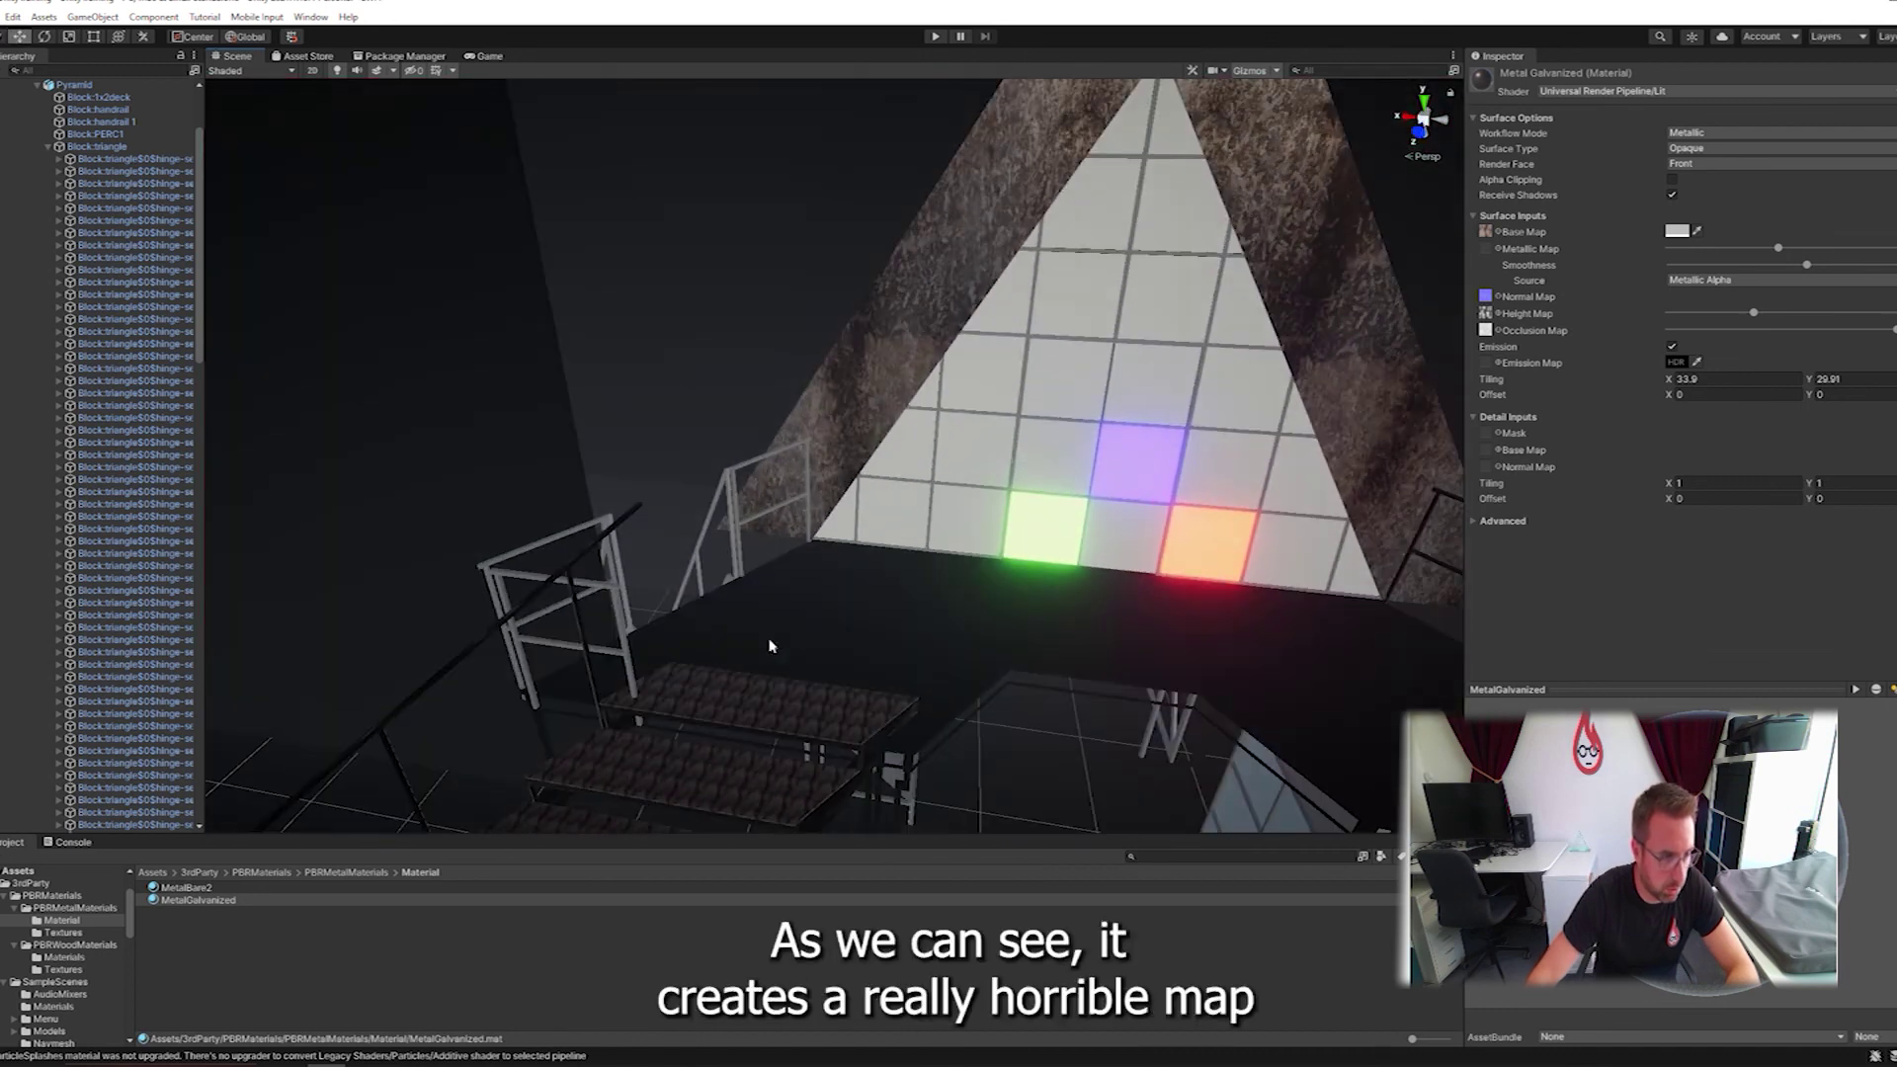
{"action": "middle_click_drag", "start_coordinate": [700, 744], "coordinate": [771, 645]}
{"action": "scroll", "coordinate": [770, 645], "scroll_direction": "up", "scroll_amount": 5}
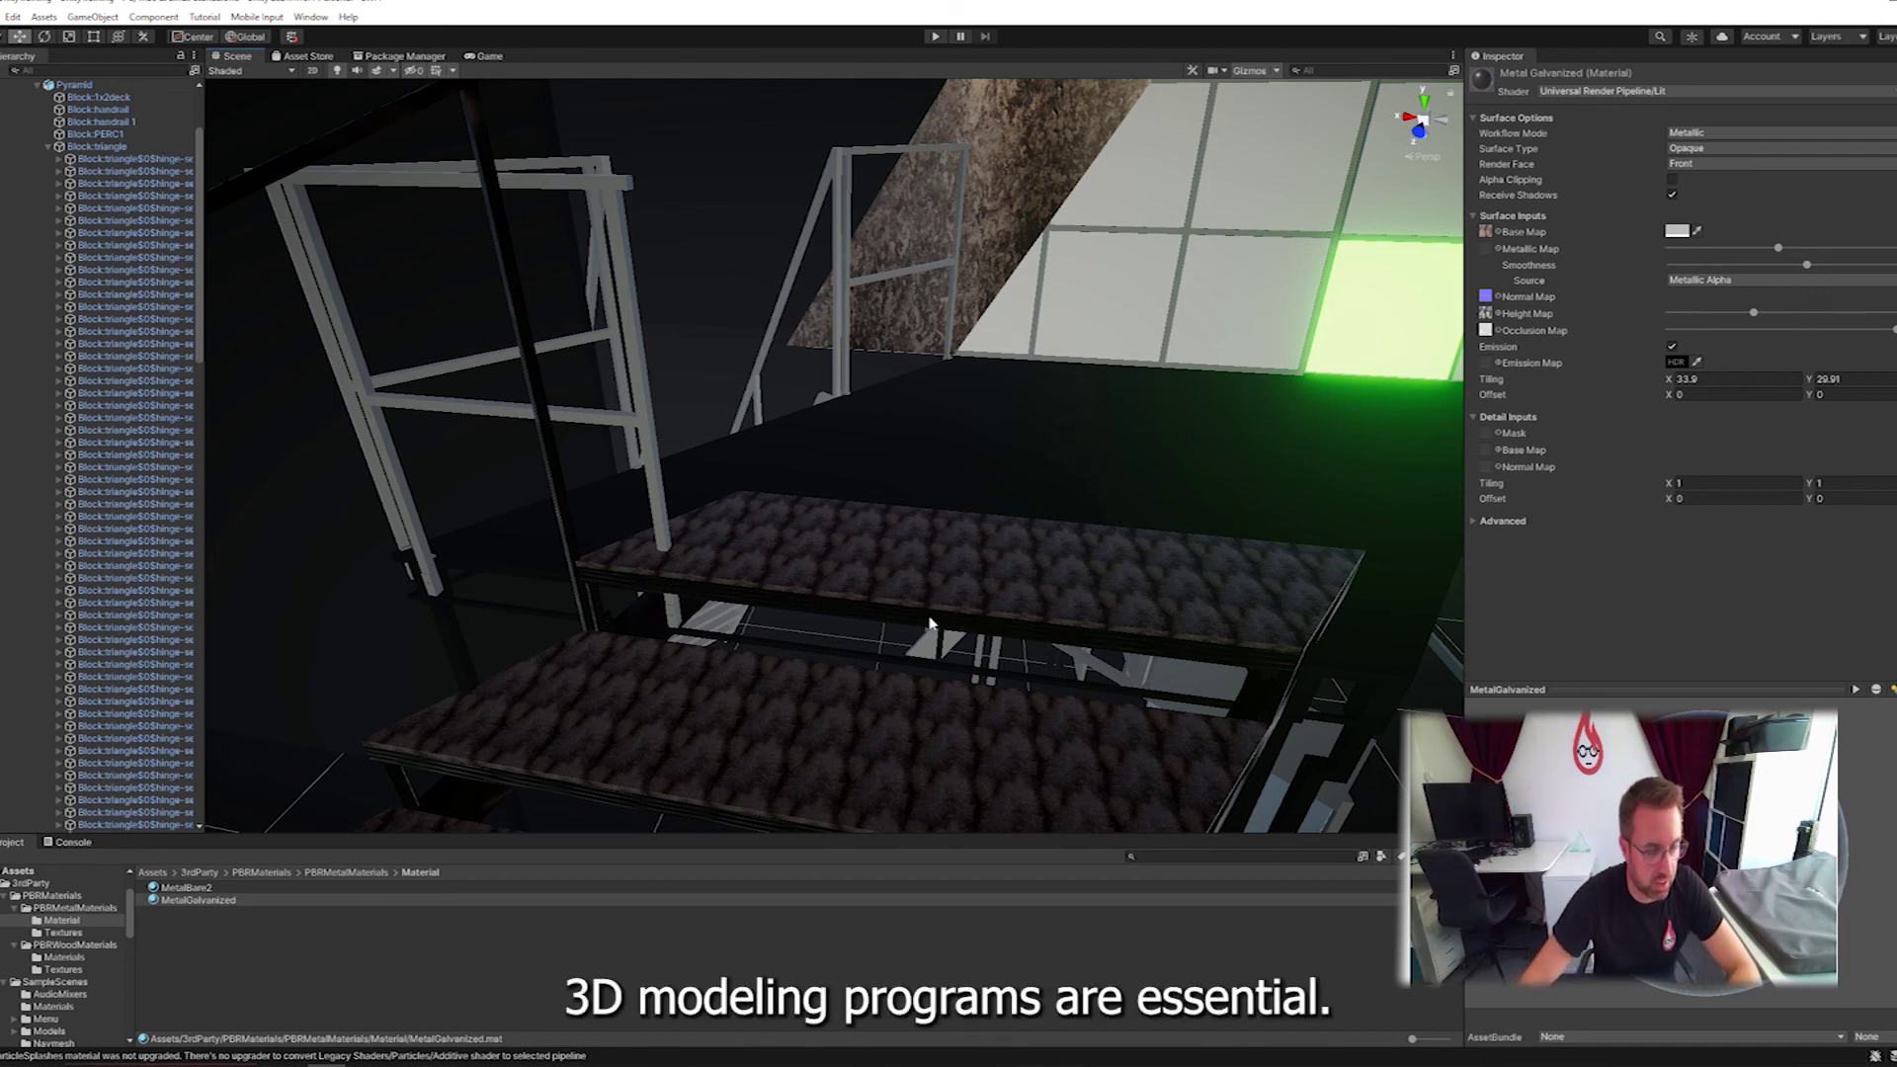
{"action": "key", "text": "ctrl+z"}
Examine the textured stairs and window from farther back, and the doors beneath the platform up close.
{"action": "middle_click_drag", "start_coordinate": [1383, 573], "coordinate": [1109, 643]}
{"action": "scroll", "coordinate": [1102, 598], "scroll_direction": "down", "scroll_amount": 15}
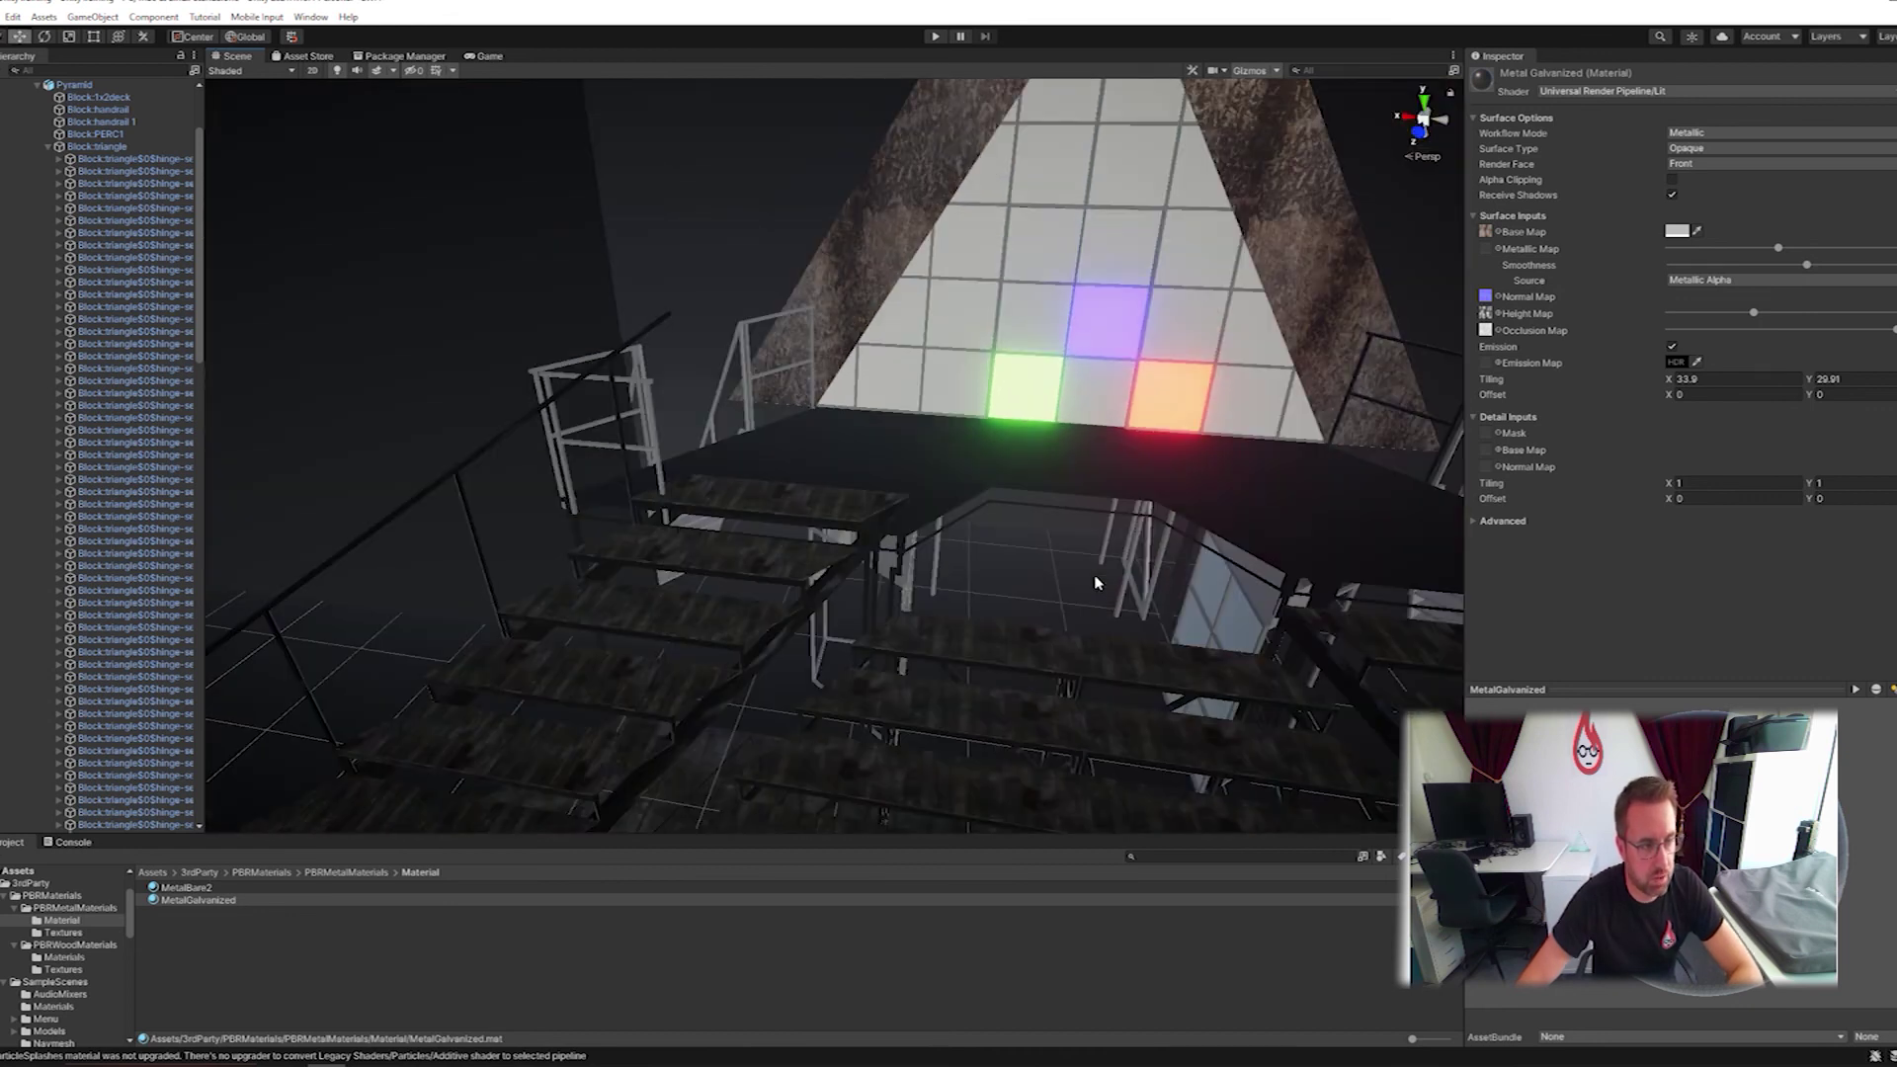
{"action": "scroll", "coordinate": [1032, 504], "scroll_direction": "down", "scroll_amount": 10}
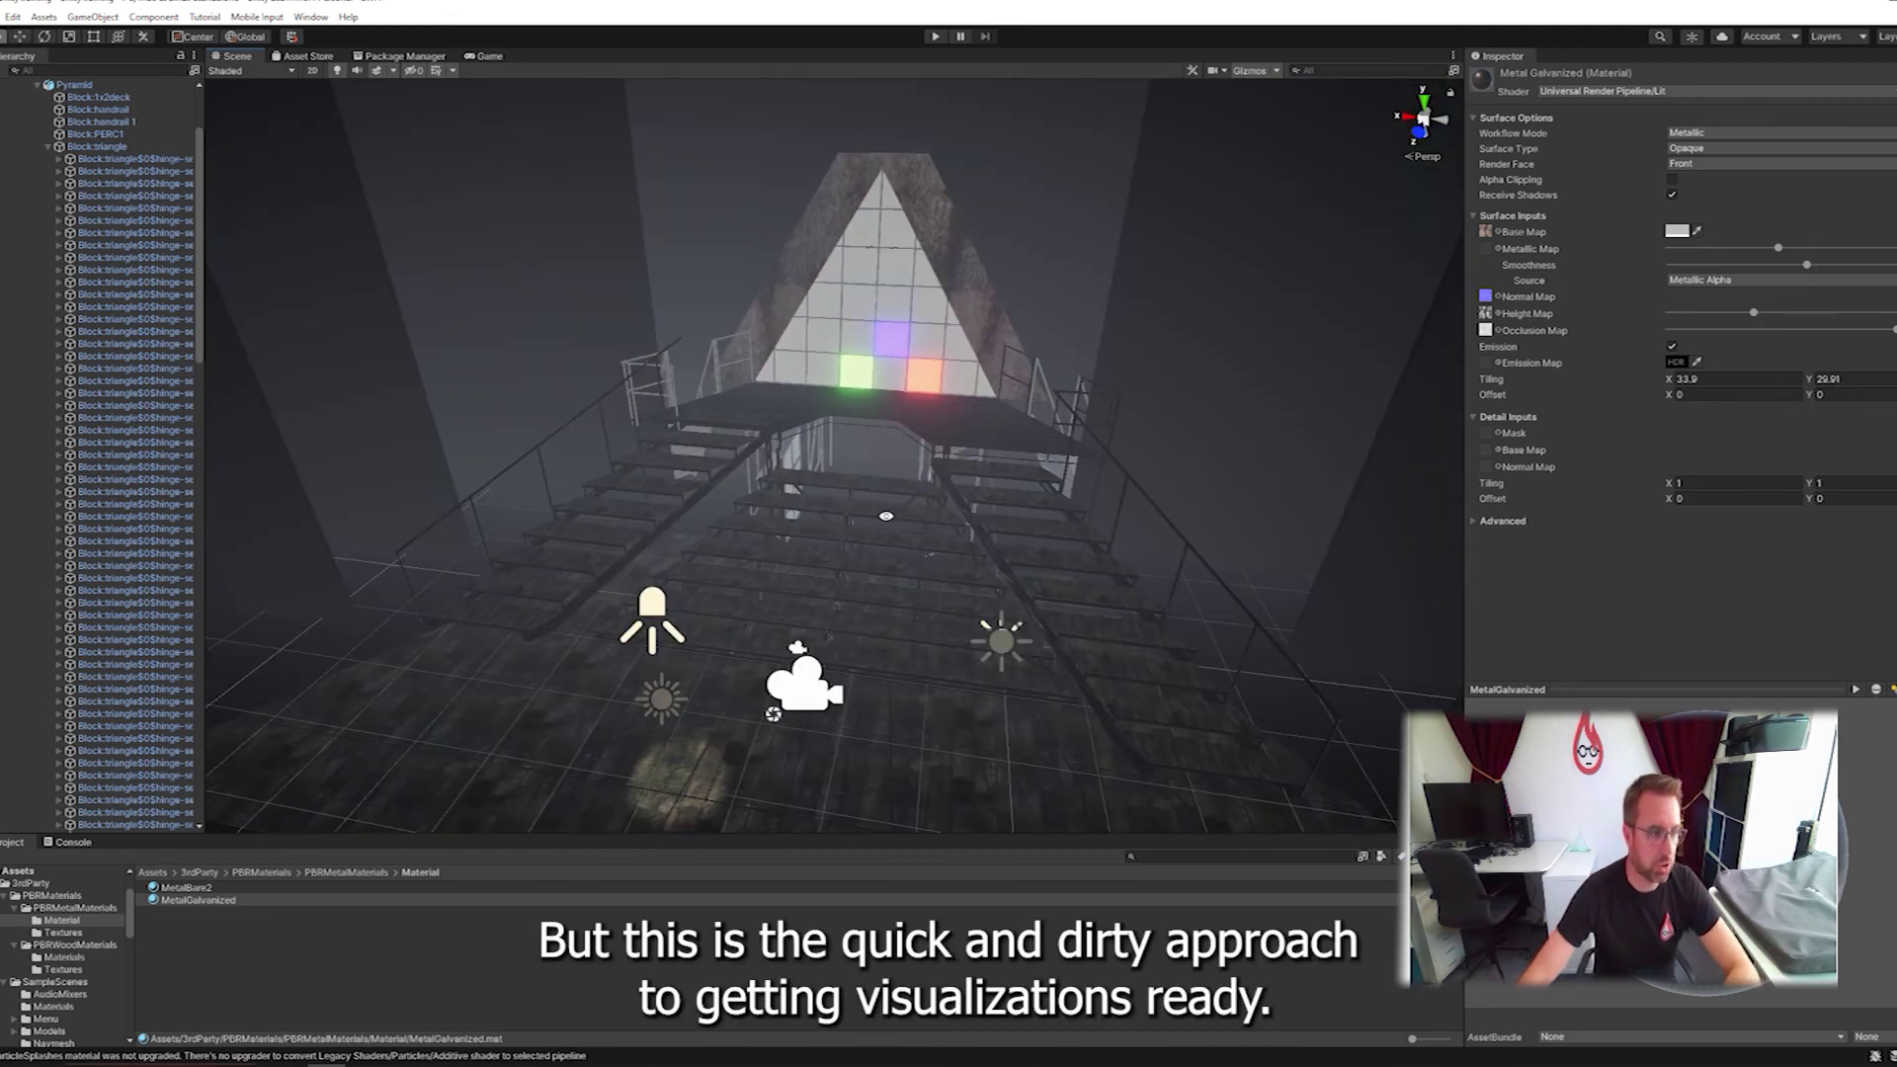
{"action": "left_click_drag", "start_coordinate": [923, 472], "coordinate": [934, 492], "text": "alt"}
{"action": "left_click_drag", "start_coordinate": [889, 361], "coordinate": [835, 500], "text": "alt"}
{"action": "scroll", "coordinate": [797, 526], "scroll_direction": "down", "scroll_amount": 5}
{"action": "scroll", "coordinate": [835, 534], "scroll_direction": "up", "scroll_amount": 5}
{"action": "scroll", "coordinate": [911, 235], "scroll_direction": "up", "scroll_amount": 3}
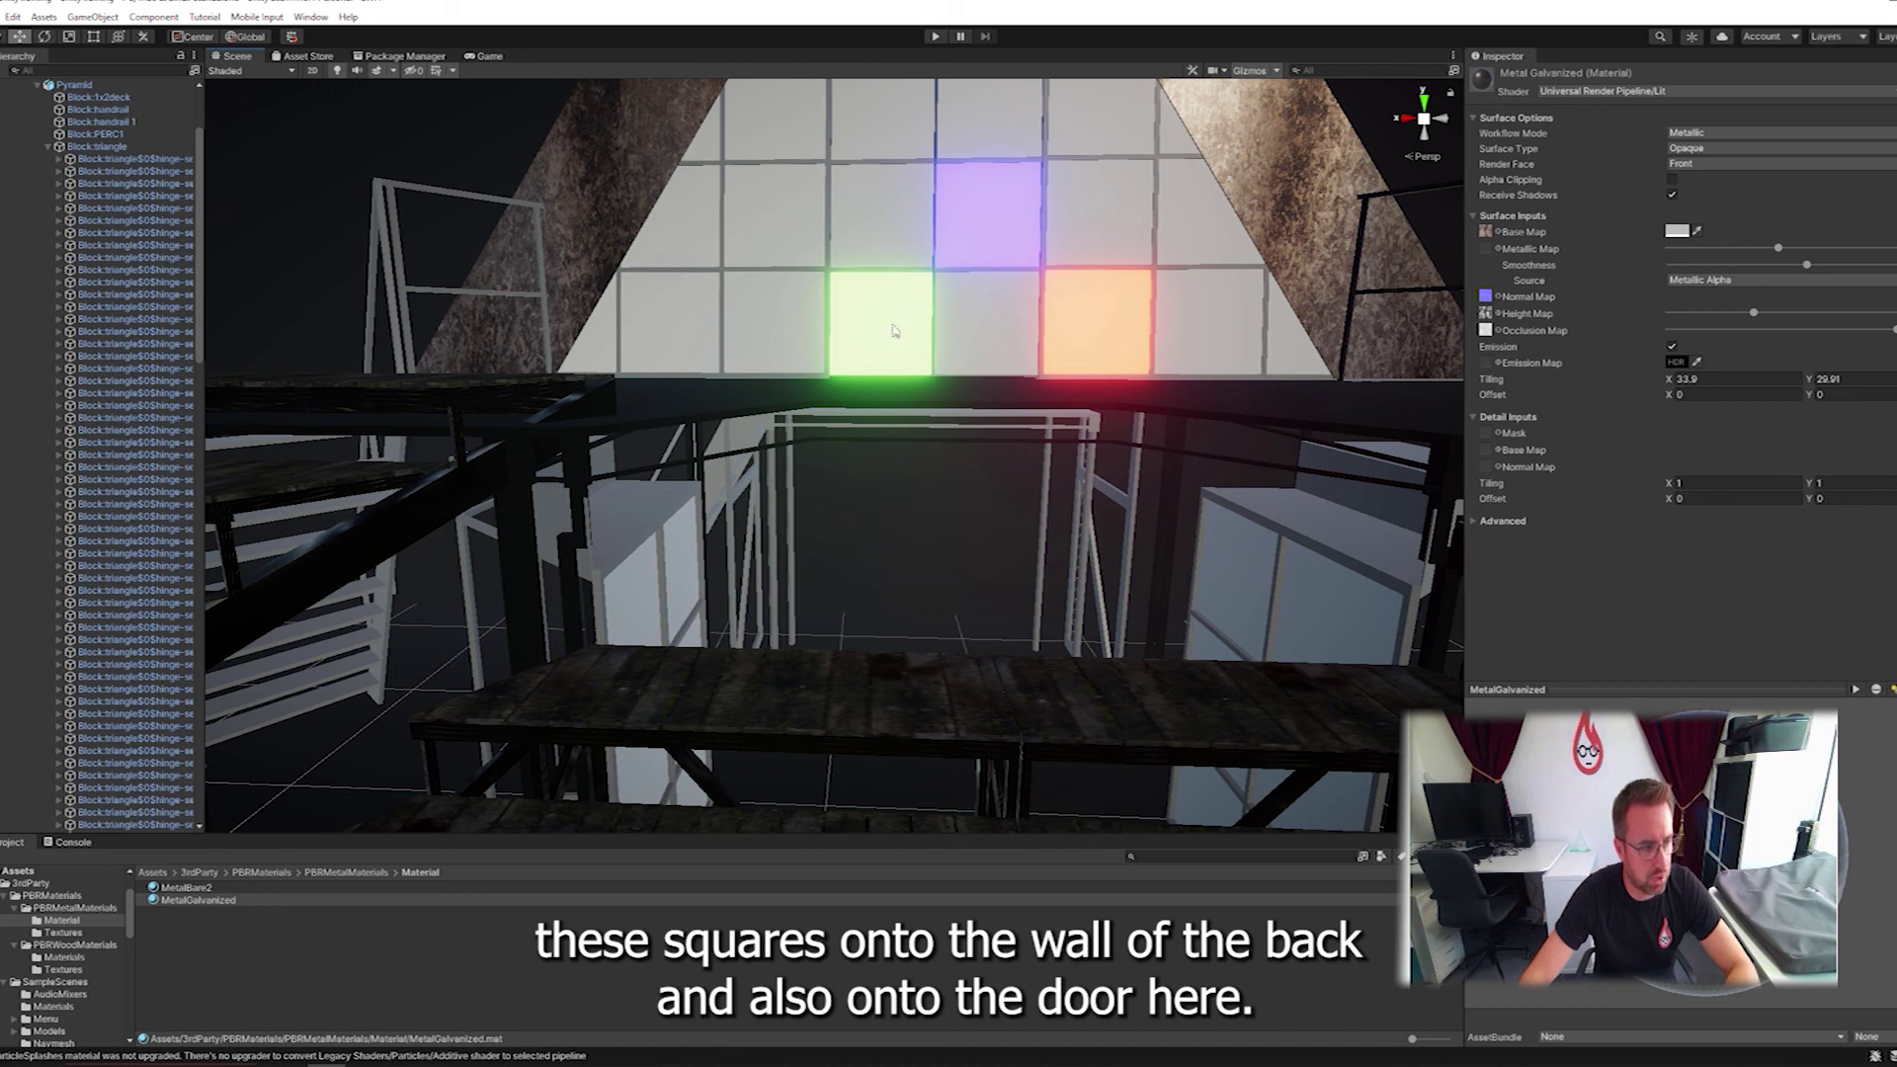
Select the perspex mesh of the SRDoor object beneath the platform.
{"action": "left_click", "coordinate": [651, 600]}
{"action": "left_click", "coordinate": [681, 596]}
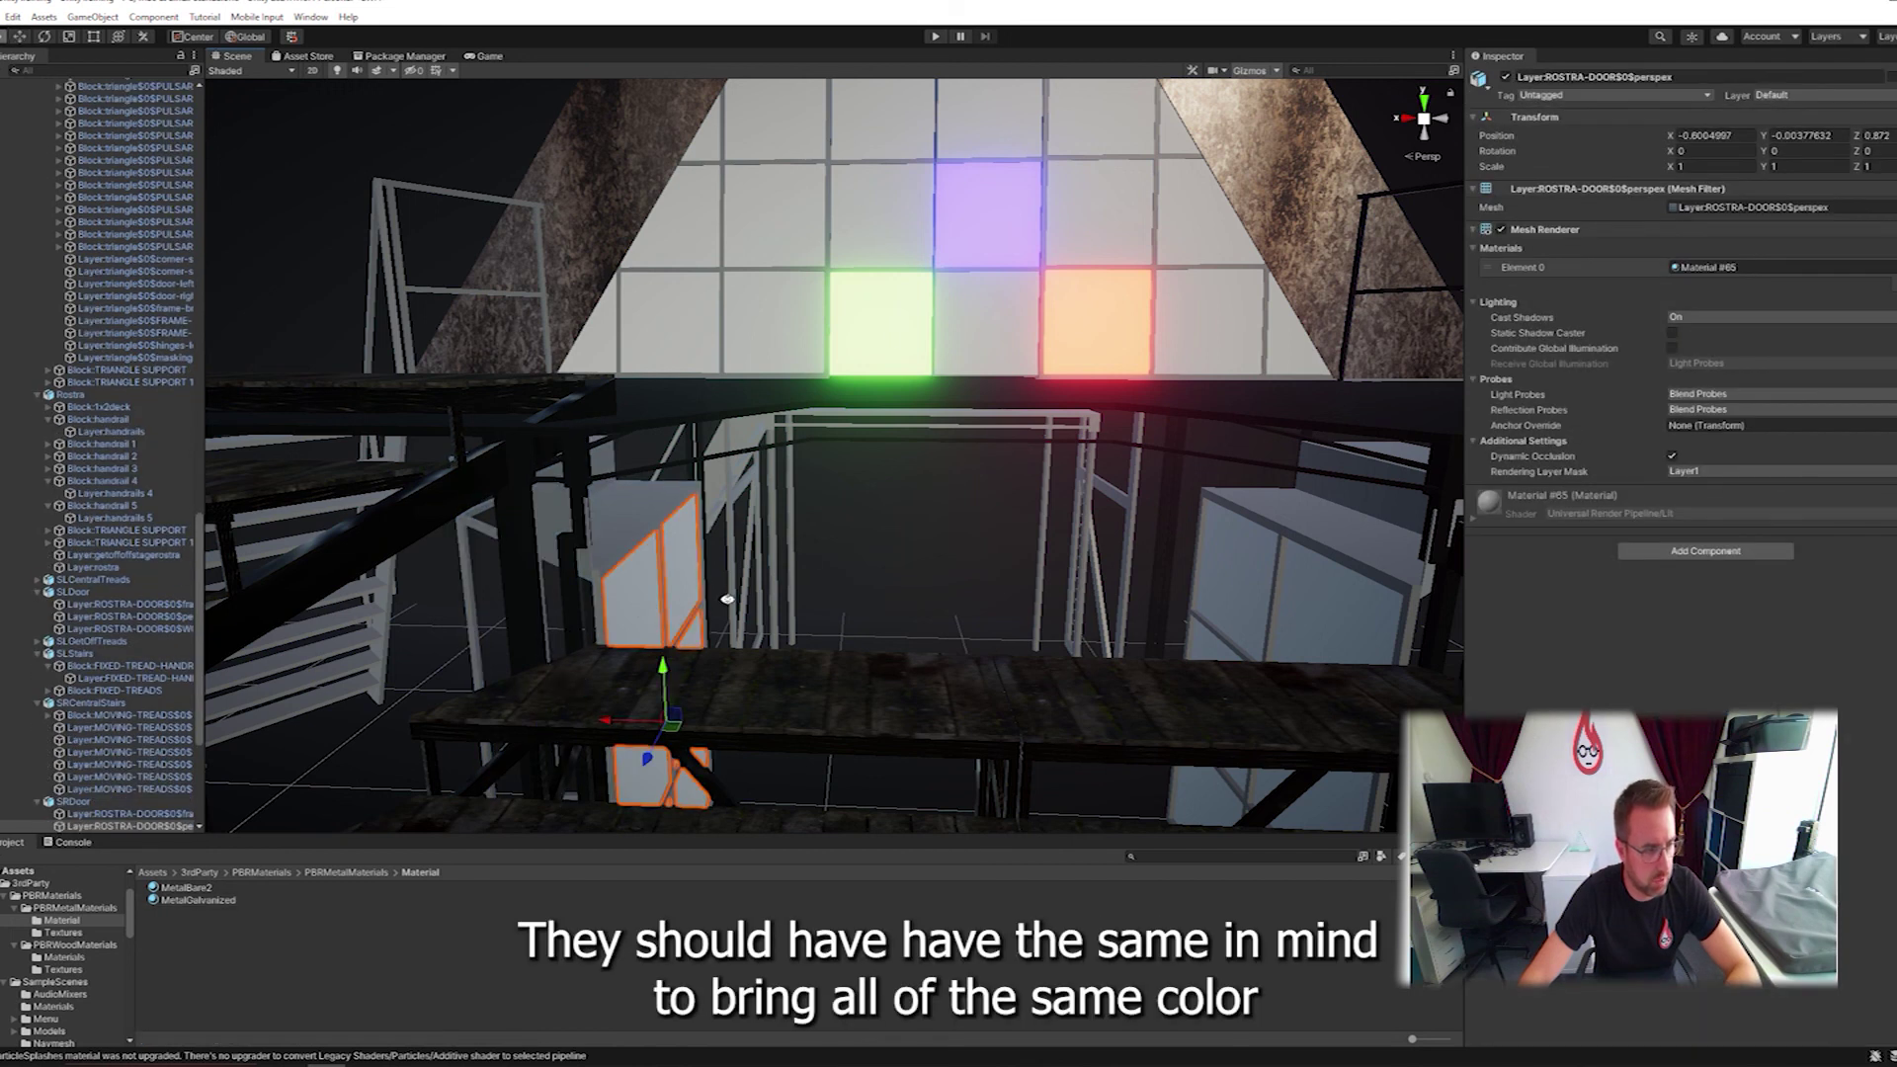
{"action": "left_click_drag", "start_coordinate": [726, 600], "coordinate": [680, 588], "text": "alt"}
{"action": "left_click", "coordinate": [613, 554]}
{"action": "left_click", "coordinate": [598, 555]}
{"action": "left_click", "coordinate": [595, 567]}
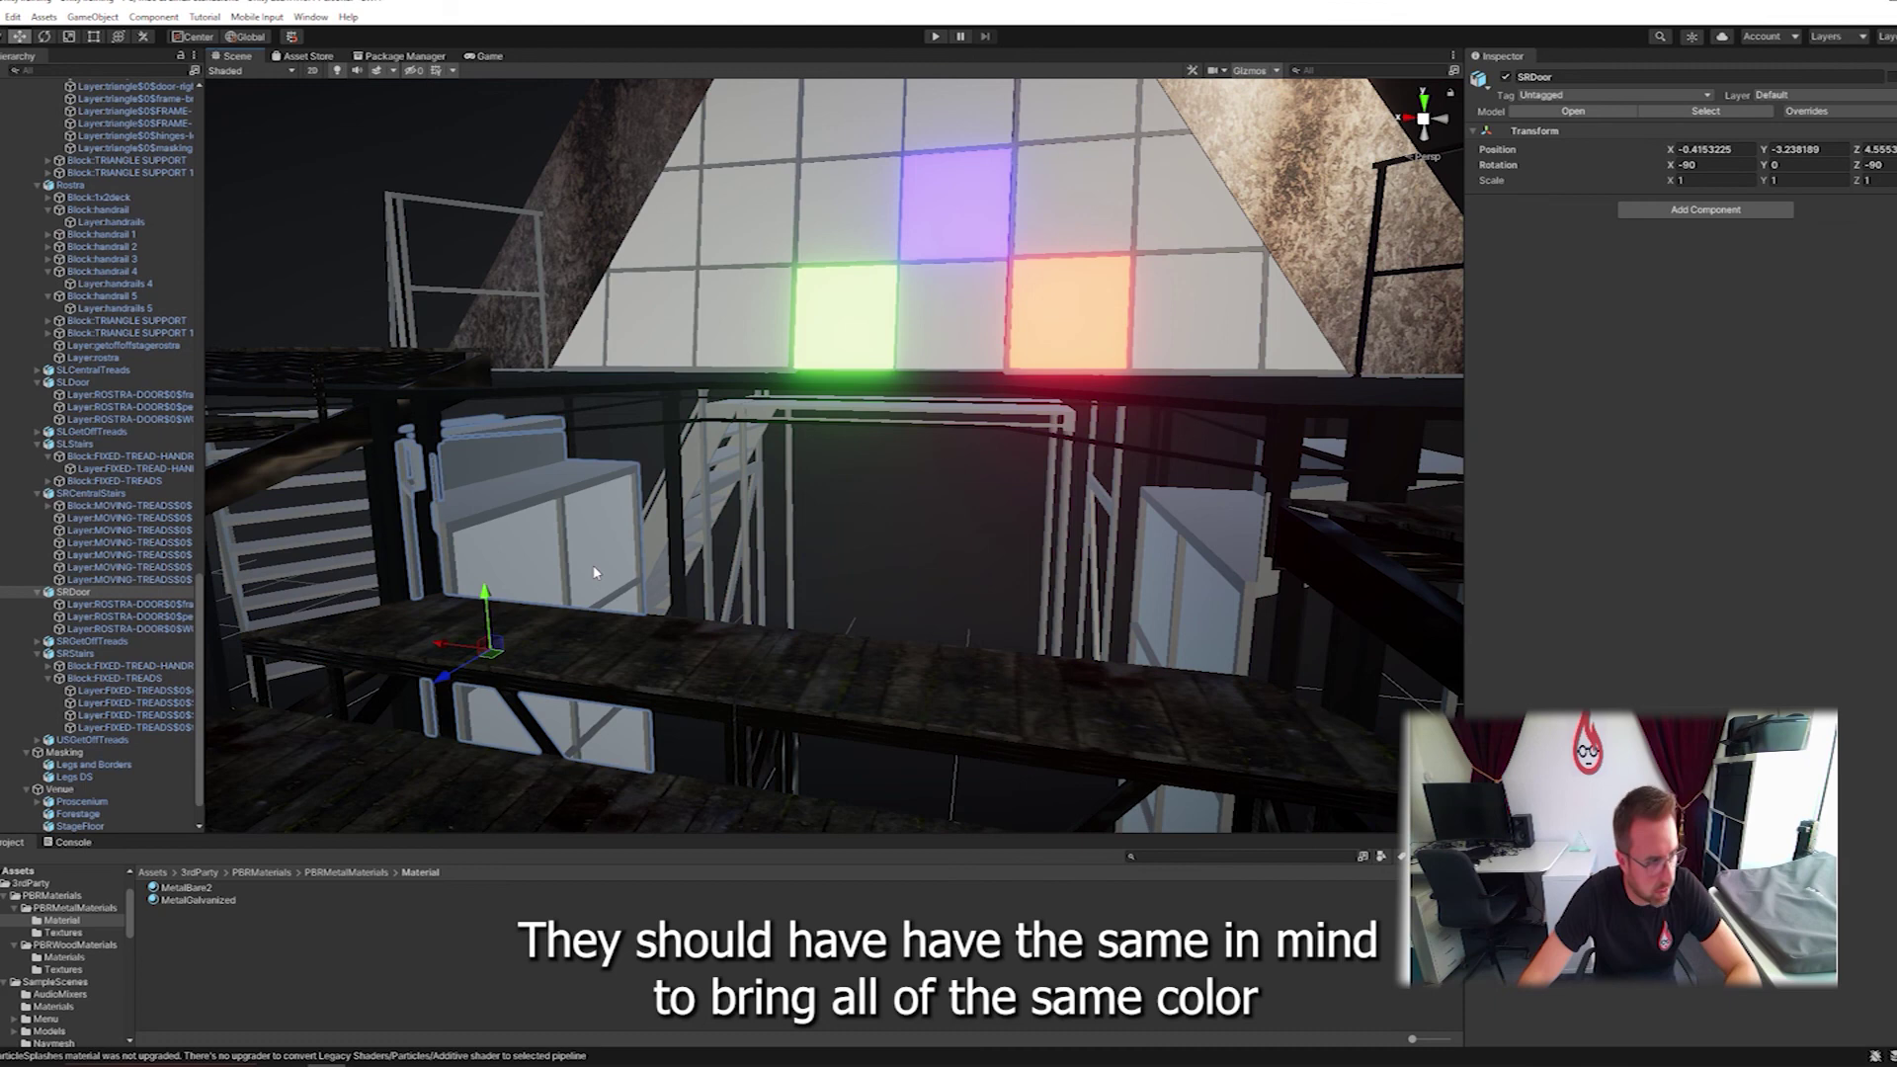
{"action": "left_click", "coordinate": [591, 570]}
{"action": "left_click_drag", "start_coordinate": [570, 542], "coordinate": [717, 547], "text": "alt"}
View the whole textured stage from the front through the red proscenium.
{"action": "scroll", "coordinate": [756, 532], "scroll_direction": "down", "scroll_amount": 3}
{"action": "scroll", "coordinate": [756, 532], "scroll_direction": "down", "scroll_amount": 4}
{"action": "mouse_move", "coordinate": [862, 494]}
{"action": "middle_mouse_down"}
{"action": "mouse_move", "coordinate": [839, 500]}
{"action": "mouse_move", "coordinate": [855, 509]}
{"action": "middle_mouse_up"}
{"action": "scroll", "coordinate": [856, 509], "scroll_direction": "down", "scroll_amount": 10}
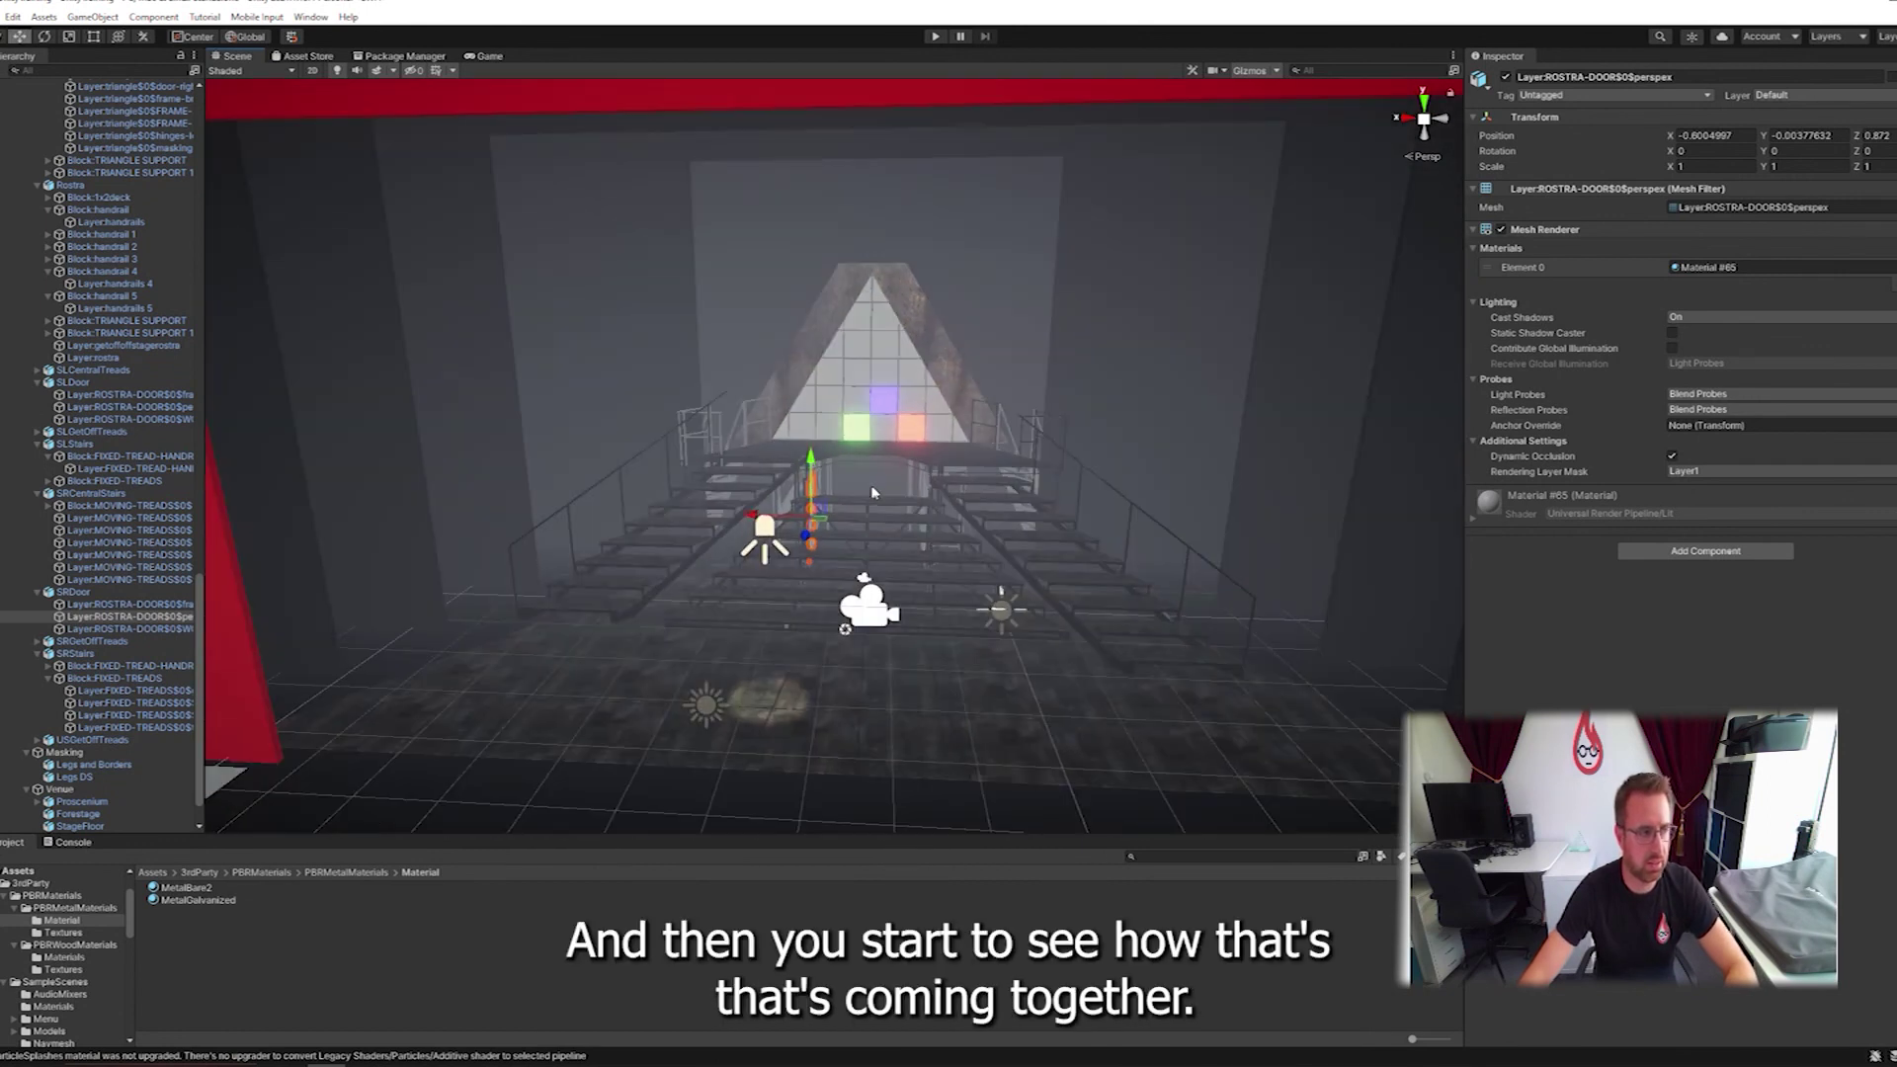
{"action": "left_click_drag", "start_coordinate": [845, 551], "coordinate": [873, 518], "text": "alt"}
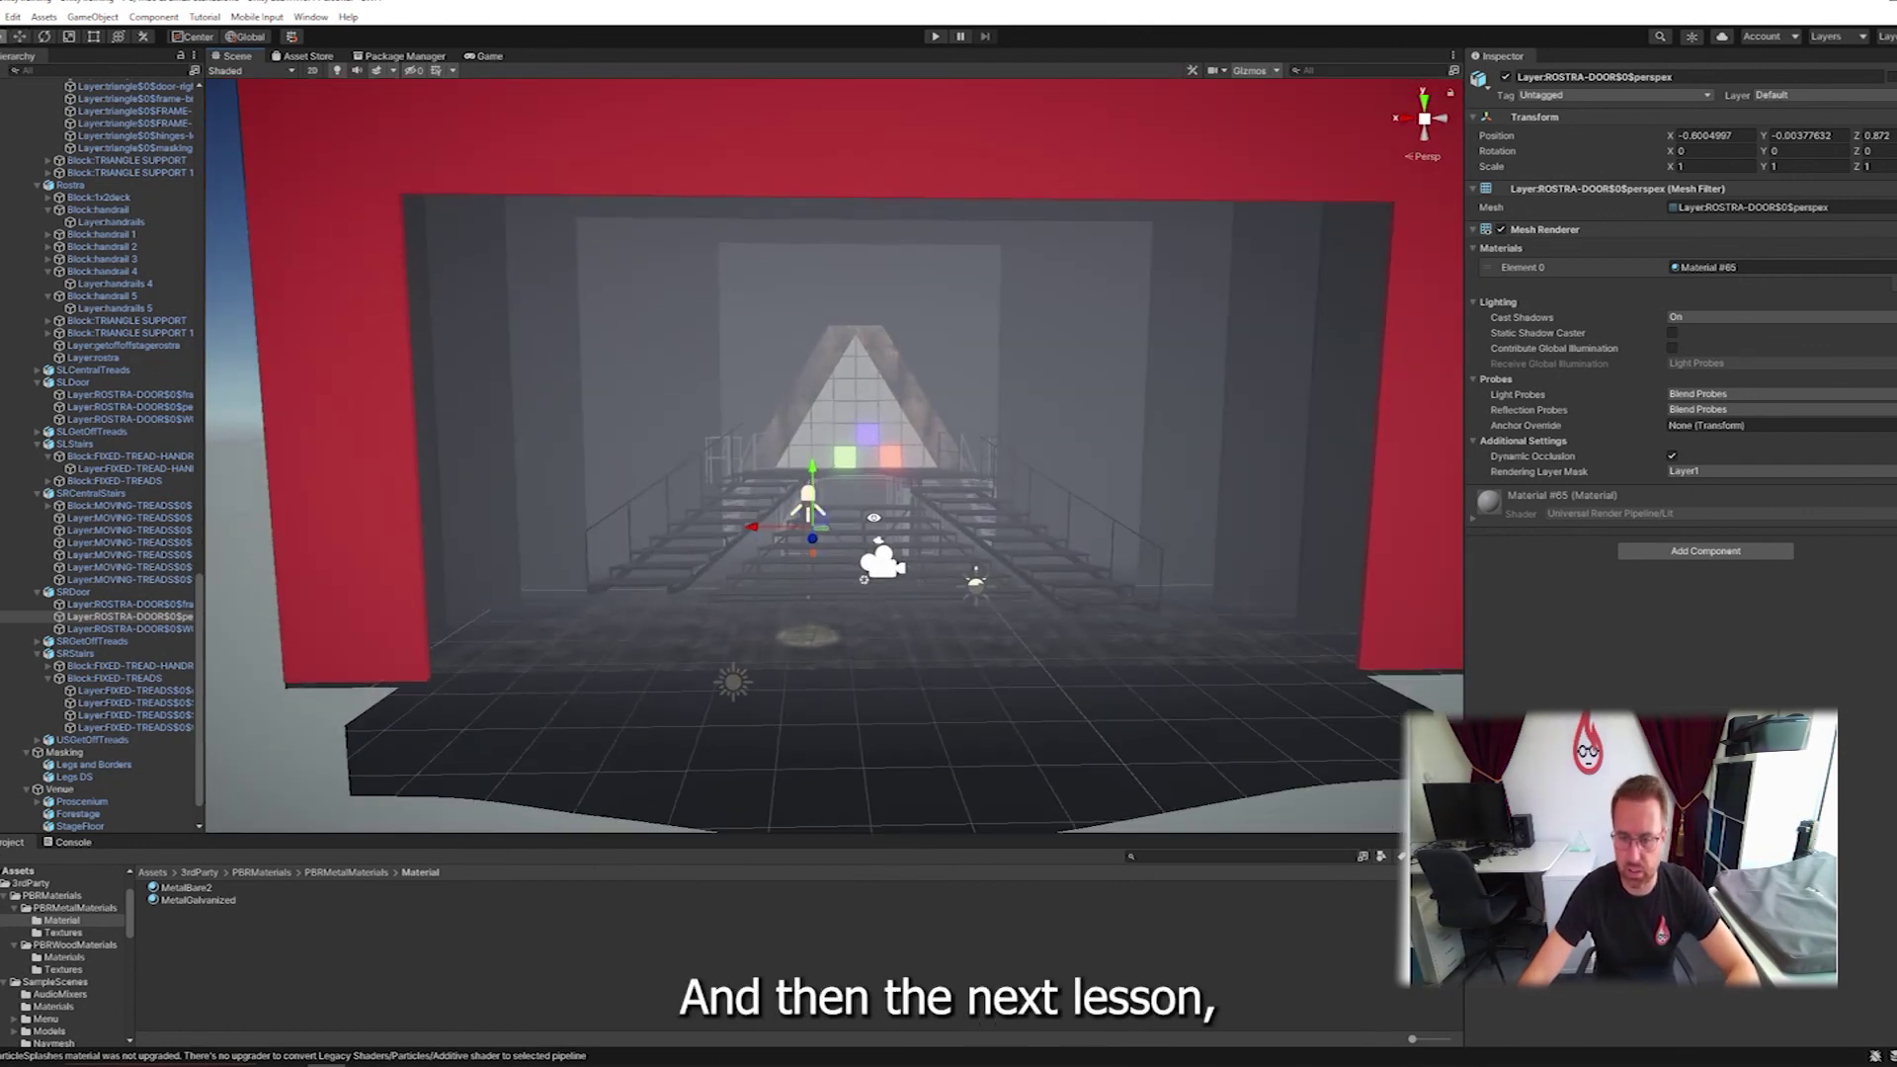